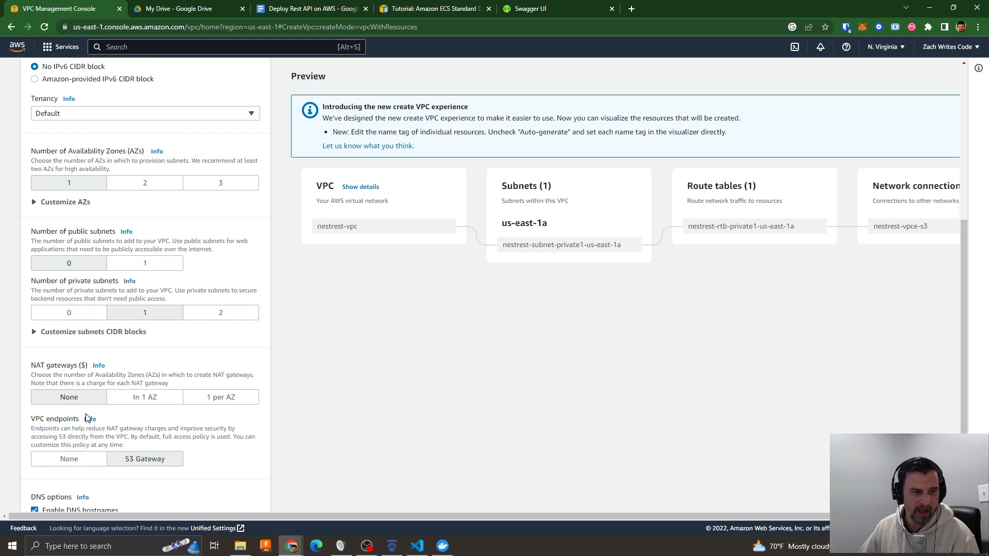
- Create the nestrest-vpc with one public subnet and no VPC endpoints, and open its details from the VPC list
{"action": "left_click", "coordinate": [71, 465]}
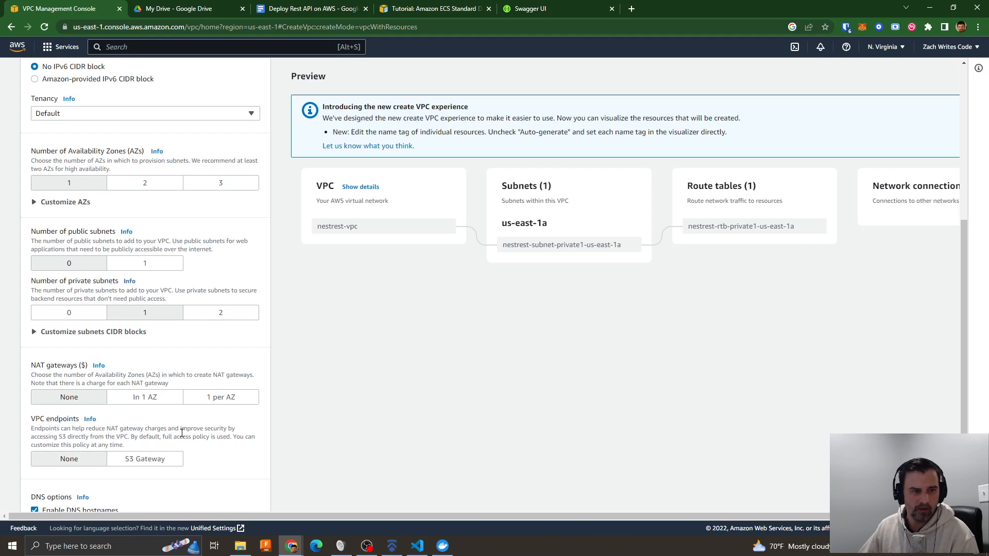
{"action": "scroll", "coordinate": [182, 434], "scroll_direction": "down", "scroll_amount": 2}
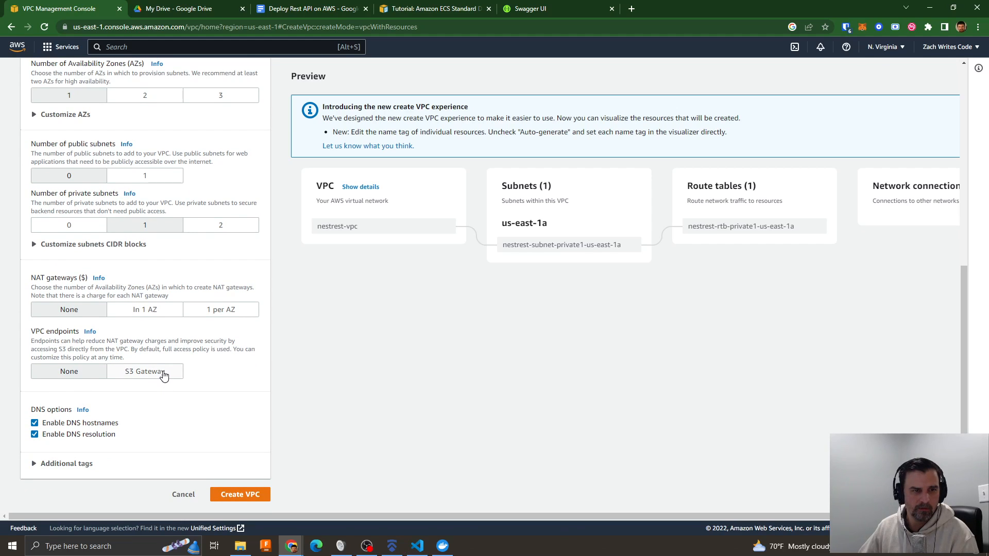
{"action": "left_click", "coordinate": [139, 181]}
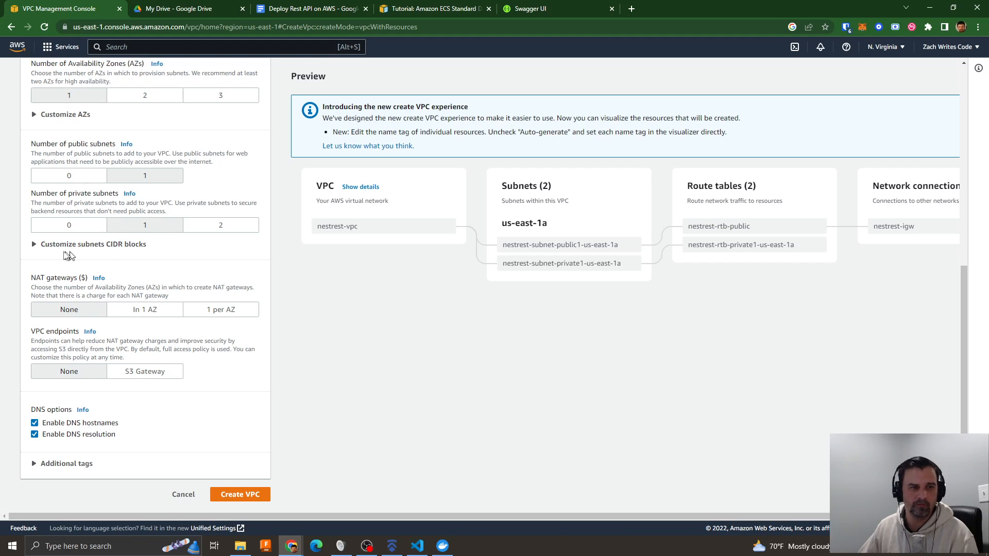
{"action": "left_click", "coordinate": [47, 245]}
{"action": "left_click", "coordinate": [48, 246]}
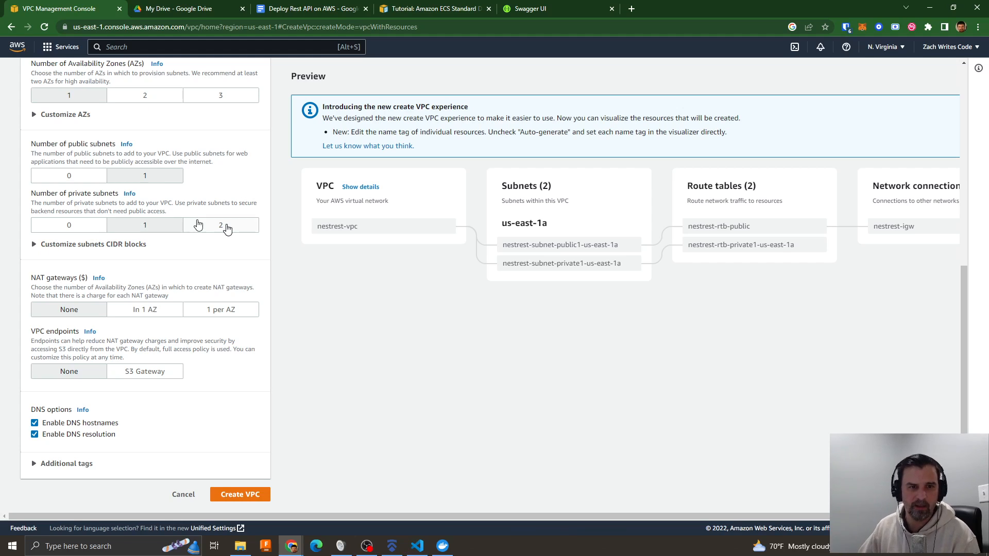
{"action": "left_click", "coordinate": [227, 495]}
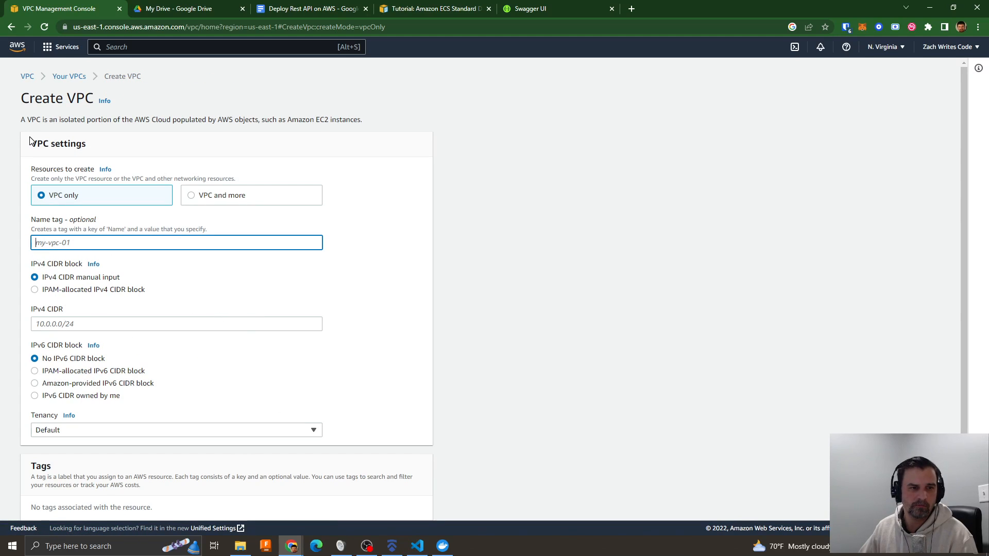
{"action": "left_click", "coordinate": [64, 78]}
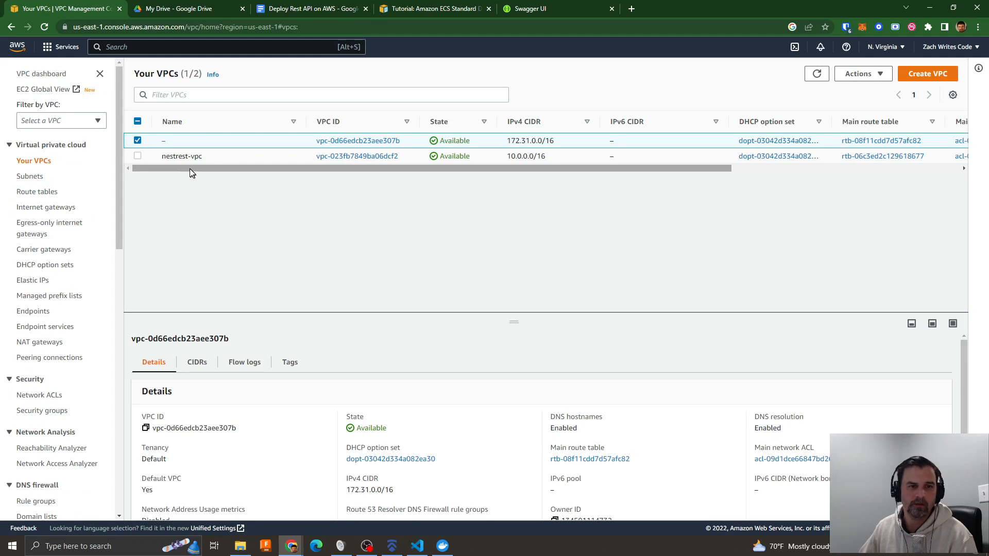
{"action": "left_click", "coordinate": [361, 157]}
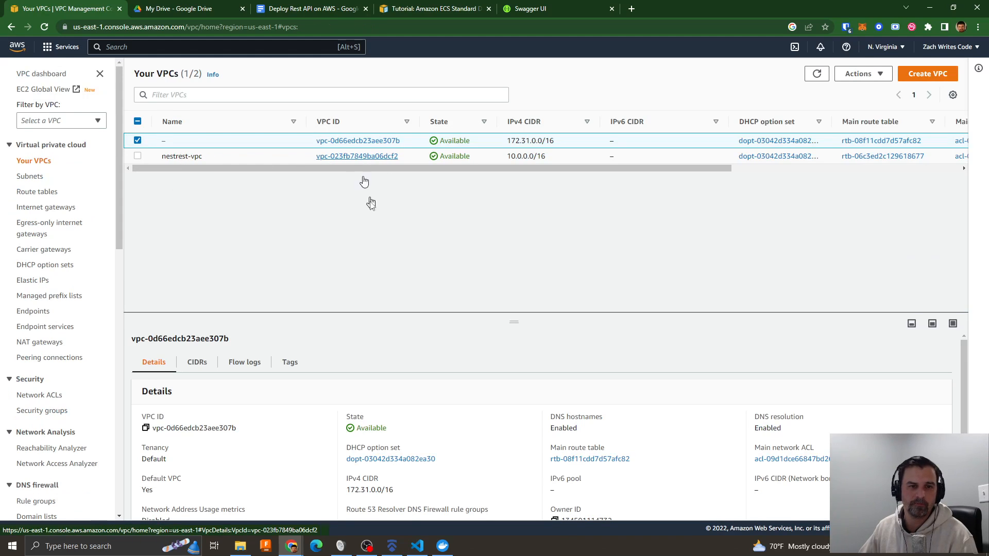
- Go to the RDS service, glance at the deployment outline document, and start creating a database
{"action": "left_click", "coordinate": [132, 47]}
{"action": "type", "text": "rds"}
{"action": "key", "text": "Return"}
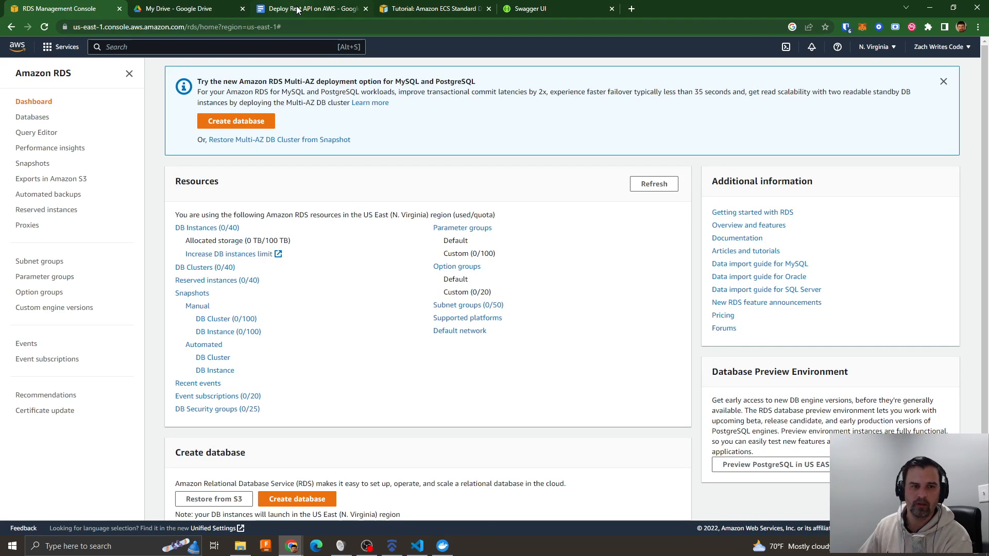
{"action": "left_click", "coordinate": [298, 9]}
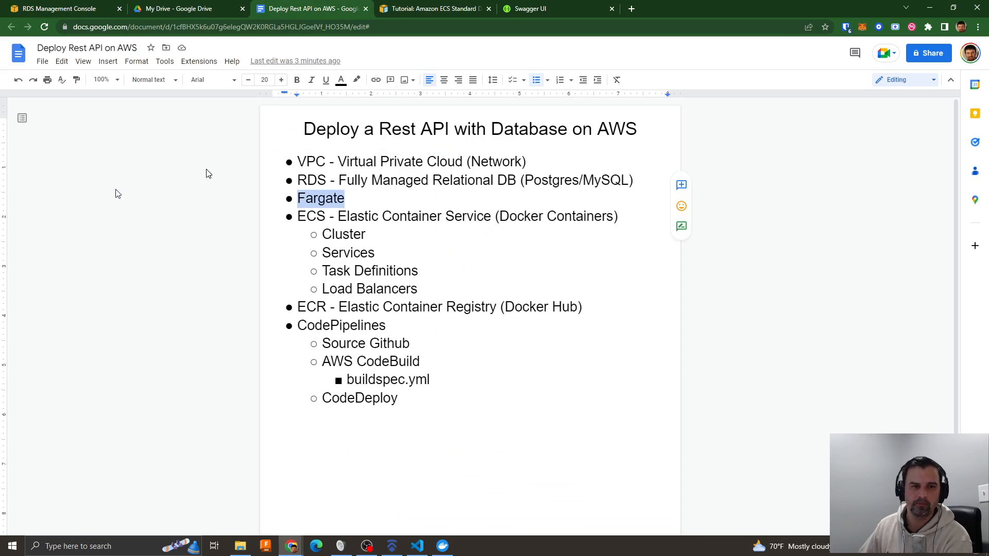
{"action": "left_click", "coordinate": [54, 11]}
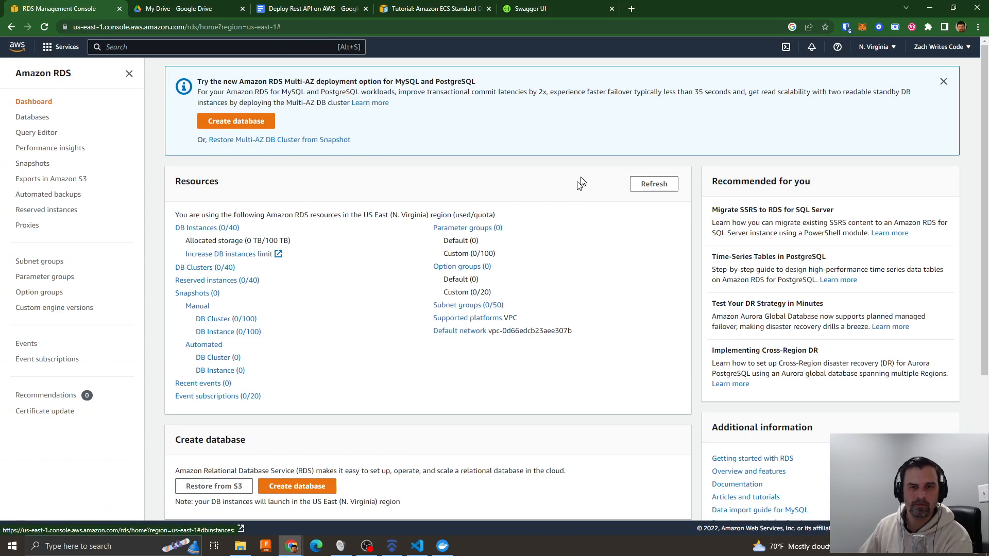
{"action": "left_click", "coordinate": [239, 123]}
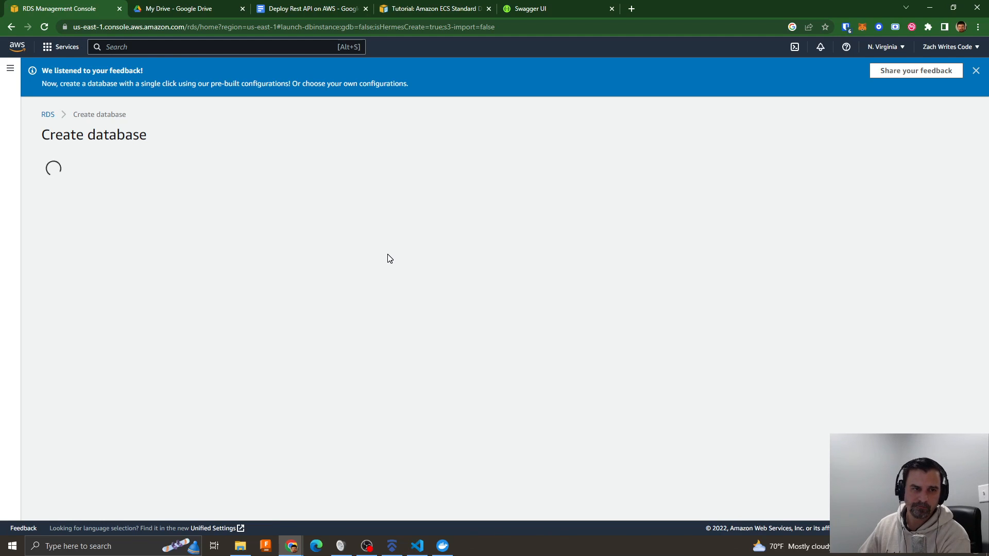
- Choose PostgreSQL 13.7-R1 as the database engine with the Free tier template
{"action": "scroll", "coordinate": [318, 277], "scroll_direction": "down", "scroll_amount": 2}
{"action": "scroll", "coordinate": [498, 269], "scroll_direction": "down", "scroll_amount": 3}
{"action": "left_click", "coordinate": [123, 232]}
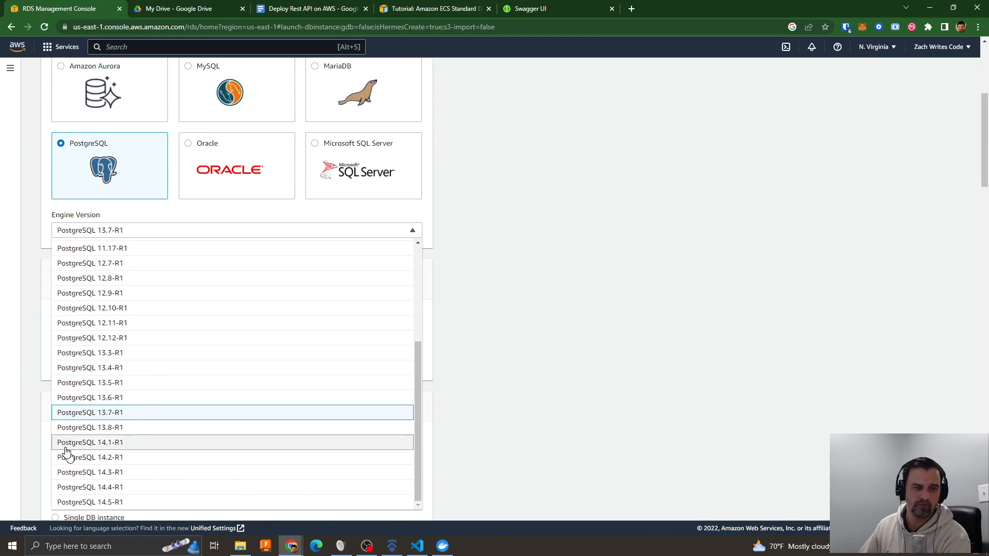
{"action": "scroll", "coordinate": [508, 352], "scroll_direction": "down", "scroll_amount": 2}
{"action": "left_click", "coordinate": [508, 353]}
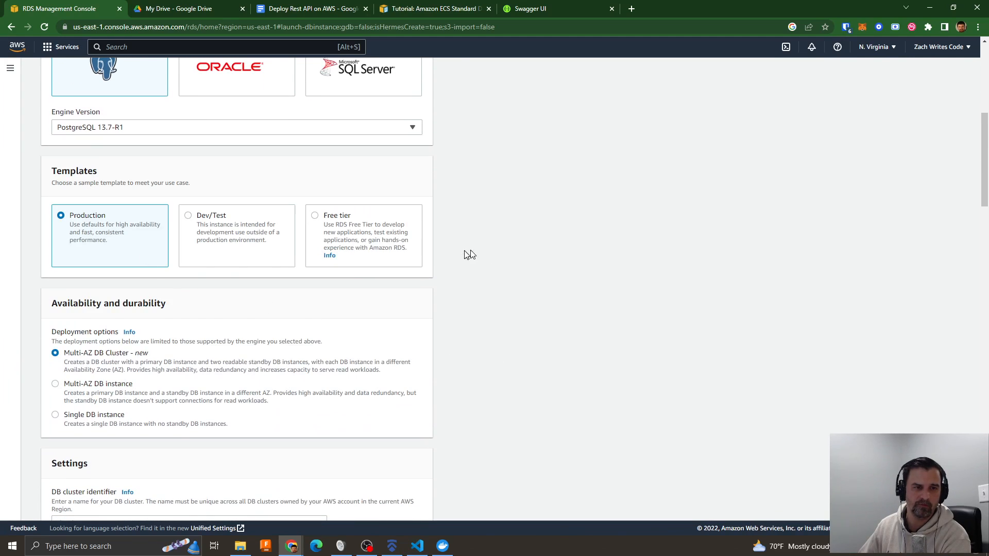
{"action": "left_click", "coordinate": [318, 217]}
{"action": "scroll", "coordinate": [571, 251], "scroll_direction": "down", "scroll_amount": 2}
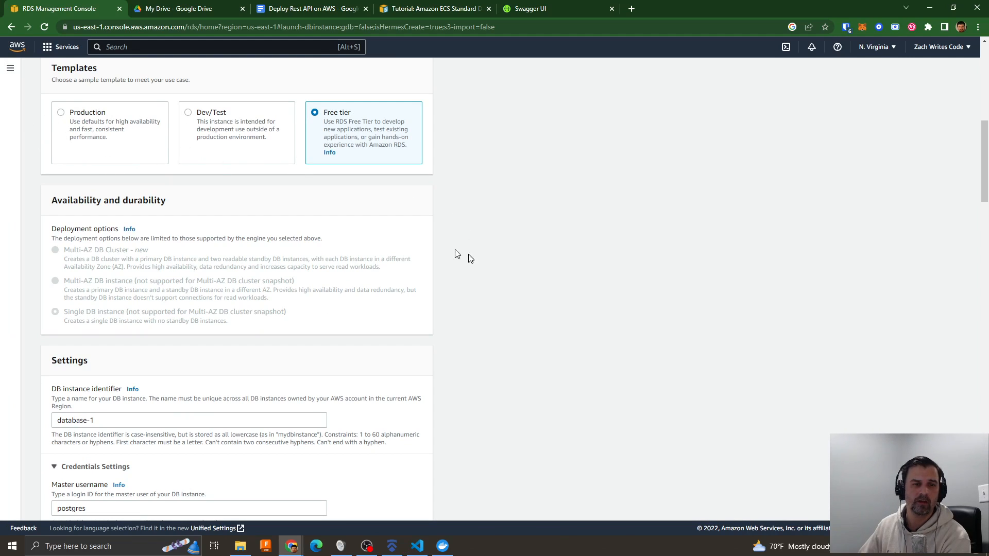
- Set the DB instance identifier to nestrest-postgres
{"action": "scroll", "coordinate": [536, 275], "scroll_direction": "down", "scroll_amount": 5}
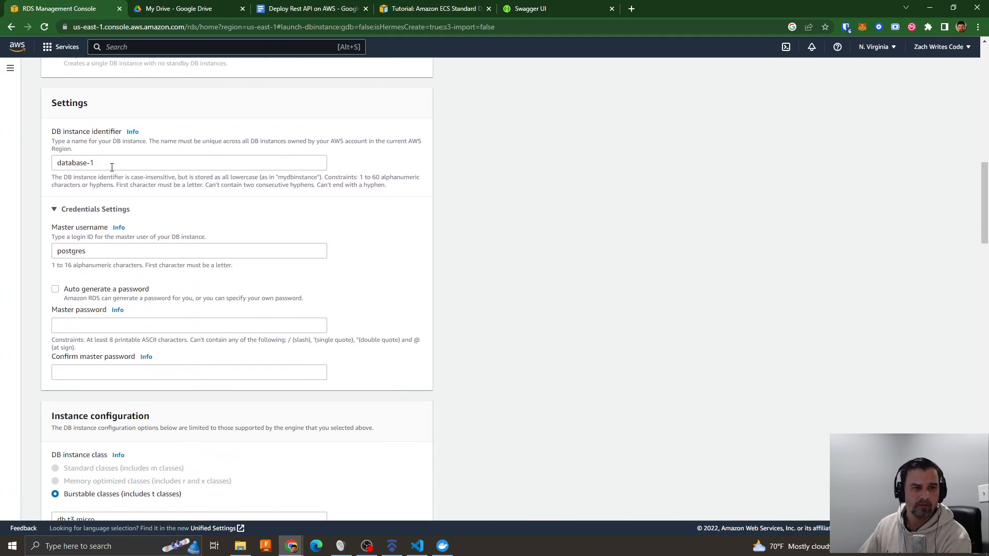
{"action": "left_click_drag", "start_coordinate": [111, 168], "coordinate": [12, 164]}
{"action": "type", "text": "nest"}
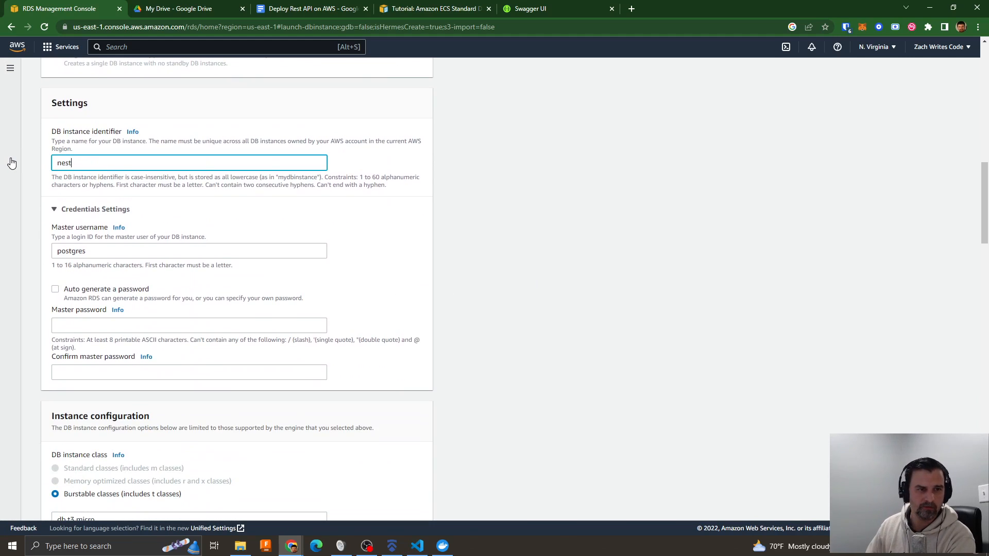
{"action": "type", "text": "rest"}
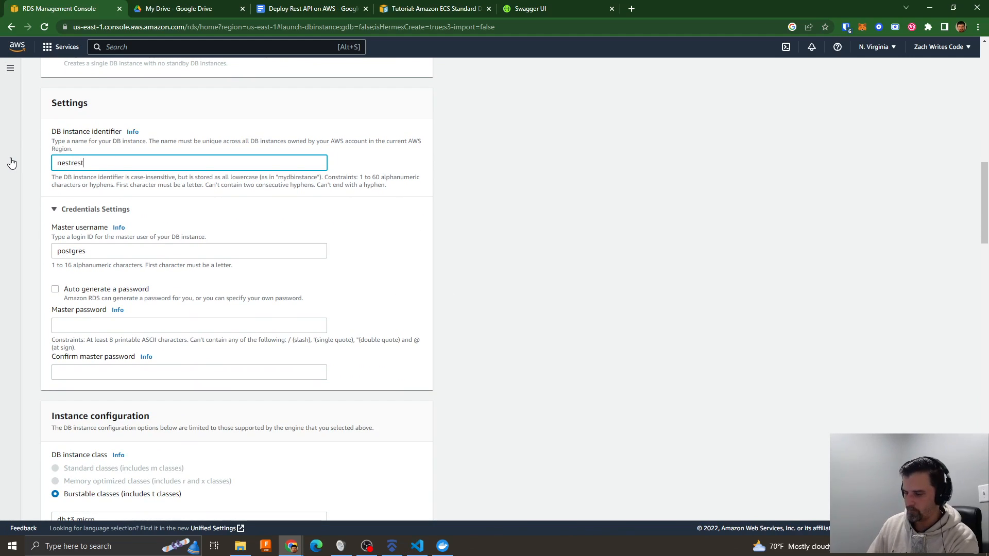
{"action": "type", "text": "-postgres"}
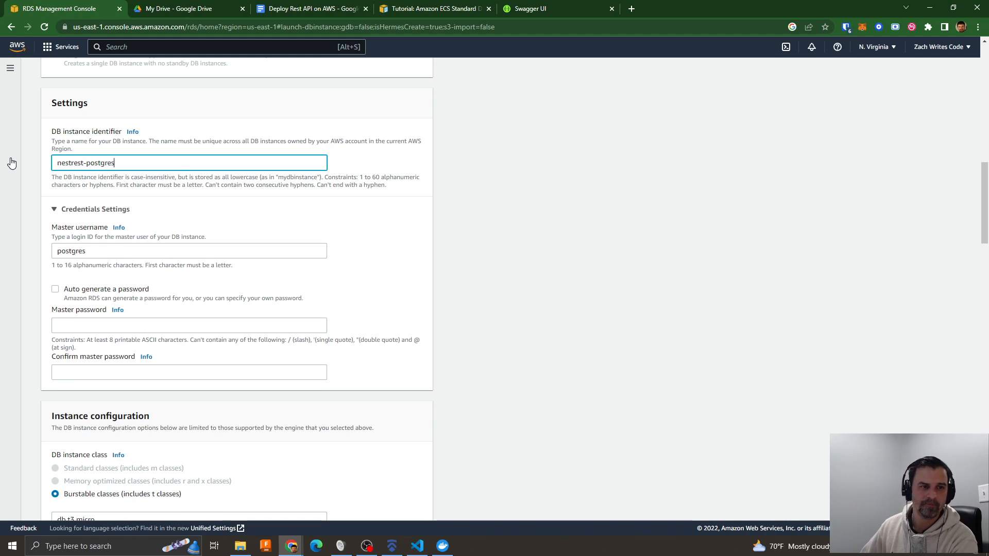
- Copy the nestrest2admin username from DATABASE_URL in the .env.example file in VS Code and use it as the master username
{"action": "left_click", "coordinate": [89, 252]}
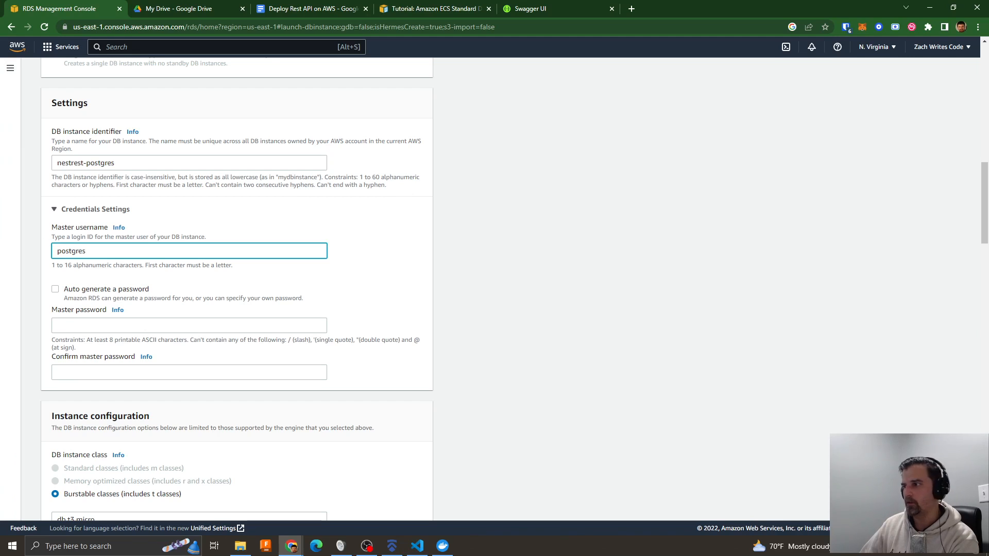
{"action": "left_click_drag", "start_coordinate": [988, 127], "coordinate": [923, 130]}
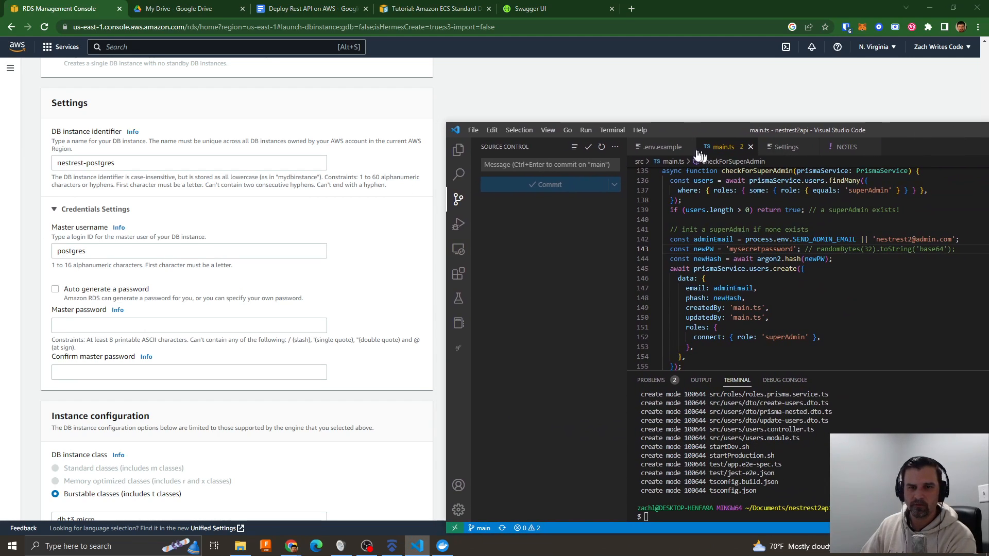
{"action": "left_click", "coordinate": [671, 148]}
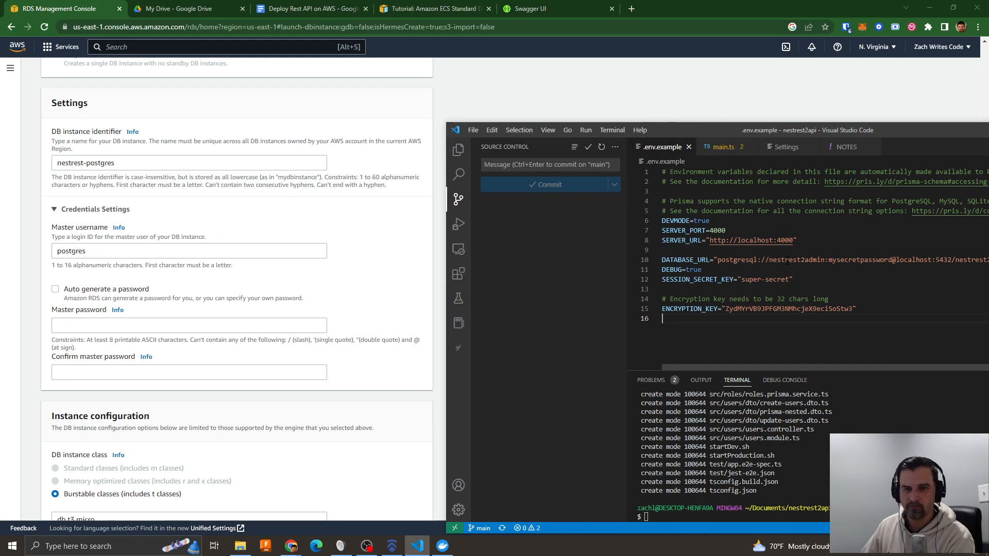
{"action": "double_click", "coordinate": [787, 260]}
{"action": "key", "text": "ctrl+c"}
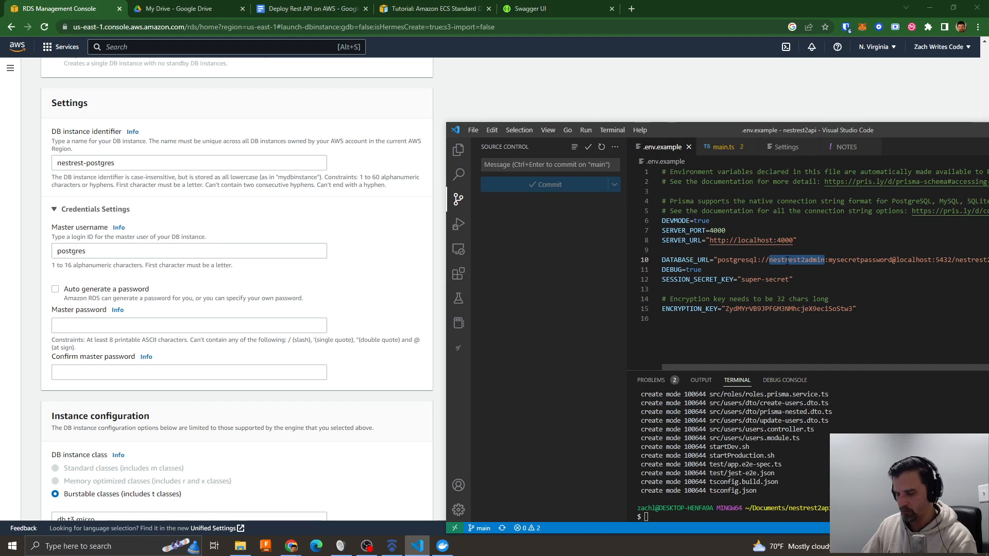
{"action": "double_click", "coordinate": [97, 251]}
{"action": "key", "text": "ctrl+v"}
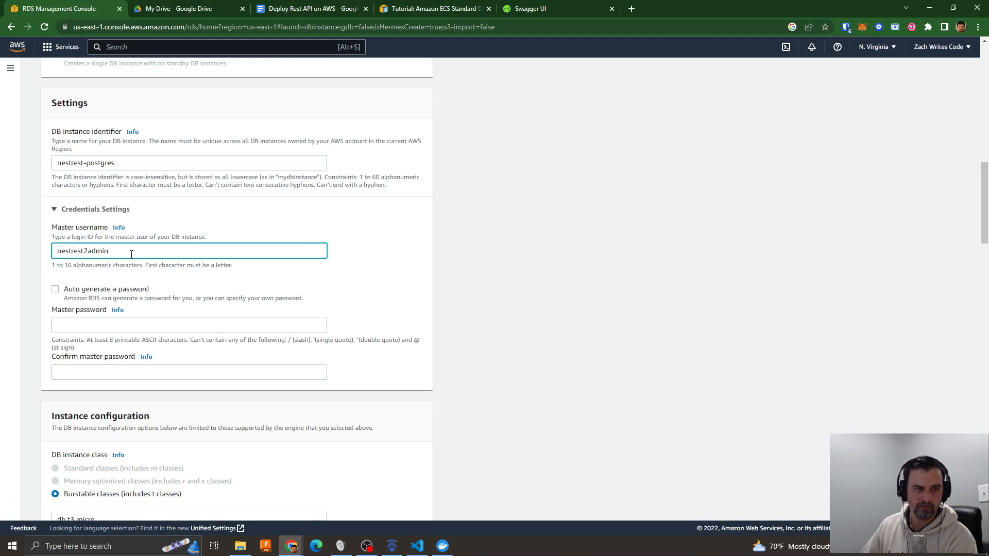
- Enter the master password for the database and repeat it in the confirmation field
{"action": "left_click", "coordinate": [92, 322]}
{"action": "type", "text": "•••••••••••"}
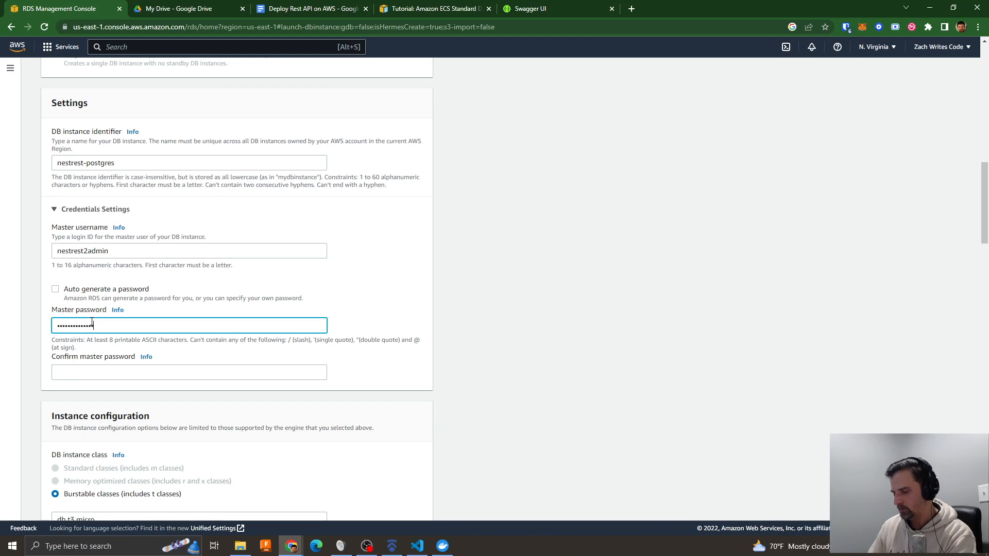
{"action": "key", "text": "Tab"}
{"action": "type", "text": "•••••••••••"}
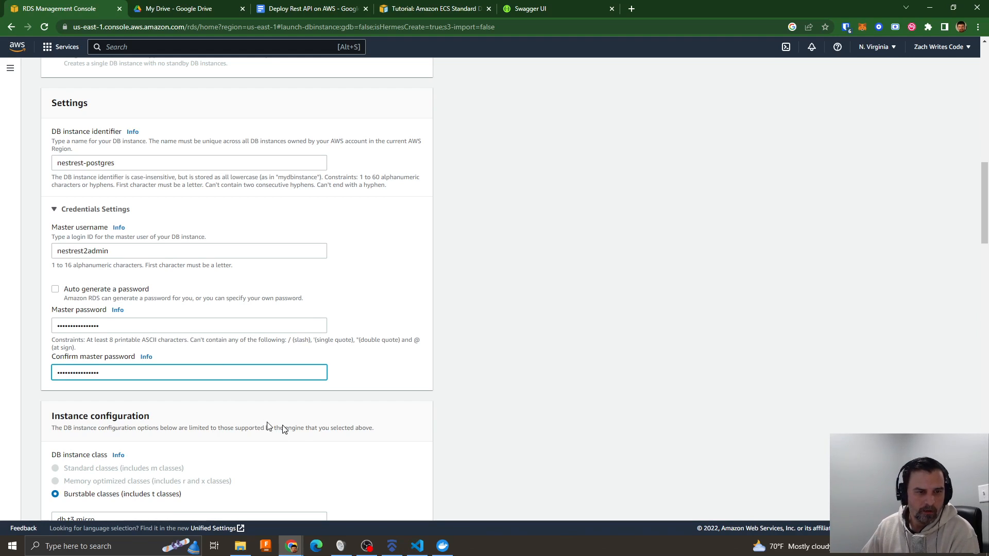
- Set the DB instance class to the burstable db.t4g.micro
{"action": "scroll", "coordinate": [268, 426], "scroll_direction": "down", "scroll_amount": 3}
{"action": "left_click", "coordinate": [83, 372]}
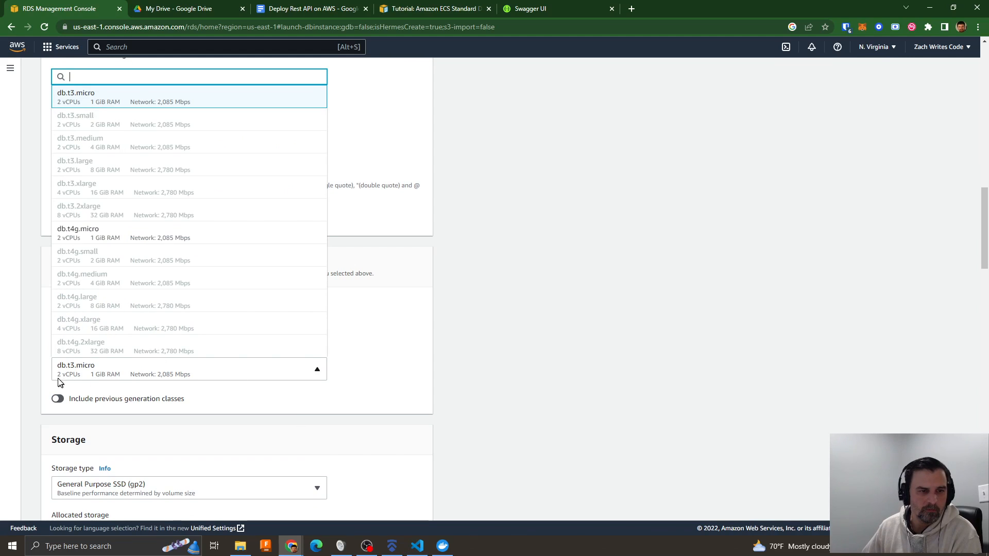
{"action": "left_click", "coordinate": [97, 233]}
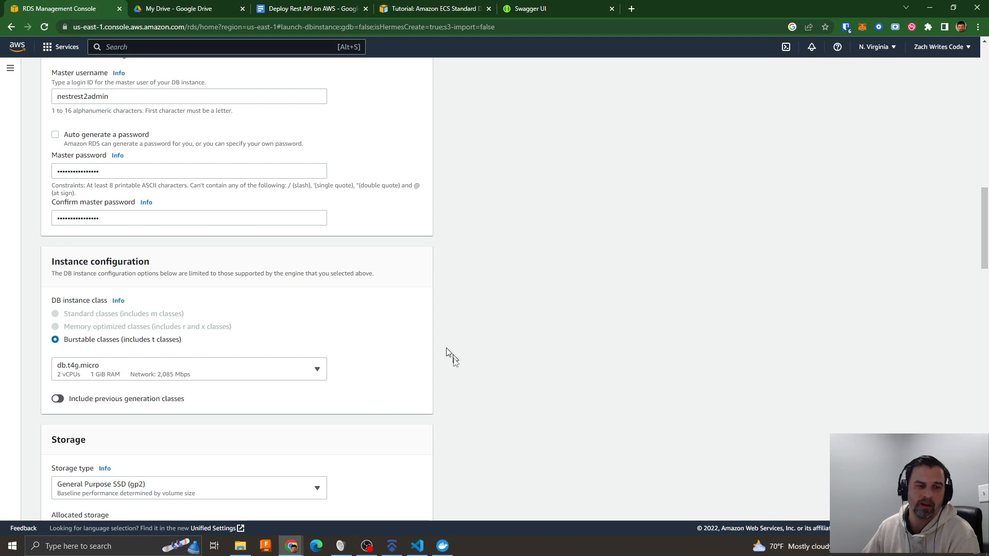
- Disable storage autoscaling for the database
{"action": "scroll", "coordinate": [407, 384], "scroll_direction": "down", "scroll_amount": 3}
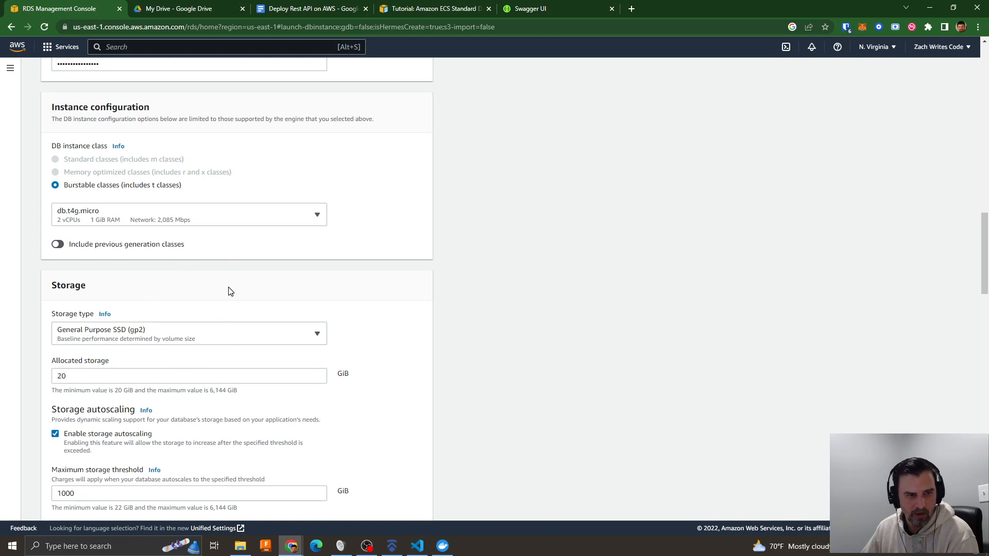
{"action": "scroll", "coordinate": [221, 295], "scroll_direction": "down", "scroll_amount": 3}
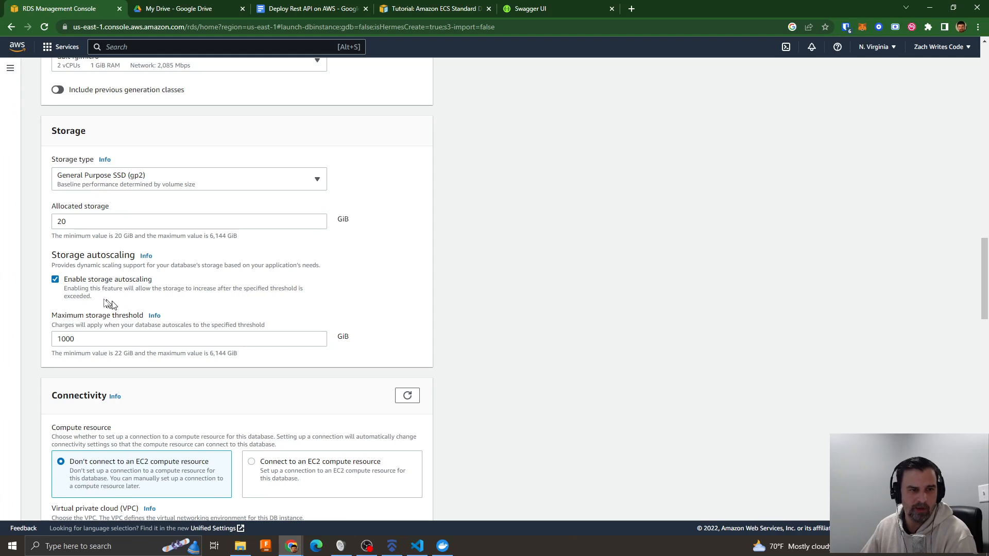
{"action": "left_click", "coordinate": [55, 280]}
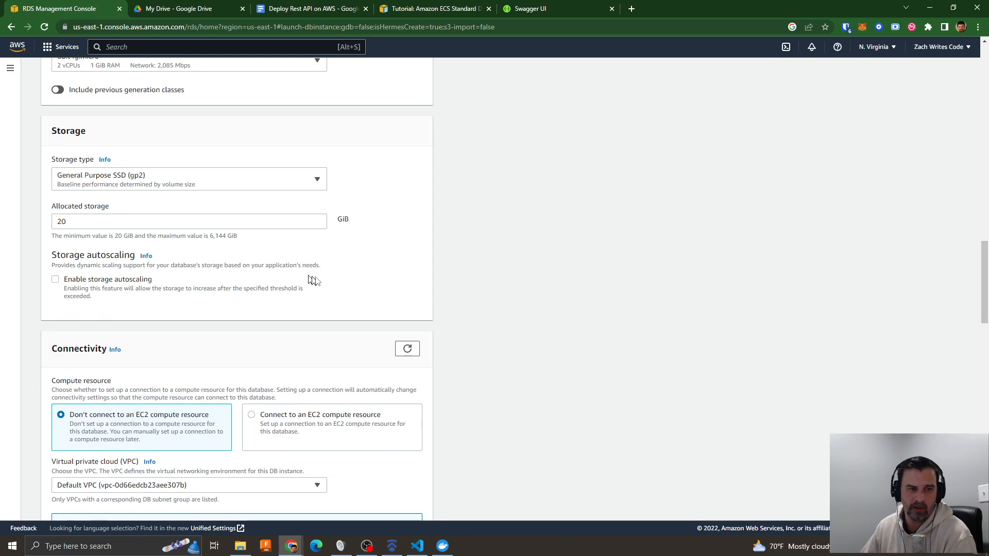
- Assign the database to nestrest-vpc in the connectivity settings and view the available VPC choices again
{"action": "scroll", "coordinate": [337, 280], "scroll_direction": "down", "scroll_amount": 2}
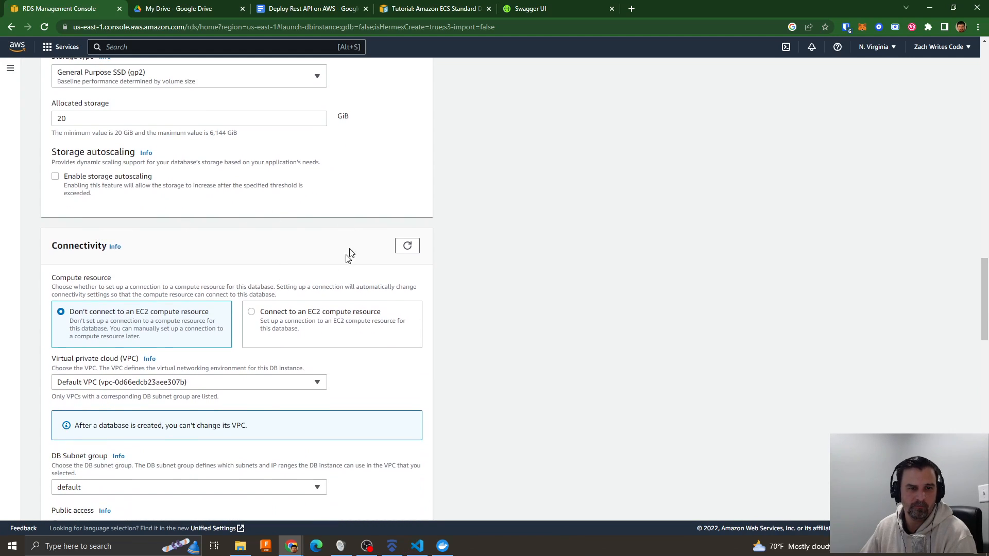
{"action": "scroll", "coordinate": [373, 221], "scroll_direction": "down", "scroll_amount": 2}
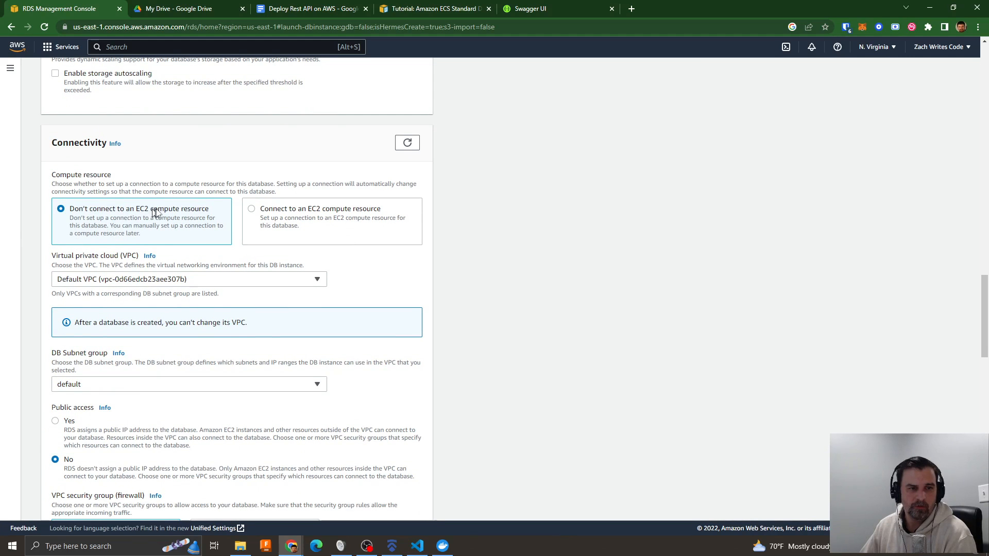
{"action": "left_click", "coordinate": [108, 280]}
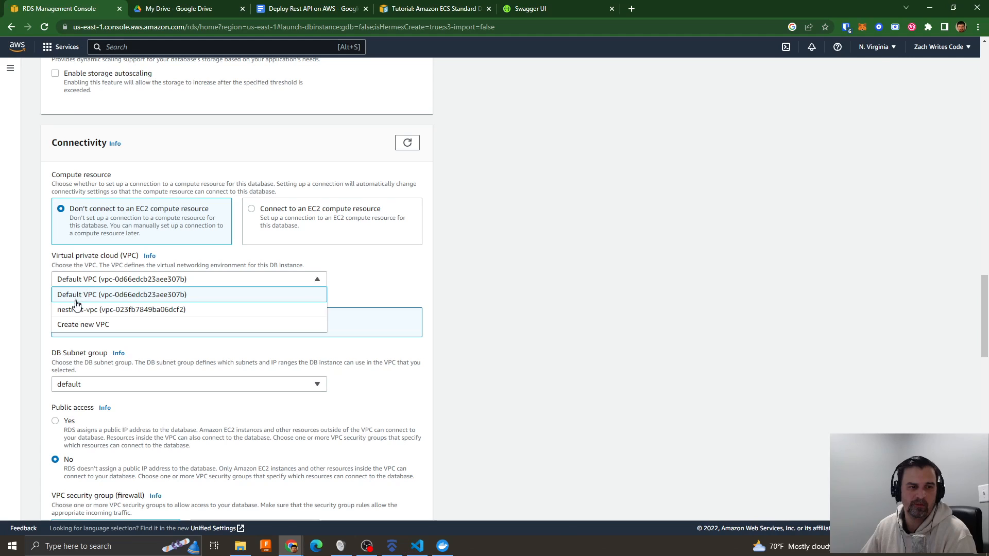
{"action": "left_click", "coordinate": [87, 311]}
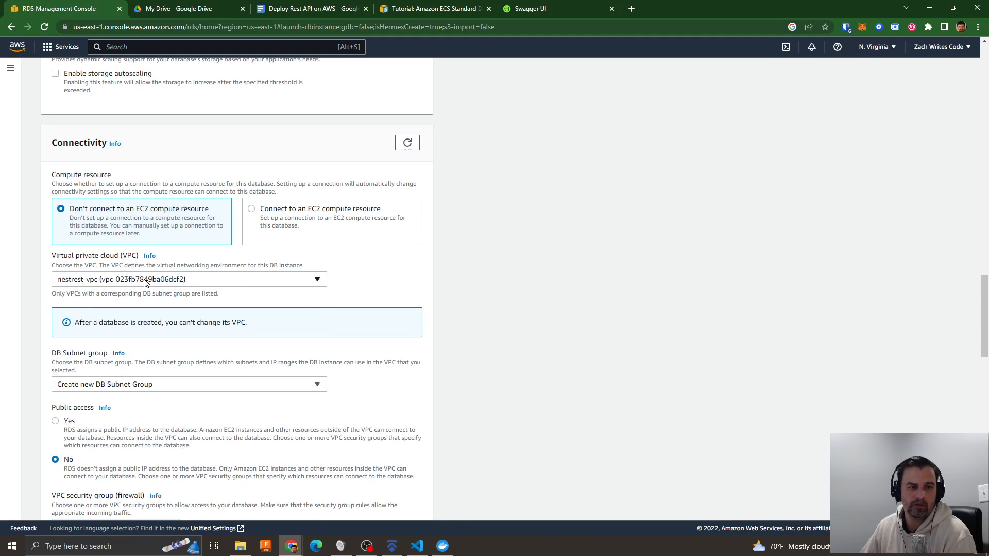
{"action": "left_click", "coordinate": [206, 282]}
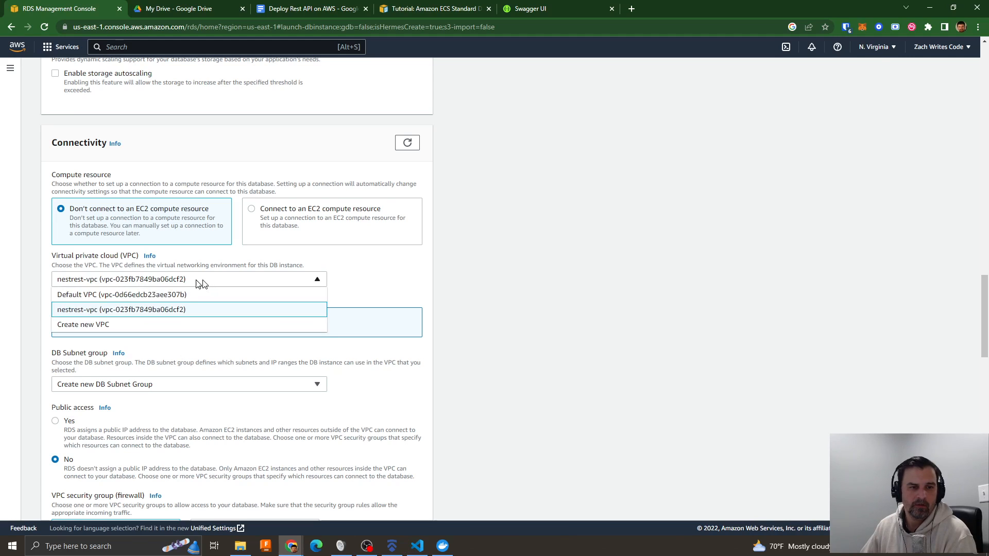
{"action": "left_click", "coordinate": [93, 329]}
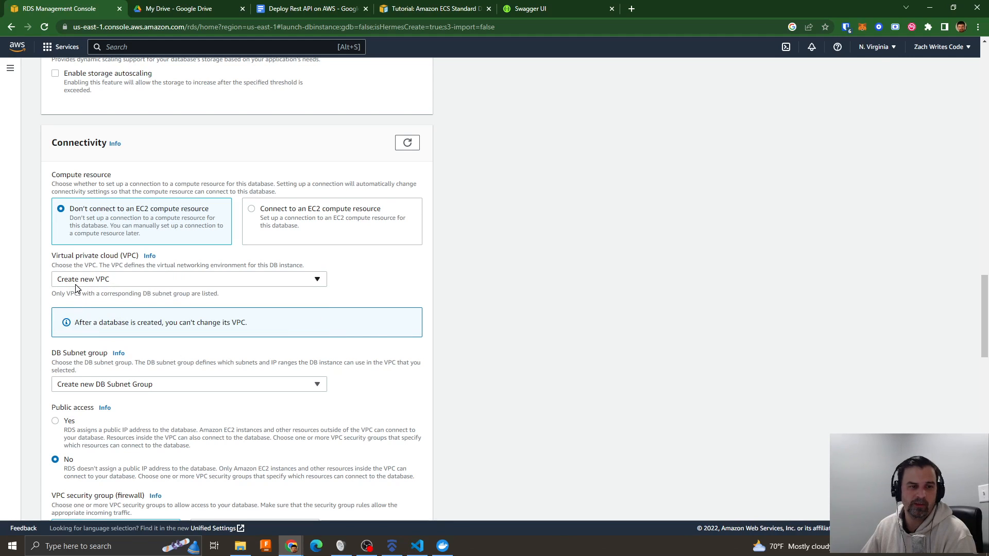
{"action": "left_click", "coordinate": [122, 281]}
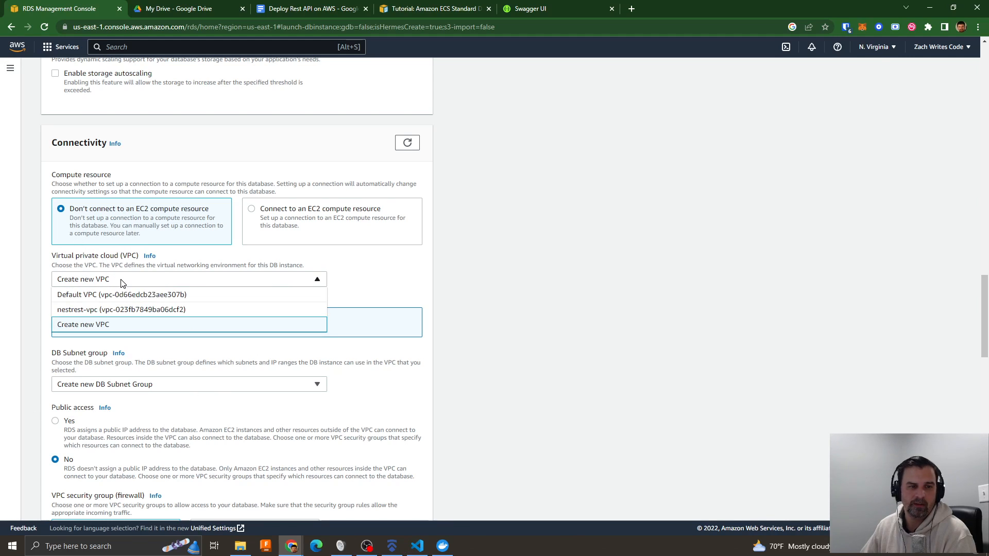
{"action": "left_click", "coordinate": [90, 311]}
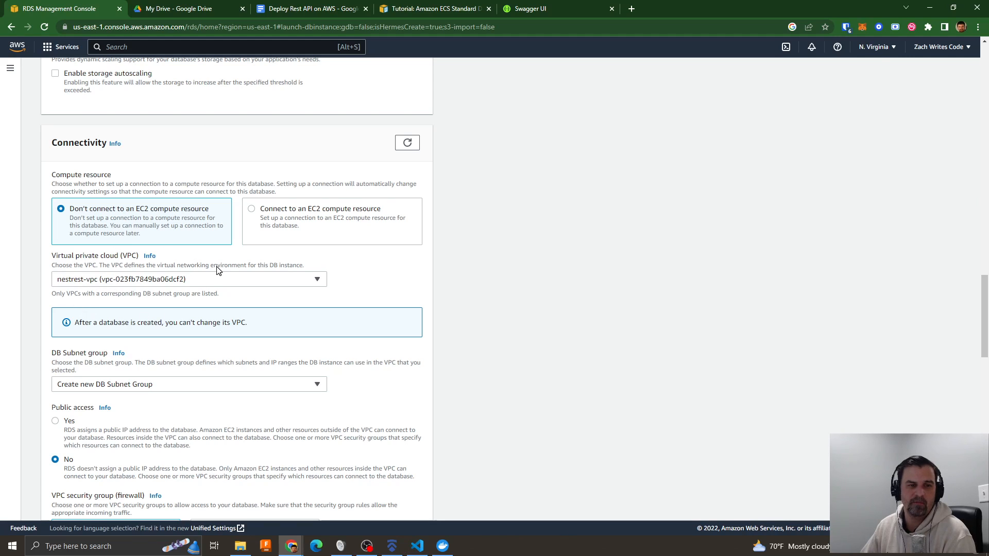
{"action": "left_click", "coordinate": [193, 284]}
{"action": "left_click", "coordinate": [96, 325]}
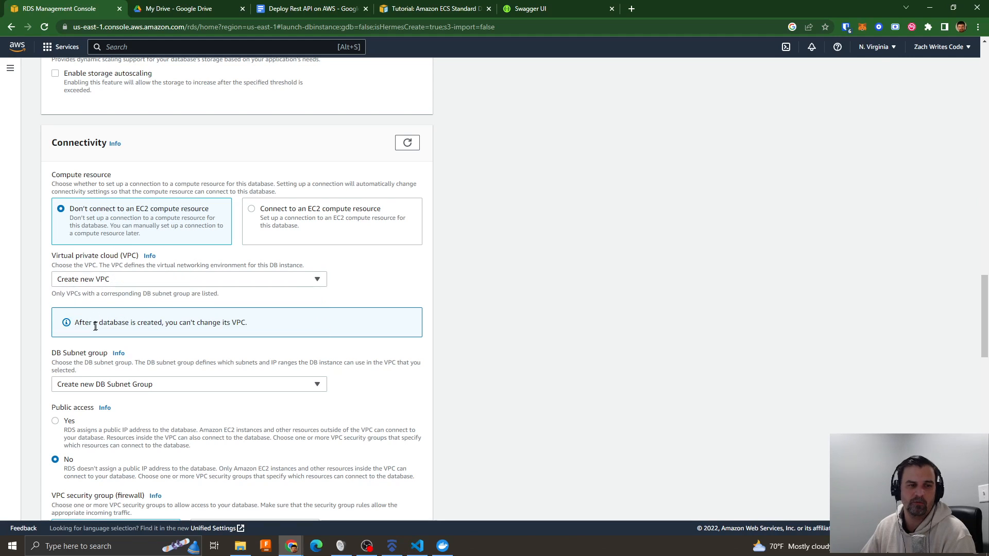
{"action": "left_click", "coordinate": [125, 282]}
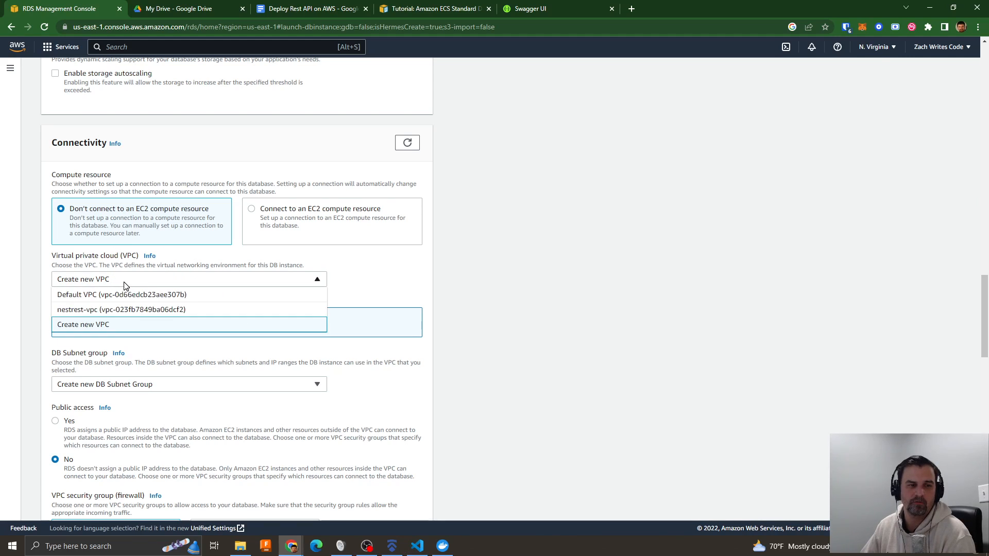
{"action": "left_click", "coordinate": [81, 312]}
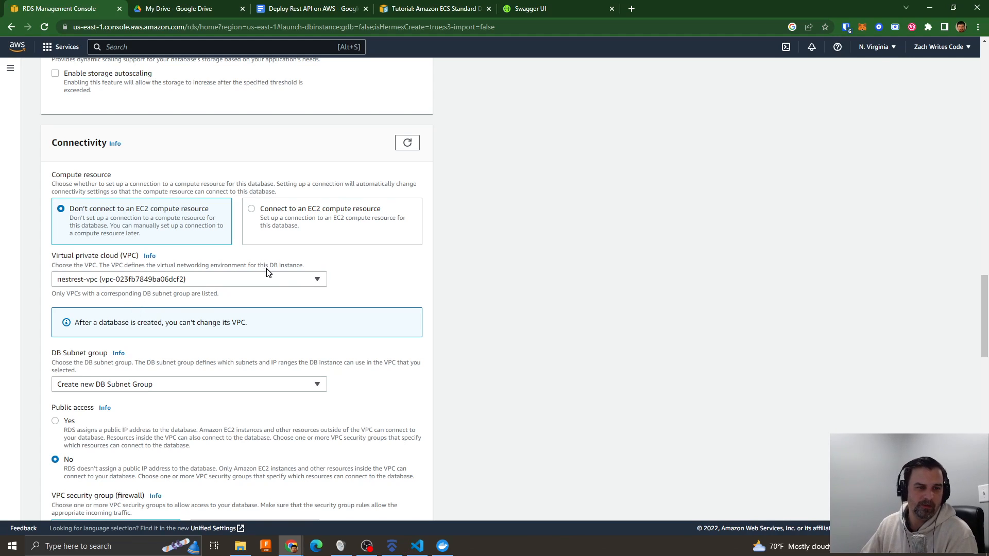
- Choose Create new DB Subnet Group as the subnet group for the database
{"action": "scroll", "coordinate": [356, 286], "scroll_direction": "down", "scroll_amount": 3}
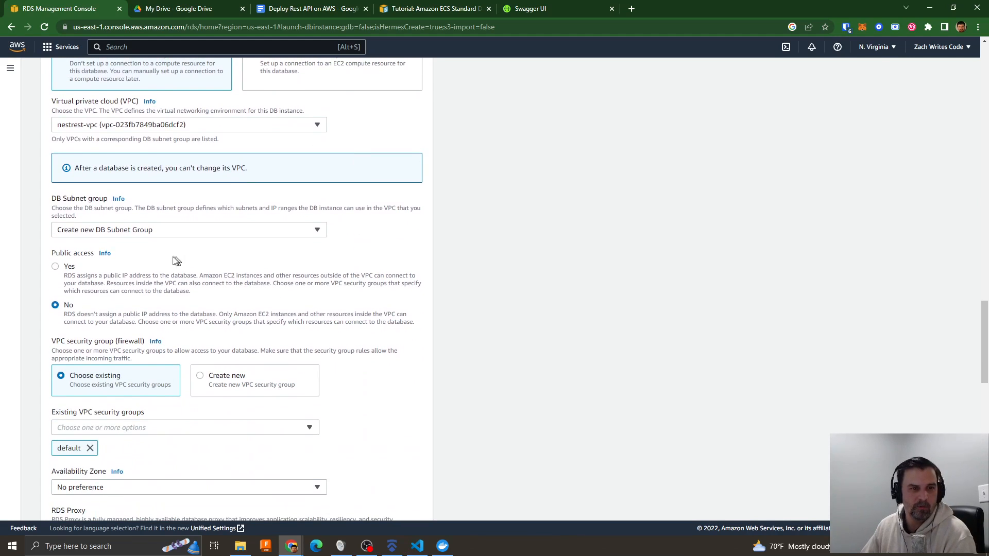
{"action": "left_click", "coordinate": [155, 230]}
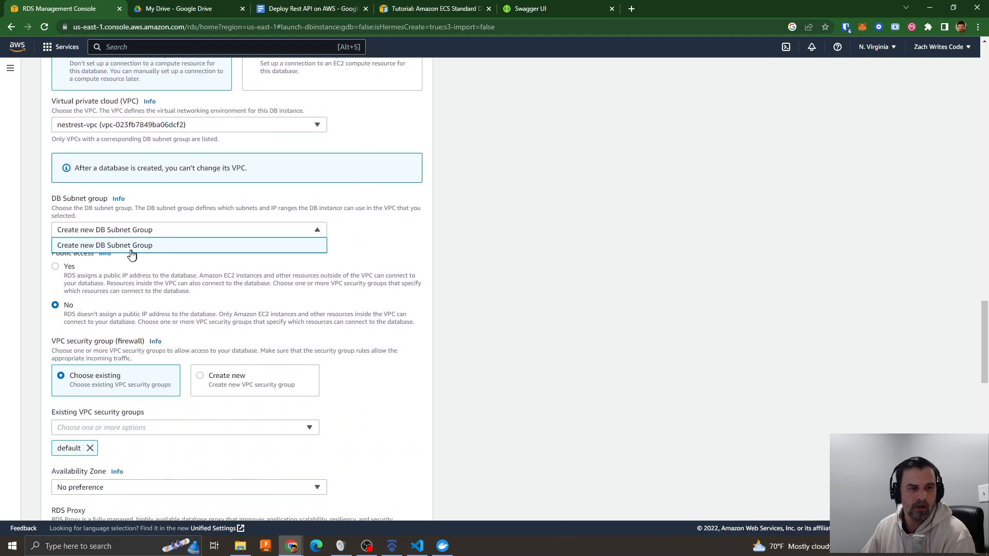
{"action": "left_click", "coordinate": [154, 253]}
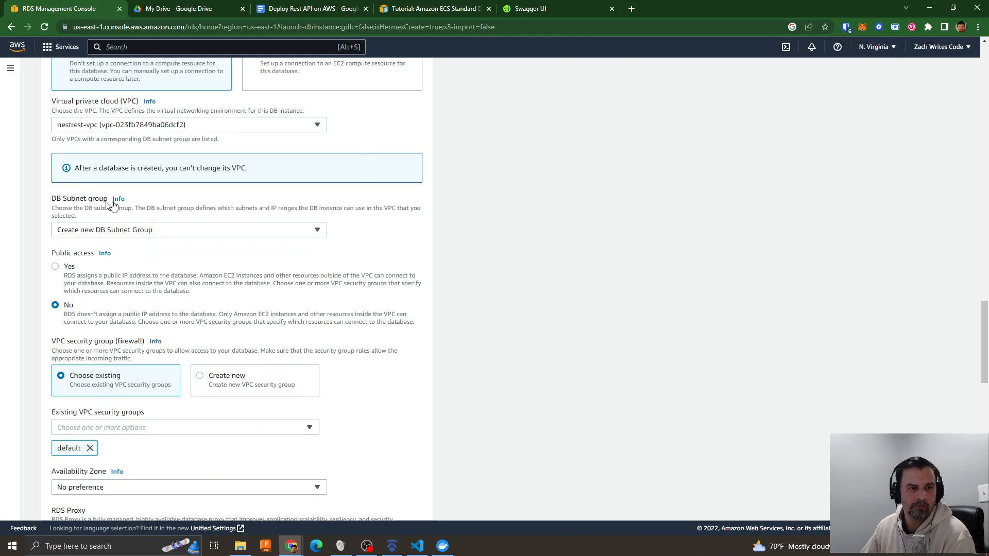
{"action": "scroll", "coordinate": [172, 205], "scroll_direction": "up", "scroll_amount": 1}
{"action": "left_click", "coordinate": [149, 281]}
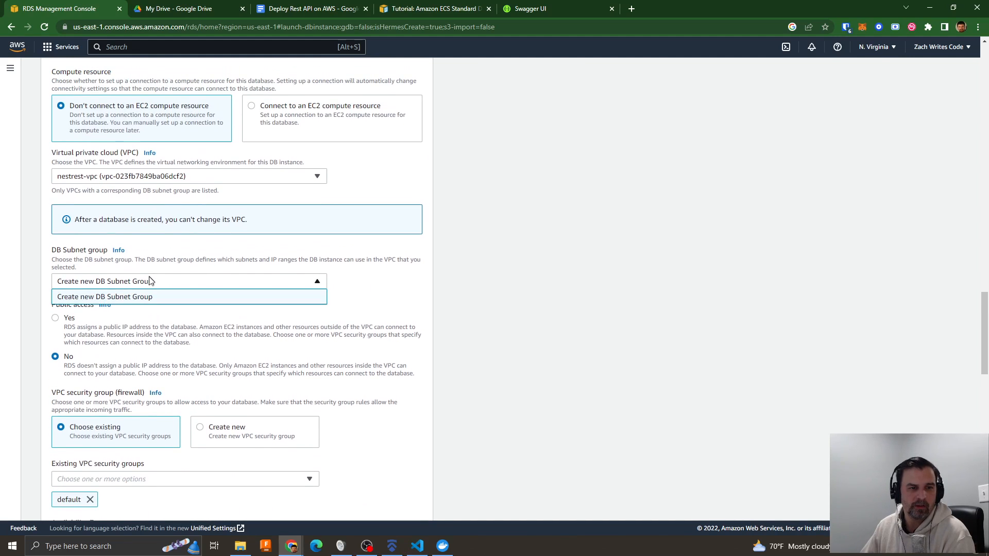
{"action": "left_click", "coordinate": [132, 298]}
{"action": "left_click", "coordinate": [127, 287]}
{"action": "left_click", "coordinate": [131, 302]}
{"action": "left_click", "coordinate": [127, 180]}
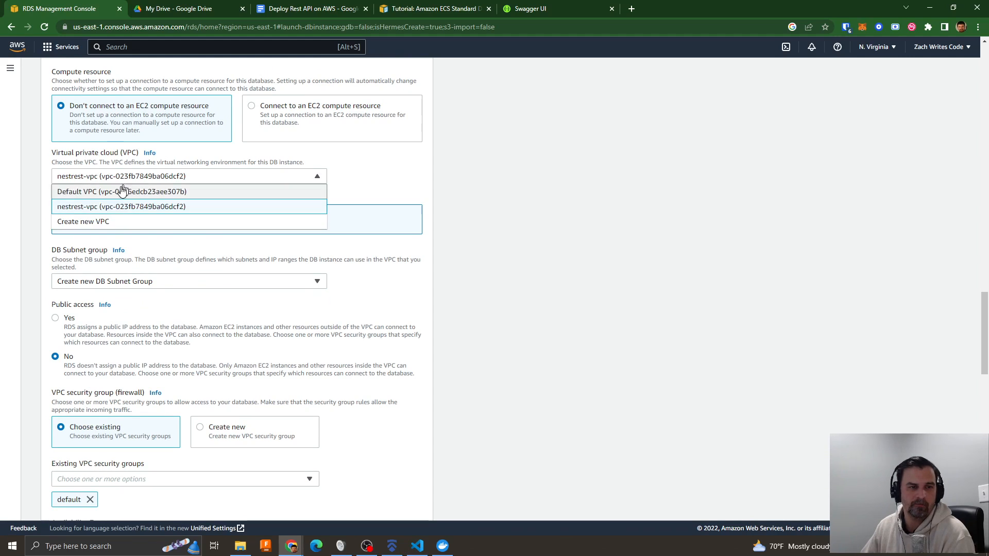
{"action": "left_click", "coordinate": [104, 221]}
{"action": "left_click", "coordinate": [107, 286]}
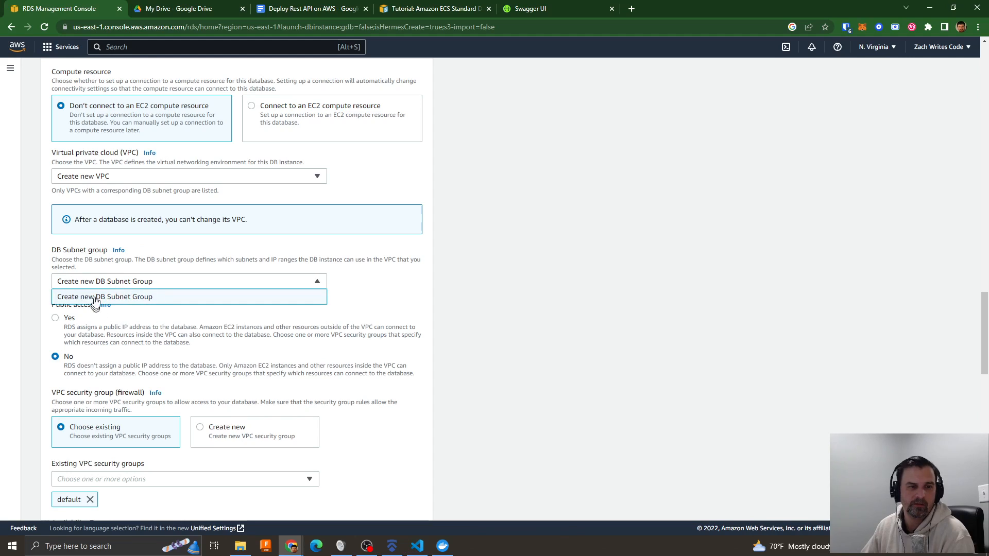
{"action": "left_click", "coordinate": [109, 302]}
{"action": "left_click", "coordinate": [104, 179]}
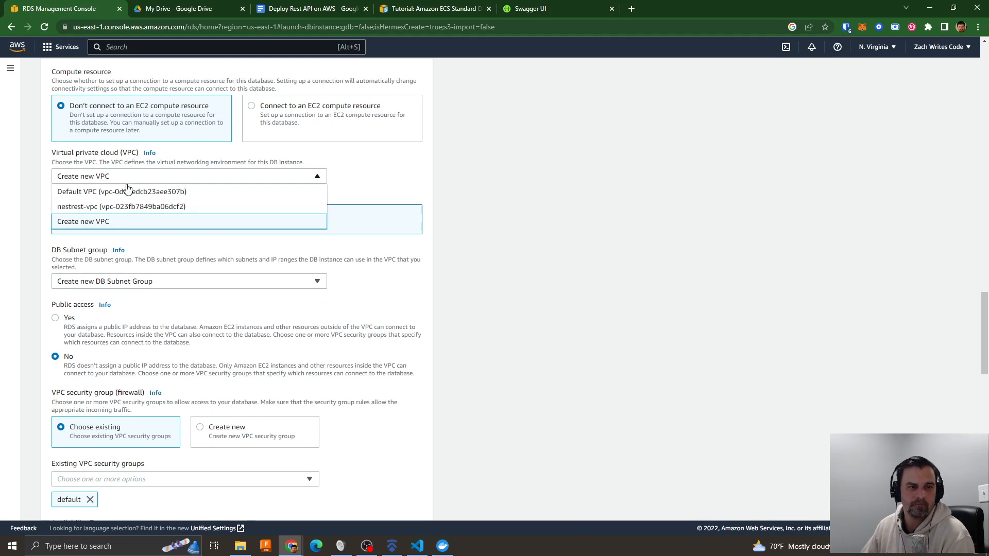
{"action": "left_click", "coordinate": [125, 207]}
{"action": "left_click", "coordinate": [94, 286]}
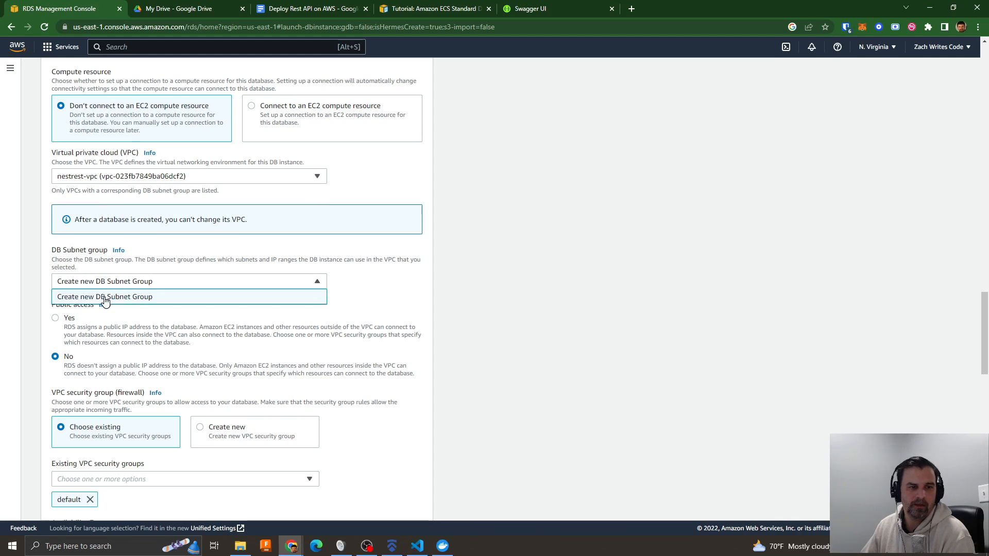
{"action": "left_click", "coordinate": [104, 298]}
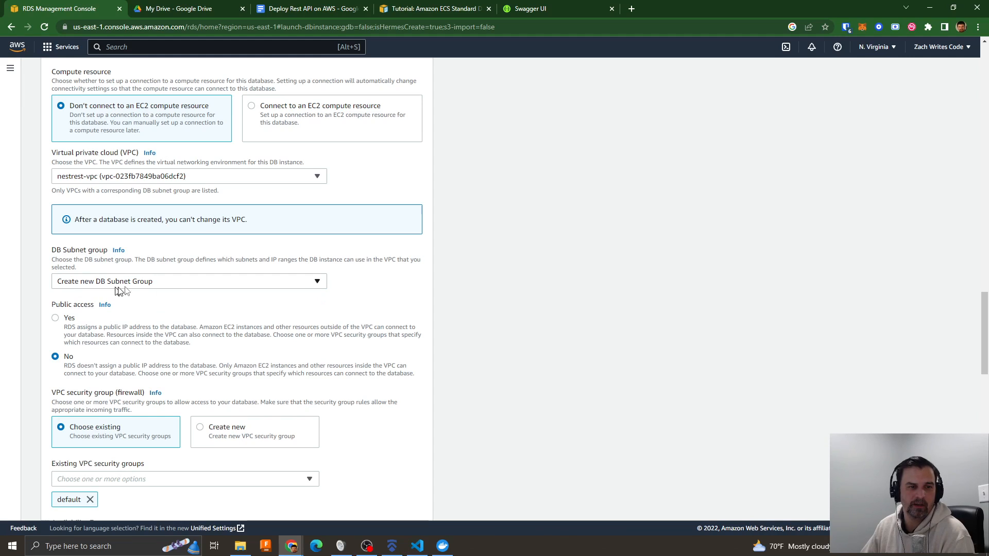
- Review the database's public access, VPC security group, Availability Zone and authentication settings
{"action": "scroll", "coordinate": [211, 338], "scroll_direction": "down", "scroll_amount": 2}
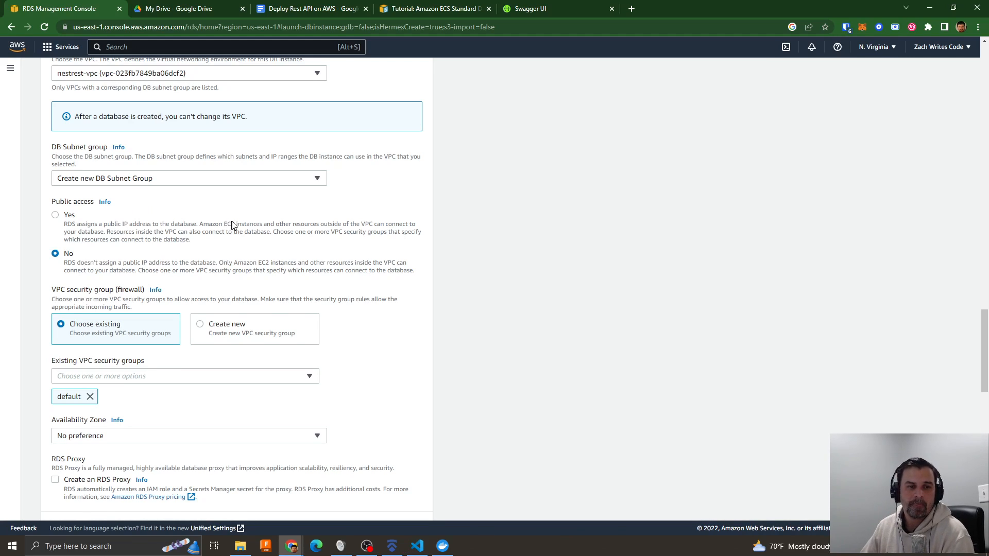
{"action": "scroll", "coordinate": [248, 222], "scroll_direction": "down", "scroll_amount": 2}
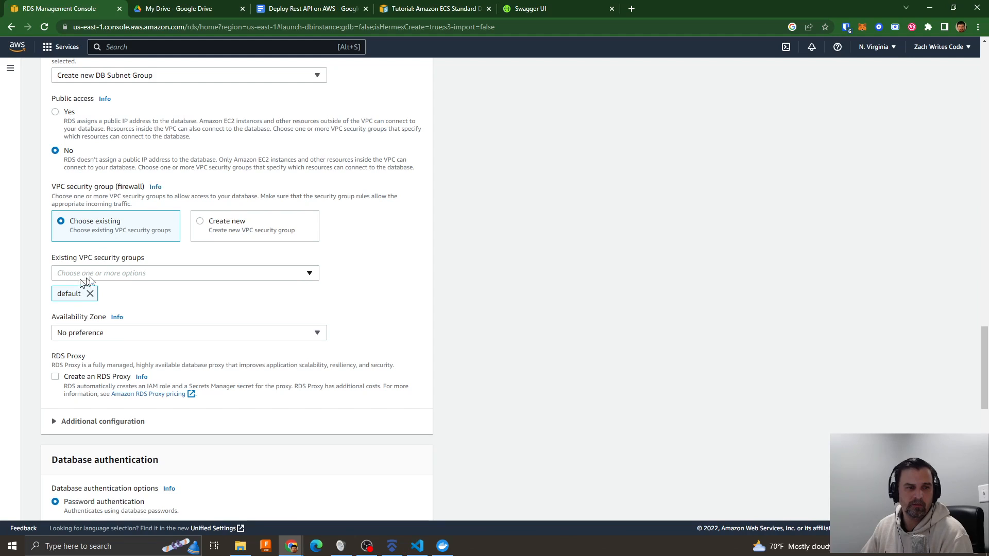
{"action": "left_click", "coordinate": [108, 277]}
{"action": "left_click", "coordinate": [337, 282]}
{"action": "scroll", "coordinate": [216, 303], "scroll_direction": "down", "scroll_amount": 1}
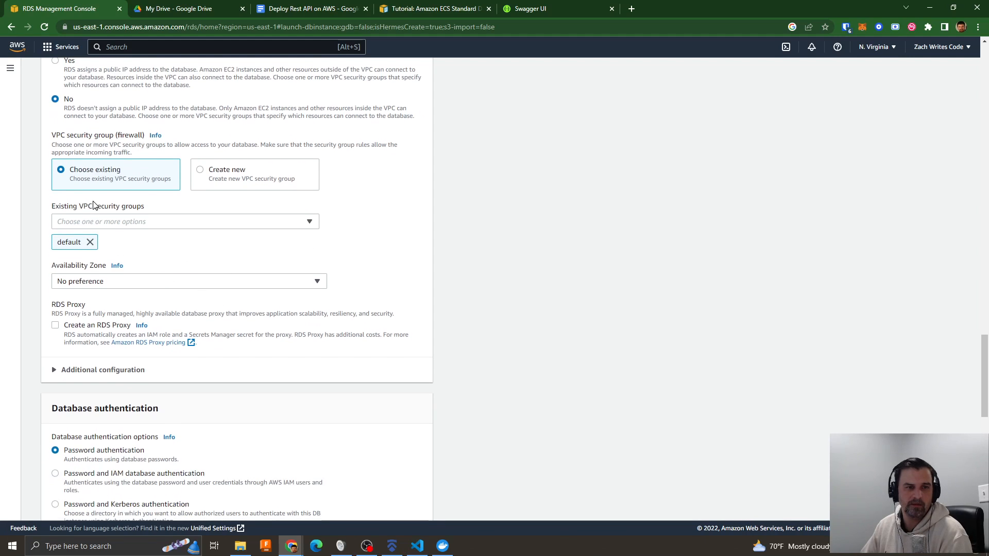
{"action": "scroll", "coordinate": [36, 206], "scroll_direction": "down", "scroll_amount": 2}
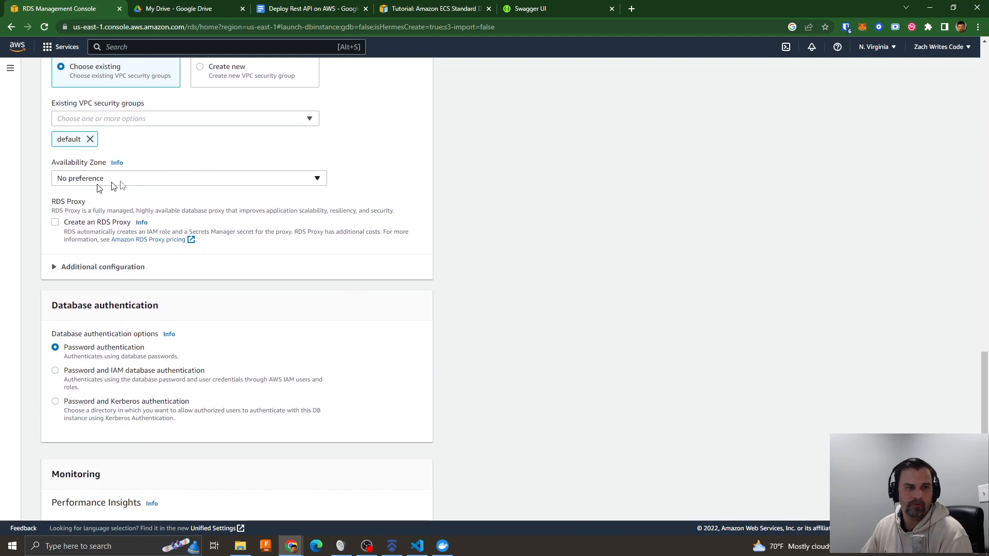
{"action": "scroll", "coordinate": [118, 206], "scroll_direction": "down", "scroll_amount": 2}
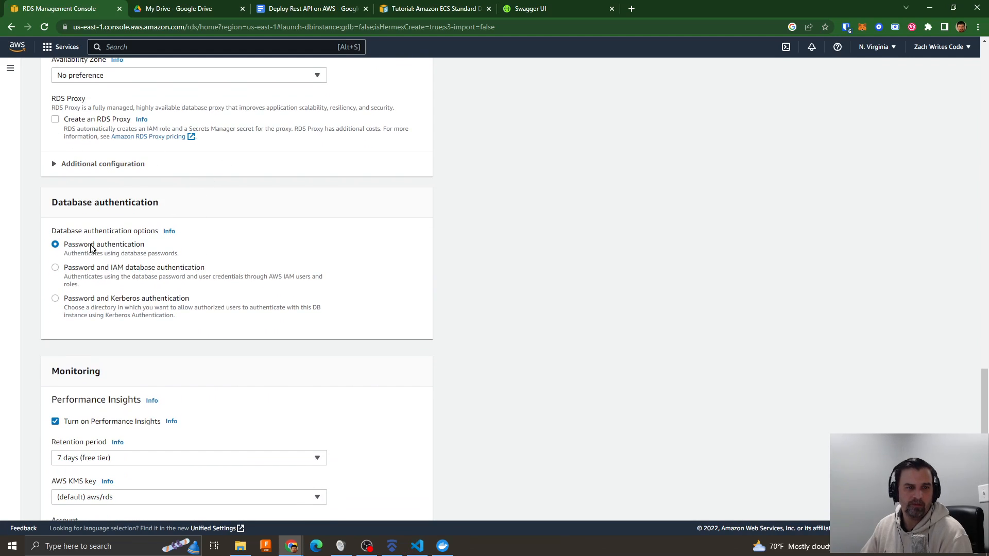
- Turn off Performance Insights and submit the request to create the database
{"action": "scroll", "coordinate": [291, 249], "scroll_direction": "down", "scroll_amount": 3}
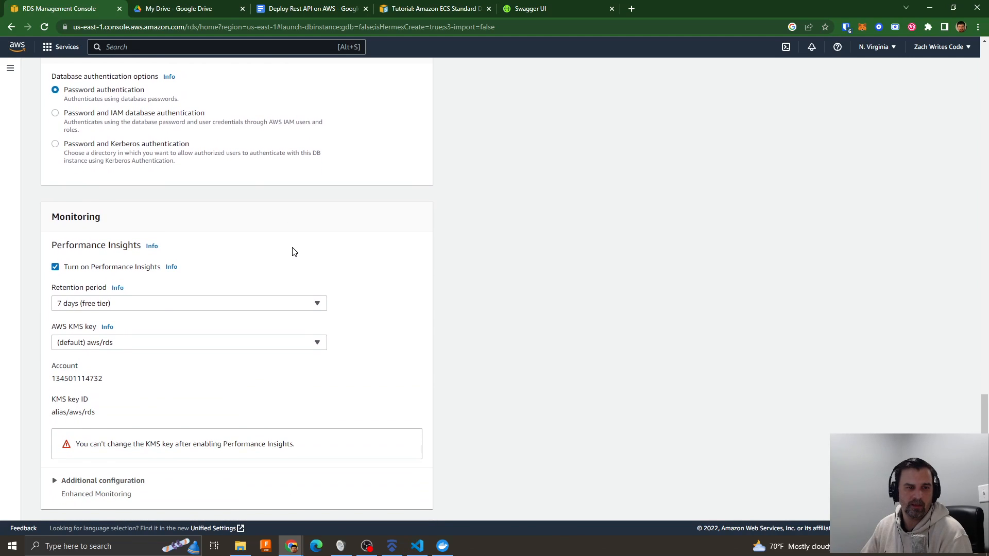
{"action": "left_click", "coordinate": [55, 268]}
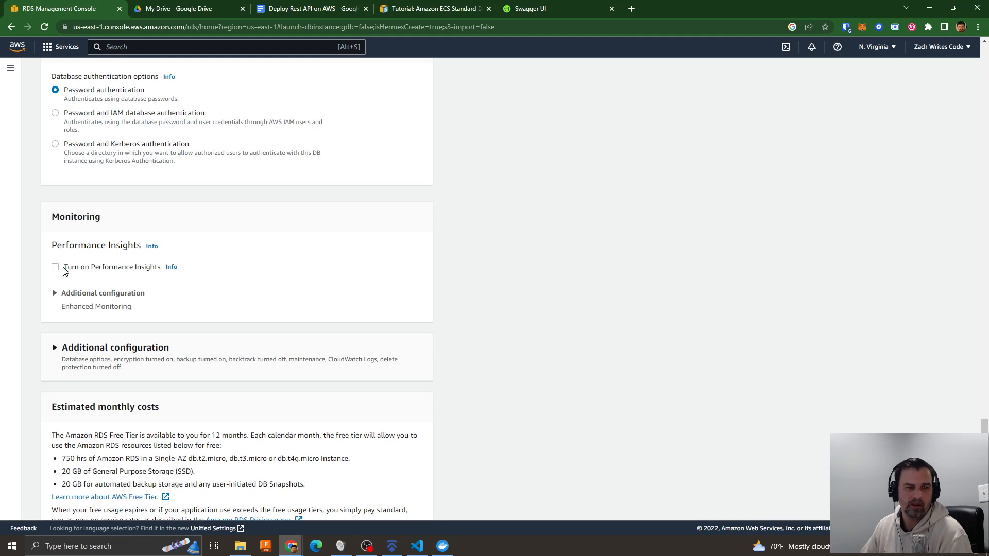
{"action": "left_click", "coordinate": [55, 267]}
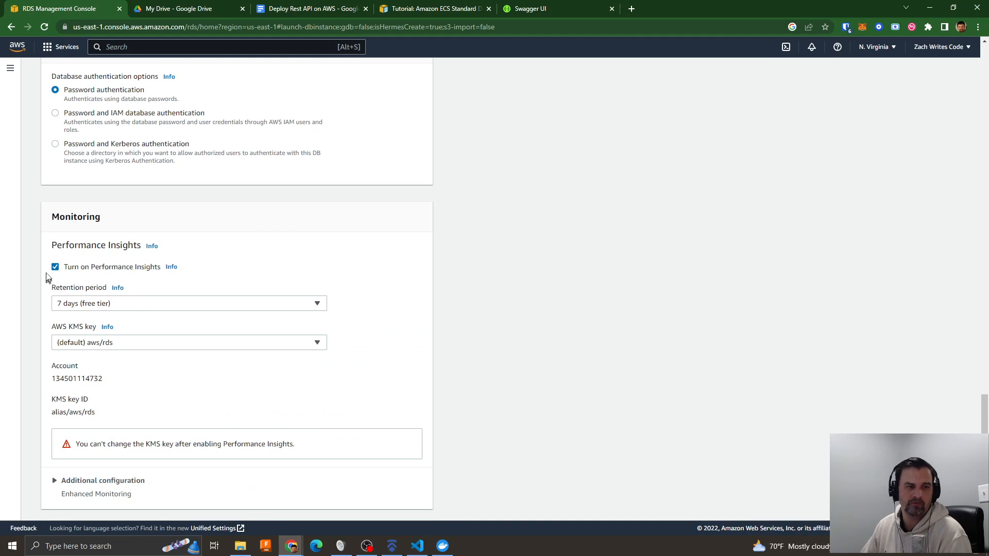
{"action": "left_click", "coordinate": [55, 267]}
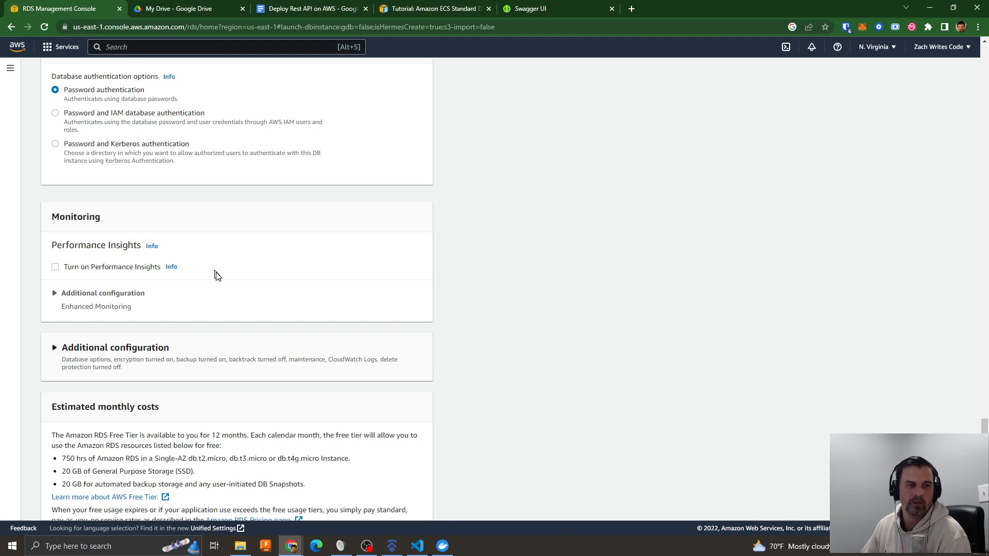
{"action": "scroll", "coordinate": [271, 280], "scroll_direction": "down", "scroll_amount": 2}
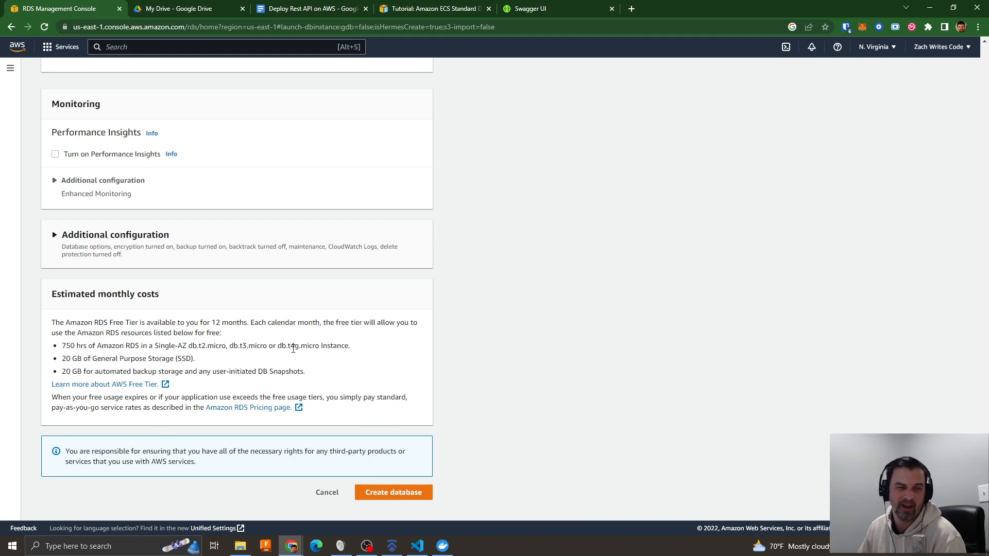
{"action": "left_click", "coordinate": [392, 493]}
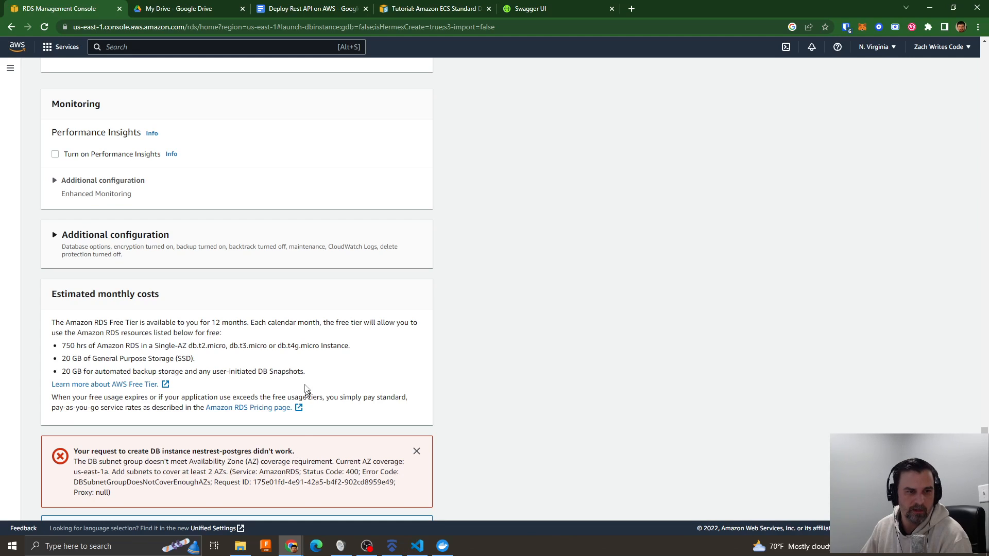
- Check the database's VPC and subnet group settings again along with the selected AWS region
{"action": "scroll", "coordinate": [353, 378], "scroll_direction": "up", "scroll_amount": 6}
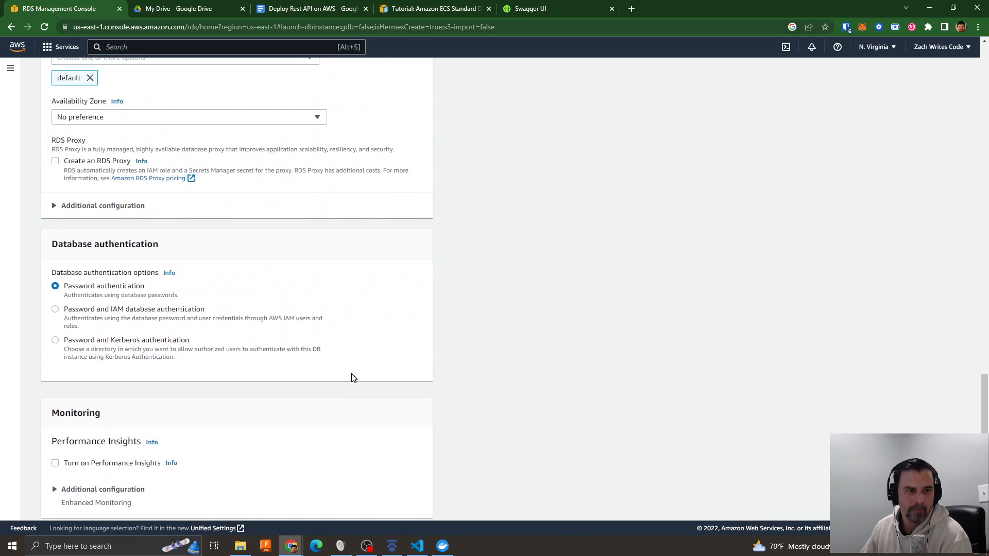
{"action": "scroll", "coordinate": [354, 378], "scroll_direction": "up", "scroll_amount": 5}
{"action": "scroll", "coordinate": [319, 340], "scroll_direction": "up", "scroll_amount": 5}
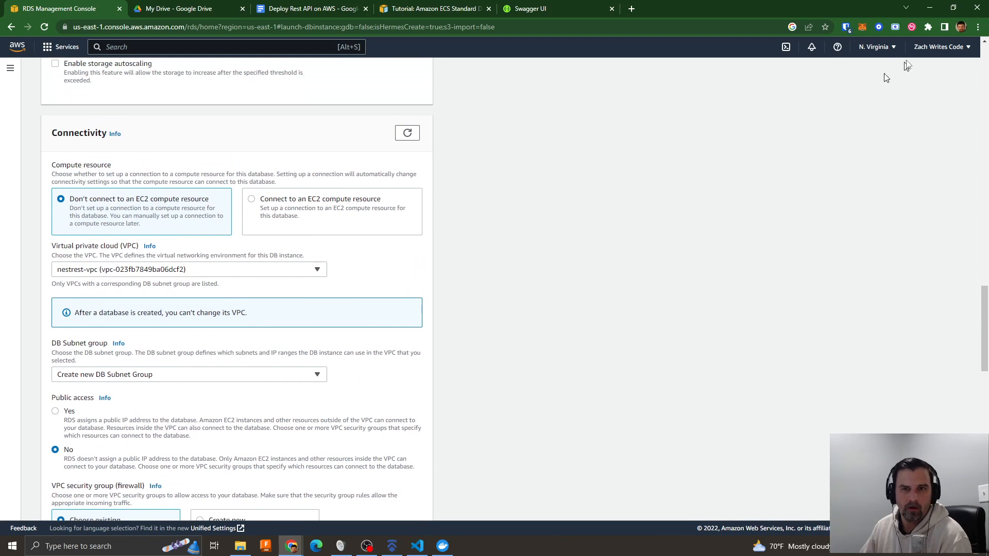
{"action": "left_click", "coordinate": [875, 46]}
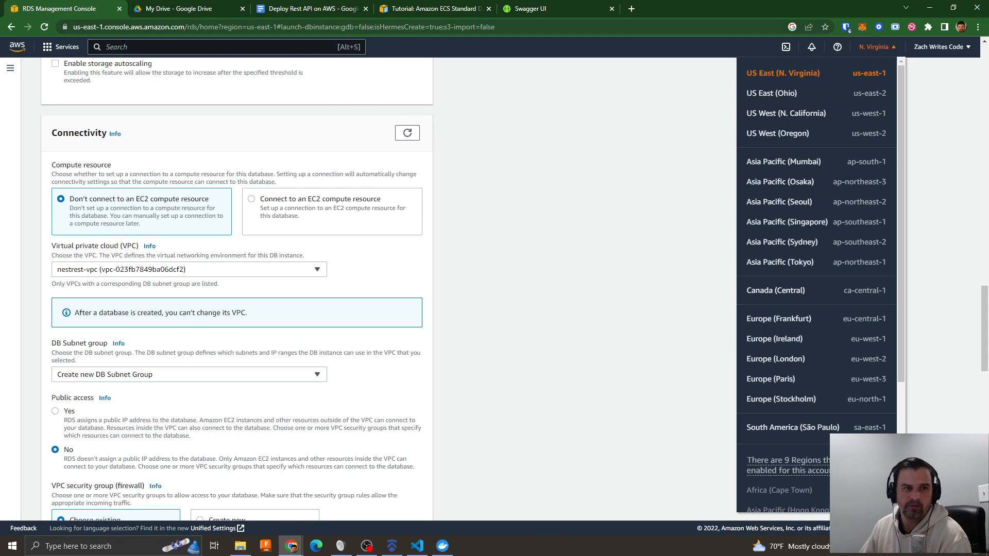
- Open the details page of nestrest-vpc in the VPC service and display the list of available AWS regions
{"action": "left_click", "coordinate": [124, 47]}
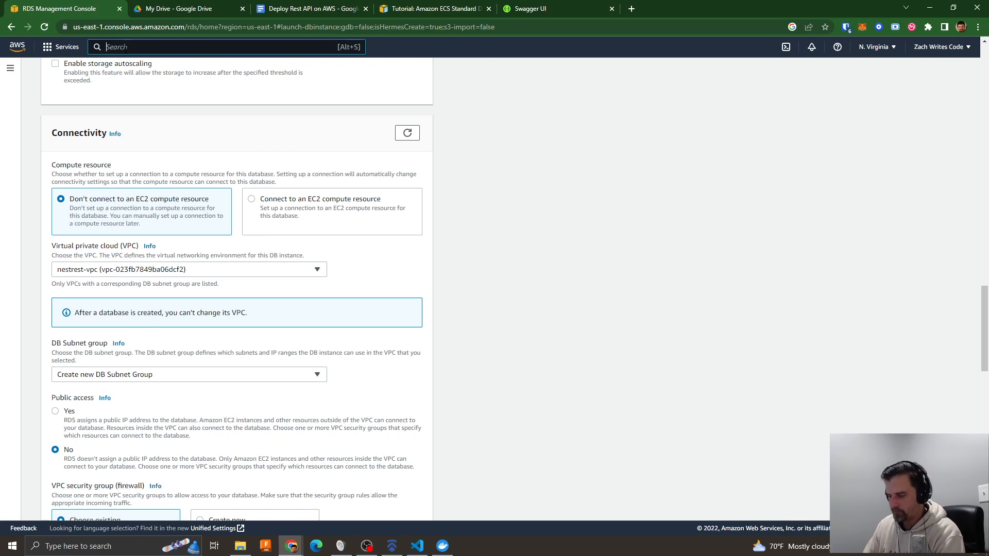
{"action": "type", "text": "vpc"}
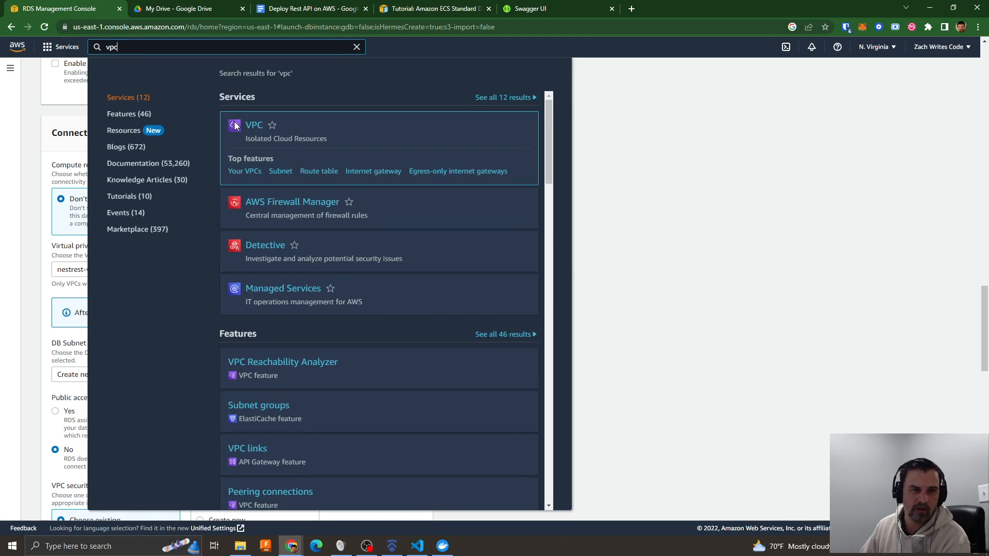
{"action": "left_click", "coordinate": [253, 129]}
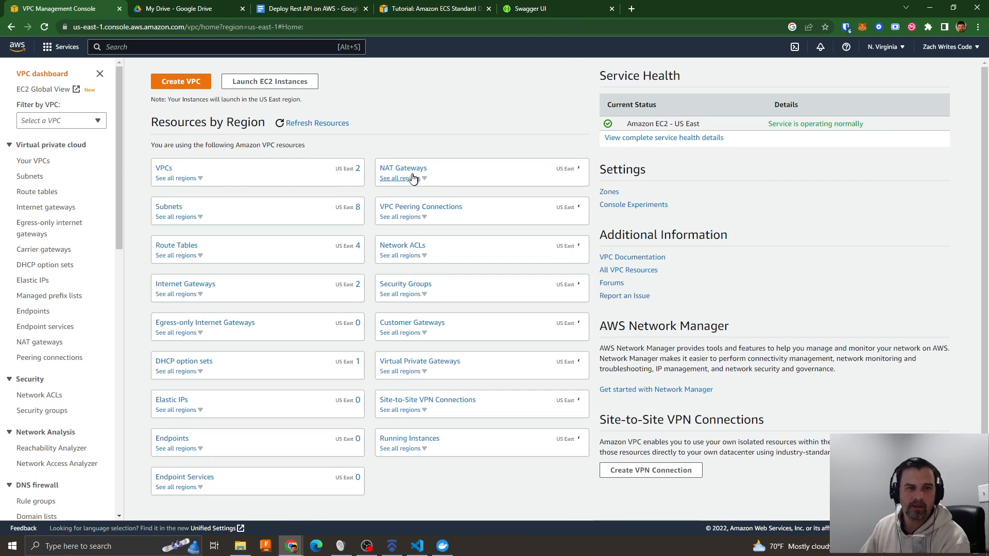
{"action": "left_click", "coordinate": [164, 168]}
{"action": "left_click", "coordinate": [306, 162]}
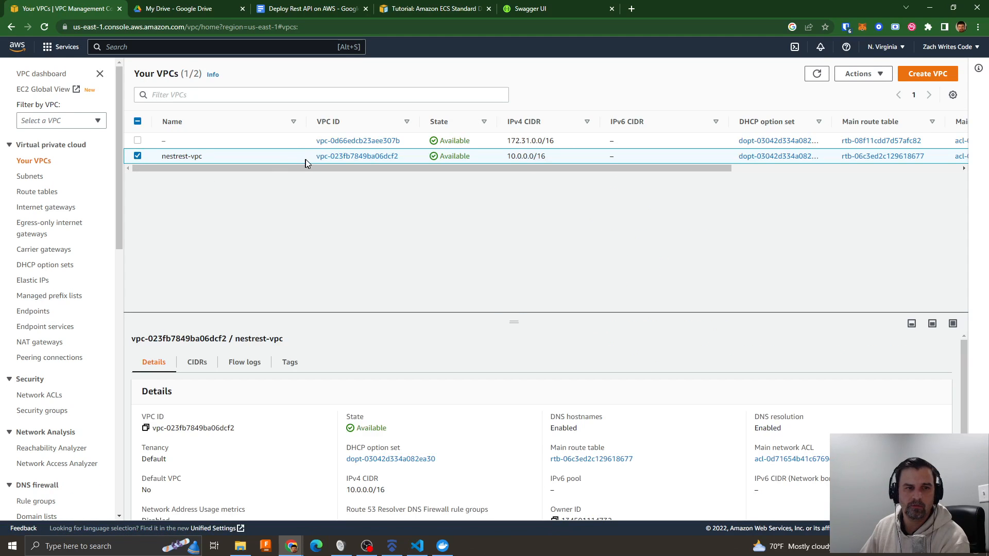
{"action": "left_click_drag", "start_coordinate": [307, 166], "coordinate": [223, 171]}
{"action": "left_click", "coordinate": [328, 161]}
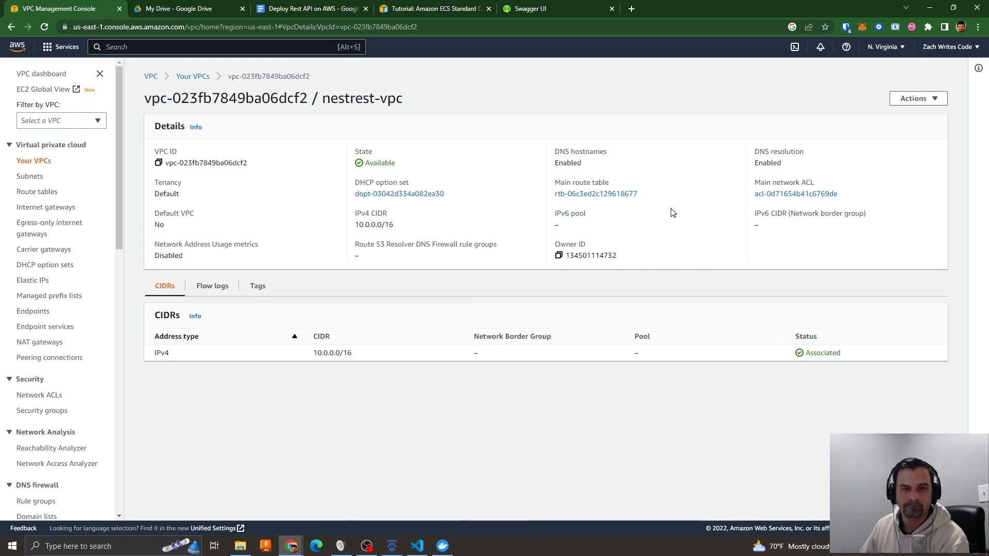
{"action": "left_click", "coordinate": [884, 47]}
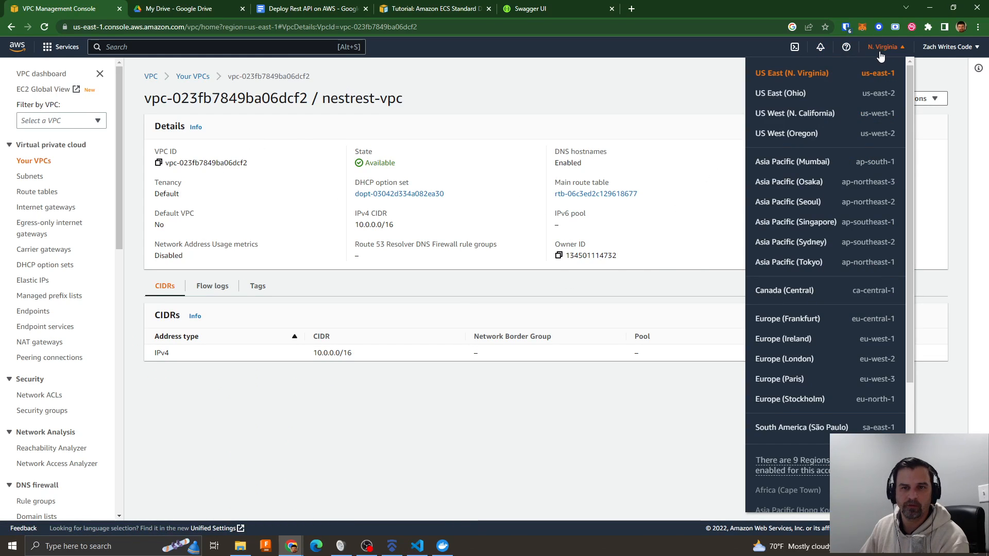
- Go to the RDS service and start creating a new database
{"action": "left_click", "coordinate": [530, 93]}
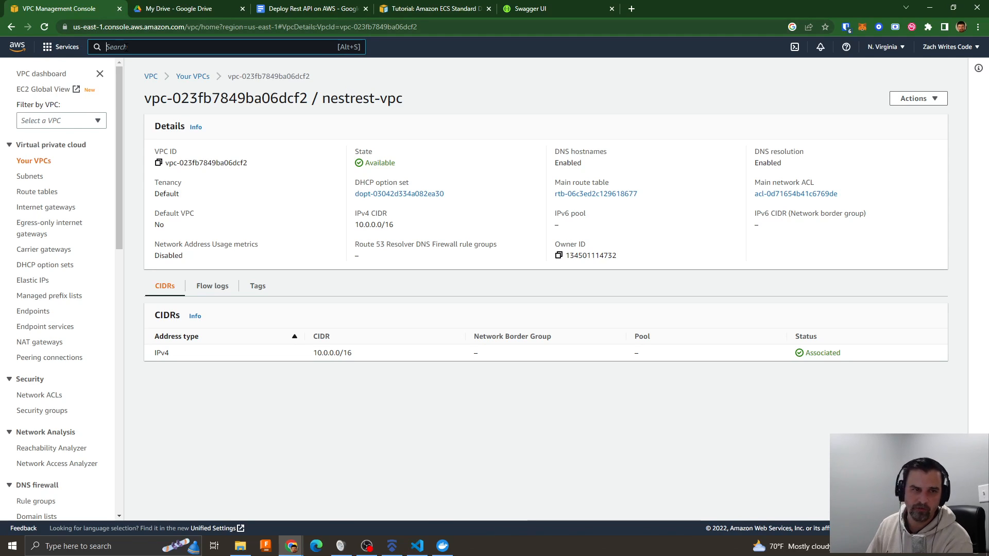
{"action": "type", "text": "rds"}
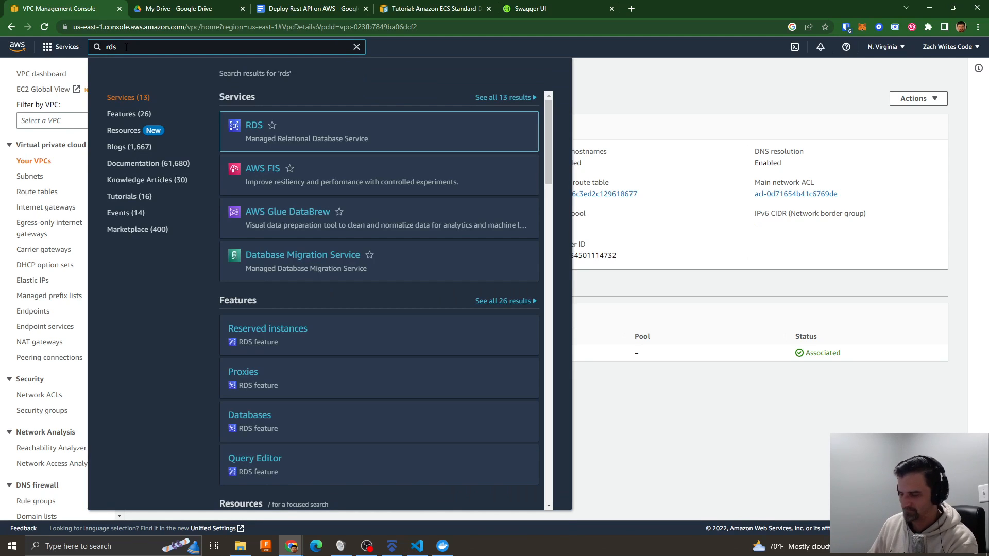
{"action": "key", "text": "Return"}
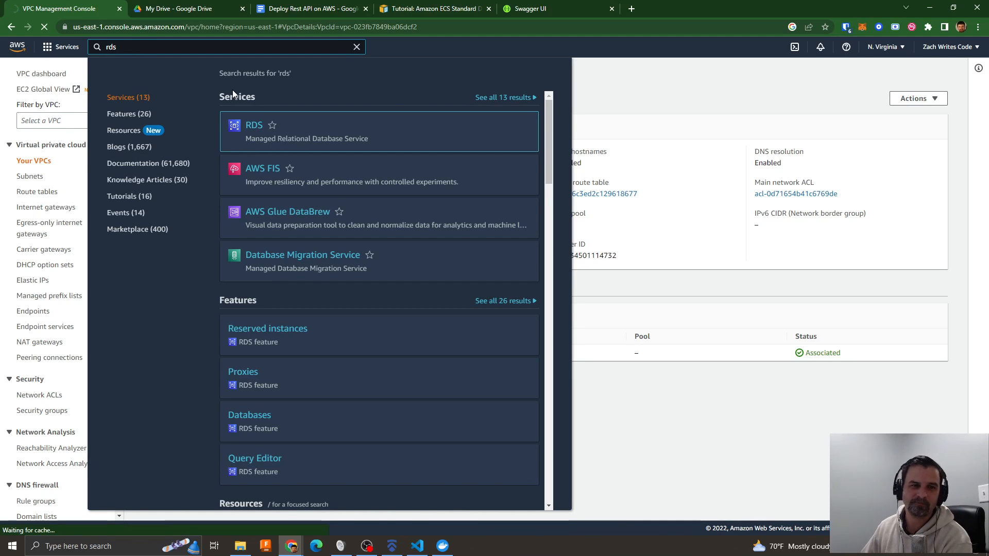
{"action": "mouse_move", "coordinate": [255, 127]}
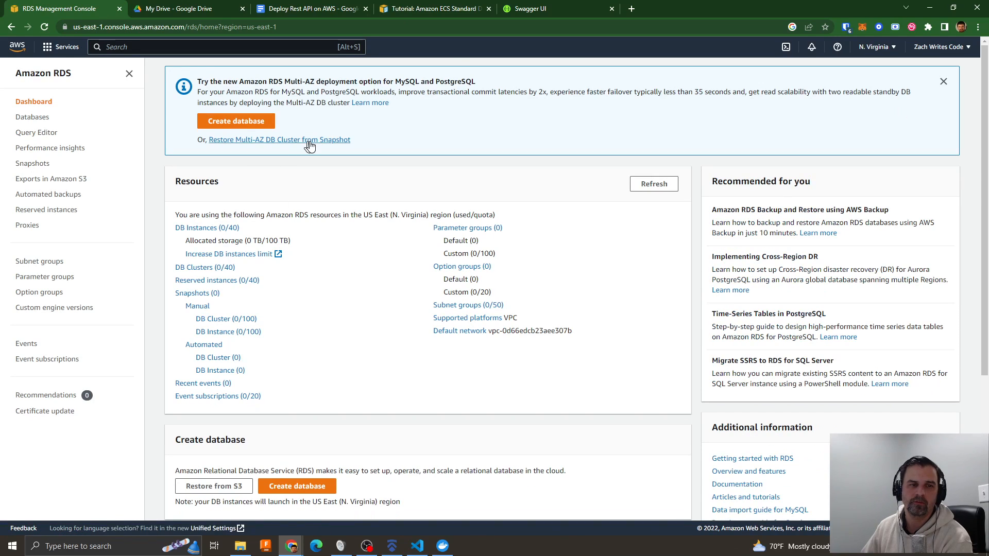
{"action": "left_click", "coordinate": [257, 120]}
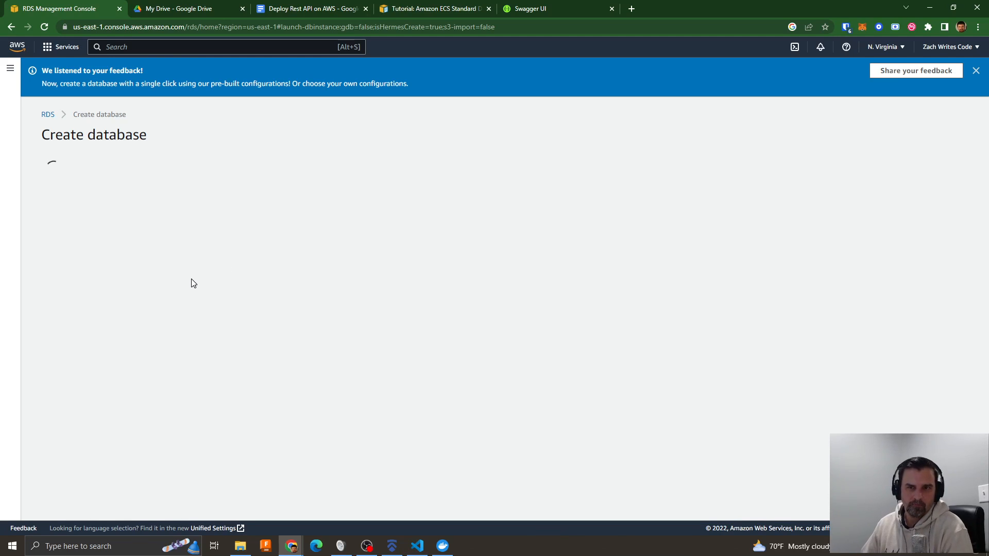
- Switch the region to US East (Ohio) and choose the Free tier template for the PostgreSQL database
{"action": "left_click", "coordinate": [891, 46]}
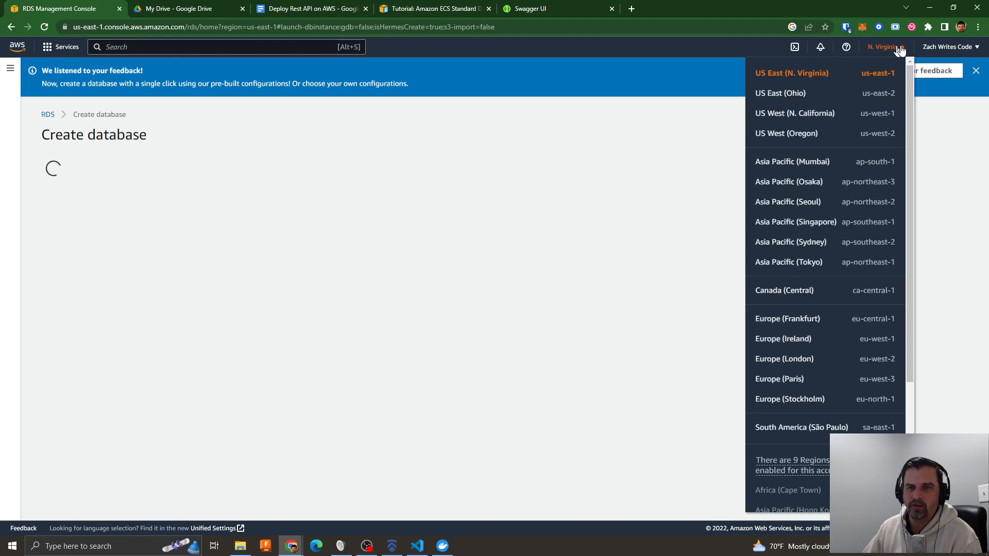
{"action": "left_click", "coordinate": [783, 97]}
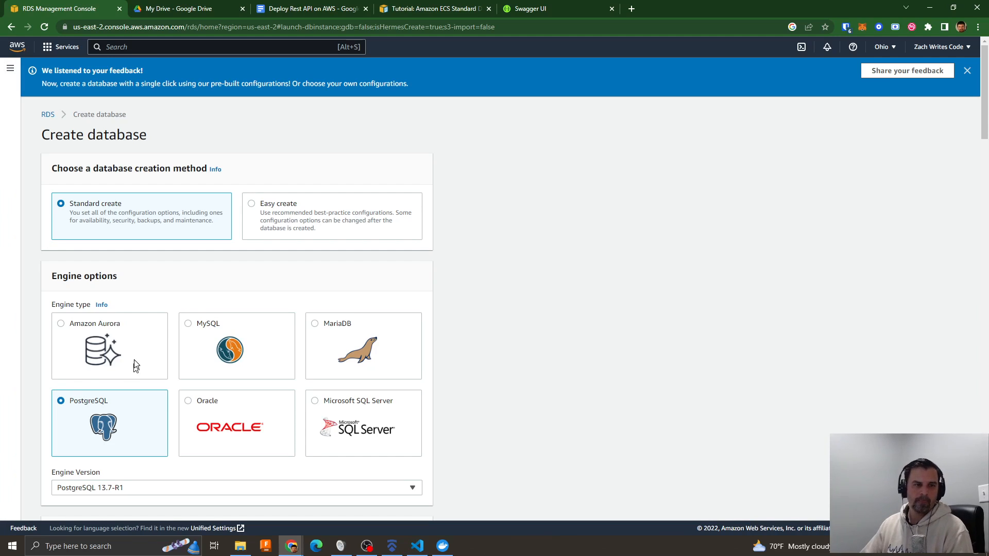
{"action": "scroll", "coordinate": [397, 298], "scroll_direction": "down", "scroll_amount": 3}
{"action": "scroll", "coordinate": [485, 278], "scroll_direction": "down", "scroll_amount": 3}
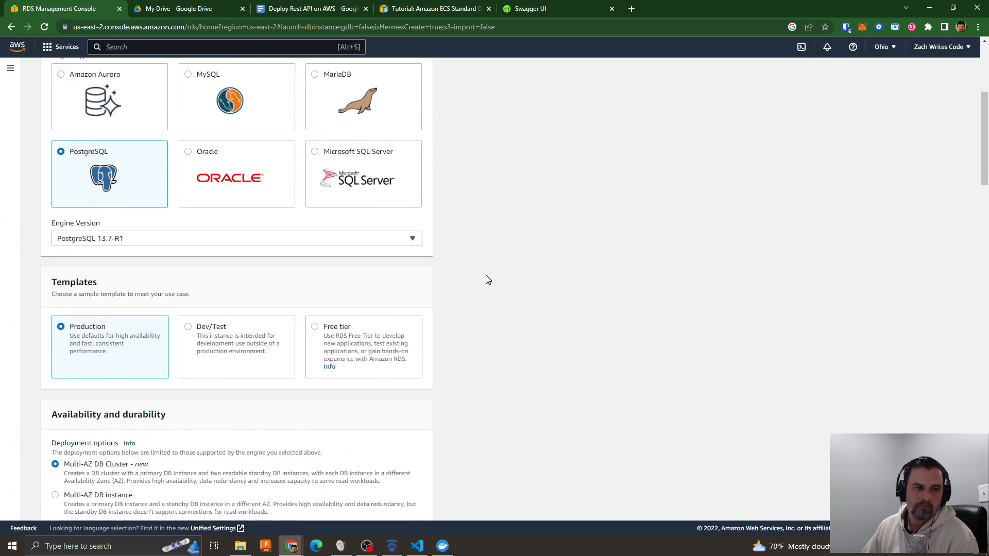
{"action": "scroll", "coordinate": [361, 220], "scroll_direction": "down", "scroll_amount": 1}
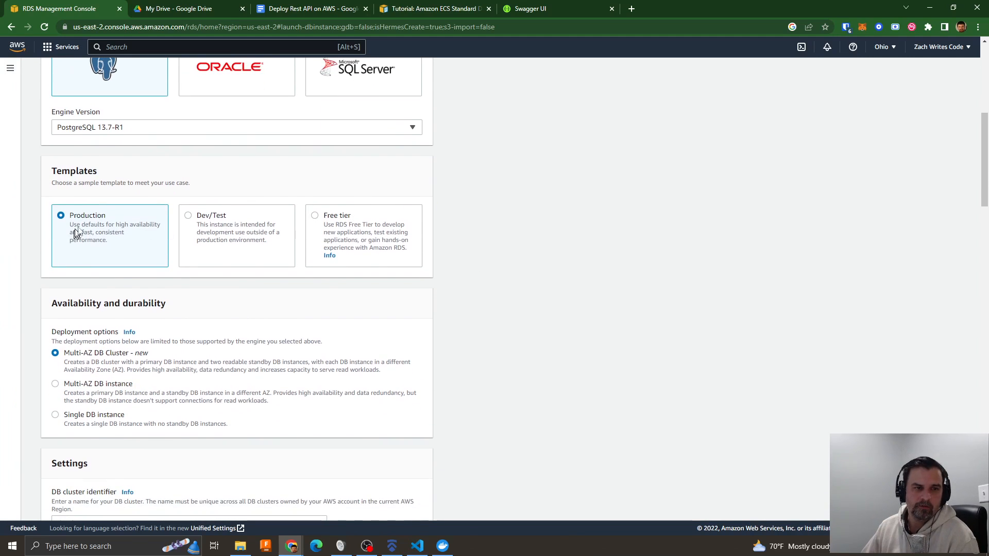
{"action": "left_click", "coordinate": [318, 217]}
- Set the DB instance identifier to nestrest-postgres
{"action": "scroll", "coordinate": [523, 260], "scroll_direction": "down", "scroll_amount": 6}
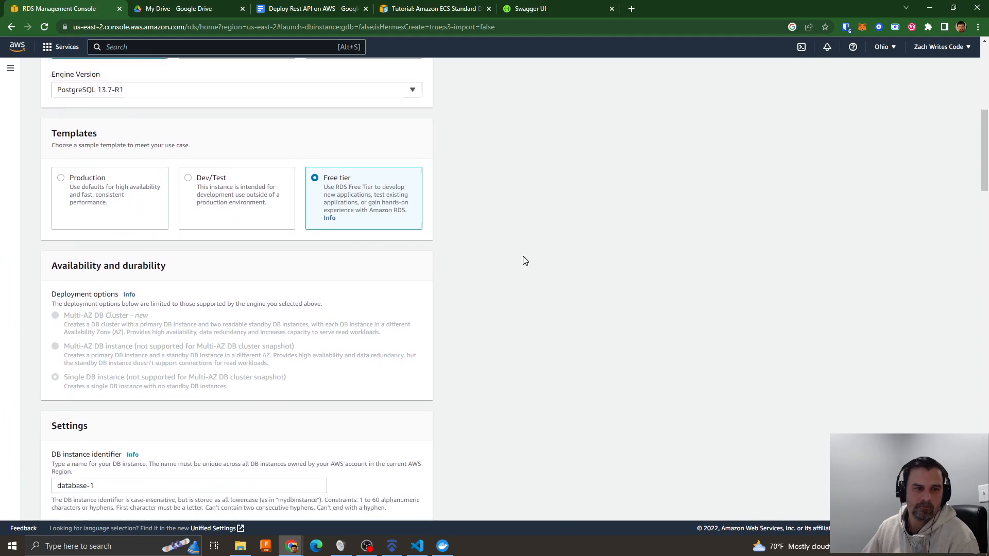
{"action": "triple_click", "coordinate": [107, 215]}
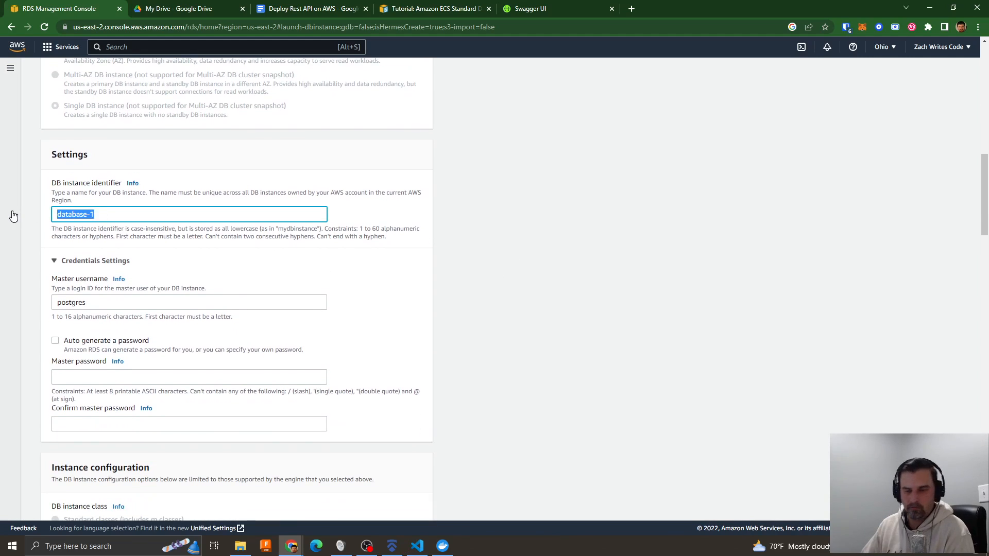
{"action": "type", "text": "nestrest-post"}
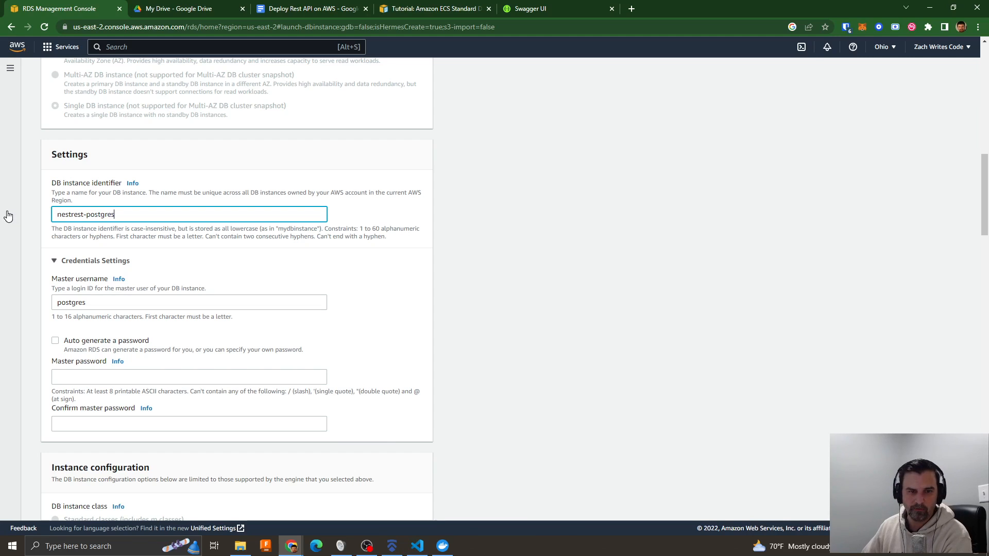
{"action": "type", "text": "gres"}
- Copy the database username nestrest2admin from .env.example in Visual Studio Code and use it as the RDS master username
{"action": "left_click", "coordinate": [417, 546]}
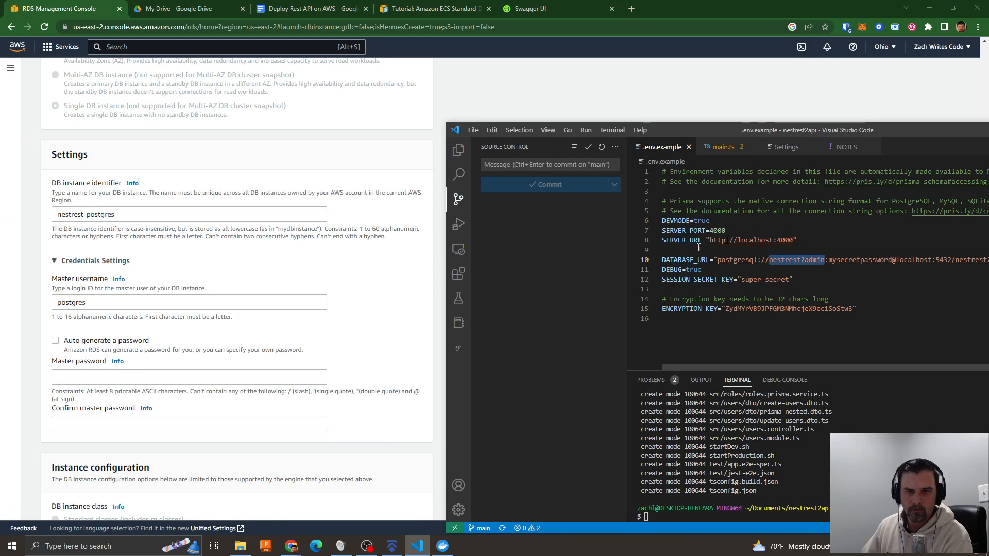
{"action": "right_click", "coordinate": [787, 260]}
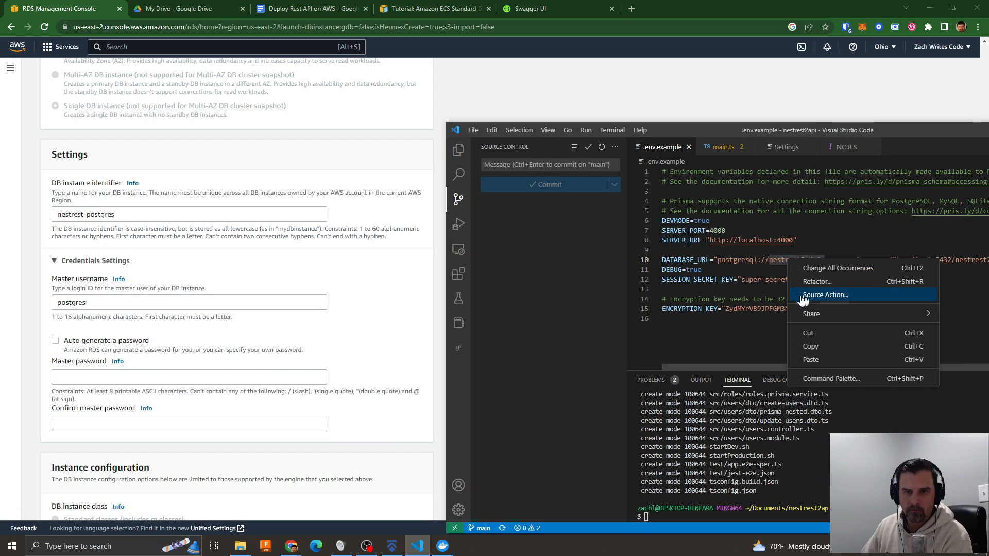
{"action": "left_click", "coordinate": [823, 352]}
{"action": "left_click", "coordinate": [113, 305]}
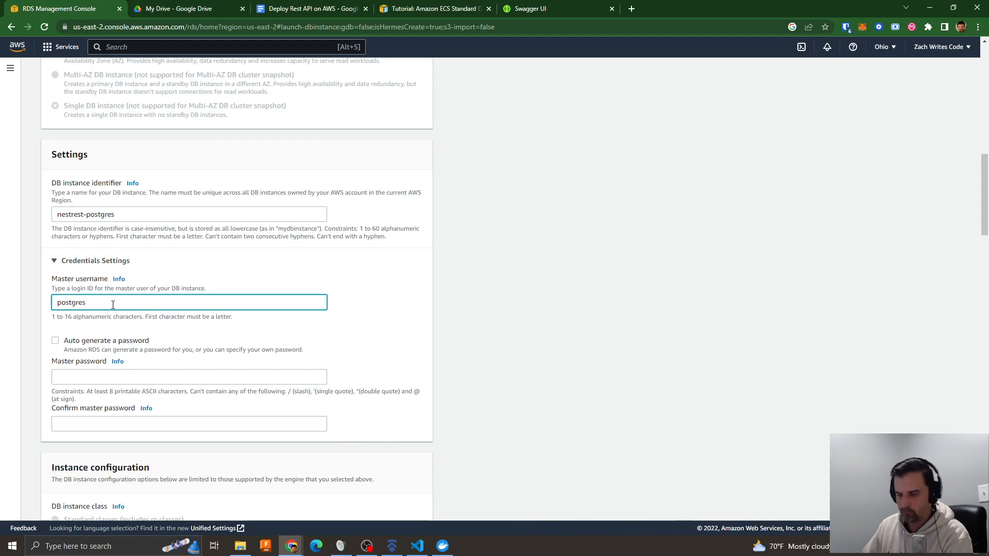
{"action": "key", "text": "ctrl+a"}
{"action": "key", "text": "ctrl+v"}
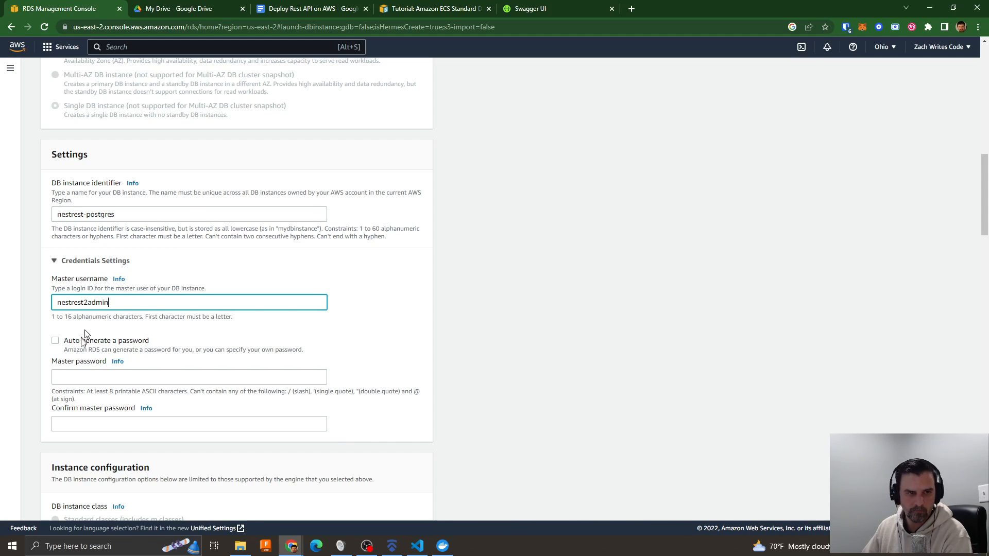
- Copy the database password from DATABASE_URL in Visual Studio Code into the RDS master password and its confirmation
{"action": "left_click", "coordinate": [87, 372]}
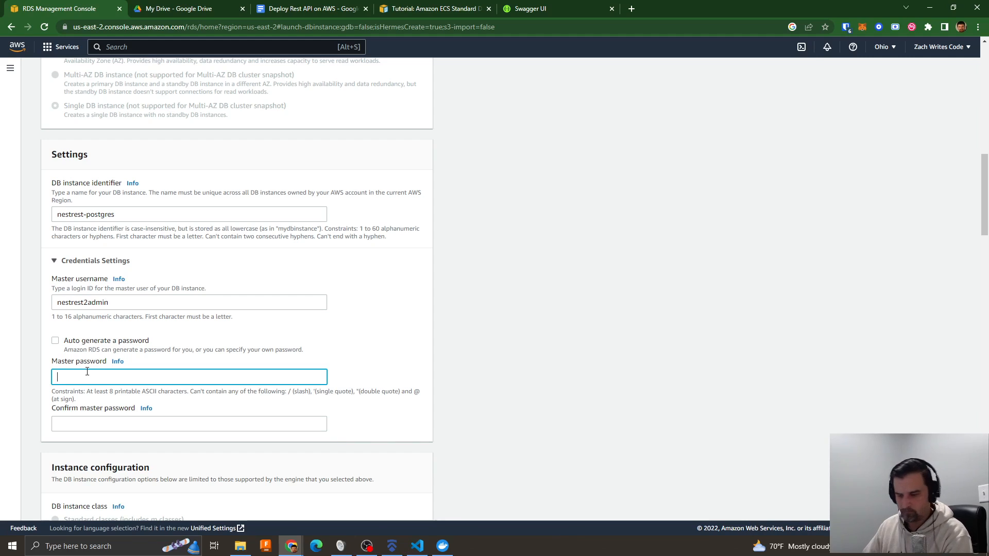
{"action": "key", "text": "alt+Tab"}
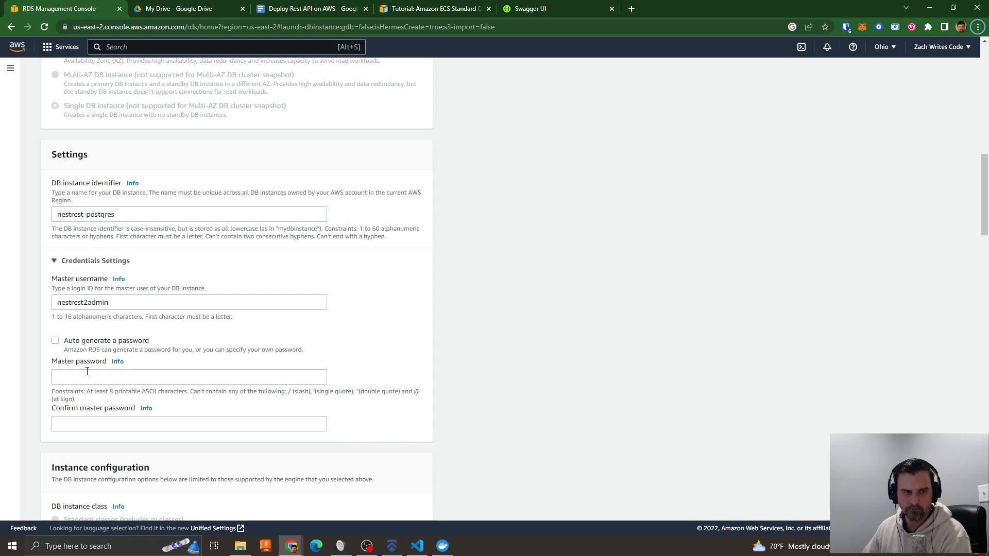
{"action": "left_click", "coordinate": [457, 360]}
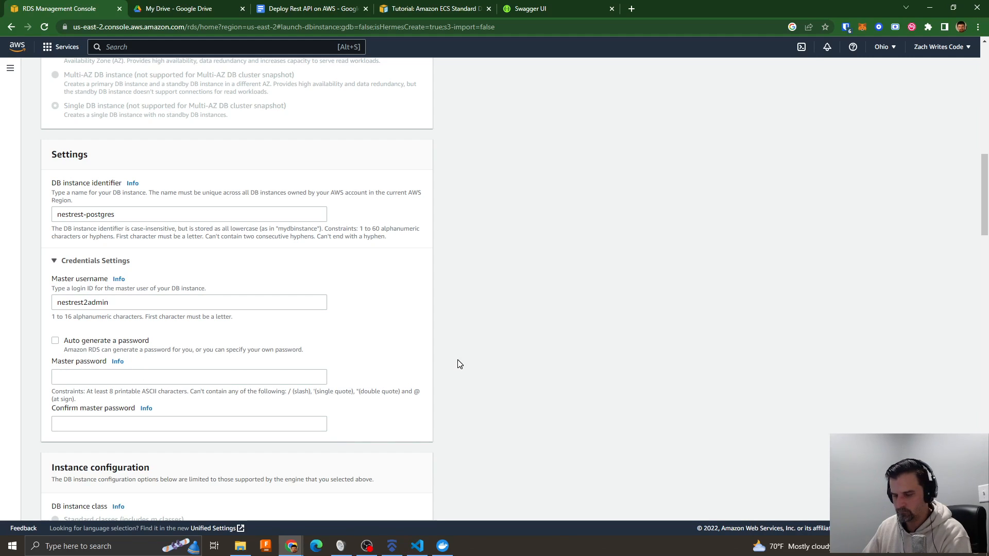
{"action": "key", "text": "alt+Tab"}
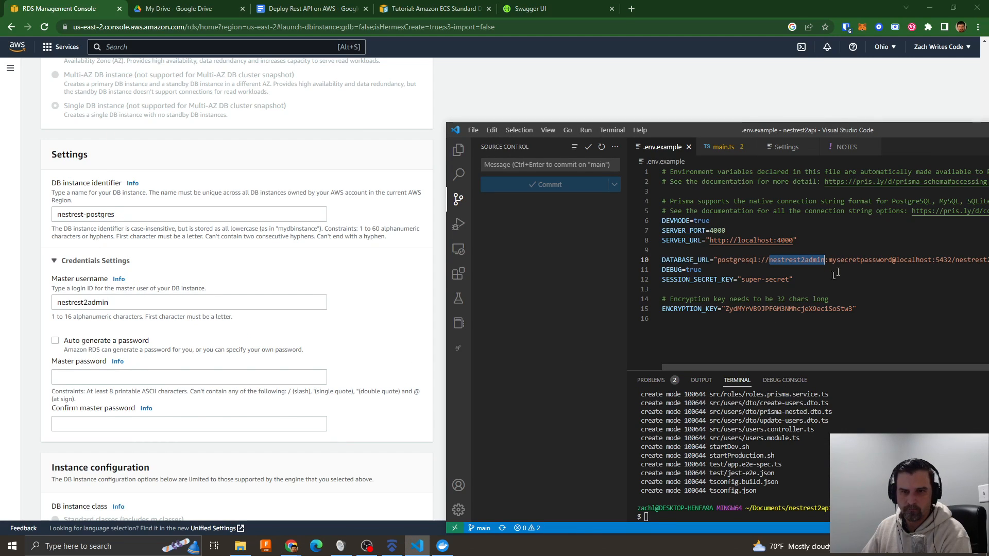
{"action": "double_click", "coordinate": [854, 261]}
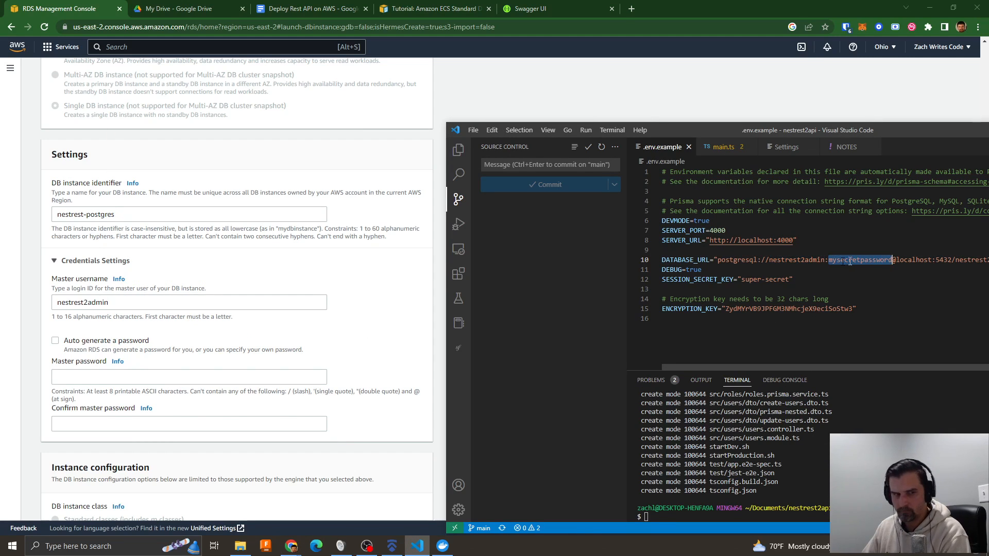
{"action": "left_click", "coordinate": [76, 375]}
{"action": "key", "text": "ctrl+v"}
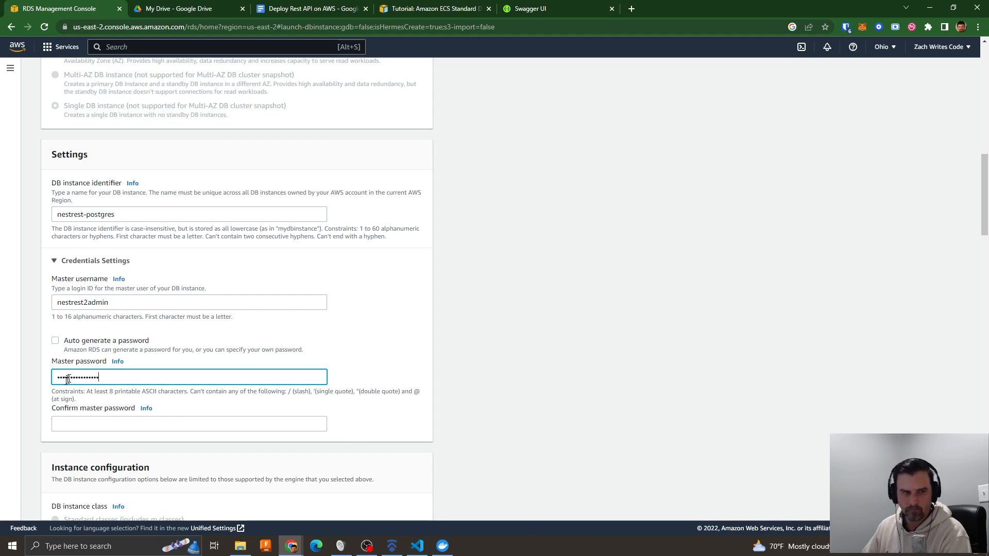
{"action": "left_click", "coordinate": [70, 424]}
{"action": "key", "text": "ctrl+v"}
- Set the DB instance class to db.t4g.micro and disable storage autoscaling
{"action": "scroll", "coordinate": [340, 377], "scroll_direction": "down", "scroll_amount": 3}
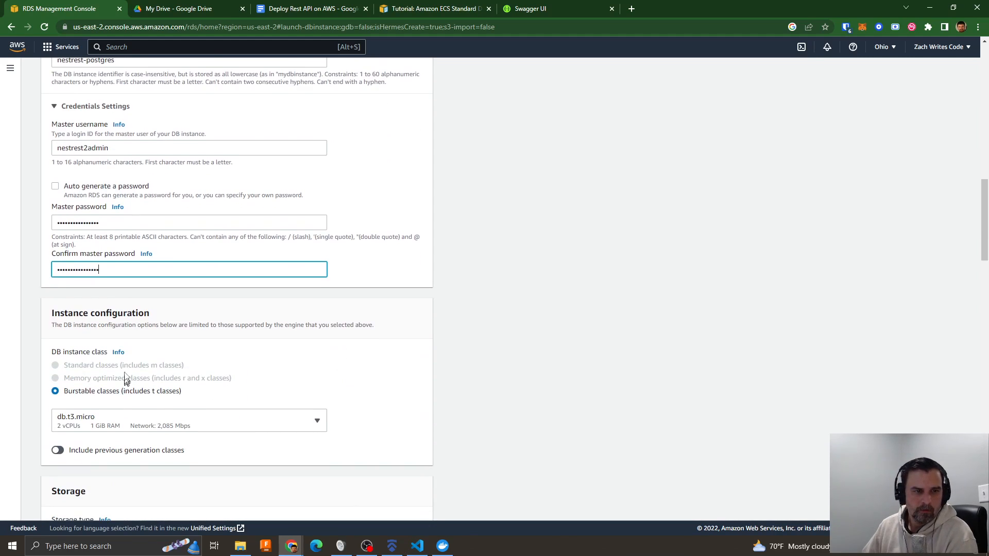
{"action": "left_click", "coordinate": [118, 421]}
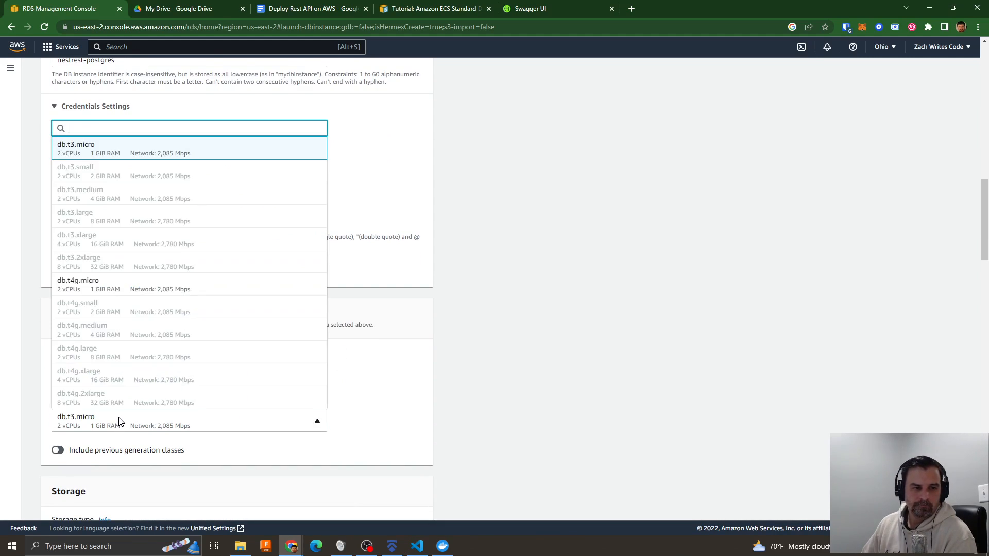
{"action": "left_click", "coordinate": [91, 286]}
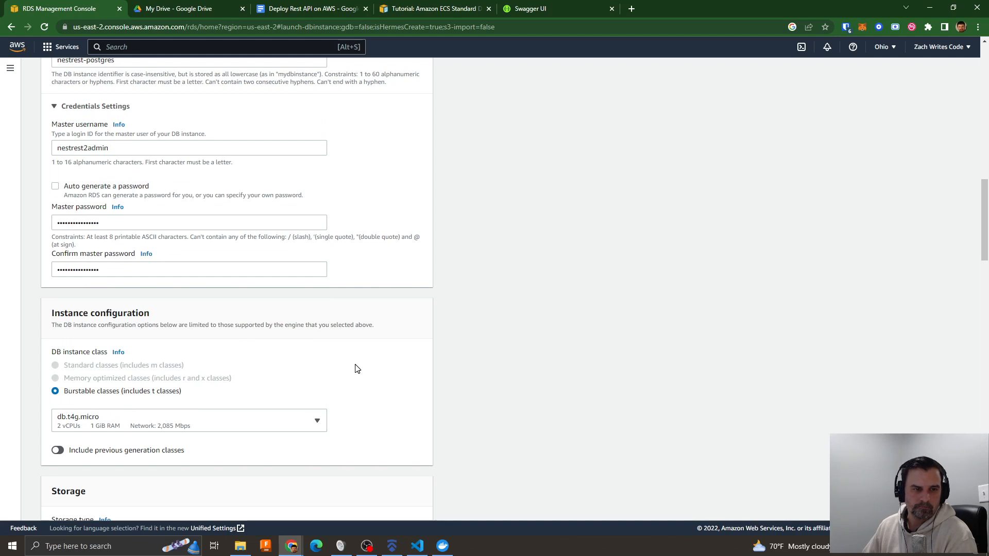
{"action": "scroll", "coordinate": [353, 368], "scroll_direction": "down", "scroll_amount": 5}
{"action": "scroll", "coordinate": [308, 302], "scroll_direction": "down", "scroll_amount": 4}
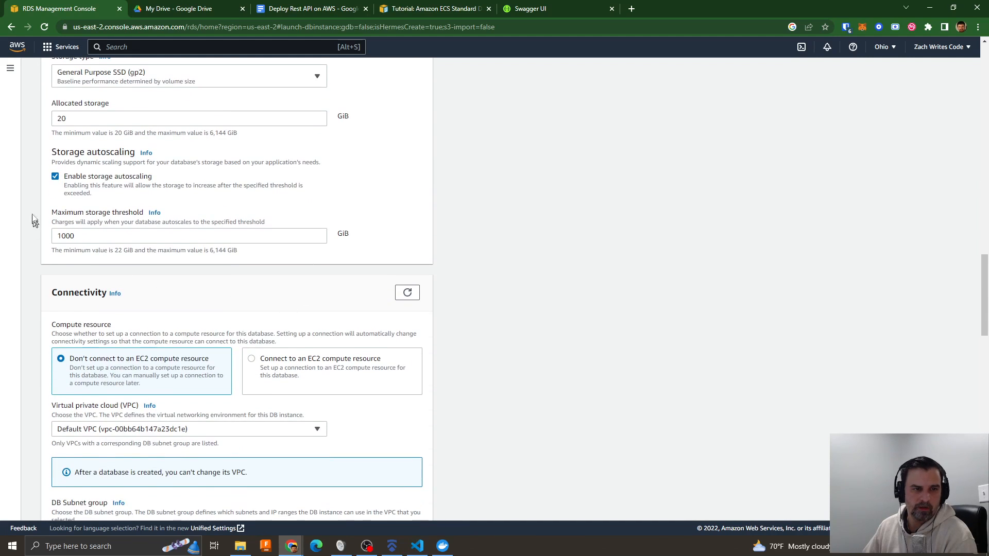
{"action": "left_click", "coordinate": [55, 178]}
- Set the database's connectivity to Create new VPC with Create new DB Subnet Group
{"action": "scroll", "coordinate": [320, 263], "scroll_direction": "down", "scroll_amount": 4}
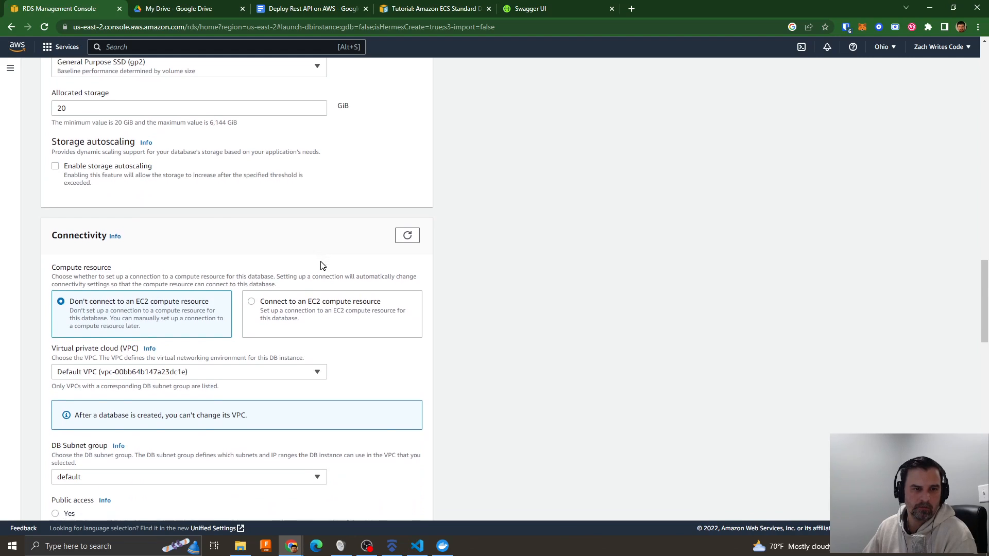
{"action": "left_click", "coordinate": [91, 178]}
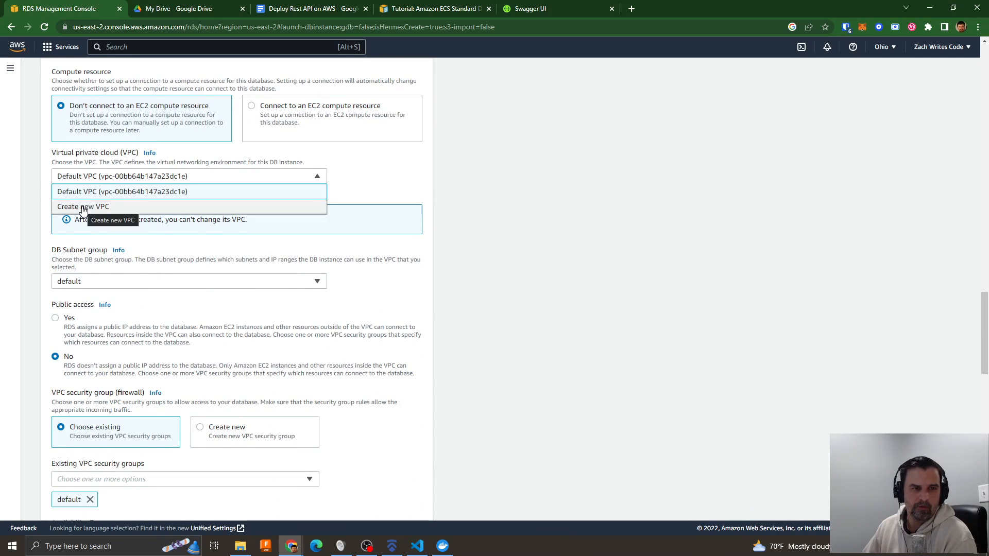
{"action": "left_click", "coordinate": [83, 283]}
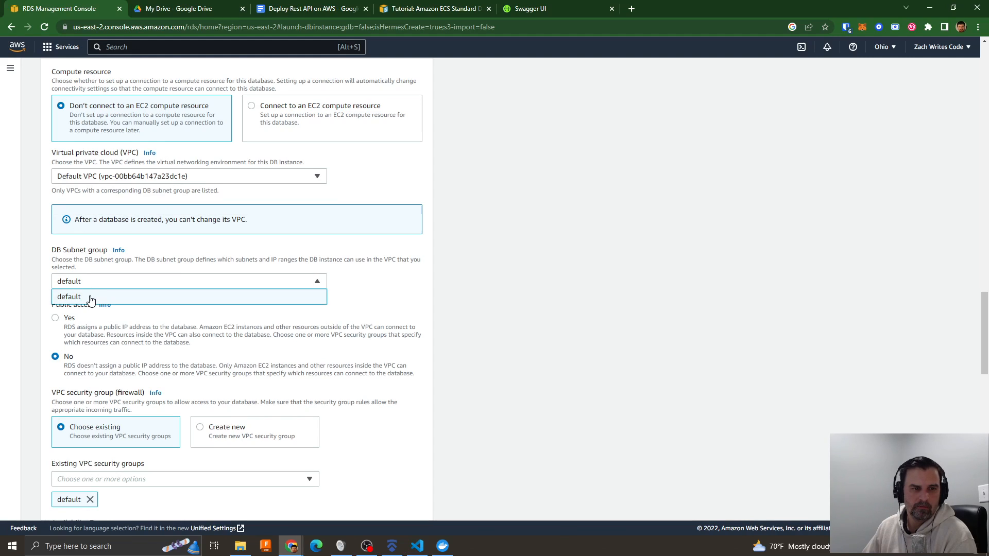
{"action": "left_click", "coordinate": [125, 263]}
{"action": "left_click", "coordinate": [125, 283]}
{"action": "left_click", "coordinate": [105, 180]}
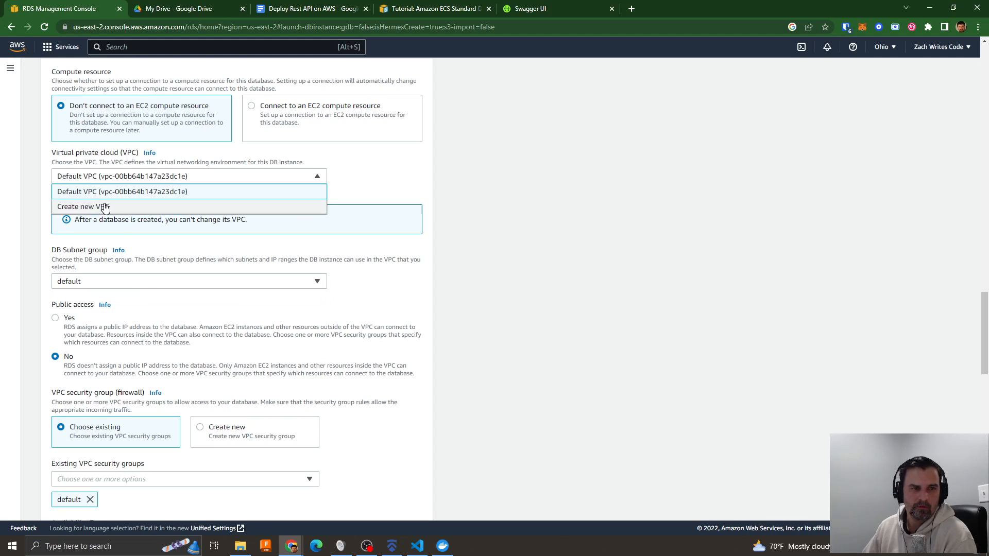
{"action": "left_click", "coordinate": [101, 207]}
{"action": "left_click", "coordinate": [107, 281]}
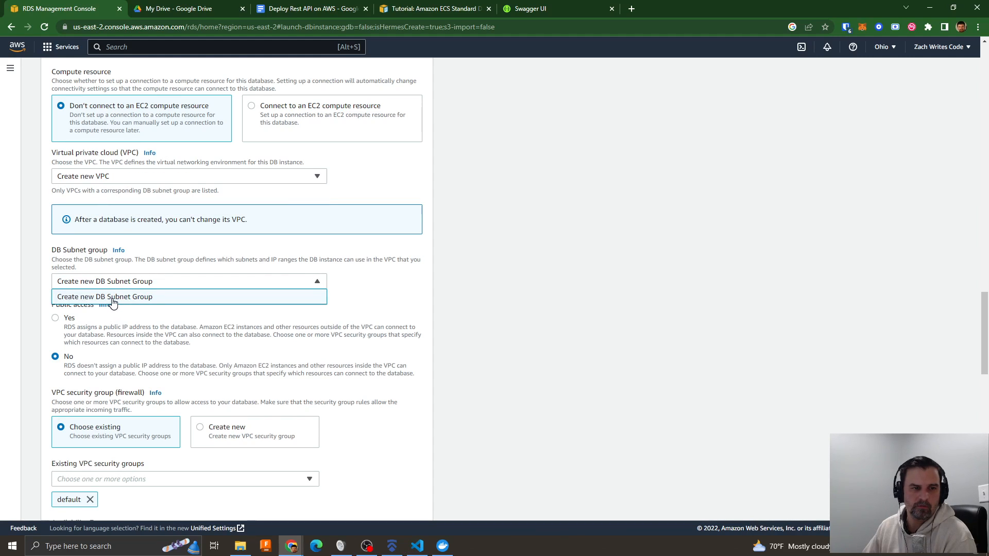
{"action": "left_click", "coordinate": [113, 297]}
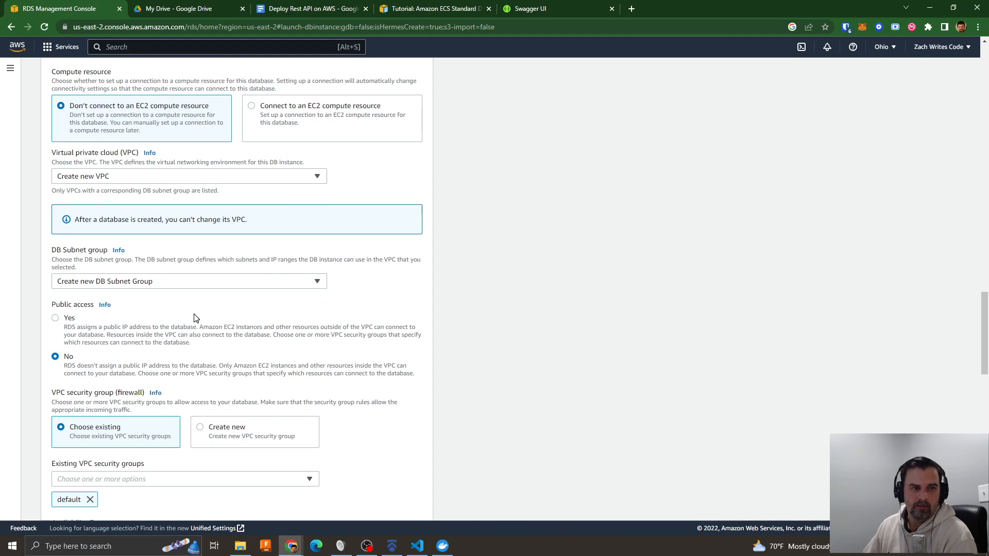
- Recheck the VPC and DB subnet group choices and set the database's public access to Yes
{"action": "scroll", "coordinate": [203, 315], "scroll_direction": "up", "scroll_amount": 1}
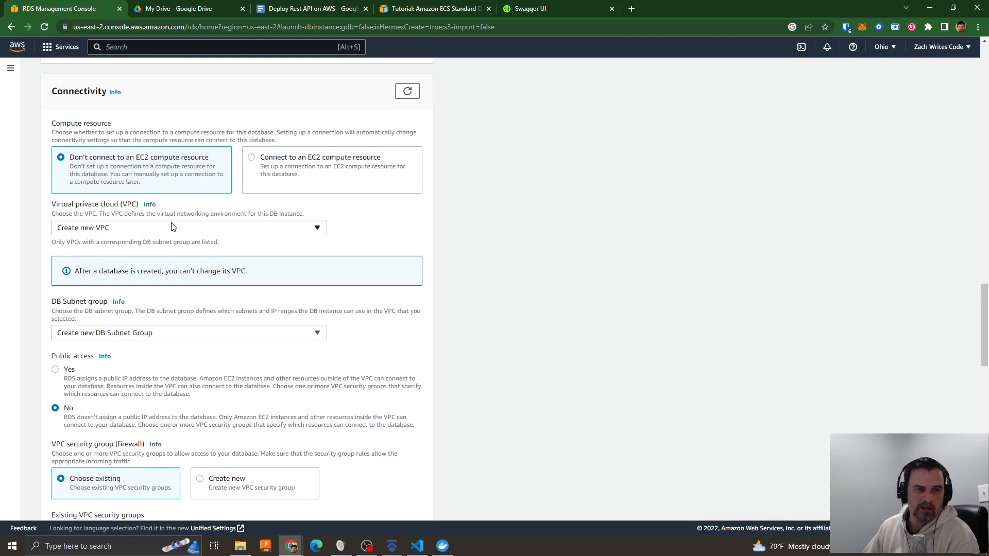
{"action": "left_click", "coordinate": [172, 228]}
{"action": "left_click", "coordinate": [89, 261]}
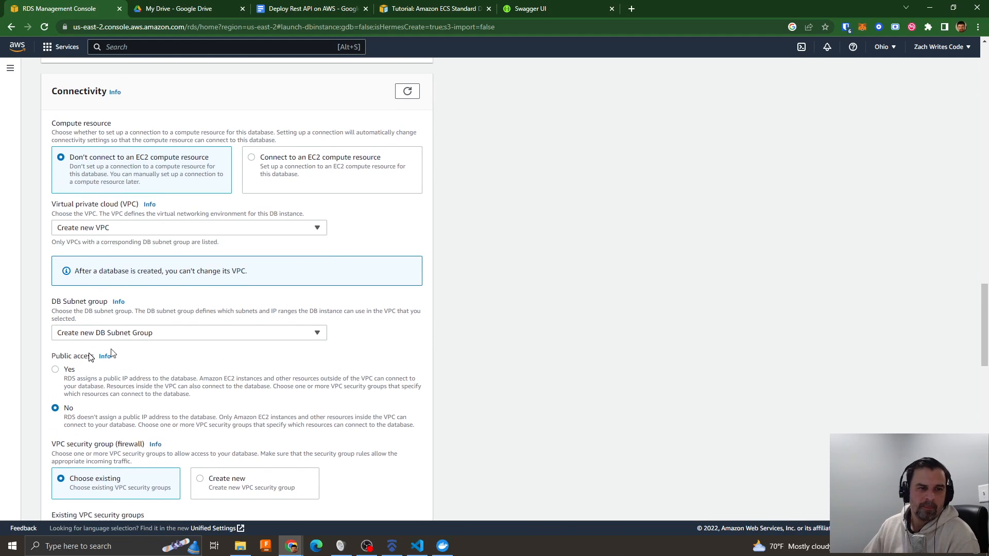
{"action": "left_click", "coordinate": [131, 339]}
{"action": "left_click", "coordinate": [169, 364]}
{"action": "left_click", "coordinate": [170, 393]}
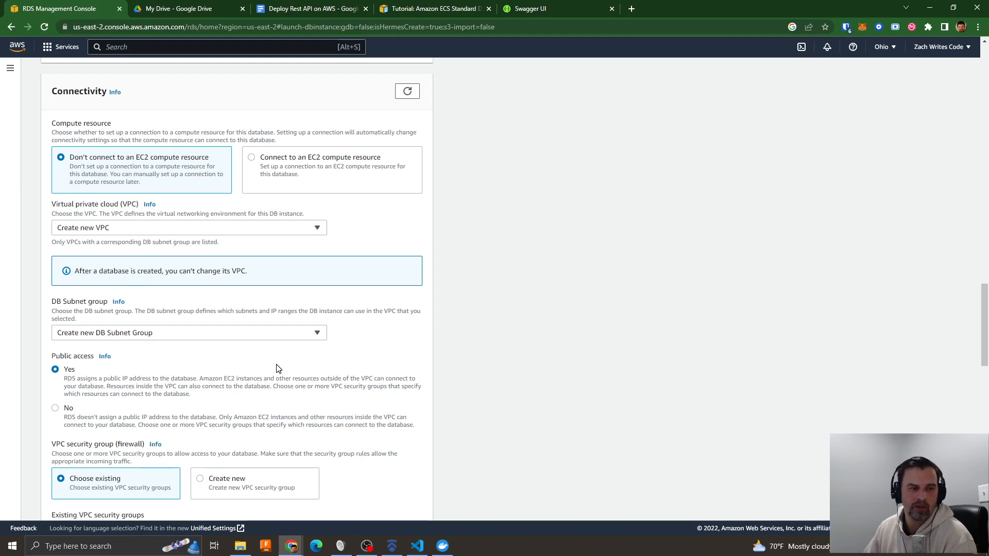
- Keep Create new VPC as the database's virtual private cloud and set public access to No
{"action": "left_click", "coordinate": [126, 228]}
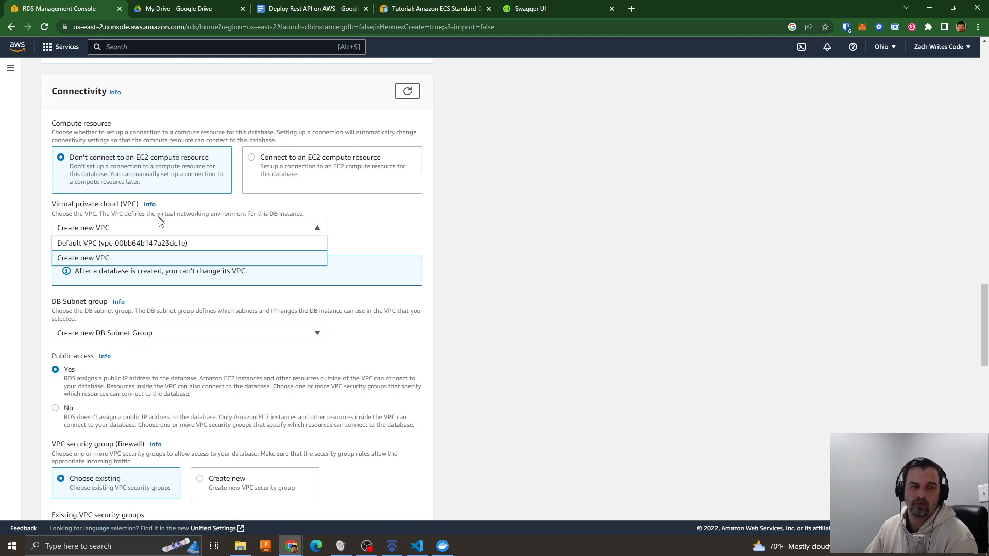
{"action": "left_click", "coordinate": [87, 259]}
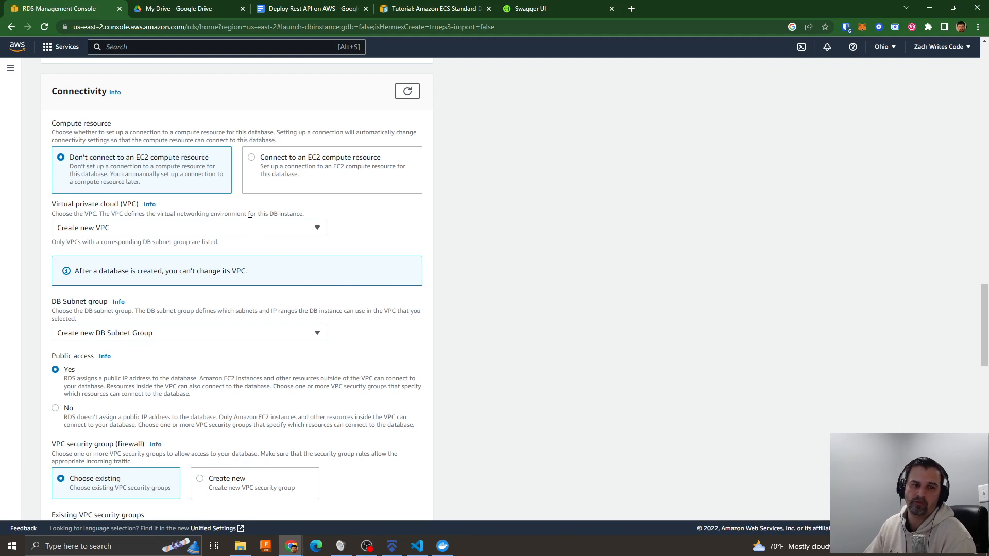
{"action": "left_click", "coordinate": [124, 228]}
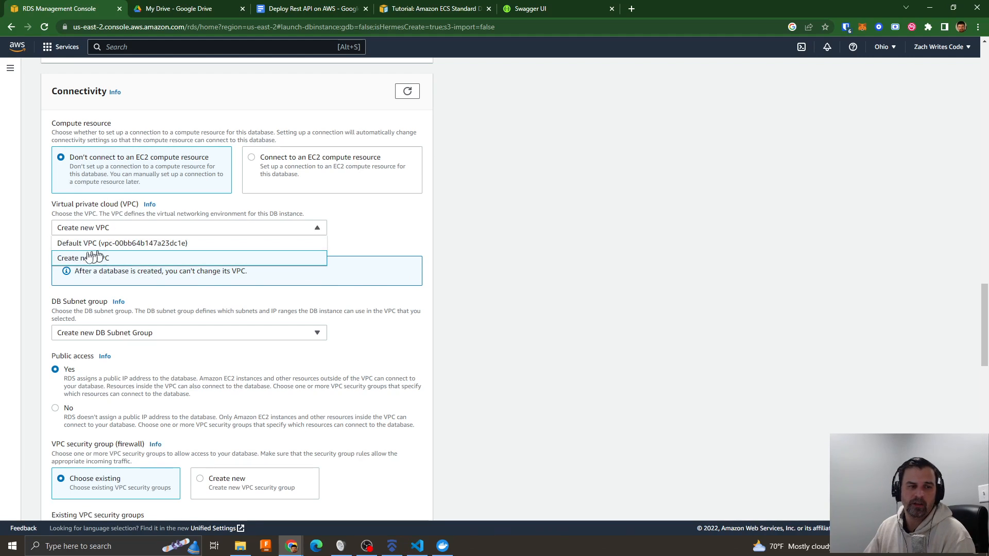
{"action": "left_click", "coordinate": [81, 264]}
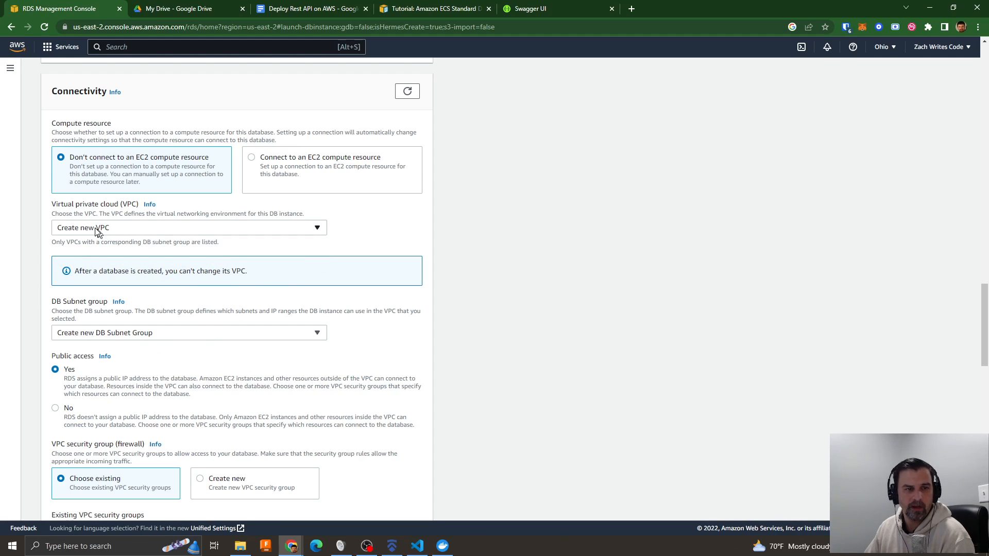
{"action": "scroll", "coordinate": [180, 342], "scroll_direction": "down", "scroll_amount": 2}
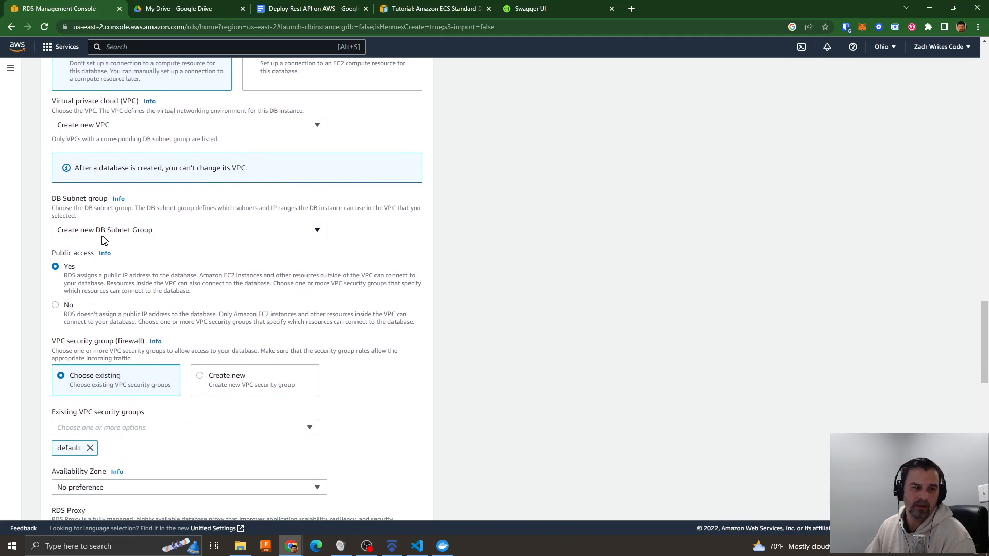
{"action": "left_click", "coordinate": [55, 306]}
- Turn off Performance Insights for the database and create it
{"action": "scroll", "coordinate": [200, 309], "scroll_direction": "down", "scroll_amount": 3}
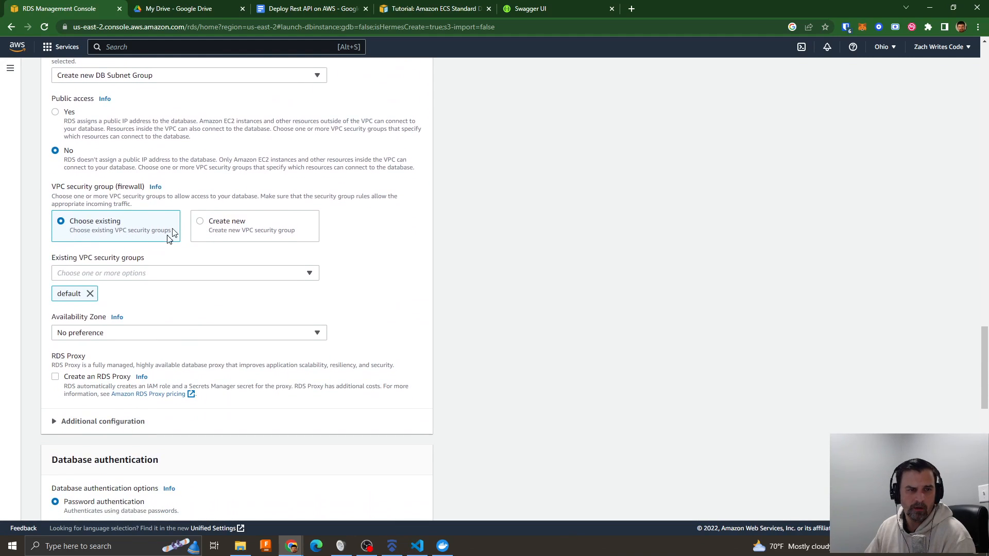
{"action": "scroll", "coordinate": [137, 317], "scroll_direction": "down", "scroll_amount": 2}
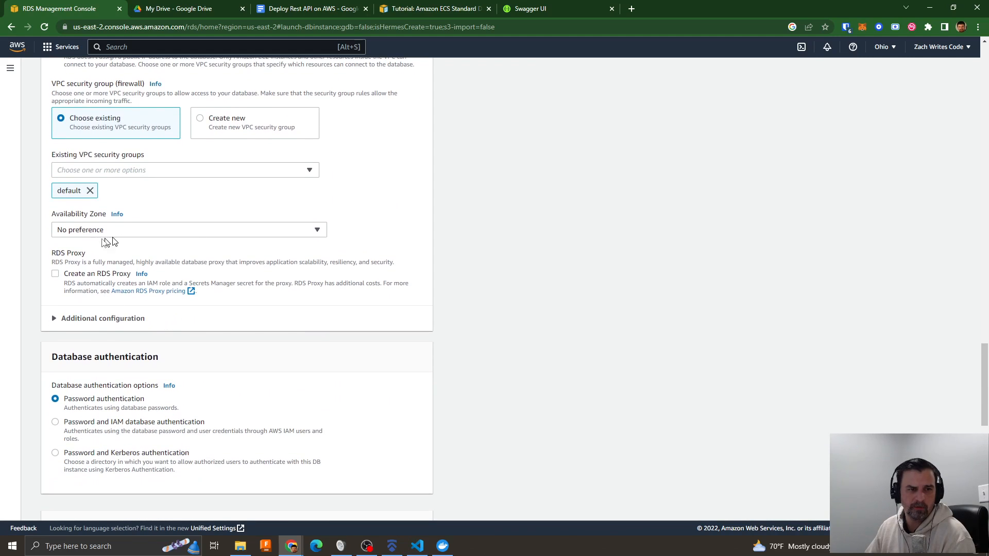
{"action": "scroll", "coordinate": [216, 284], "scroll_direction": "down", "scroll_amount": 3}
{"action": "scroll", "coordinate": [313, 256], "scroll_direction": "down", "scroll_amount": 3}
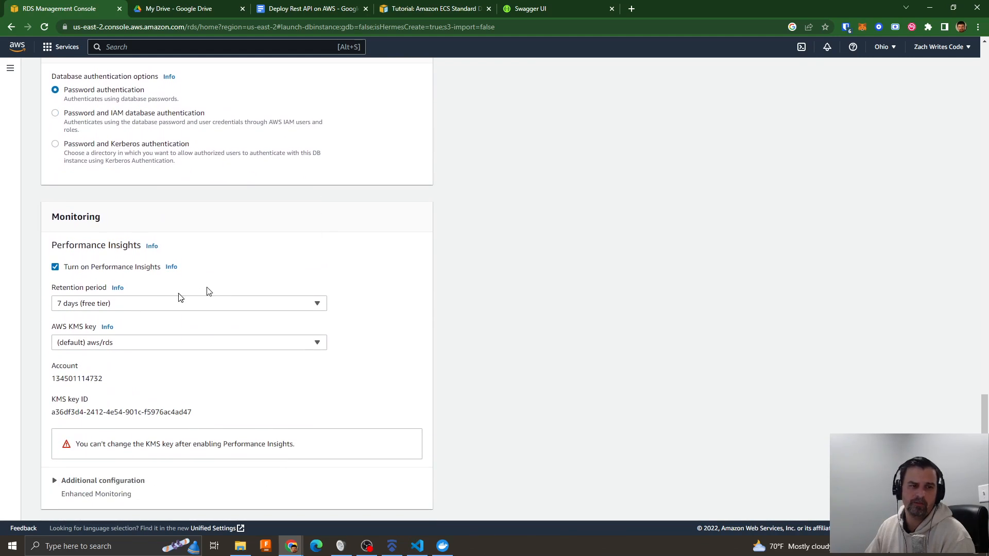
{"action": "left_click", "coordinate": [55, 267]}
{"action": "scroll", "coordinate": [293, 261], "scroll_direction": "down", "scroll_amount": 3}
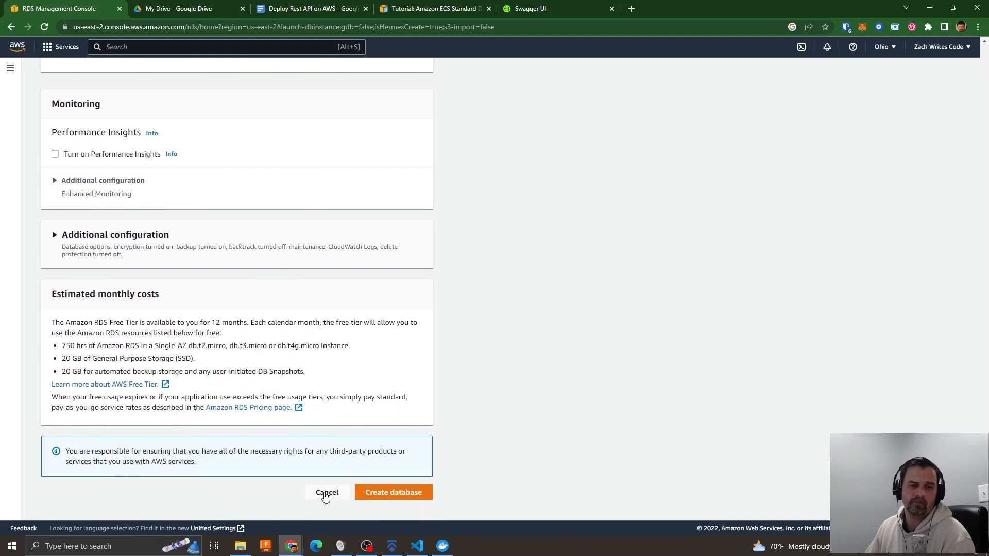
{"action": "left_click", "coordinate": [399, 497]}
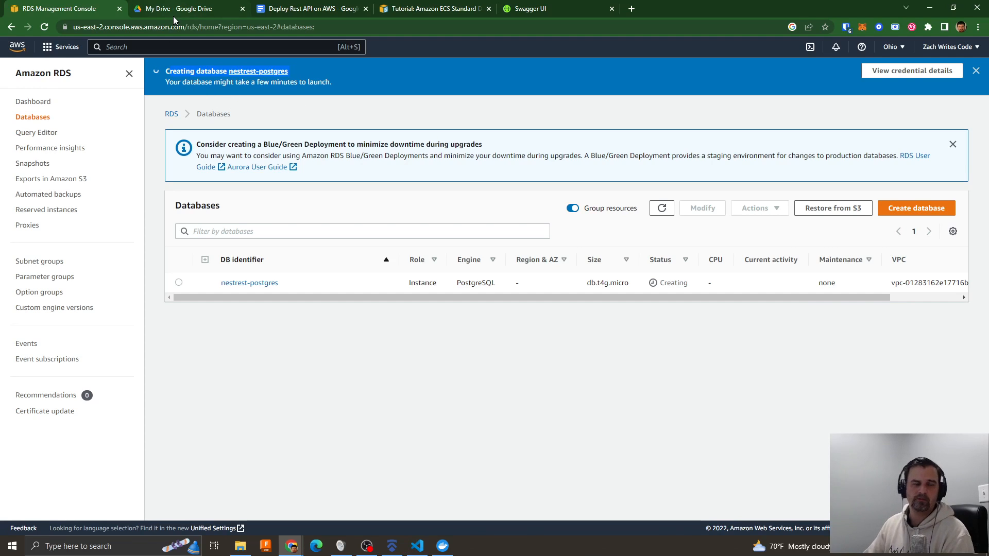
- Highlight "ECS - Elastic Container Service" in the Deploy Rest API on AWS notes and switch to the Google Drive page
{"action": "left_click", "coordinate": [303, 9]}
{"action": "left_click_drag", "start_coordinate": [294, 218], "coordinate": [490, 209]}
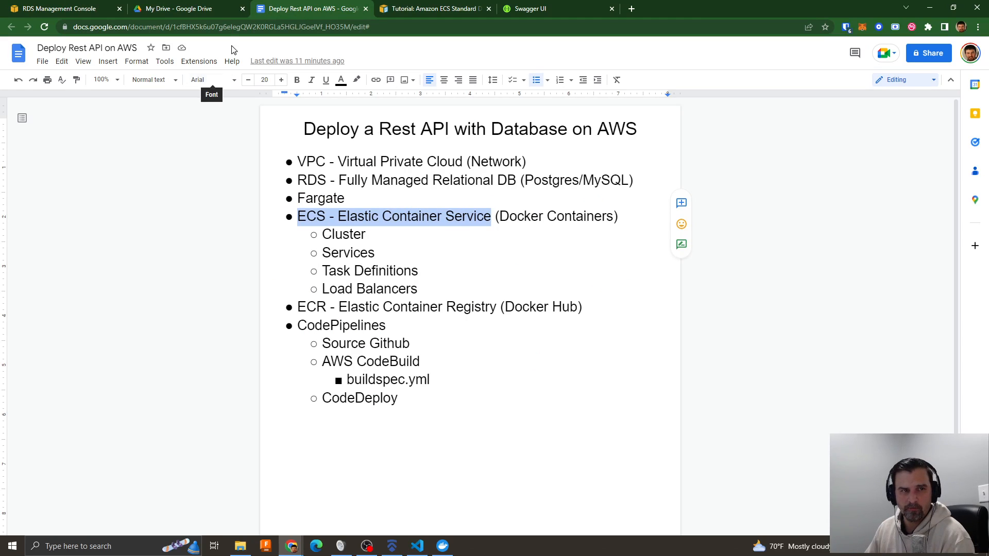
{"action": "left_click", "coordinate": [169, 9]}
{"action": "left_click", "coordinate": [189, 27]}
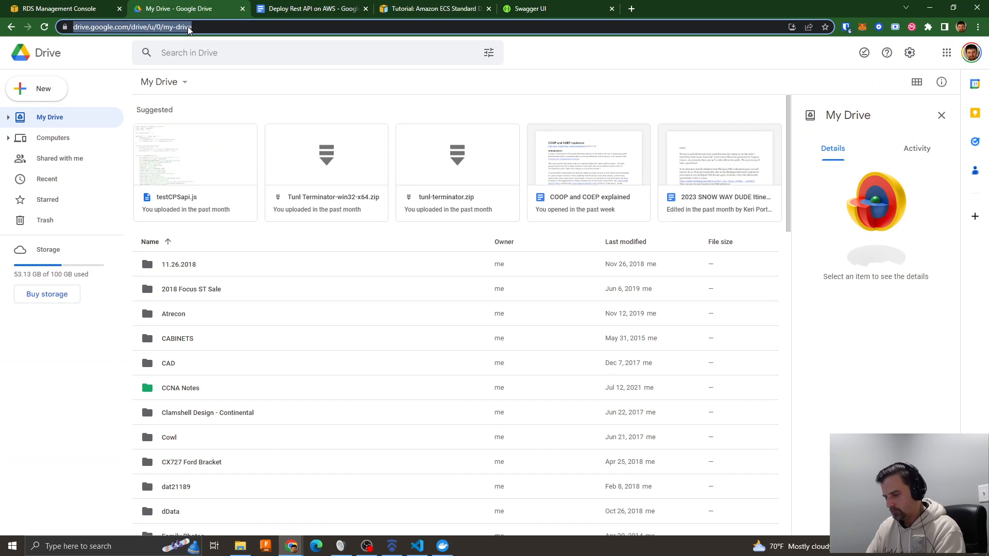
{"action": "type", "text": "conso"}
{"action": "key", "text": "Return"}
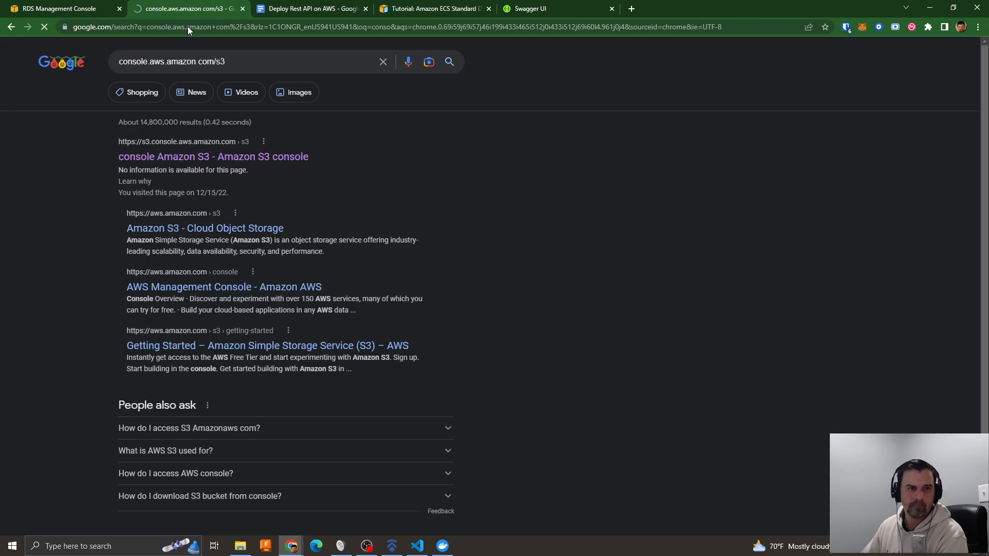
- Load aws.com in place of the current page and open the AWS Management Console from it
{"action": "left_click", "coordinate": [141, 26]}
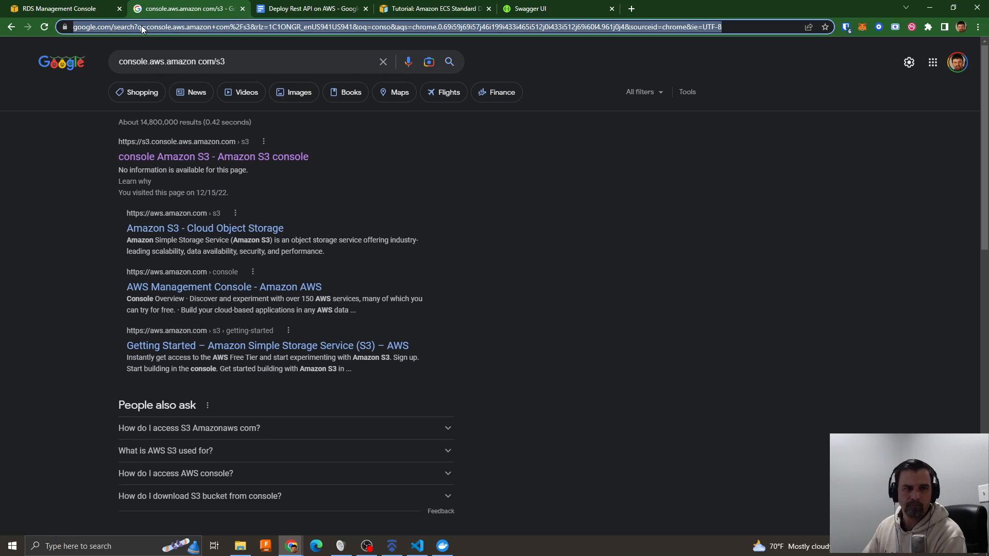
{"action": "type", "text": "aws.com"}
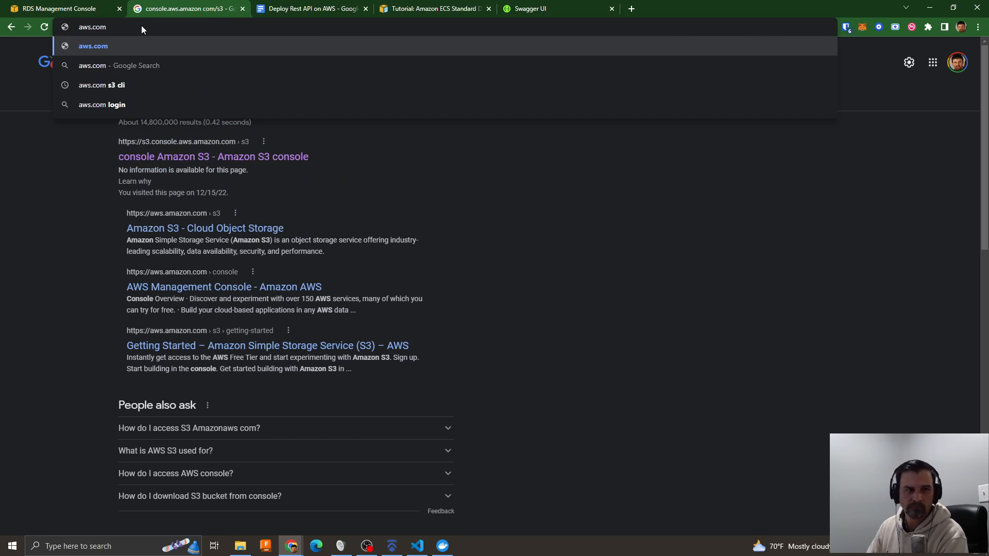
{"action": "key", "text": "Return"}
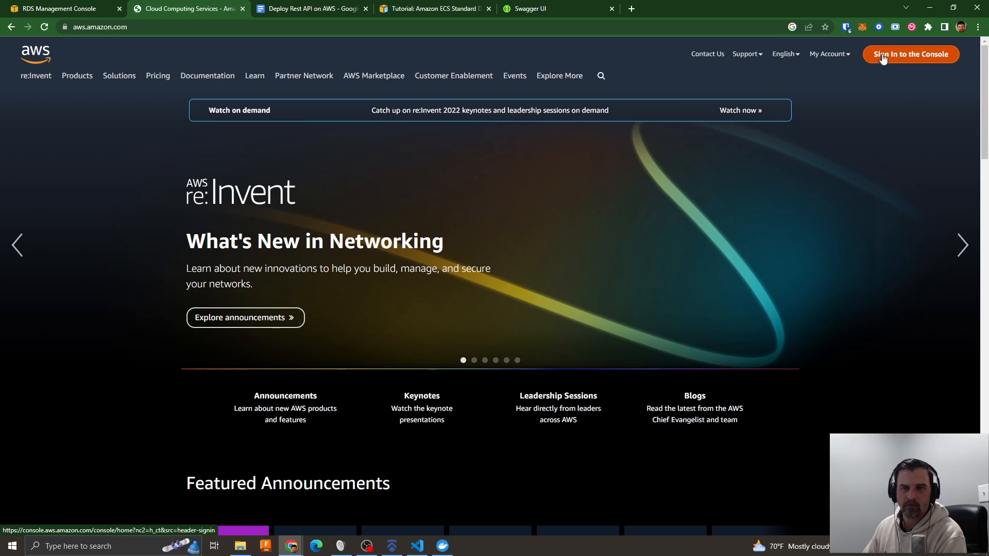
{"action": "left_click", "coordinate": [883, 58]}
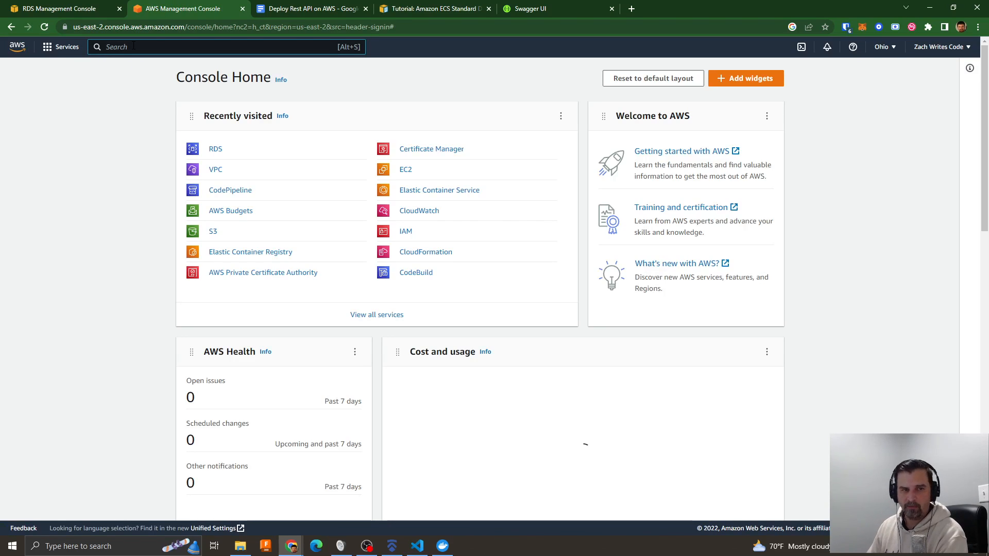
- Search the AWS services for "ecs", open Elastic Container Service and enable the New ECS Experience
{"action": "type", "text": "ecs"}
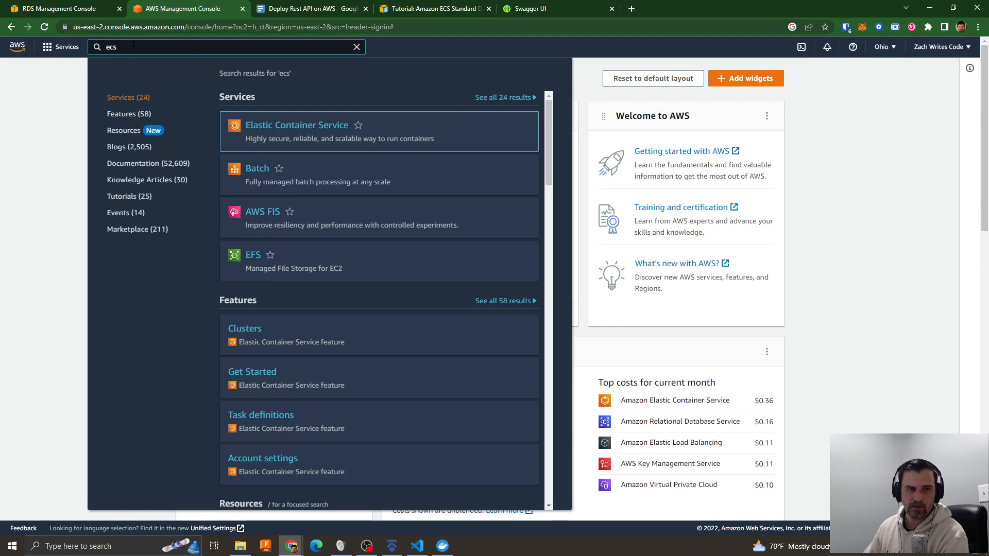
{"action": "left_click", "coordinate": [279, 126]}
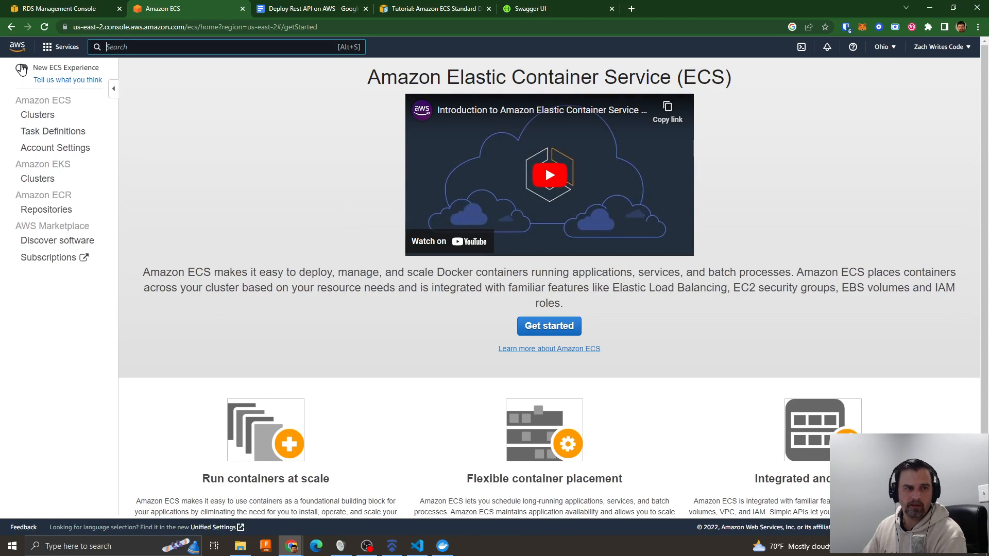
{"action": "left_click", "coordinate": [21, 72]}
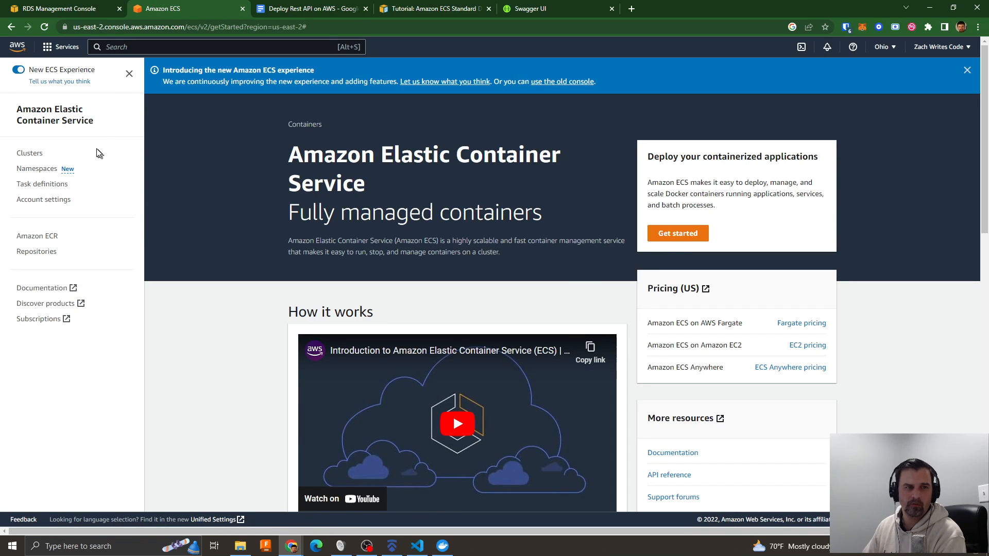
- Start creating an ECS cluster and name it nestrest-ecs-cluster
{"action": "left_click", "coordinate": [32, 153]}
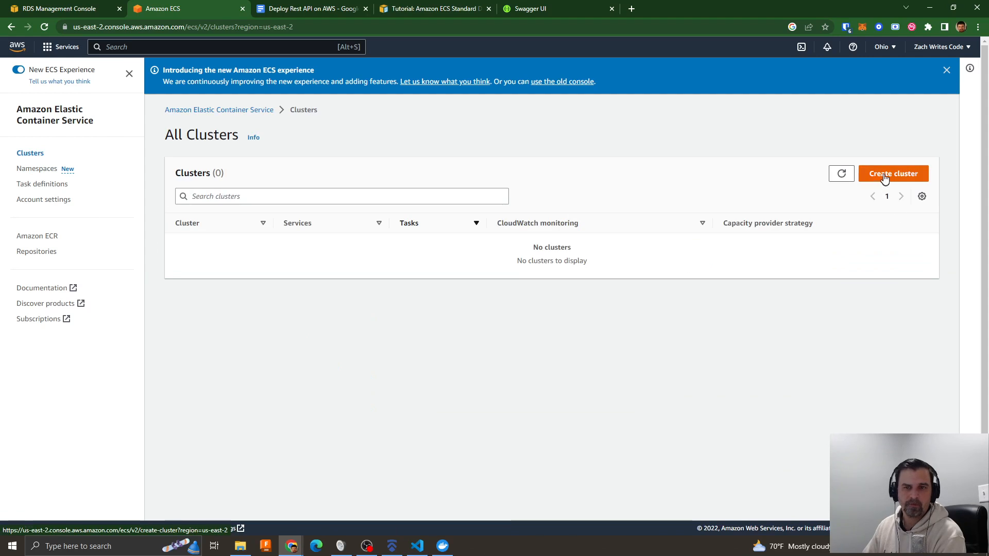
{"action": "left_click", "coordinate": [885, 179]}
{"action": "left_click", "coordinate": [261, 244]}
{"action": "type", "text": "nestrest-"}
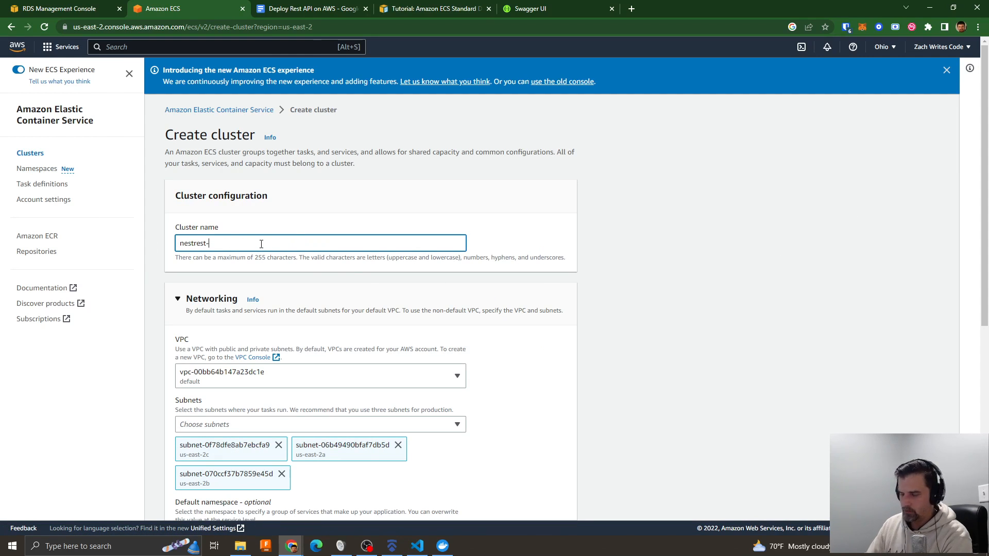
{"action": "type", "text": "ecs-cluster"}
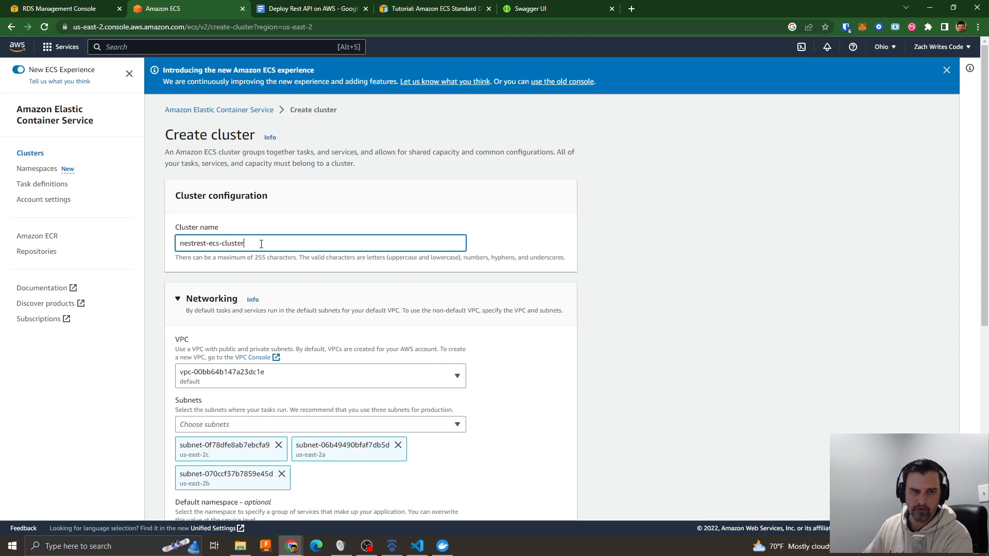
- Check the new database's VPC in RDS and set the cluster's VPC to vpc-01283162e17716b80
{"action": "scroll", "coordinate": [281, 240], "scroll_direction": "down", "scroll_amount": 2}
{"action": "left_click", "coordinate": [221, 277]}
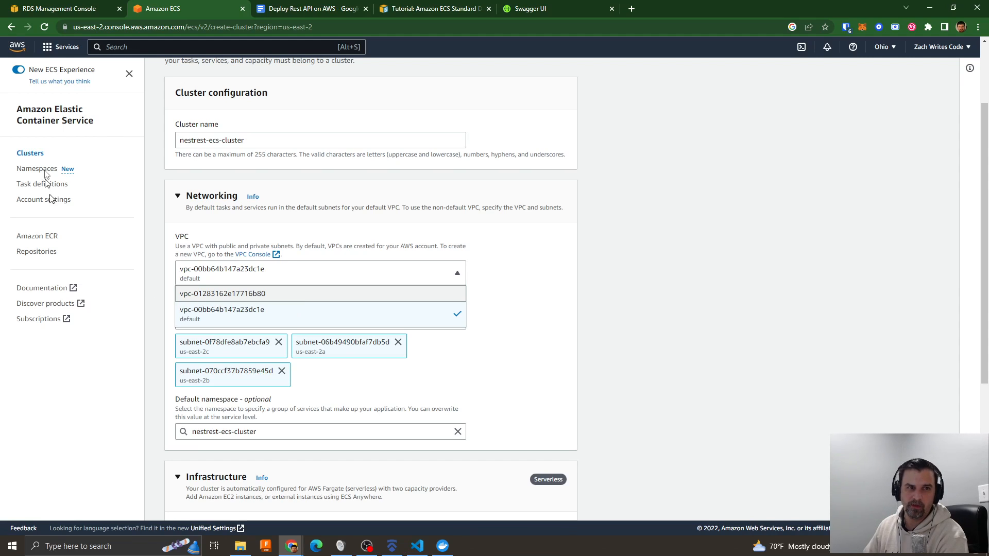
{"action": "left_click", "coordinate": [30, 8]}
{"action": "left_click", "coordinate": [170, 9]}
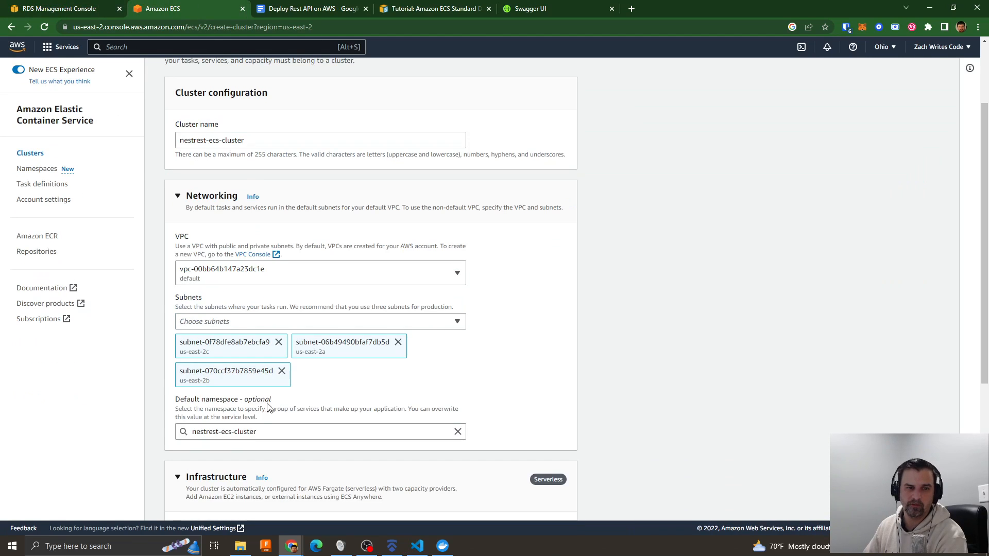
{"action": "left_click", "coordinate": [219, 278]}
{"action": "left_click", "coordinate": [234, 295]}
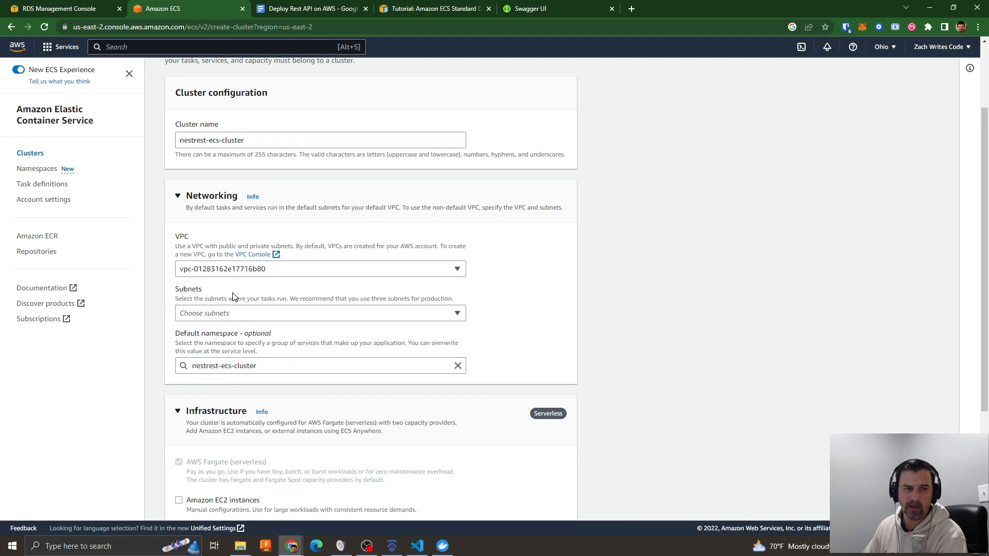
- Add all three subnets, us-east-2a, us-east-2c and us-east-2b, to the cluster's networking
{"action": "left_click", "coordinate": [218, 314]}
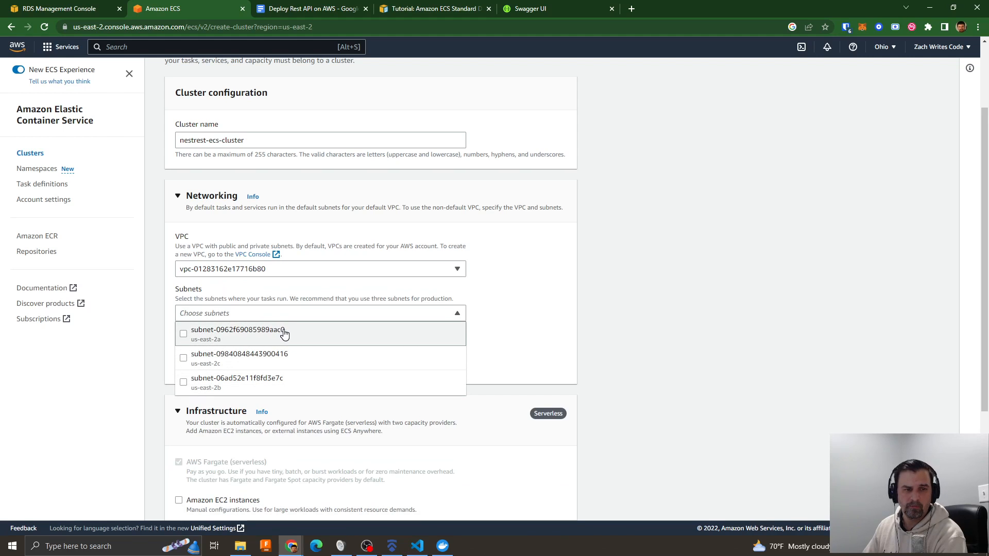
{"action": "left_click", "coordinate": [204, 335]}
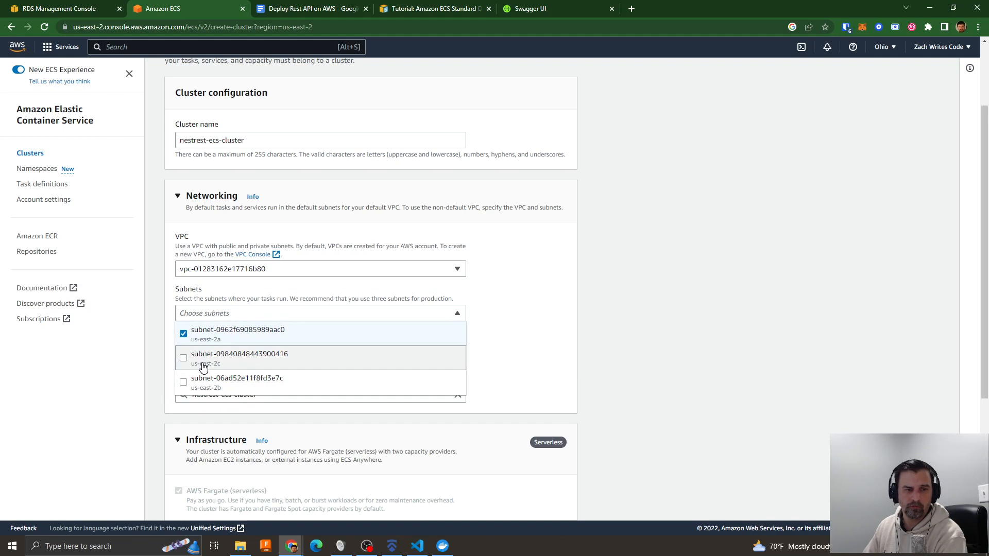
{"action": "left_click", "coordinate": [201, 361]}
{"action": "left_click", "coordinate": [207, 384]}
{"action": "left_click", "coordinate": [497, 332]}
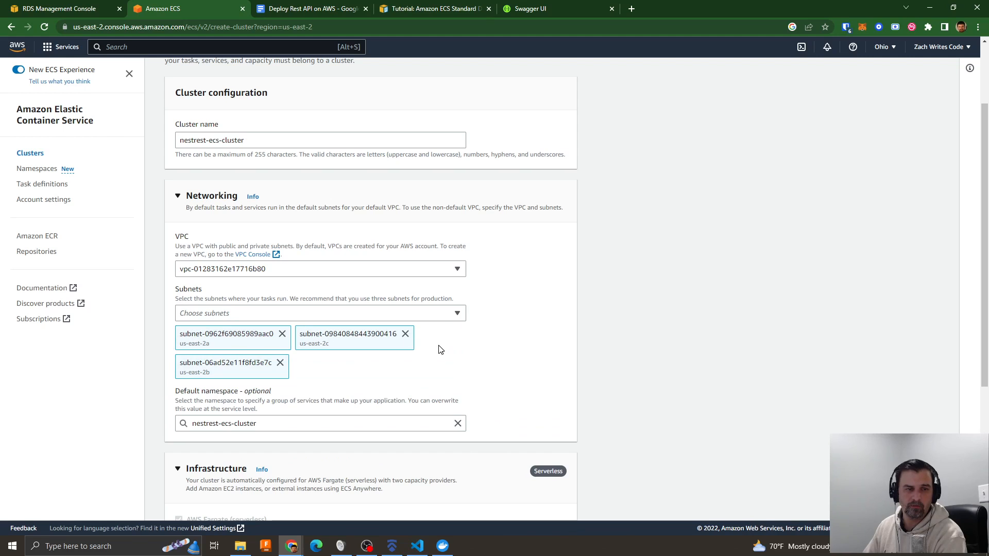
- Review the cluster's infrastructure, monitoring and tags settings, keeping AWS Fargate only, and create the cluster
{"action": "scroll", "coordinate": [530, 381], "scroll_direction": "down", "scroll_amount": 3}
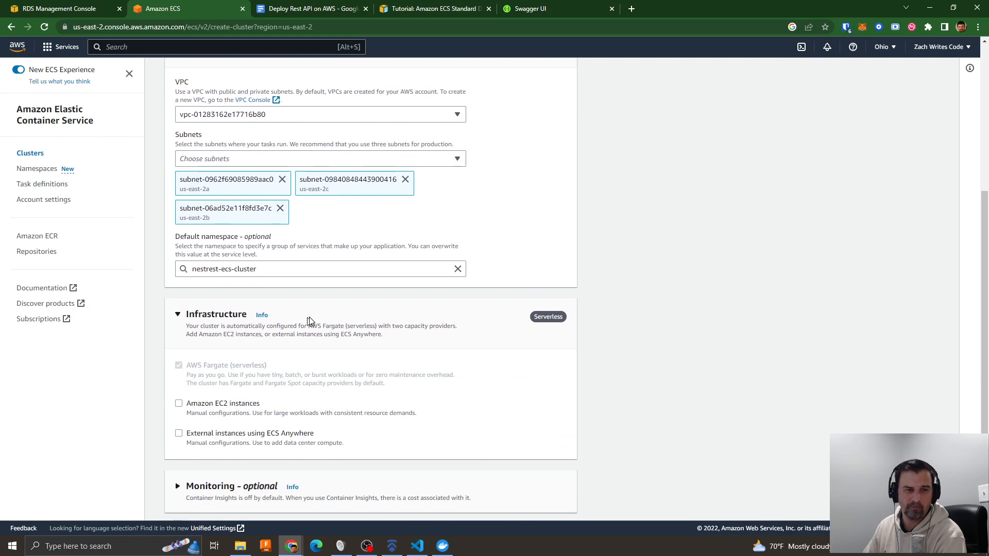
{"action": "scroll", "coordinate": [268, 335], "scroll_direction": "down", "scroll_amount": 2}
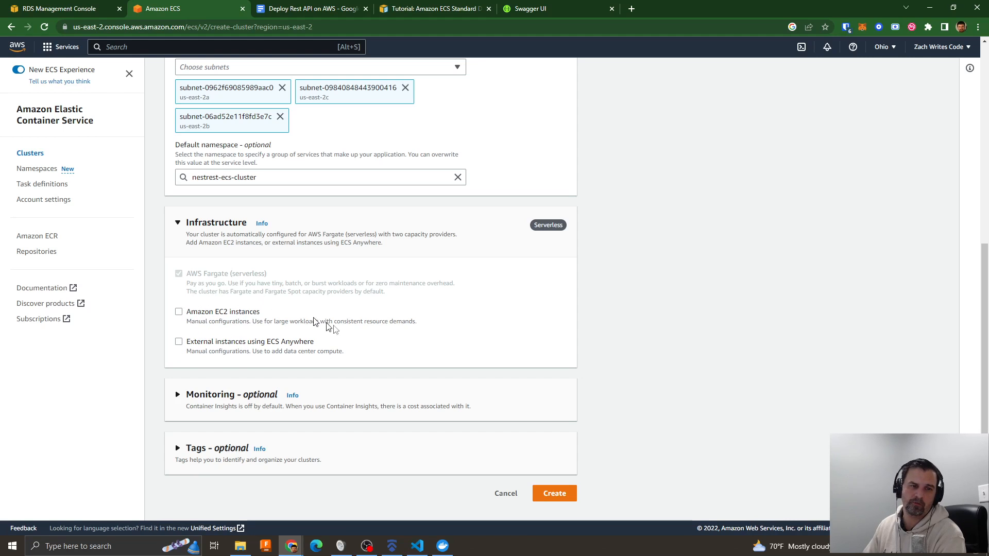
{"action": "left_click", "coordinate": [186, 397]}
{"action": "scroll", "coordinate": [360, 371], "scroll_direction": "down", "scroll_amount": 2}
{"action": "left_click", "coordinate": [196, 449]}
{"action": "scroll", "coordinate": [270, 391], "scroll_direction": "down", "scroll_amount": 2}
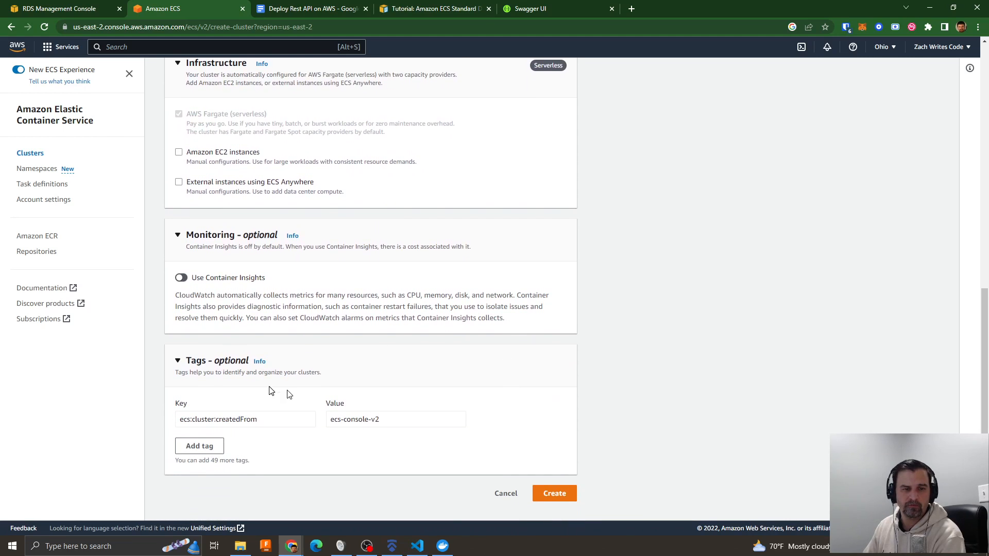
{"action": "left_click", "coordinate": [558, 493]}
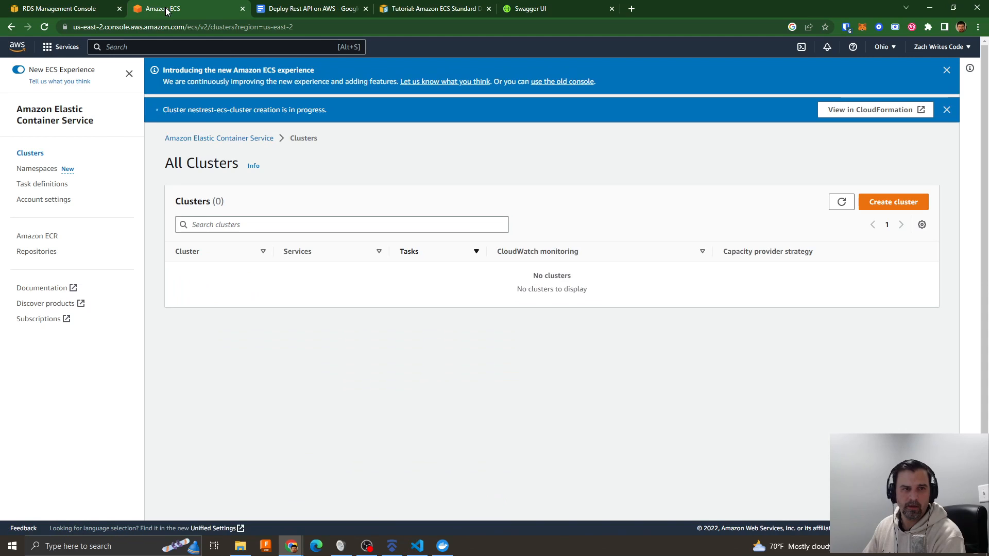
- Duplicate the ECS console page and open Elastic Container Registry in the copy
{"action": "right_click", "coordinate": [166, 7]}
{"action": "left_click", "coordinate": [198, 81]}
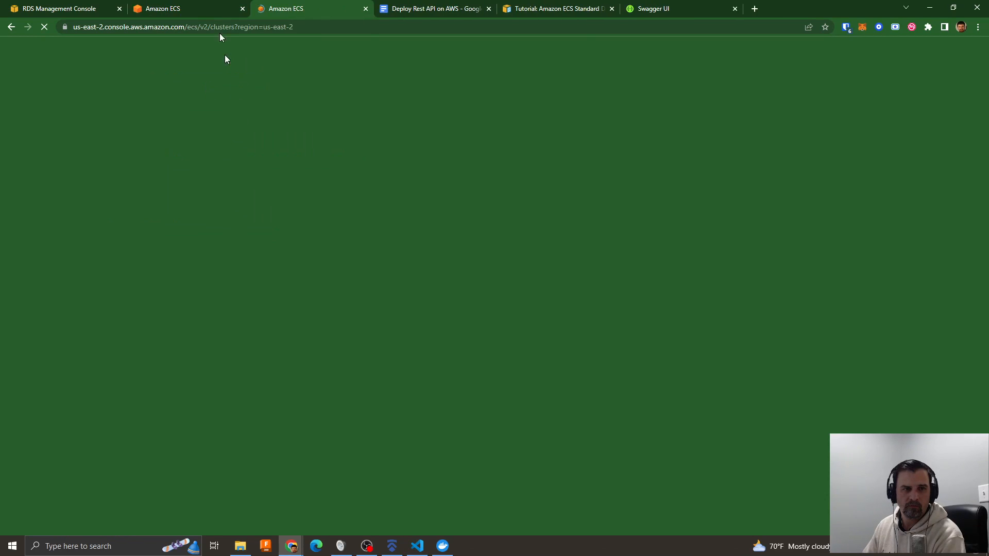
{"action": "left_click", "coordinate": [306, 27]}
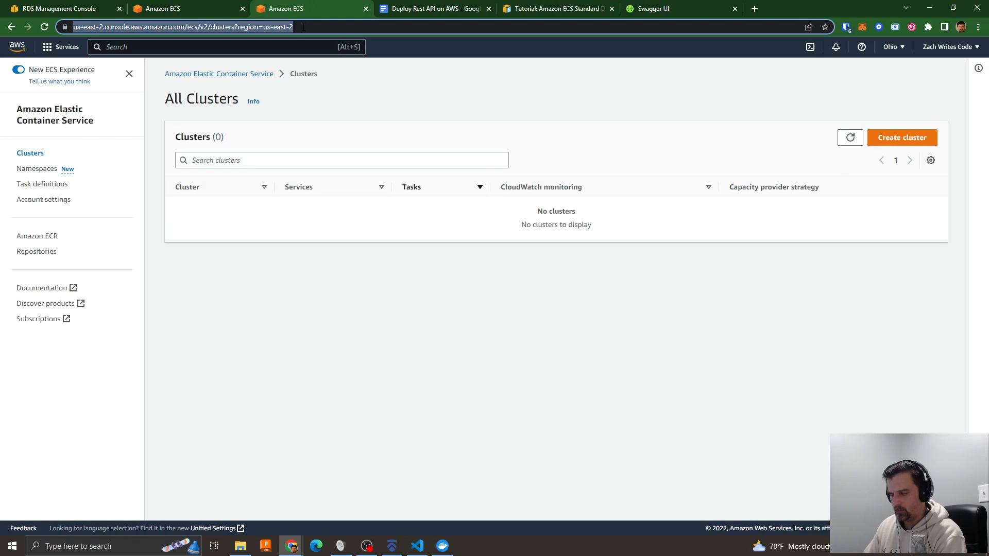
{"action": "type", "text": "ecr"}
{"action": "left_click", "coordinate": [331, 229]}
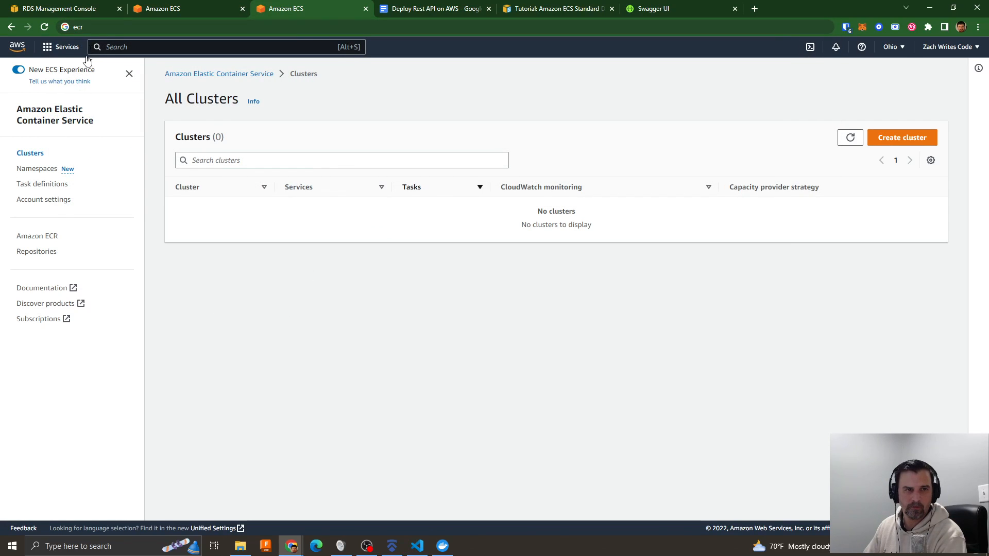
{"action": "type", "text": "ecr"}
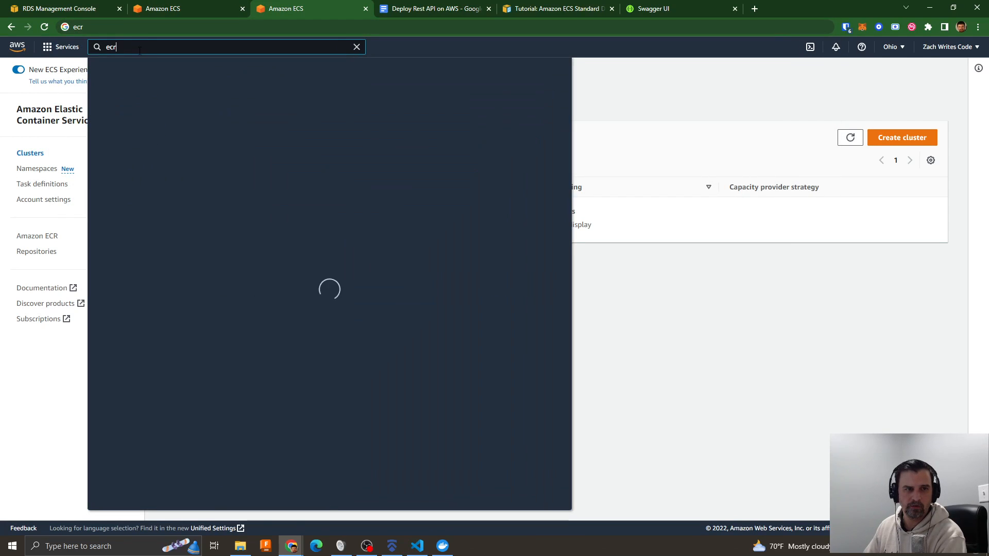
{"action": "left_click", "coordinate": [277, 132]}
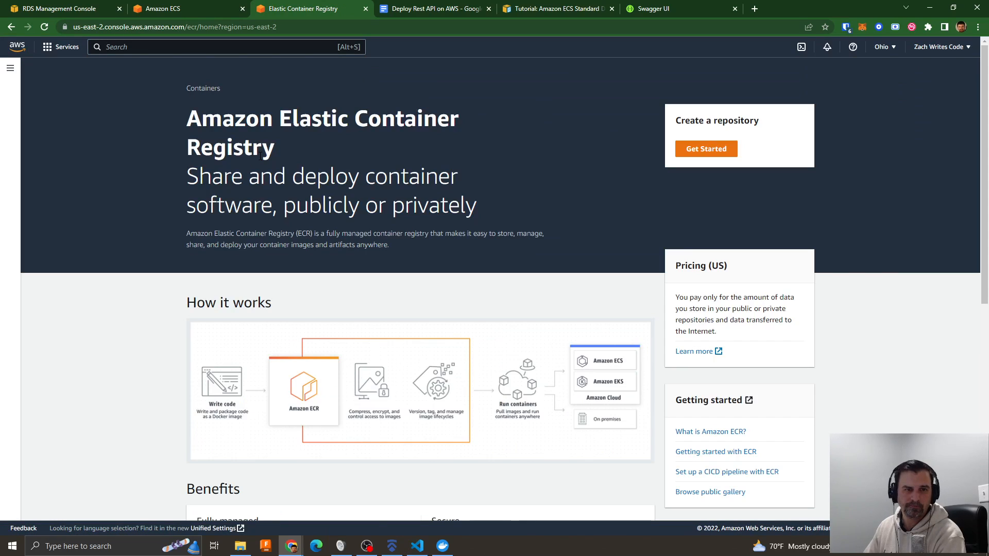
- Create a private container repository named nestrest-ecr, keeping tag immutability, scan on push and KMS encryption disabled
{"action": "left_click", "coordinate": [708, 149]}
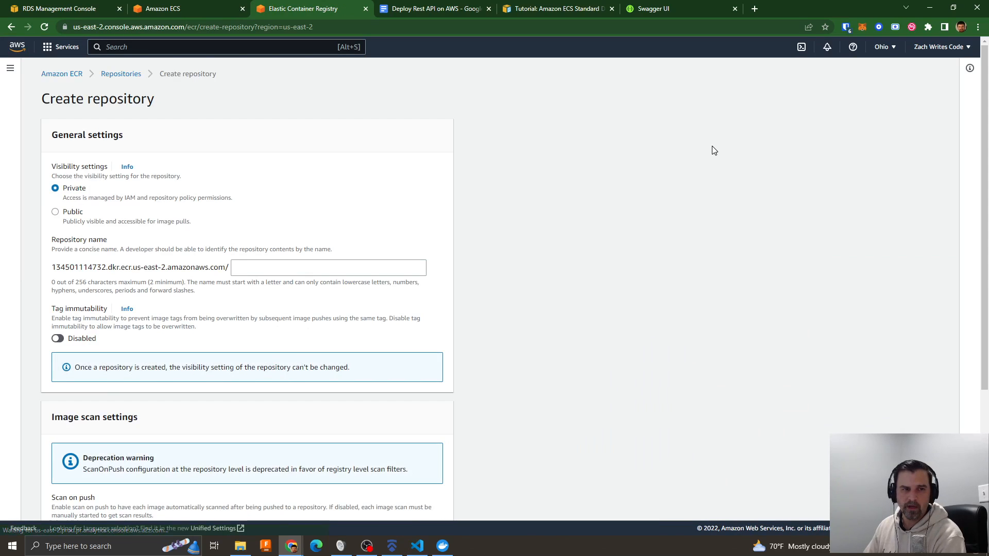
{"action": "left_click", "coordinate": [260, 267]}
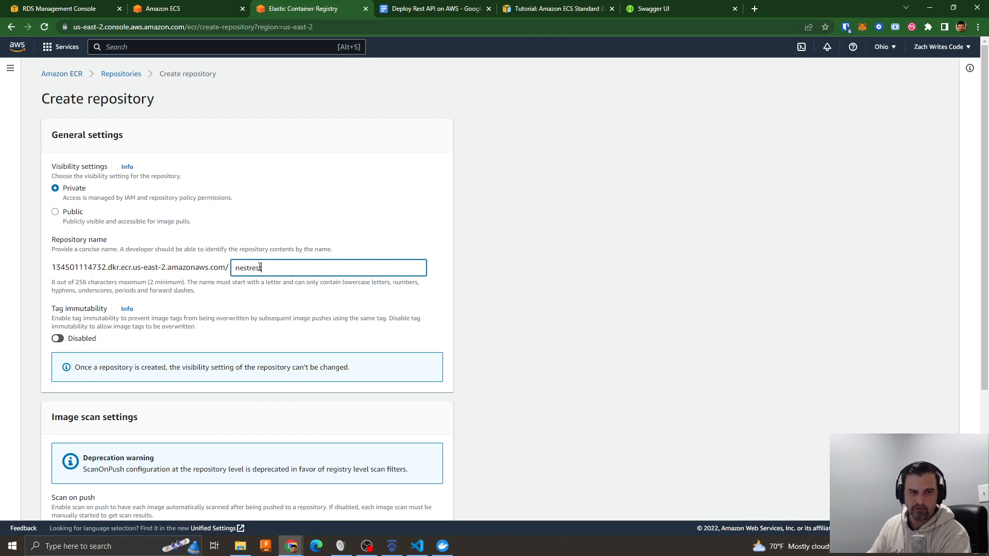
{"action": "type", "text": "nestrest-ecr"}
{"action": "left_click", "coordinate": [290, 297]}
{"action": "scroll", "coordinate": [247, 309], "scroll_direction": "down", "scroll_amount": 4}
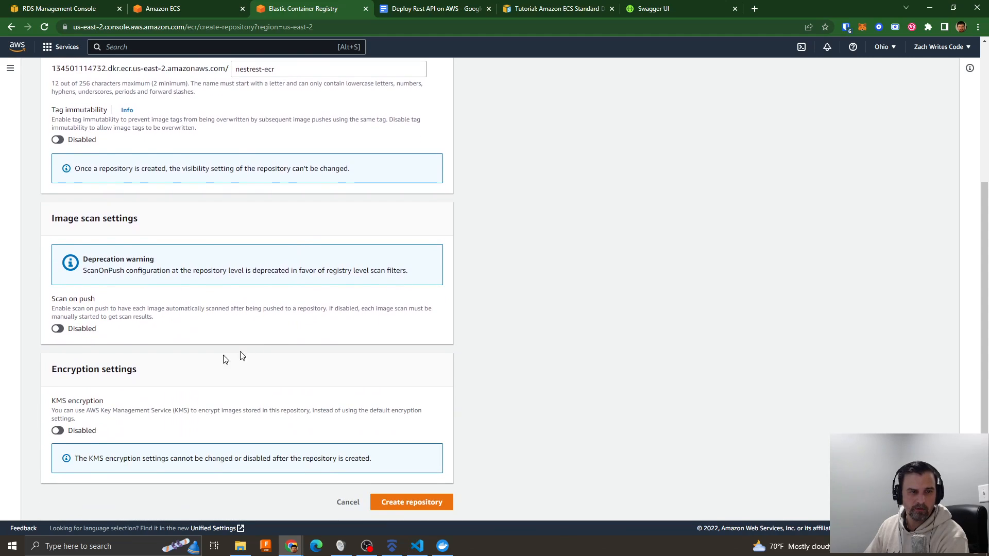
{"action": "left_click", "coordinate": [426, 503]}
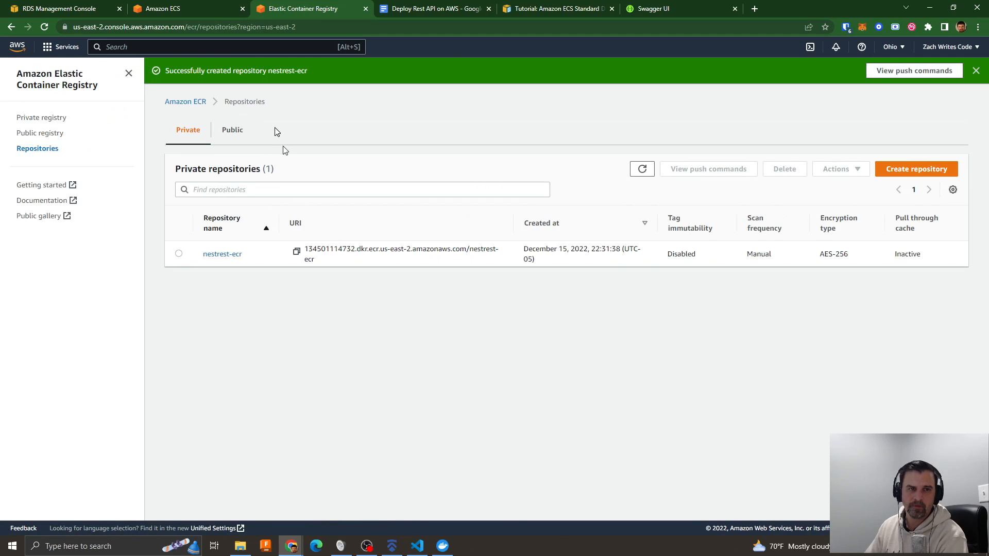
- Check the creation status of the cluster and the database, and review the task definitions entry in the deployment notes
{"action": "left_click", "coordinate": [155, 10]}
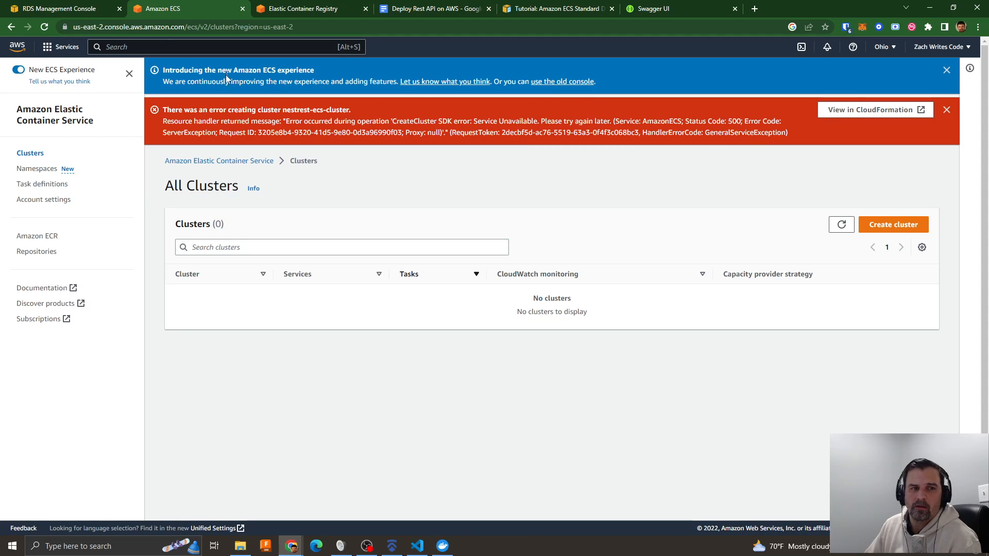
{"action": "key", "text": "ctrl+1"}
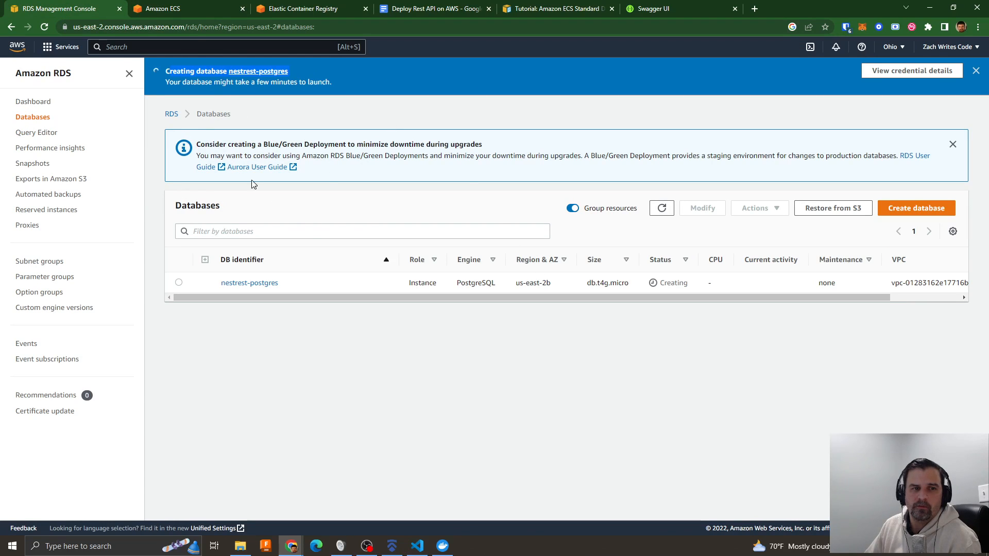
{"action": "left_click", "coordinate": [163, 12]}
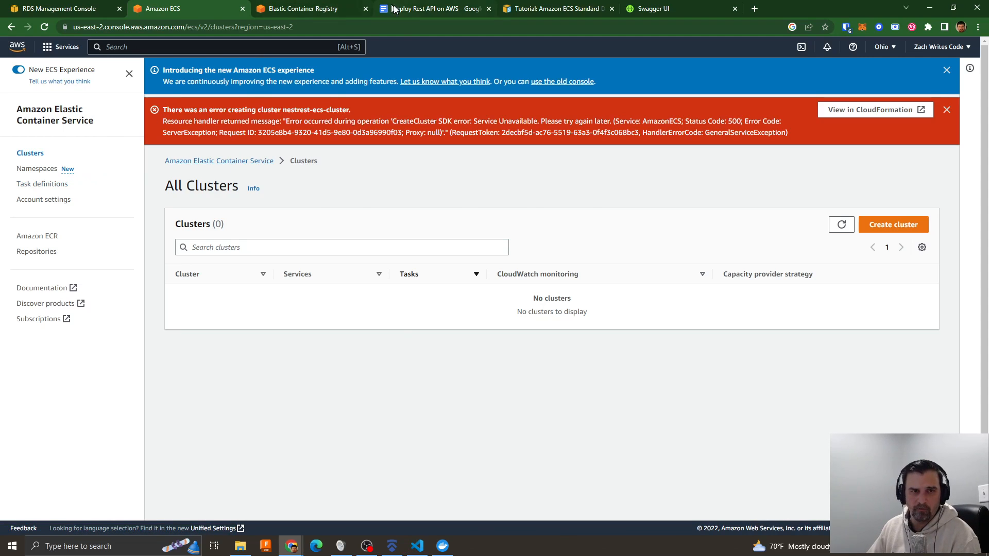
{"action": "left_click", "coordinate": [433, 9]}
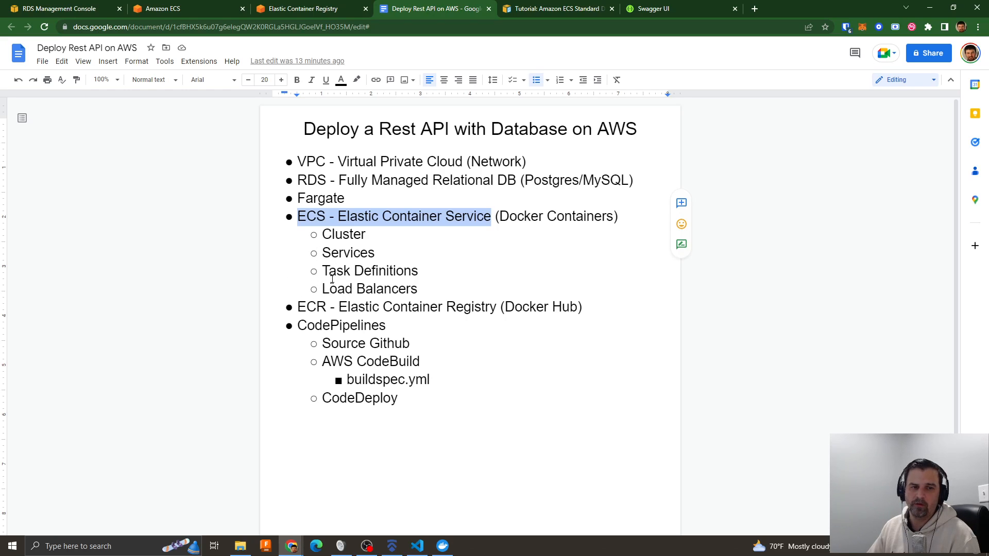
{"action": "left_click_drag", "start_coordinate": [326, 275], "coordinate": [352, 270]}
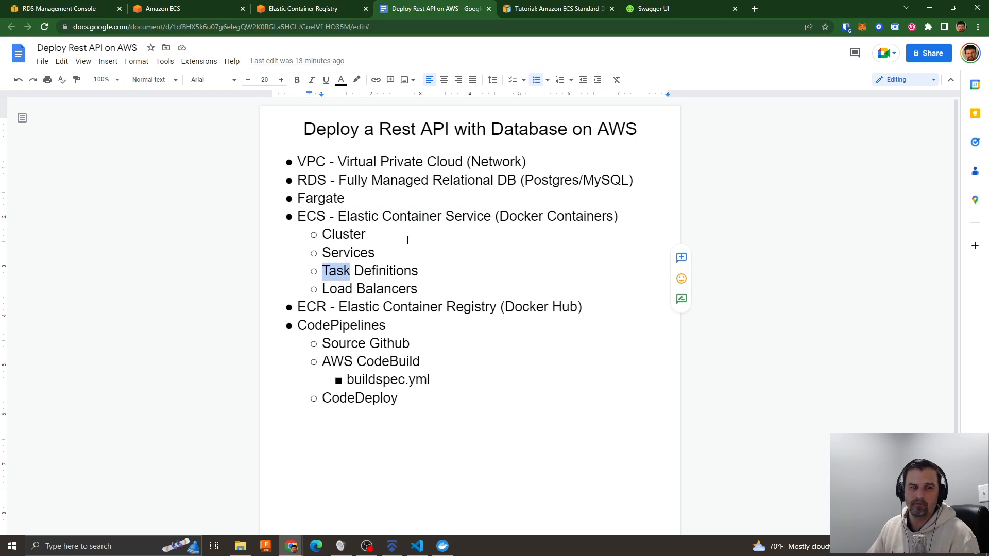
{"action": "left_click", "coordinate": [284, 9]}
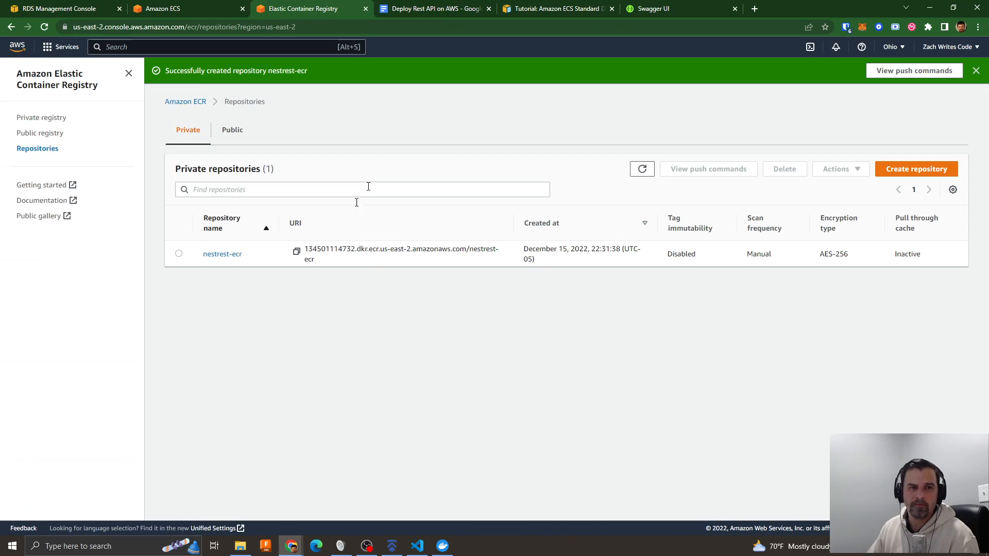
- Start a new ECS task definition and set its family name to nestrest-task-def
{"action": "left_click", "coordinate": [164, 15]}
{"action": "left_click", "coordinate": [42, 184]}
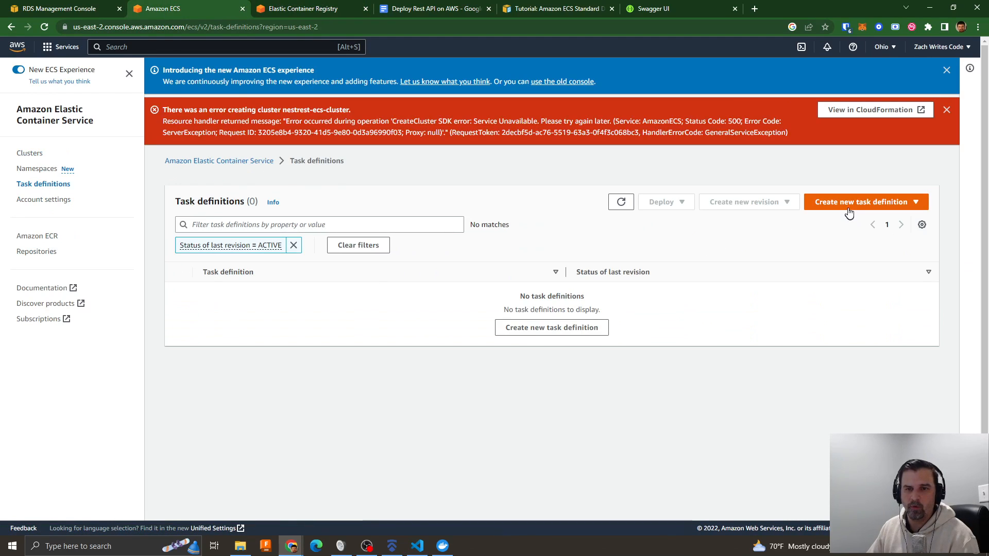
{"action": "left_click", "coordinate": [850, 205]}
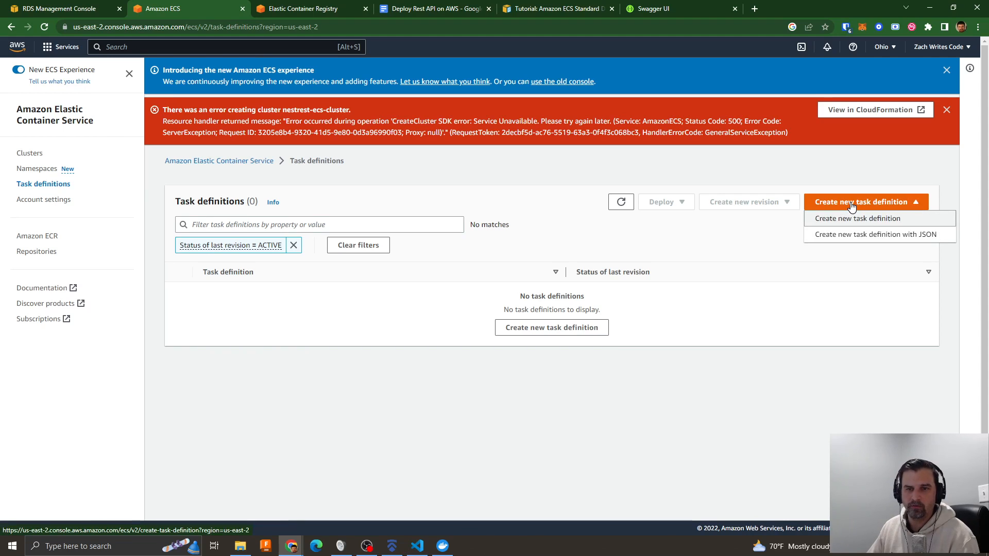
{"action": "left_click", "coordinate": [853, 218]}
{"action": "left_click", "coordinate": [365, 277]}
{"action": "type", "text": "nestrest-task-def"}
{"action": "left_click", "coordinate": [431, 342]}
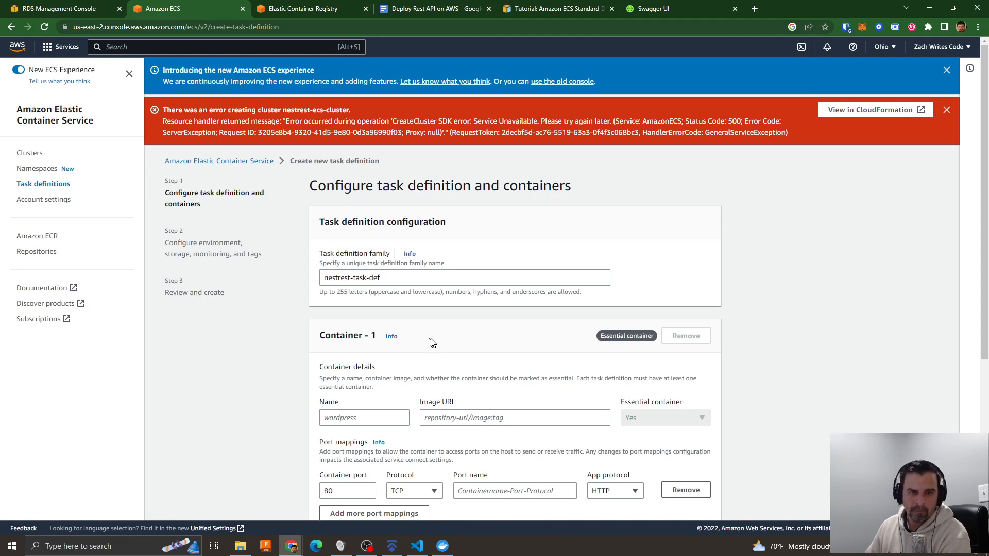
- Name the first container of the task definition nestrest
{"action": "scroll", "coordinate": [432, 342], "scroll_direction": "down", "scroll_amount": 1}
{"action": "left_click", "coordinate": [371, 367]}
{"action": "type", "text": "nestrest"}
{"action": "left_click_drag", "start_coordinate": [317, 284], "coordinate": [384, 286]}
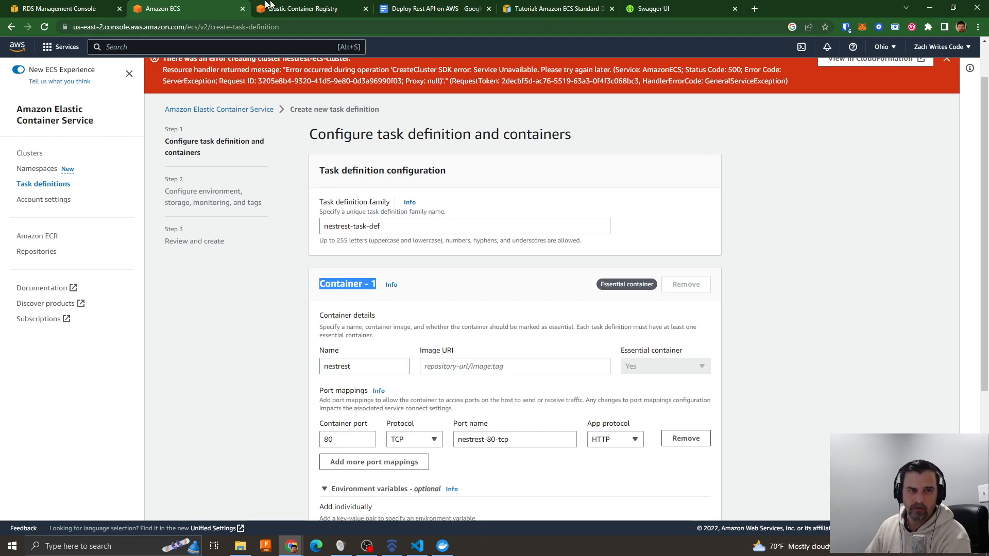
- Copy the nestrest-ecr repository's URI into the container's image URI, append the tag :latest and check the full entry
{"action": "left_click", "coordinate": [290, 10]}
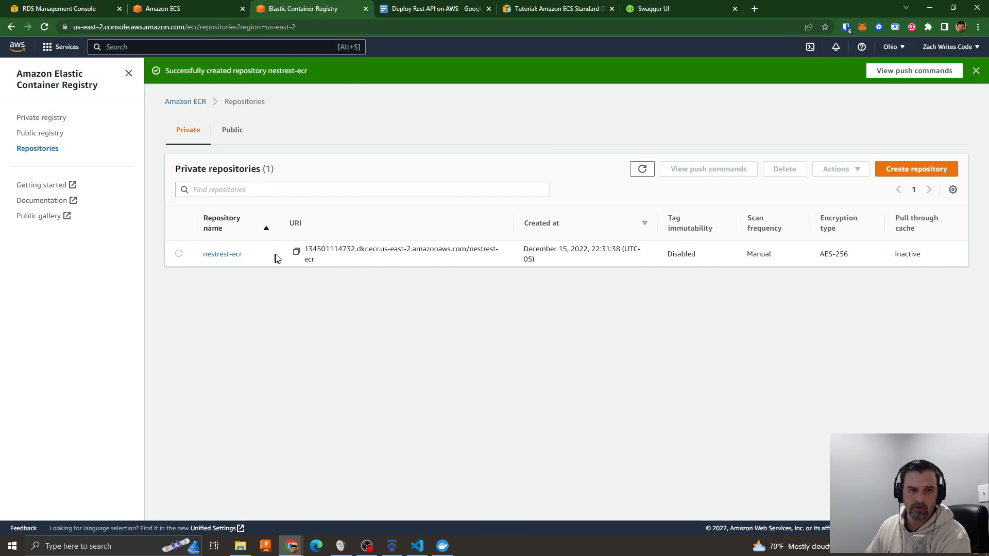
{"action": "left_click", "coordinate": [297, 251]}
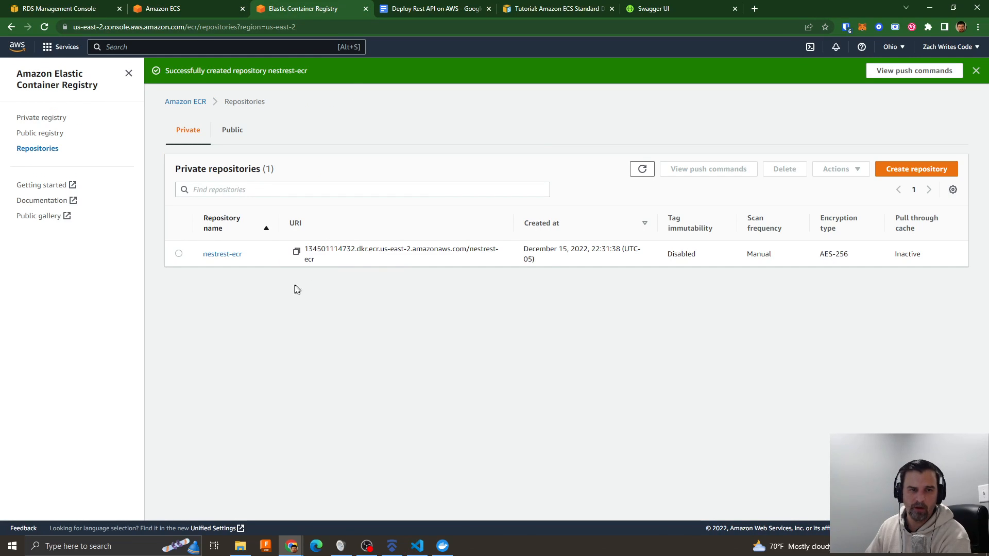
{"action": "left_click", "coordinate": [178, 8]}
{"action": "left_click", "coordinate": [455, 367]}
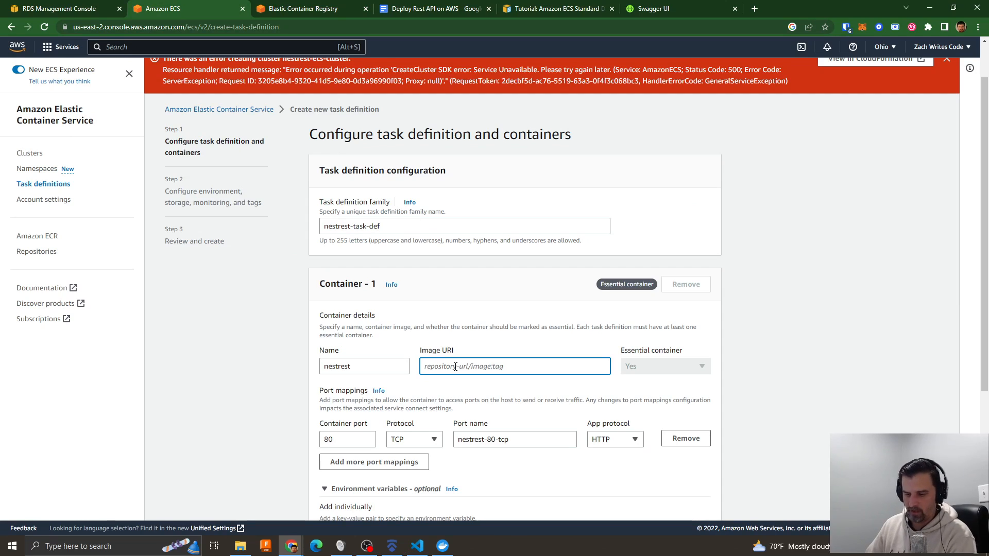
{"action": "key", "text": "ctrl+v"}
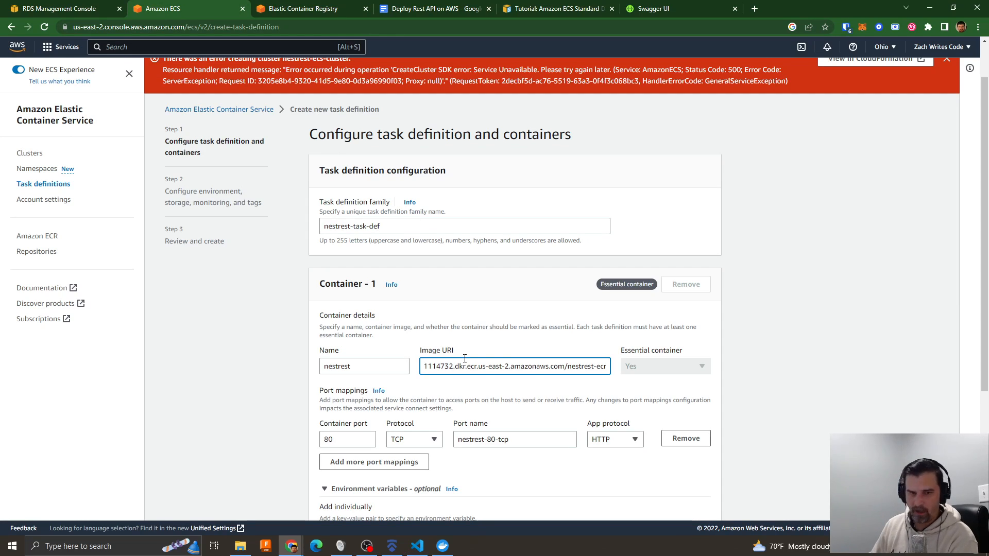
{"action": "type", "text": "r:latest"}
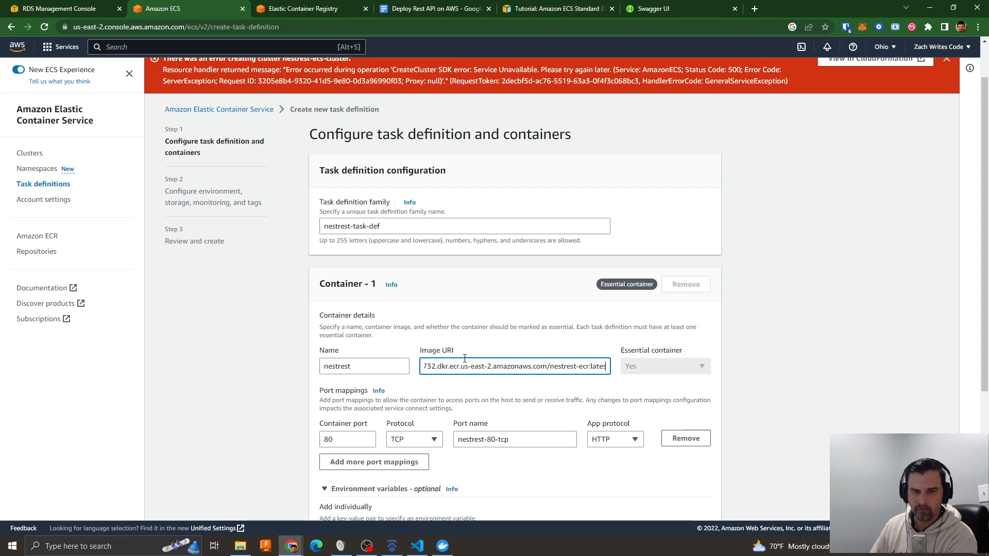
{"action": "left_click", "coordinate": [518, 398]}
{"action": "left_click", "coordinate": [551, 368]}
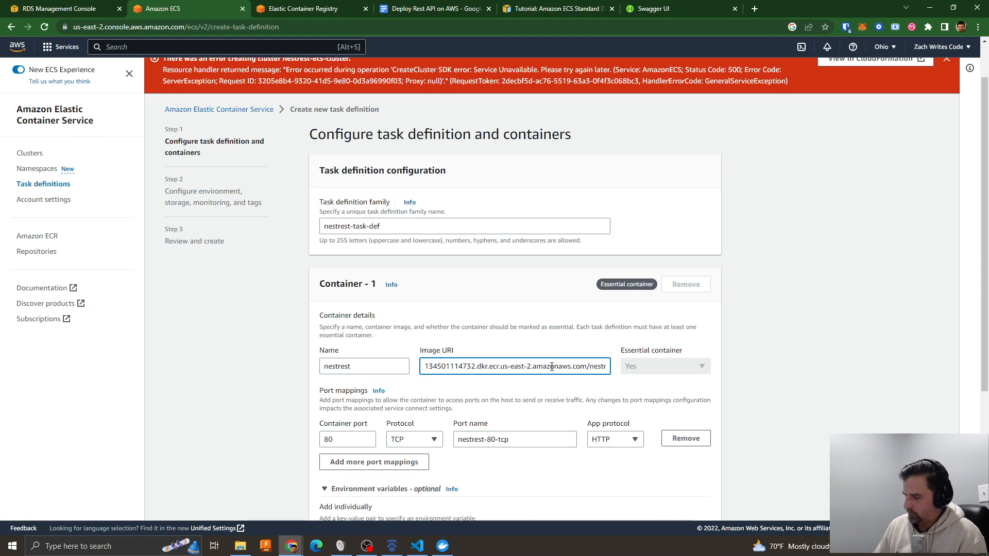
{"action": "key", "text": "Right"}
{"action": "key", "text": "Right"}
{"action": "key", "text": "Right"}
{"action": "key", "text": "Right"}
{"action": "key", "text": "Right"}
{"action": "key", "text": "Right"}
{"action": "key", "text": "Right"}
{"action": "key", "text": "Right"}
{"action": "key", "text": "Right"}
{"action": "key", "text": "Right"}
{"action": "key", "text": "Right"}
{"action": "key", "text": "Right"}
{"action": "key", "text": "Right"}
{"action": "key", "text": "Right"}
{"action": "key", "text": "Right"}
{"action": "key", "text": "Right"}
{"action": "key", "text": "Right"}
{"action": "key", "text": "Right"}
{"action": "key", "text": "Right"}
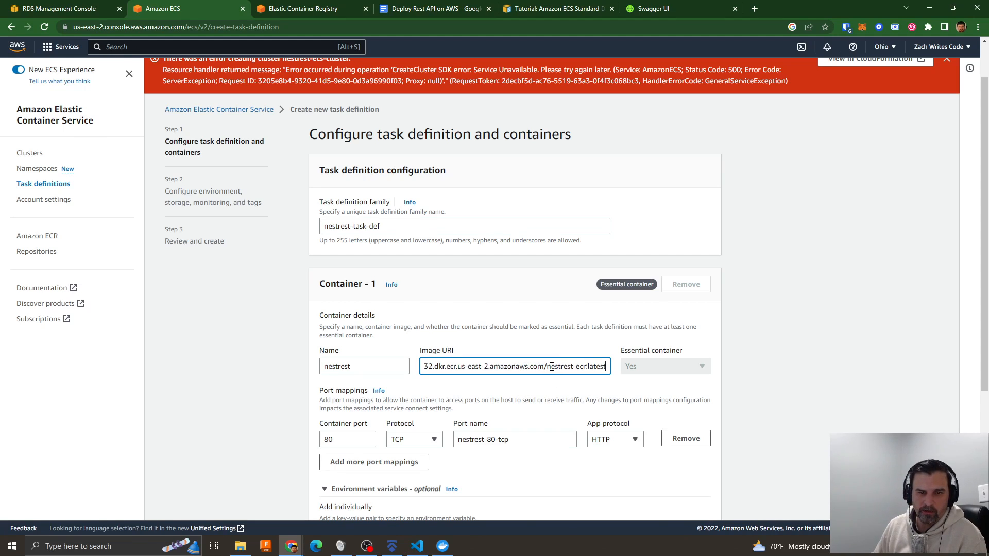
{"action": "left_click", "coordinate": [524, 344]}
- Add an environment variable with the key DATABASE_URL to the nestrest container
{"action": "scroll", "coordinate": [524, 345], "scroll_direction": "down", "scroll_amount": 2}
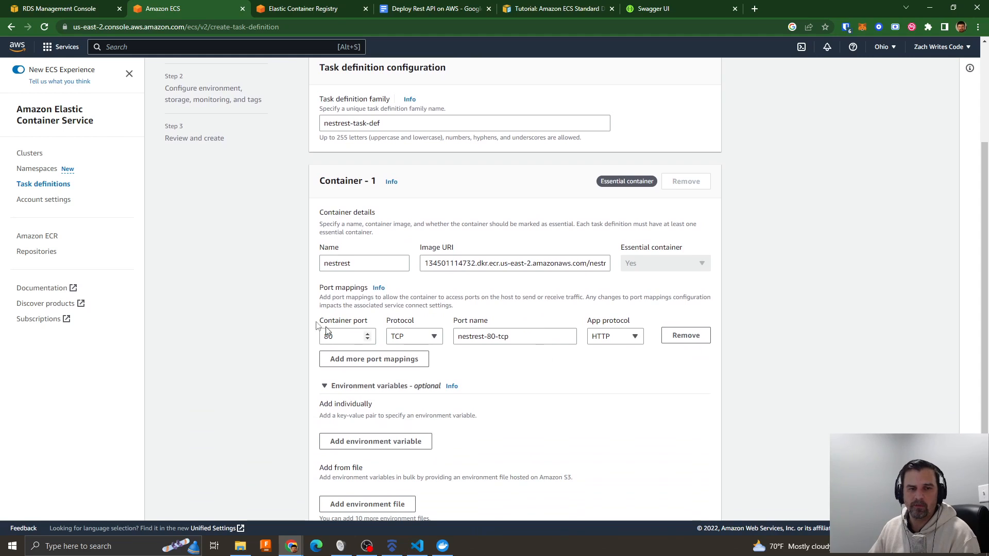
{"action": "scroll", "coordinate": [595, 351], "scroll_direction": "down", "scroll_amount": 2}
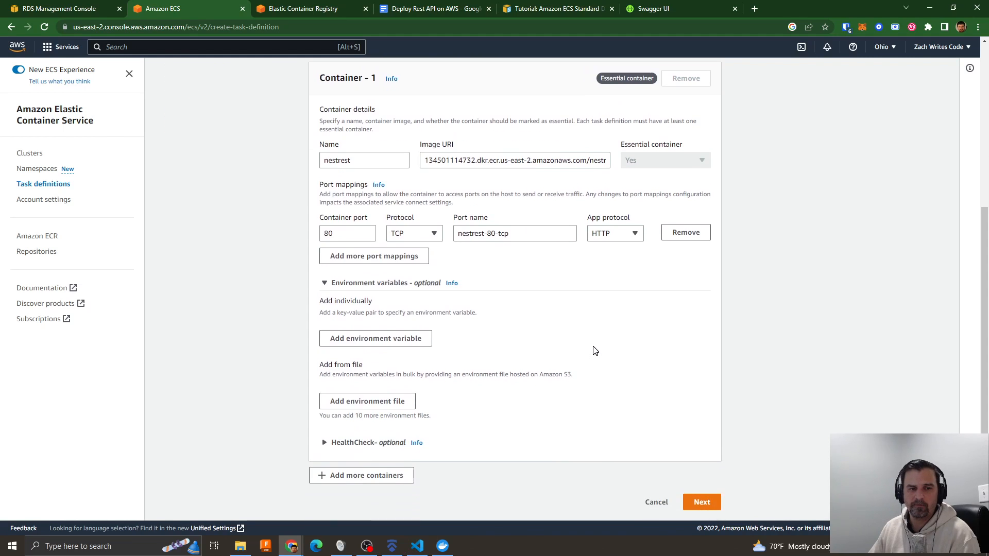
{"action": "left_click", "coordinate": [389, 334]}
{"action": "left_click", "coordinate": [357, 334]}
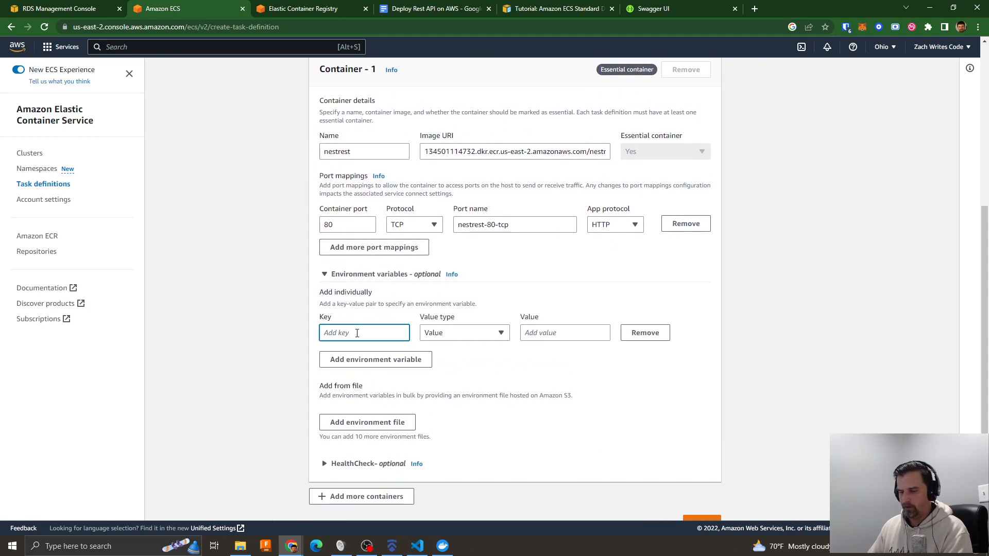
{"action": "type", "text": "DATA"}
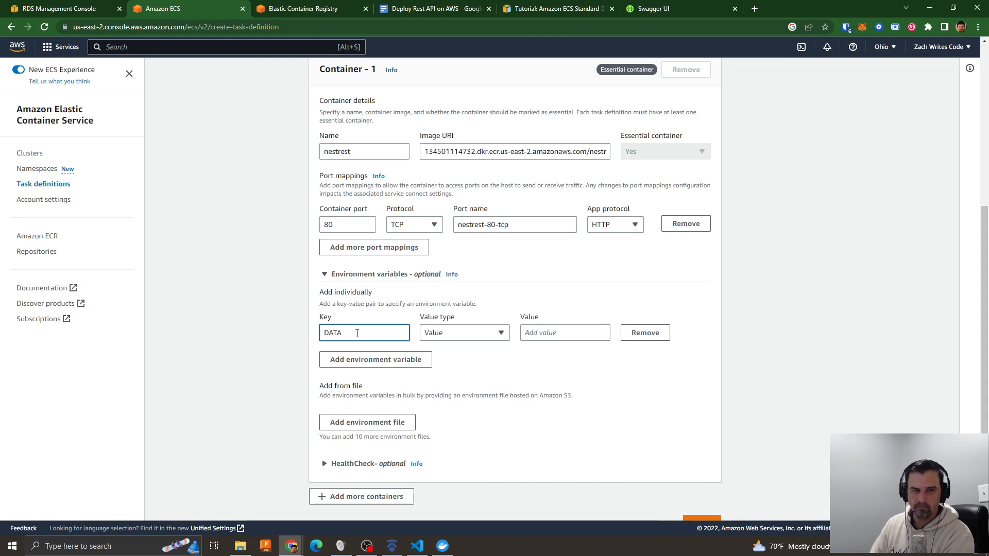
{"action": "type", "text": "BASE_URL:"}
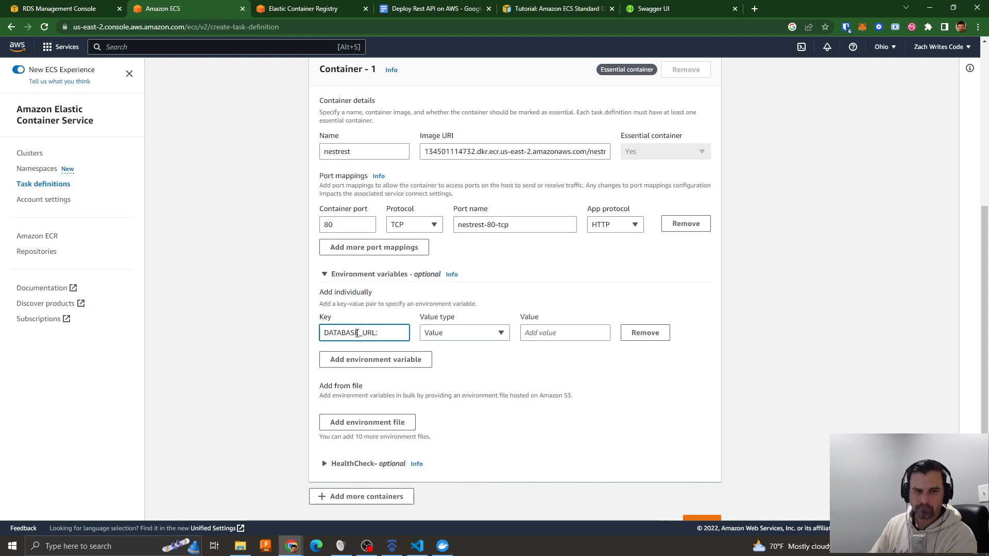
- Switch to Visual Studio Code and examine the DATABASE_URL connection string and its host part in .env.example, then move the window aside
{"action": "key", "text": "super+shift+s"}
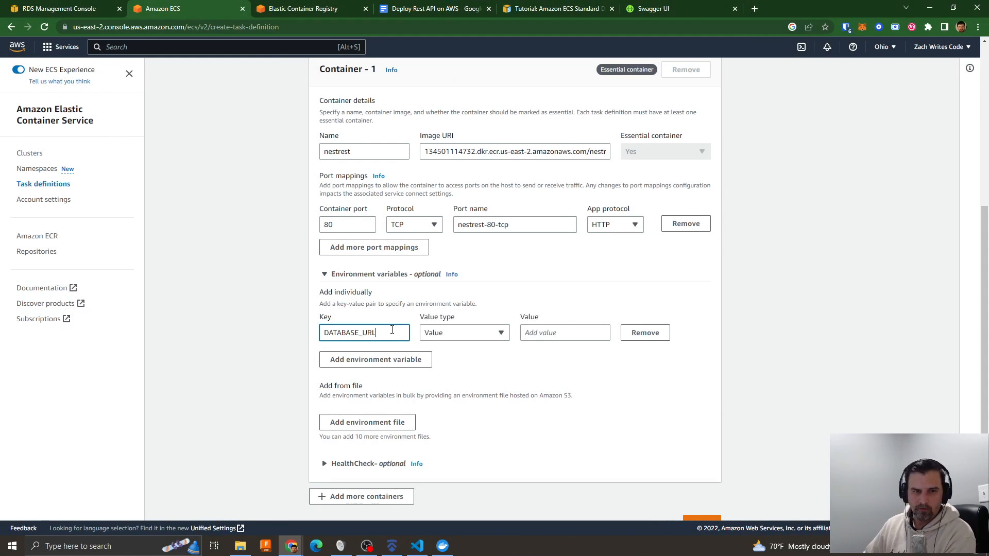
{"action": "left_click_drag", "start_coordinate": [988, 178], "coordinate": [609, 94]}
{"action": "left_click", "coordinate": [565, 250]}
{"action": "left_click_drag", "start_coordinate": [305, 222], "coordinate": [635, 222]}
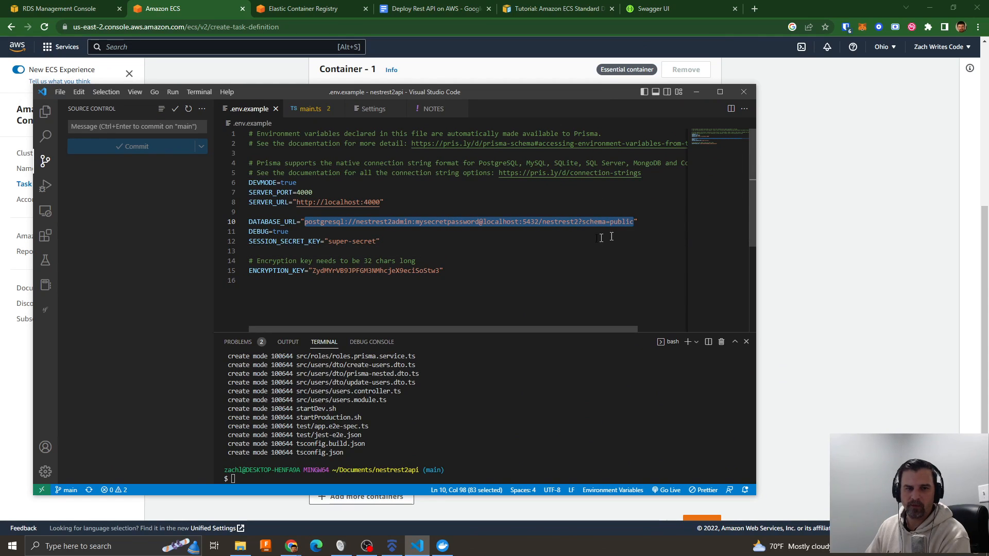
{"action": "double_click", "coordinate": [495, 222]}
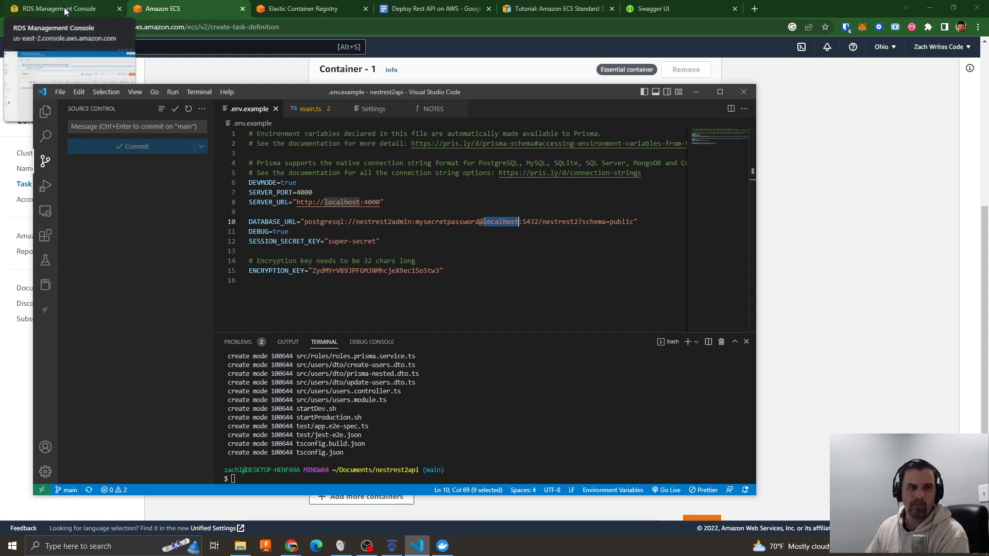
{"action": "left_click_drag", "start_coordinate": [443, 94], "coordinate": [986, 94]}
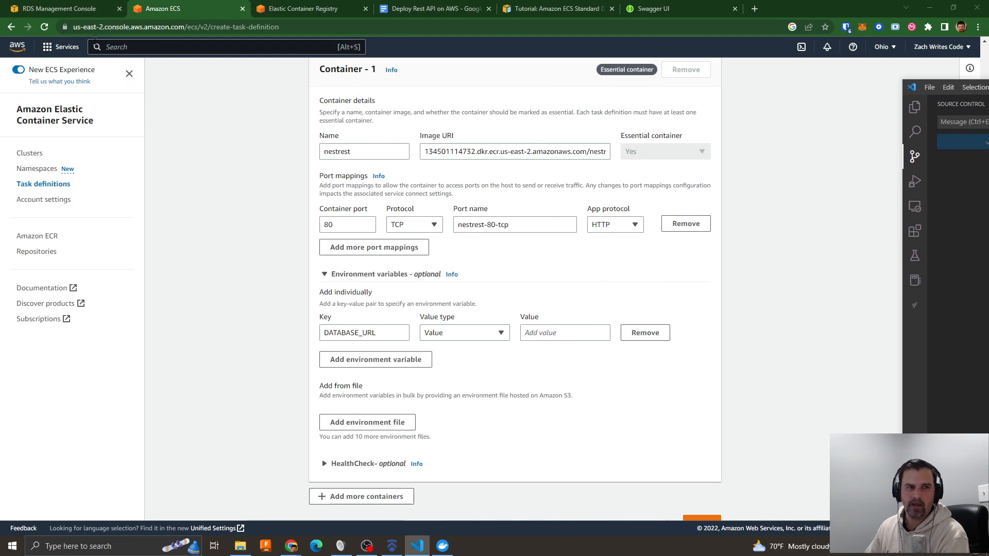
- Copy the nestrest-postgres database's endpoint from RDS and paste it over localhost in the DATABASE_URL line of .env.example in Visual Studio Code
{"action": "left_click", "coordinate": [78, 14]}
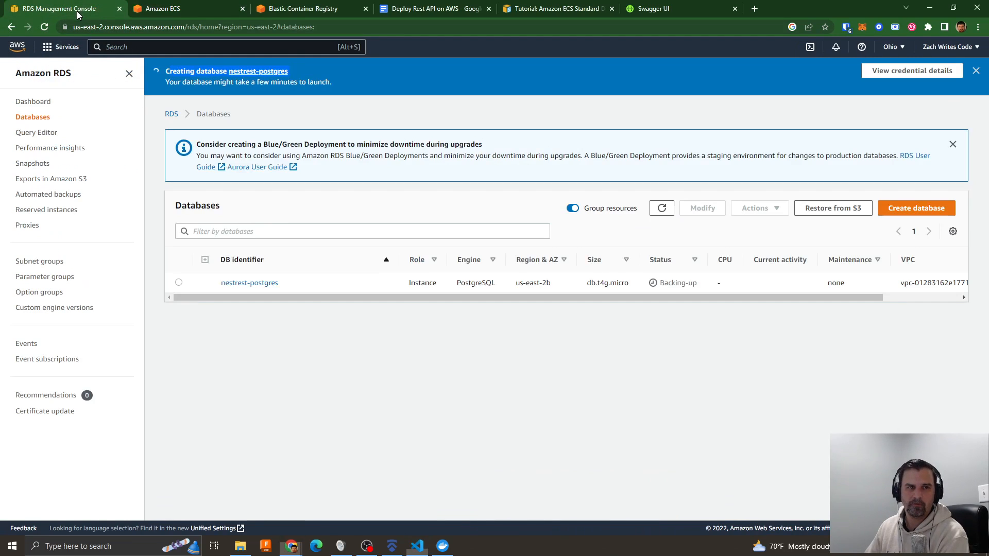
{"action": "left_click", "coordinate": [256, 283]}
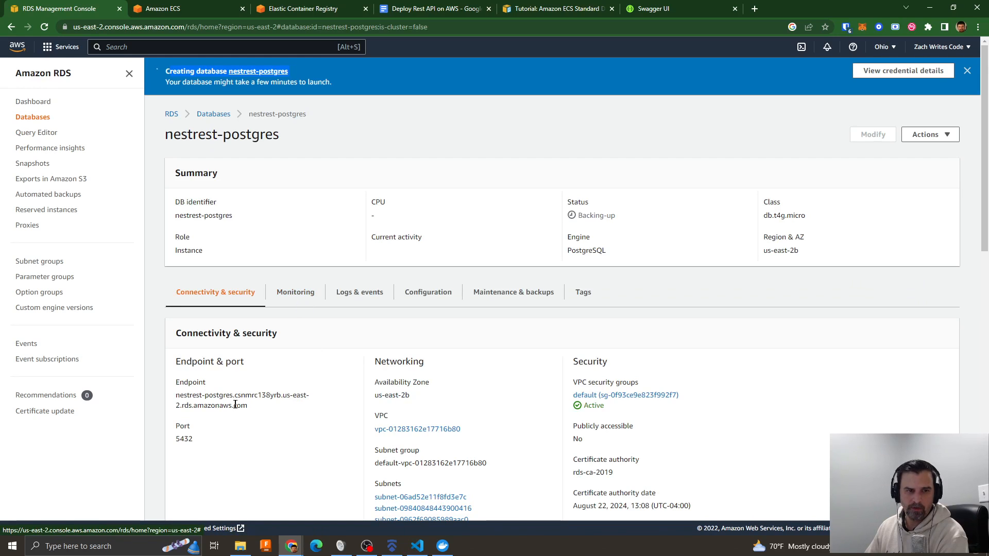
{"action": "left_click_drag", "start_coordinate": [180, 395], "coordinate": [249, 411]}
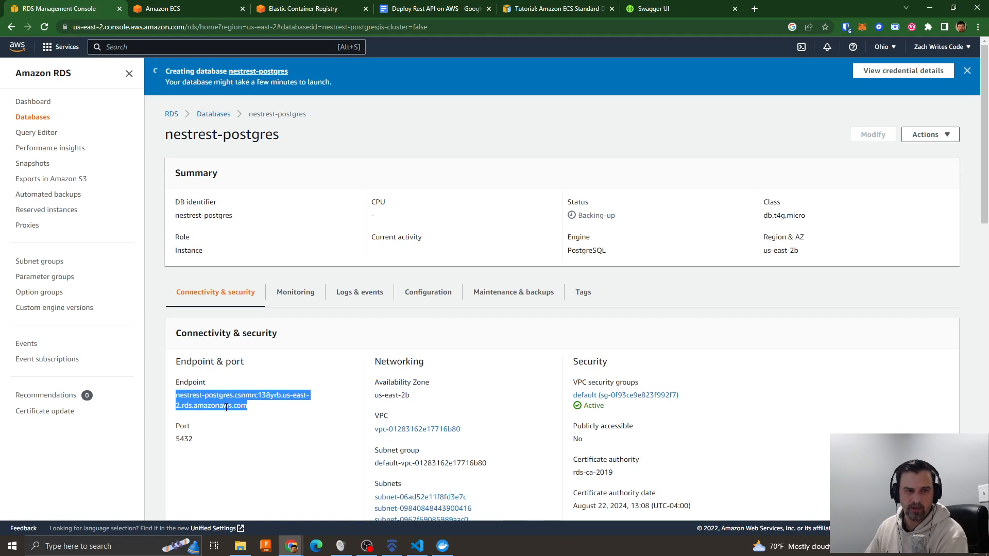
{"action": "right_click", "coordinate": [226, 408]}
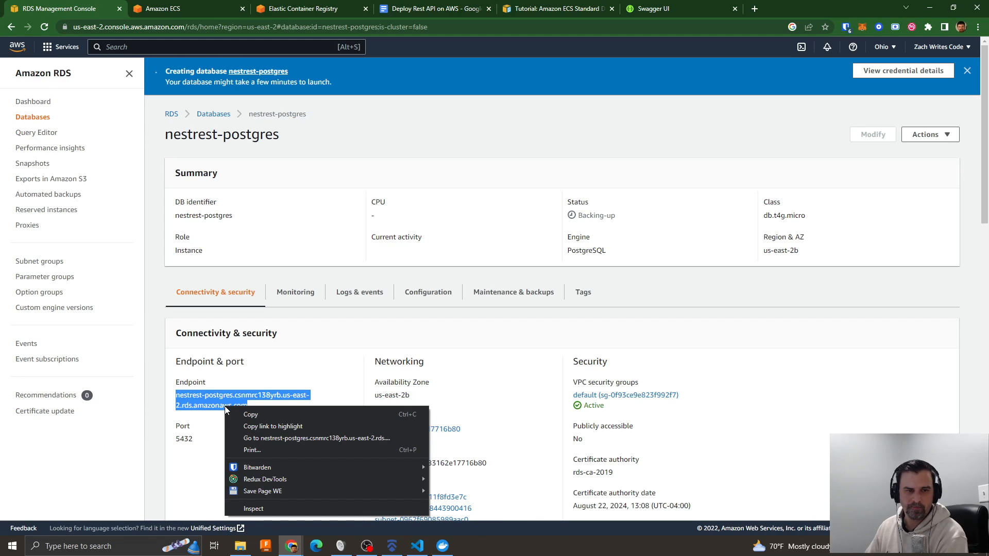
{"action": "left_click", "coordinate": [250, 415]}
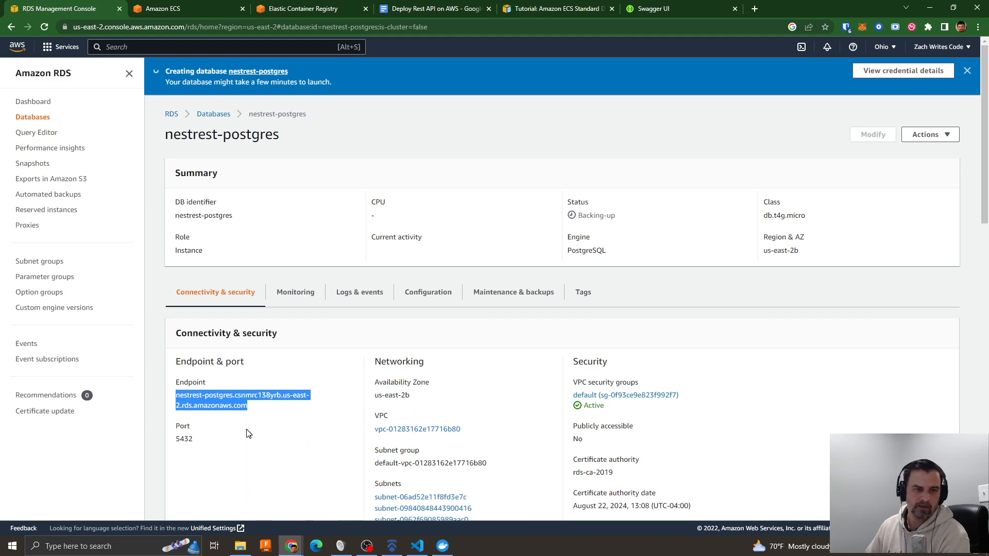
{"action": "key", "text": "alt+Tab"}
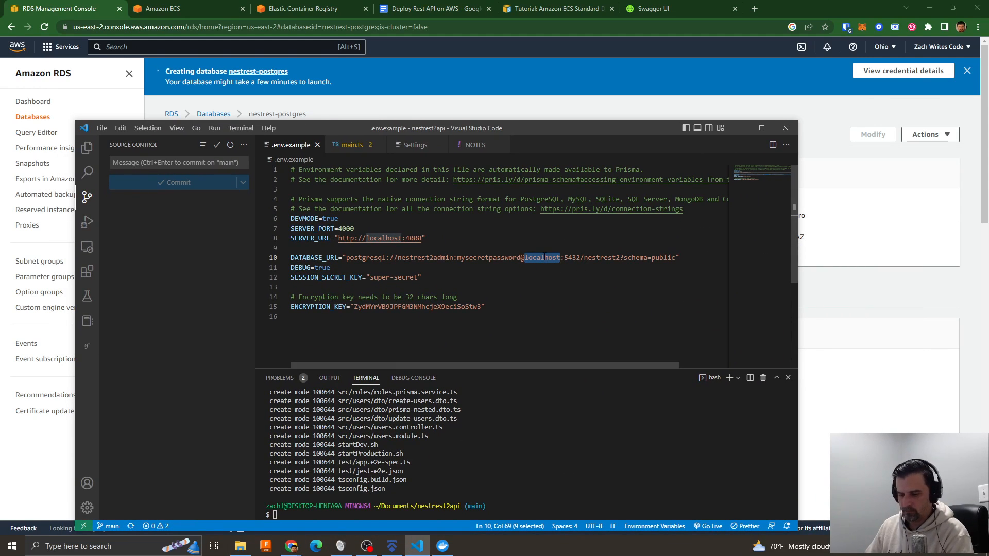
{"action": "key", "text": "ctrl+v"}
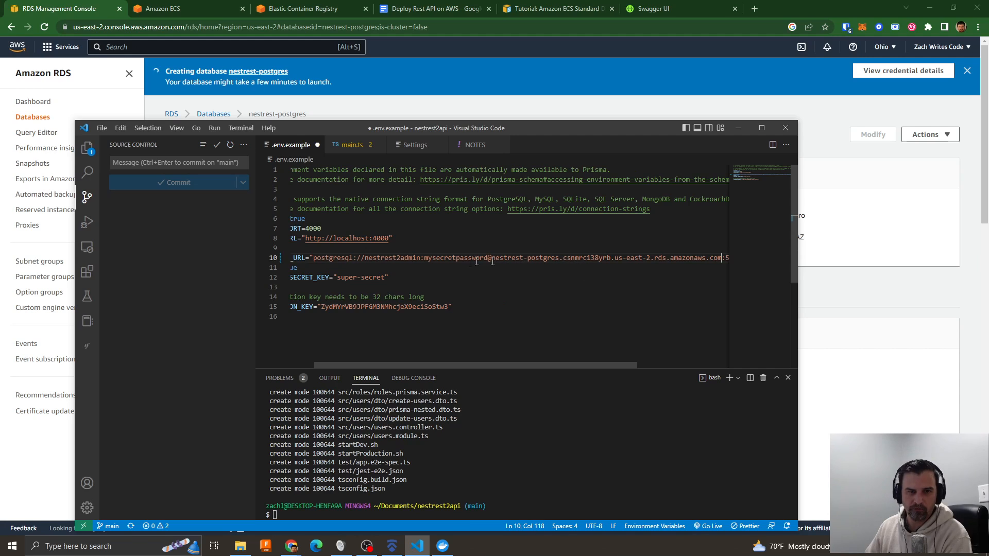
- Copy the full connection string, including its password, from .env.example into the value of the task definition's DATABASE_URL variable
{"action": "left_click_drag", "start_coordinate": [315, 259], "coordinate": [755, 256]}
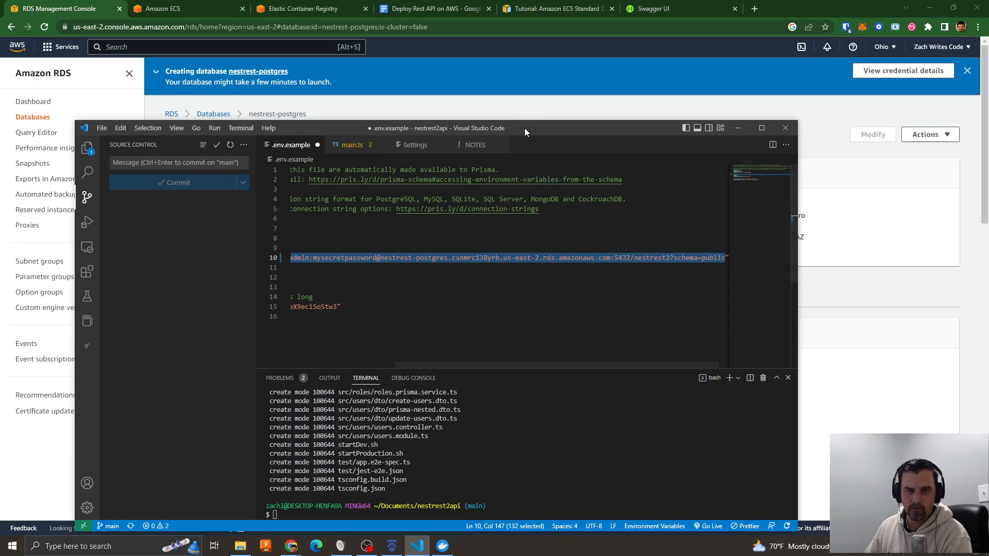
{"action": "left_click_drag", "start_coordinate": [524, 127], "coordinate": [988, 142]}
{"action": "left_click", "coordinate": [196, 8]}
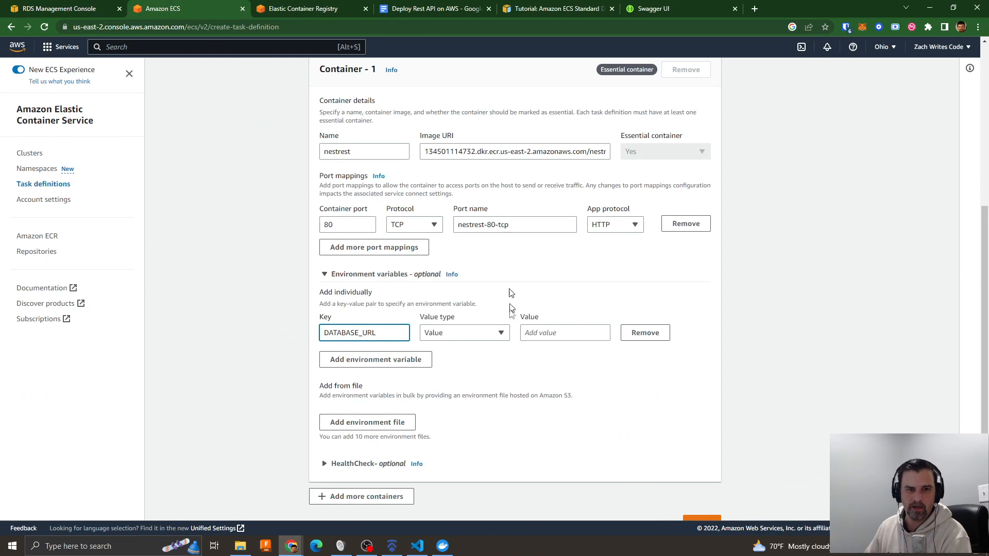
{"action": "left_click", "coordinate": [488, 335]}
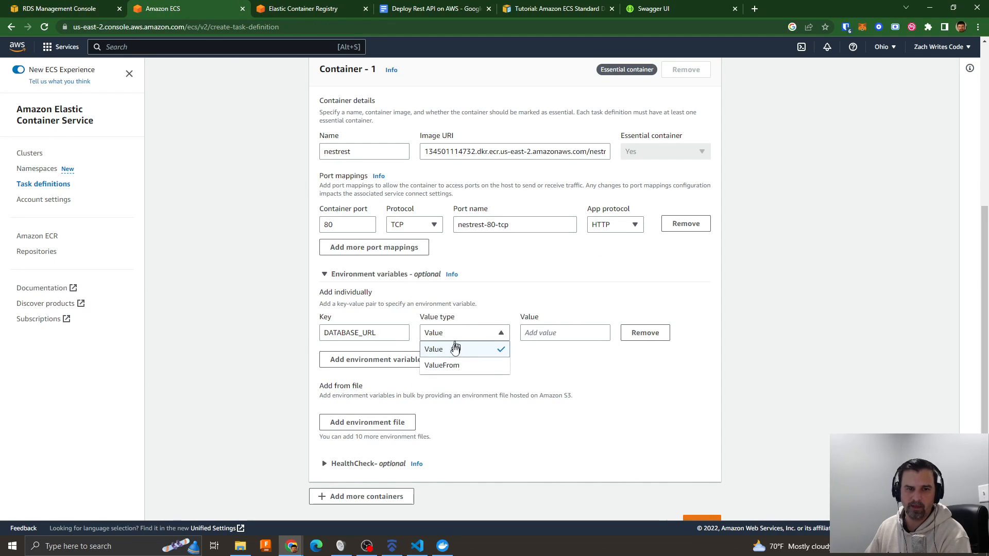
{"action": "left_click", "coordinate": [557, 333]}
{"action": "key", "text": "ctrl+v"}
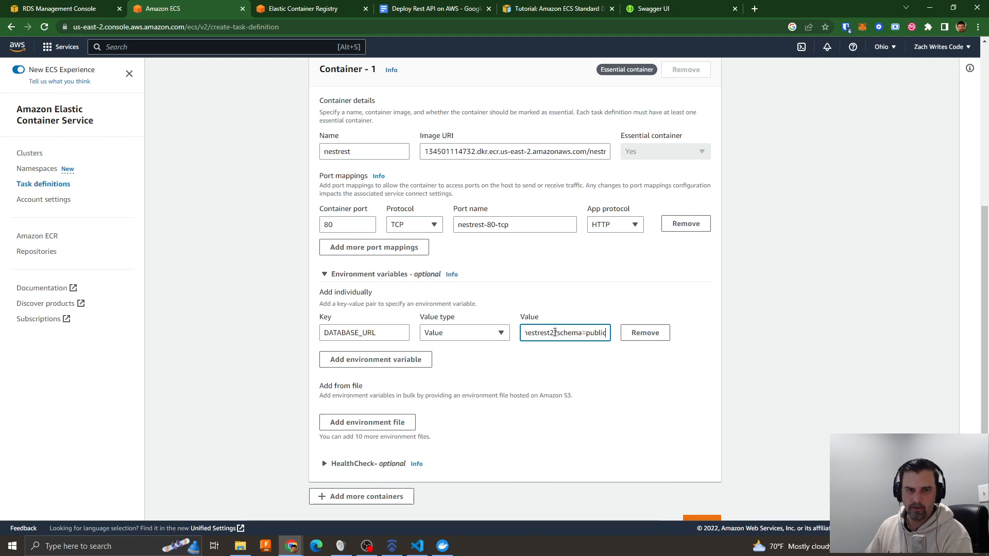
- Continue to the environment configuration and check the available options, keeping AWS Fargate (serverless) and Linux/X86_64
{"action": "scroll", "coordinate": [582, 376], "scroll_direction": "down", "scroll_amount": 1}
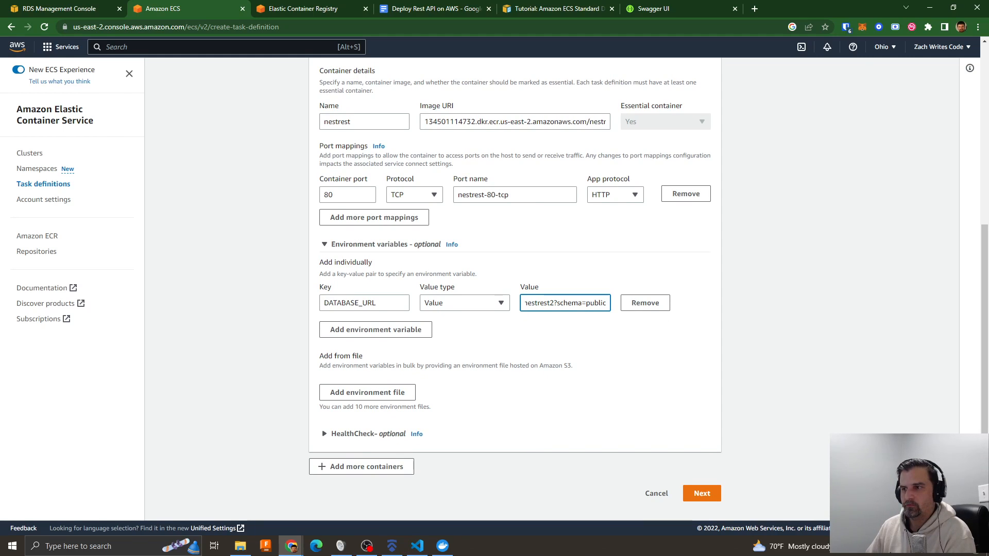
{"action": "key", "text": "alt+Tab"}
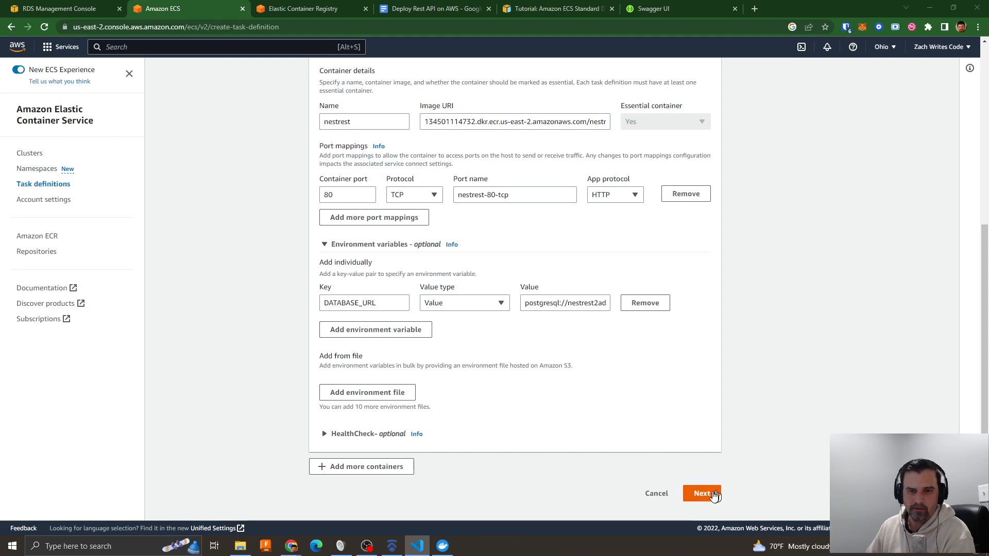
{"action": "left_click", "coordinate": [706, 495]}
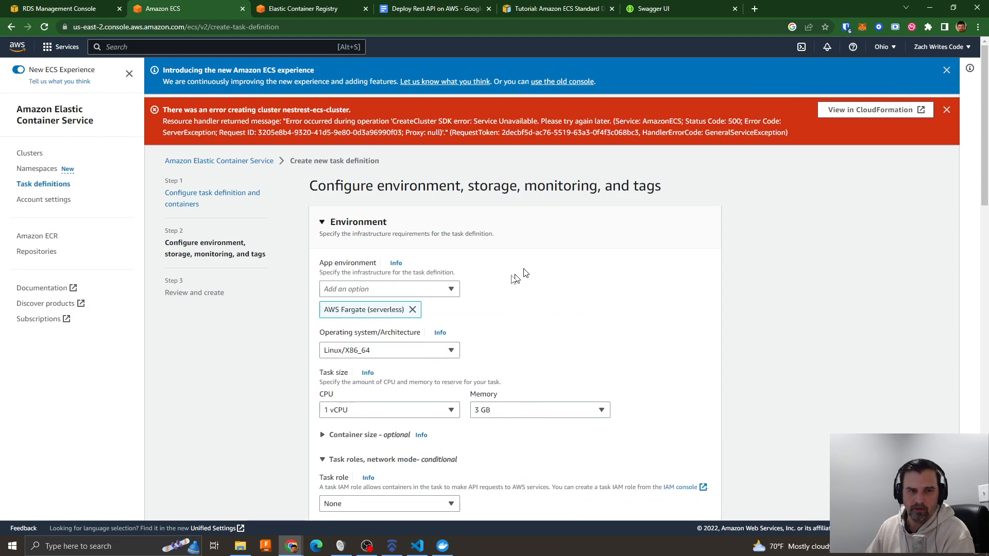
{"action": "left_click", "coordinate": [417, 290]}
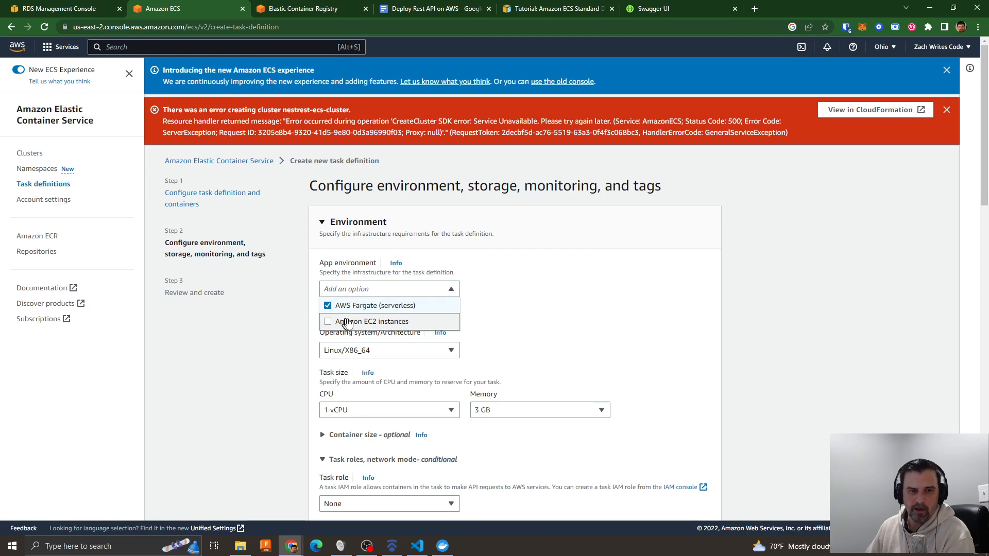
{"action": "left_click", "coordinate": [539, 309]}
{"action": "scroll", "coordinate": [594, 349], "scroll_direction": "down", "scroll_amount": 2}
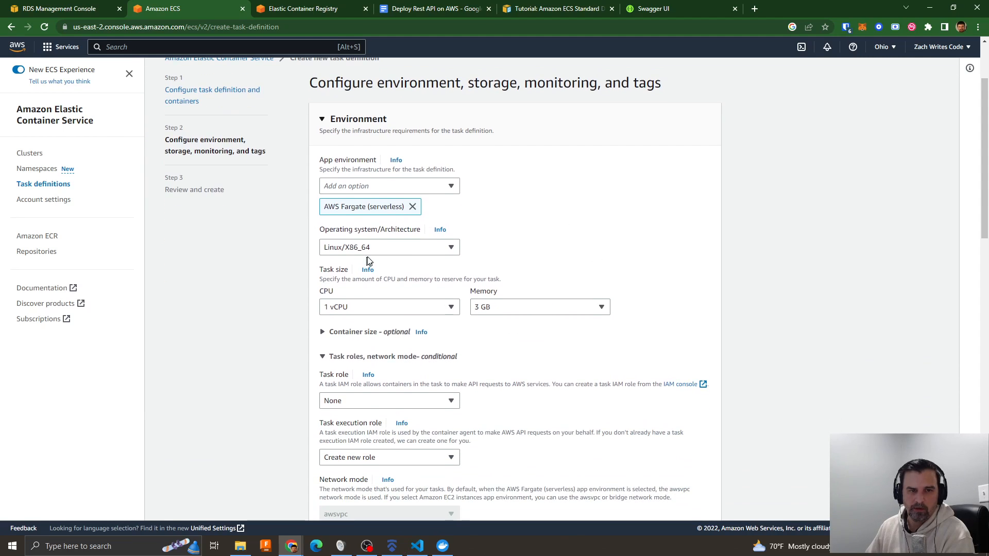
{"action": "left_click", "coordinate": [380, 252]}
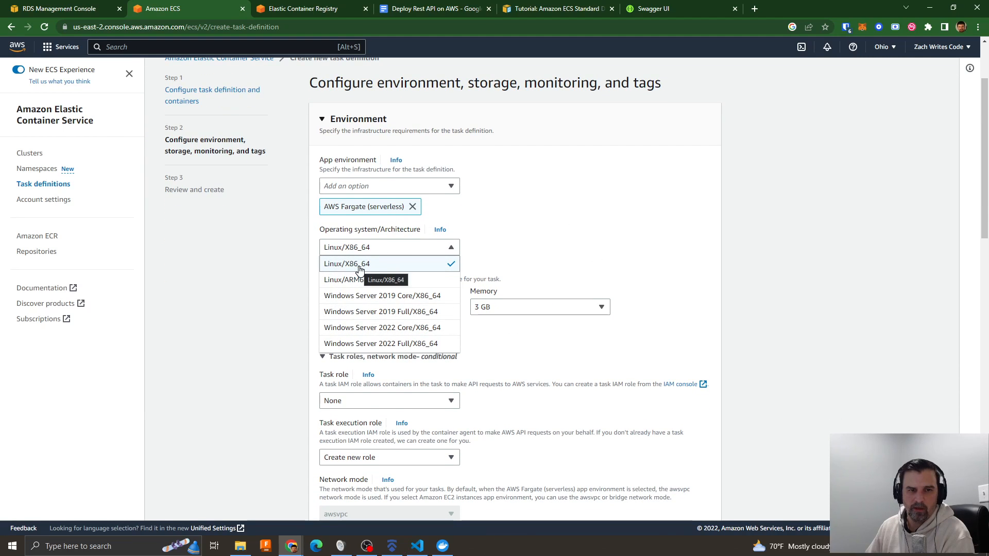
{"action": "left_click", "coordinate": [535, 220]}
- Try a task size of .5 vCPU with 1 GB of memory
{"action": "left_click", "coordinate": [349, 308]}
{"action": "left_click", "coordinate": [349, 142]}
{"action": "left_click", "coordinate": [509, 307]}
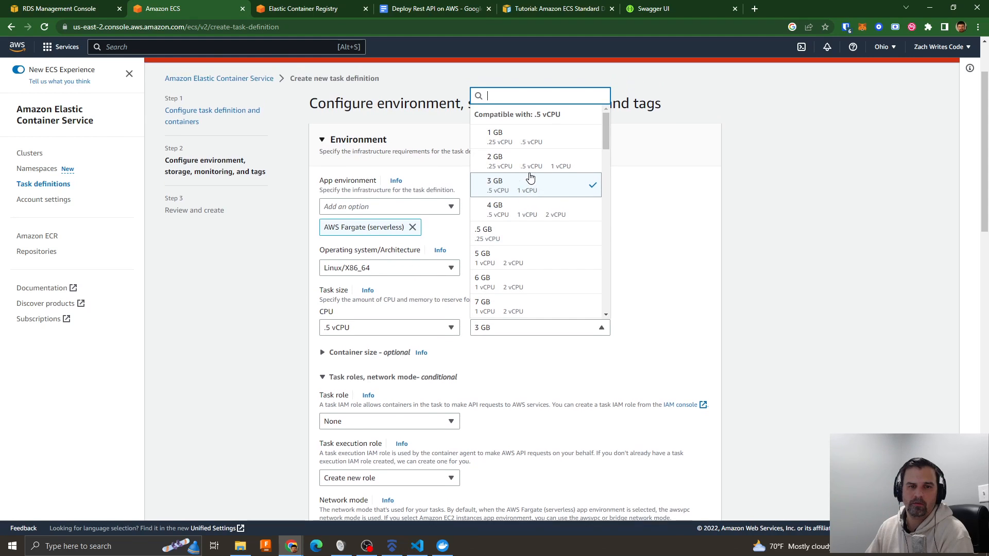
{"action": "left_click", "coordinate": [522, 221]}
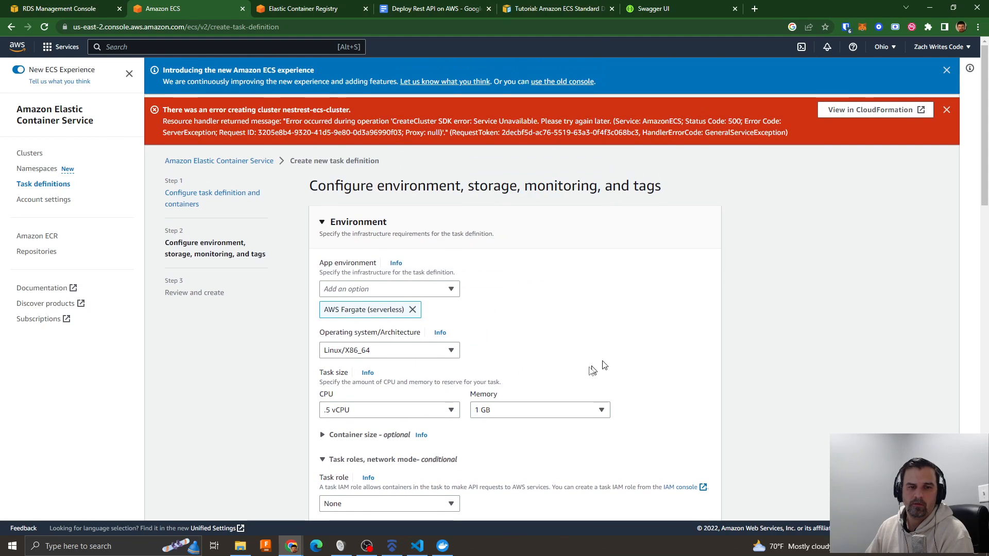
{"action": "left_click", "coordinate": [514, 410]}
{"action": "left_click", "coordinate": [658, 354]}
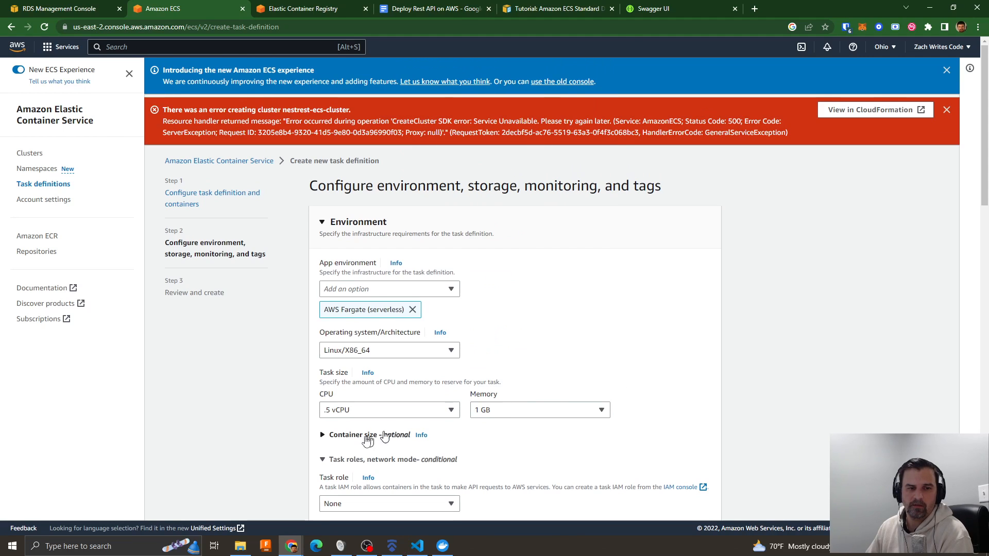
- Set the task size to .25 vCPU and .5 GB of memory
{"action": "left_click", "coordinate": [353, 412]}
{"action": "left_click", "coordinate": [360, 235]}
{"action": "left_click", "coordinate": [509, 409]}
{"action": "left_click", "coordinate": [514, 117]}
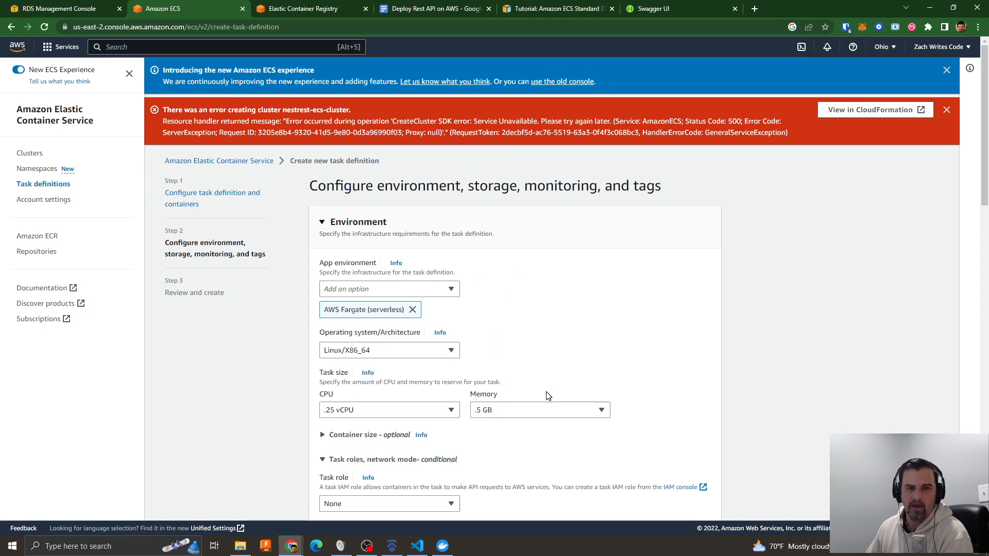
{"action": "scroll", "coordinate": [524, 321], "scroll_direction": "down", "scroll_amount": 2}
{"action": "left_click", "coordinate": [509, 311]}
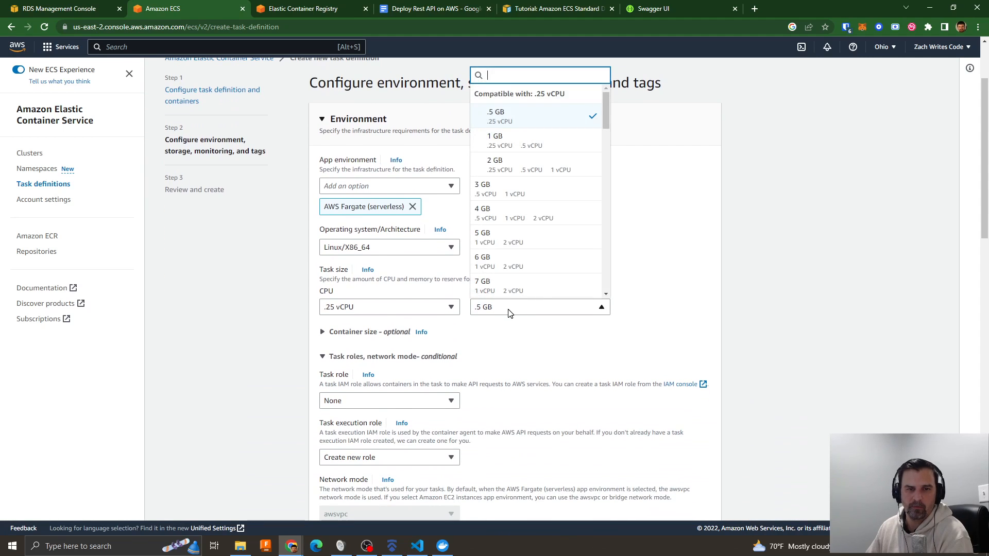
{"action": "left_click", "coordinate": [530, 117]}
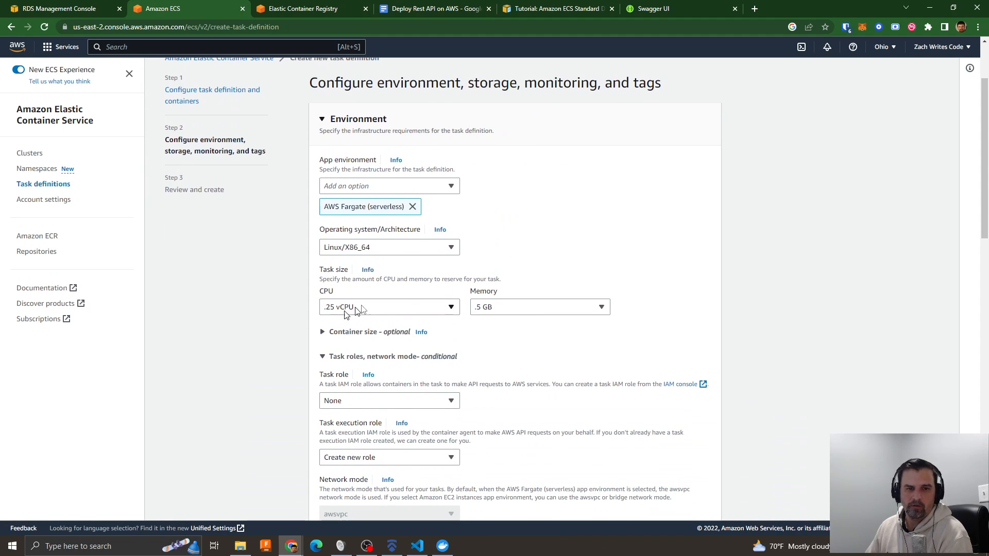
- Expand the optional container size settings and add an entry for the nestrest container, leaving its CPU and memory empty
{"action": "scroll", "coordinate": [541, 335], "scroll_direction": "down", "scroll_amount": 2}
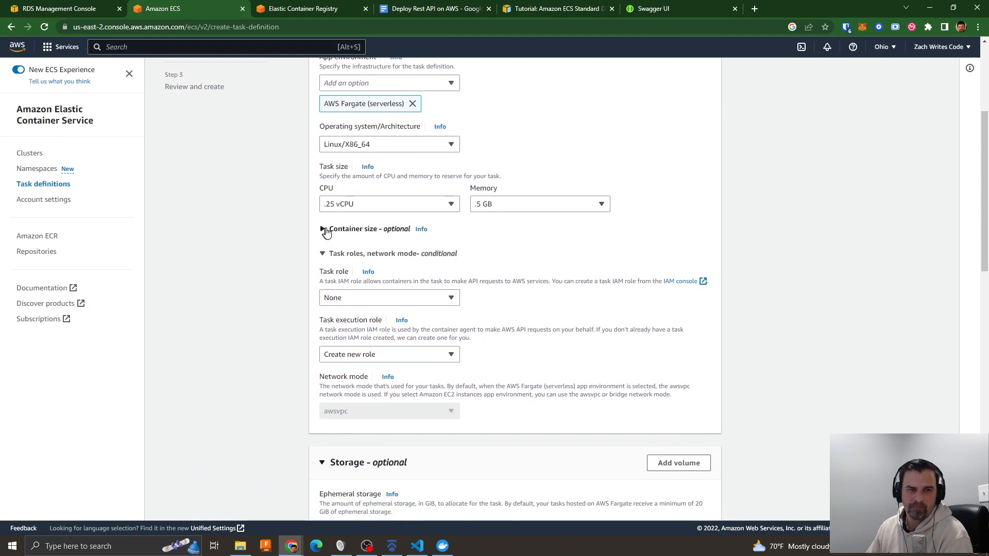
{"action": "left_click", "coordinate": [325, 230]}
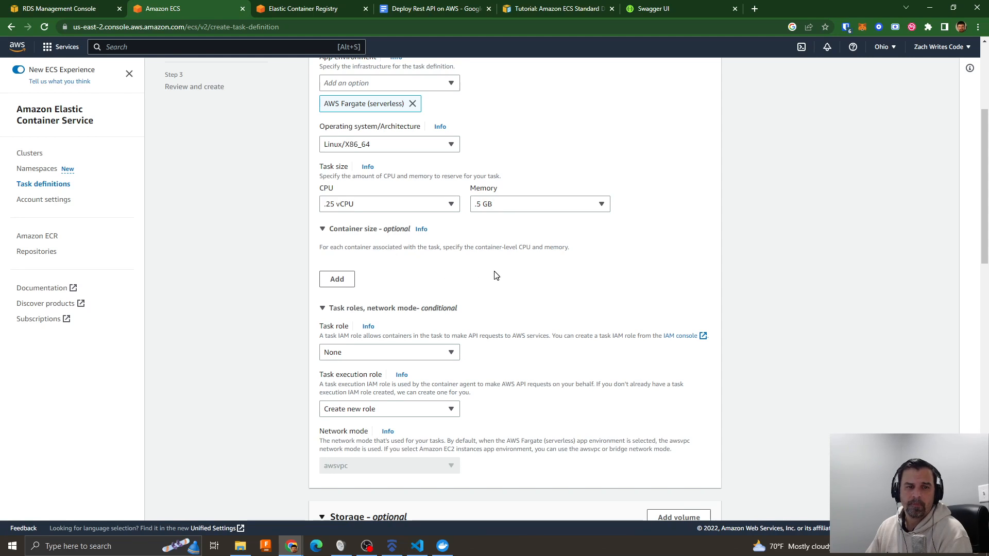
{"action": "scroll", "coordinate": [494, 276], "scroll_direction": "up", "scroll_amount": 3}
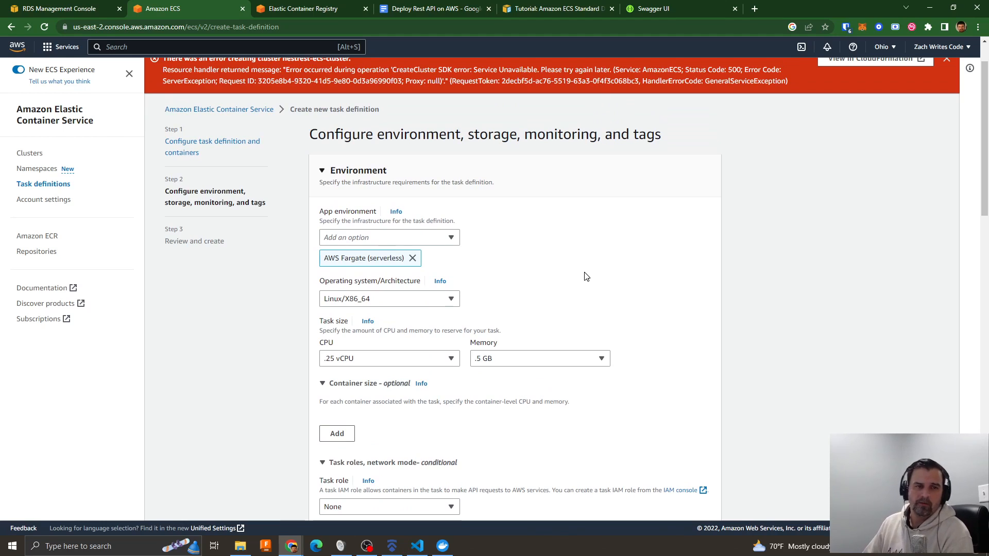
{"action": "scroll", "coordinate": [587, 284], "scroll_direction": "down", "scroll_amount": 2}
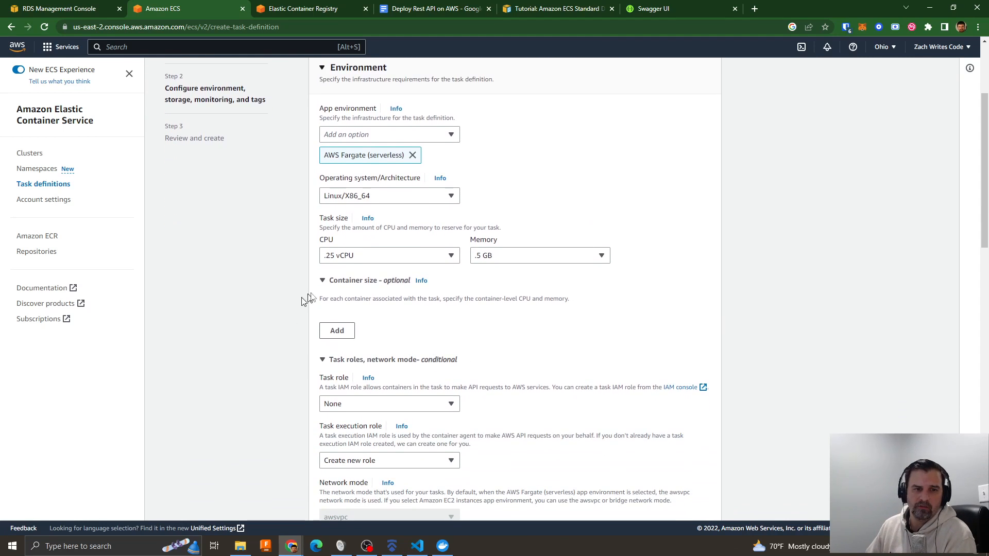
{"action": "left_click", "coordinate": [330, 333]}
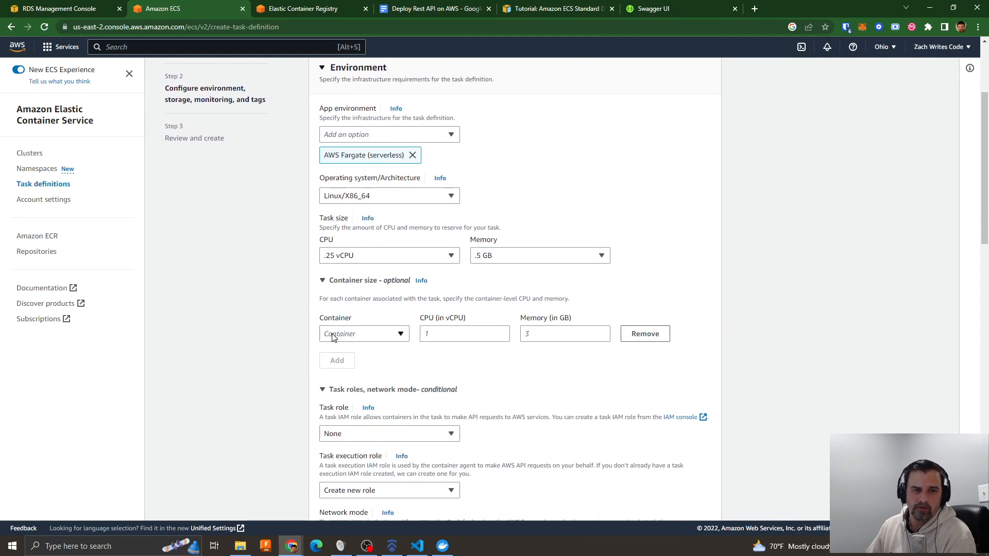
{"action": "left_click", "coordinate": [384, 333]}
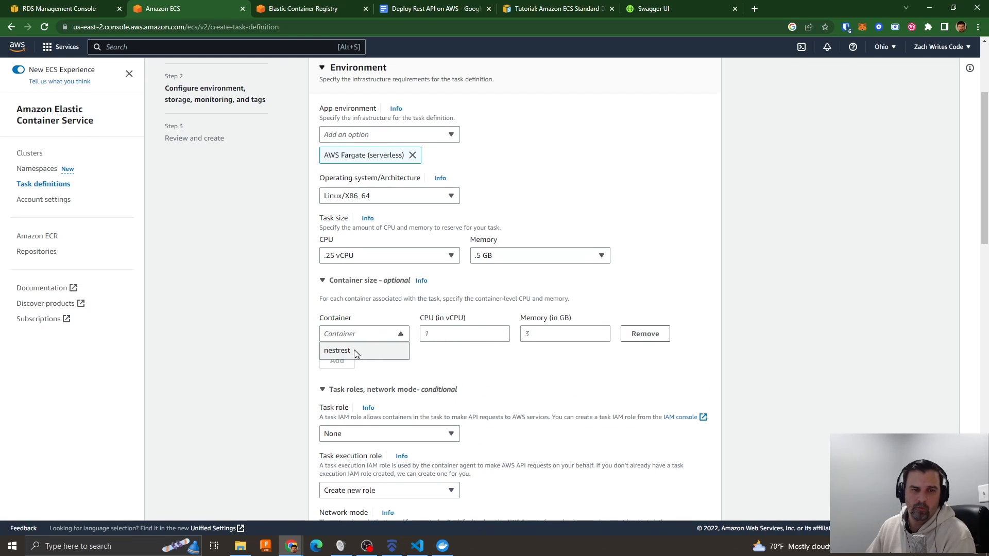
{"action": "left_click", "coordinate": [333, 351]}
{"action": "left_click", "coordinate": [527, 335]}
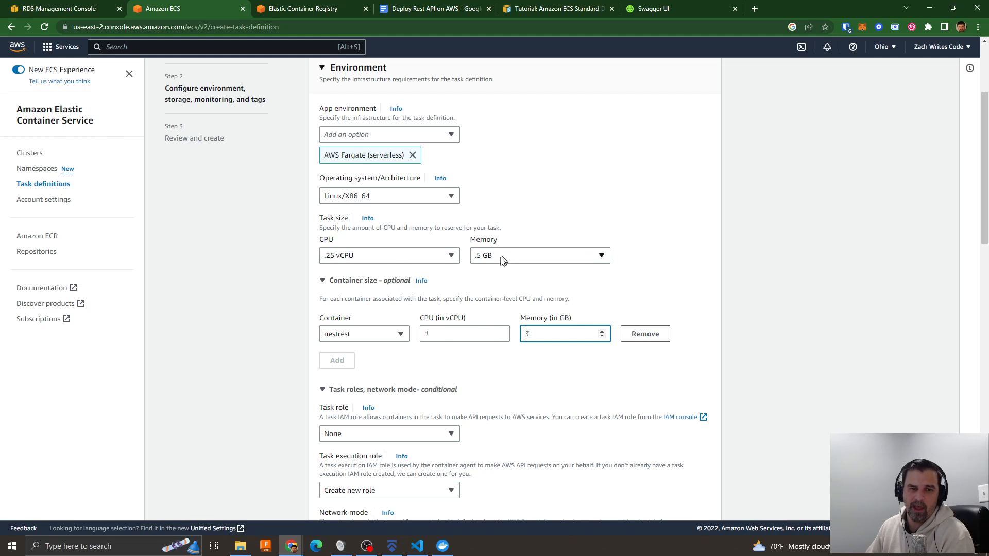
{"action": "left_click", "coordinate": [454, 332]}
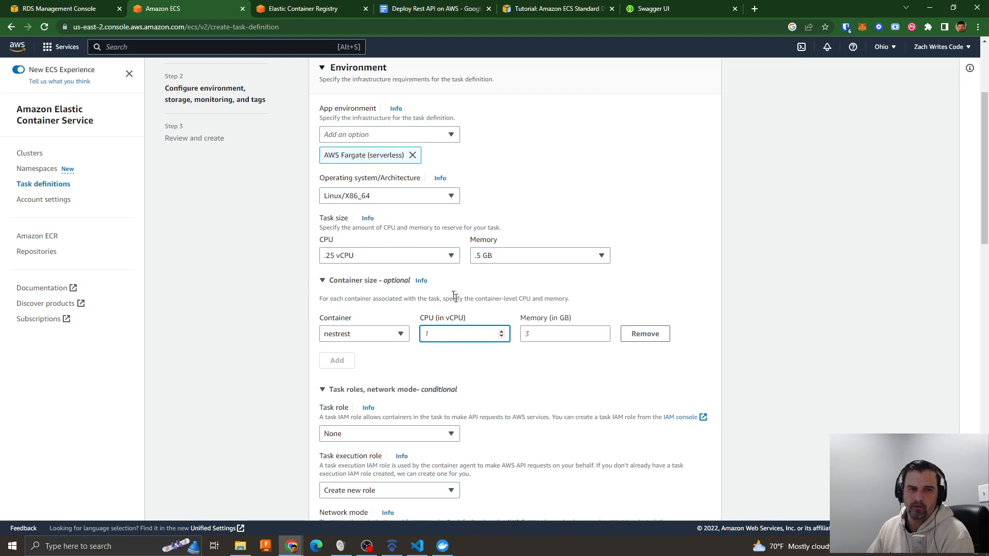
- Look through the remaining environment settings, then return to the task definition and containers page and review the nestrest container's configuration
{"action": "scroll", "coordinate": [446, 294], "scroll_direction": "up", "scroll_amount": 1}
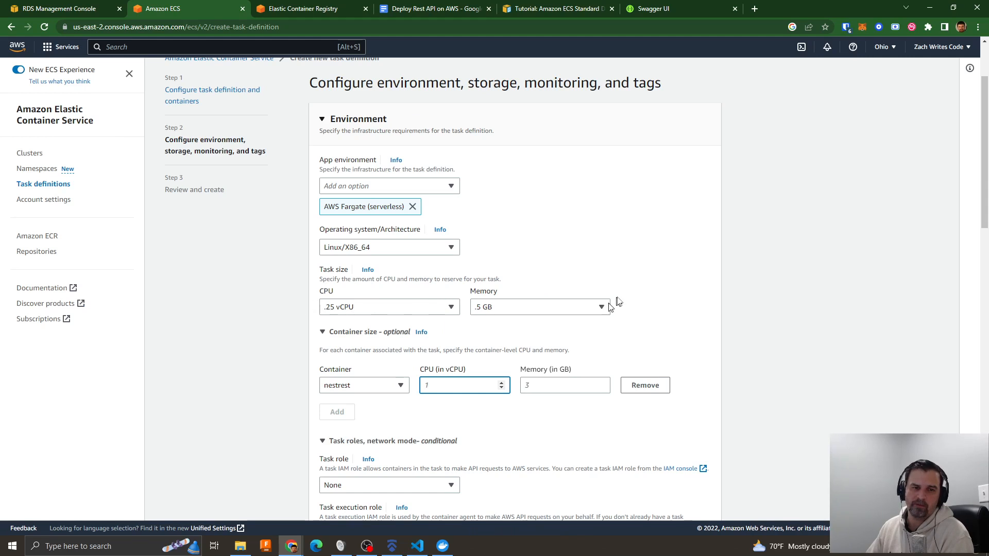
{"action": "scroll", "coordinate": [615, 305], "scroll_direction": "down", "scroll_amount": 20}
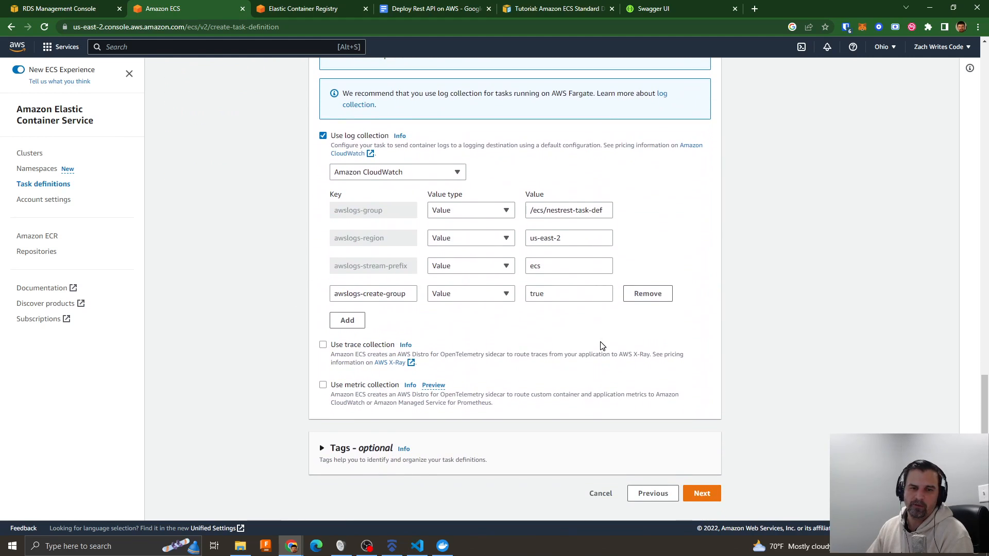
{"action": "left_click", "coordinate": [662, 495]}
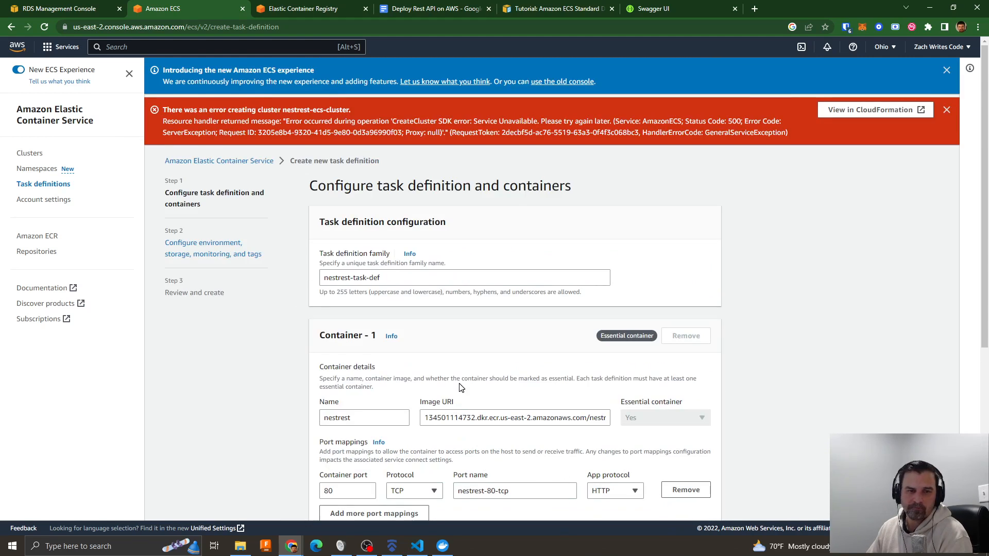
{"action": "scroll", "coordinate": [461, 387], "scroll_direction": "down", "scroll_amount": 6}
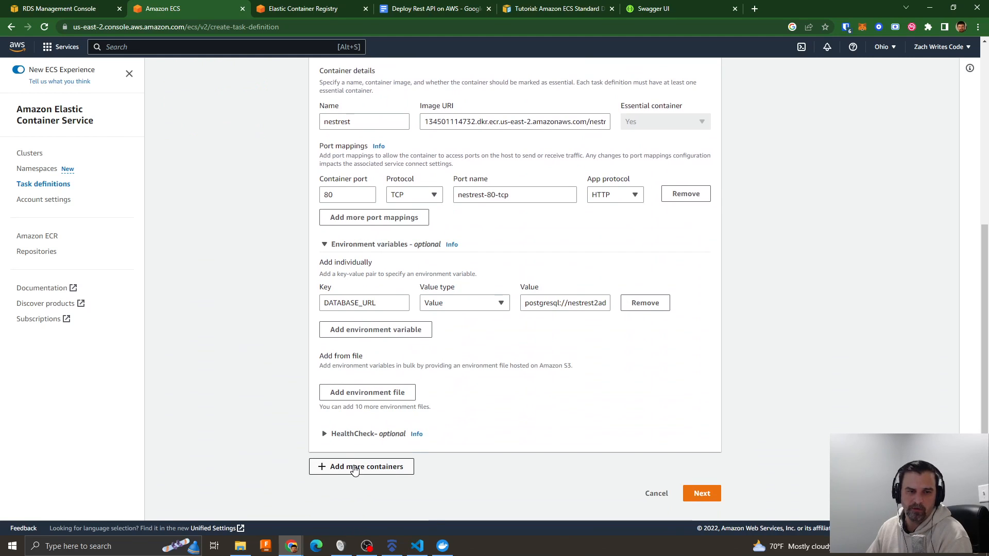
- Check the nestrest container's configuration, continue to the environment settings, and remove the nestrest entry from the optional container sizes
{"action": "scroll", "coordinate": [569, 401], "scroll_direction": "up", "scroll_amount": 4}
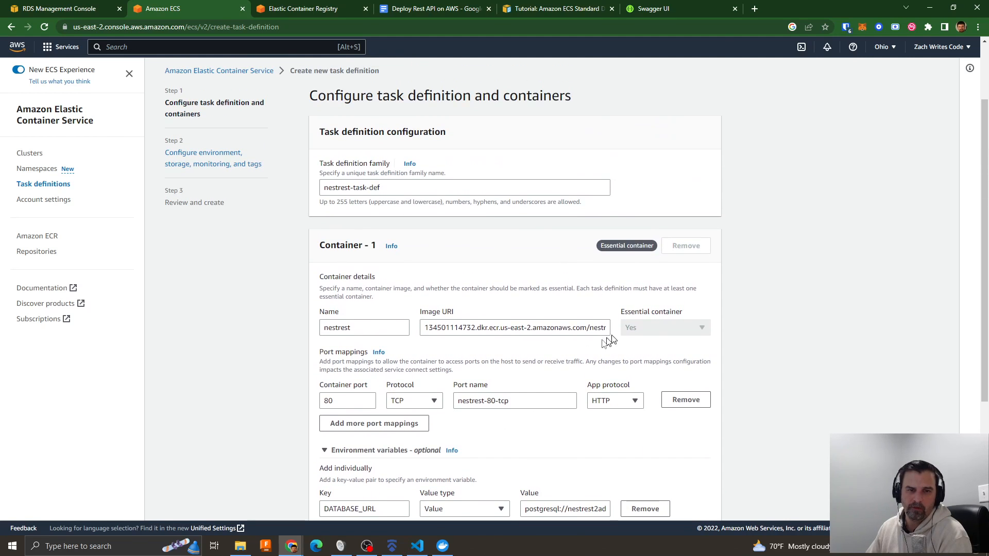
{"action": "scroll", "coordinate": [509, 380], "scroll_direction": "down", "scroll_amount": 4}
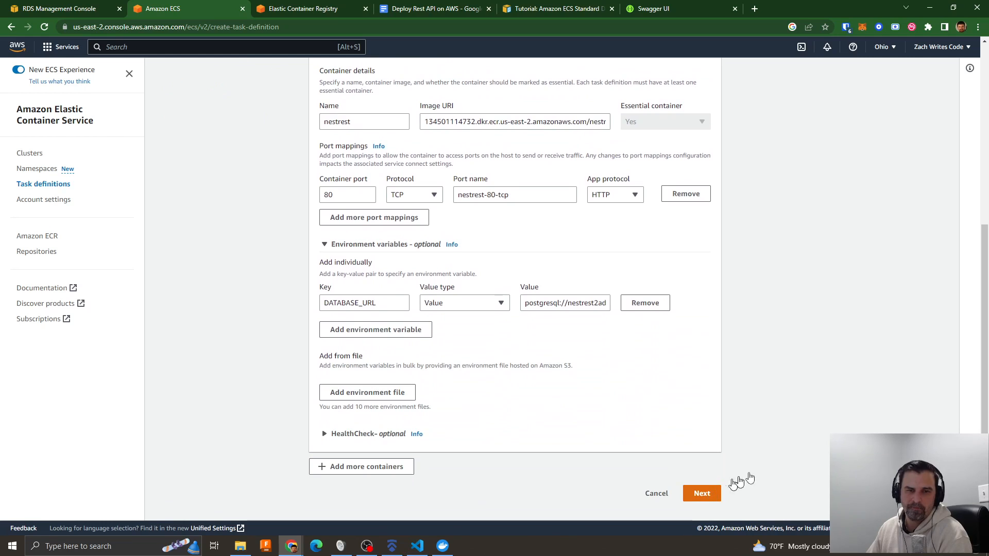
{"action": "left_click", "coordinate": [714, 492]}
{"action": "scroll", "coordinate": [738, 338], "scroll_direction": "down", "scroll_amount": 4}
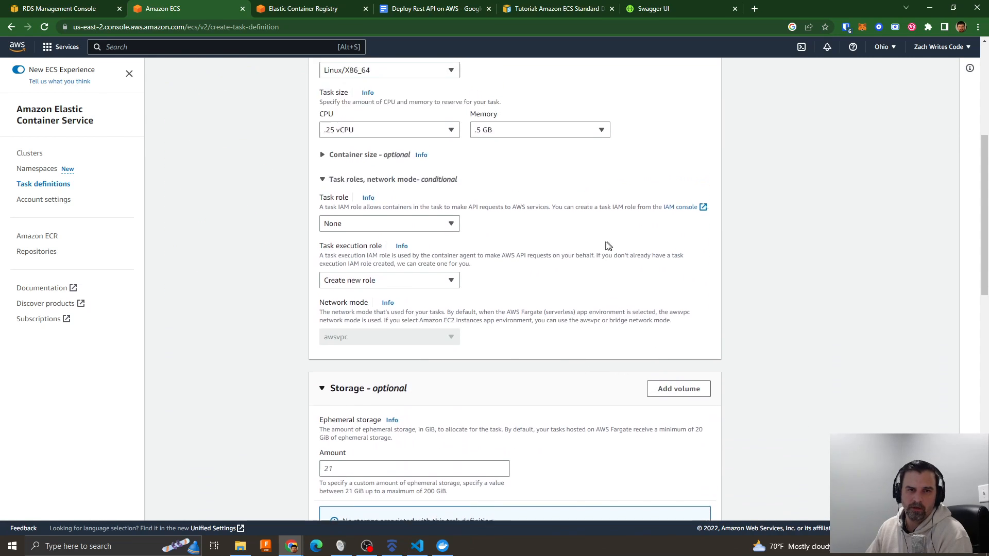
{"action": "left_click", "coordinate": [350, 229]}
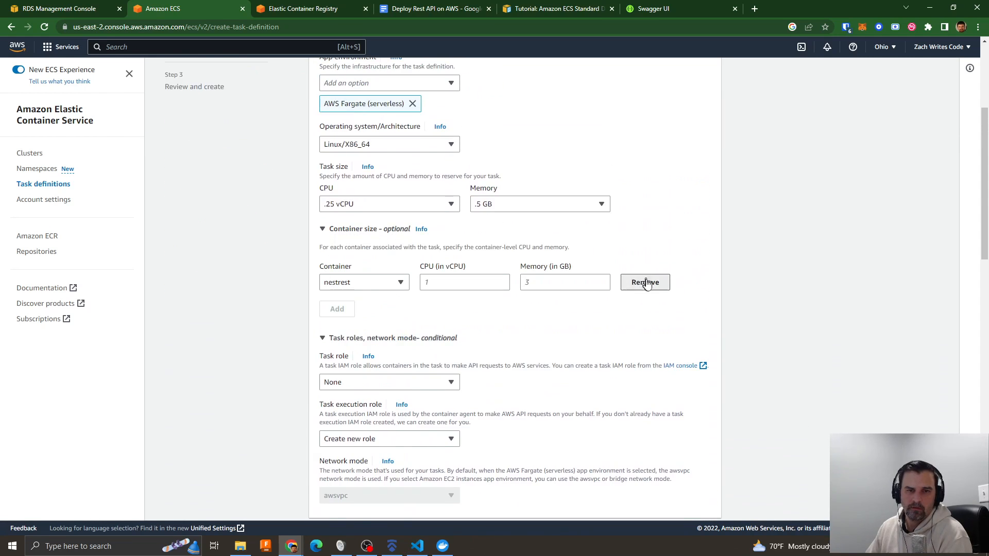
{"action": "left_click", "coordinate": [645, 280]}
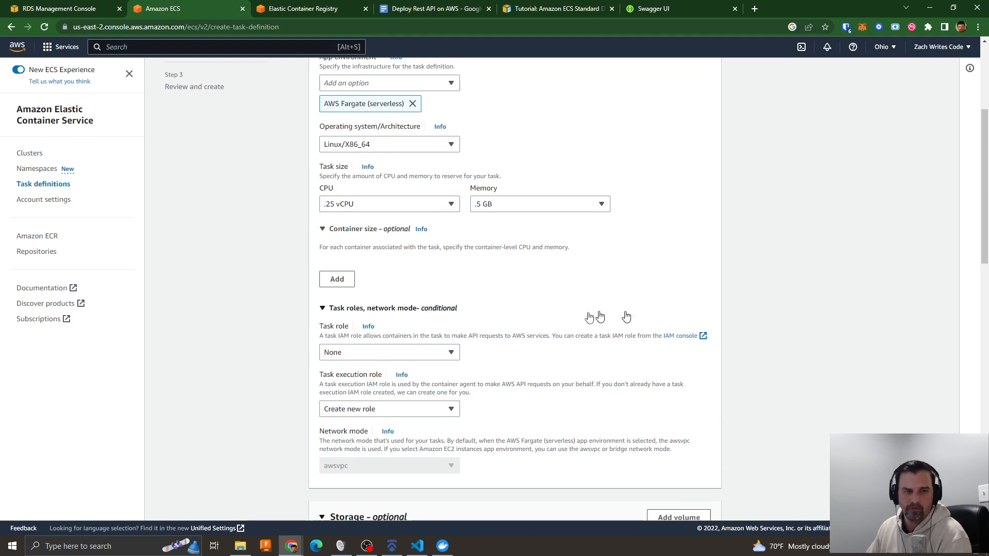
- Check the task role options, leaving the role as None, and keep Create new role for the task execution role
{"action": "left_click", "coordinate": [374, 352]}
{"action": "left_click", "coordinate": [484, 329]}
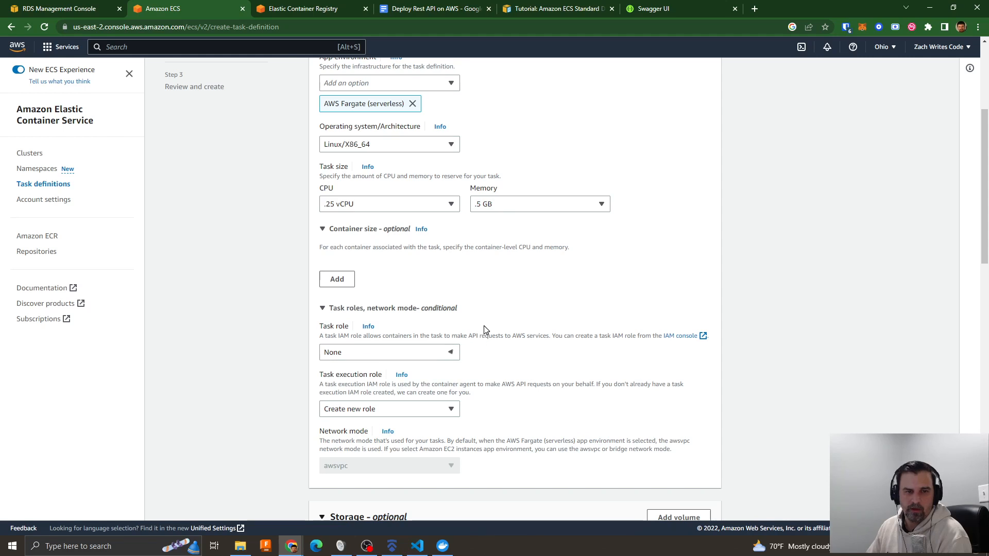
{"action": "left_click", "coordinate": [360, 413]}
{"action": "left_click", "coordinate": [360, 440]}
{"action": "scroll", "coordinate": [541, 402], "scroll_direction": "down", "scroll_amount": 3}
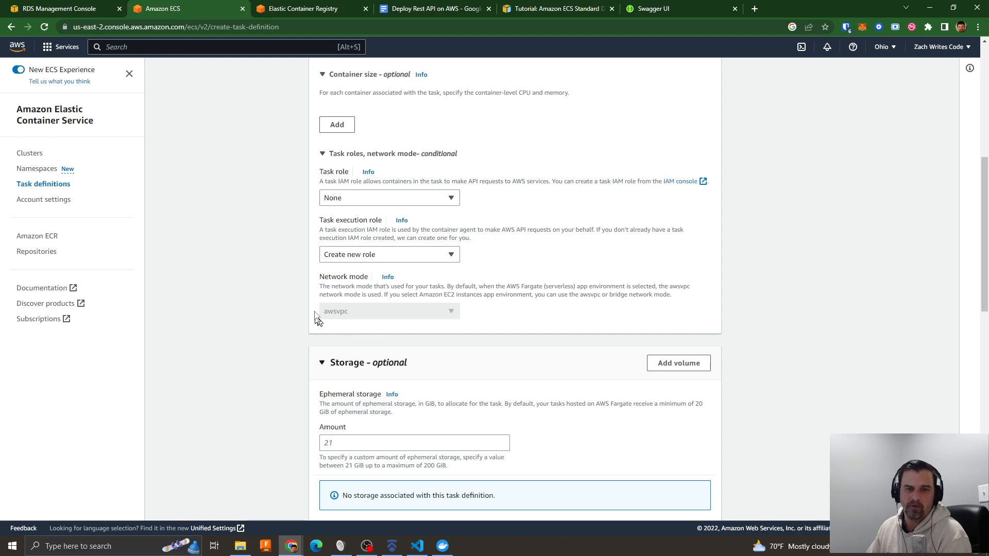
- Review the storage and logging settings, keep Amazon CloudWatch log collection with its default values, and continue to the review page
{"action": "scroll", "coordinate": [576, 327], "scroll_direction": "down", "scroll_amount": 3}
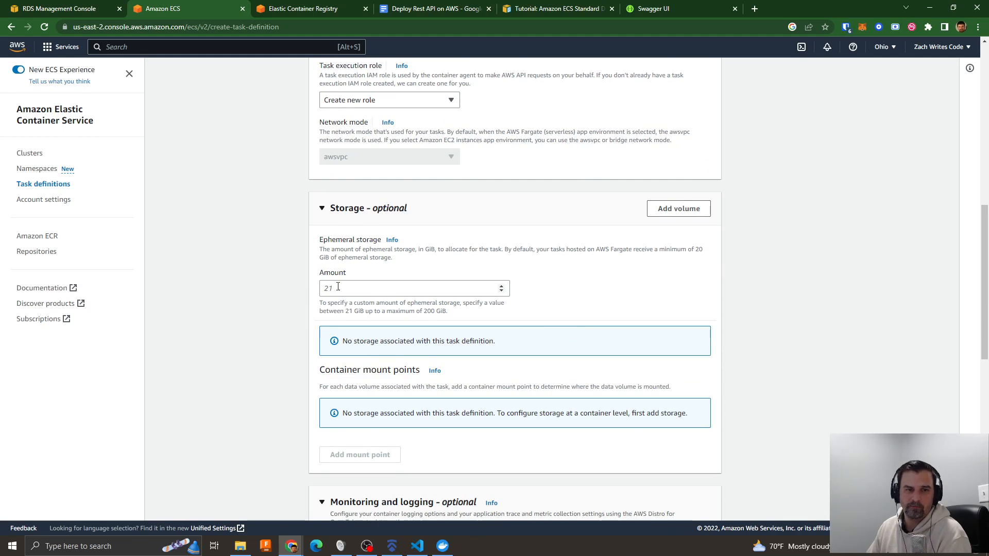
{"action": "scroll", "coordinate": [578, 286], "scroll_direction": "down", "scroll_amount": 4}
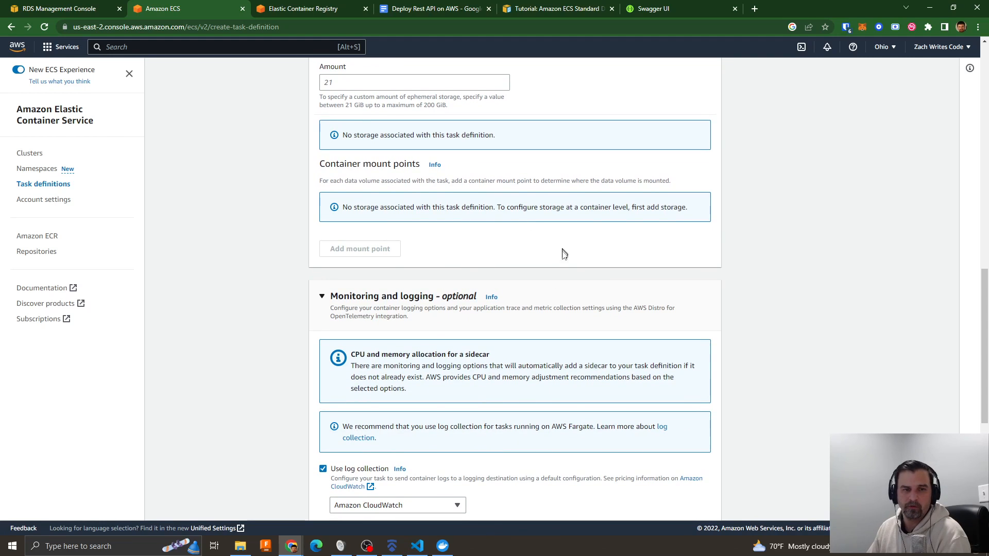
{"action": "scroll", "coordinate": [562, 266], "scroll_direction": "up", "scroll_amount": 3}
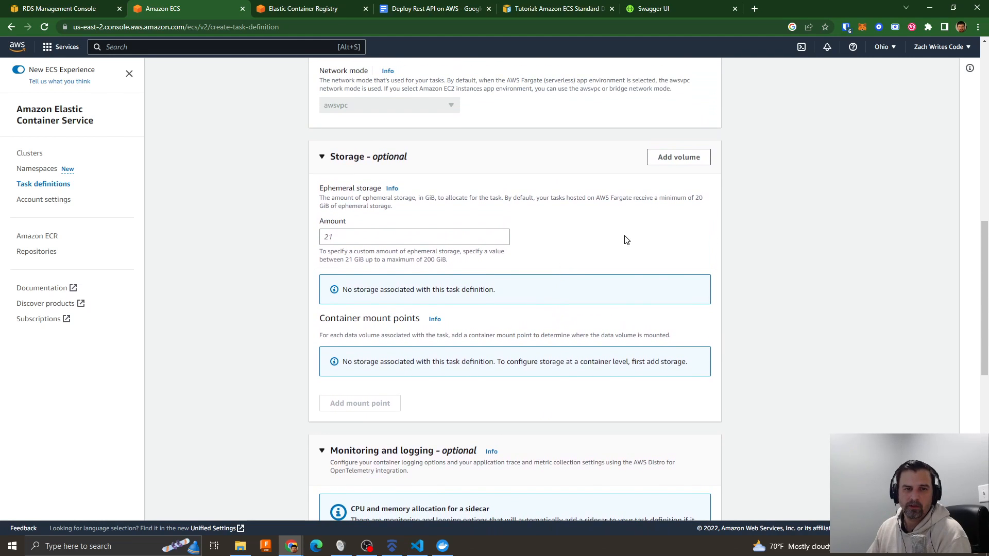
{"action": "scroll", "coordinate": [623, 311], "scroll_direction": "down", "scroll_amount": 2}
{"action": "scroll", "coordinate": [623, 311], "scroll_direction": "down", "scroll_amount": 2}
{"action": "scroll", "coordinate": [607, 256], "scroll_direction": "down", "scroll_amount": 3}
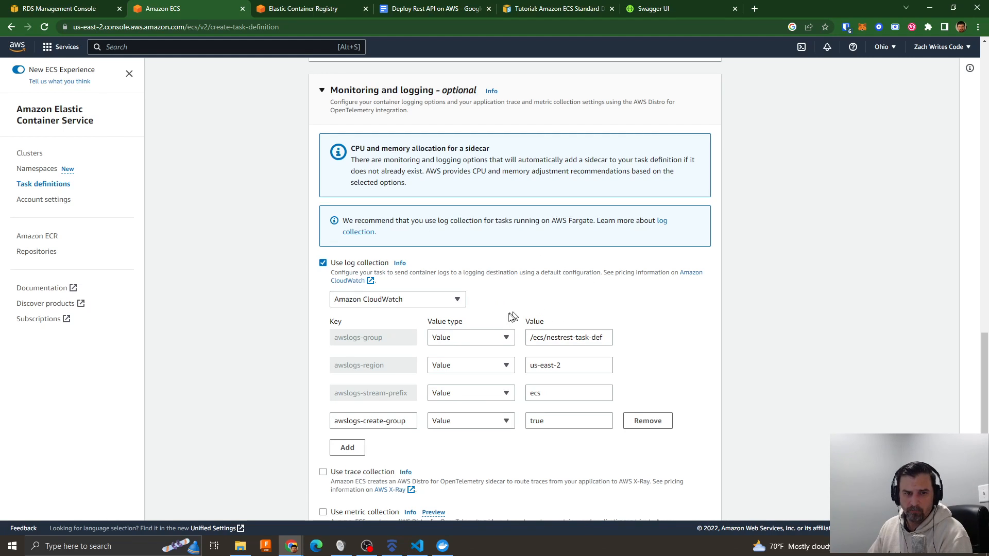
{"action": "scroll", "coordinate": [582, 293], "scroll_direction": "down", "scroll_amount": 3}
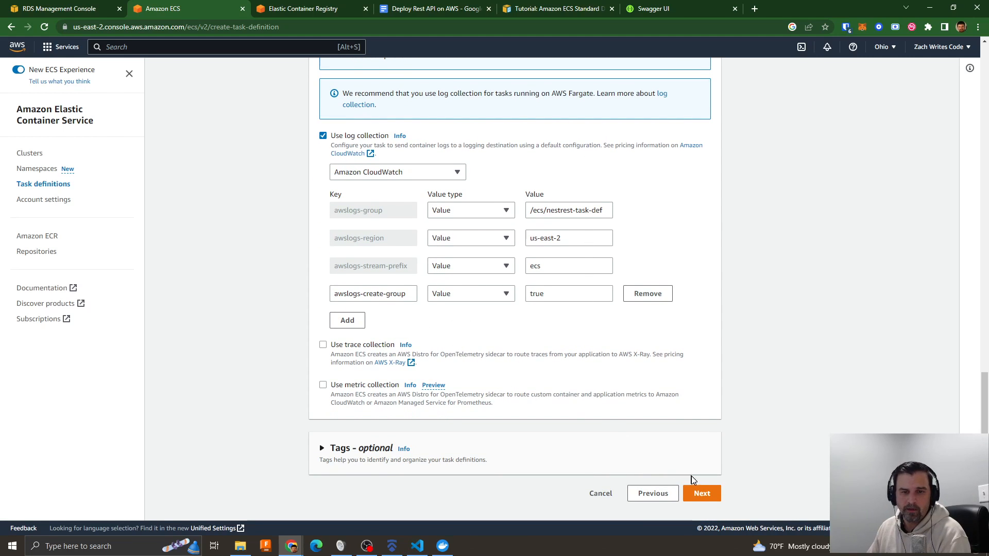
{"action": "left_click", "coordinate": [702, 493]}
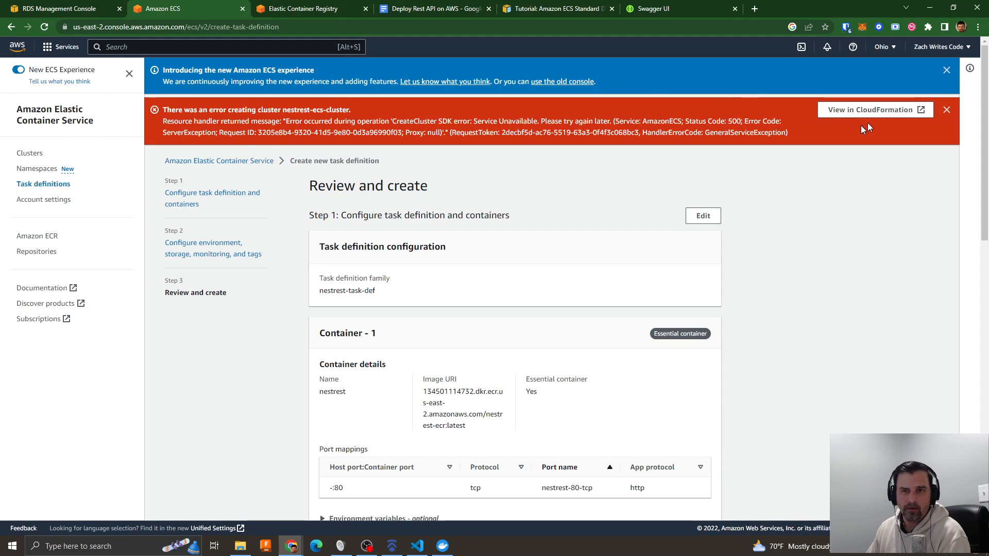
- Dismiss the notification banners, review the task definition summary, and create the nestrest-task-def task definition
{"action": "left_click", "coordinate": [947, 110]}
{"action": "left_click", "coordinate": [946, 70]}
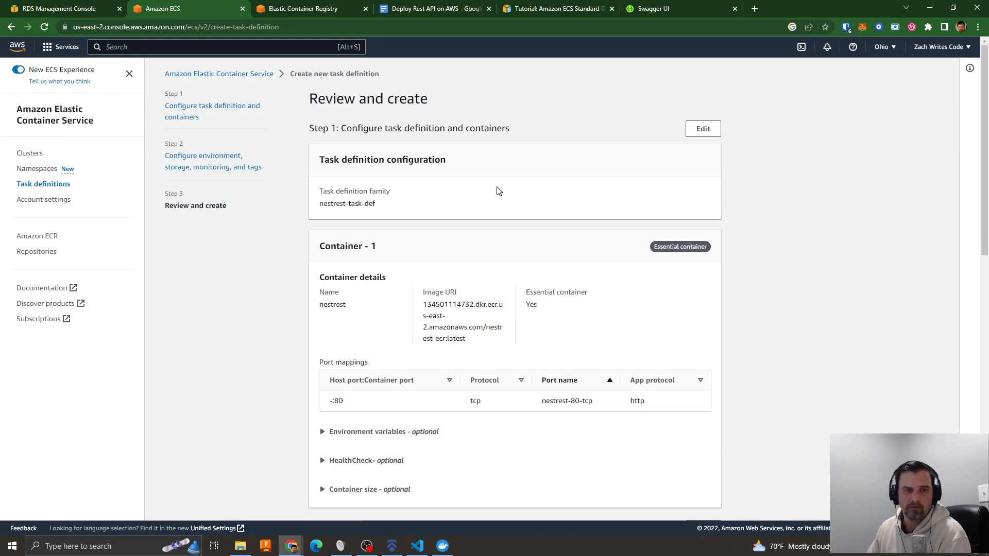
{"action": "scroll", "coordinate": [542, 234], "scroll_direction": "down", "scroll_amount": 15}
{"action": "scroll", "coordinate": [530, 282], "scroll_direction": "up", "scroll_amount": 13}
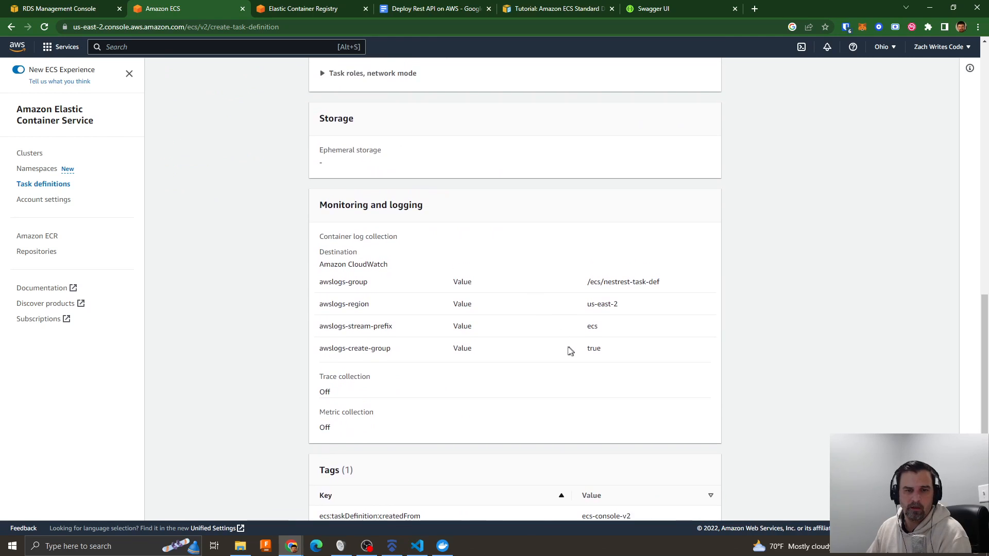
{"action": "scroll", "coordinate": [566, 349], "scroll_direction": "up", "scroll_amount": 1}
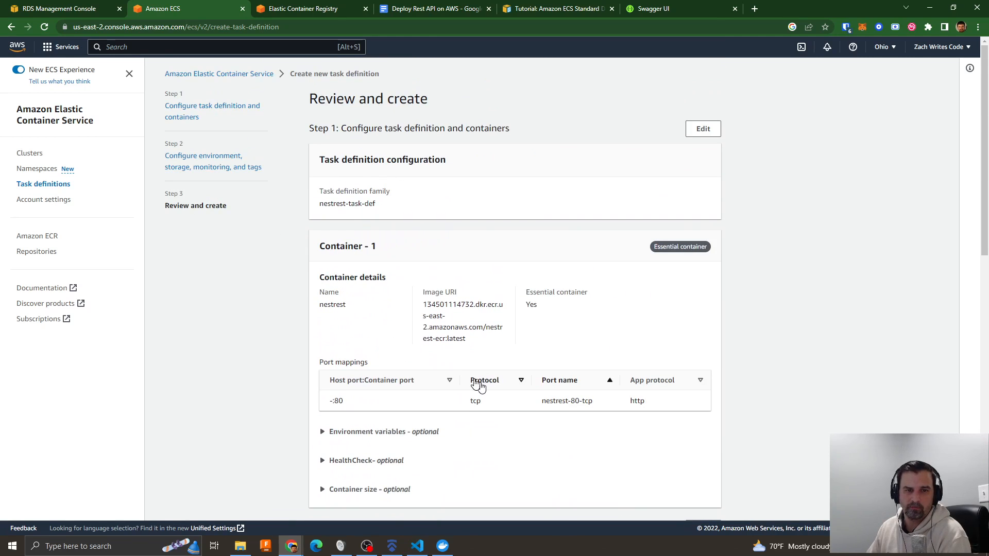
{"action": "scroll", "coordinate": [553, 377], "scroll_direction": "down", "scroll_amount": 14}
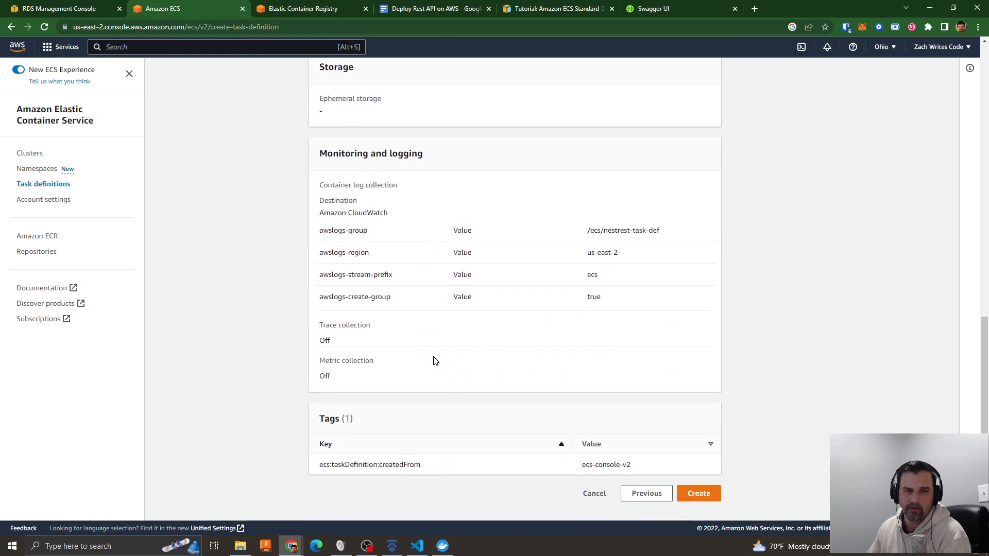
{"action": "left_click", "coordinate": [697, 494]}
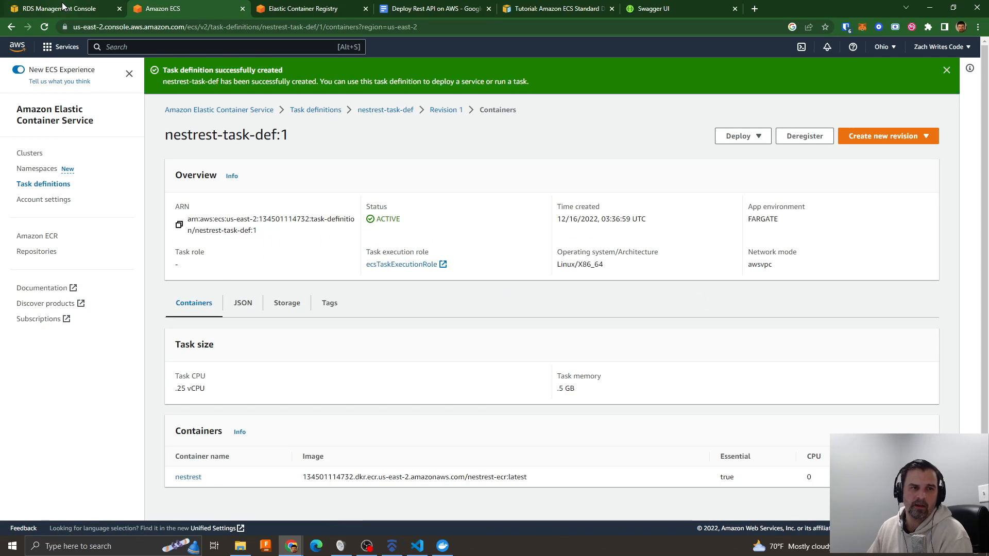
- Check the creation status of the nestrest-postgres database in RDS, and return to the ECS console
{"action": "left_click", "coordinate": [62, 10]}
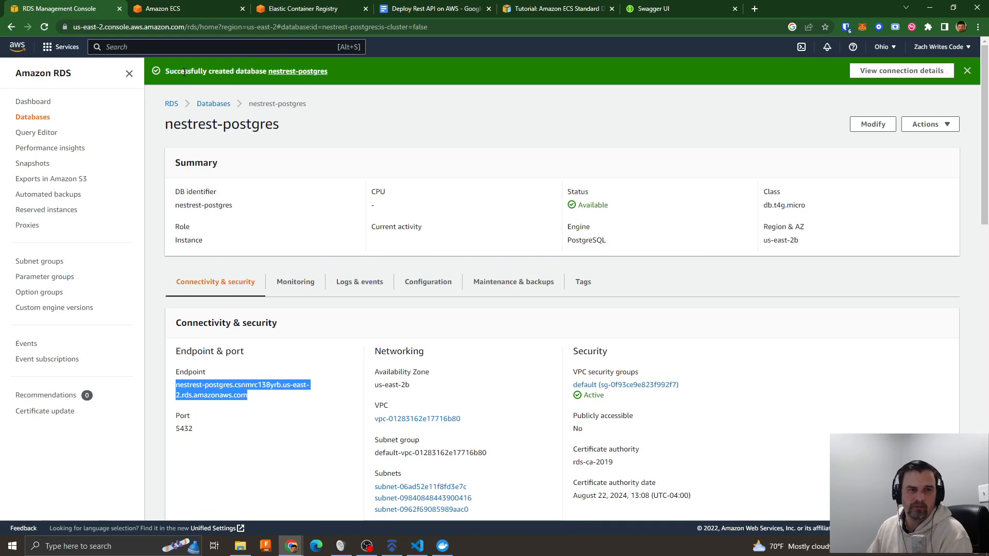
{"action": "left_click_drag", "start_coordinate": [167, 68], "coordinate": [234, 72]}
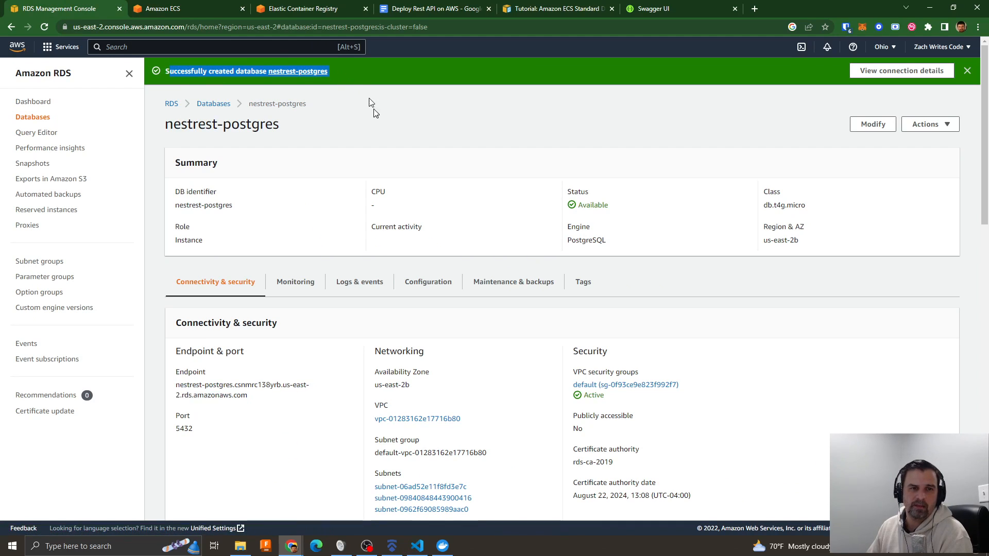
{"action": "left_click", "coordinate": [158, 9]}
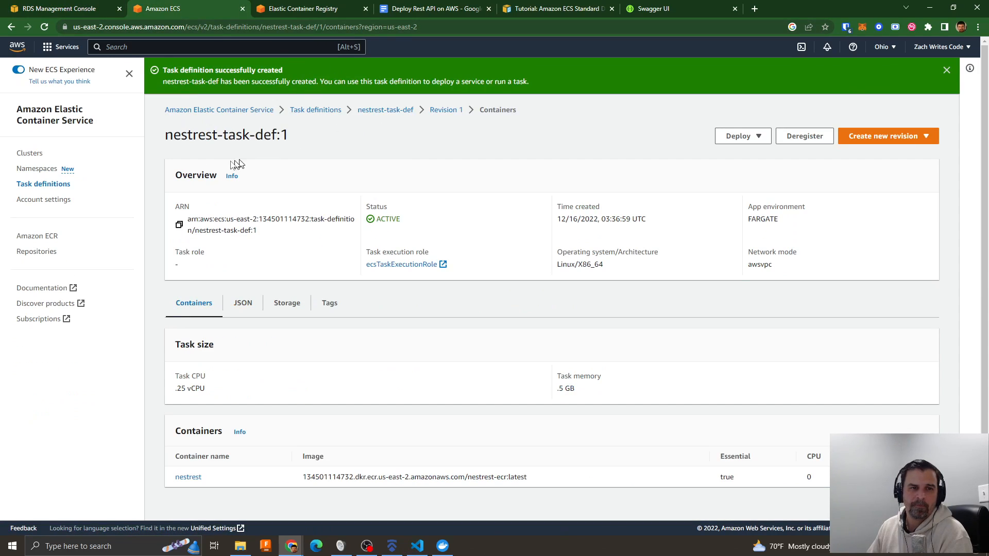
- Start a new ECS cluster and name it nestrest-ecs-cluster
{"action": "left_click", "coordinate": [32, 157]}
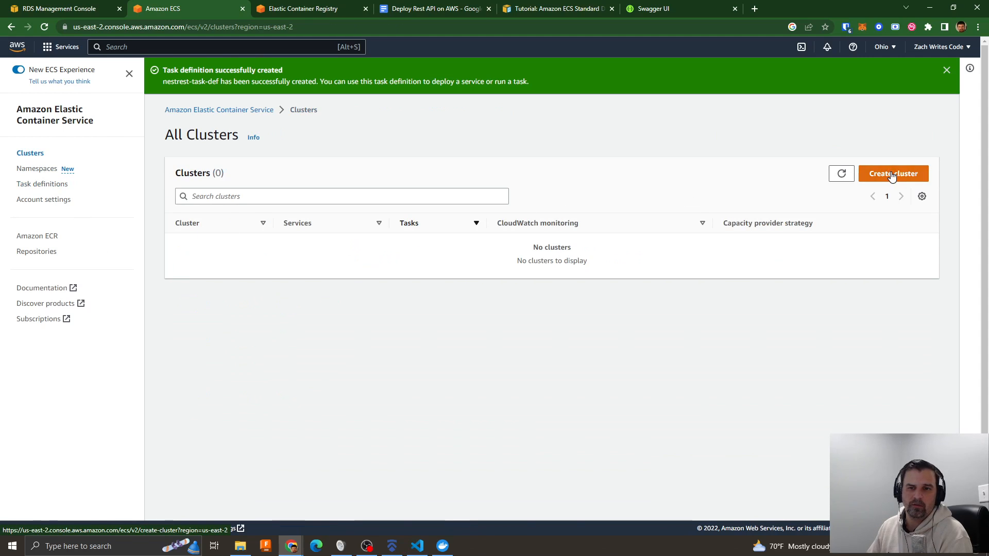
{"action": "left_click", "coordinate": [892, 175]}
{"action": "left_click", "coordinate": [243, 245]}
{"action": "type", "text": "nestrest-ecs-cluster"}
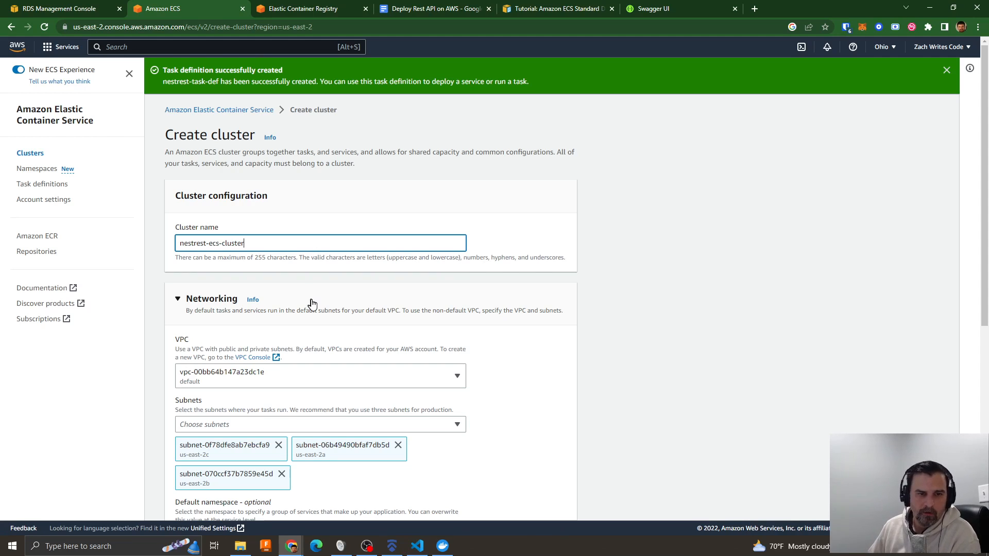
- Set the cluster's networking VPC to vpc-01283162e17716b80
{"action": "left_click", "coordinate": [309, 303]}
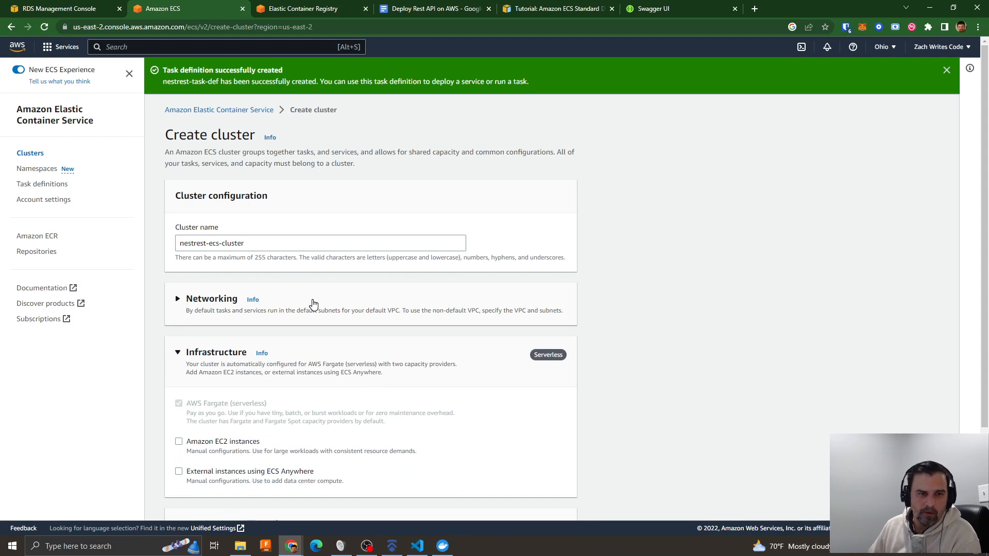
{"action": "left_click", "coordinate": [294, 308]}
{"action": "scroll", "coordinate": [304, 309], "scroll_direction": "down", "scroll_amount": 3}
{"action": "left_click", "coordinate": [273, 222]}
{"action": "left_click", "coordinate": [212, 242]}
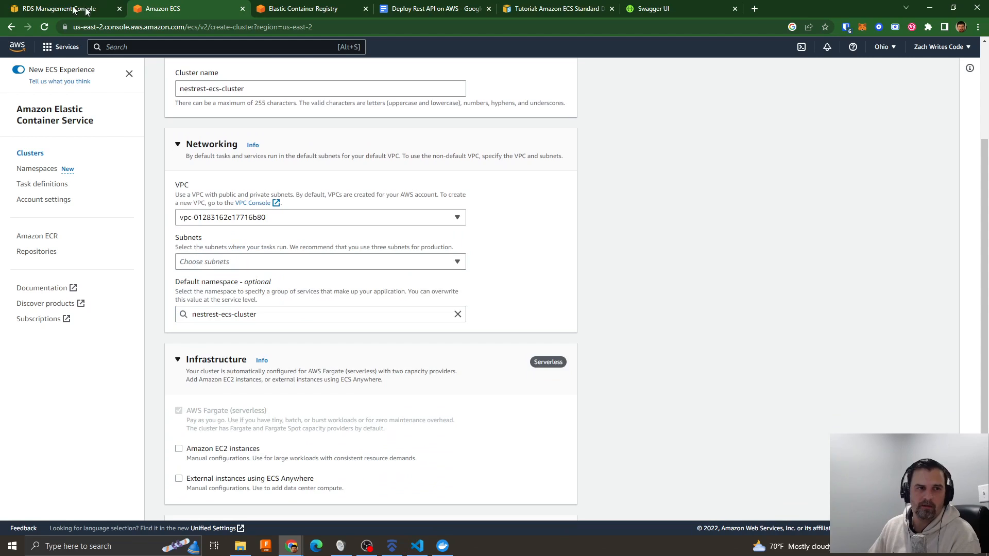
- Check the VPC and subnets of the nestrest-postgres database in RDS, and return to the cluster form
{"action": "left_click", "coordinate": [103, 10]}
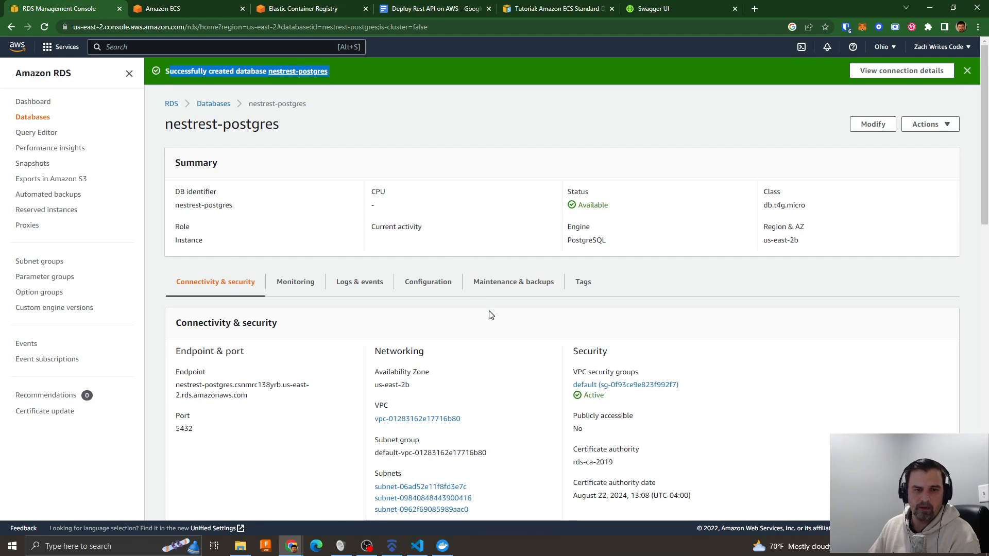
{"action": "scroll", "coordinate": [454, 351], "scroll_direction": "down", "scroll_amount": 1}
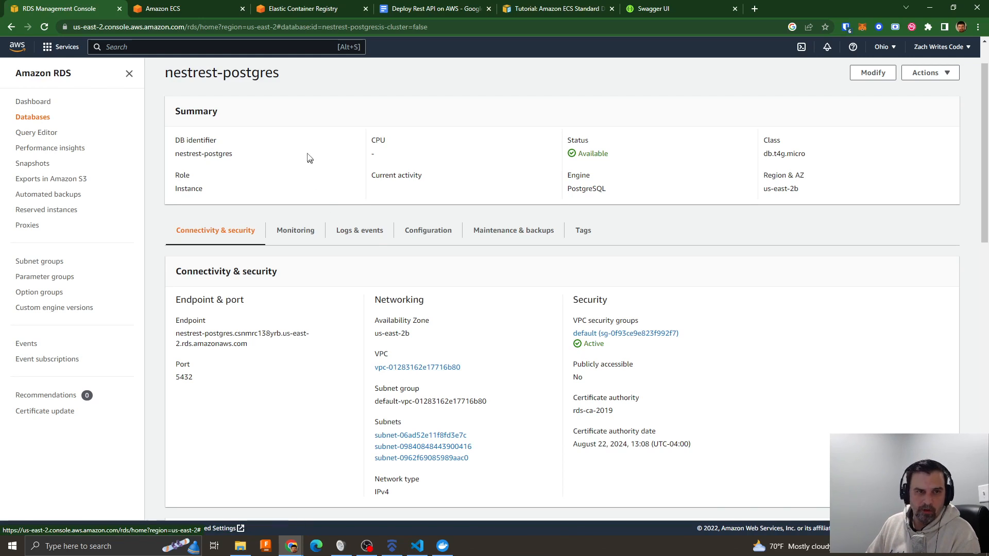
{"action": "left_click", "coordinate": [172, 10]}
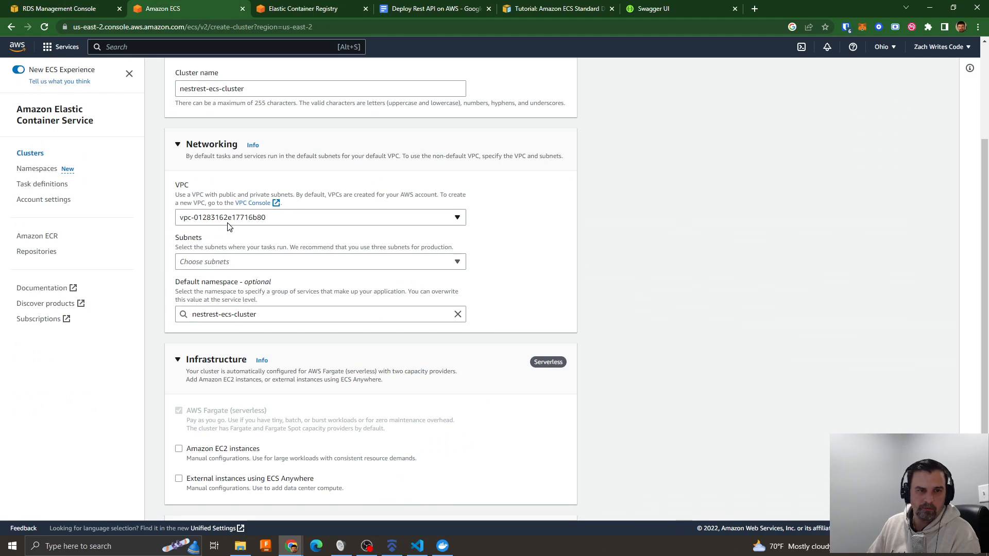
- Add all three subnets of the VPC, in us-east-2a, us-east-2b and us-east-2c, to the cluster
{"action": "left_click", "coordinate": [205, 267]}
{"action": "left_click", "coordinate": [214, 286]}
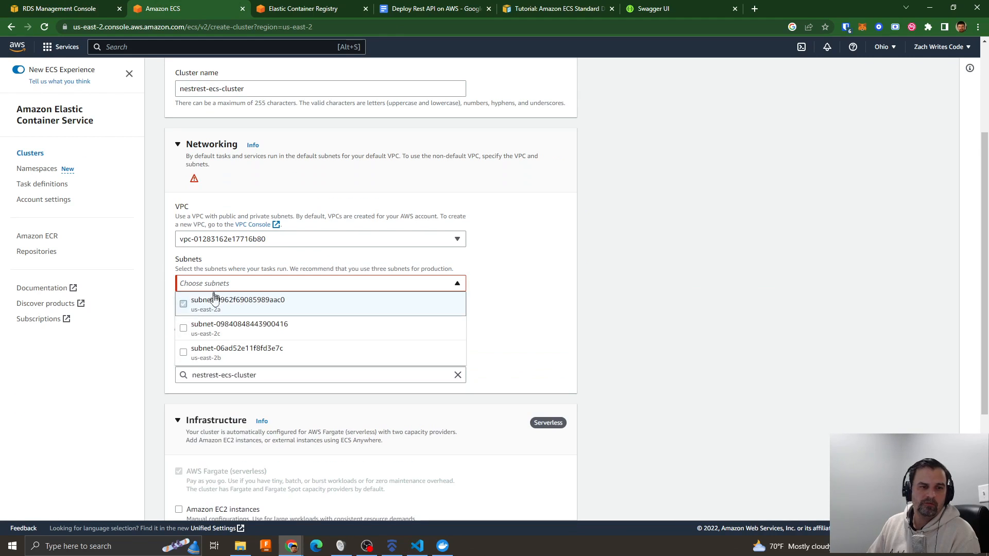
{"action": "left_click", "coordinate": [209, 341]}
{"action": "left_click", "coordinate": [193, 331]}
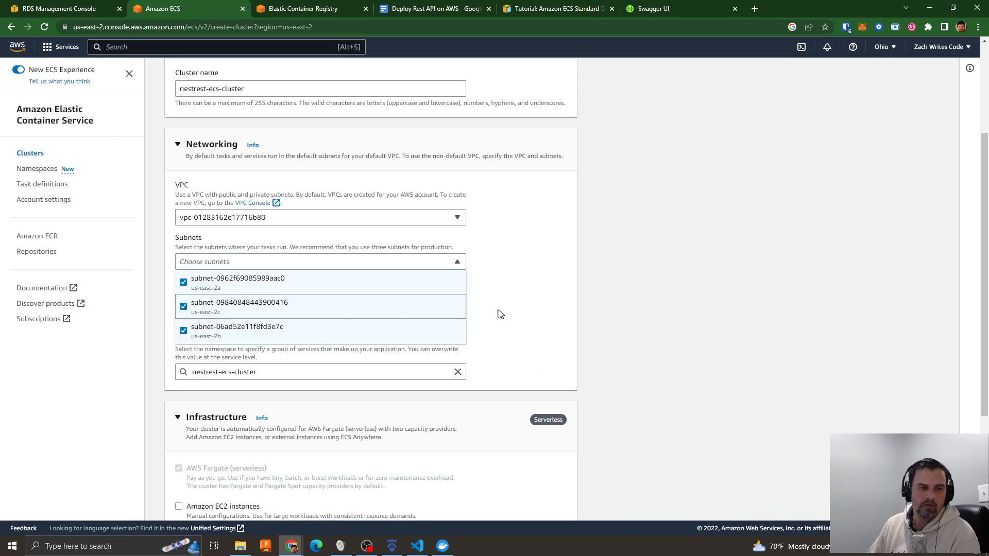
{"action": "left_click", "coordinate": [503, 319]}
- Review the cluster's infrastructure, monitoring and tags, keep AWS Fargate with Container Insights off, and create the cluster
{"action": "scroll", "coordinate": [442, 348], "scroll_direction": "down", "scroll_amount": 2}
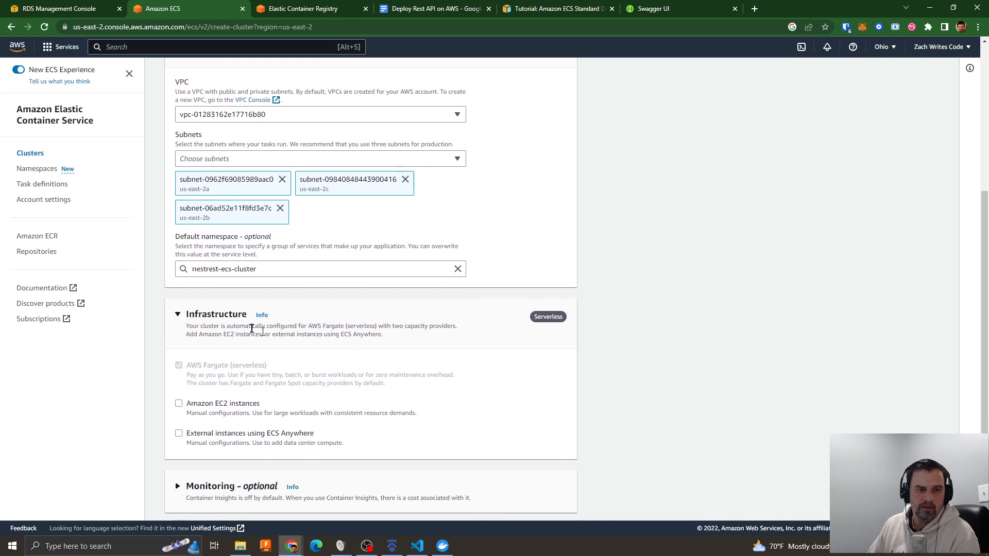
{"action": "scroll", "coordinate": [305, 304], "scroll_direction": "down", "scroll_amount": 2}
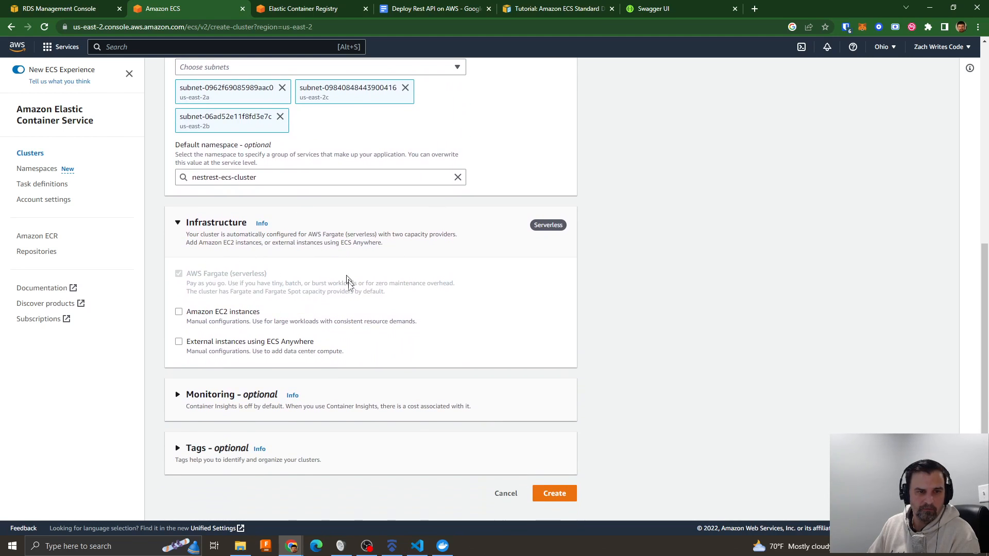
{"action": "left_click", "coordinate": [202, 400]}
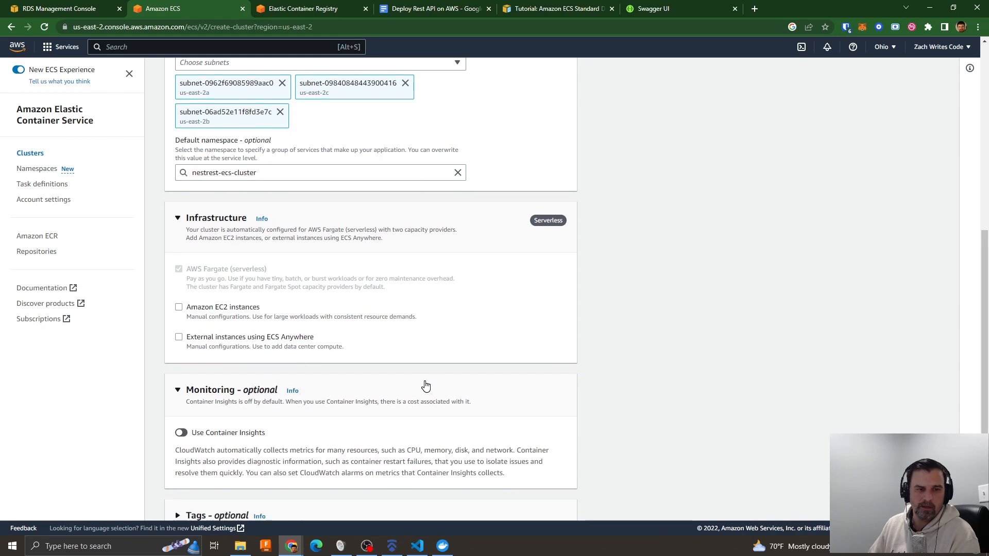
{"action": "scroll", "coordinate": [325, 422], "scroll_direction": "down", "scroll_amount": 2}
{"action": "left_click", "coordinate": [225, 457]}
{"action": "scroll", "coordinate": [499, 415], "scroll_direction": "down", "scroll_amount": 2}
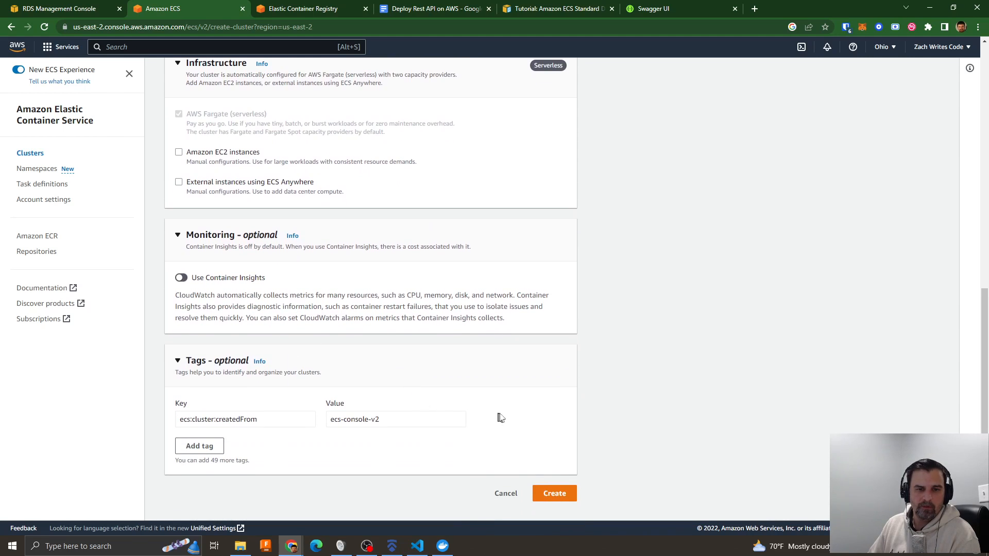
{"action": "left_click", "coordinate": [558, 496]}
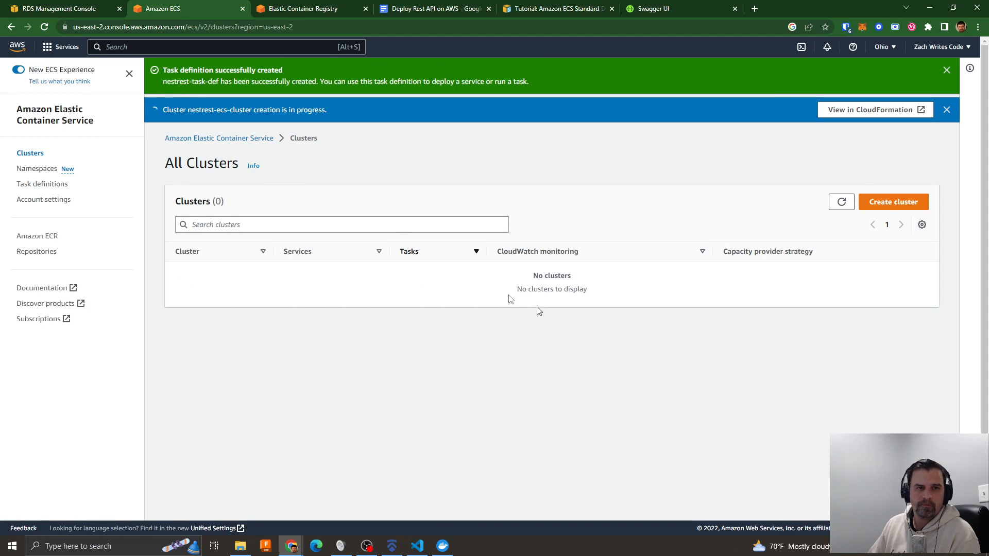
- Switch to the local Swagger UI page, bring up Docker Desktop, and go back from the container logs to the container list
{"action": "left_click", "coordinate": [678, 9]}
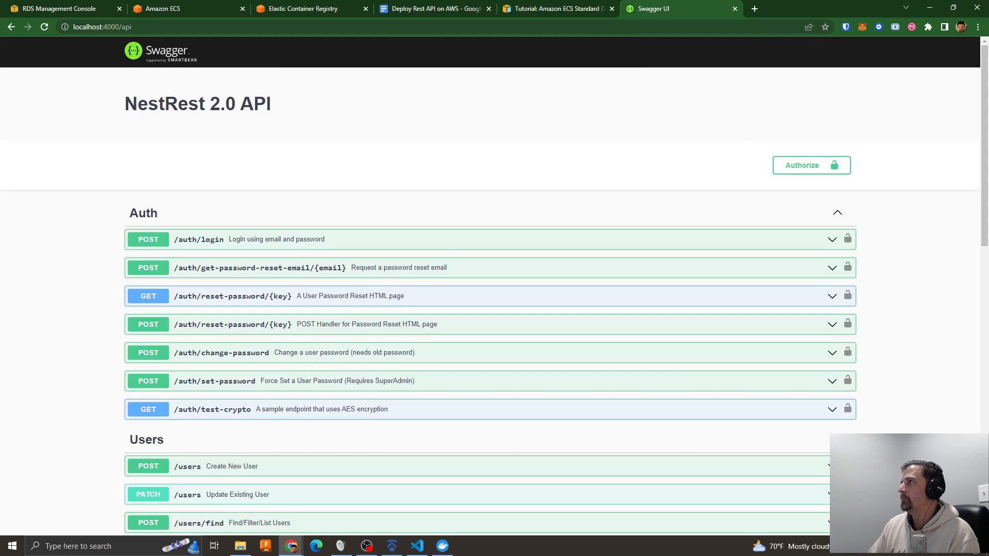
{"action": "left_click_drag", "start_coordinate": [988, 111], "coordinate": [471, 125]}
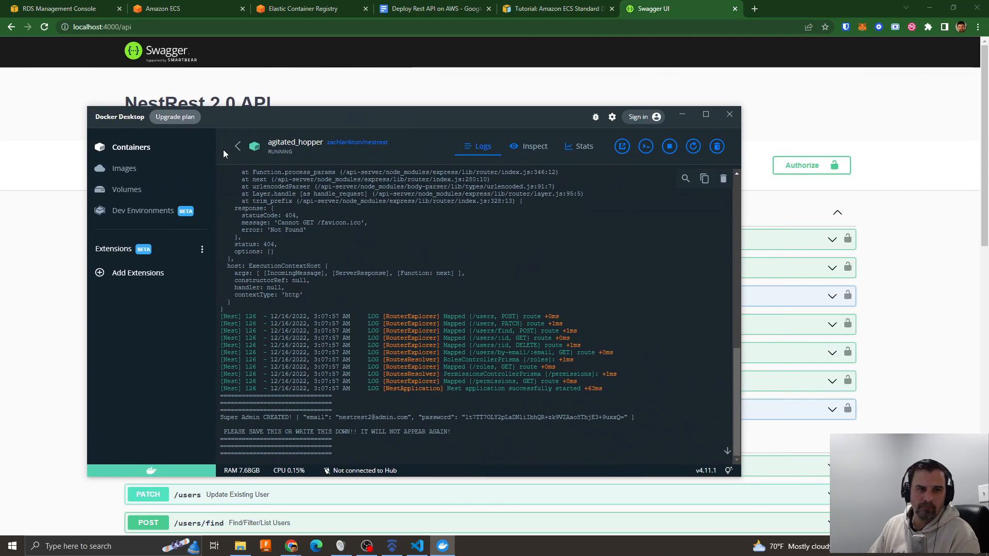
{"action": "left_click", "coordinate": [237, 146]}
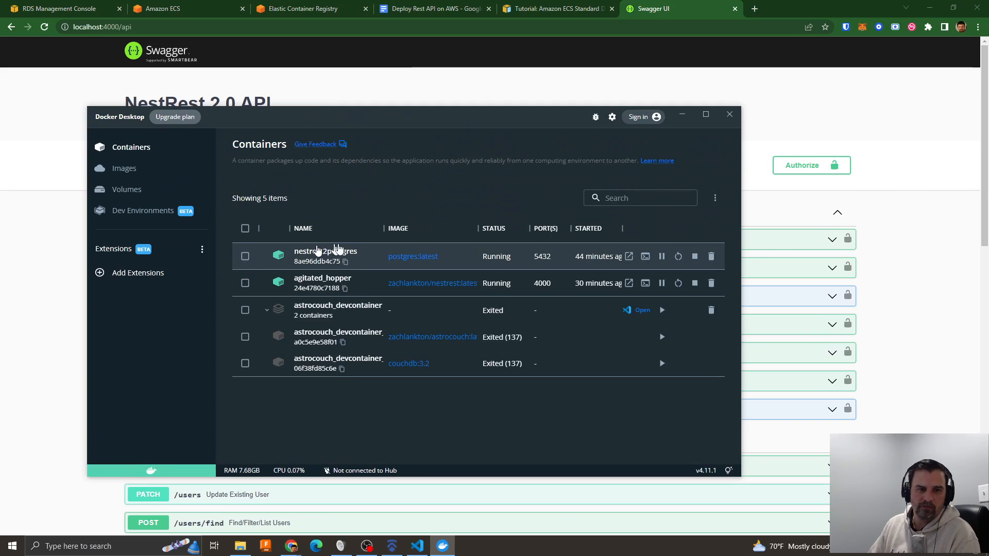
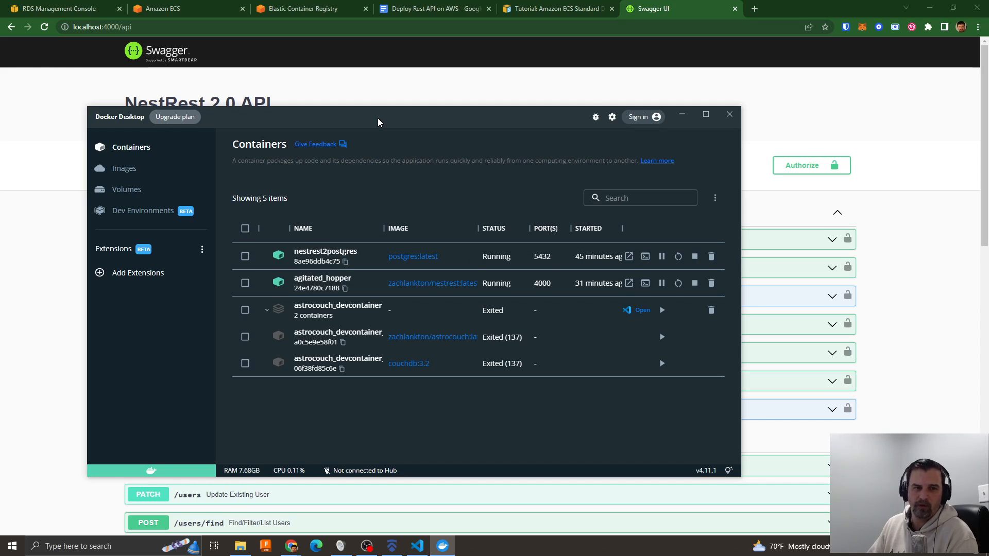
- Move the Docker Desktop window out of the way and look through the Auth, Users, and Roles and Permissions endpoints in Swagger UI
{"action": "left_click_drag", "start_coordinate": [379, 119], "coordinate": [501, 121]}
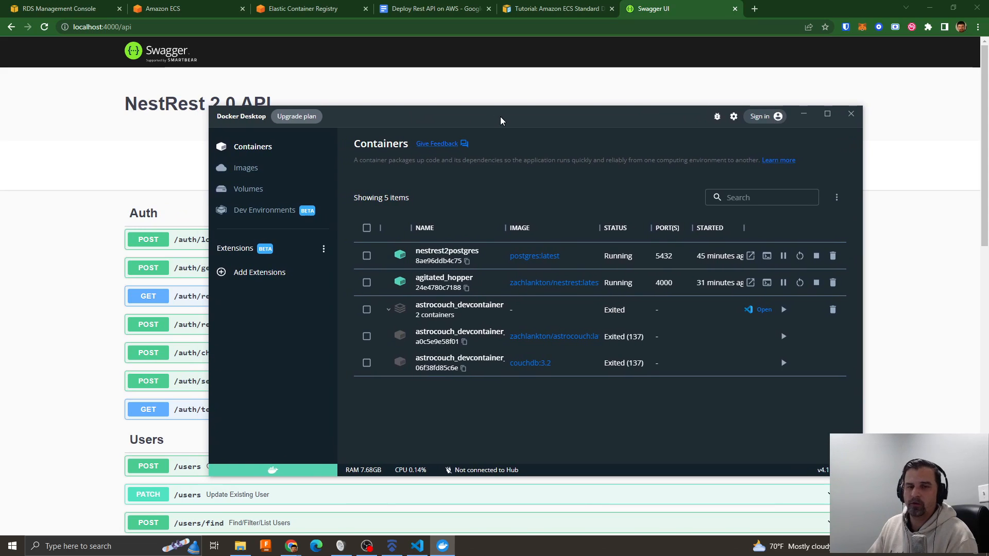
{"action": "left_click_drag", "start_coordinate": [500, 118], "coordinate": [507, 121]}
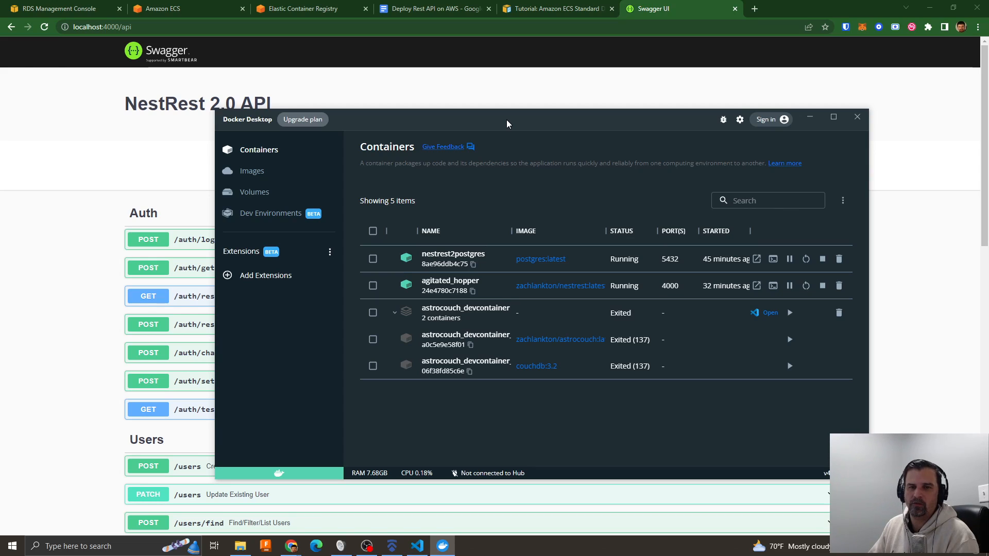
{"action": "left_click_drag", "start_coordinate": [506, 124], "coordinate": [988, 120]}
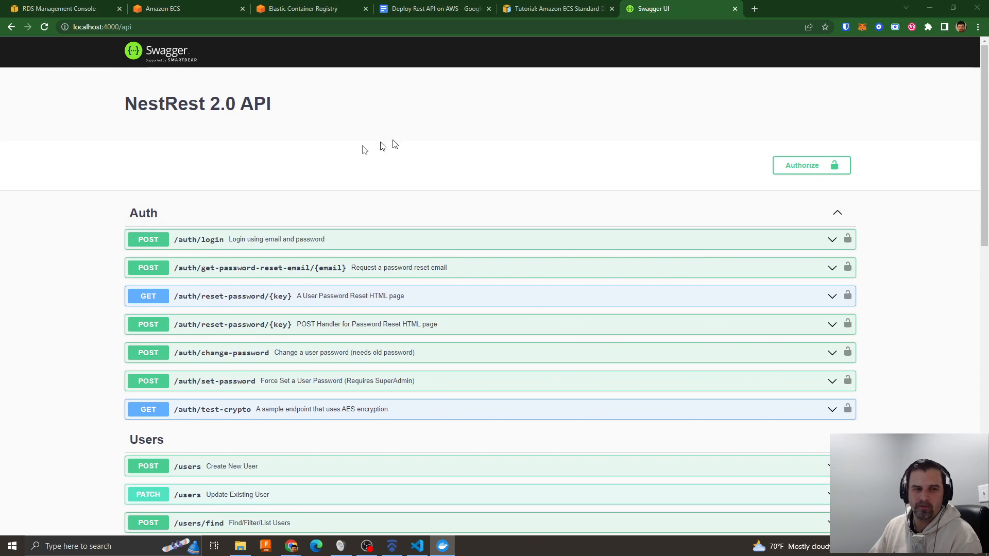
{"action": "scroll", "coordinate": [382, 158], "scroll_direction": "down", "scroll_amount": 10}
{"action": "scroll", "coordinate": [395, 244], "scroll_direction": "up", "scroll_amount": 9}
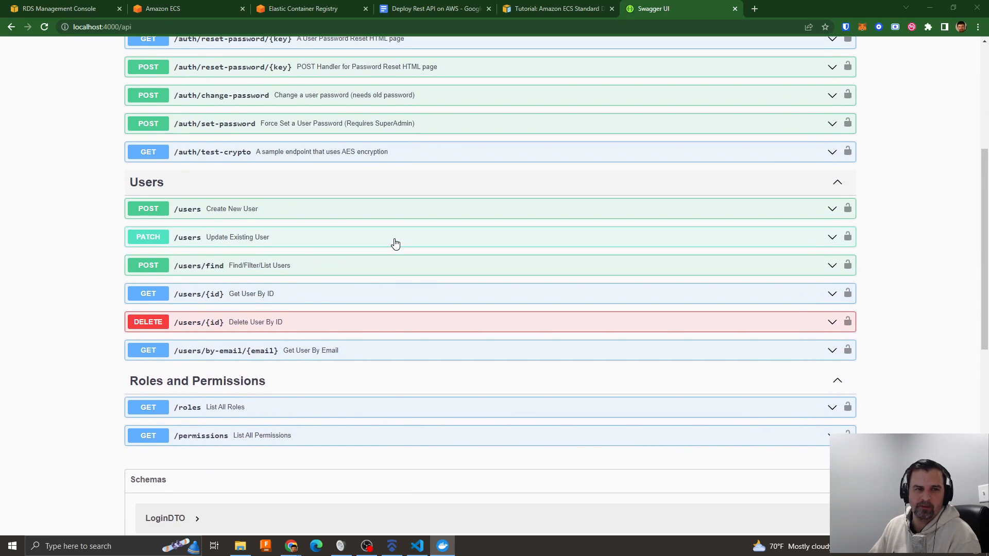
{"action": "scroll", "coordinate": [452, 338], "scroll_direction": "down", "scroll_amount": 4}
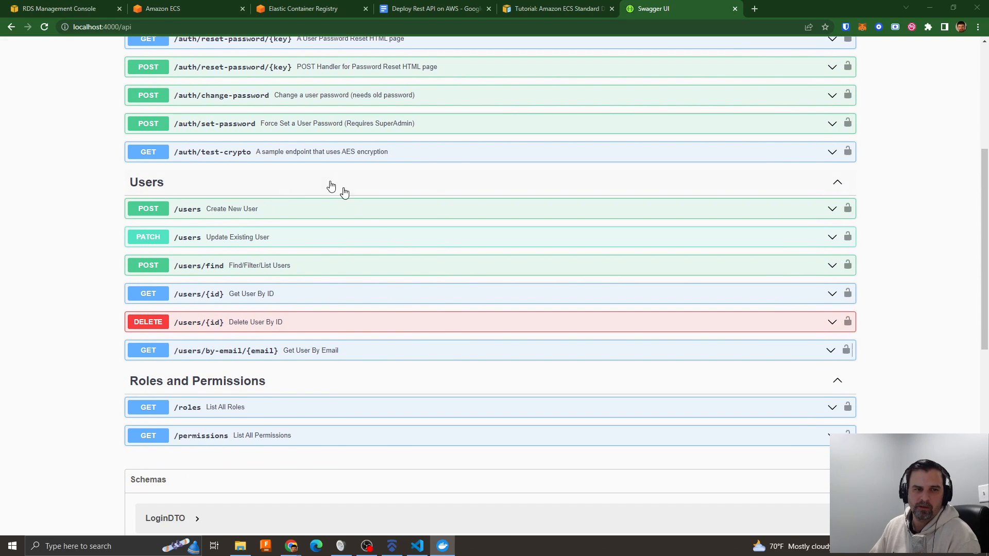
{"action": "scroll", "coordinate": [449, 292], "scroll_direction": "down", "scroll_amount": 3}
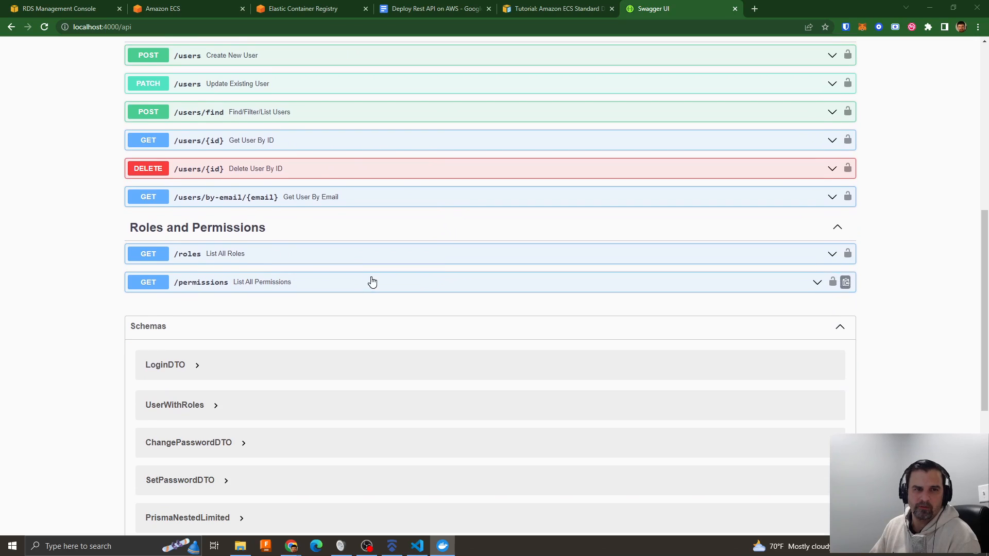
{"action": "scroll", "coordinate": [371, 279], "scroll_direction": "up", "scroll_amount": 7}
- Check nestrest-ecs-cluster in Amazon ECS, and review the VPC, RDS, Fargate, ECS and ECR items in the Google Docs deployment outline
{"action": "left_click", "coordinate": [153, 8]}
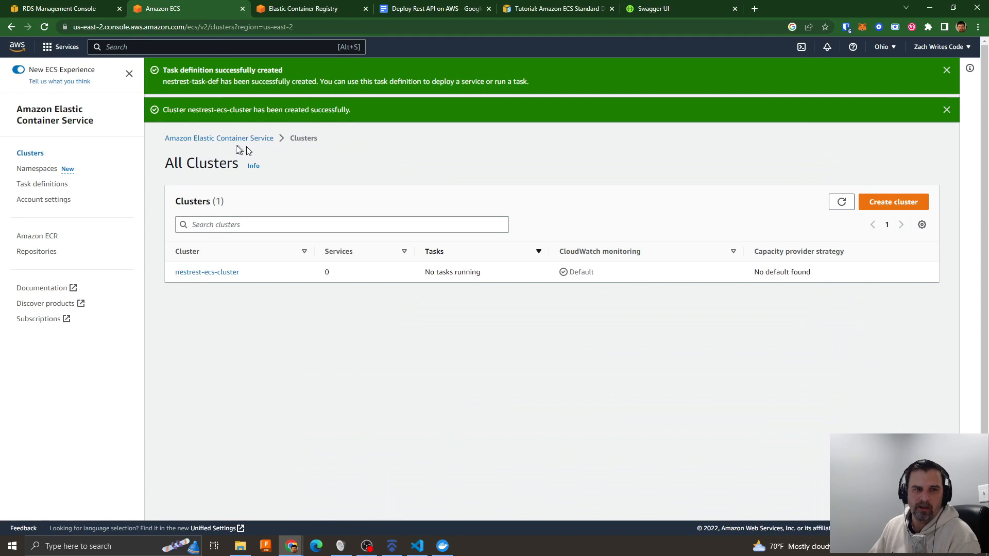
{"action": "left_click", "coordinate": [197, 272]}
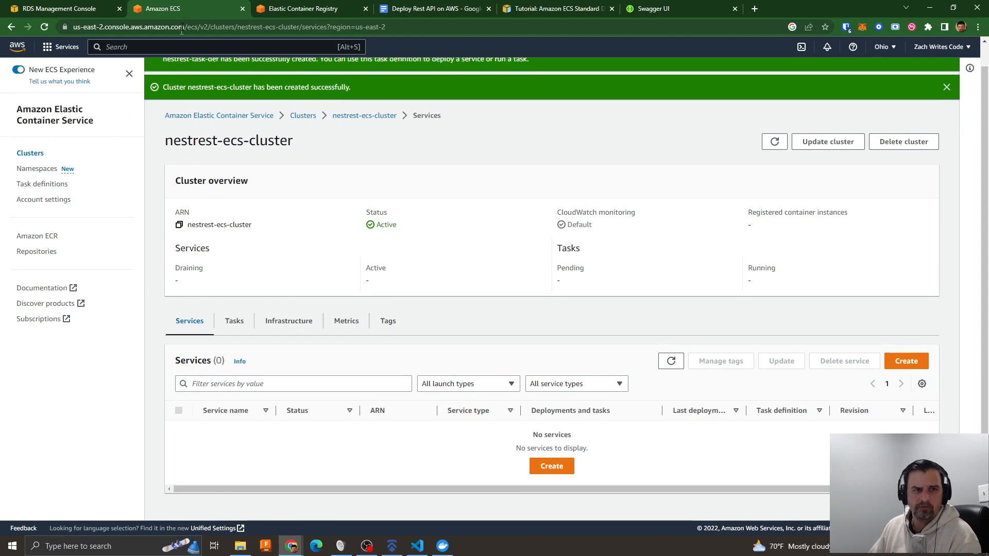
{"action": "left_click", "coordinate": [392, 12]}
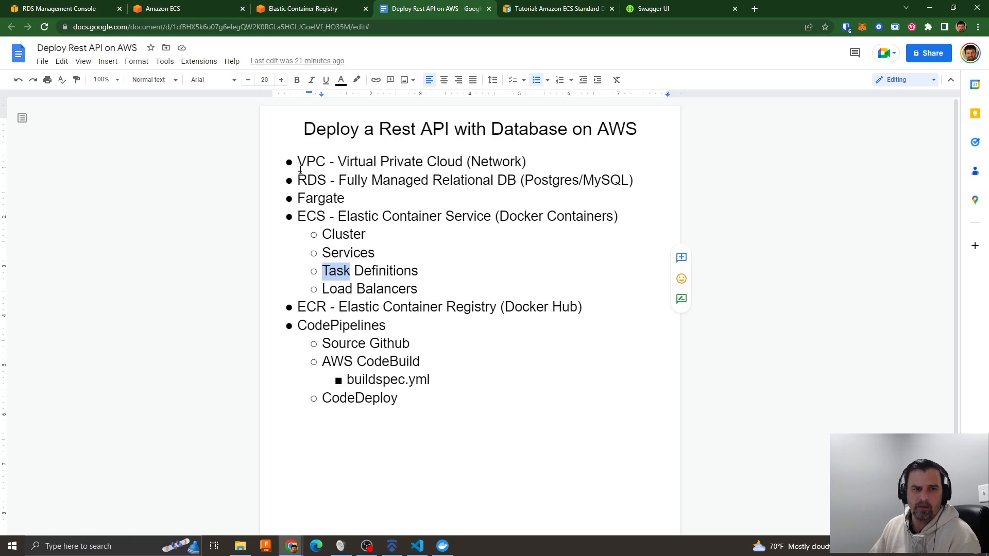
{"action": "left_click_drag", "start_coordinate": [300, 170], "coordinate": [368, 162]}
{"action": "left_click_drag", "start_coordinate": [298, 184], "coordinate": [358, 180]}
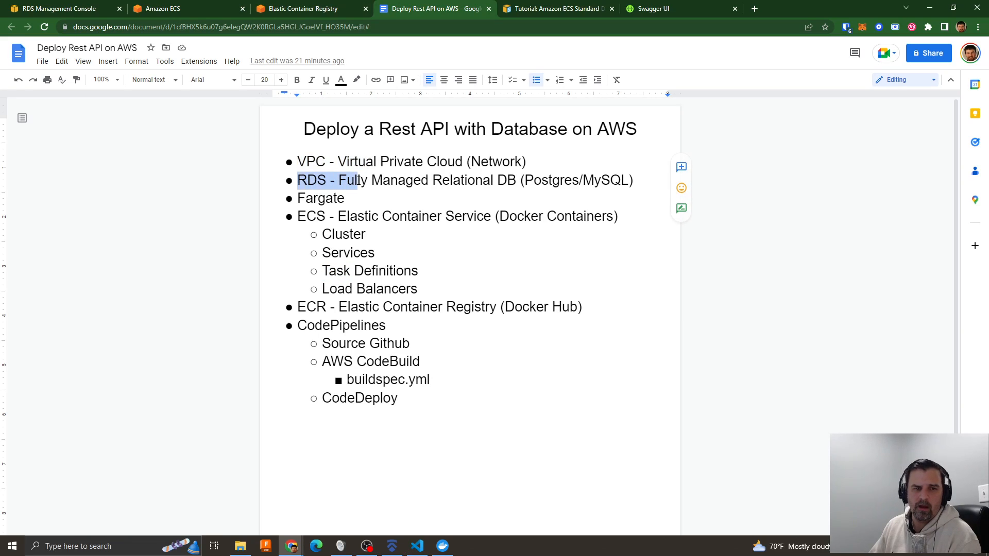
{"action": "left_click_drag", "start_coordinate": [298, 201], "coordinate": [402, 216]}
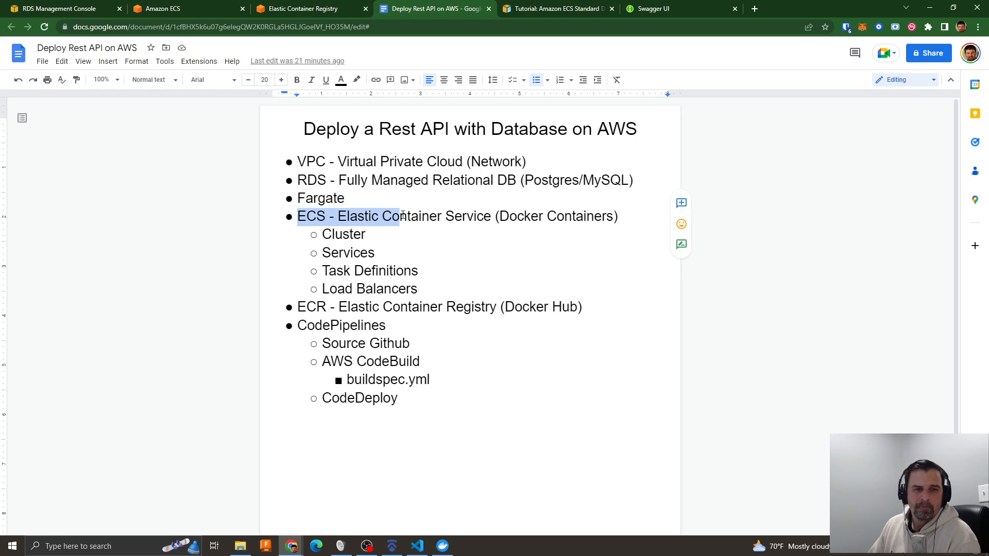
{"action": "left_click_drag", "start_coordinate": [324, 236], "coordinate": [377, 242]}
{"action": "left_click_drag", "start_coordinate": [323, 272], "coordinate": [431, 271]}
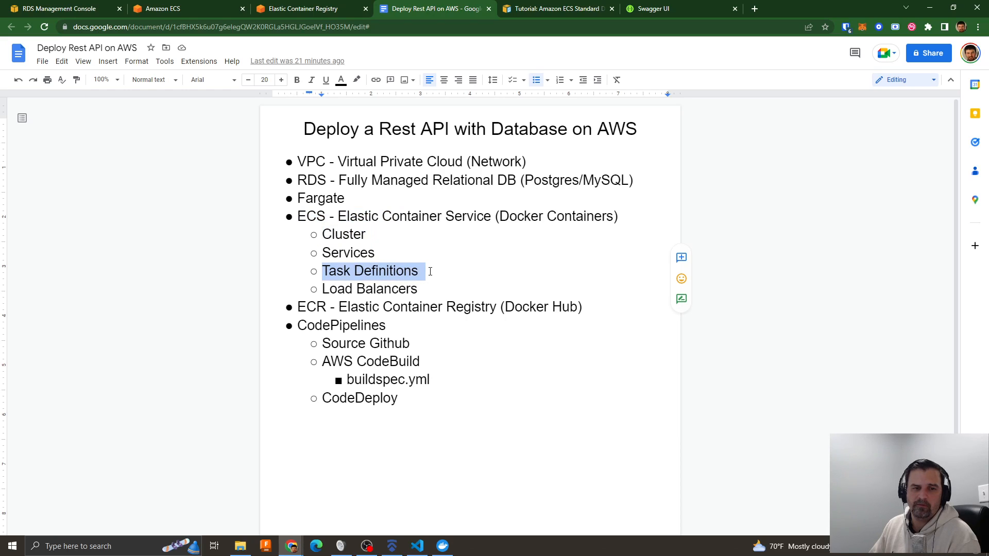
{"action": "left_click_drag", "start_coordinate": [323, 255], "coordinate": [377, 254]}
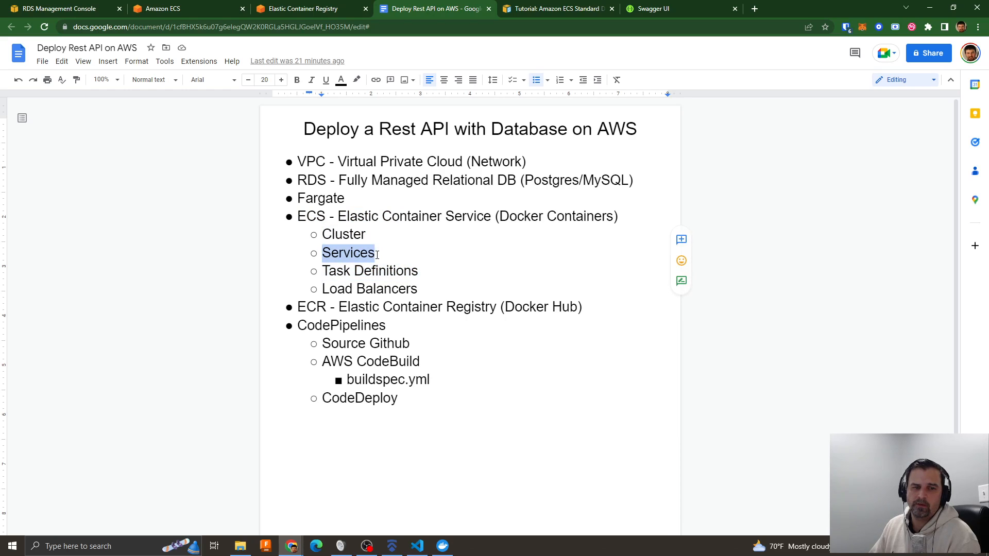
{"action": "left_click_drag", "start_coordinate": [300, 309], "coordinate": [371, 306]}
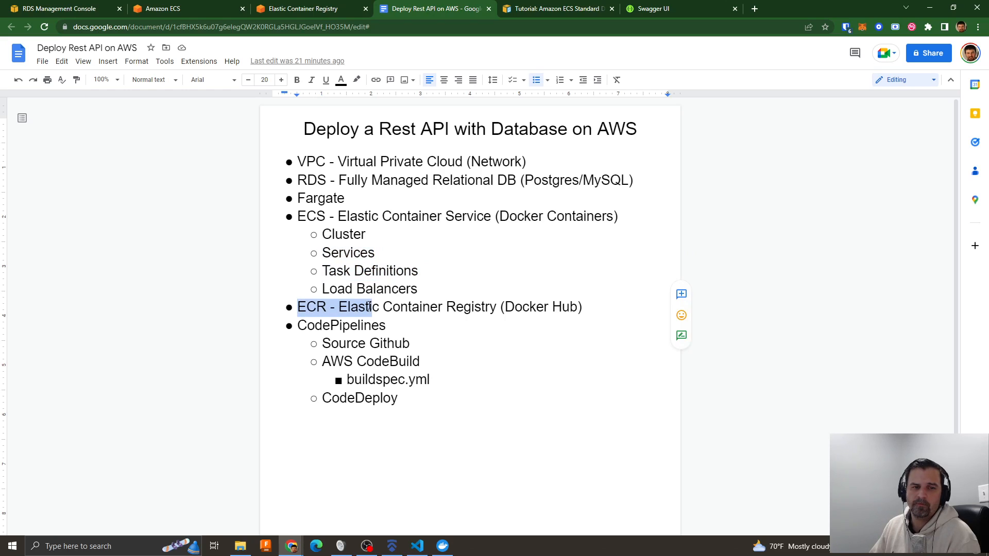
{"action": "left_click_drag", "start_coordinate": [323, 256], "coordinate": [386, 254]}
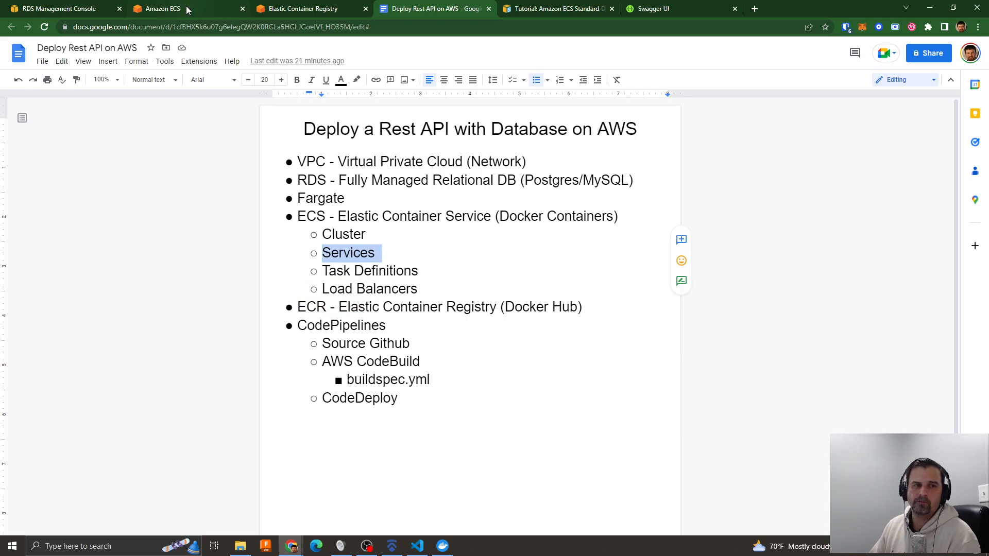
- Return to Amazon ECS, dismiss both success notifications on the cluster list, and open nestrest-ecs-cluster
{"action": "left_click", "coordinate": [187, 7]}
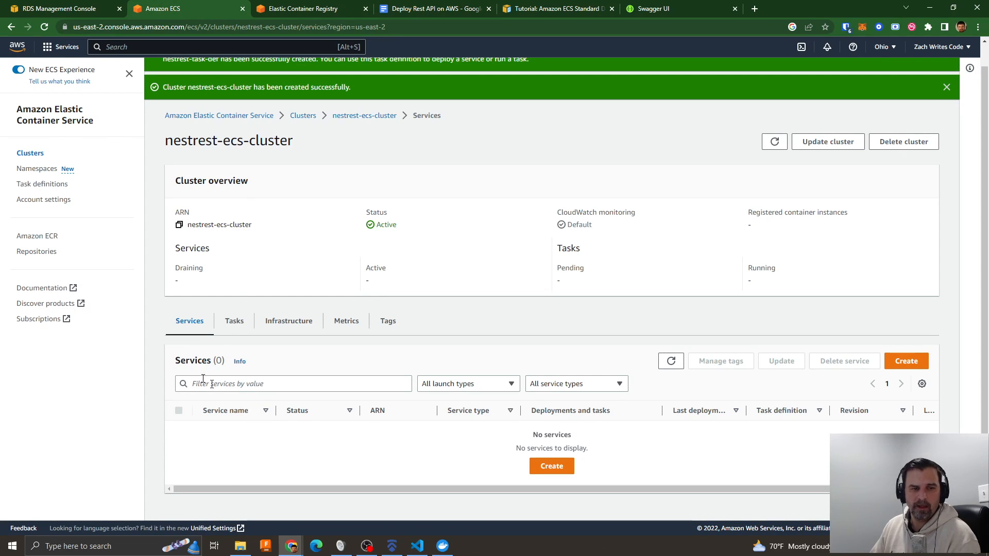
{"action": "left_click", "coordinate": [29, 154]}
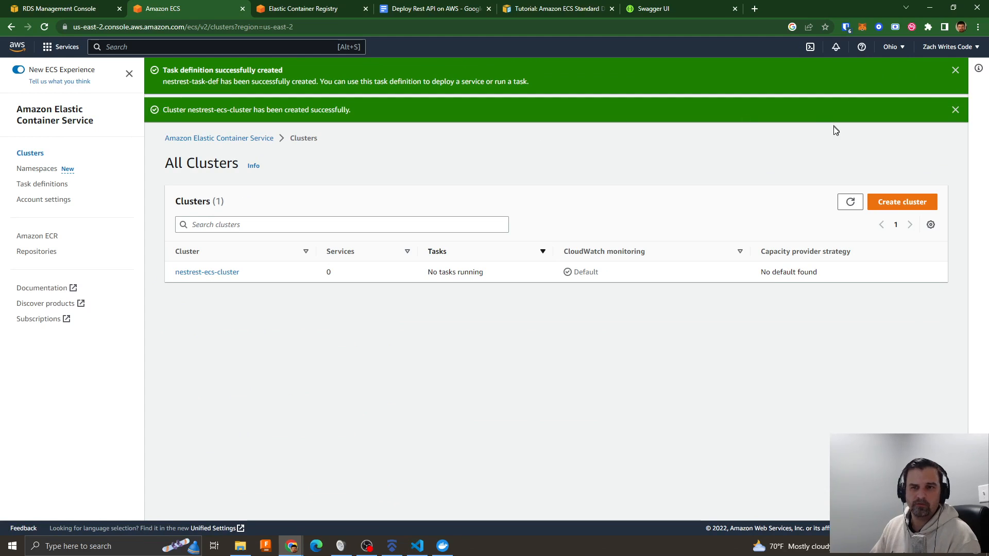
{"action": "left_click", "coordinate": [956, 110]}
{"action": "left_click", "coordinate": [956, 70]}
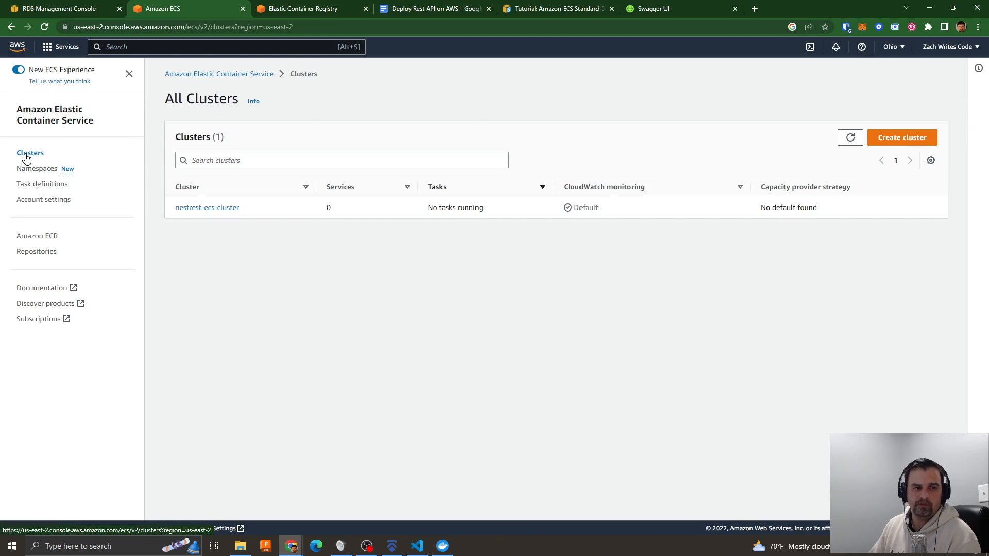
{"action": "left_click", "coordinate": [203, 212]}
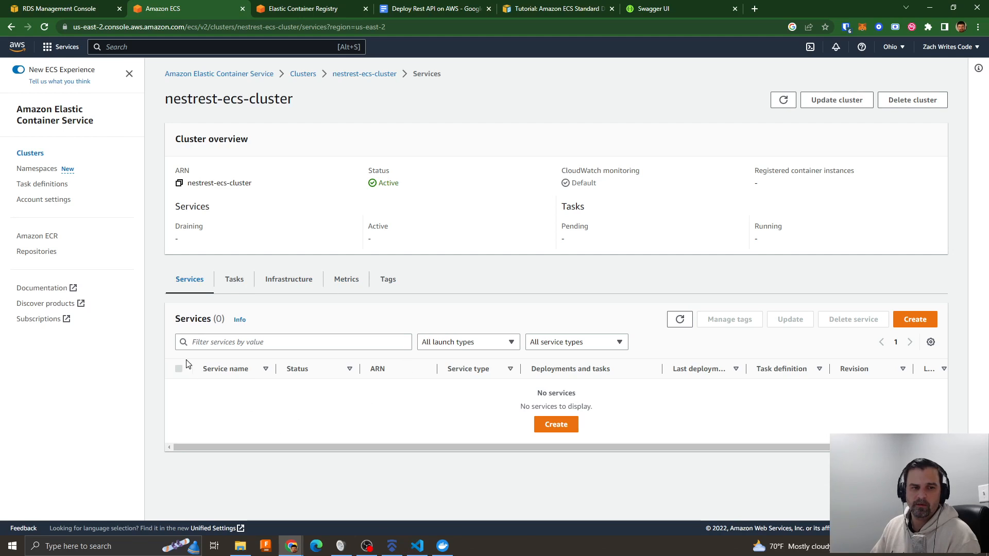
- Start a new service in the cluster using the Launch type compute option with FARGATE and platform version LATEST
{"action": "left_click", "coordinate": [559, 425]}
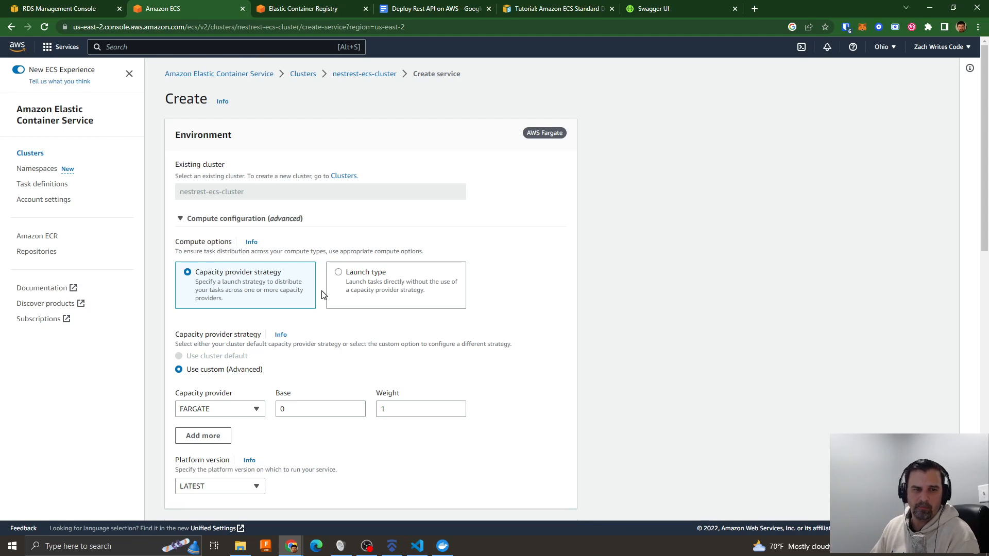
{"action": "left_click", "coordinate": [362, 281]}
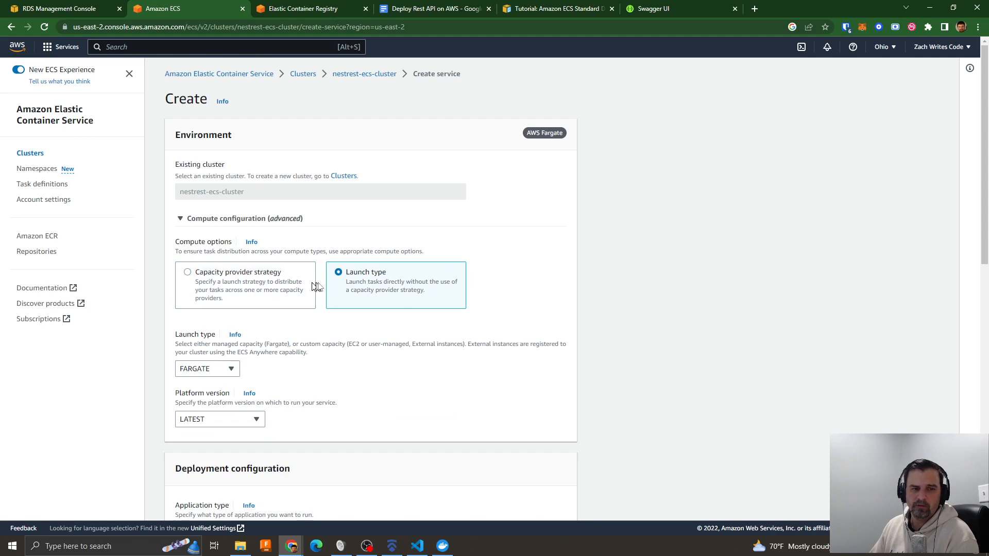
{"action": "scroll", "coordinate": [389, 376], "scroll_direction": "down", "scroll_amount": 1}
{"action": "scroll", "coordinate": [389, 377], "scroll_direction": "down", "scroll_amount": 1}
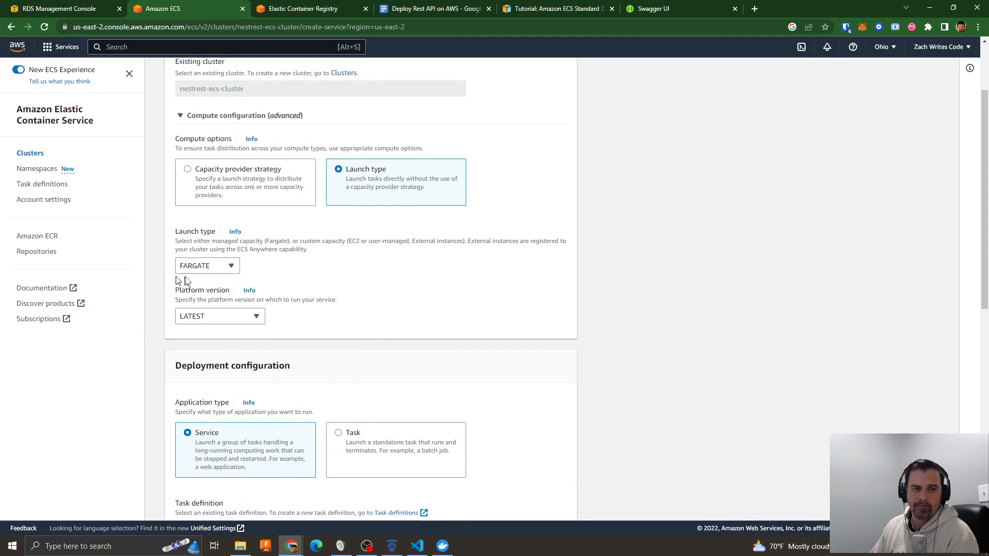
{"action": "left_click", "coordinate": [207, 266]}
{"action": "left_click", "coordinate": [207, 284]}
{"action": "left_click", "coordinate": [229, 317]}
{"action": "left_click", "coordinate": [213, 332]}
{"action": "scroll", "coordinate": [362, 303], "scroll_direction": "down", "scroll_amount": 3}
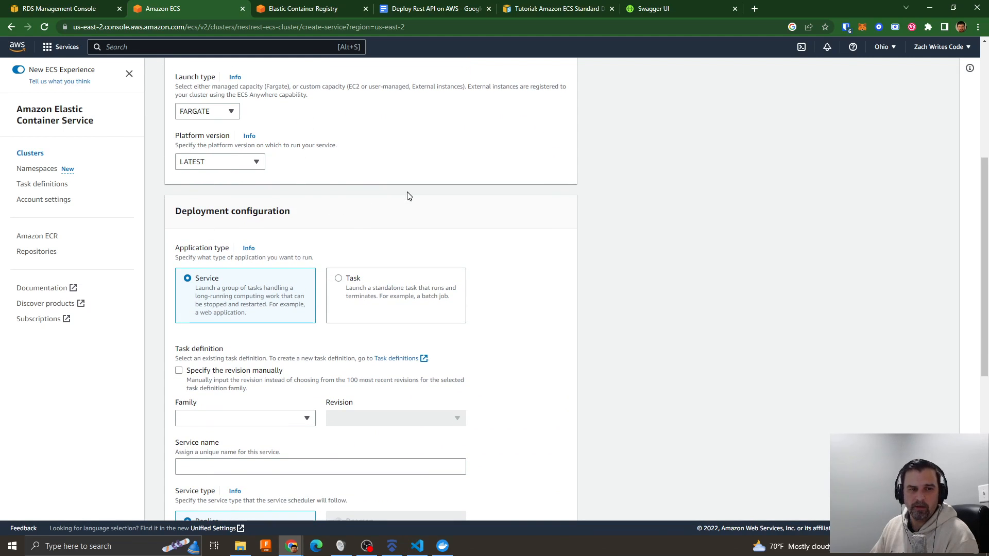
- Keep Service as the application type and select task definition family nestrest-task-def with revision 1 (LATEST)
{"action": "scroll", "coordinate": [407, 196], "scroll_direction": "down", "scroll_amount": 2}
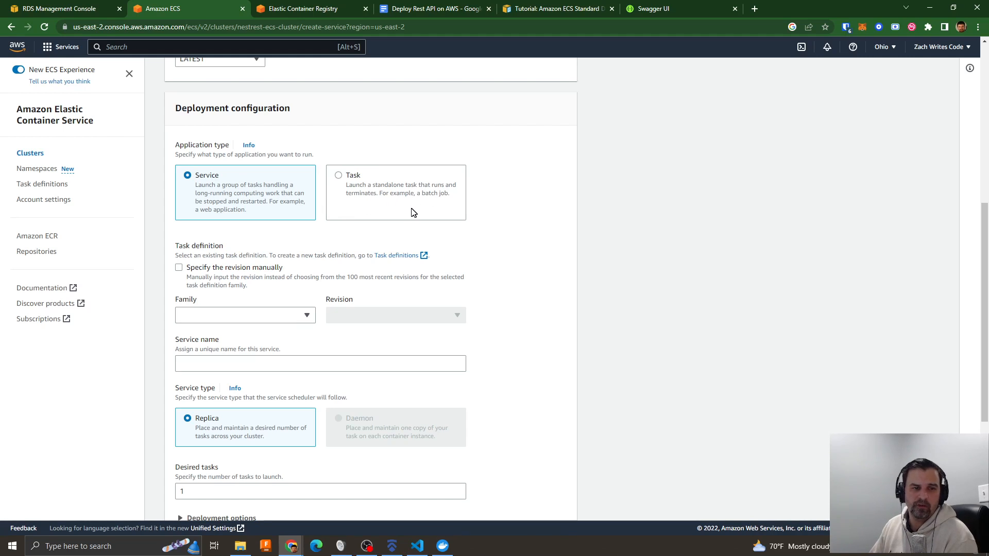
{"action": "scroll", "coordinate": [290, 271], "scroll_direction": "down", "scroll_amount": 2}
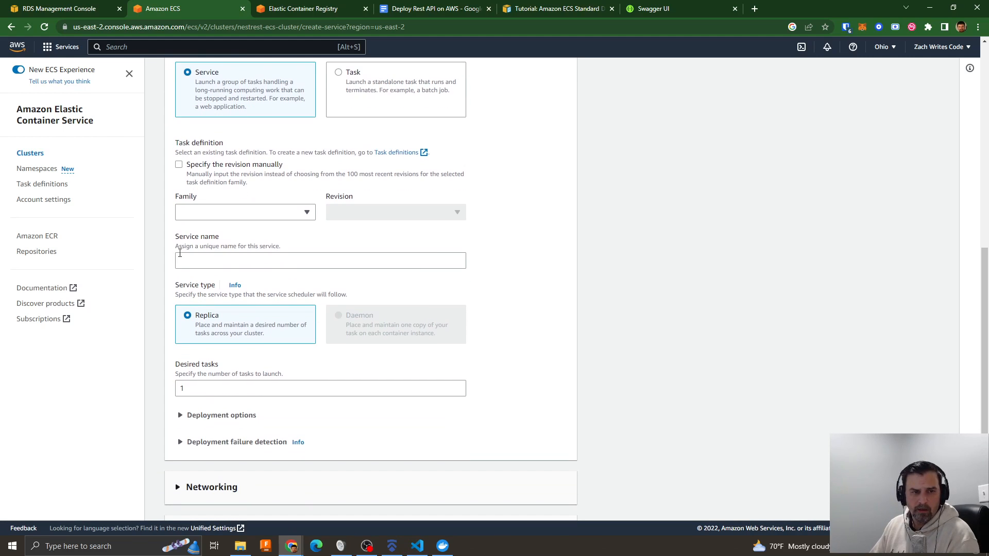
{"action": "left_click", "coordinate": [209, 211]}
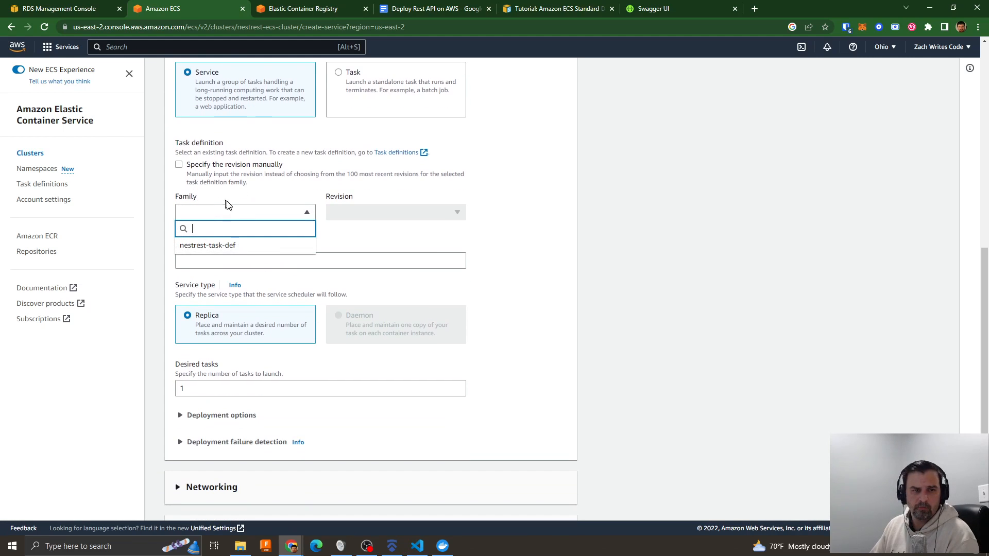
{"action": "left_click", "coordinate": [209, 247]}
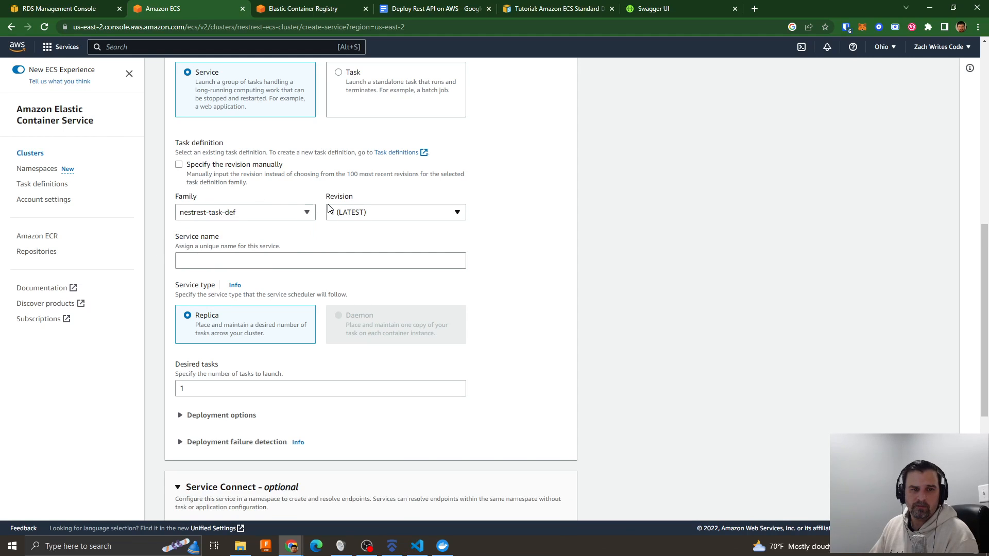
{"action": "left_click", "coordinate": [353, 213]}
{"action": "left_click", "coordinate": [349, 246]}
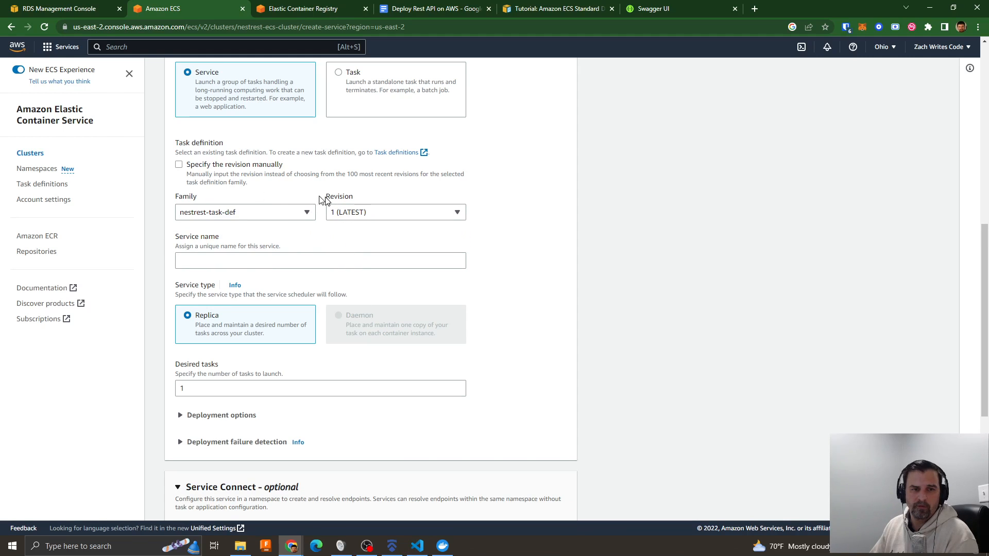
- Name the service nestrest-ecs-service
{"action": "left_click", "coordinate": [233, 261]}
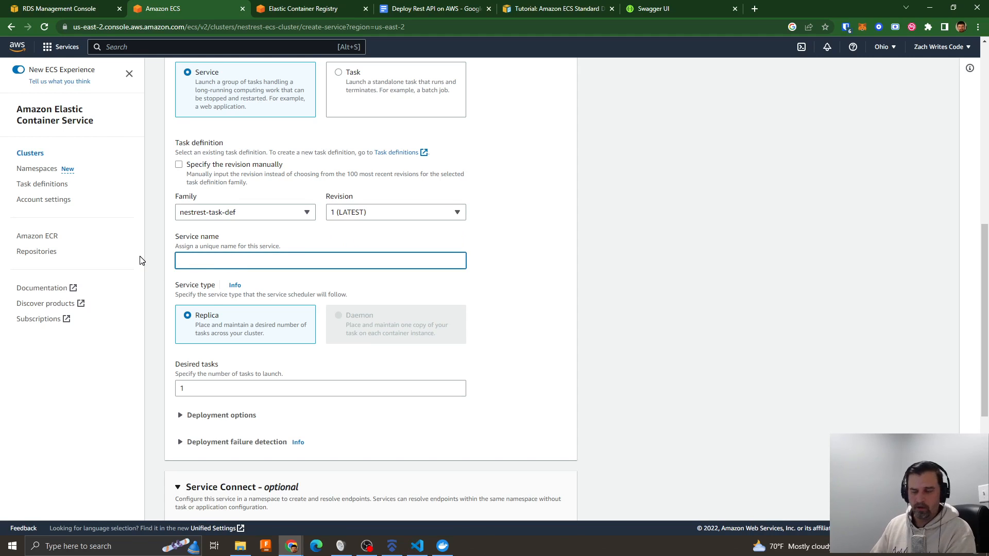
{"action": "type", "text": "nestrest-ecs"}
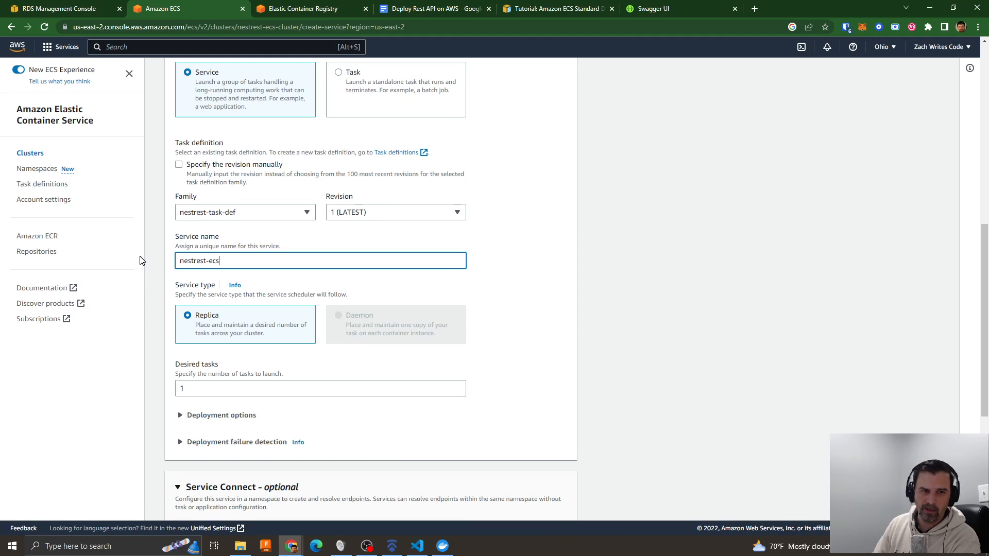
{"action": "type", "text": "-service"}
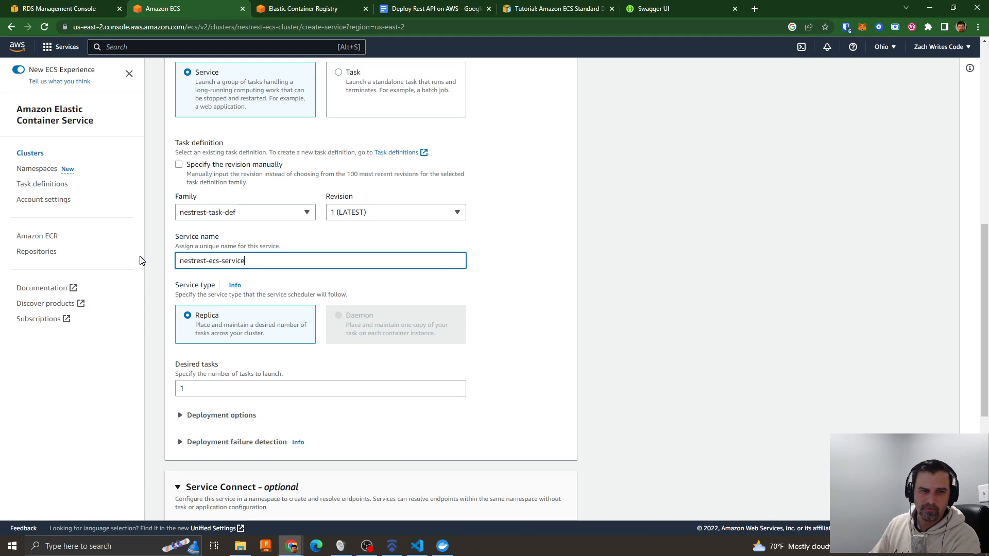
{"action": "left_click", "coordinate": [400, 289]}
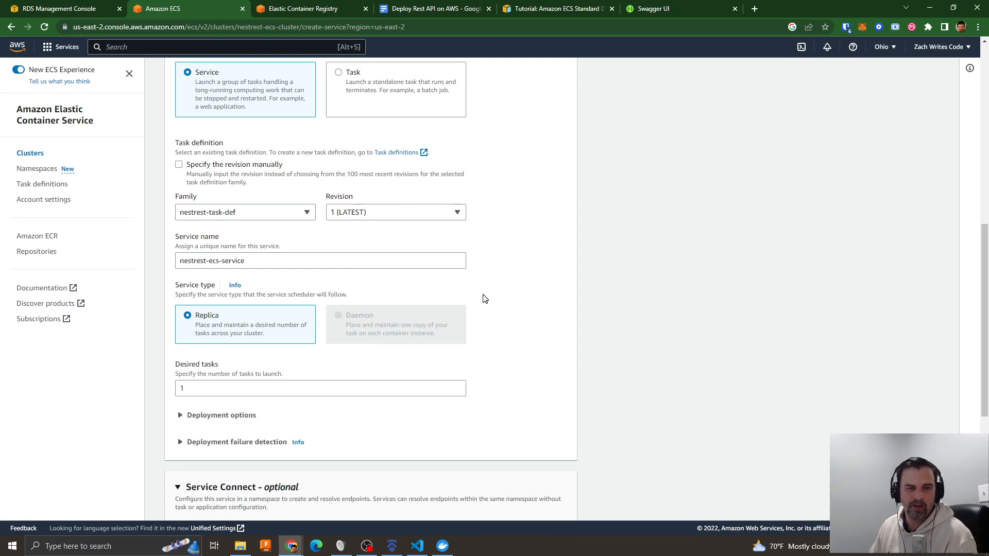
- Expand the service's deployment options and deployment failure detection, and review their settings
{"action": "scroll", "coordinate": [484, 299], "scroll_direction": "down", "scroll_amount": 1}
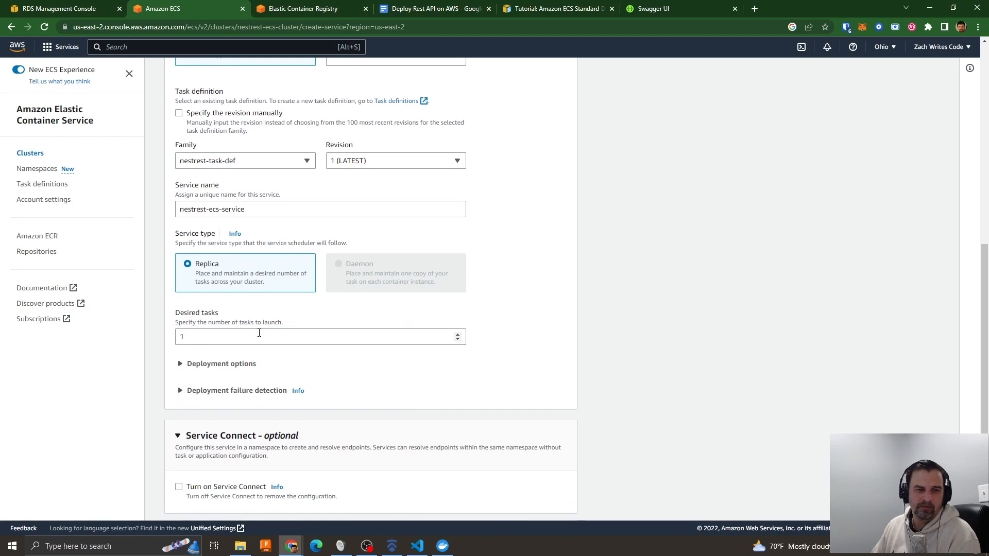
{"action": "scroll", "coordinate": [259, 333], "scroll_direction": "down", "scroll_amount": 2}
{"action": "left_click", "coordinate": [187, 260]}
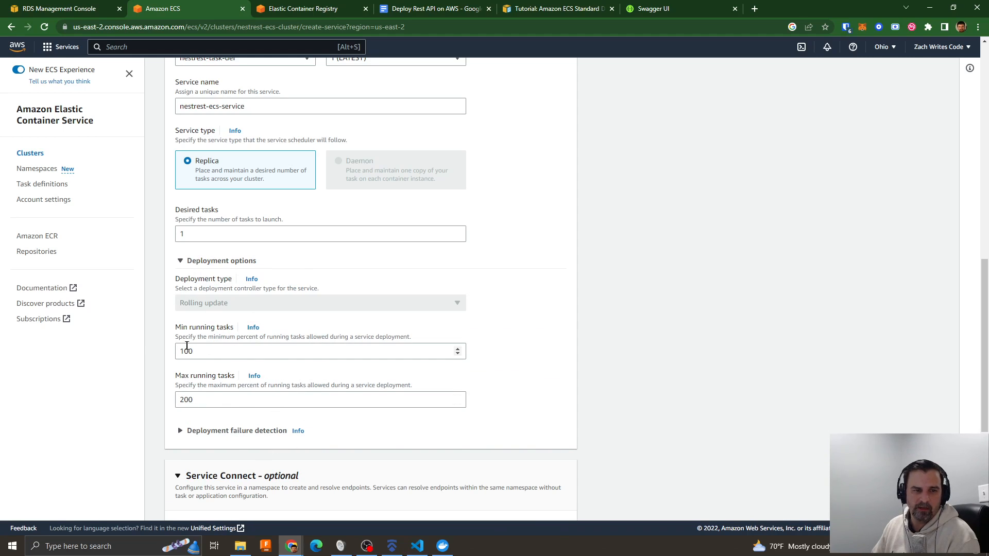
{"action": "left_click", "coordinate": [201, 438]}
{"action": "scroll", "coordinate": [325, 441], "scroll_direction": "down", "scroll_amount": 6}
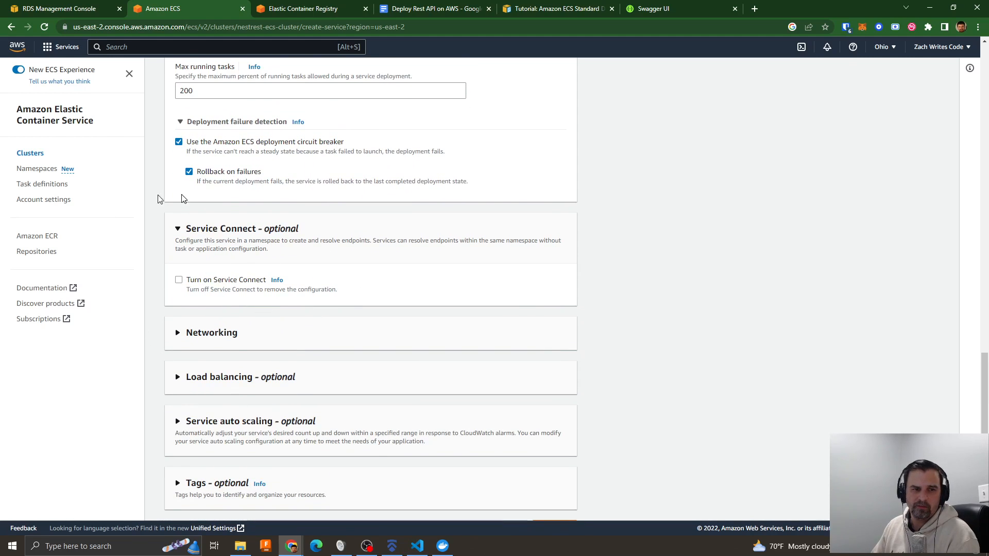
- Expand the service's networking settings, keep VPC vpc-01283162e17716b80, and review the subnets, security group and public IP option
{"action": "left_click", "coordinate": [224, 336]}
{"action": "scroll", "coordinate": [371, 332], "scroll_direction": "down", "scroll_amount": 2}
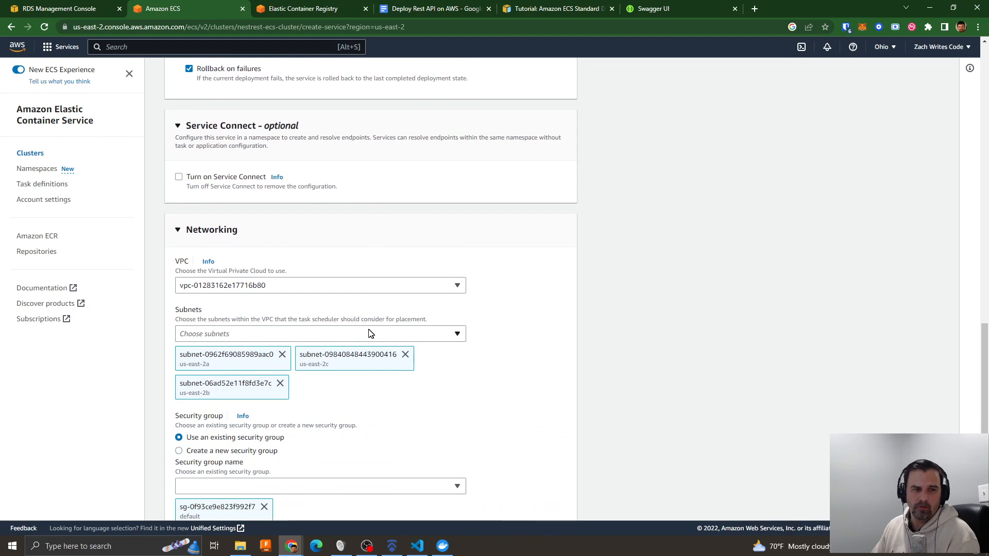
{"action": "left_click", "coordinate": [235, 287]}
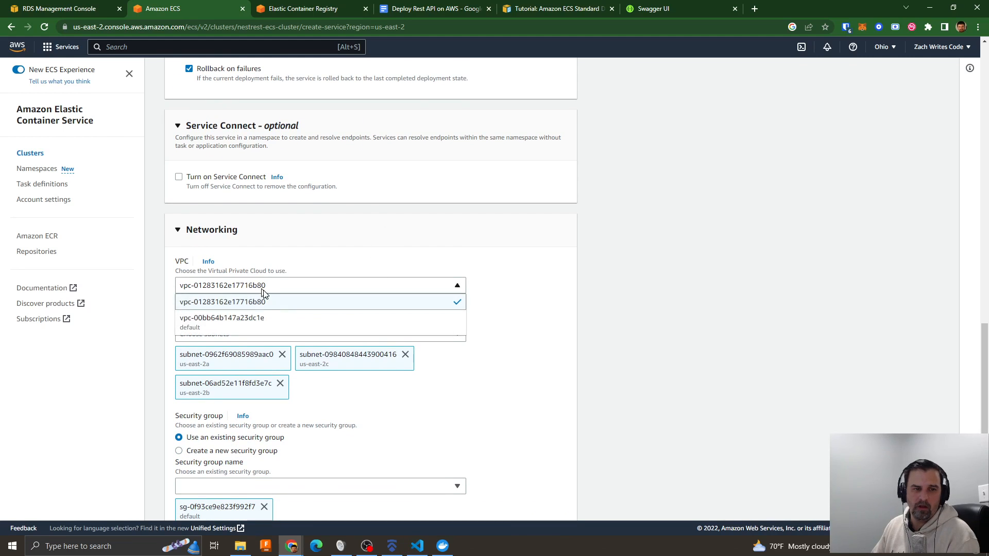
{"action": "left_click", "coordinate": [223, 308]}
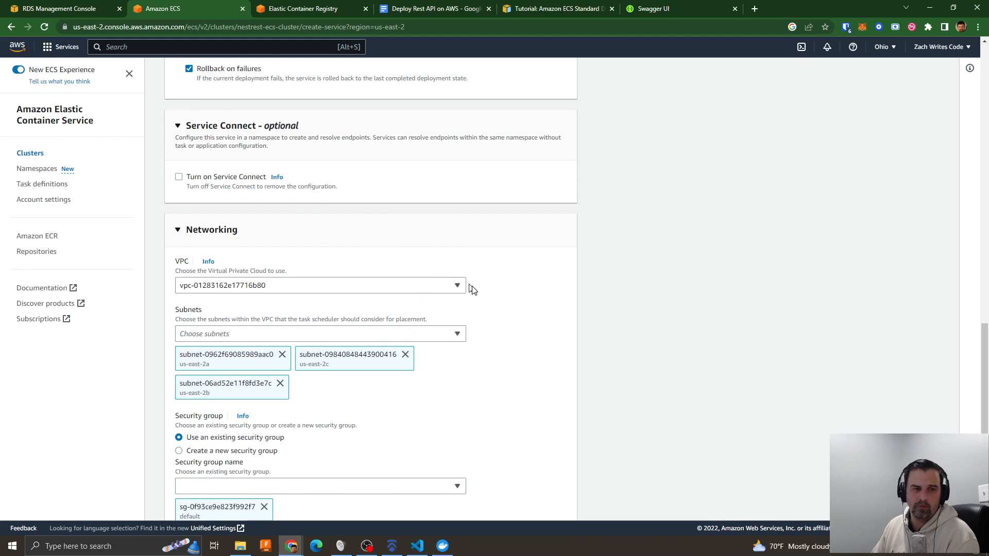
{"action": "scroll", "coordinate": [473, 292], "scroll_direction": "down", "scroll_amount": 2}
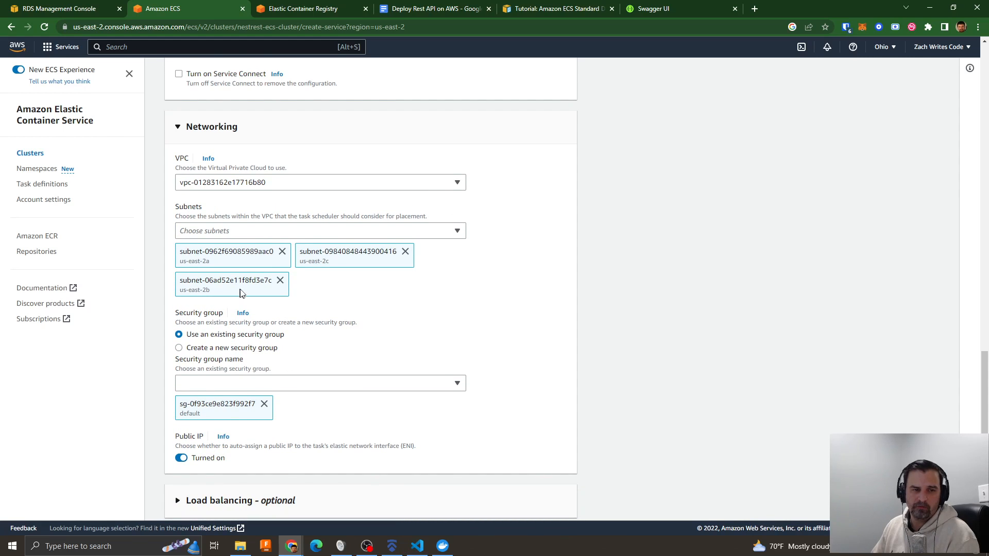
{"action": "scroll", "coordinate": [361, 327], "scroll_direction": "down", "scroll_amount": 2}
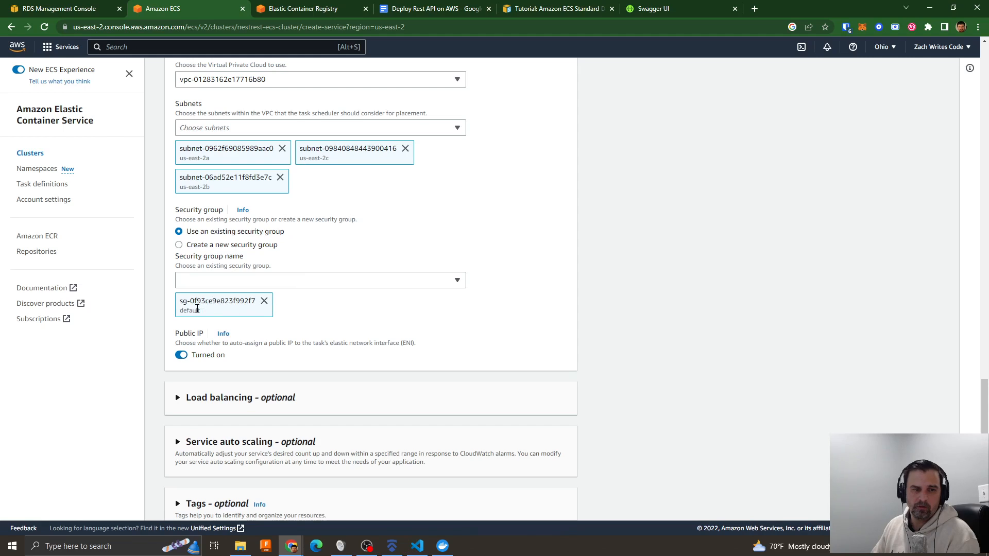
{"action": "scroll", "coordinate": [411, 311], "scroll_direction": "down", "scroll_amount": 1}
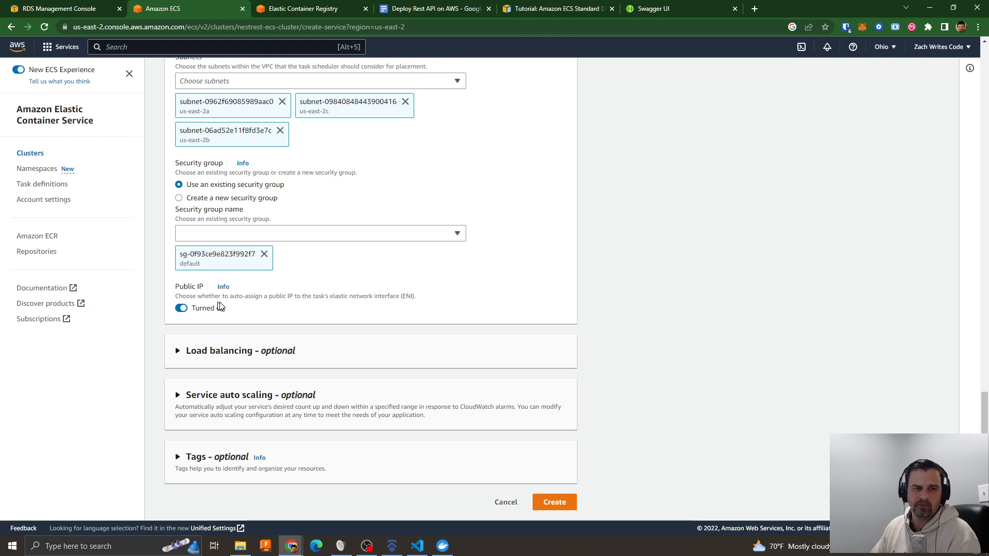
{"action": "left_click_drag", "start_coordinate": [176, 290], "coordinate": [197, 291]}
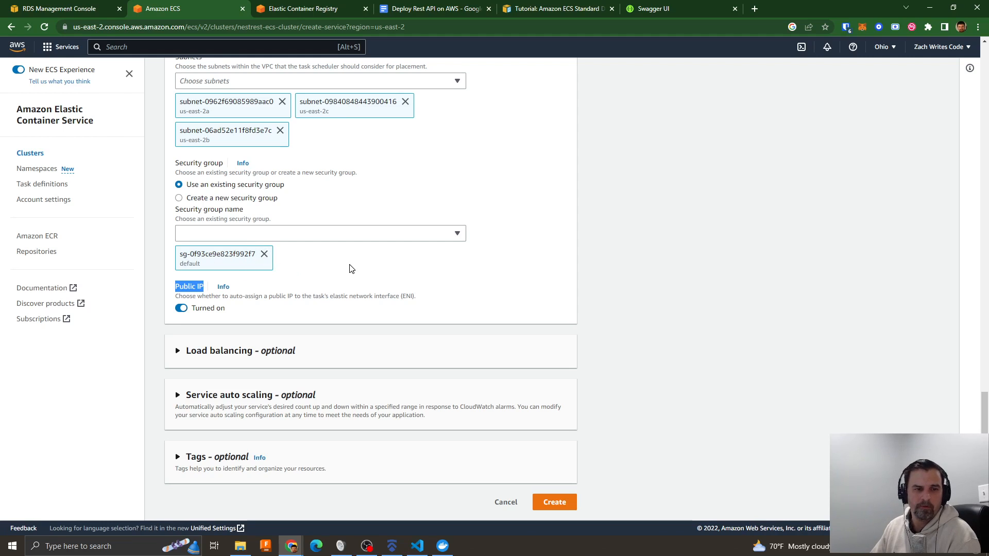
{"action": "left_click", "coordinate": [281, 291]}
- Add load balancing to the service with a new Application Load Balancer named nestrest-lb
{"action": "left_click", "coordinate": [267, 354]}
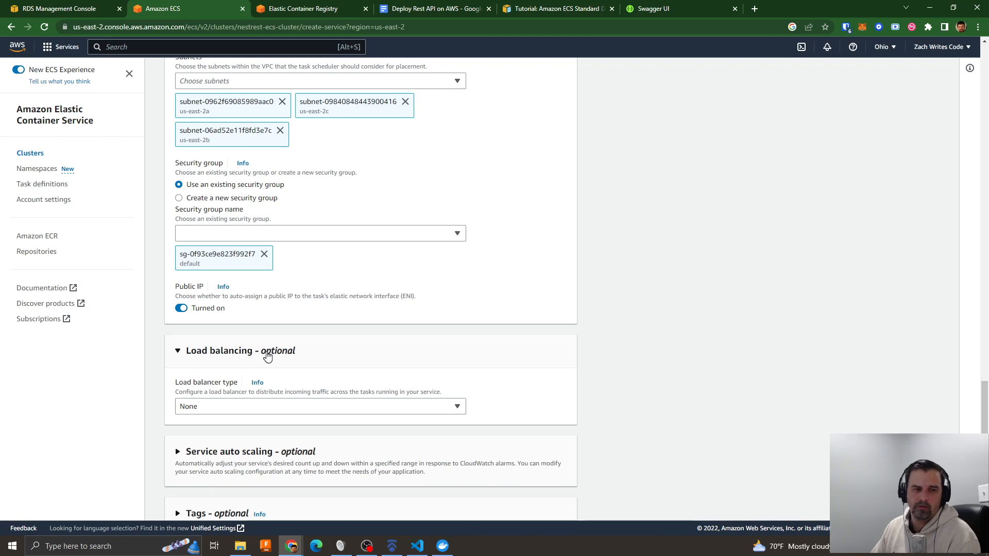
{"action": "scroll", "coordinate": [267, 354], "scroll_direction": "down", "scroll_amount": 1}
{"action": "left_click", "coordinate": [216, 352]}
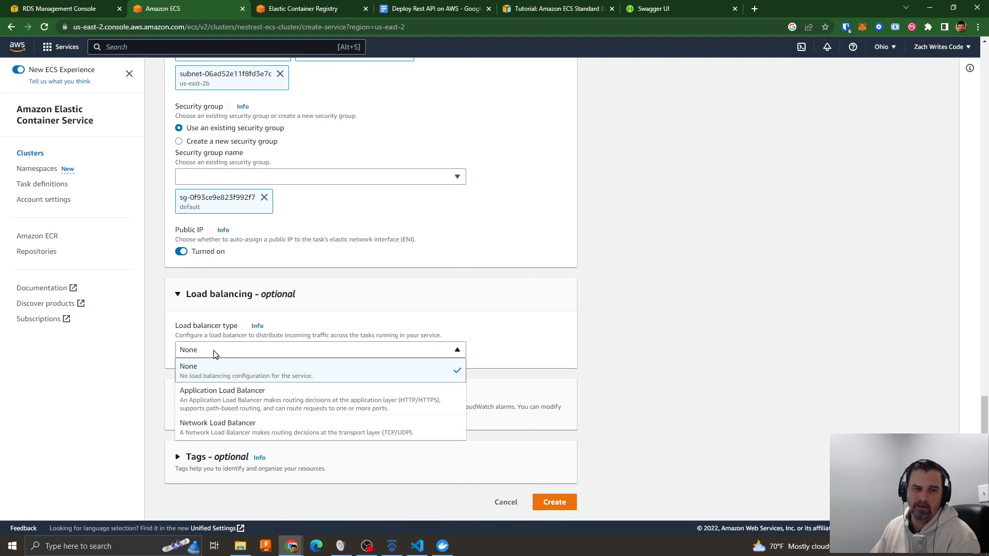
{"action": "left_click", "coordinate": [217, 391]}
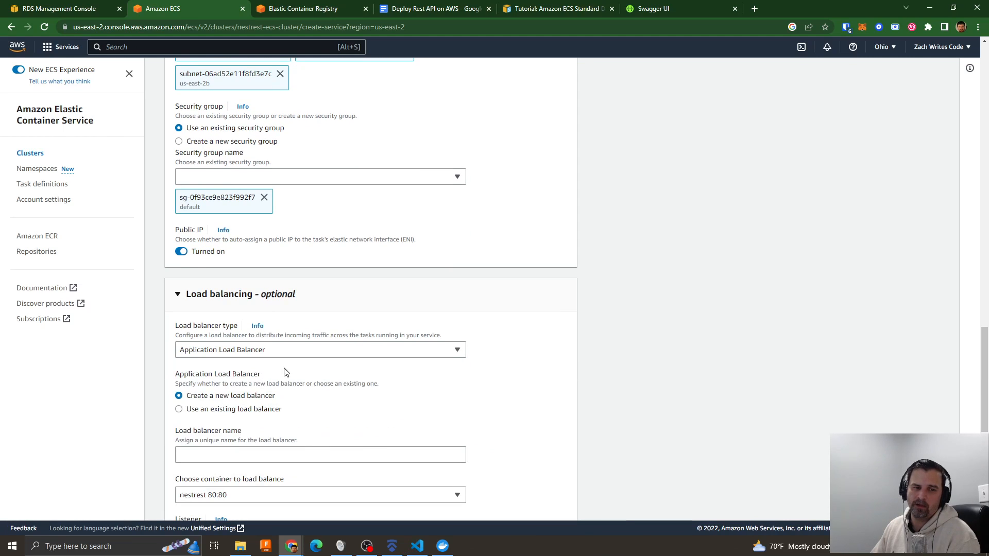
{"action": "scroll", "coordinate": [477, 380], "scroll_direction": "down", "scroll_amount": 3}
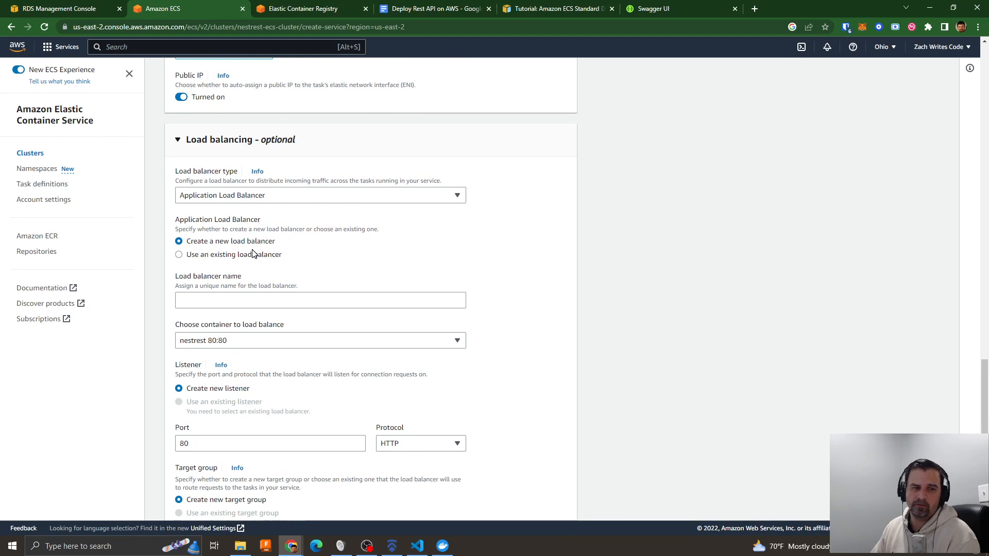
{"action": "left_click", "coordinate": [212, 301]}
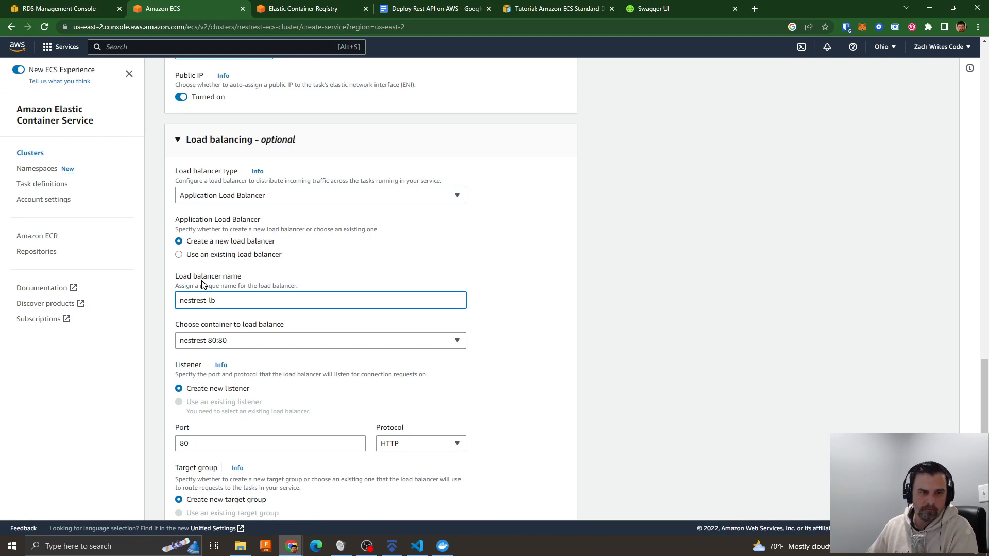
- Keep nestrest 80:80 as the container to load balance and name the new target group nestrest-target
{"action": "scroll", "coordinate": [464, 308], "scroll_direction": "down", "scroll_amount": 2}
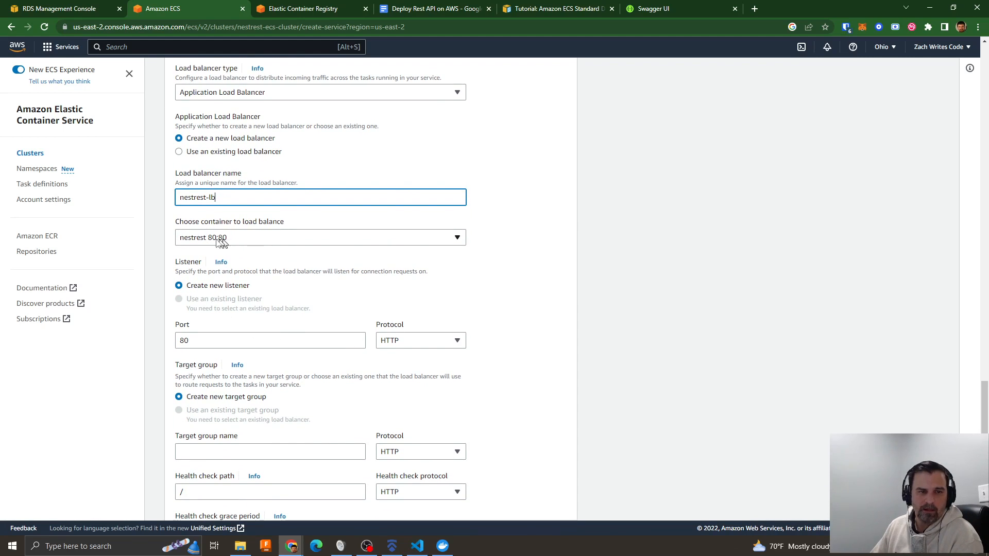
{"action": "left_click", "coordinate": [262, 238]}
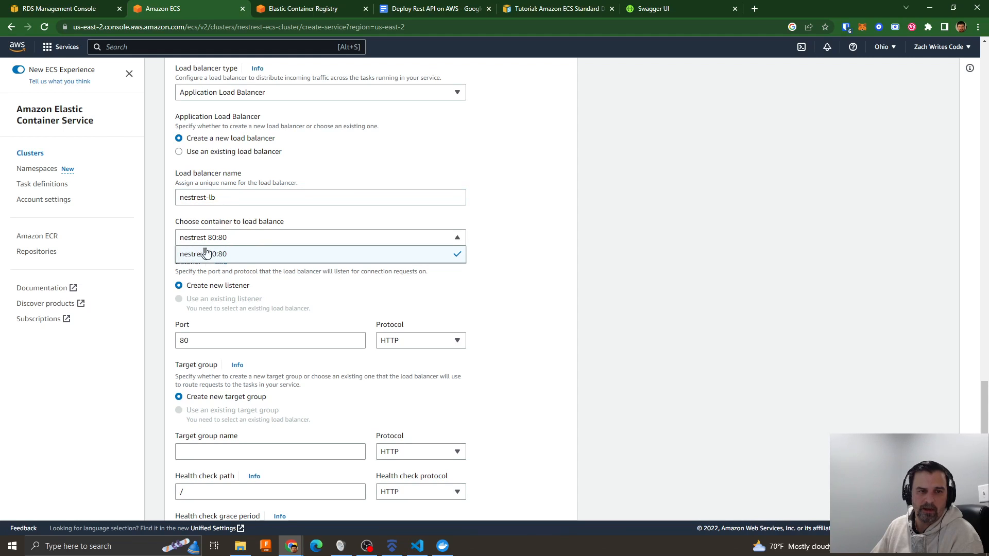
{"action": "left_click", "coordinate": [230, 259]}
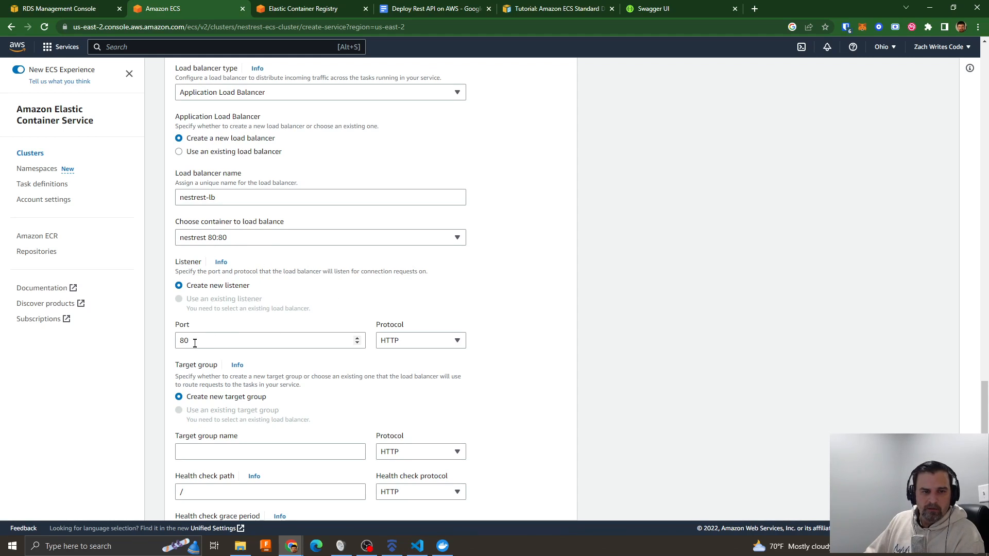
{"action": "scroll", "coordinate": [458, 375], "scroll_direction": "down", "scroll_amount": 3}
{"action": "left_click", "coordinate": [208, 298]}
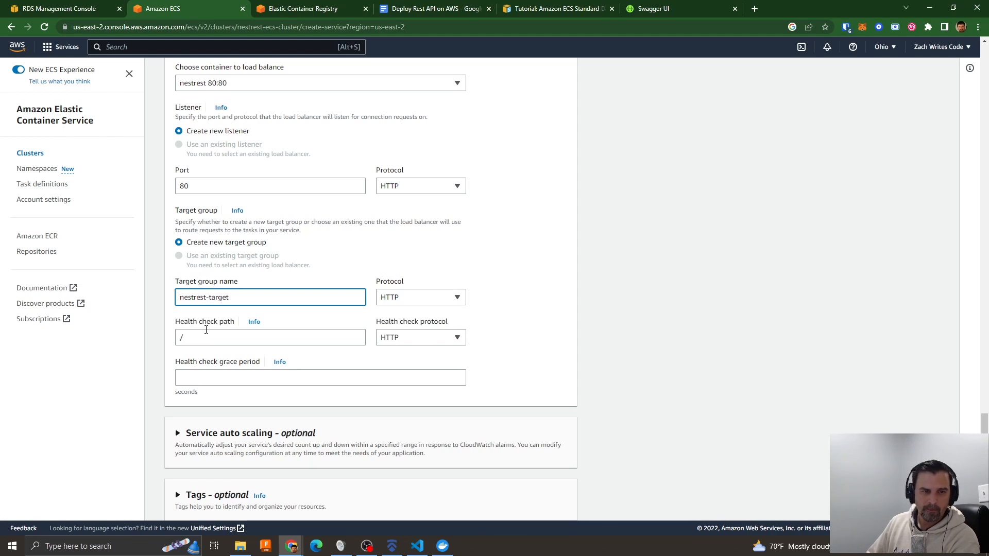
- Test the local API's root path at localhost:4000 and set the target group's health check path to /api
{"action": "left_click", "coordinate": [202, 342]}
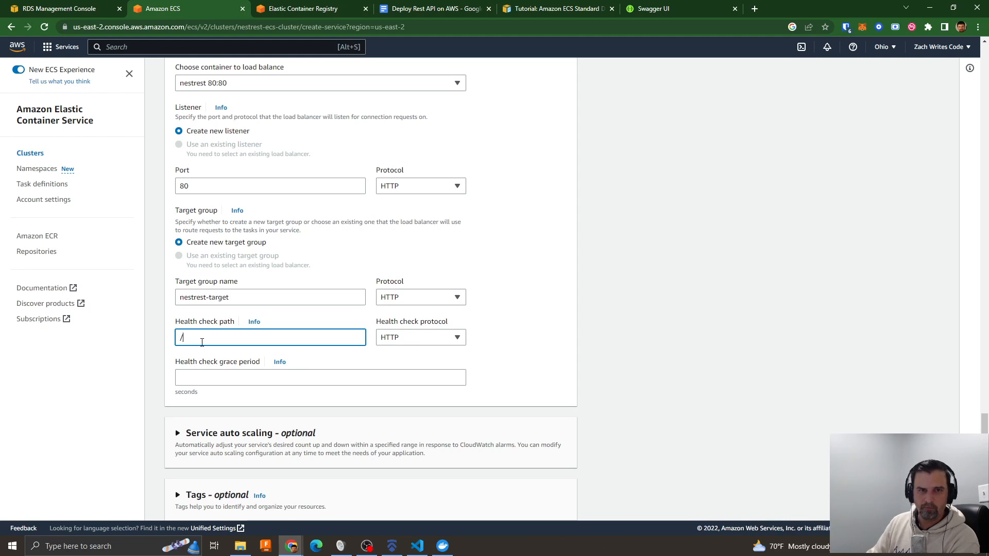
{"action": "left_click", "coordinate": [639, 10]}
{"action": "left_click", "coordinate": [123, 27]}
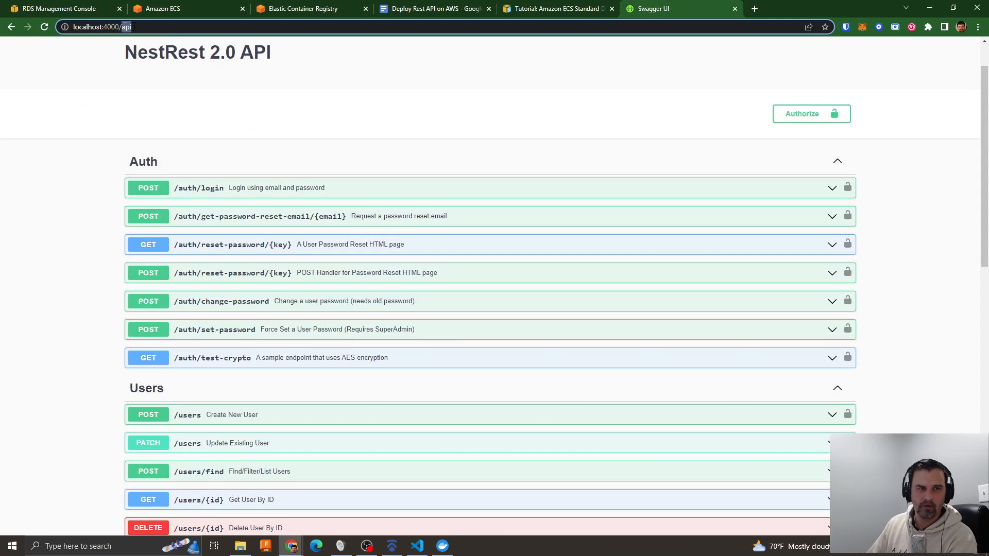
{"action": "key", "text": "BackSpace"}
{"action": "key", "text": "Return"}
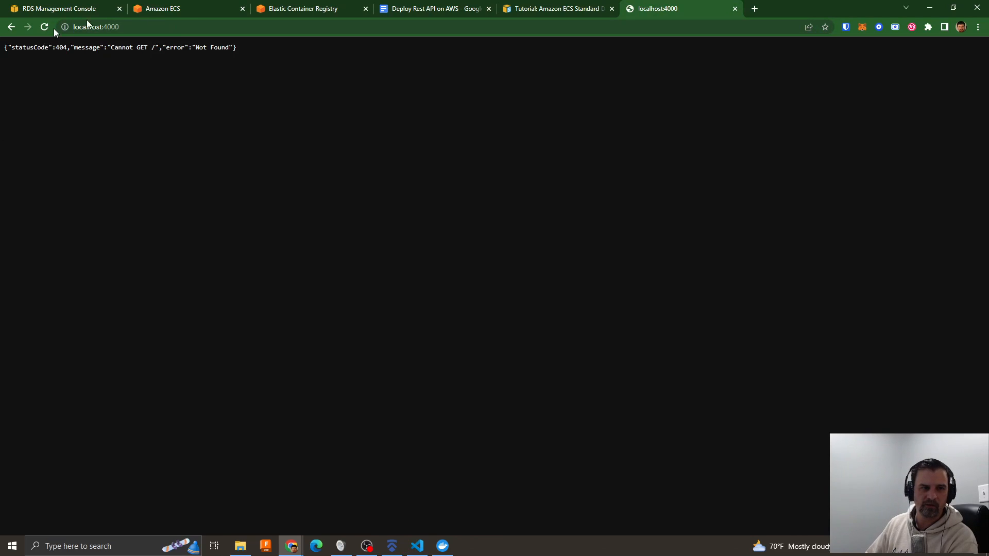
{"action": "left_click", "coordinate": [177, 13]}
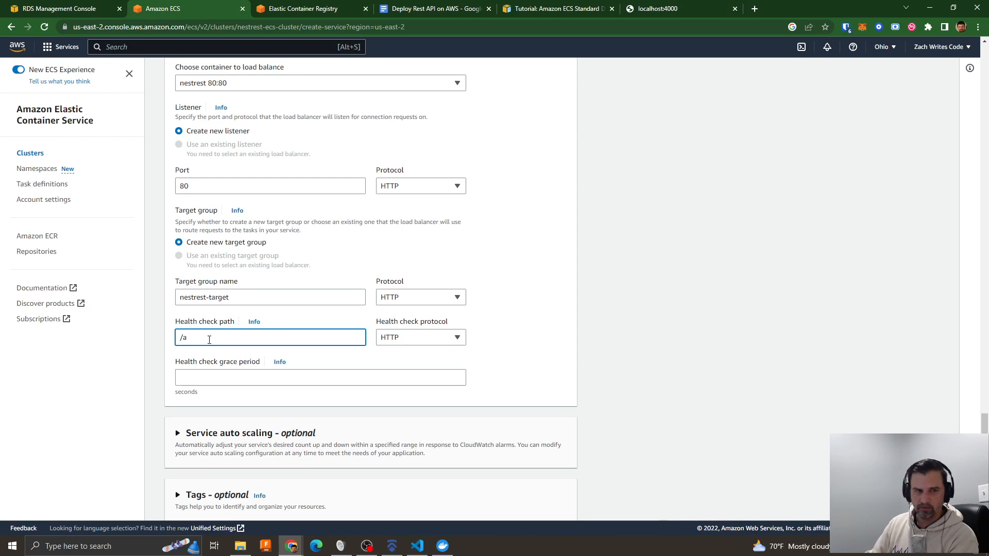
{"action": "type", "text": "pi"}
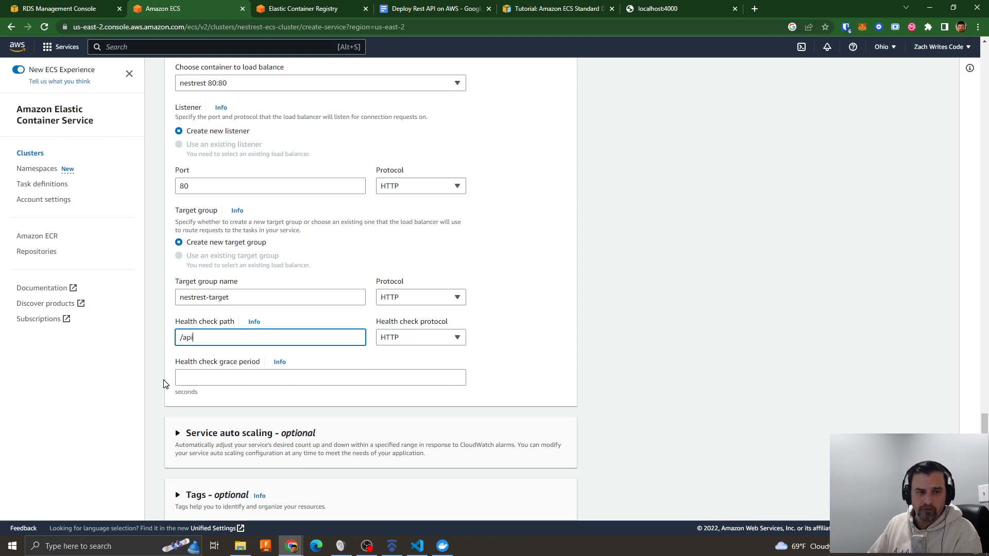
{"action": "left_click", "coordinate": [508, 351]}
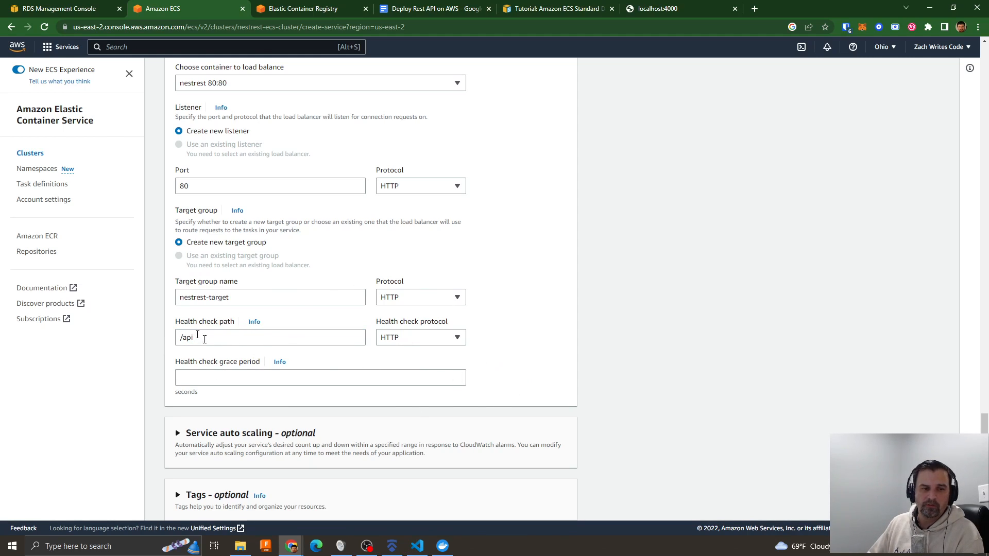
- Expand the service auto scaling and tags settings, leave their defaults, and create the service
{"action": "scroll", "coordinate": [534, 329], "scroll_direction": "down", "scroll_amount": 1}
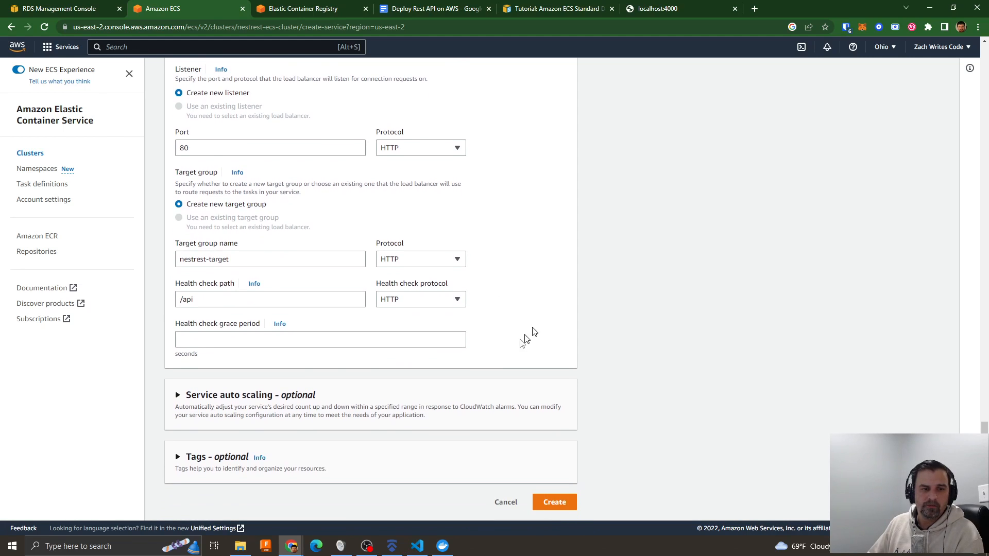
{"action": "left_click", "coordinate": [213, 395]}
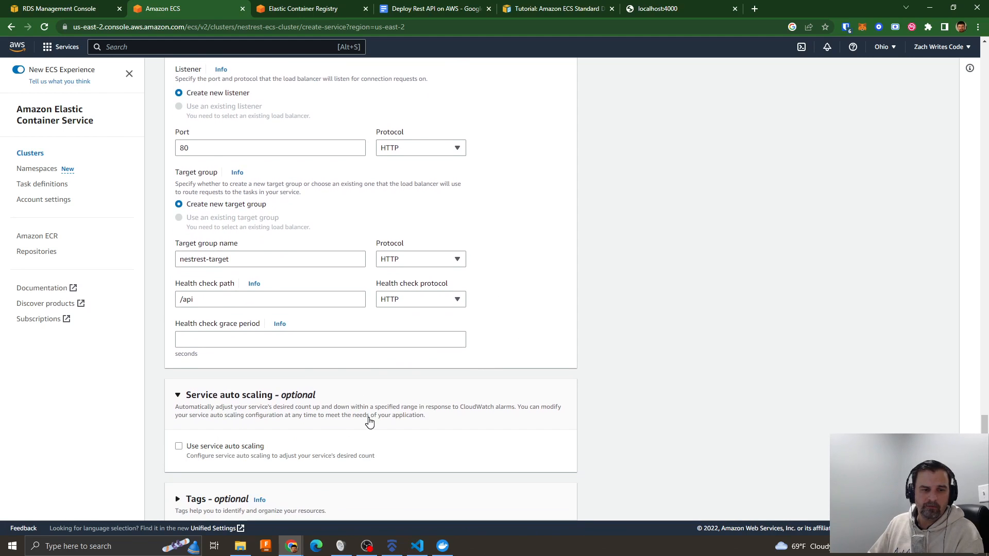
{"action": "scroll", "coordinate": [369, 422], "scroll_direction": "down", "scroll_amount": 1}
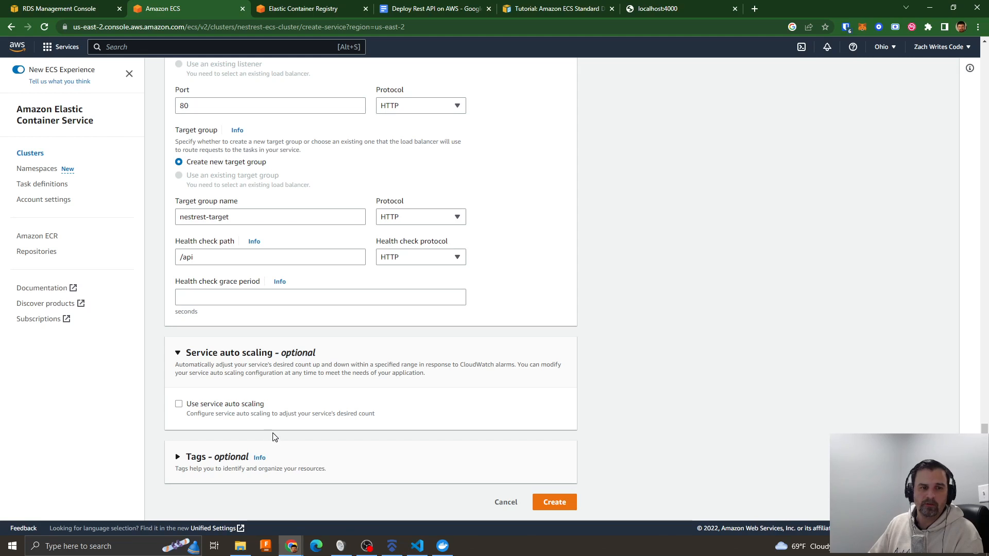
{"action": "left_click", "coordinate": [187, 459]}
{"action": "scroll", "coordinate": [349, 416], "scroll_direction": "down", "scroll_amount": 1}
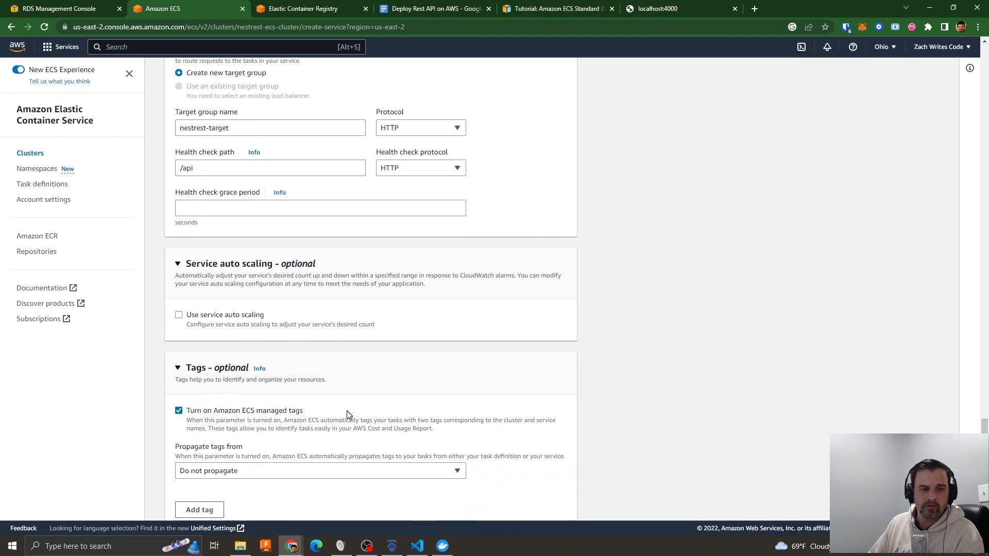
{"action": "scroll", "coordinate": [348, 415], "scroll_direction": "down", "scroll_amount": 2}
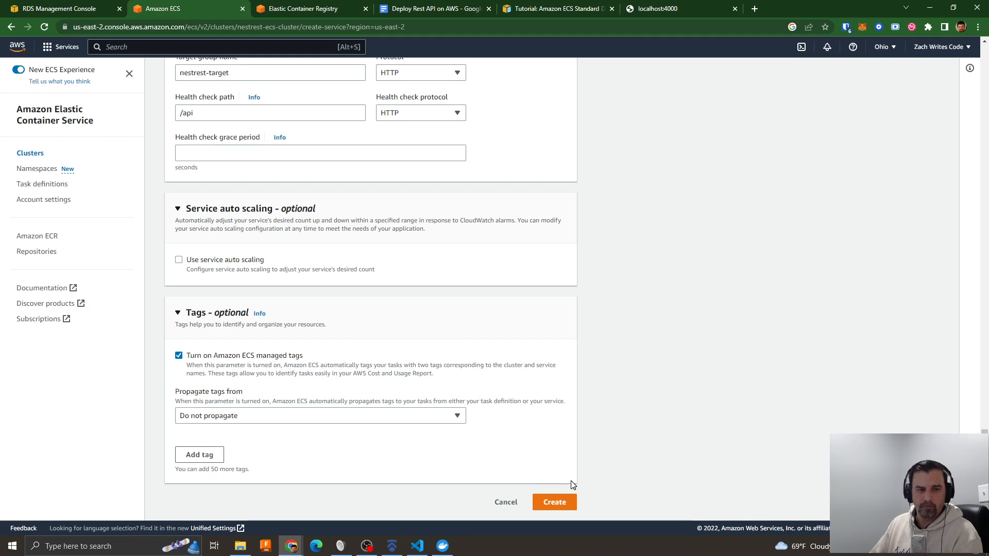
{"action": "left_click", "coordinate": [558, 508]}
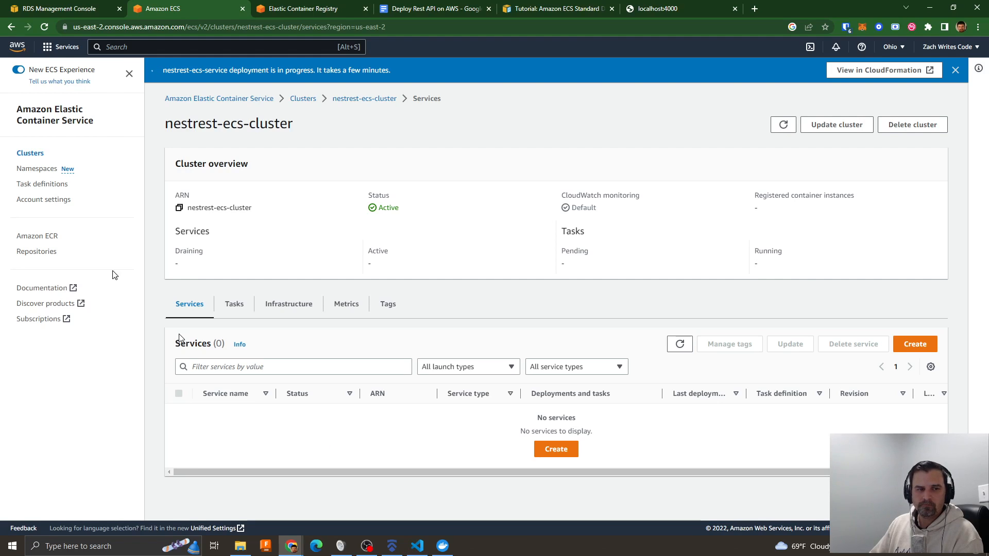
- View the task definitions list and check the nestrest-ecr repository in Elastic Container Registry for images
{"action": "left_click", "coordinate": [28, 185]}
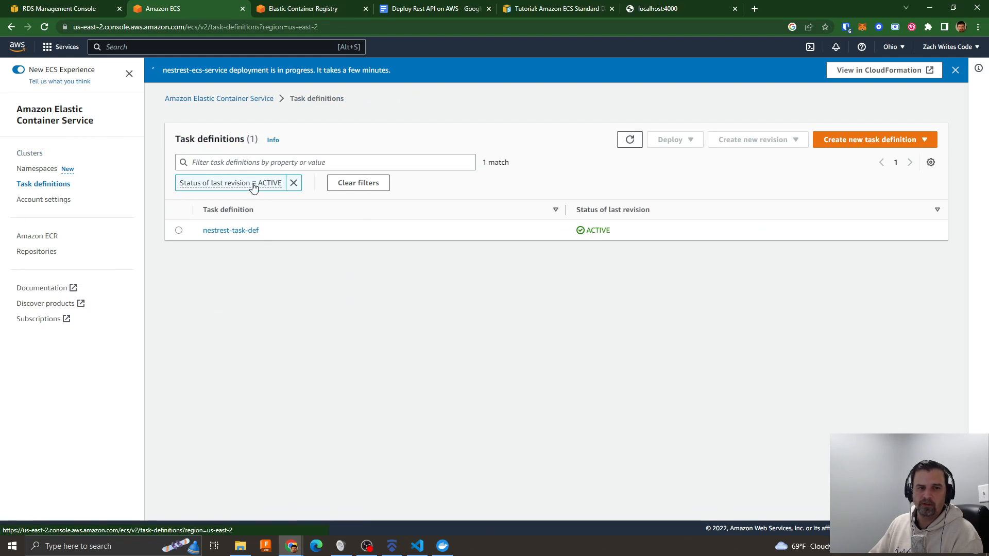
{"action": "left_click", "coordinate": [299, 9]}
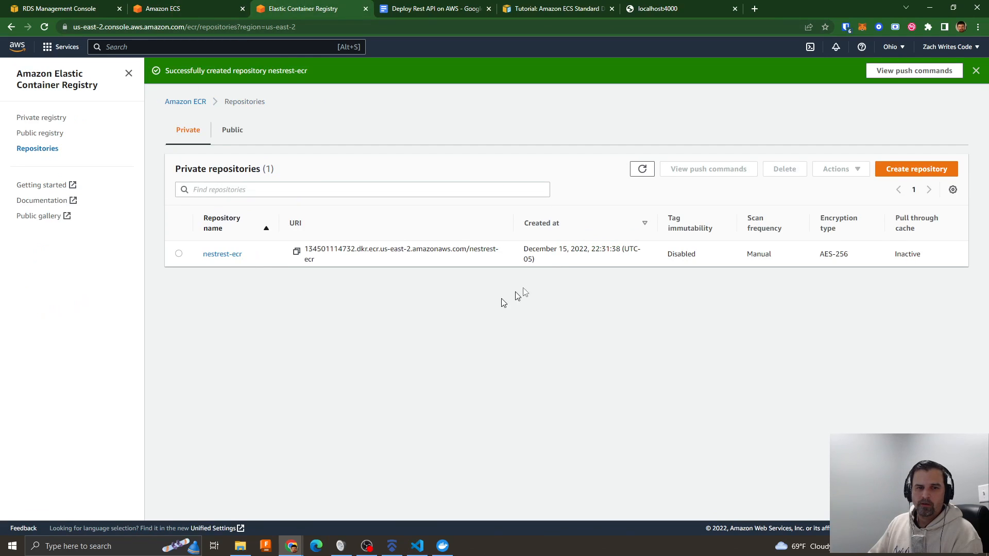
{"action": "left_click", "coordinate": [222, 254]}
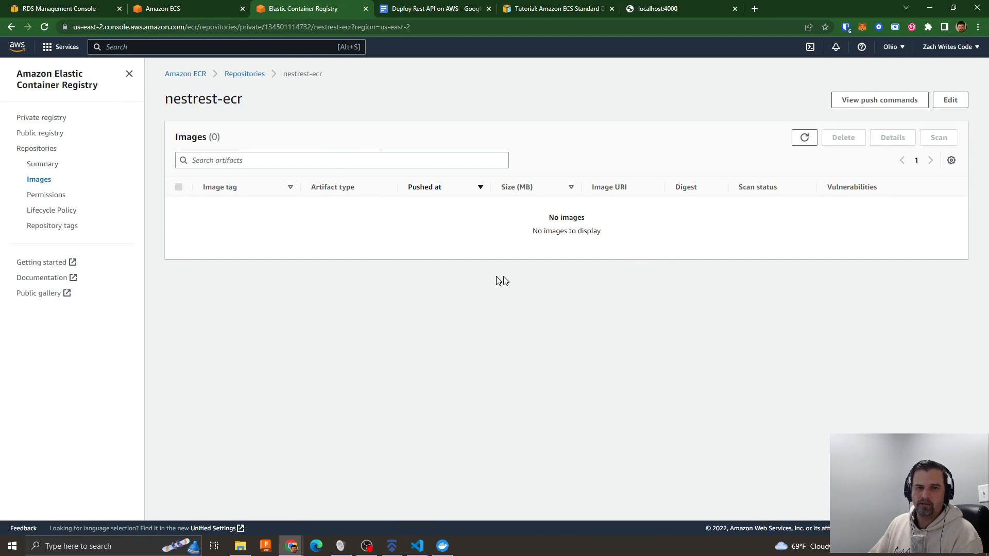
{"action": "left_click", "coordinate": [186, 6]}
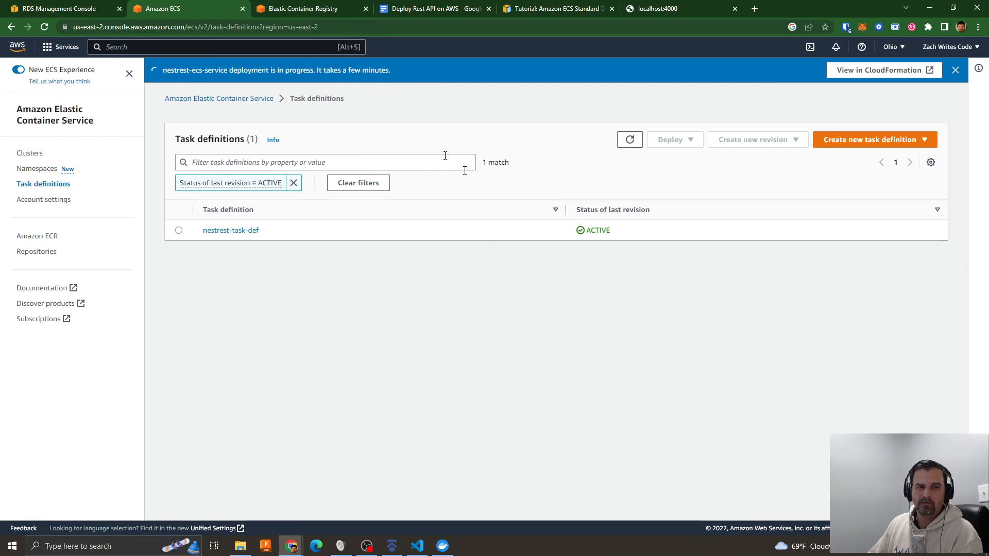
{"action": "left_click", "coordinate": [307, 10]}
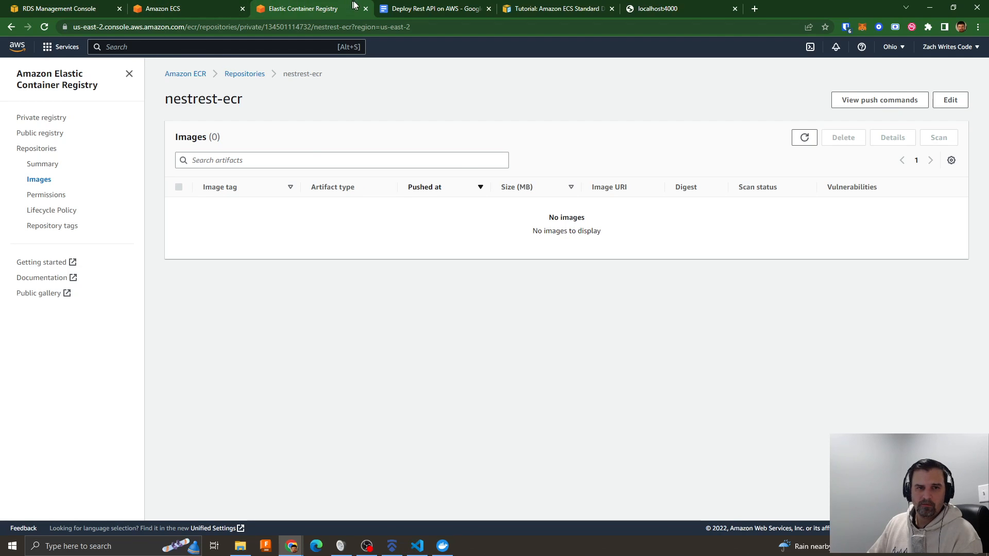
- Review the CodePipelines items in the Deploy Rest API on AWS document, highlighting Source Github, AWS CodeBuild and buildspec.yml
{"action": "left_click", "coordinate": [393, 11]}
{"action": "left_click_drag", "start_coordinate": [321, 348], "coordinate": [443, 352]}
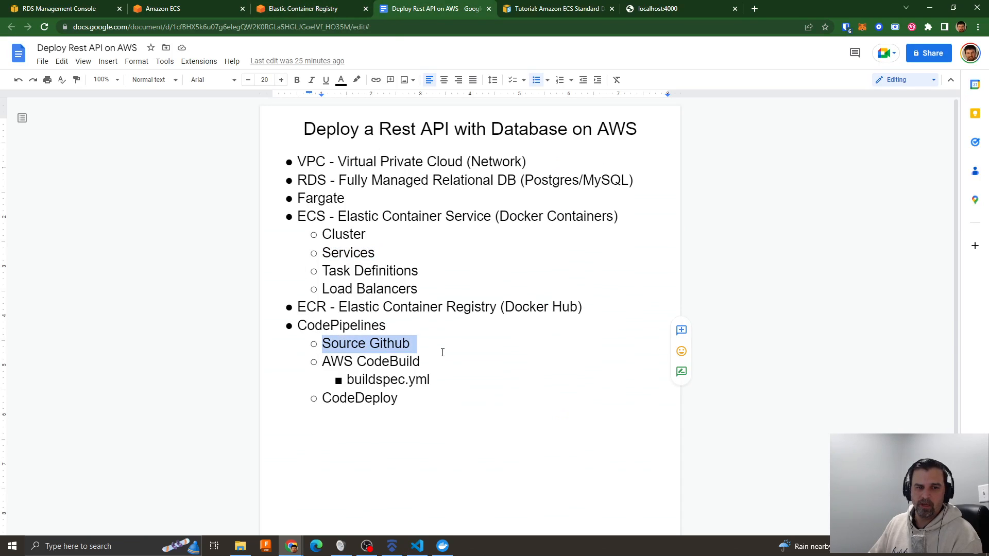
{"action": "left_click_drag", "start_coordinate": [321, 371], "coordinate": [435, 386]}
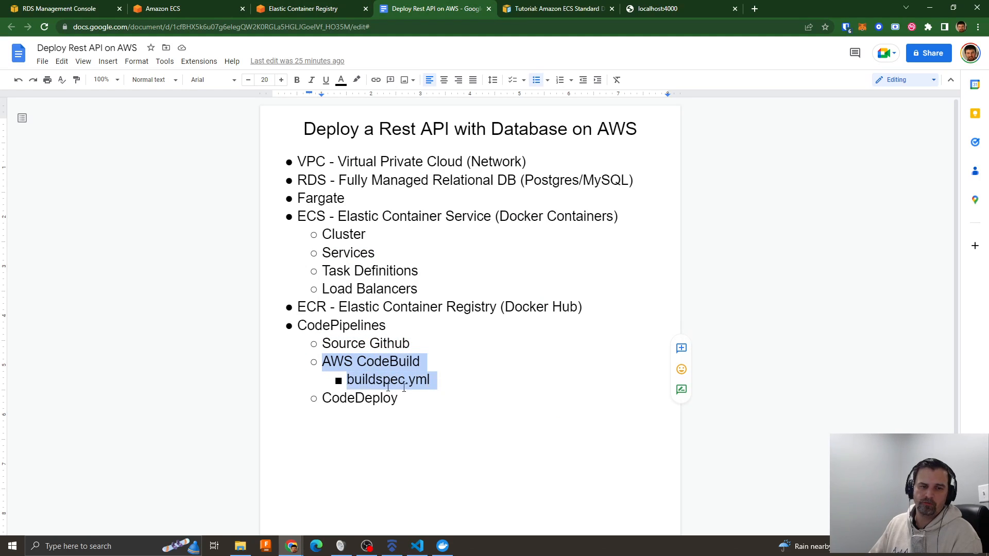
- Highlight the CodeDeploy item in the outline document, and open the CodePipeline service in the AWS console
{"action": "left_click_drag", "start_coordinate": [322, 402], "coordinate": [402, 407]}
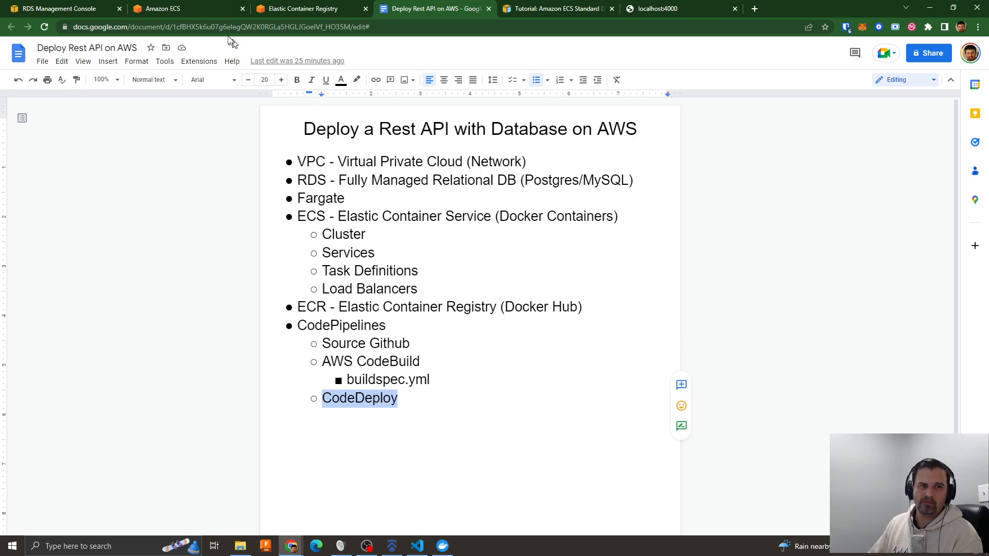
{"action": "left_click", "coordinate": [75, 9]}
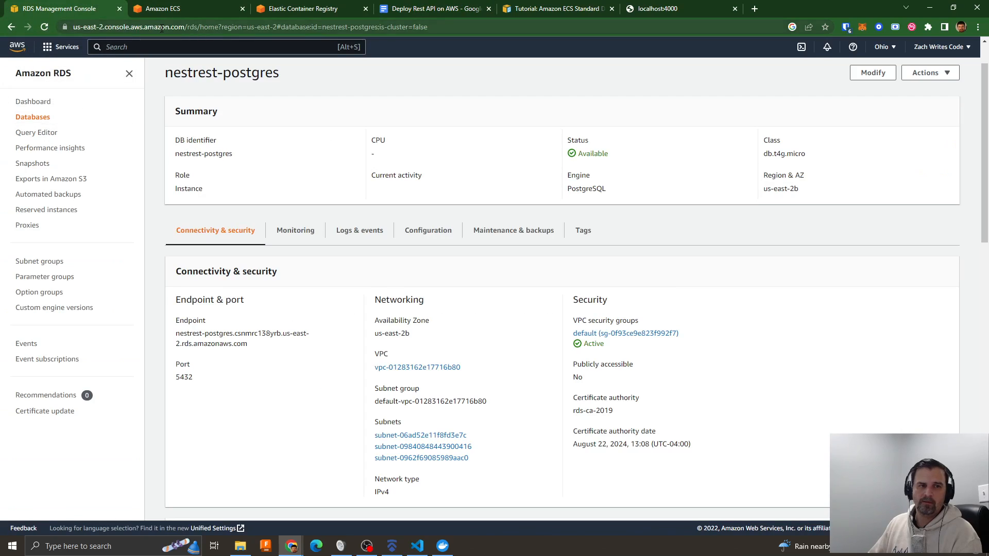
{"action": "left_click", "coordinate": [138, 46]}
{"action": "type", "text": "codepipeline"}
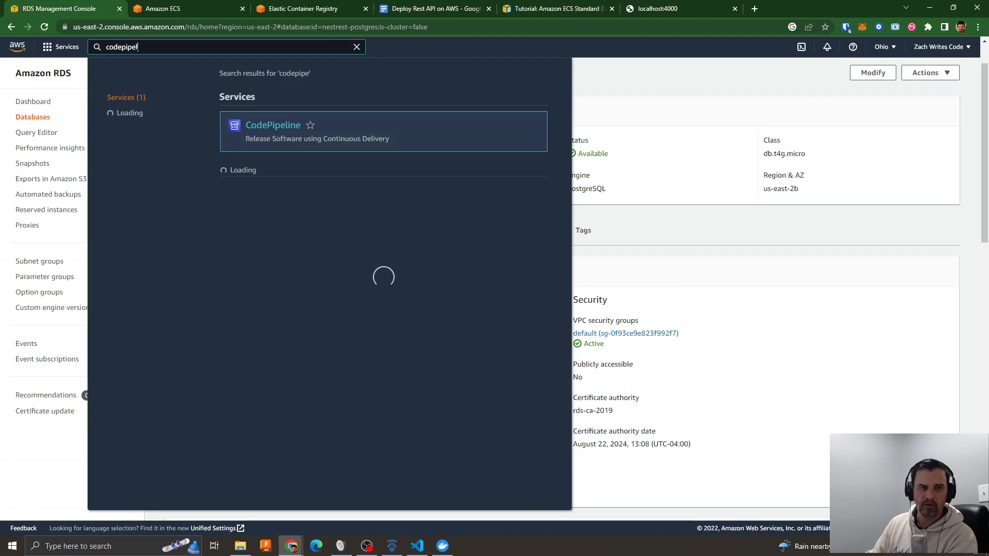
{"action": "left_click", "coordinate": [272, 131]}
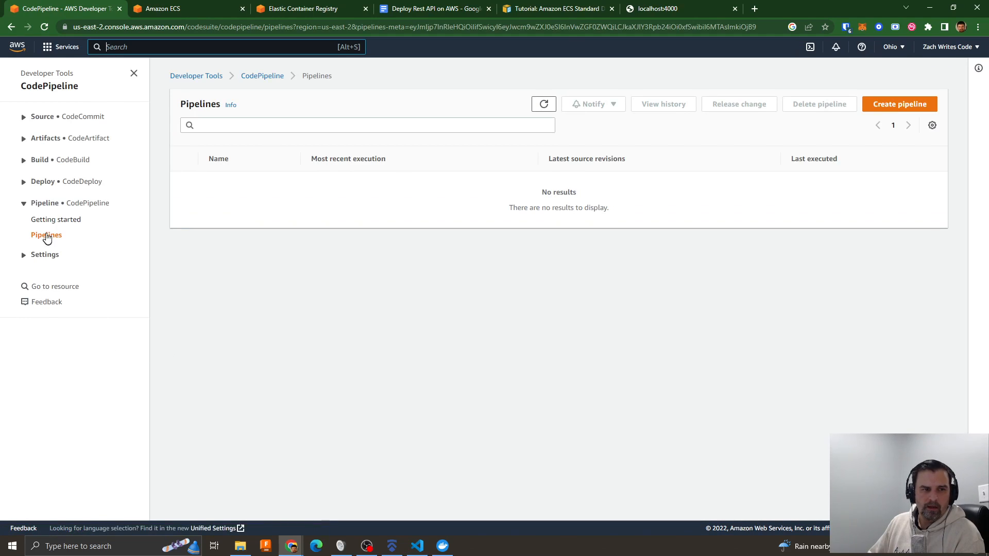
- Delete the existing GitHub connection from the developer tools connection settings, confirming with delete
{"action": "left_click", "coordinate": [44, 254]}
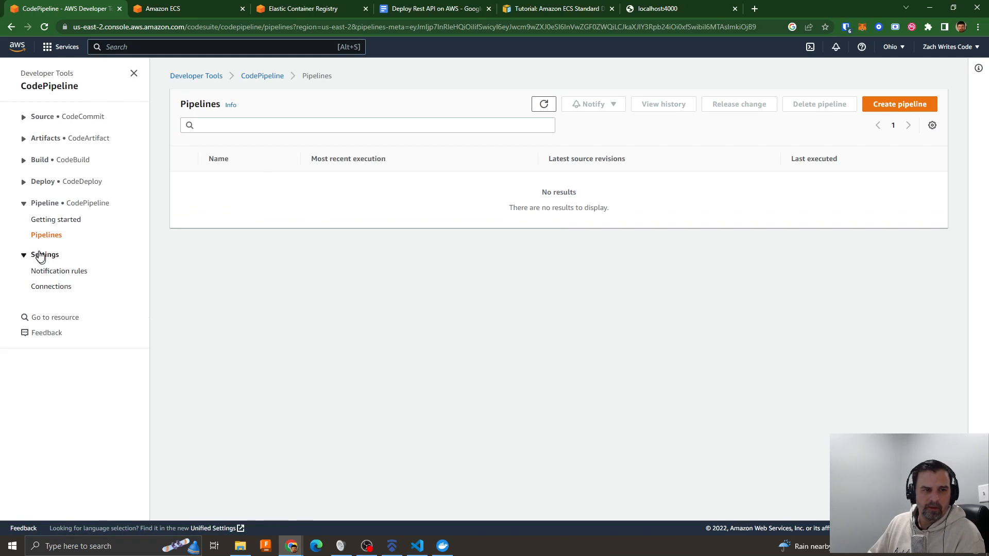
{"action": "left_click", "coordinate": [53, 286]}
{"action": "left_click", "coordinate": [185, 222]}
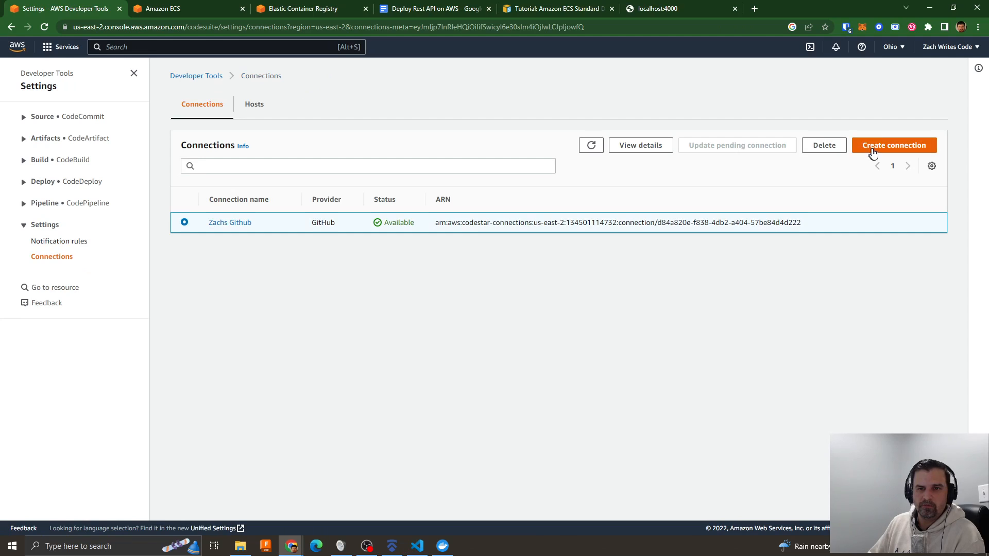
{"action": "left_click", "coordinate": [825, 146]}
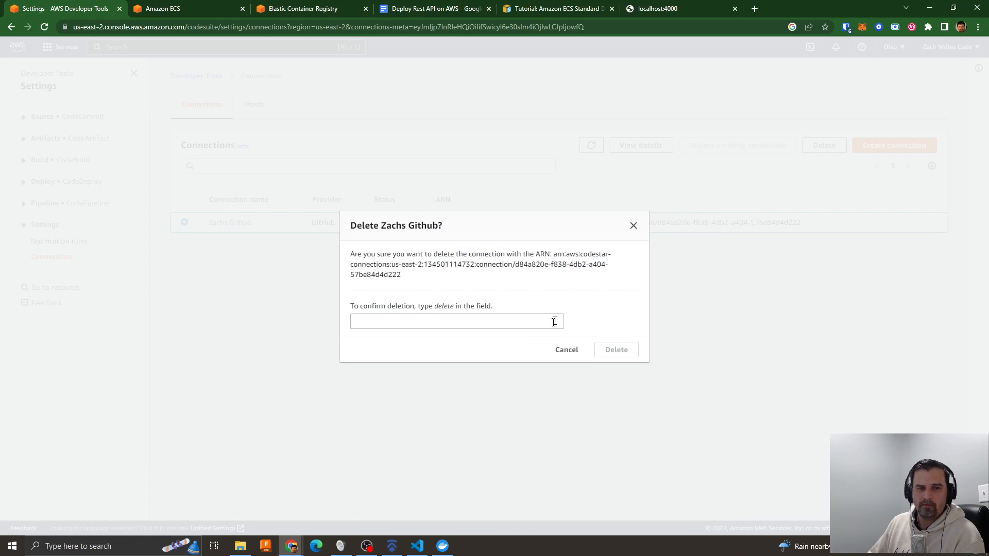
{"action": "left_click", "coordinate": [470, 326]}
{"action": "type", "text": "delete"}
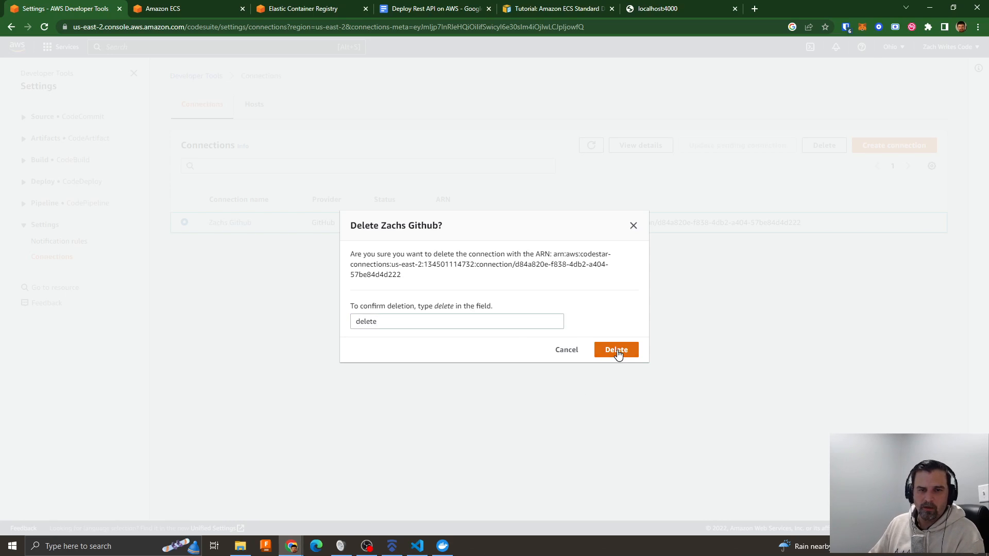
{"action": "left_click", "coordinate": [618, 350]}
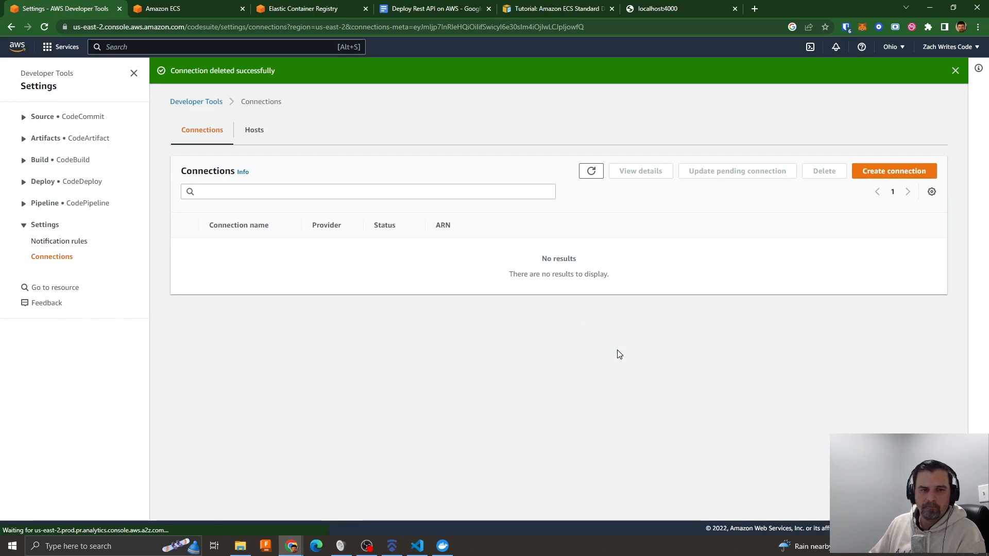
- Start a new pipeline named nestrest-pipeline with a new service role, keeping the default artifact store and encryption key
{"action": "left_click", "coordinate": [44, 204]}
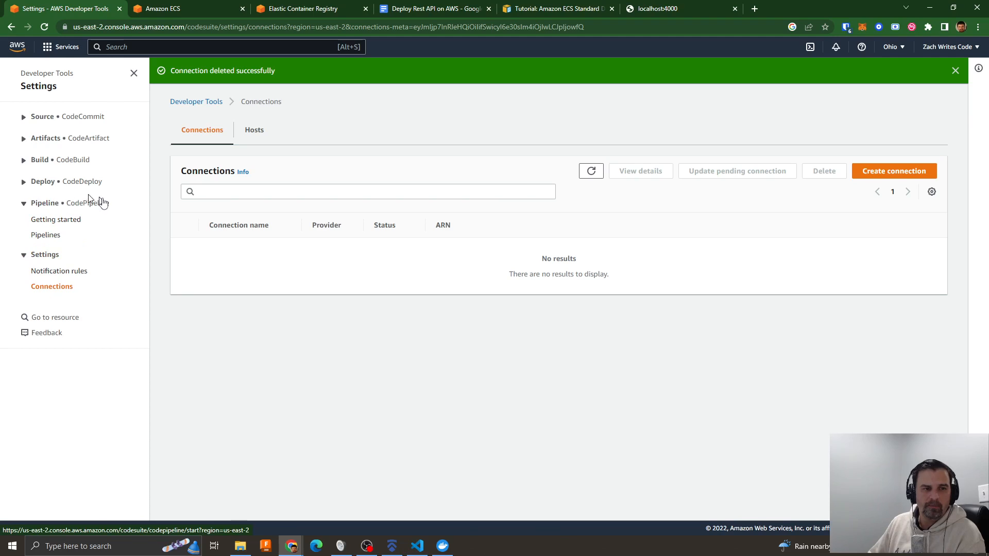
{"action": "left_click", "coordinate": [48, 240]}
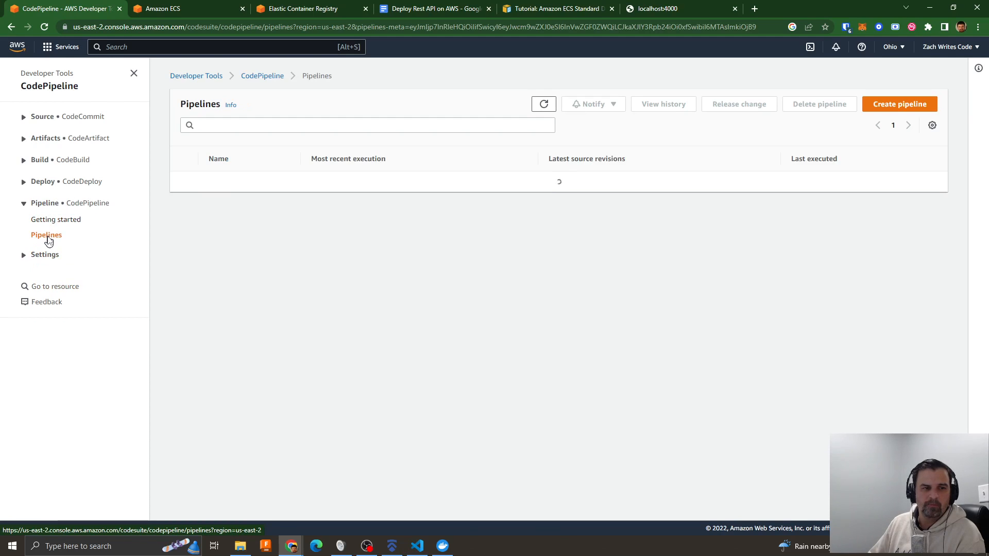
{"action": "left_click", "coordinate": [884, 110]}
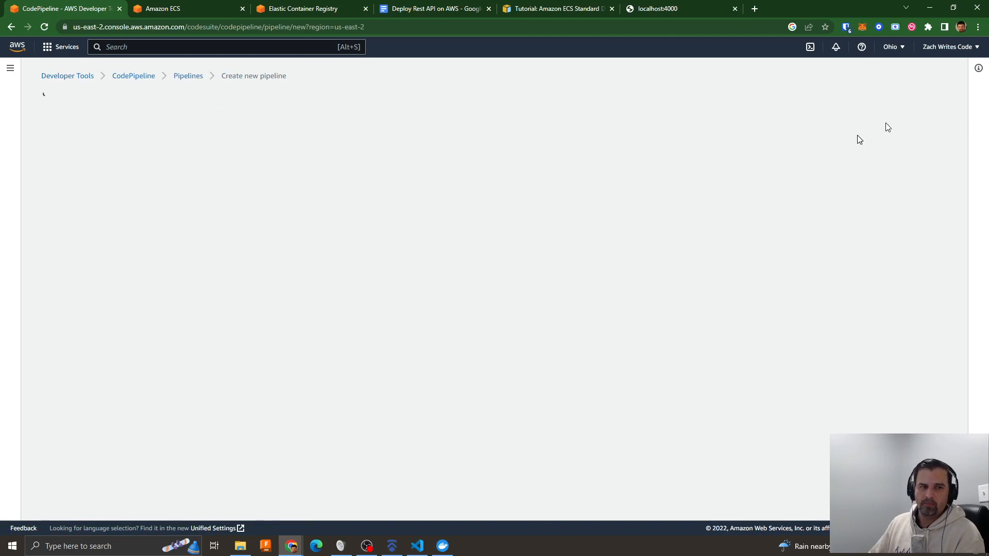
{"action": "left_click", "coordinate": [230, 193]}
{"action": "type", "text": "nestrest-pipeline"}
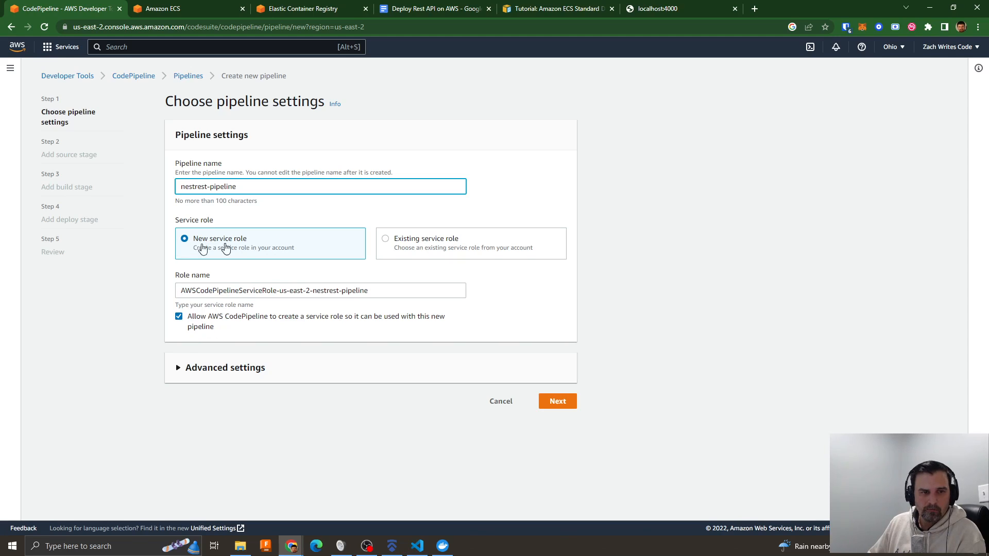
{"action": "left_click_drag", "start_coordinate": [369, 291], "coordinate": [183, 291]}
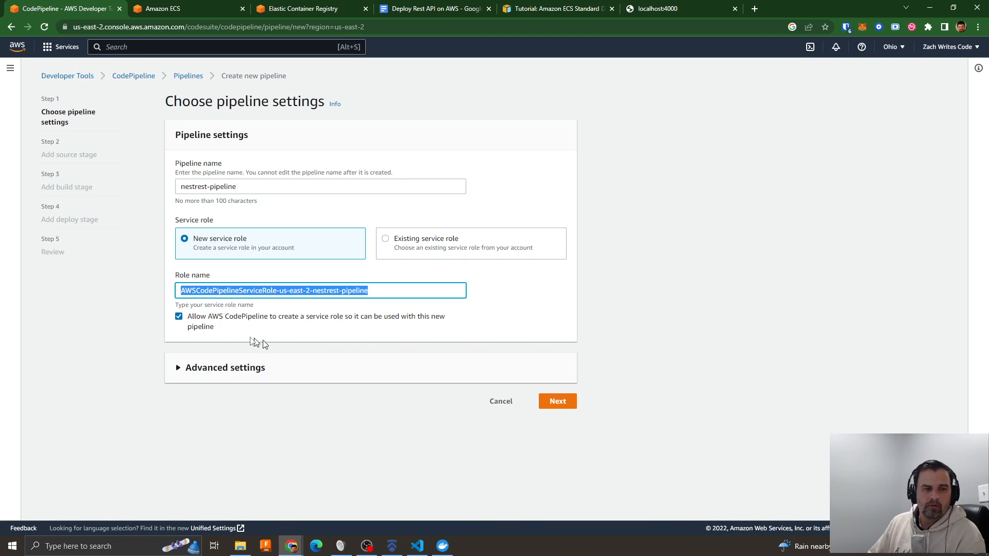
{"action": "left_click", "coordinate": [206, 369]}
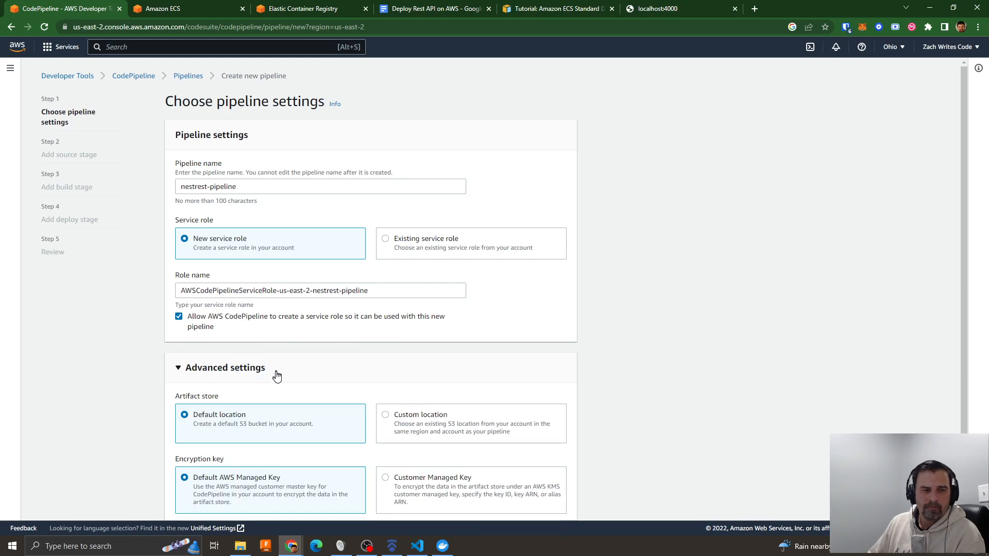
{"action": "scroll", "coordinate": [376, 368], "scroll_direction": "down", "scroll_amount": 1}
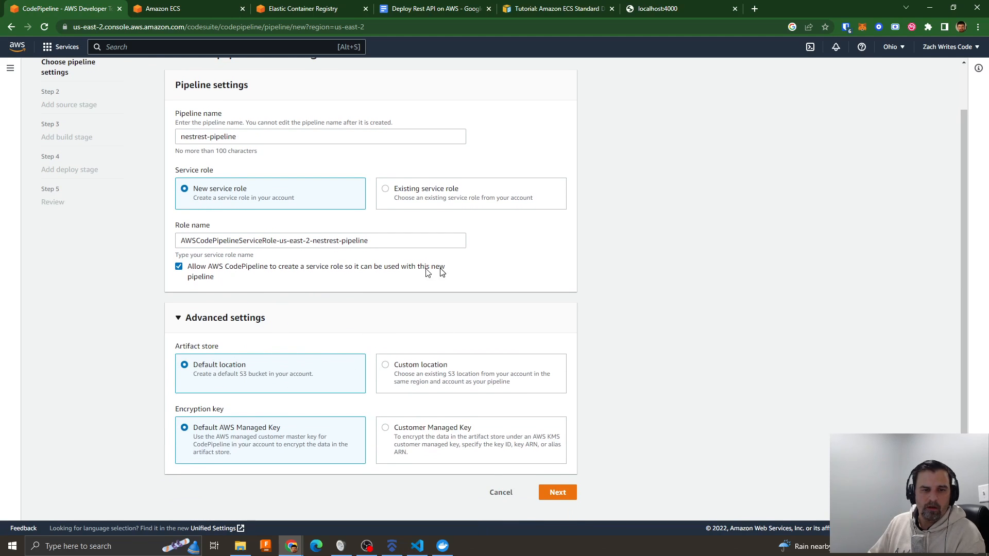
{"action": "left_click", "coordinate": [560, 493]}
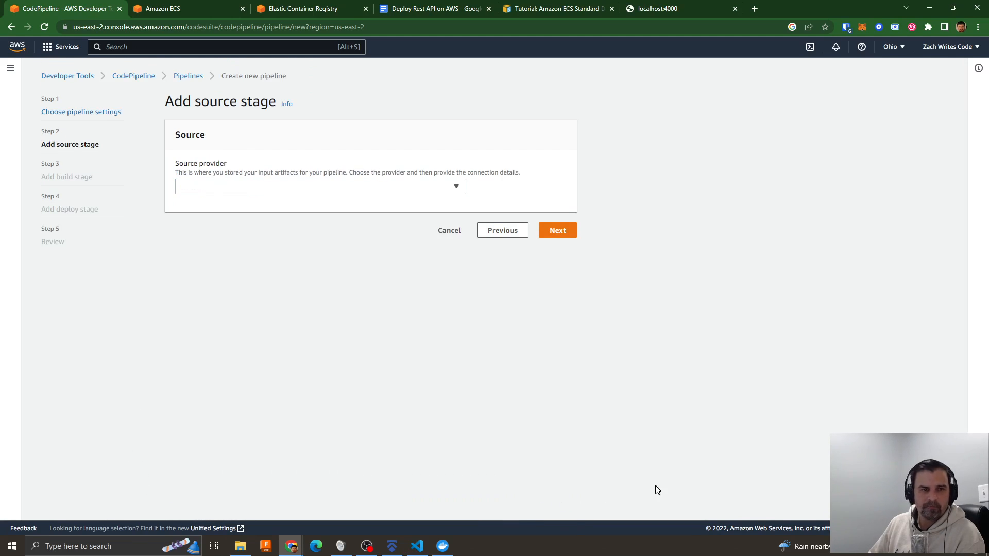
- Set the pipeline's source provider to GitHub (Version 2) and check for existing connections
{"action": "left_click", "coordinate": [225, 185]}
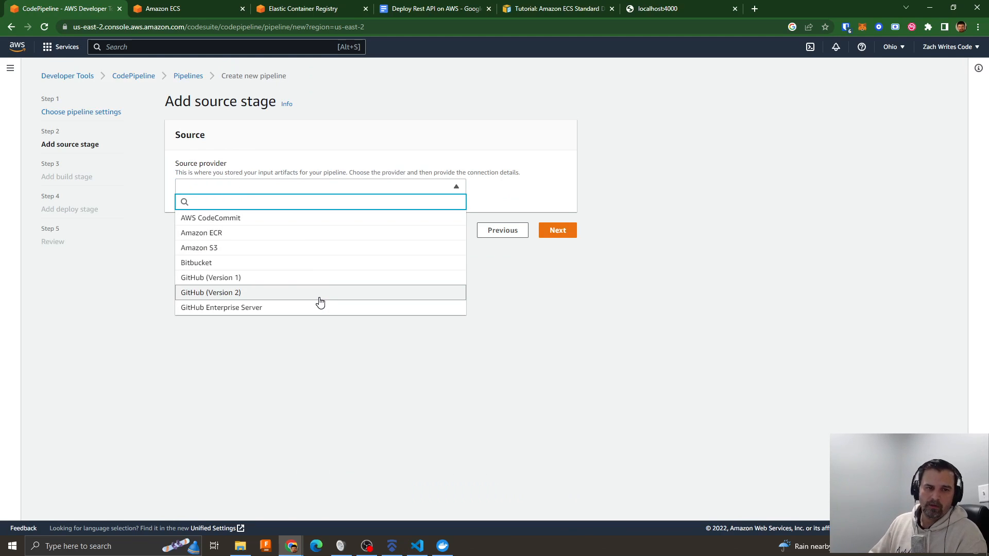
{"action": "left_click", "coordinate": [230, 294]}
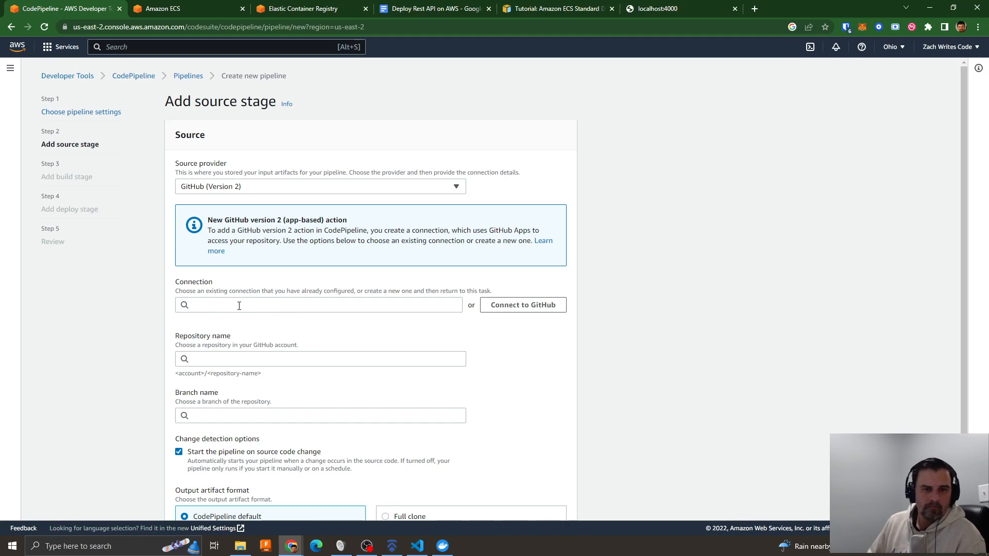
{"action": "left_click", "coordinate": [218, 304]}
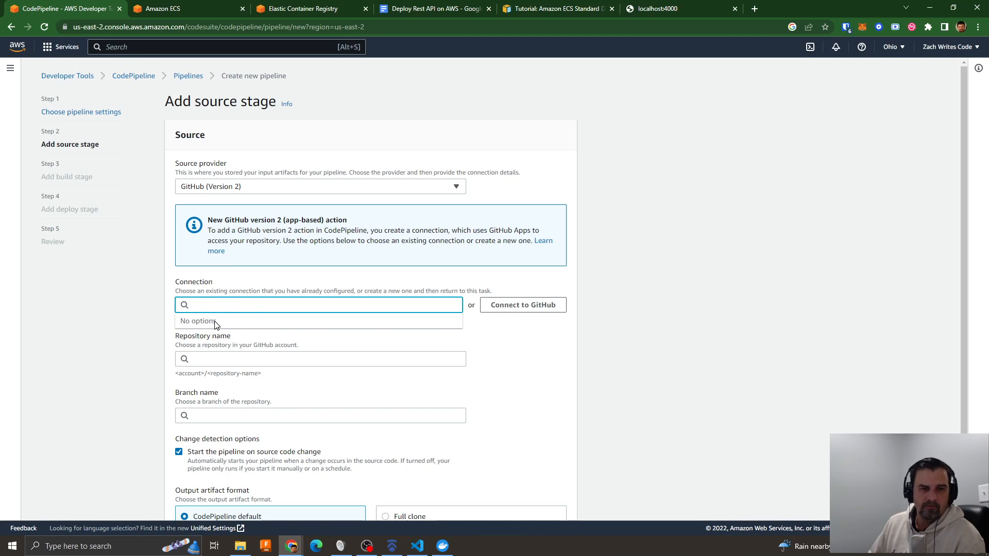
- Start a new GitHub connection, enter a connection name, and select the existing GitHub App installation
{"action": "left_click", "coordinate": [526, 306]}
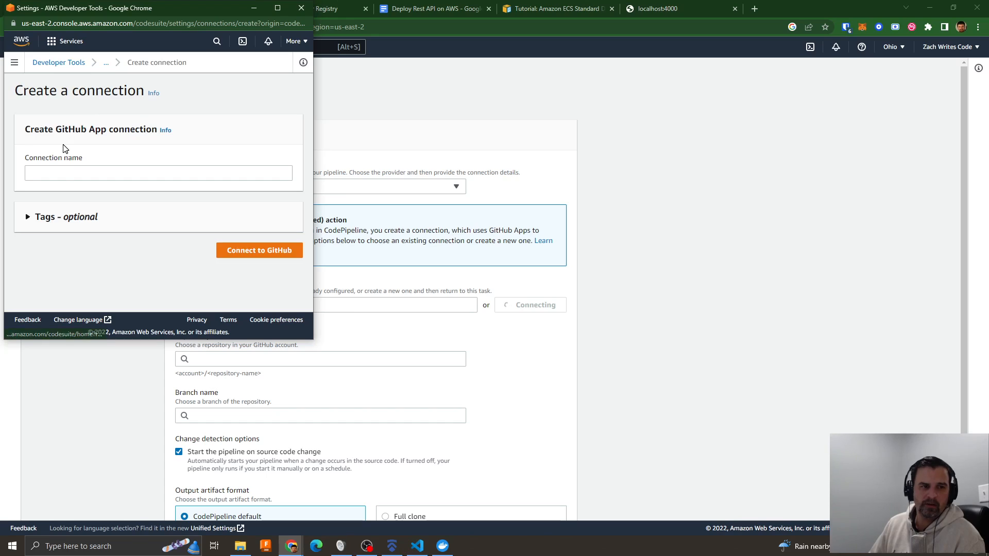
{"action": "left_click", "coordinate": [58, 176]}
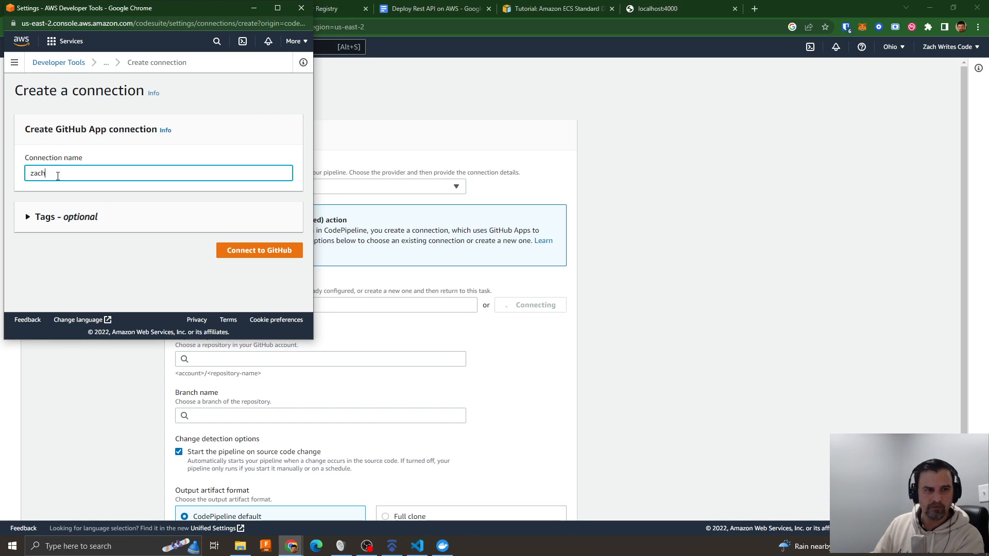
{"action": "left_click", "coordinate": [267, 254]}
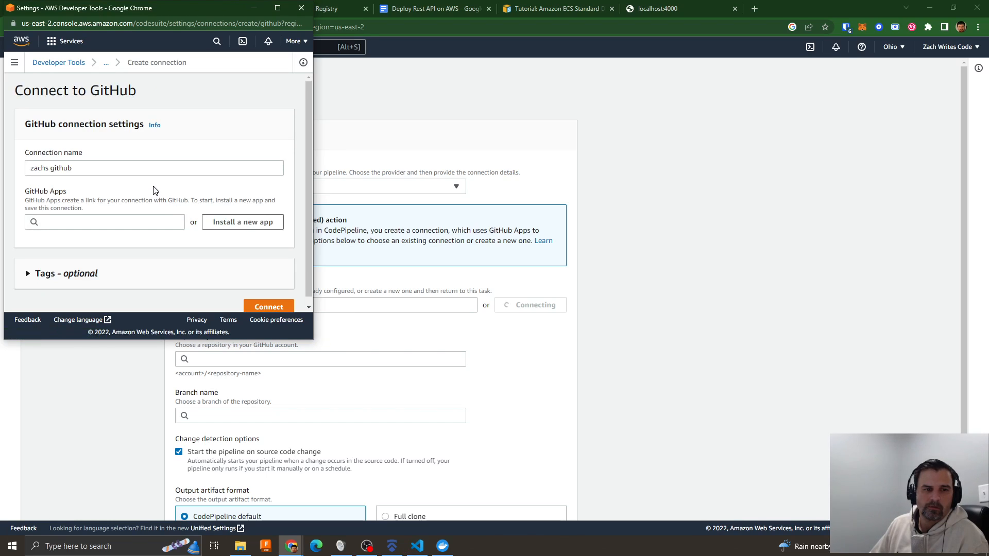
{"action": "scroll", "coordinate": [153, 187], "scroll_direction": "down", "scroll_amount": 1}
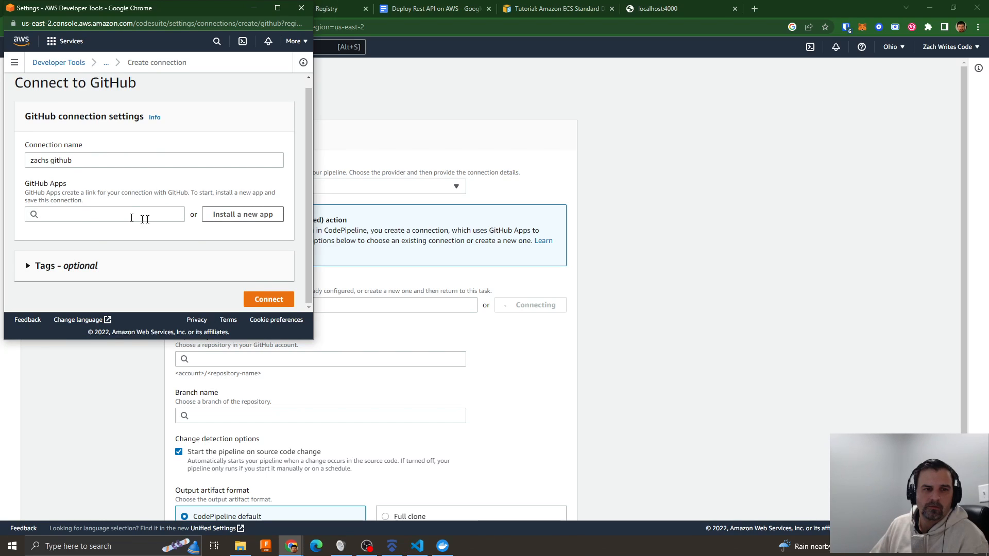
{"action": "left_click", "coordinate": [99, 215]}
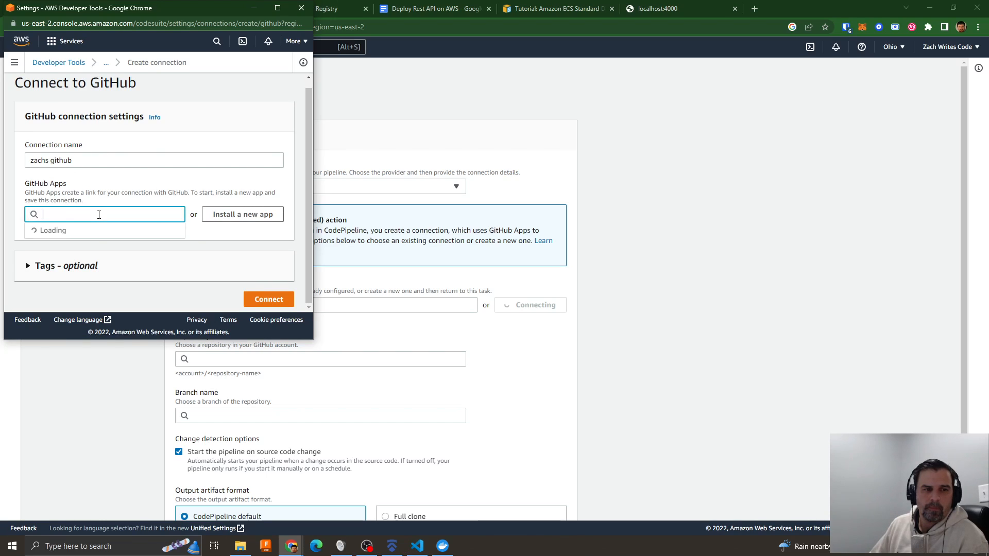
{"action": "left_click", "coordinate": [54, 237]}
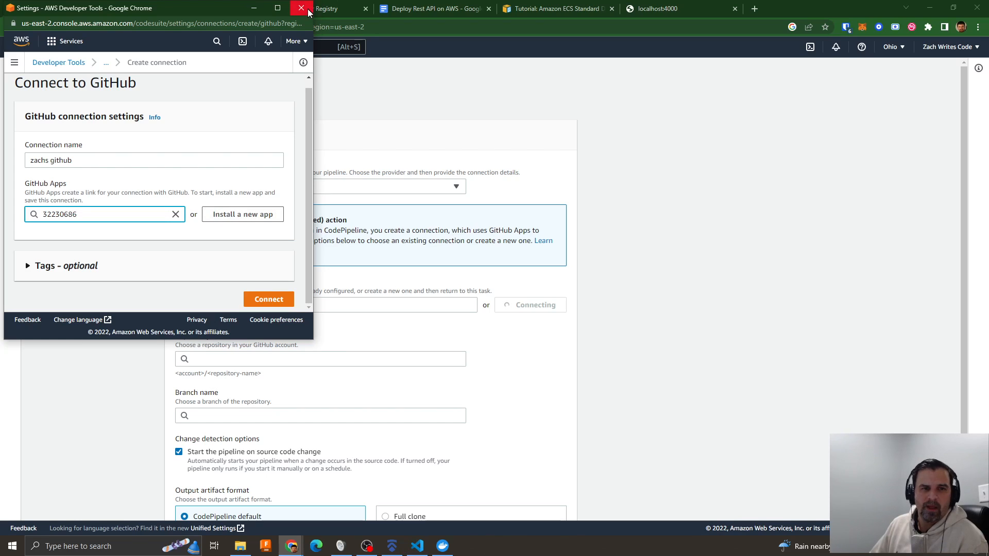
- Open github.com in a new browser tab
{"action": "left_click", "coordinate": [754, 8]}
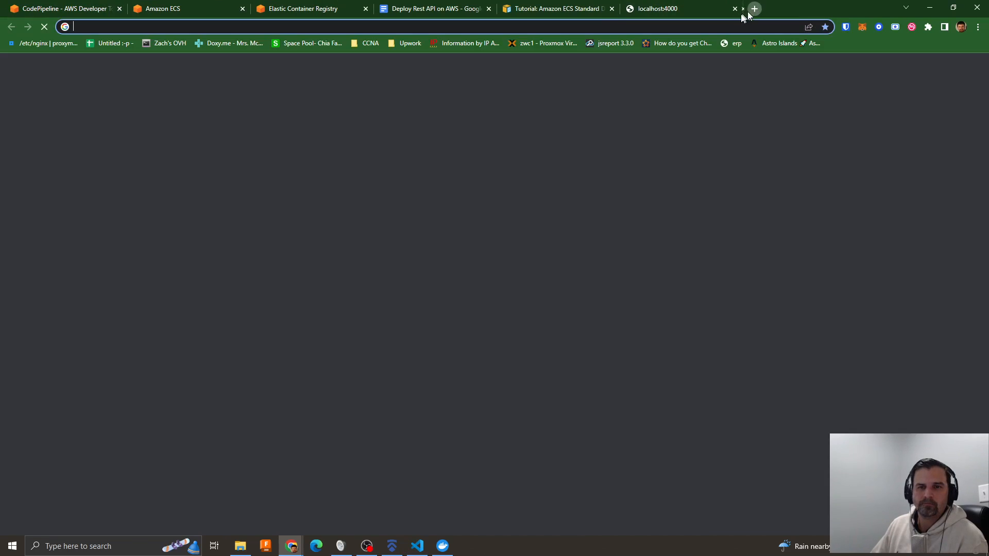
{"action": "type", "text": "ghithu"}
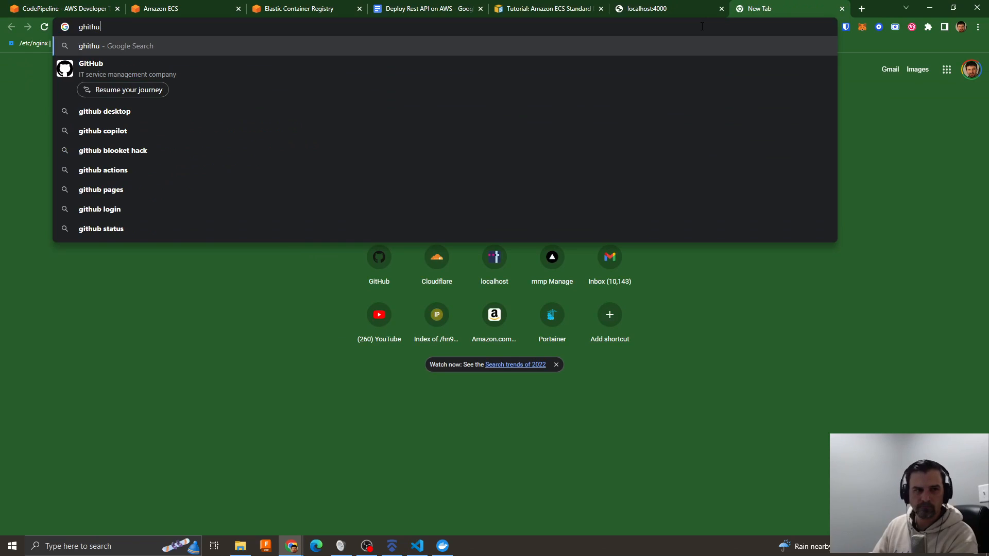
{"action": "key", "text": "BackSpace"}
{"action": "key", "text": "BackSpace"}
{"action": "key", "text": "BackSpace"}
{"action": "key", "text": "BackSpace"}
{"action": "key", "text": "BackSpace"}
{"action": "key", "text": "BackSpace"}
{"action": "type", "text": "g"}
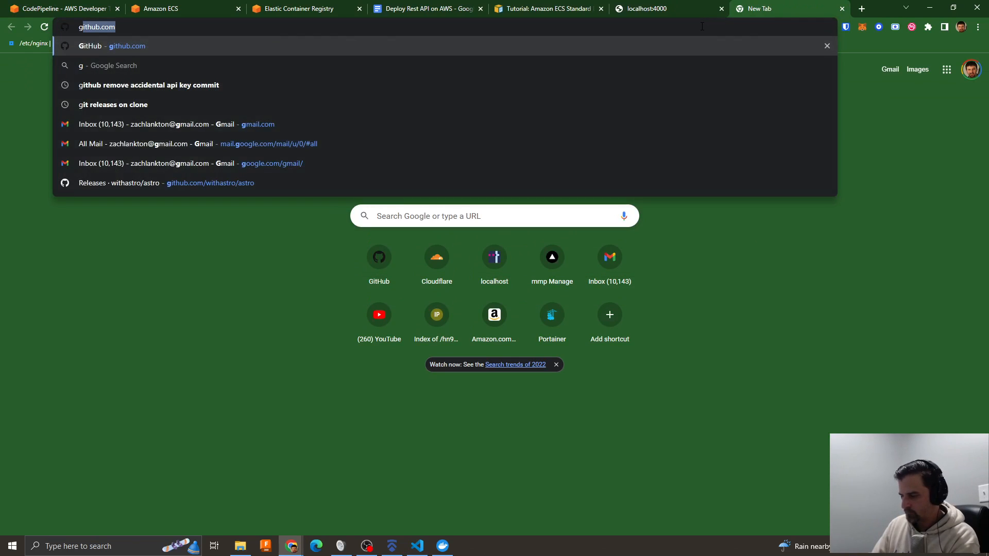
{"action": "type", "text": "ithub.com"}
{"action": "key", "text": "Return"}
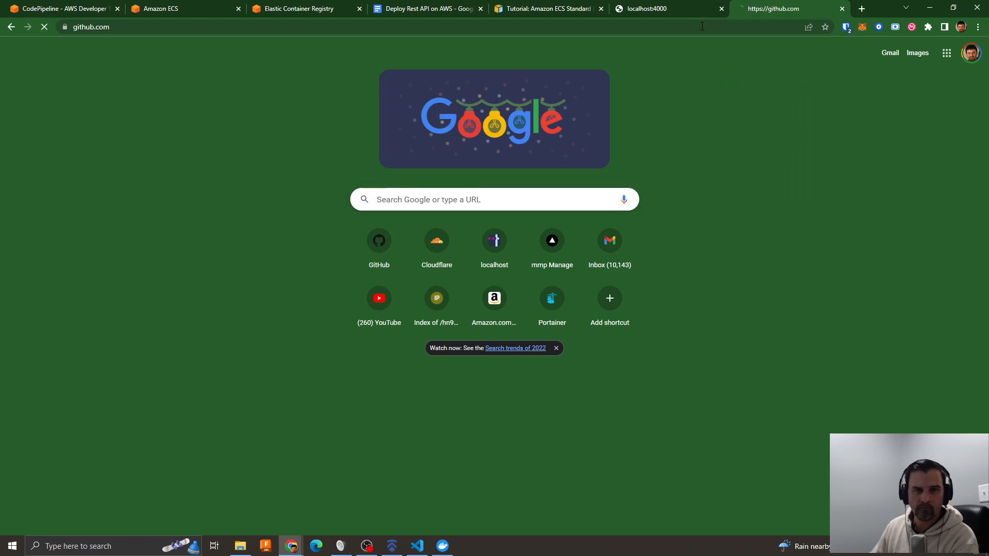
- Return to the GitHub connection setup window and close it without connecting
{"action": "left_click", "coordinate": [67, 9]}
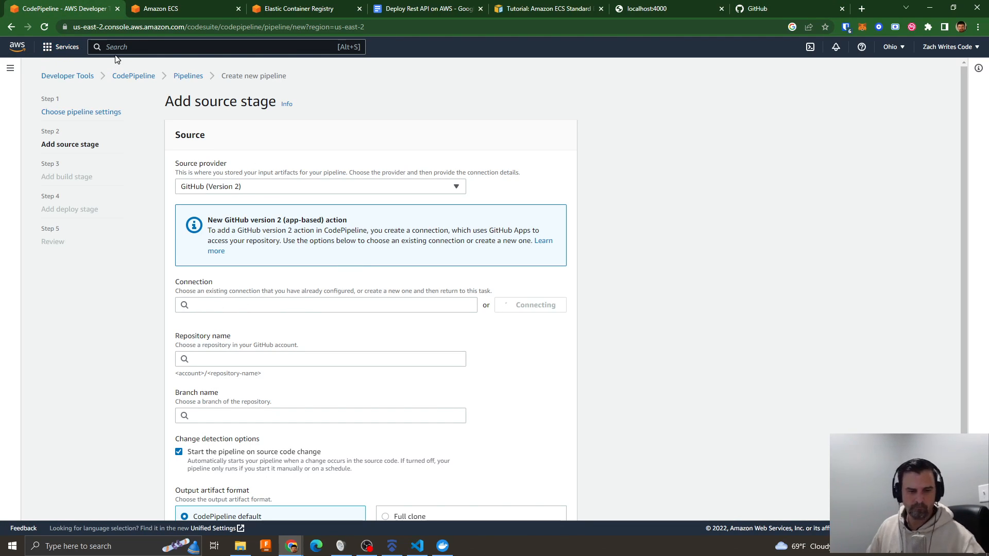
{"action": "key", "text": "super+Tab"}
{"action": "left_click", "coordinate": [317, 142]}
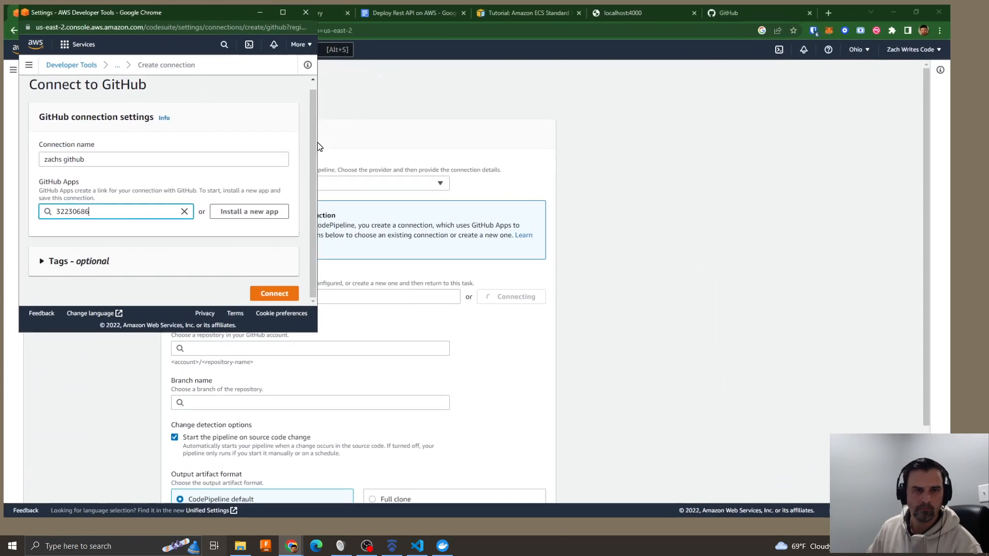
{"action": "left_click", "coordinate": [302, 7]}
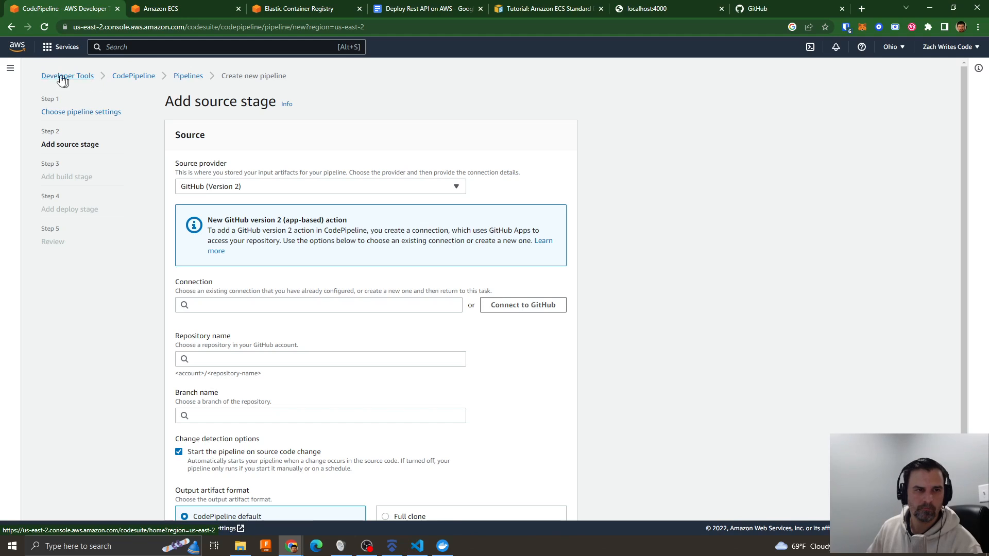
- Open the developer tools connections list and refresh it to check for GitHub connections
{"action": "left_click", "coordinate": [11, 70]}
{"action": "left_click", "coordinate": [44, 255]}
{"action": "left_click", "coordinate": [50, 287]}
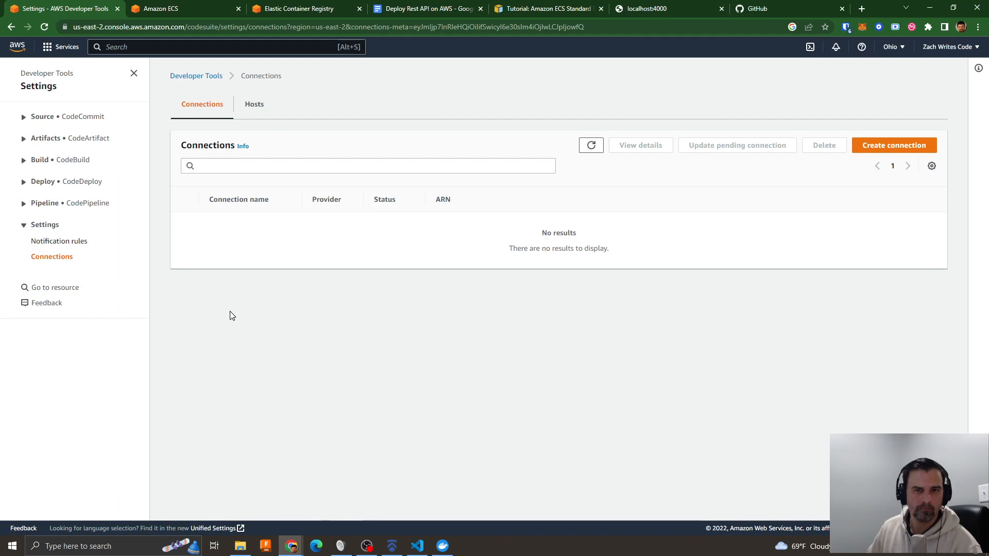
{"action": "left_click", "coordinate": [591, 146]}
{"action": "left_click", "coordinate": [591, 146]}
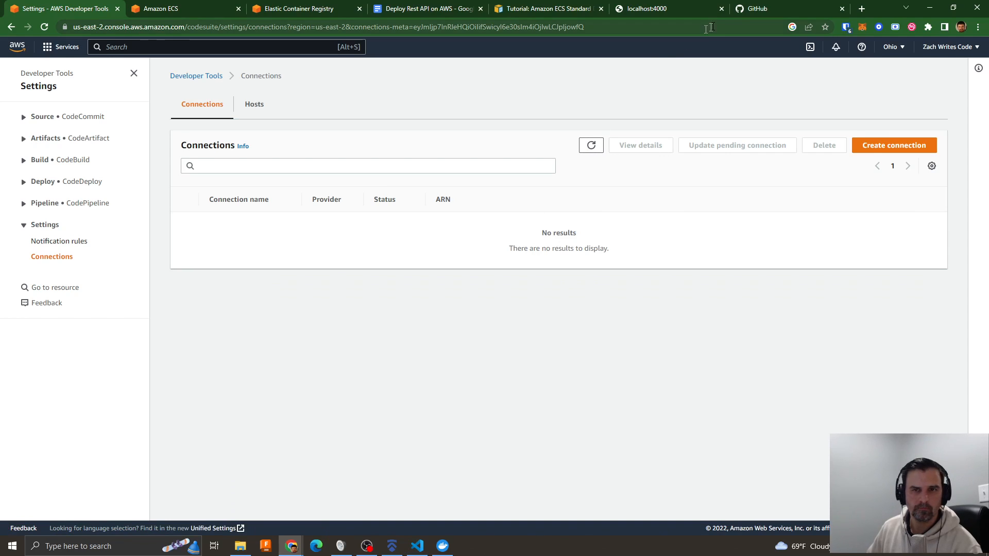
- Open the configuration of the installed AWS Connector for GitHub app in the GitHub account's application settings
{"action": "left_click", "coordinate": [747, 10]}
{"action": "left_click", "coordinate": [956, 54]}
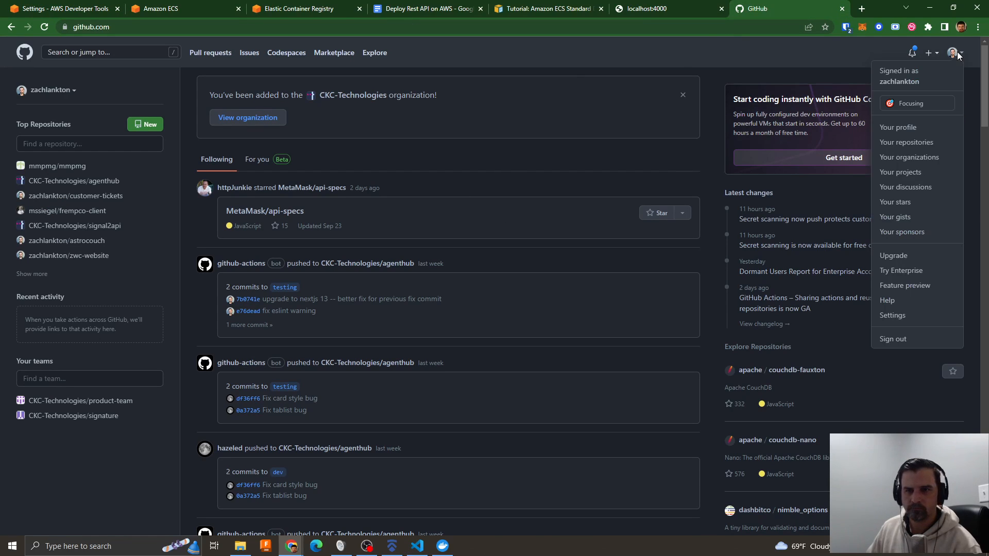
{"action": "left_click", "coordinate": [901, 317]}
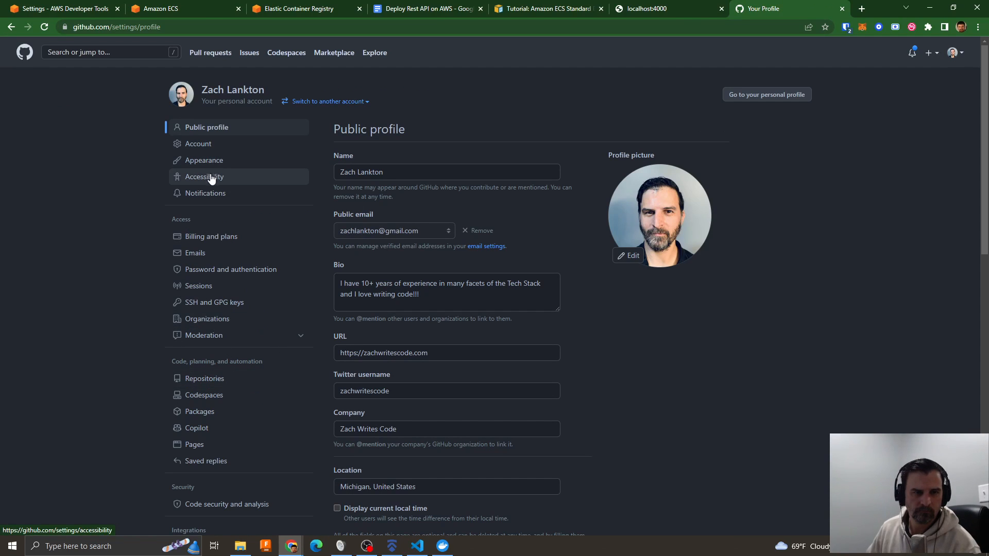
{"action": "scroll", "coordinate": [233, 367], "scroll_direction": "down", "scroll_amount": 1}
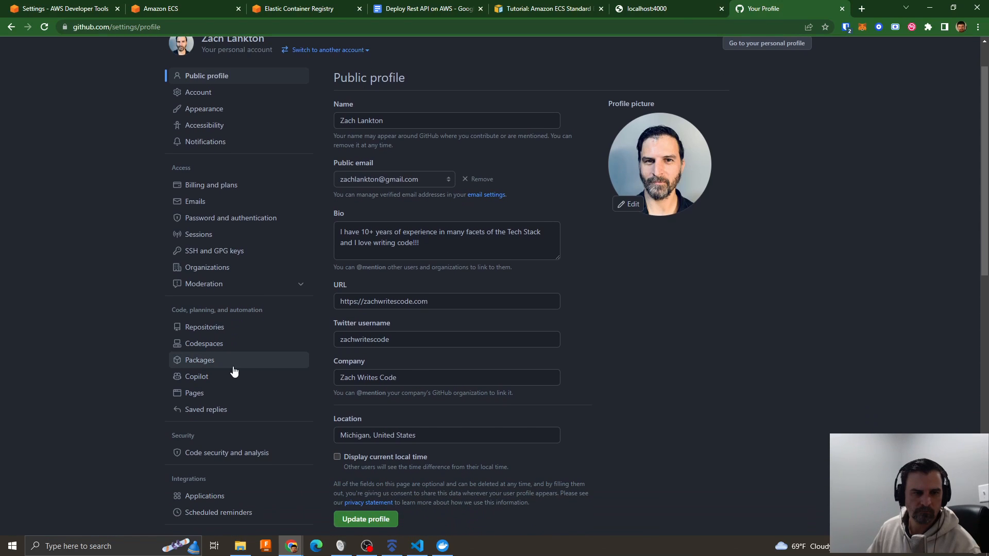
{"action": "scroll", "coordinate": [233, 368], "scroll_direction": "down", "scroll_amount": 2}
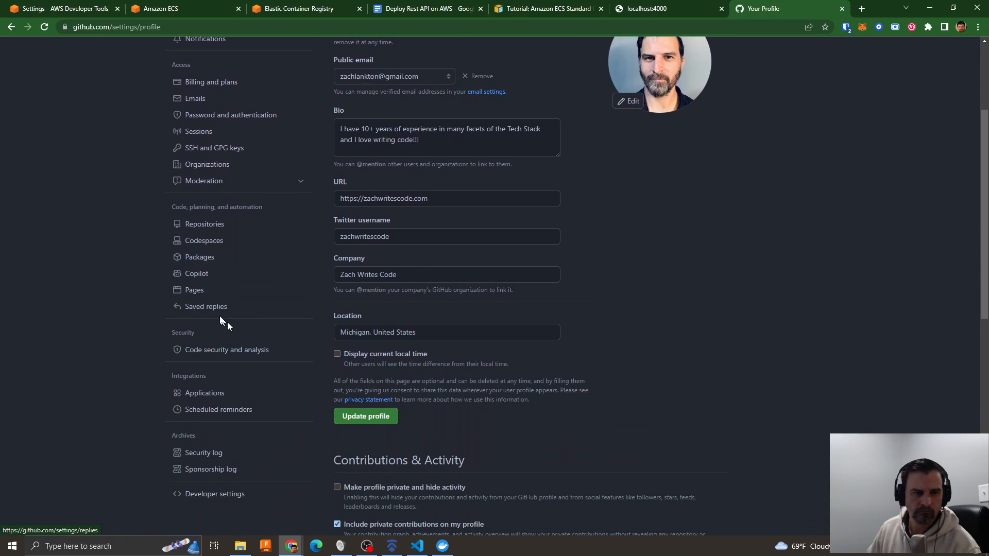
{"action": "left_click", "coordinate": [205, 395]}
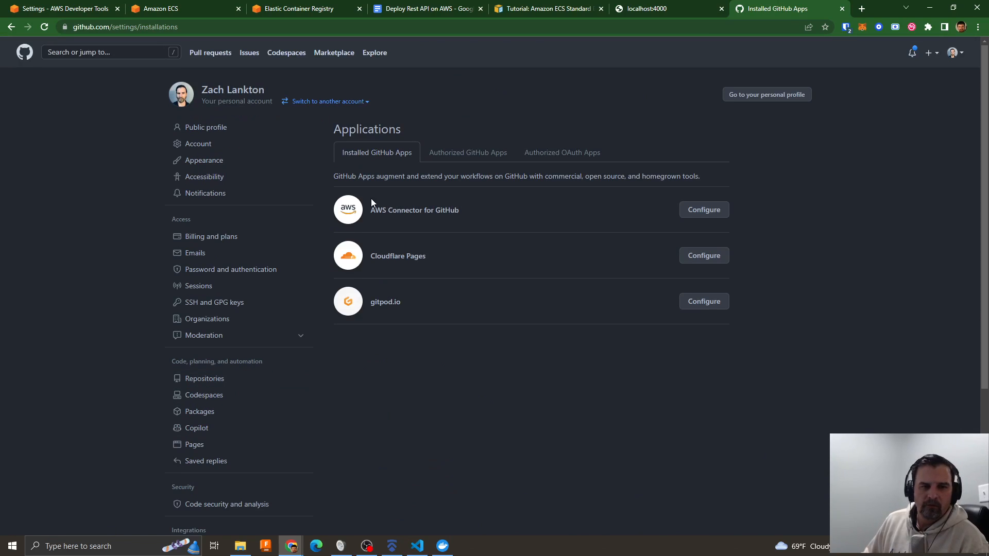
{"action": "left_click", "coordinate": [702, 211]}
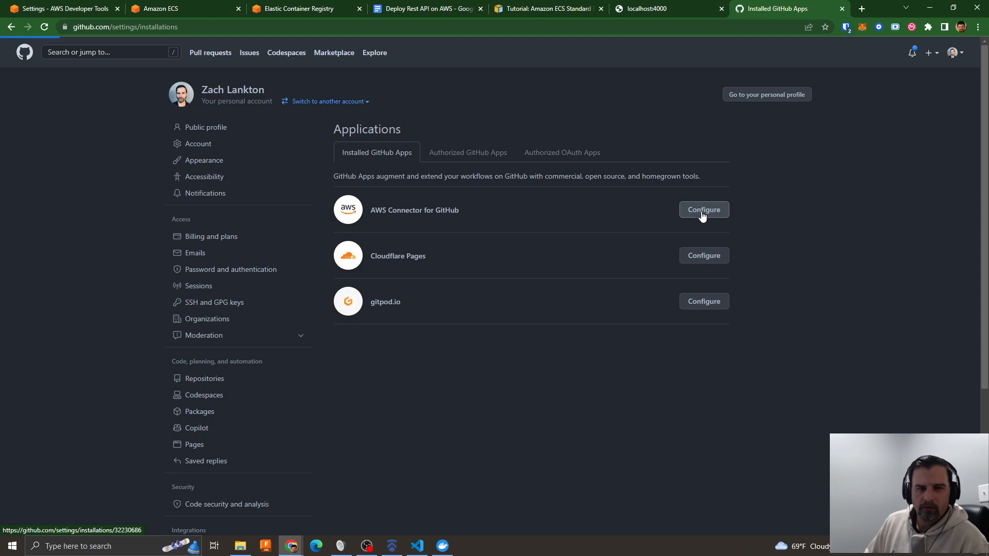
- Confirm access to the GitHub settings with the authentication code copied from the password manager
{"action": "left_click", "coordinate": [846, 27]}
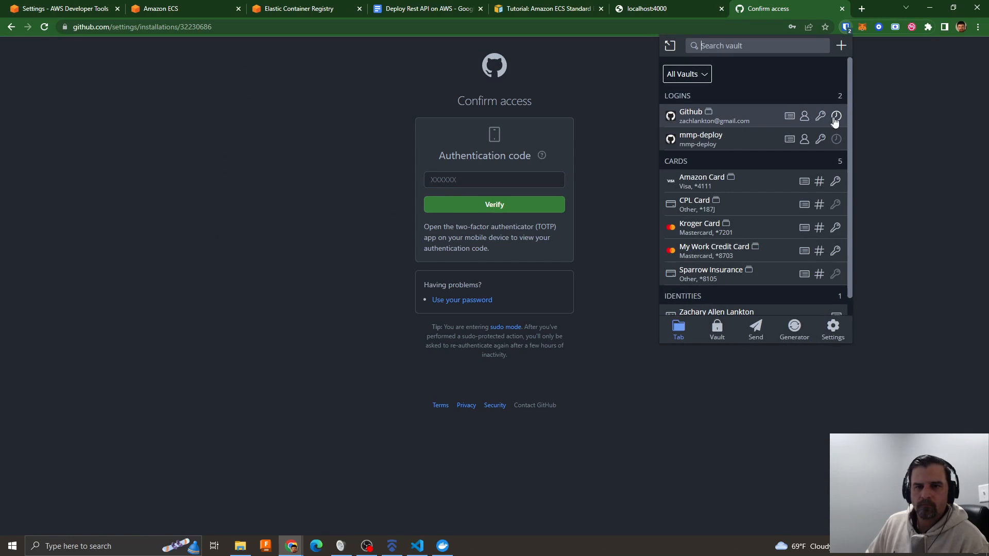
{"action": "left_click", "coordinate": [836, 116]}
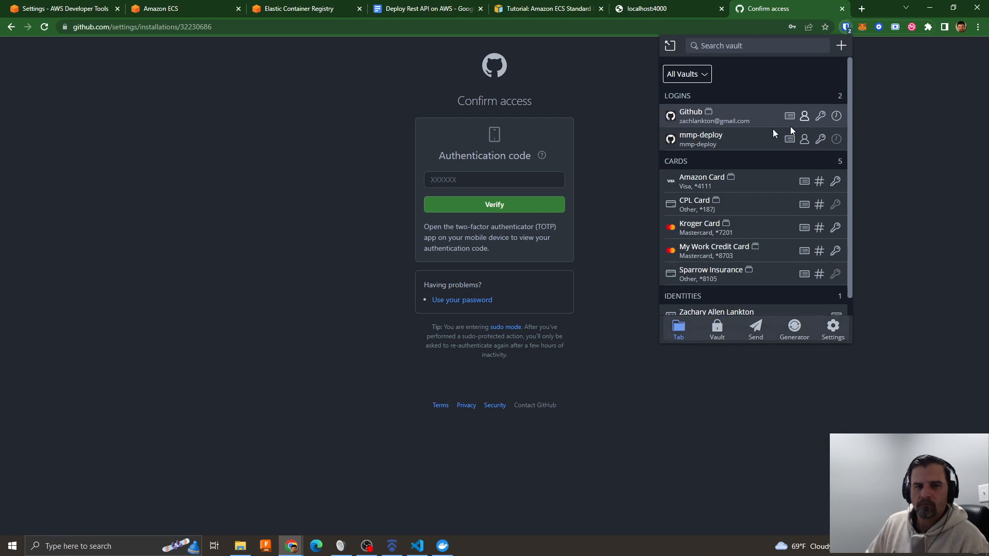
{"action": "left_click", "coordinate": [475, 176]}
{"action": "key", "text": "ctrl+v"}
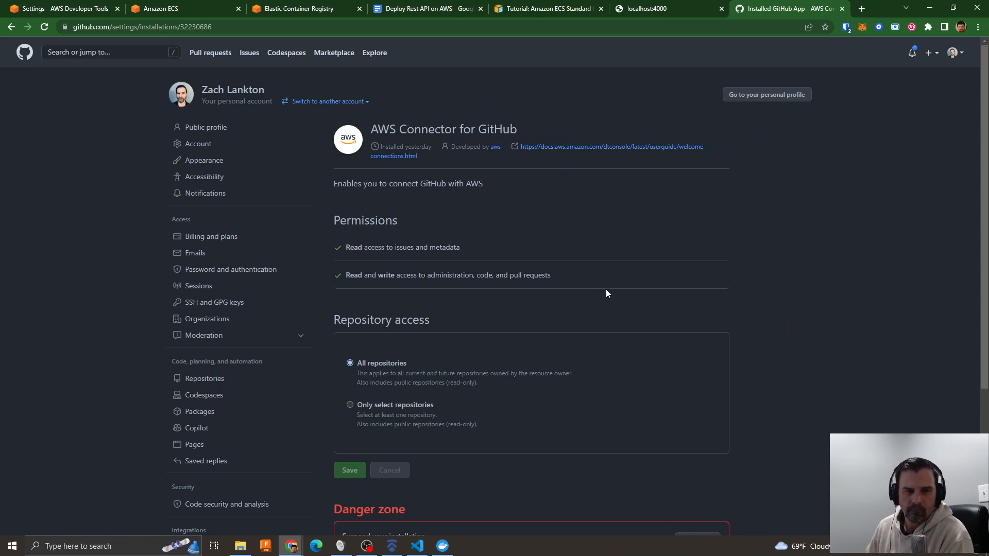
- Uninstall AWS Connector for GitHub from the account and close GitHub after reloading the installed apps list
{"action": "scroll", "coordinate": [617, 278], "scroll_direction": "down", "scroll_amount": 4}
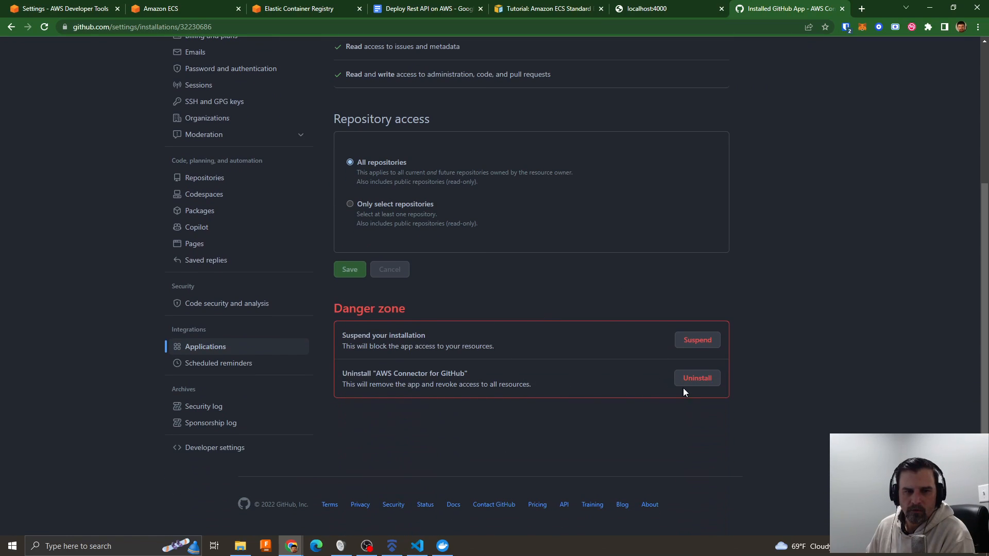
{"action": "left_click", "coordinate": [698, 381]}
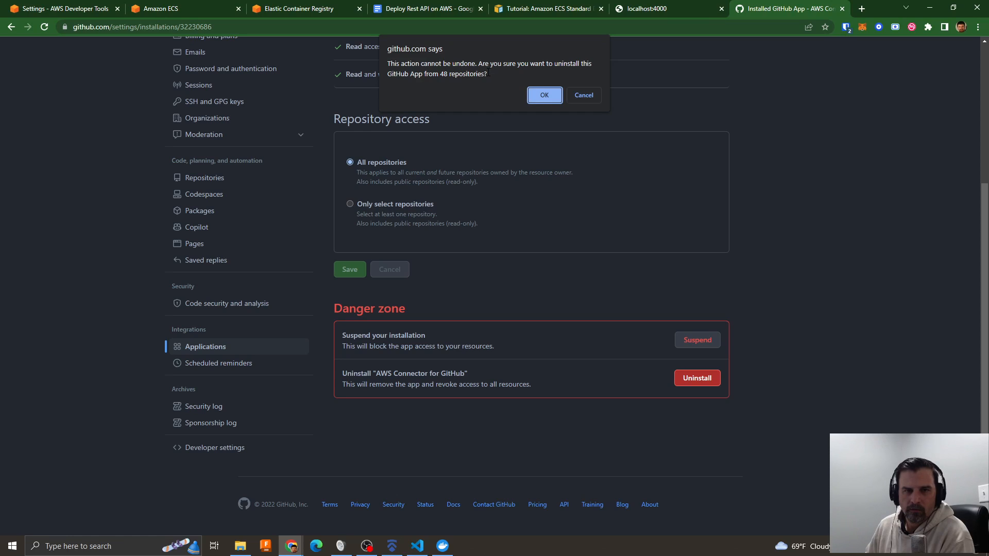
{"action": "left_click", "coordinate": [545, 95]}
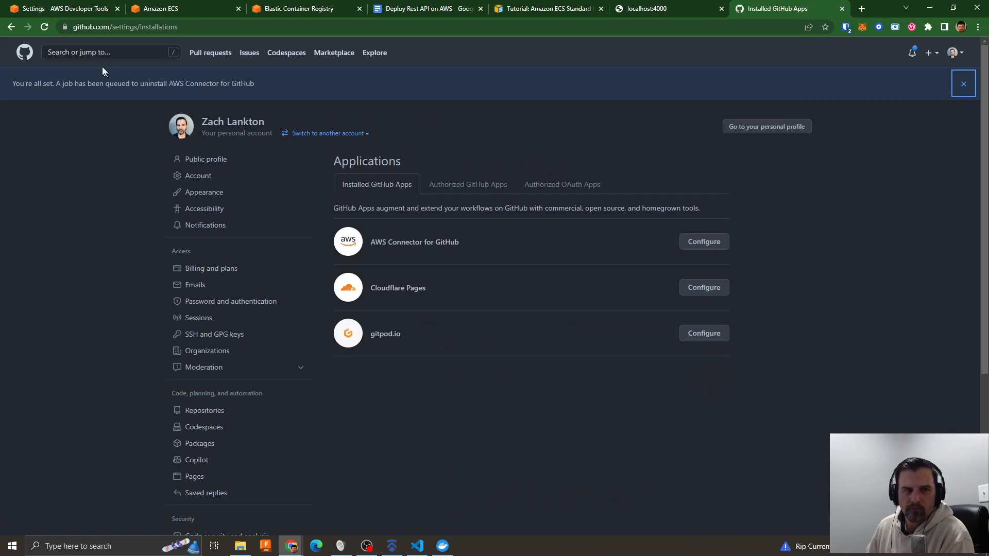
{"action": "left_click", "coordinate": [46, 27]}
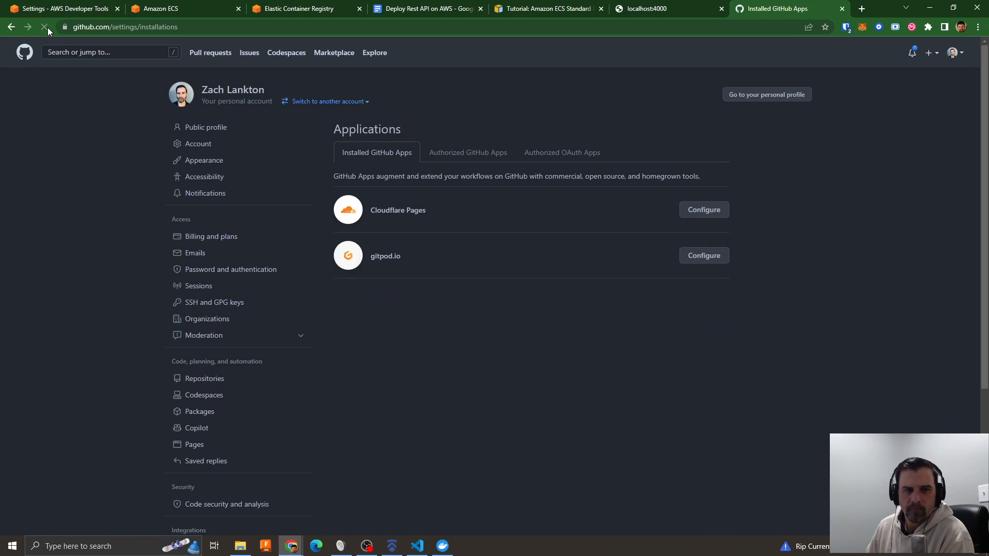
{"action": "left_click", "coordinate": [842, 9]}
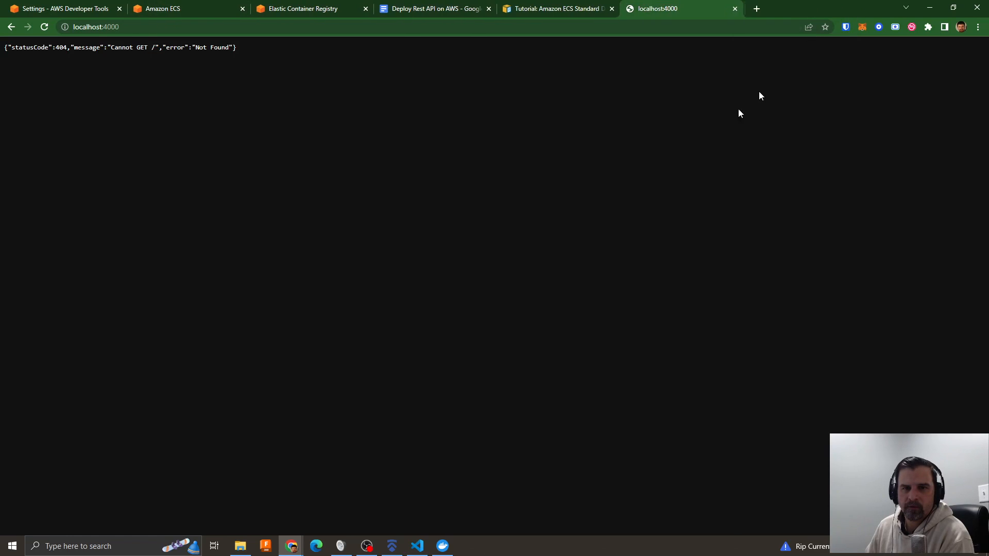
- Start a new CodePipeline pipeline named nestrest-pipeline with a new service role, the default artifact store location and the default AWS managed key
{"action": "left_click", "coordinate": [59, 9]}
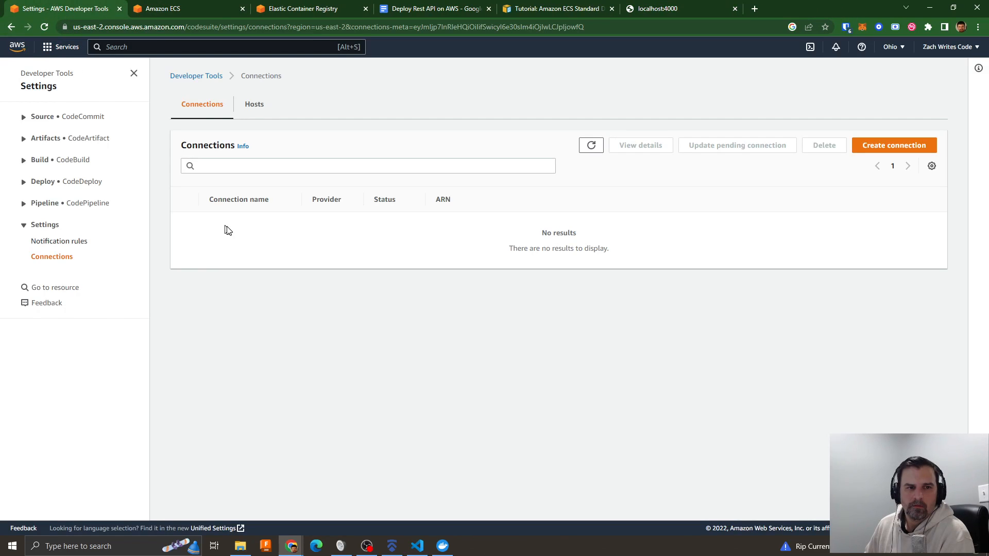
{"action": "left_click", "coordinate": [37, 204]}
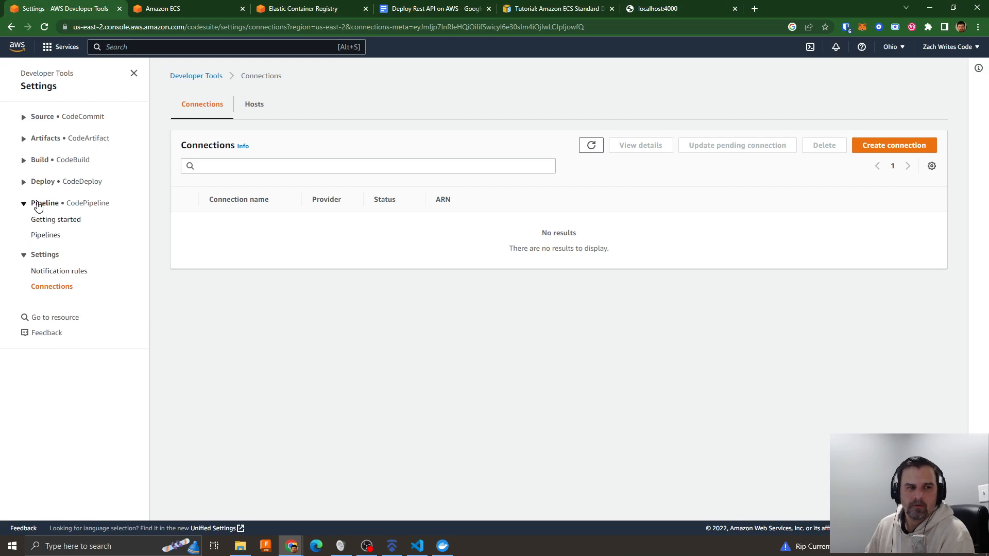
{"action": "left_click", "coordinate": [44, 236]}
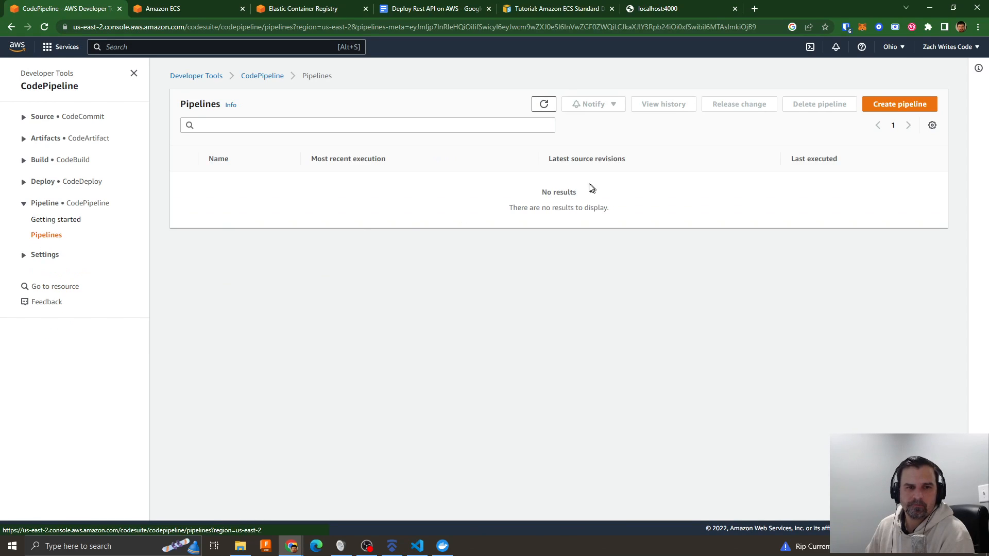
{"action": "left_click", "coordinate": [900, 104]}
{"action": "left_click", "coordinate": [346, 188]}
{"action": "type", "text": "nestrest-pipeline"}
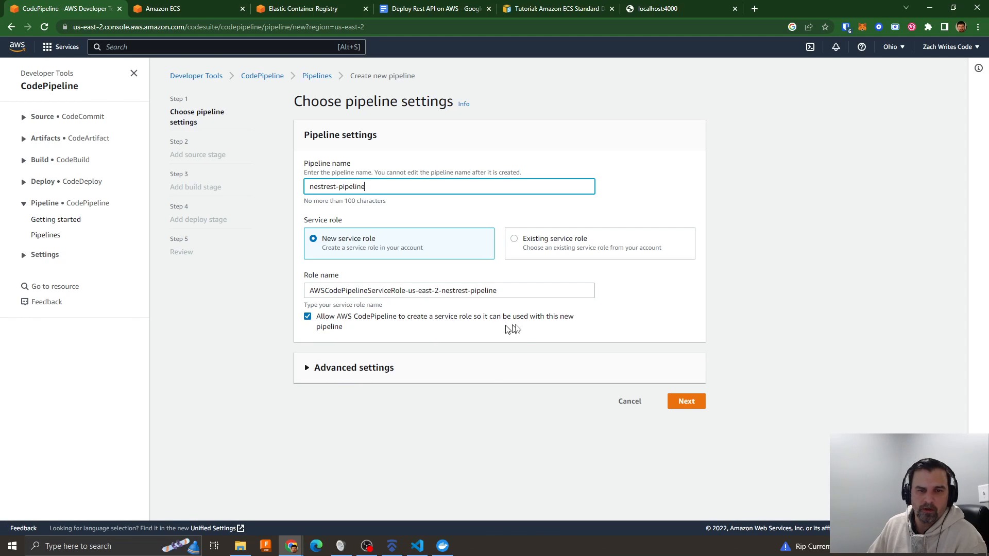
{"action": "left_click", "coordinate": [360, 368]}
{"action": "scroll", "coordinate": [518, 389], "scroll_direction": "down", "scroll_amount": 2}
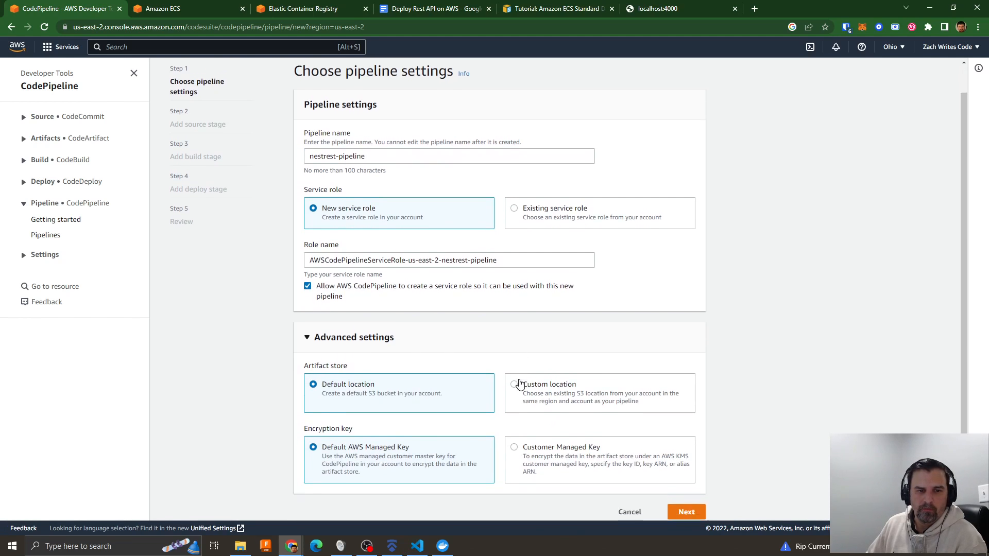
{"action": "left_click", "coordinate": [689, 491]}
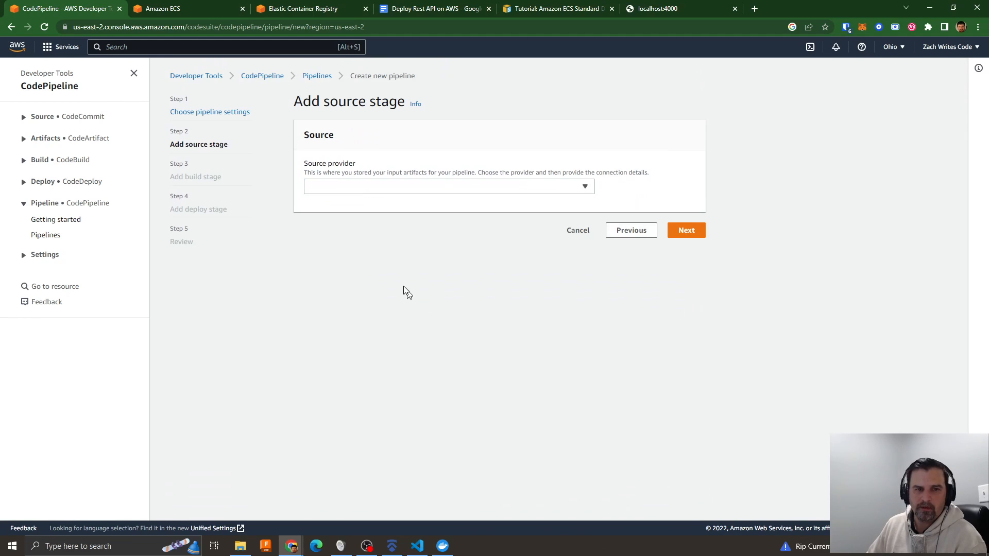
- Set the source provider to GitHub (Version 2) and start a new GitHub connection with a connection name
{"action": "left_click", "coordinate": [363, 184]}
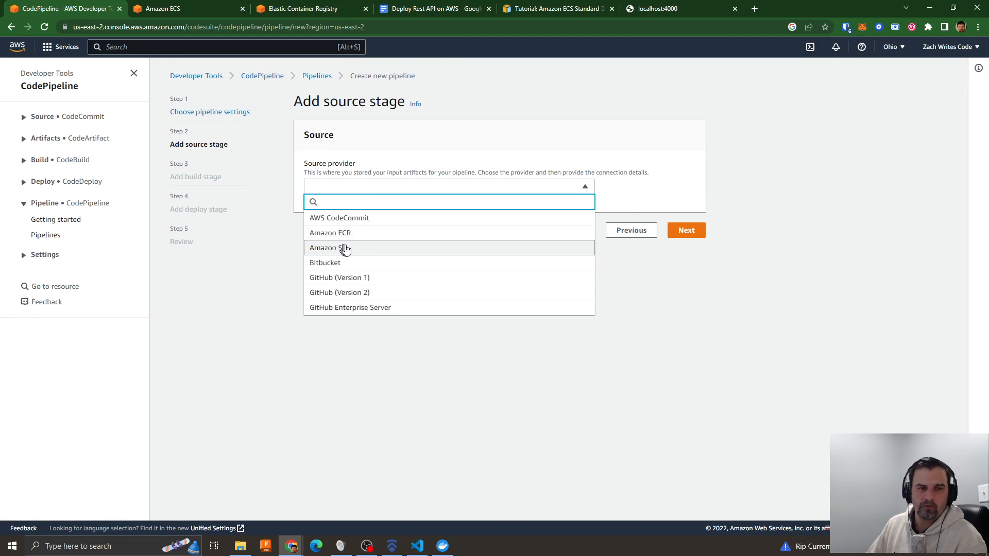
{"action": "left_click", "coordinate": [349, 294]}
{"action": "left_click", "coordinate": [507, 304]}
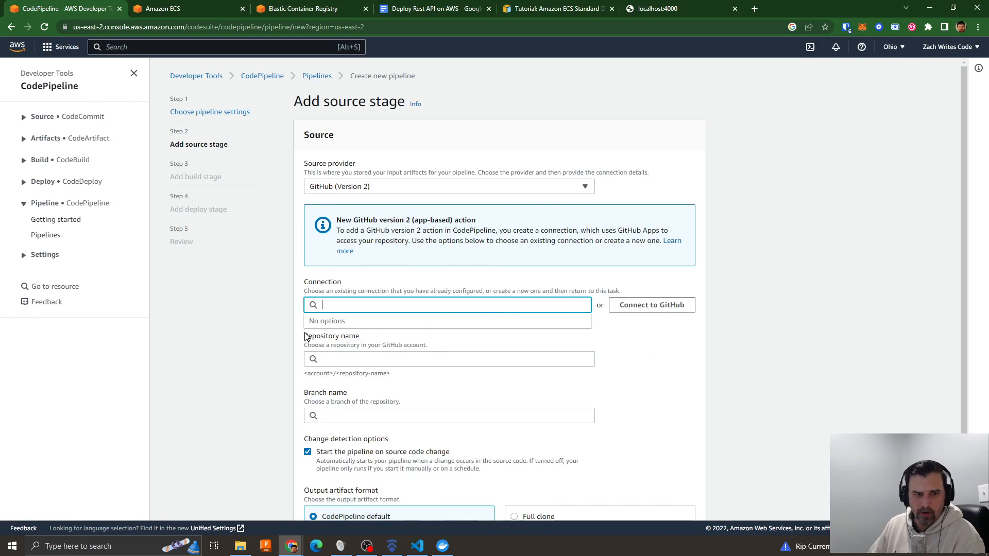
{"action": "left_click", "coordinate": [649, 309]}
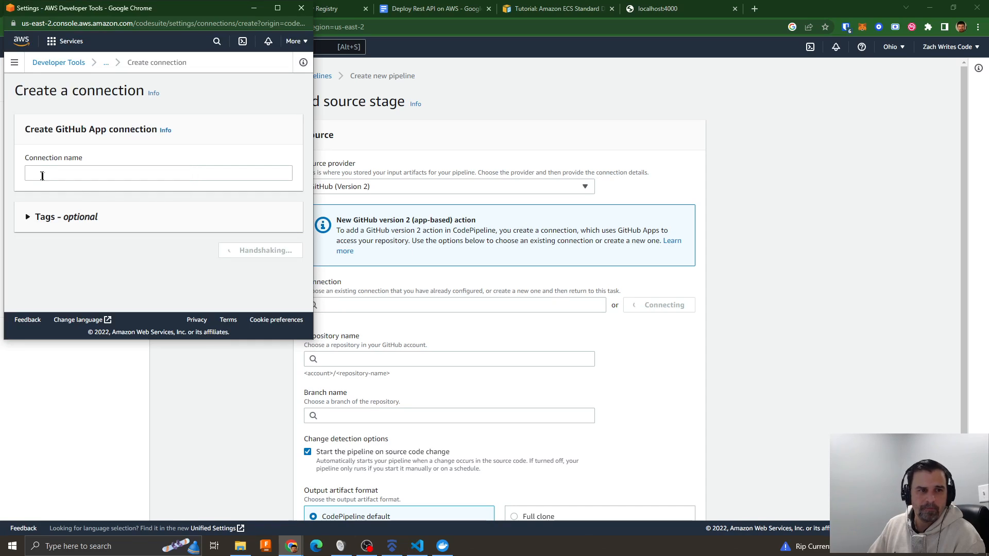
{"action": "left_click", "coordinate": [42, 175]}
{"action": "type", "text": "zachs github"}
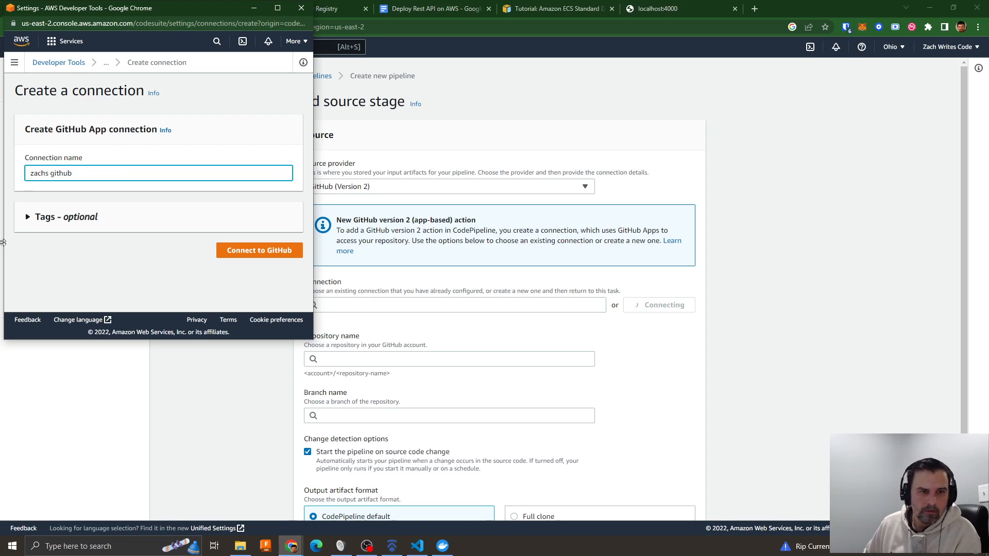
{"action": "left_click", "coordinate": [287, 250]}
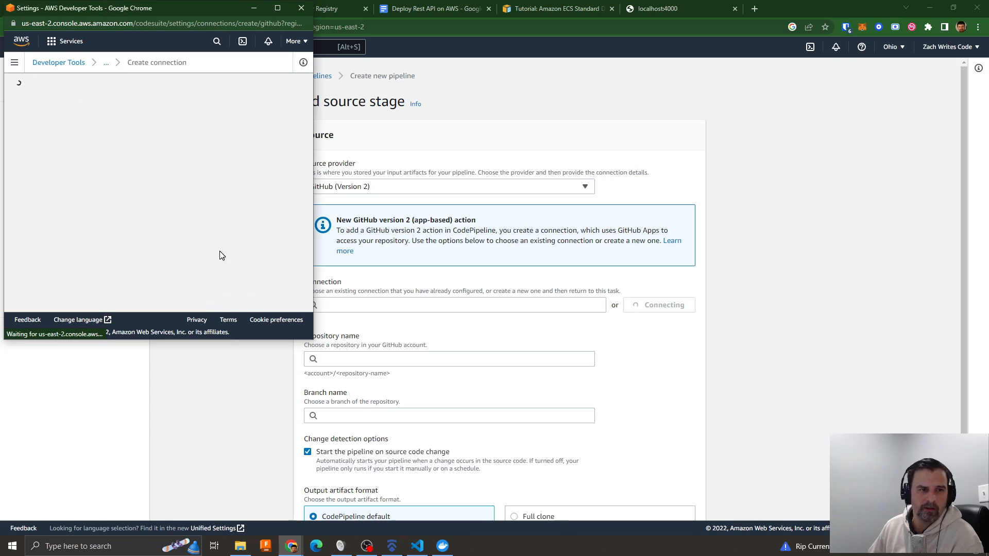
- Install a new AWS Connector for GitHub app on the personal GitHub account with access to all repositories
{"action": "scroll", "coordinate": [188, 211], "scroll_direction": "down", "scroll_amount": 1}
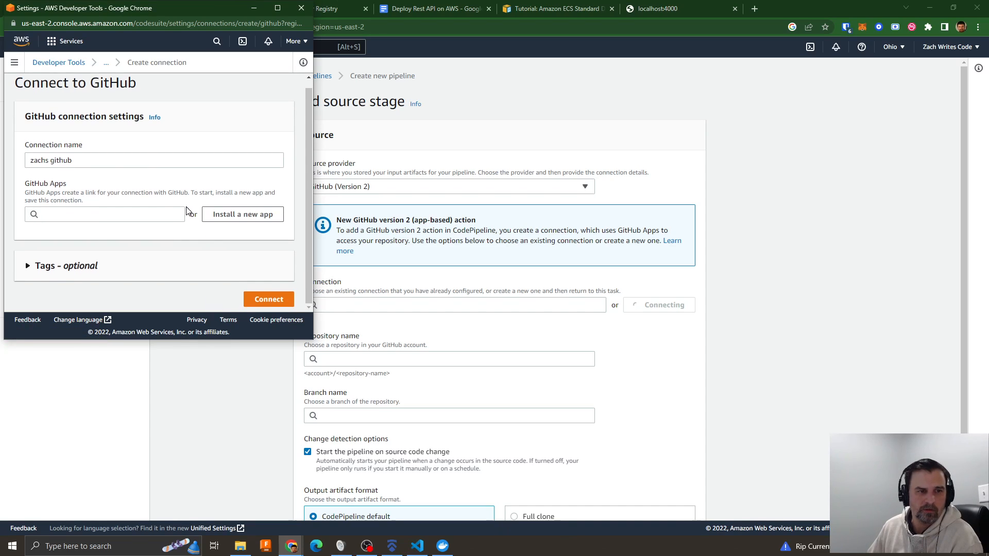
{"action": "left_click", "coordinate": [78, 215]}
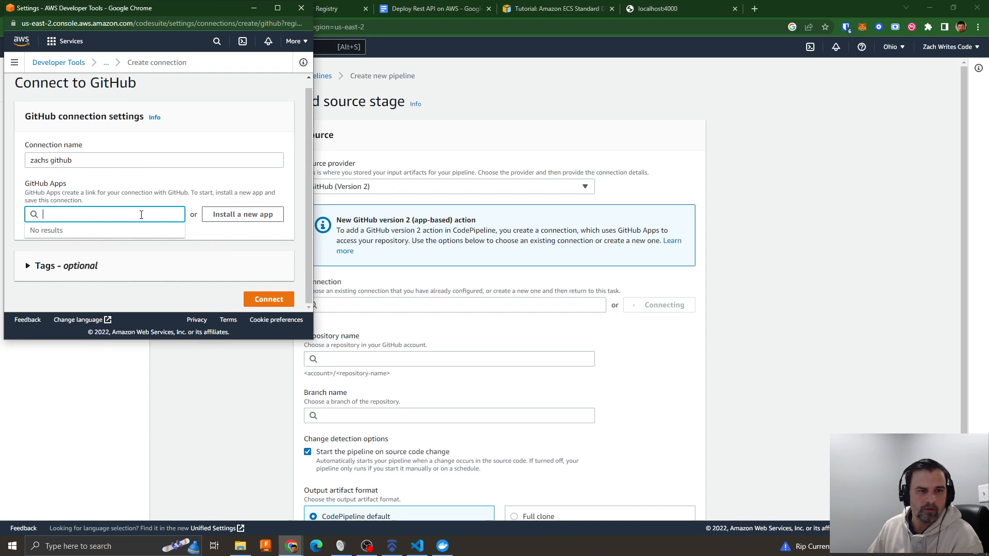
{"action": "left_click", "coordinate": [118, 189]}
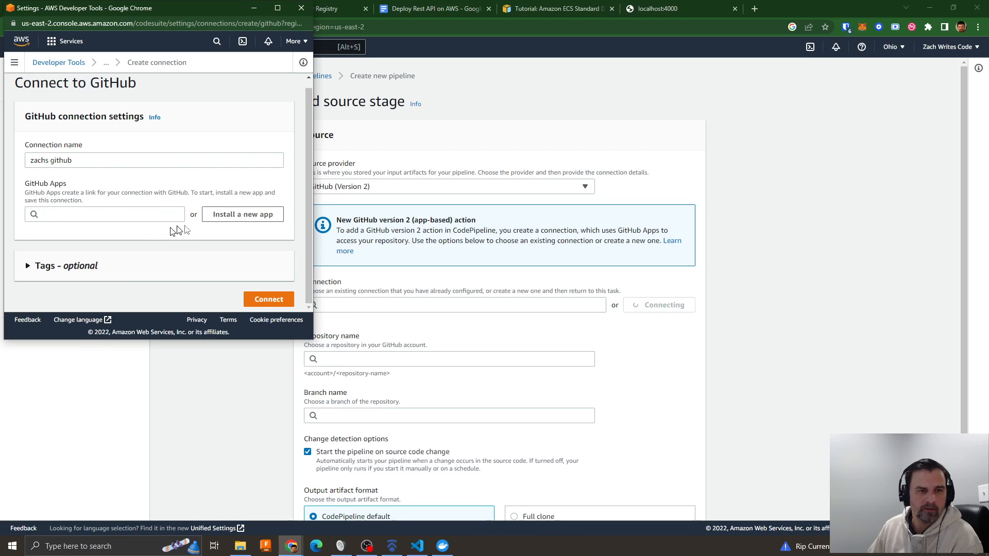
{"action": "left_click", "coordinate": [242, 215]}
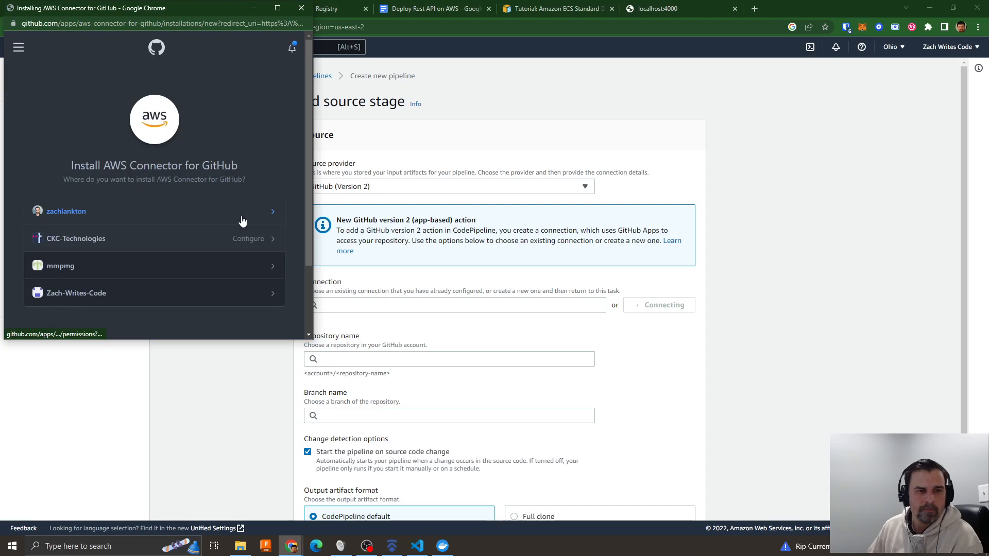
{"action": "left_click", "coordinate": [64, 213]}
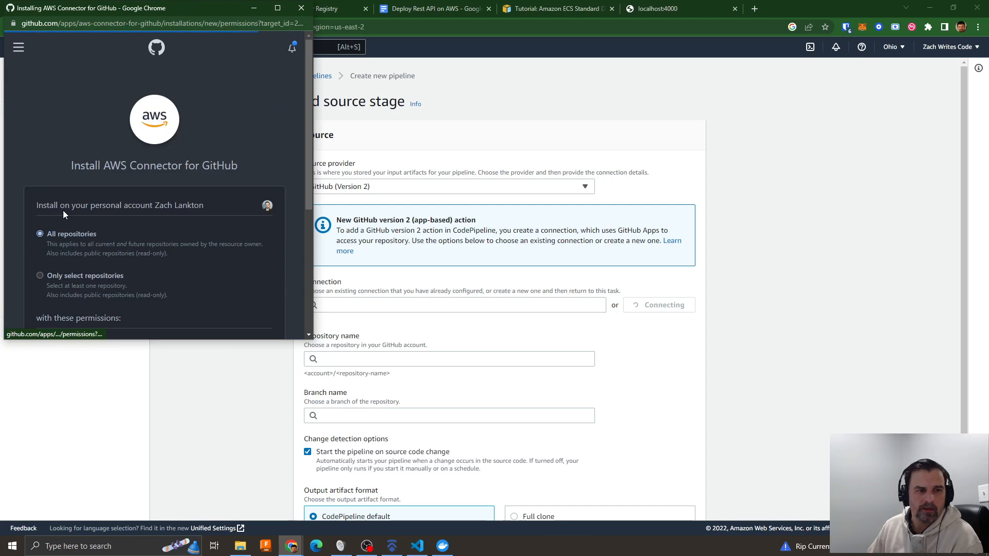
{"action": "scroll", "coordinate": [122, 217], "scroll_direction": "down", "scroll_amount": 3}
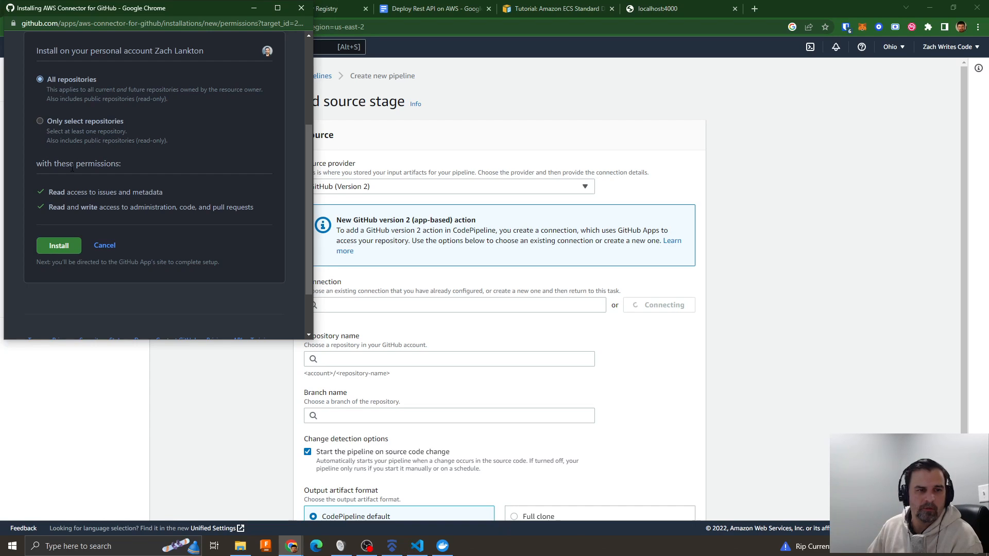
{"action": "left_click", "coordinate": [58, 248]}
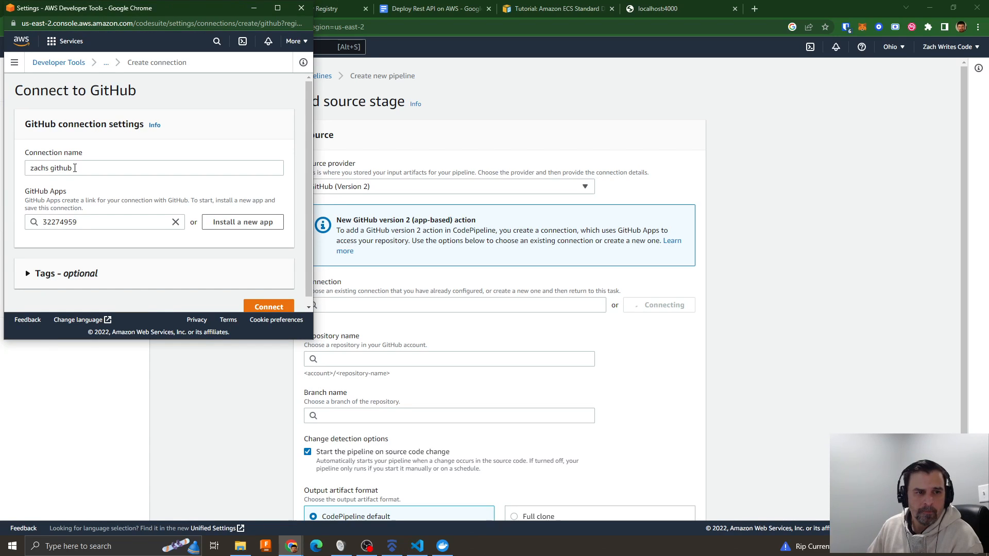
- Complete the GitHub connection using the newly installed app and return to the source stage's repository settings
{"action": "scroll", "coordinate": [156, 262], "scroll_direction": "down", "scroll_amount": 1}
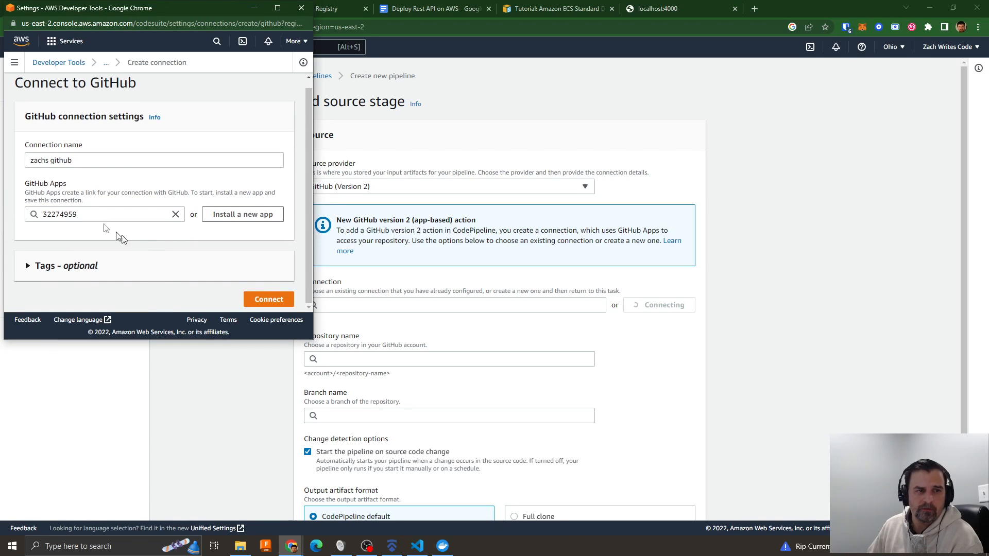
{"action": "left_click", "coordinate": [269, 299]}
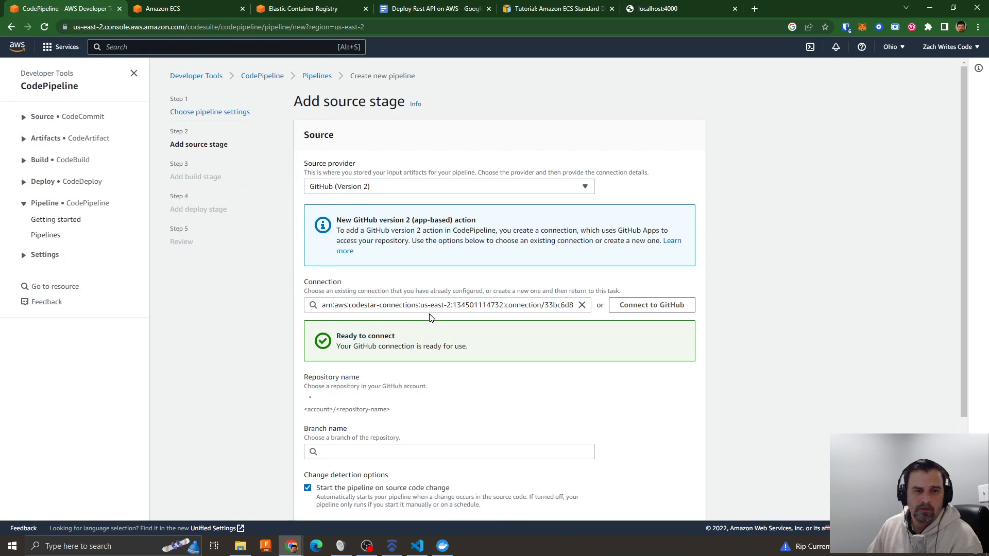
{"action": "scroll", "coordinate": [468, 364], "scroll_direction": "down", "scroll_amount": 3}
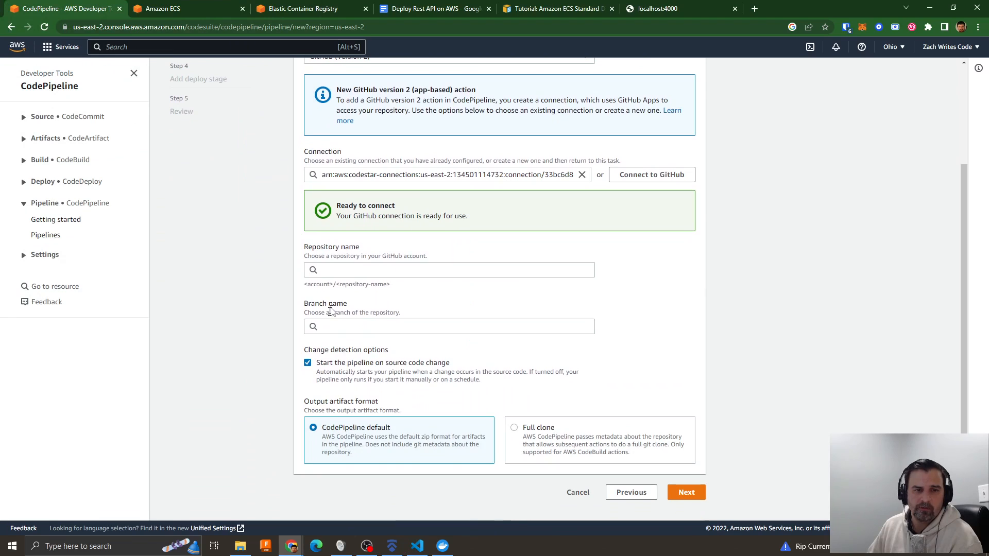
- Set the source stage's repository to nestrest2api and its branch to main
{"action": "left_click", "coordinate": [349, 270]}
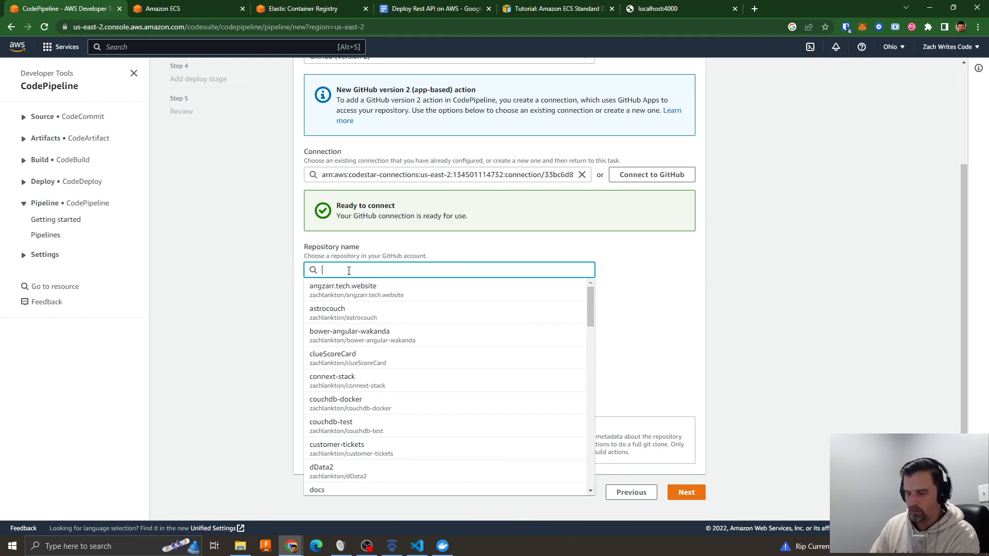
{"action": "type", "text": "nestrest"}
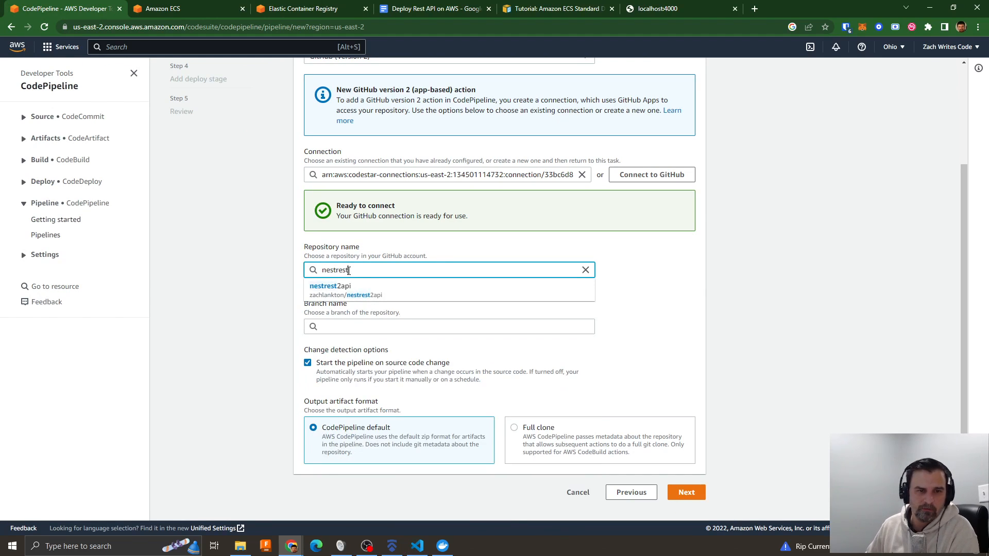
{"action": "left_click", "coordinate": [342, 286]}
{"action": "left_click", "coordinate": [361, 331]}
{"action": "type", "text": "main"}
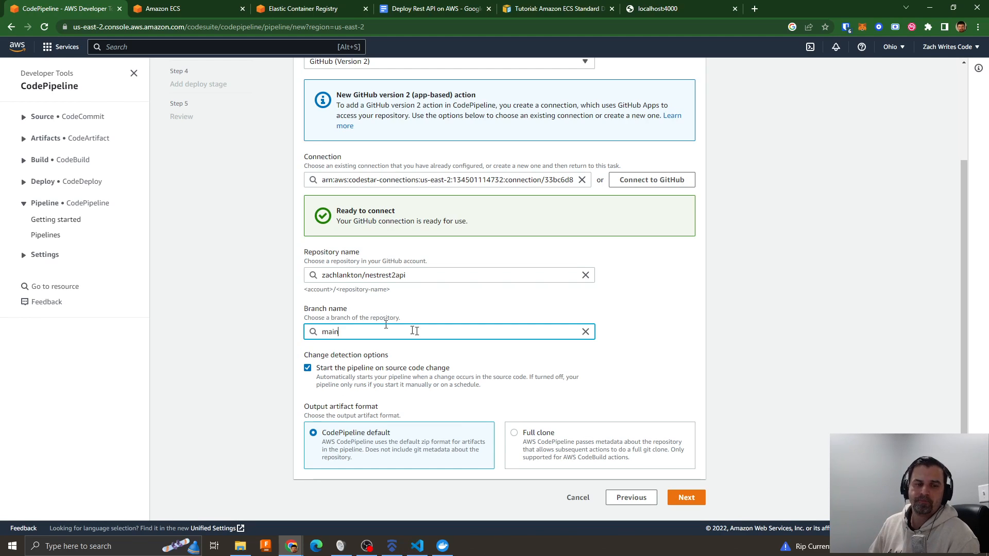
- Check the local project's branch in VS Code, and submit the source stage with the CodePipeline default artifact format
{"action": "left_click_drag", "start_coordinate": [988, 216], "coordinate": [628, 86]}
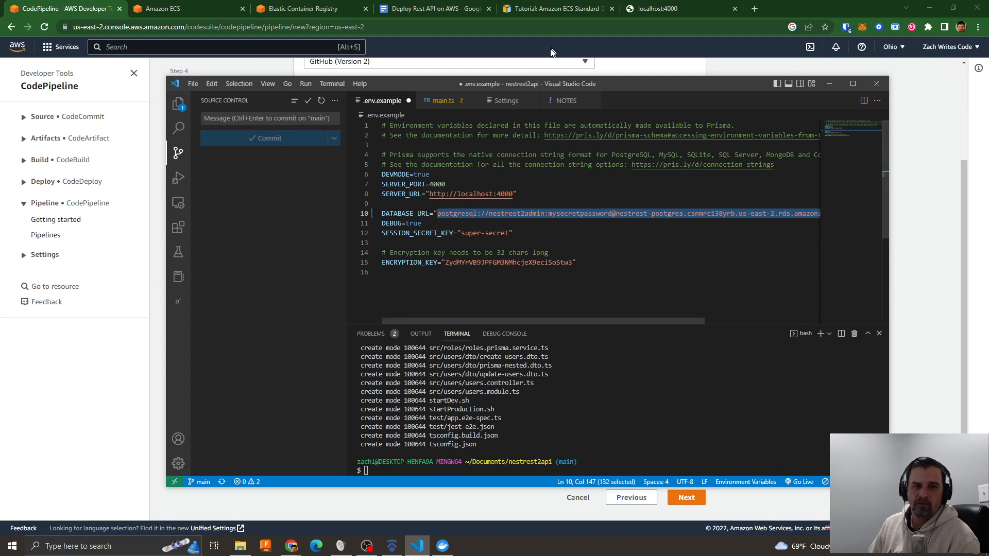
{"action": "left_click_drag", "start_coordinate": [538, 84], "coordinate": [988, 206]}
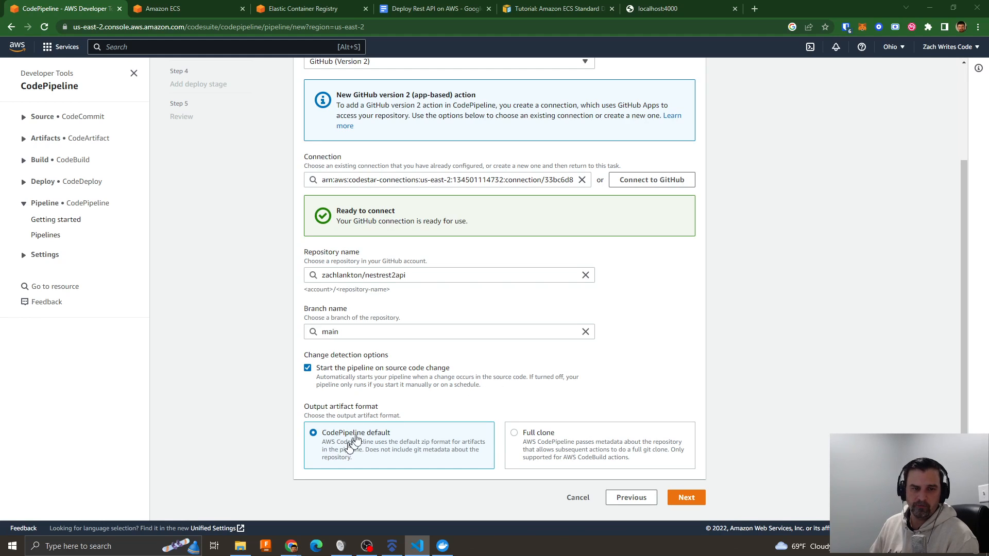
{"action": "scroll", "coordinate": [460, 399], "scroll_direction": "down", "scroll_amount": 1}
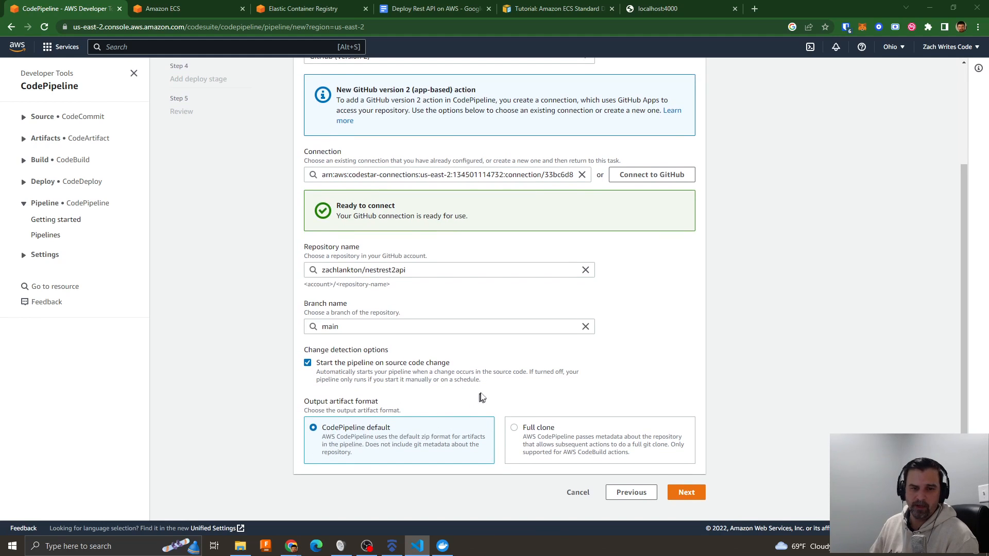
{"action": "left_click", "coordinate": [690, 493]}
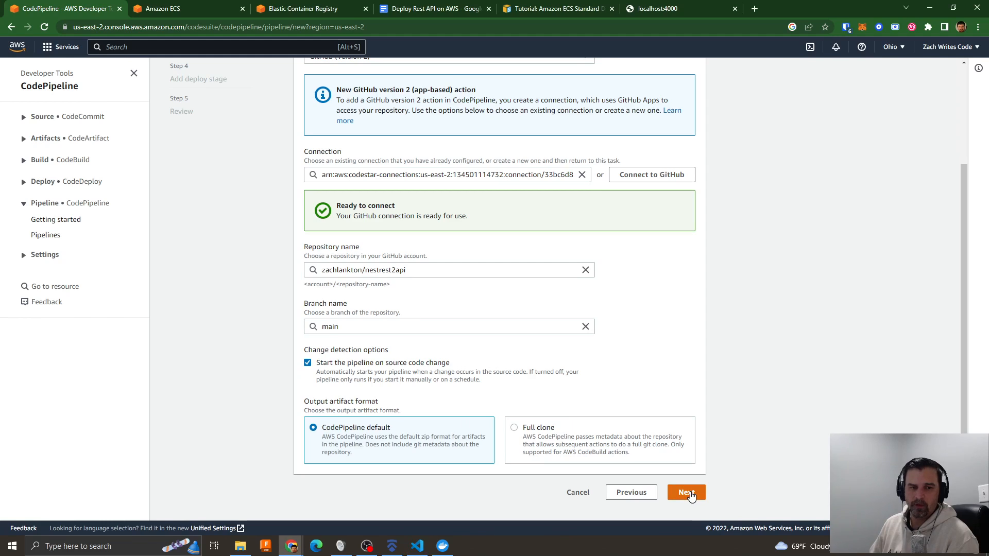
- Set the build provider to AWS CodeBuild and look through the available build projects
{"action": "left_click", "coordinate": [357, 189]}
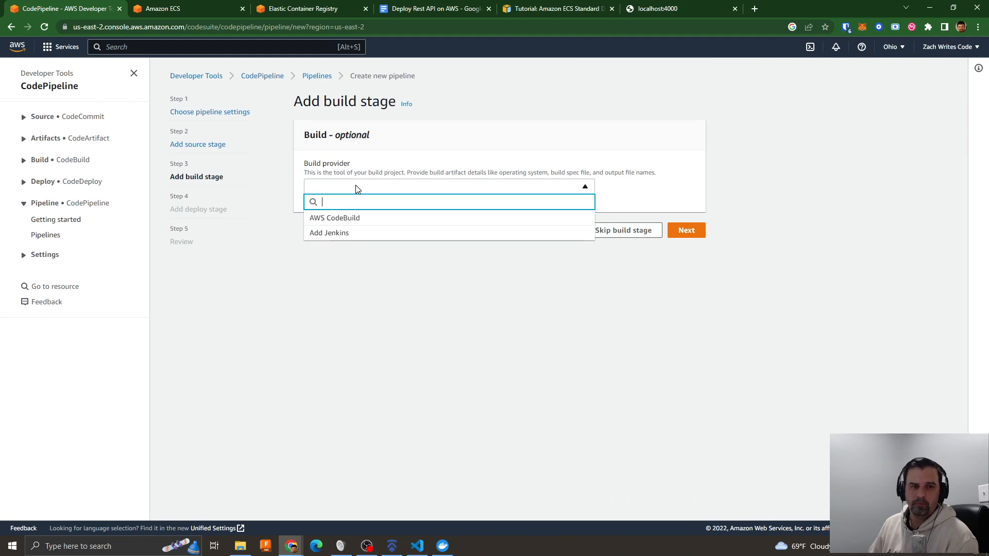
{"action": "left_click", "coordinate": [337, 219]}
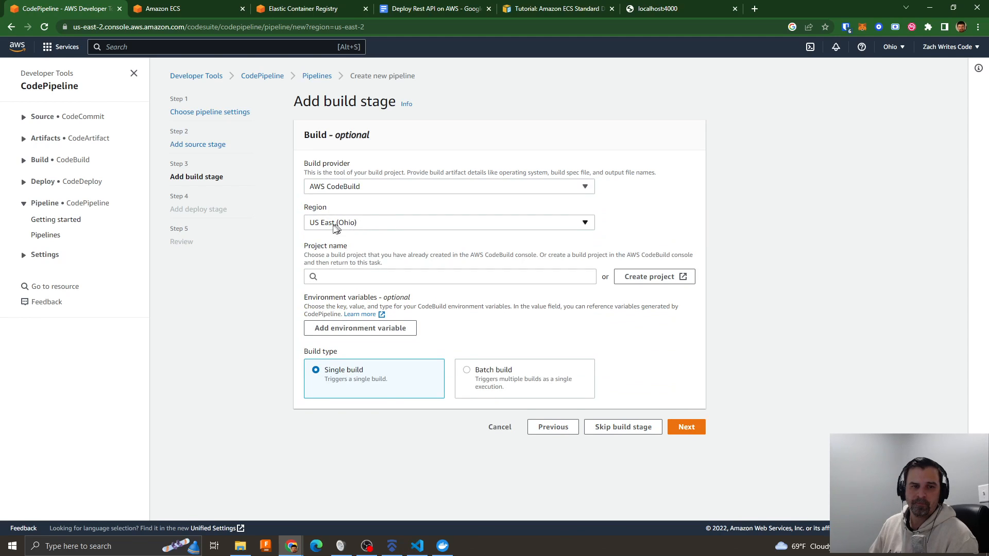
{"action": "left_click", "coordinate": [343, 277]}
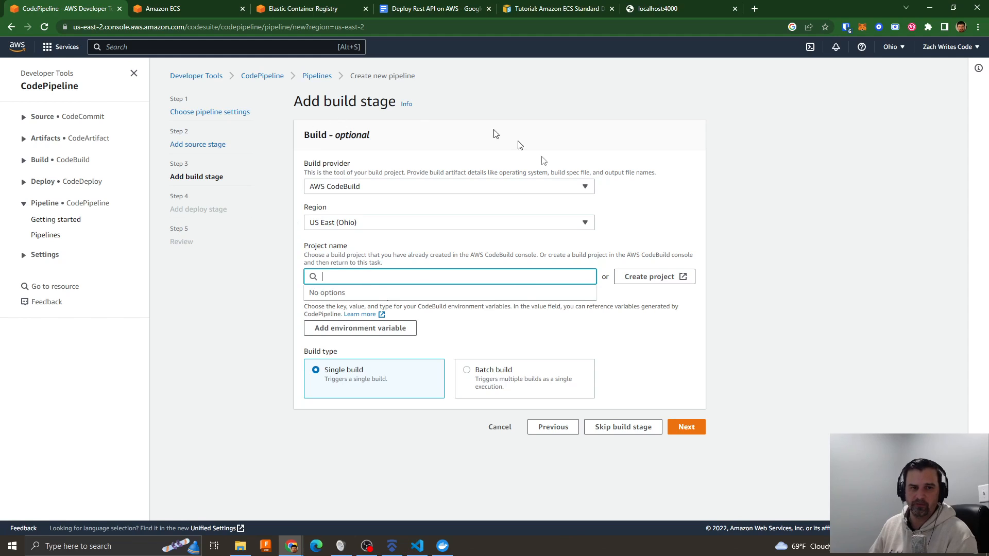
- Highlight the AWS CodeBuild item in the Deploy Rest API on AWS outline and return to the build stage
{"action": "left_click", "coordinate": [394, 10]}
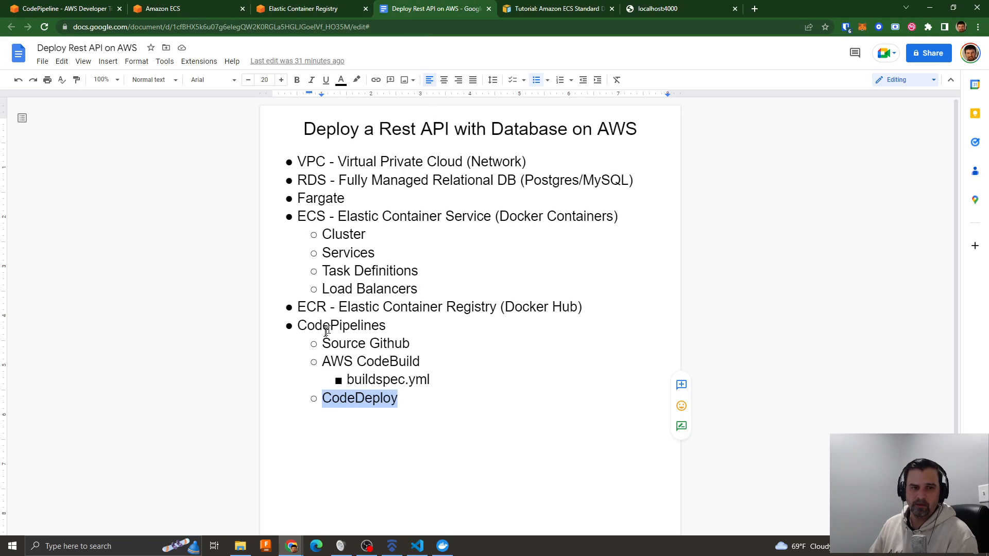
{"action": "left_click_drag", "start_coordinate": [320, 360], "coordinate": [430, 362]}
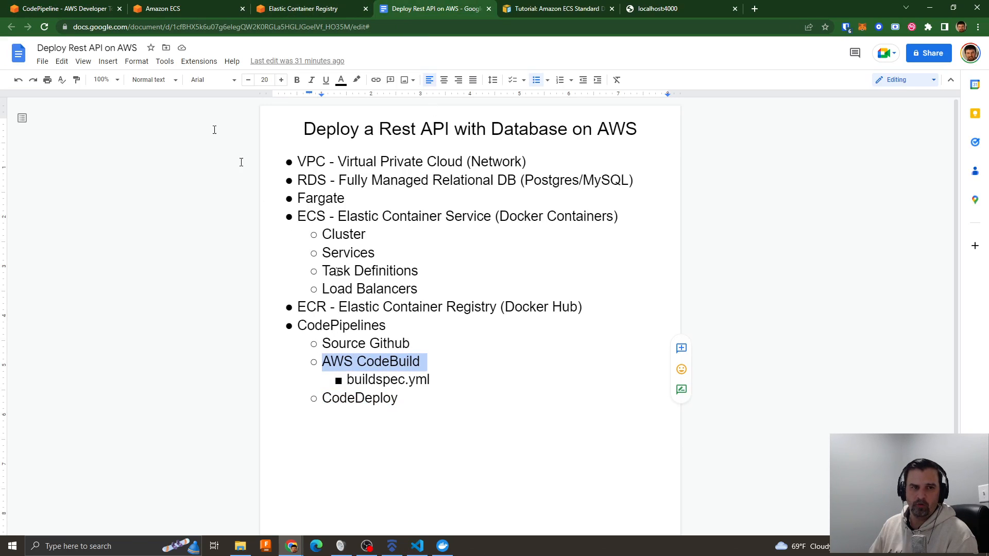
{"action": "left_click", "coordinate": [69, 11]}
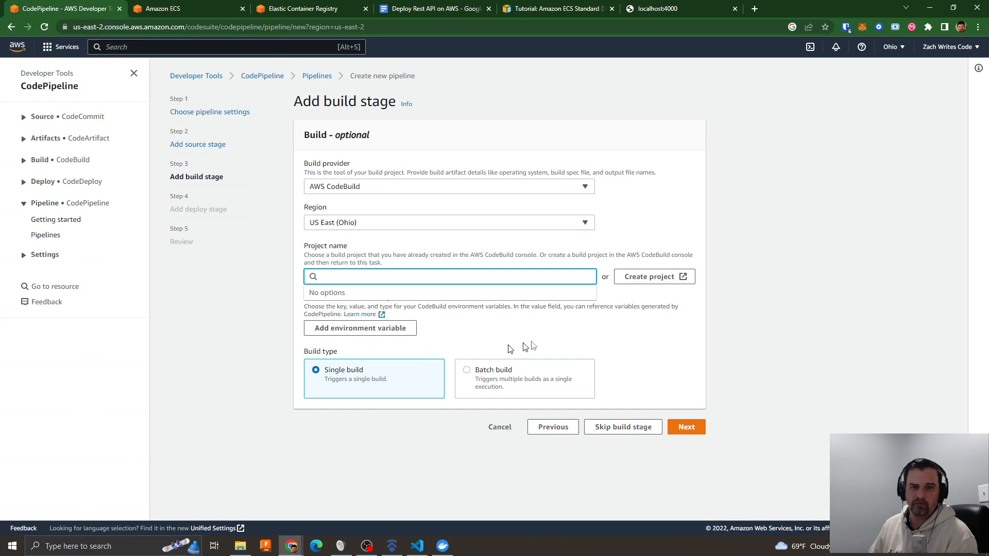
- Start a new CodeBuild project from the build stage and name it nestrest-codebuild
{"action": "left_click", "coordinate": [649, 278]}
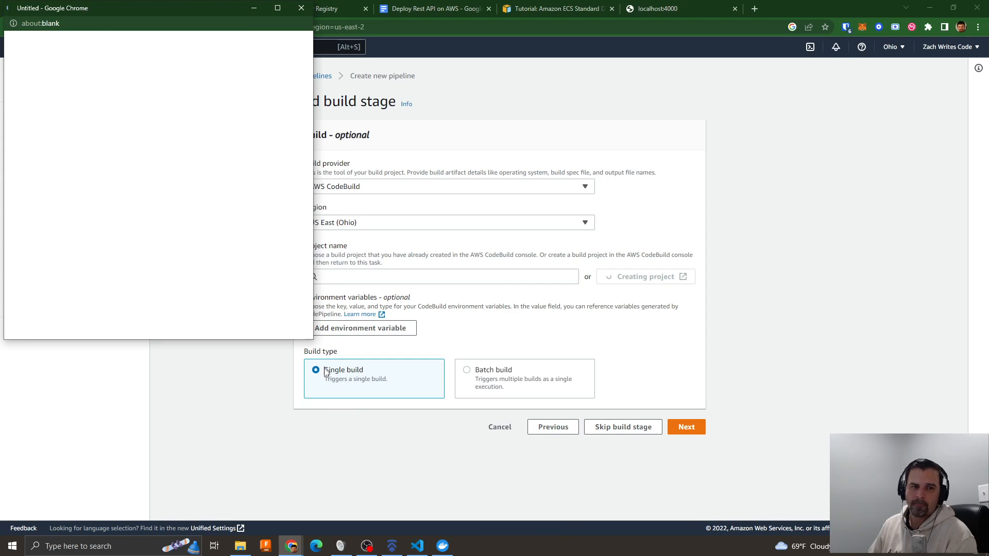
{"action": "left_click_drag", "start_coordinate": [312, 340], "coordinate": [654, 485]}
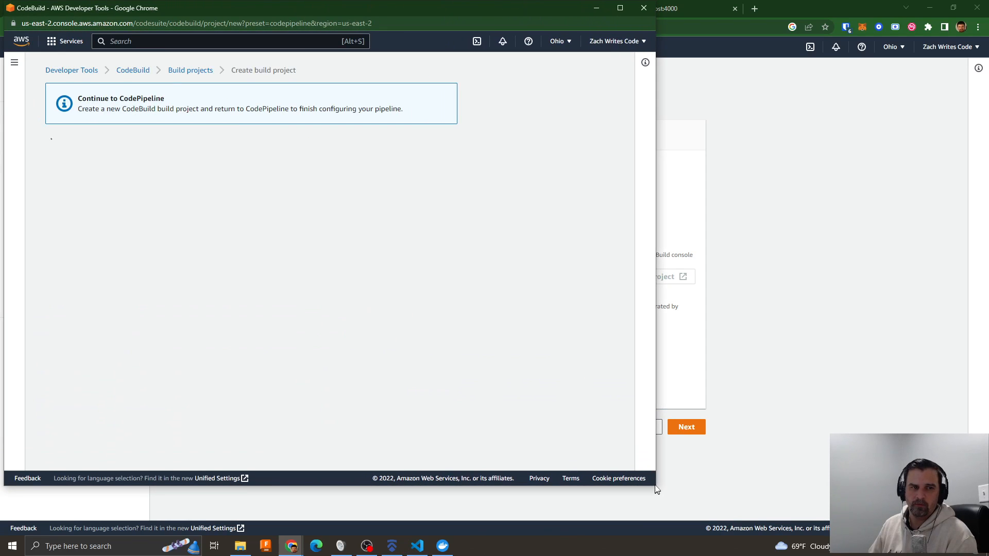
{"action": "left_click", "coordinate": [208, 221]}
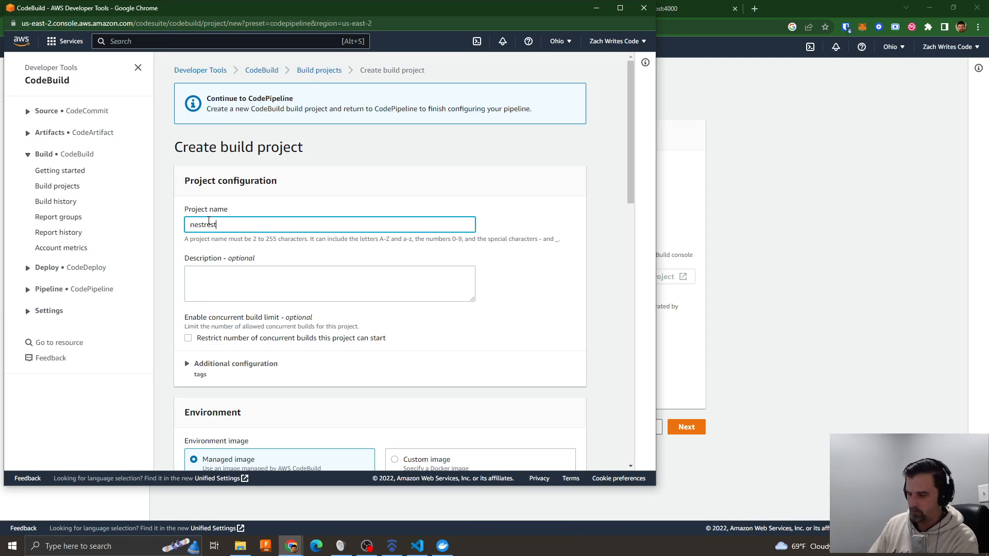
{"action": "type", "text": "-codebuild"}
- Configure the managed build environment with Ubuntu, the Standard runtime and the aws/codebuild/standard:6.0 image
{"action": "scroll", "coordinate": [286, 304], "scroll_direction": "down", "scroll_amount": 2}
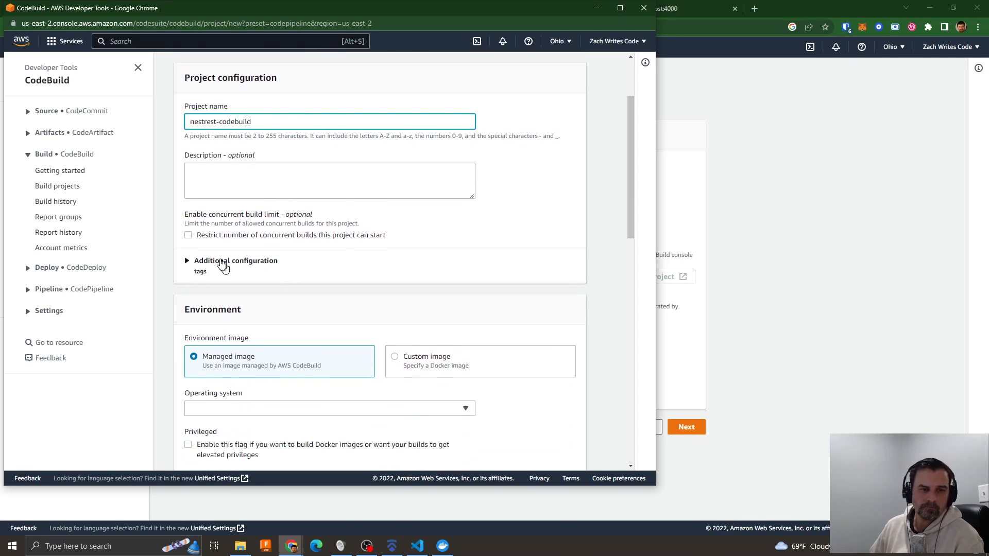
{"action": "scroll", "coordinate": [386, 258], "scroll_direction": "down", "scroll_amount": 2}
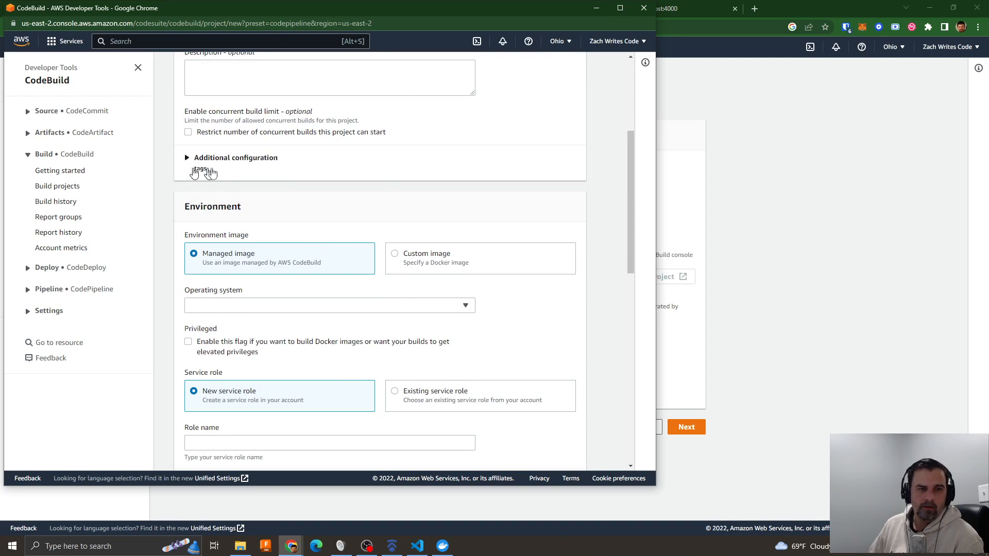
{"action": "scroll", "coordinate": [428, 271], "scroll_direction": "down", "scroll_amount": 2}
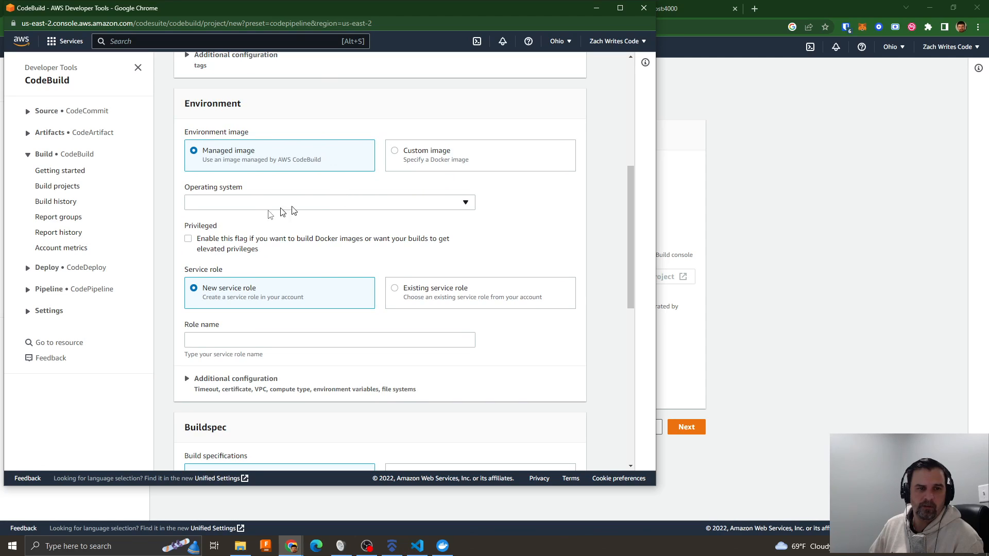
{"action": "left_click", "coordinate": [247, 206]}
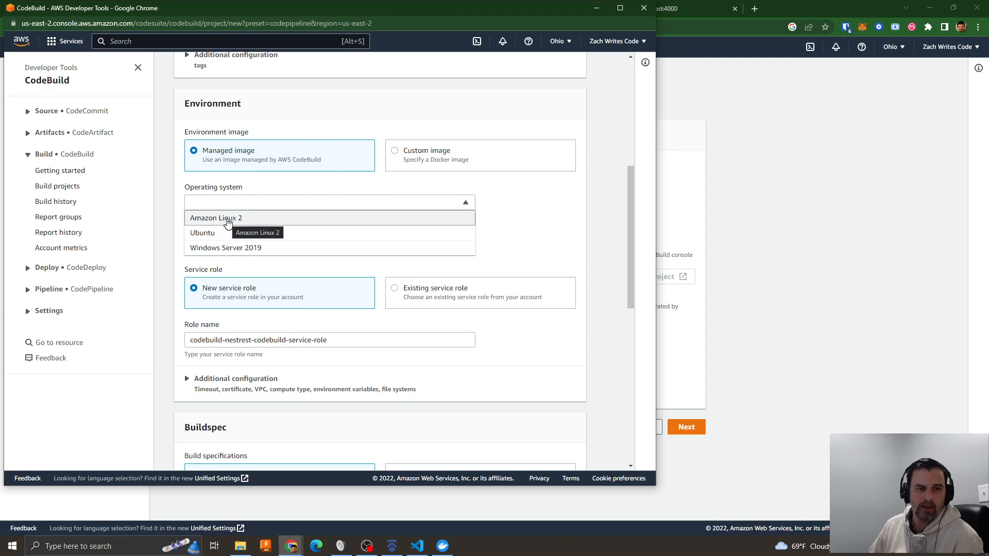
{"action": "left_click", "coordinate": [209, 232]}
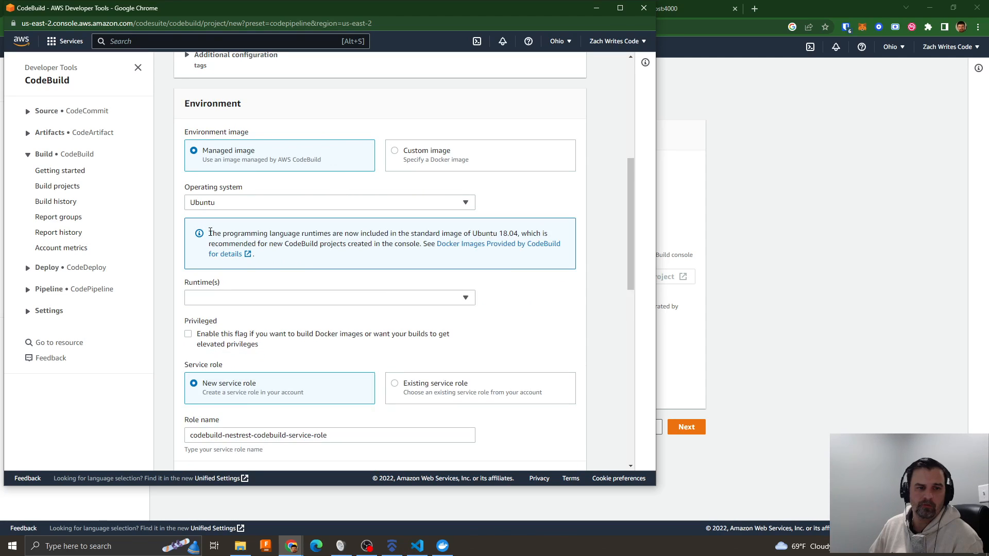
{"action": "left_click_drag", "start_coordinate": [249, 236], "coordinate": [315, 233]}
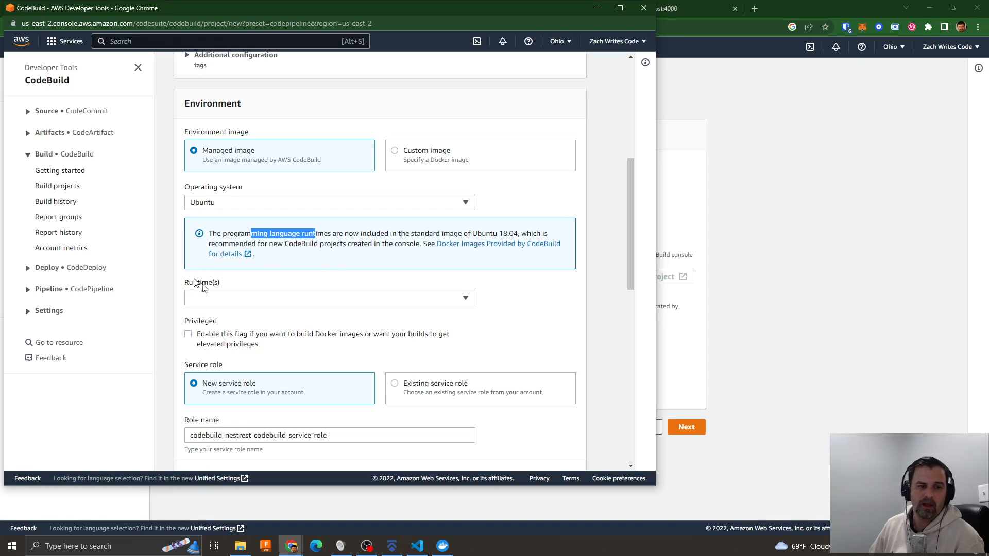
{"action": "left_click", "coordinate": [225, 303]}
{"action": "left_click", "coordinate": [209, 328]}
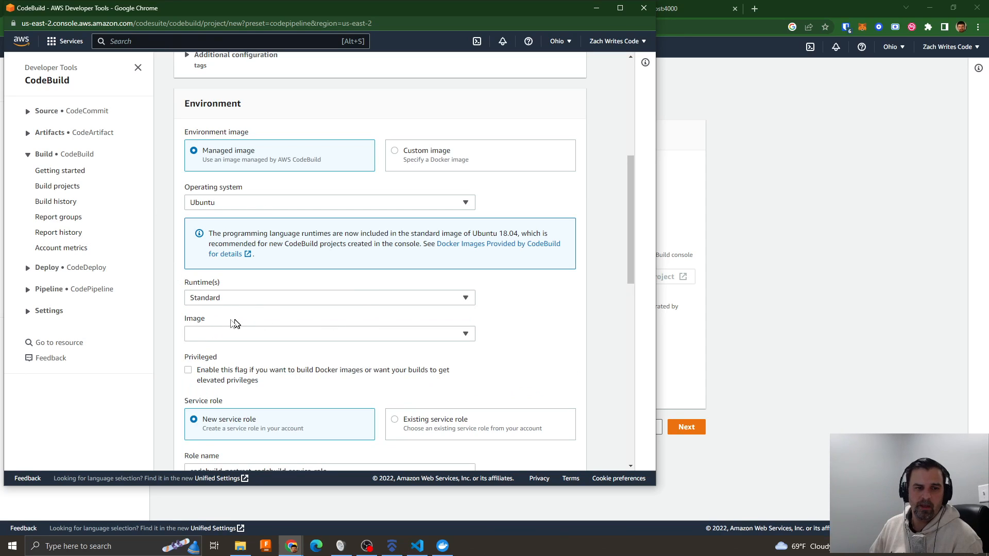
{"action": "left_click", "coordinate": [220, 334]}
{"action": "left_click", "coordinate": [268, 396]}
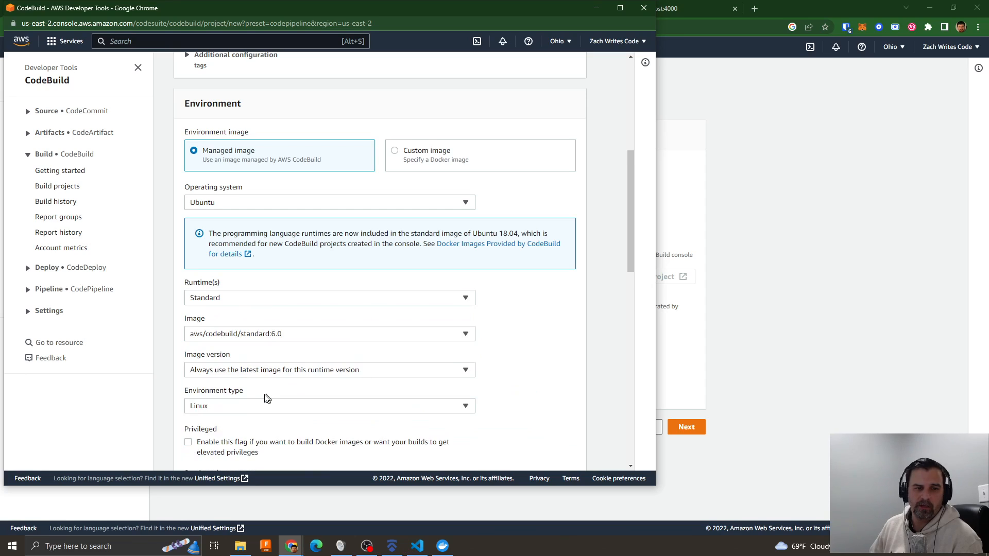
- Review the image version and environment type options, keeping the latest image and Linux
{"action": "scroll", "coordinate": [505, 360], "scroll_direction": "down", "scroll_amount": 3}
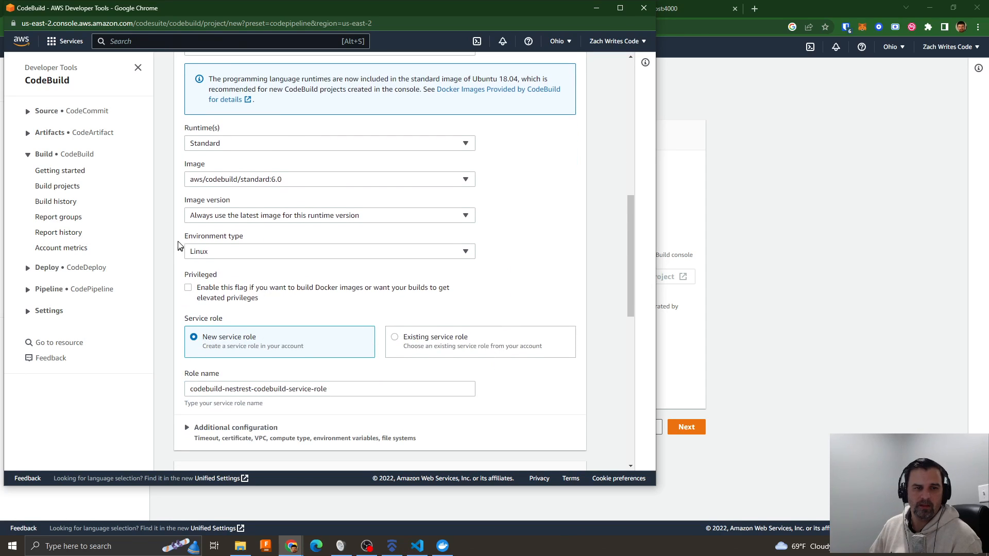
{"action": "left_click", "coordinate": [314, 217]}
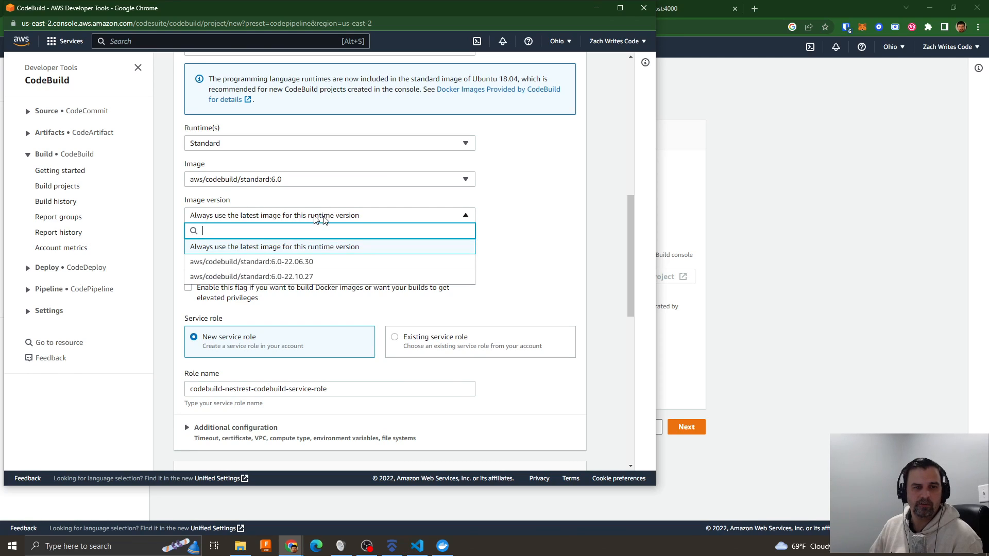
{"action": "left_click", "coordinate": [496, 233]}
{"action": "left_click", "coordinate": [228, 252]}
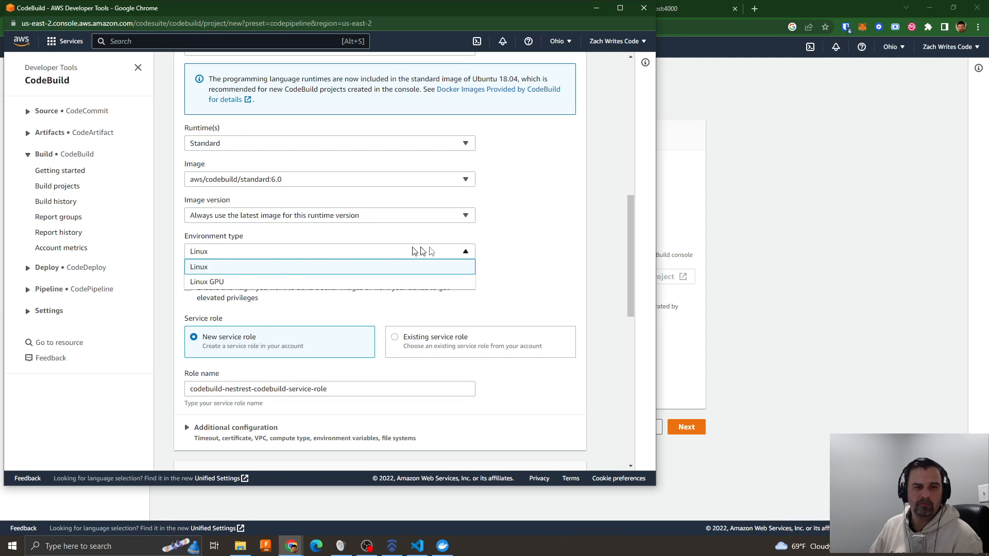
{"action": "left_click", "coordinate": [509, 251]}
{"action": "left_click", "coordinate": [222, 256]}
{"action": "left_click", "coordinate": [509, 240]}
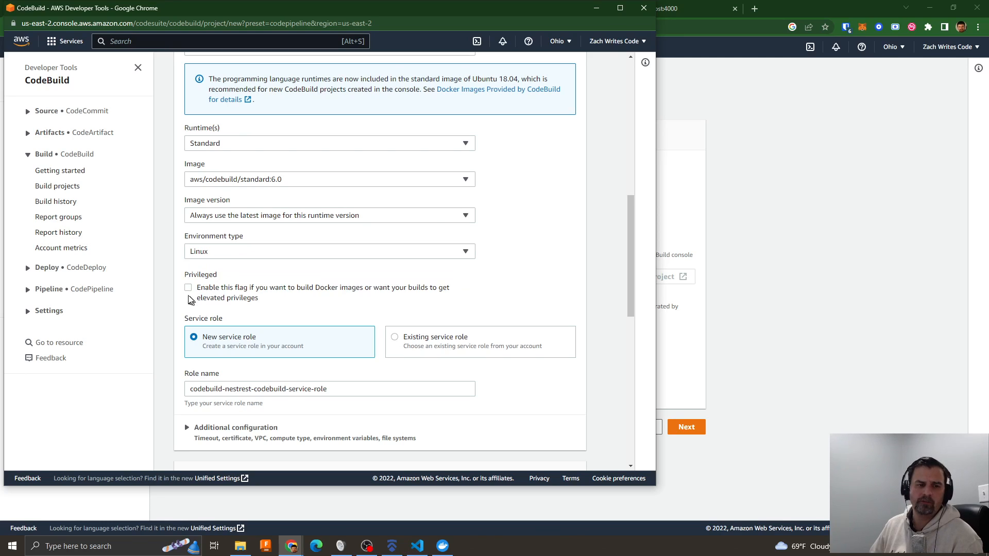
- Try to enable the Privileged flag for building Docker images
{"action": "left_click_drag", "start_coordinate": [196, 288], "coordinate": [256, 301]}
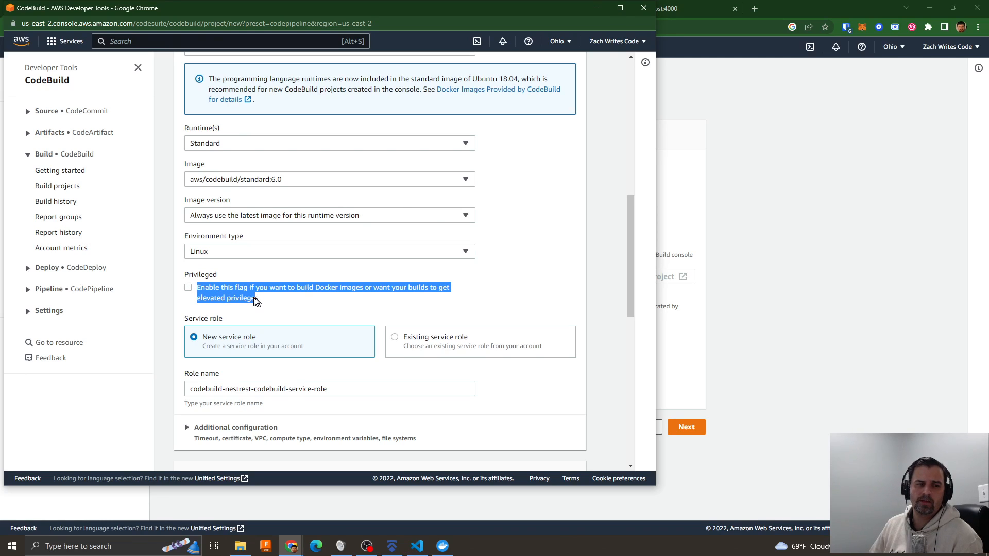
{"action": "left_click", "coordinate": [188, 289]}
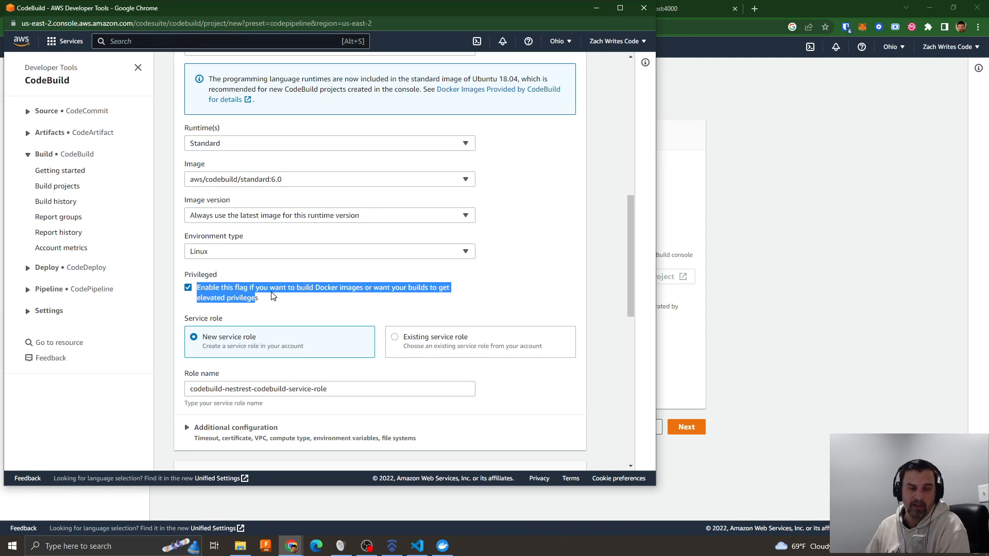
{"action": "left_click", "coordinate": [303, 302]}
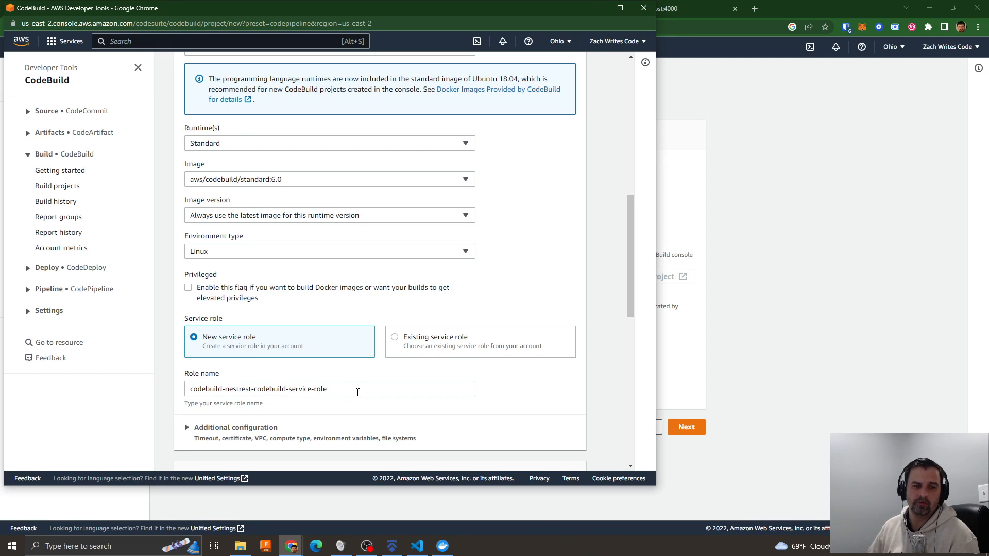
- Expand the build project's additional configuration and review the timeout, certificate, VPC, compute, environment variable, file system and buildspec options
{"action": "scroll", "coordinate": [404, 378], "scroll_direction": "down", "scroll_amount": 3}
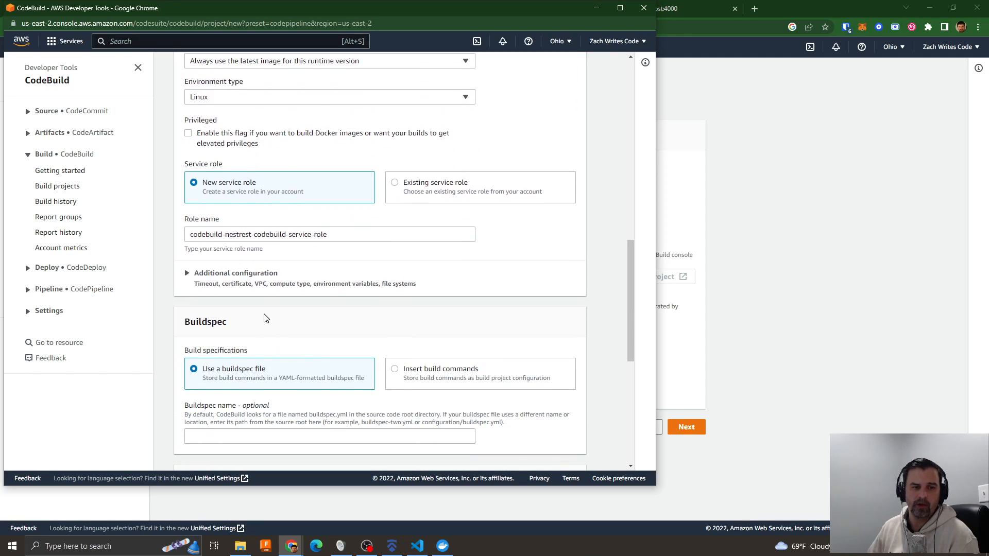
{"action": "left_click", "coordinate": [340, 236]}
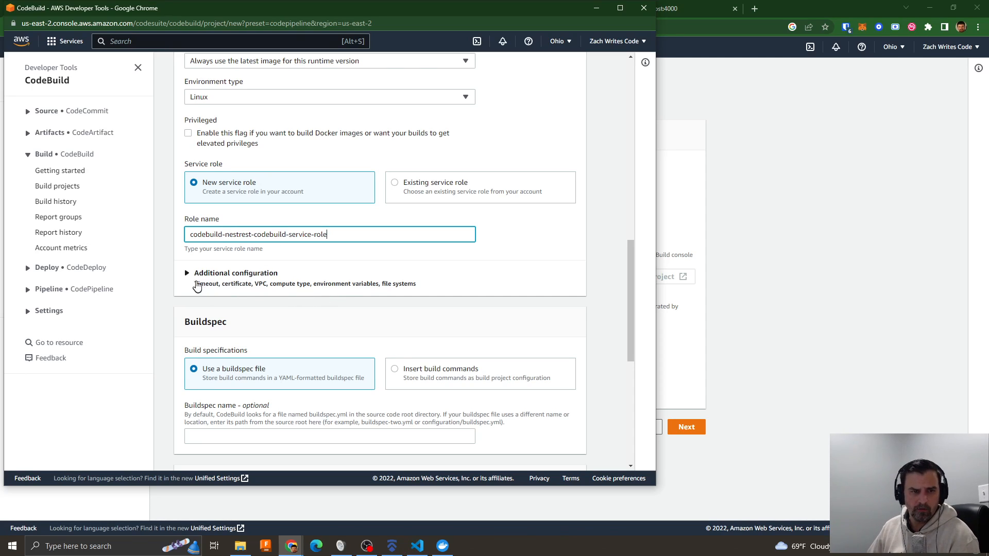
{"action": "left_click", "coordinate": [197, 277]}
{"action": "scroll", "coordinate": [317, 333], "scroll_direction": "down", "scroll_amount": 3}
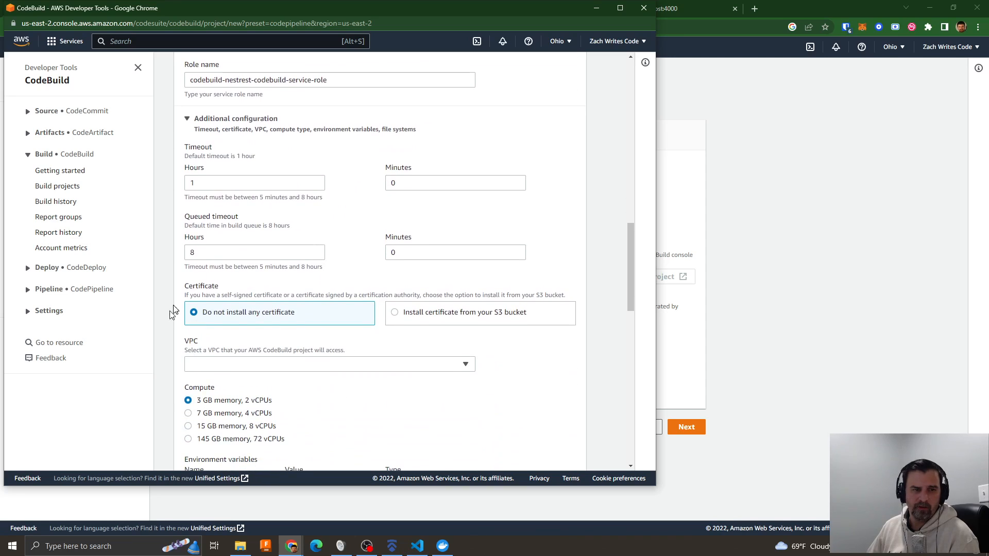
{"action": "scroll", "coordinate": [343, 283], "scroll_direction": "down", "scroll_amount": 3}
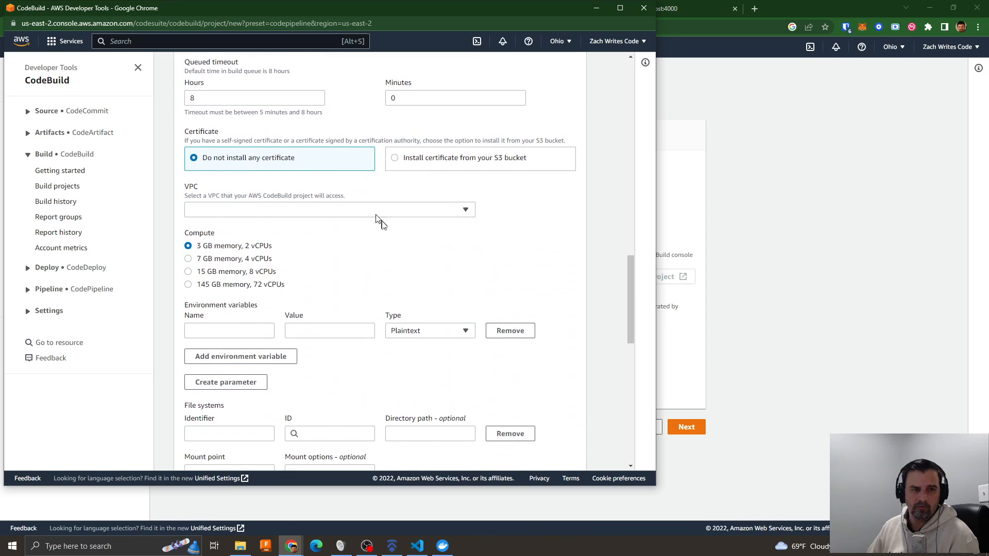
{"action": "scroll", "coordinate": [309, 262], "scroll_direction": "down", "scroll_amount": 3}
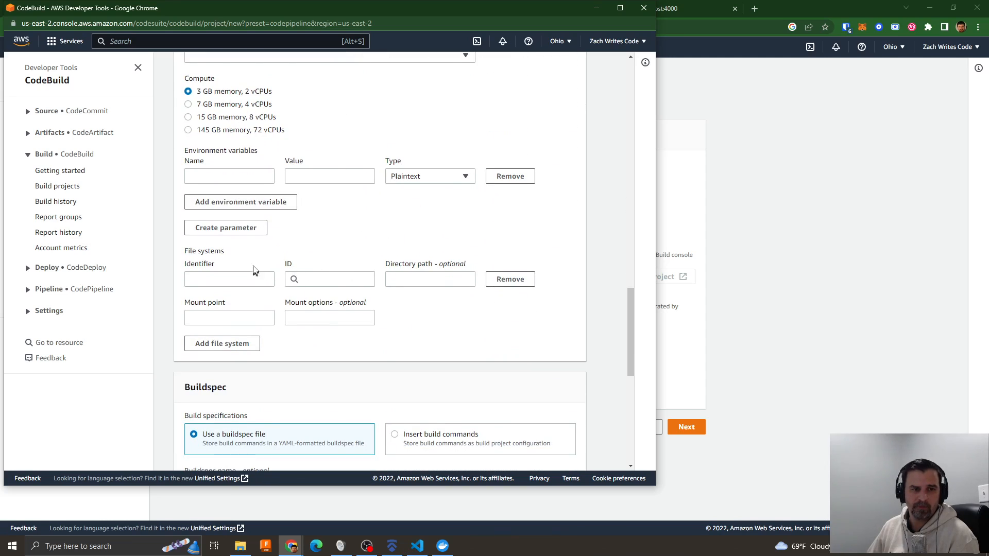
{"action": "scroll", "coordinate": [345, 241], "scroll_direction": "down", "scroll_amount": 2}
{"action": "scroll", "coordinate": [346, 242], "scroll_direction": "up", "scroll_amount": 3}
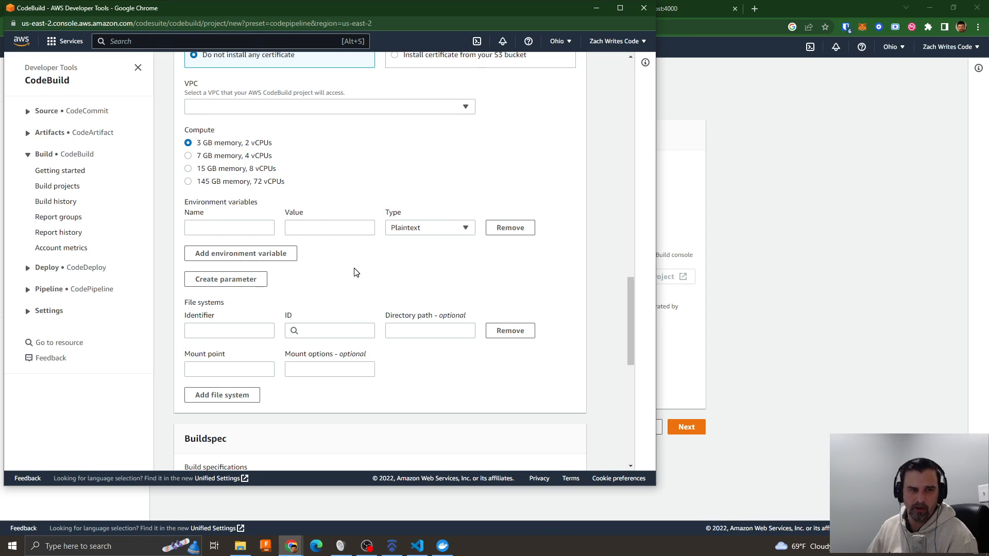
{"action": "scroll", "coordinate": [355, 271], "scroll_direction": "down", "scroll_amount": 2}
{"action": "scroll", "coordinate": [333, 251], "scroll_direction": "down", "scroll_amount": 3}
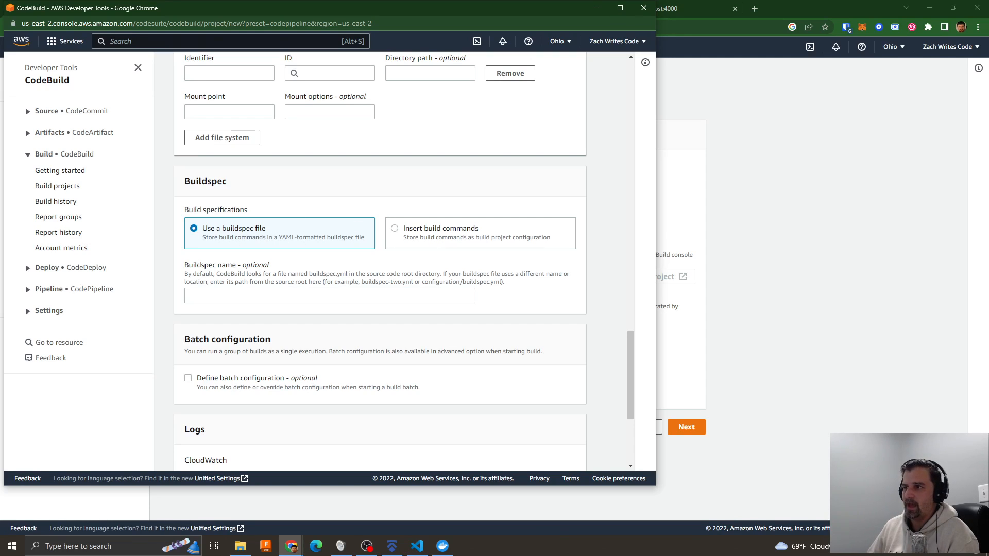
- Switch to Visual Studio Code, open buildspec.yml, close the terminal, and move the editor window clear of the CodeBuild form
{"action": "key", "text": "alt+Tab"}
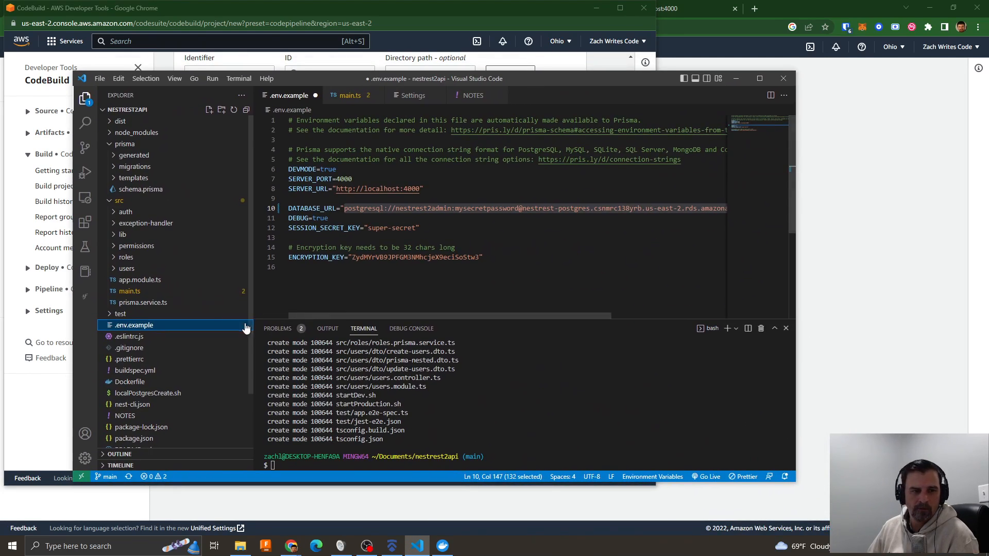
{"action": "left_click", "coordinate": [149, 370]}
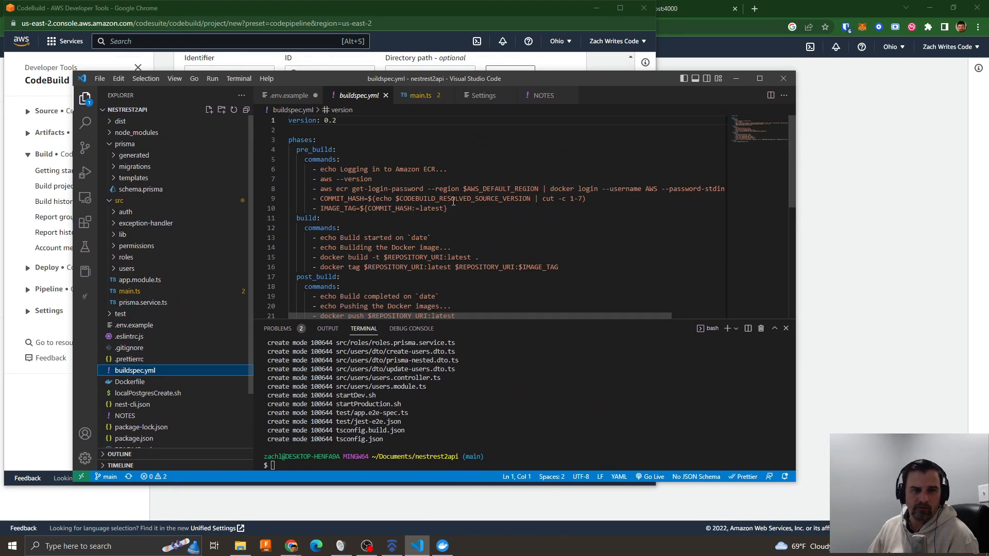
{"action": "left_click", "coordinate": [785, 328]}
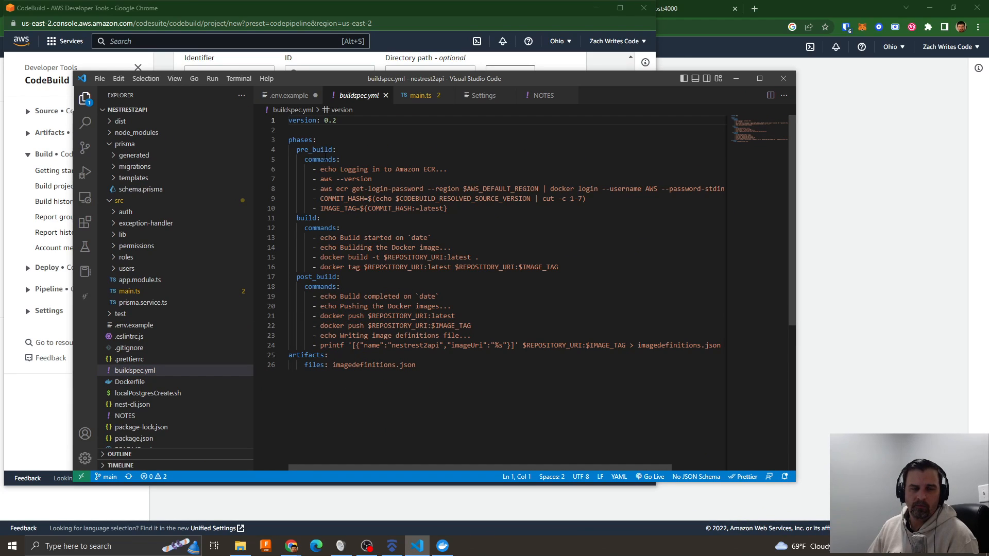
{"action": "left_click_drag", "start_coordinate": [297, 79], "coordinate": [334, 92]}
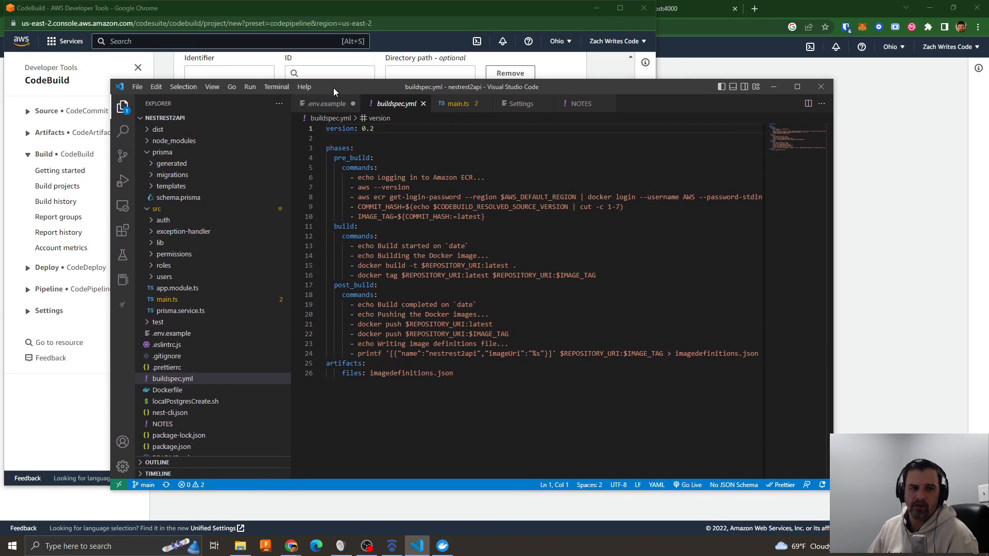
{"action": "left_click_drag", "start_coordinate": [333, 89], "coordinate": [423, 102]}
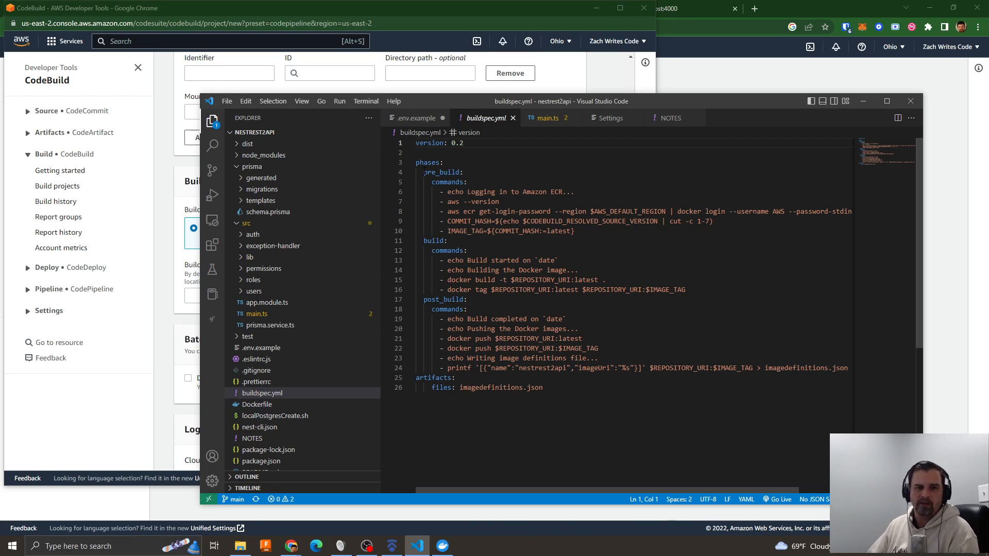
- Examine the pre_build and build phases in buildspec.yml and hide the file explorer to show the full command lines
{"action": "left_click_drag", "start_coordinate": [432, 182], "coordinate": [575, 231]}
{"action": "left_click_drag", "start_coordinate": [422, 241], "coordinate": [508, 290]}
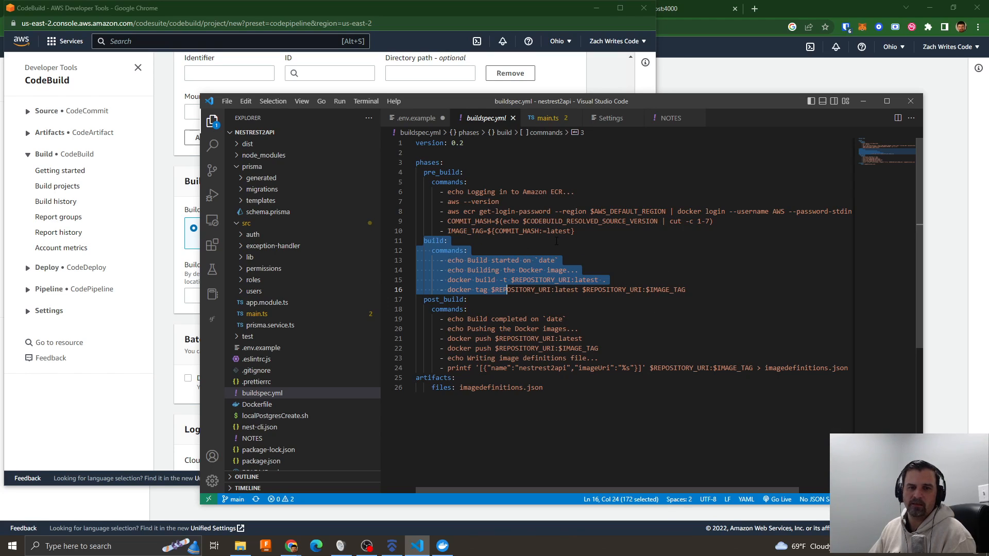
{"action": "left_click", "coordinate": [624, 250]}
{"action": "left_click_drag", "start_coordinate": [586, 106], "coordinate": [536, 110]}
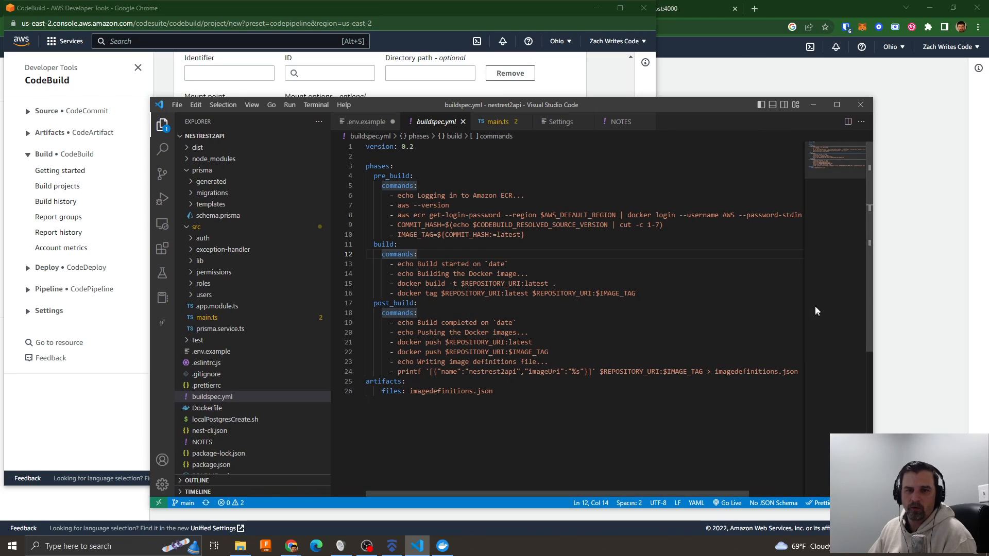
{"action": "left_click", "coordinate": [163, 126]}
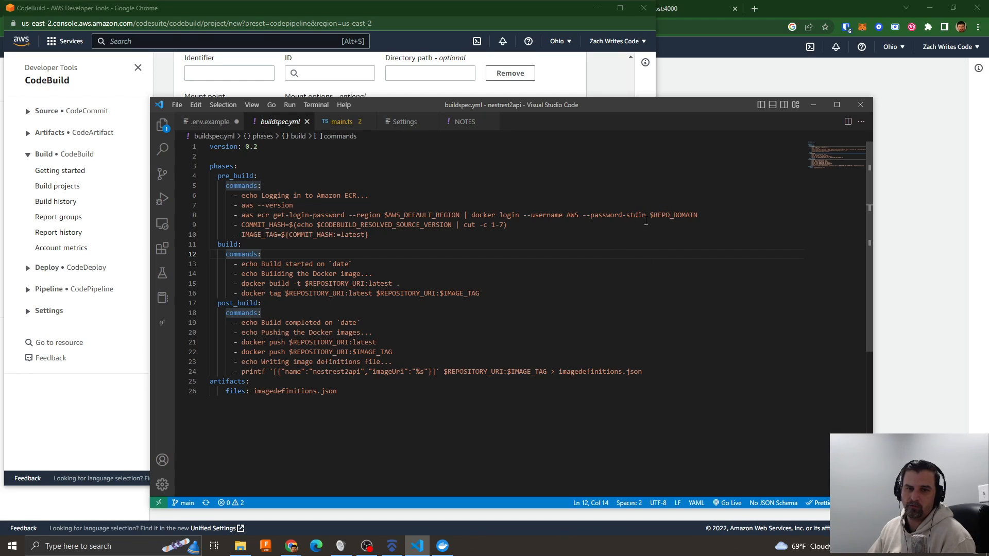
- Examine where $REPO_DOMAIN and $REPOSITORY_URI are used in the ECR login and docker build commands
{"action": "left_click_drag", "start_coordinate": [650, 215], "coordinate": [699, 217]}
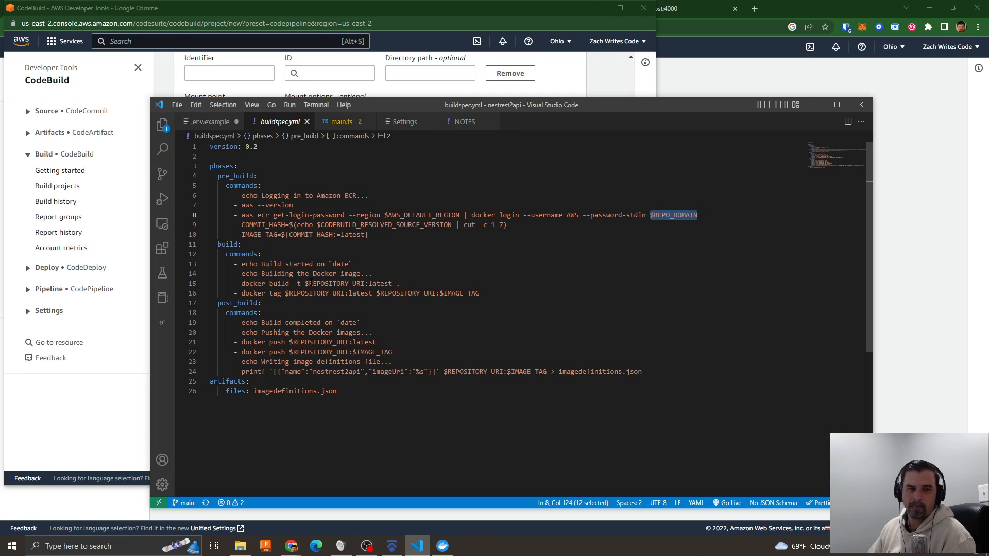
{"action": "left_click_drag", "start_coordinate": [305, 283], "coordinate": [366, 285]}
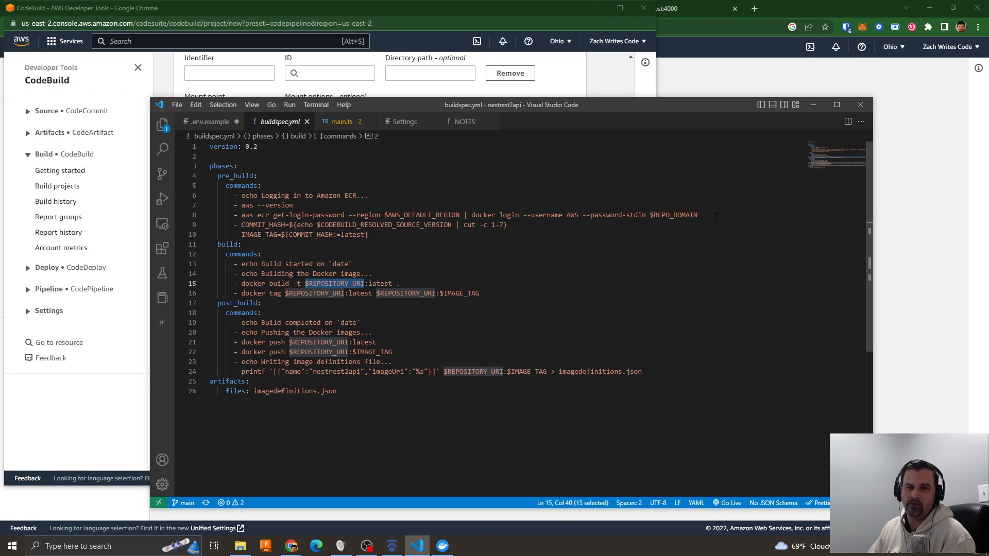
{"action": "left_click_drag", "start_coordinate": [241, 214], "coordinate": [701, 215]}
{"action": "left_click", "coordinate": [676, 243]}
{"action": "key", "text": "shift+Up"}
{"action": "key", "text": "shift+End"}
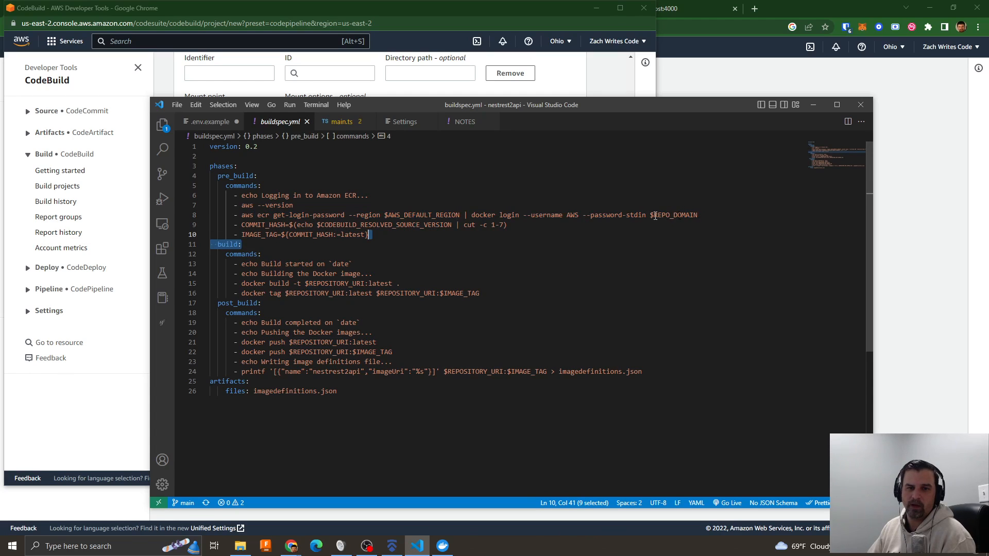
- Examine how buildspec.yml derives the commit hash and image tag, and its docker build, tag and push commands
{"action": "left_click_drag", "start_coordinate": [242, 225], "coordinate": [338, 237]}
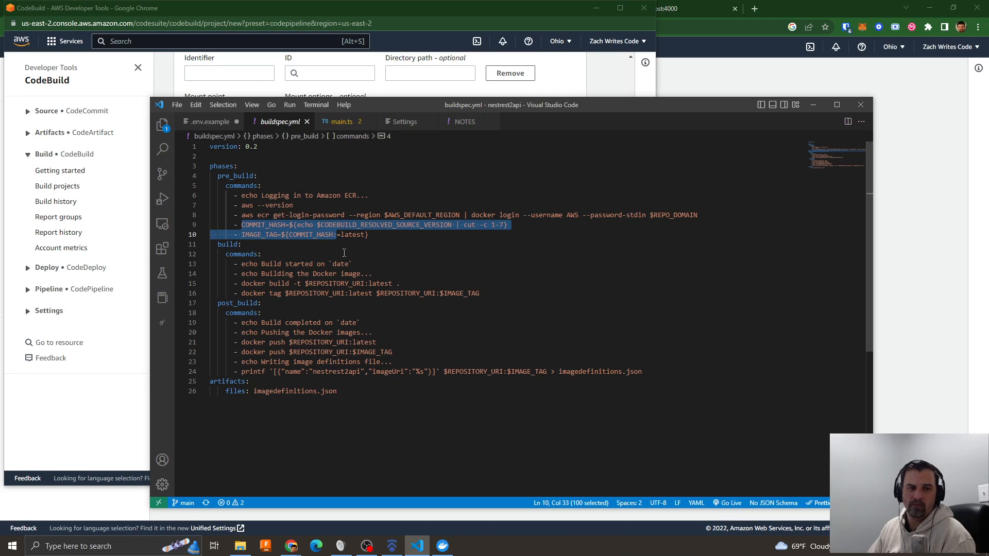
{"action": "scroll", "coordinate": [408, 253], "scroll_direction": "down", "scroll_amount": 1}
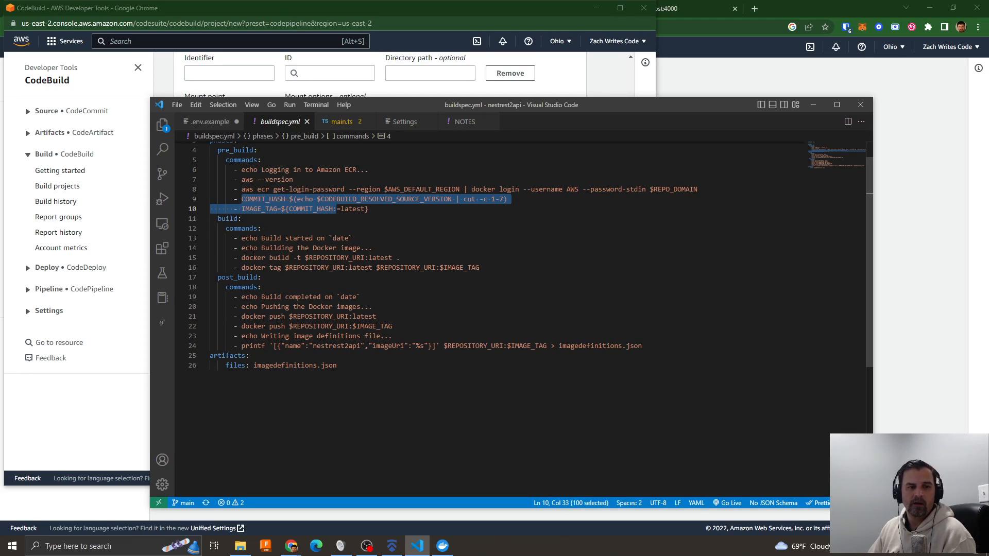
{"action": "left_click_drag", "start_coordinate": [242, 238], "coordinate": [373, 250]}
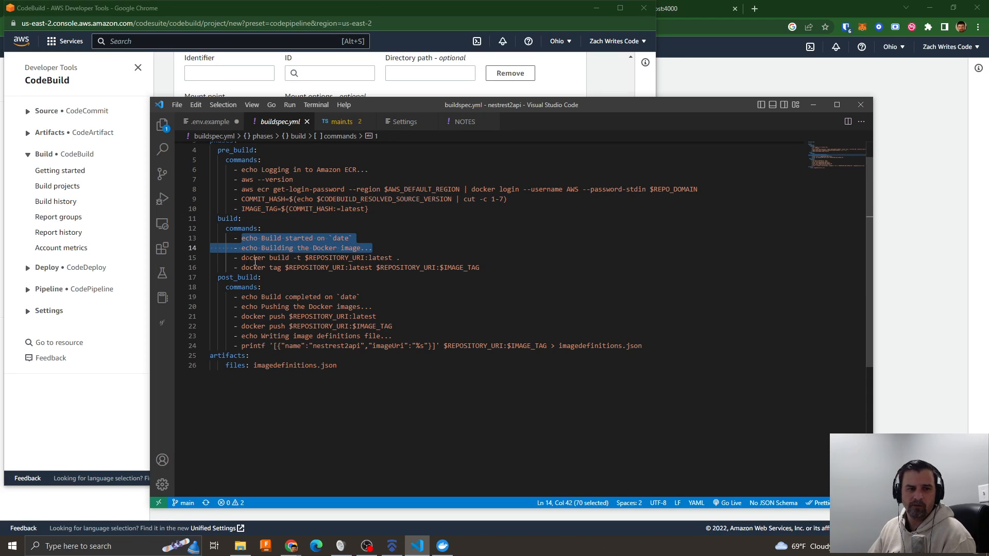
{"action": "left_click_drag", "start_coordinate": [242, 257], "coordinate": [402, 257]}
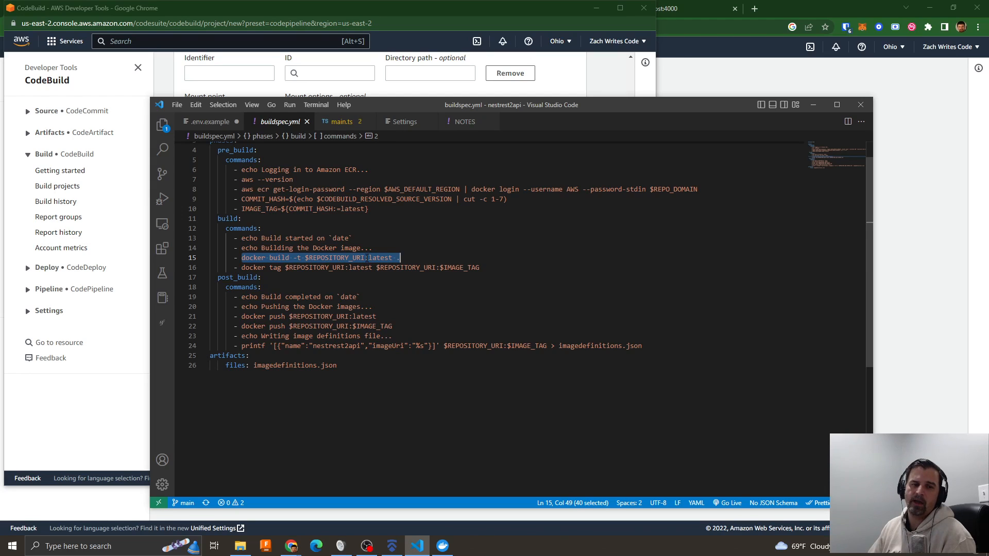
{"action": "left_click_drag", "start_coordinate": [241, 267], "coordinate": [478, 268]}
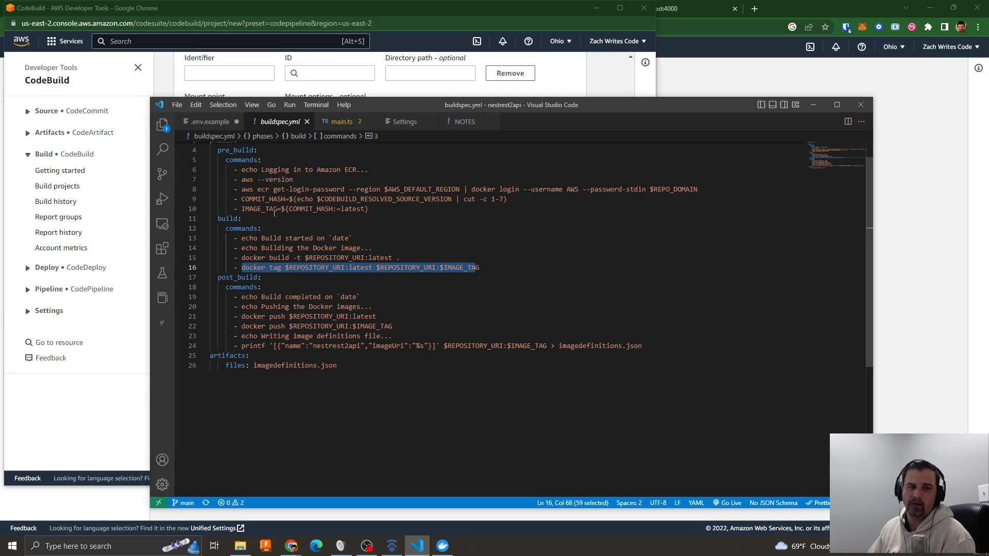
{"action": "left_click_drag", "start_coordinate": [241, 209], "coordinate": [365, 209]}
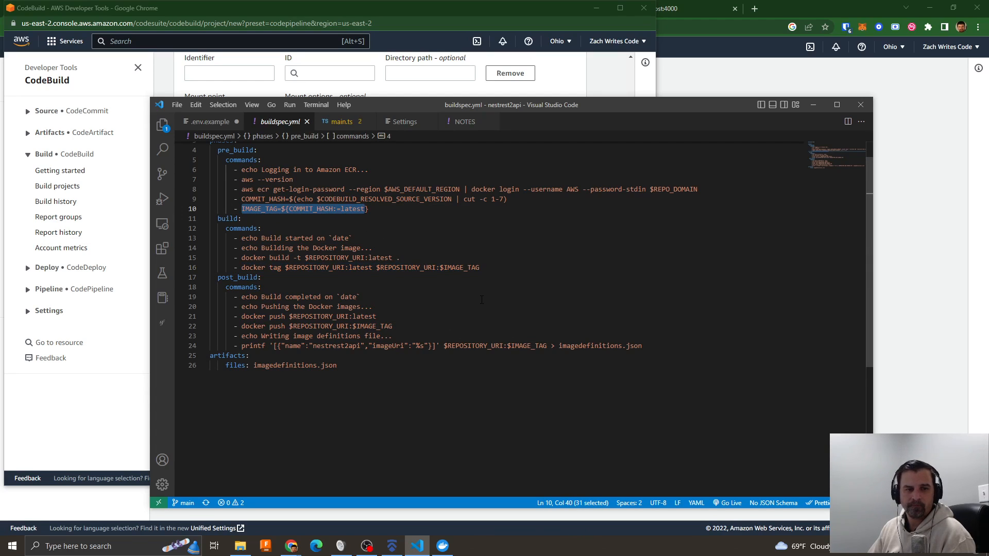
{"action": "scroll", "coordinate": [310, 255], "scroll_direction": "down", "scroll_amount": 1}
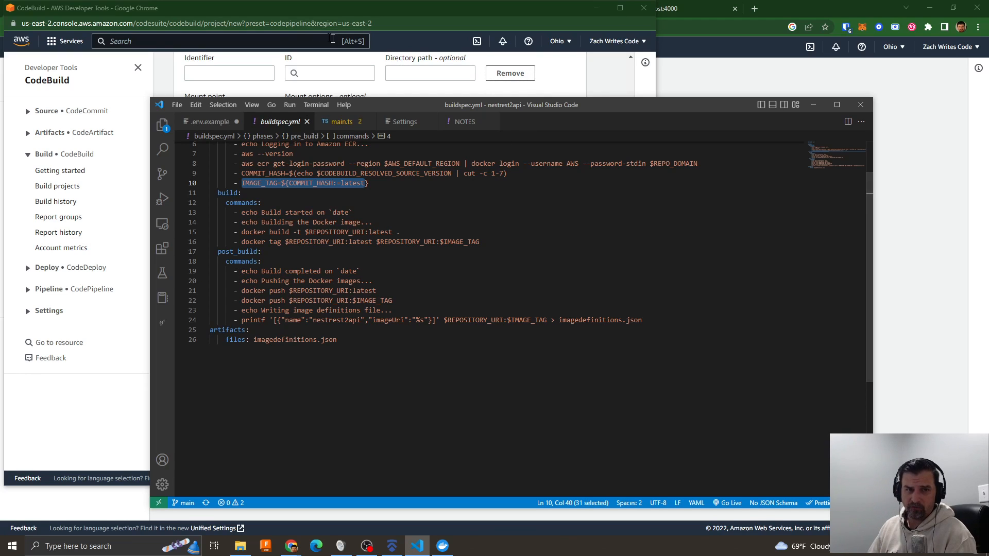
- Switch to the browser and consult the AWS tutorial on Amazon ECS Standard Deployment with CodePipeline from its beginning
{"action": "left_click_drag", "start_coordinate": [300, 7], "coordinate": [300, 56]}
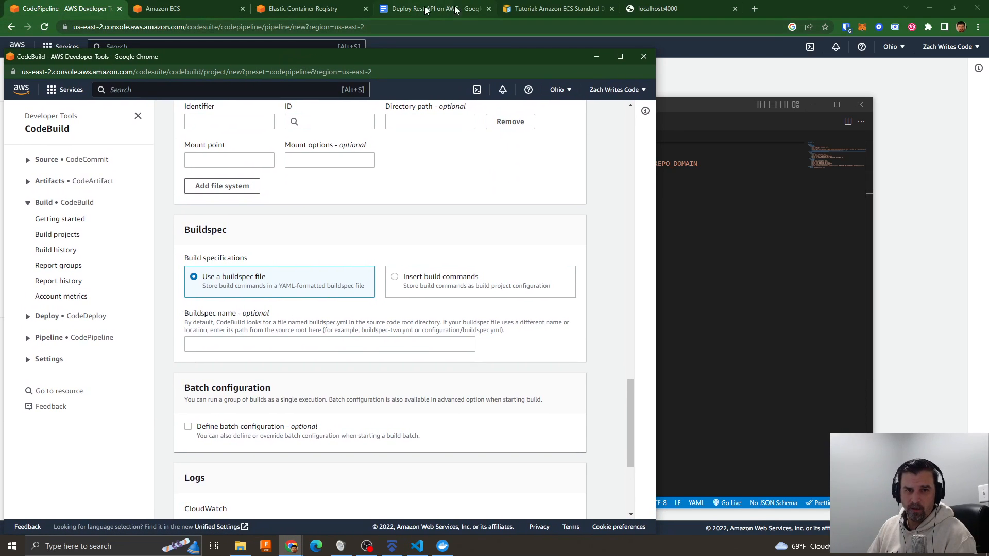
{"action": "left_click", "coordinate": [551, 8]}
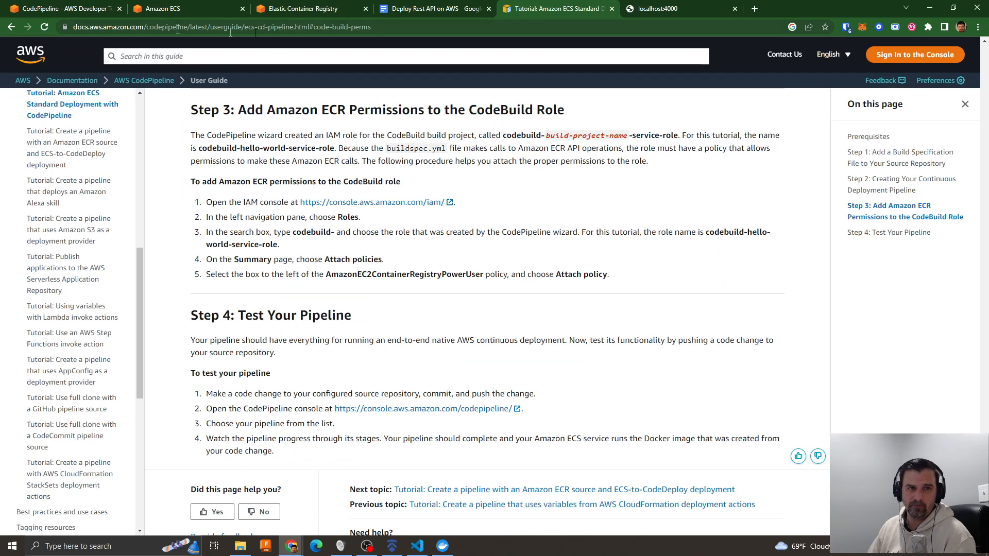
{"action": "key", "text": "ctrl+l"}
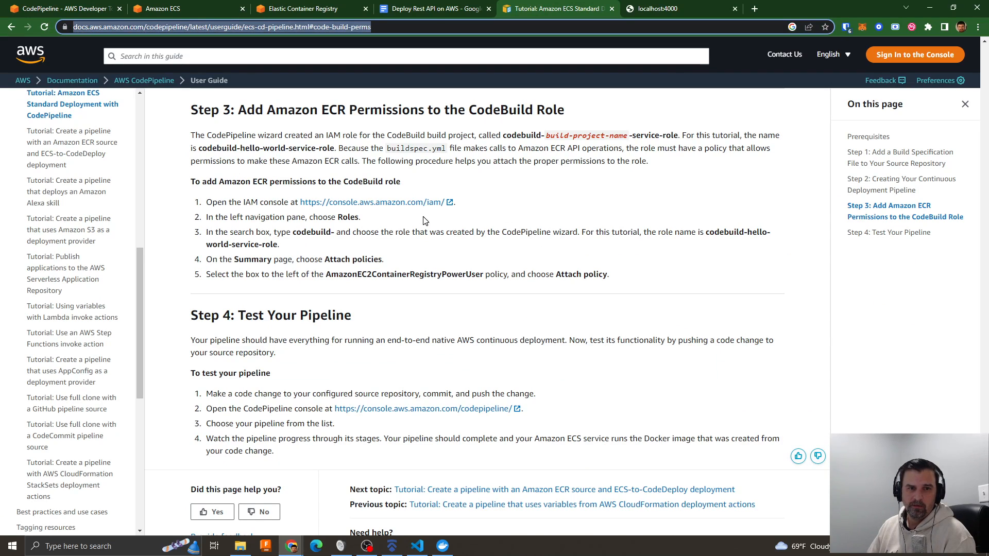
{"action": "scroll", "coordinate": [422, 220], "scroll_direction": "up", "scroll_amount": 20}
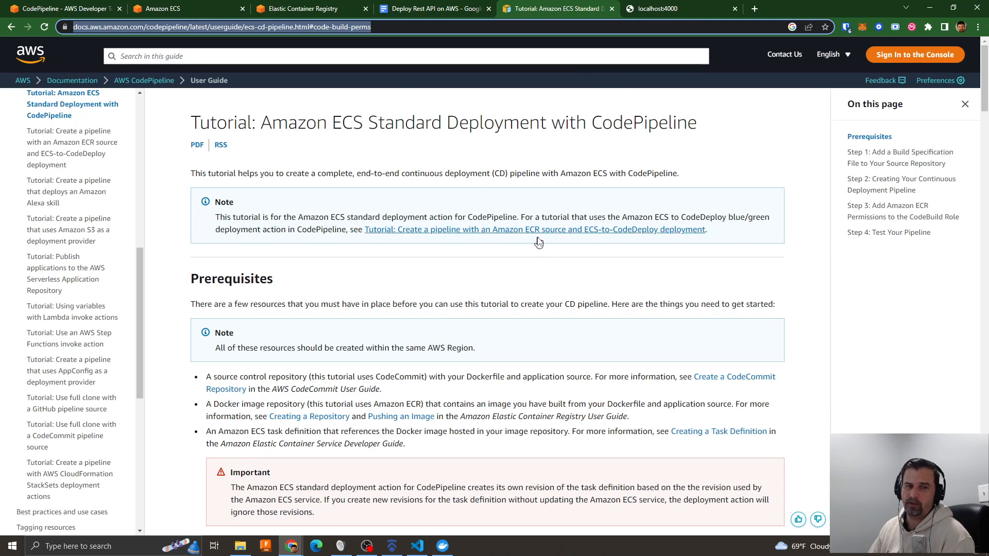
{"action": "scroll", "coordinate": [554, 324], "scroll_direction": "down", "scroll_amount": 6}
{"action": "left_click", "coordinate": [907, 213]}
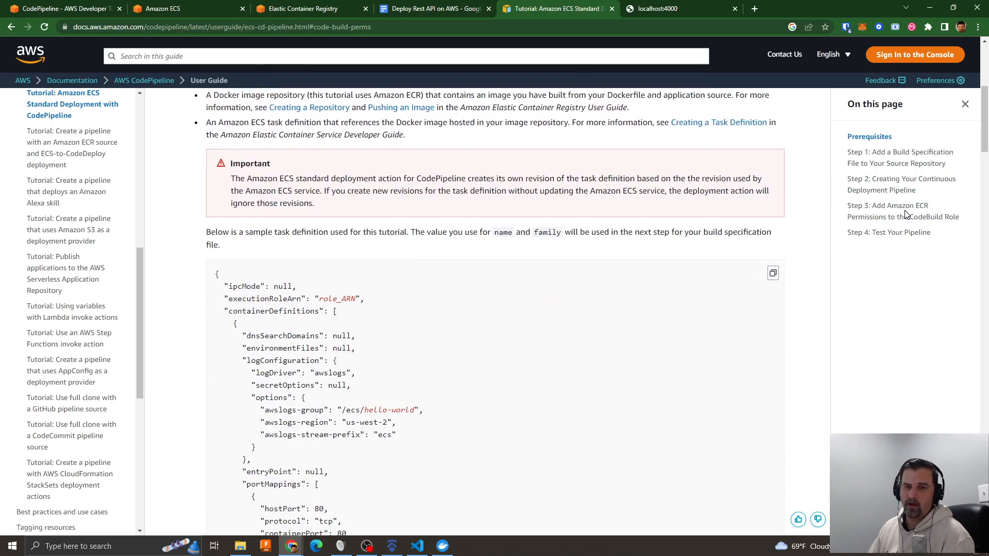
- Find the tutorial's sample buildspec and examine the ECR registry domain at the end of its docker login command
{"action": "scroll", "coordinate": [478, 268], "scroll_direction": "down", "scroll_amount": 19}
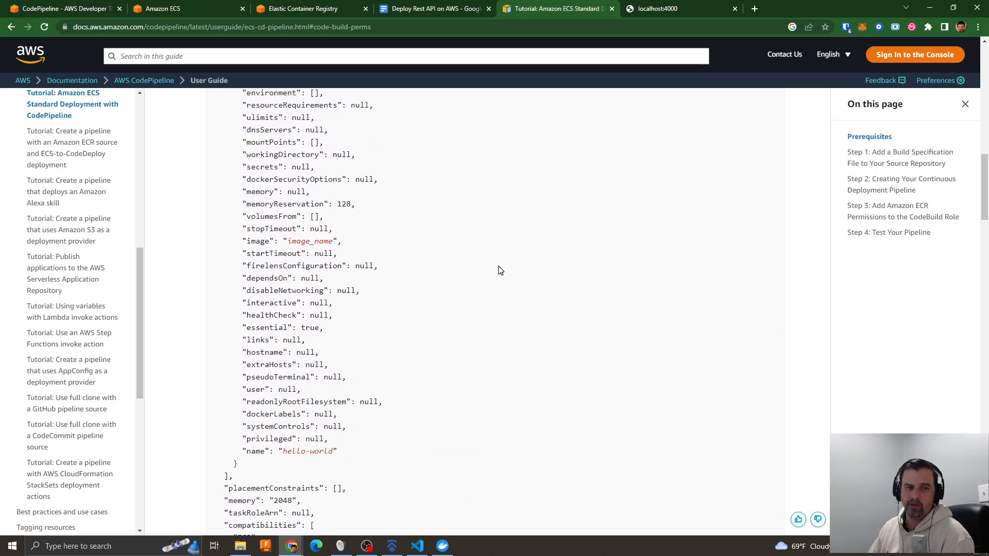
{"action": "scroll", "coordinate": [500, 270], "scroll_direction": "down", "scroll_amount": 14}
{"action": "scroll", "coordinate": [499, 270], "scroll_direction": "up", "scroll_amount": 5}
{"action": "left_click_drag", "start_coordinate": [199, 294], "coordinate": [405, 401]}
{"action": "scroll", "coordinate": [392, 397], "scroll_direction": "down", "scroll_amount": 3}
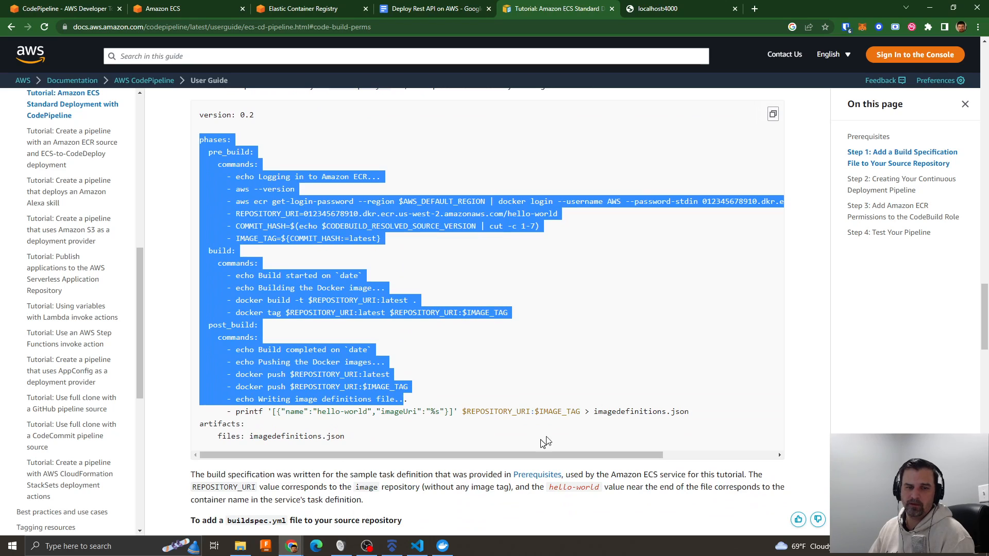
{"action": "left_click", "coordinate": [403, 315]}
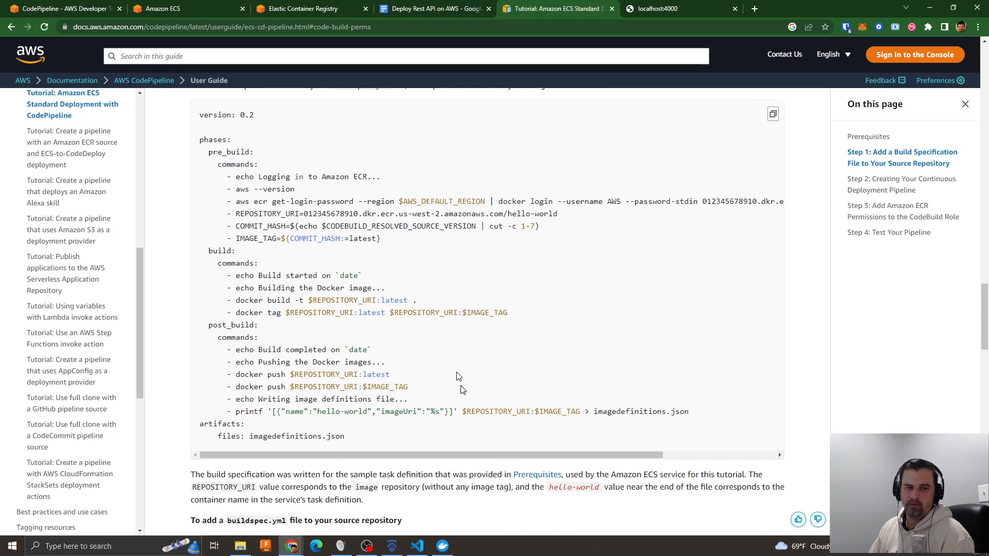
{"action": "left_click_drag", "start_coordinate": [465, 456], "coordinate": [584, 459]}
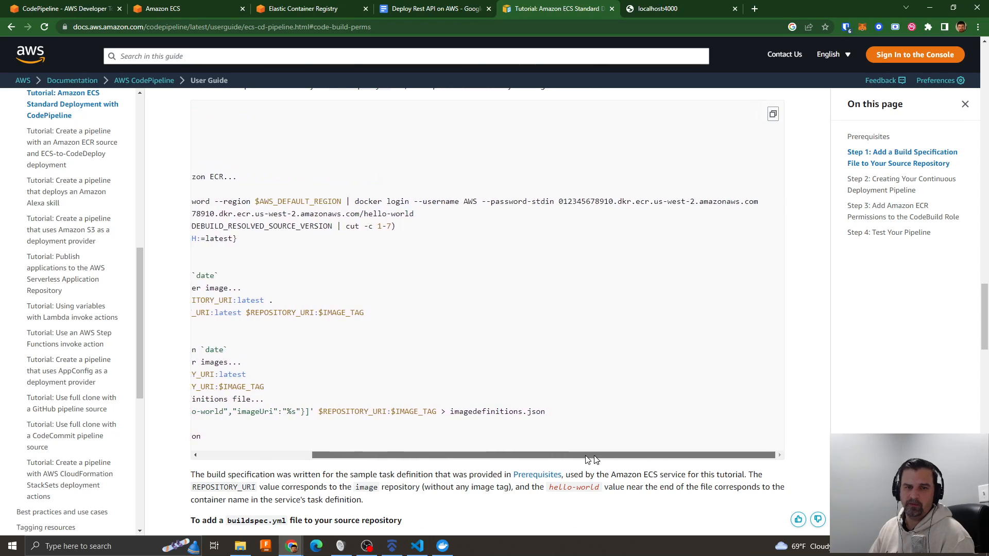
{"action": "left_click_drag", "start_coordinate": [558, 203], "coordinate": [761, 204]}
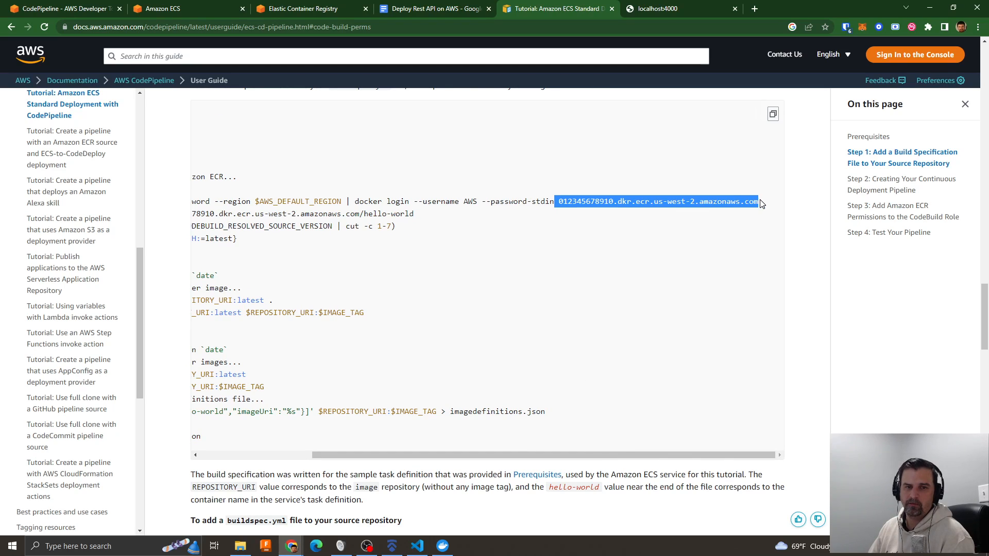
- Switch to Visual Studio Code and examine buildspec.yml's post_build commands, comparing them with the pre_build and build commands
{"action": "left_click_drag", "start_coordinate": [575, 459], "coordinate": [436, 459]}
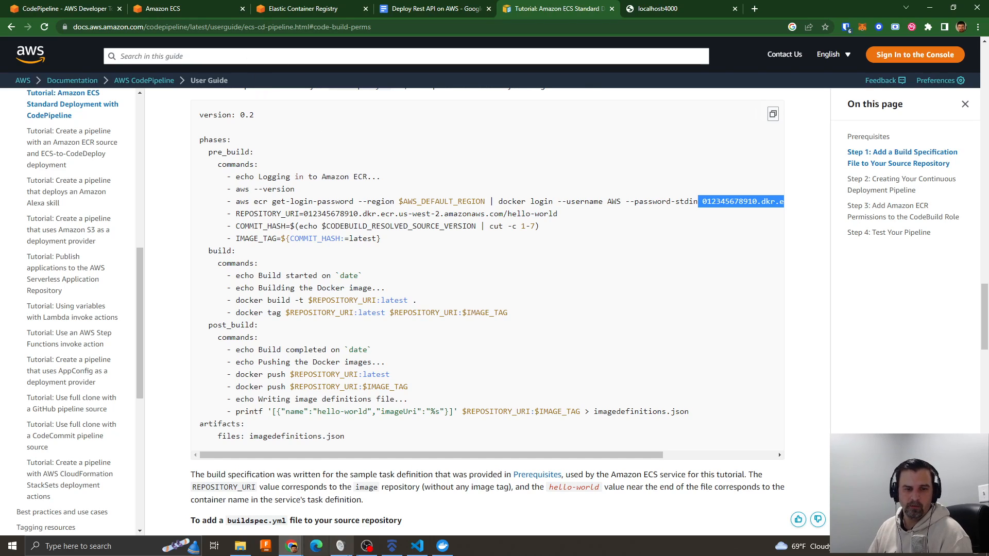
{"action": "left_click", "coordinate": [417, 547]}
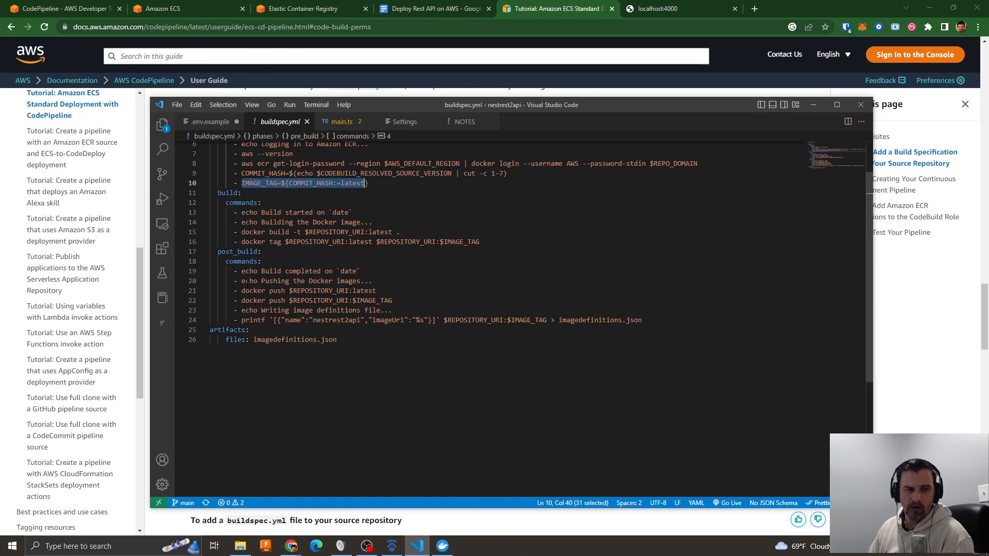
{"action": "left_click_drag", "start_coordinate": [239, 272], "coordinate": [652, 322]}
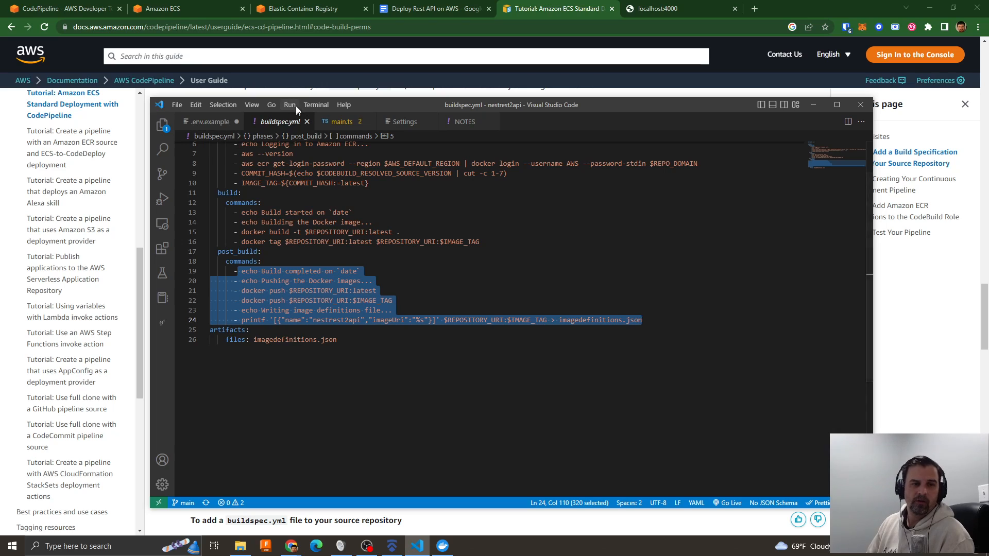
{"action": "scroll", "coordinate": [441, 292], "scroll_direction": "up", "scroll_amount": 2}
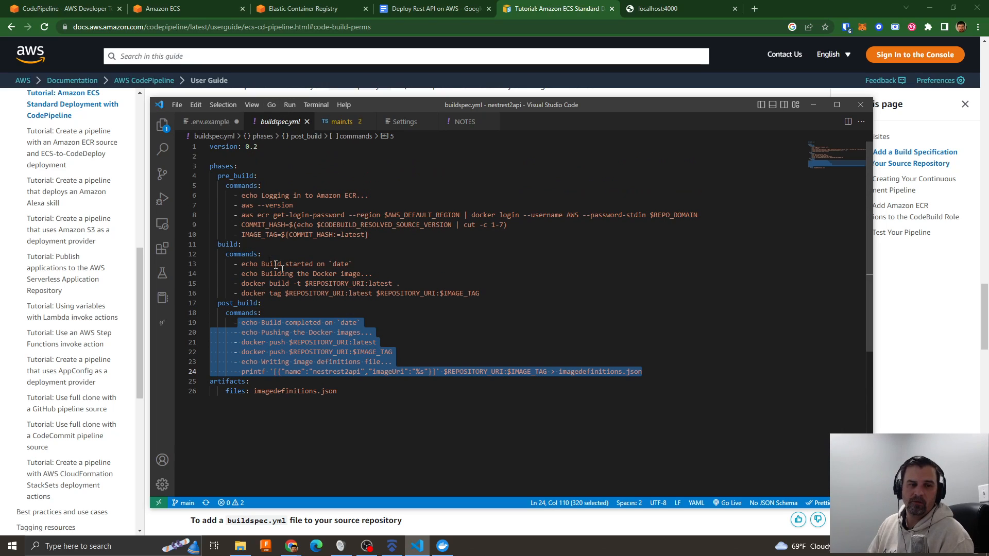
{"action": "left_click_drag", "start_coordinate": [230, 195], "coordinate": [495, 291]}
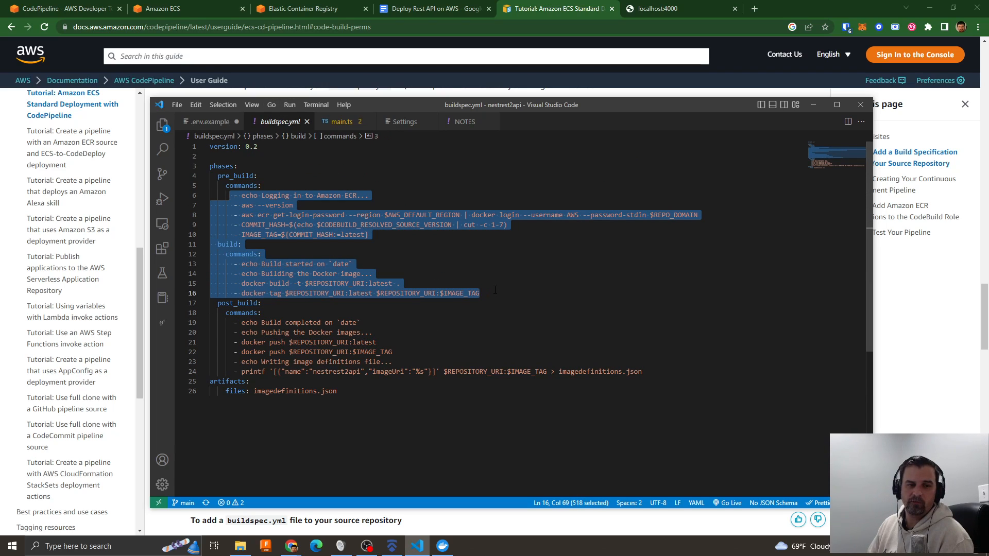
{"action": "left_click_drag", "start_coordinate": [227, 323], "coordinate": [643, 372]}
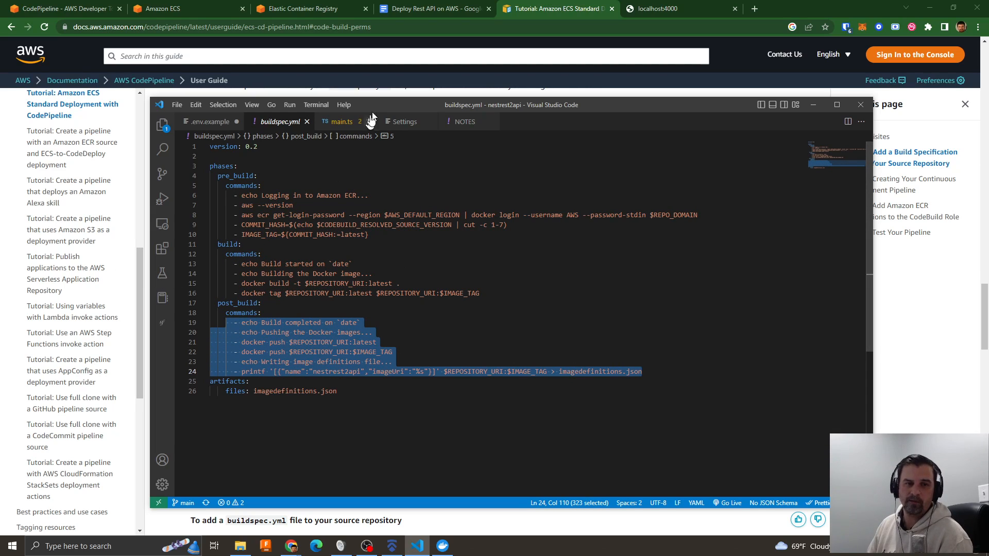
{"action": "left_click_drag", "start_coordinate": [367, 109], "coordinate": [988, 155]}
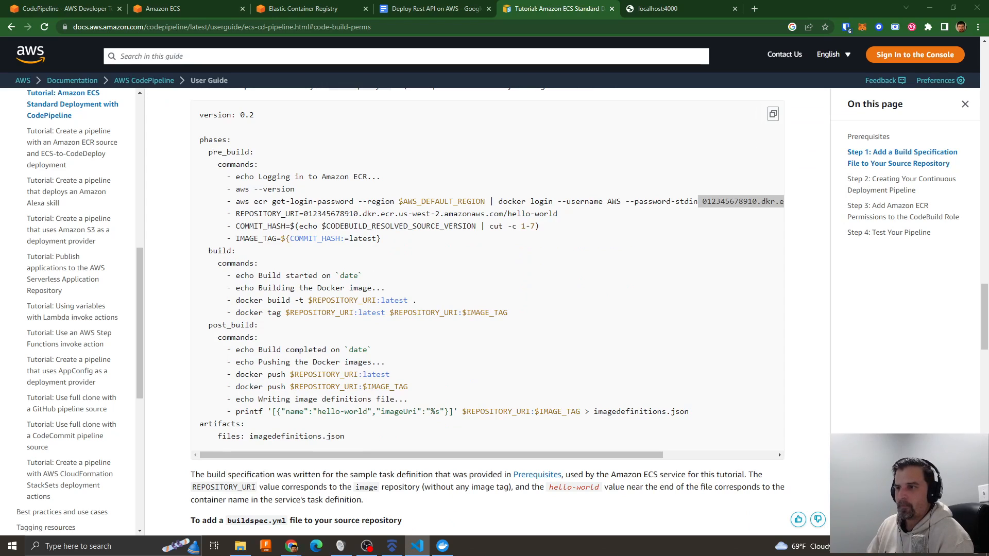
- Return to the CodeBuild project form in the browser and set the CloudWatch logs group name to nestrest-codebuild-logs
{"action": "left_click", "coordinate": [60, 9]}
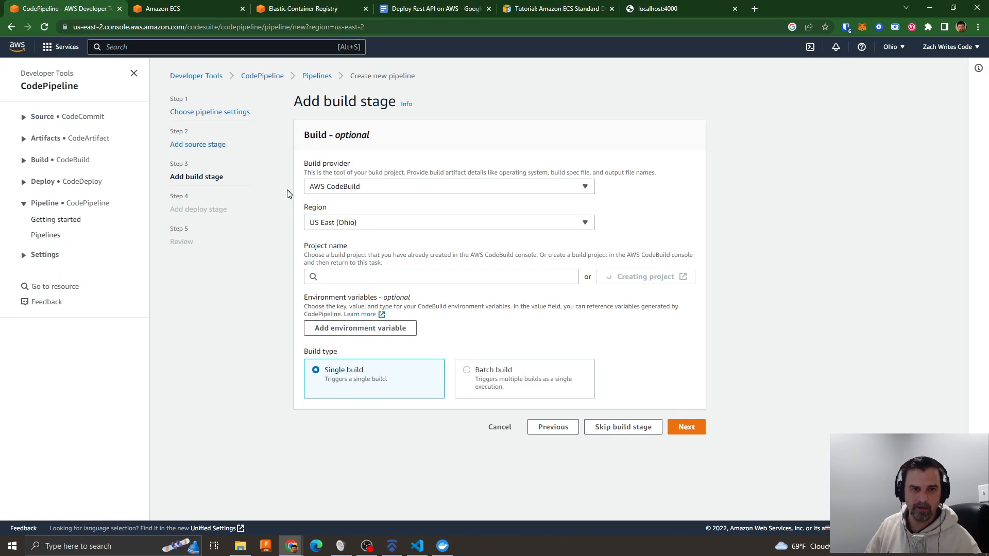
{"action": "key", "text": "super+Tab"}
{"action": "left_click", "coordinate": [356, 155]}
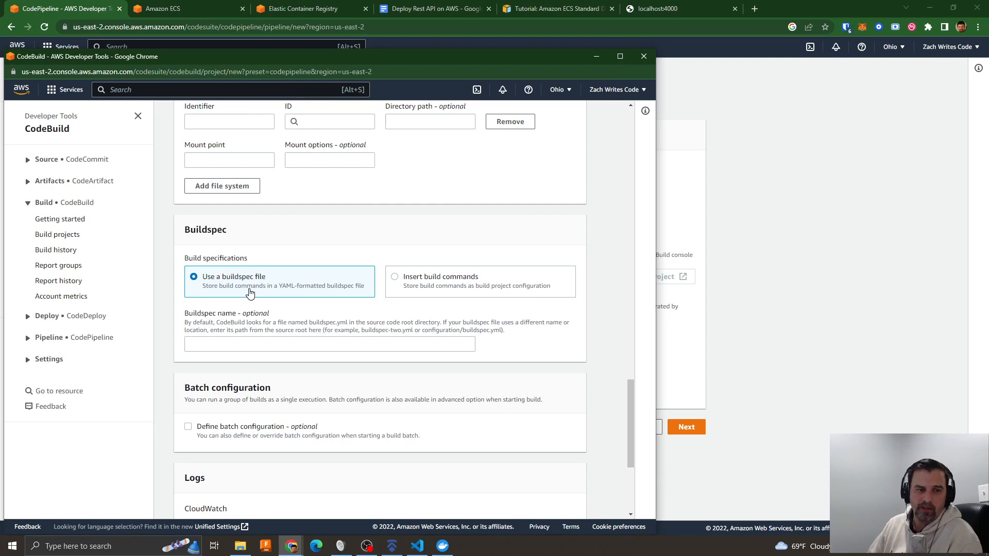
{"action": "scroll", "coordinate": [286, 309], "scroll_direction": "down", "scroll_amount": 2}
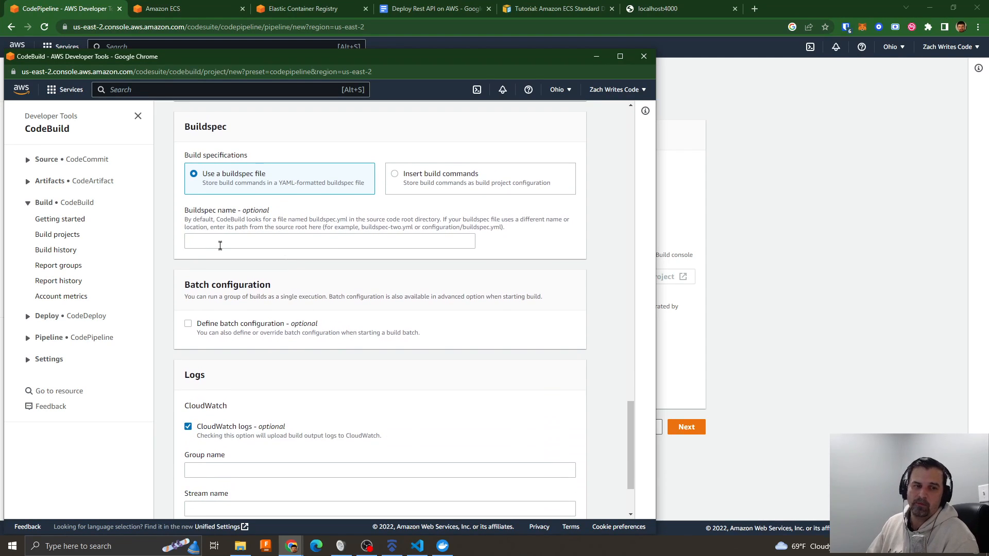
{"action": "scroll", "coordinate": [283, 332], "scroll_direction": "down", "scroll_amount": 2}
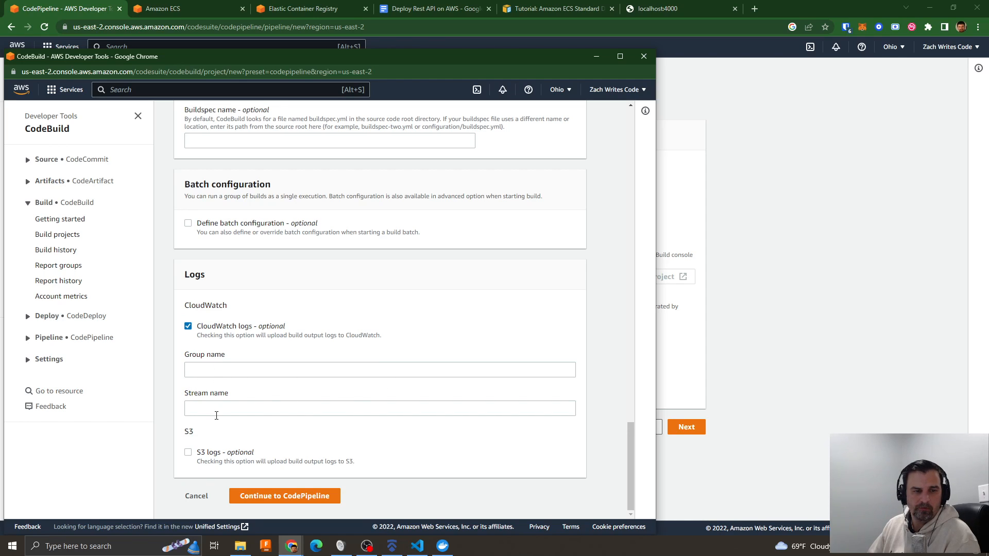
{"action": "left_click", "coordinate": [194, 372]}
{"action": "type", "text": "nestrest-codebuild"}
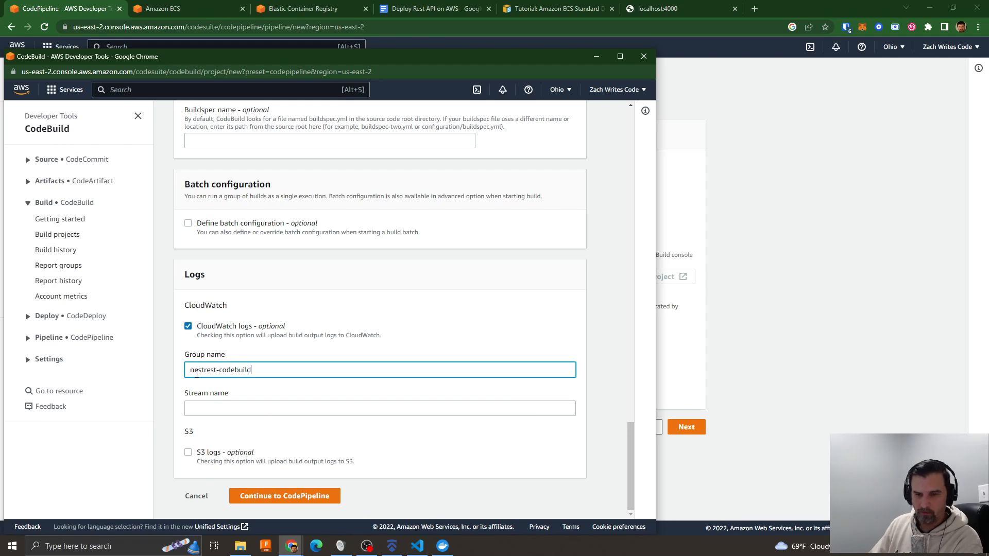
{"action": "type", "text": "-logs"}
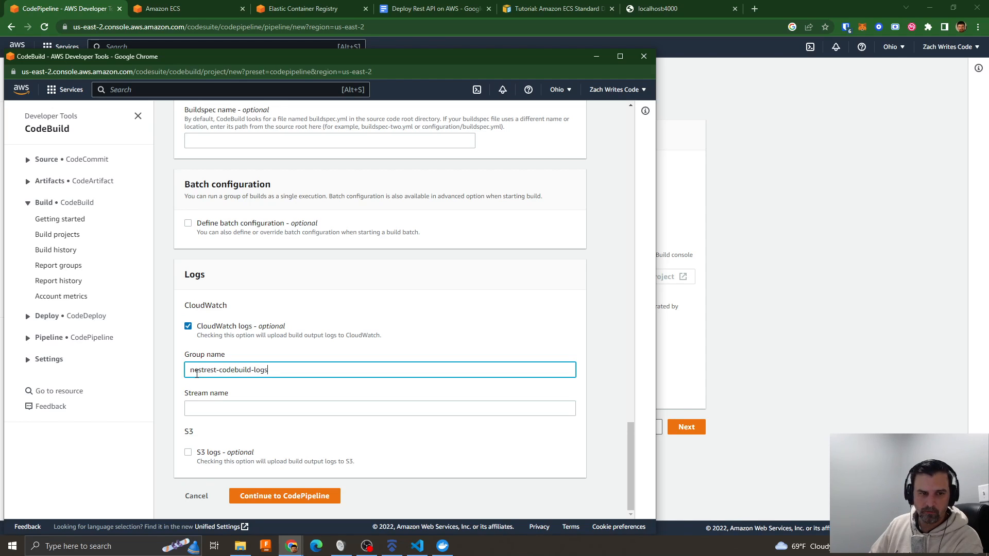
- Set the CloudWatch stream name to stream and finish creating the build project, continuing to CodePipeline
{"action": "left_click", "coordinate": [204, 407]}
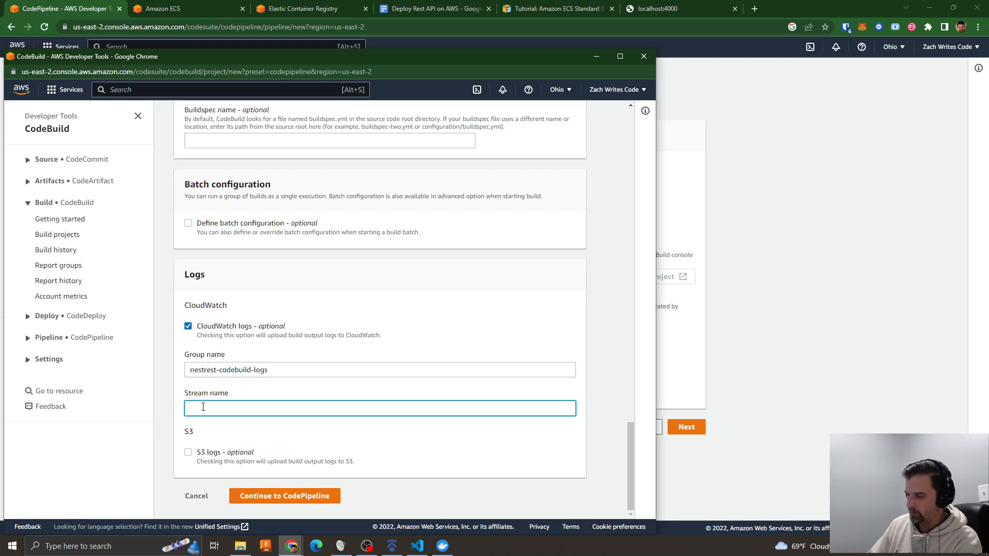
{"action": "type", "text": "stre"}
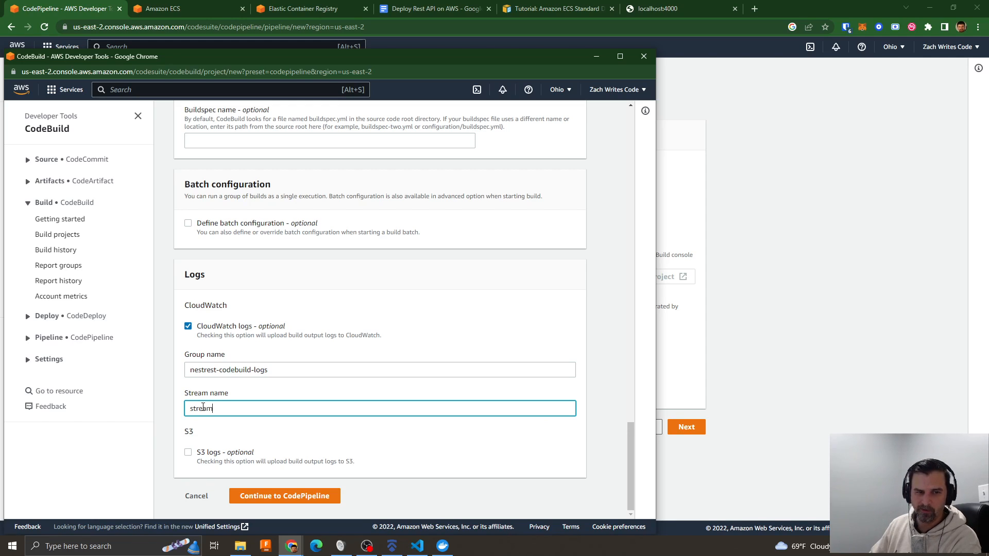
{"action": "type", "text": "am"}
{"action": "left_click", "coordinate": [307, 436]}
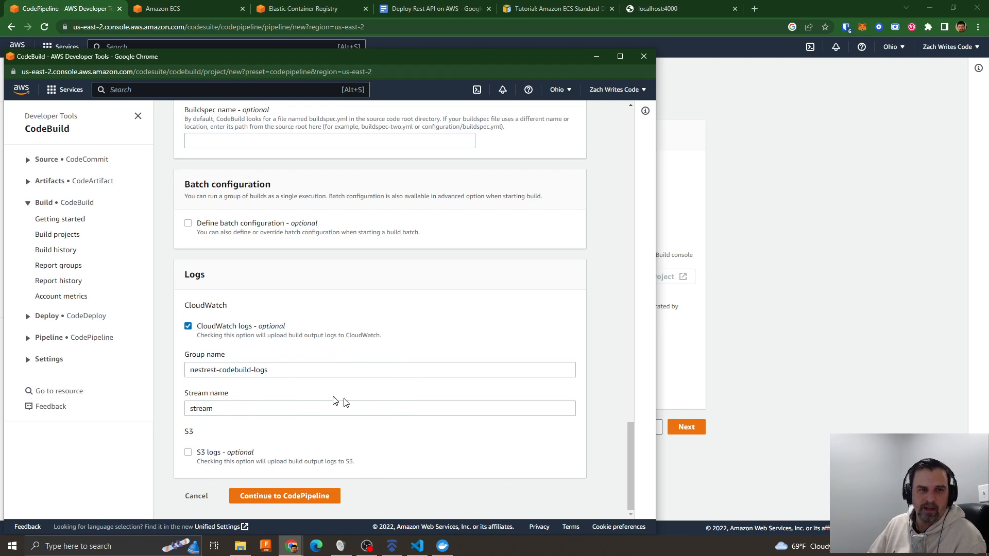
{"action": "left_click_drag", "start_coordinate": [289, 53], "coordinate": [316, 23]}
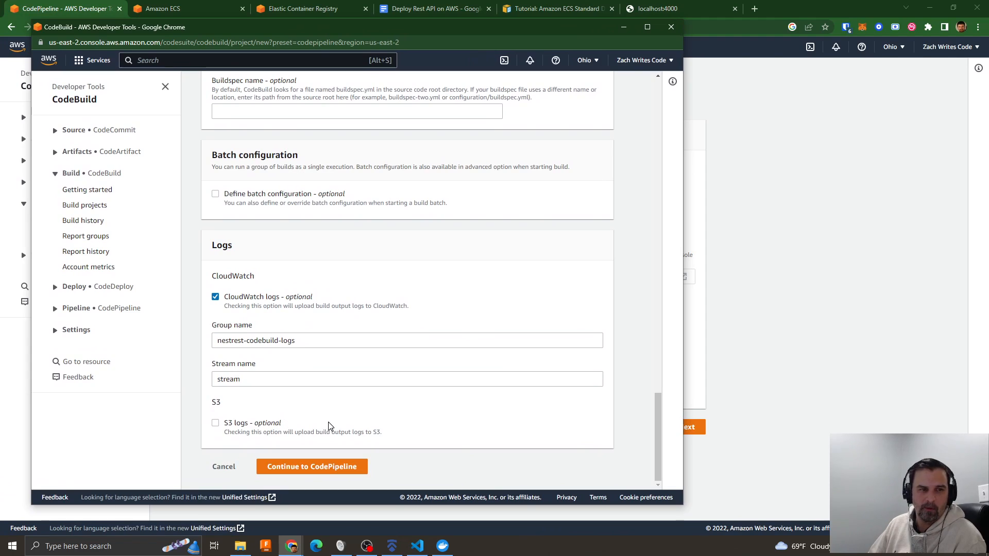
{"action": "left_click", "coordinate": [314, 470]}
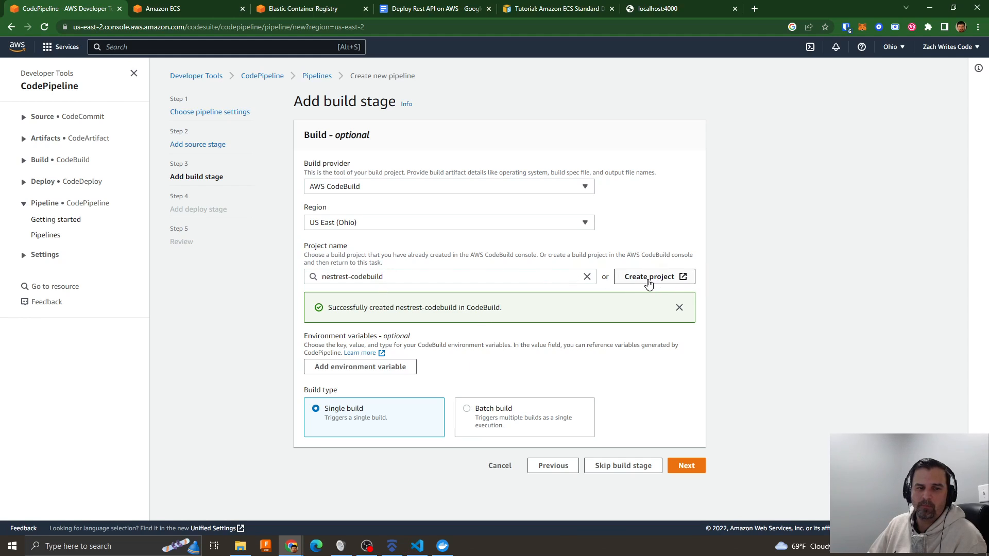
- Add an environment variable to the build stage, copying its name REPO_DOMAIN from the docker login command in buildspec.yml
{"action": "left_click", "coordinate": [447, 278]}
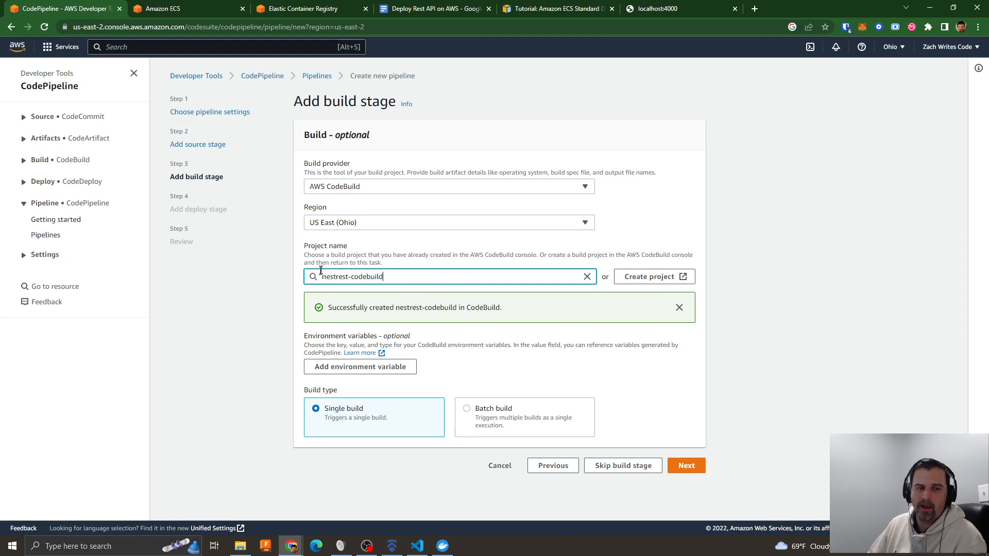
{"action": "left_click", "coordinate": [332, 369]}
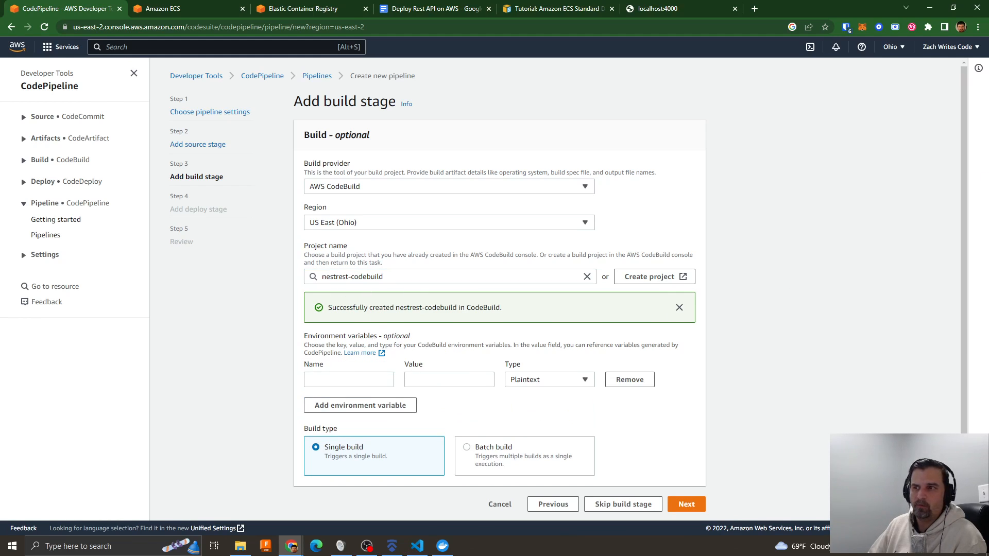
{"action": "key", "text": "alt+Tab"}
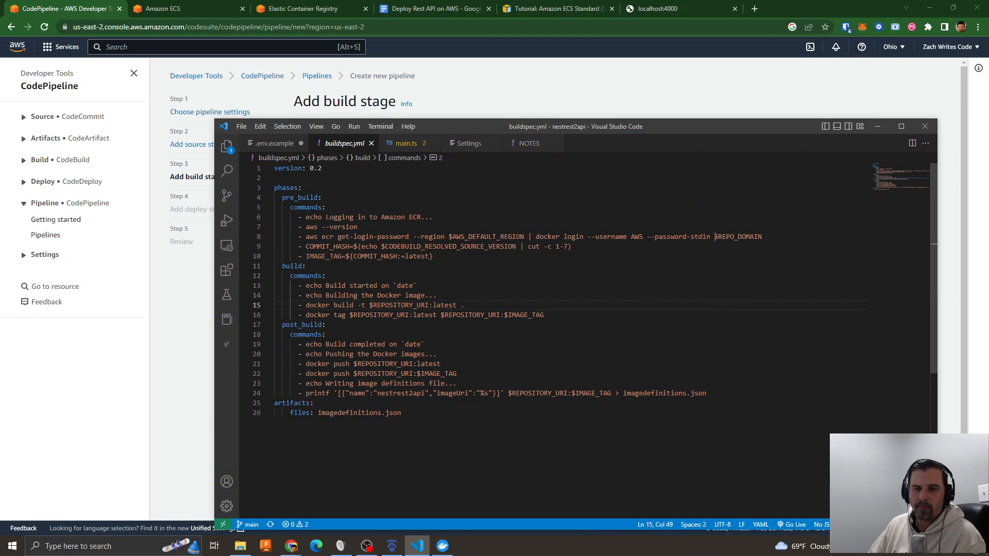
{"action": "left_click_drag", "start_coordinate": [716, 236], "coordinate": [770, 237]}
{"action": "key", "text": "ctrl+c"}
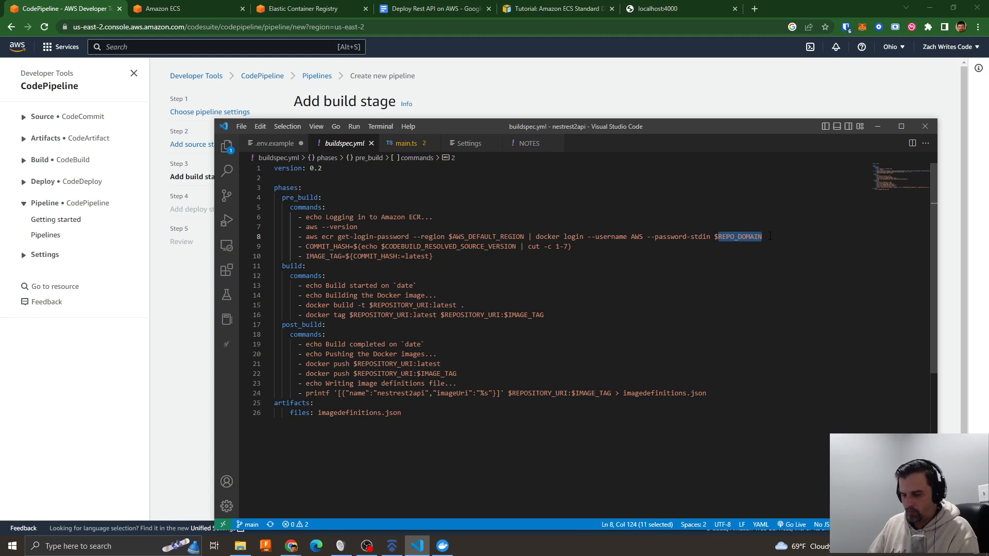
{"action": "left_click_drag", "start_coordinate": [637, 126], "coordinate": [988, 89]}
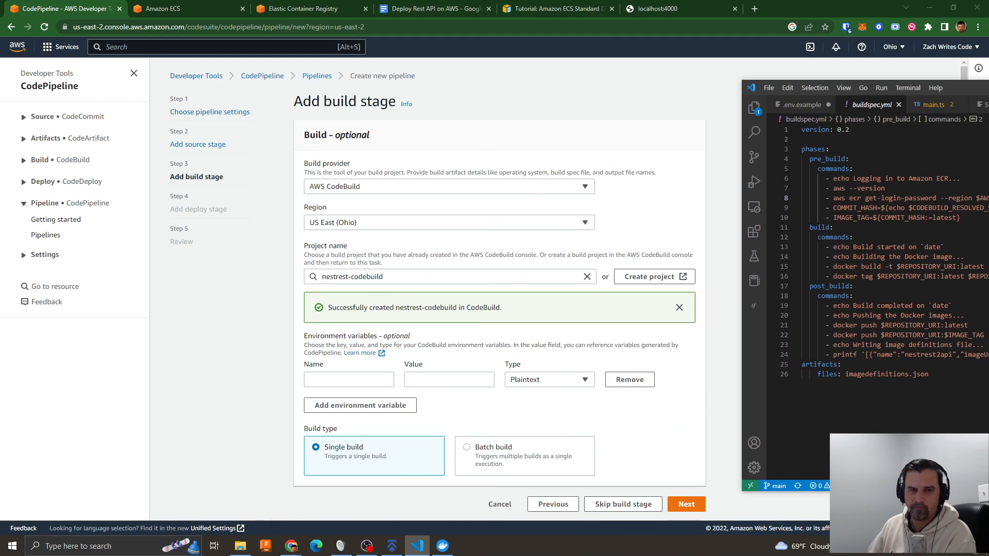
{"action": "left_click", "coordinate": [343, 382]}
{"action": "key", "text": "ctrl+v"}
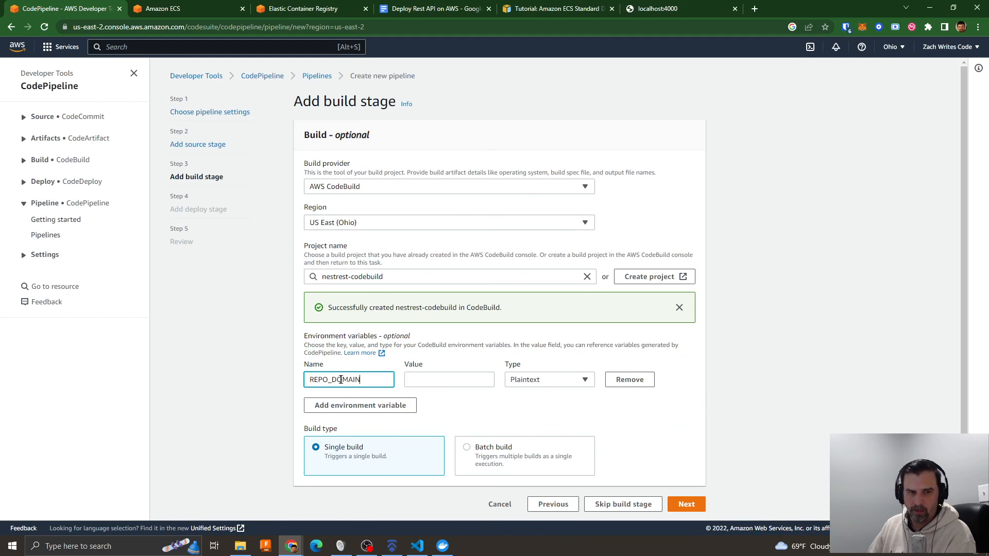
- Add a second environment variable, copying its name REPOSITORY_URI from the docker build command in buildspec.yml
{"action": "left_click", "coordinate": [346, 405]}
{"action": "left_click", "coordinate": [988, 256]}
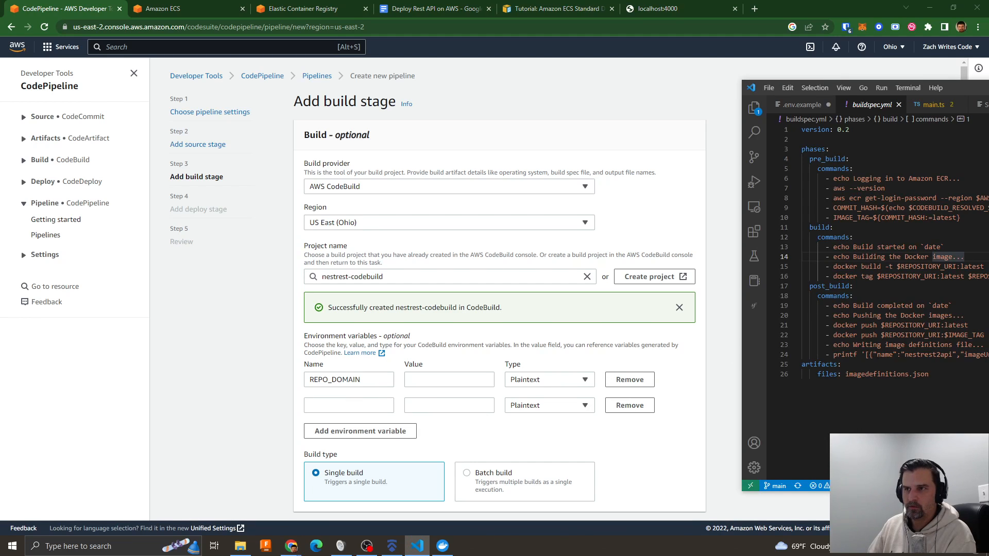
{"action": "left_click_drag", "start_coordinate": [988, 86], "coordinate": [627, 200]}
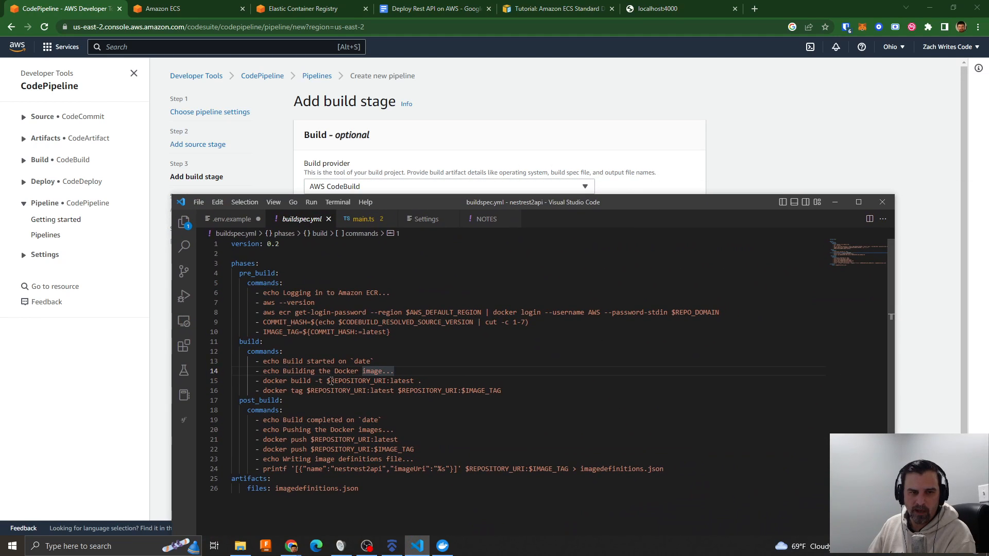
{"action": "left_click_drag", "start_coordinate": [331, 381], "coordinate": [383, 380]}
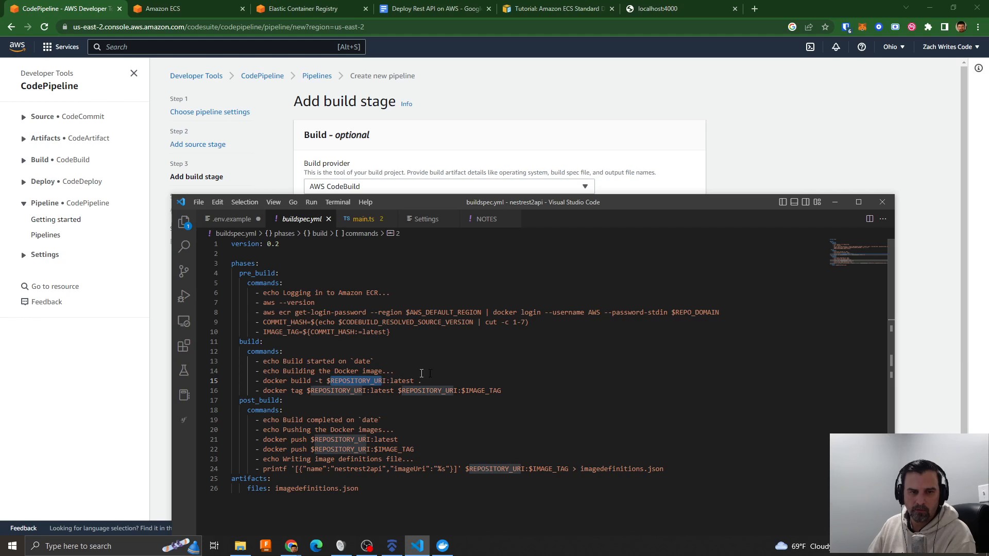
{"action": "key", "text": "shift+Right"}
{"action": "key", "text": "ctrl+c"}
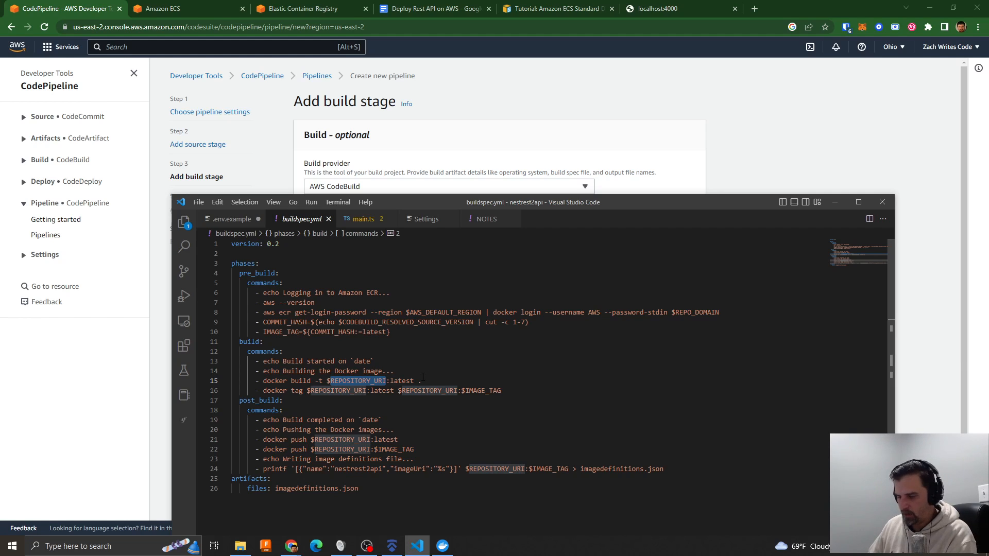
{"action": "key", "text": "alt+Tab"}
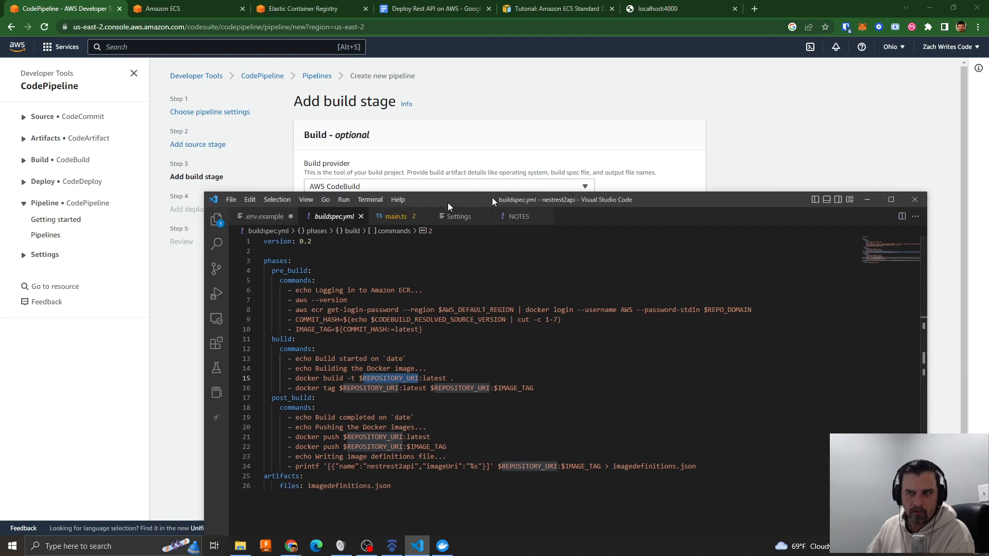
{"action": "left_click", "coordinate": [330, 406]}
{"action": "key", "text": "ctrl+v"}
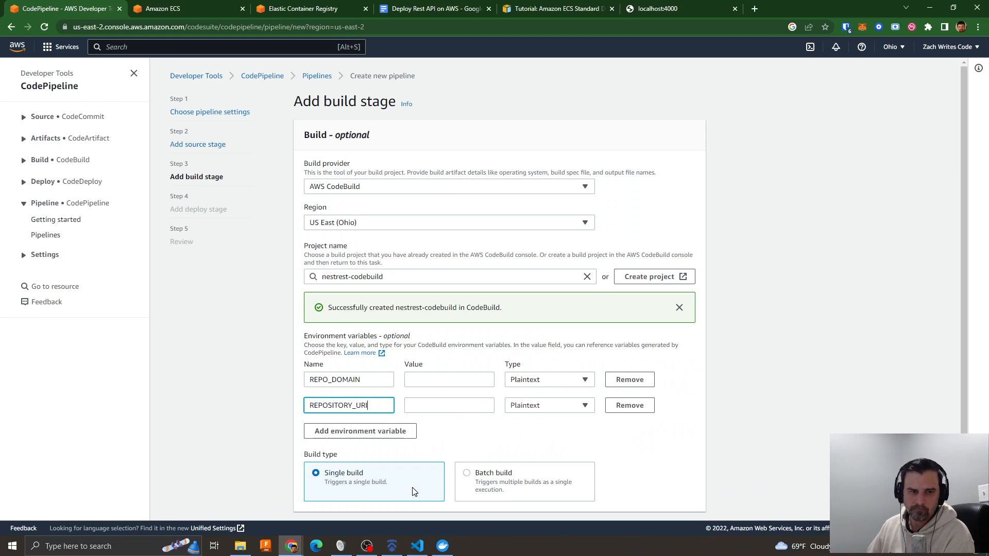
- Copy the nestrest-ecr repository's URI from the private ECR repositories and paste it as the value of REPOSITORY_URI
{"action": "left_click", "coordinate": [290, 9]}
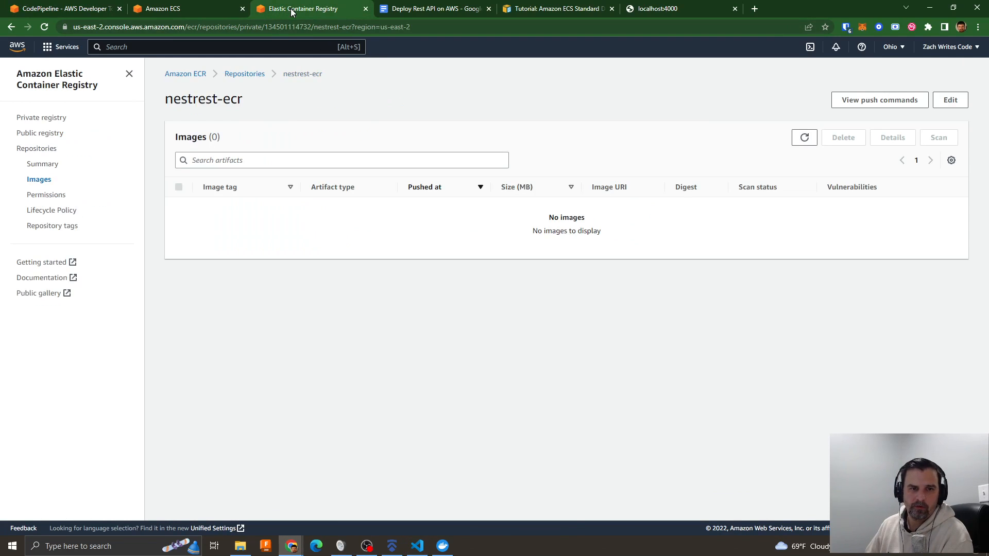
{"action": "left_click", "coordinate": [242, 75]}
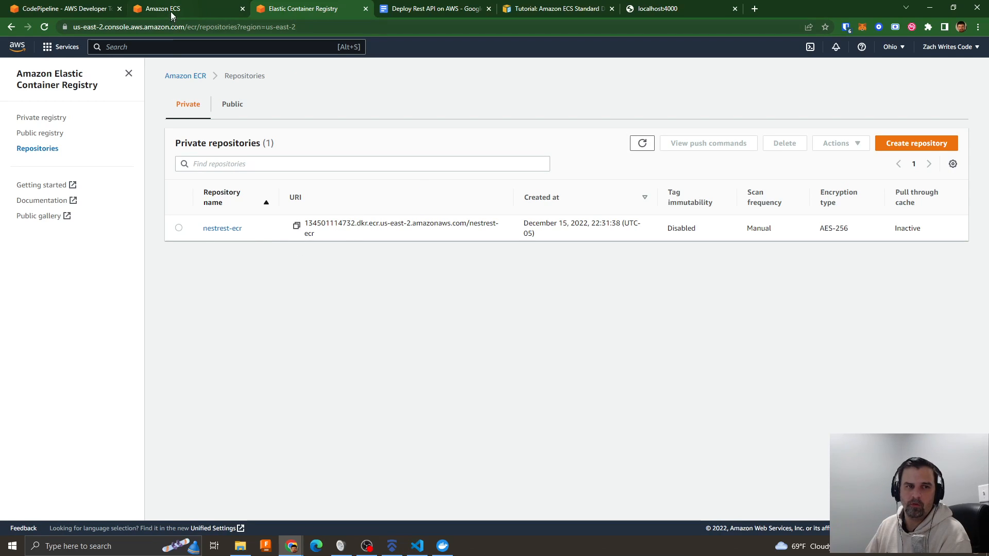
{"action": "left_click", "coordinate": [66, 4]}
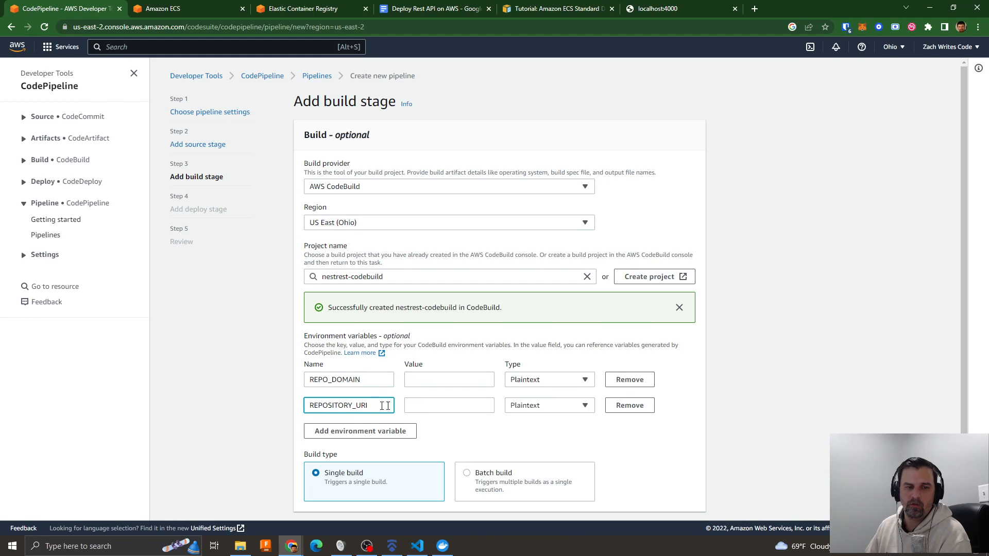
{"action": "left_click", "coordinate": [419, 406]}
{"action": "key", "text": "ctrl+v"}
- Paste the repository URI as the value of REPO_DOMAIN and trim off the /nestrest-ecr suffix, ending it at amazonaws.com
{"action": "left_click", "coordinate": [421, 379]}
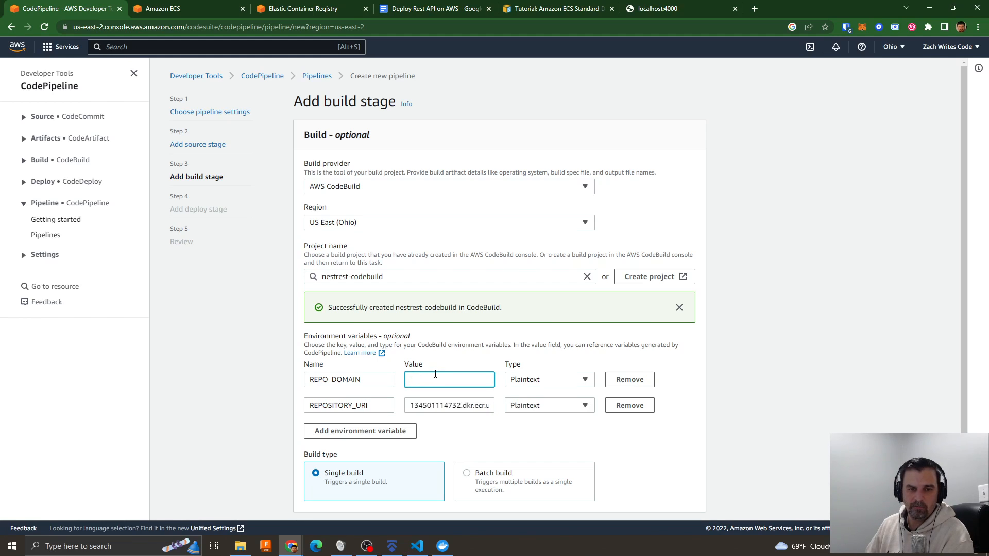
{"action": "type", "text": "134501114732.dkr.ecr.us-east-2.amazonaws.com/nestrest-ecr"}
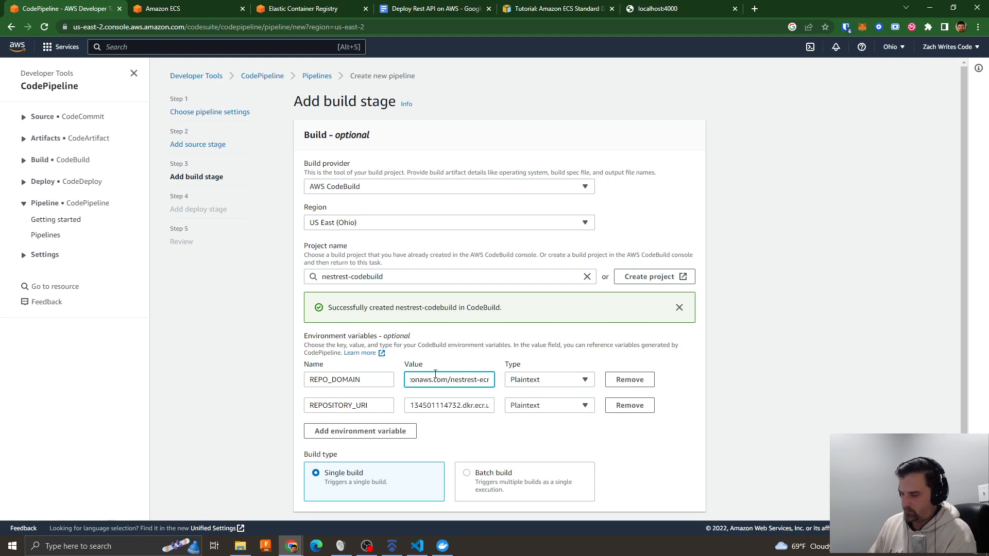
{"action": "key", "text": "BackSpace"}
{"action": "key", "text": "BackSpace"}
{"action": "key", "text": "BackSpace"}
{"action": "key", "text": "BackSpace"}
{"action": "key", "text": "BackSpace"}
{"action": "key", "text": "BackSpace"}
{"action": "key", "text": "BackSpace"}
{"action": "key", "text": "BackSpace"}
{"action": "key", "text": "BackSpace"}
{"action": "key", "text": "BackSpace"}
{"action": "key", "text": "BackSpace"}
{"action": "key", "text": "BackSpace"}
{"action": "key", "text": "BackSpace"}
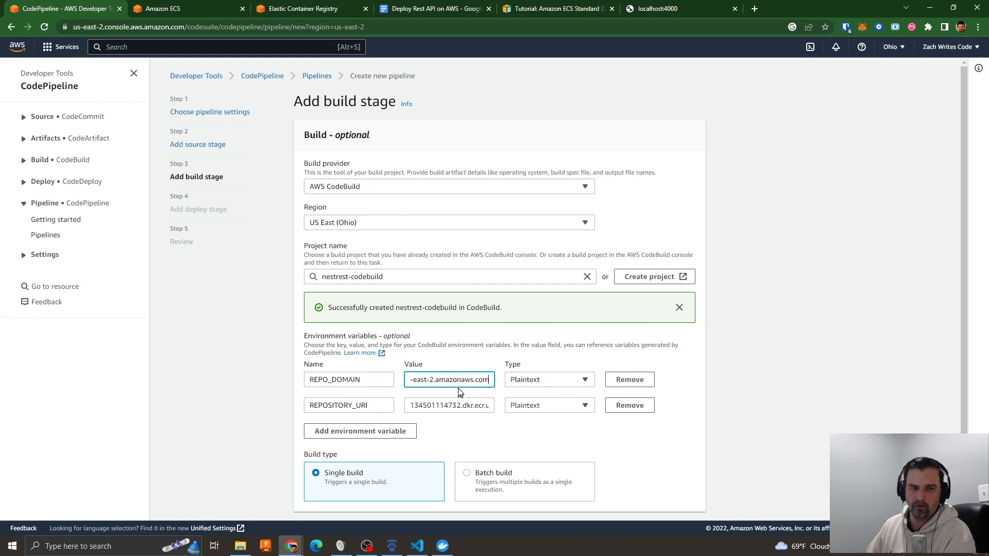
{"action": "key", "text": "Left"}
{"action": "key", "text": "Left"}
{"action": "key", "text": "Left"}
{"action": "key", "text": "Left"}
{"action": "key", "text": "Left"}
{"action": "key", "text": "Left"}
{"action": "key", "text": "Left"}
{"action": "key", "text": "Left"}
{"action": "key", "text": "Left"}
{"action": "key", "text": "Left"}
{"action": "key", "text": "Left"}
{"action": "key", "text": "Left"}
{"action": "key", "text": "Left"}
{"action": "key", "text": "Left"}
{"action": "key", "text": "Left"}
{"action": "key", "text": "Left"}
{"action": "key", "text": "Left"}
{"action": "key", "text": "Left"}
{"action": "key", "text": "Left"}
{"action": "key", "text": "Left"}
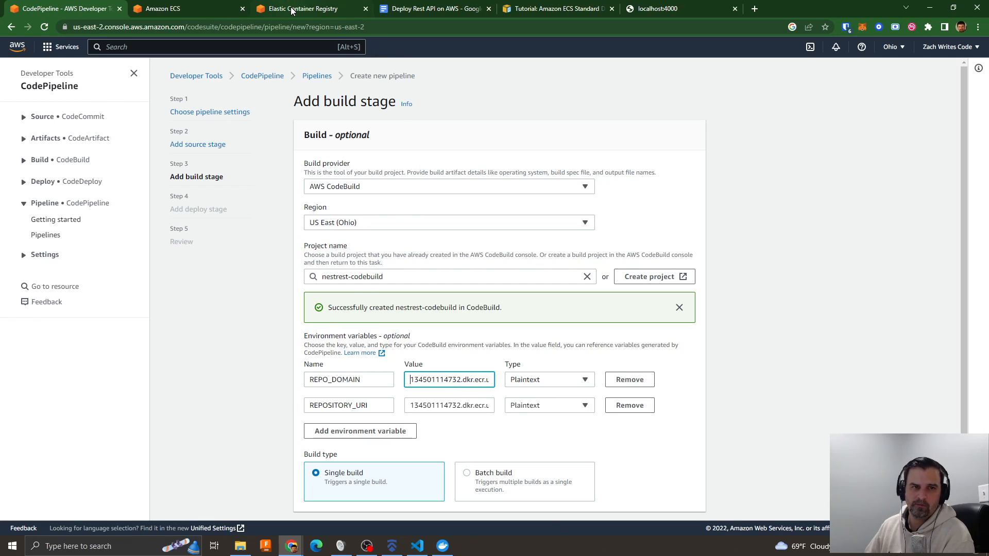
- View the push commands for the nestrest-ecr repository in Elastic Container Registry to check the domain in the docker login command
{"action": "mouse_move", "coordinate": [291, 10]}
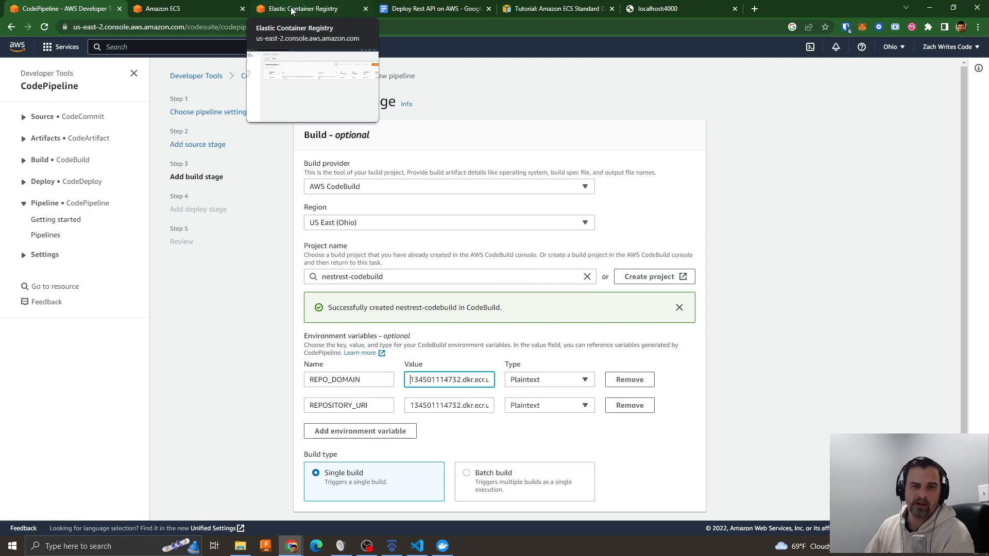
{"action": "left_click", "coordinate": [291, 10]}
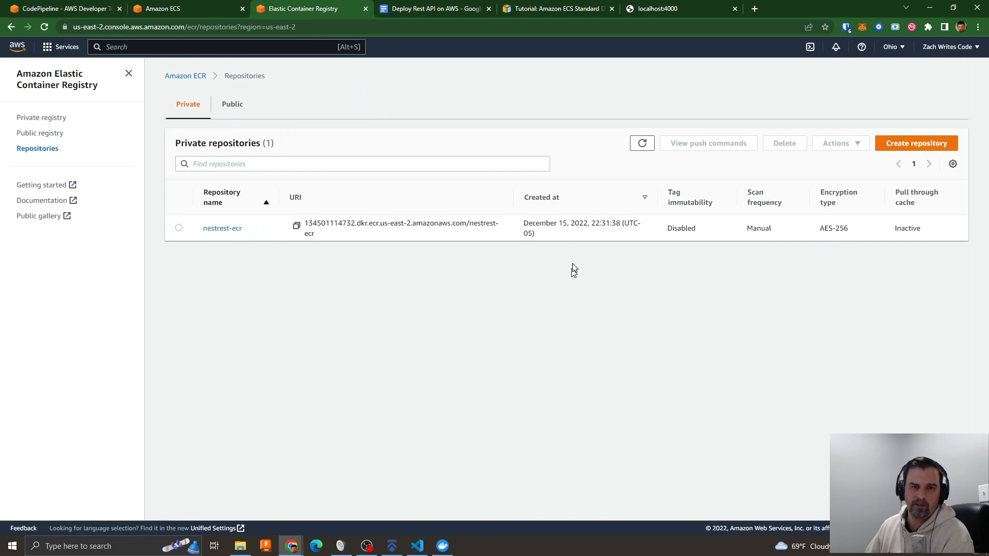
{"action": "left_click", "coordinate": [179, 229]}
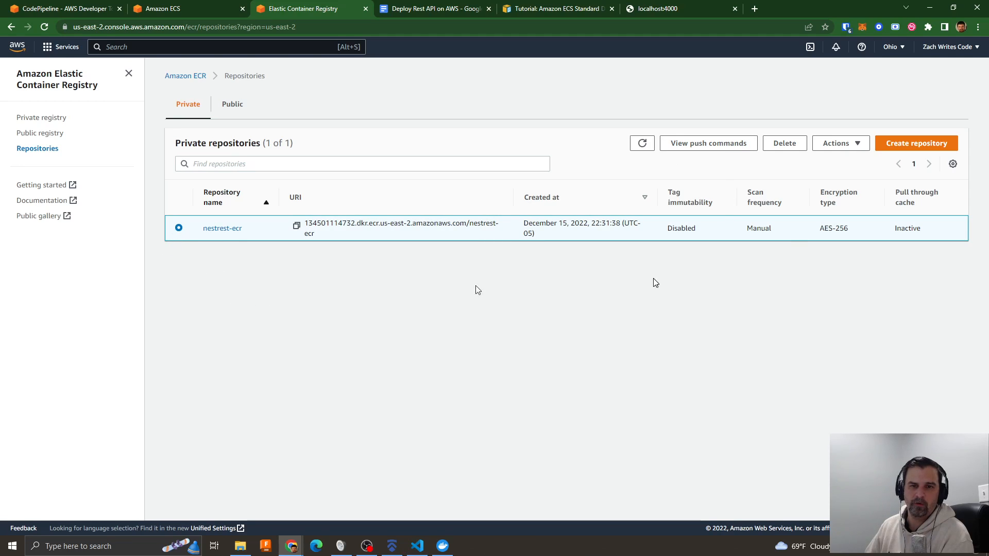
{"action": "left_click", "coordinate": [702, 146]}
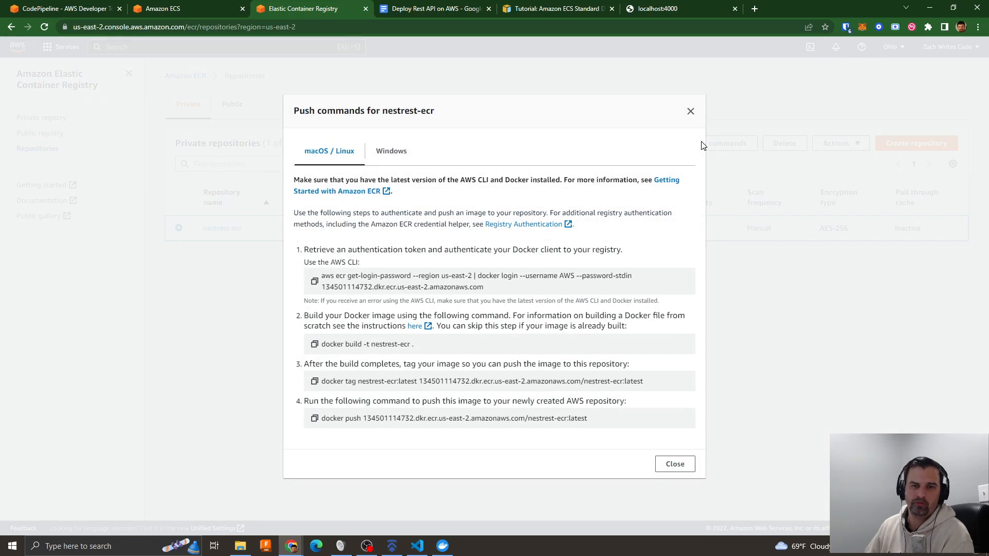
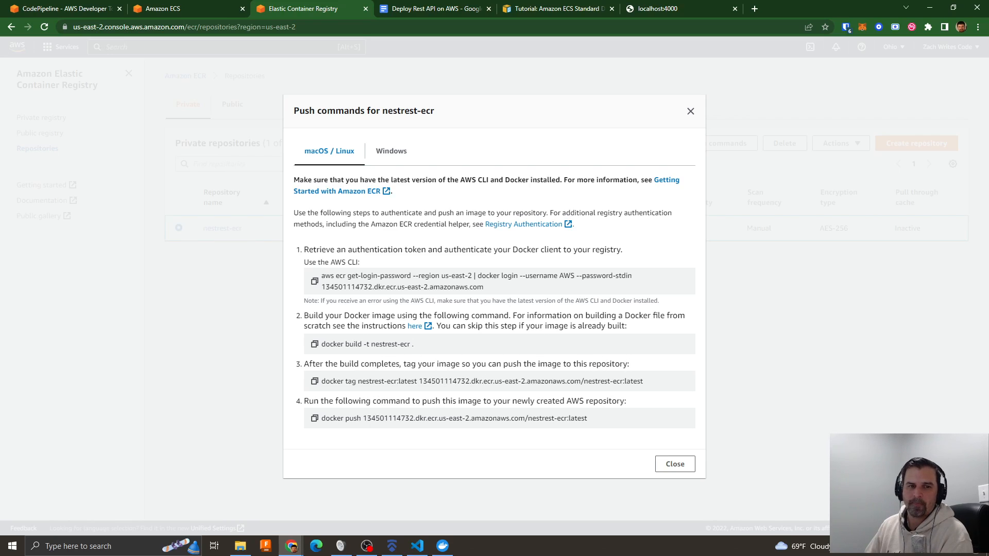
- Compare the docker login command in the nestrest-ecr push commands with the pre_build login line in buildspec.yml in Visual Studio Code
{"action": "left_click_drag", "start_coordinate": [322, 276], "coordinate": [632, 276]}
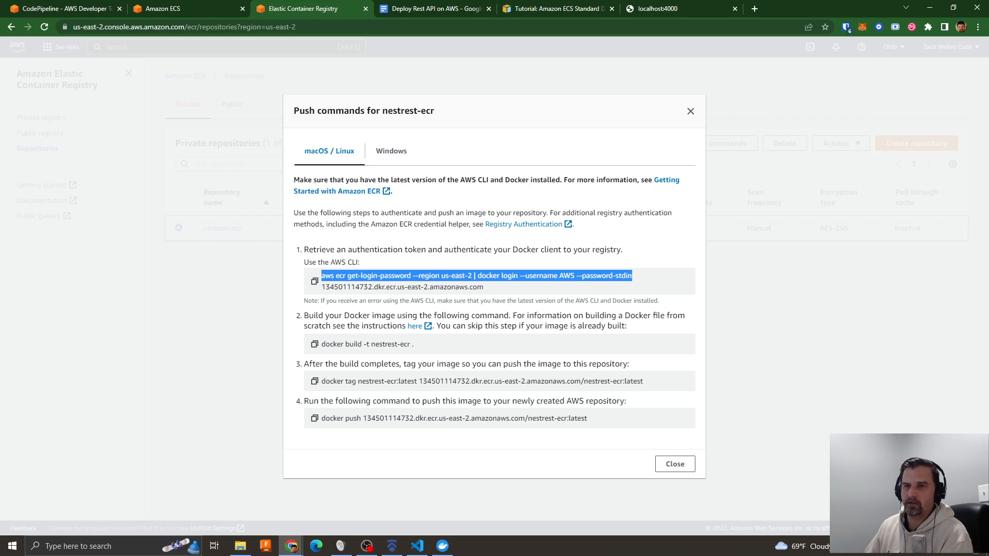
{"action": "left_click", "coordinate": [417, 546]}
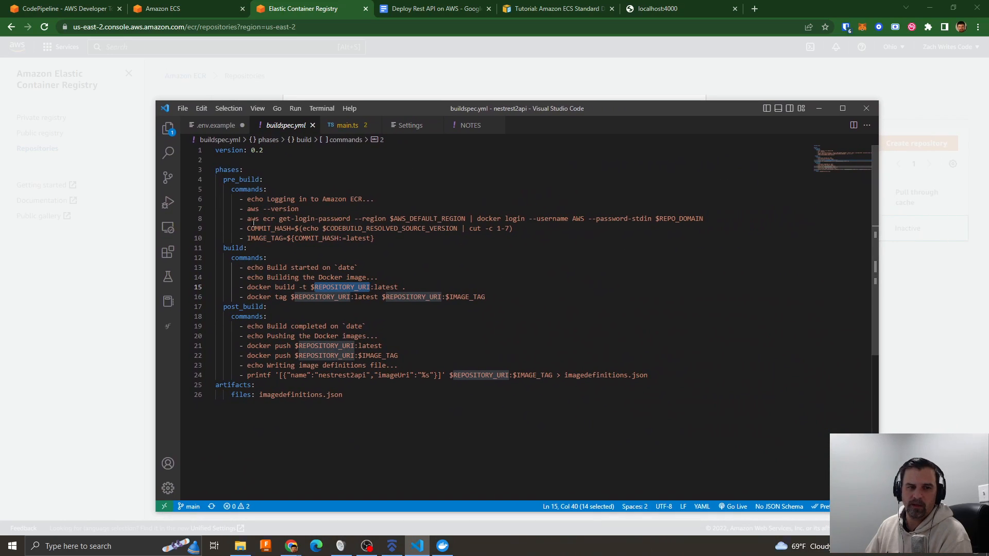
{"action": "left_click_drag", "start_coordinate": [248, 219], "coordinate": [648, 221]}
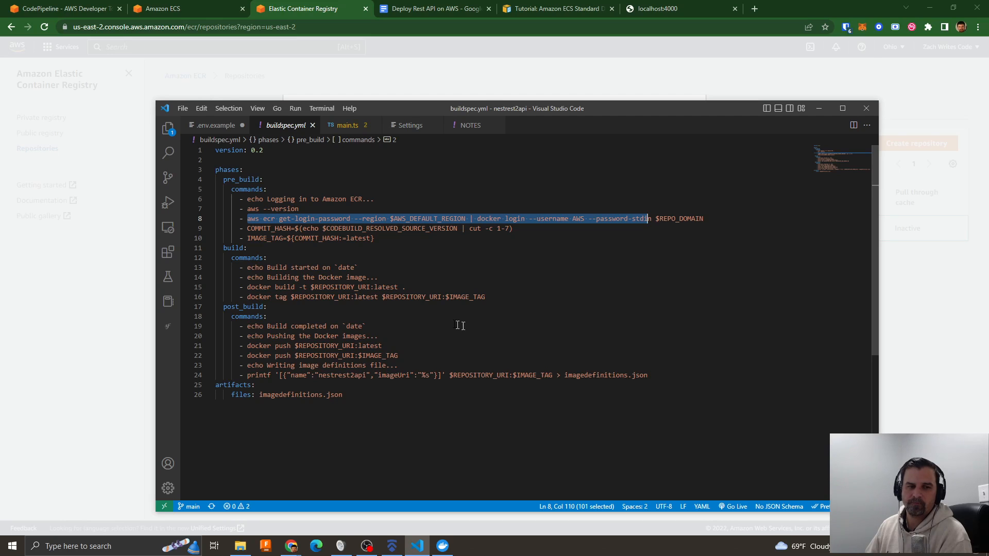
{"action": "key", "text": "alt+Tab"}
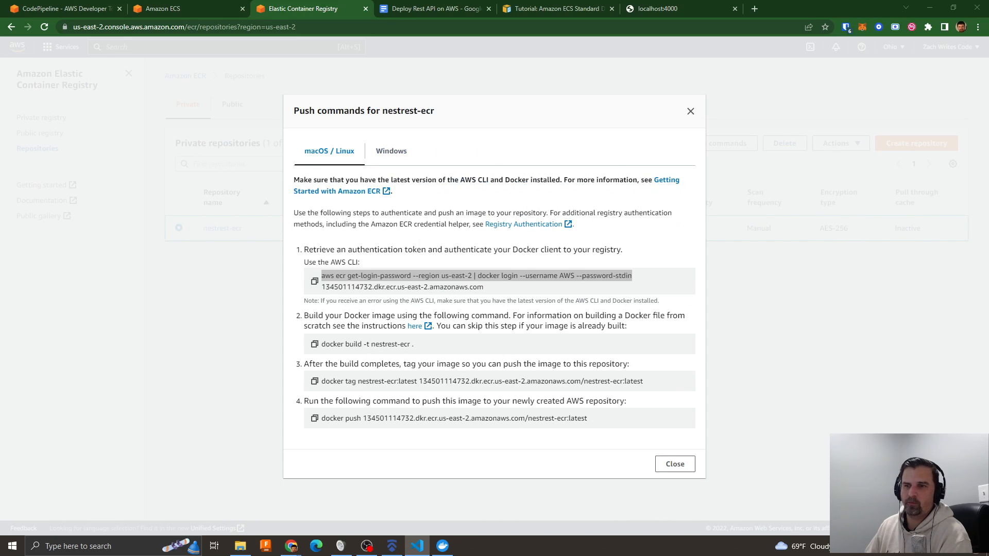
{"action": "left_click", "coordinate": [691, 113]}
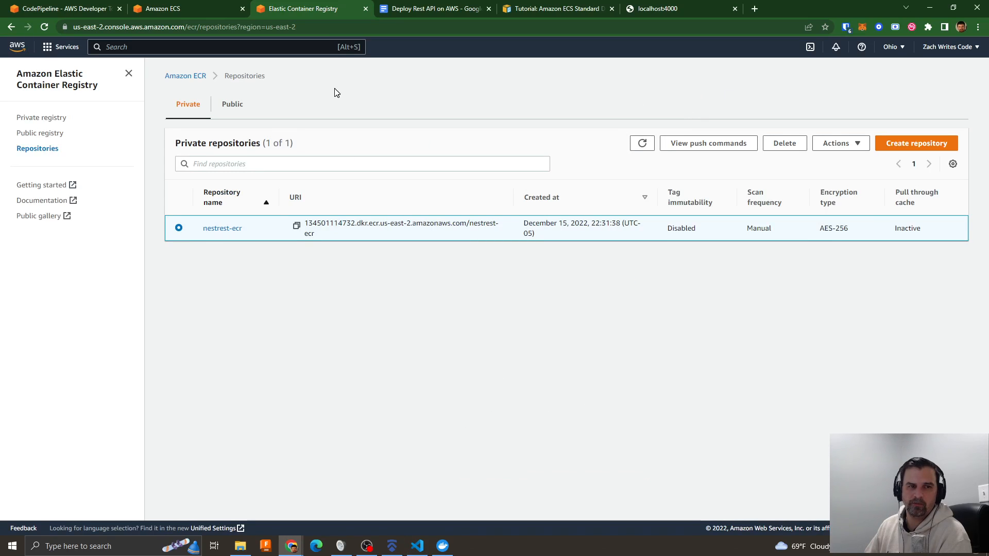
- Return to the new pipeline in CodePipeline and accept the build stage settings, continuing to the deploy stage
{"action": "left_click", "coordinate": [161, 11]}
{"action": "left_click", "coordinate": [64, 8]}
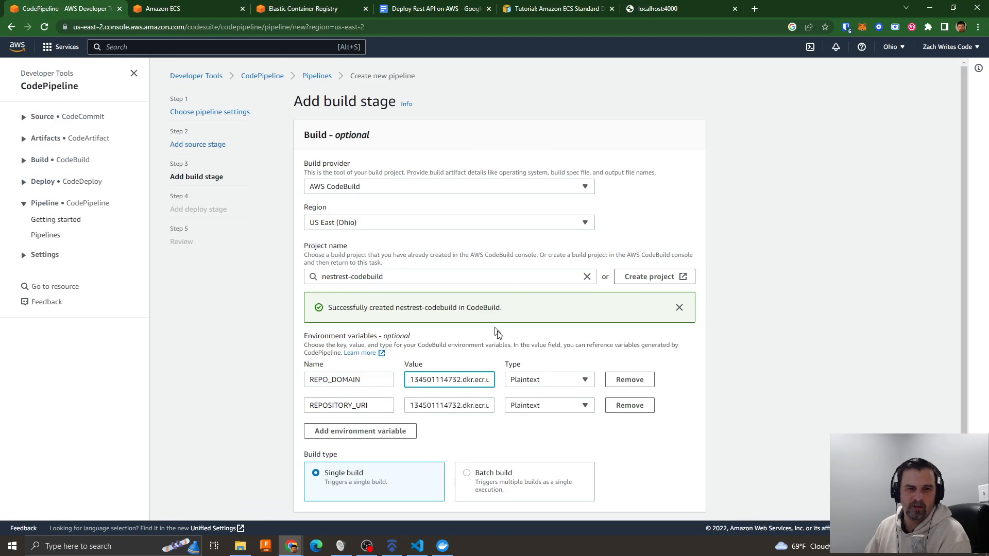
{"action": "scroll", "coordinate": [479, 350], "scroll_direction": "down", "scroll_amount": 1}
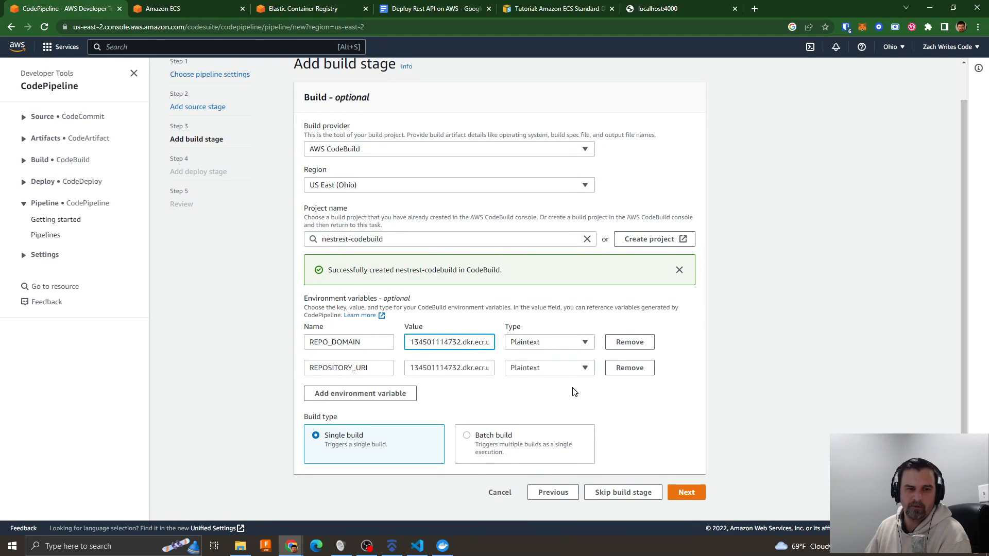
{"action": "left_click", "coordinate": [689, 493]}
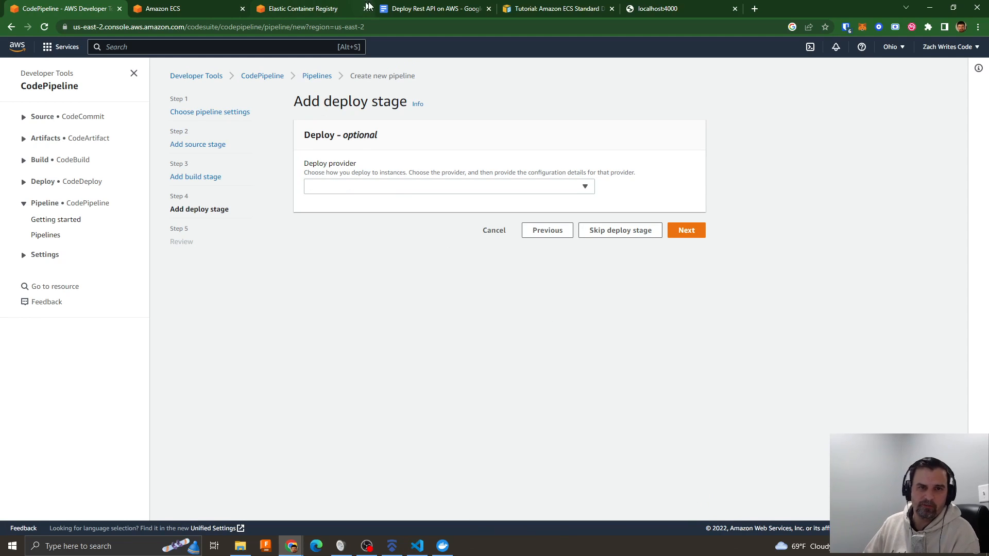
- Check the CodeDeploy item under CodePipelines in the Google Docs outline, and return to the pipeline's deploy stage
{"action": "left_click", "coordinate": [387, 10]}
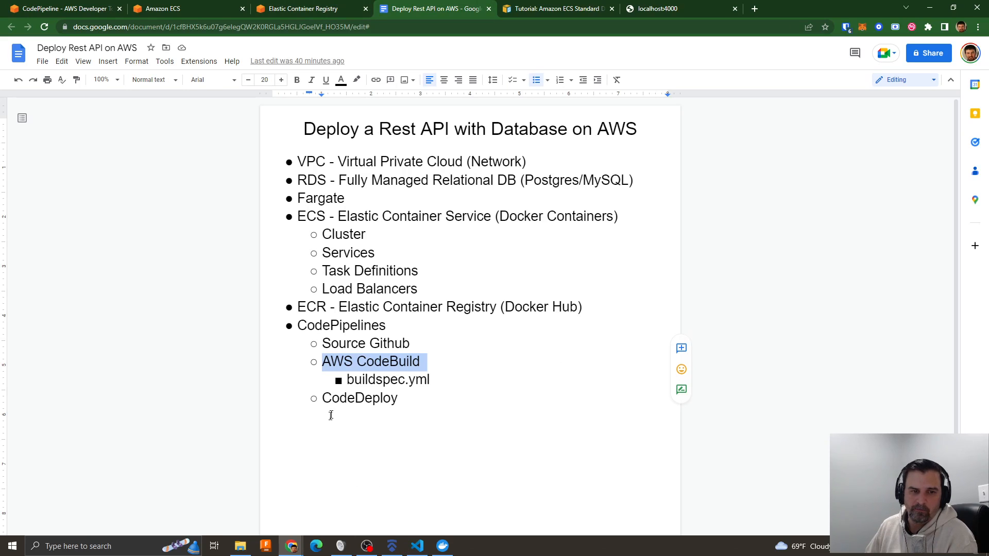
{"action": "left_click_drag", "start_coordinate": [324, 400], "coordinate": [410, 398]}
{"action": "left_click", "coordinate": [304, 8]}
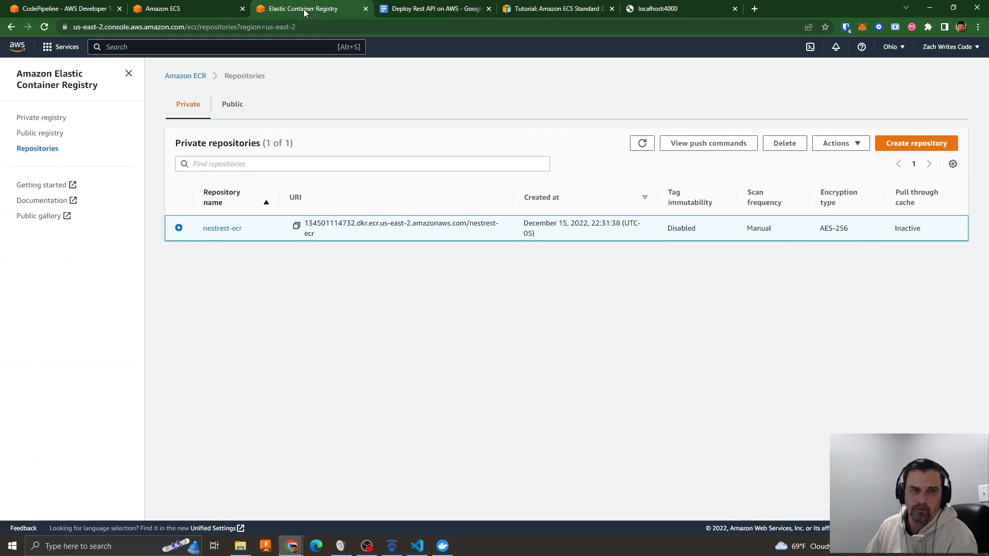
{"action": "left_click", "coordinate": [82, 8]}
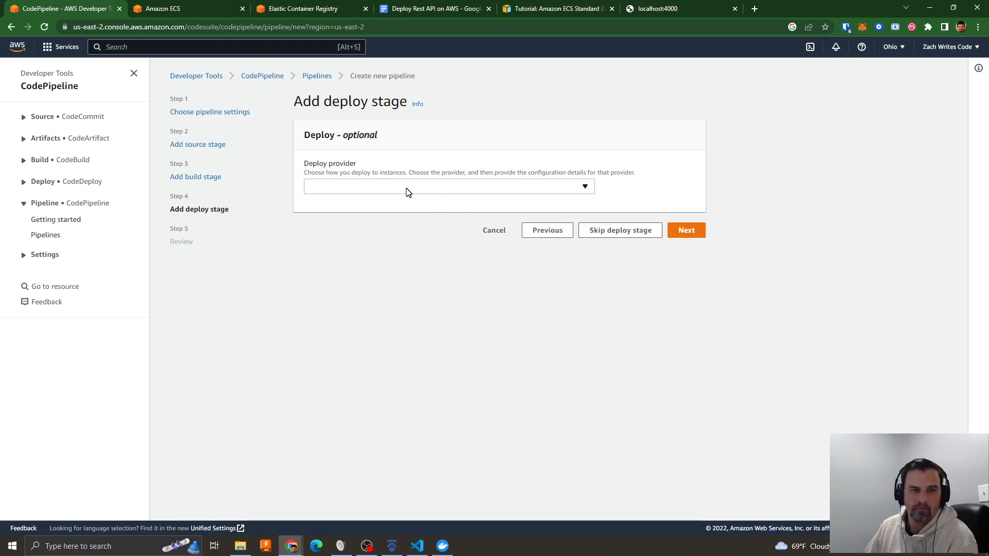
- Set the deploy provider to Amazon ECS with cluster nestrest-ecs-cluster, and check the services available for it
{"action": "left_click", "coordinate": [382, 187]}
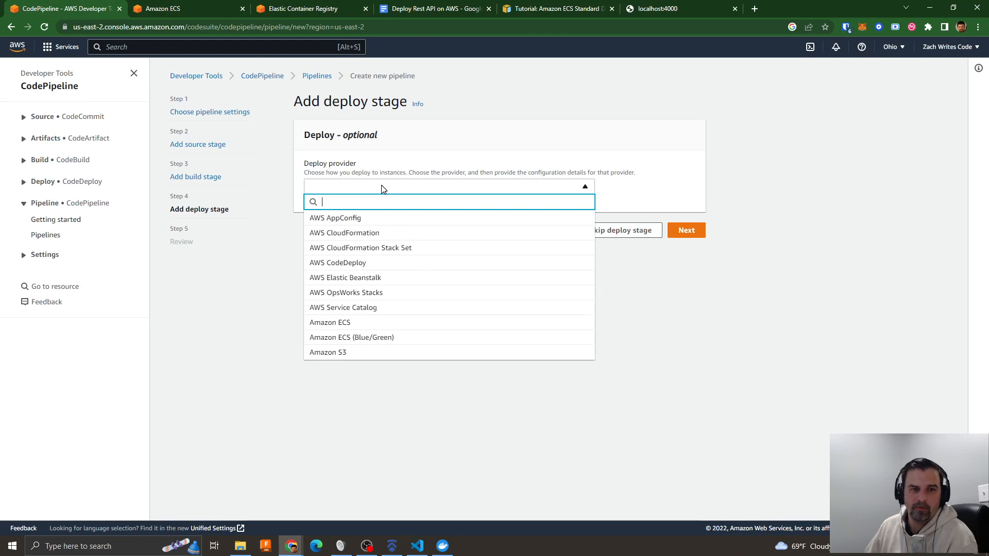
{"action": "left_click", "coordinate": [346, 322]}
{"action": "left_click", "coordinate": [369, 278]}
{"action": "left_click", "coordinate": [355, 293]}
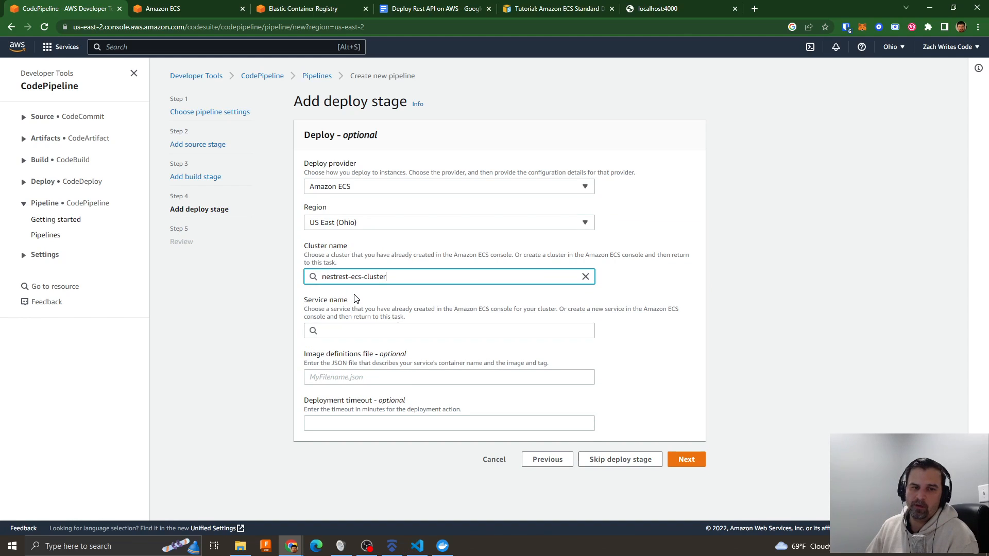
{"action": "left_click", "coordinate": [330, 332]}
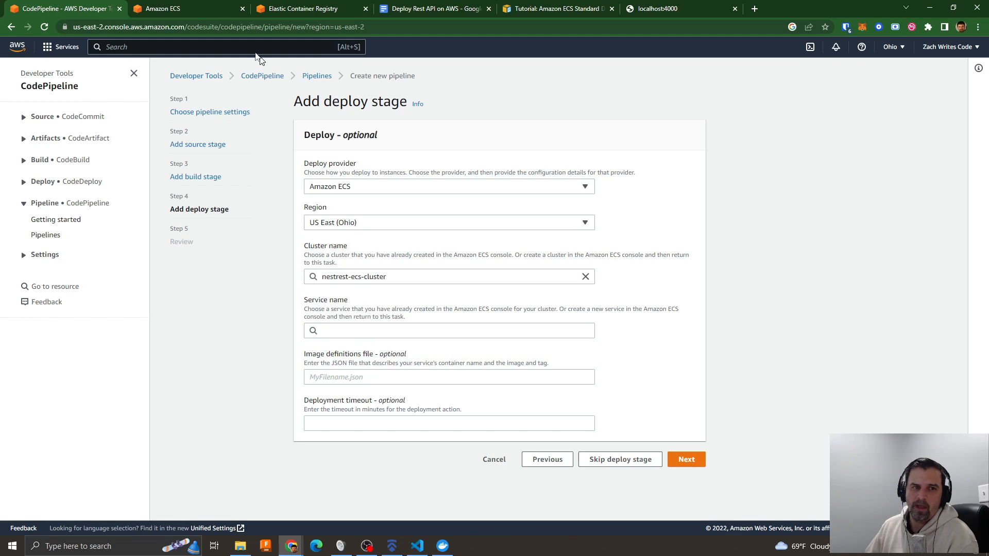
- Dismiss the deployment error in Amazon ECS and start a new service in nestrest-ecs-cluster using the Launch type compute option
{"action": "left_click", "coordinate": [169, 9]}
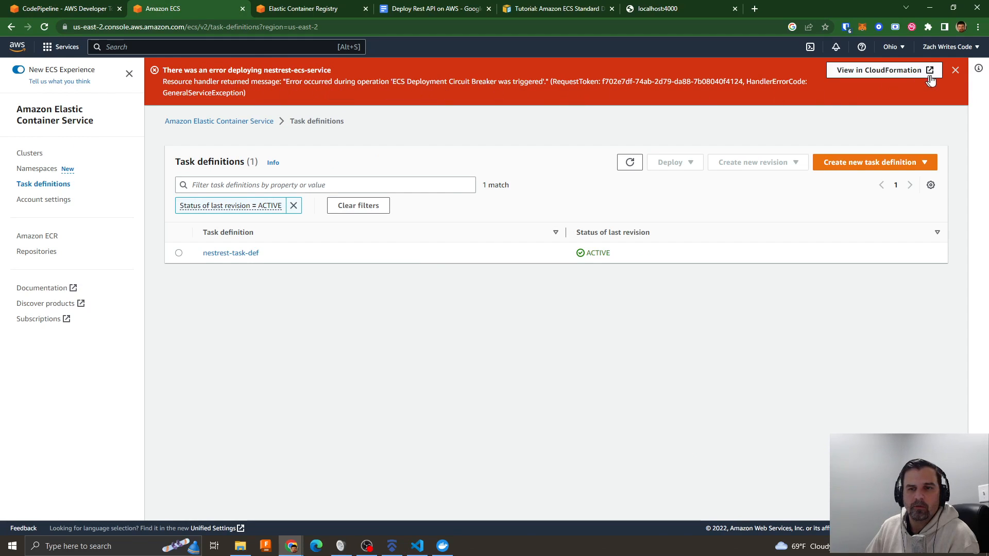
{"action": "left_click", "coordinate": [955, 70]}
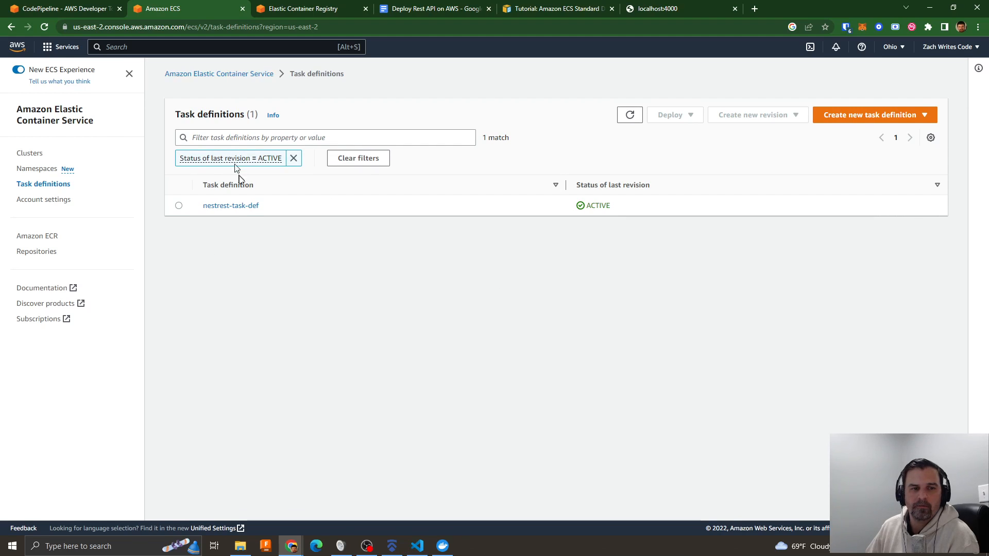
{"action": "left_click", "coordinate": [34, 154]}
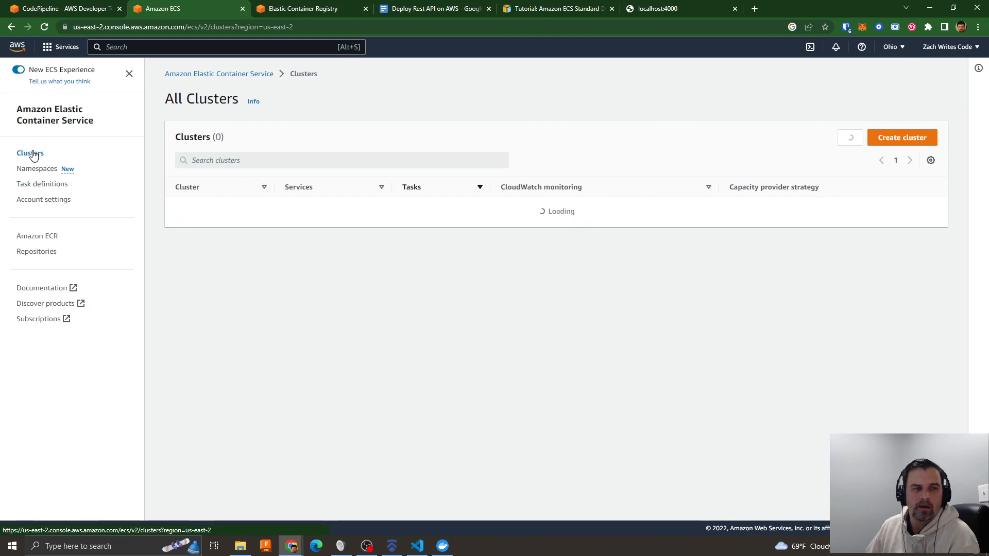
{"action": "left_click", "coordinate": [216, 211]}
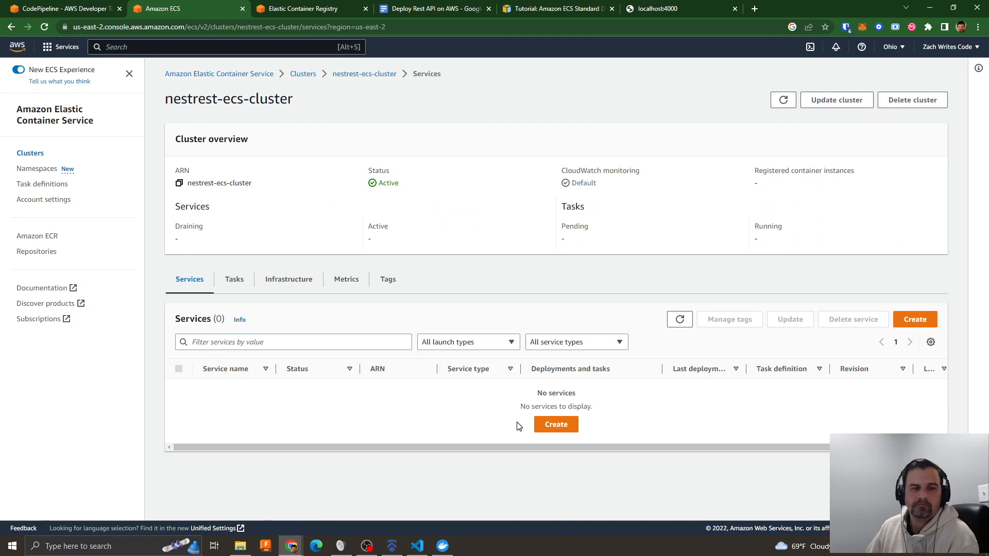
{"action": "left_click", "coordinate": [547, 425]}
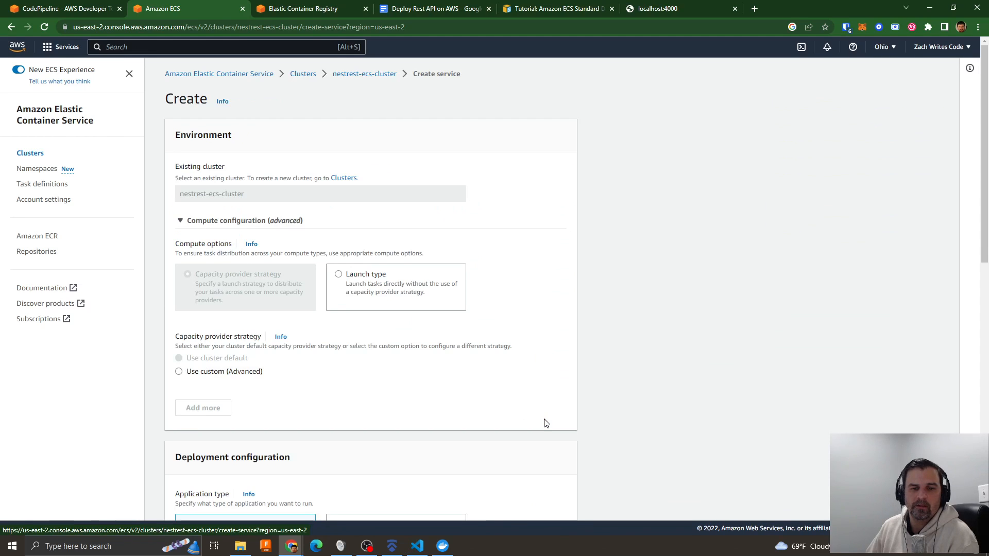
{"action": "left_click", "coordinate": [367, 281]}
- Configure the service deployment with task definition family nestrest-task-def, revision 1 (LATEST), and the service name nestrest-service
{"action": "scroll", "coordinate": [281, 309], "scroll_direction": "down", "scroll_amount": 2}
{"action": "scroll", "coordinate": [281, 309], "scroll_direction": "down", "scroll_amount": 3}
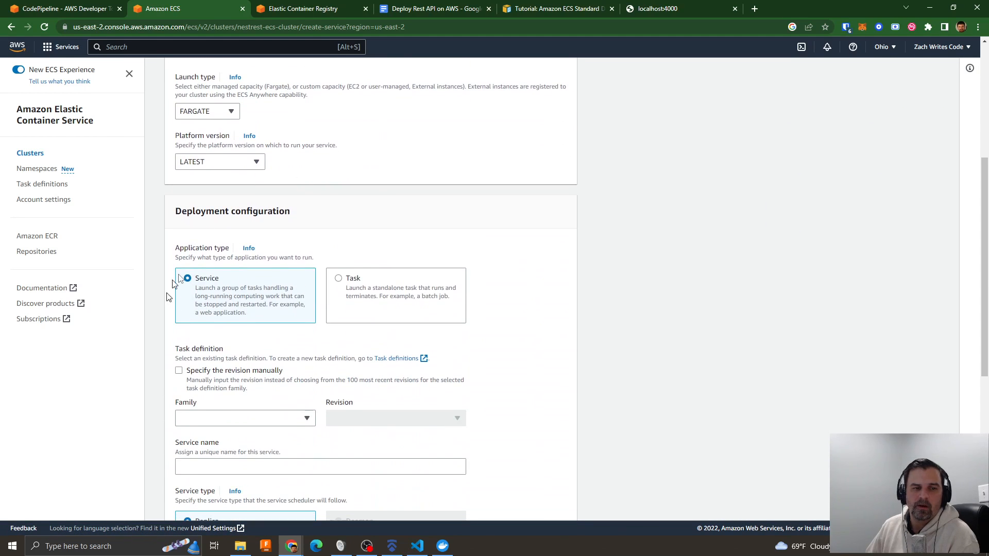
{"action": "scroll", "coordinate": [392, 324], "scroll_direction": "down", "scroll_amount": 3}
{"action": "scroll", "coordinate": [360, 206], "scroll_direction": "up", "scroll_amount": 2}
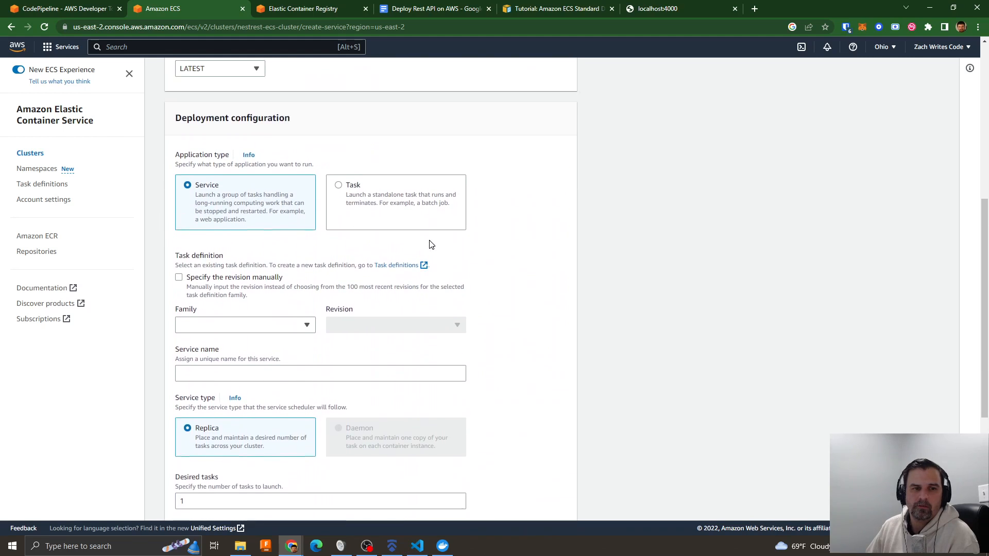
{"action": "left_click", "coordinate": [247, 367]}
{"action": "left_click", "coordinate": [221, 401]}
{"action": "left_click", "coordinate": [353, 375]}
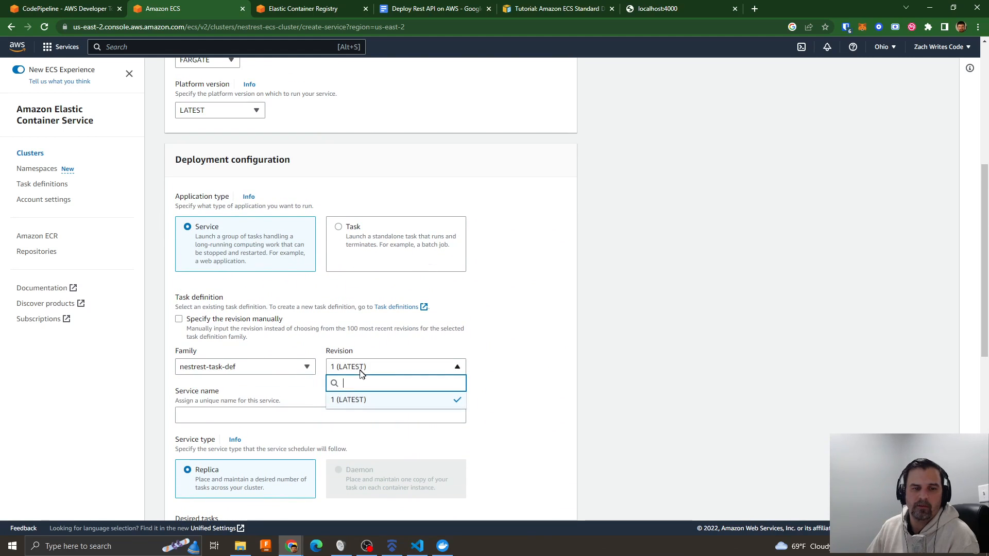
{"action": "left_click", "coordinate": [346, 404]}
{"action": "left_click", "coordinate": [284, 416]}
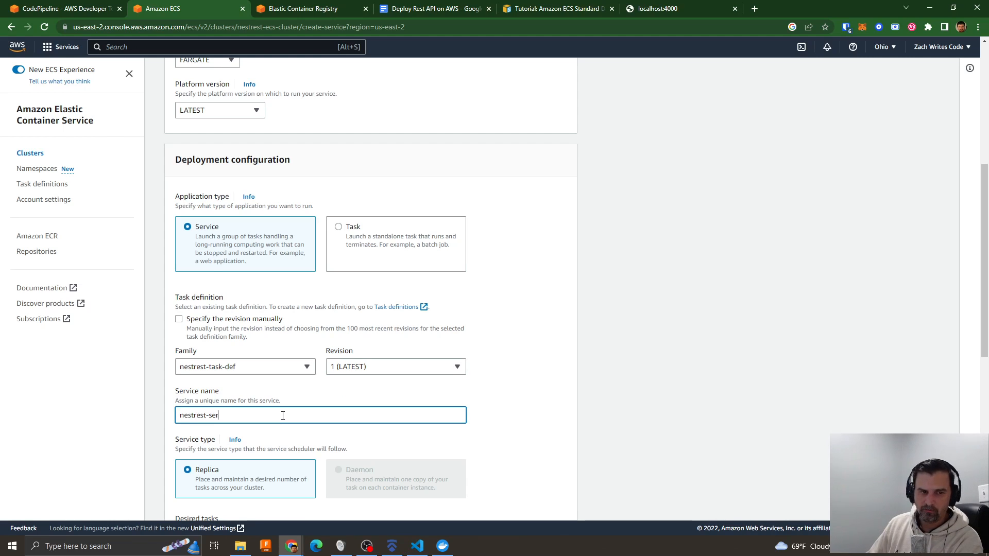
- Add load balancing to the service with the Application Load Balancer type, choosing to create a new load balancer
{"action": "scroll", "coordinate": [538, 412], "scroll_direction": "down", "scroll_amount": 5}
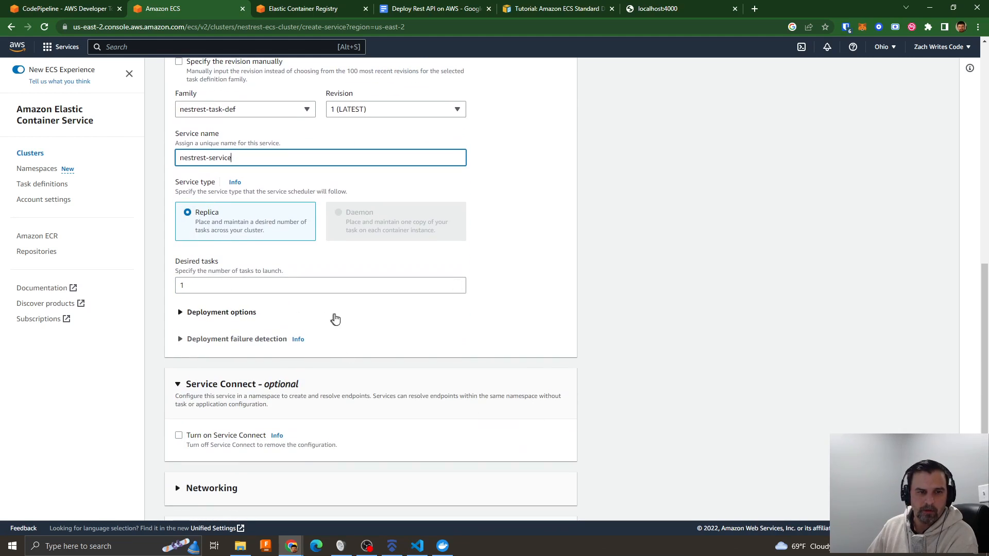
{"action": "scroll", "coordinate": [327, 318], "scroll_direction": "down", "scroll_amount": 4}
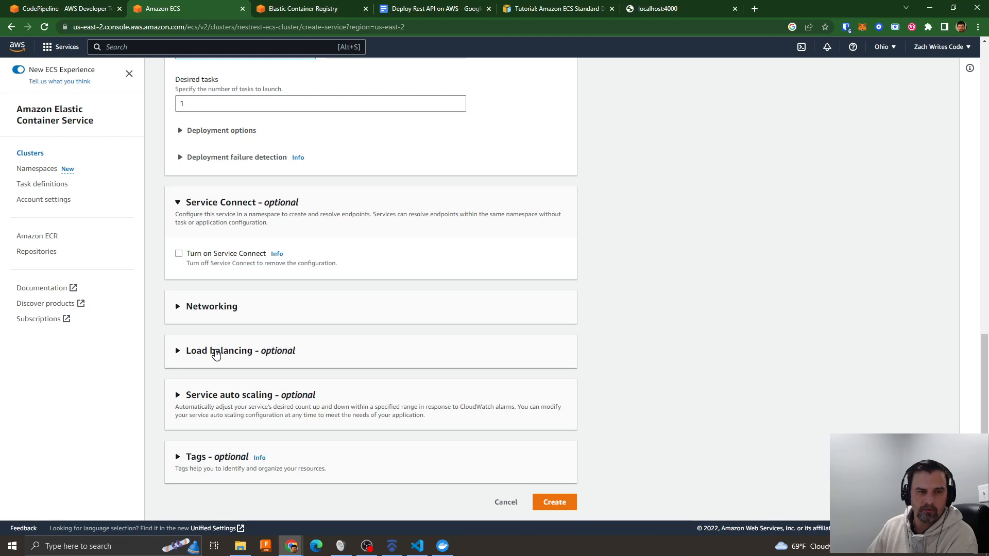
{"action": "left_click", "coordinate": [218, 350]}
{"action": "left_click", "coordinate": [211, 406]}
{"action": "left_click", "coordinate": [208, 453]}
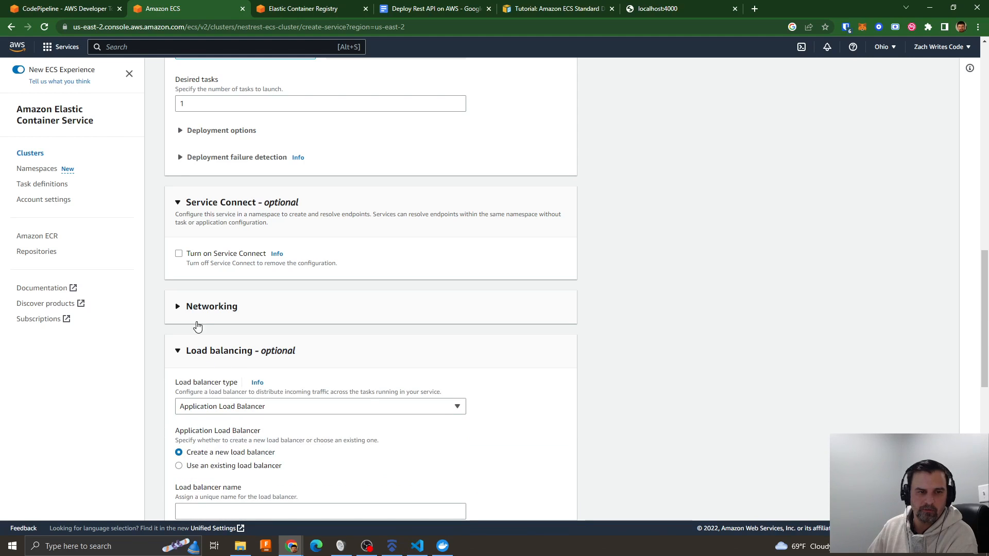
- Review the service's networking settings, including the VPC, subnets, security group and public IP assignment
{"action": "left_click", "coordinate": [198, 308]}
{"action": "scroll", "coordinate": [390, 353], "scroll_direction": "down", "scroll_amount": 9}
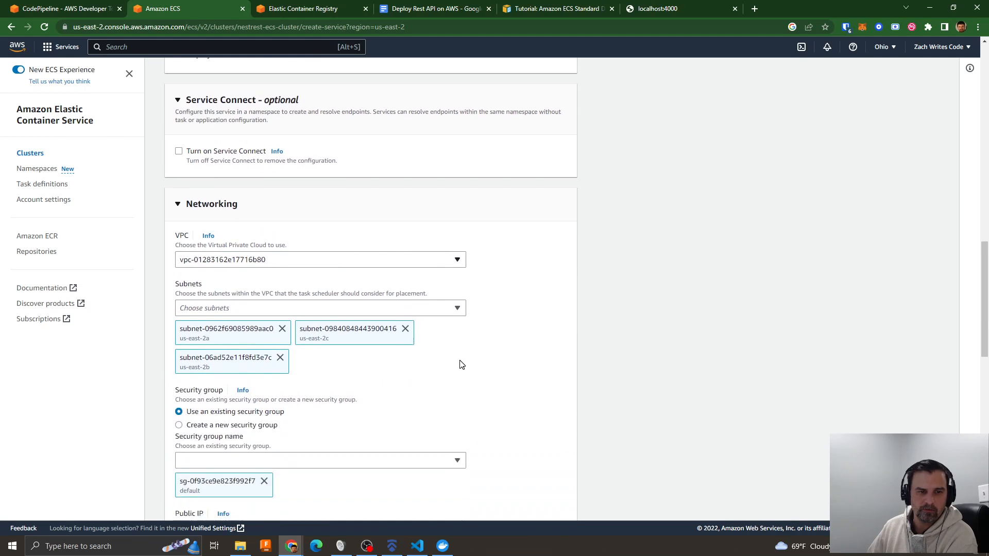
{"action": "scroll", "coordinate": [449, 324], "scroll_direction": "down", "scroll_amount": 5}
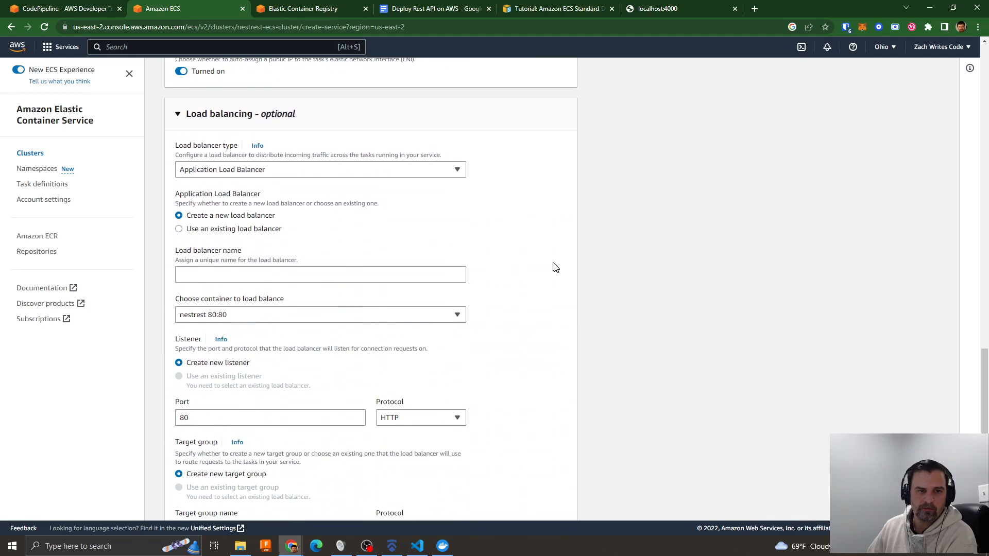
{"action": "scroll", "coordinate": [464, 276], "scroll_direction": "up", "scroll_amount": 3}
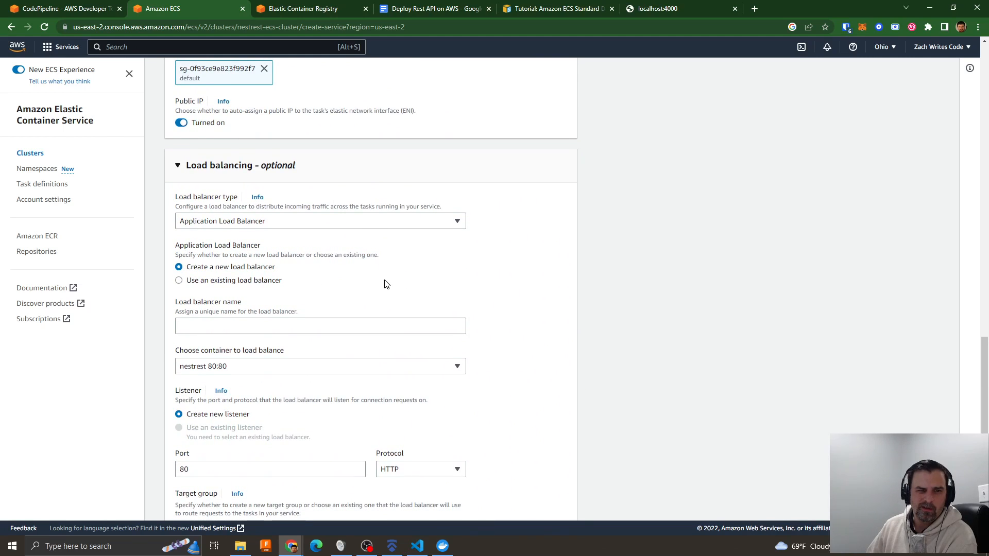
- Name the new Application Load Balancer nestrest-lb
{"action": "scroll", "coordinate": [258, 201], "scroll_direction": "down", "scroll_amount": 2}
{"action": "left_click", "coordinate": [219, 227]}
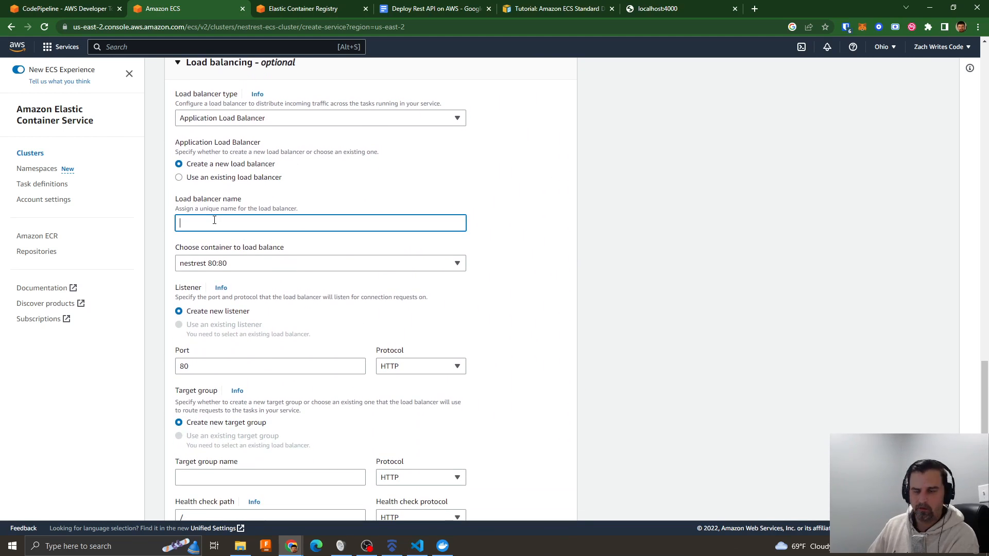
{"action": "type", "text": "nestrest-lb"}
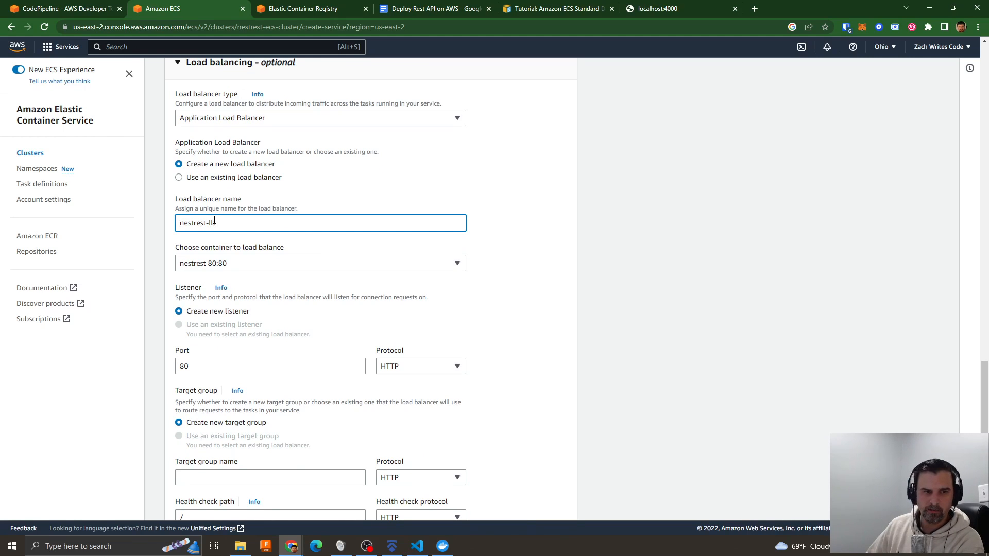
- Name the new target group nestrest-target and set its health check path to /api
{"action": "scroll", "coordinate": [340, 268], "scroll_direction": "down", "scroll_amount": 2}
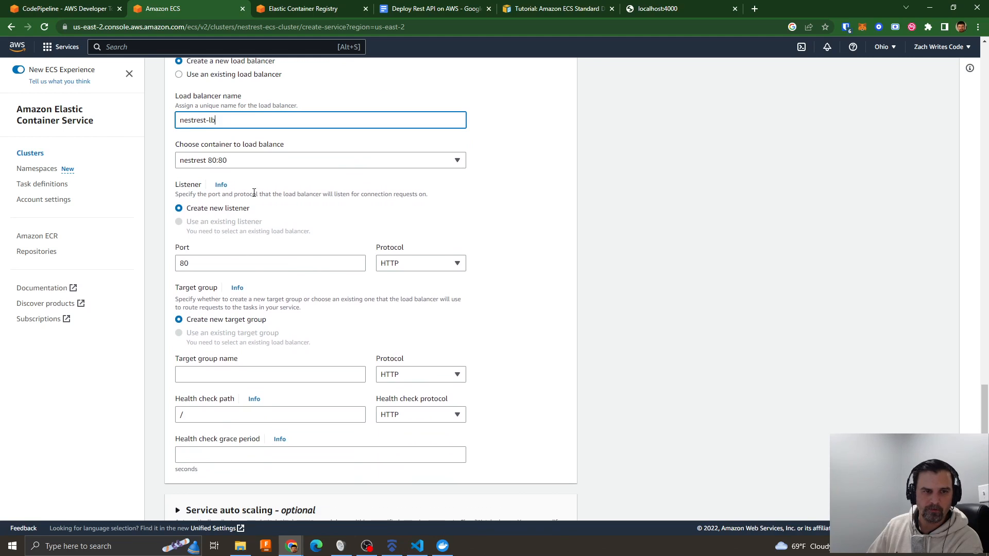
{"action": "scroll", "coordinate": [273, 211], "scroll_direction": "down", "scroll_amount": 1}
{"action": "scroll", "coordinate": [273, 211], "scroll_direction": "down", "scroll_amount": 1}
{"action": "left_click", "coordinate": [221, 271]}
{"action": "type", "text": "nestr"}
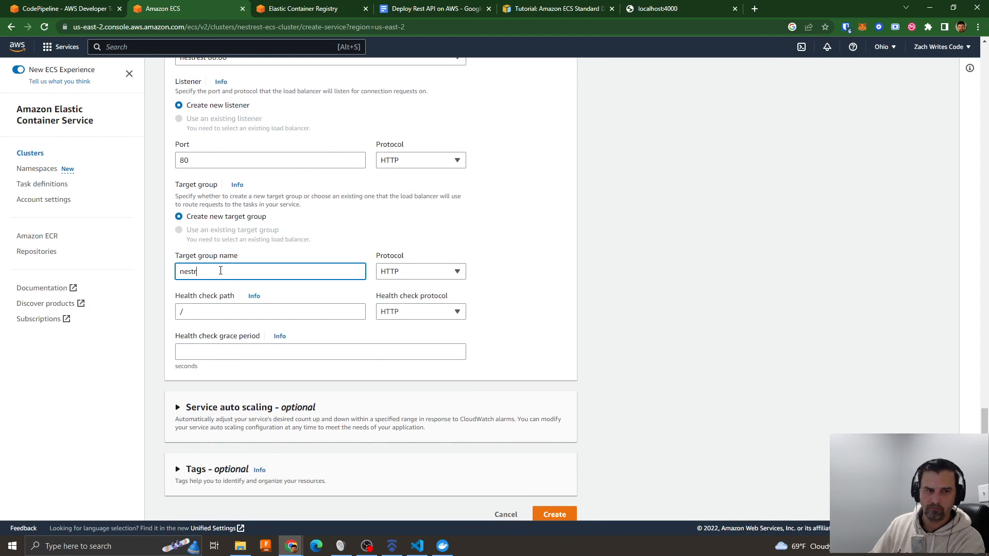
{"action": "type", "text": "est-target"}
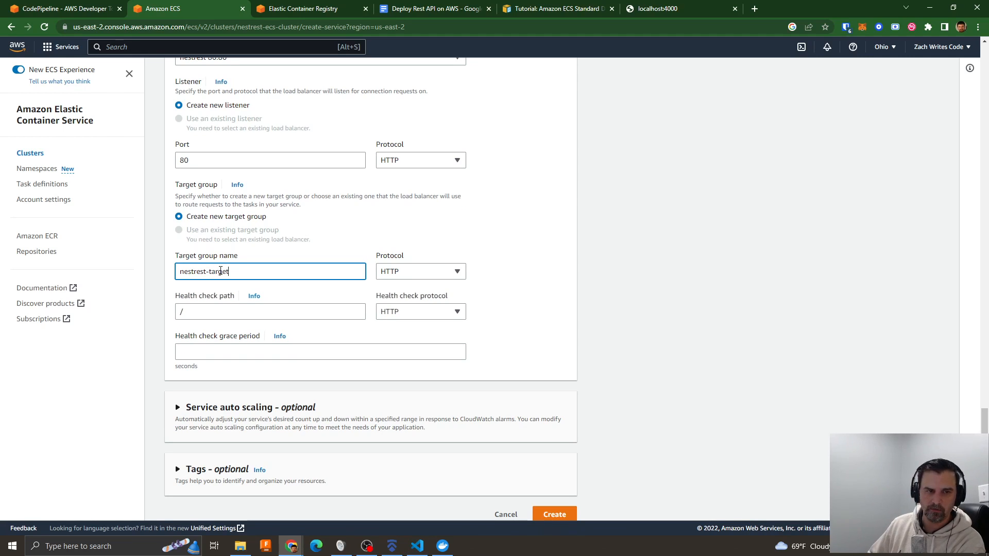
{"action": "left_click", "coordinate": [197, 313]}
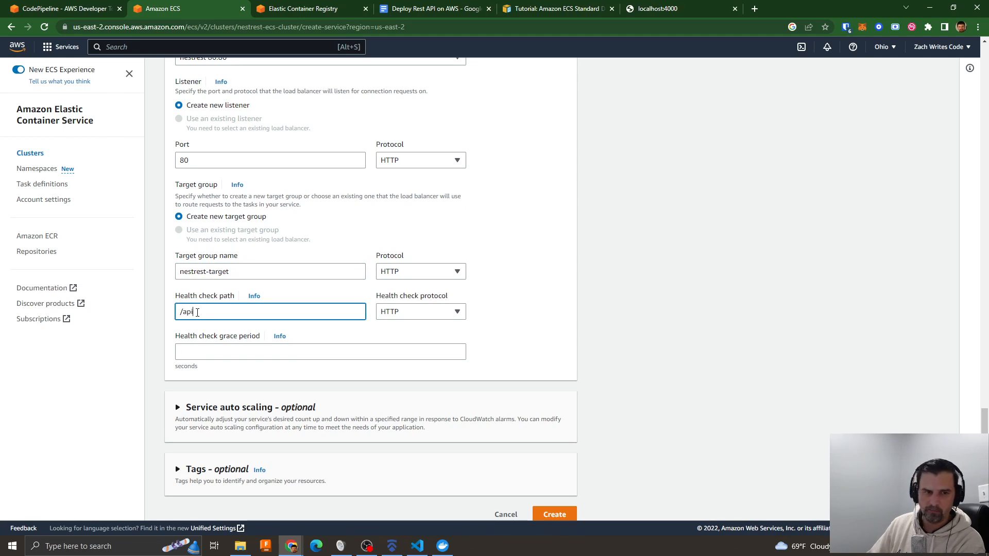
- Check the optional auto scaling and tags settings, then create the service with auto scaling off and ECS managed tags on
{"action": "scroll", "coordinate": [304, 361], "scroll_direction": "down", "scroll_amount": 1}
{"action": "left_click", "coordinate": [230, 407]}
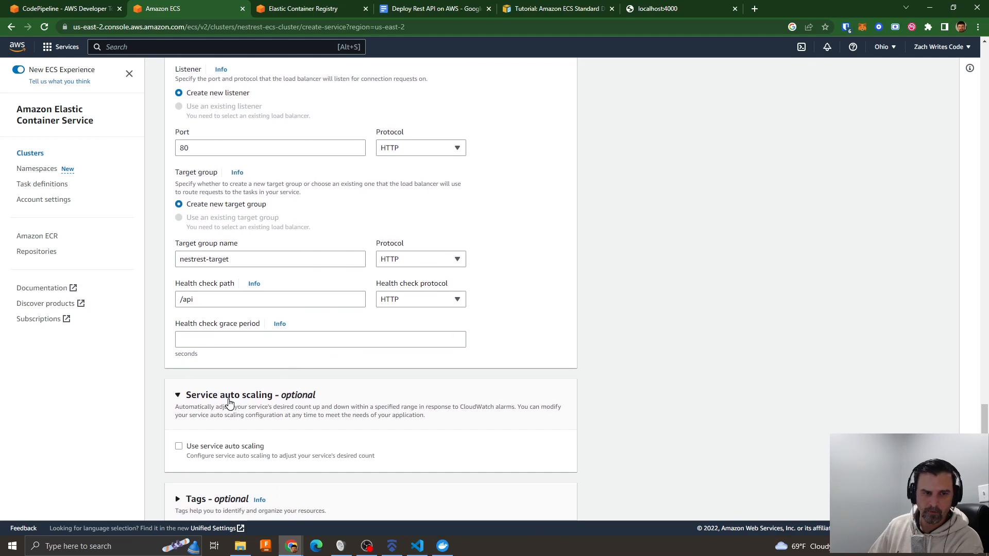
{"action": "scroll", "coordinate": [289, 402], "scroll_direction": "down", "scroll_amount": 1}
{"action": "left_click", "coordinate": [232, 458]}
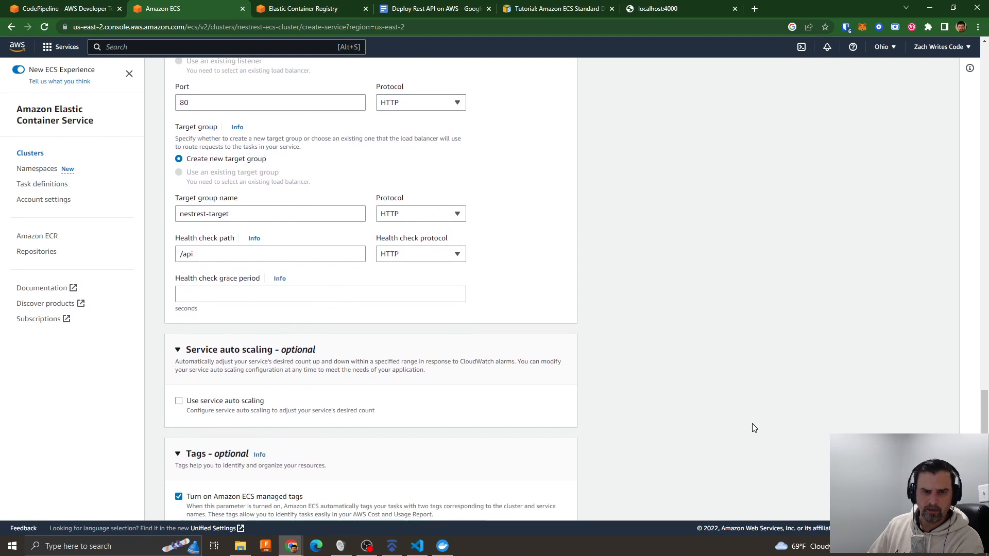
{"action": "scroll", "coordinate": [559, 477], "scroll_direction": "down", "scroll_amount": 3}
{"action": "left_click", "coordinate": [554, 503]}
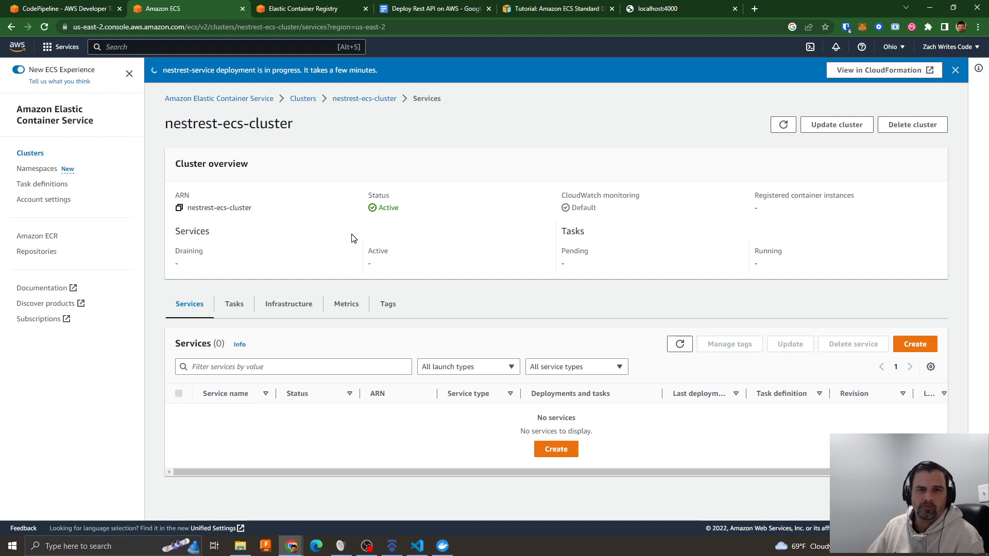
- Open the locally running API's Swagger documentation at localhost:4000/api
{"action": "left_click", "coordinate": [691, 5]}
{"action": "left_click", "coordinate": [131, 28]}
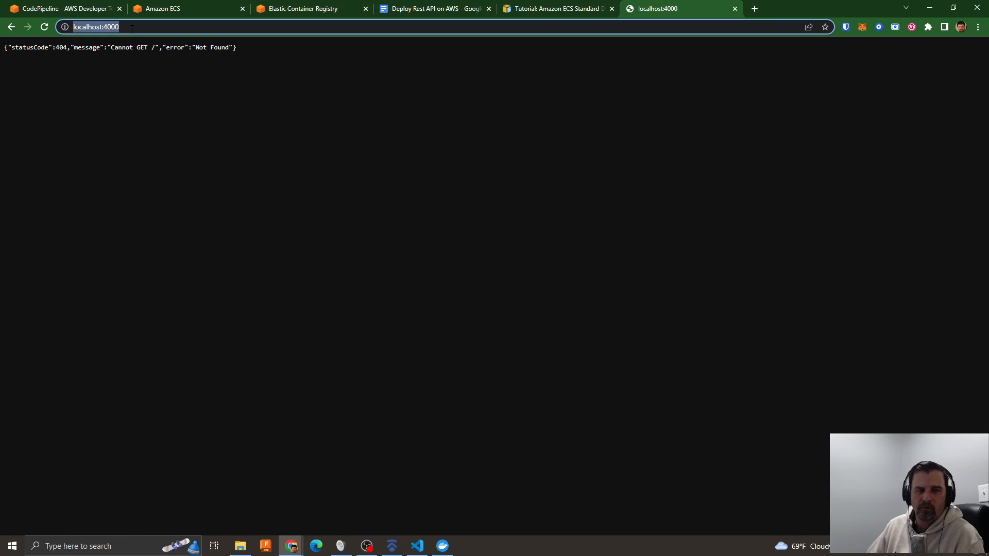
{"action": "left_click", "coordinate": [131, 28]}
{"action": "type", "text": "/api"}
{"action": "key", "text": "Return"}
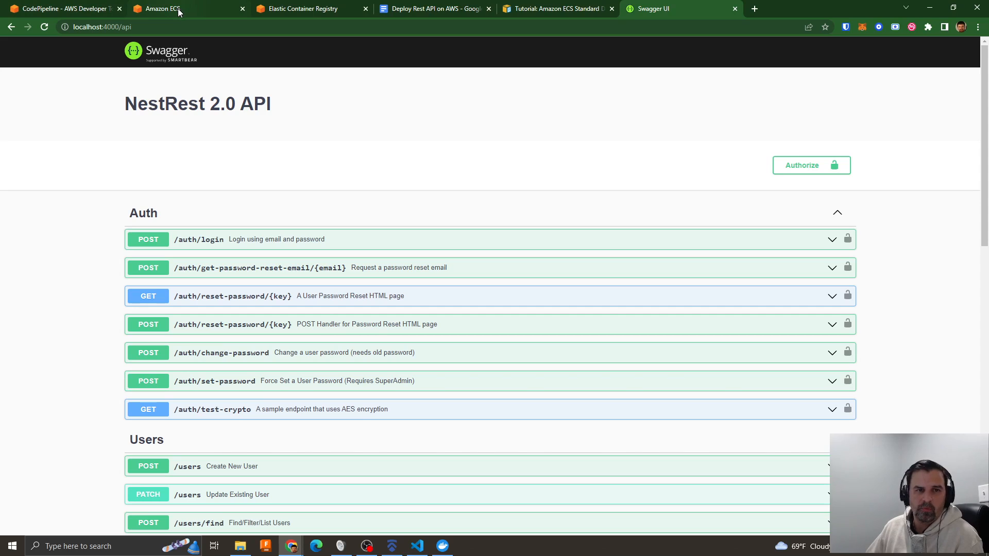
- Open GitHub in a new browser tab, find the repository with "nestr" and open nestrest2api
{"action": "left_click", "coordinate": [755, 8]}
{"action": "left_click", "coordinate": [739, 24]}
{"action": "type", "text": "github."}
{"action": "key", "text": "Return"}
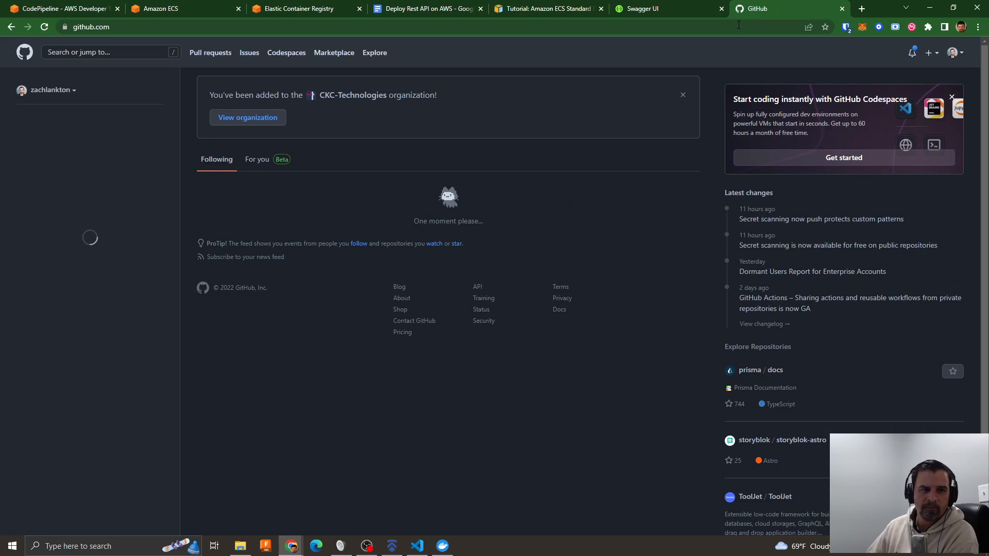
{"action": "left_click", "coordinate": [70, 143]}
{"action": "type", "text": "nestrest"}
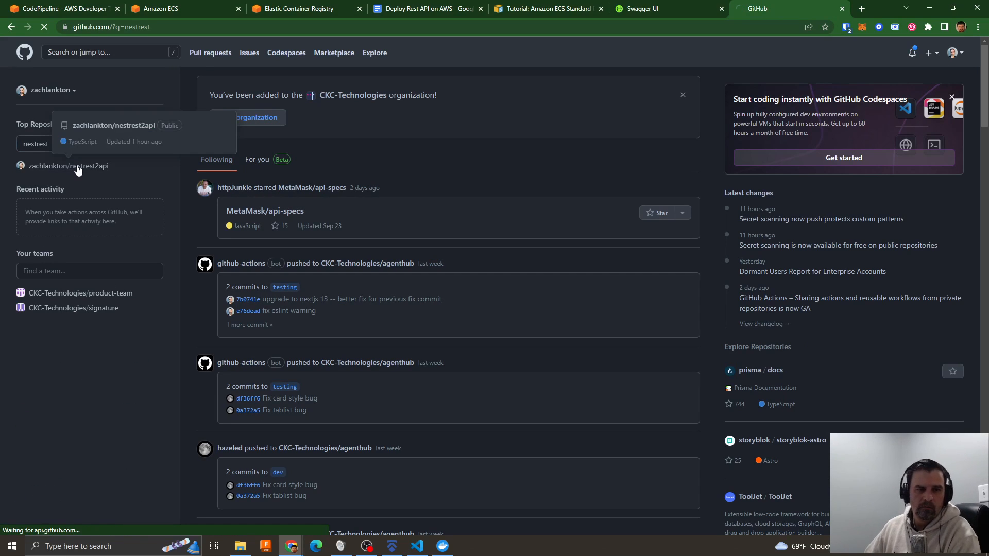
{"action": "left_click", "coordinate": [76, 165]}
- Read the repository's README, including the installation, running and test instructions
{"action": "scroll", "coordinate": [295, 310], "scroll_direction": "down", "scroll_amount": 15}
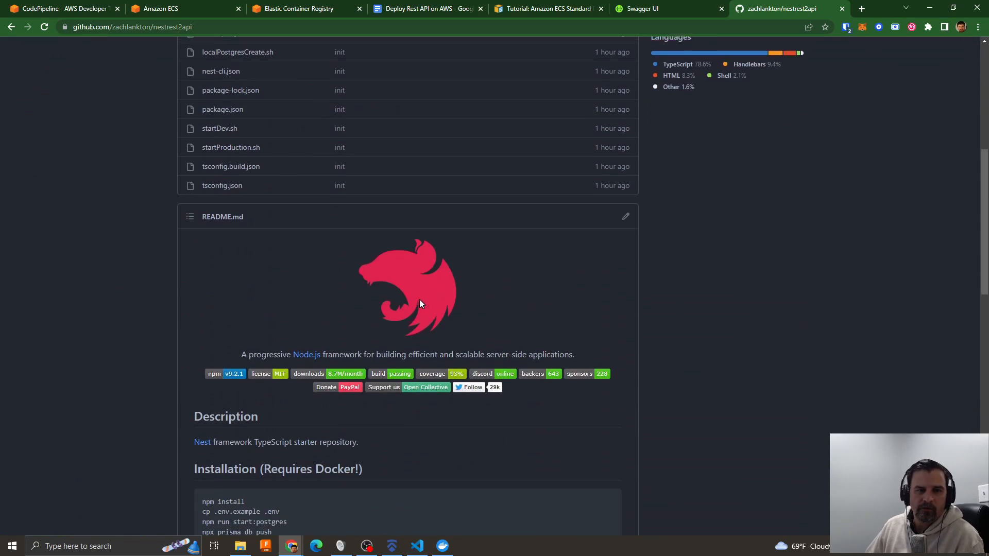
{"action": "scroll", "coordinate": [319, 304], "scroll_direction": "down", "scroll_amount": 7}
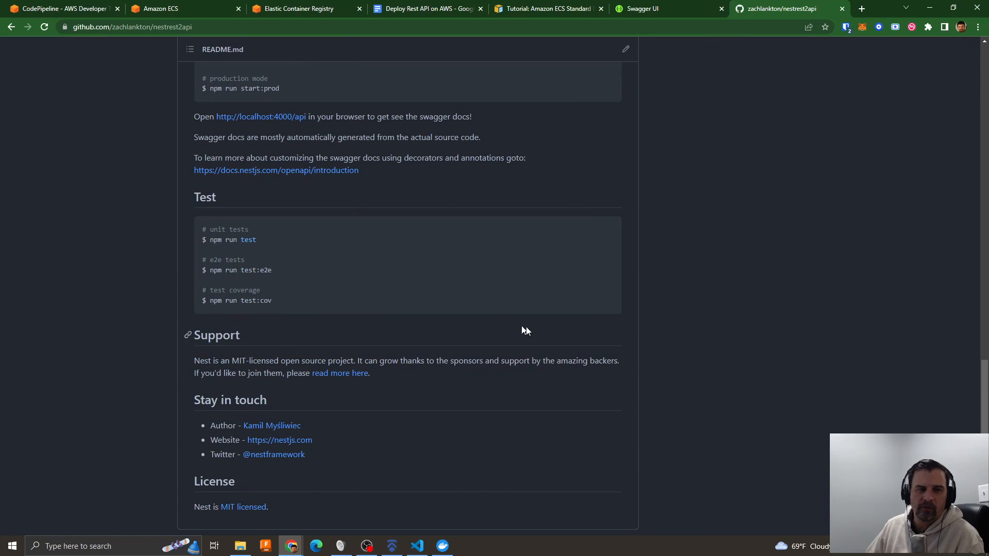
{"action": "scroll", "coordinate": [526, 327], "scroll_direction": "down", "scroll_amount": 2}
{"action": "scroll", "coordinate": [526, 329], "scroll_direction": "up", "scroll_amount": 15}
{"action": "scroll", "coordinate": [526, 334], "scroll_direction": "up", "scroll_amount": 2}
{"action": "scroll", "coordinate": [497, 344], "scroll_direction": "down", "scroll_amount": 8}
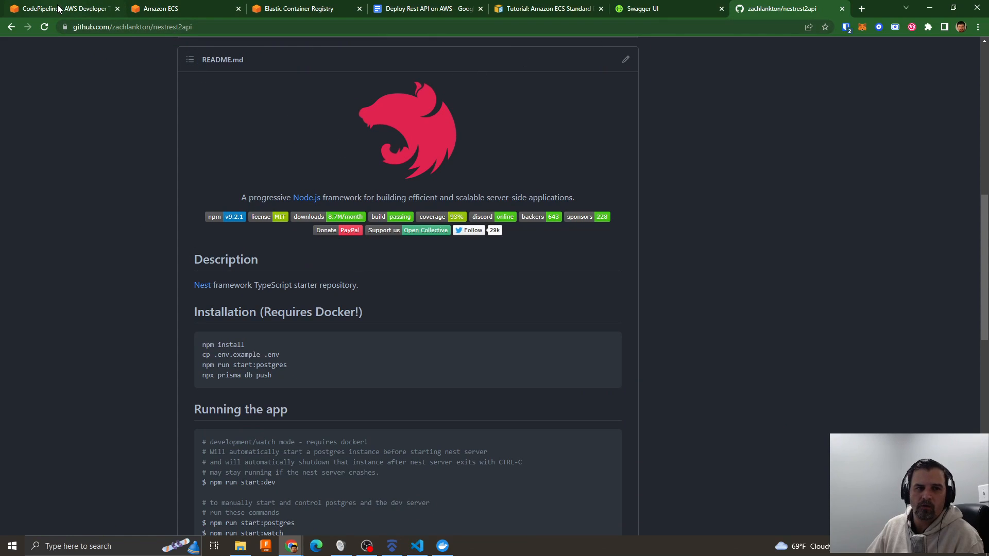
- Return to Amazon ECS and check nestrest-ecs-cluster's services and tasks for the new service deployment
{"action": "left_click", "coordinate": [198, 8]}
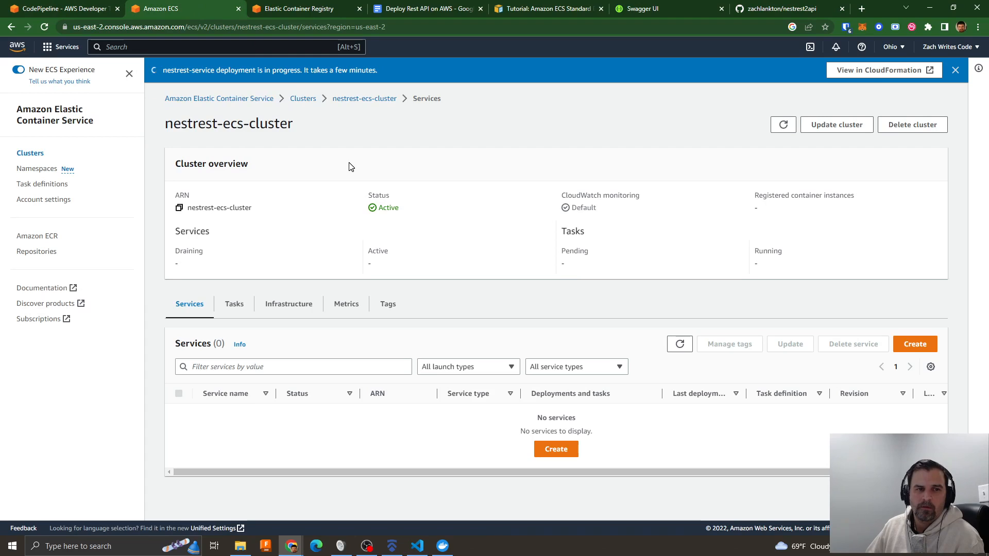
{"action": "left_click", "coordinate": [679, 348]}
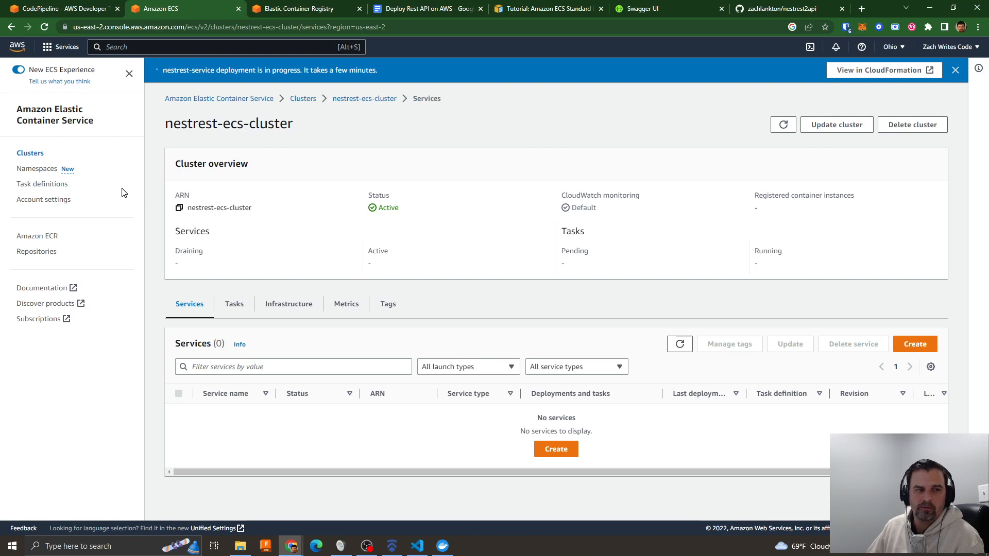
{"action": "left_click", "coordinate": [31, 154]}
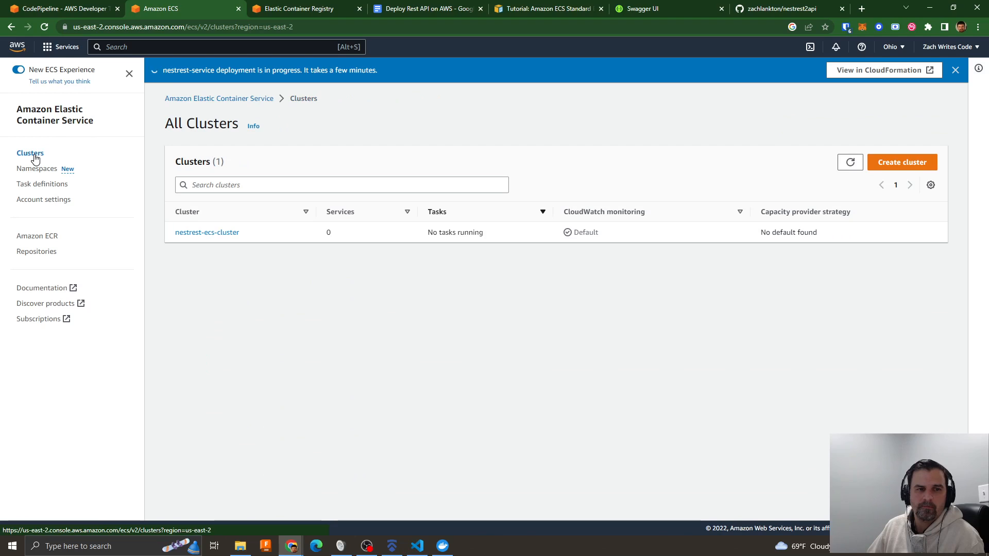
{"action": "left_click", "coordinate": [204, 233]}
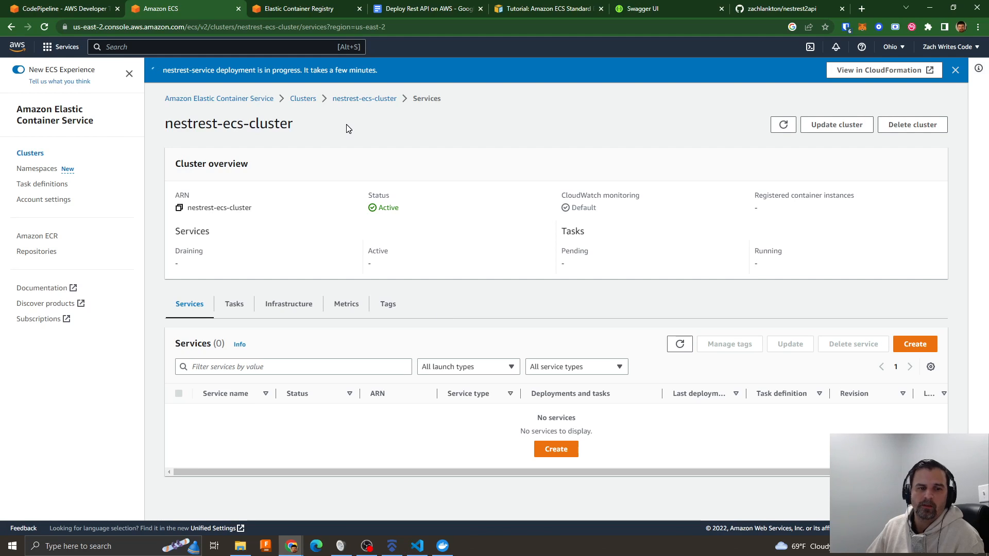
{"action": "left_click", "coordinate": [236, 311]}
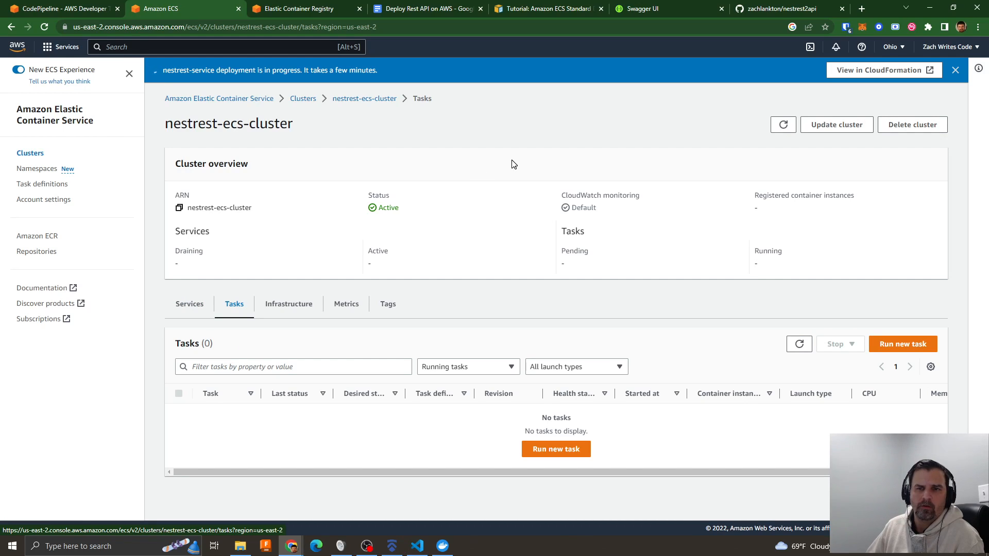
{"action": "left_click", "coordinate": [308, 101]}
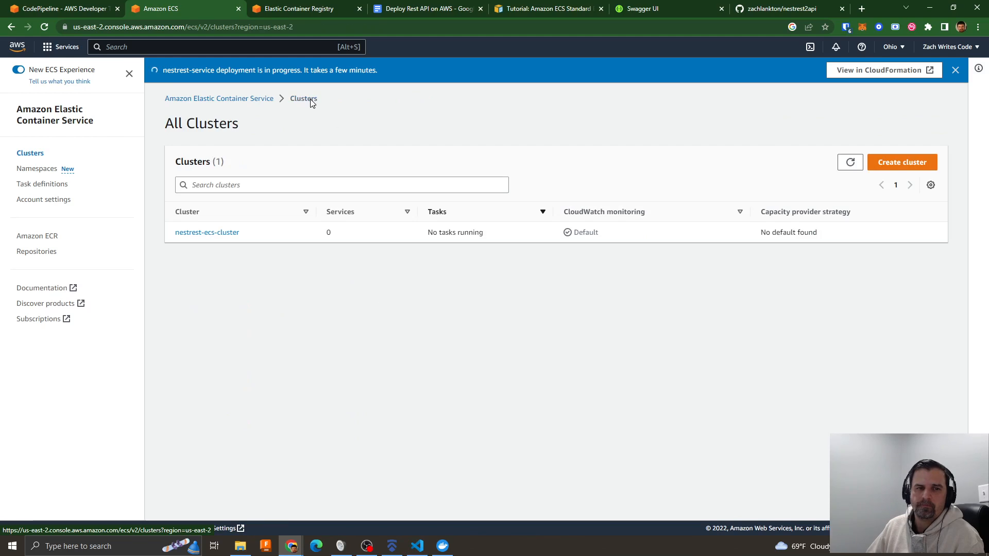
{"action": "left_click", "coordinate": [231, 101]}
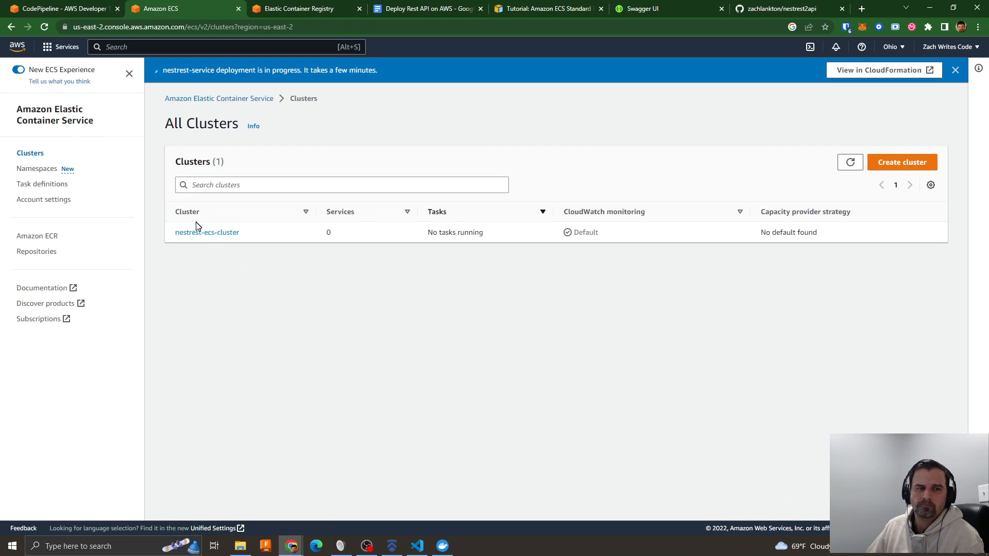
{"action": "left_click", "coordinate": [208, 233]}
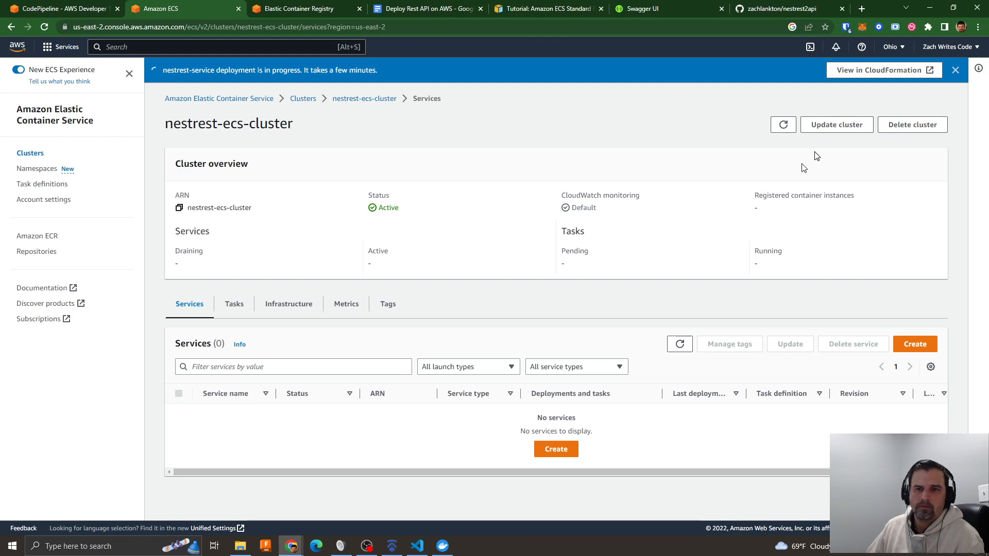
- View the service deployment in CloudFormation and examine its stack events and the list of other stacks
{"action": "left_click", "coordinate": [855, 72]}
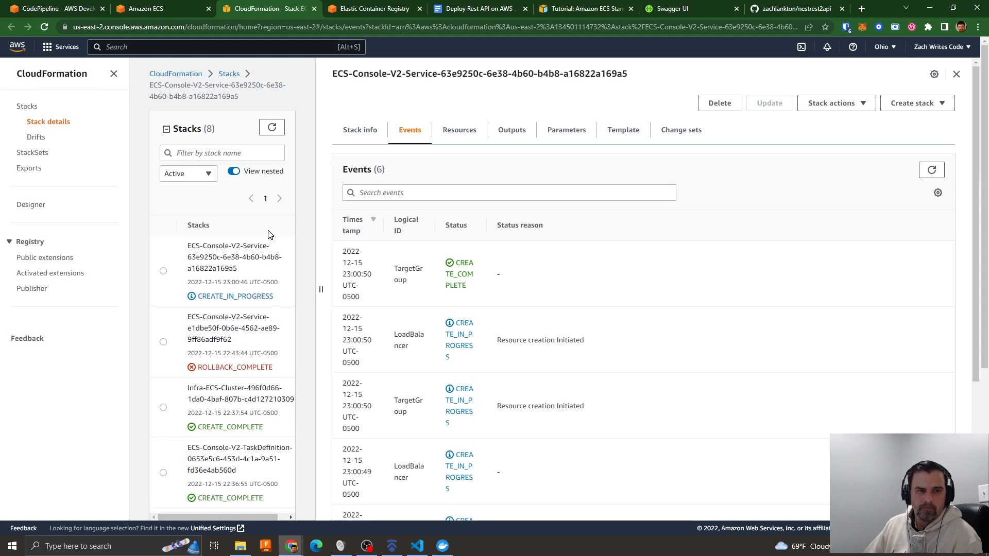
{"action": "left_click", "coordinate": [145, 9]}
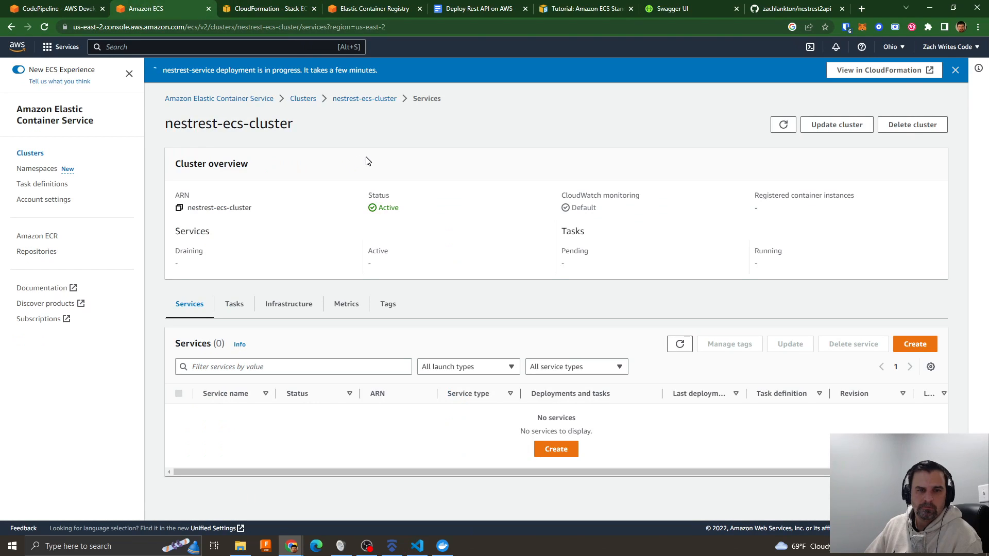
{"action": "left_click", "coordinate": [270, 9]}
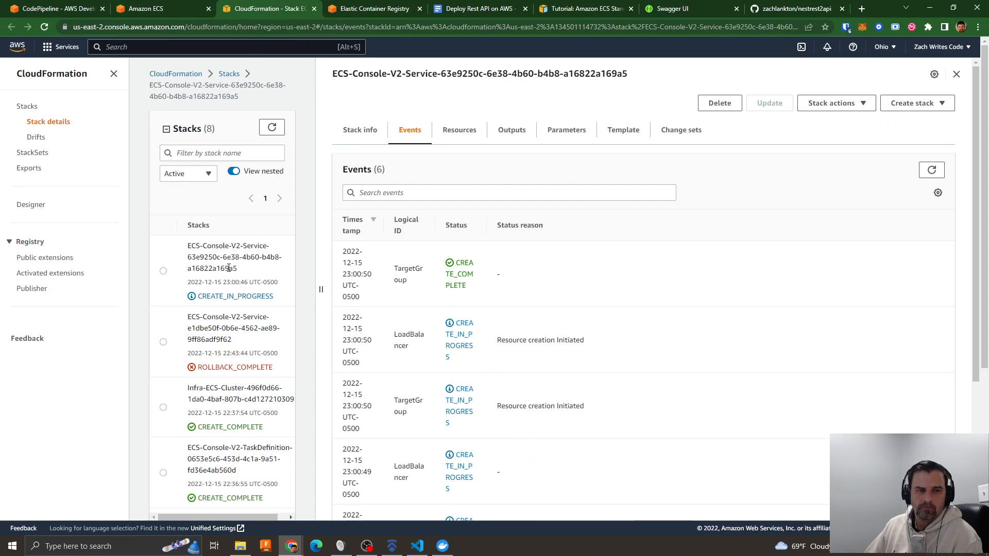
{"action": "left_click", "coordinate": [176, 271]}
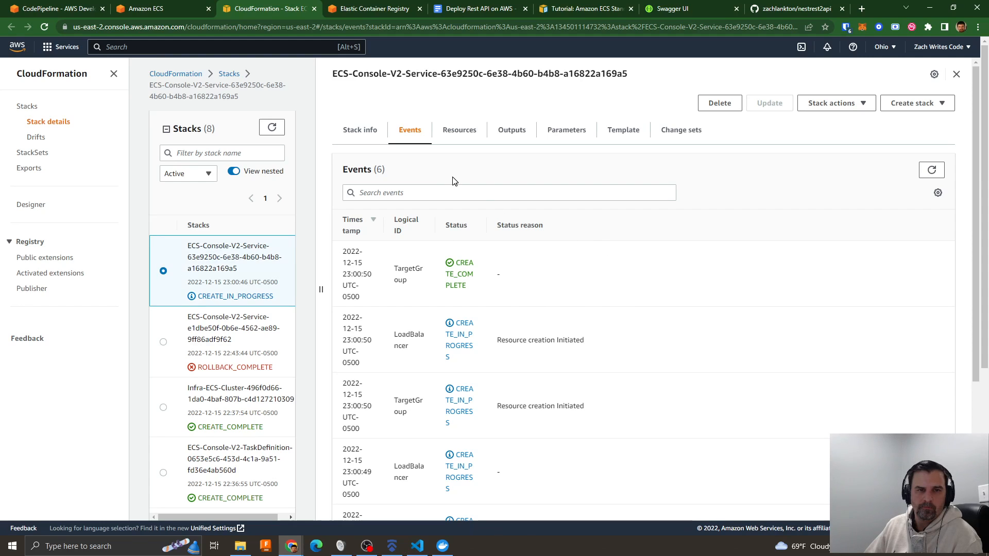
{"action": "scroll", "coordinate": [559, 289], "scroll_direction": "down", "scroll_amount": 2}
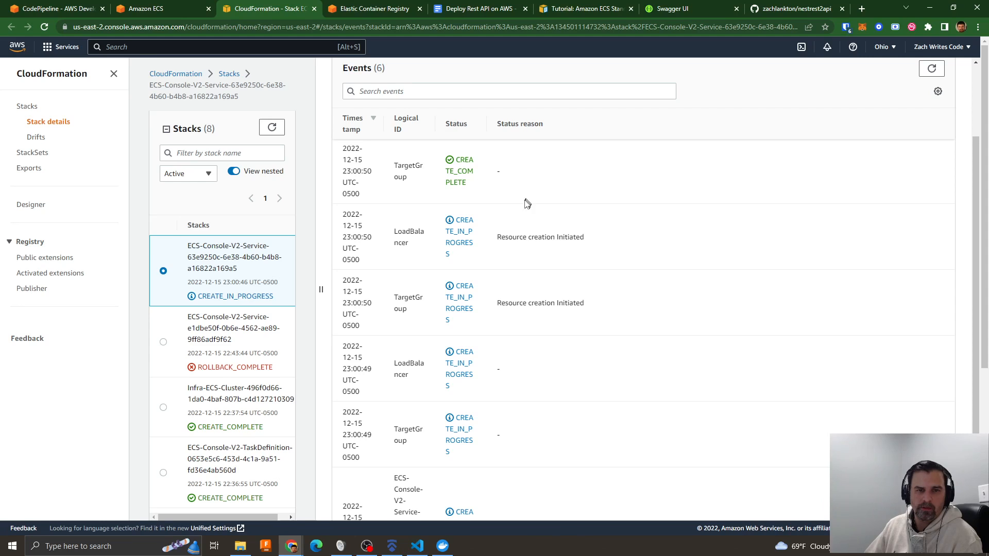
{"action": "scroll", "coordinate": [570, 234], "scroll_direction": "down", "scroll_amount": 2}
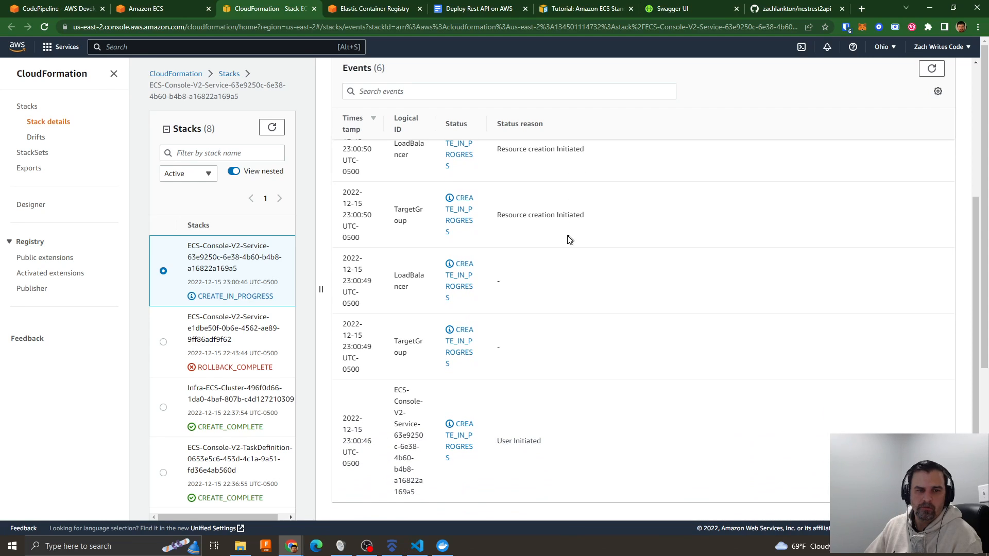
{"action": "scroll", "coordinate": [217, 376], "scroll_direction": "down", "scroll_amount": 4}
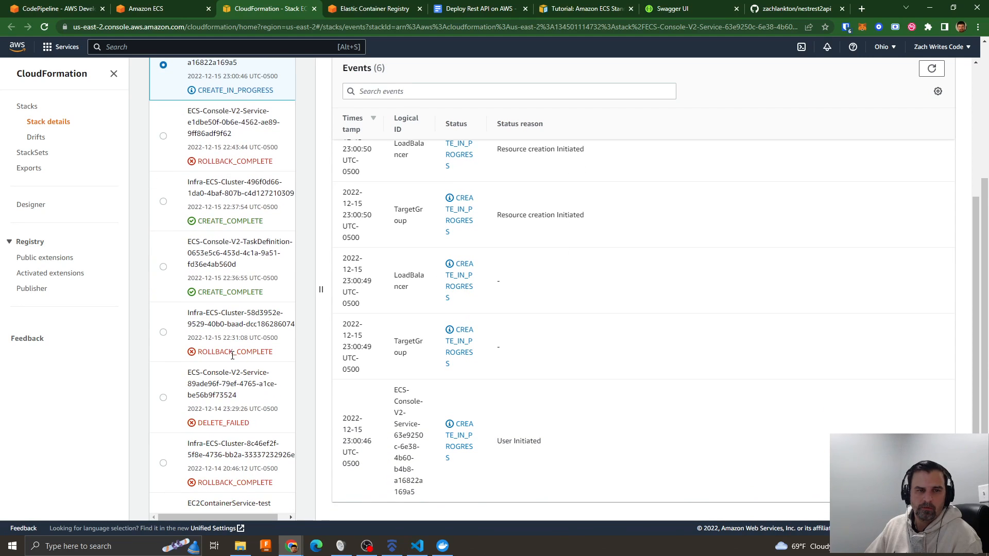
{"action": "scroll", "coordinate": [232, 355], "scroll_direction": "up", "scroll_amount": 3}
{"action": "scroll", "coordinate": [234, 358], "scroll_direction": "down", "scroll_amount": 4}
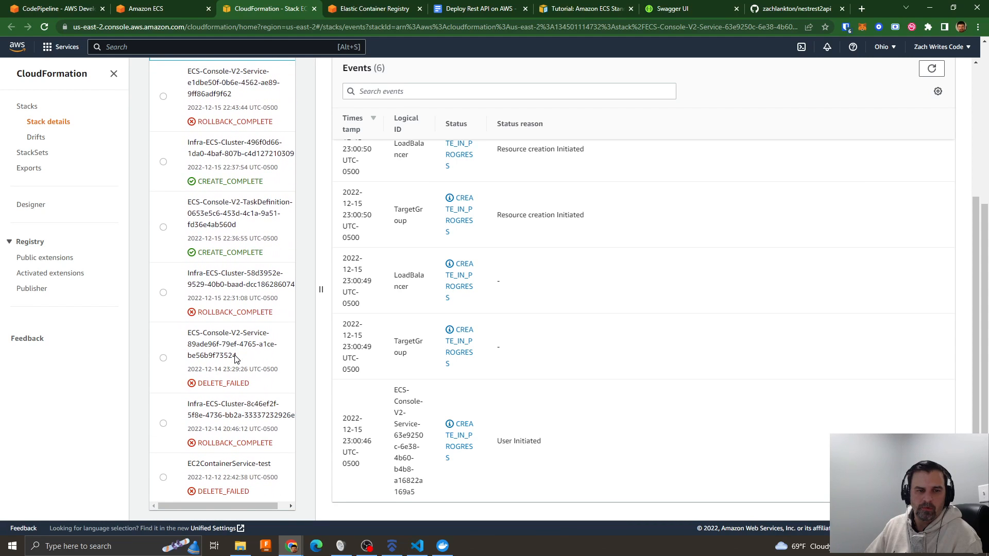
{"action": "scroll", "coordinate": [235, 355], "scroll_direction": "up", "scroll_amount": 4}
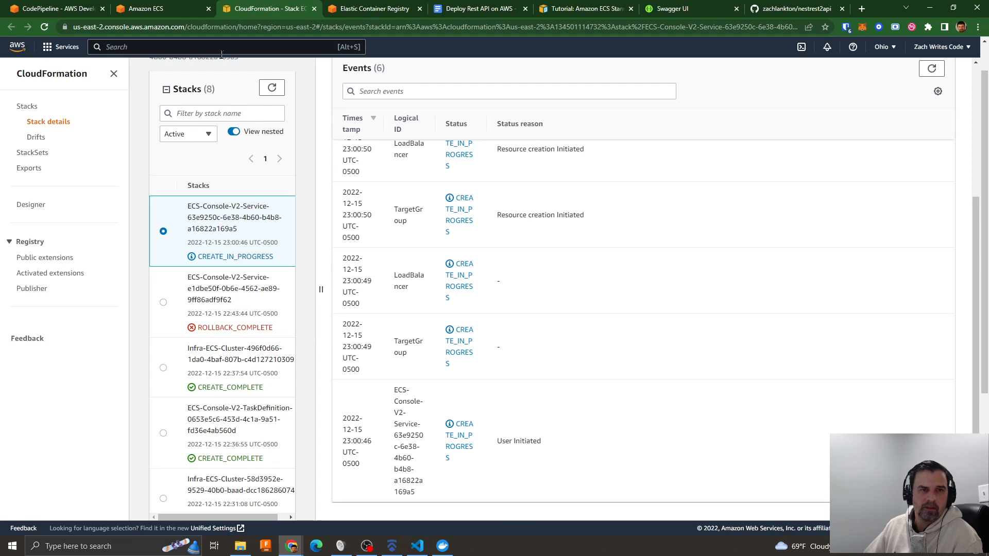
- Return to Amazon ECS, refresh nestrest-ecs-cluster's services list and open nestrest-service
{"action": "left_click", "coordinate": [152, 9]}
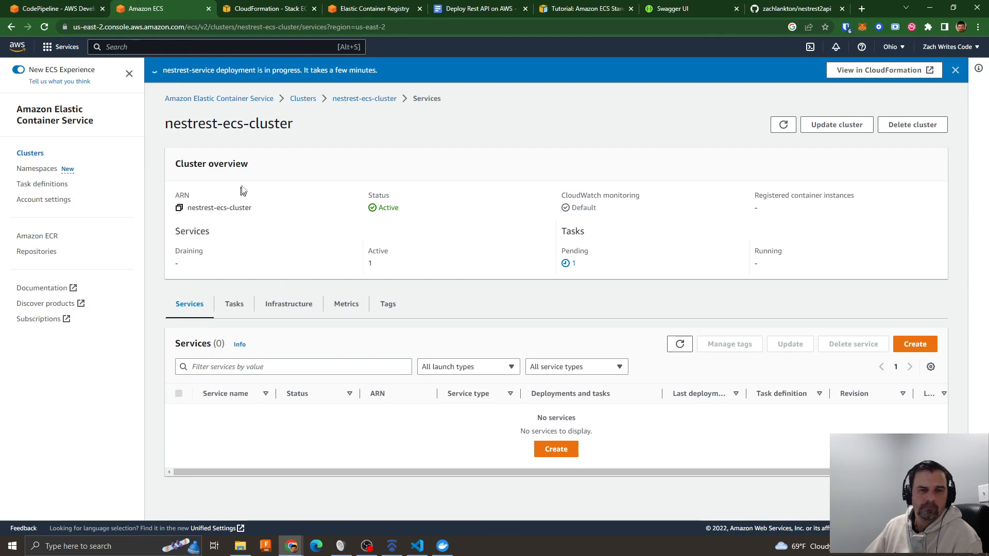
{"action": "left_click", "coordinate": [679, 344]}
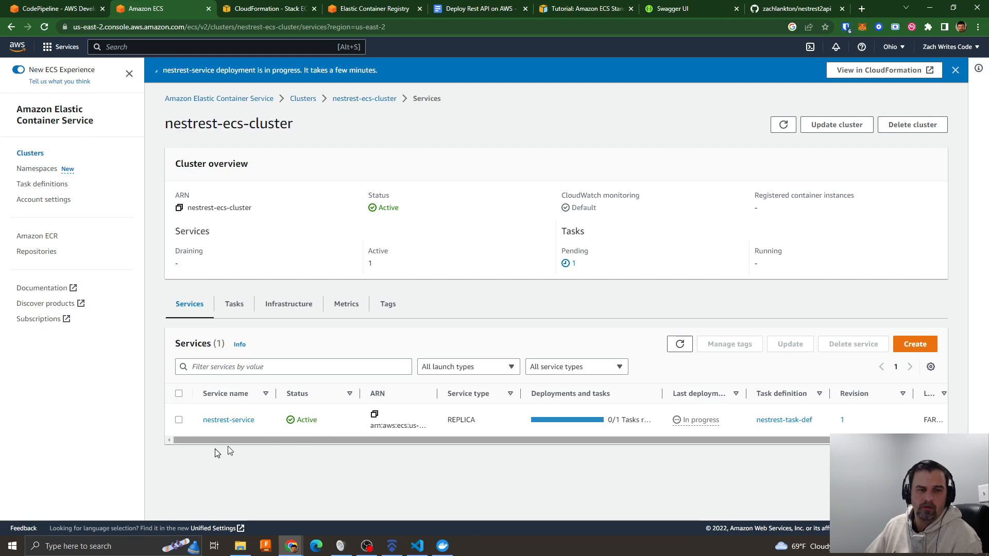
{"action": "left_click", "coordinate": [221, 421]}
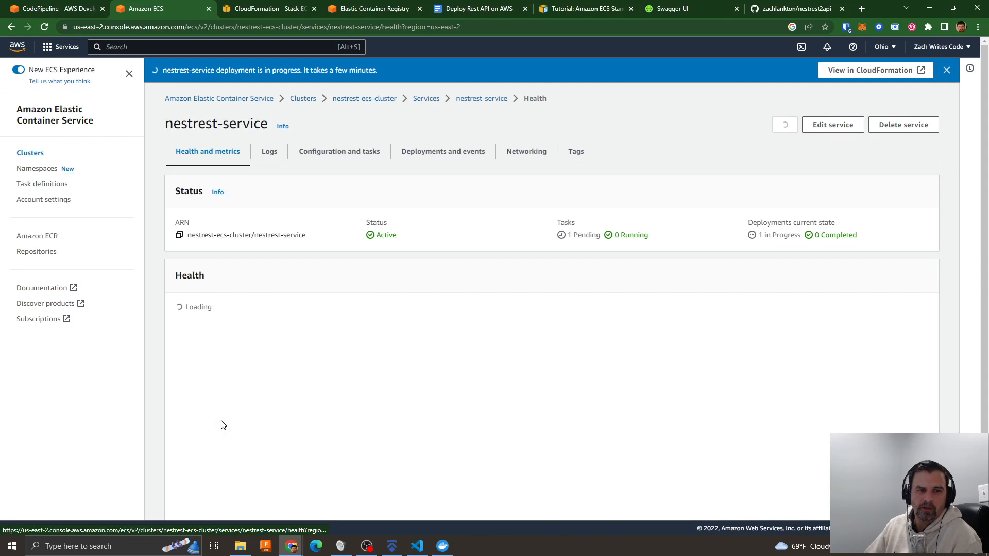
- Review the service's status, load balancer health and utilization metrics, and open its configuration and tasks
{"action": "scroll", "coordinate": [247, 384], "scroll_direction": "down", "scroll_amount": 2}
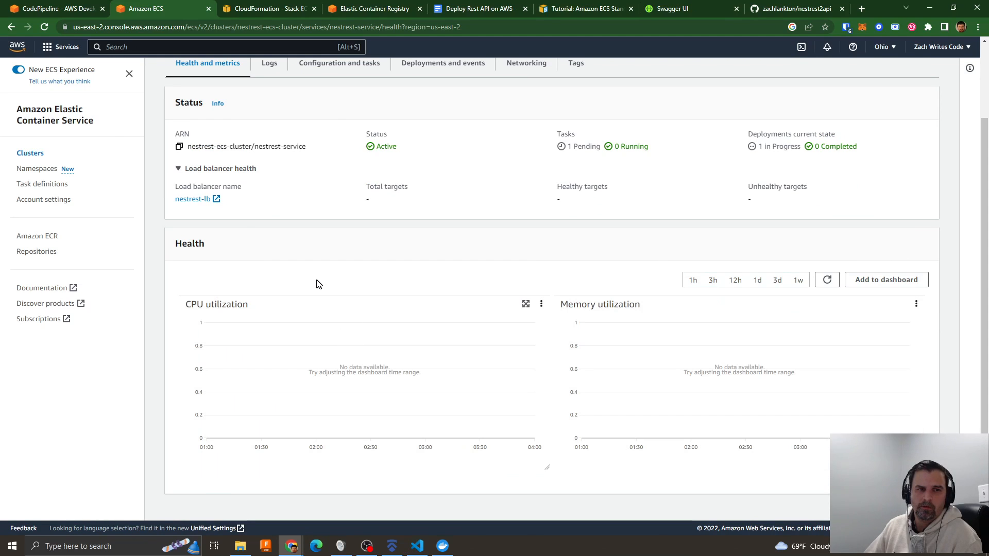
{"action": "scroll", "coordinate": [317, 285], "scroll_direction": "up", "scroll_amount": 2}
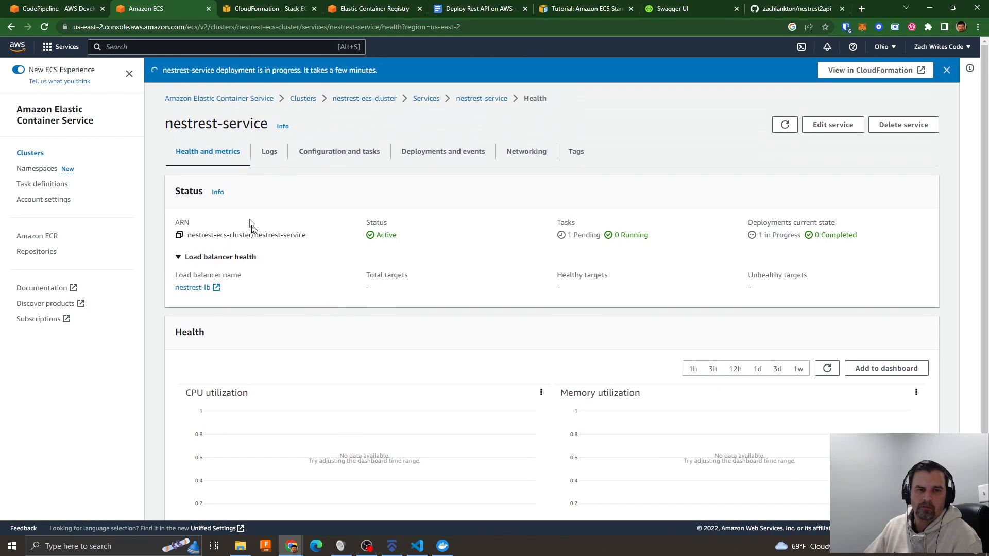
{"action": "scroll", "coordinate": [320, 305], "scroll_direction": "down", "scroll_amount": 2}
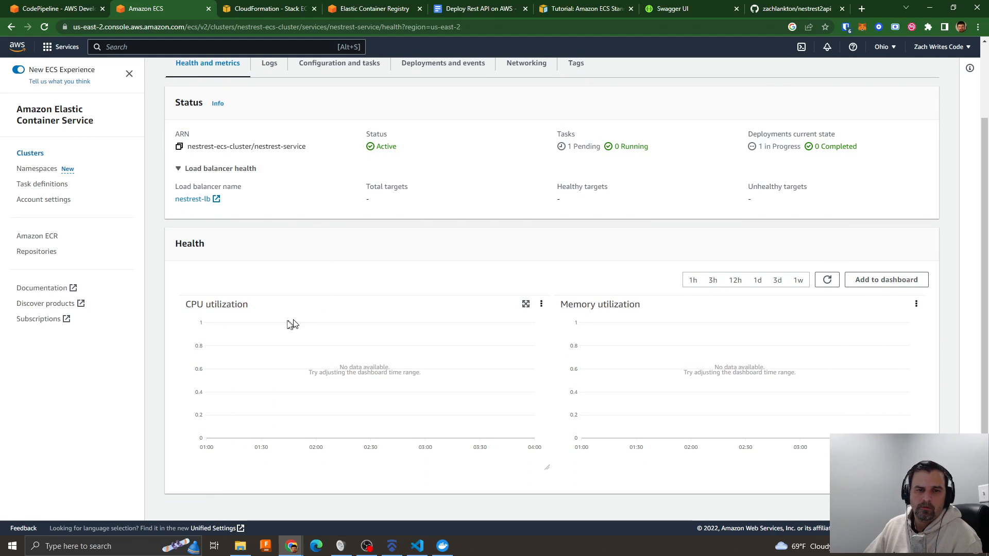
{"action": "scroll", "coordinate": [291, 320], "scroll_direction": "up", "scroll_amount": 2}
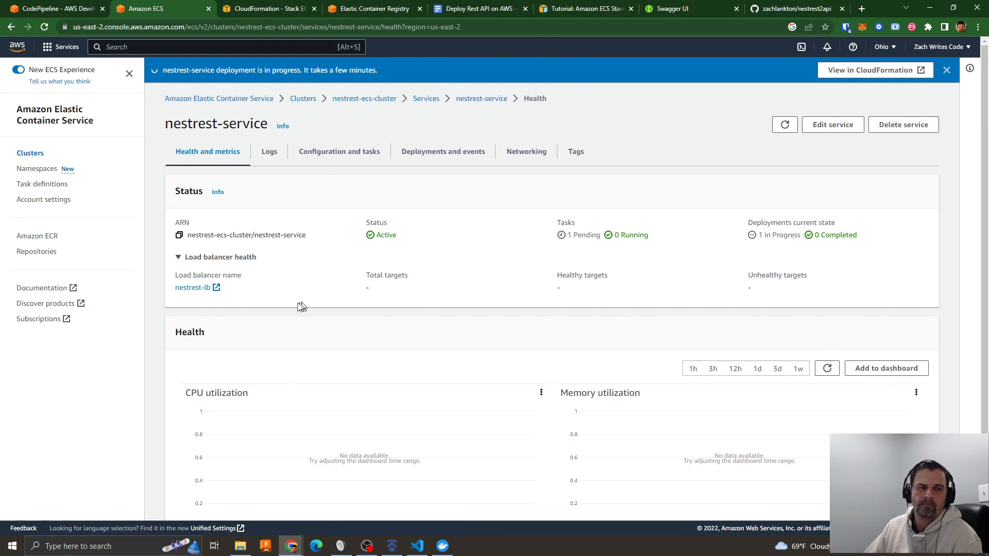
{"action": "left_click", "coordinate": [322, 152]}
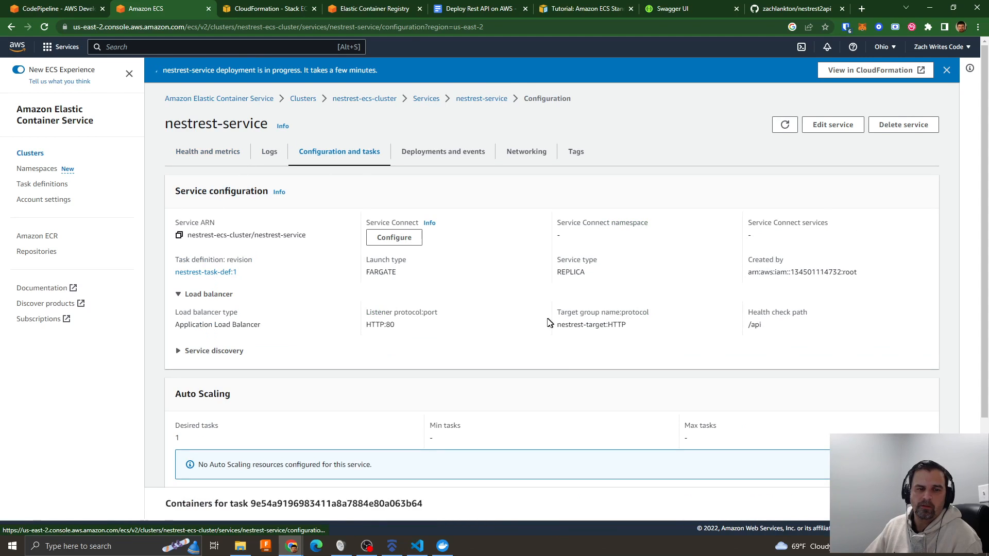
- Examine nestrest-service's load balancer configuration, auto scaling settings and task status
{"action": "scroll", "coordinate": [549, 323], "scroll_direction": "down", "scroll_amount": 3}
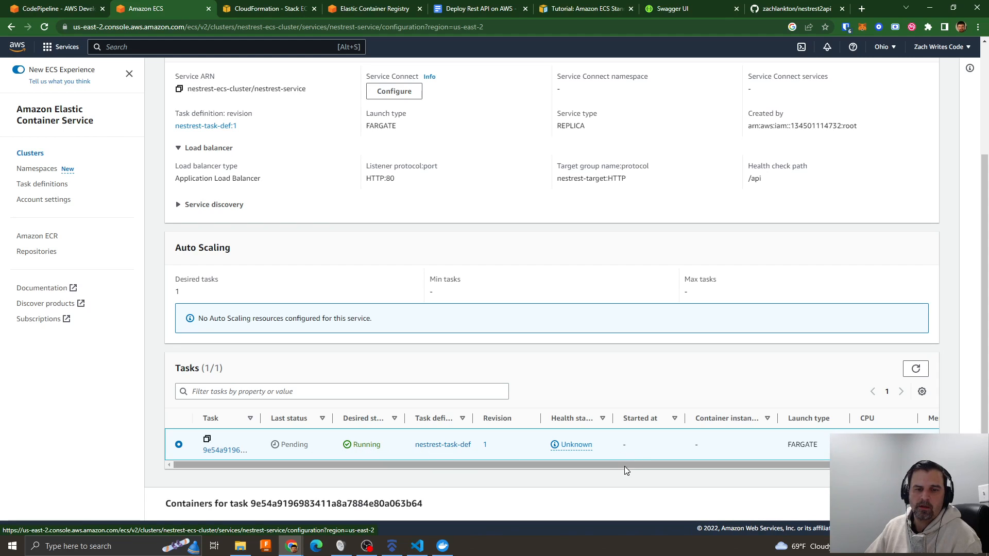
{"action": "mouse_move", "coordinate": [626, 467]}
{"action": "left_mouse_down"}
{"action": "mouse_move", "coordinate": [690, 463]}
{"action": "mouse_move", "coordinate": [625, 467]}
{"action": "left_mouse_up"}
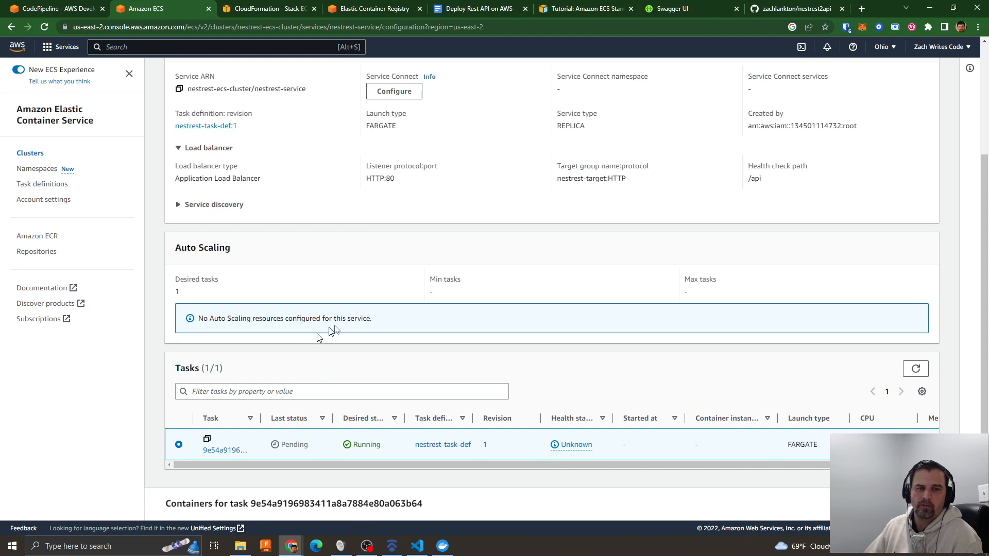
{"action": "scroll", "coordinate": [360, 343], "scroll_direction": "up", "scroll_amount": 3}
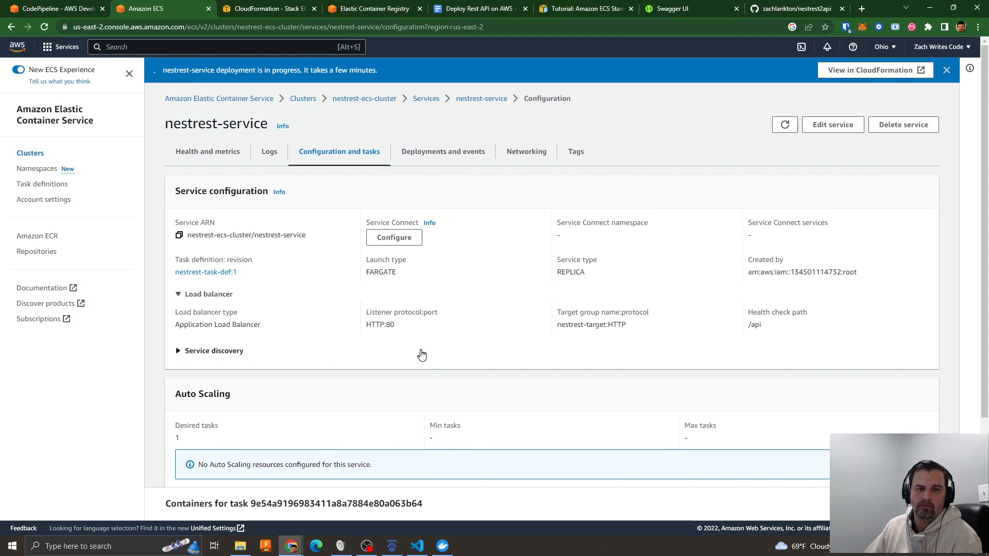
{"action": "scroll", "coordinate": [434, 353], "scroll_direction": "down", "scroll_amount": 1}
{"action": "scroll", "coordinate": [432, 353], "scroll_direction": "up", "scroll_amount": 1}
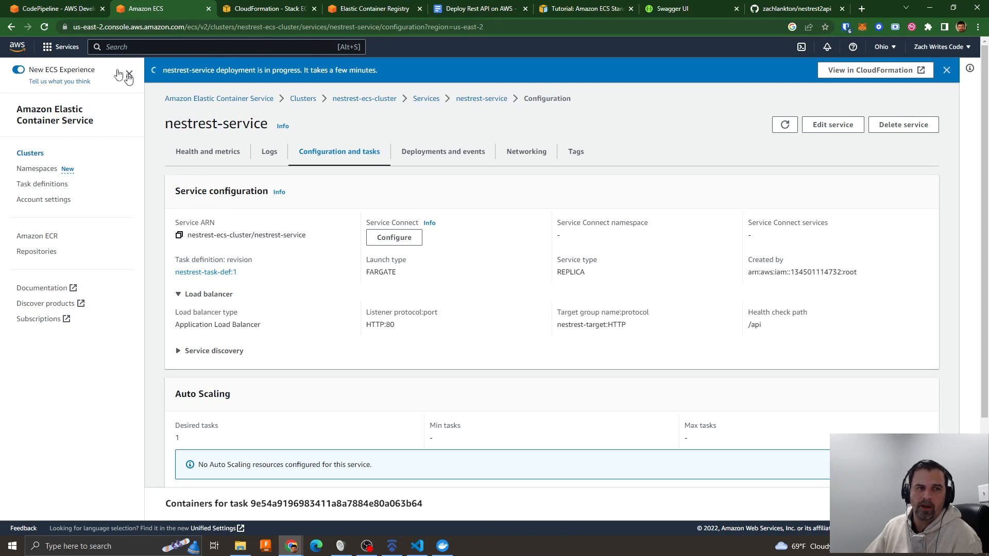
- Return to the new pipeline in CodePipeline and skip its deploy stage
{"action": "left_click", "coordinate": [49, 8]}
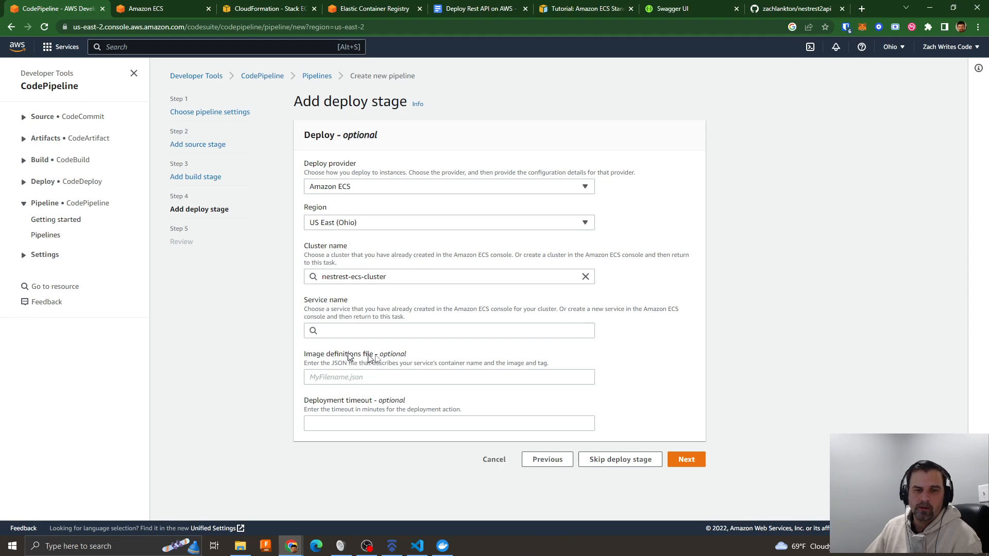
{"action": "left_click", "coordinate": [613, 461]}
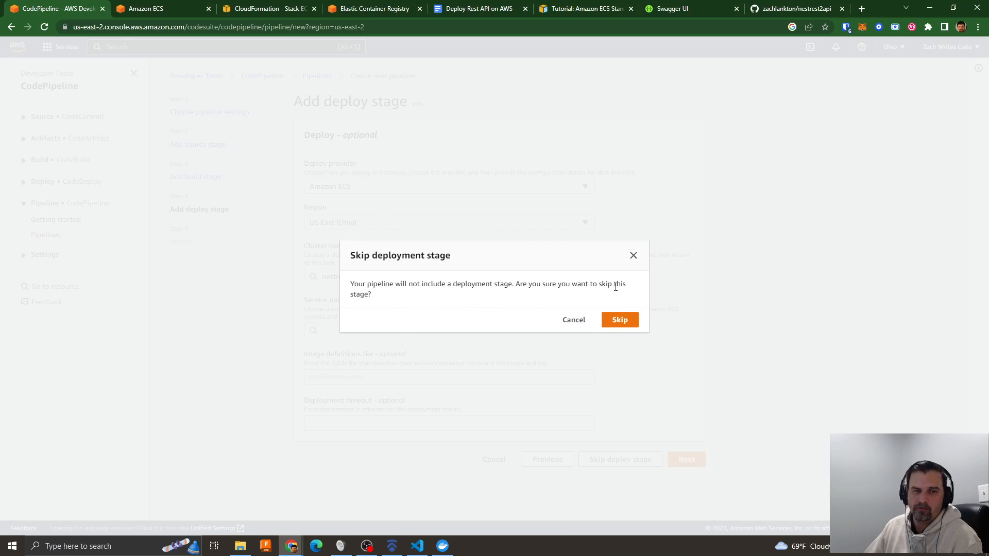
{"action": "left_click", "coordinate": [620, 320]}
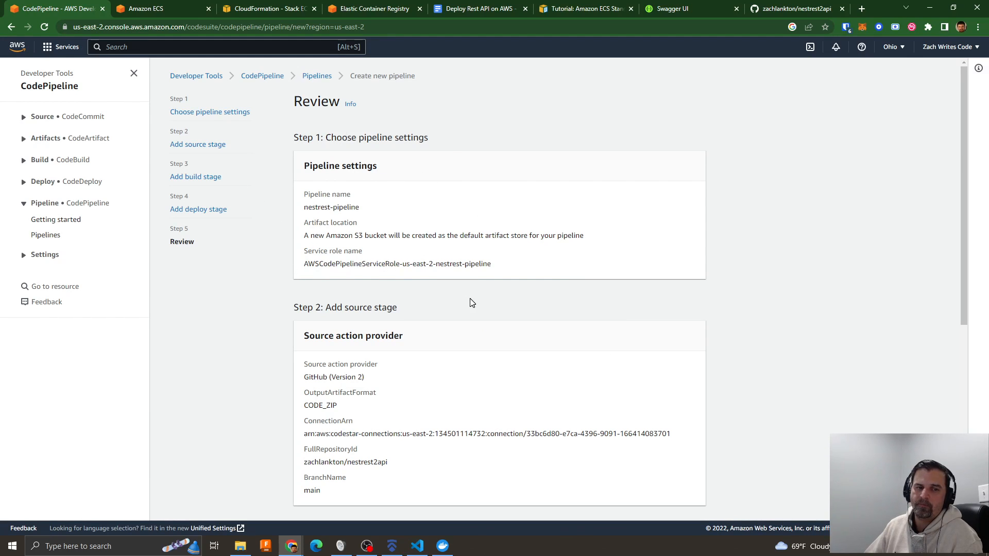
- Review the settings of nestrest-pipeline, create the pipeline and open the details of its build
{"action": "scroll", "coordinate": [470, 303], "scroll_direction": "down", "scroll_amount": 3}
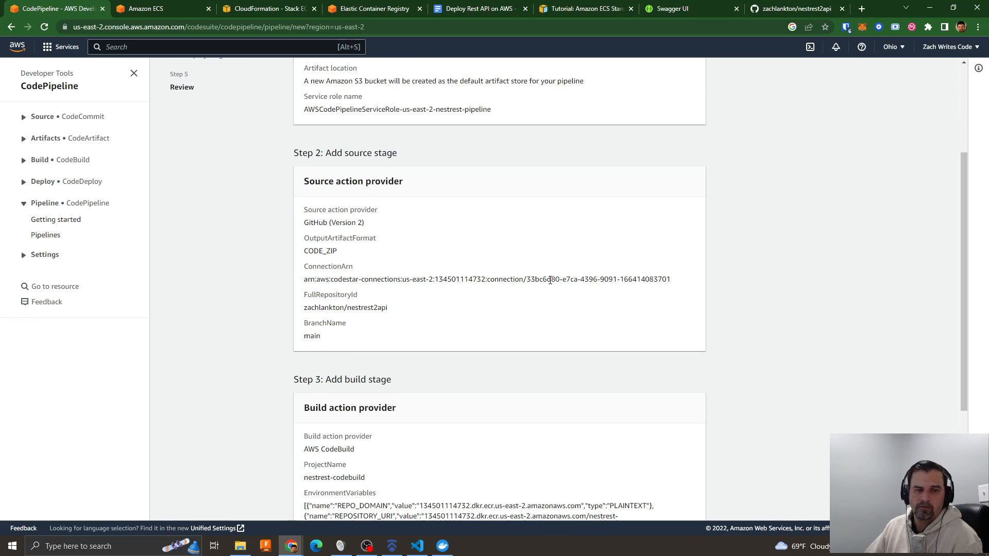
{"action": "scroll", "coordinate": [550, 280], "scroll_direction": "down", "scroll_amount": 3}
{"action": "scroll", "coordinate": [537, 287], "scroll_direction": "up", "scroll_amount": 6}
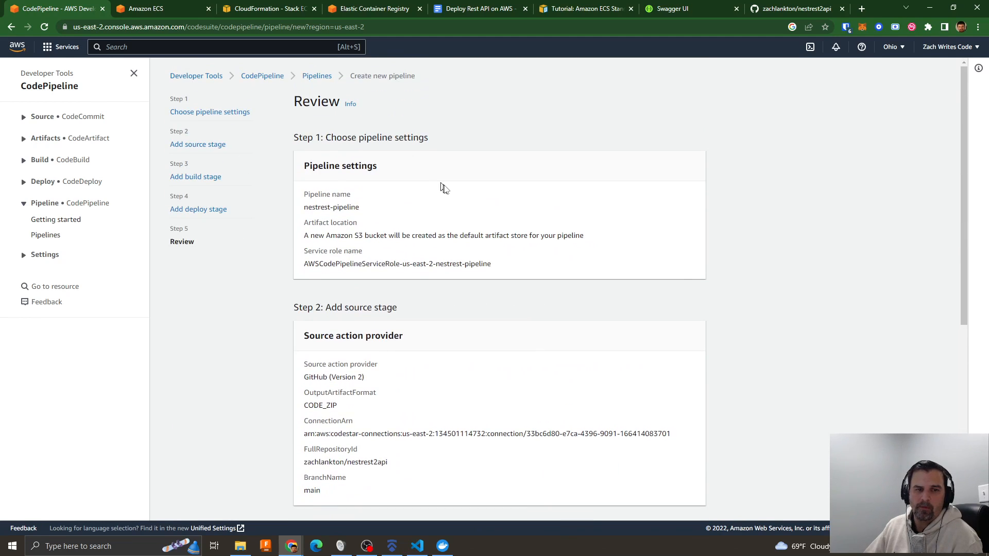
{"action": "scroll", "coordinate": [431, 176], "scroll_direction": "down", "scroll_amount": 3}
{"action": "scroll", "coordinate": [389, 235], "scroll_direction": "down", "scroll_amount": 3}
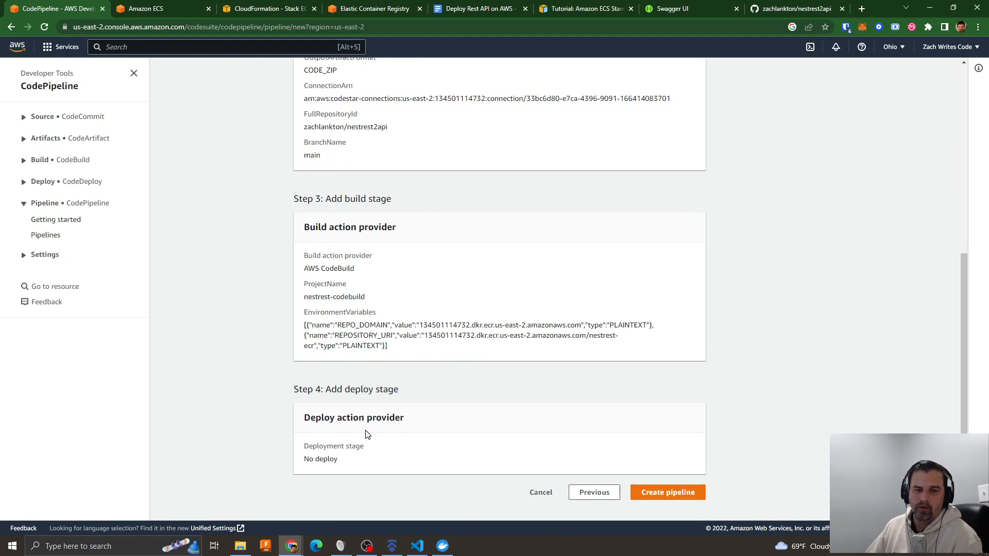
{"action": "left_click", "coordinate": [679, 491]}
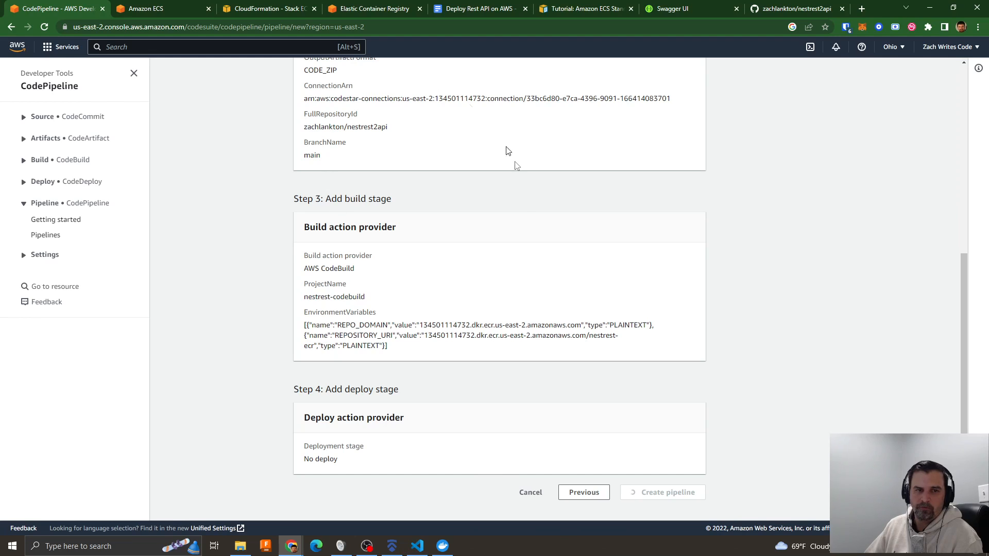
{"action": "scroll", "coordinate": [489, 245], "scroll_direction": "up", "scroll_amount": 4}
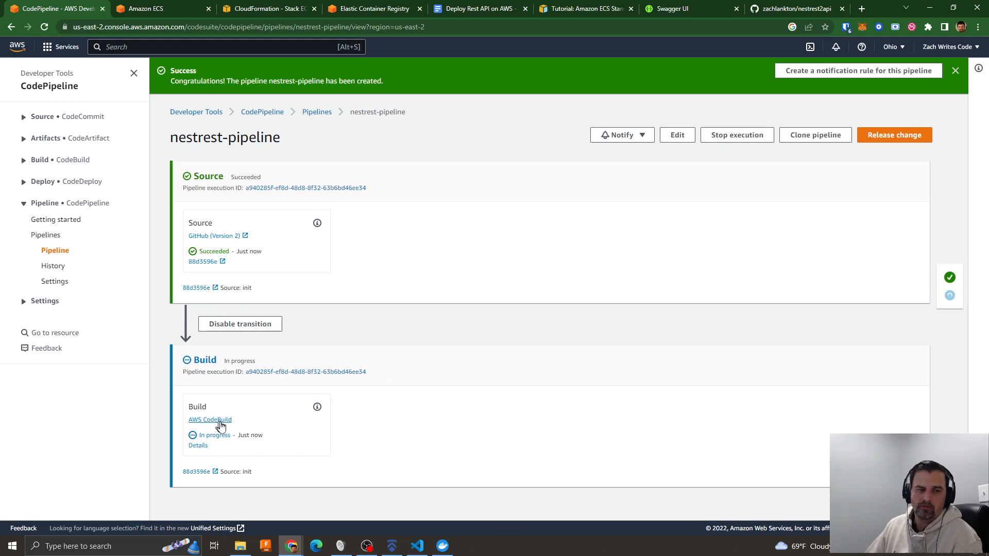
{"action": "left_click", "coordinate": [198, 446]}
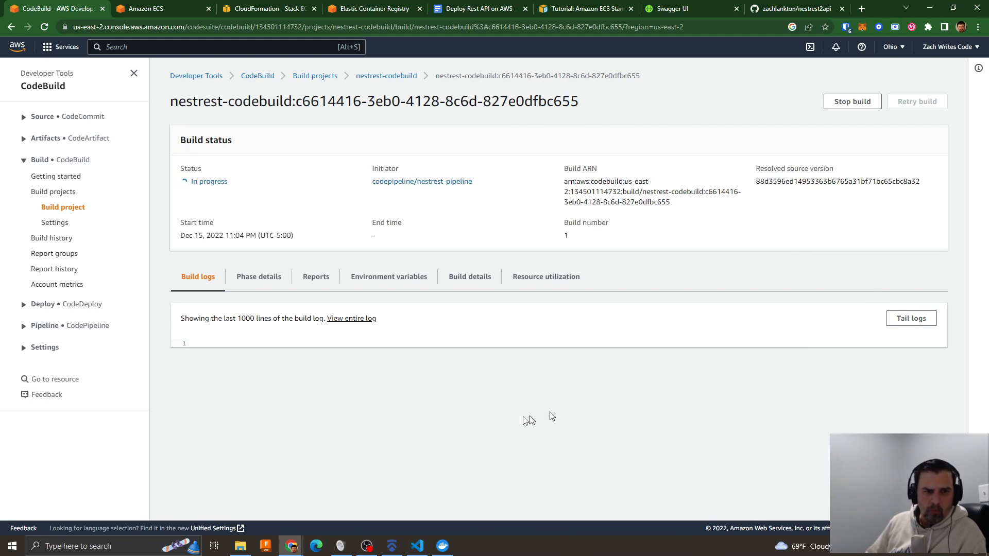
- Check the status of nestrest-service's tasks in Amazon ECS and switch to the private repositories in Elastic Container Registry
{"action": "left_click", "coordinate": [155, 8]}
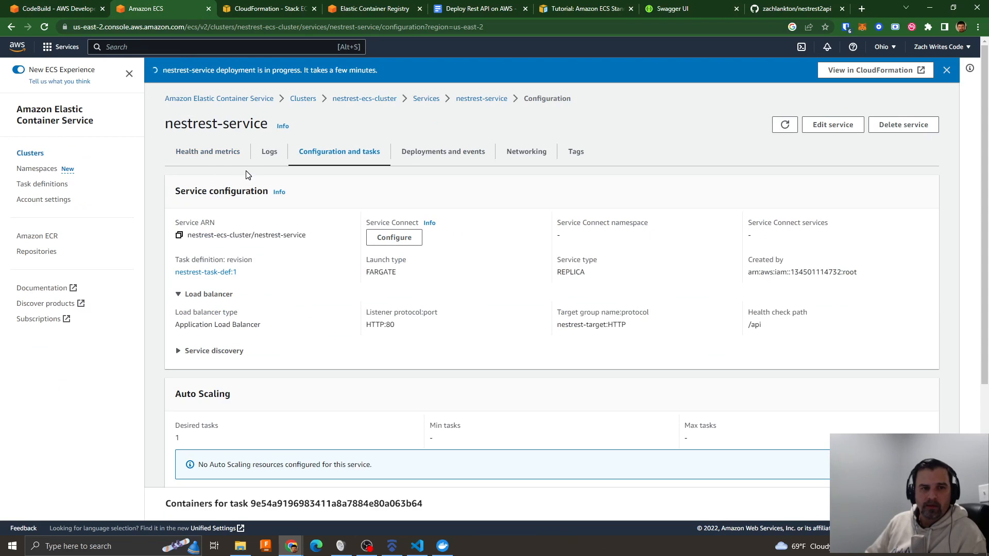
{"action": "scroll", "coordinate": [415, 194], "scroll_direction": "down", "scroll_amount": 4}
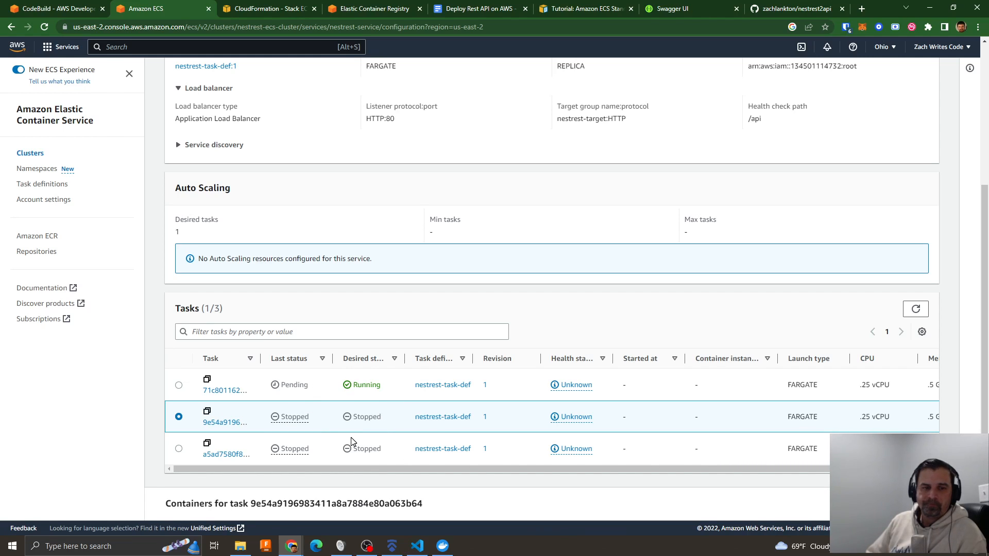
{"action": "left_click", "coordinate": [337, 8]}
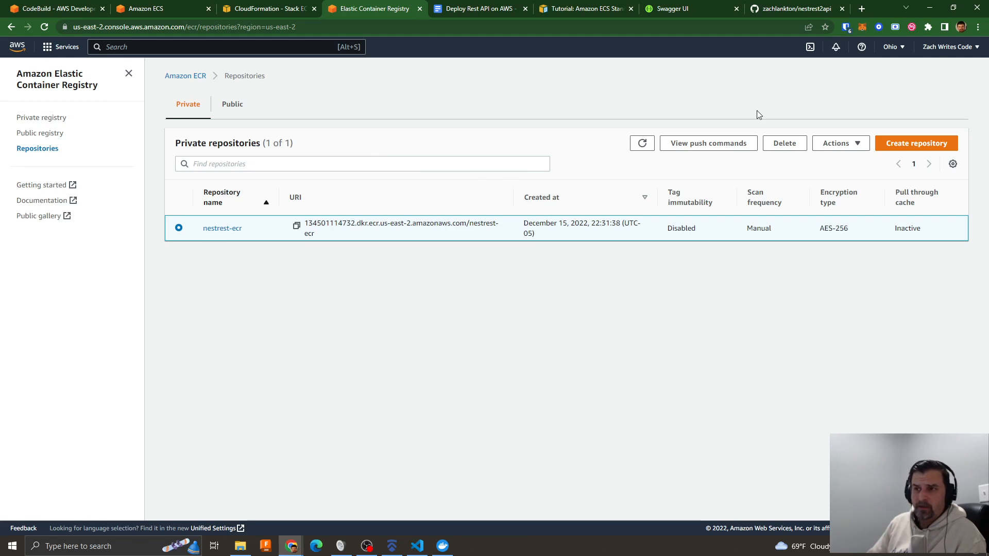
- Switch to Visual Studio Code, open a terminal in the nestrest2api project and move the window off the browser
{"action": "key", "text": "alt+Tab"}
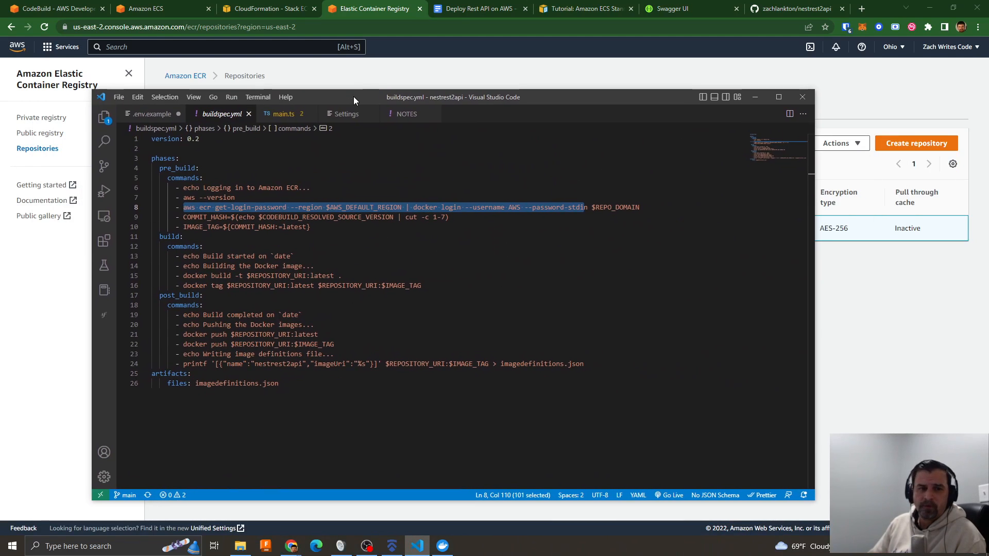
{"action": "left_click", "coordinate": [257, 97]}
{"action": "left_click", "coordinate": [268, 106]}
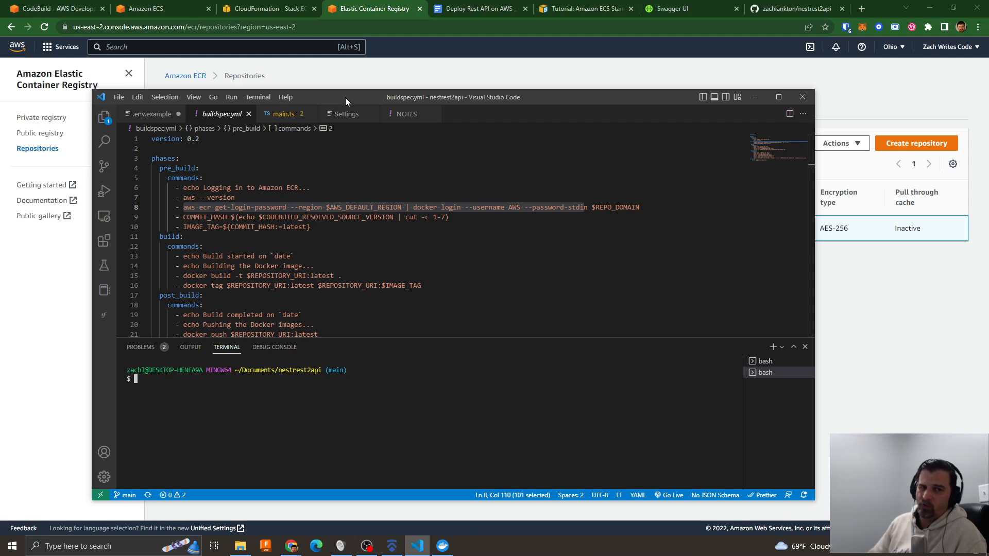
{"action": "left_click_drag", "start_coordinate": [345, 97], "coordinate": [988, 81]}
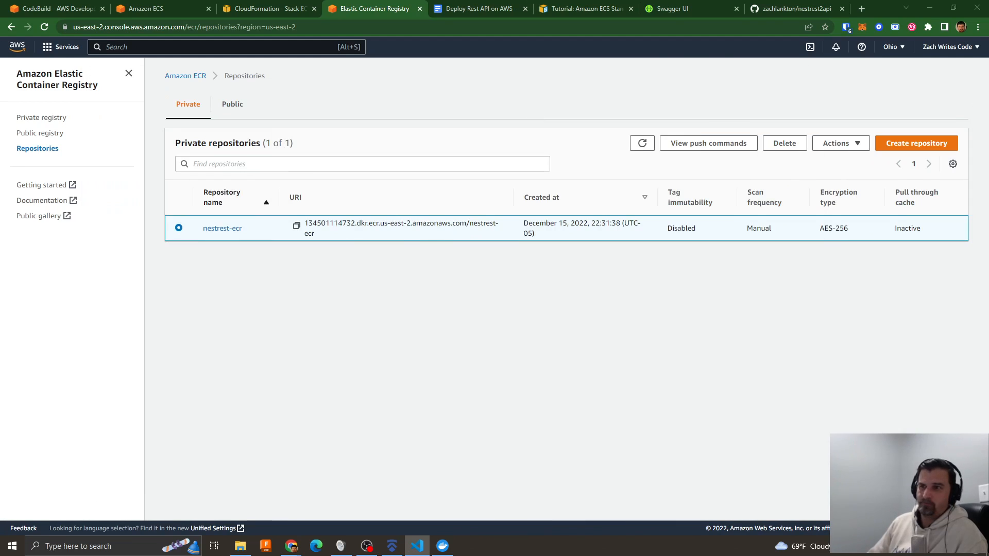
- Recheck nestrest-service's configuration in Amazon ECS, and read the nestrest-codebuild build log in CodeBuild
{"action": "left_click", "coordinate": [150, 8]}
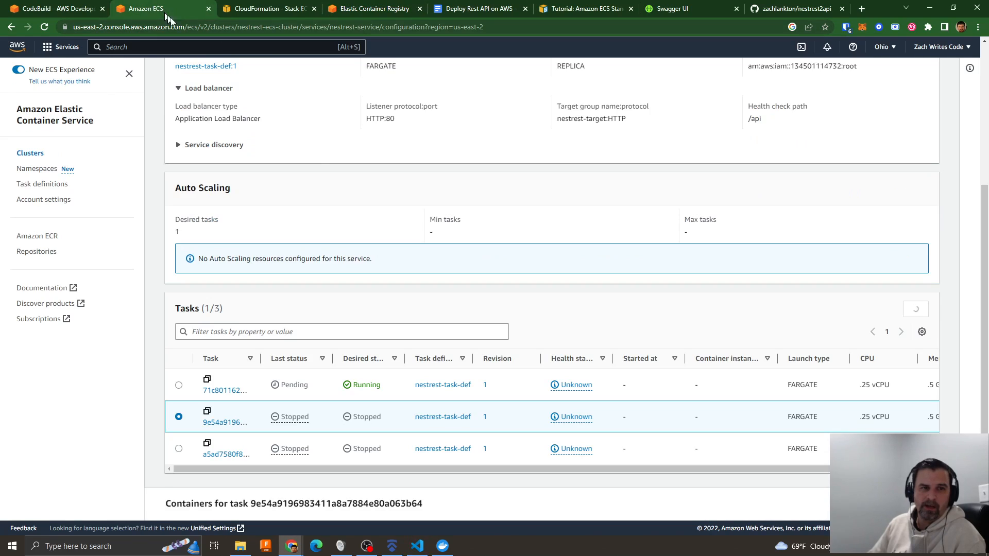
{"action": "scroll", "coordinate": [412, 258], "scroll_direction": "up", "scroll_amount": 5}
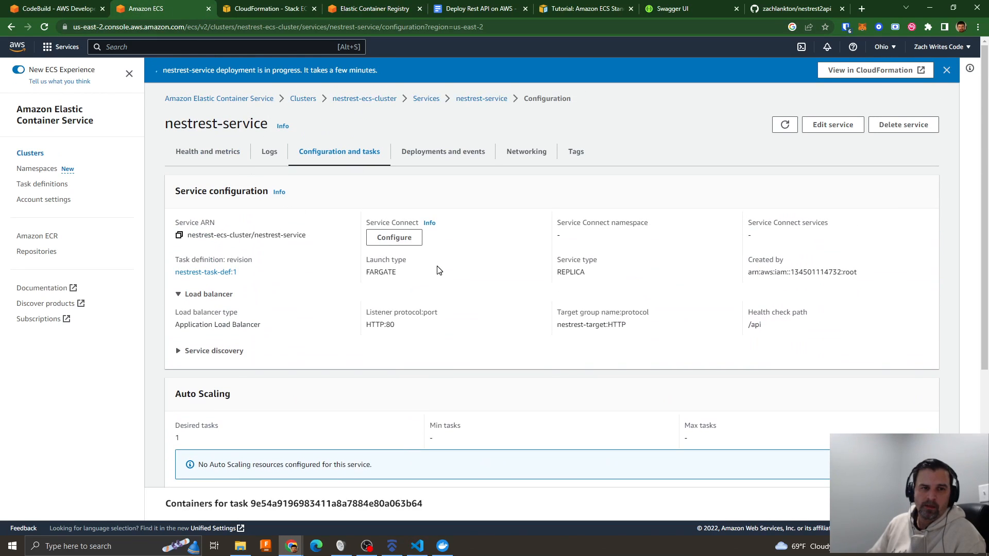
{"action": "scroll", "coordinate": [437, 270], "scroll_direction": "down", "scroll_amount": 5}
{"action": "scroll", "coordinate": [539, 300], "scroll_direction": "up", "scroll_amount": 5}
{"action": "left_click", "coordinate": [34, 10]}
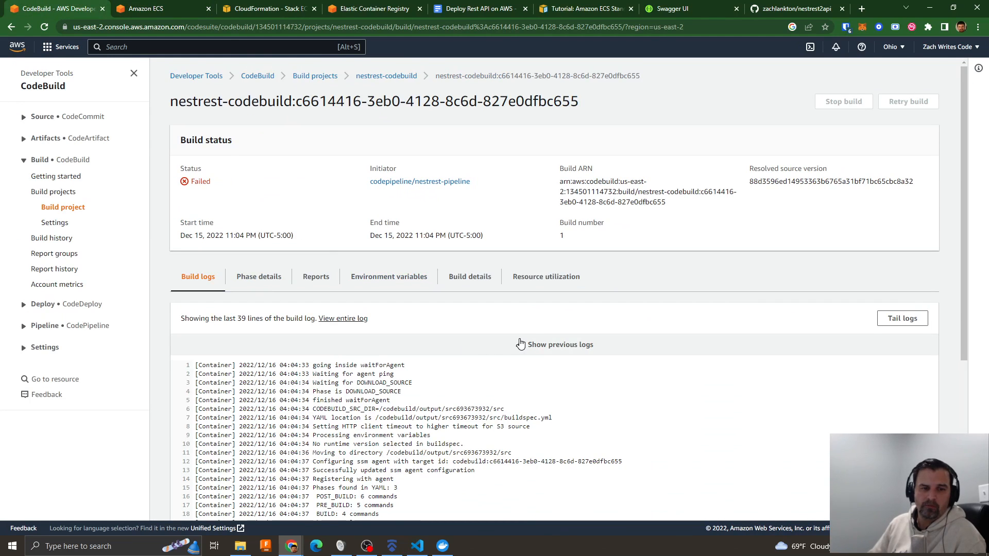
{"action": "scroll", "coordinate": [520, 342], "scroll_direction": "down", "scroll_amount": 5}
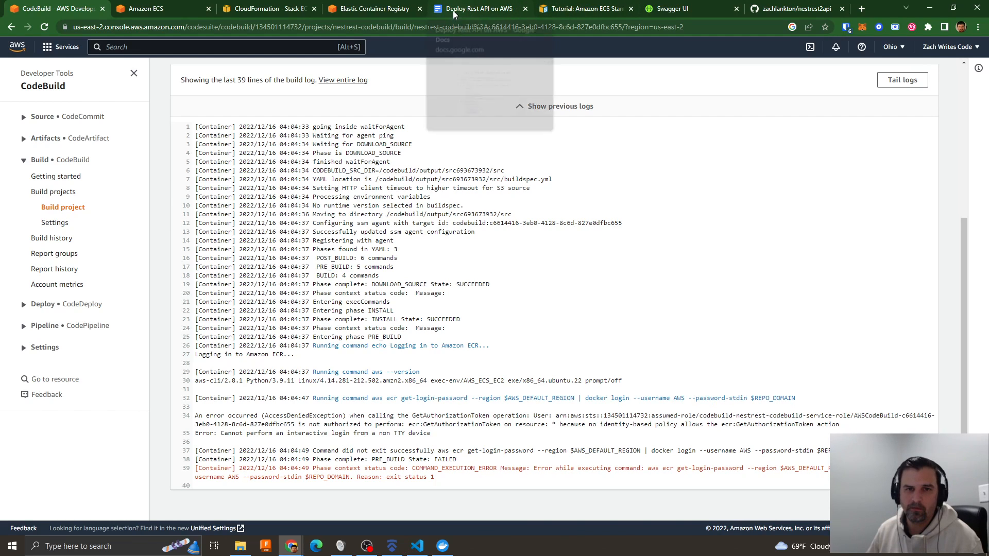
- Find the tutorial's section on adding Amazon ECR permissions to the CodeBuild role and copy the policy name AmazonEC2ContainerRegistryPowerUser
{"action": "left_click", "coordinate": [579, 9]}
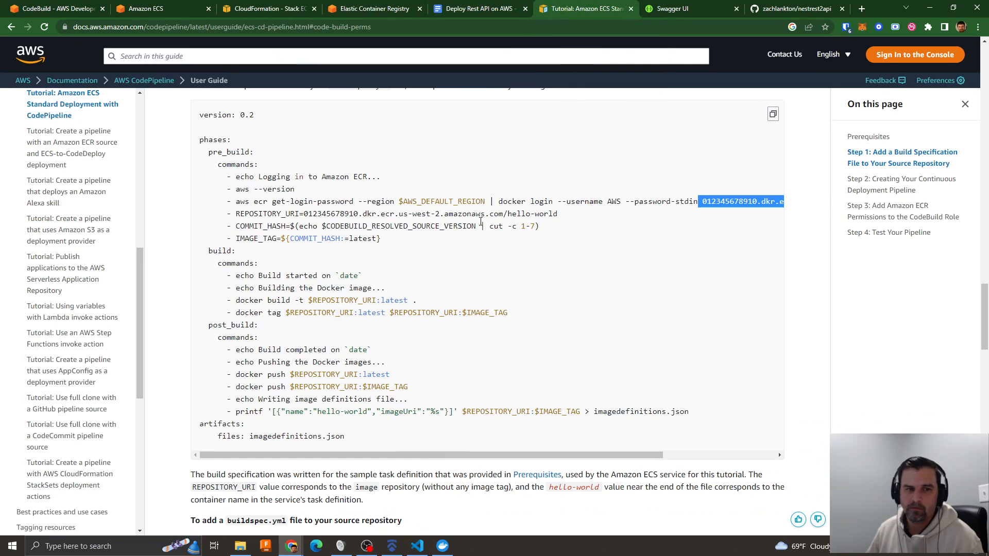
{"action": "left_click", "coordinate": [882, 217]}
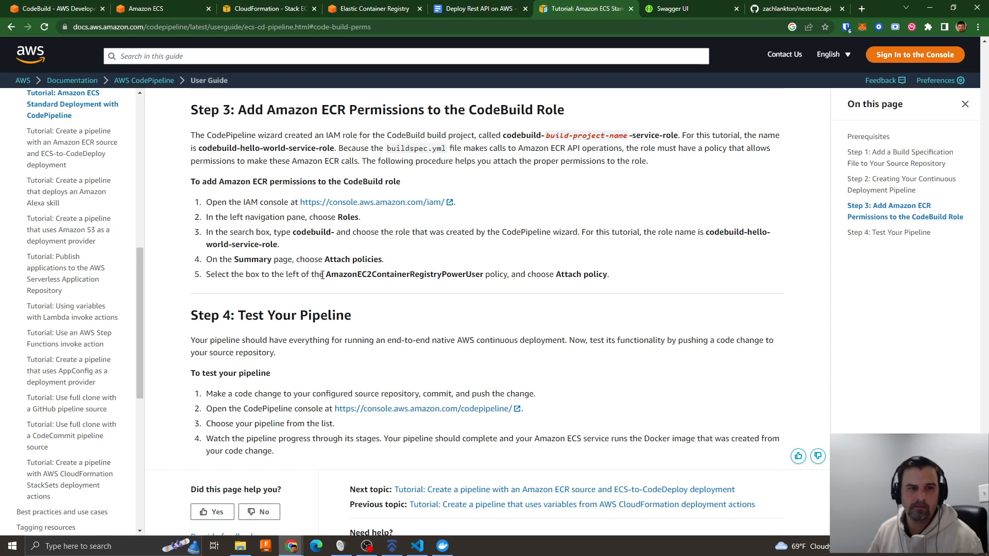
{"action": "left_click_drag", "start_coordinate": [328, 275], "coordinate": [481, 276]}
{"action": "left_click", "coordinate": [481, 276]}
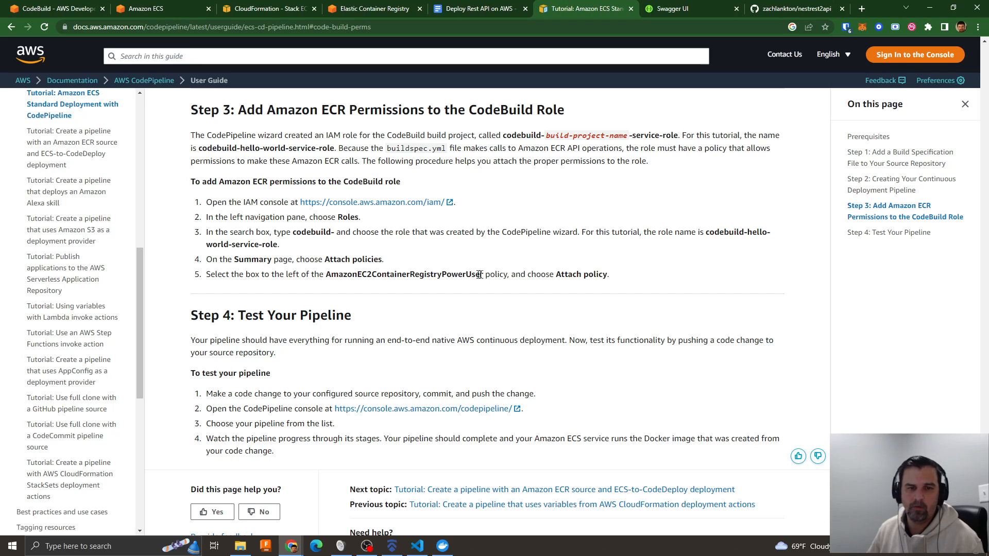
{"action": "double_click", "coordinate": [481, 275]}
{"action": "right_click", "coordinate": [449, 273]}
{"action": "left_click", "coordinate": [482, 290]}
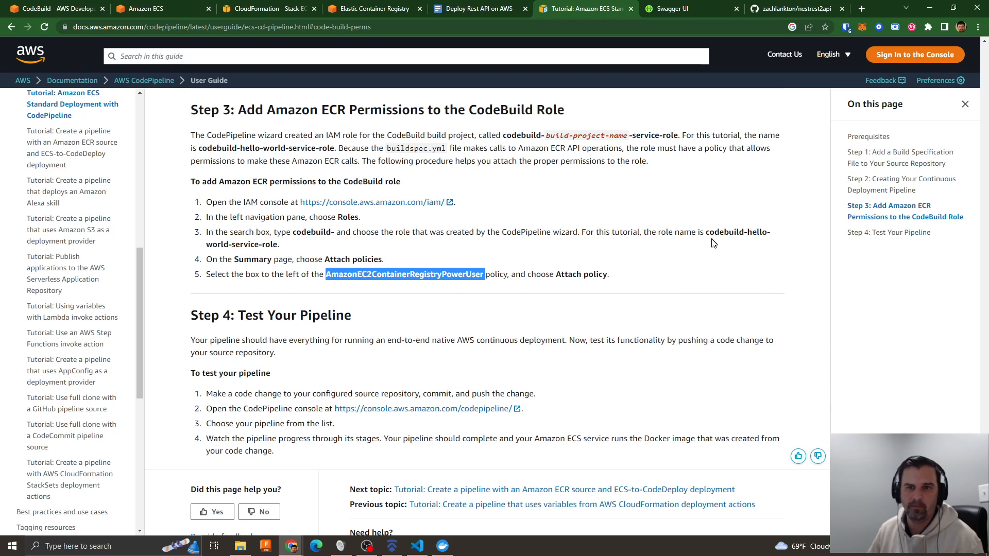
- Go to the account's IAM roles and open codebuild-nestrest-codebuild-service-role
{"action": "left_click", "coordinate": [245, 12]}
{"action": "left_click", "coordinate": [938, 47]}
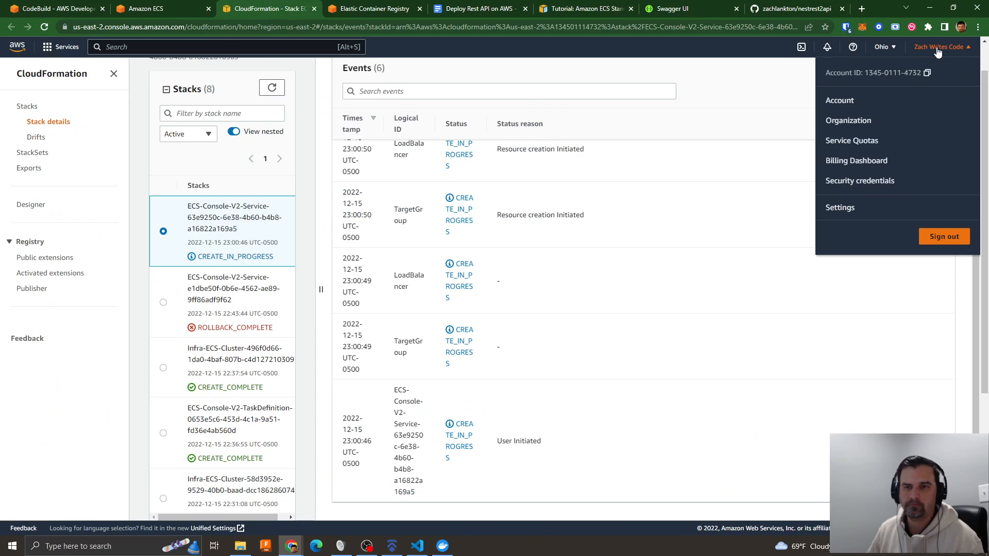
{"action": "left_click", "coordinate": [866, 184]}
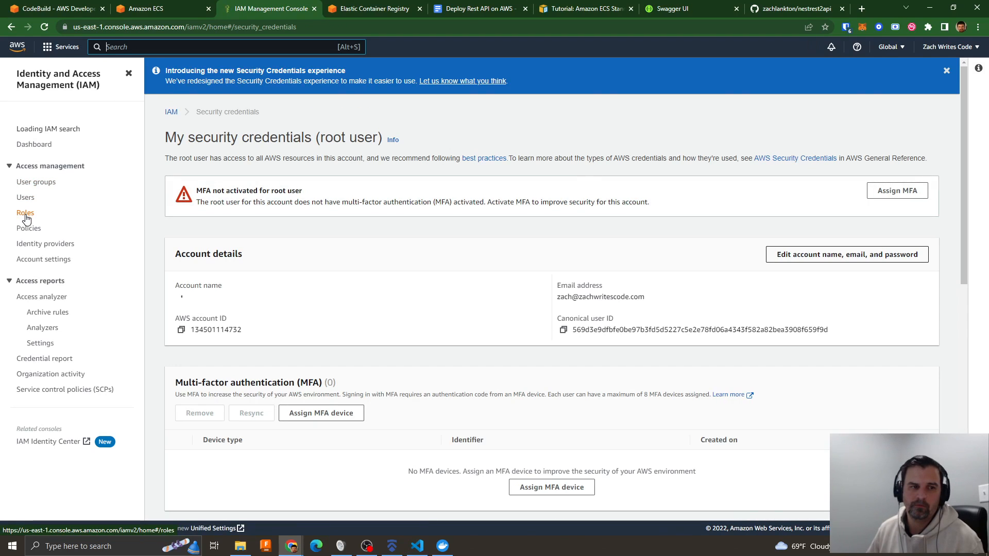
{"action": "left_click", "coordinate": [25, 214]}
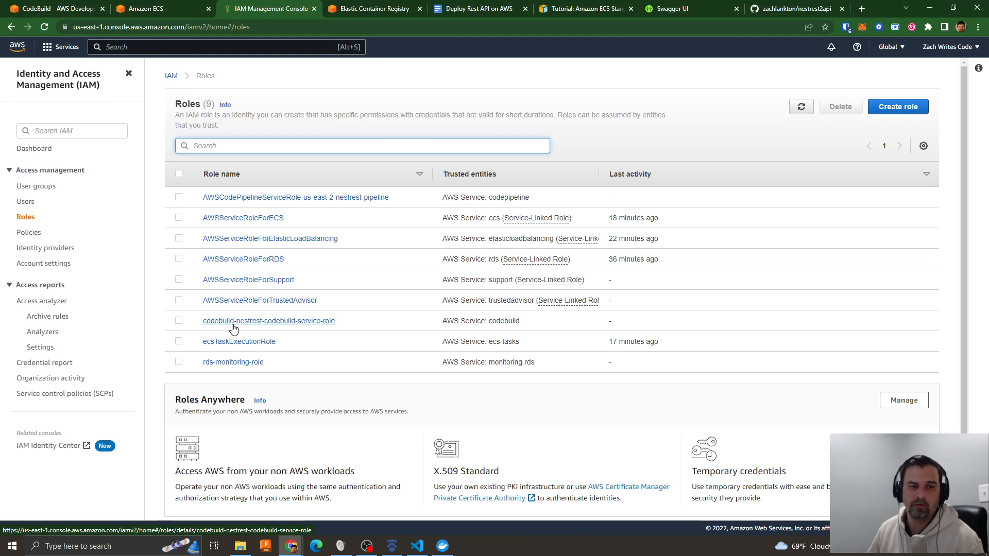
{"action": "left_click", "coordinate": [303, 322]}
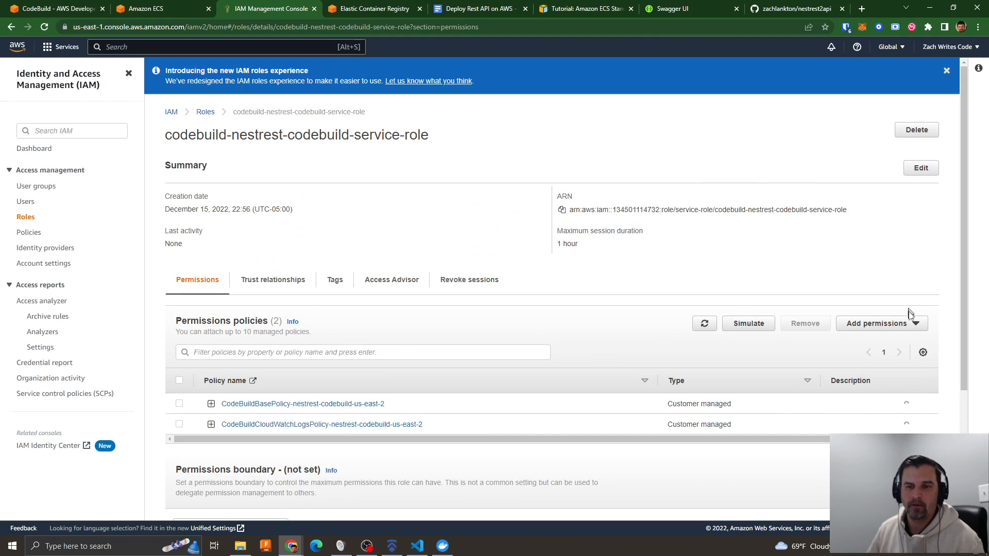
- Attach the AmazonEC2ContainerRegistryPowerUser policy to codebuild-nestrest-codebuild-service-role and dismiss the notification banners
{"action": "left_click", "coordinate": [905, 328]}
{"action": "left_click", "coordinate": [871, 339]}
{"action": "left_click", "coordinate": [123, 238]}
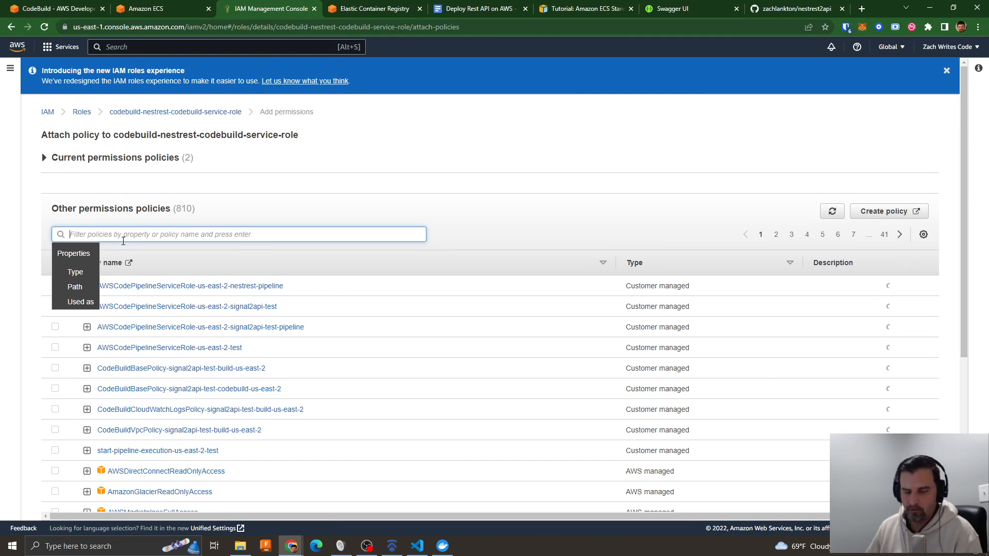
{"action": "key", "text": "ctrl+v"}
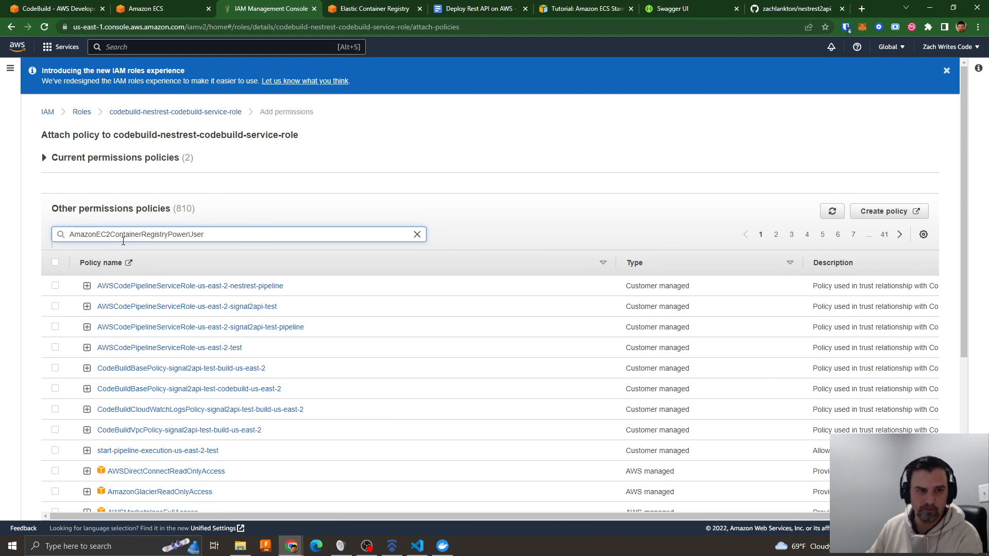
{"action": "key", "text": "Return"}
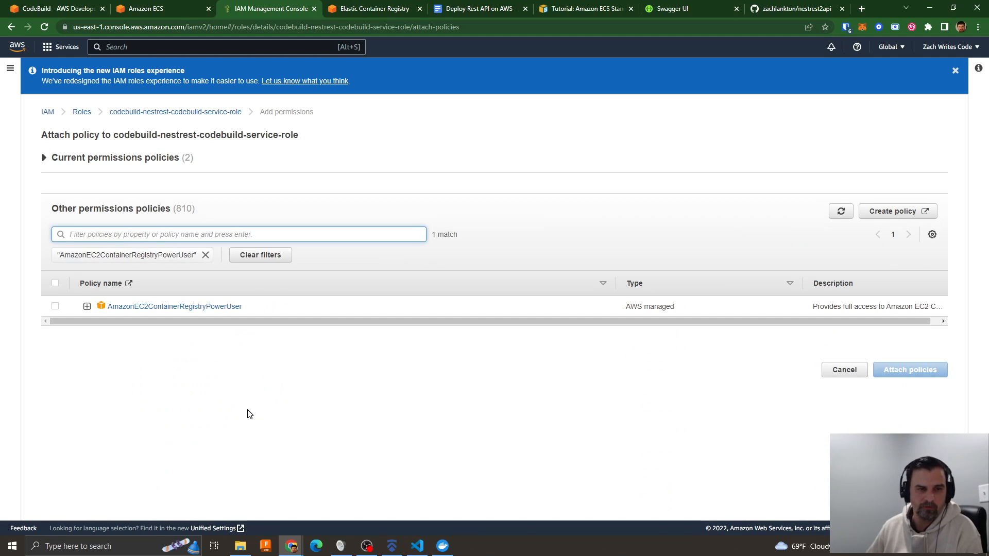
{"action": "left_click", "coordinate": [55, 306]}
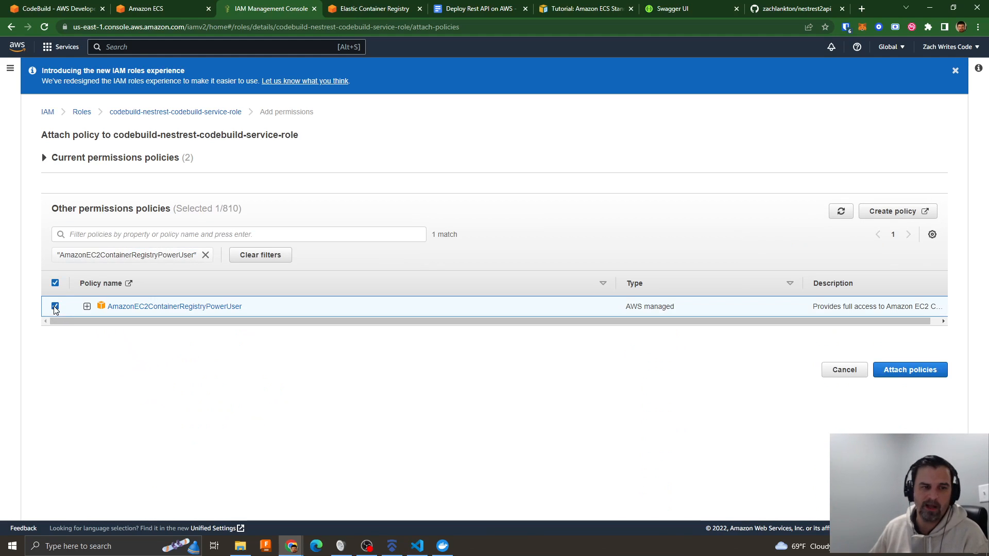
{"action": "left_click", "coordinate": [908, 381]}
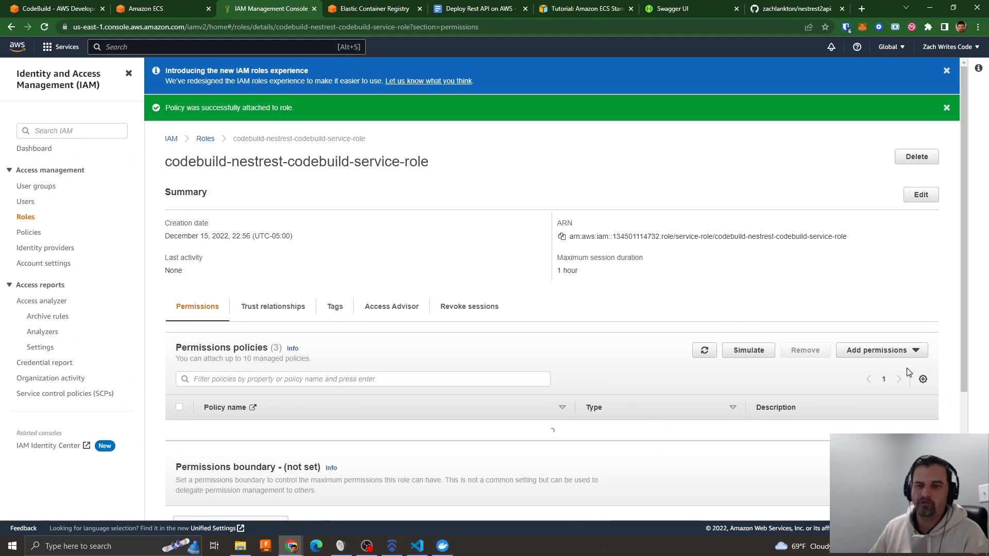
{"action": "left_click", "coordinate": [947, 109]}
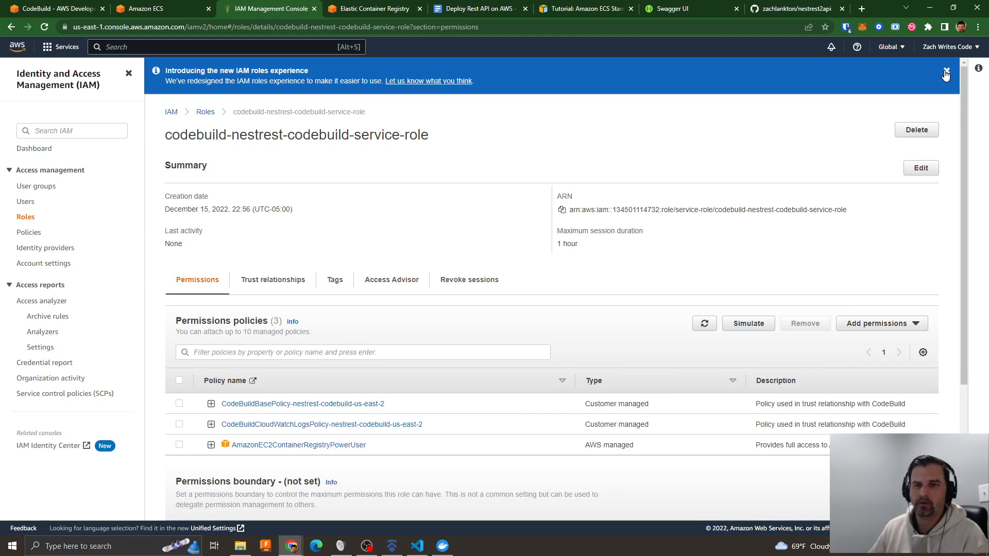
{"action": "left_click", "coordinate": [946, 71]}
- Return to the AWS developer tools, open nestrest-pipeline and retry its failed Build stage
{"action": "left_click", "coordinate": [61, 9]}
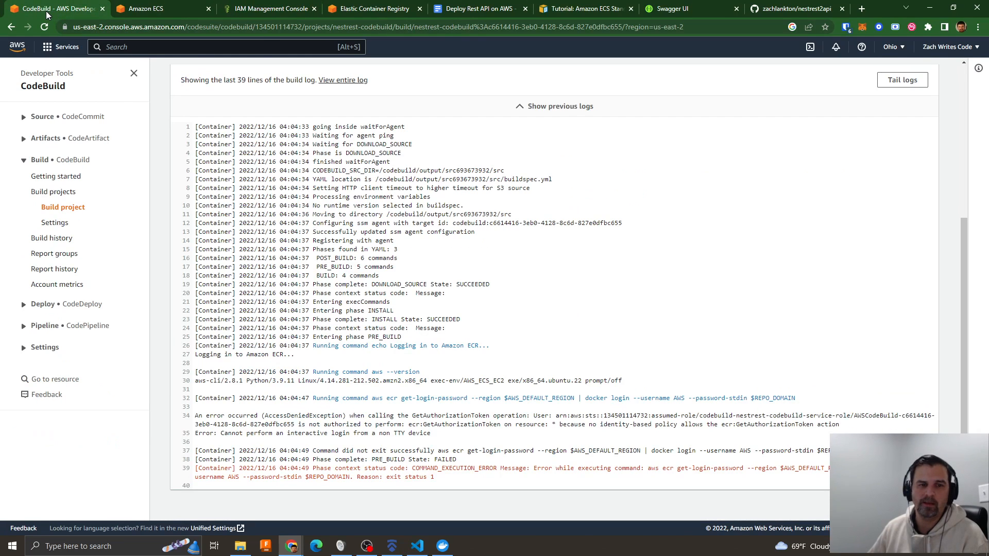
{"action": "scroll", "coordinate": [489, 350], "scroll_direction": "up", "scroll_amount": 2}
{"action": "scroll", "coordinate": [490, 351], "scroll_direction": "up", "scroll_amount": 2}
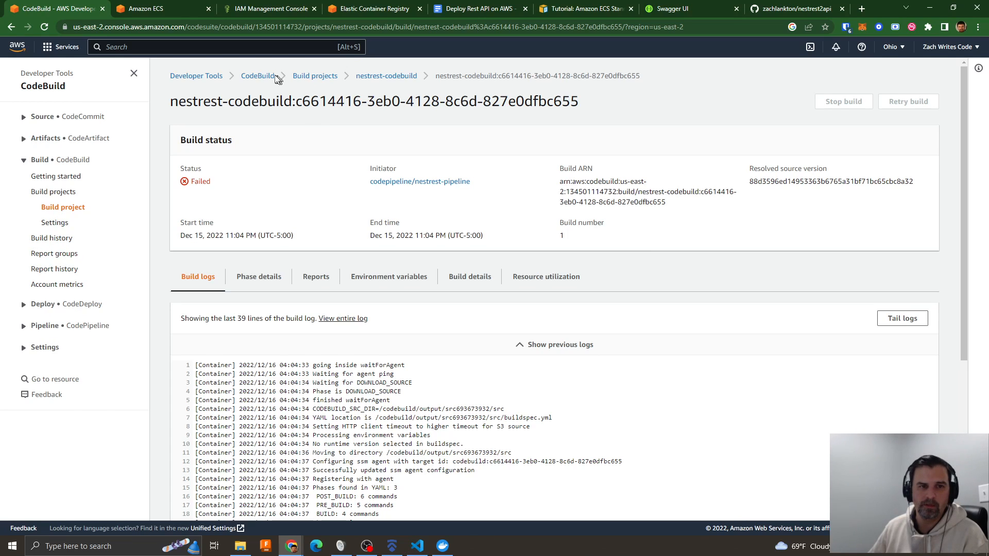
{"action": "left_click", "coordinate": [45, 326]}
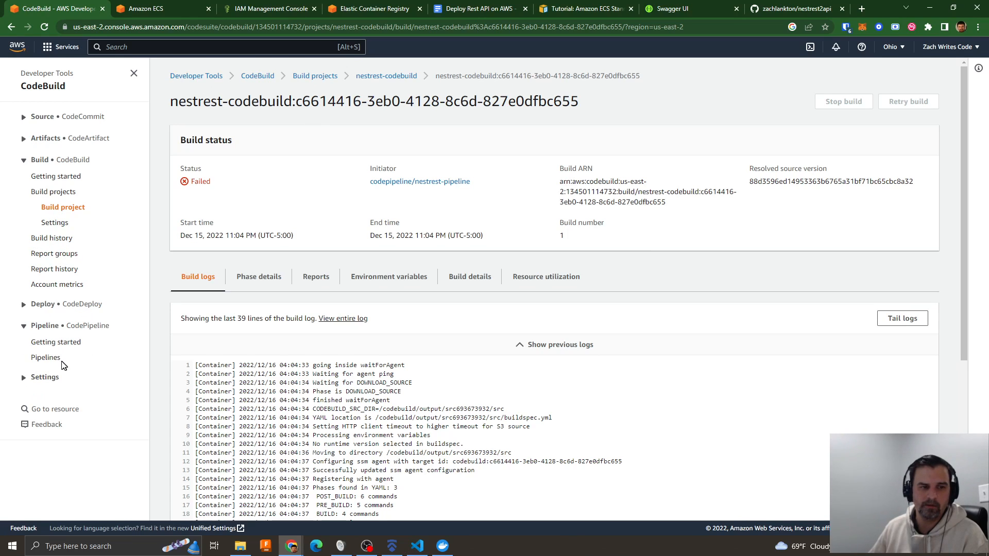
{"action": "left_click", "coordinate": [47, 358]}
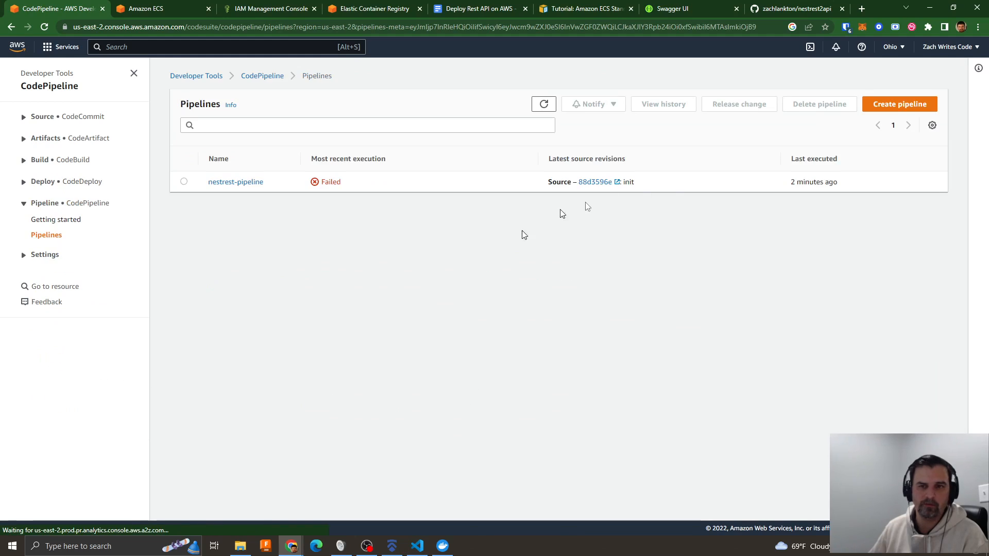
{"action": "left_click", "coordinate": [236, 183]}
{"action": "left_click", "coordinate": [895, 323]}
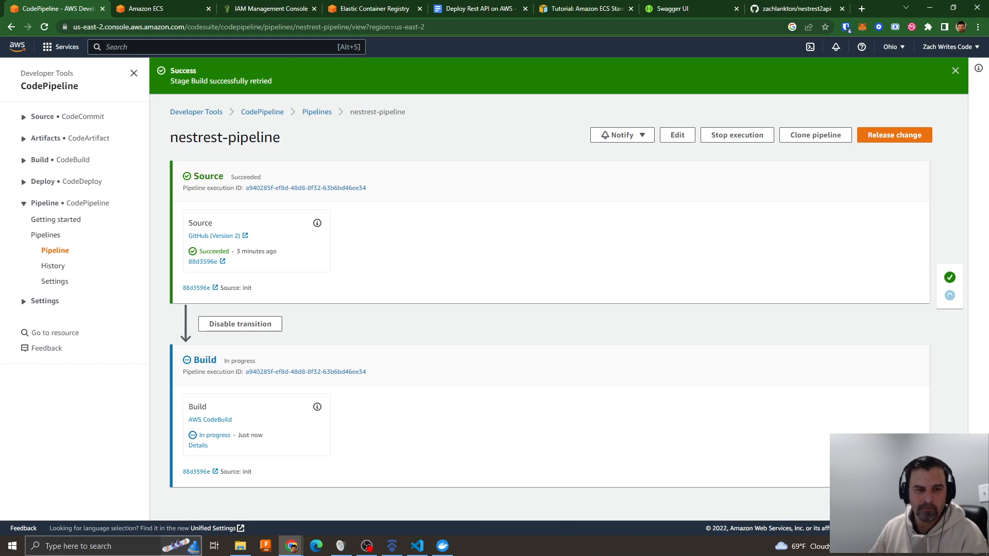
- View the retried build's details, and check the services of nestrest-ecs-cluster in Amazon ECS
{"action": "left_click", "coordinate": [198, 446]}
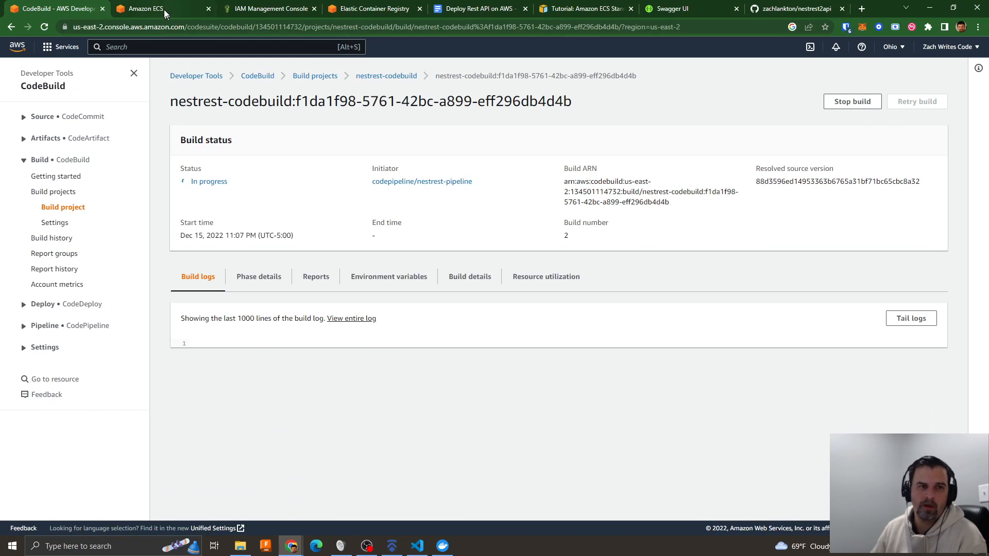
{"action": "left_click", "coordinate": [145, 9]}
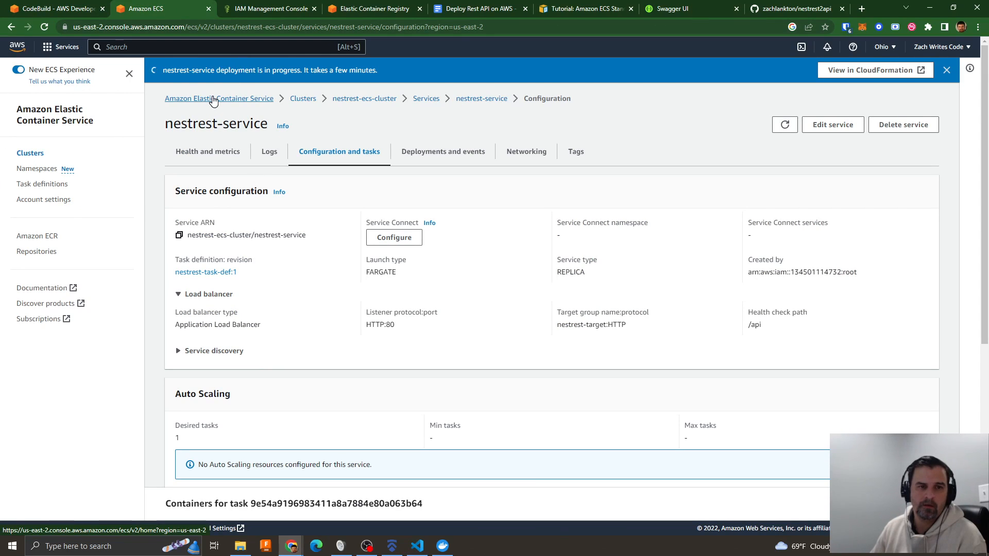
{"action": "left_click", "coordinate": [300, 100]}
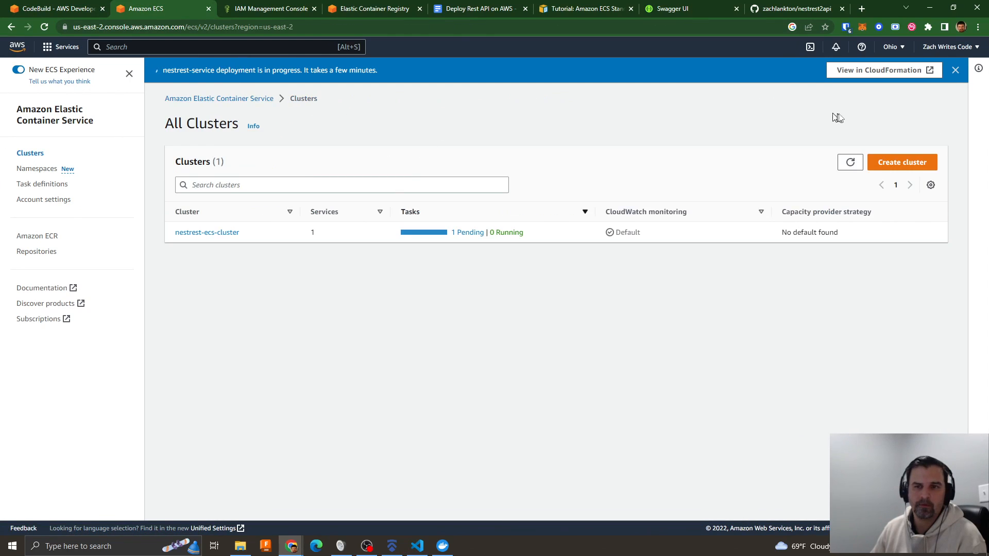
{"action": "left_click", "coordinate": [955, 71]}
{"action": "left_click", "coordinate": [197, 209]}
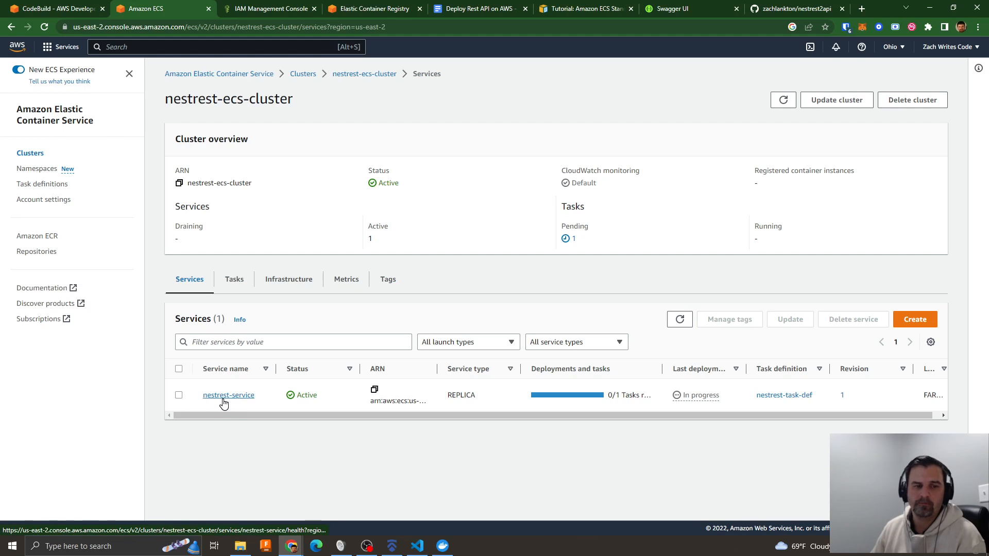
- Go back to nestrest-pipeline in CodePipeline and open it for editing
{"action": "left_click", "coordinate": [56, 8]}
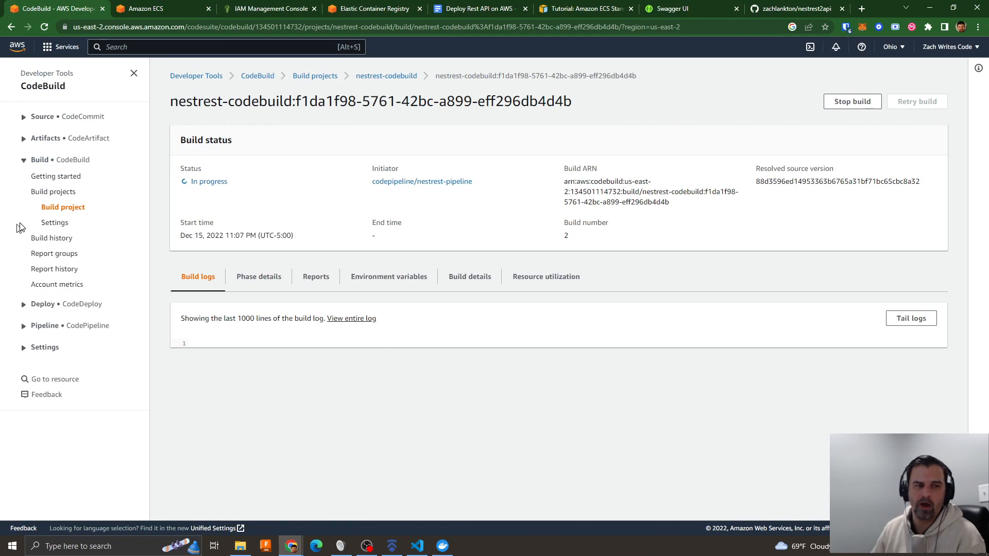
{"action": "left_click", "coordinate": [46, 324]}
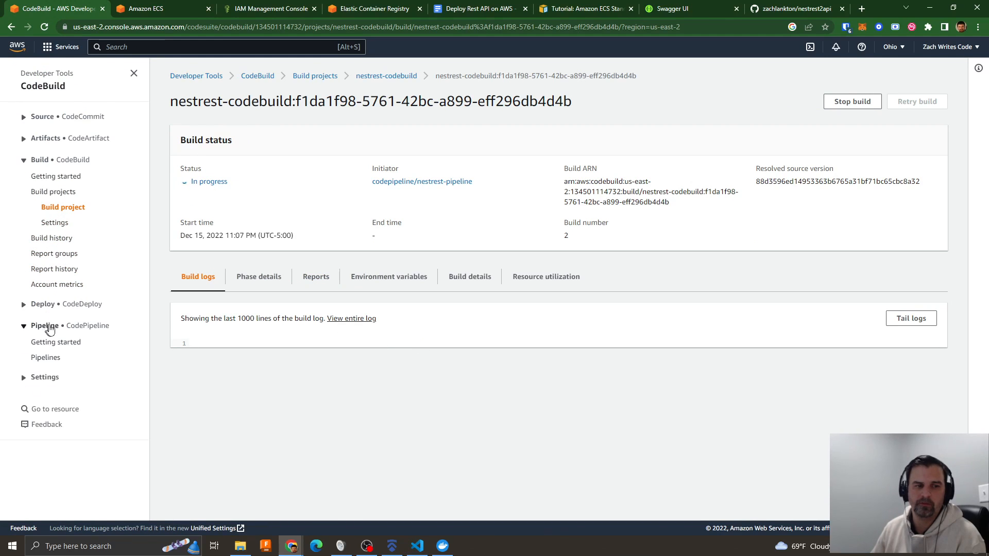
{"action": "left_click", "coordinate": [39, 362]}
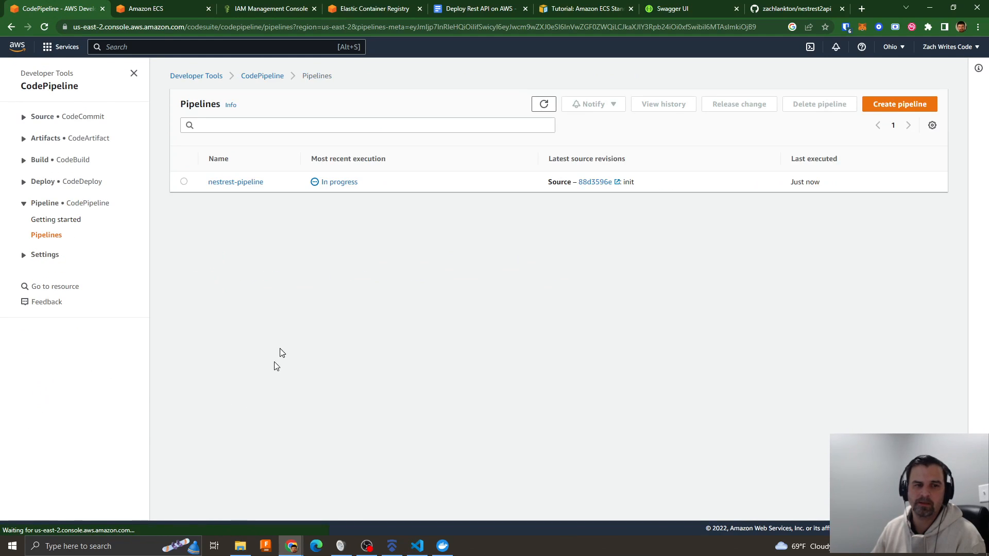
{"action": "left_click", "coordinate": [221, 183]}
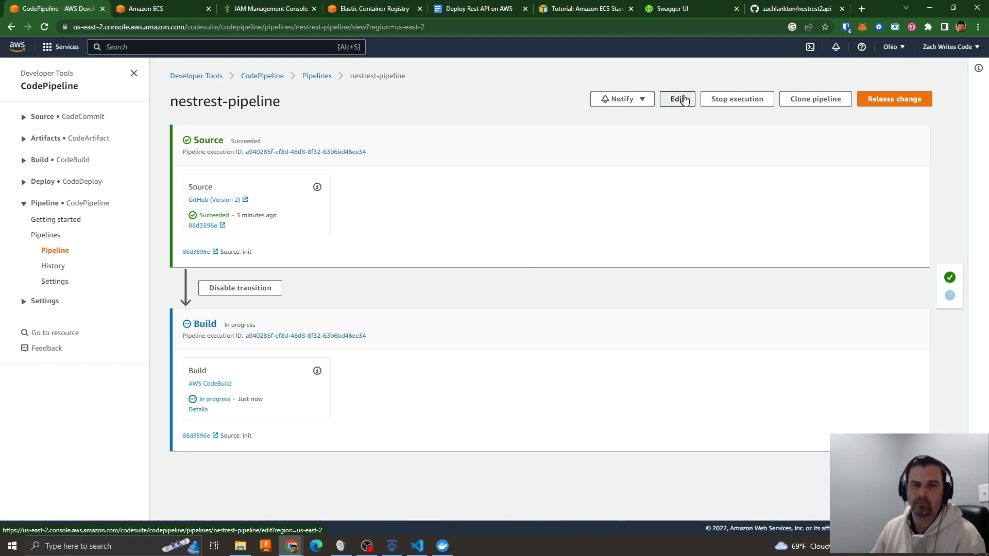
{"action": "left_click", "coordinate": [677, 100]}
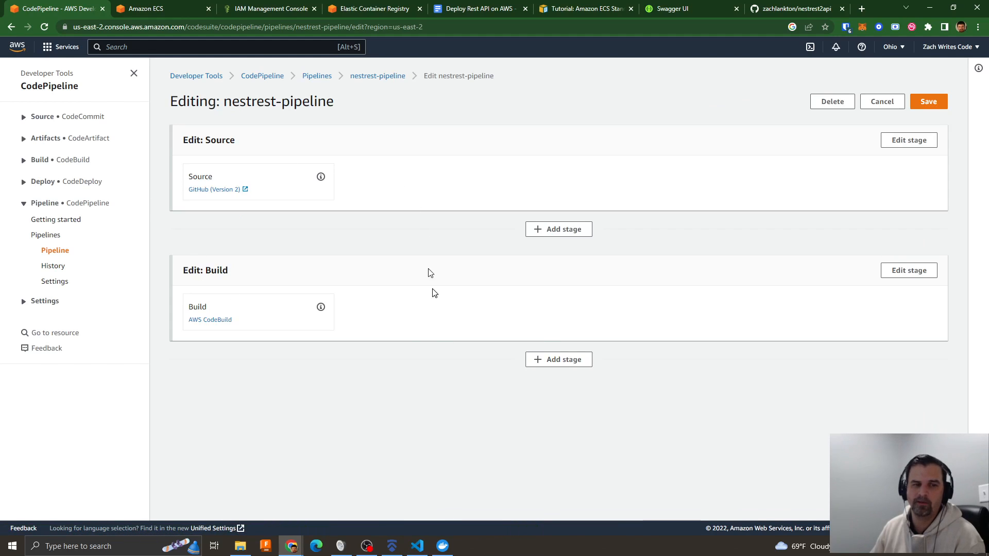
{"action": "left_click", "coordinate": [565, 363]}
{"action": "left_click", "coordinate": [372, 282]}
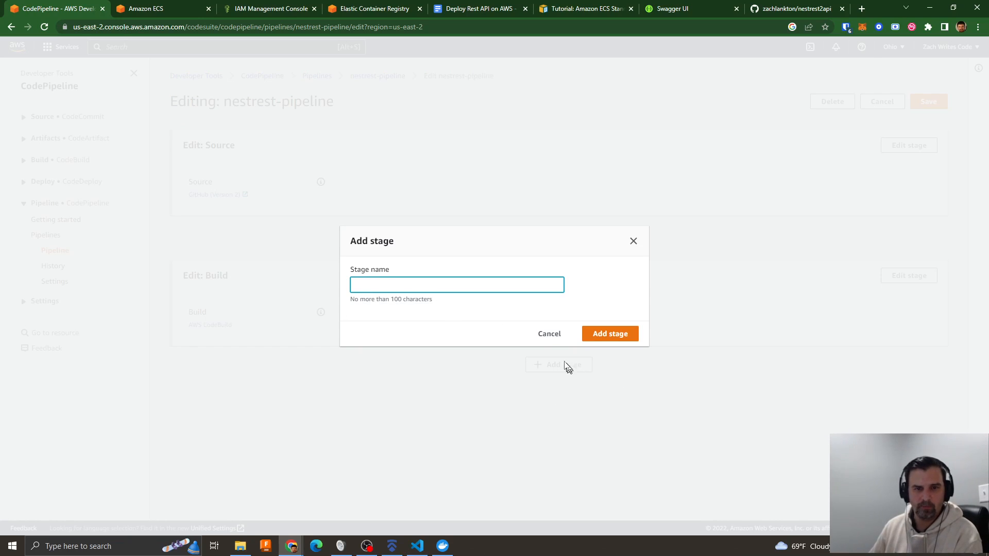
{"action": "left_click", "coordinate": [549, 335]}
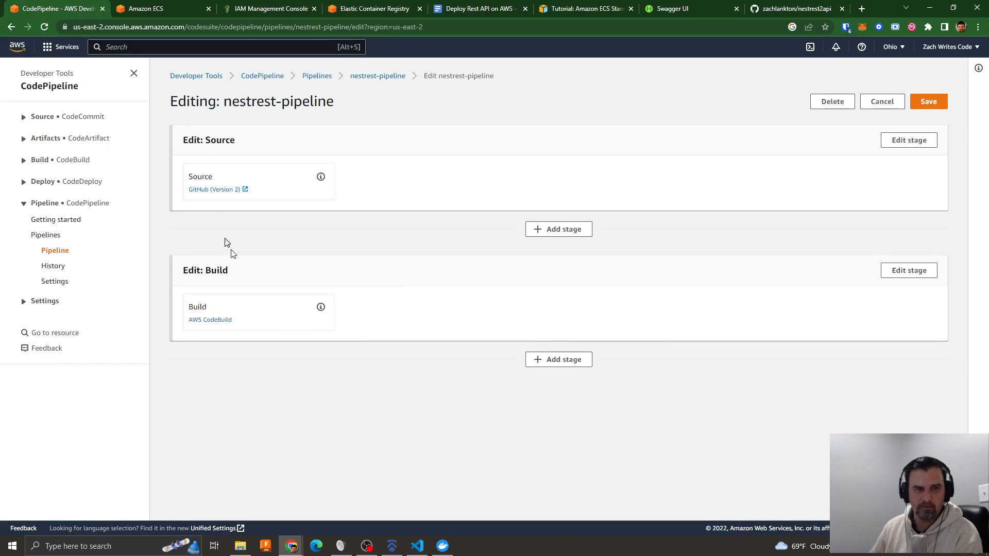
- Add a stage named Deploy after the pipeline's Build stage
{"action": "left_click", "coordinate": [558, 359]}
{"action": "left_click", "coordinate": [401, 287]}
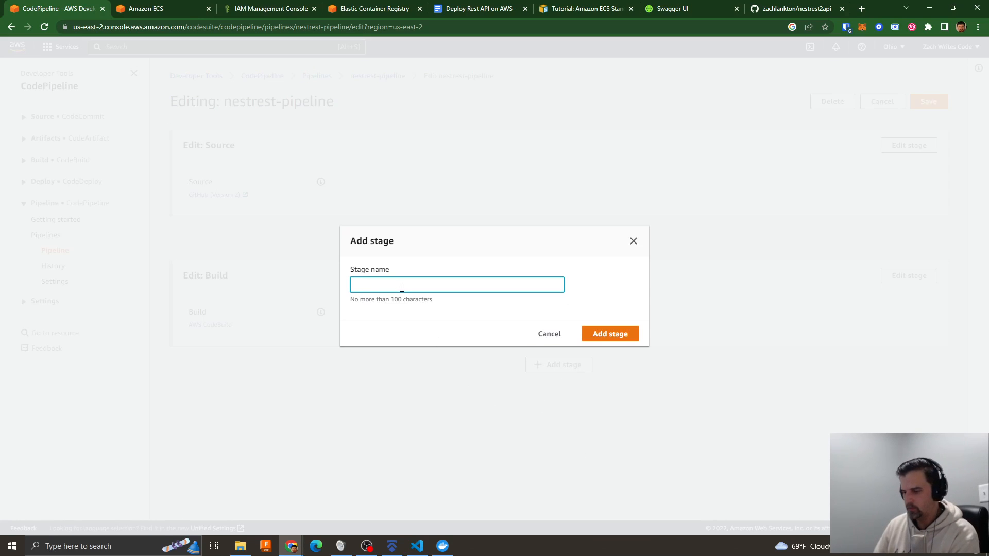
{"action": "type", "text": "Deploy"}
{"action": "left_click", "coordinate": [606, 335]}
{"action": "left_click", "coordinate": [256, 436]}
{"action": "left_click", "coordinate": [98, 130]}
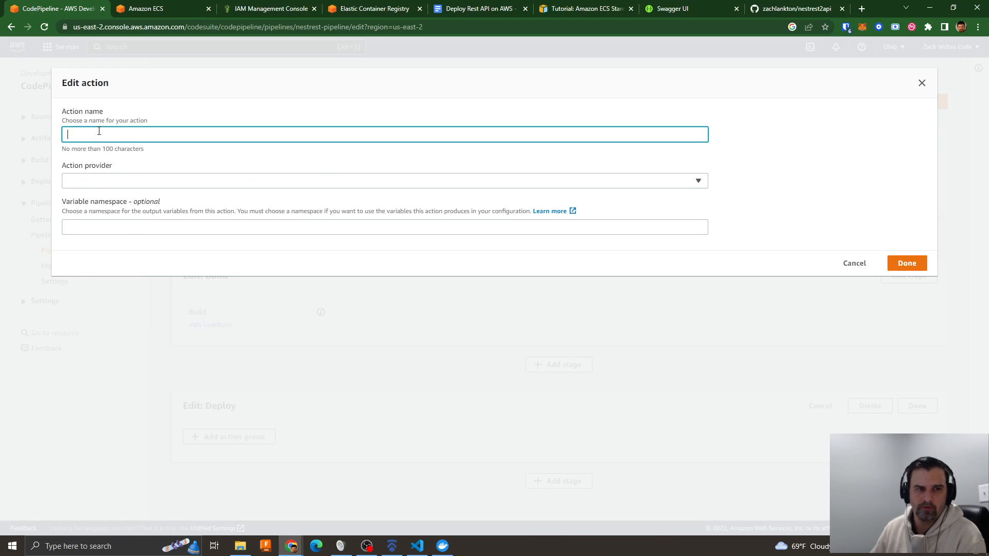
{"action": "left_click", "coordinate": [100, 177]}
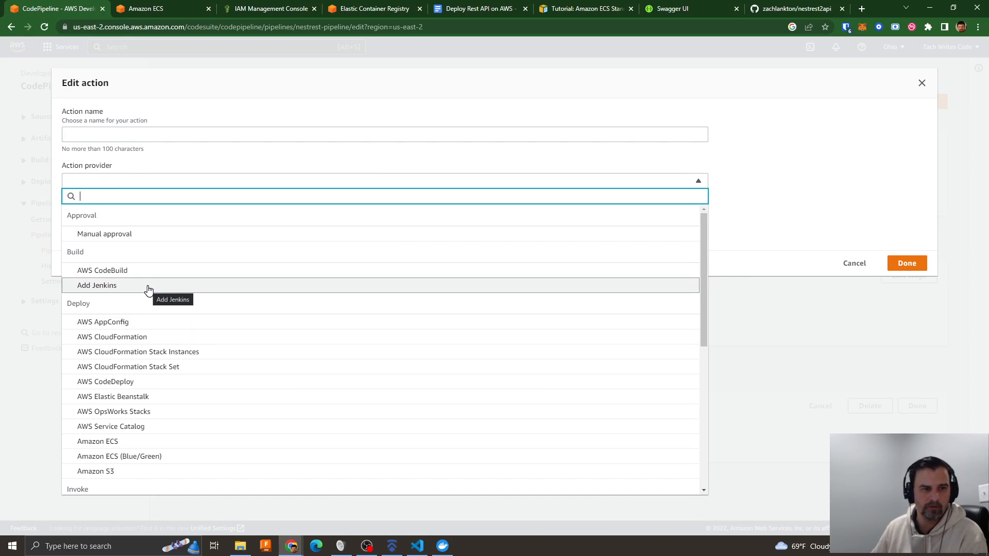
{"action": "left_click", "coordinate": [853, 263]}
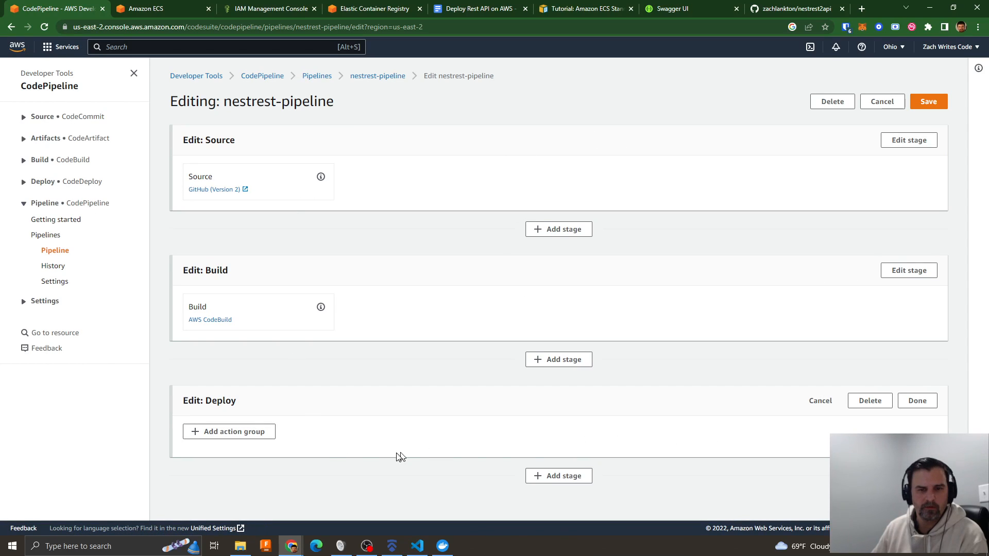
- Add an action group to the Deploy stage, naming its action Deplooy and choosing Amazon ECS as provider
{"action": "left_click", "coordinate": [241, 435]}
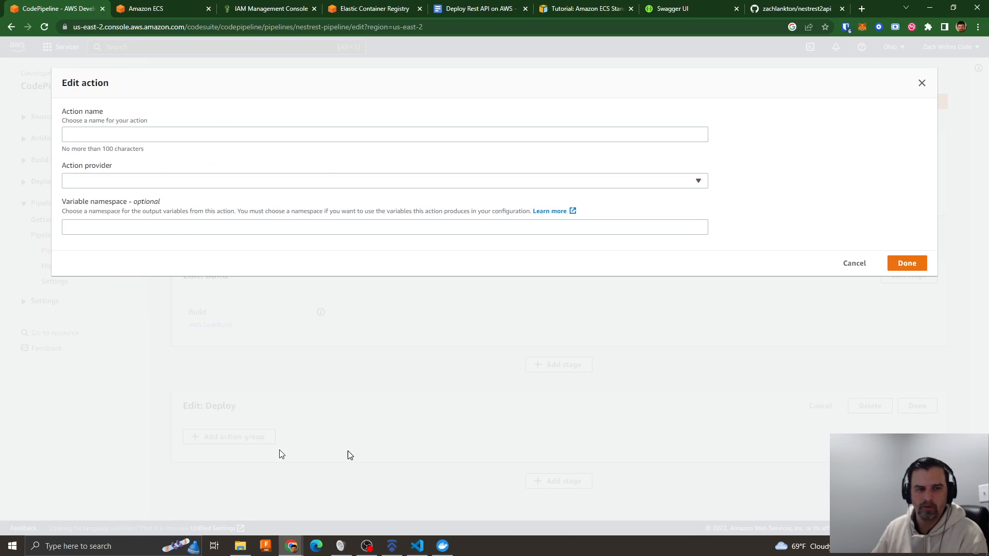
{"action": "left_click", "coordinate": [101, 136]}
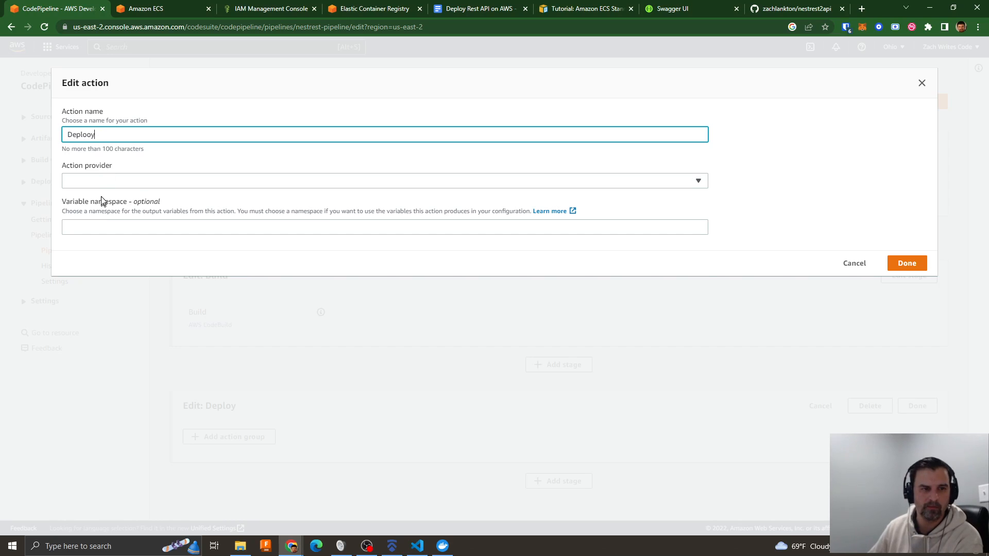
{"action": "left_click", "coordinate": [99, 181]}
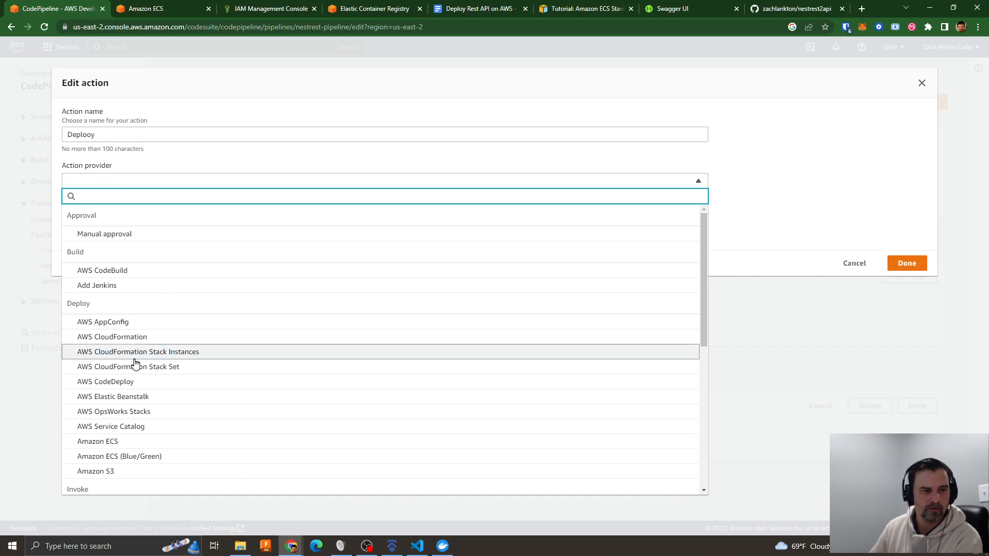
{"action": "left_click", "coordinate": [108, 443]}
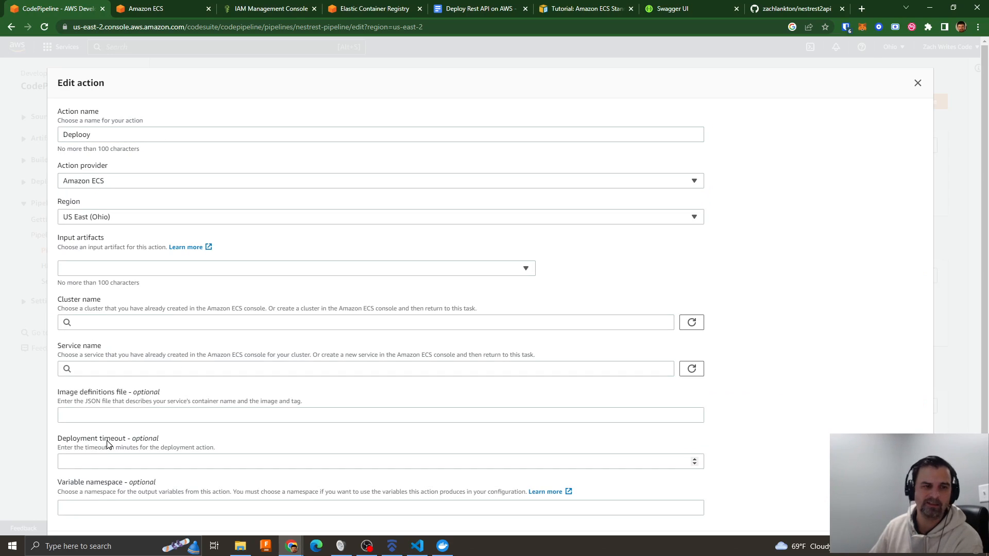
- Set the action's input artifact to BuildArtifact, cluster to nestrest-ecs-cluster and service to nestrest-service, and finish the action
{"action": "left_click", "coordinate": [89, 273]}
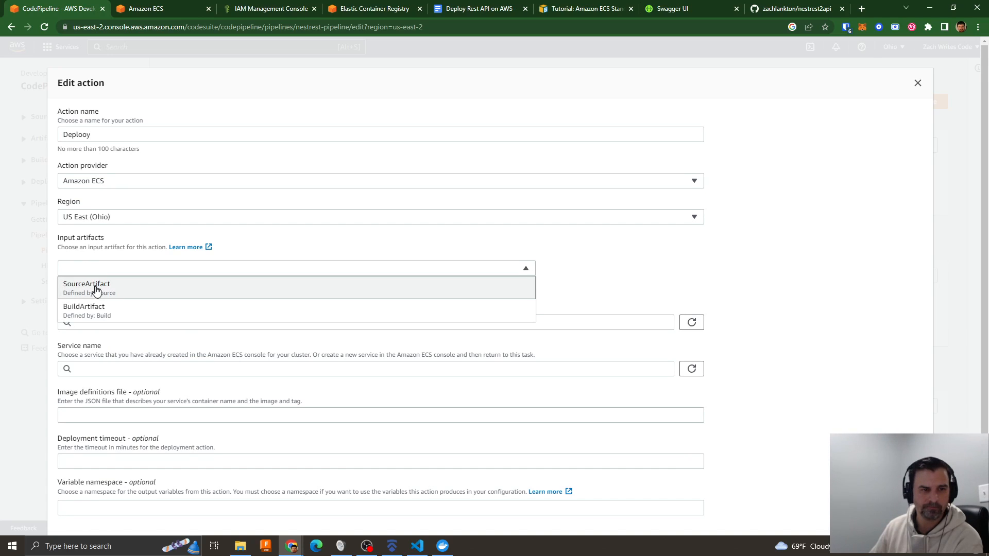
{"action": "left_click", "coordinate": [101, 311]}
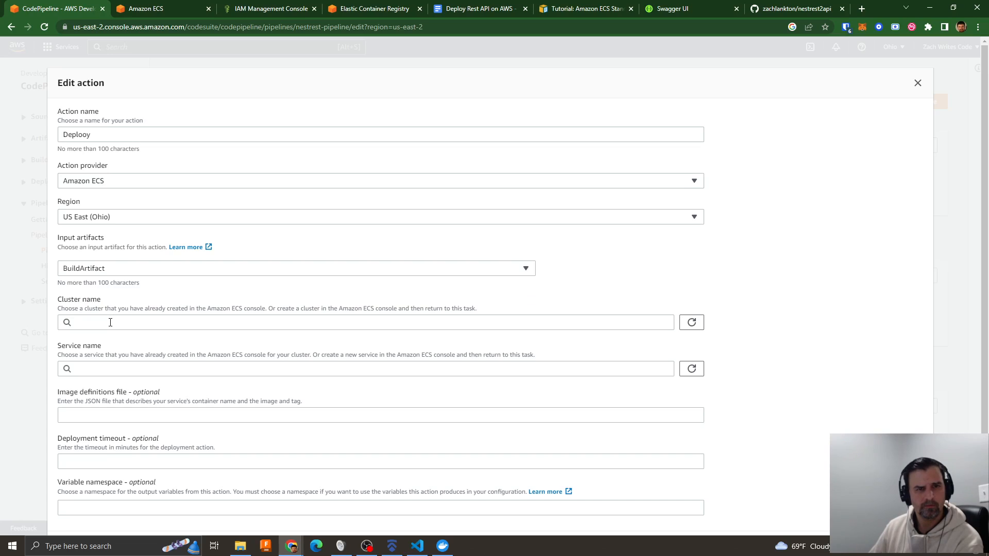
{"action": "left_click", "coordinate": [88, 326]}
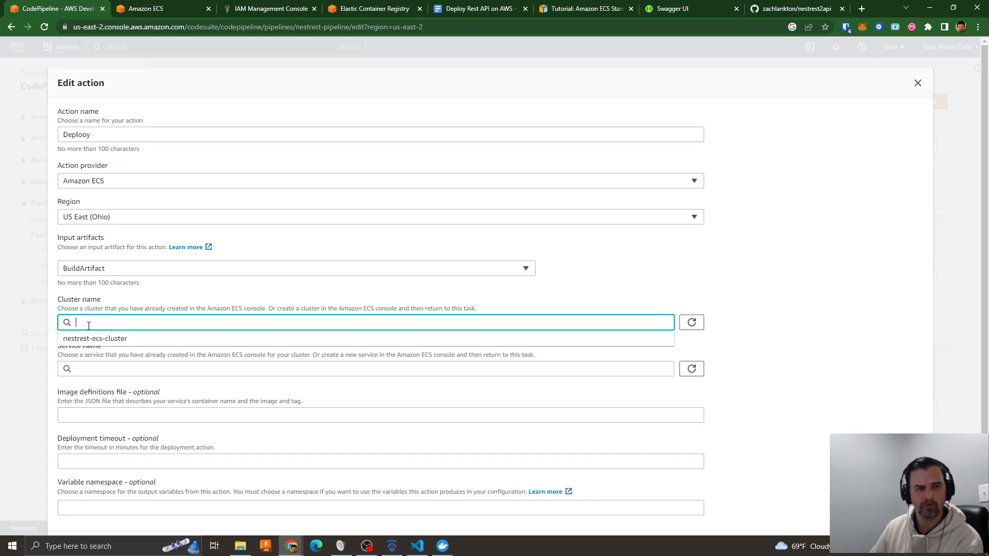
{"action": "left_click", "coordinate": [106, 339]}
{"action": "left_click", "coordinate": [107, 369]}
{"action": "left_click", "coordinate": [102, 386]}
{"action": "left_click", "coordinate": [96, 415]}
{"action": "scroll", "coordinate": [214, 409], "scroll_direction": "down", "scroll_amount": 1}
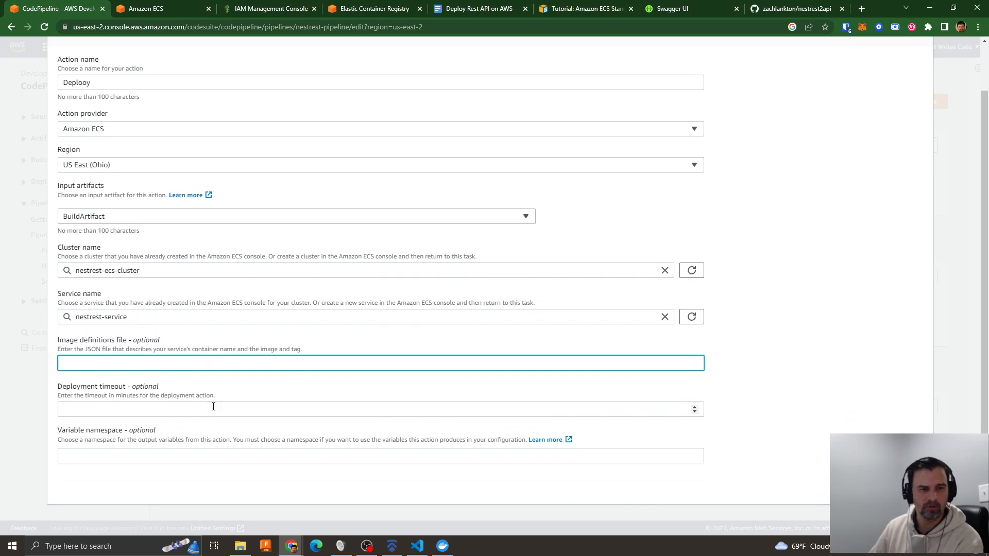
{"action": "key", "text": "Return"}
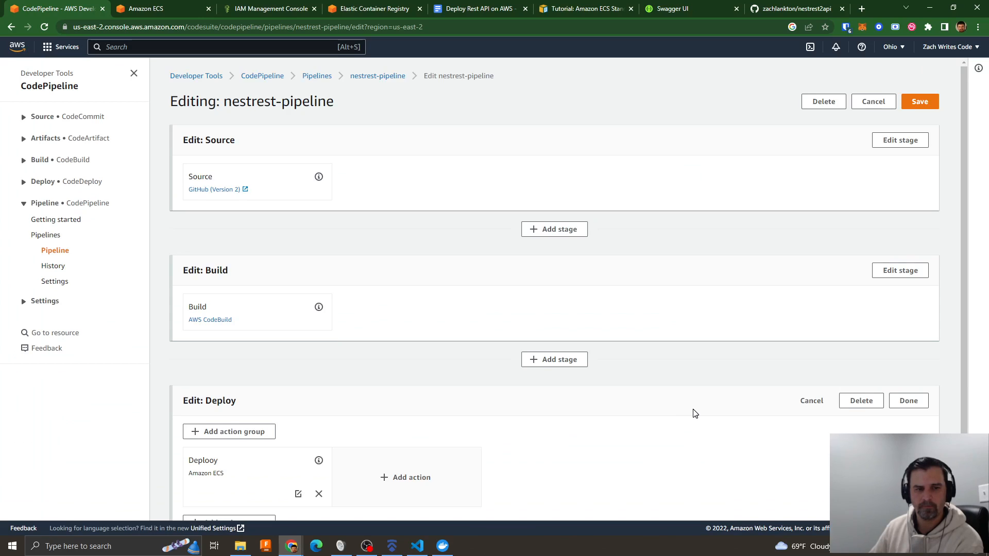
- Save the changes to nestrest-pipeline with its new Deploy stage
{"action": "scroll", "coordinate": [691, 413], "scroll_direction": "down", "scroll_amount": 2}
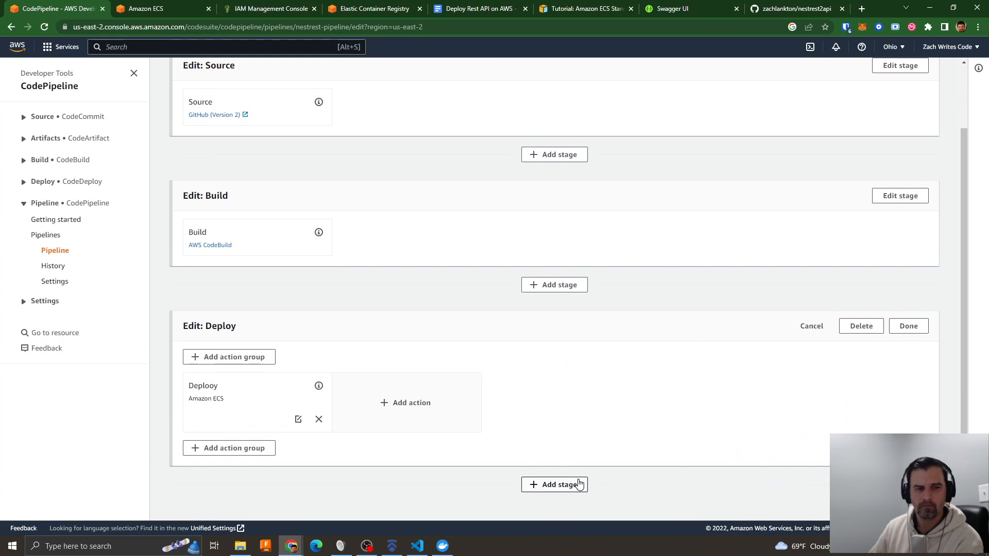
{"action": "scroll", "coordinate": [894, 150], "scroll_direction": "up", "scroll_amount": 2}
{"action": "left_click", "coordinate": [920, 102]}
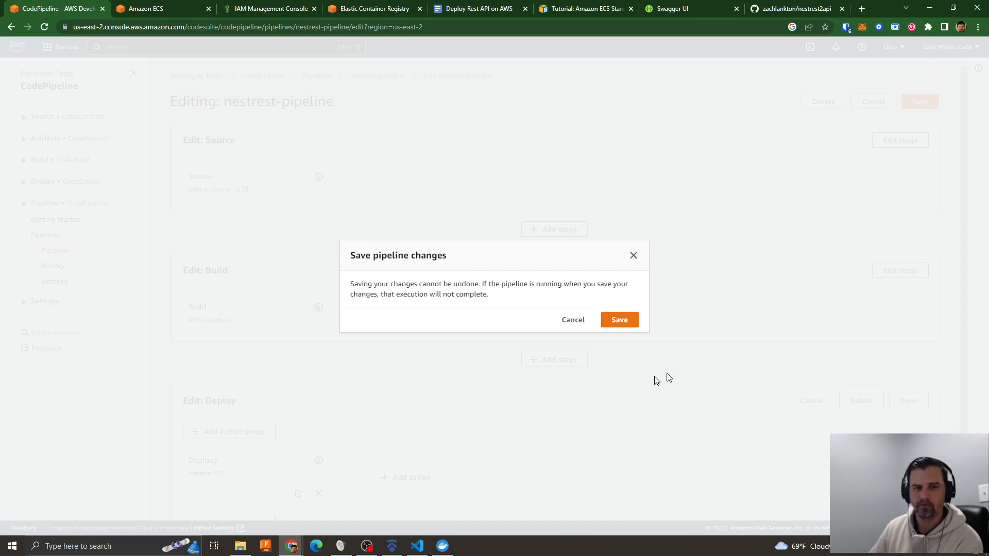
{"action": "left_click", "coordinate": [623, 322]}
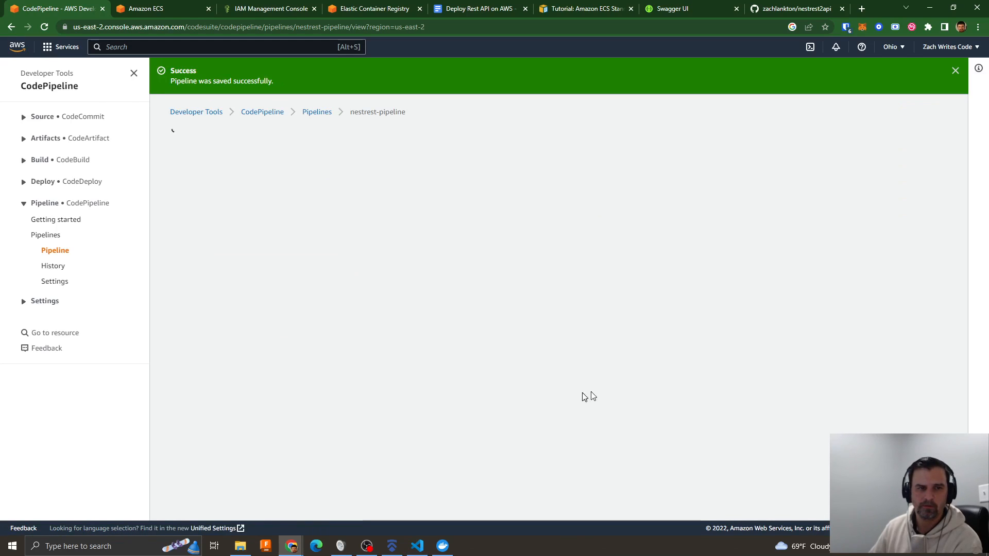
- Open the latest failed run of the nestrest-codebuild project and examine its log for the Docker build and push errors
{"action": "scroll", "coordinate": [493, 373], "scroll_direction": "down", "scroll_amount": 2}
{"action": "scroll", "coordinate": [493, 374], "scroll_direction": "down", "scroll_amount": 1}
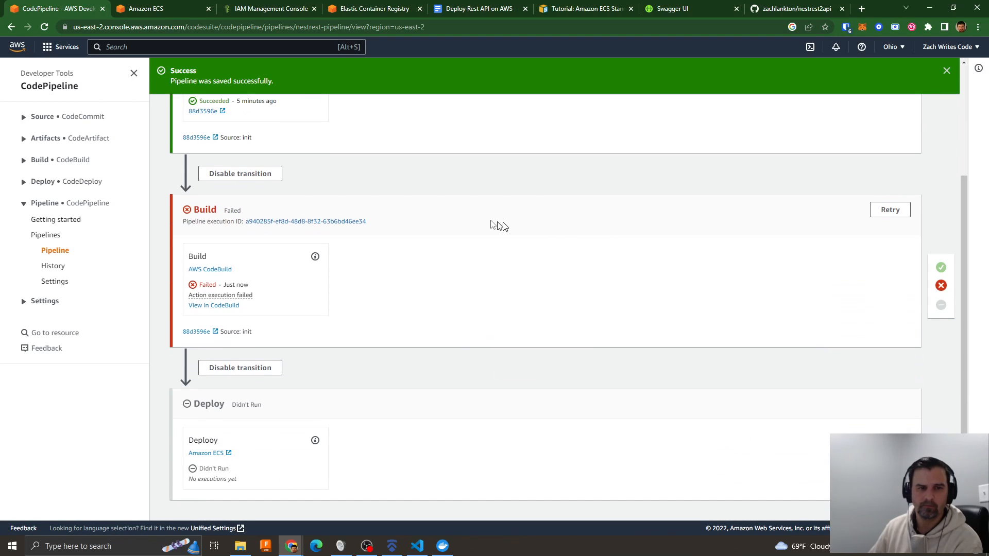
{"action": "left_click", "coordinate": [59, 160]}
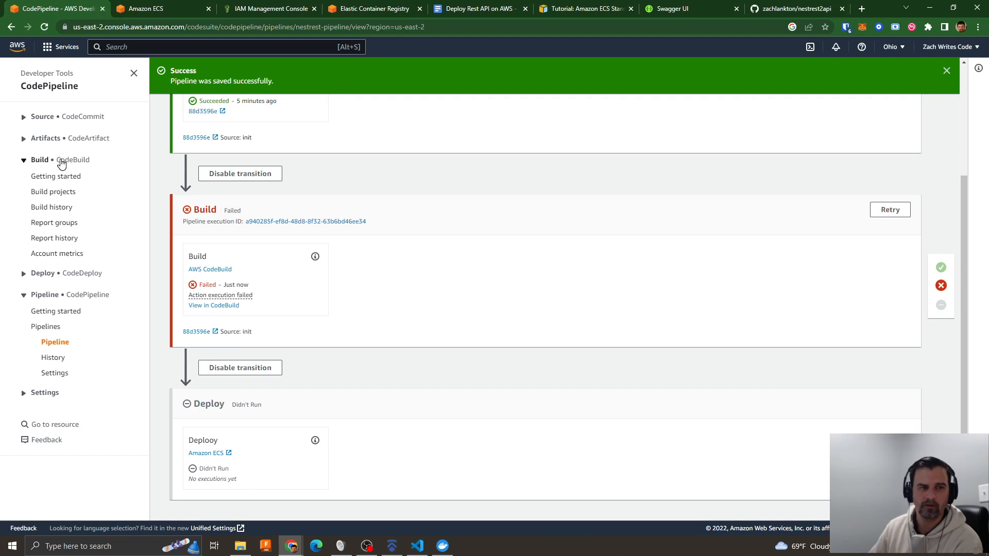
{"action": "left_click", "coordinate": [50, 191]}
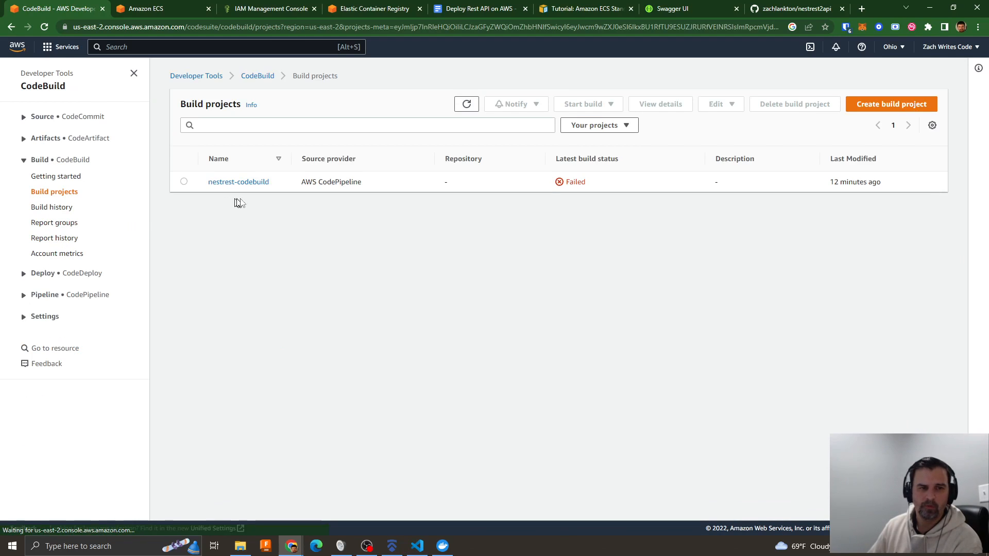
{"action": "left_click", "coordinate": [254, 182]}
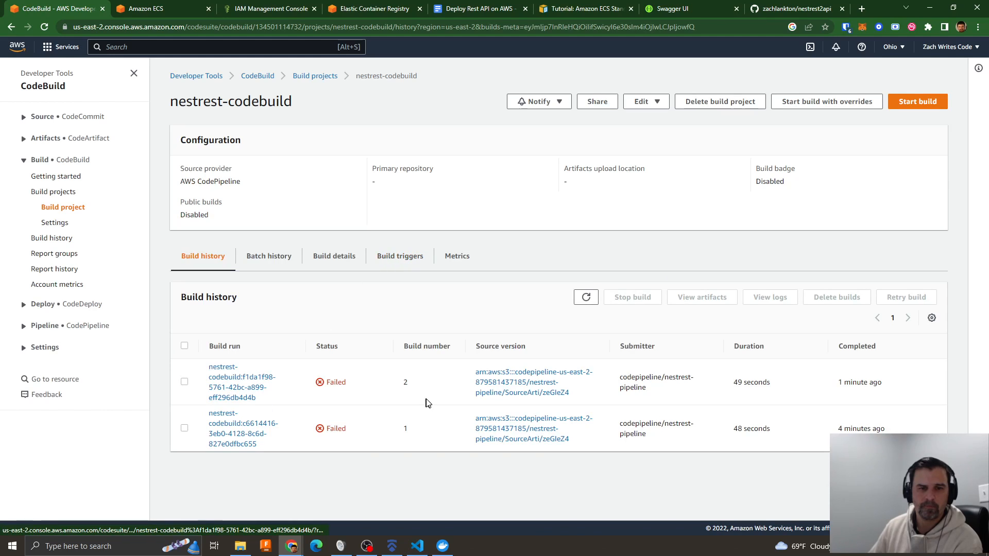
{"action": "left_click", "coordinate": [261, 385]}
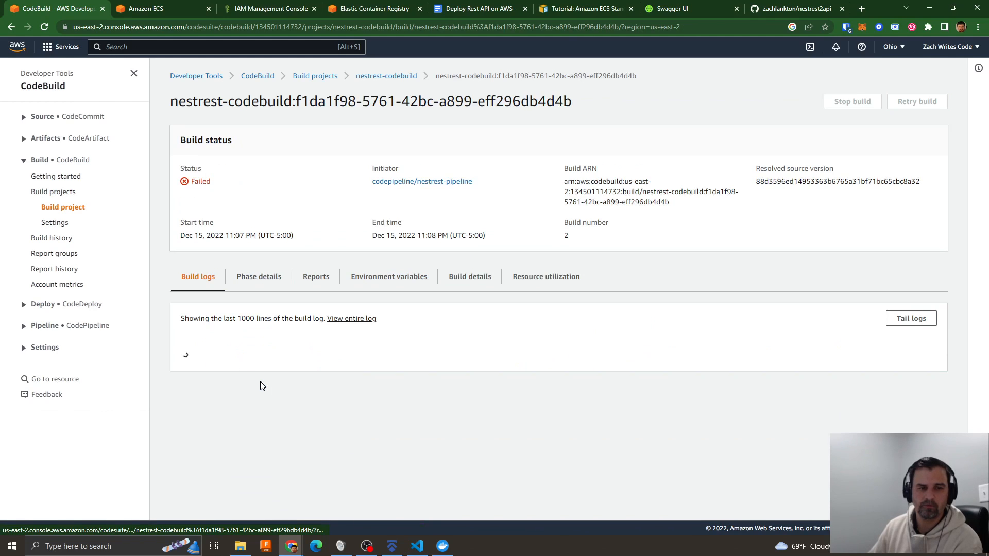
{"action": "scroll", "coordinate": [518, 381], "scroll_direction": "down", "scroll_amount": 10}
{"action": "scroll", "coordinate": [518, 381], "scroll_direction": "down", "scroll_amount": 4}
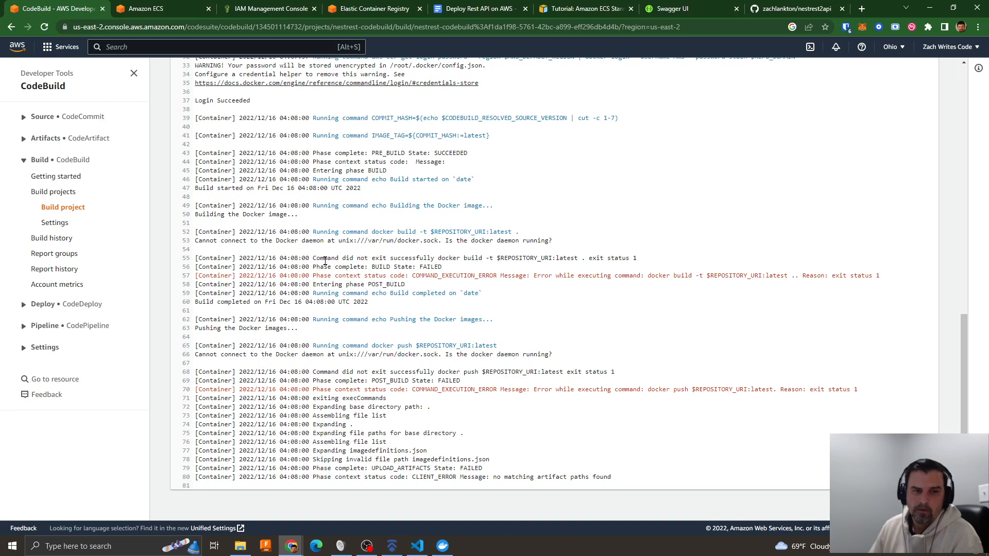
{"action": "left_click_drag", "start_coordinate": [315, 257], "coordinate": [452, 255]}
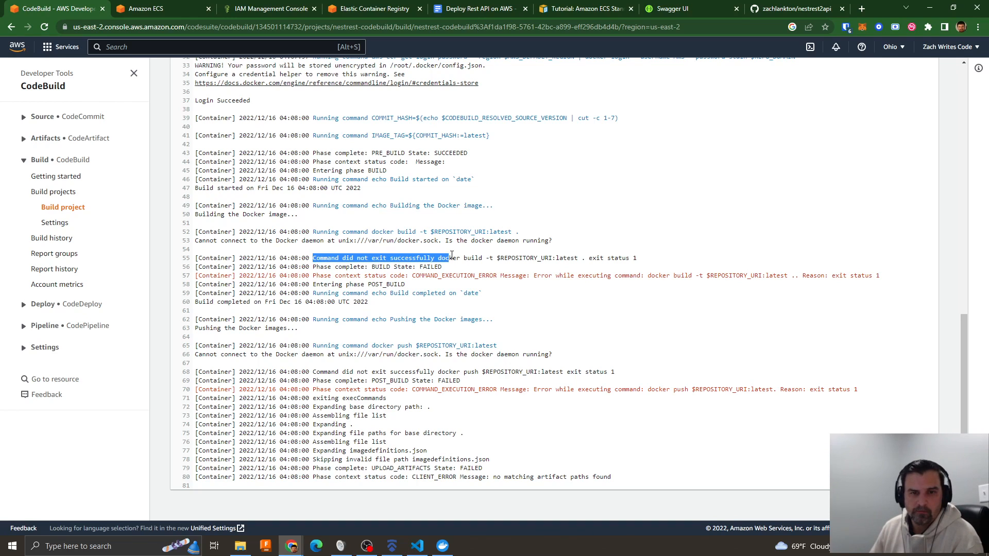
{"action": "scroll", "coordinate": [304, 294], "scroll_direction": "up", "scroll_amount": 1}
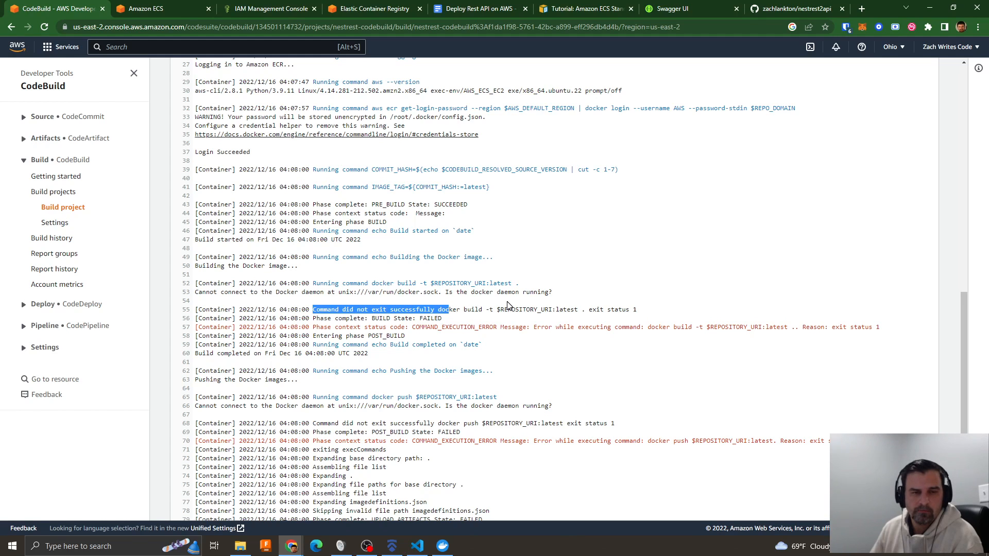
{"action": "scroll", "coordinate": [508, 303], "scroll_direction": "up", "scroll_amount": 3}
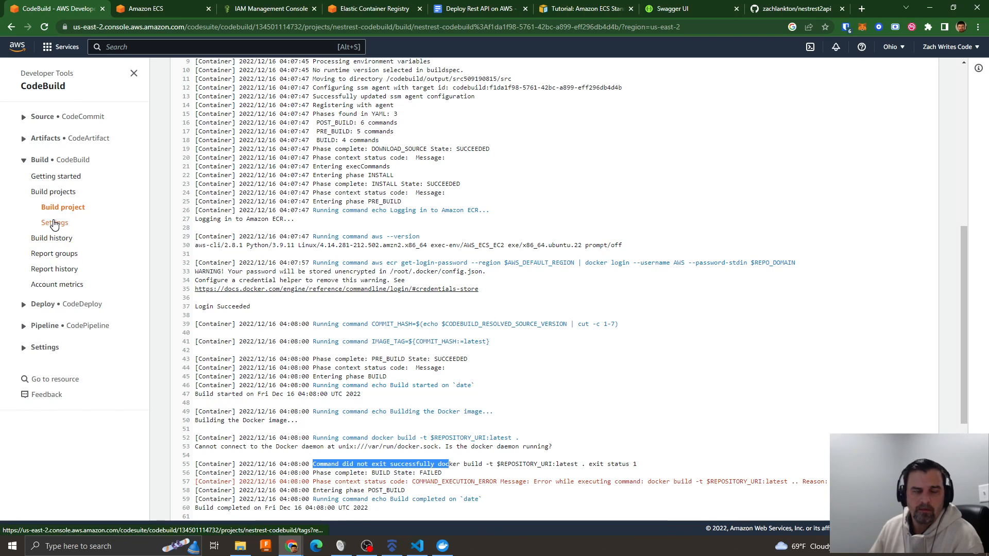
{"action": "left_click", "coordinate": [39, 327]}
{"action": "left_click", "coordinate": [44, 360]}
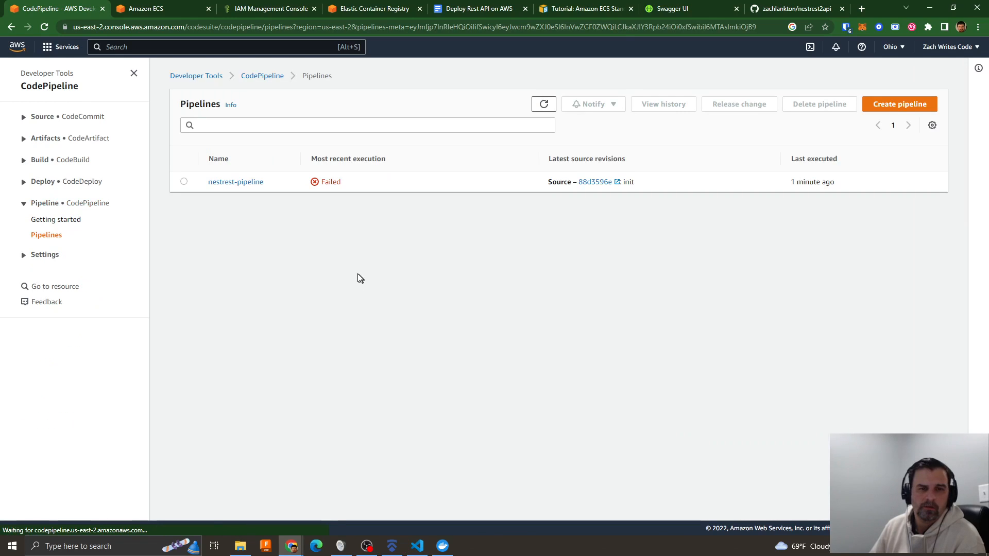
{"action": "left_click", "coordinate": [241, 183]}
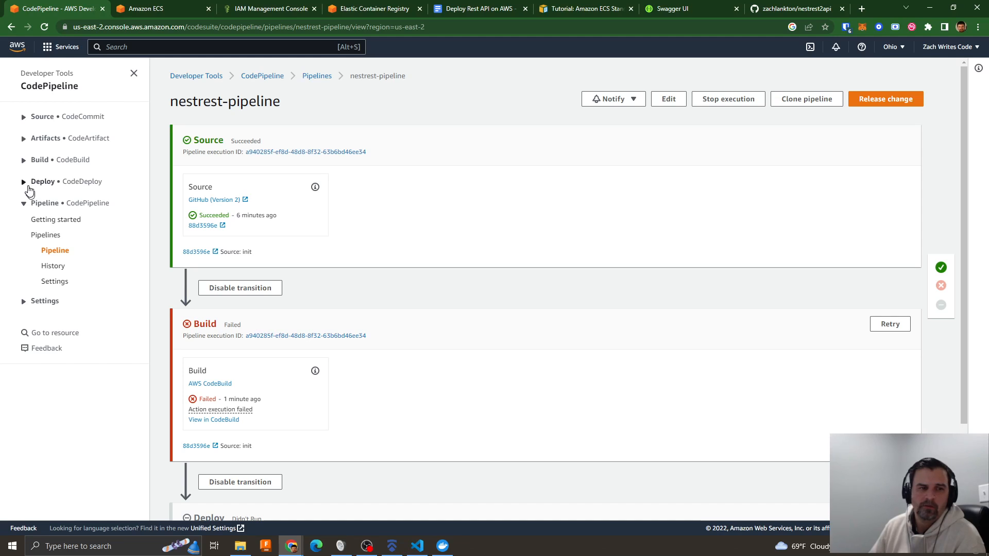
- Open the environment settings of the nestrest-codebuild project for editing
{"action": "left_click", "coordinate": [68, 161]}
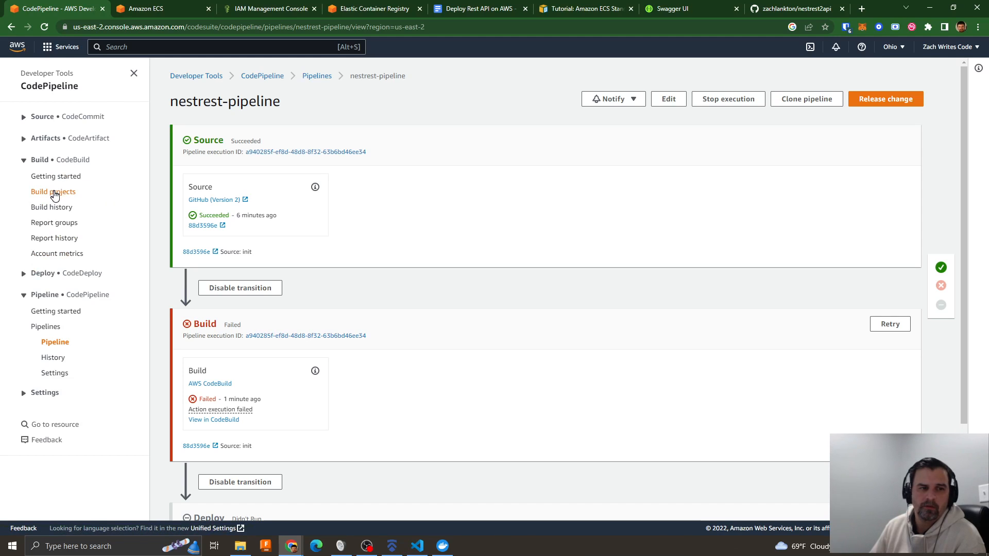
{"action": "left_click", "coordinate": [55, 192]}
{"action": "left_click", "coordinate": [236, 185]}
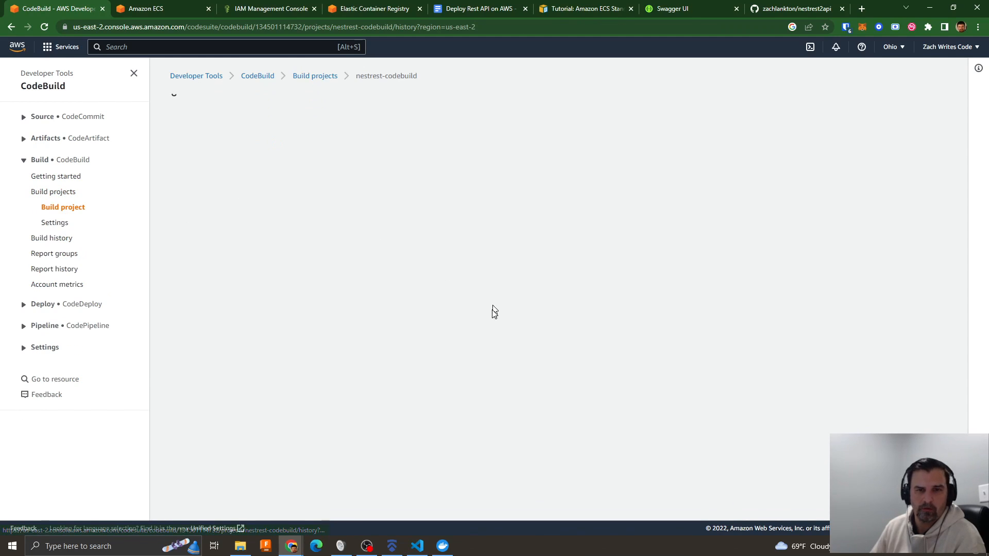
{"action": "left_click", "coordinate": [643, 101]}
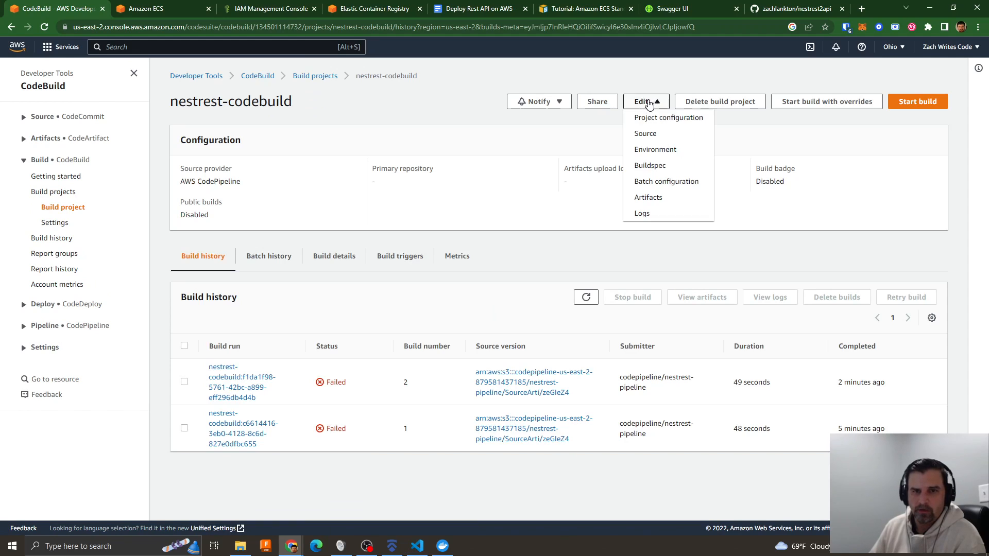
{"action": "left_click", "coordinate": [658, 149]}
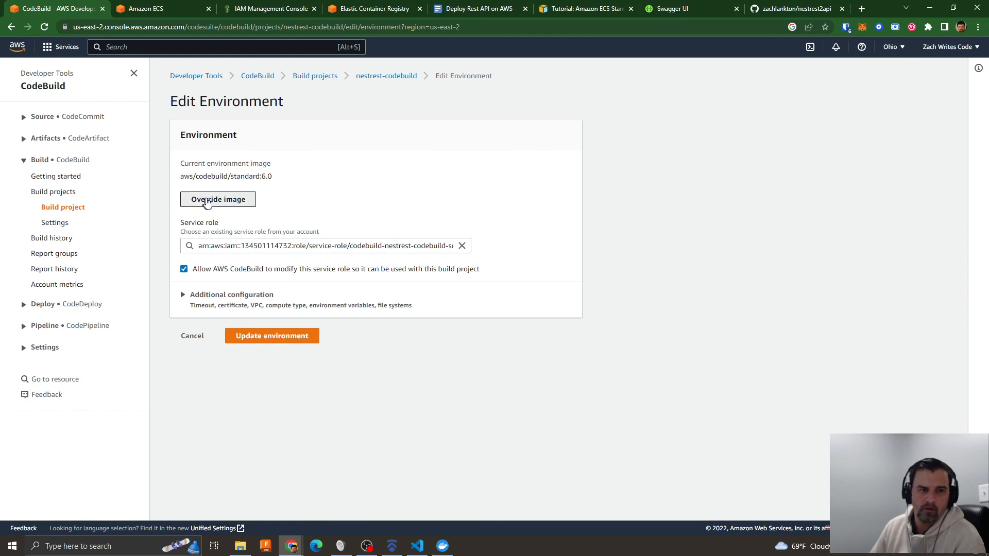
- Override the environment image and set the managed image's operating system to Amazon Linux 2
{"action": "left_click", "coordinate": [207, 201]}
{"action": "scroll", "coordinate": [415, 294], "scroll_direction": "down", "scroll_amount": 3}
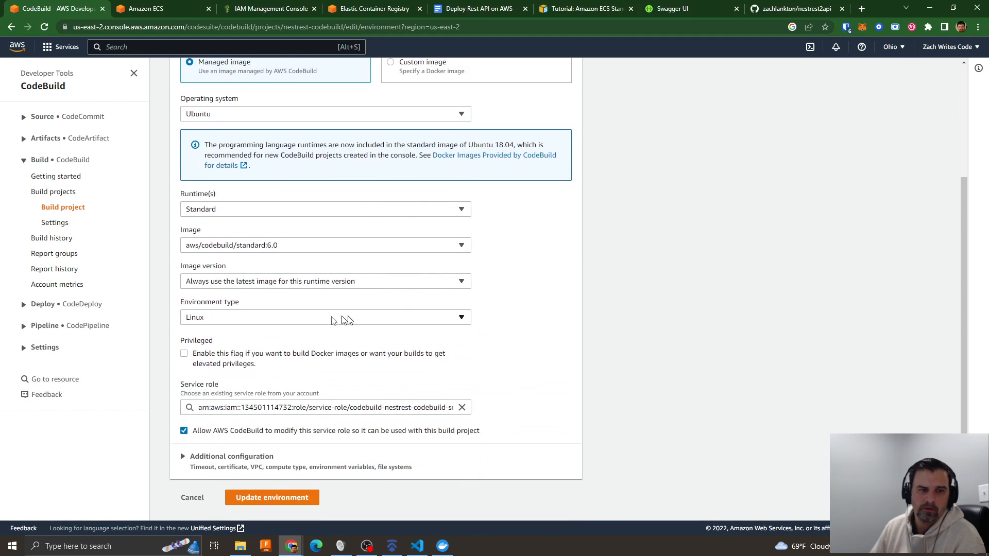
{"action": "scroll", "coordinate": [286, 261], "scroll_direction": "up", "scroll_amount": 2}
{"action": "left_click", "coordinate": [196, 216]}
{"action": "left_click", "coordinate": [222, 230]}
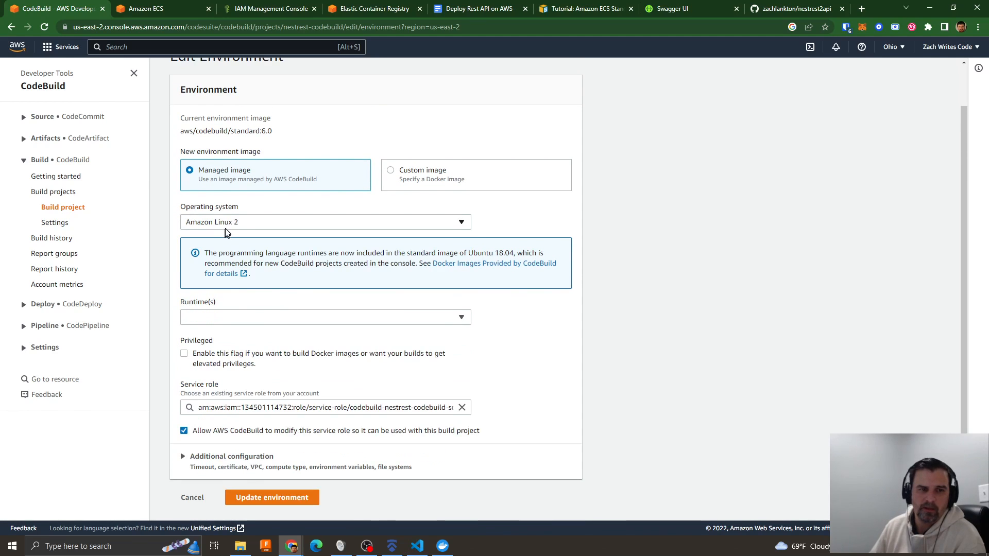
- Check the Amazon ECS deployment tutorial's pipeline creation instructions, and return to the CodeBuild environment settings
{"action": "left_click", "coordinate": [584, 11]}
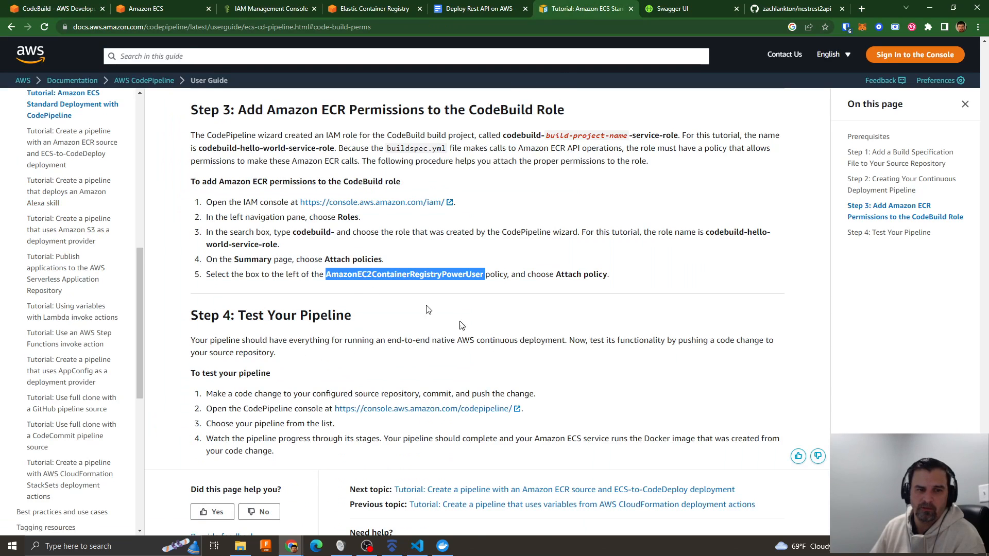
{"action": "scroll", "coordinate": [558, 382], "scroll_direction": "up", "scroll_amount": 3}
{"action": "scroll", "coordinate": [557, 381], "scroll_direction": "up", "scroll_amount": 3}
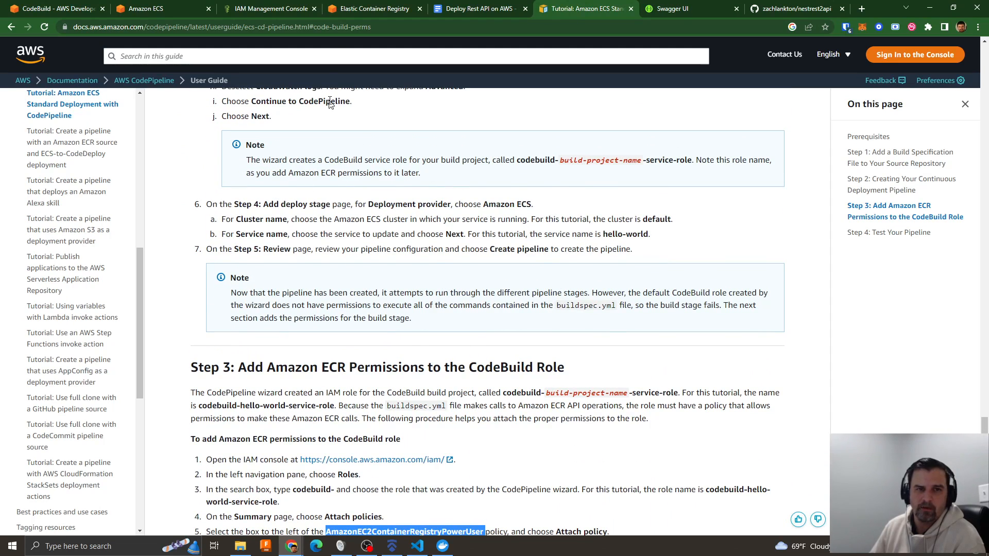
{"action": "left_click", "coordinate": [68, 10]}
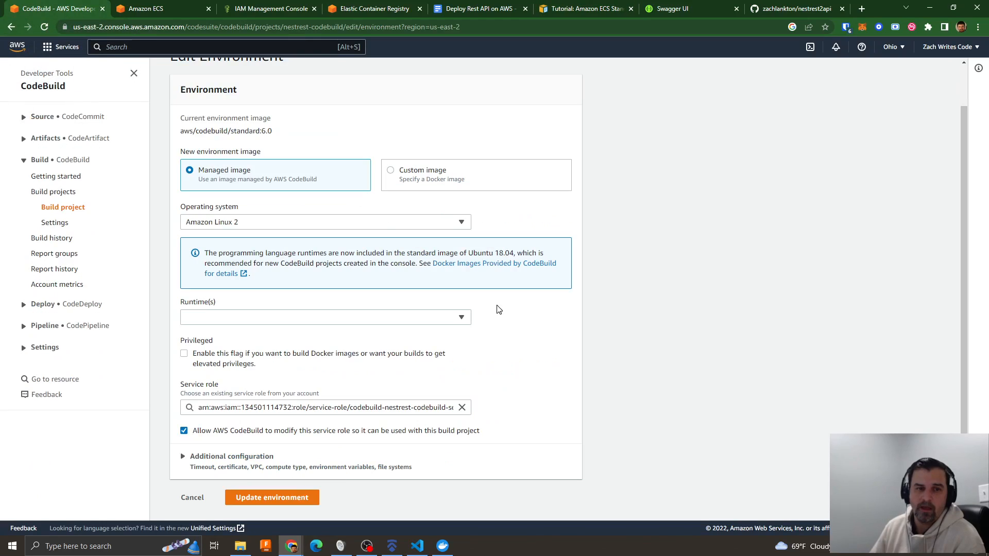
- Set the runtime to Standard and the image to aws/codebuild/amazonlinux2-x86_64-standard:4.0
{"action": "left_click", "coordinate": [226, 317]}
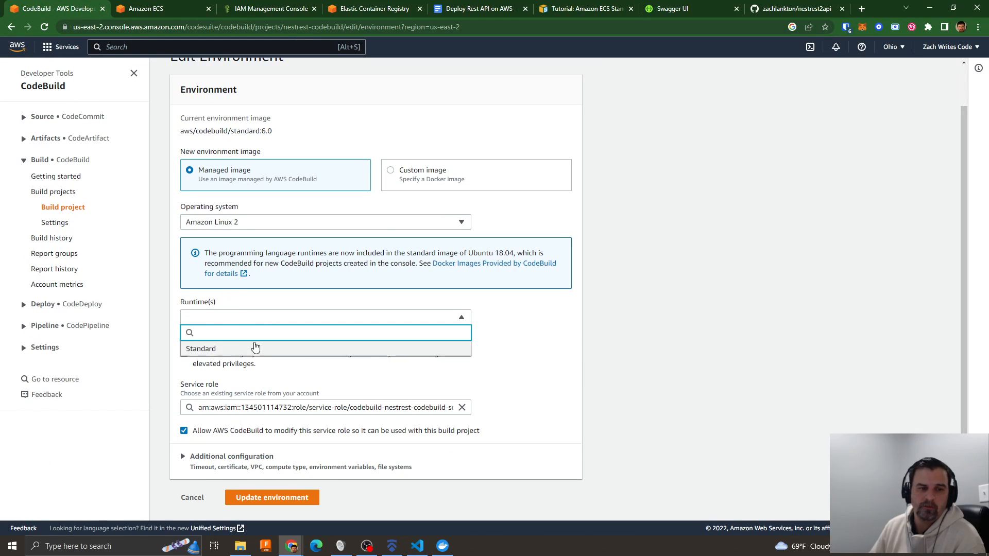
{"action": "left_click", "coordinate": [221, 347]}
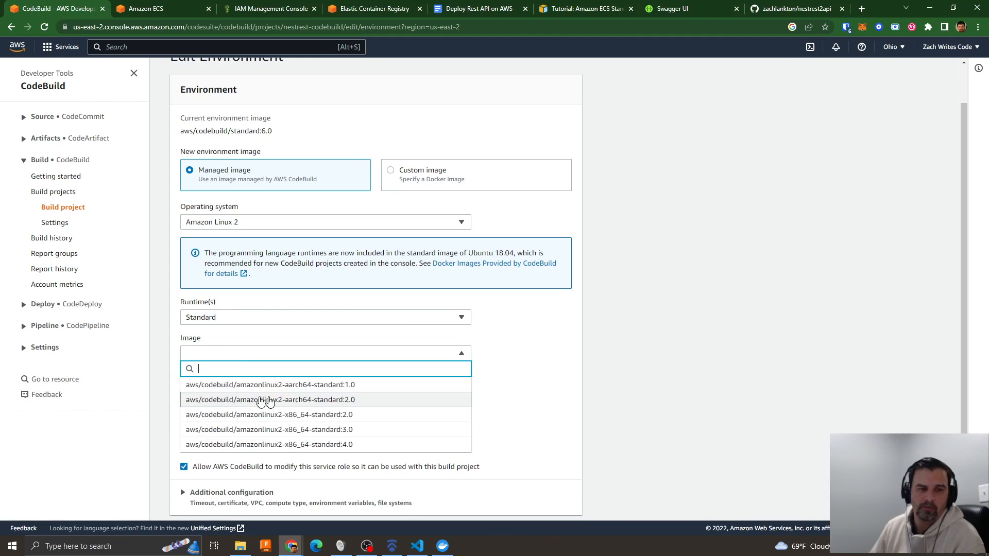
{"action": "left_click", "coordinate": [309, 444]}
- Enable the Privileged flag for building Docker images and update the project's environment
{"action": "scroll", "coordinate": [510, 428], "scroll_direction": "down", "scroll_amount": 2}
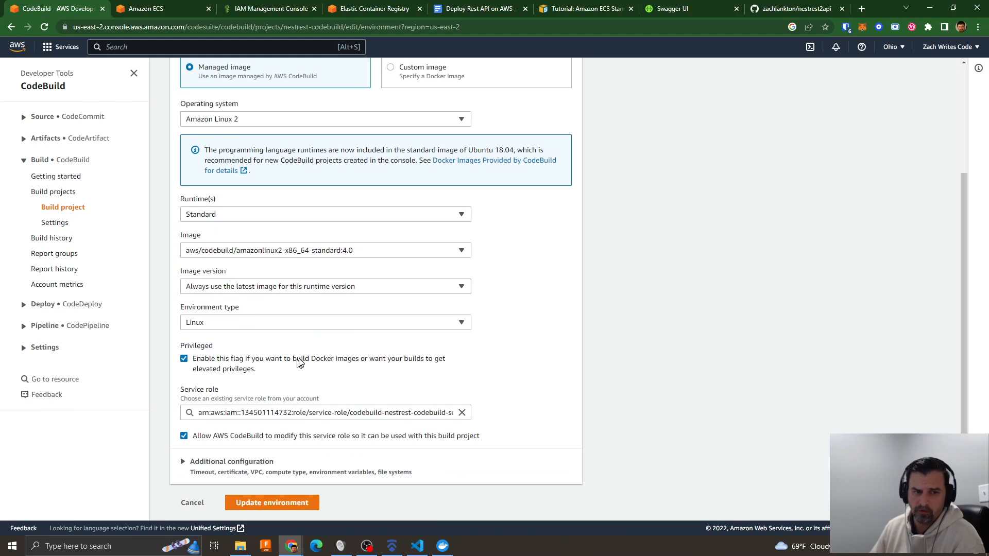
{"action": "left_click_drag", "start_coordinate": [195, 359], "coordinate": [260, 376]}
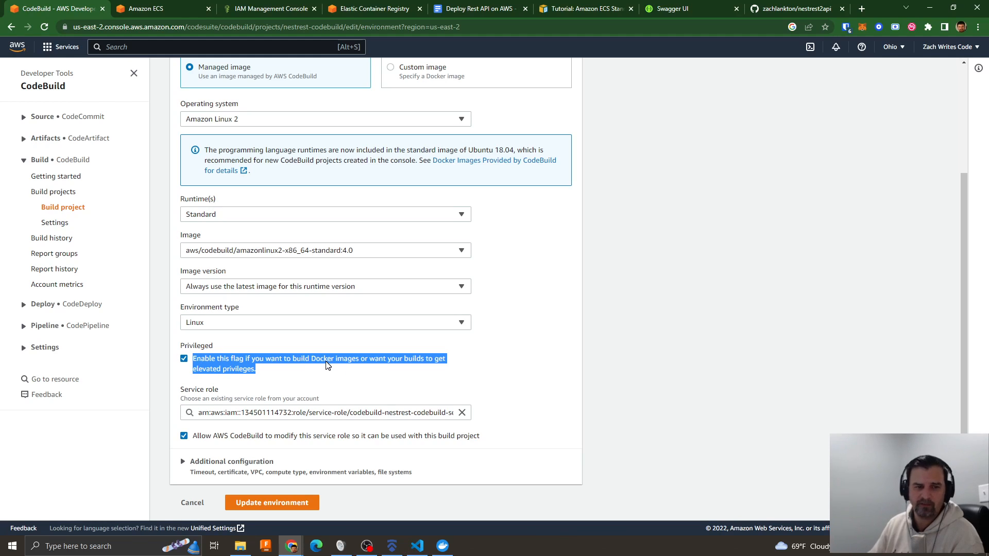
{"action": "scroll", "coordinate": [500, 369], "scroll_direction": "down", "scroll_amount": 1}
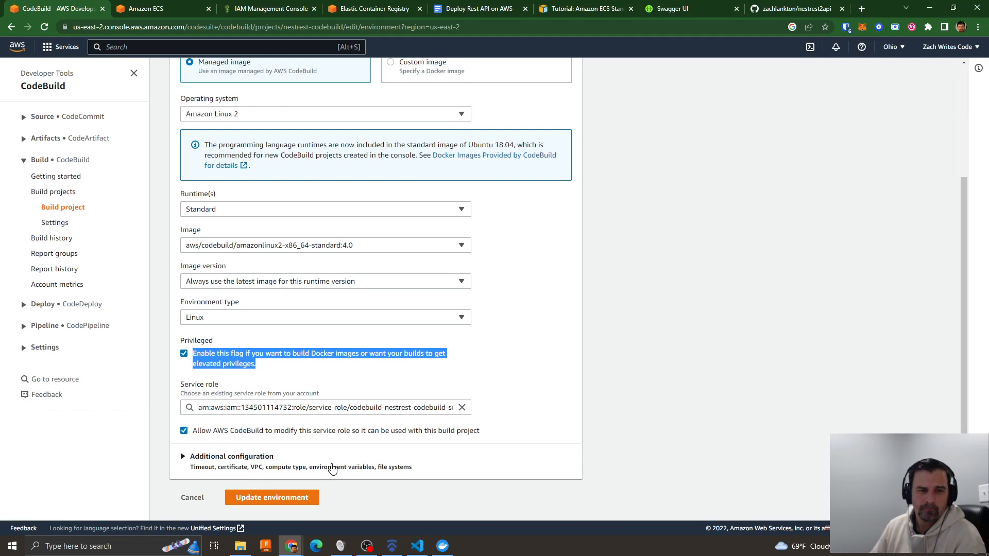
{"action": "left_click", "coordinate": [270, 499]}
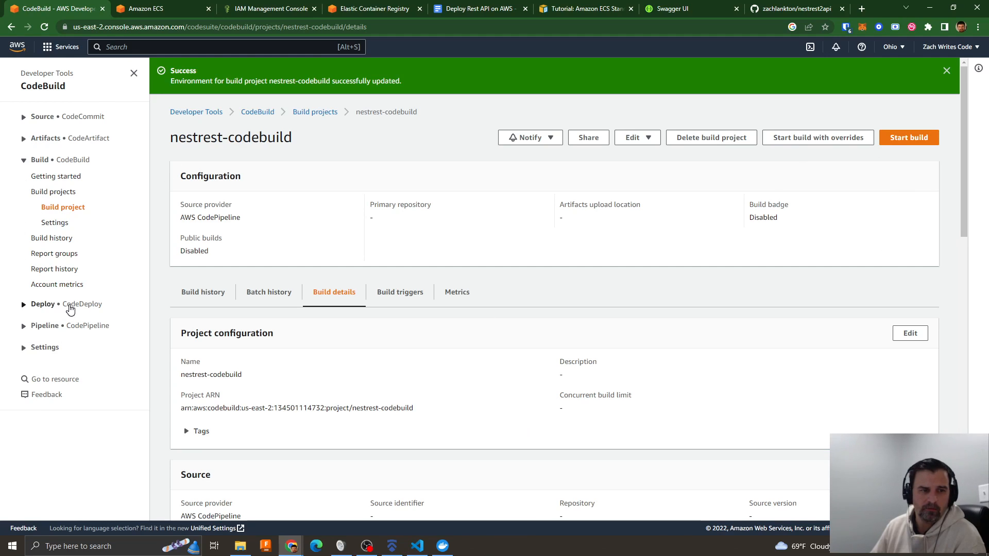
- Return to nestrest-pipeline in CodePipeline and try to retry its failed Build stage
{"action": "left_click", "coordinate": [70, 306]}
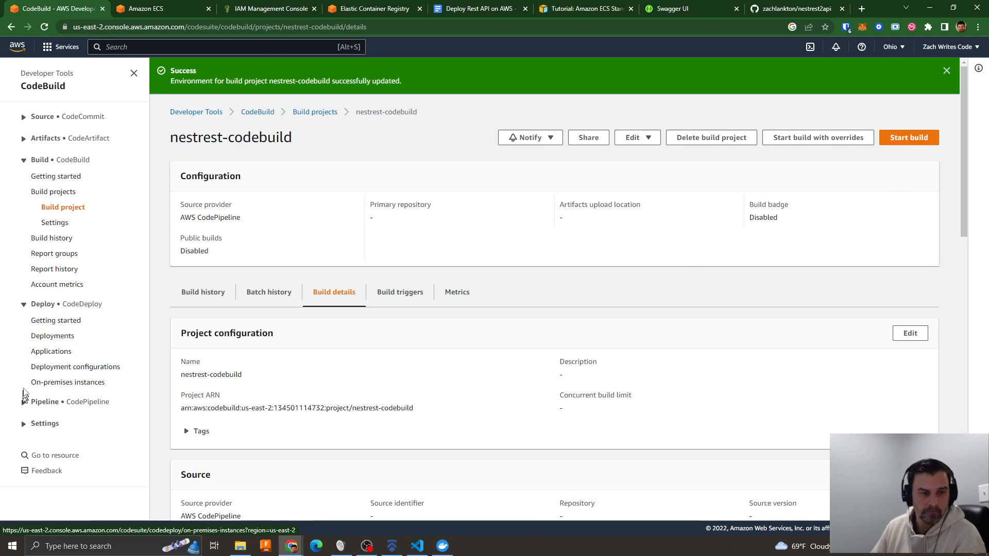
{"action": "left_click", "coordinate": [56, 405]}
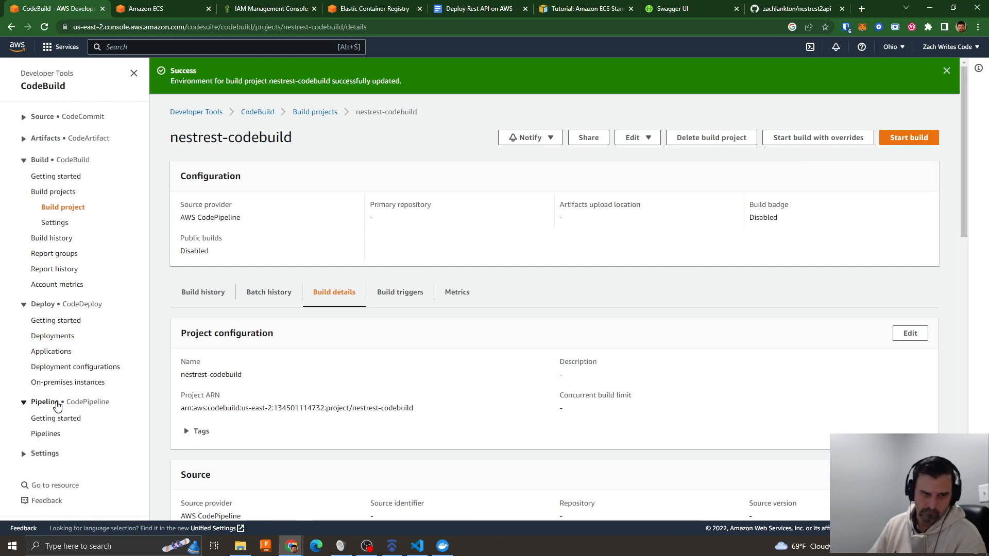
{"action": "left_click", "coordinate": [52, 435]}
{"action": "left_click", "coordinate": [242, 183]}
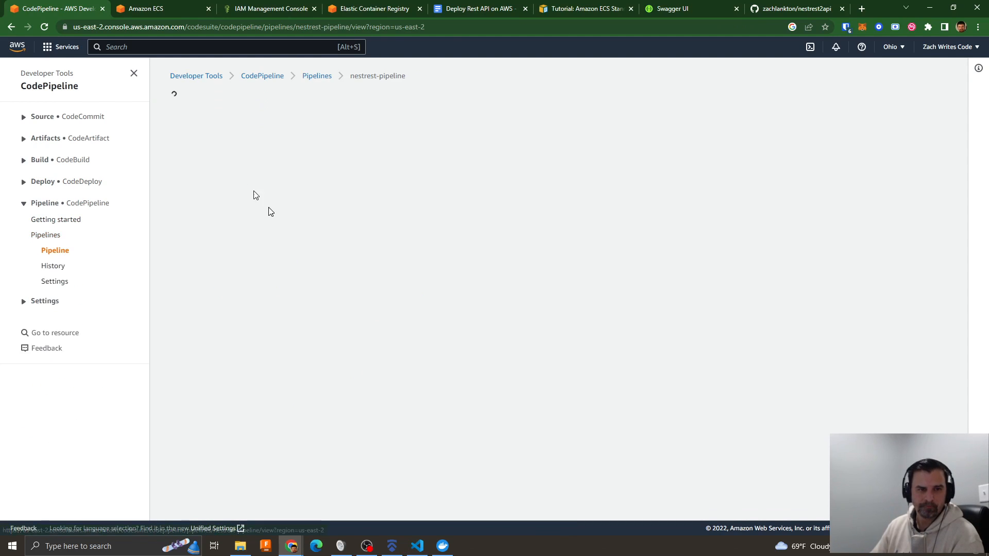
{"action": "scroll", "coordinate": [673, 342], "scroll_direction": "down", "scroll_amount": 2}
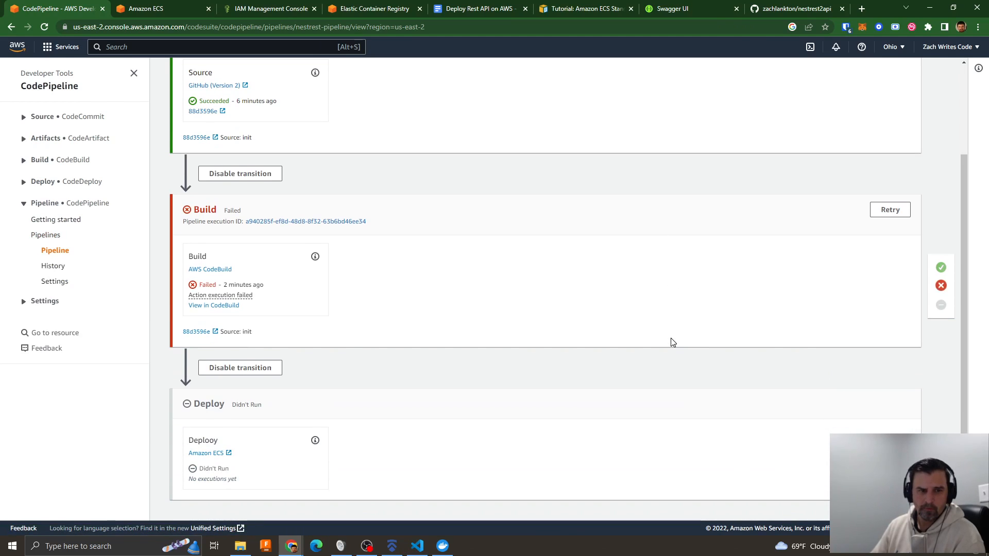
{"action": "scroll", "coordinate": [673, 342], "scroll_direction": "up", "scroll_amount": 2}
{"action": "left_click", "coordinate": [890, 324]}
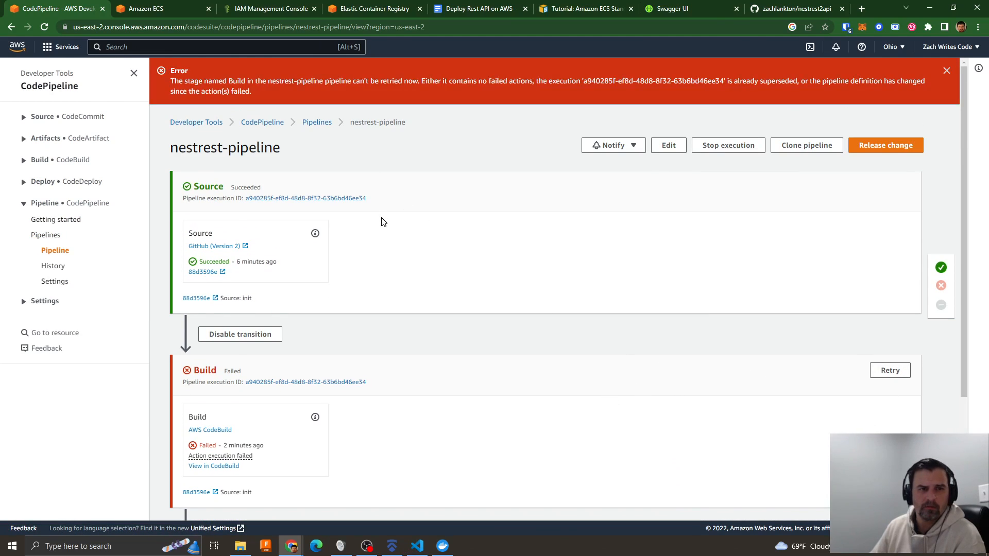
{"action": "left_click", "coordinate": [723, 146]}
{"action": "left_click", "coordinate": [401, 135]}
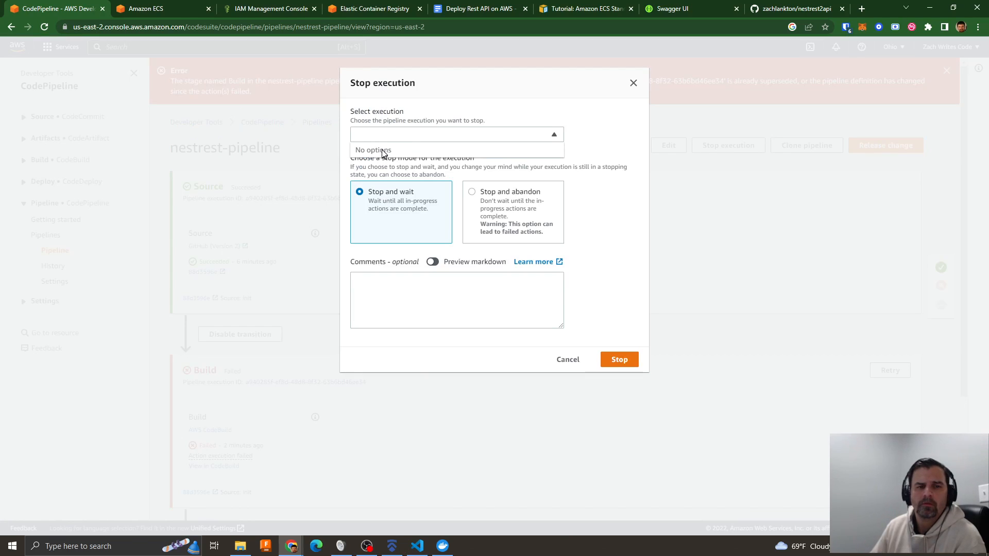
{"action": "left_click", "coordinate": [566, 361]}
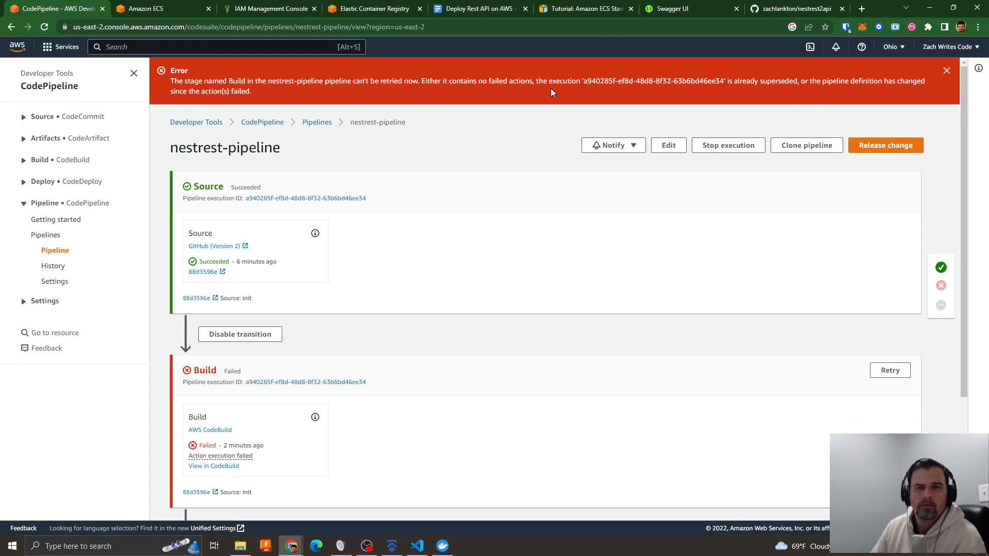
{"action": "left_click", "coordinate": [947, 71]}
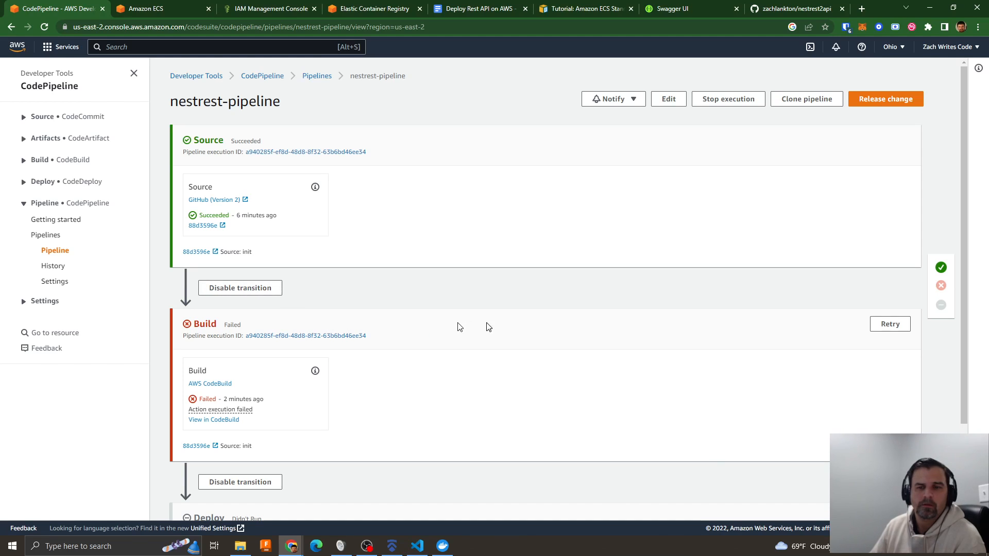
- Add a blank line to README.md in the nestrest2api GitHub repository and commit it directly to the main branch
{"action": "left_click", "coordinate": [754, 11]}
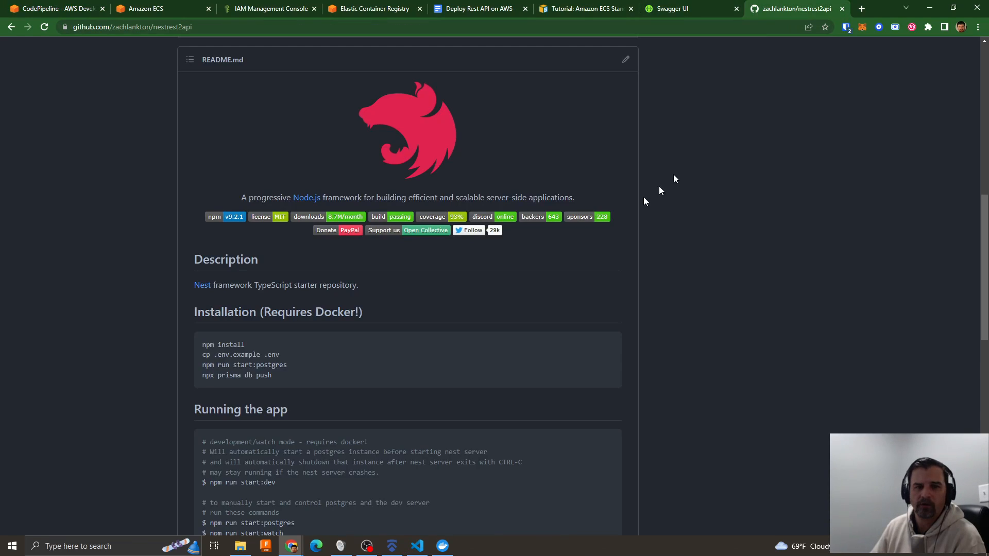
{"action": "scroll", "coordinate": [504, 289], "scroll_direction": "up", "scroll_amount": 7}
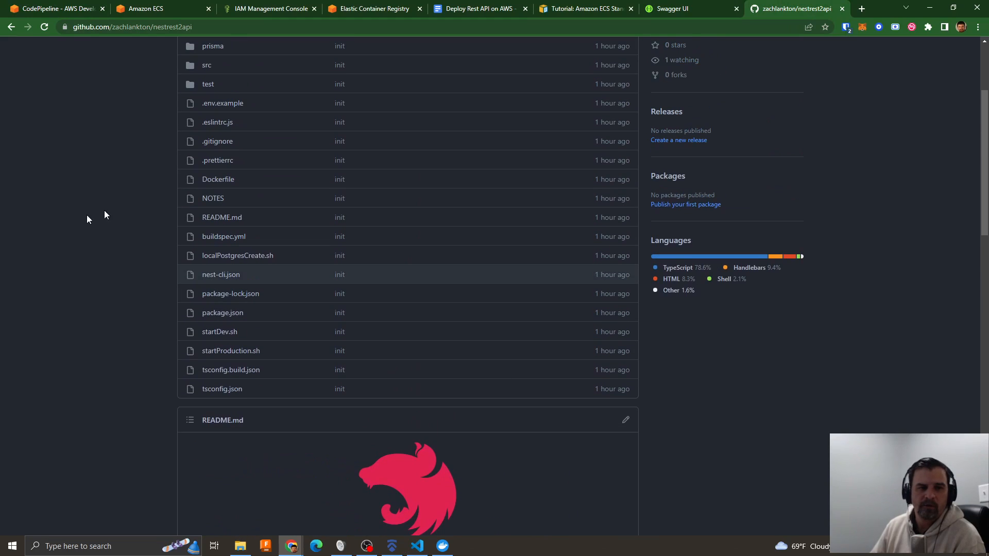
{"action": "left_click", "coordinate": [221, 217]}
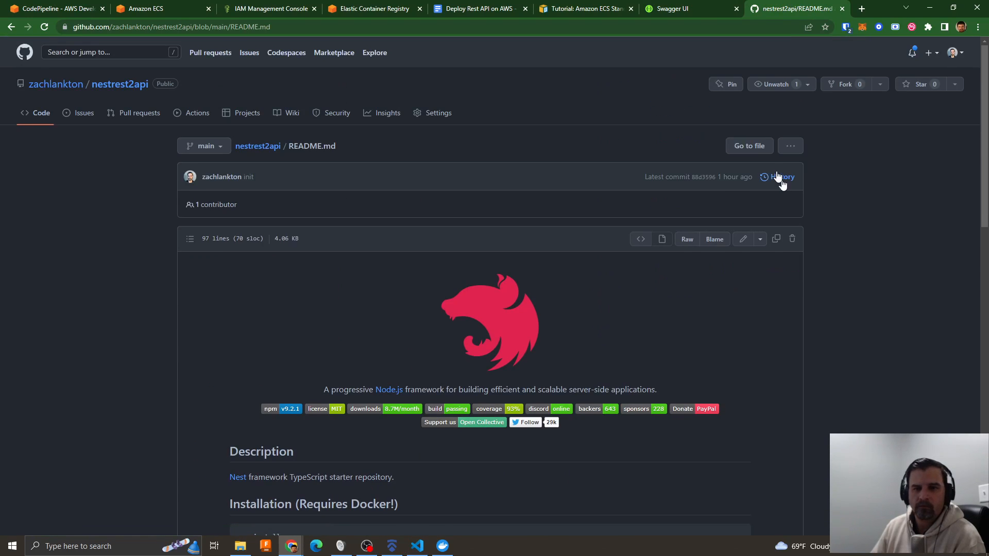
{"action": "left_click", "coordinate": [742, 238]}
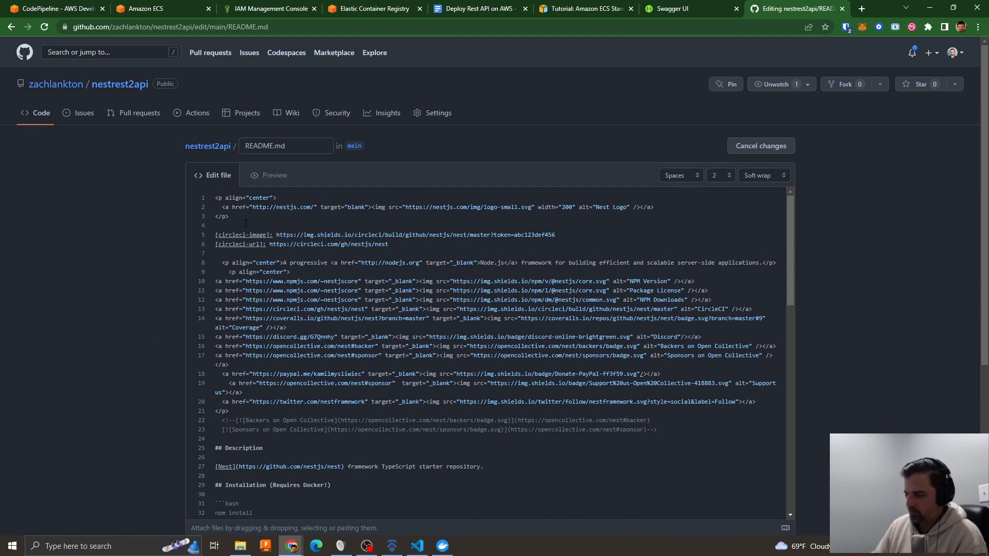
{"action": "key", "text": "Return"}
{"action": "scroll", "coordinate": [286, 237], "scroll_direction": "down", "scroll_amount": 15}
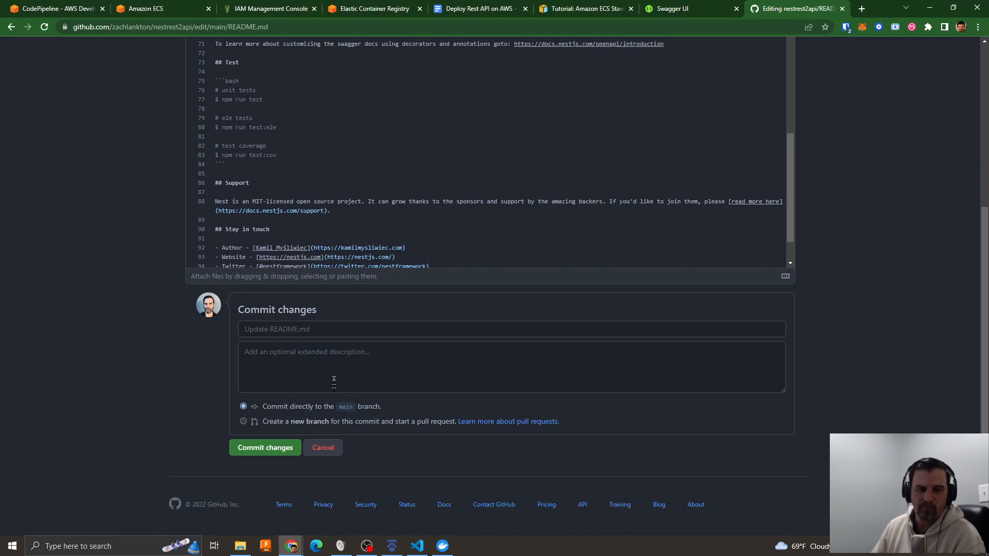
{"action": "left_click", "coordinate": [268, 448]}
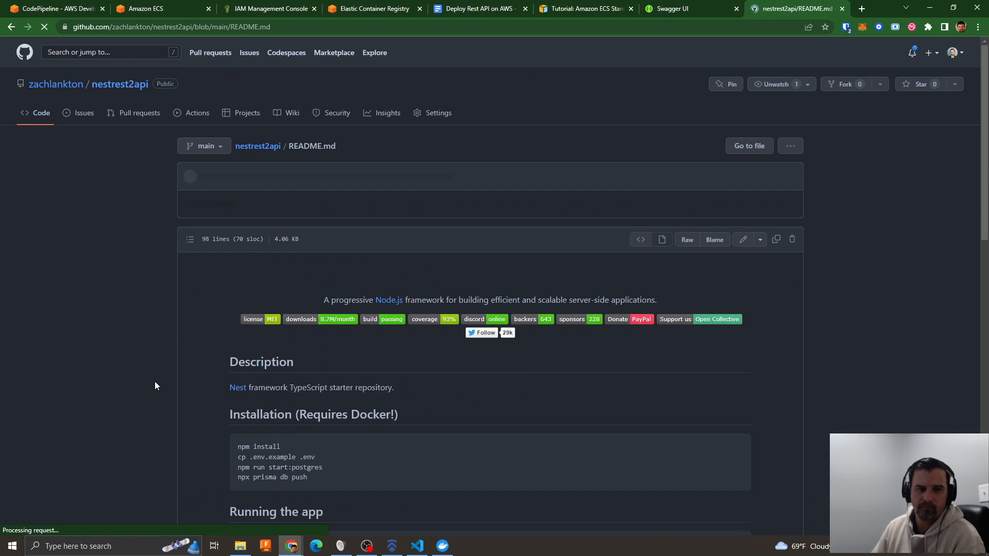
- Check nestrest-service's health in nestrest-ecs-cluster, and open the details of nestrest-pipeline's running CodeBuild action
{"action": "left_click", "coordinate": [80, 11]}
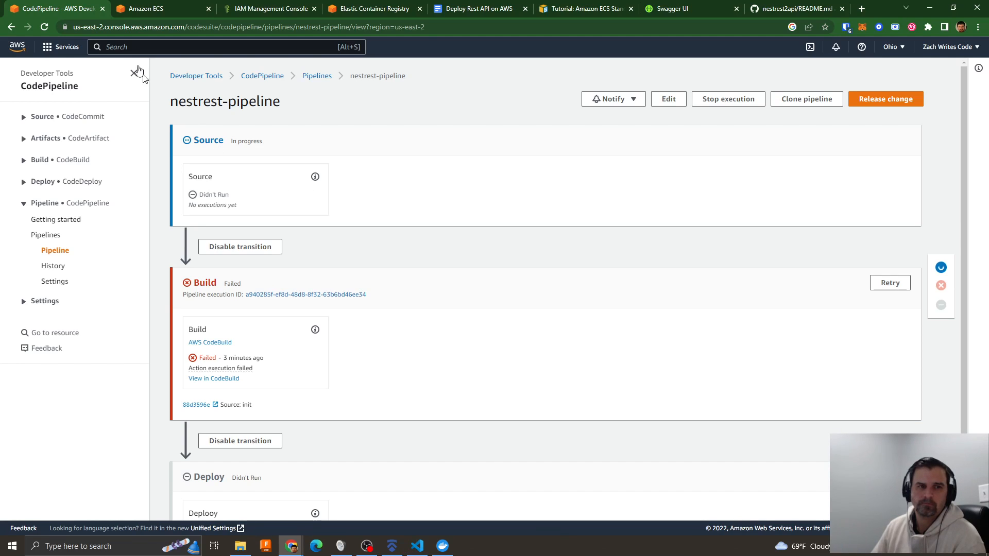
{"action": "left_click", "coordinate": [145, 9]}
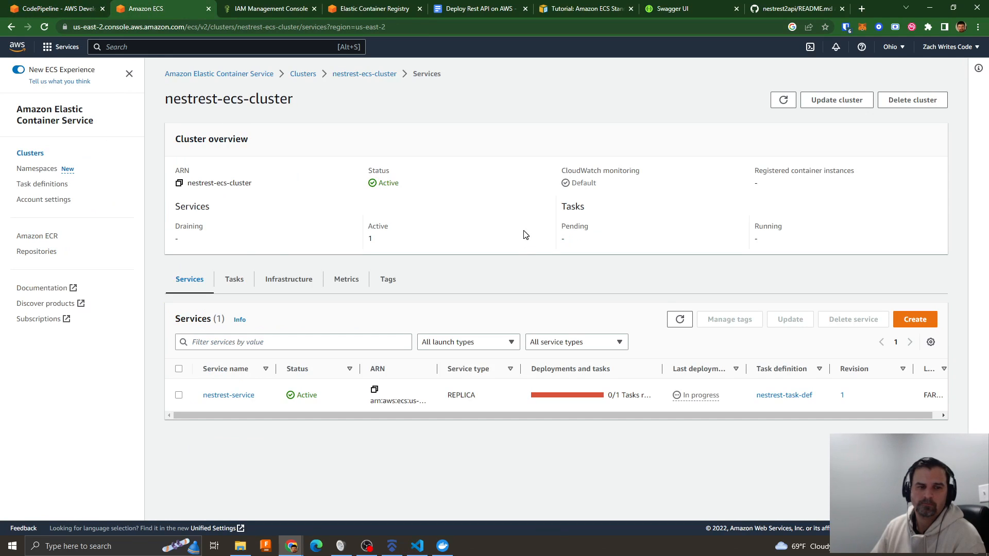
{"action": "left_click", "coordinate": [230, 396]}
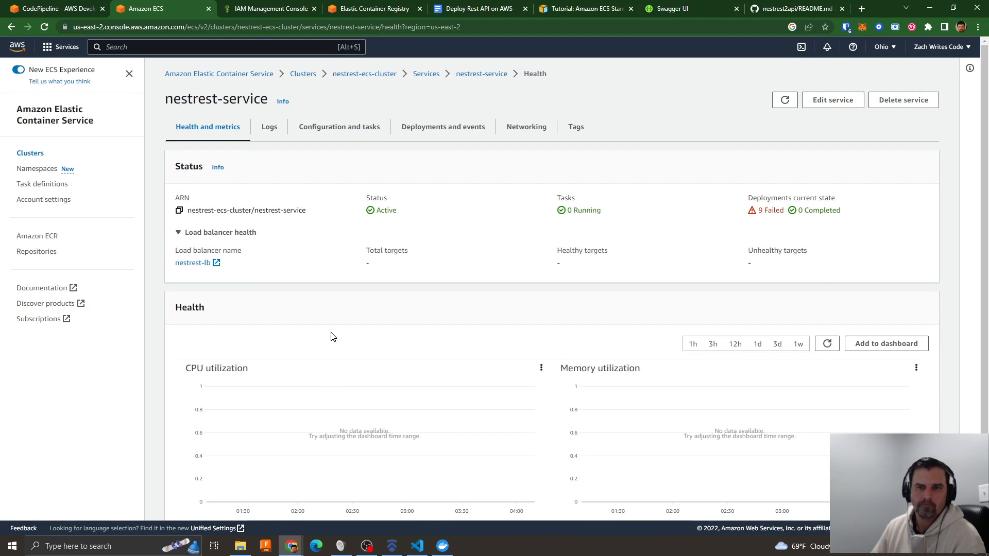
{"action": "left_click", "coordinate": [69, 9]}
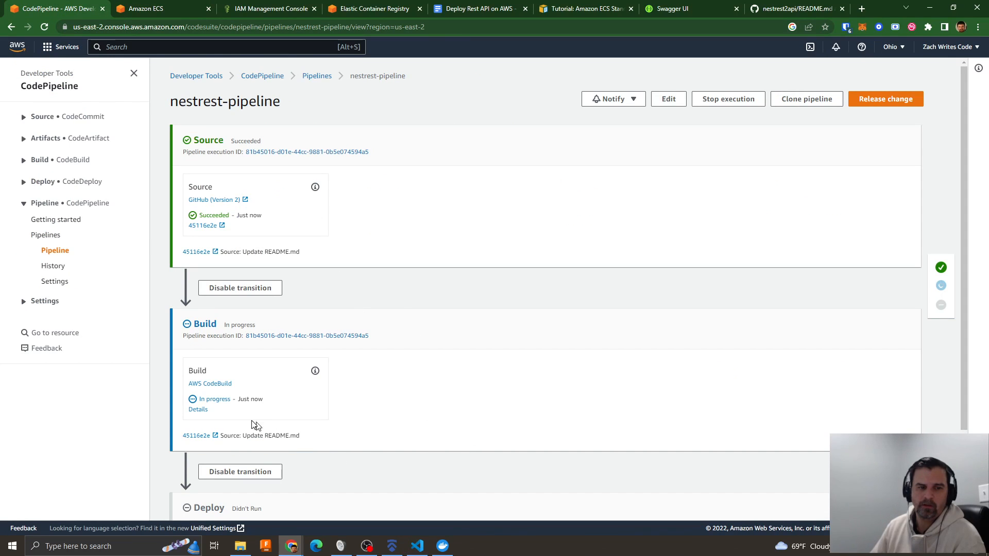
{"action": "left_click", "coordinate": [198, 410]}
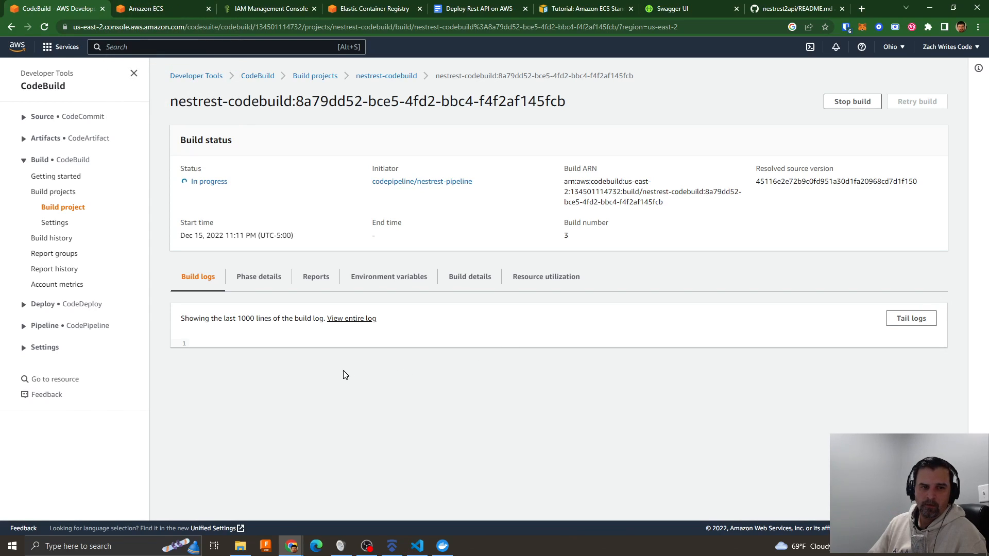
- Review the nestrest-service page, the ECS cluster list and the CodeBuild service role's permissions, and return to the running build
{"action": "left_click", "coordinate": [170, 8]}
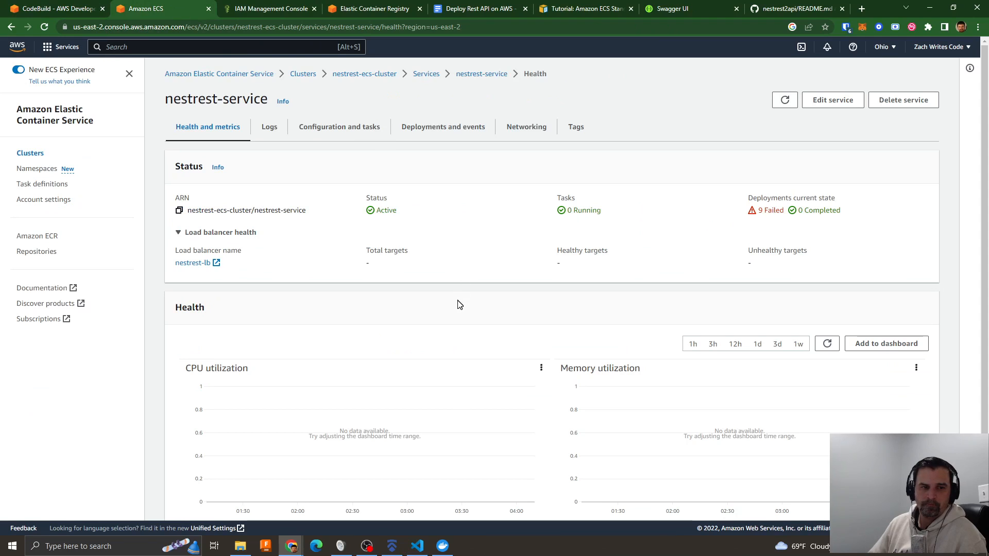
{"action": "scroll", "coordinate": [458, 305], "scroll_direction": "down", "scroll_amount": 1}
{"action": "scroll", "coordinate": [452, 306], "scroll_direction": "up", "scroll_amount": 1}
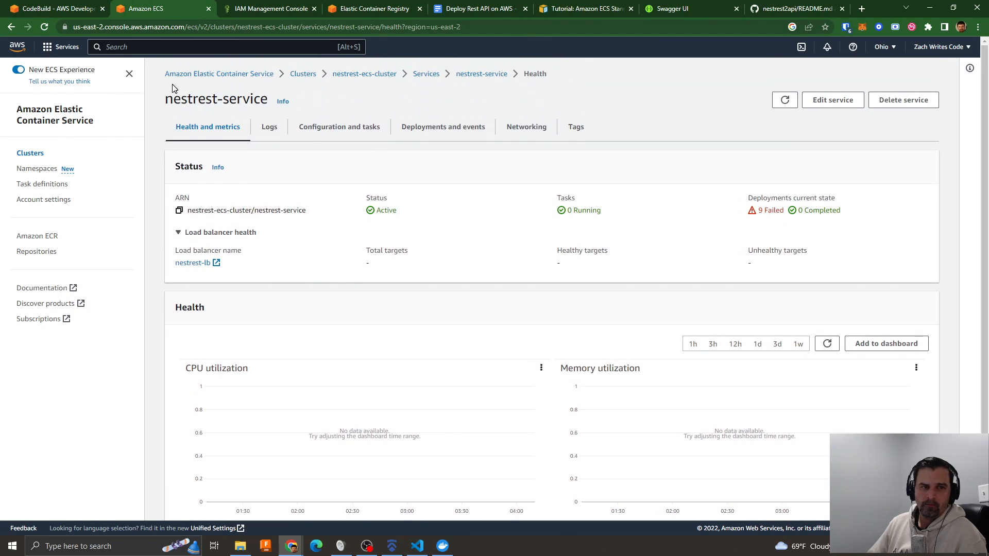
{"action": "left_click", "coordinate": [194, 74]}
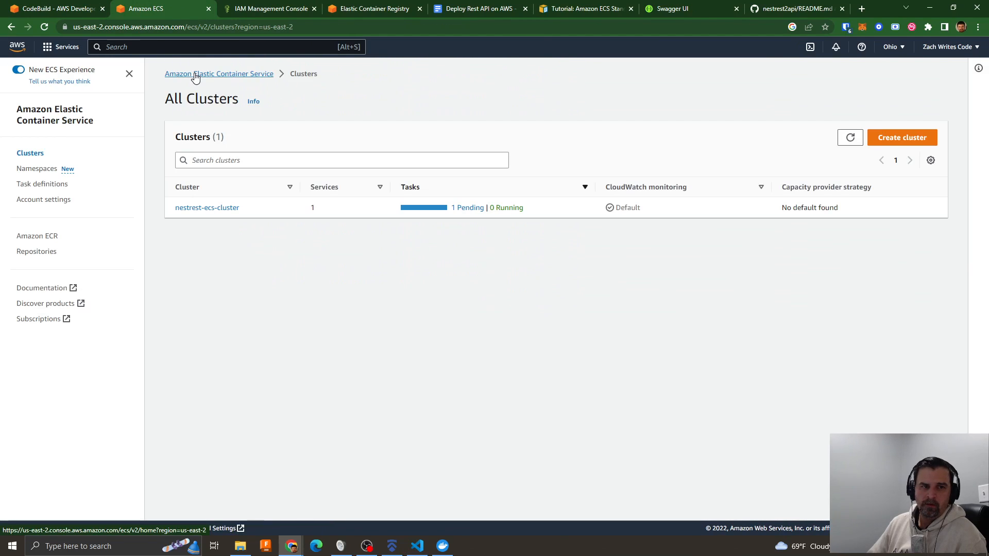
{"action": "left_click", "coordinate": [263, 10]}
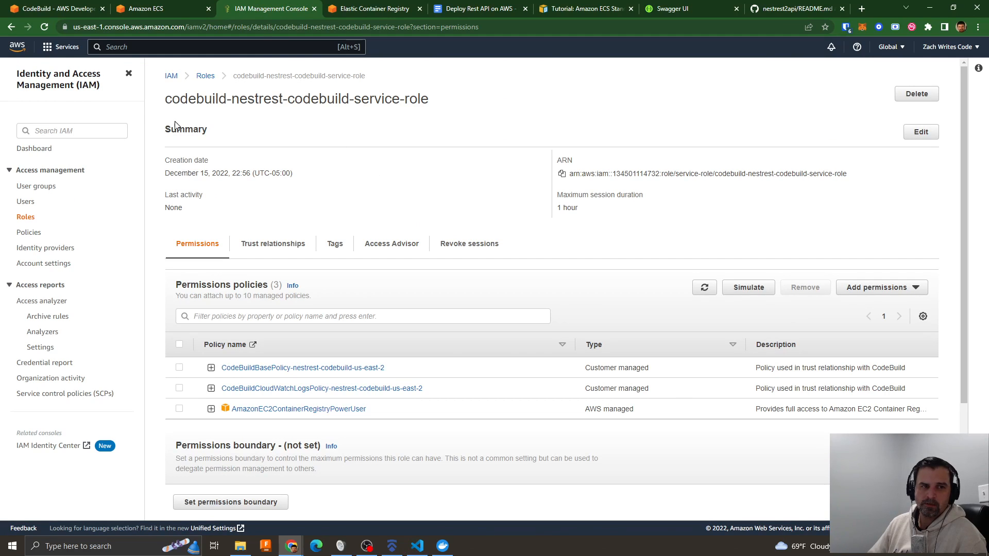
{"action": "left_click", "coordinate": [71, 10]}
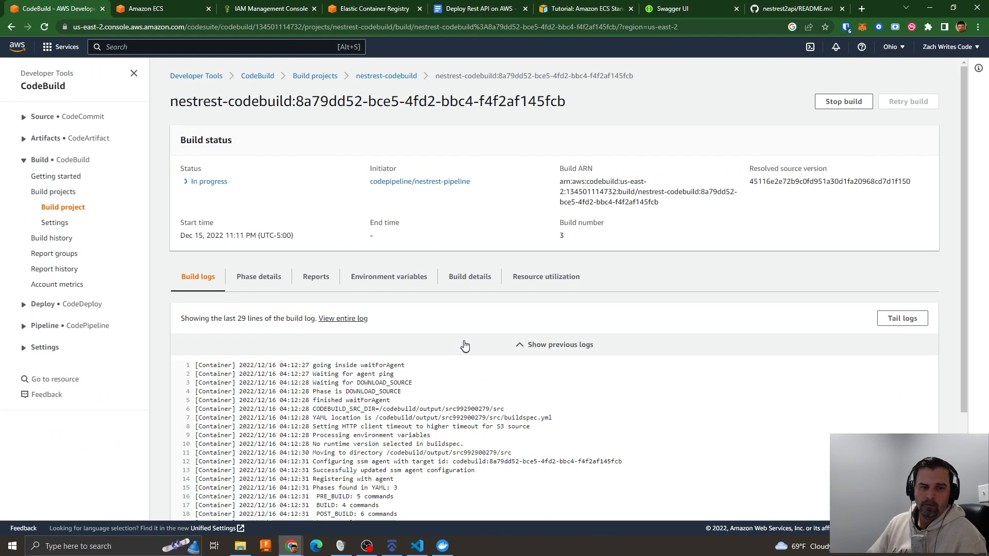
- Examine the running build's log from the Amazon ECR login through the Docker image build commands
{"action": "scroll", "coordinate": [644, 330], "scroll_direction": "down", "scroll_amount": 3}
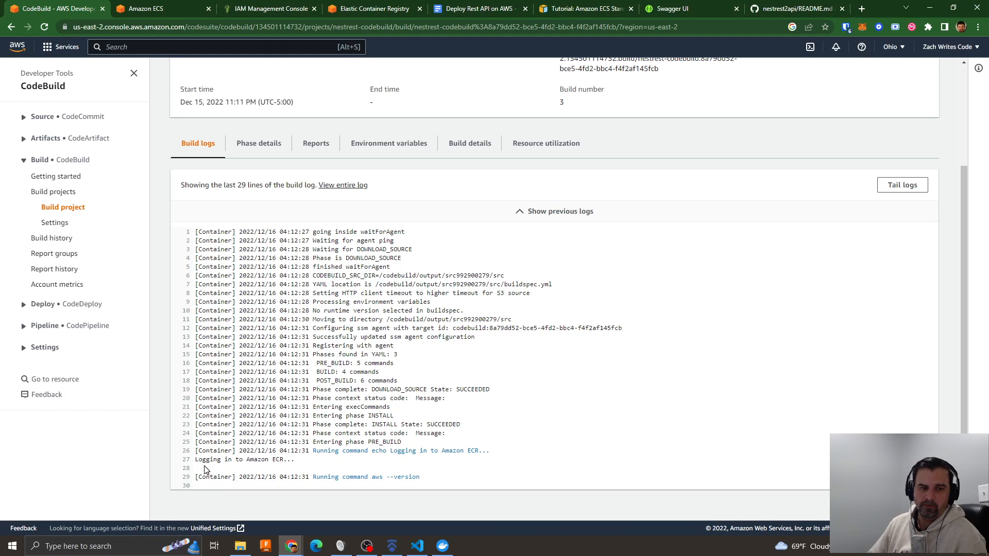
{"action": "left_click_drag", "start_coordinate": [195, 459], "coordinate": [301, 461]}
{"action": "scroll", "coordinate": [388, 445], "scroll_direction": "down", "scroll_amount": 3}
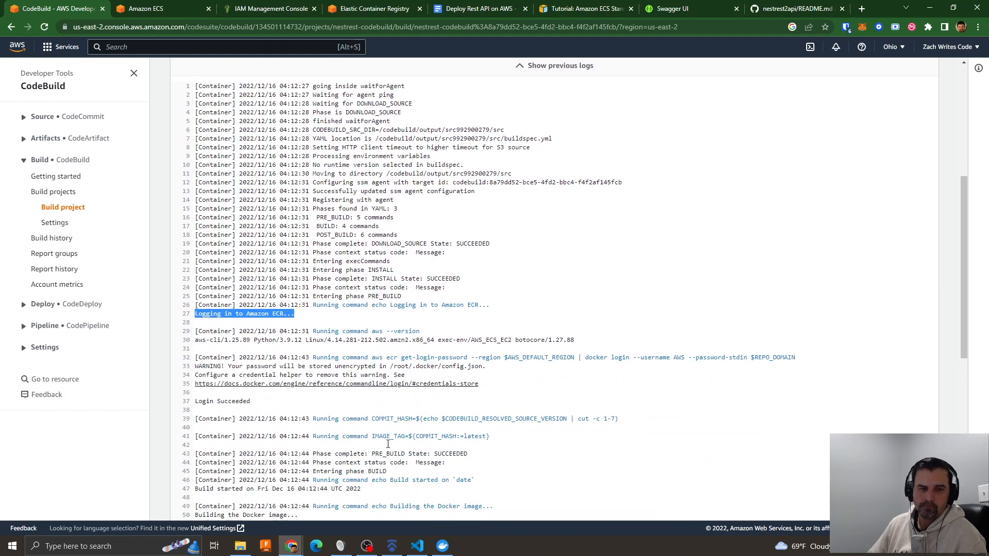
{"action": "scroll", "coordinate": [505, 426], "scroll_direction": "down", "scroll_amount": 5}
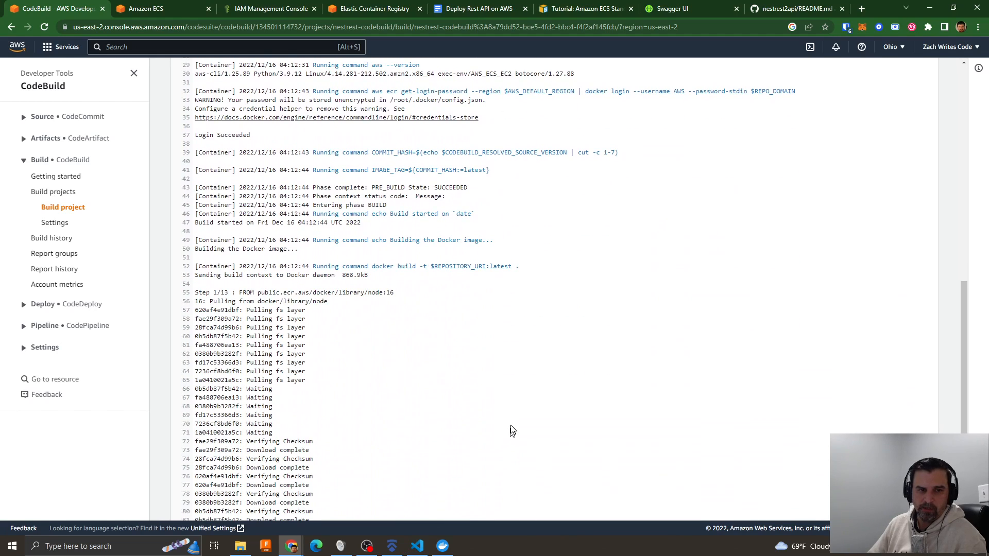
{"action": "scroll", "coordinate": [511, 431], "scroll_direction": "down", "scroll_amount": 3}
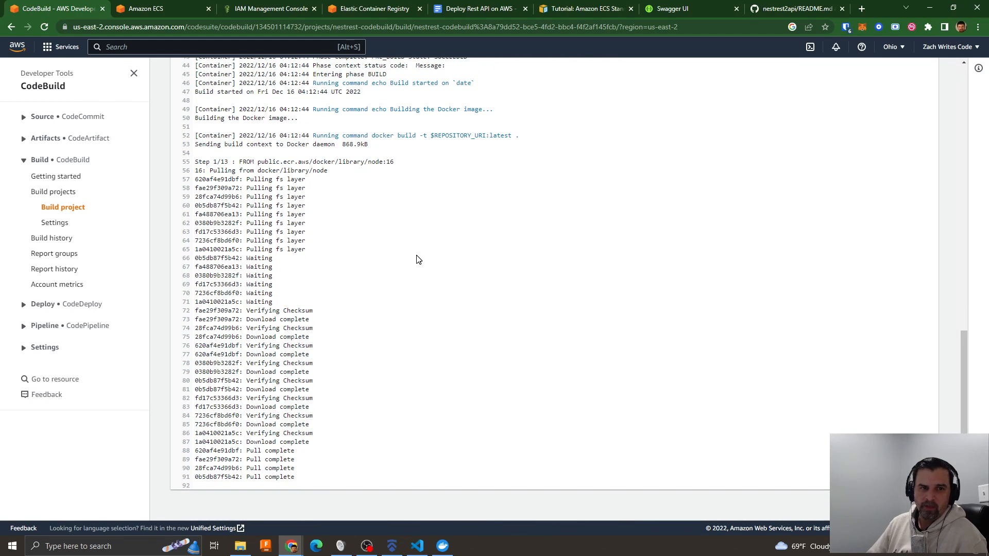
{"action": "scroll", "coordinate": [418, 259], "scroll_direction": "up", "scroll_amount": 2}
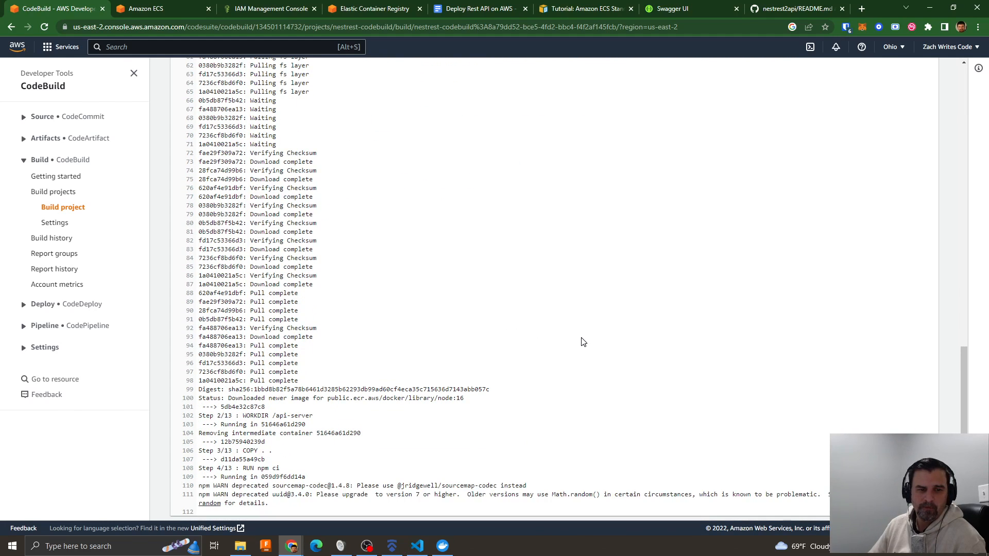
{"action": "scroll", "coordinate": [583, 342], "scroll_direction": "down", "scroll_amount": 1}
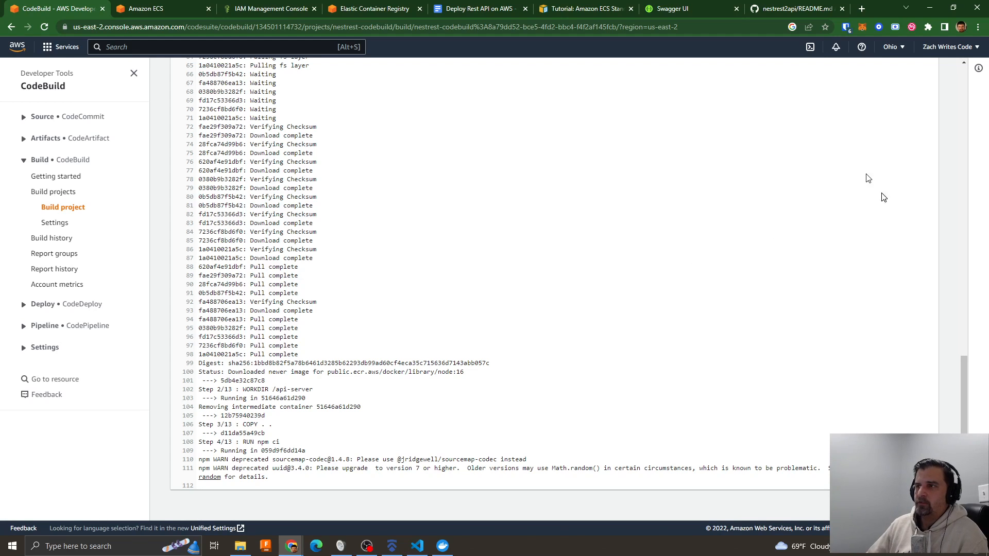
- Switch to Visual Studio Code, open the project's Dockerfile with the terminal closed, and highlight the base image public.ecr.aws/docker/library/node:16
{"action": "left_click", "coordinate": [417, 546]}
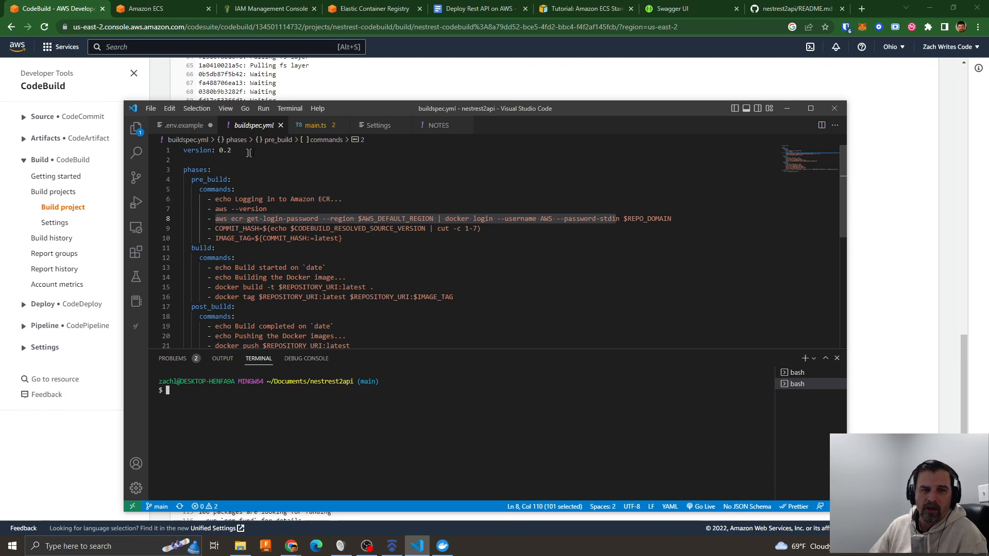
{"action": "left_click", "coordinate": [136, 128]}
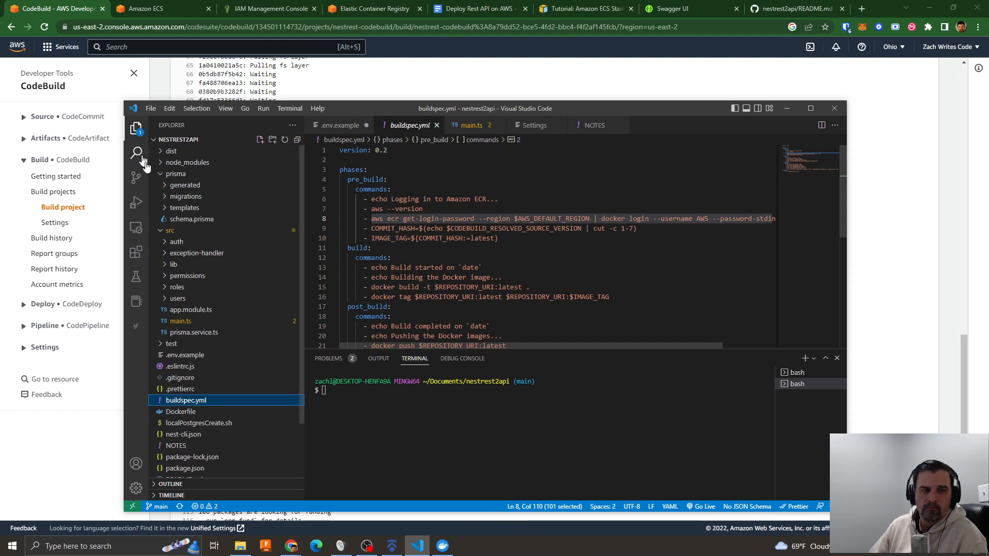
{"action": "scroll", "coordinate": [237, 376], "scroll_direction": "down", "scroll_amount": 2}
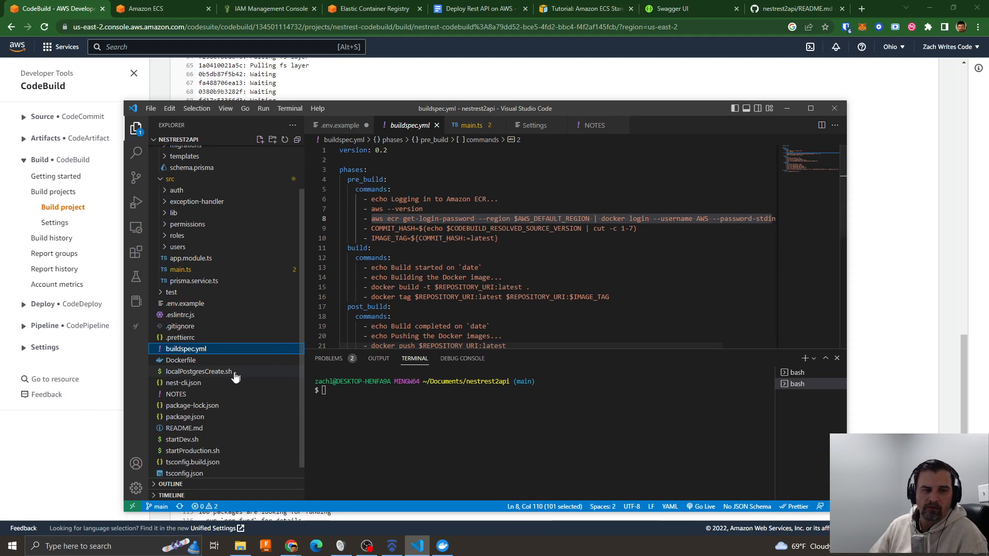
{"action": "left_click", "coordinate": [181, 362]}
{"action": "scroll", "coordinate": [521, 264], "scroll_direction": "up", "scroll_amount": 2}
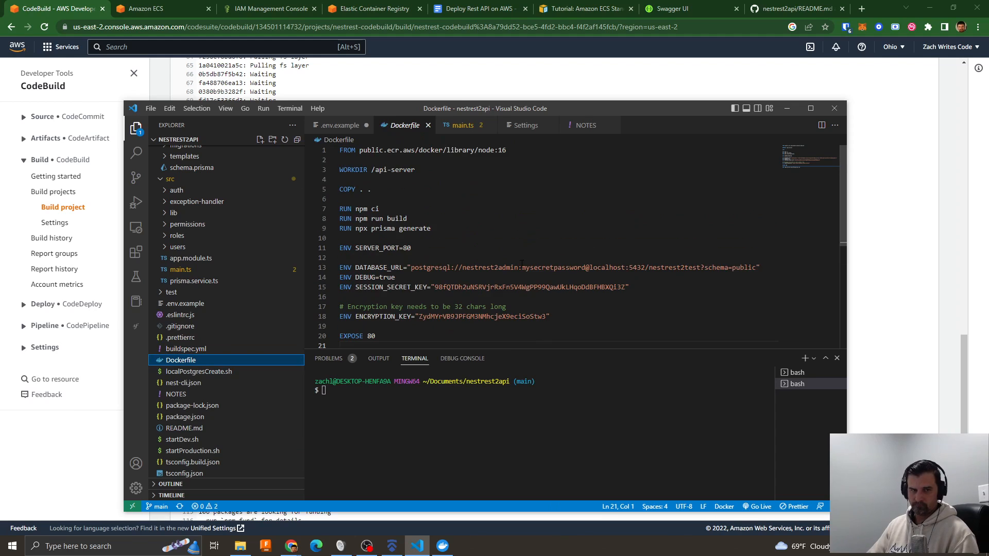
{"action": "left_click", "coordinate": [837, 358]}
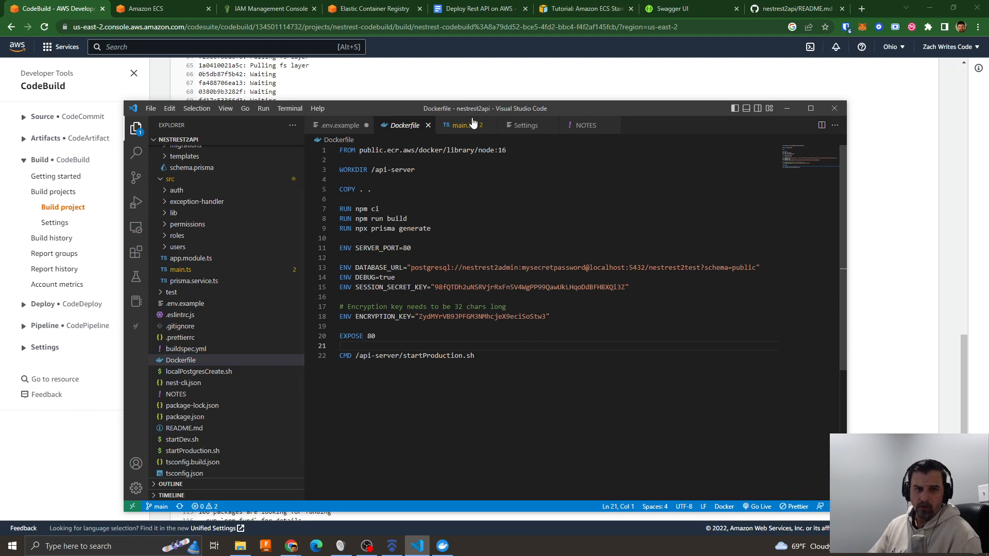
{"action": "left_click_drag", "start_coordinate": [509, 151], "coordinate": [368, 149]}
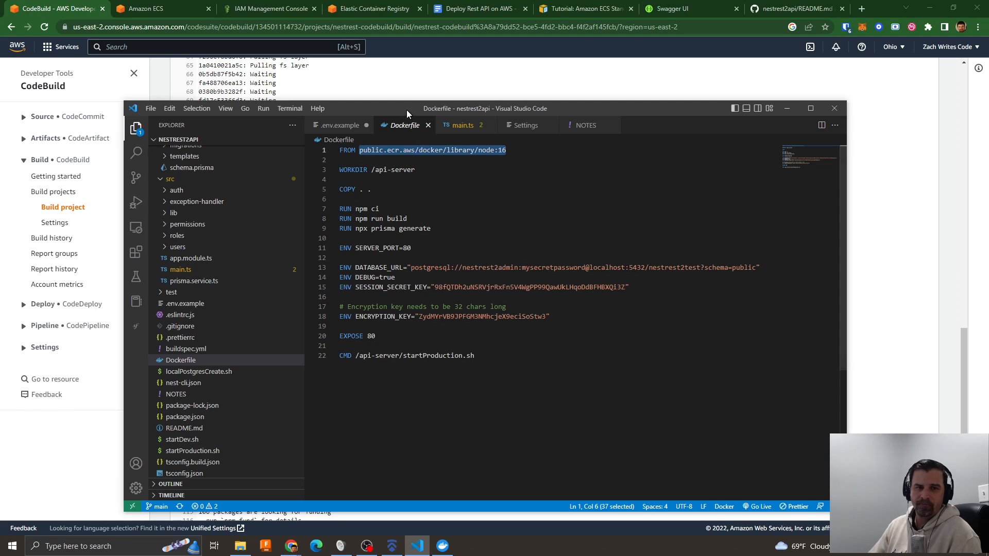
- Place the Visual Studio Code window beside the build log to compare the Dockerfile's instructions with the Docker build output
{"action": "left_click_drag", "start_coordinate": [407, 109], "coordinate": [847, 75]}
{"action": "scroll", "coordinate": [340, 269], "scroll_direction": "up", "scroll_amount": 9}
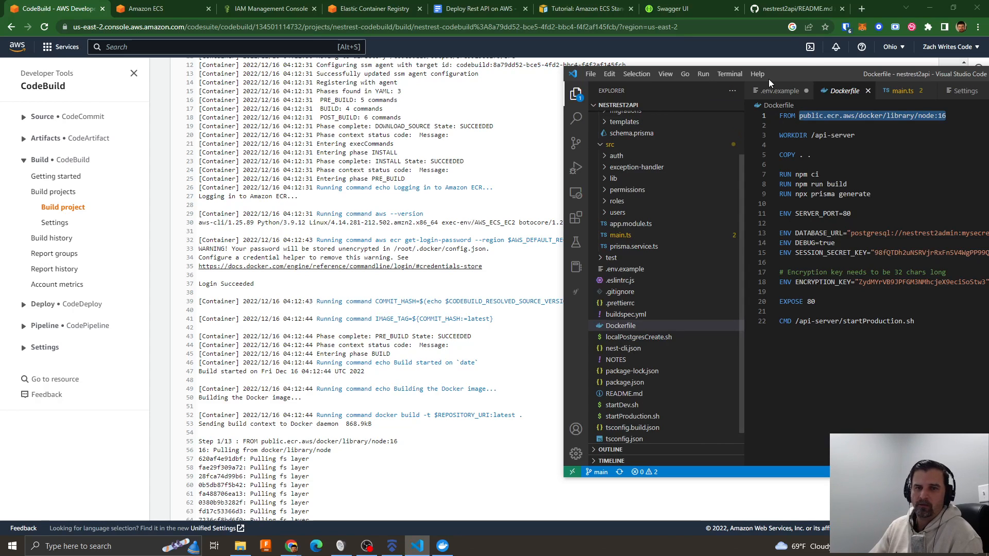
{"action": "left_click_drag", "start_coordinate": [821, 74], "coordinate": [934, 94]}
{"action": "left_click", "coordinate": [584, 108]}
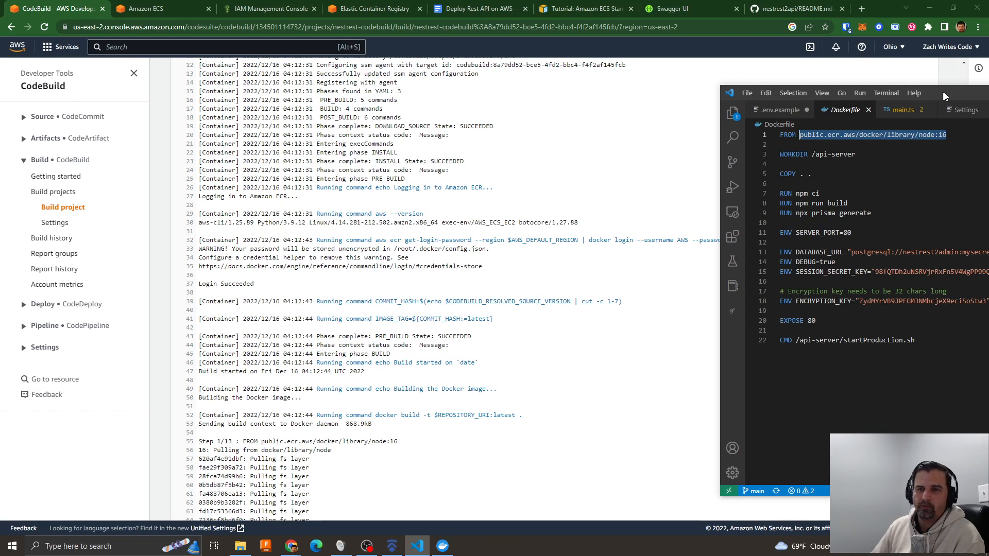
{"action": "left_click_drag", "start_coordinate": [942, 92], "coordinate": [733, 99]}
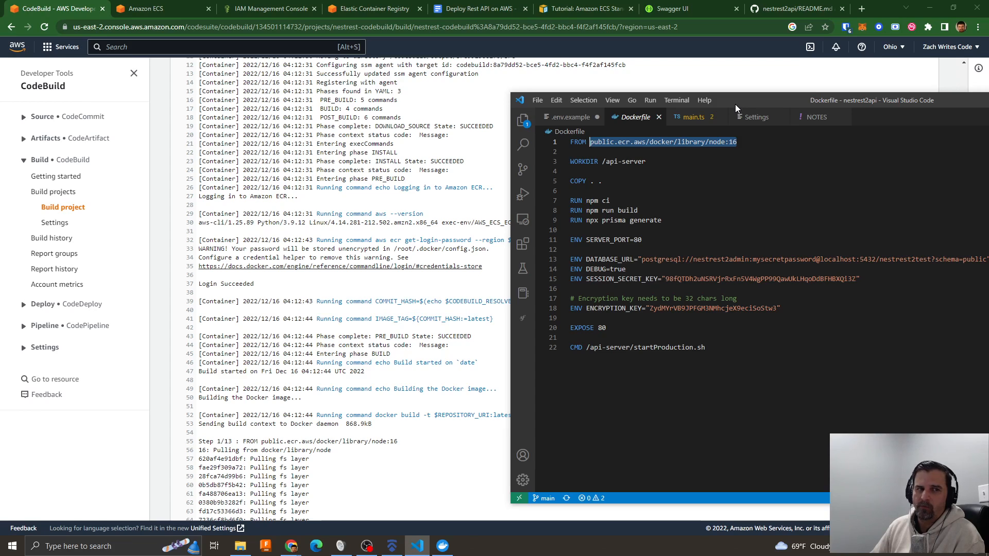
{"action": "left_click", "coordinate": [704, 160]}
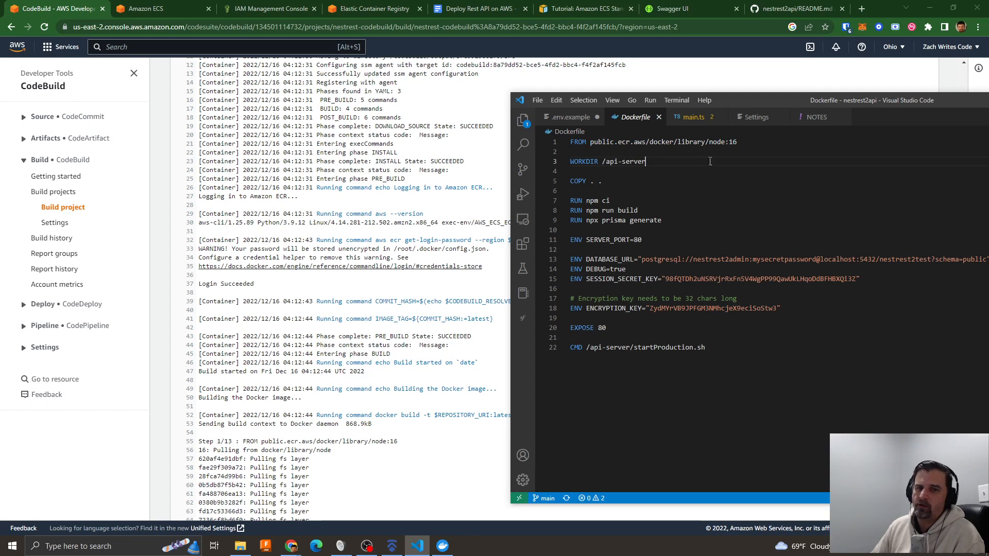
- Highlight the Dockerfile's FROM instruction, and examine the end of the build log with the Visual Studio Code window moved aside
{"action": "left_click_drag", "start_coordinate": [588, 145], "coordinate": [733, 145]}
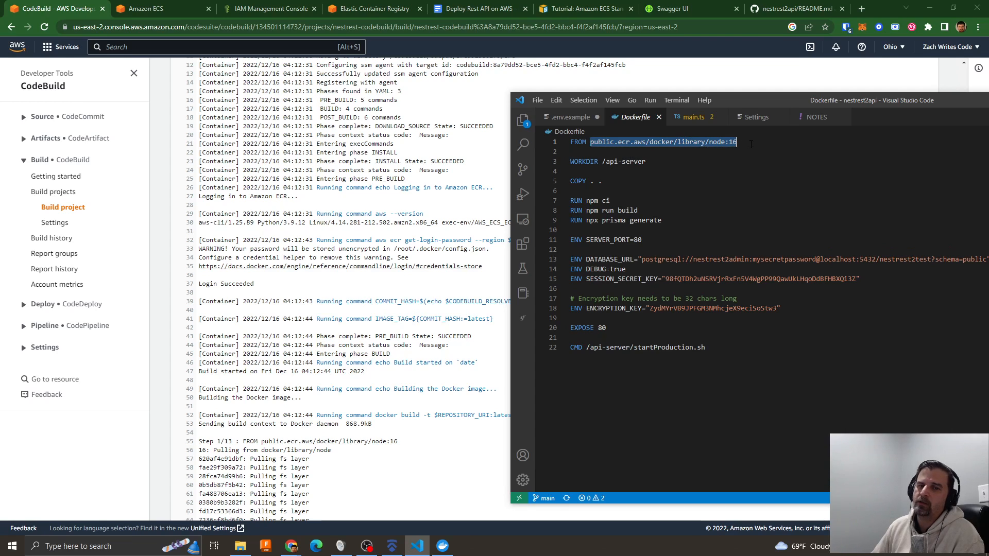
{"action": "left_click", "coordinate": [774, 180]}
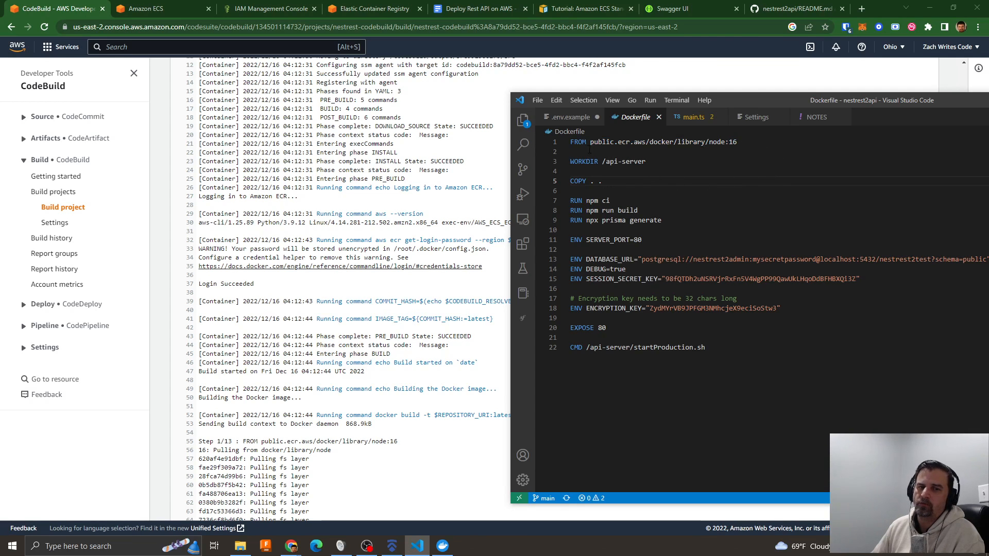
{"action": "left_click_drag", "start_coordinate": [741, 143], "coordinate": [575, 143]}
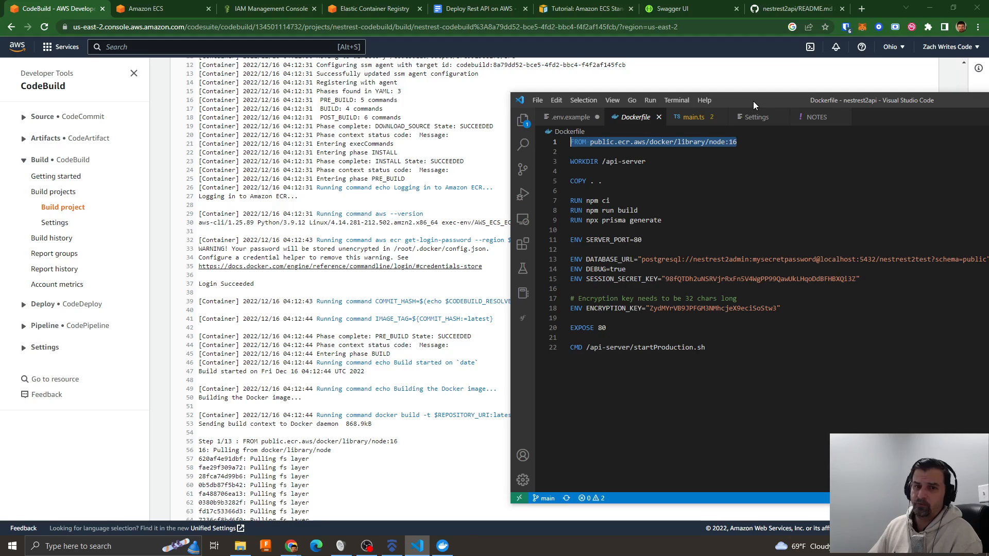
{"action": "scroll", "coordinate": [312, 314], "scroll_direction": "down", "scroll_amount": 20}
{"action": "scroll", "coordinate": [313, 314], "scroll_direction": "down", "scroll_amount": 15}
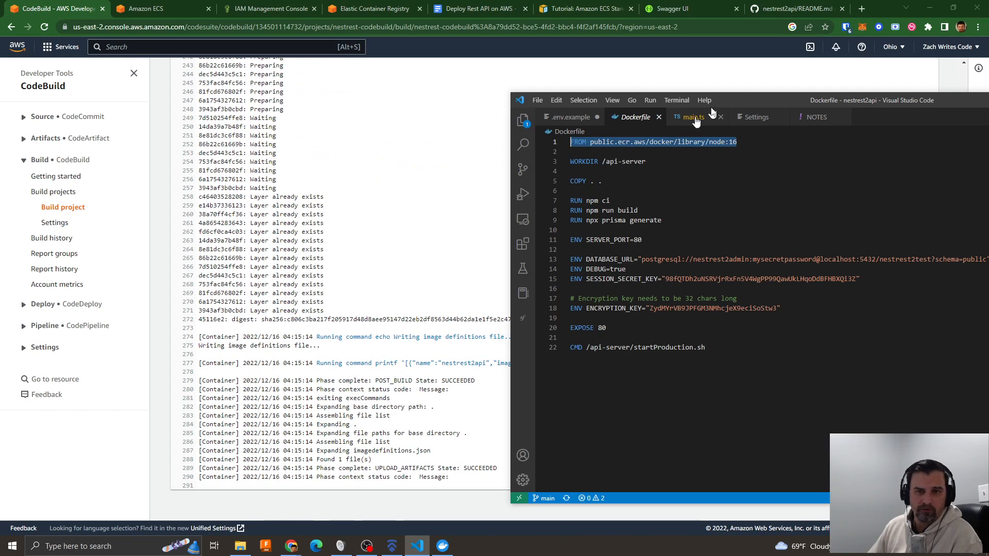
{"action": "left_click_drag", "start_coordinate": [731, 99], "coordinate": [988, 73]}
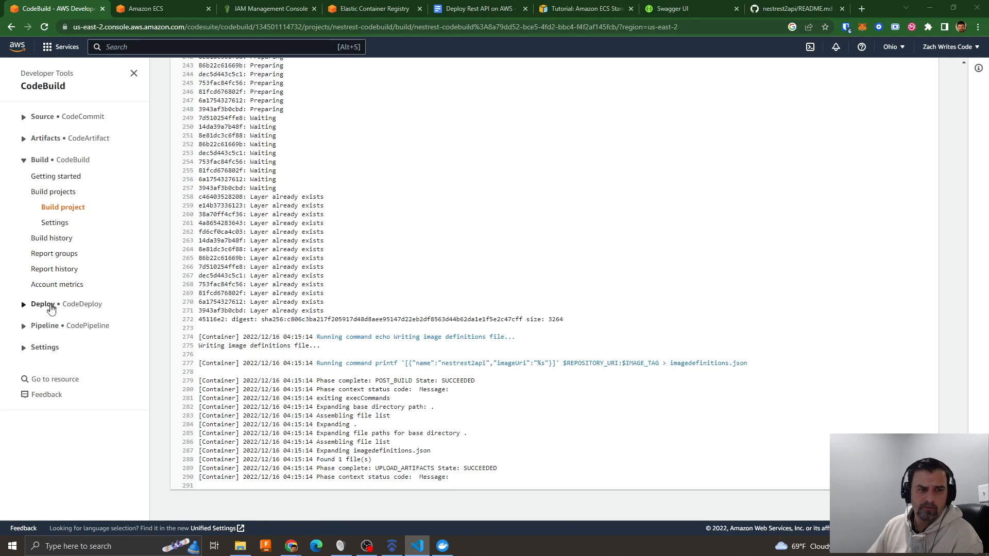
- Open nestrest-pipeline from the CodePipeline list and check the status of its Build and Deploy stages
{"action": "left_click", "coordinate": [59, 328]}
{"action": "left_click", "coordinate": [46, 359]}
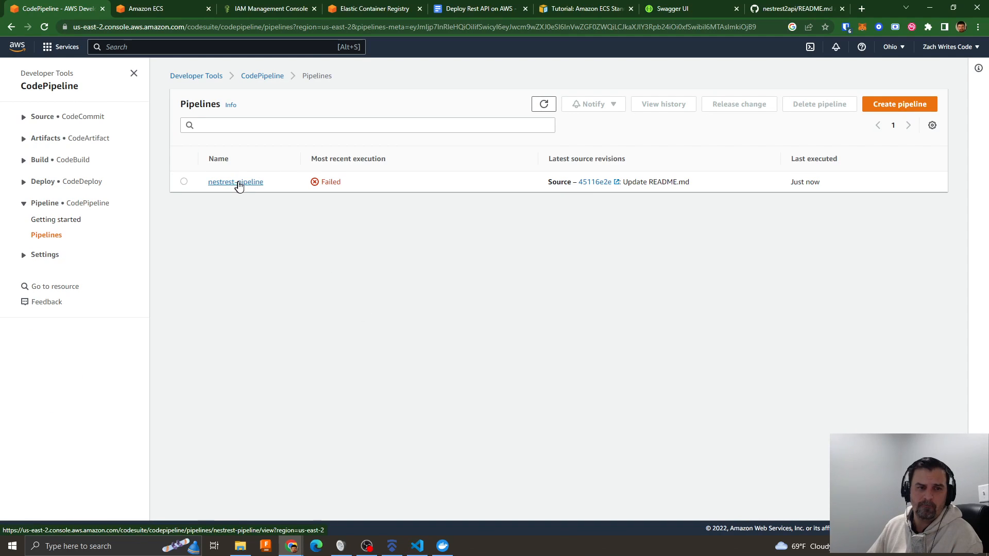
{"action": "left_click", "coordinate": [239, 183]}
{"action": "scroll", "coordinate": [465, 322], "scroll_direction": "down", "scroll_amount": 3}
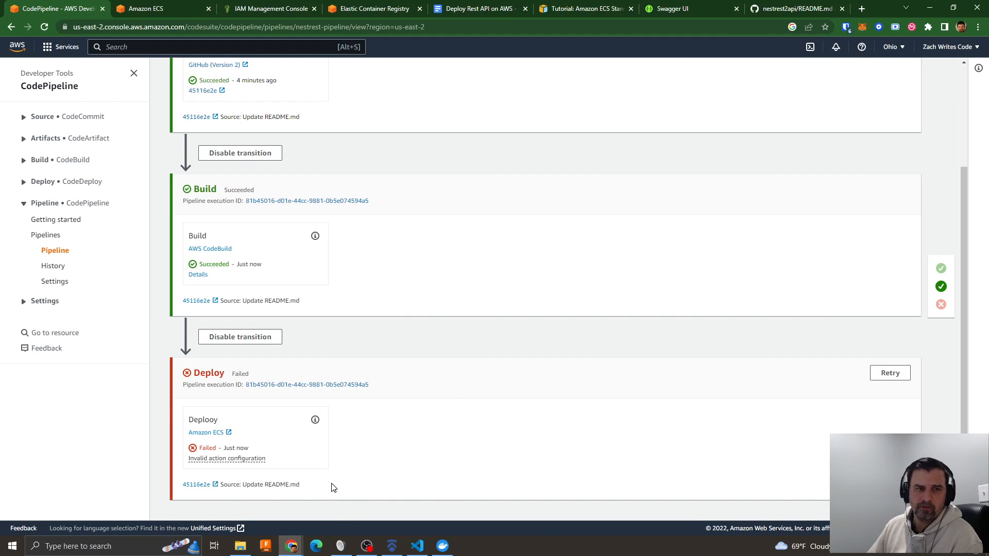
- Check the services in nestrest-ecs-cluster against the pipeline's Deploy stage, and inspect the images in the nestrest-ecr repository
{"action": "left_click", "coordinate": [147, 12]}
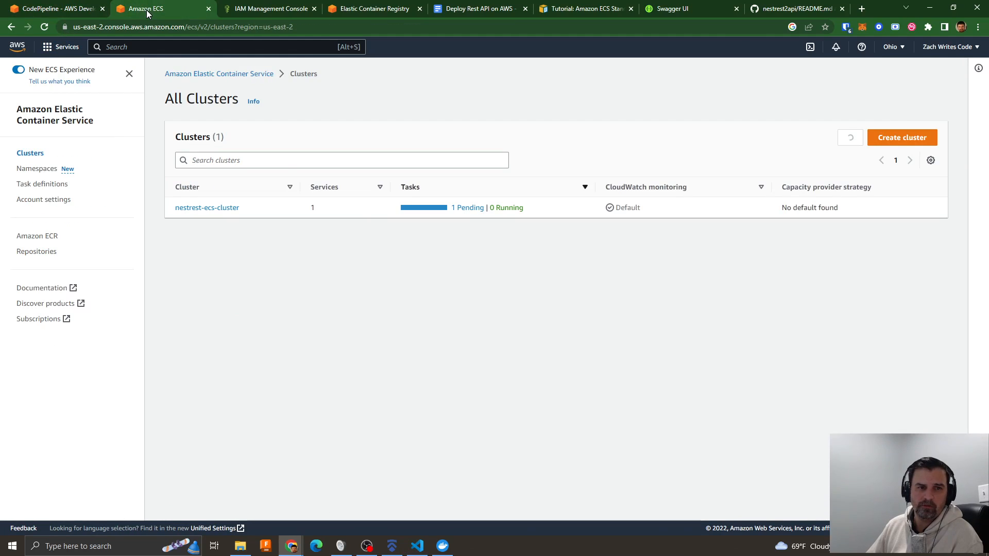
{"action": "left_click", "coordinate": [200, 208]}
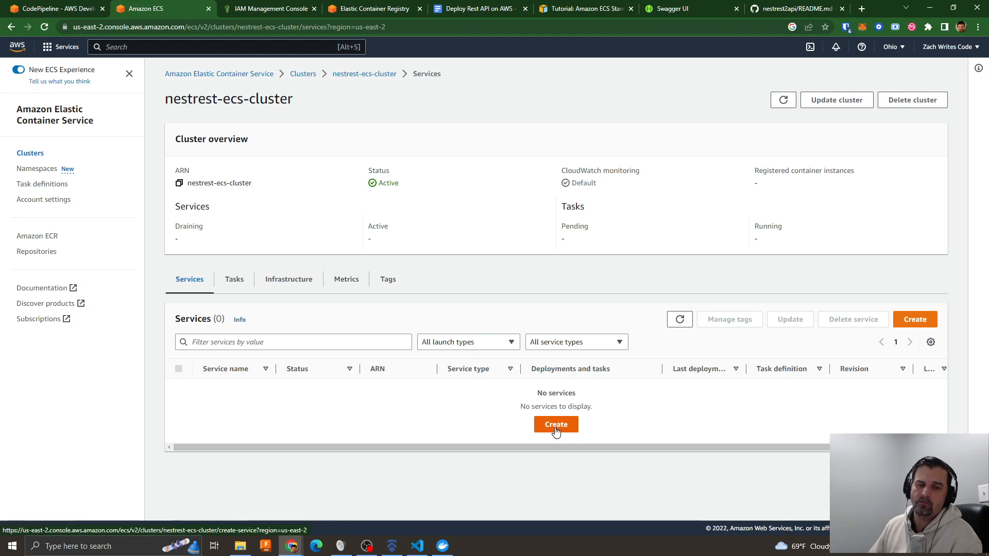
{"action": "left_click", "coordinate": [355, 10]}
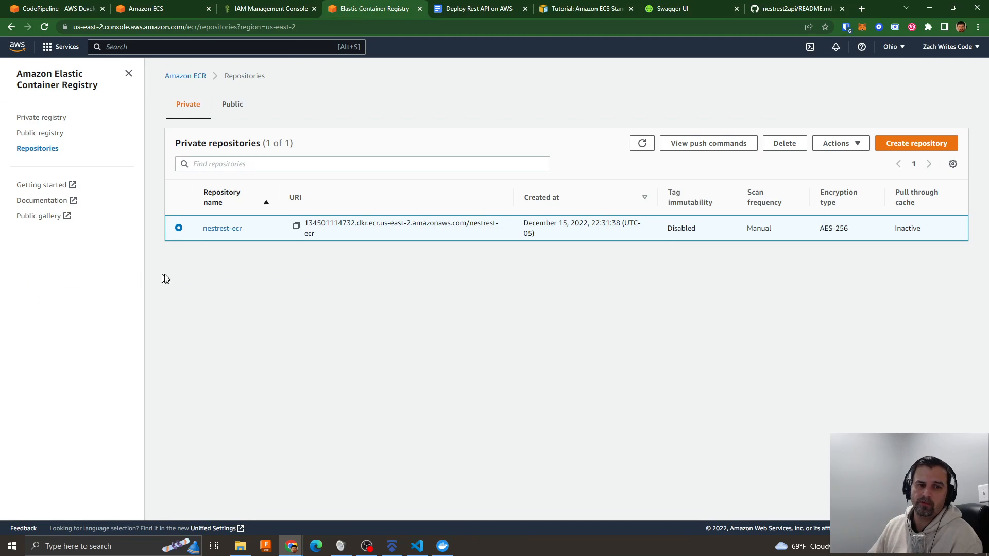
{"action": "left_click", "coordinate": [164, 9]}
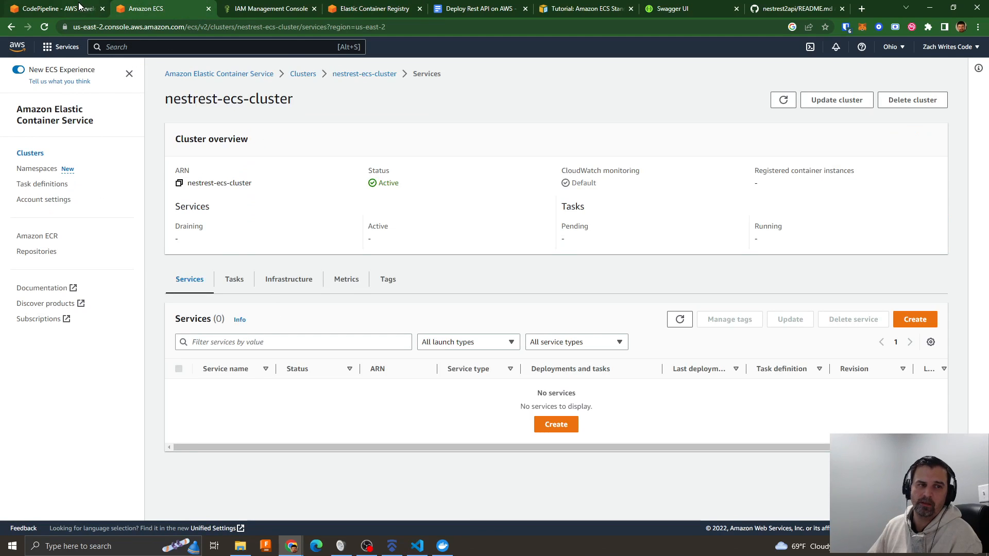
{"action": "left_click", "coordinate": [80, 7]}
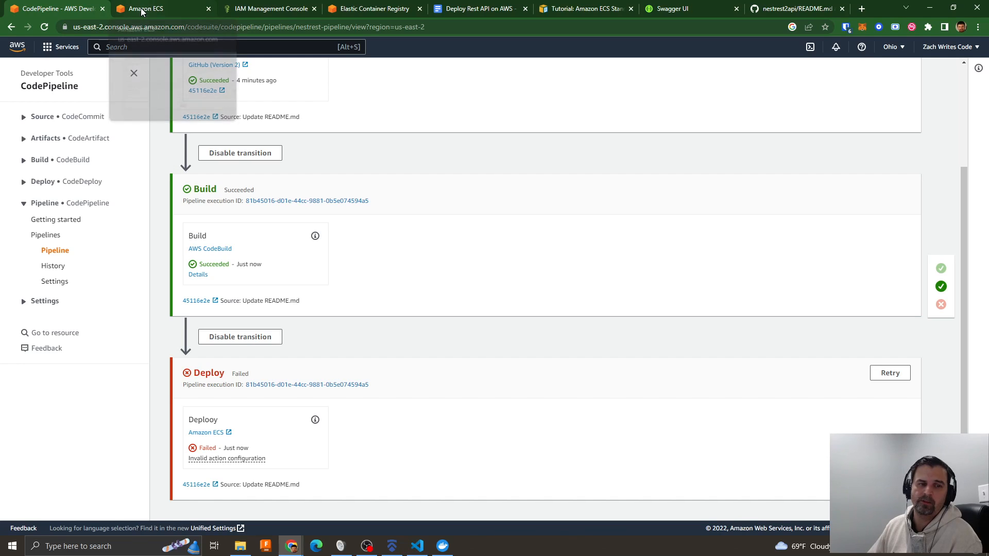
{"action": "left_click", "coordinate": [391, 9]}
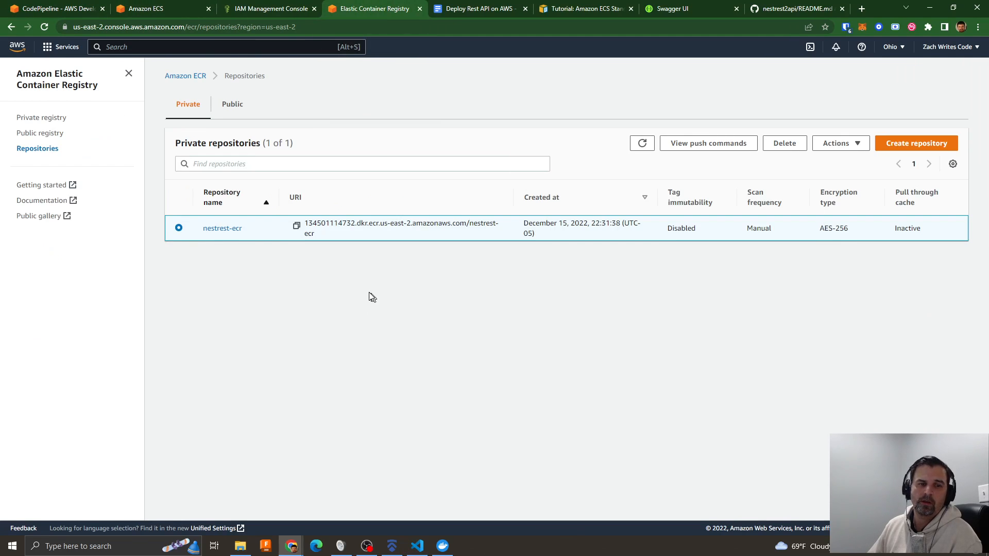
{"action": "left_click", "coordinate": [209, 229]}
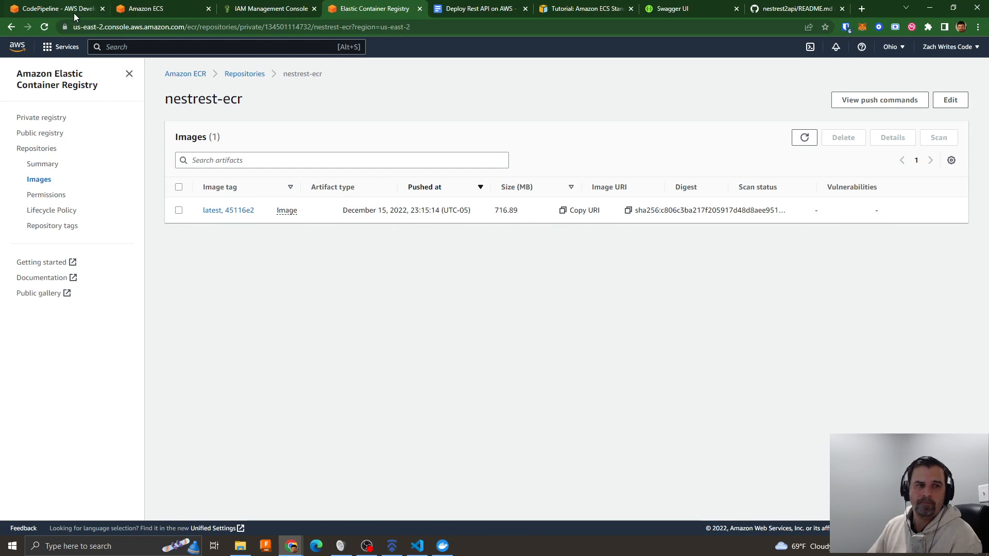
- Start a new service in nestrest-ecs-cluster with the Launch type compute option and the nestrest-task-def task definition family
{"action": "left_click", "coordinate": [155, 9]}
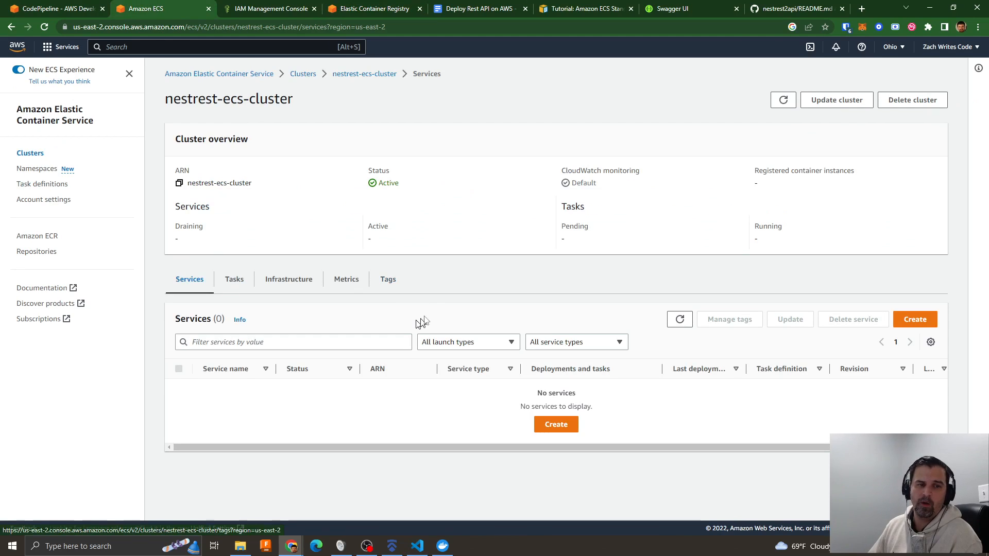
{"action": "left_click", "coordinate": [556, 426]}
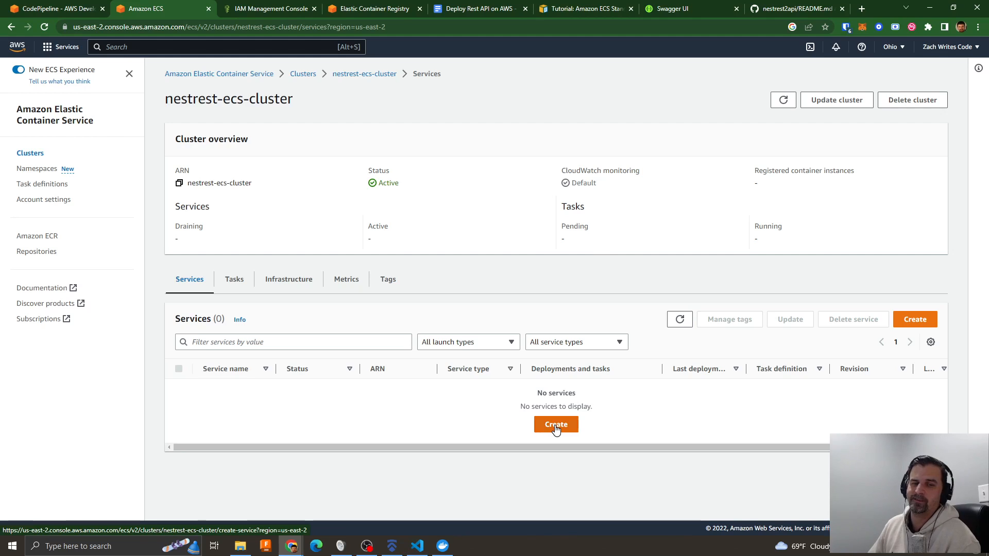
{"action": "scroll", "coordinate": [304, 250], "scroll_direction": "down", "scroll_amount": 2}
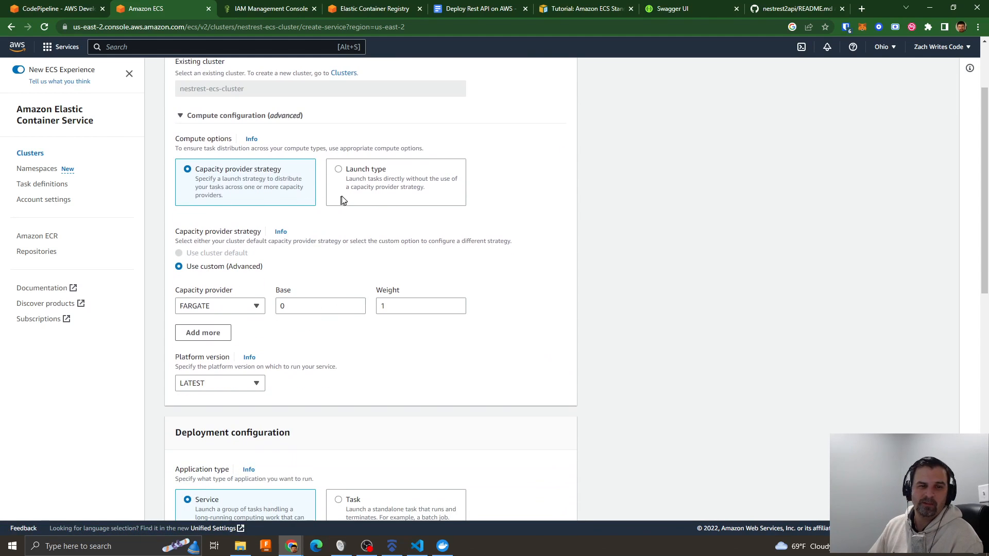
{"action": "left_click", "coordinate": [364, 179]}
{"action": "scroll", "coordinate": [511, 304], "scroll_direction": "down", "scroll_amount": 3}
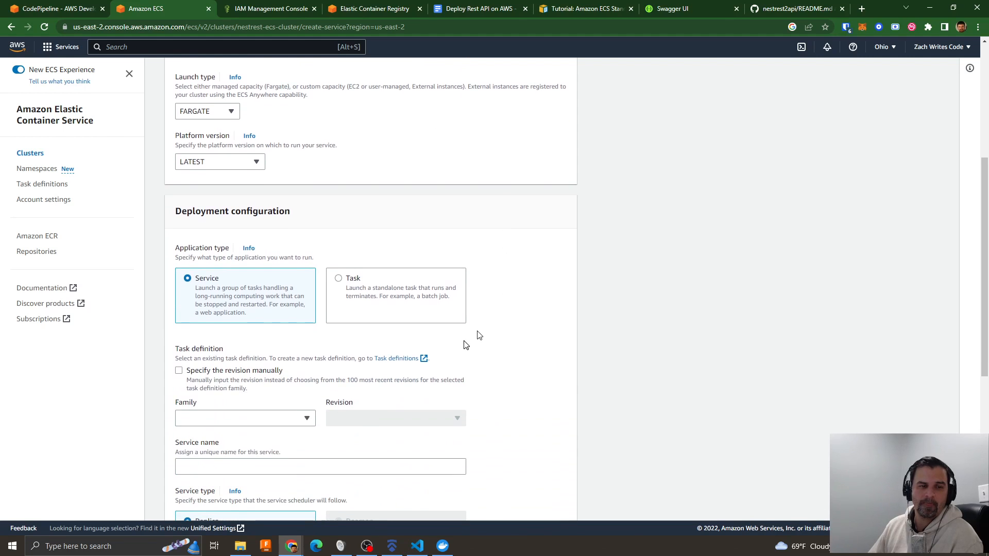
{"action": "left_click", "coordinate": [252, 417]}
{"action": "left_click", "coordinate": [212, 454]}
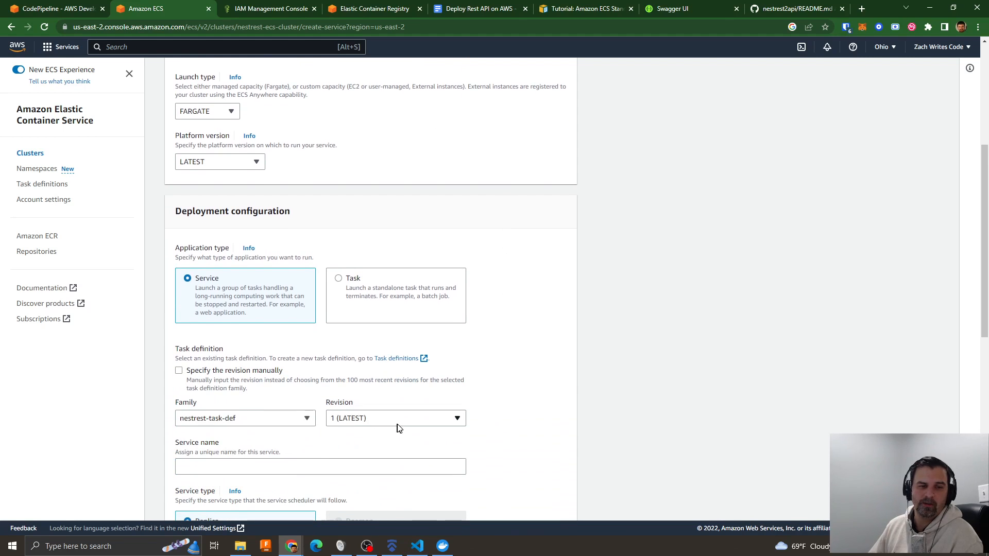
- Name the service nestrest-service, closing the separately opened task definitions page
{"action": "left_click", "coordinate": [245, 465]}
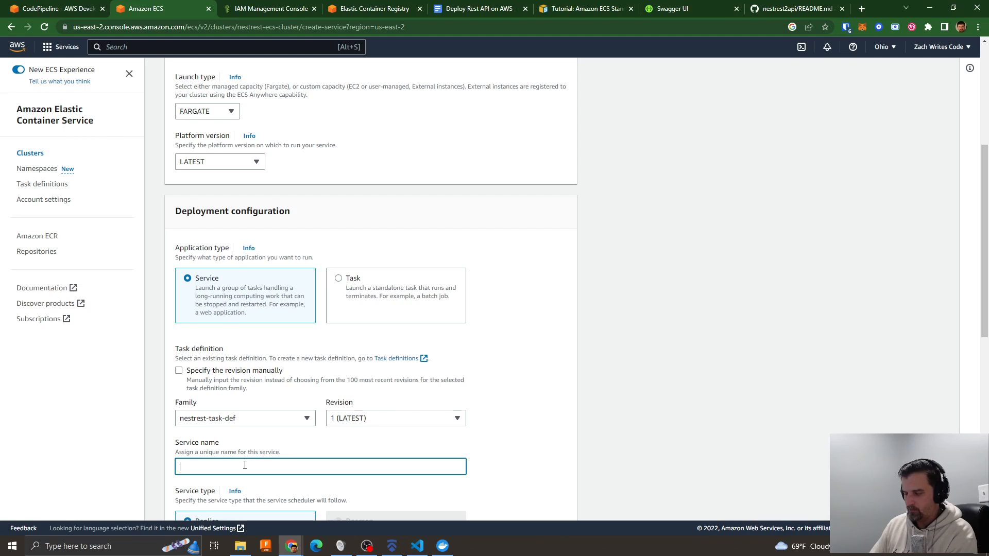
{"action": "type", "text": "nestrest-service"}
{"action": "left_click", "coordinate": [396, 359]}
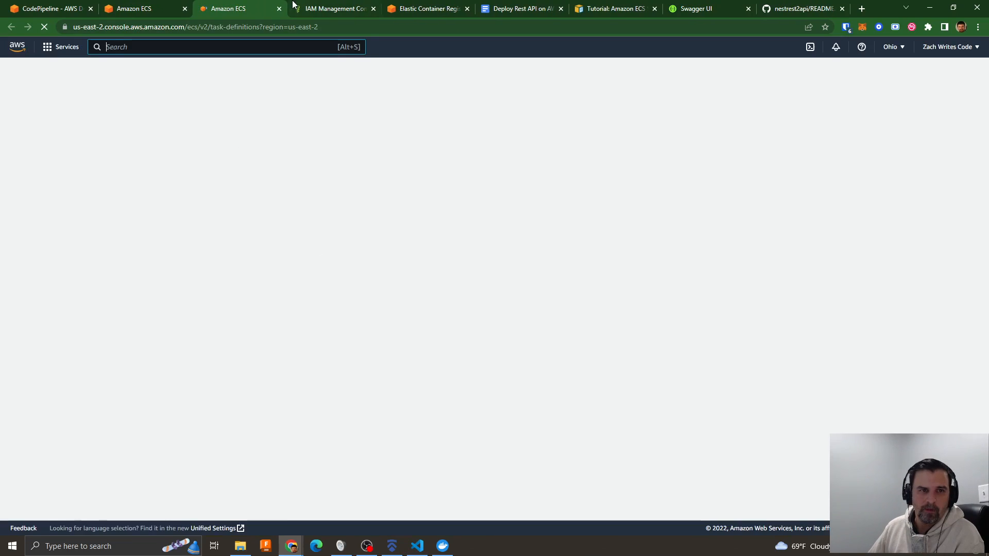
{"action": "left_click", "coordinate": [279, 9]}
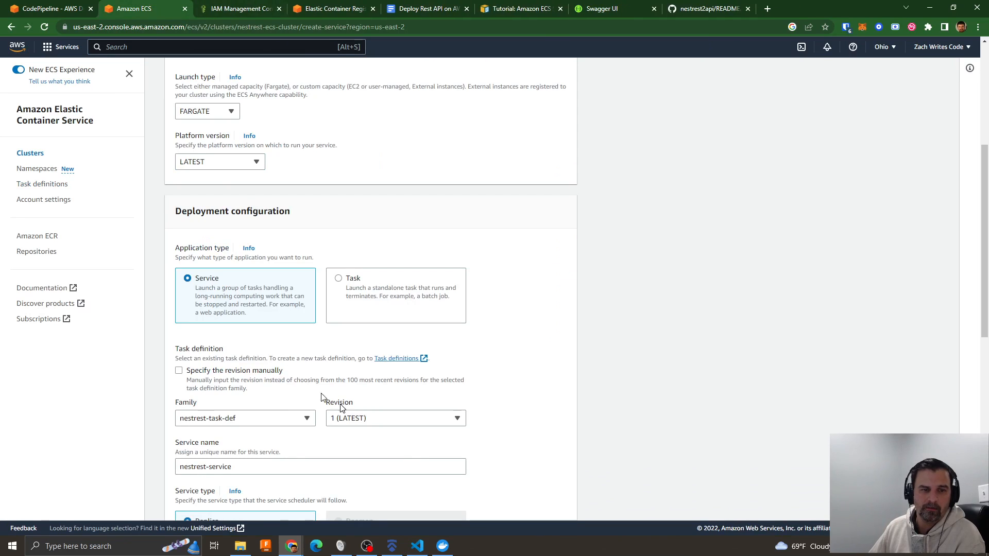
- Expand the service's networking settings and review the VPC, subnets, security group and public IP option
{"action": "scroll", "coordinate": [338, 364], "scroll_direction": "down", "scroll_amount": 3}
{"action": "scroll", "coordinate": [309, 320], "scroll_direction": "down", "scroll_amount": 2}
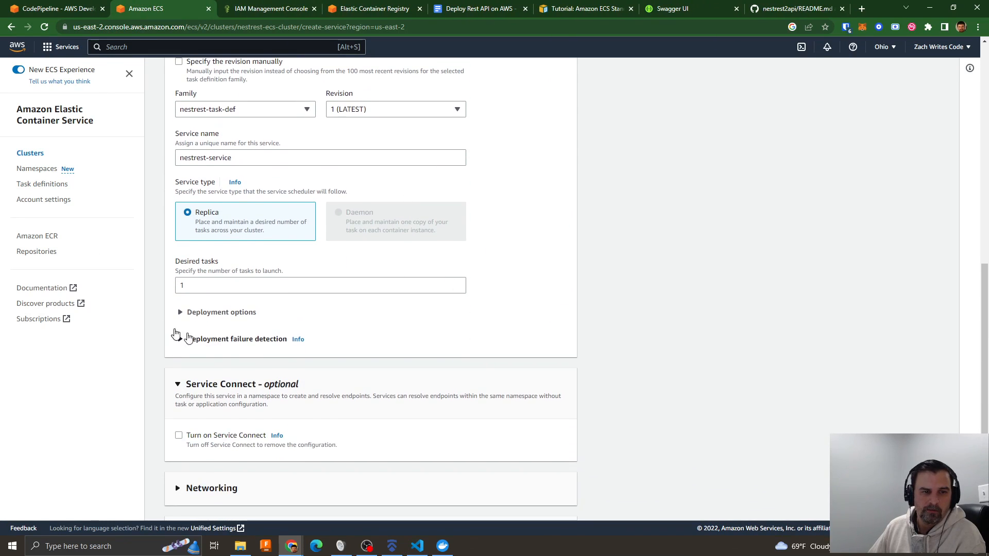
{"action": "scroll", "coordinate": [232, 380], "scroll_direction": "down", "scroll_amount": 3}
{"action": "left_click", "coordinate": [242, 344]}
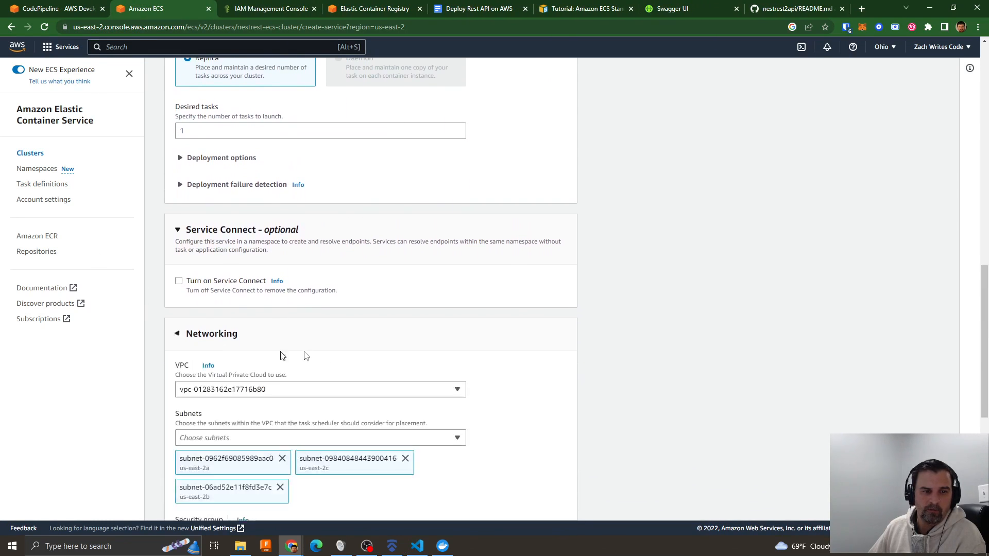
{"action": "scroll", "coordinate": [329, 355], "scroll_direction": "down", "scroll_amount": 2}
{"action": "scroll", "coordinate": [412, 357], "scroll_direction": "down", "scroll_amount": 5}
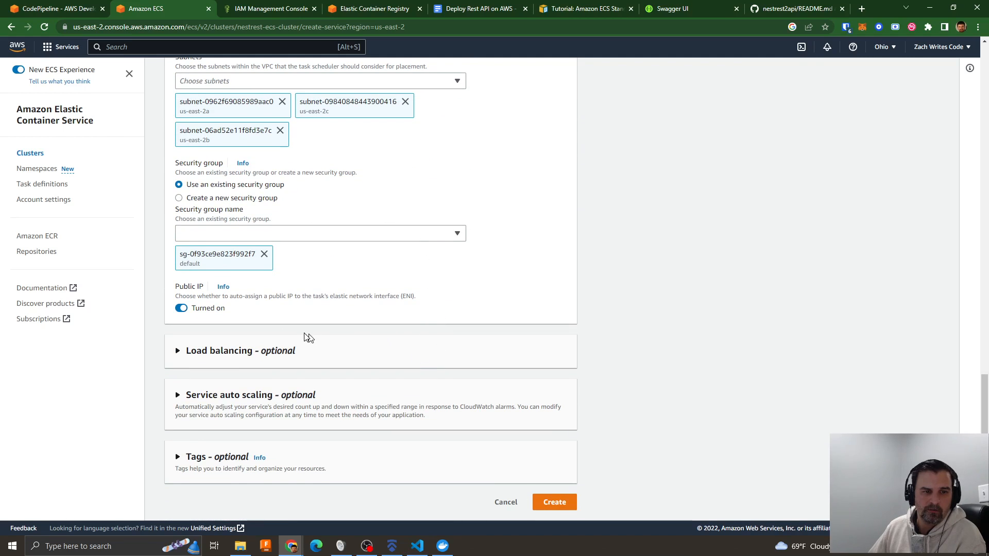
- Add a new Application Load Balancer named nestrest-lb to the service
{"action": "left_click", "coordinate": [238, 348]}
{"action": "left_click", "coordinate": [196, 406]}
{"action": "left_click", "coordinate": [226, 449]}
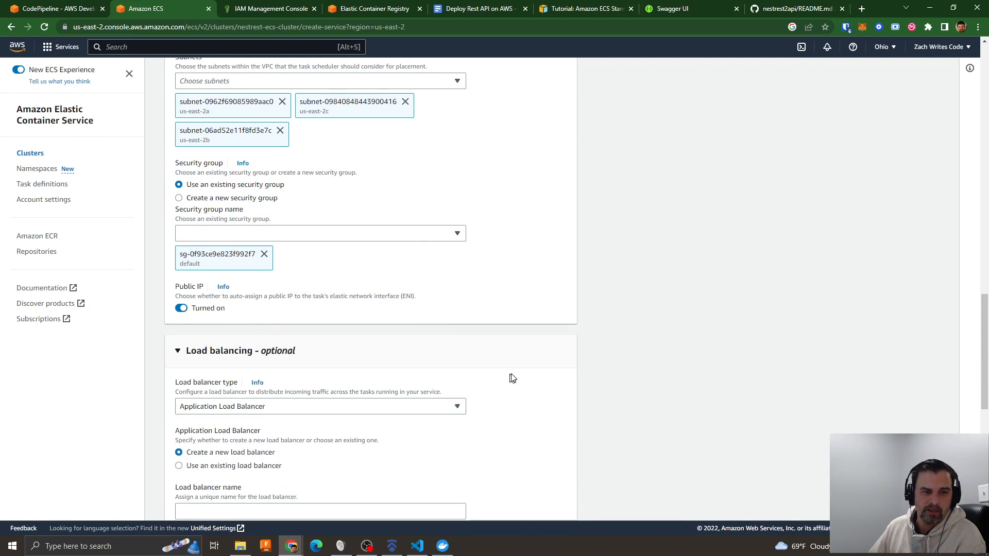
{"action": "scroll", "coordinate": [512, 379], "scroll_direction": "down", "scroll_amount": 1}
{"action": "scroll", "coordinate": [513, 378], "scroll_direction": "down", "scroll_amount": 3}
{"action": "left_click", "coordinate": [238, 305]}
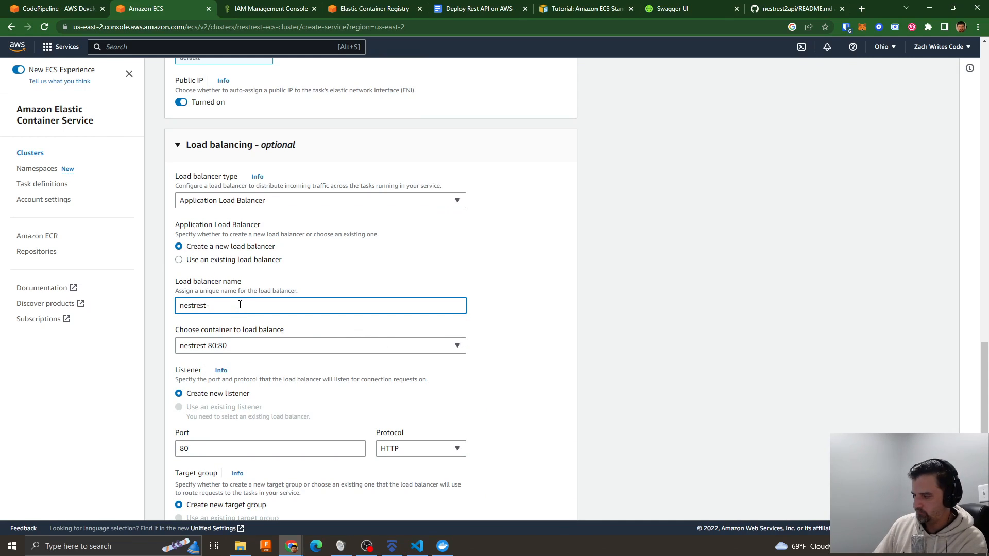
{"action": "scroll", "coordinate": [243, 329], "scroll_direction": "down", "scroll_amount": 2}
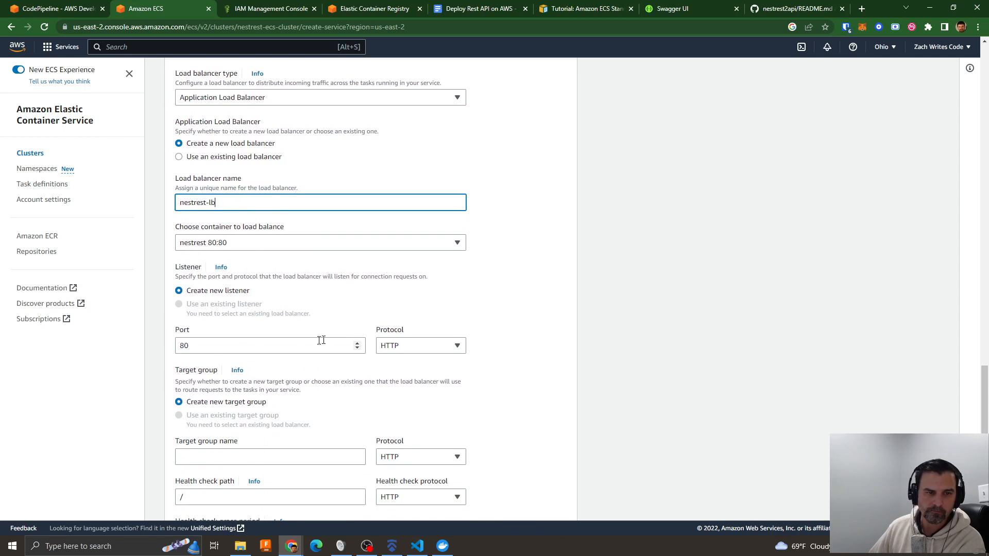
- Name the new target group nestrest-target, set its health check path to /api, and create the service
{"action": "scroll", "coordinate": [309, 340], "scroll_direction": "down", "scroll_amount": 4}
{"action": "left_click", "coordinate": [207, 258]}
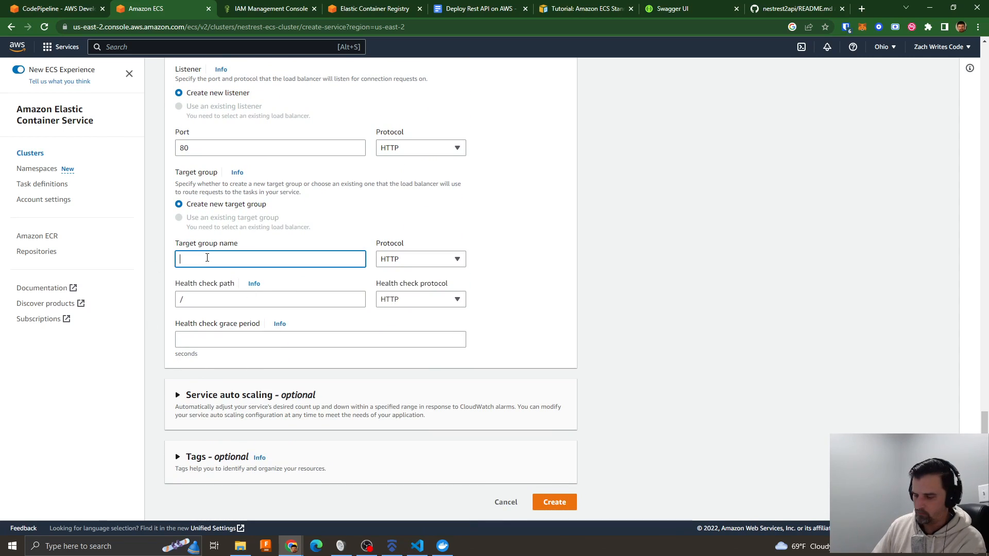
{"action": "type", "text": "rest"}
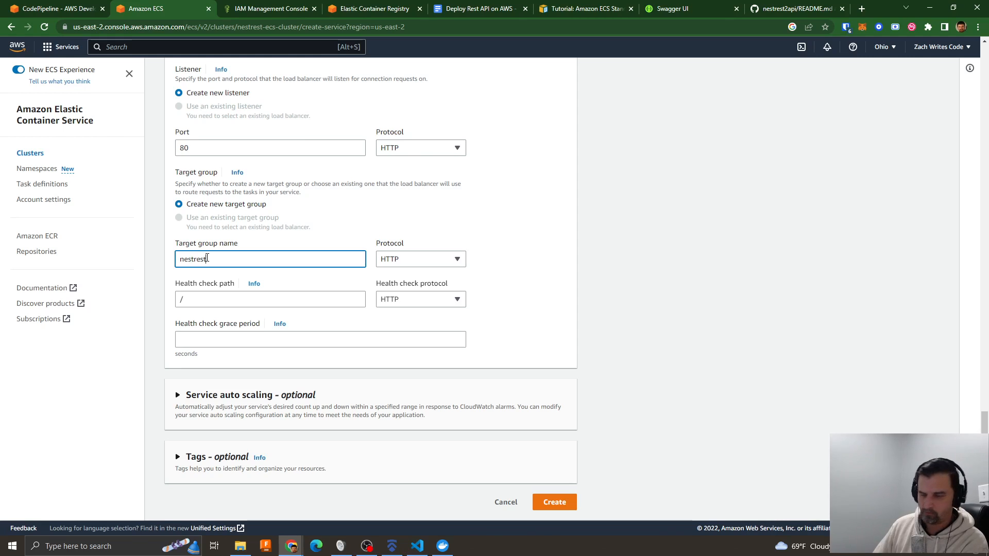
{"action": "type", "text": "-target"}
{"action": "left_click", "coordinate": [195, 305]}
{"action": "type", "text": "api"}
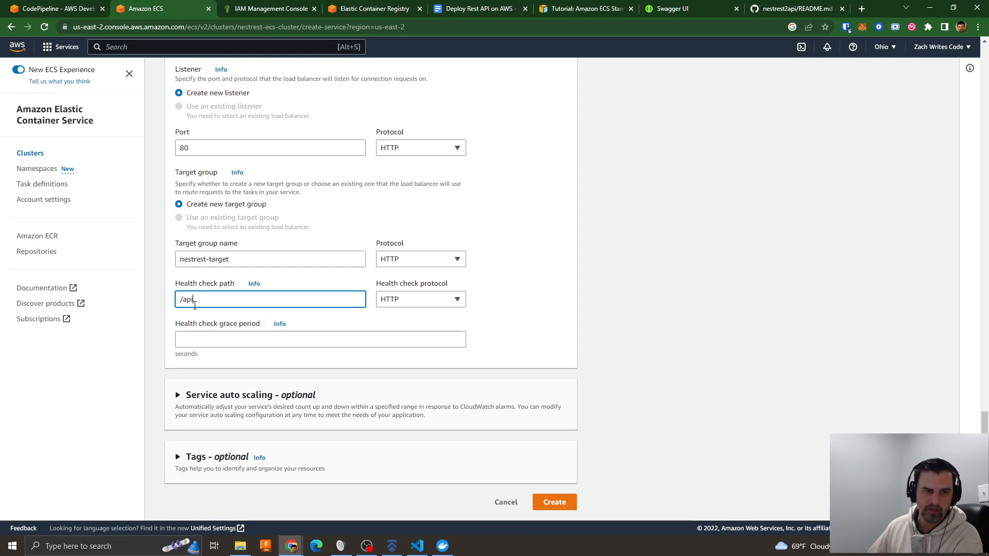
{"action": "left_click", "coordinate": [558, 502]}
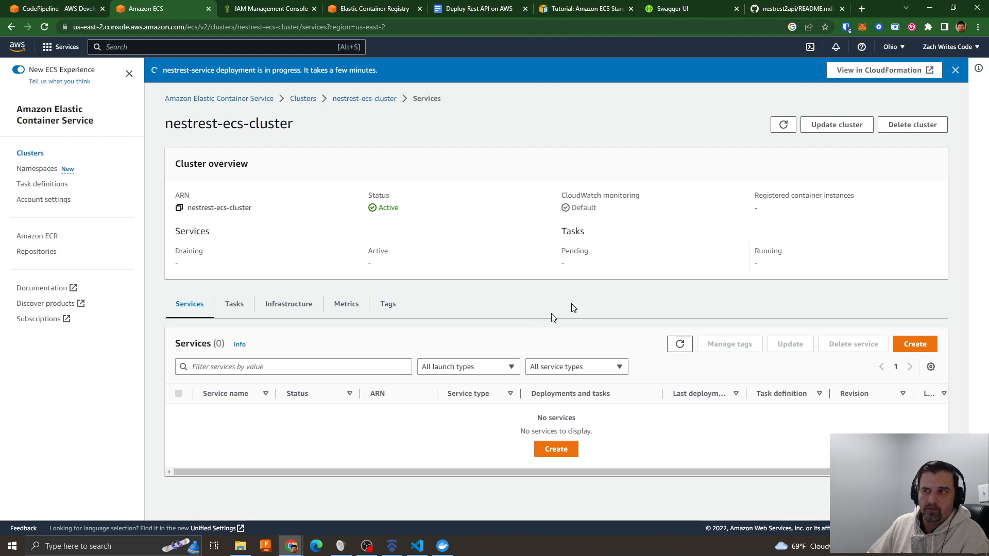
- Bring the Visual Studio Code window back into view and highlight the Dockerfile's SESSION_SECRET_KEY and ENCRYPTION_KEY lines
{"action": "left_click_drag", "start_coordinate": [988, 95], "coordinate": [766, 106]}
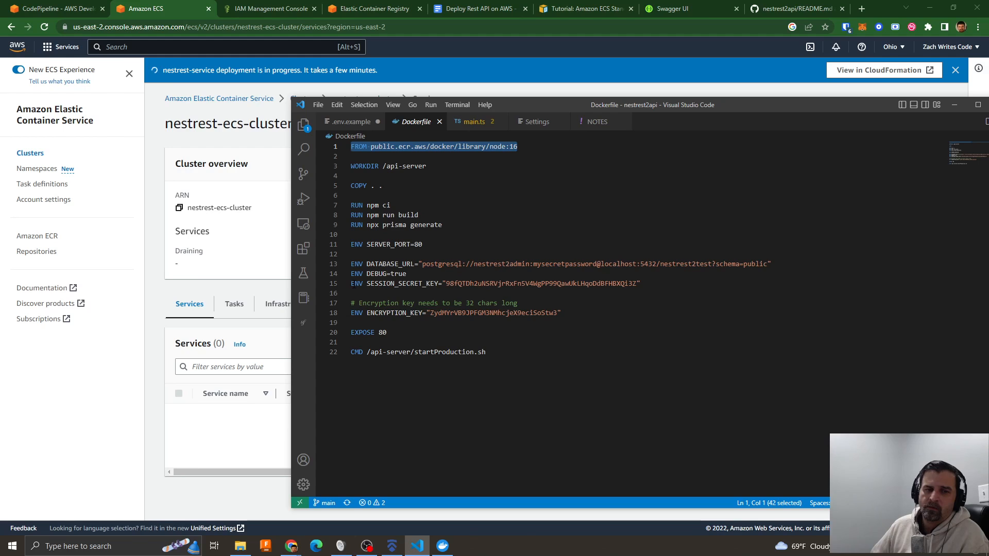
{"action": "left_click_drag", "start_coordinate": [351, 284], "coordinate": [643, 289]}
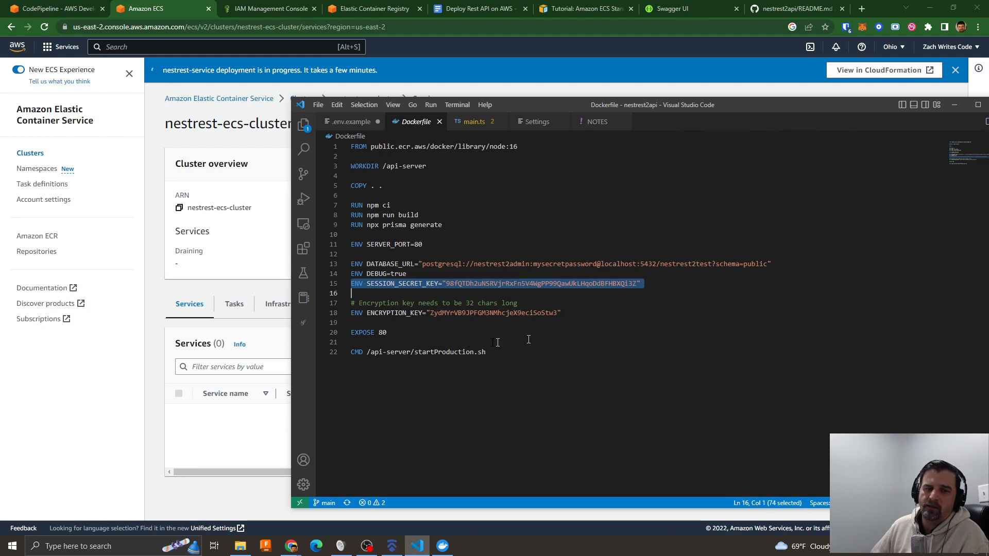
{"action": "left_click_drag", "start_coordinate": [350, 313], "coordinate": [571, 314]}
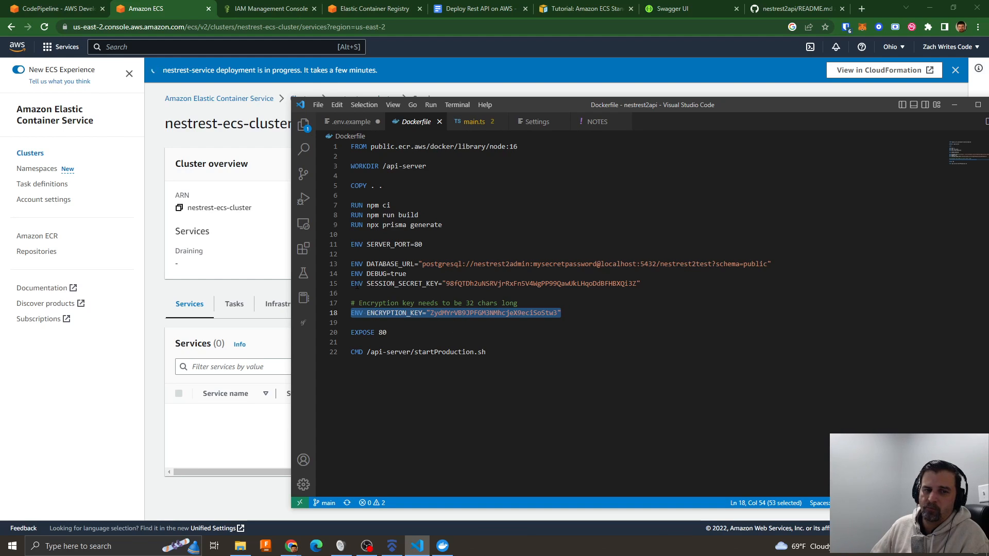
- Highlight the SESSION_SECRET_KEY line in the Dockerfile
{"action": "left_click", "coordinate": [352, 283]}
{"action": "key", "text": "shift+Right"}
{"action": "key", "text": "shift+Right"}
{"action": "key", "text": "shift+Right"}
{"action": "key", "text": "shift+Right"}
{"action": "key", "text": "shift+Right"}
{"action": "key", "text": "shift+Right"}
{"action": "key", "text": "shift+Right"}
{"action": "key", "text": "shift+Right"}
{"action": "key", "text": "shift+Right"}
{"action": "key", "text": "shift+Right"}
{"action": "key", "text": "shift+Right"}
{"action": "key", "text": "shift+Right"}
{"action": "key", "text": "shift+Right"}
{"action": "key", "text": "shift+Right"}
{"action": "key", "text": "shift+Right"}
{"action": "key", "text": "shift+Right"}
{"action": "key", "text": "shift+Right"}
{"action": "key", "text": "shift+Right"}
{"action": "key", "text": "shift+Right"}
{"action": "key", "text": "shift+Right"}
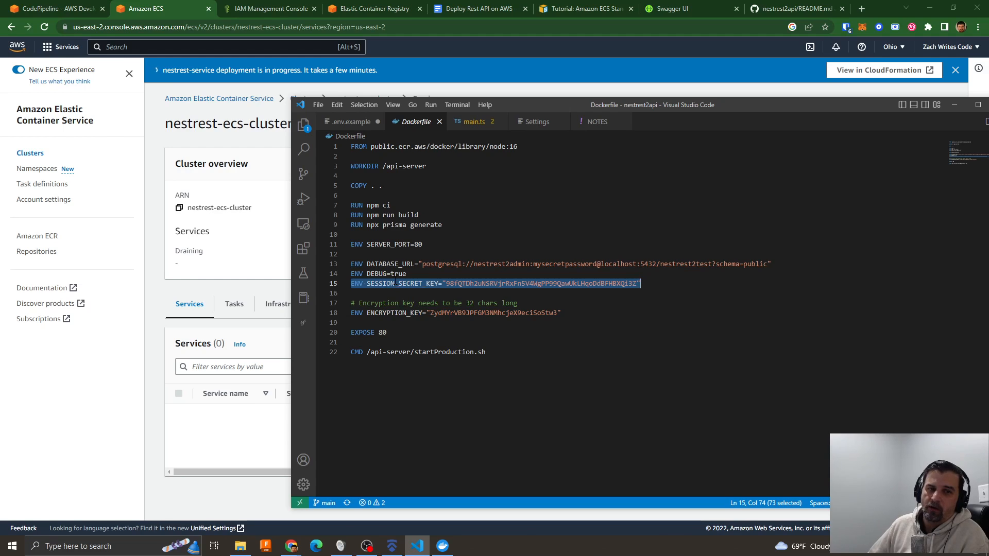
- Switch to GitHub and open the Dockerfile of the nestrest2api repository
{"action": "left_click", "coordinate": [798, 11]}
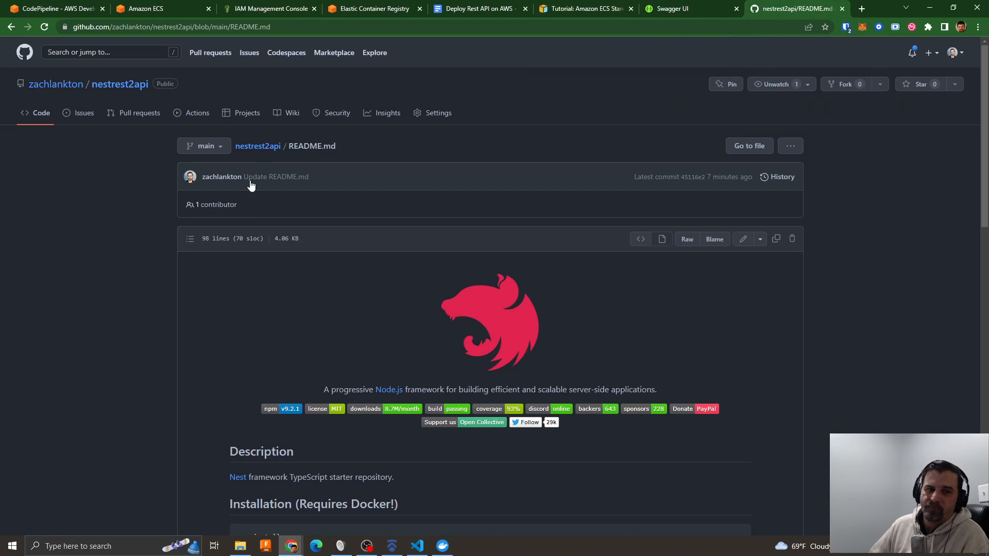
{"action": "left_click", "coordinate": [258, 147]}
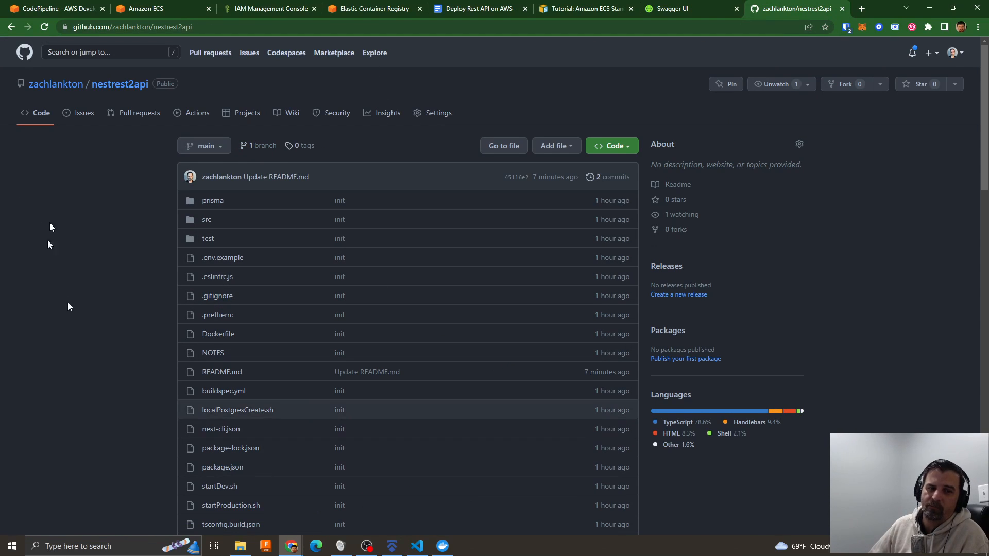
{"action": "scroll", "coordinate": [388, 317], "scroll_direction": "down", "scroll_amount": 4}
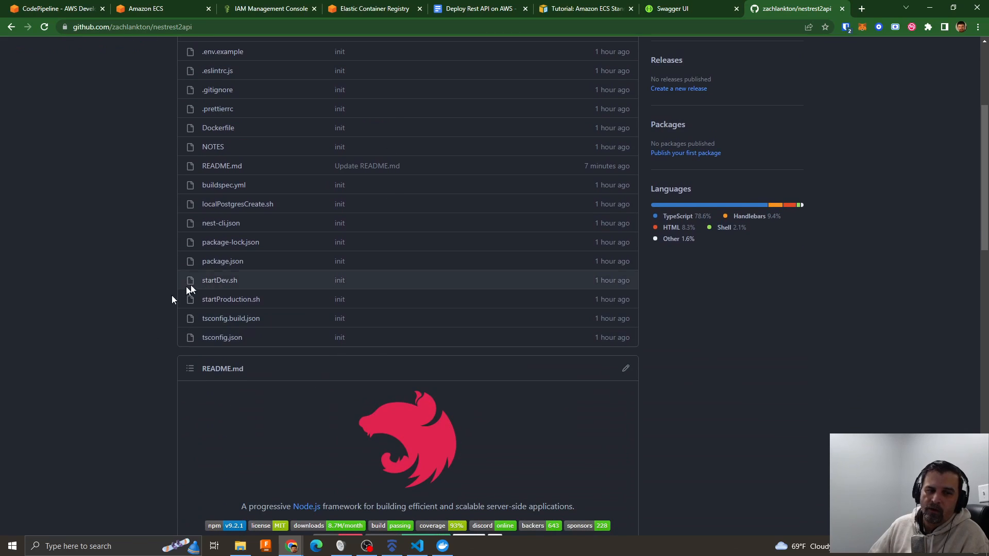
{"action": "scroll", "coordinate": [224, 243], "scroll_direction": "up", "scroll_amount": 2}
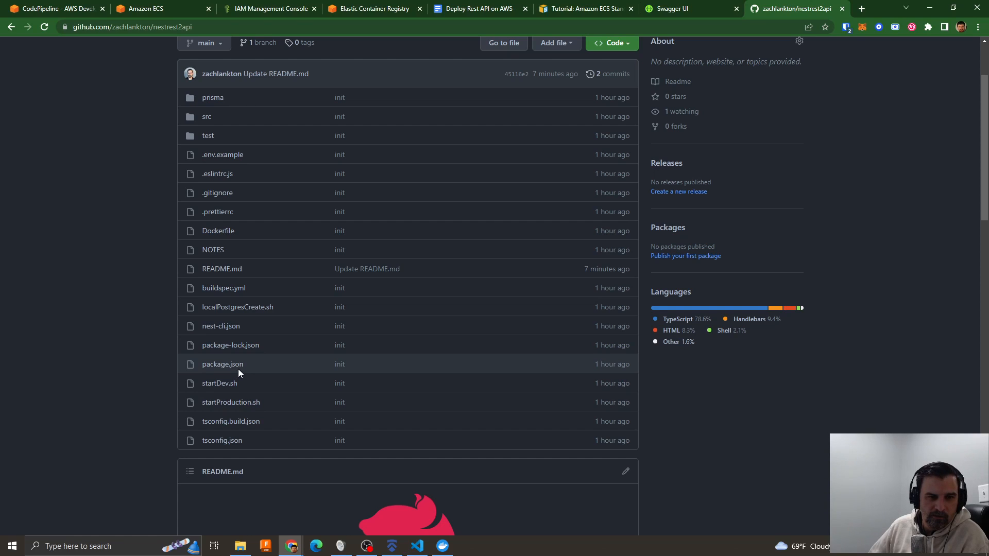
{"action": "left_click", "coordinate": [218, 232]}
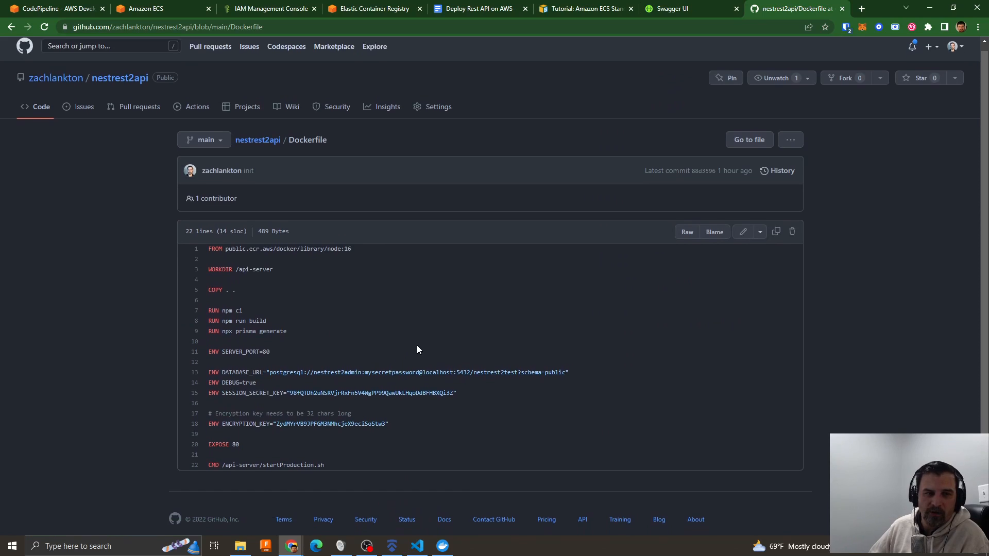
{"action": "scroll", "coordinate": [417, 345], "scroll_direction": "down", "scroll_amount": 1}
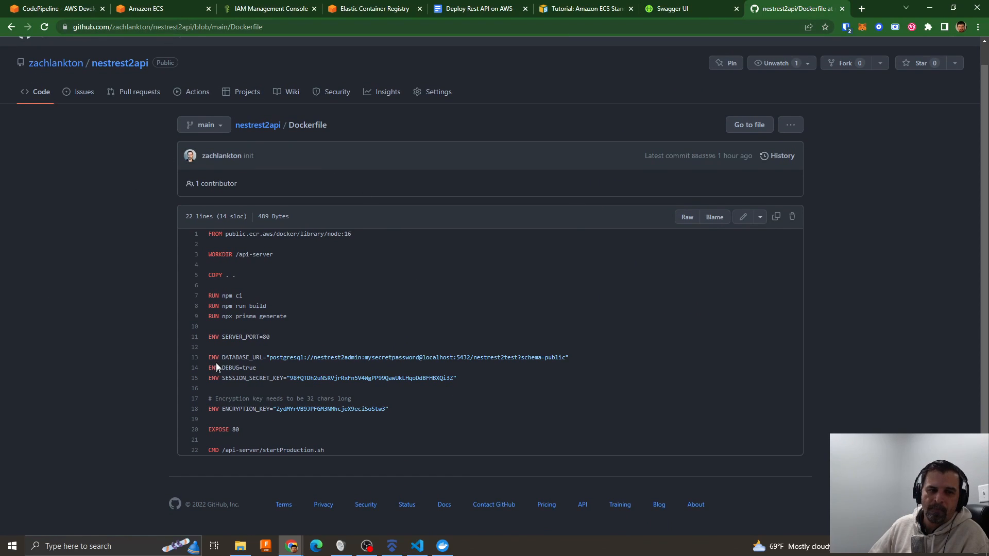
- Highlight the Dockerfile's environment lines from DATABASE_URL to ENCRYPTION_KEY, singling out the session secret and encryption key entries
{"action": "left_click_drag", "start_coordinate": [207, 356], "coordinate": [402, 423]}
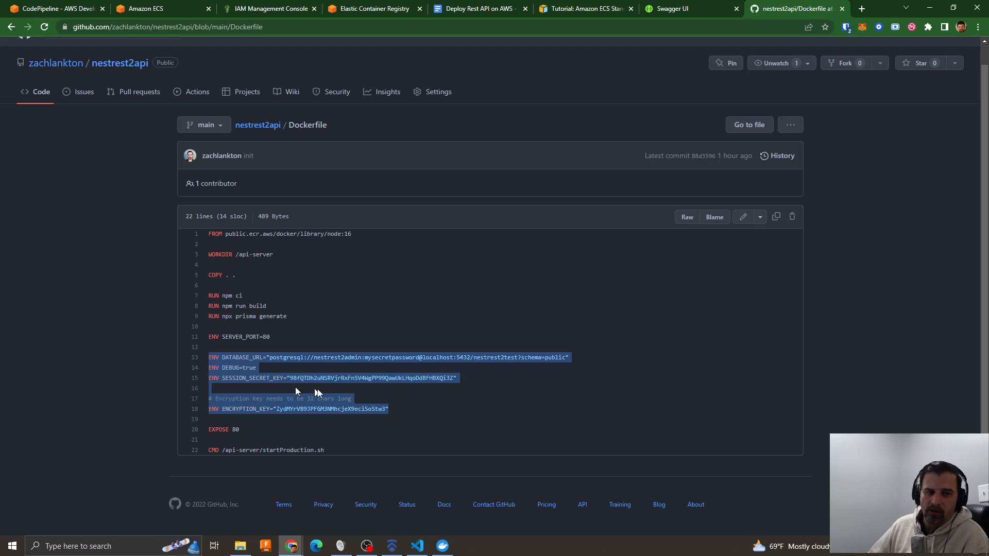
{"action": "left_click", "coordinate": [244, 378]}
{"action": "left_click_drag", "start_coordinate": [222, 379], "coordinate": [459, 380]}
{"action": "left_click_drag", "start_coordinate": [222, 409], "coordinate": [405, 414]}
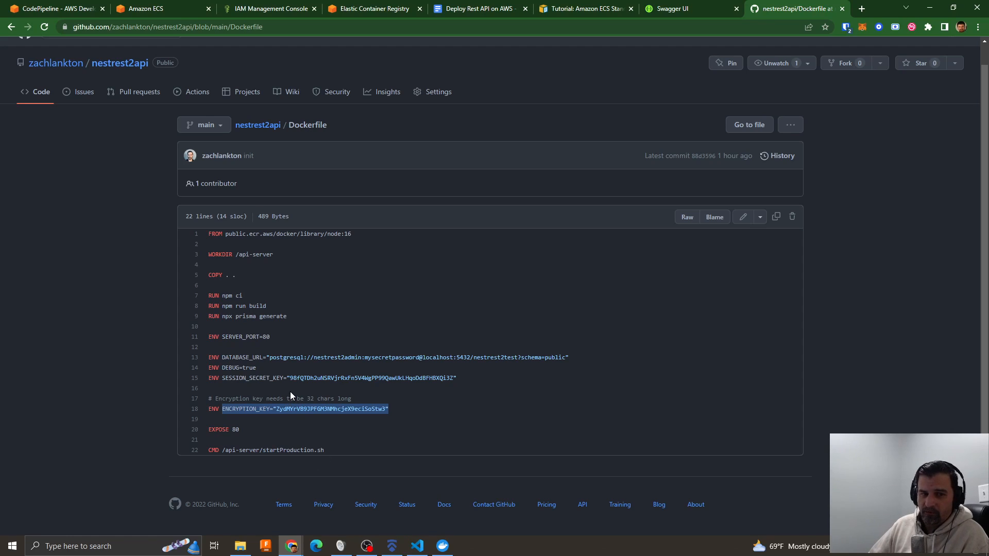
{"action": "left_click_drag", "start_coordinate": [222, 377], "coordinate": [464, 379]}
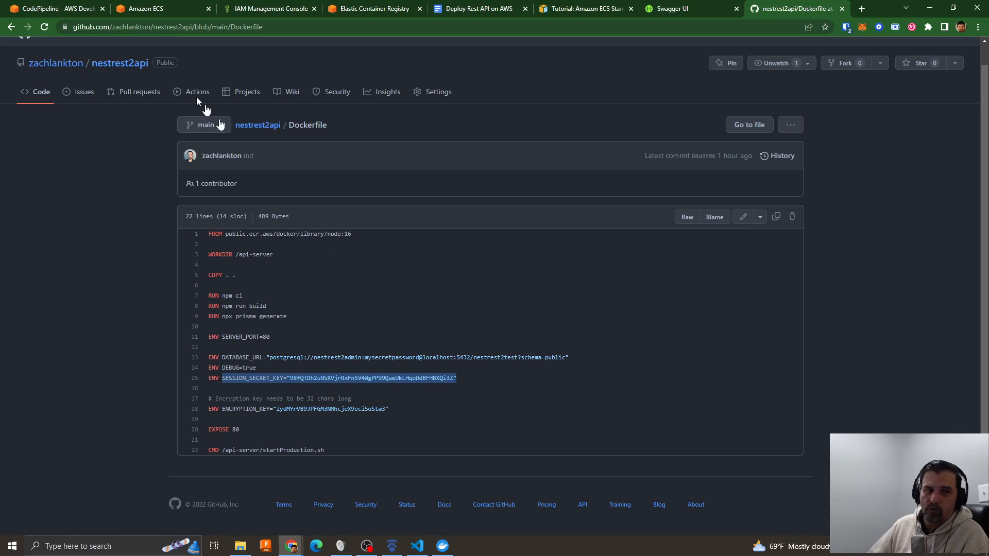
- Switch to Amazon ECS and start a new task definition, showing its first container's environment variable options
{"action": "left_click", "coordinate": [138, 10]}
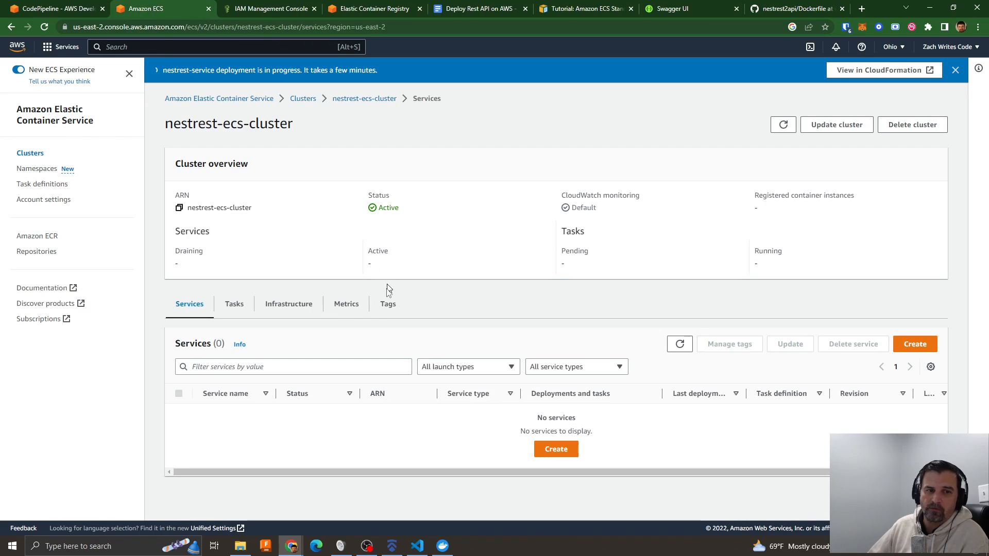
{"action": "left_click", "coordinate": [41, 185]}
{"action": "left_click", "coordinate": [865, 145]}
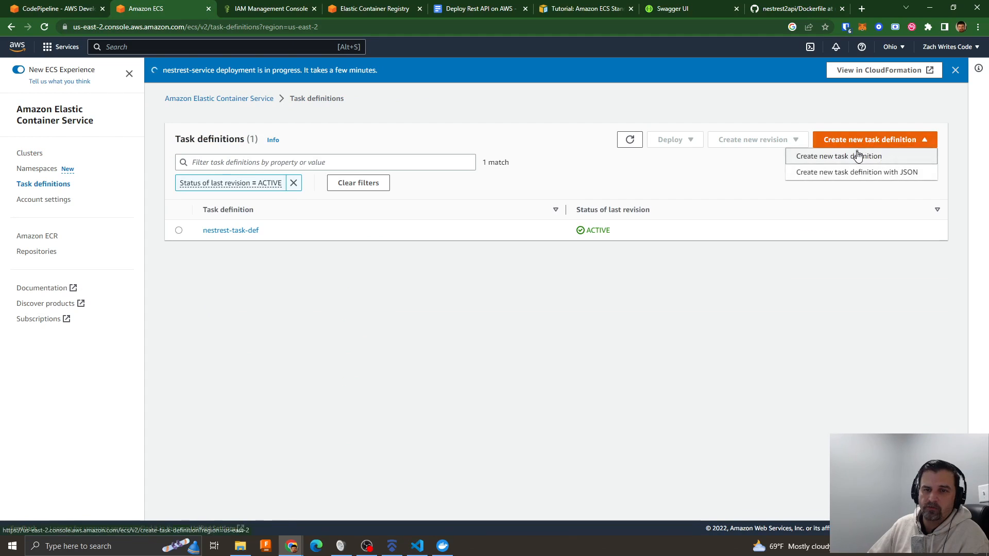
{"action": "left_click", "coordinate": [822, 155]}
{"action": "scroll", "coordinate": [451, 340], "scroll_direction": "down", "scroll_amount": 4}
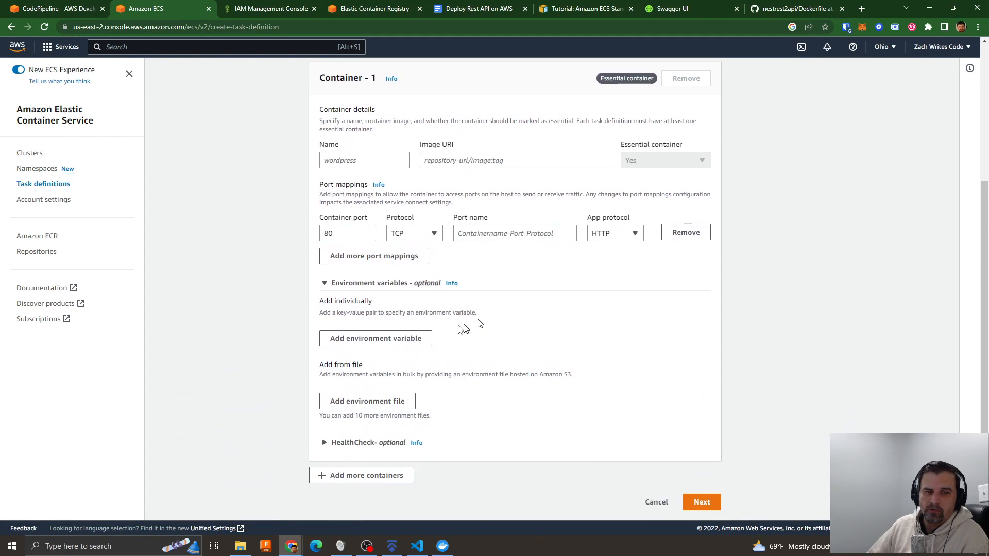
- Add a blank environment variable and a blank environment file location to Container - 1 to review both ways of supplying variables
{"action": "left_click", "coordinate": [375, 338]}
{"action": "left_click", "coordinate": [335, 343]}
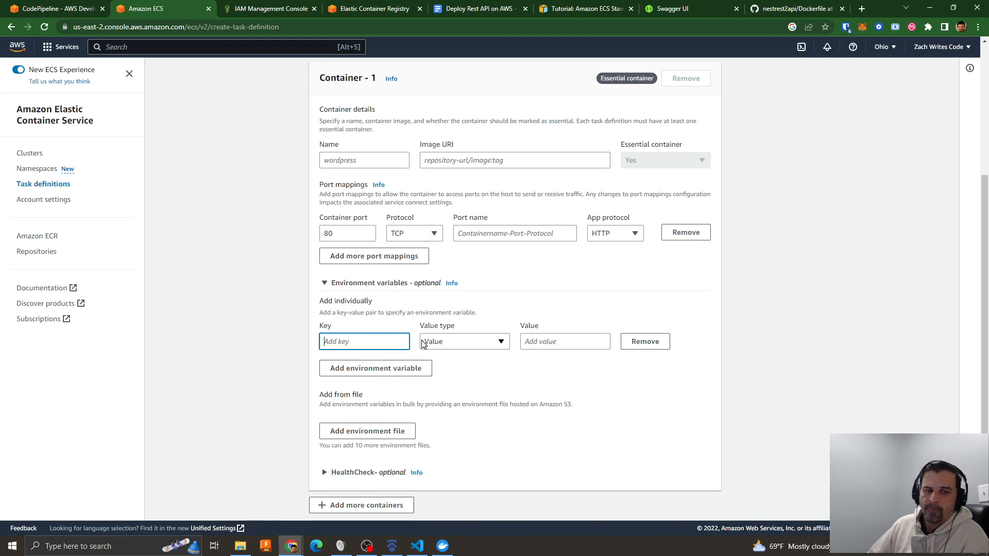
{"action": "left_click", "coordinate": [472, 401]}
{"action": "scroll", "coordinate": [515, 396], "scroll_direction": "down", "scroll_amount": 1}
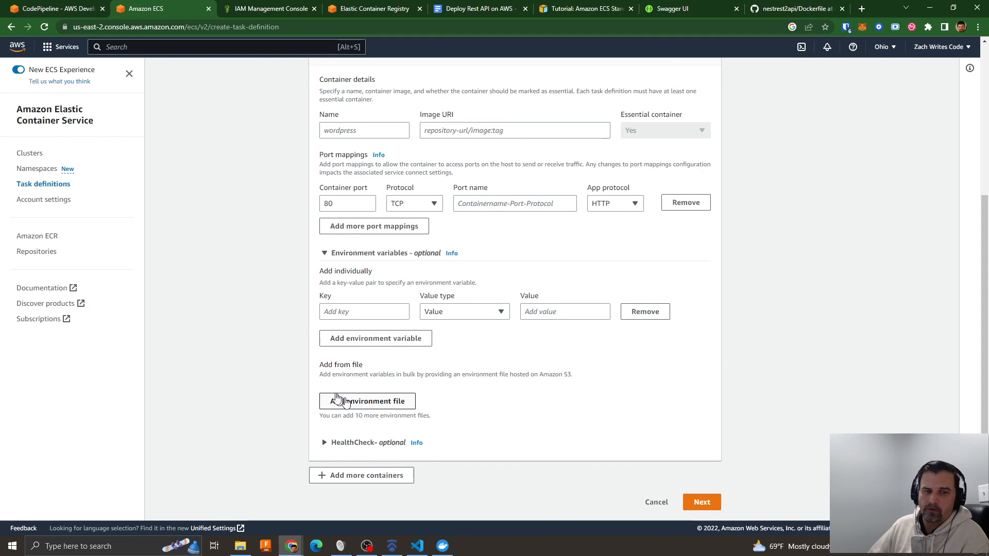
{"action": "left_click", "coordinate": [359, 404]}
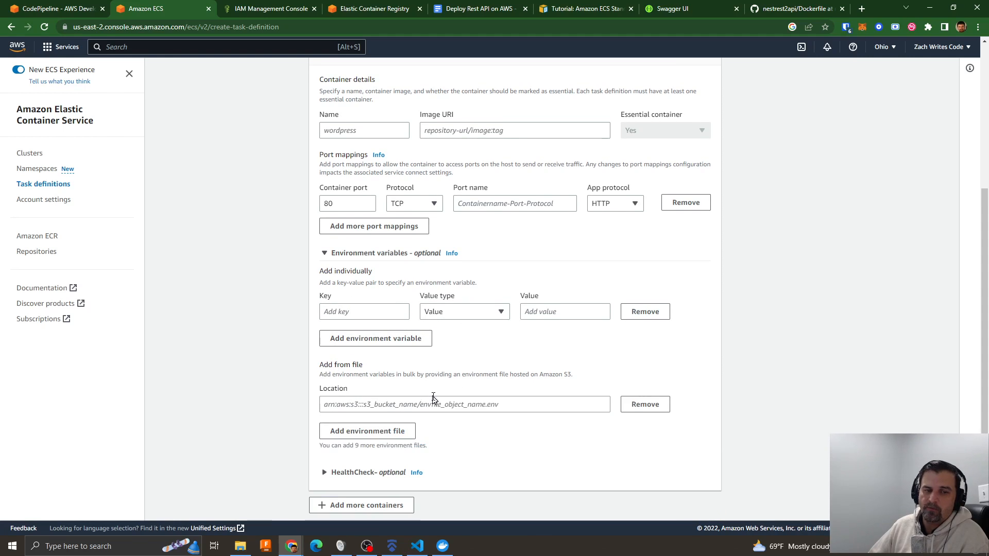
{"action": "left_click", "coordinate": [508, 404]}
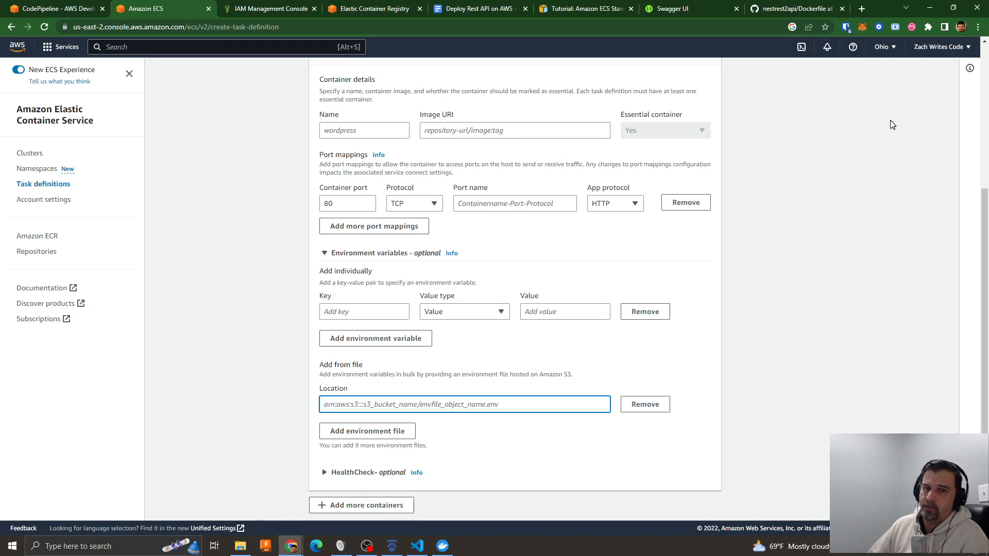
- Bring the Dockerfile in Visual Studio Code back into view and reposition its window over the task definition form
{"action": "key", "text": "alt+Tab"}
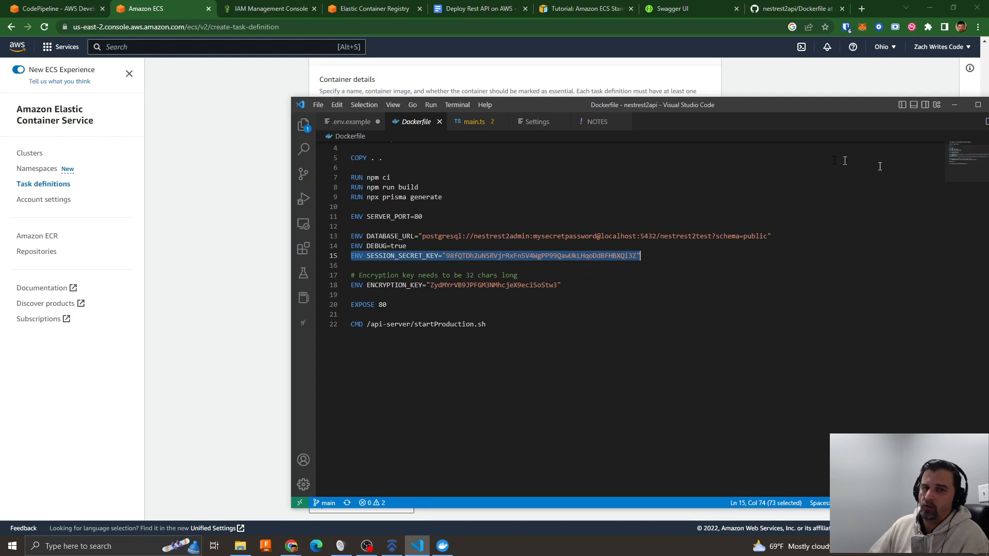
{"action": "left_click_drag", "start_coordinate": [678, 105], "coordinate": [543, 83]}
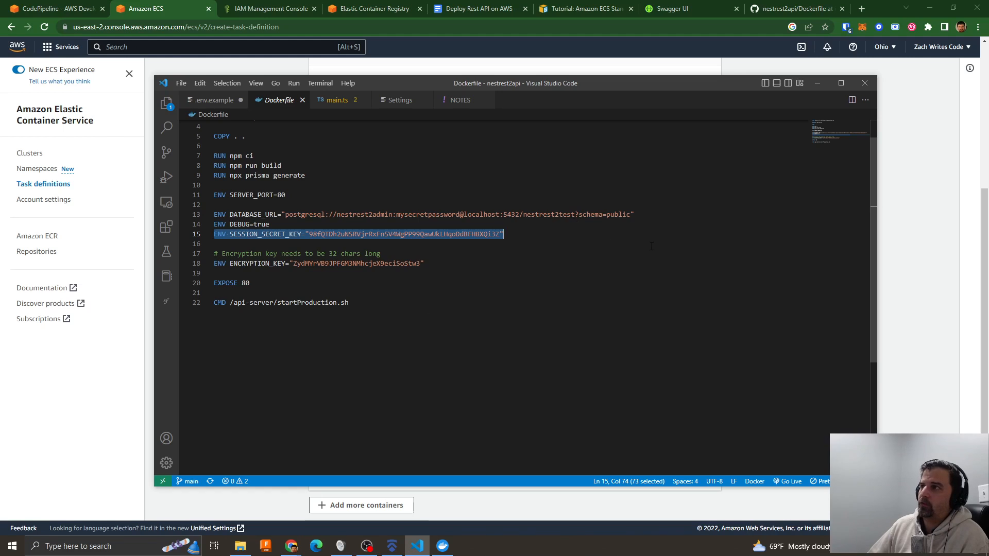
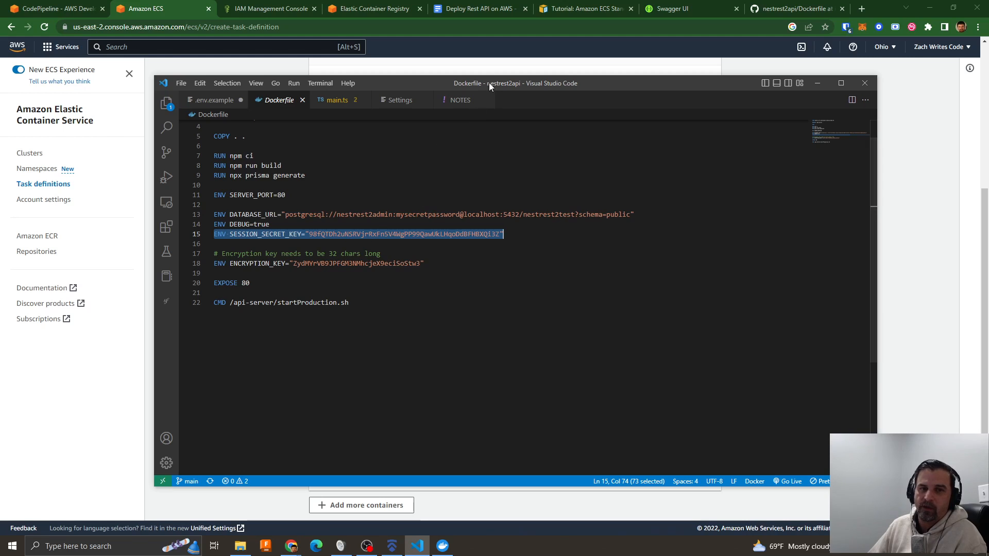
- Return to the ECS task definition form, bring the Dockerfile window back over it, and highlight the lines from DATABASE_URL to ENCRYPTION_KEY
{"action": "left_click_drag", "start_coordinate": [489, 83], "coordinate": [489, 0]}
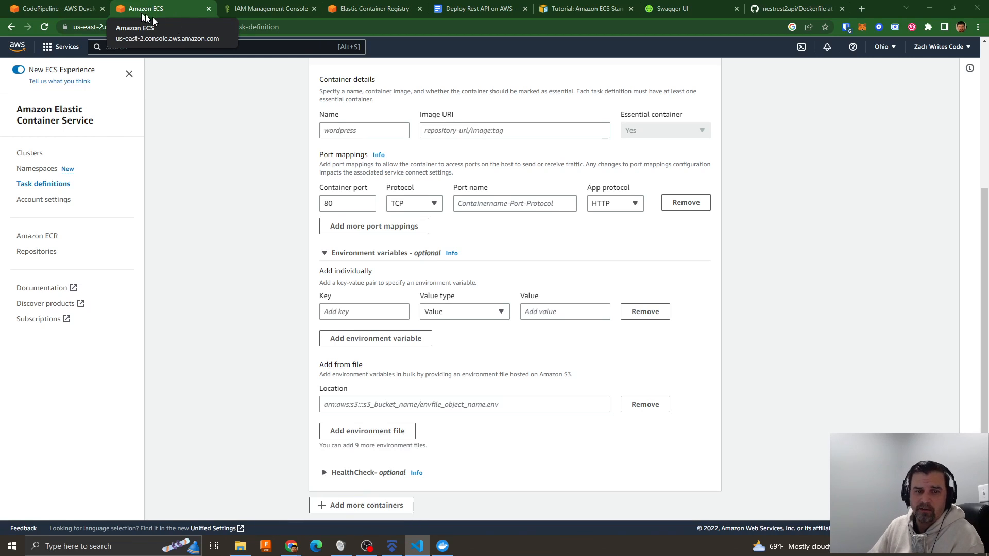
{"action": "left_click", "coordinate": [522, 264]}
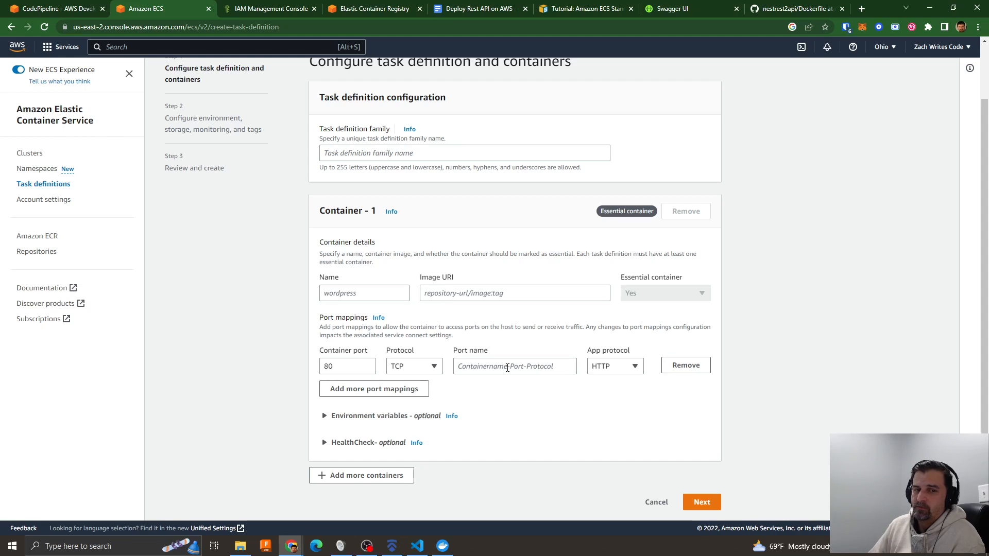
{"action": "key", "text": "alt+Tab"}
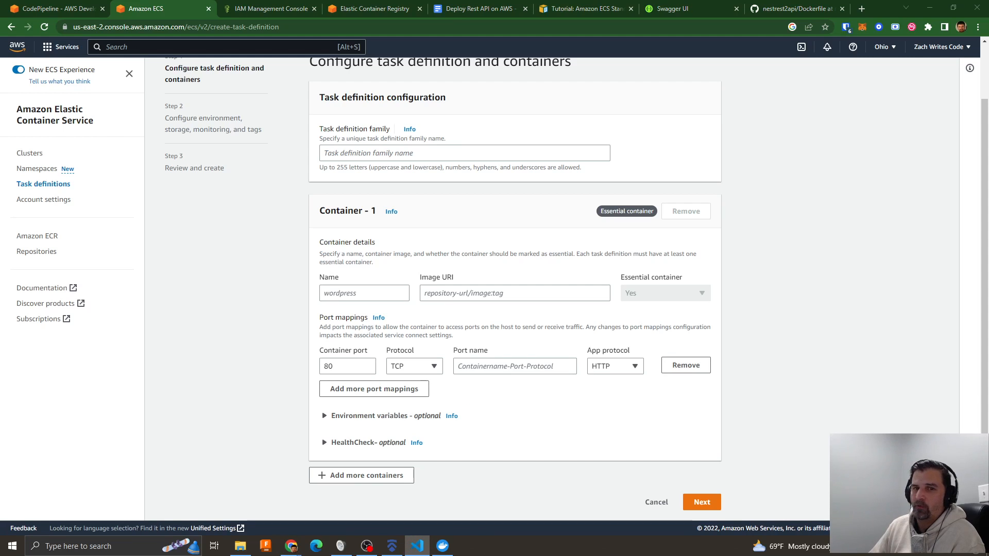
{"action": "left_click_drag", "start_coordinate": [740, 91], "coordinate": [722, 91]}
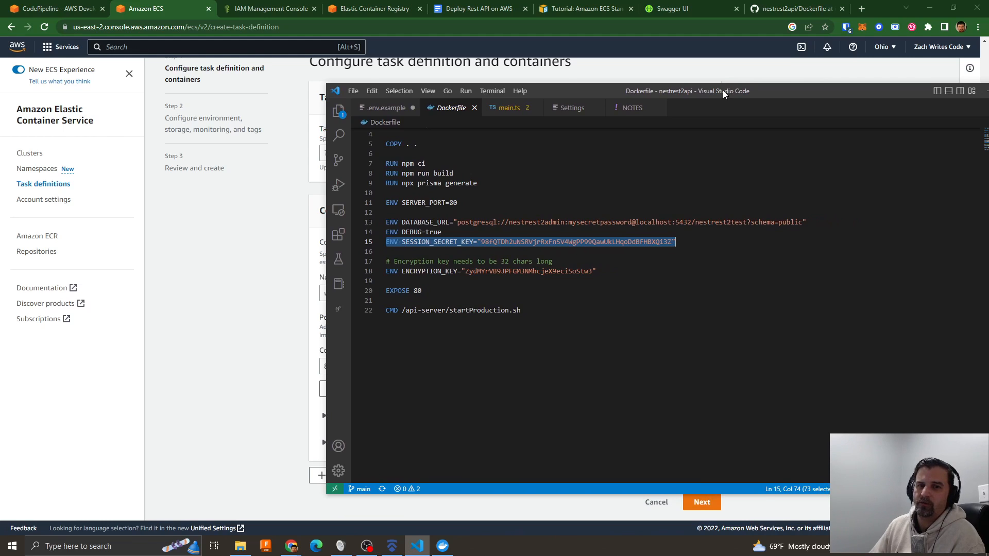
{"action": "left_click_drag", "start_coordinate": [722, 91], "coordinate": [722, 88]}
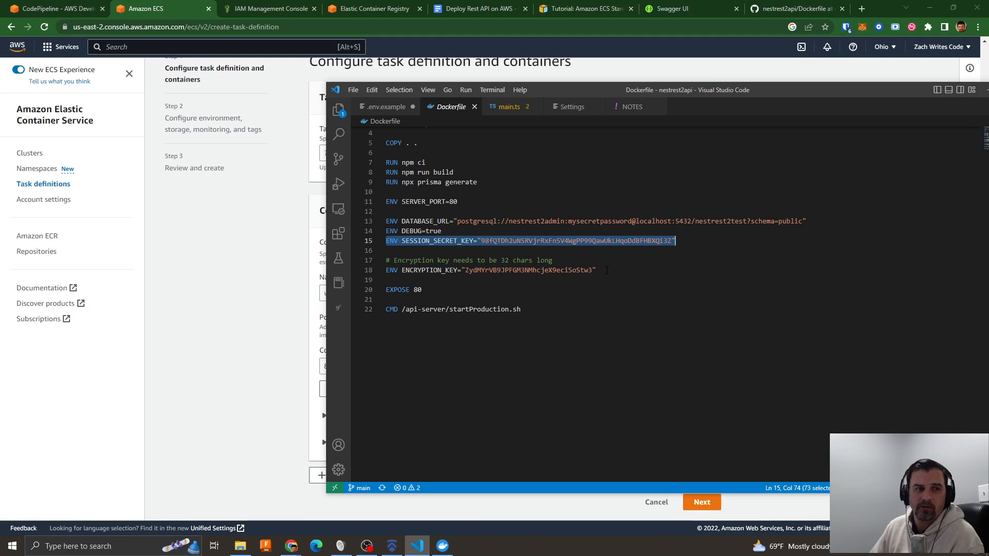
{"action": "left_click_drag", "start_coordinate": [605, 270], "coordinate": [368, 221]}
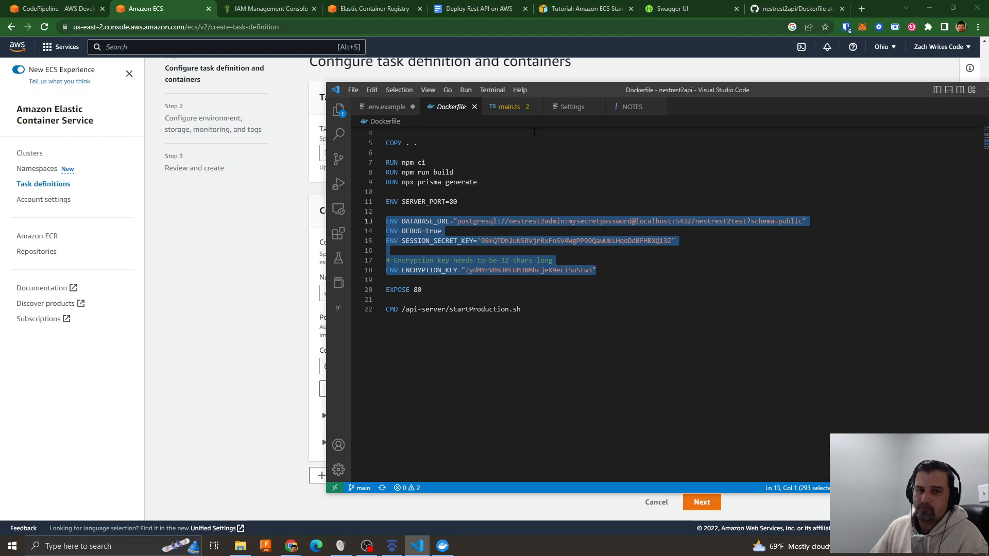
- Go back to the ECS clusters, check the tasks of nestrest-ecs-cluster, and open its nestrest-service
{"action": "key", "text": "alt+Tab"}
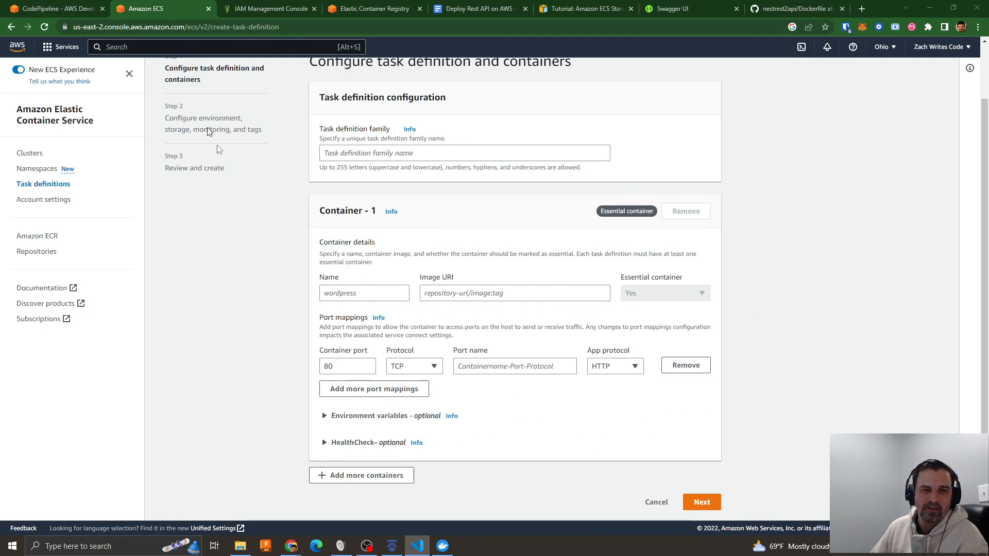
{"action": "left_click", "coordinate": [32, 155]}
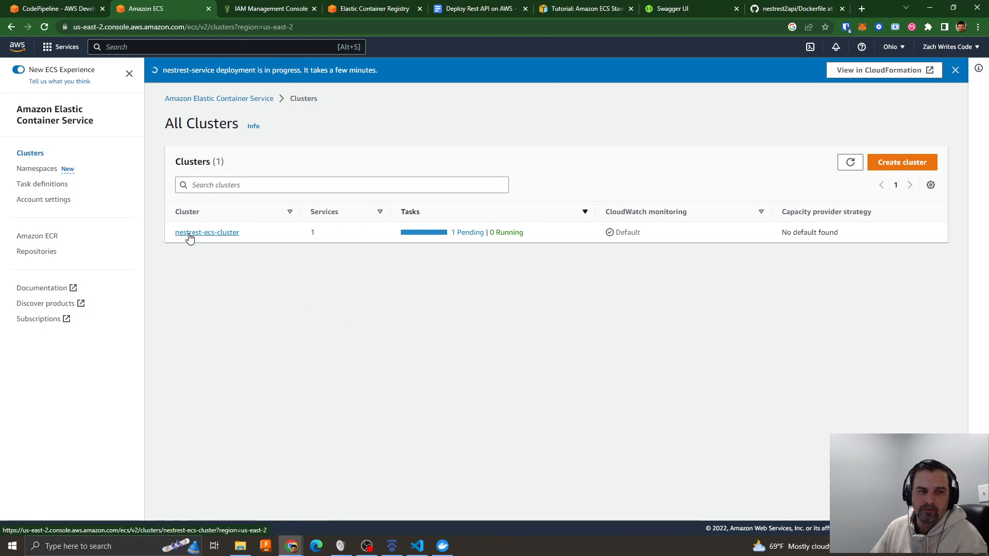
{"action": "left_click", "coordinate": [208, 233]}
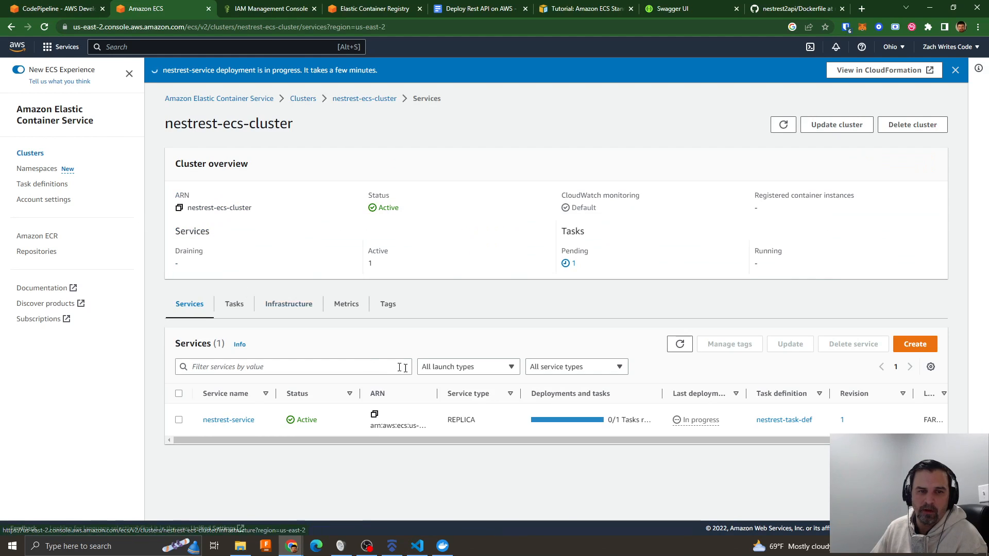
{"action": "left_click", "coordinate": [235, 305]}
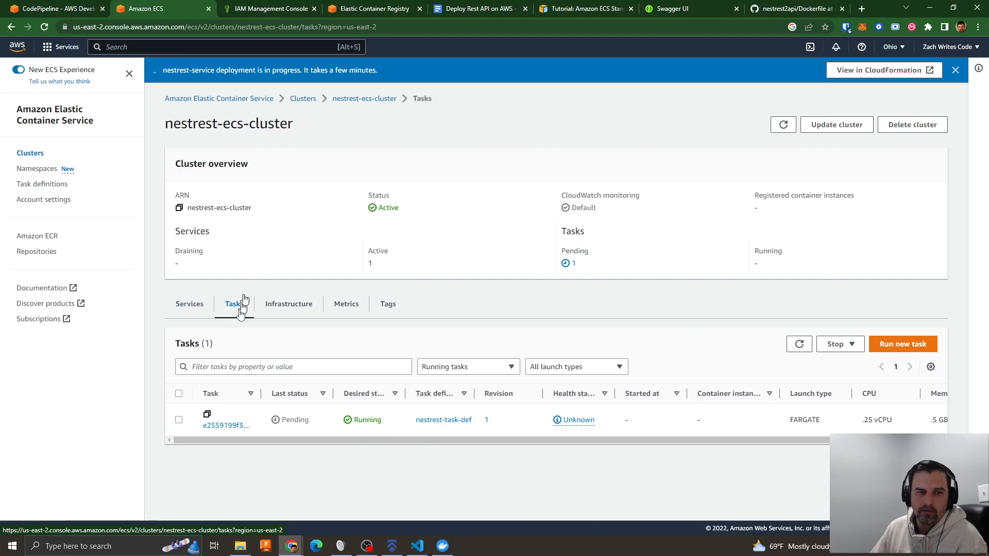
{"action": "left_click", "coordinate": [190, 304]}
{"action": "left_click", "coordinate": [228, 420]}
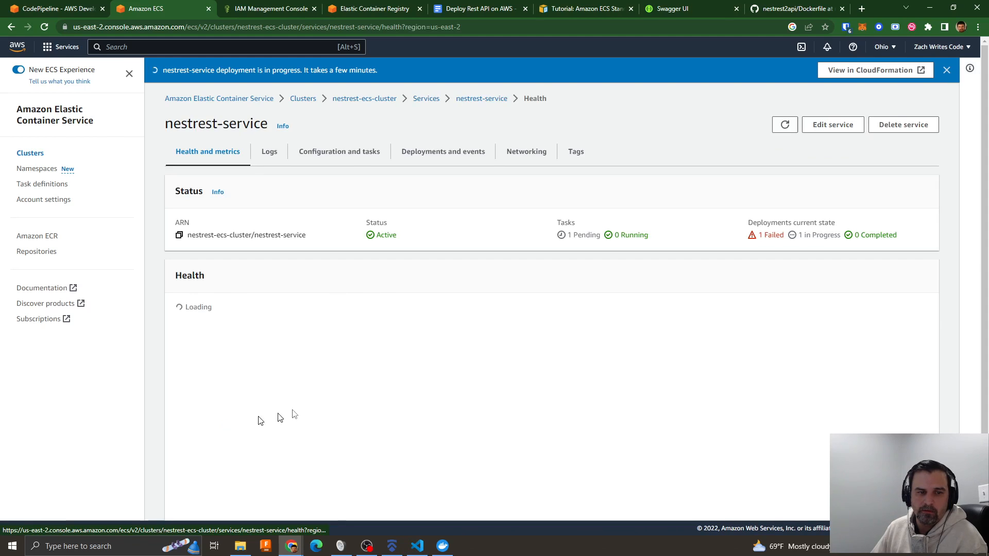
- Check the logs view of nestrest-service and examine all columns of the task table in its configuration
{"action": "left_click", "coordinate": [267, 152]}
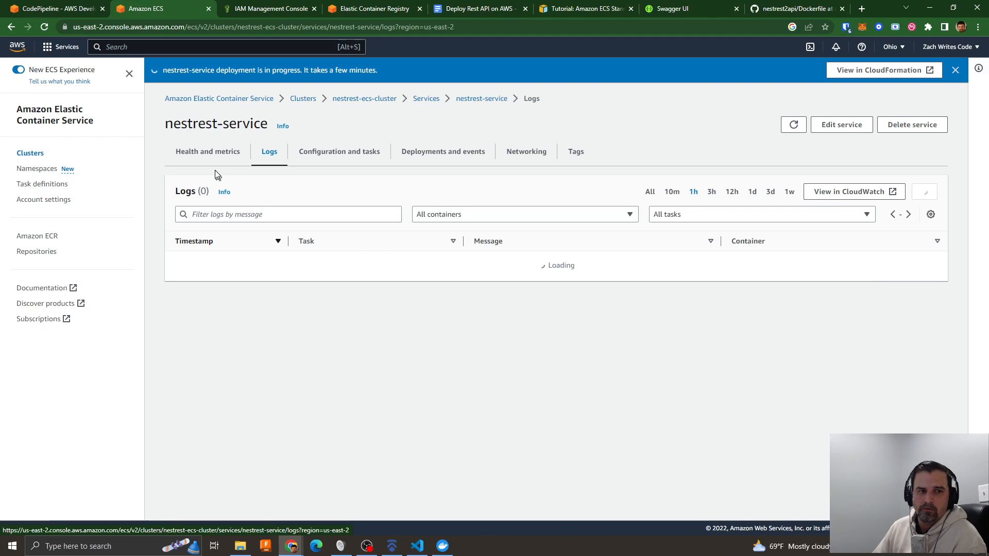
{"action": "left_click", "coordinate": [305, 153]}
{"action": "scroll", "coordinate": [579, 271], "scroll_direction": "down", "scroll_amount": 4}
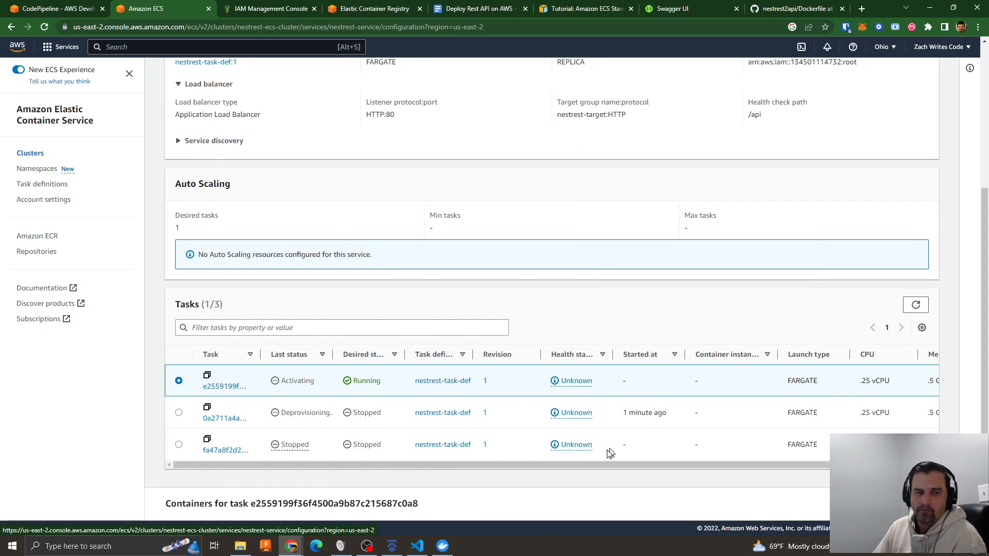
{"action": "left_click_drag", "start_coordinate": [596, 465], "coordinate": [655, 465]}
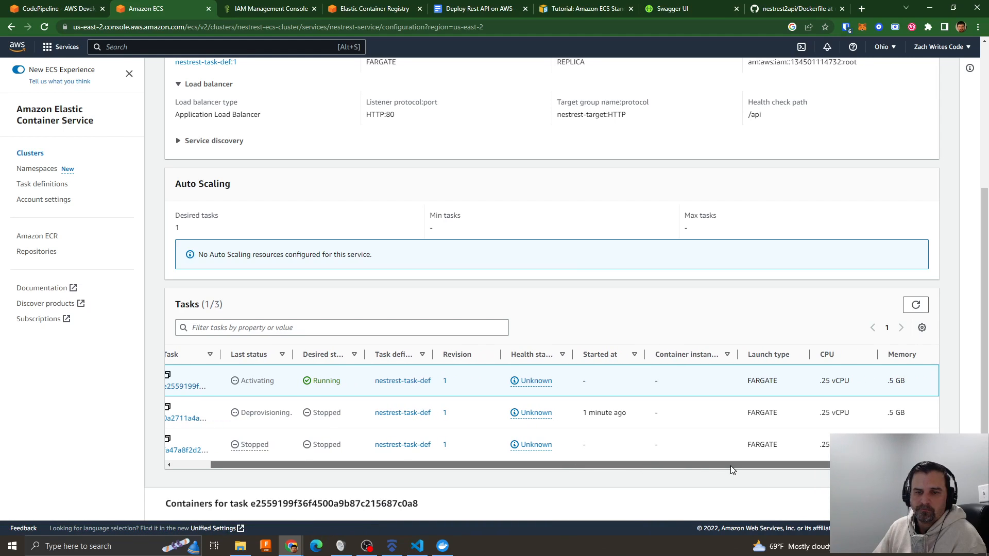
{"action": "left_click_drag", "start_coordinate": [730, 466], "coordinate": [596, 473]}
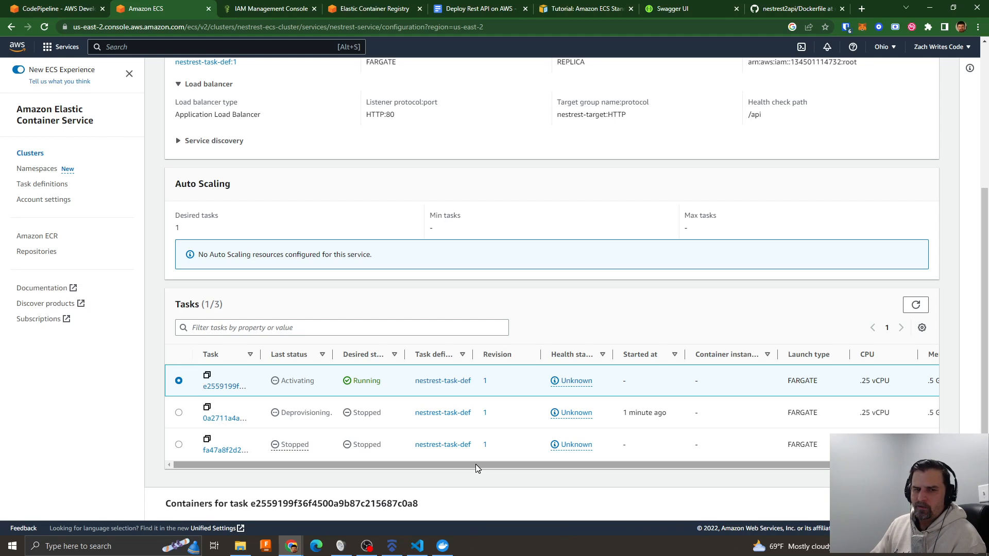
{"action": "left_click_drag", "start_coordinate": [475, 465], "coordinate": [631, 469]}
{"action": "scroll", "coordinate": [289, 237], "scroll_direction": "up", "scroll_amount": 4}
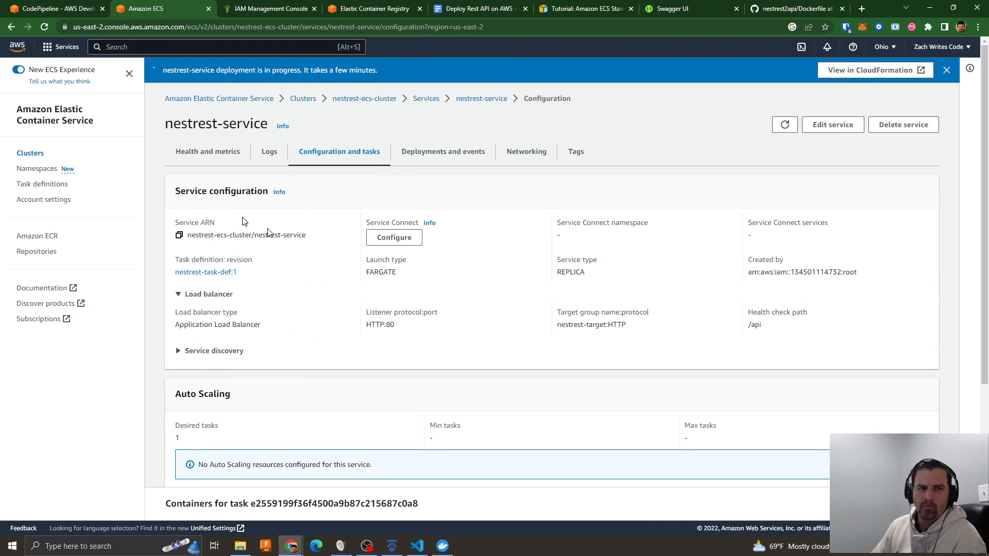
- Open the nestrest-service logs in CloudWatch and read the log events of nestrest-task-def
{"action": "left_click", "coordinate": [265, 154]}
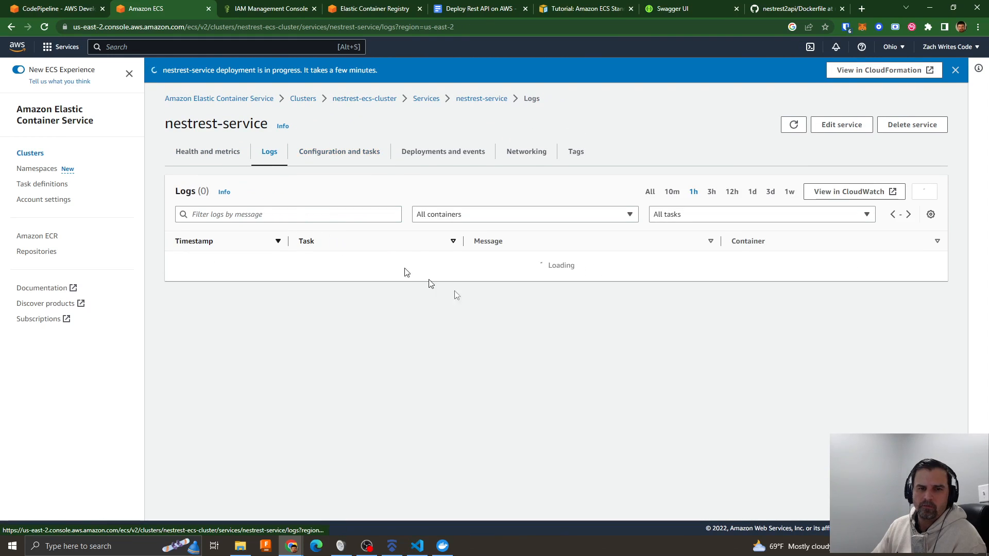
{"action": "left_click", "coordinate": [831, 194]}
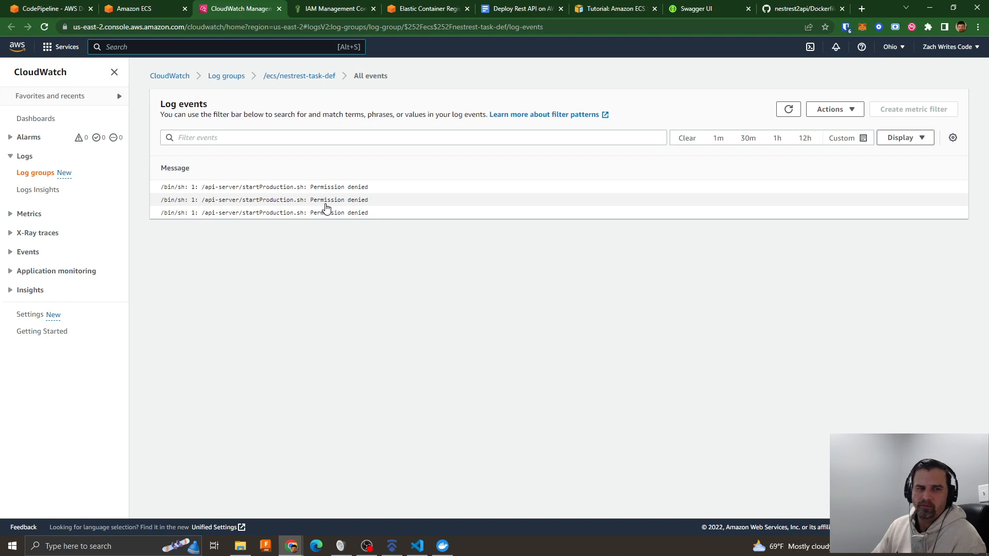
{"action": "key", "text": "alt+s"}
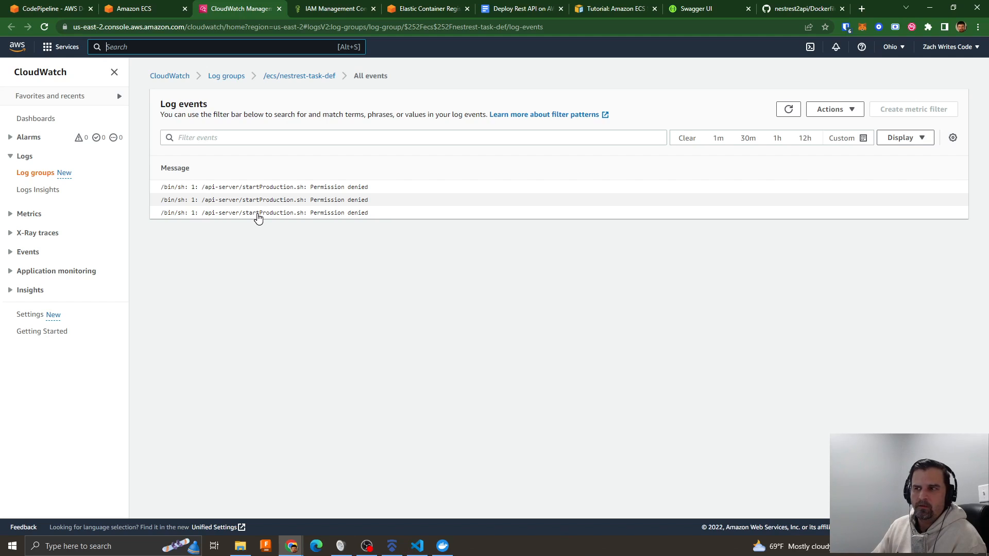
{"action": "key", "text": "alt+s"}
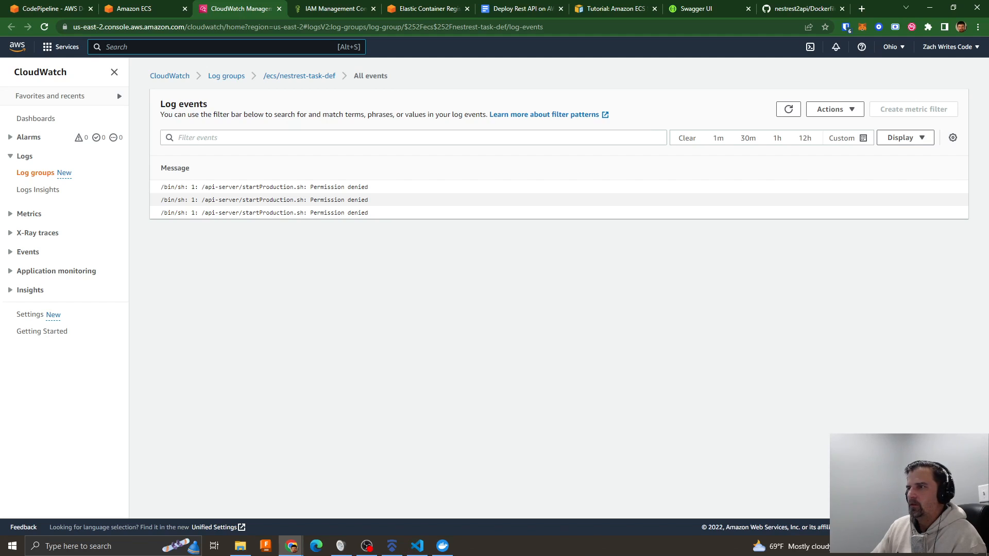
- Switch to Docker Desktop, open a terminal in the running agitated_hopper container, and start bash in it
{"action": "key", "text": "alt+Tab"}
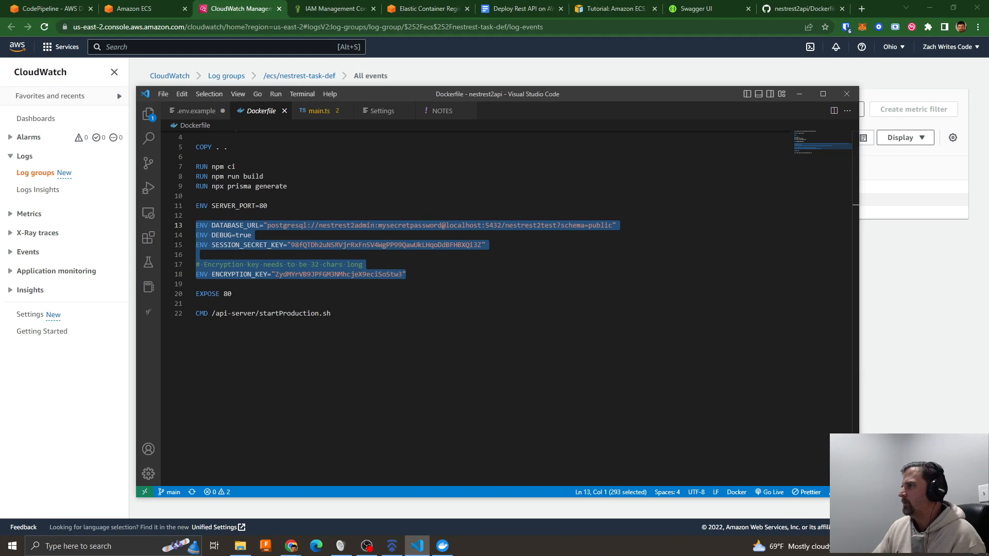
{"action": "left_click", "coordinate": [442, 546]}
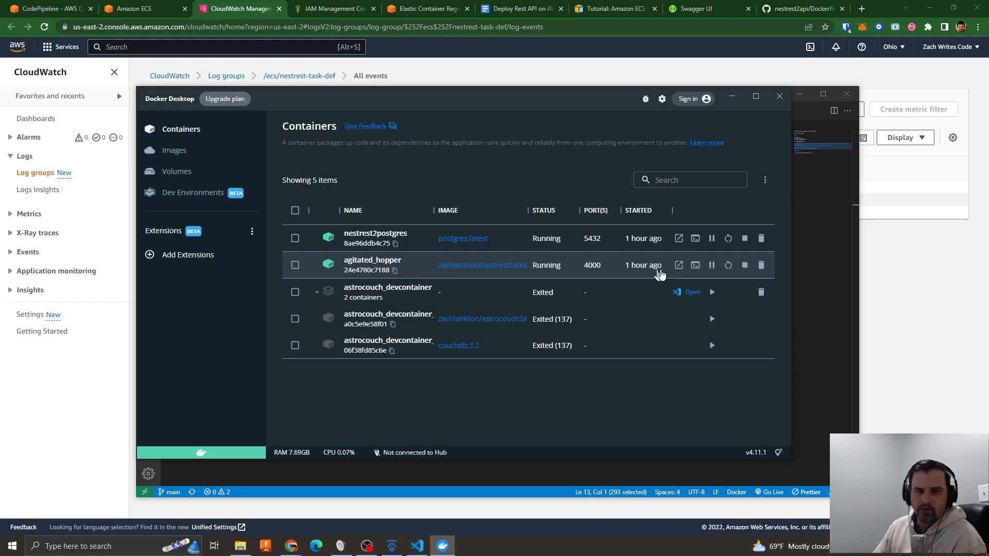
{"action": "left_click", "coordinate": [695, 266]}
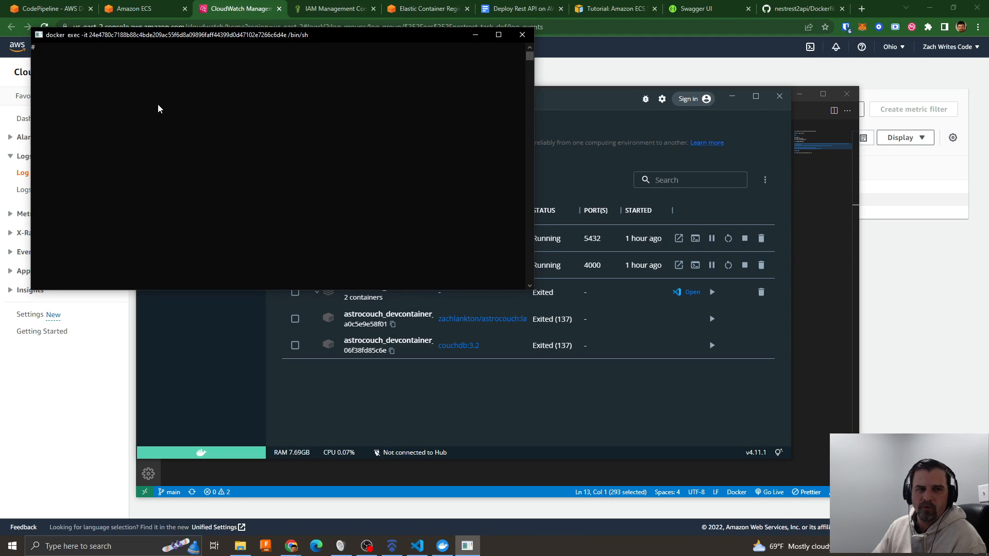
{"action": "left_click", "coordinate": [181, 123]}
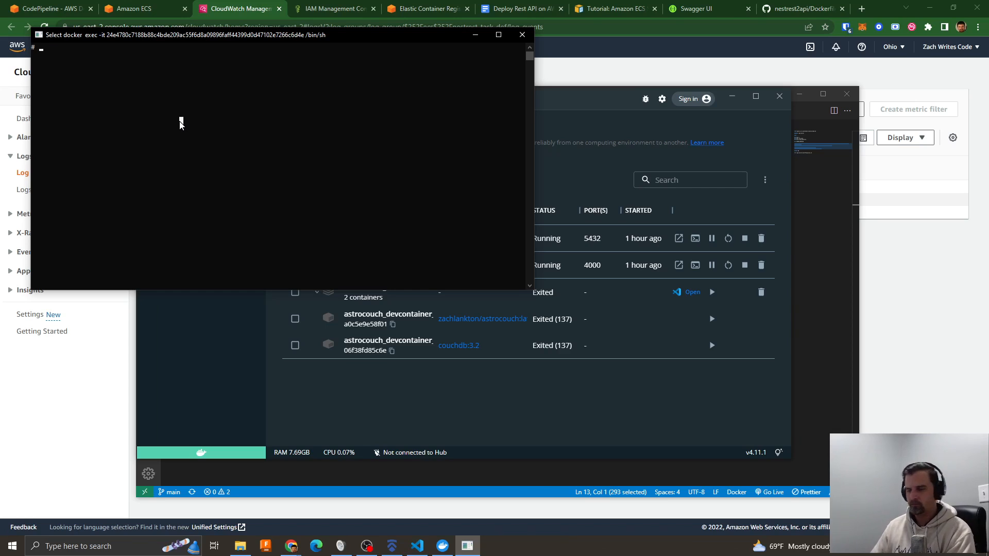
{"action": "type", "text": "bash"}
{"action": "key", "text": "Return"}
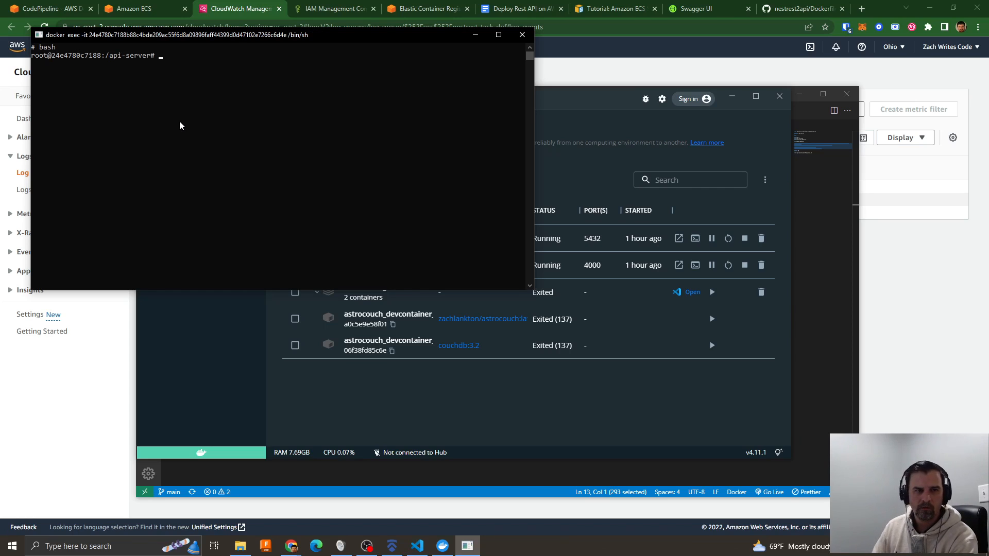
- List the api-server files with ls and ls -l, and highlight the startProduction.sh entry and its permission flags
{"action": "type", "text": "ls"}
{"action": "key", "text": "Return"}
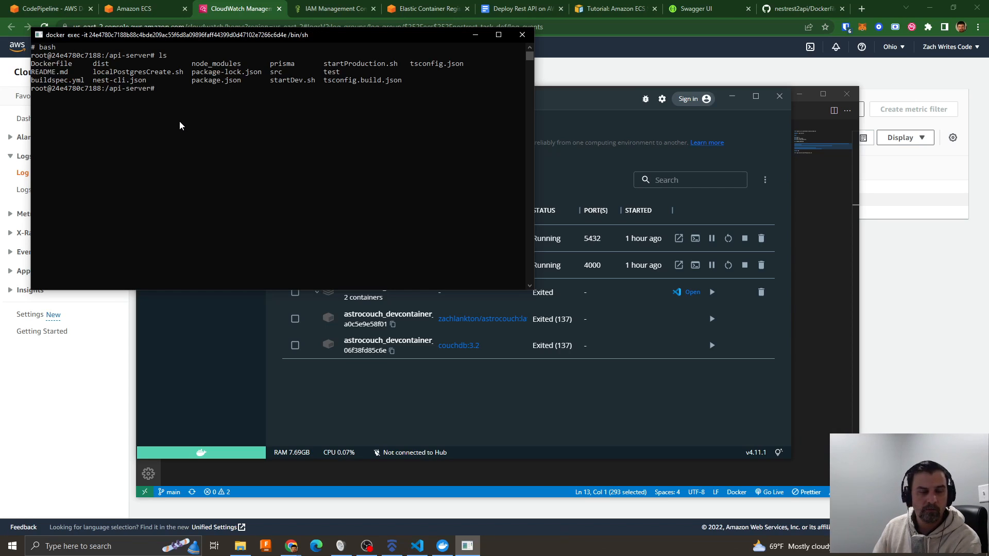
{"action": "type", "text": "ls -l"}
{"action": "key", "text": "Return"}
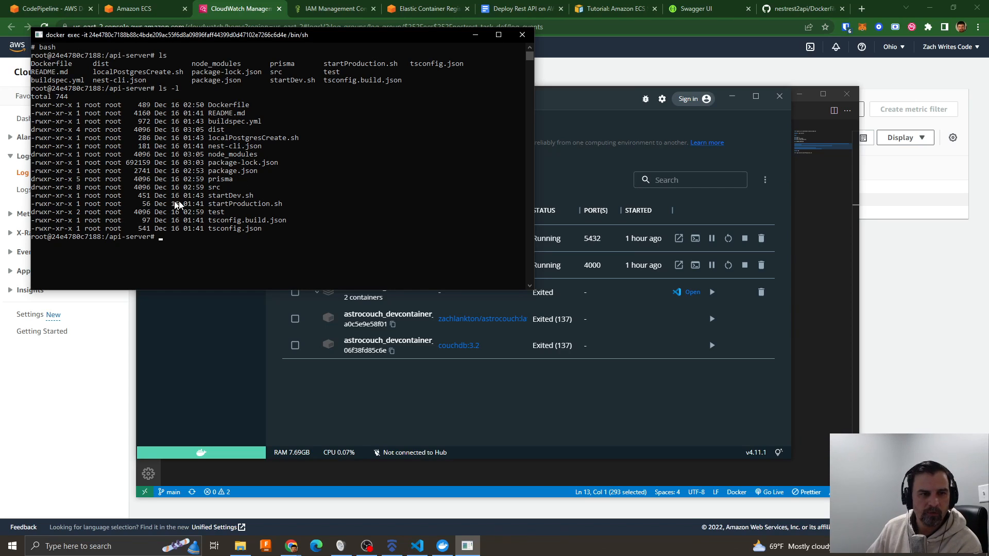
{"action": "left_click_drag", "start_coordinate": [82, 205], "coordinate": [287, 208]}
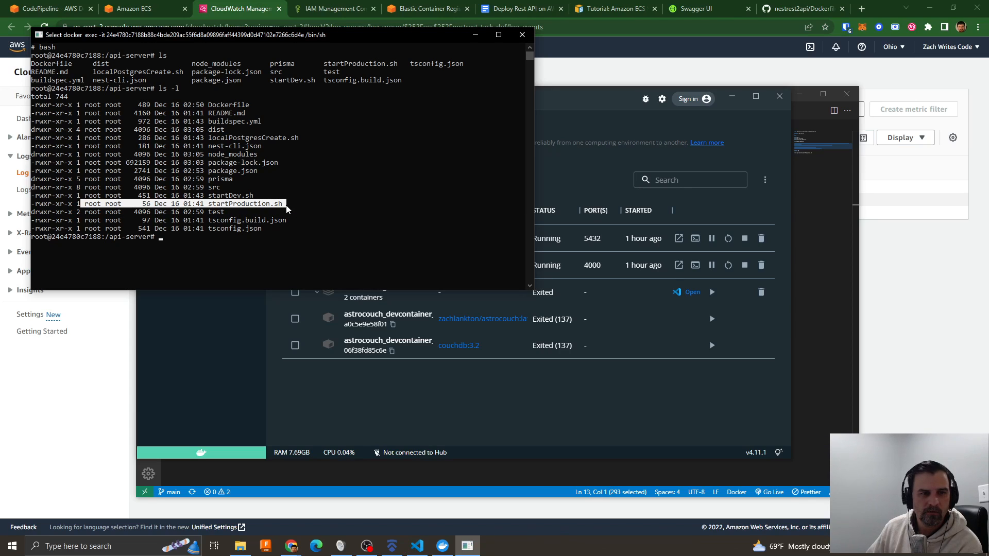
{"action": "left_click_drag", "start_coordinate": [72, 205], "coordinate": [49, 206]}
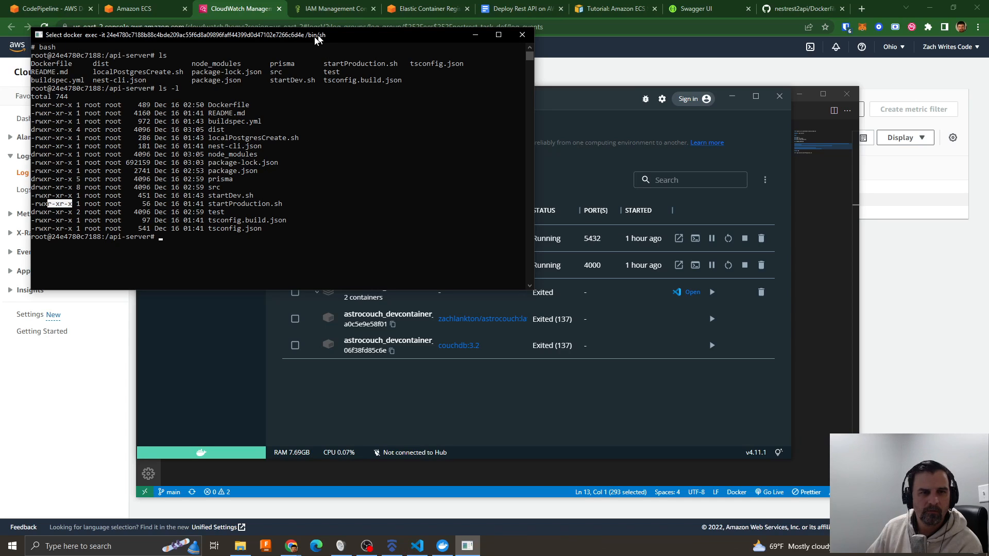
- Move the container terminal, Docker Desktop and Visual Studio Code windows away to uncover the CloudWatch log events
{"action": "left_click_drag", "start_coordinate": [313, 37], "coordinate": [988, 257]}
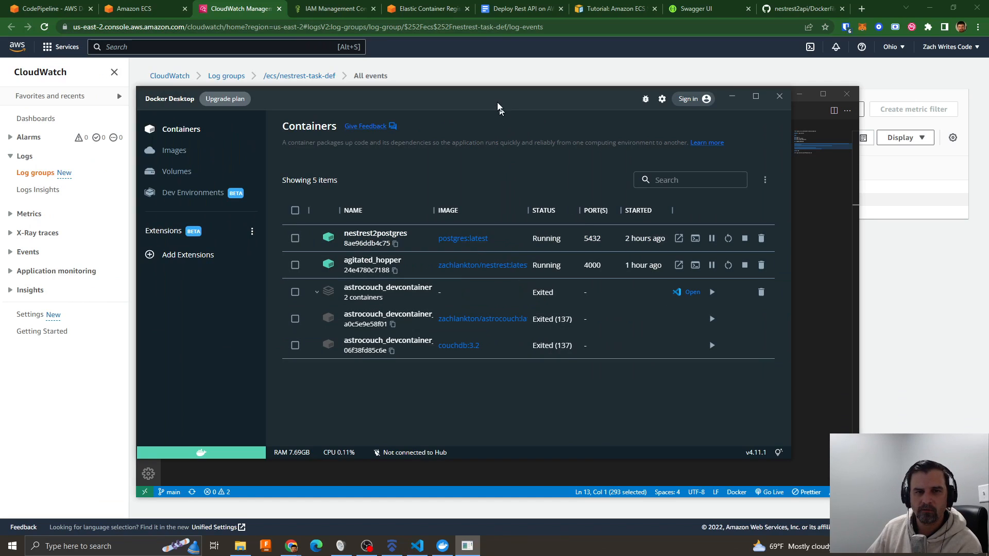
{"action": "left_click_drag", "start_coordinate": [499, 104], "coordinate": [988, 88]}
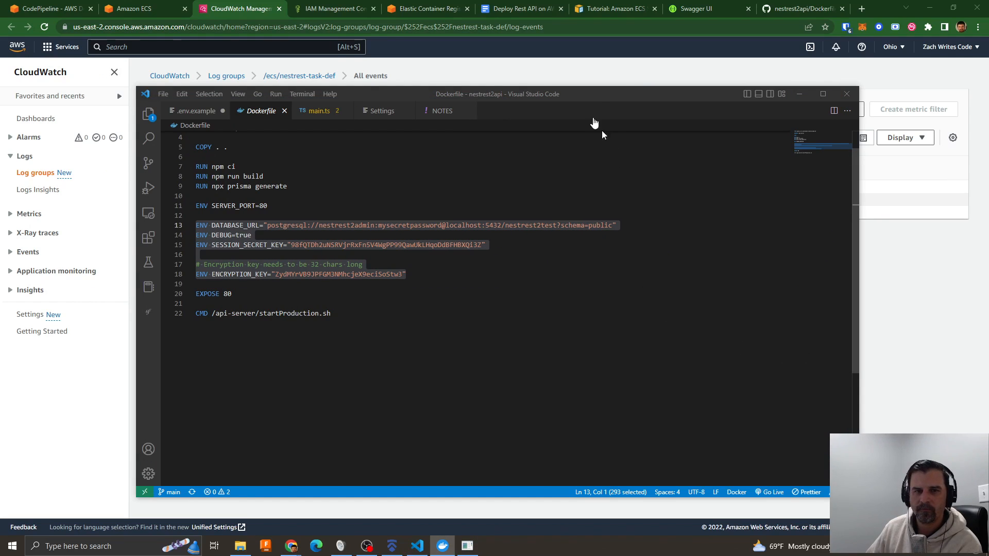
{"action": "left_click_drag", "start_coordinate": [581, 94], "coordinate": [988, 129]}
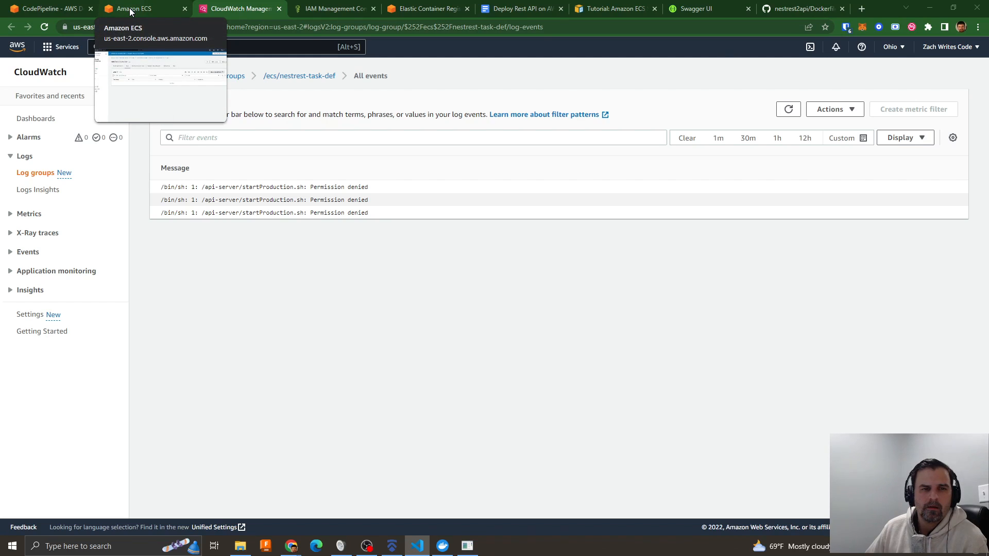
- Look over nestrest-pipeline, the ECS service, the nestrest-ecr images and the permissions of the codebuild-nestrest-codebuild-service-role
{"action": "left_click", "coordinate": [51, 8]}
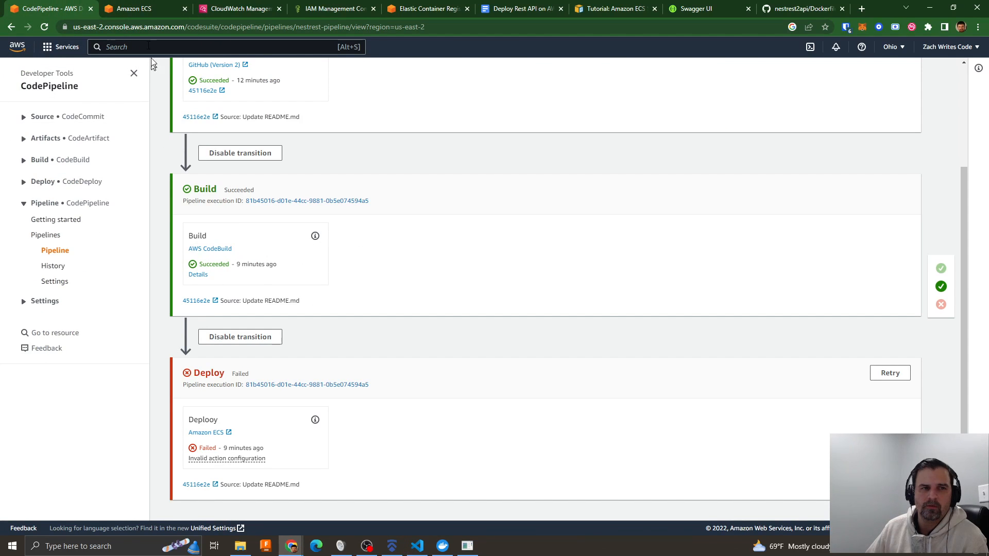
{"action": "left_click", "coordinate": [132, 12]}
{"action": "left_click", "coordinate": [419, 8]}
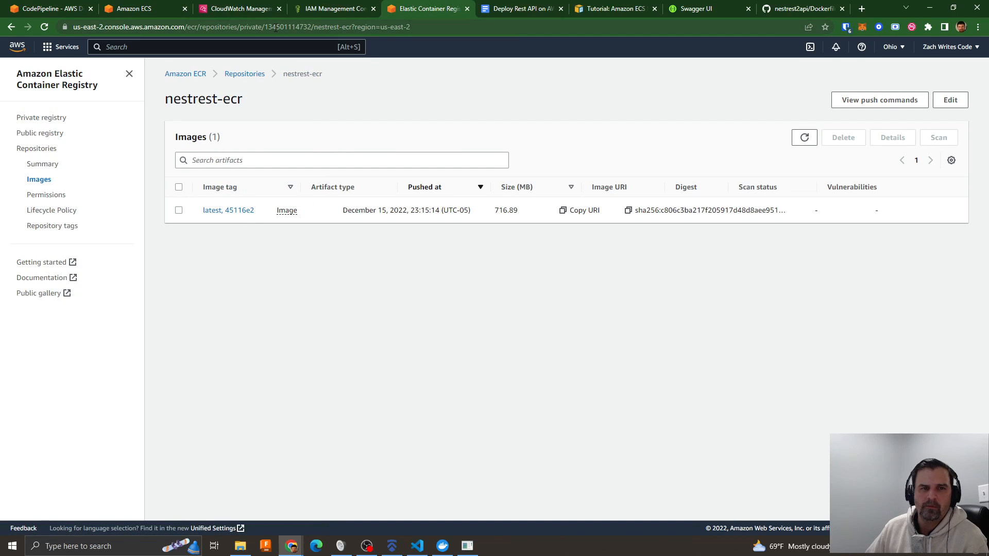
{"action": "left_click", "coordinate": [356, 10]}
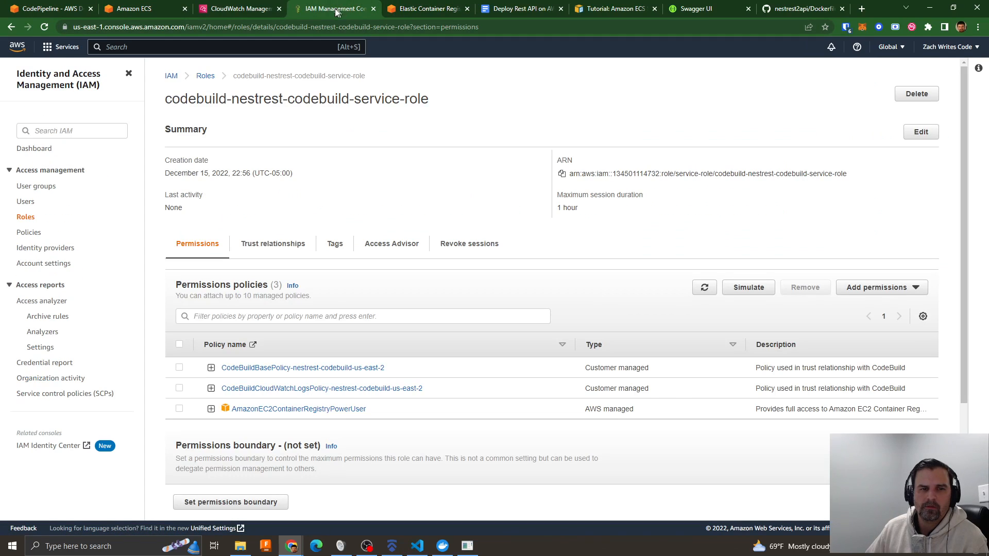
- Review the nestrest-service log entries in Amazon ECS and compare them with the startProduction.sh script in Visual Studio Code
{"action": "left_click", "coordinate": [233, 13]}
{"action": "left_click", "coordinate": [142, 9]}
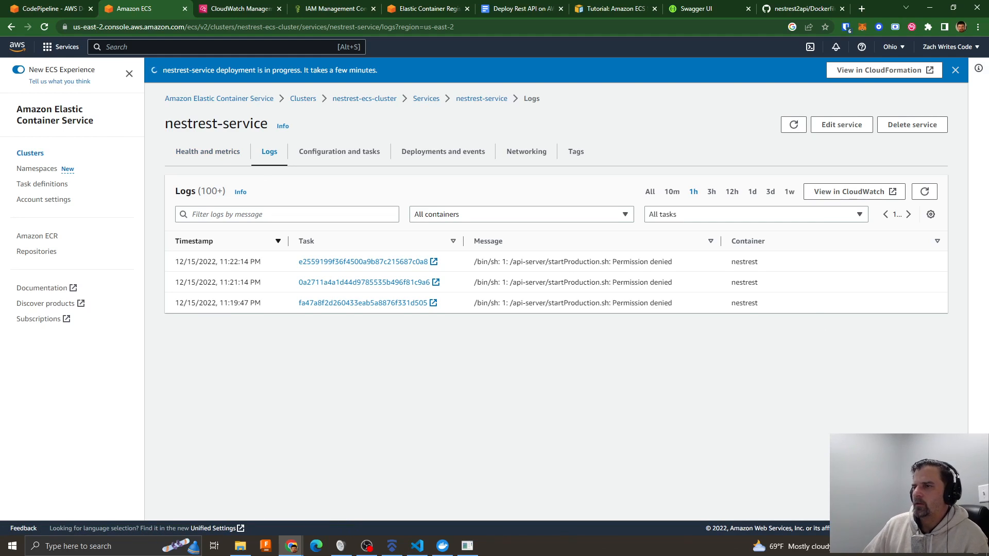
{"action": "key", "text": "alt+Tab"}
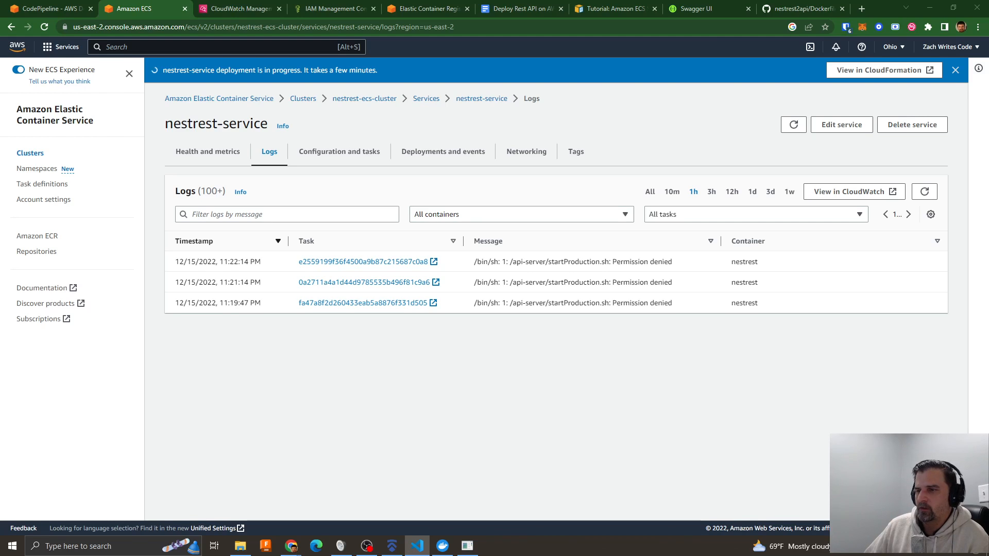
{"action": "key", "text": "alt+Tab"}
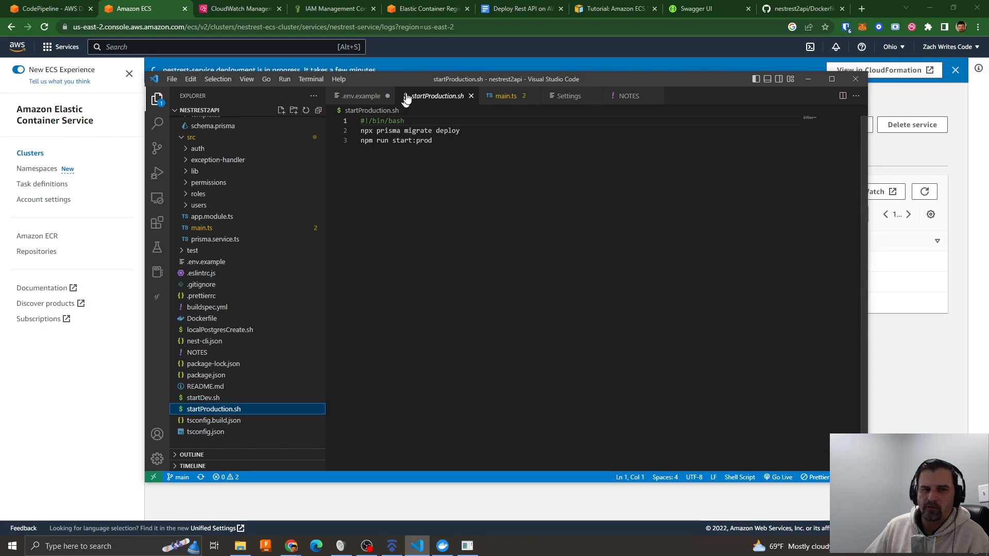
{"action": "left_click_drag", "start_coordinate": [410, 79], "coordinate": [988, 94]}
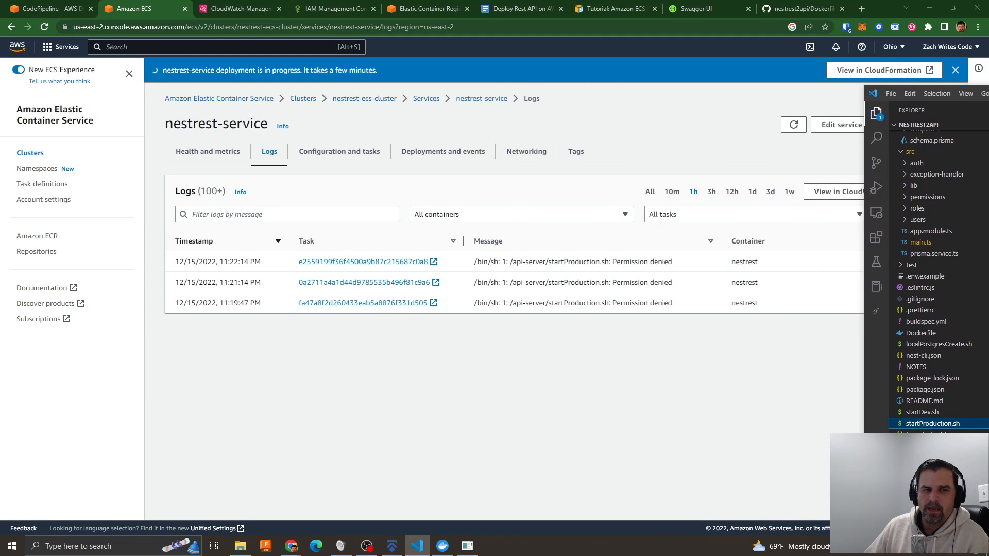
{"action": "left_click_drag", "start_coordinate": [986, 90], "coordinate": [434, 105]}
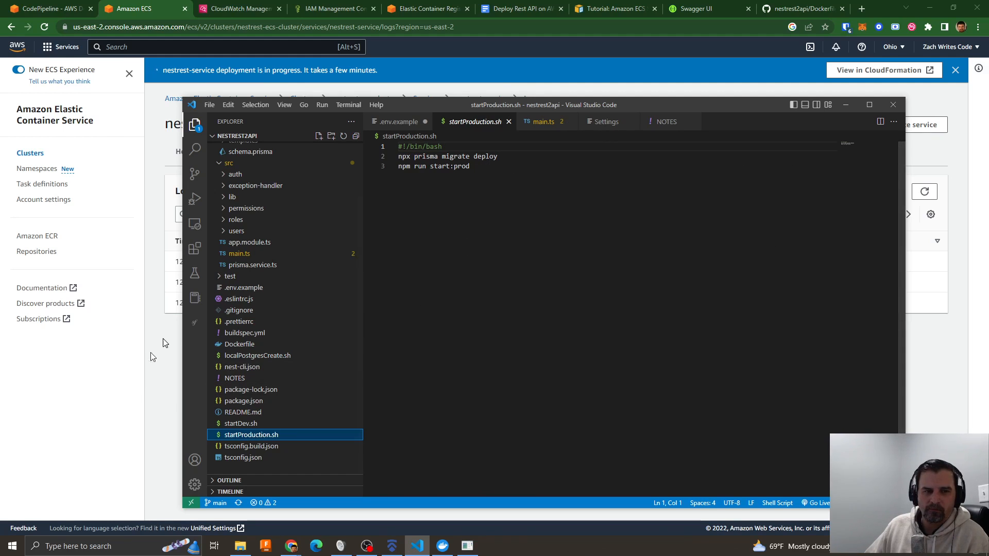
- Inspect the Dockerfile's startup command, and move the code editor away to uncover the browser
{"action": "left_click", "coordinate": [243, 344]}
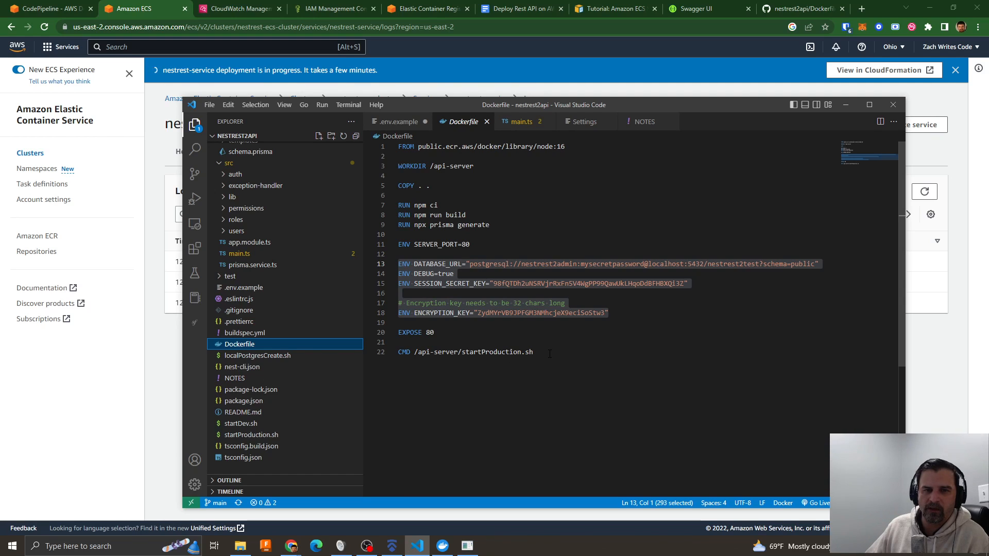
{"action": "left_click_drag", "start_coordinate": [988, 201], "coordinate": [0, 113]}
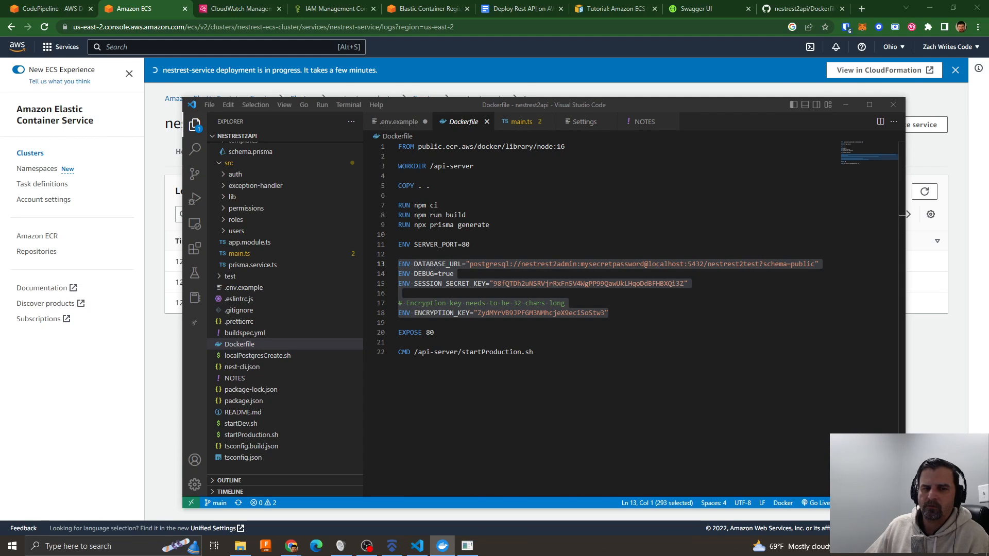
{"action": "left_click_drag", "start_coordinate": [560, 107], "coordinate": [988, 188]}
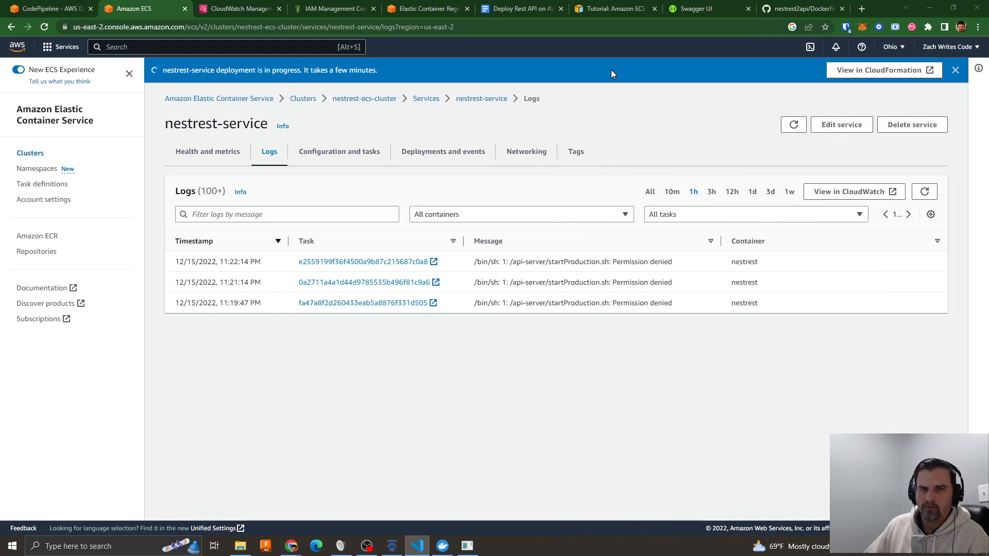
- Search the web for "aws fargat no permission", replacing the local Swagger UI page
{"action": "left_click", "coordinate": [695, 9]}
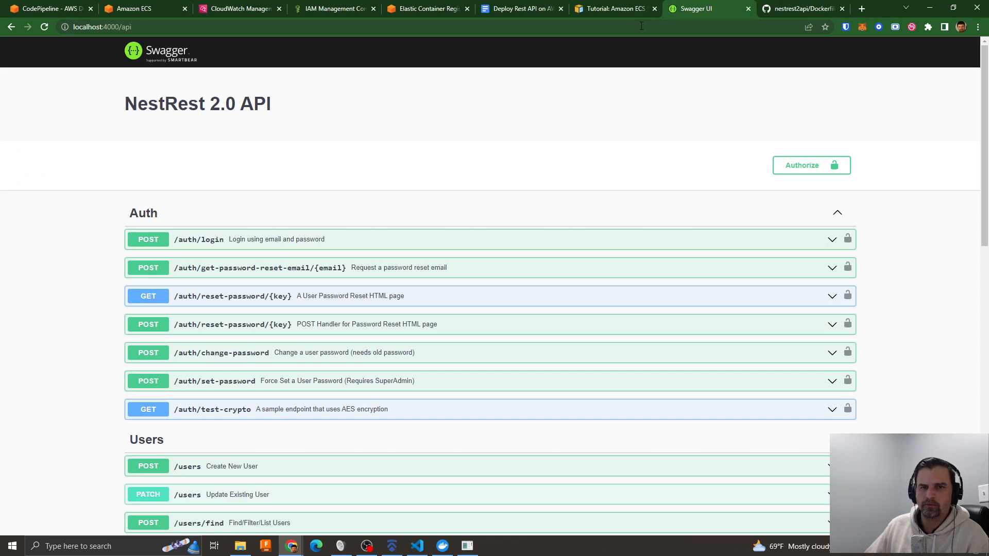
{"action": "left_click", "coordinate": [642, 27]}
{"action": "type", "text": "aws"}
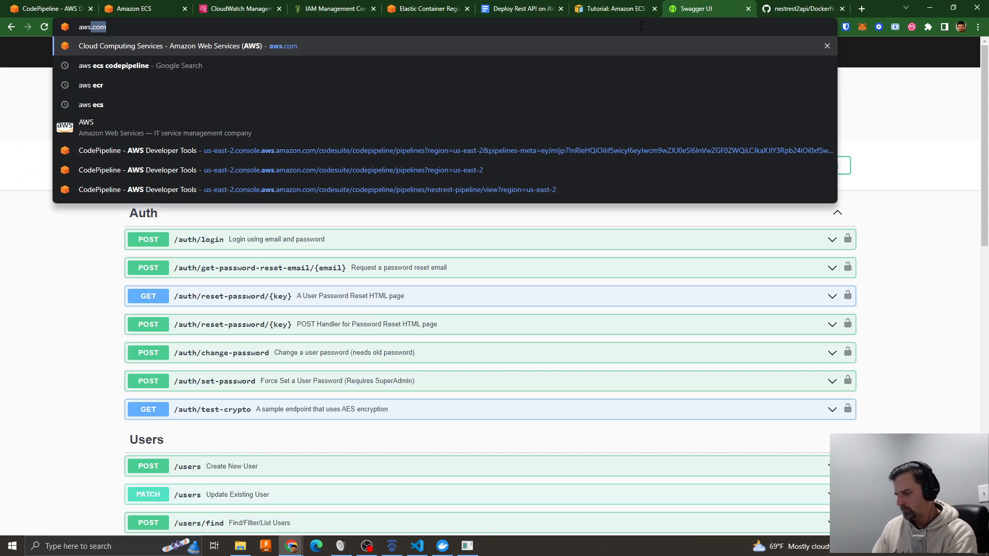
{"action": "type", "text": " fargat no permission"}
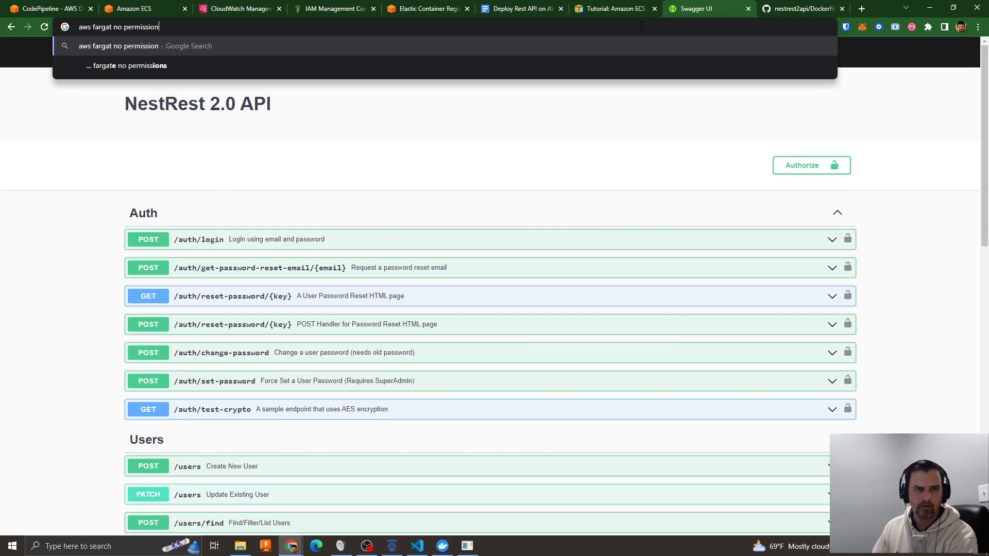
{"action": "key", "text": "Return"}
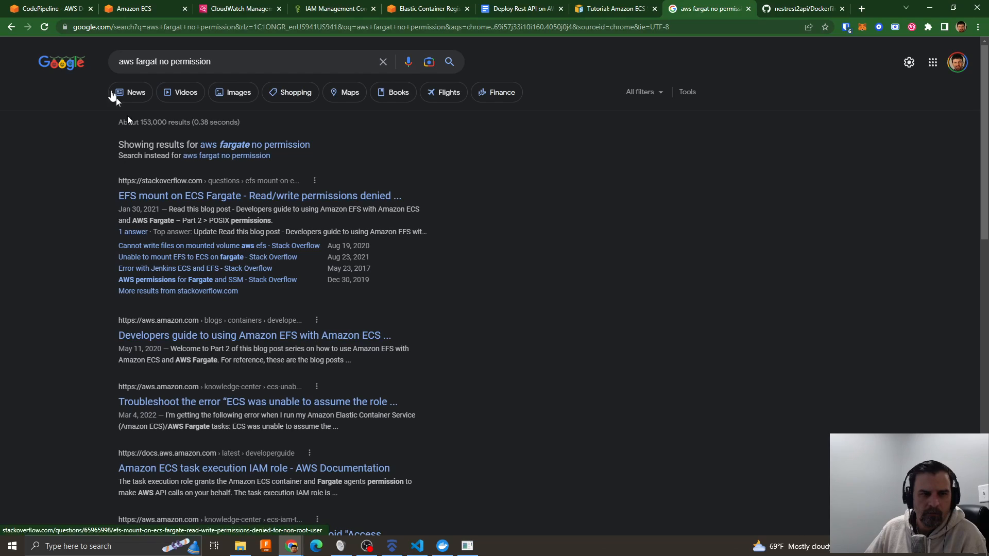
- Reword the web search to "aws fargat permission denied" and run it
{"action": "left_click", "coordinate": [167, 62]}
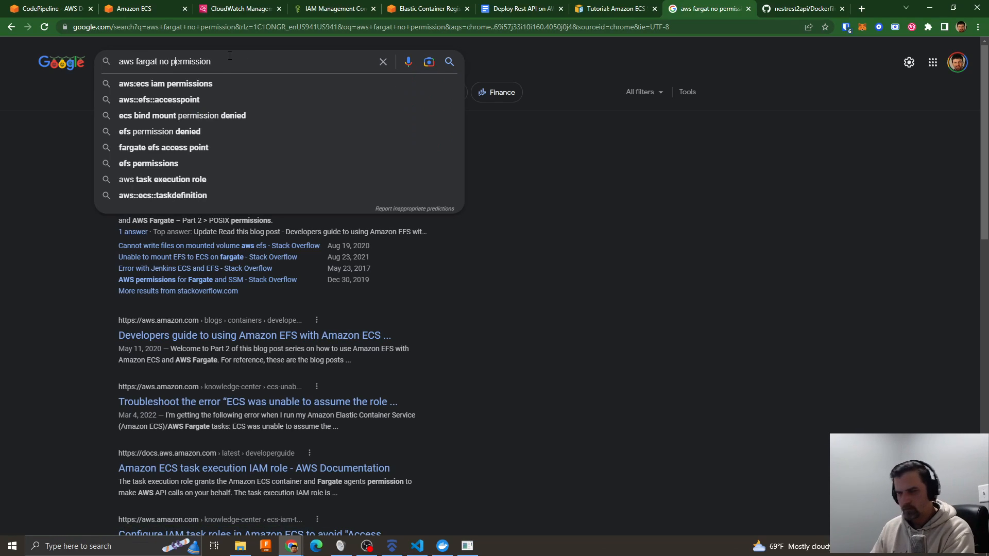
{"action": "key", "text": "BackSpace"}
{"action": "key", "text": "BackSpace"}
{"action": "key", "text": "BackSpace"}
{"action": "key", "text": "BackSpace"}
{"action": "key", "text": "BackSpace"}
{"action": "key", "text": "BackSpace"}
{"action": "key", "text": "BackSpace"}
{"action": "key", "text": "BackSpace"}
{"action": "key", "text": "BackSpace"}
{"action": "key", "text": "BackSpace"}
{"action": "key", "text": "BackSpace"}
{"action": "key", "text": "BackSpace"}
{"action": "key", "text": "BackSpace"}
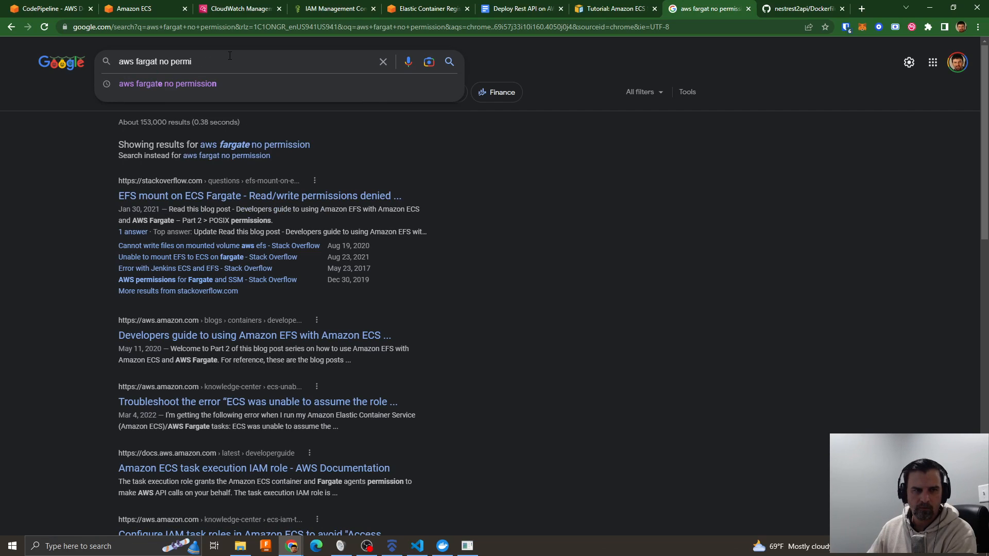
{"action": "type", "text": "permission denied"}
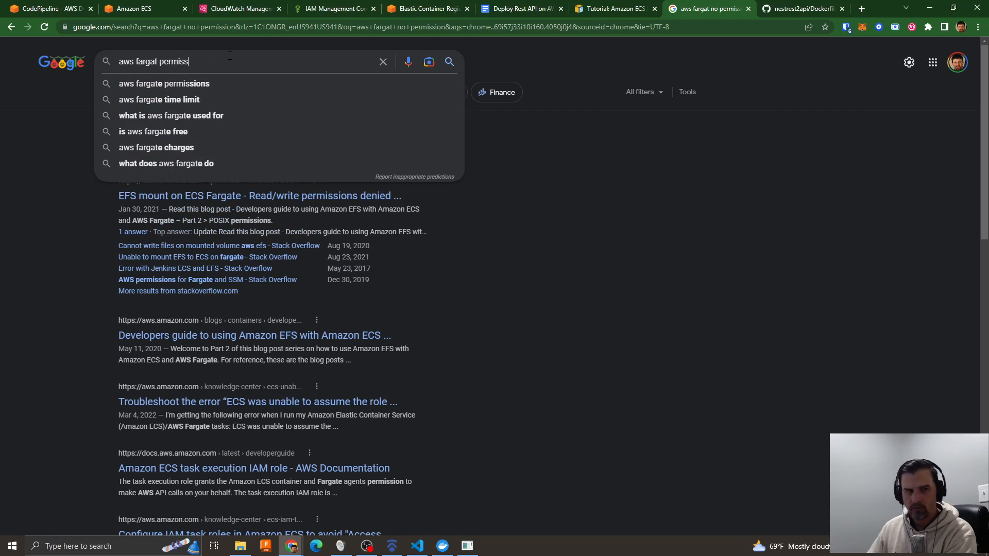
{"action": "key", "text": "Return"}
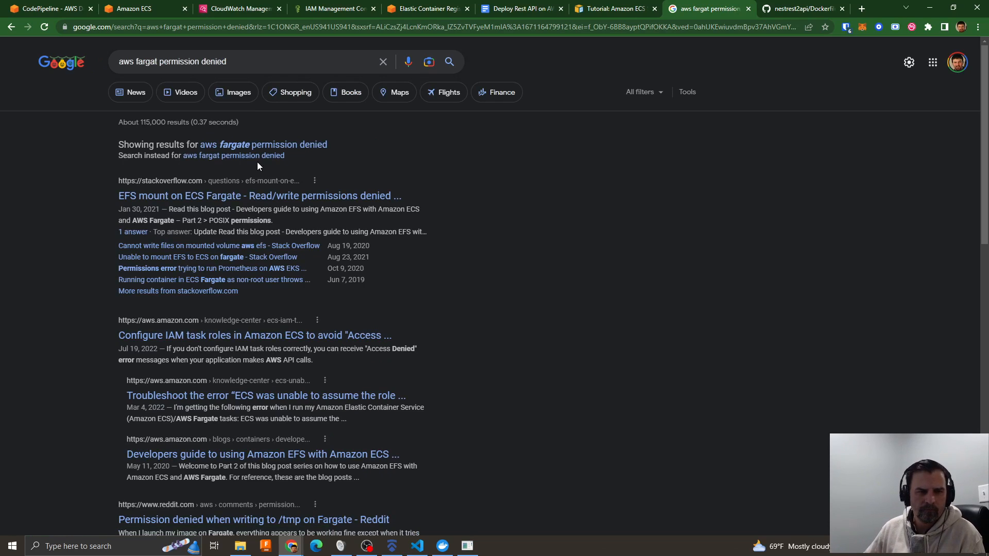
- Narrow the web search to "aws fargat execute permission denied"
{"action": "left_click", "coordinate": [161, 62]}
{"action": "type", "text": "execute"}
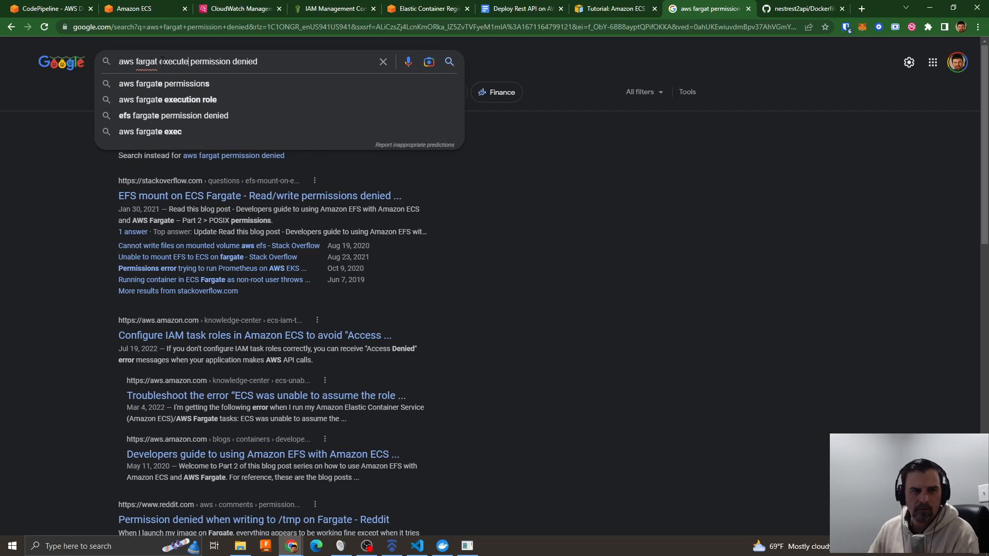
{"action": "key", "text": "Return"}
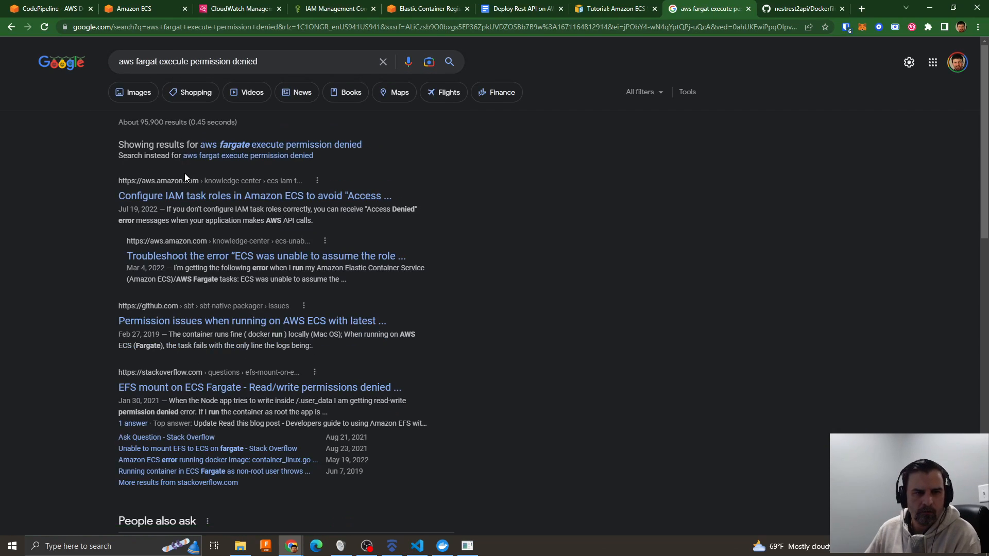
- Open the sbt-native-packager GitHub issue on AWS ECS permission problems and read through its comments
{"action": "left_click", "coordinate": [252, 324]}
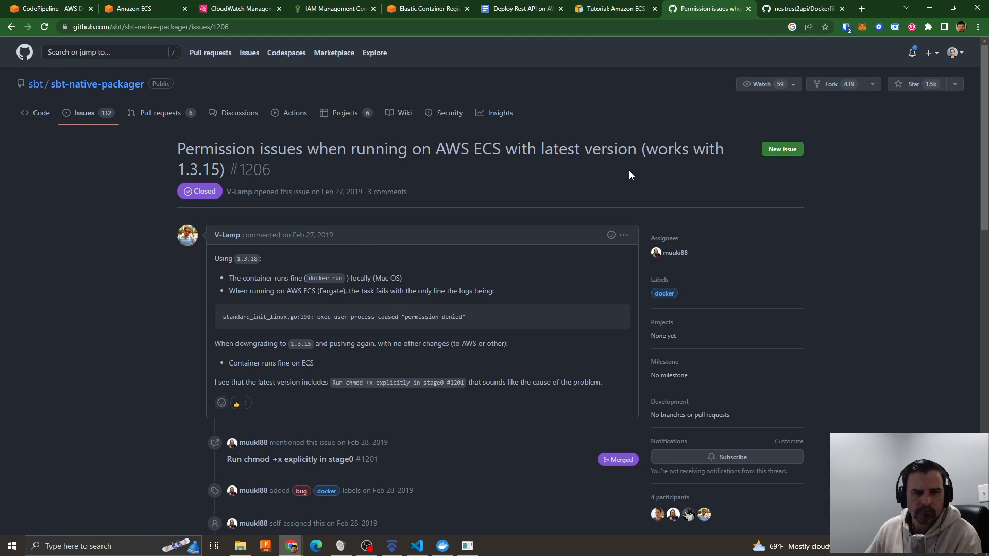
{"action": "scroll", "coordinate": [462, 235], "scroll_direction": "down", "scroll_amount": 2}
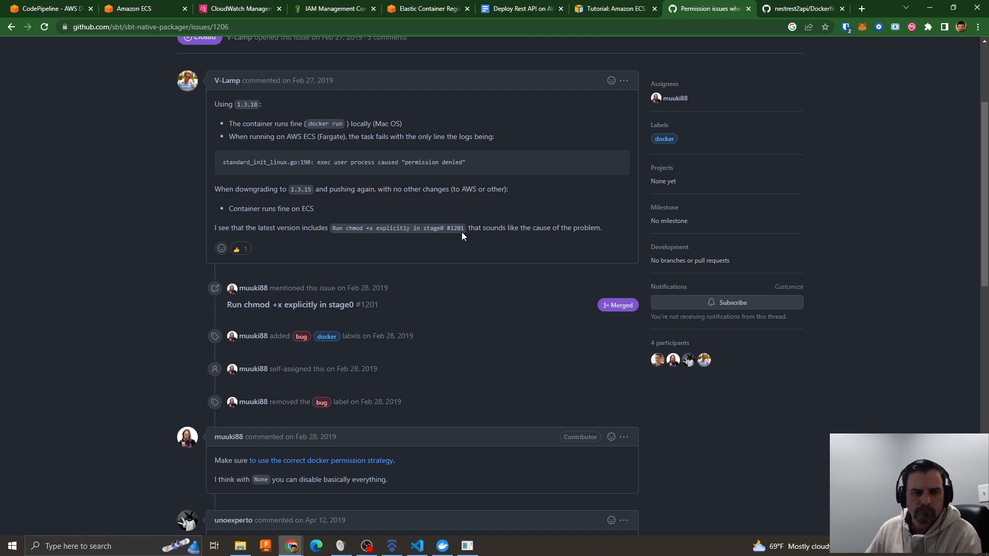
{"action": "scroll", "coordinate": [461, 233], "scroll_direction": "down", "scroll_amount": 3}
{"action": "scroll", "coordinate": [462, 236], "scroll_direction": "down", "scroll_amount": 2}
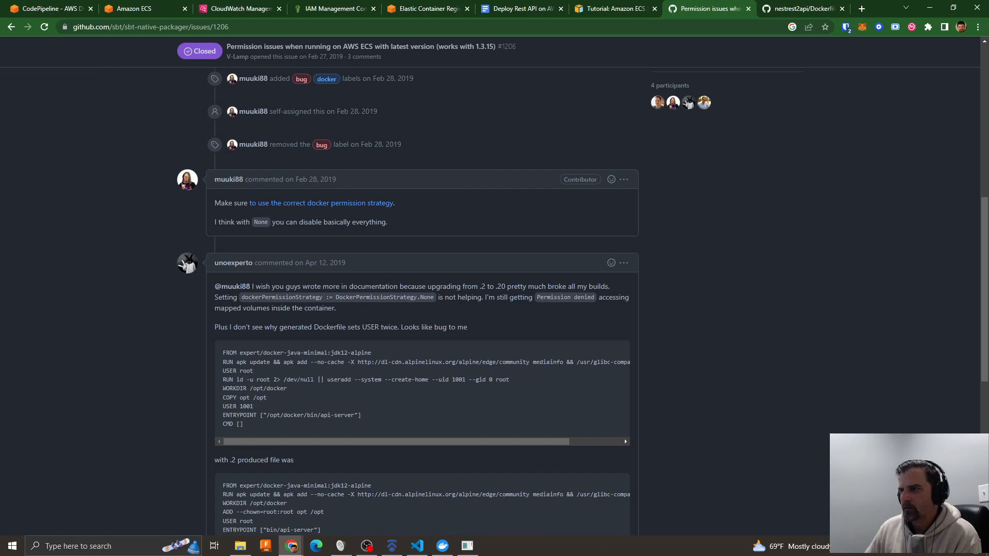
- In Visual Studio Code, add RUN chmod +x /api-server/startProduction.sh above the Dockerfile's CMD line, followed by a blank line
{"action": "left_click", "coordinate": [417, 546]}
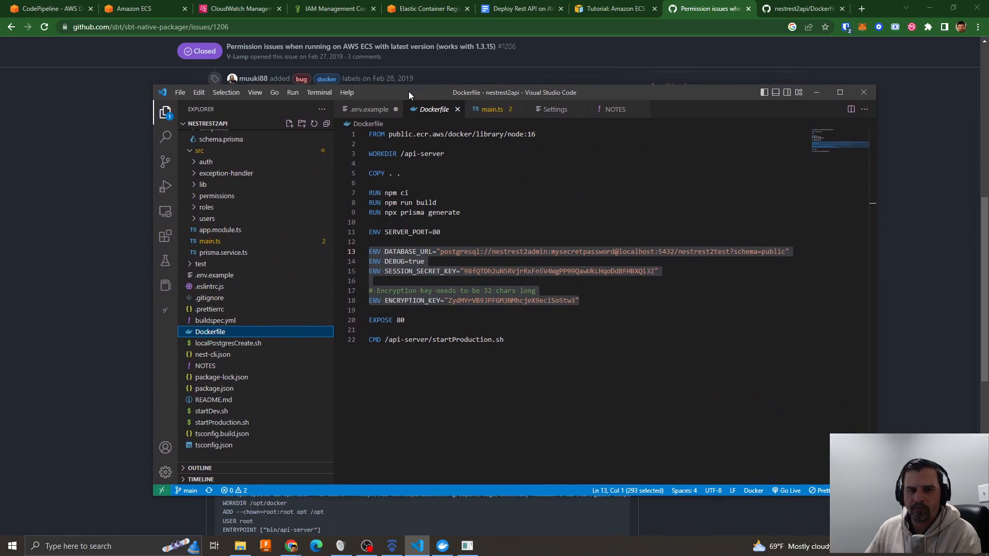
{"action": "left_click_drag", "start_coordinate": [409, 91], "coordinate": [412, 92]}
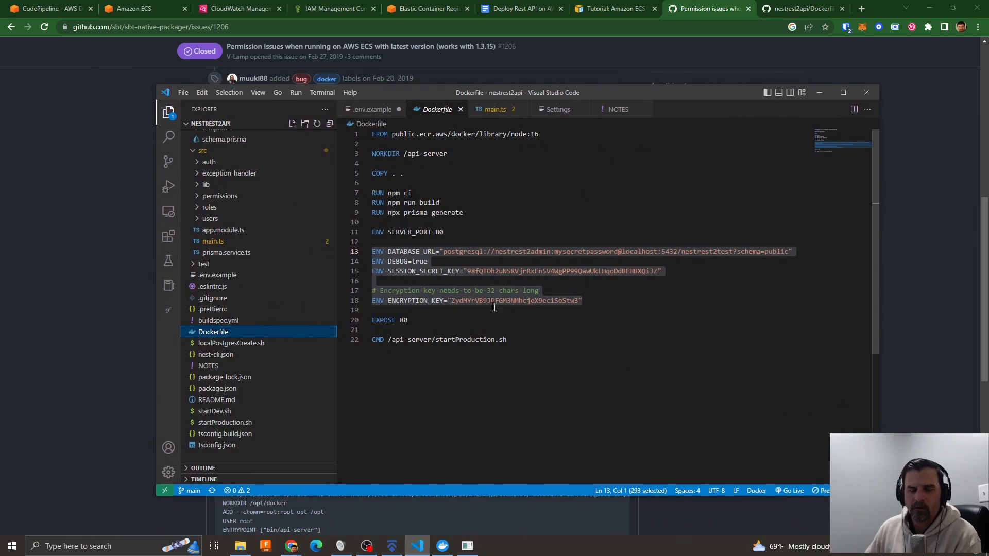
{"action": "left_click", "coordinate": [404, 329]}
{"action": "key", "text": "Return"}
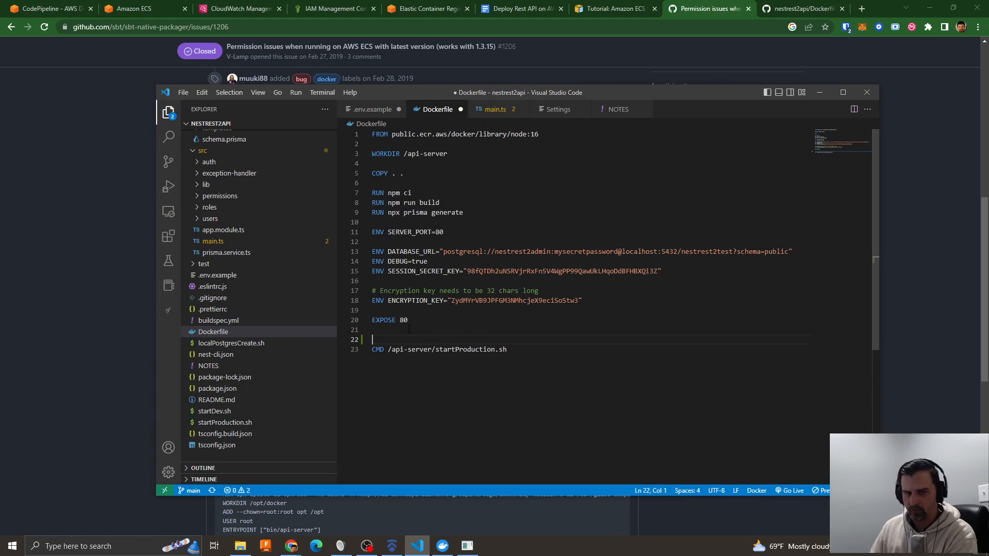
{"action": "type", "text": "cho"}
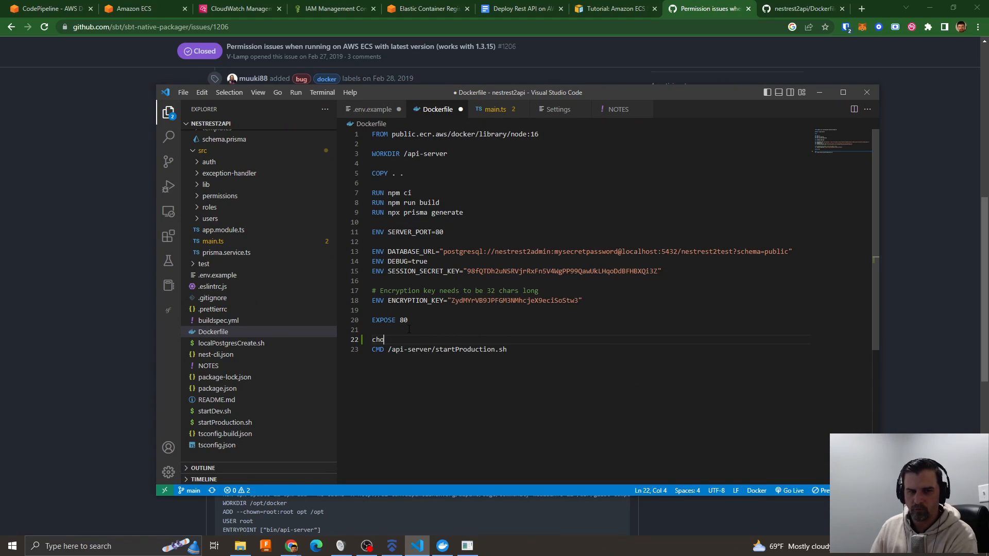
{"action": "key", "text": "BackSpace"}
{"action": "key", "text": "BackSpace"}
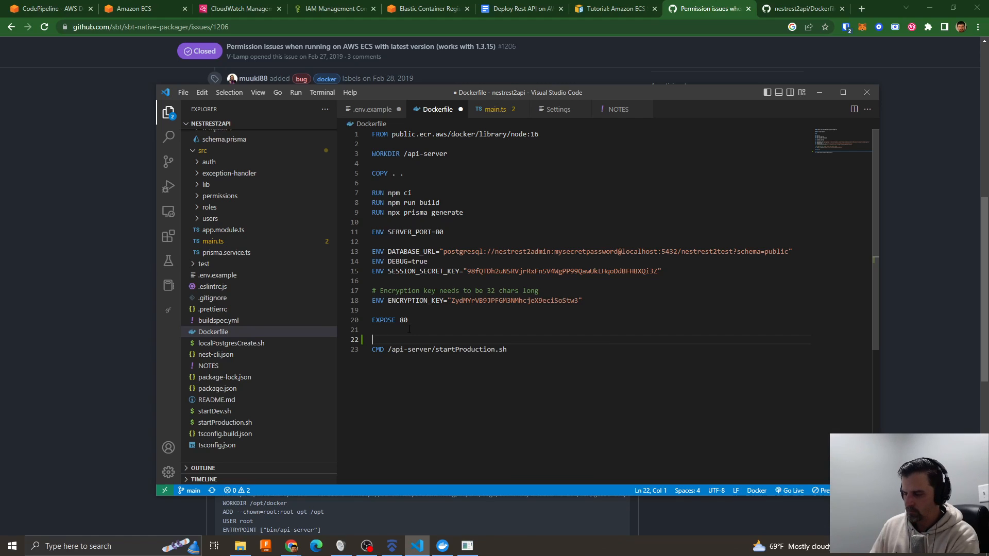
{"action": "type", "text": "RUN chm"}
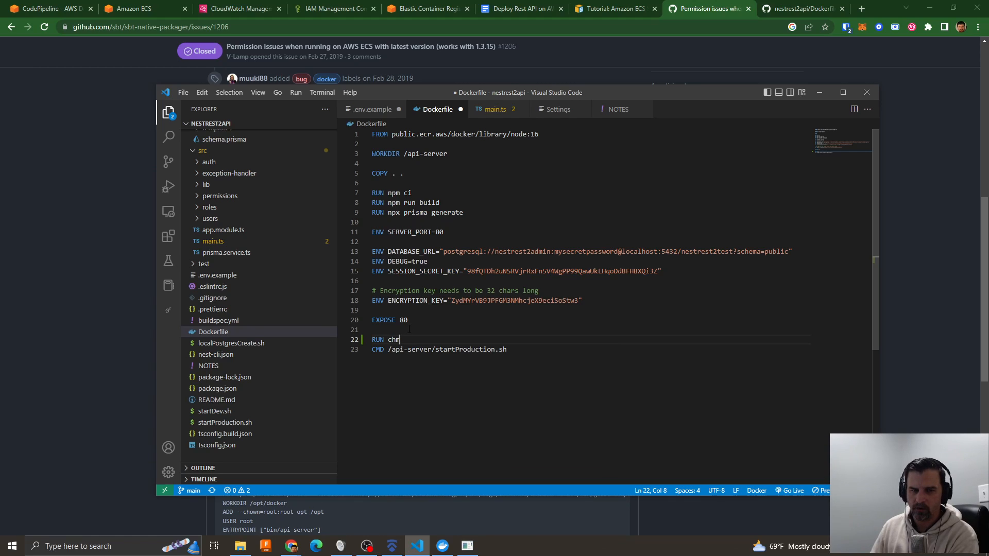
{"action": "type", "text": "od +x /api"}
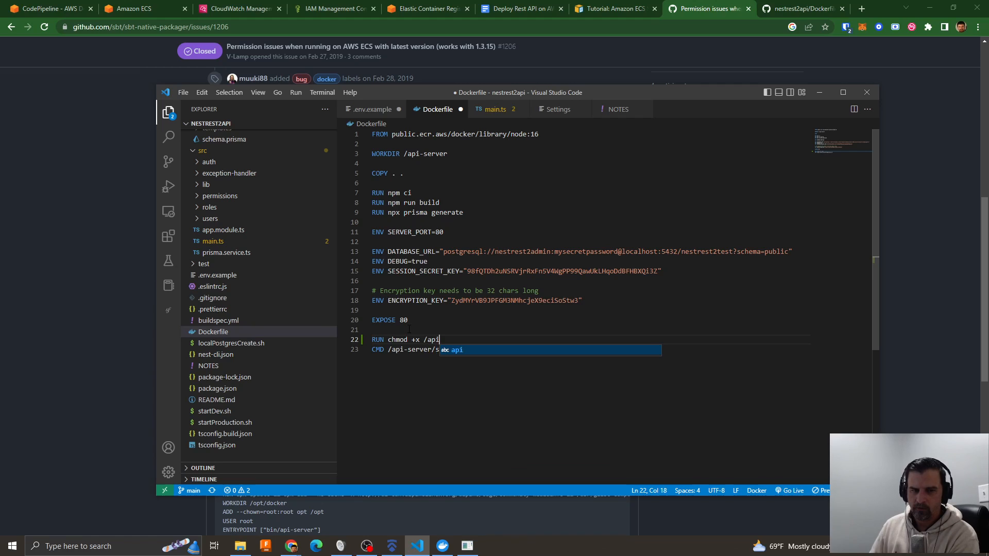
{"action": "type", "text": "/"}
{"action": "key", "text": "BackSpace"}
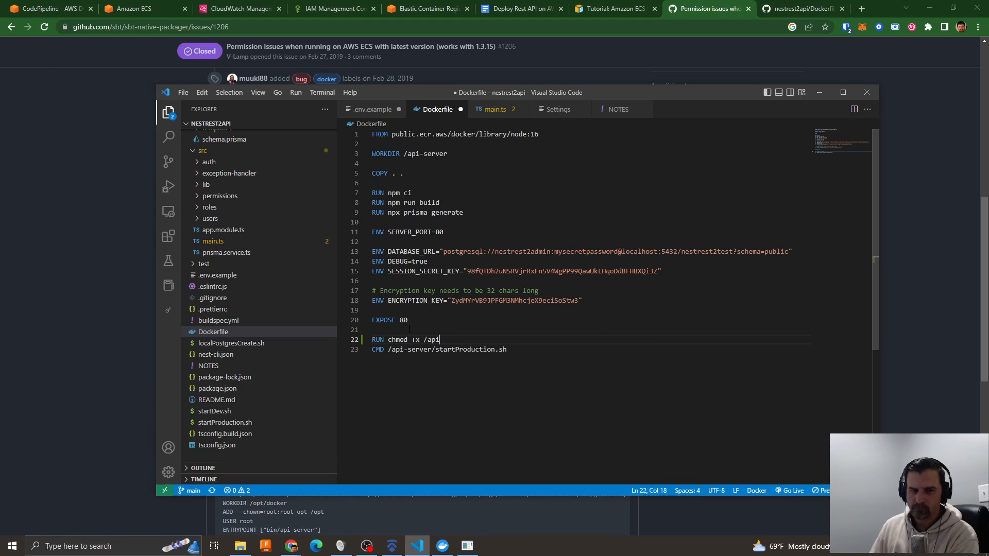
{"action": "type", "text": "-server/"}
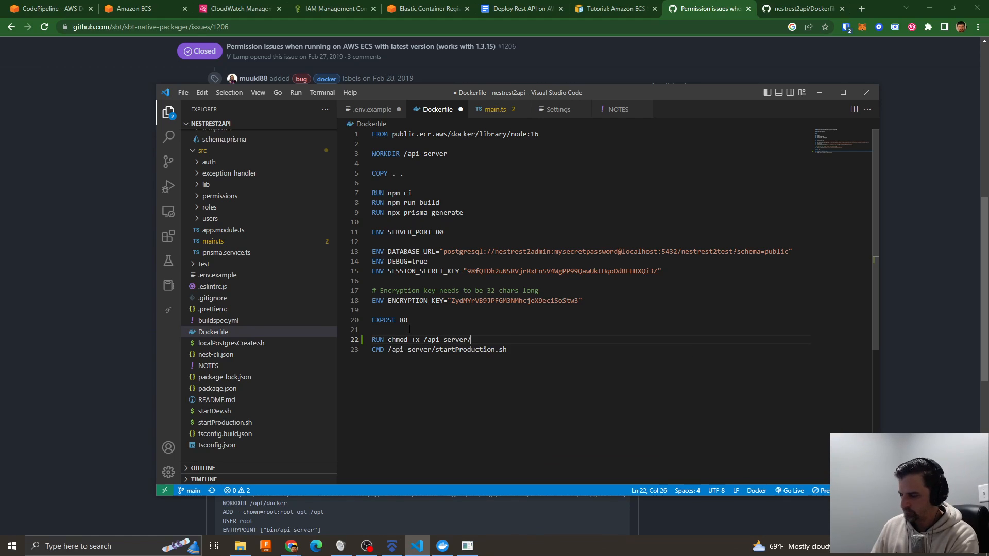
{"action": "type", "text": "startProd"}
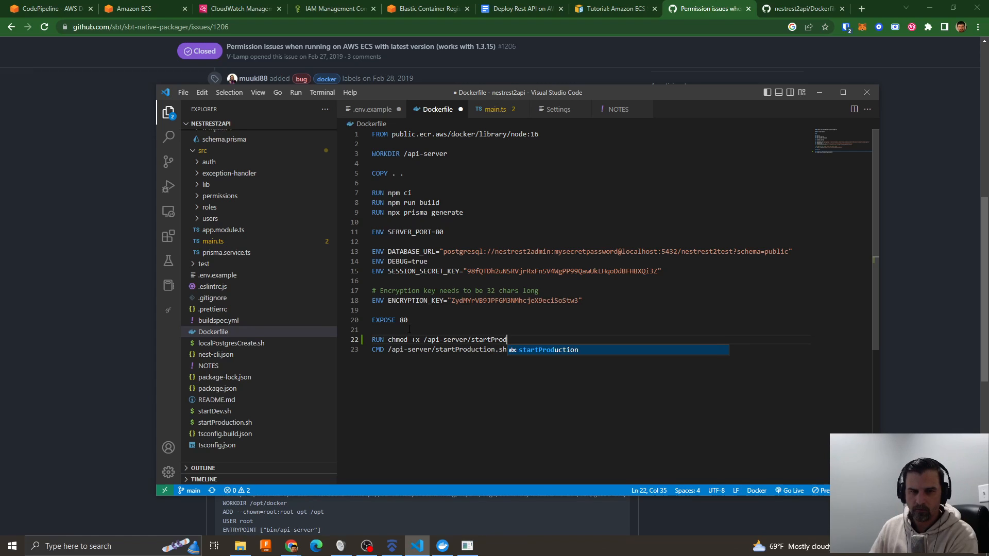
{"action": "type", "text": "uction.sh"}
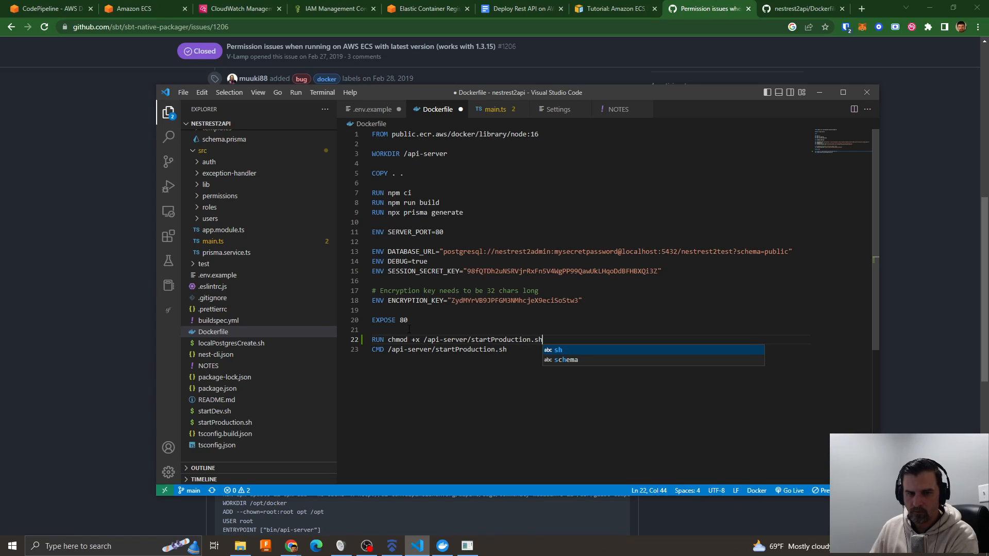
{"action": "key", "text": "Escape"}
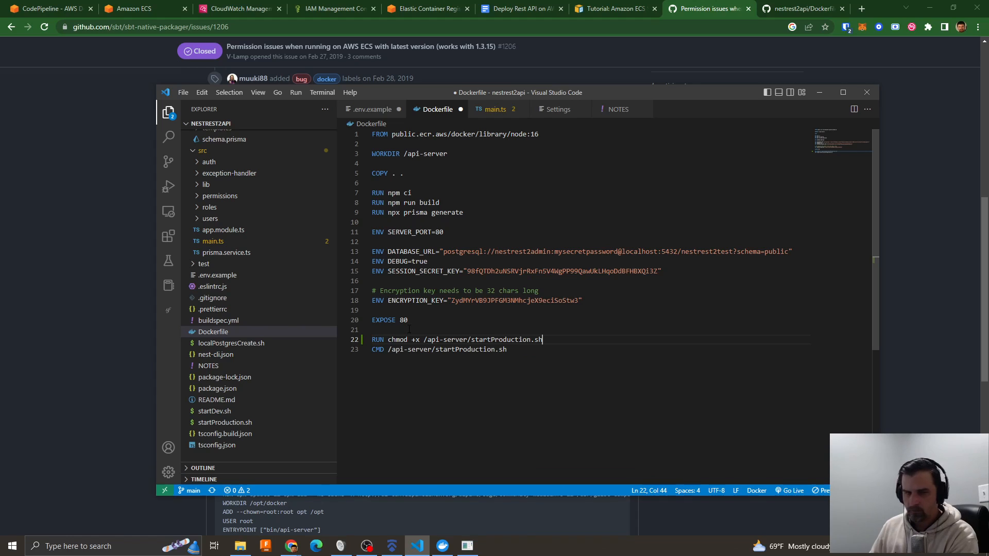
{"action": "key", "text": "Return"}
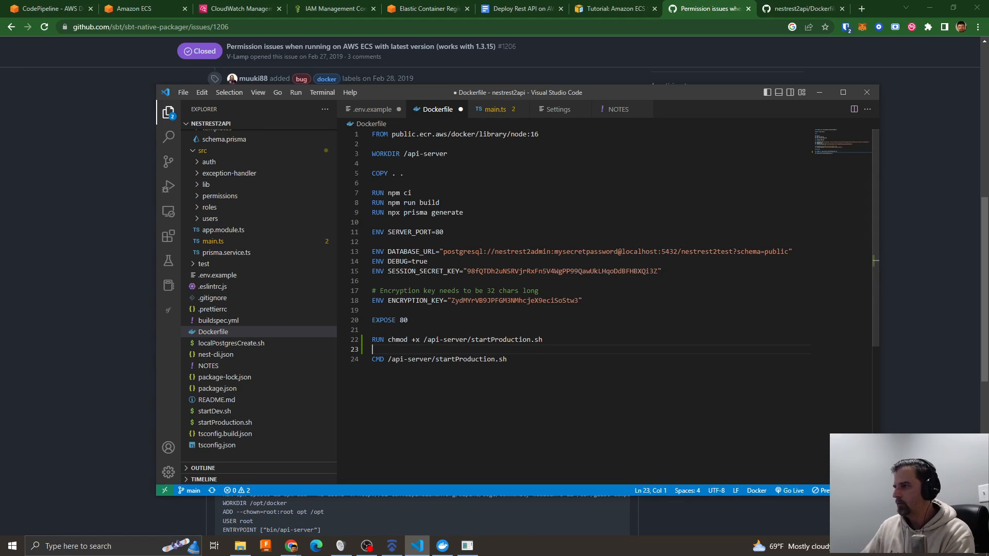
- In the container's shell window, make the production start script executable with chmod +x startProduction.sh
{"action": "key", "text": "alt+Tab"}
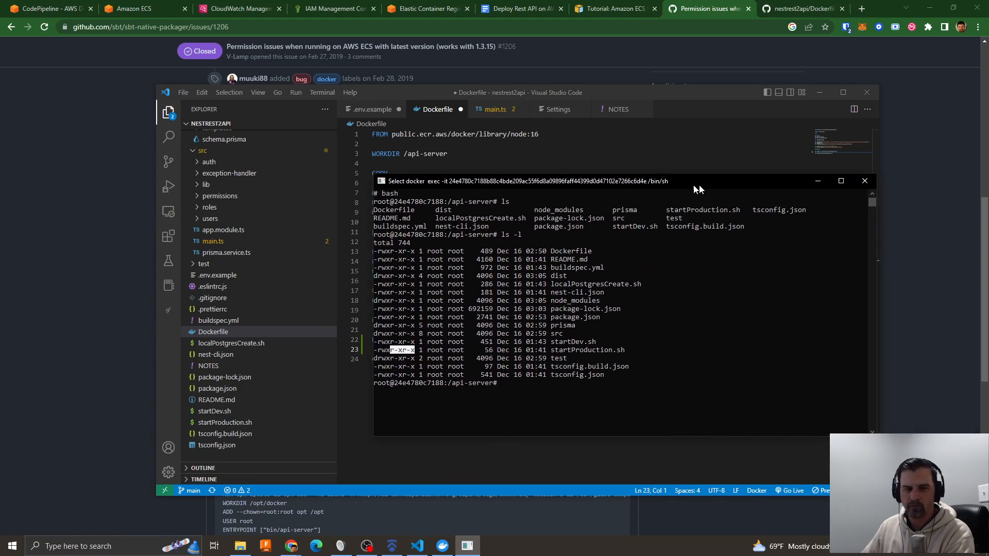
{"action": "left_click", "coordinate": [687, 345]}
{"action": "type", "text": "chmod"}
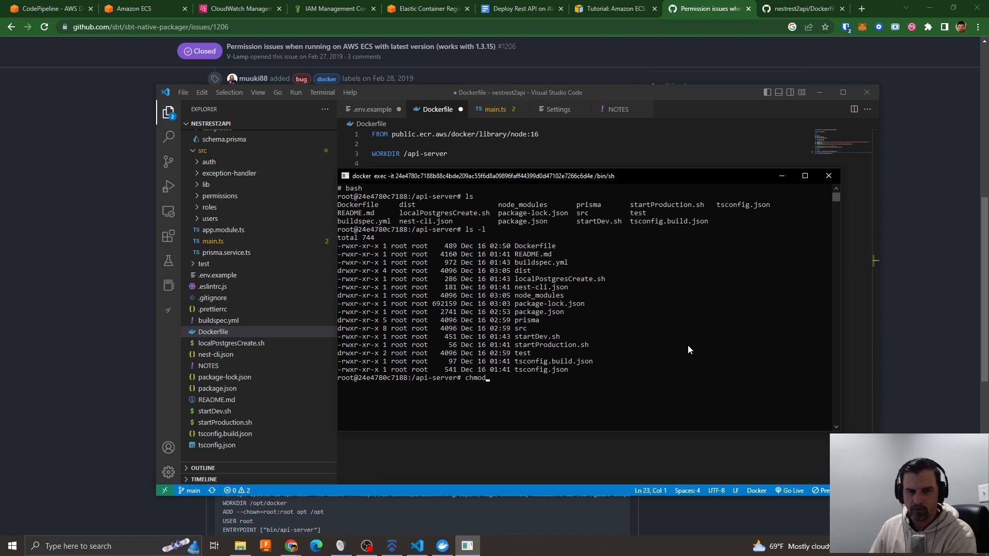
{"action": "type", "text": " +x start"}
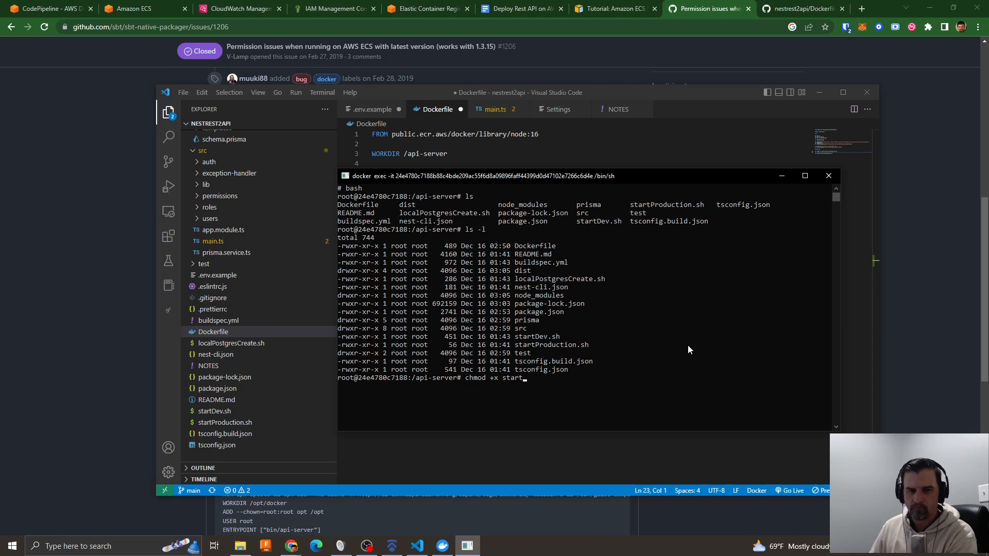
{"action": "type", "text": "App"}
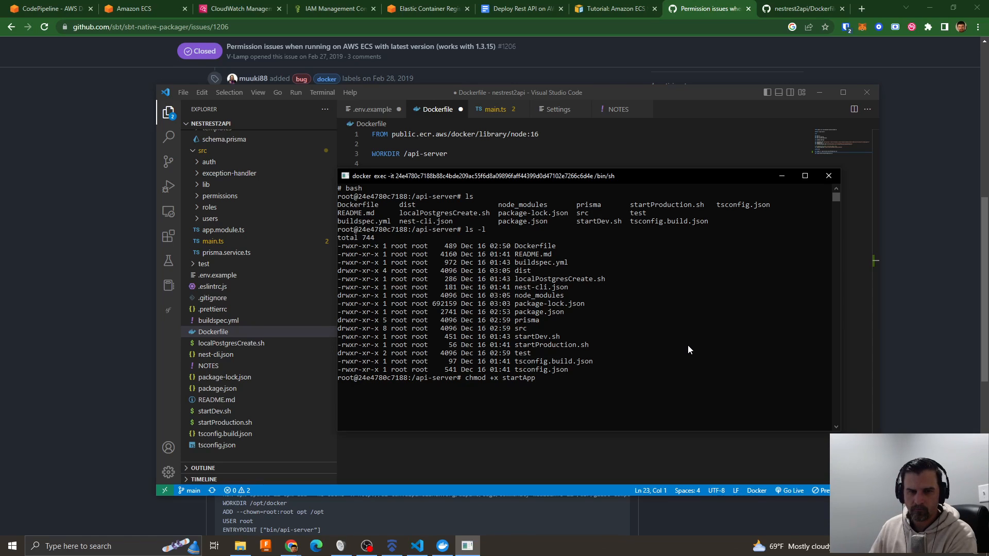
{"action": "type", "text": "lication.sjh"}
{"action": "key", "text": "BackSpace"}
{"action": "key", "text": "BackSpace"}
{"action": "type", "text": "h"}
{"action": "key", "text": "BackSpace"}
{"action": "key", "text": "BackSpace"}
{"action": "key", "text": "BackSpace"}
{"action": "key", "text": "BackSpace"}
{"action": "key", "text": "BackSpace"}
{"action": "key", "text": "BackSpace"}
{"action": "key", "text": "BackSpace"}
{"action": "key", "text": "BackSpace"}
{"action": "key", "text": "BackSpace"}
{"action": "key", "text": "BackSpace"}
{"action": "key", "text": "BackSpace"}
{"action": "key", "text": "BackSpace"}
{"action": "key", "text": "BackSpace"}
{"action": "key", "text": "BackSpace"}
{"action": "type", "text": "Produ"}
{"action": "key", "text": "Tab"}
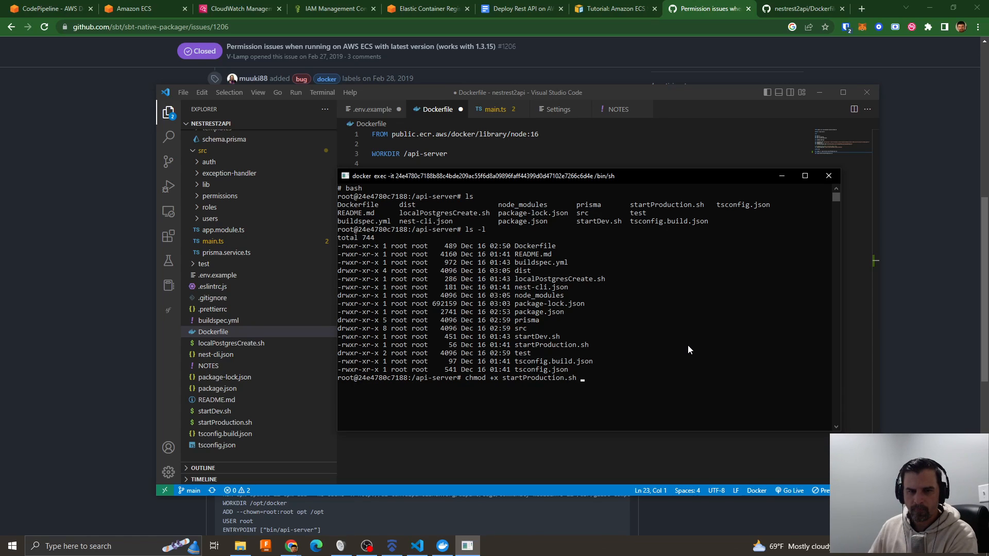
{"action": "key", "text": "Return"}
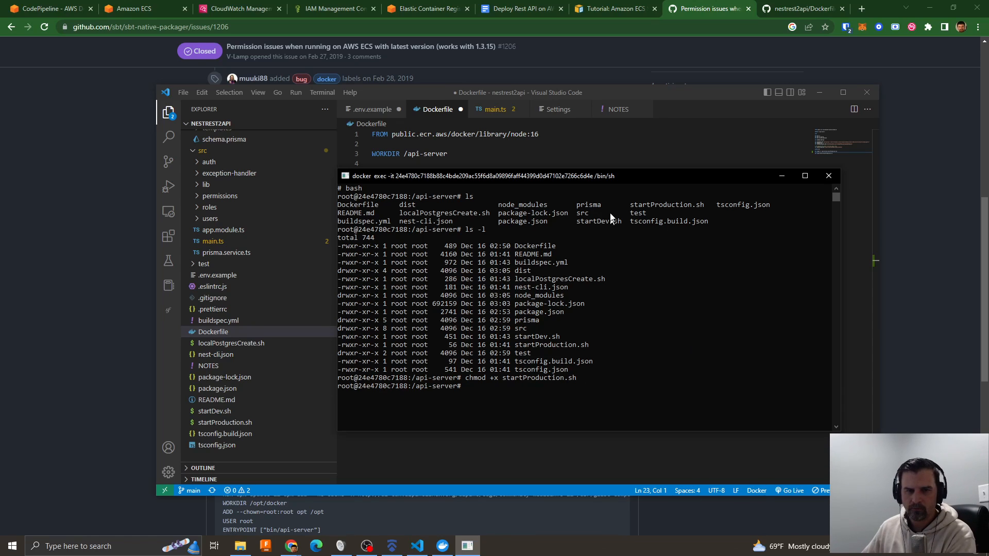
- Set the script's owner and group to root in the container with chown root:root startProduction.sh
{"action": "left_click_drag", "start_coordinate": [604, 179], "coordinate": [676, 172]}
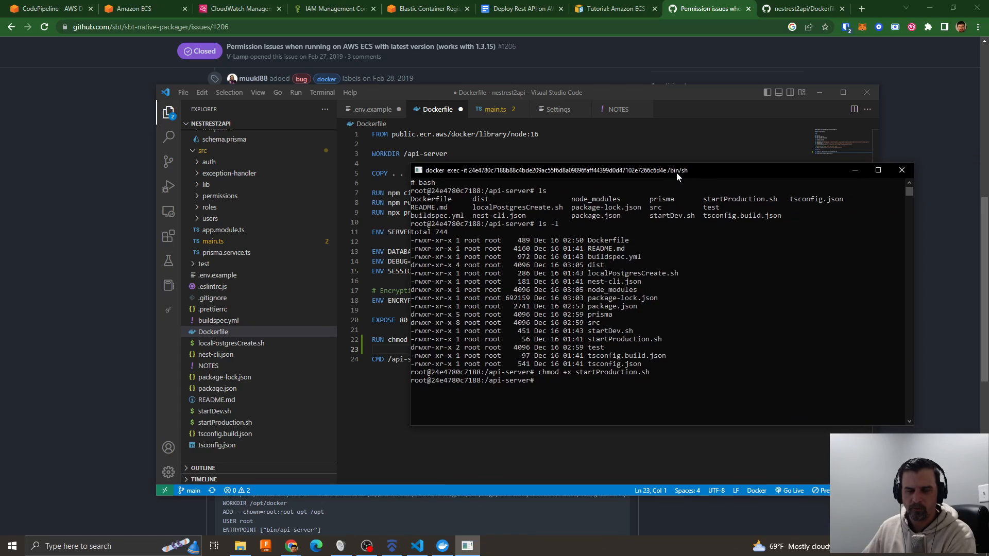
{"action": "type", "text": "chown root:roo"}
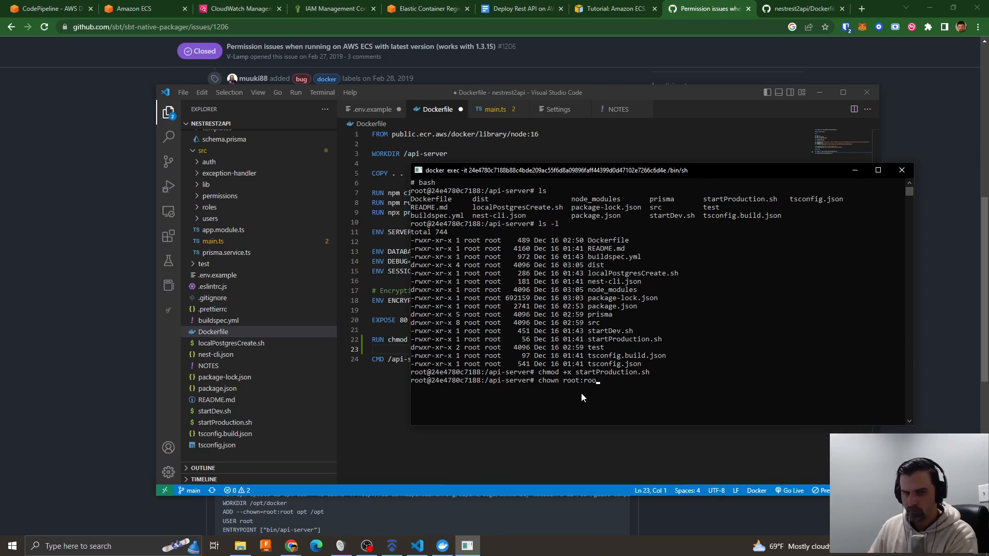
{"action": "type", "text": "t startProduction.sh"}
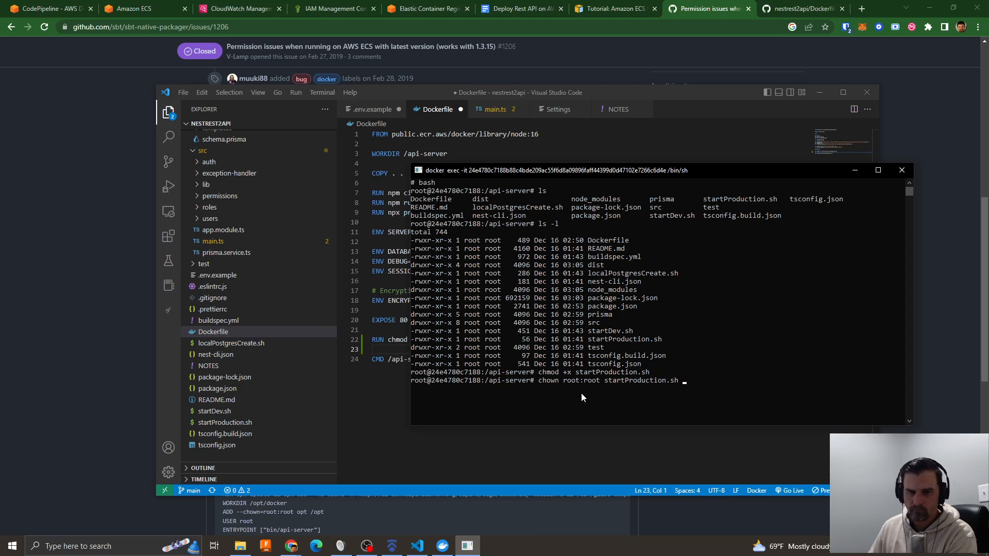
{"action": "key", "text": "Return"}
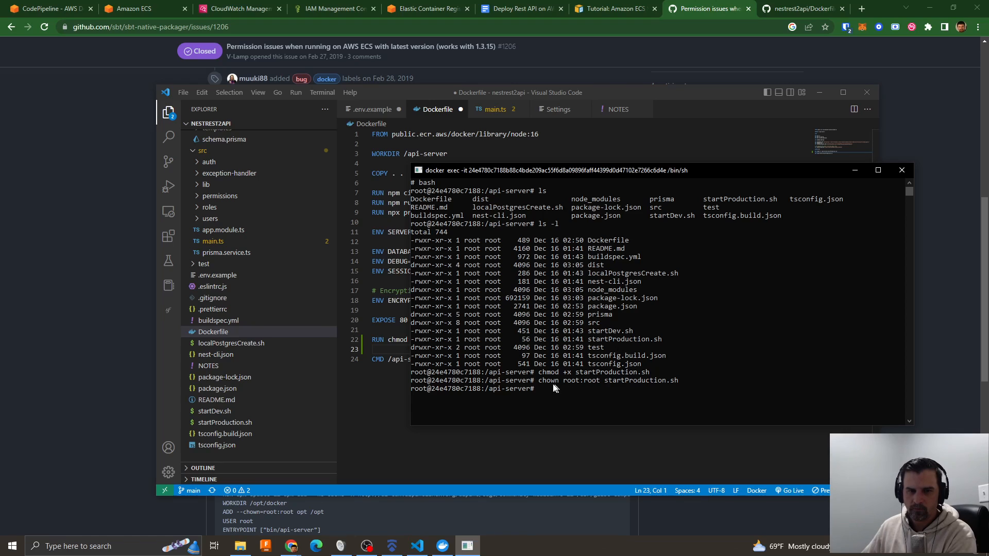
- Copy the chown command into the Dockerfile in Visual Studio Code as RUN chown root:root startProduction.sh below the chmod line, and save the file
{"action": "left_click_drag", "start_coordinate": [540, 383], "coordinate": [677, 388]}
{"action": "key", "text": "super+c"}
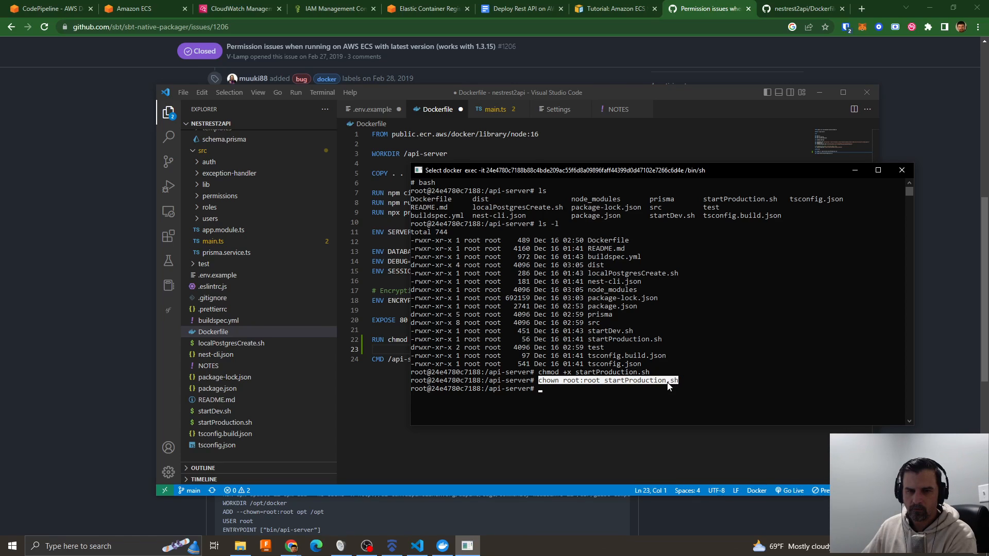
{"action": "right_click", "coordinate": [666, 401]}
{"action": "key", "text": "alt+Tab"}
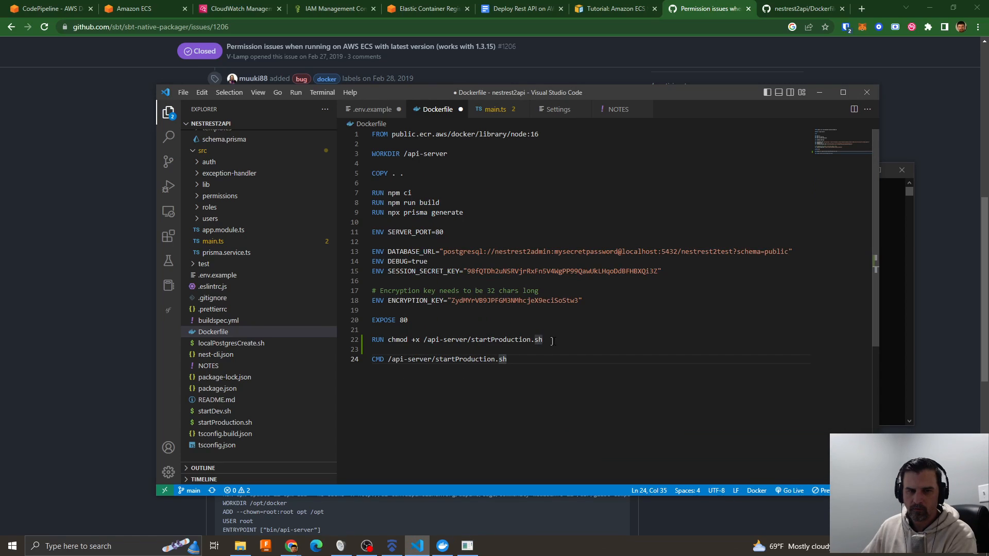
{"action": "left_click", "coordinate": [555, 341]}
{"action": "key", "text": "Return"}
{"action": "type", "text": "RUN"}
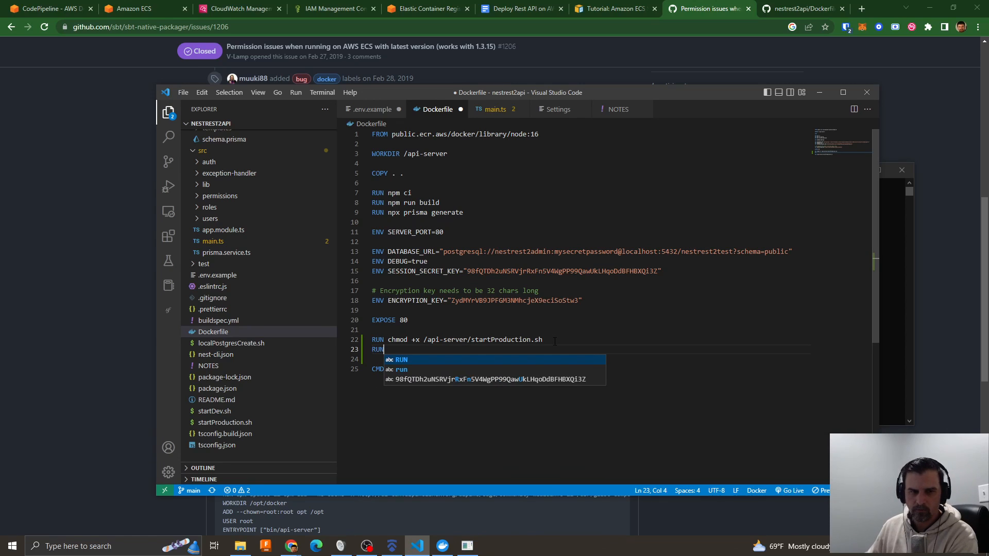
{"action": "right_click", "coordinate": [526, 348]}
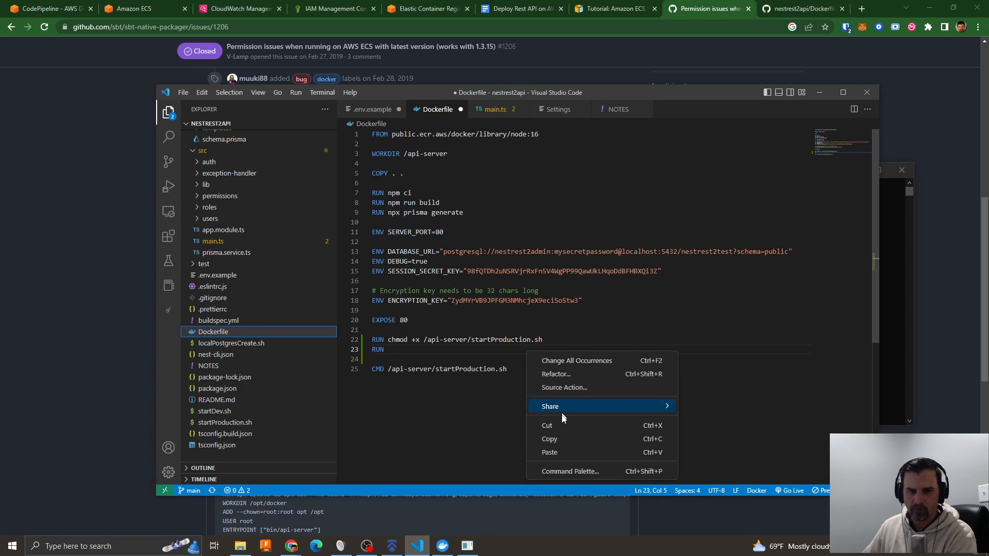
{"action": "left_click", "coordinate": [565, 451]}
{"action": "key", "text": "ctrl+s"}
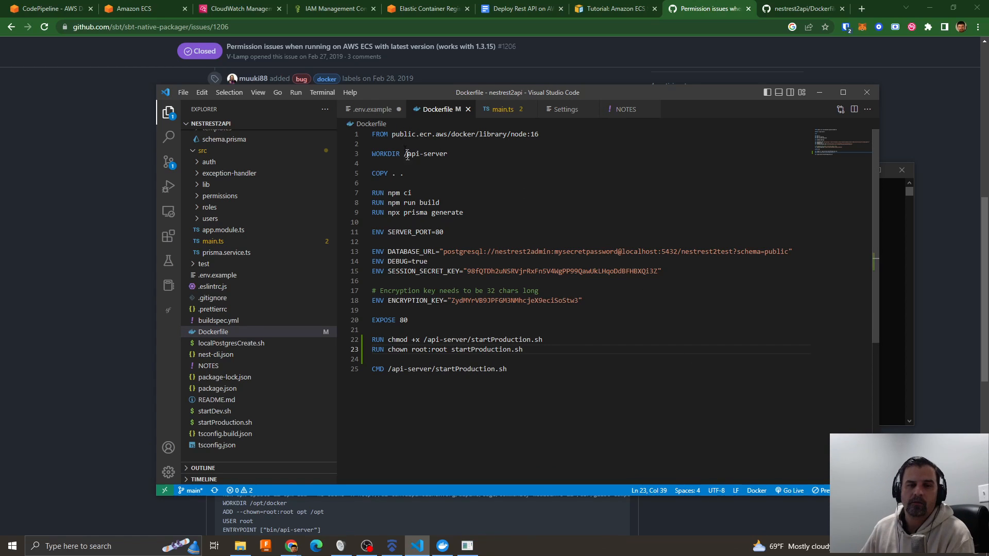
- Review the Dockerfile's changes in source control and stage them
{"action": "left_click", "coordinate": [168, 162]}
{"action": "right_click", "coordinate": [226, 176]}
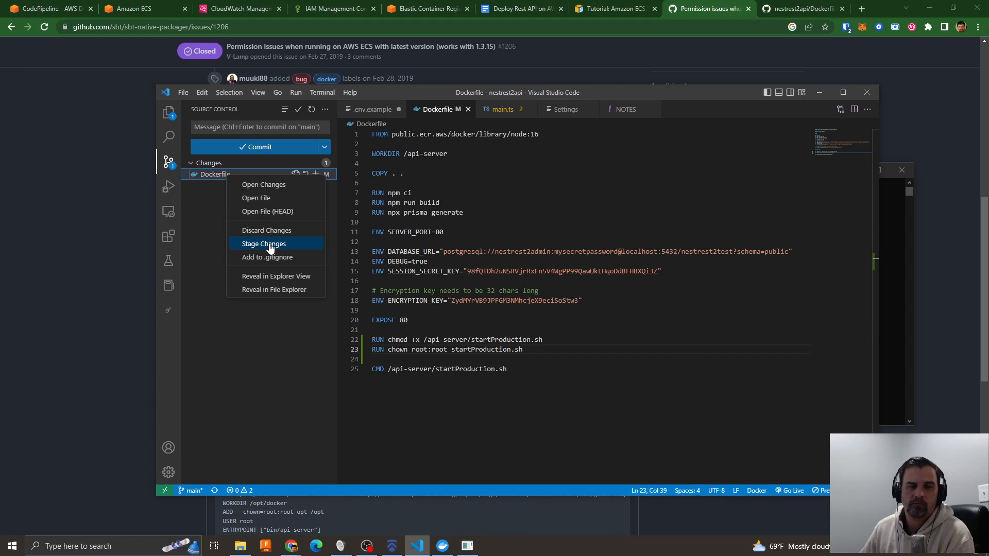
{"action": "left_click", "coordinate": [466, 414]}
{"action": "left_click", "coordinate": [318, 94]}
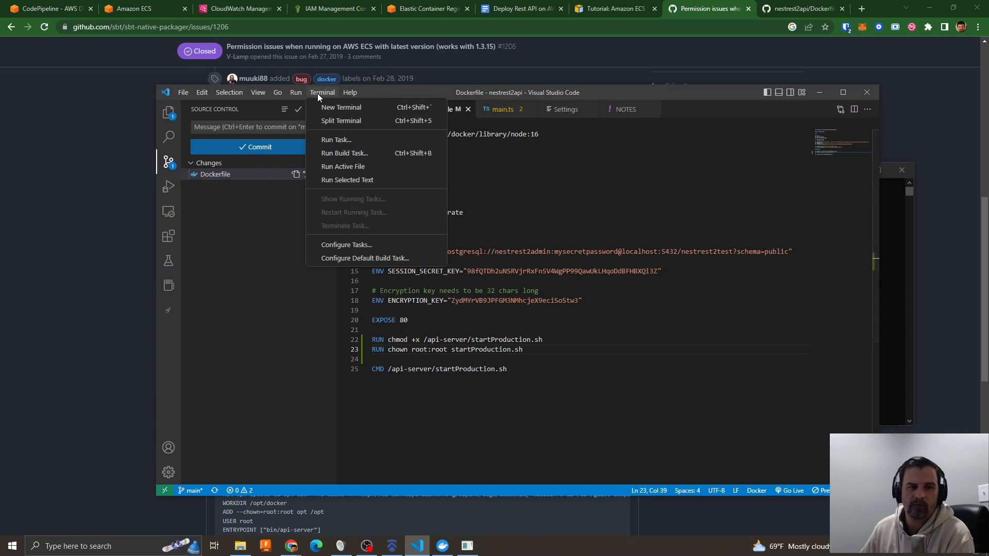
{"action": "left_click", "coordinate": [224, 199]}
{"action": "left_click", "coordinate": [223, 174]}
{"action": "right_click", "coordinate": [223, 175]}
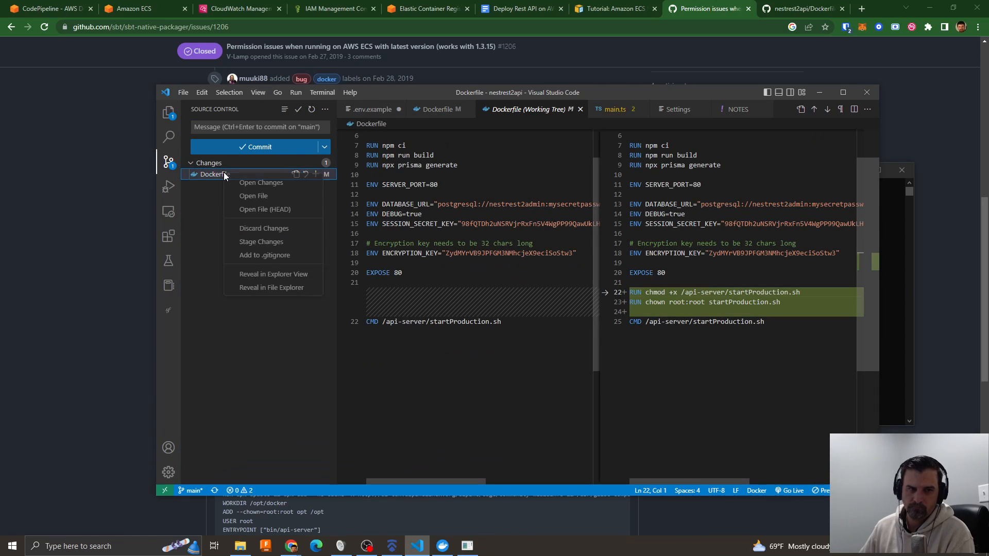
{"action": "left_click", "coordinate": [264, 242]}
- Commit the staged Dockerfile with the message "add chmod and chown to docker start" and sync it with origin/main
{"action": "left_click", "coordinate": [238, 128]}
{"action": "type", "text": "add chmod"}
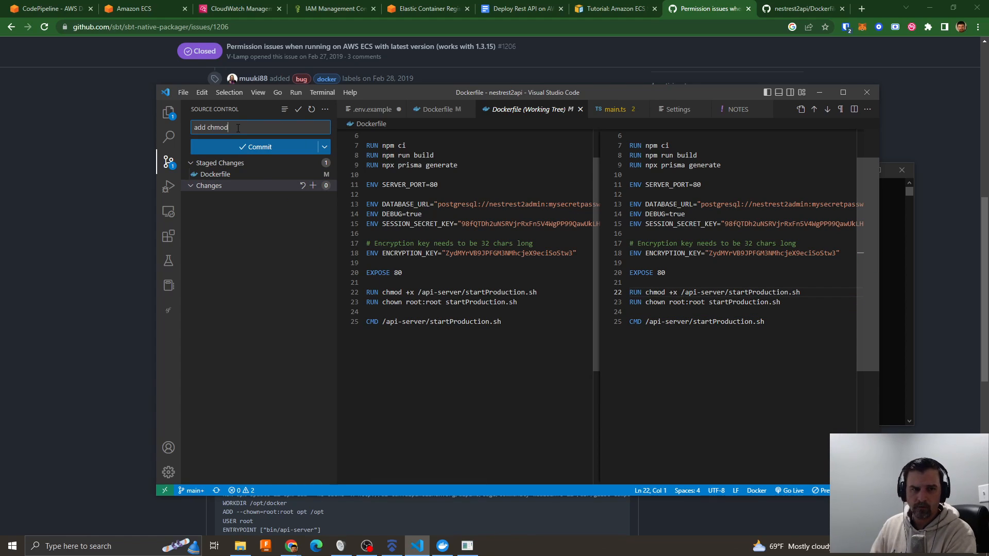
{"action": "type", "text": " and chown to d"}
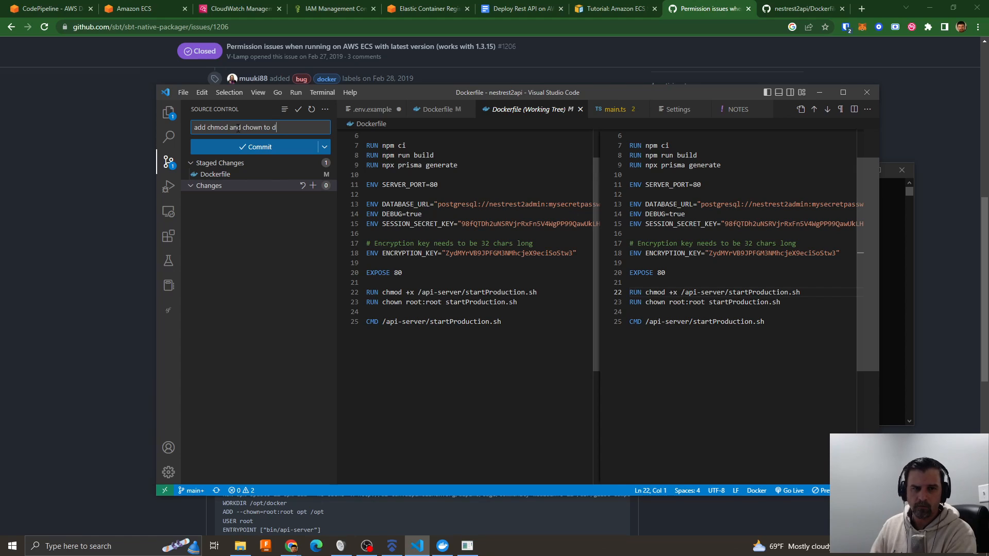
{"action": "type", "text": "ocker stat"}
{"action": "key", "text": "BackSpace"}
{"action": "type", "text": "rt"}
{"action": "left_click", "coordinate": [252, 148]}
{"action": "left_click", "coordinate": [261, 147]}
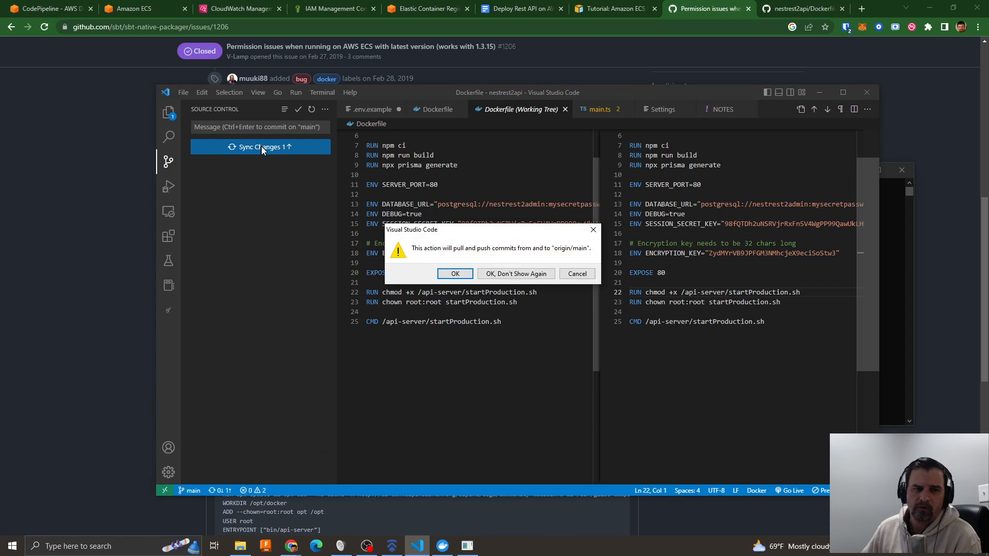
{"action": "left_click", "coordinate": [460, 275]}
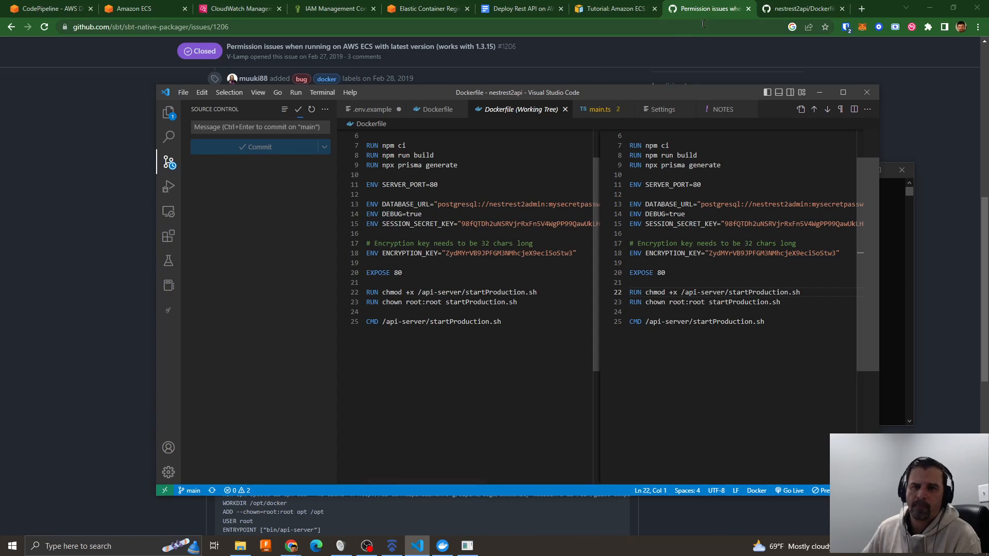
- Check the latest commit on the nestrest2api GitHub page in the browser, and open the current build's details from nestrest-pipeline
{"action": "left_click", "coordinate": [783, 11]}
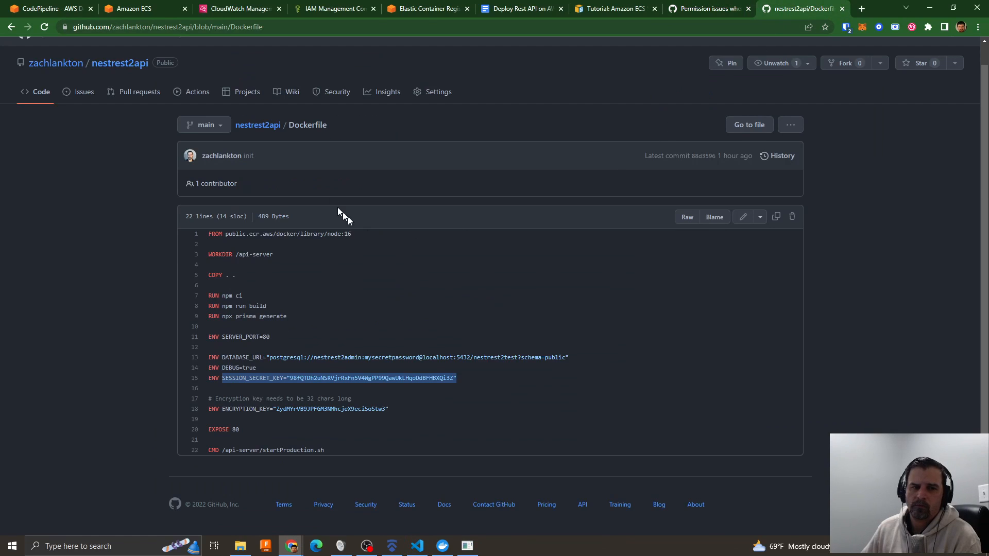
{"action": "left_click", "coordinate": [100, 64]}
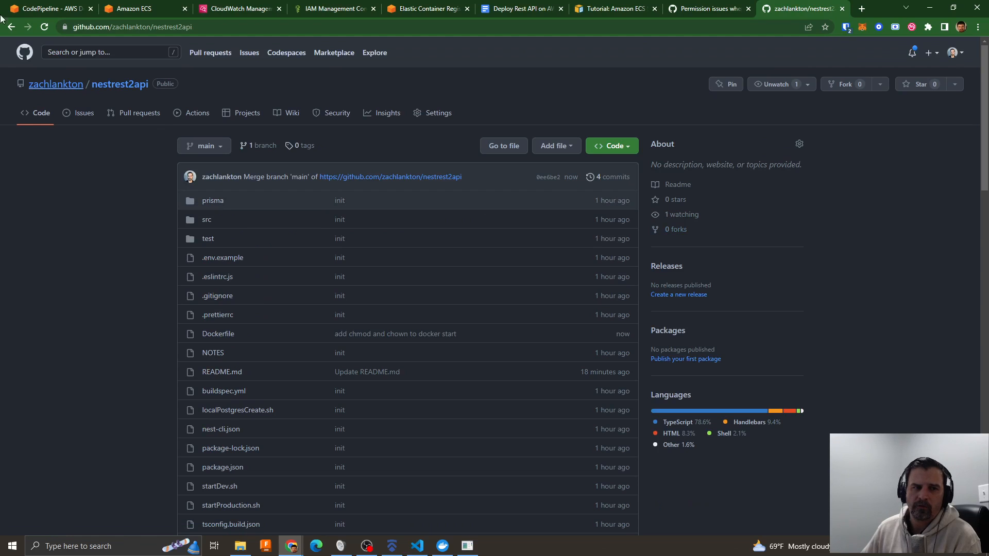
{"action": "left_click", "coordinate": [96, 10]}
{"action": "scroll", "coordinate": [335, 280], "scroll_direction": "up", "scroll_amount": 3}
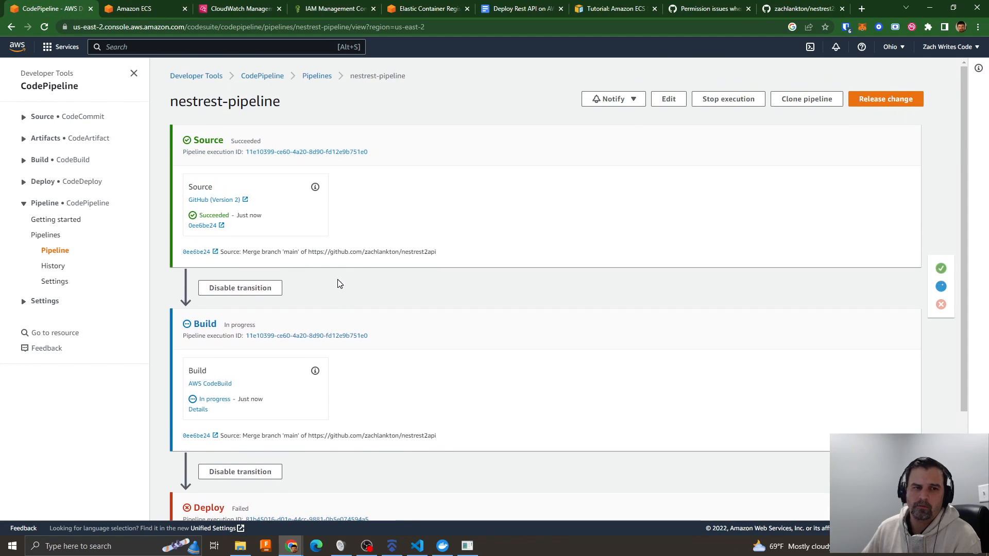
{"action": "scroll", "coordinate": [389, 335], "scroll_direction": "down", "scroll_amount": 3}
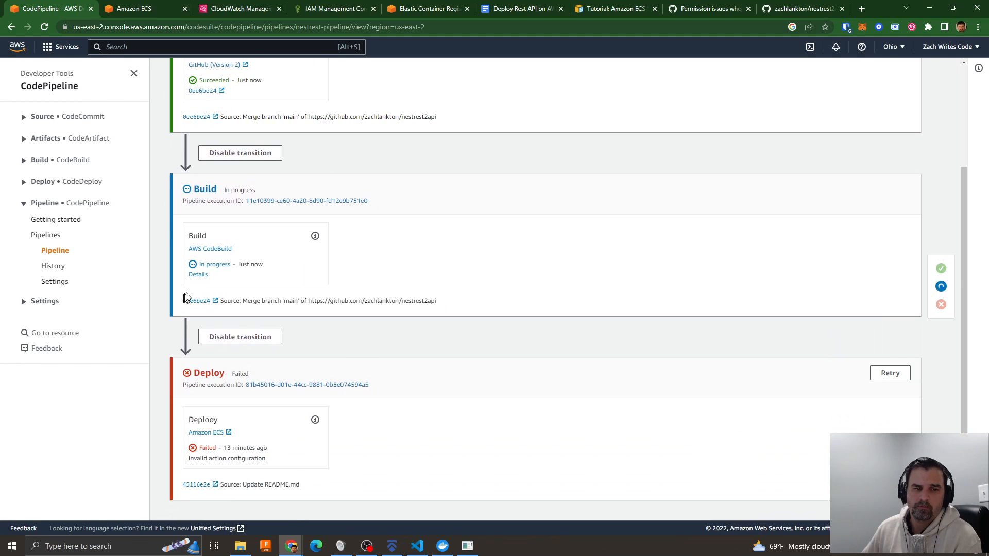
{"action": "left_click", "coordinate": [198, 275]}
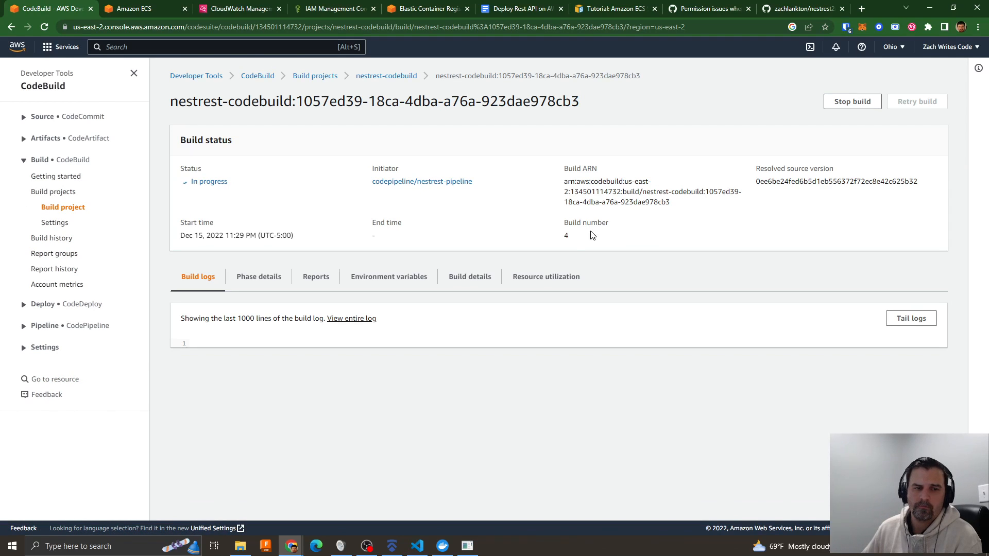
- Examine the startProduction.sh error messages in the nestrest-service logs in Amazon ECS and check the CodeBuild log's progress
{"action": "left_click", "coordinate": [149, 9]}
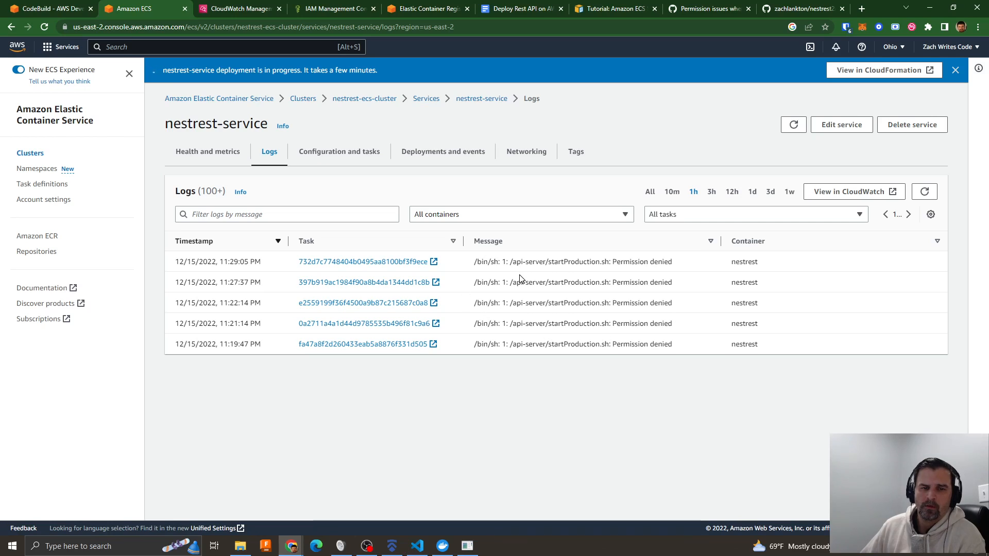
{"action": "left_click_drag", "start_coordinate": [506, 261], "coordinate": [674, 267]}
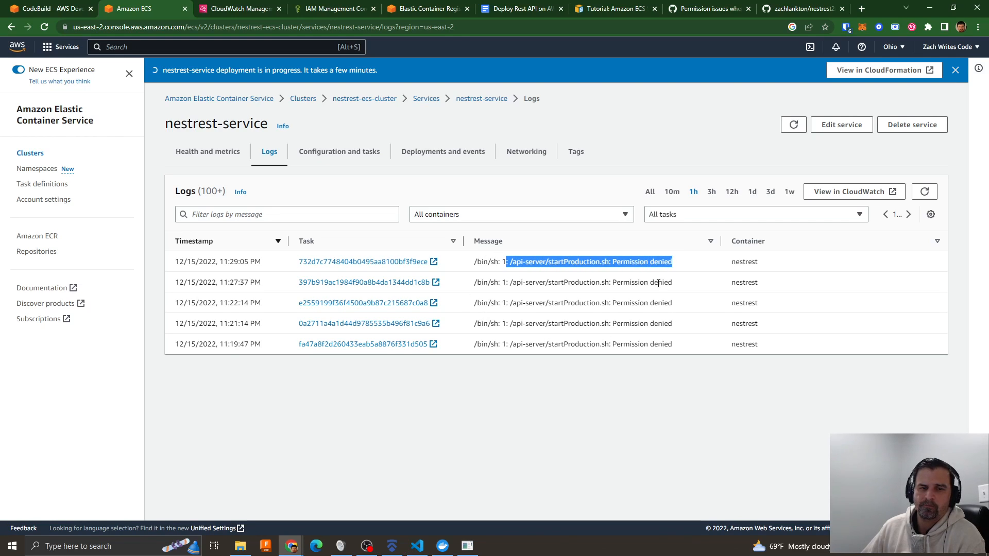
{"action": "left_click", "coordinate": [602, 294]}
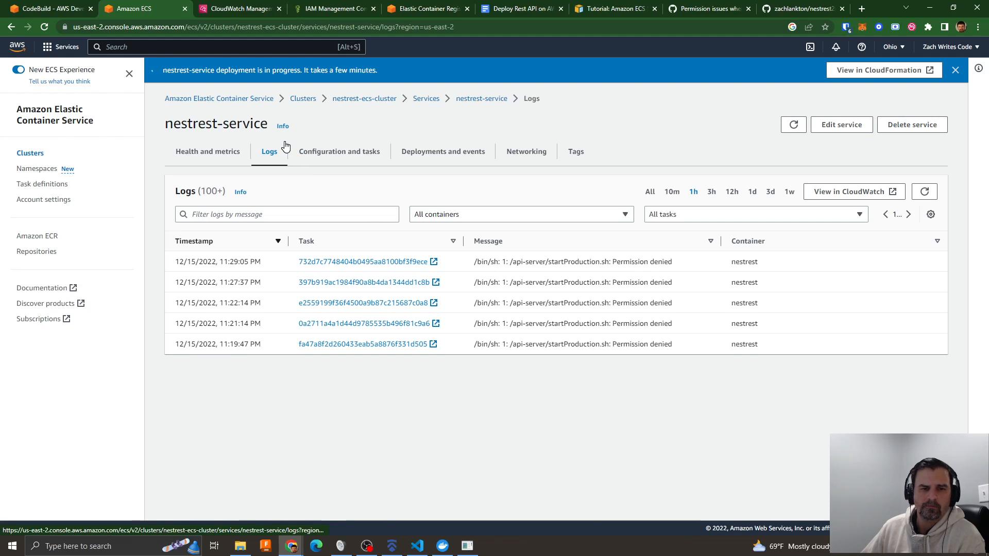
{"action": "left_click", "coordinate": [35, 9]}
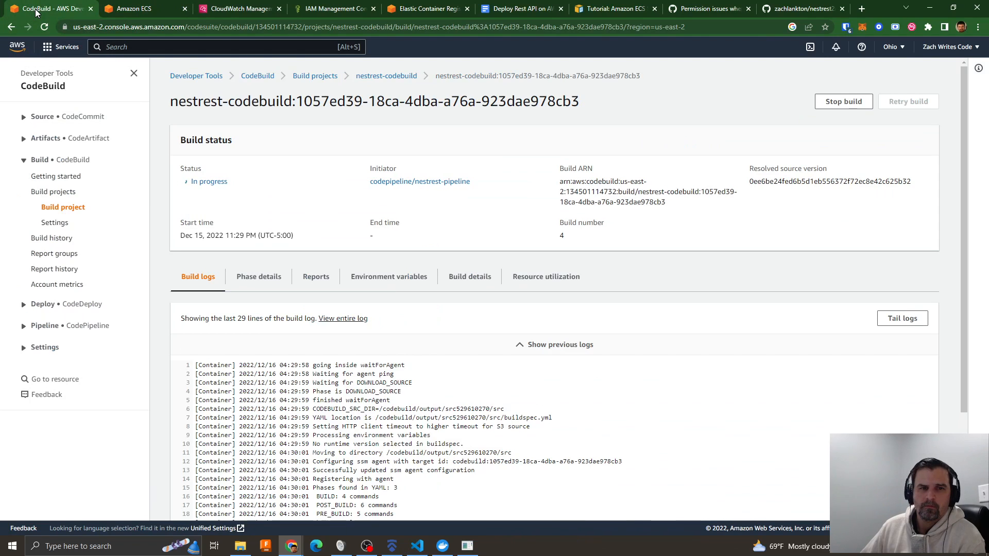
{"action": "left_click", "coordinate": [130, 11]}
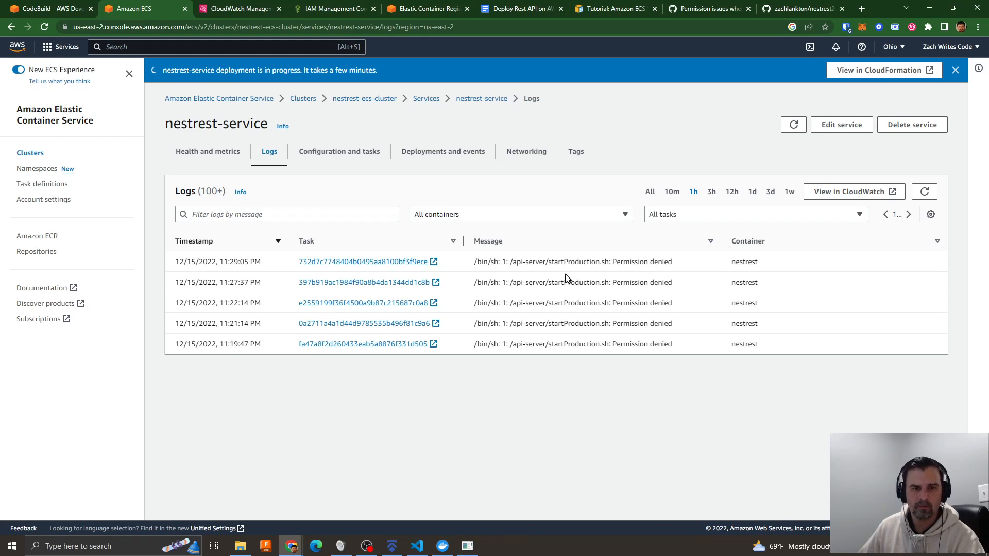
- Return to the Dockerfile in Visual Studio Code and examine the base image and its version tag in the FROM line
{"action": "key", "text": "super+Tab"}
{"action": "left_click", "coordinate": [368, 165]}
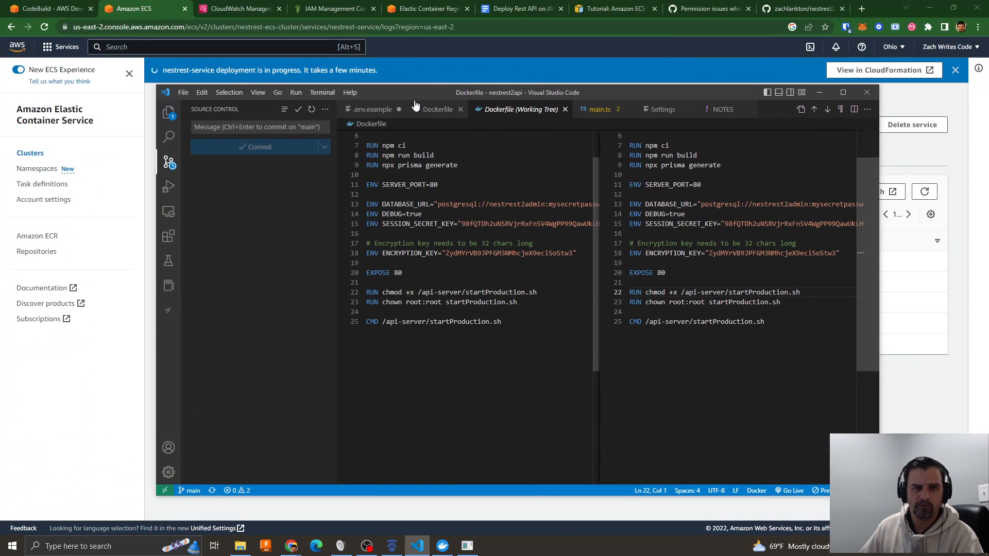
{"action": "scroll", "coordinate": [381, 154], "scroll_direction": "up", "scroll_amount": 2}
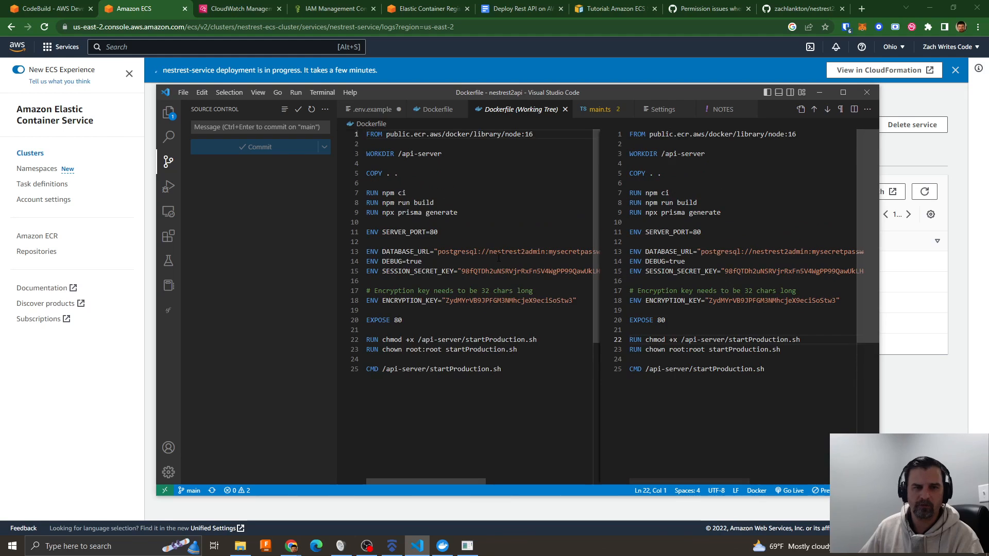
{"action": "left_click_drag", "start_coordinate": [386, 135], "coordinate": [534, 135]}
{"action": "left_click", "coordinate": [536, 140]}
{"action": "double_click", "coordinate": [529, 135]}
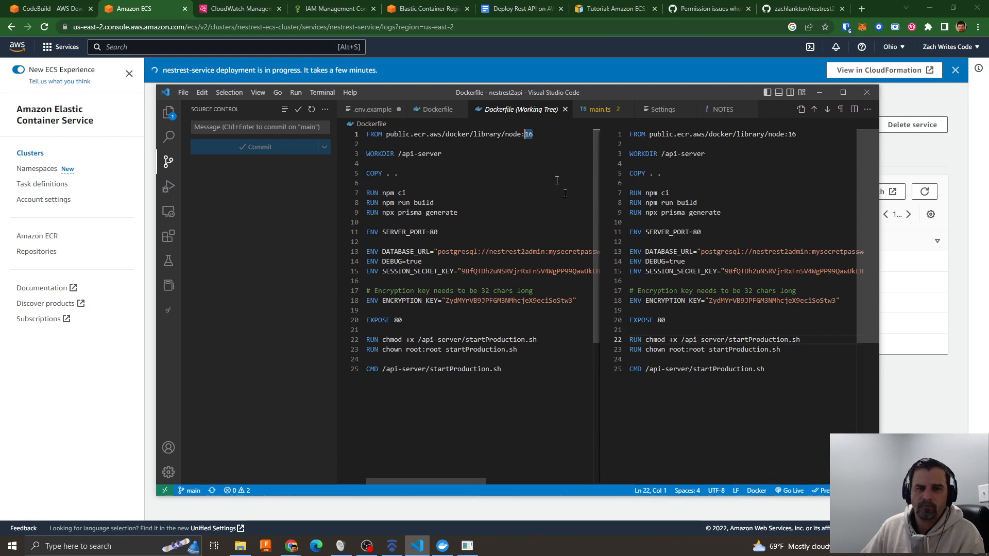
- Examine the Dockerfile's base image reference, and return to the newest error message in the nestrest-service logs in Amazon ECS
{"action": "left_click_drag", "start_coordinate": [386, 135], "coordinate": [534, 134]}
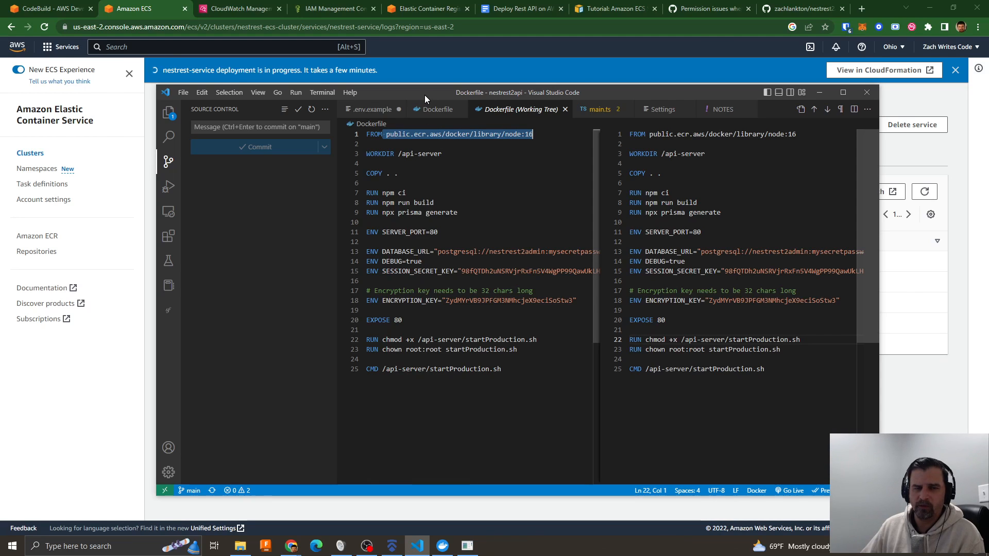
{"action": "left_click_drag", "start_coordinate": [425, 95], "coordinate": [316, 80]}
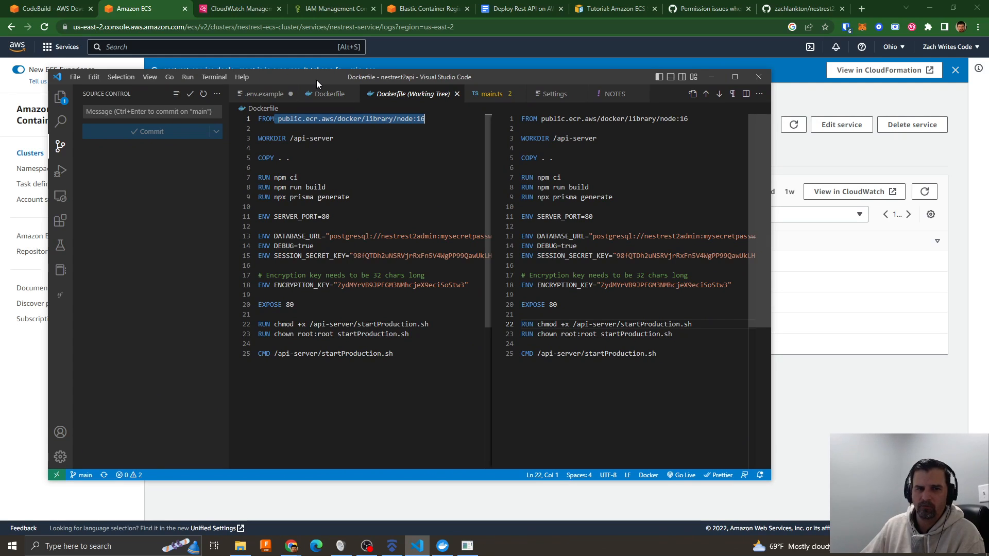
{"action": "left_click_drag", "start_coordinate": [316, 80], "coordinate": [341, 88]}
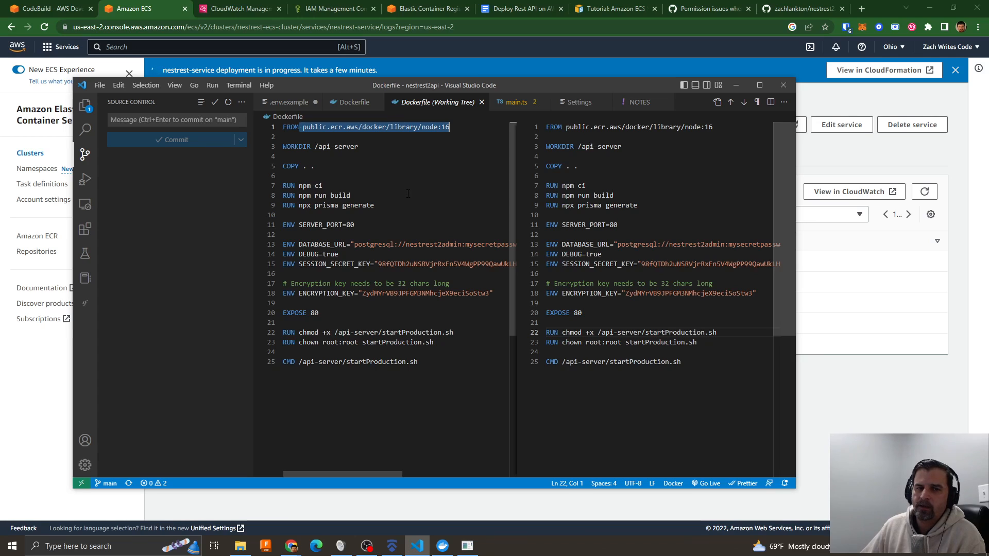
{"action": "left_click", "coordinate": [426, 168]}
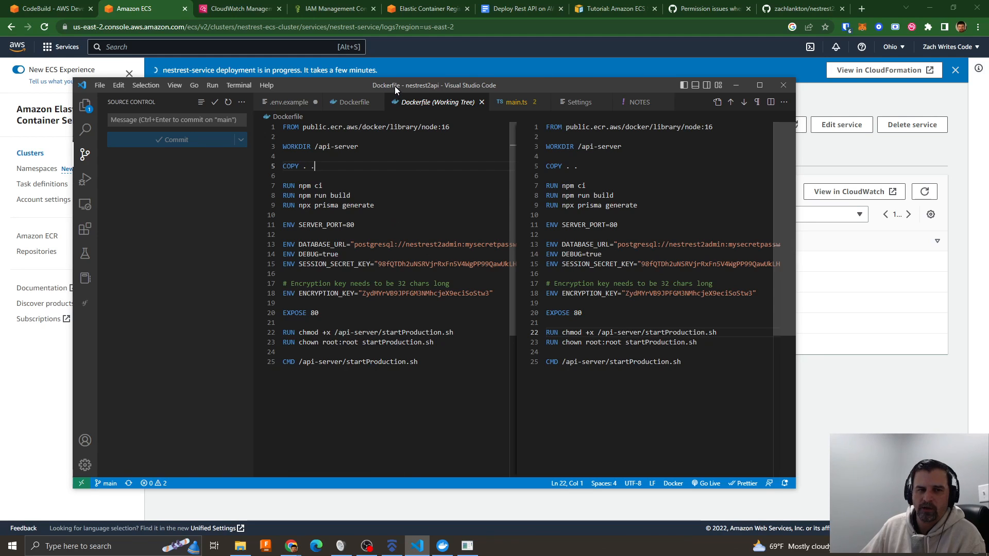
{"action": "left_click_drag", "start_coordinate": [395, 87], "coordinate": [988, 191]}
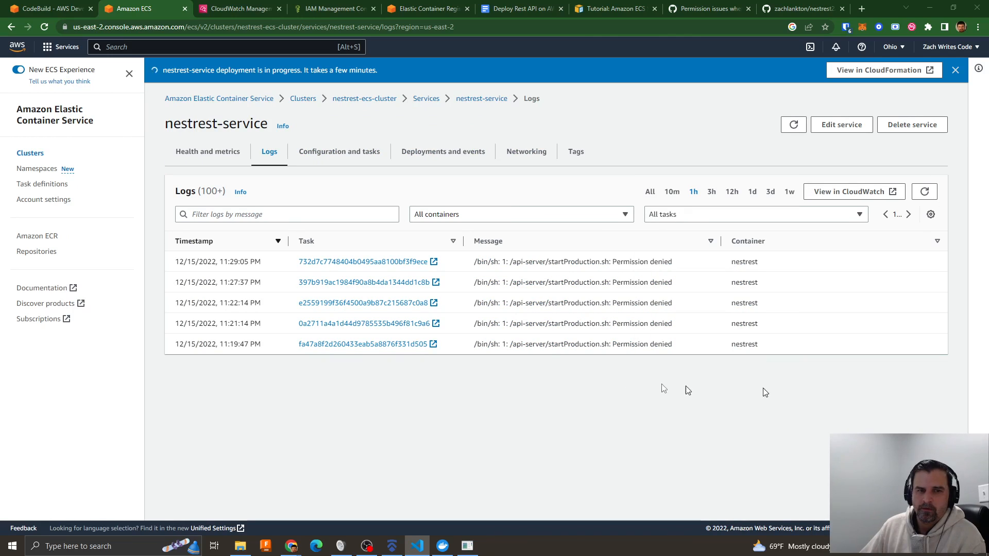
{"action": "left_click_drag", "start_coordinate": [474, 262], "coordinate": [685, 264]}
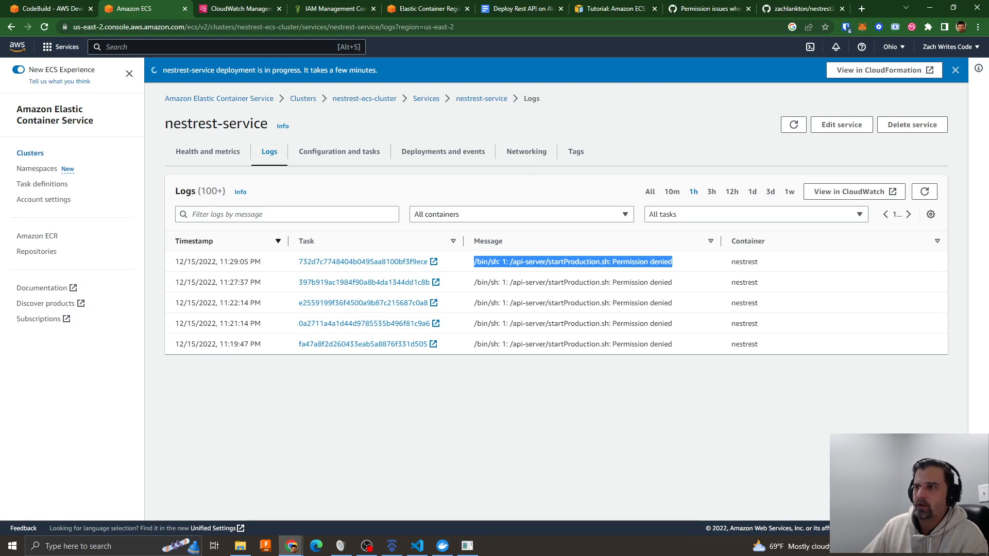
- Check the containers in Docker Desktop and open the local API's Swagger page at localhost:4000/api in the browser
{"action": "left_click", "coordinate": [443, 545]}
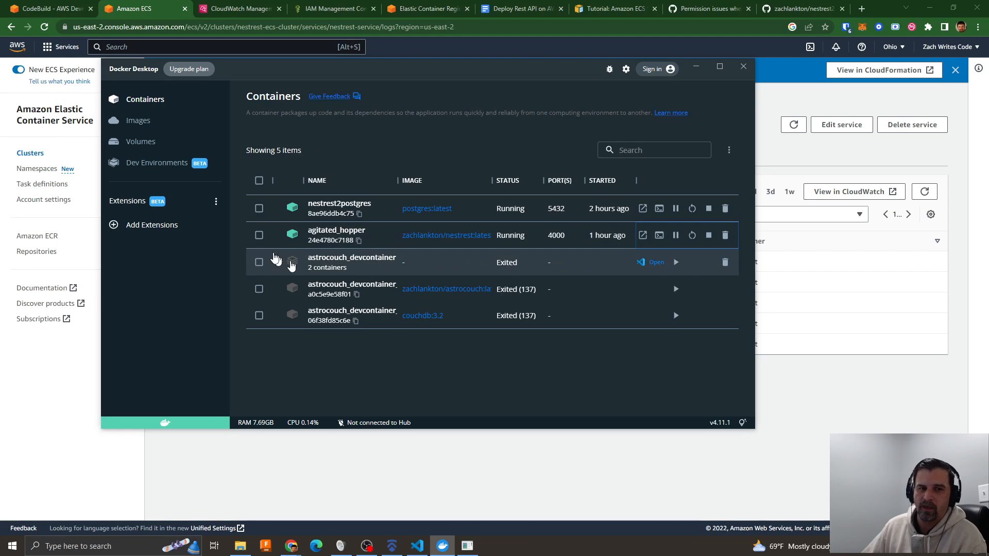
{"action": "left_click_drag", "start_coordinate": [458, 73], "coordinate": [480, 108]}
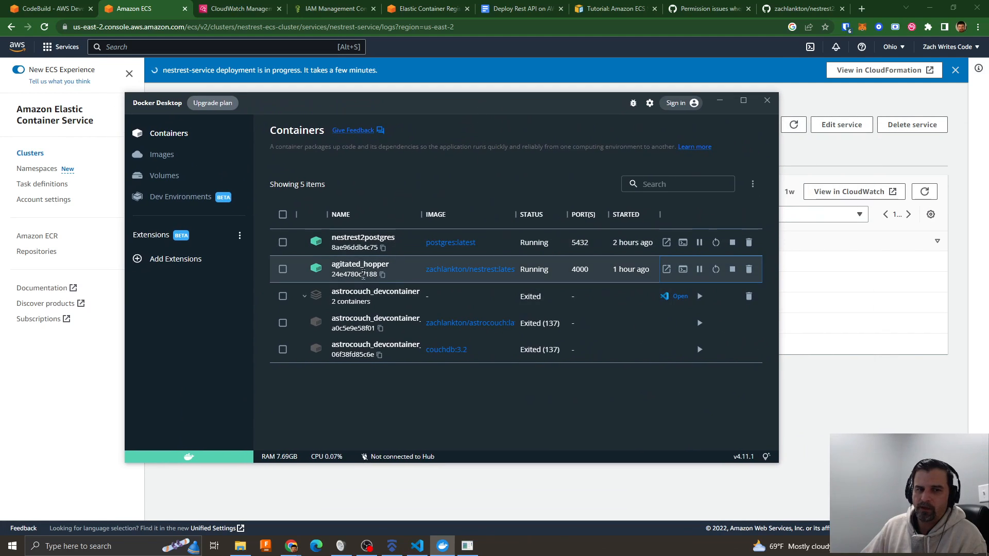
{"action": "left_click", "coordinate": [706, 8]}
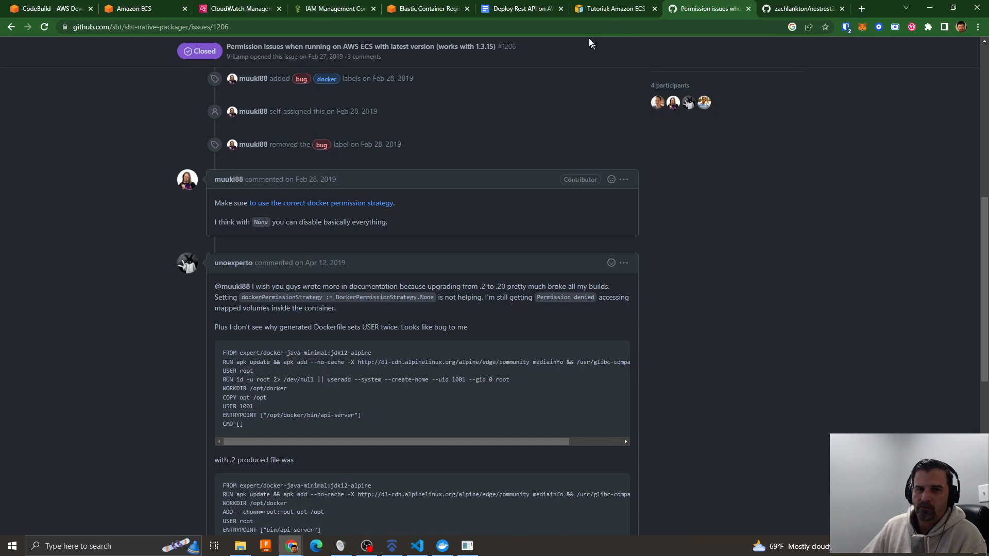
{"action": "left_click", "coordinate": [586, 28]}
{"action": "type", "text": "loc"}
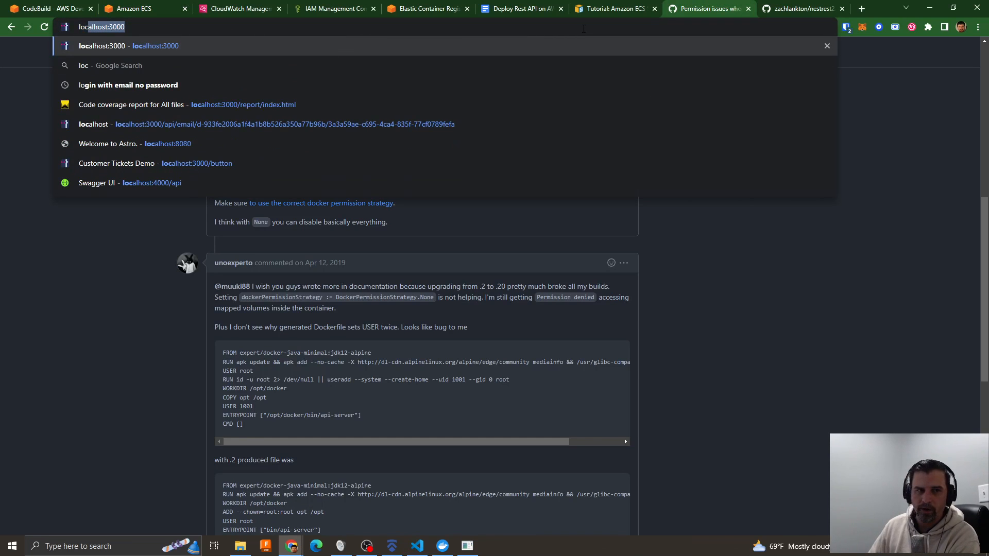
{"action": "type", "text": "alhost:"}
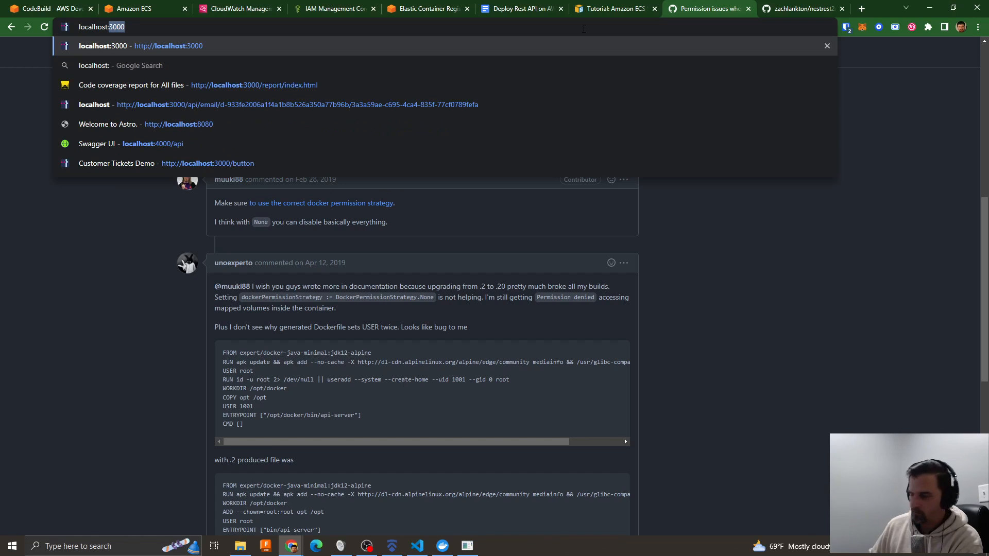
{"action": "type", "text": "4000"}
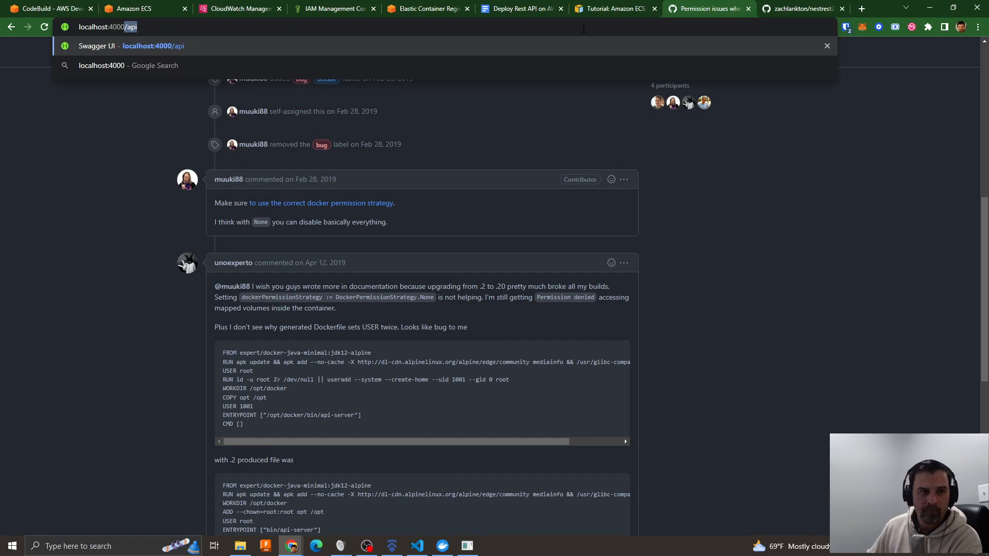
{"action": "key", "text": "Return"}
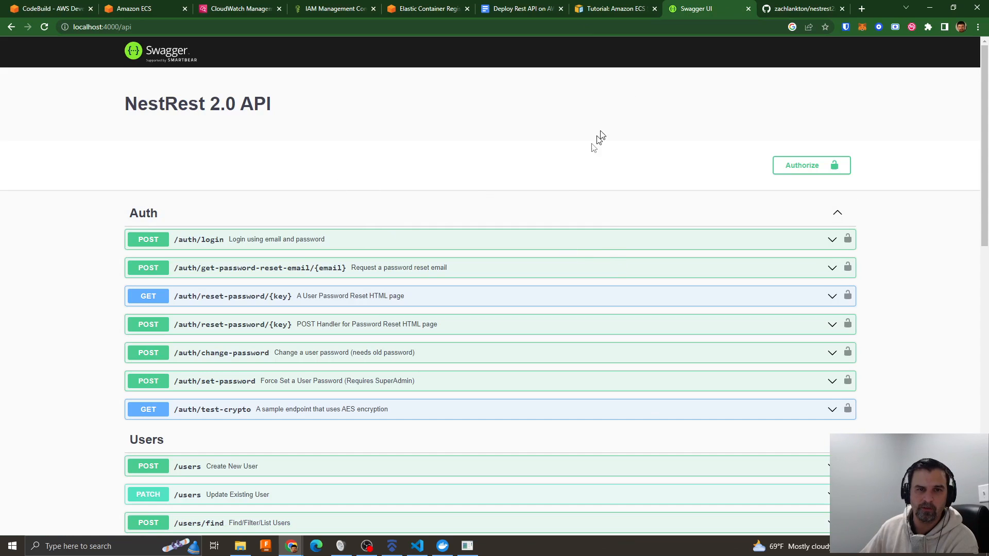
- Return to the nestrest-service logs in Amazon ECS and review the Dockerfile in Visual Studio Code over them
{"action": "left_click", "coordinate": [601, 12]}
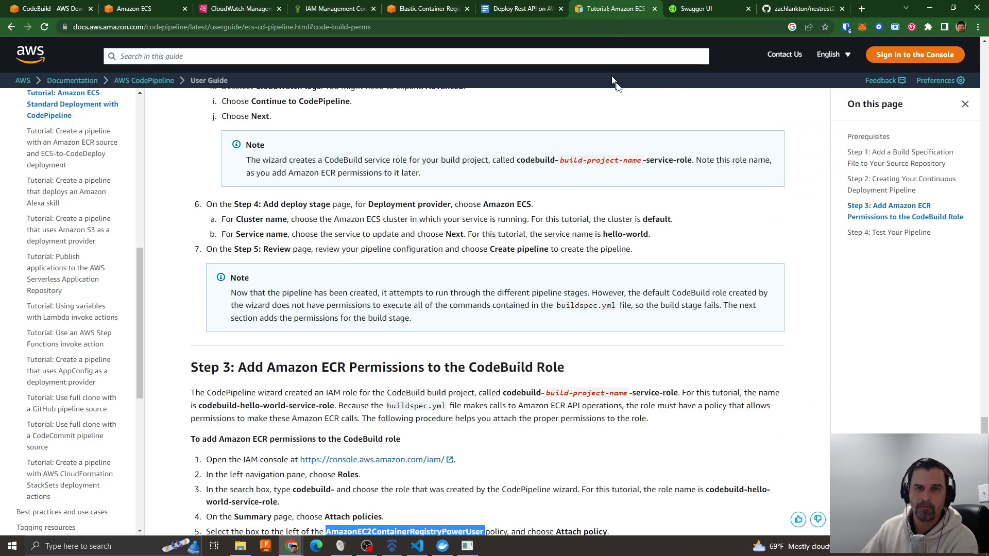
{"action": "left_click", "coordinate": [138, 7]}
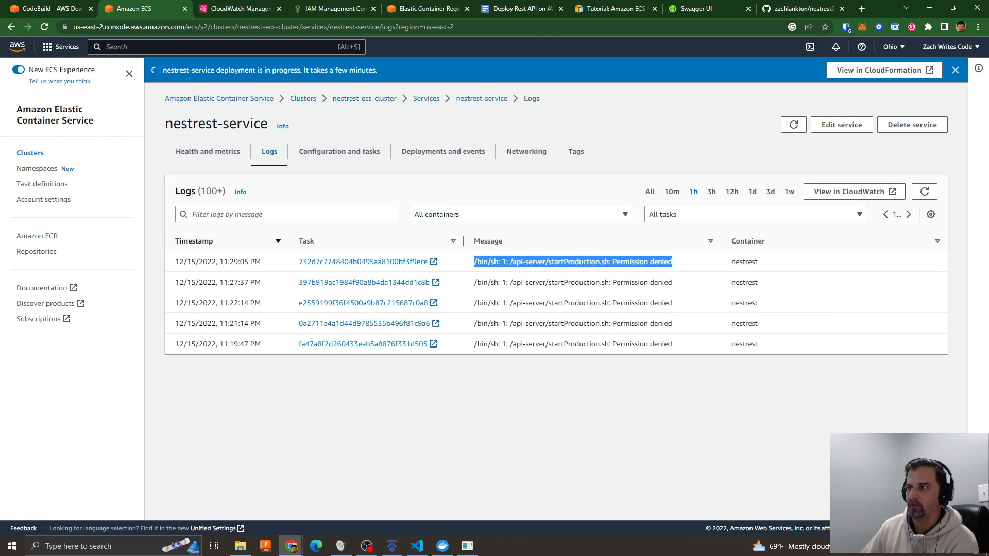
{"action": "left_click_drag", "start_coordinate": [988, 126], "coordinate": [332, 69]}
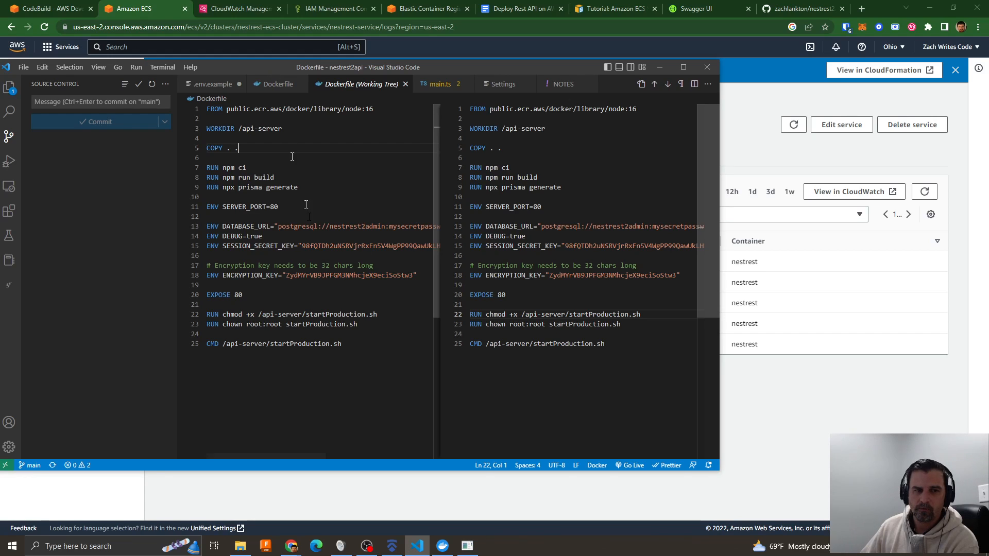
{"action": "left_click_drag", "start_coordinate": [253, 66], "coordinate": [988, 83]}
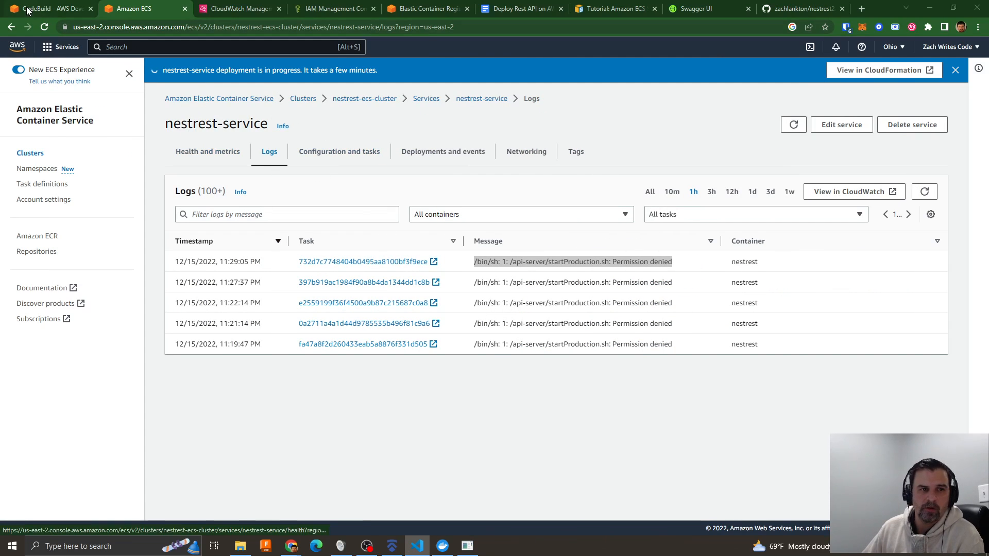
- Check the end of the running nestrest-codebuild log for the Docker image push progress
{"action": "left_click", "coordinate": [50, 9]}
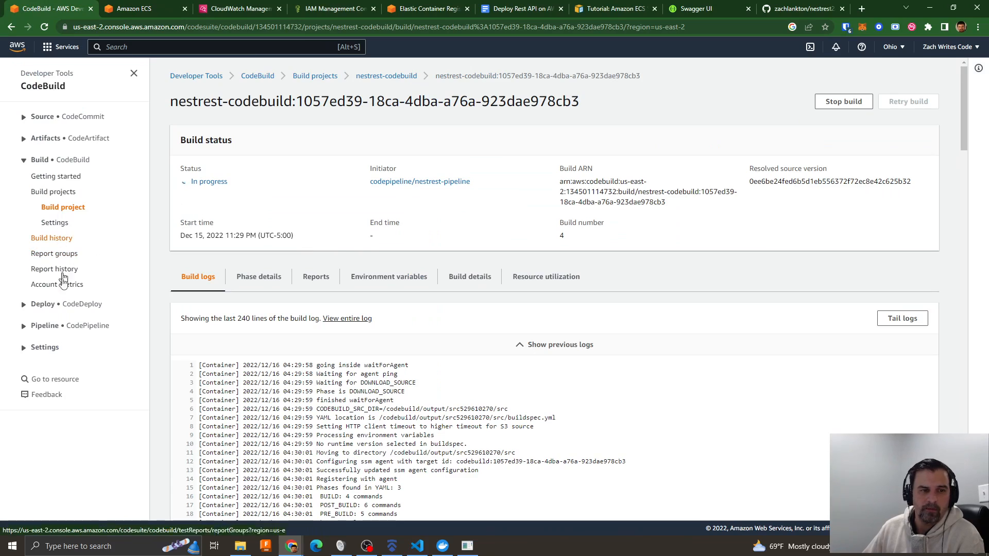
{"action": "scroll", "coordinate": [502, 369], "scroll_direction": "down", "scroll_amount": 1}
{"action": "scroll", "coordinate": [501, 369], "scroll_direction": "down", "scroll_amount": 20}
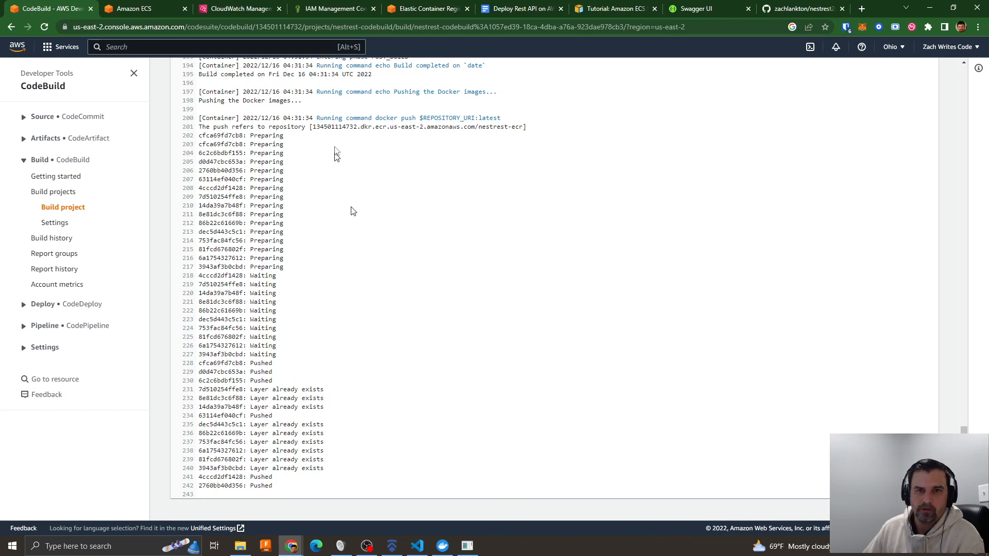
- Search the web for "amazon public ecr" and open the Amazon ECR Public Gallery from the results
{"action": "left_click", "coordinate": [696, 9]}
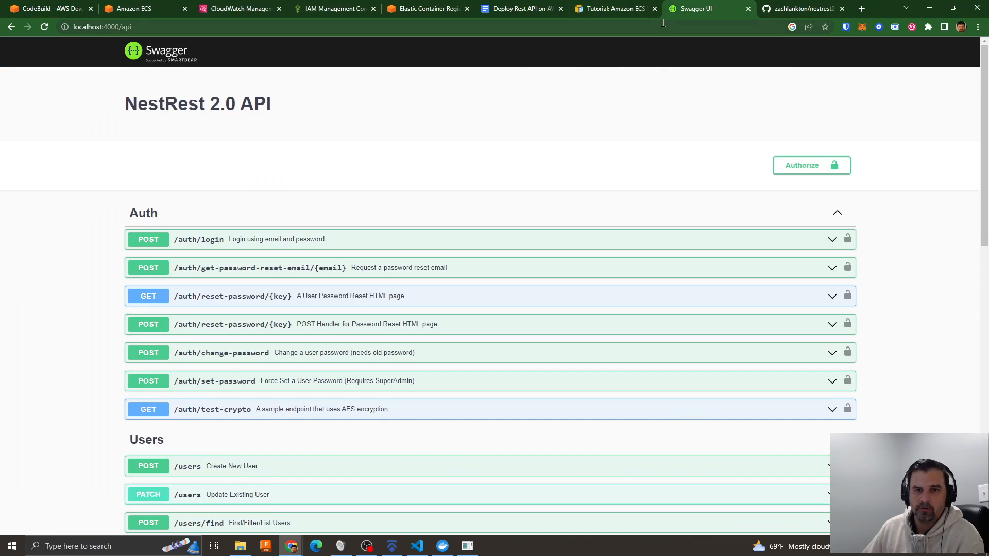
{"action": "left_click", "coordinate": [661, 27]}
{"action": "type", "text": "amaz"}
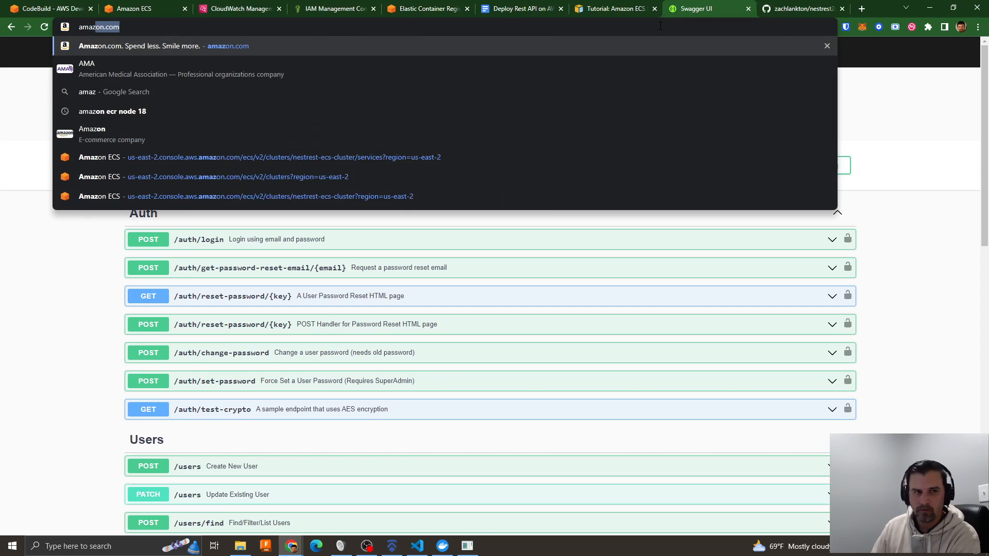
{"action": "type", "text": "on public ecr"}
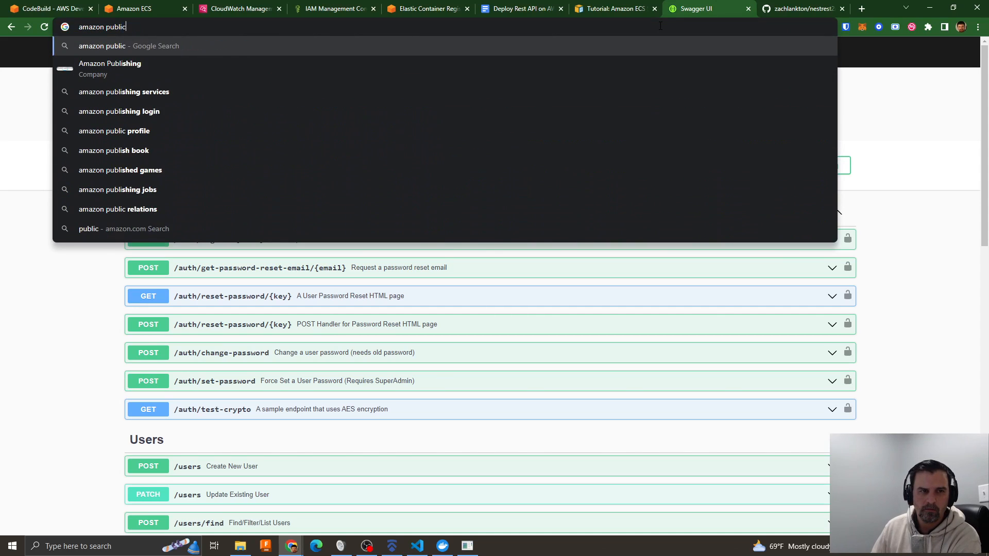
{"action": "key", "text": "Return"}
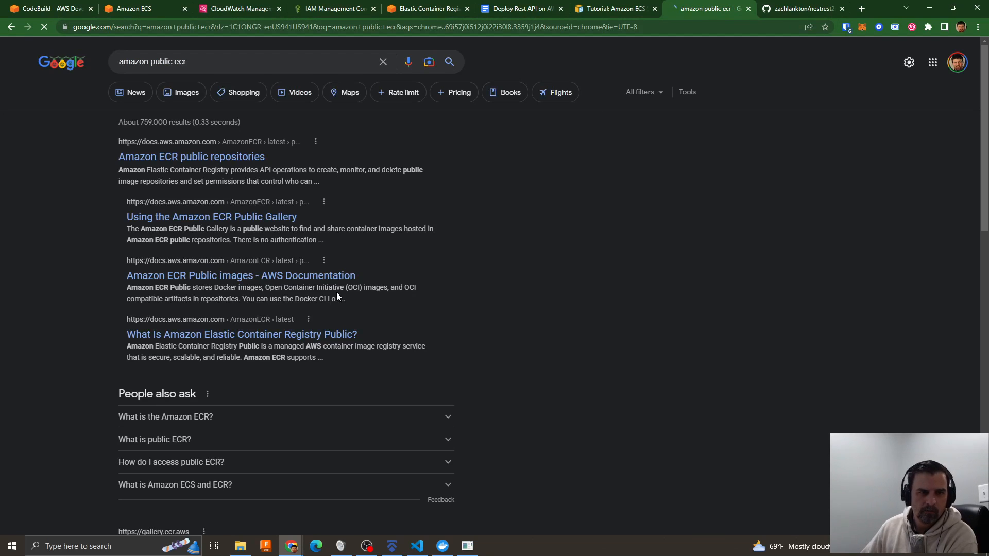
{"action": "left_click", "coordinate": [194, 159]}
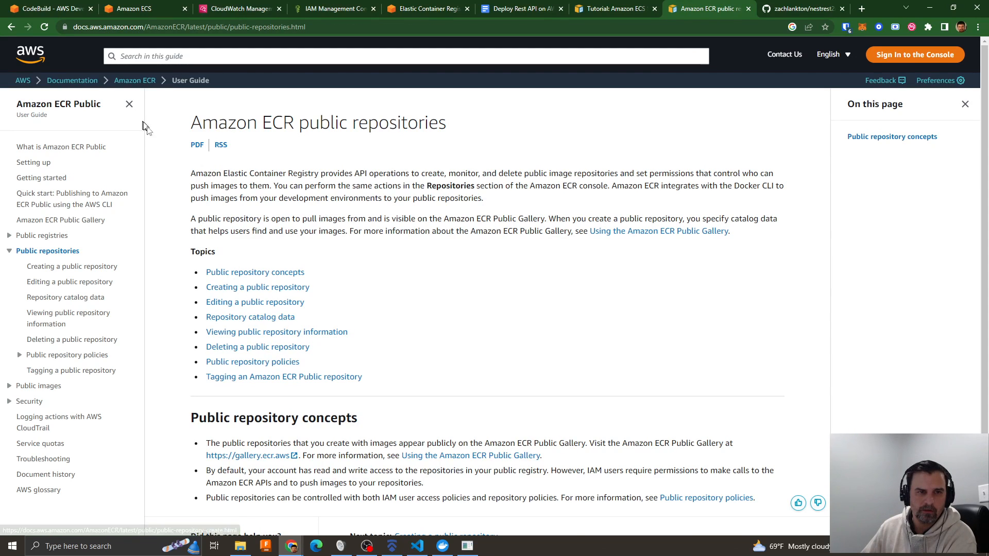
{"action": "key", "text": "alt+Left"}
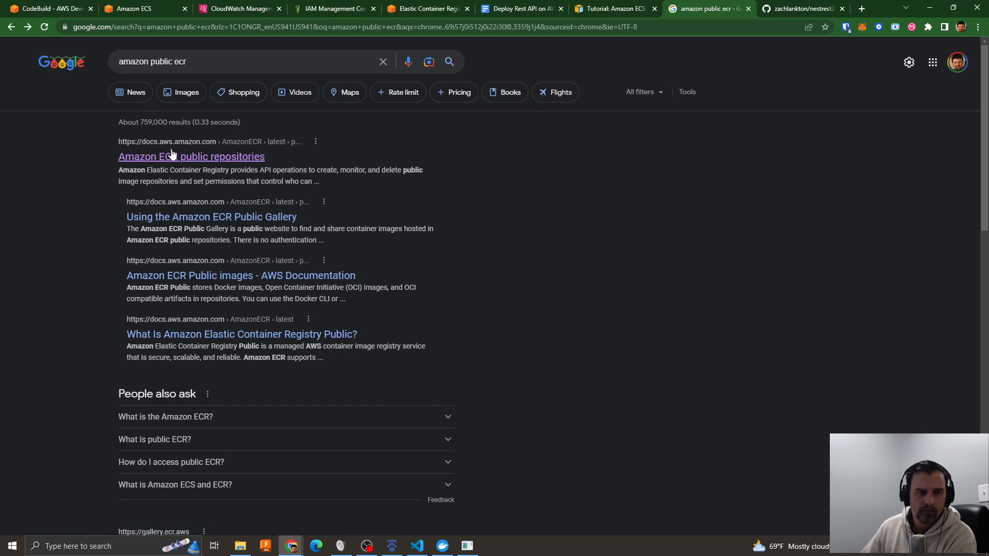
{"action": "scroll", "coordinate": [373, 276], "scroll_direction": "down", "scroll_amount": 5}
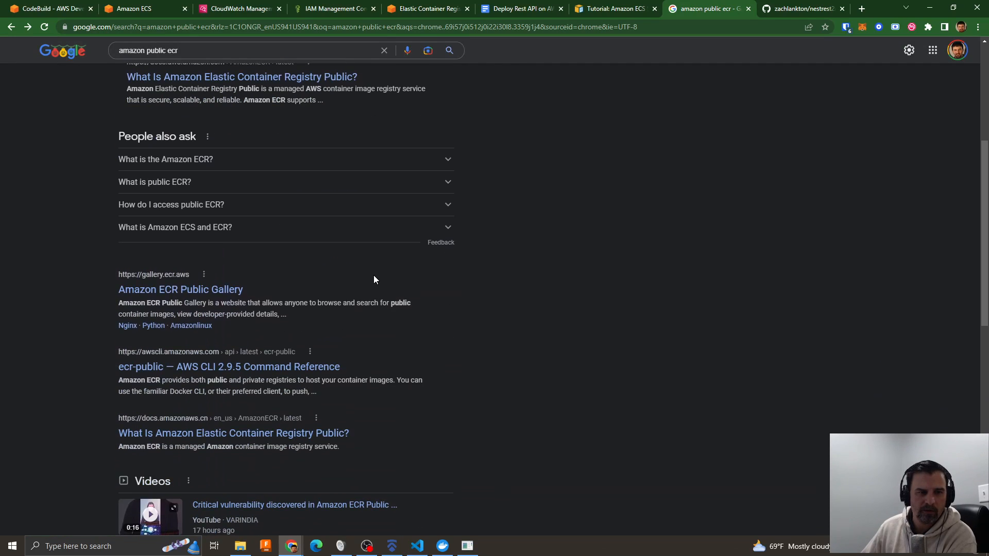
{"action": "left_click", "coordinate": [173, 294]}
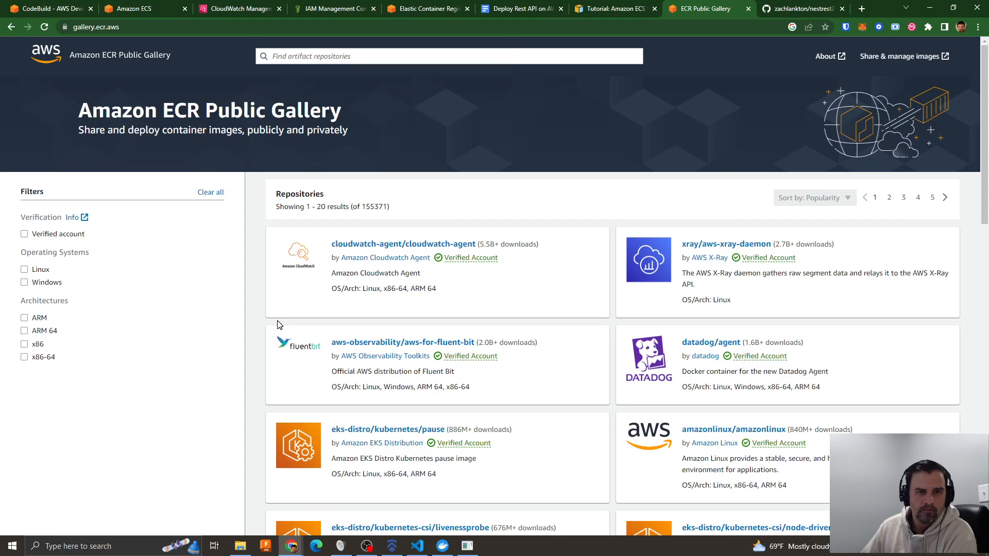
- Search the Amazon ECR Public Gallery for "node" and open the docker/library/node repository
{"action": "left_click", "coordinate": [293, 54]}
{"action": "type", "text": "node"}
{"action": "key", "text": "Return"}
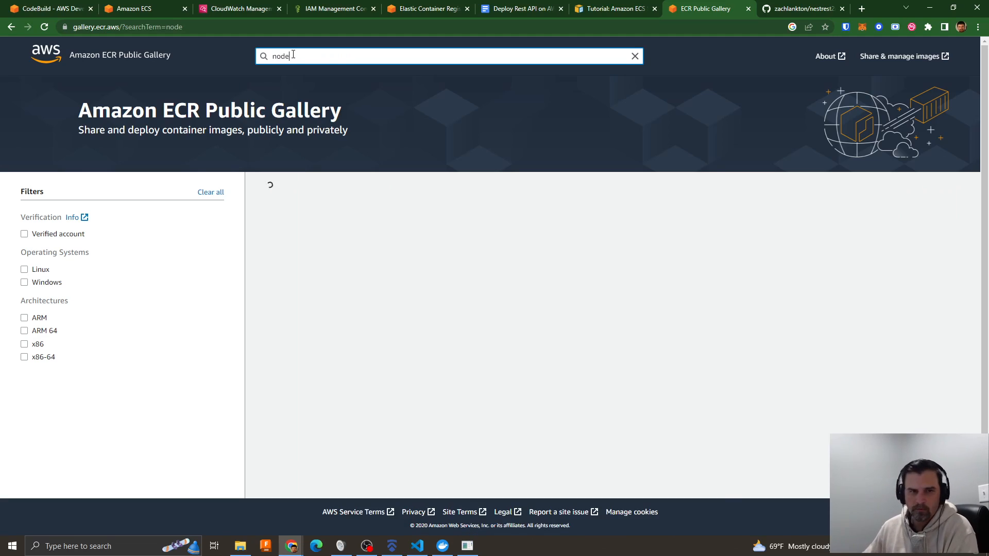
{"action": "scroll", "coordinate": [627, 370], "scroll_direction": "down", "scroll_amount": 3}
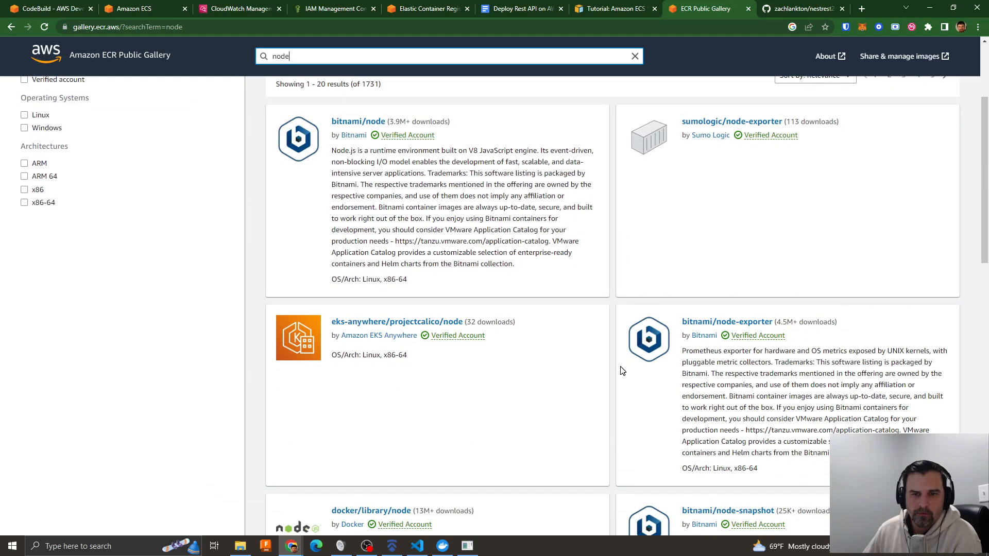
{"action": "scroll", "coordinate": [622, 371], "scroll_direction": "down", "scroll_amount": 3}
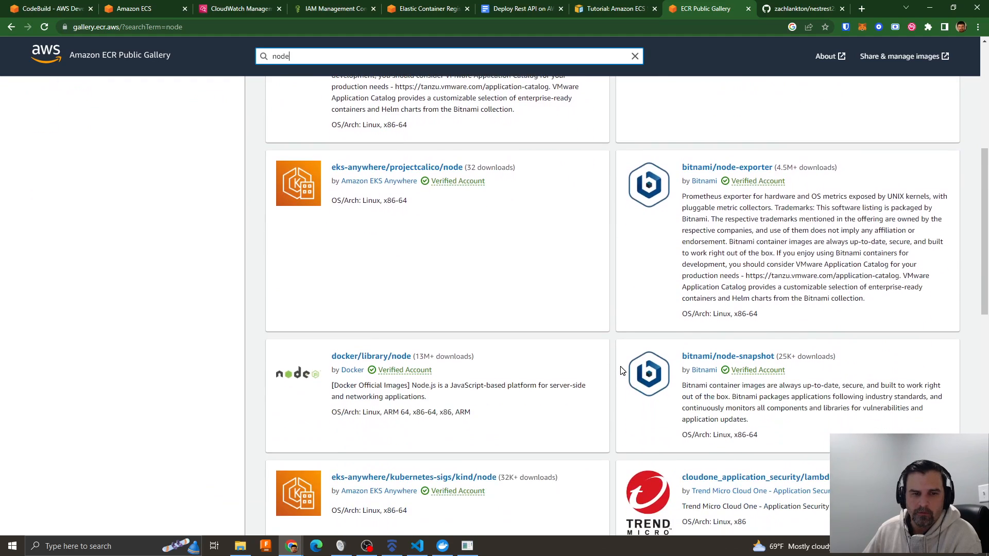
{"action": "left_click", "coordinate": [354, 356]}
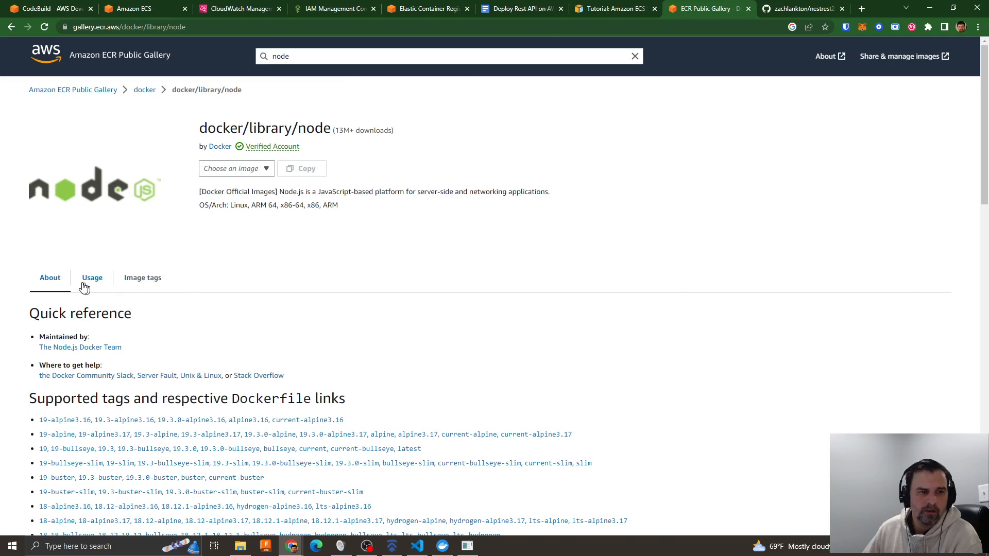
- Examine the supported tags and the selectable image versions of the docker/library/node repository
{"action": "scroll", "coordinate": [211, 294], "scroll_direction": "down", "scroll_amount": 6}
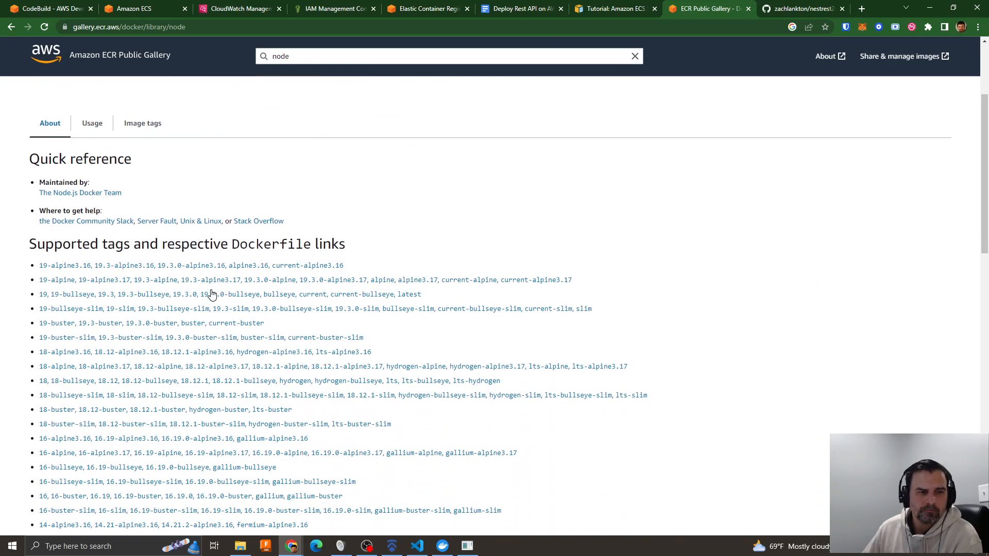
{"action": "scroll", "coordinate": [210, 293], "scroll_direction": "up", "scroll_amount": 6}
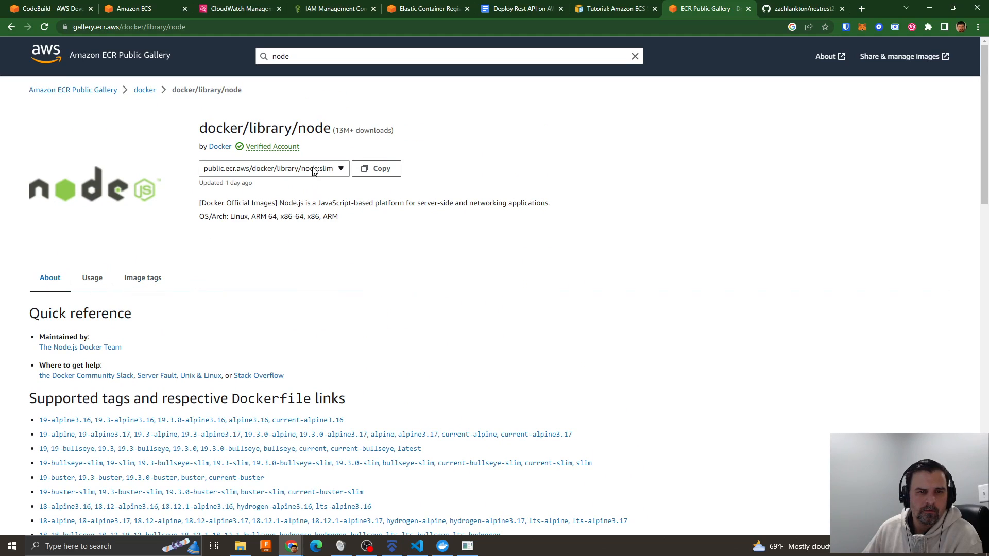
{"action": "left_click", "coordinate": [331, 171]}
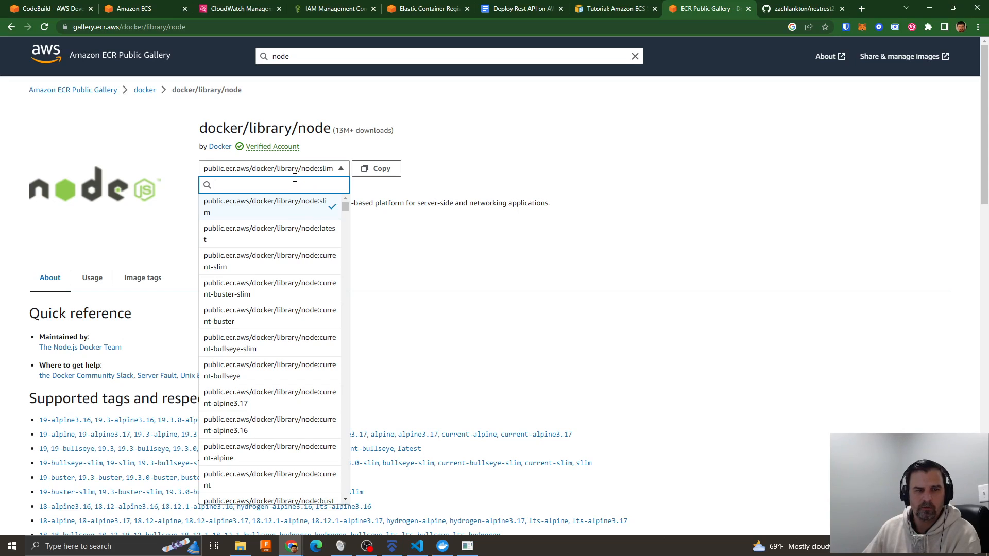
{"action": "left_click", "coordinate": [426, 267]}
{"action": "scroll", "coordinate": [457, 303], "scroll_direction": "down", "scroll_amount": 1}
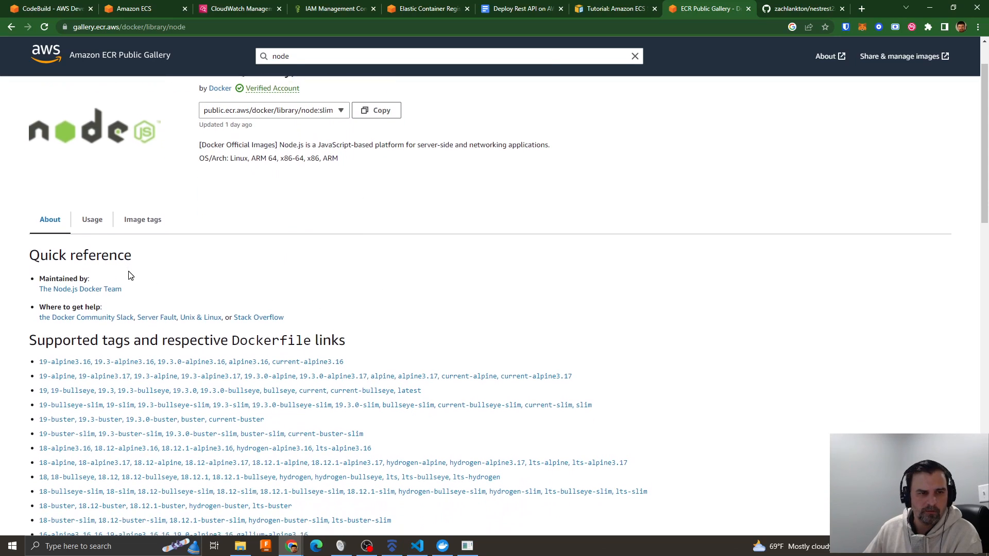
- Examine the docker/library/node repository's image variants, supported tags and last update date
{"action": "scroll", "coordinate": [130, 276], "scroll_direction": "down", "scroll_amount": 4}
{"action": "scroll", "coordinate": [435, 261], "scroll_direction": "down", "scroll_amount": 8}
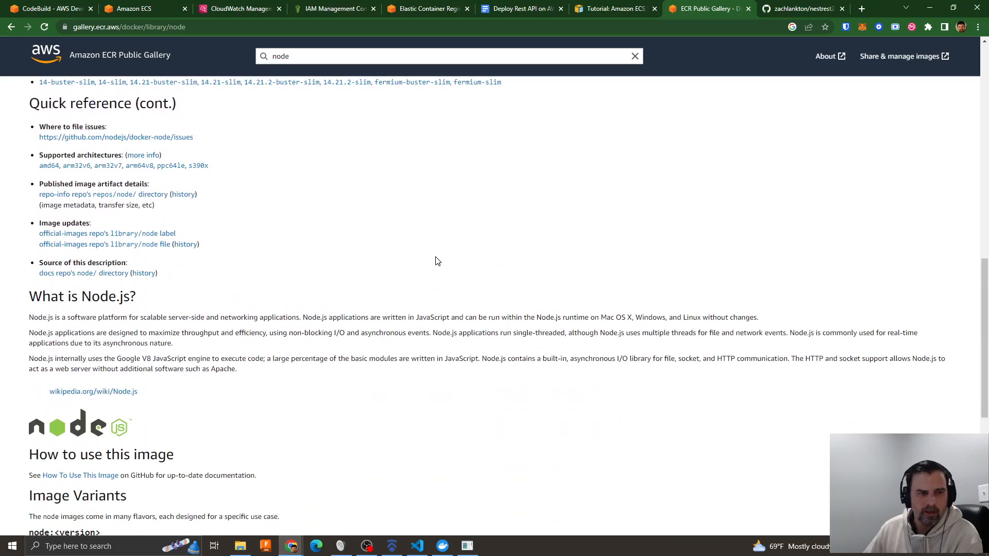
{"action": "scroll", "coordinate": [435, 261], "scroll_direction": "down", "scroll_amount": 6}
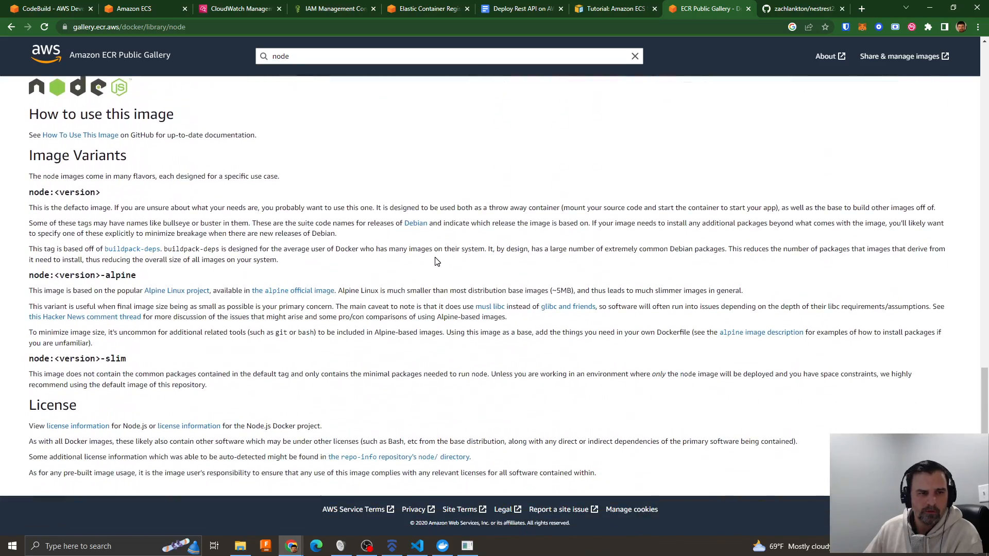
{"action": "scroll", "coordinate": [435, 261], "scroll_direction": "up", "scroll_amount": 18}
{"action": "scroll", "coordinate": [561, 308], "scroll_direction": "up", "scroll_amount": 2}
{"action": "scroll", "coordinate": [561, 309], "scroll_direction": "down", "scroll_amount": 4}
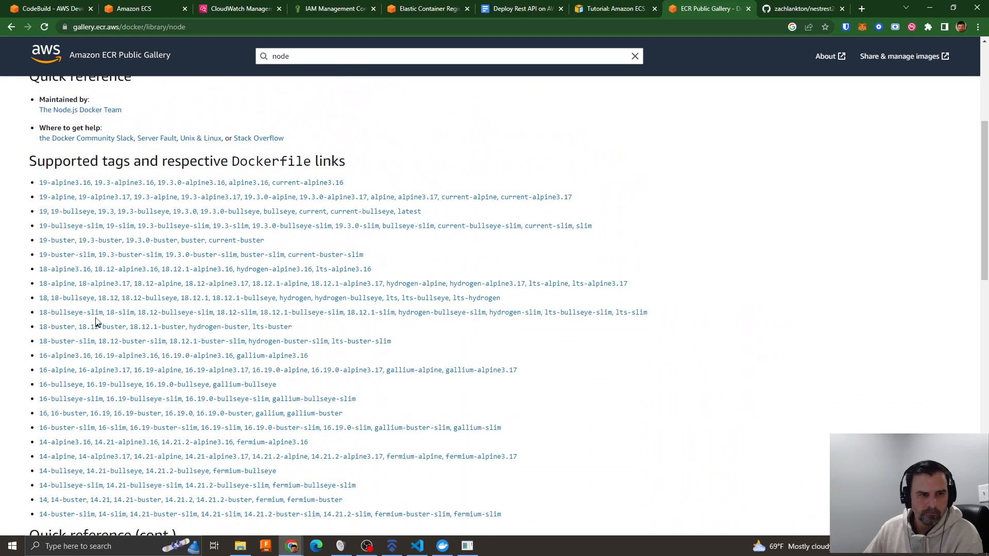
{"action": "scroll", "coordinate": [298, 412], "scroll_direction": "down", "scroll_amount": 2}
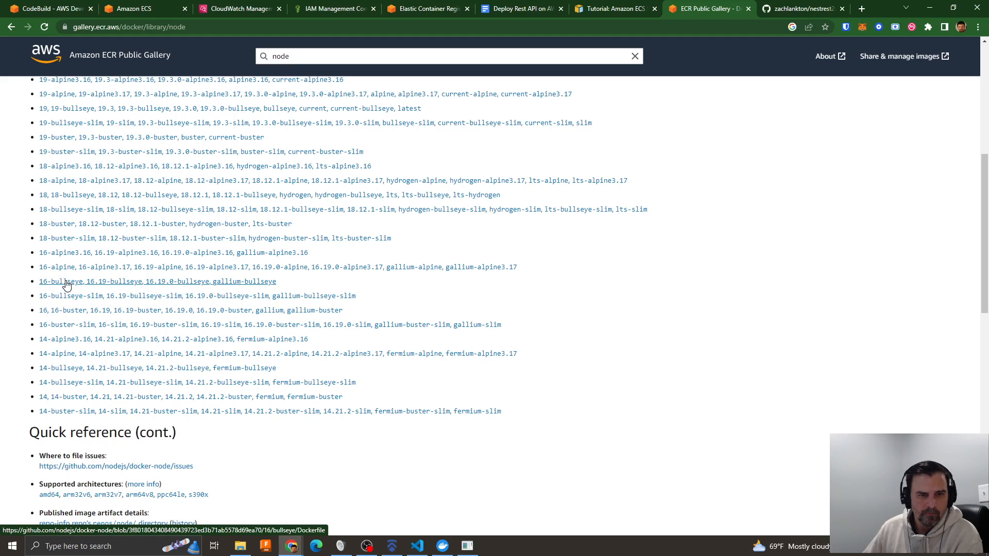
{"action": "scroll", "coordinate": [464, 347], "scroll_direction": "up", "scroll_amount": 7}
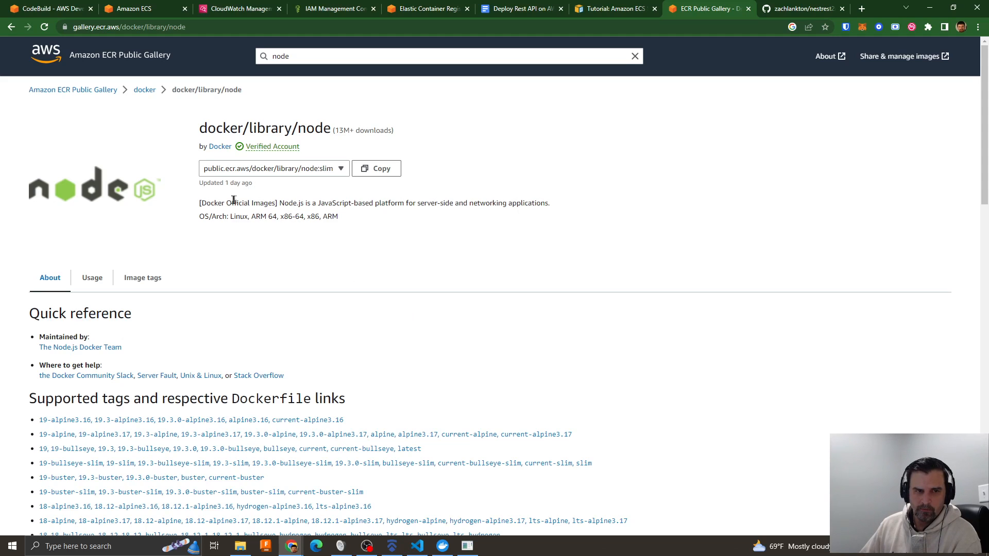
{"action": "left_click_drag", "start_coordinate": [201, 184], "coordinate": [253, 185]}
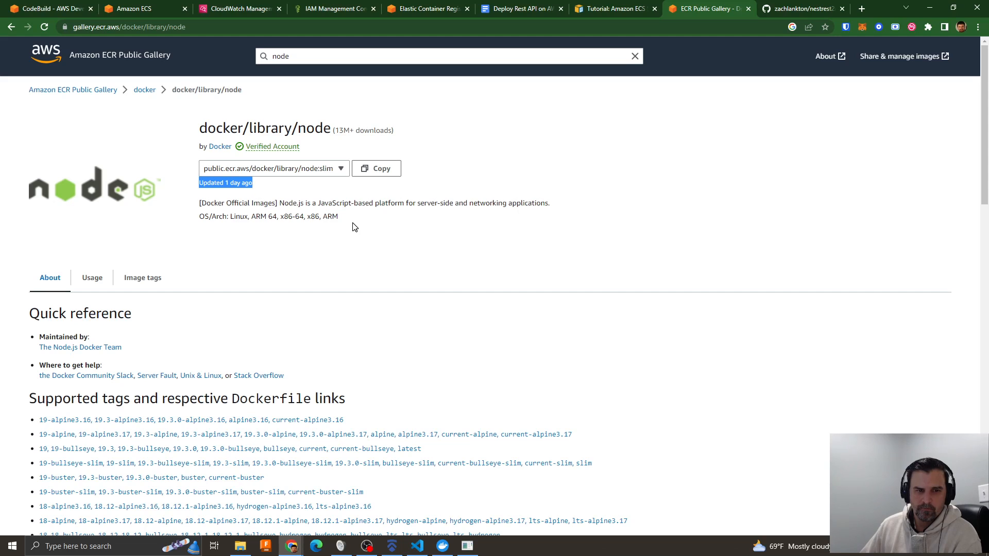
- View the Dockerfiles linked for the 16-buster and 16-bullseye tags, returning to the docker/library/node page after each
{"action": "scroll", "coordinate": [353, 227], "scroll_direction": "down", "scroll_amount": 6}
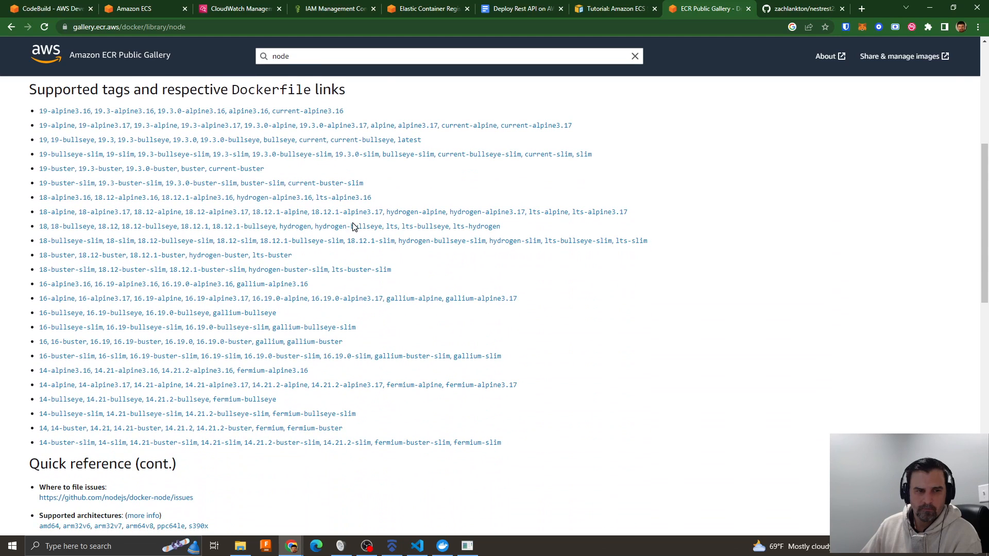
{"action": "left_click", "coordinate": [74, 343]}
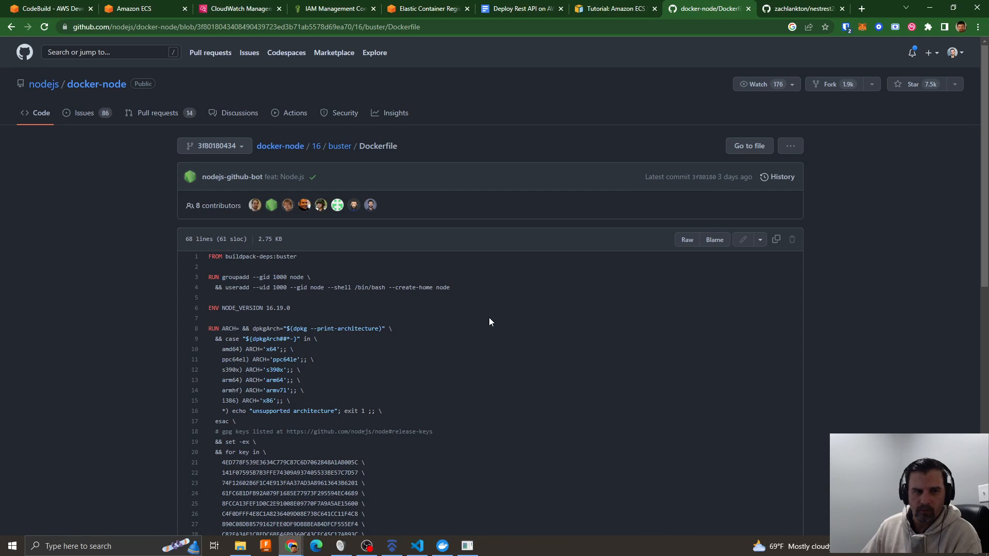
{"action": "key", "text": "alt+Left"}
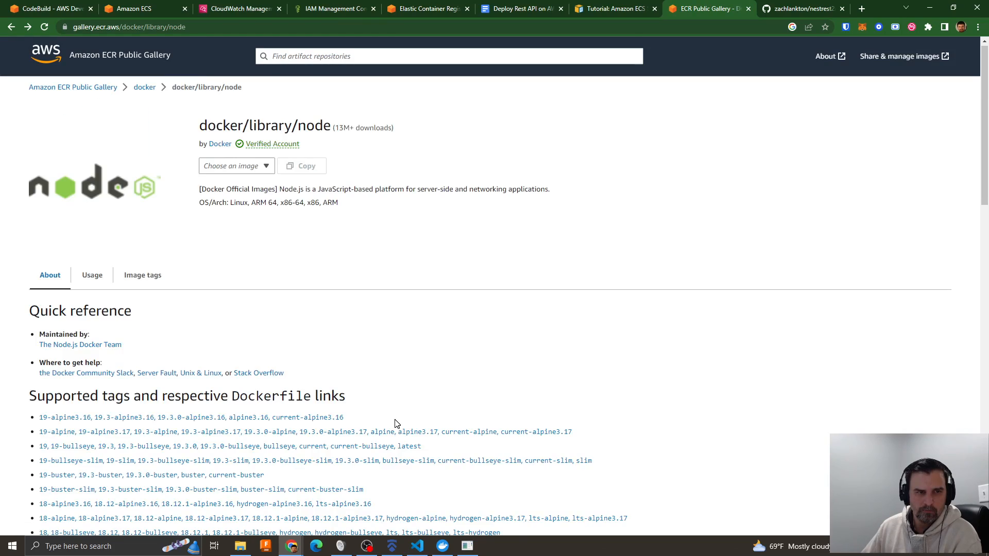
{"action": "scroll", "coordinate": [234, 391], "scroll_direction": "down", "scroll_amount": 2}
{"action": "scroll", "coordinate": [224, 407], "scroll_direction": "down", "scroll_amount": 2}
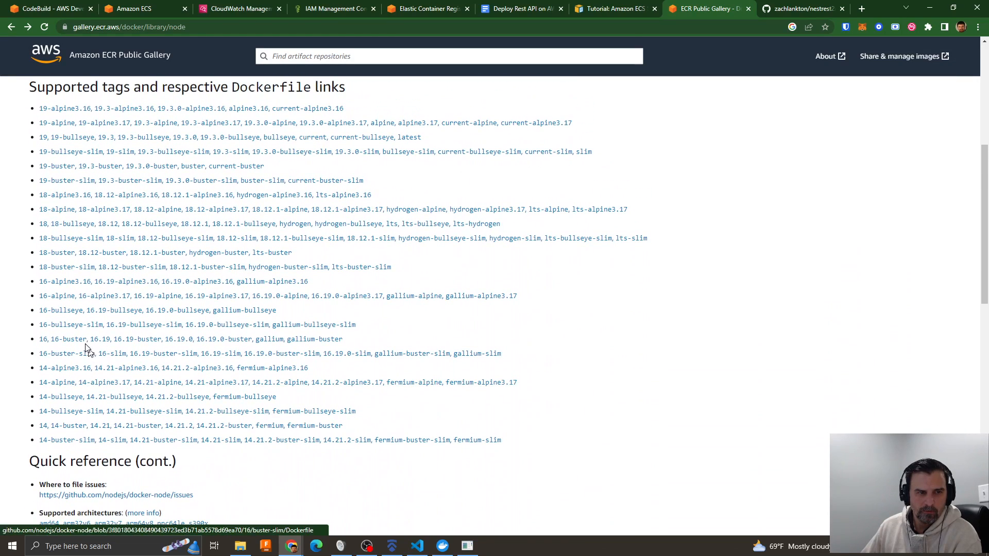
{"action": "left_click", "coordinate": [75, 312]}
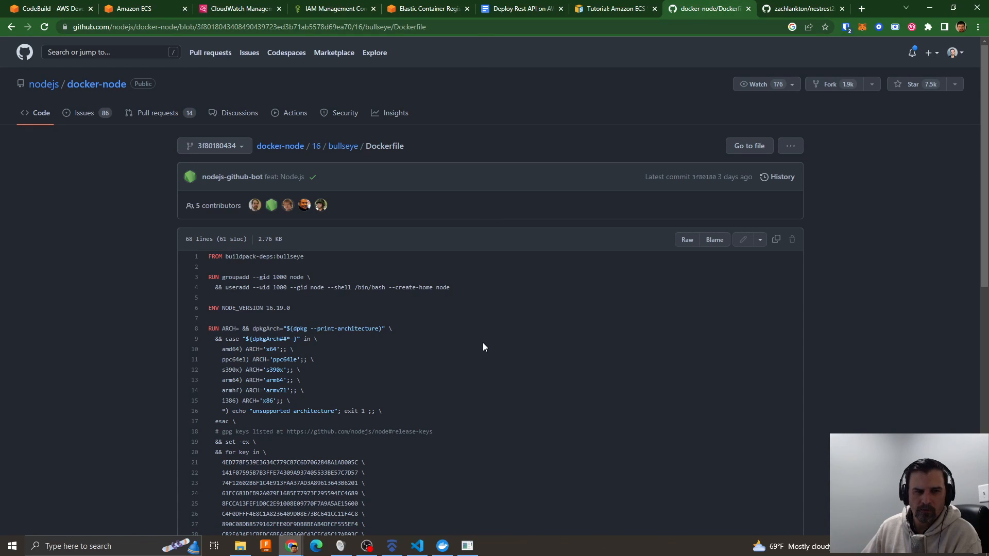
{"action": "key", "text": "alt+Left"}
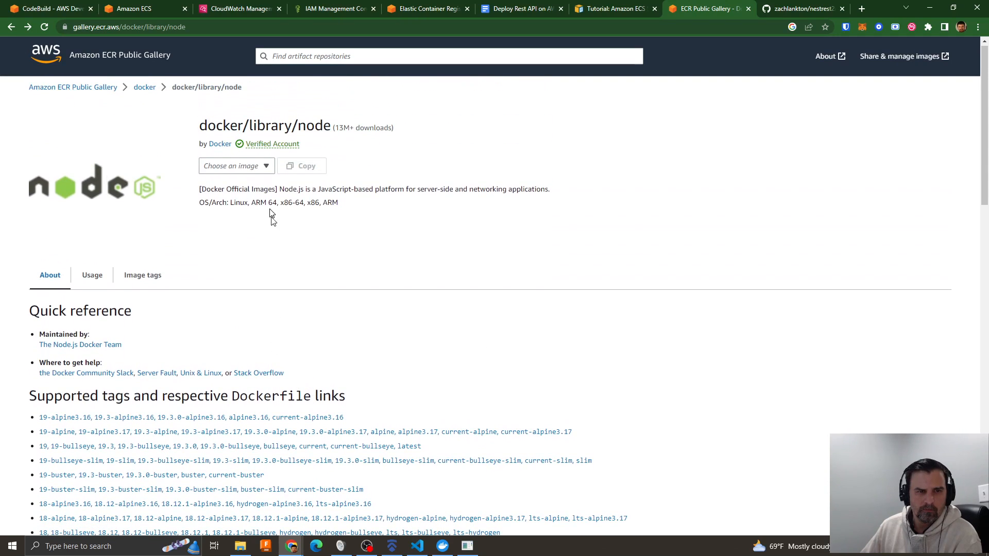
- Search the Amazon ECR Public Gallery for "public.ecr.aws/docker/library/node:16" and open the docker/library/node repository
{"action": "left_click", "coordinate": [256, 170]}
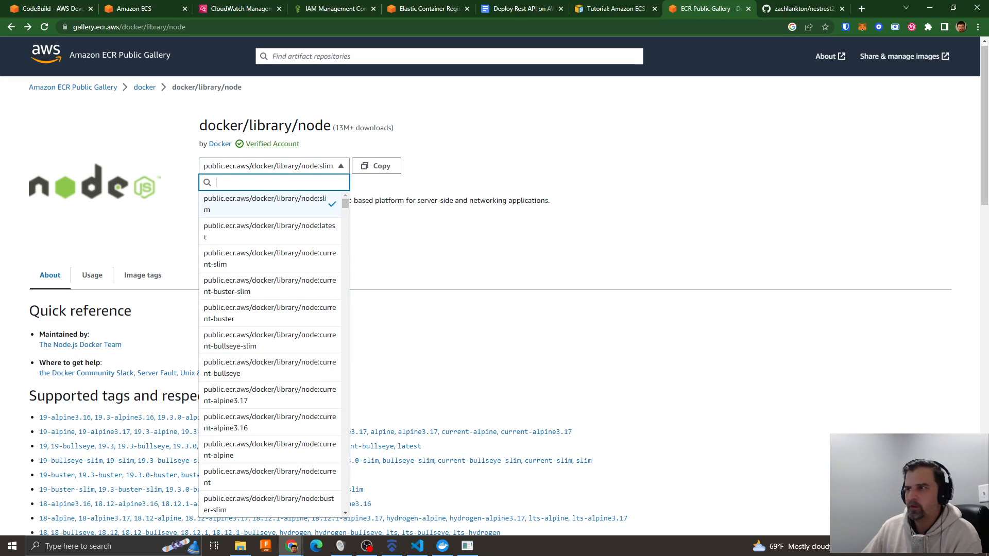
{"action": "key", "text": "alt+Tab"}
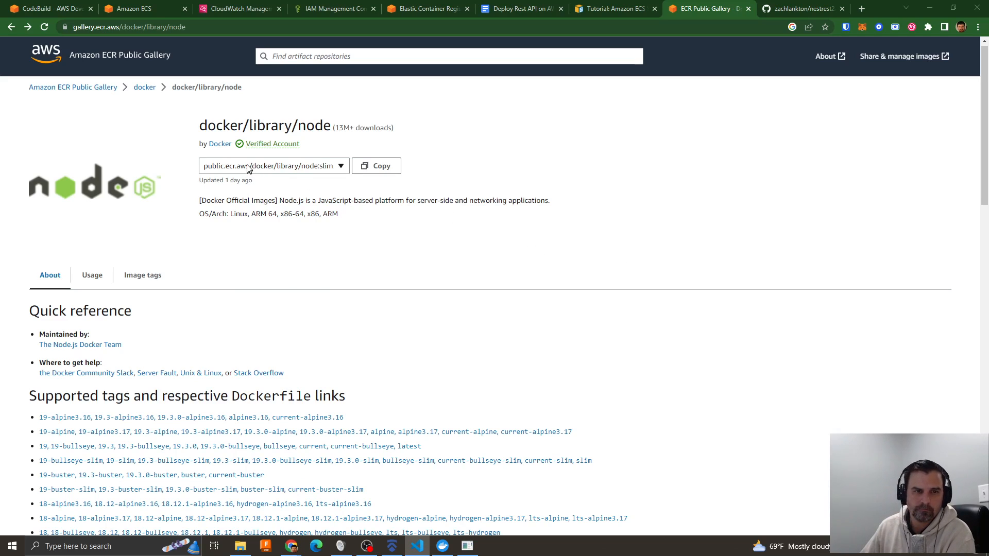
{"action": "left_click", "coordinate": [293, 58]}
{"action": "type", "text": "public.ecr.aws/docker/library/node:16"}
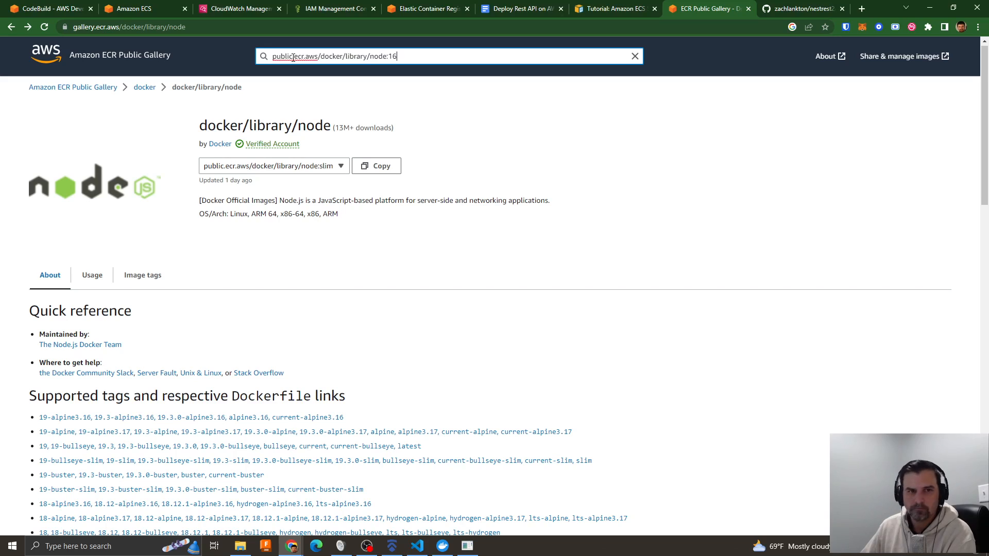
{"action": "key", "text": "Return"}
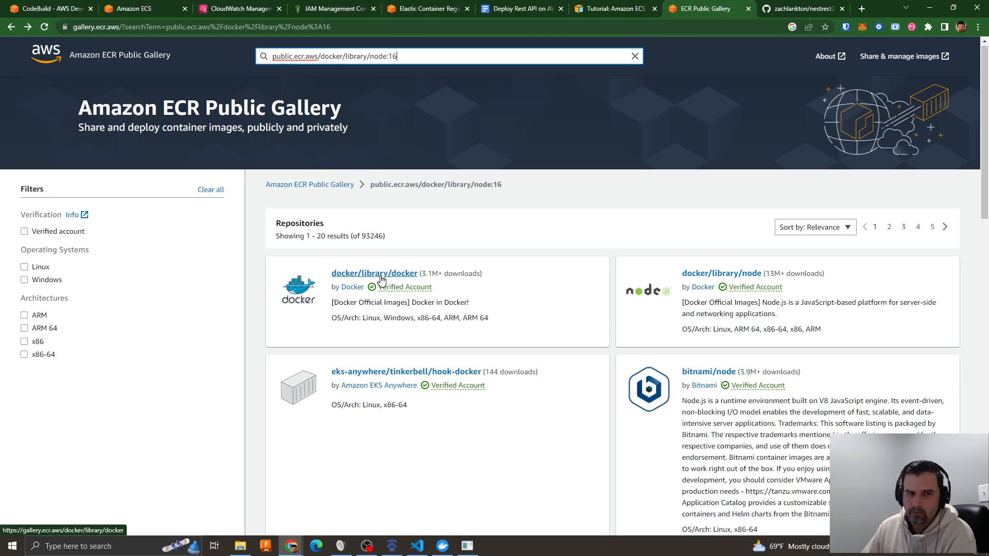
{"action": "left_click", "coordinate": [707, 279]}
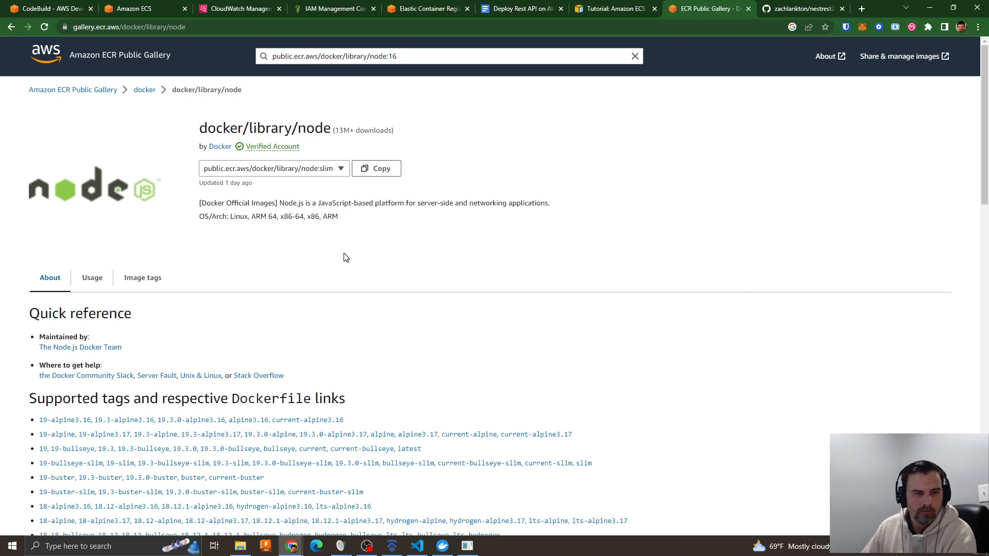
- Read the Image Variants section on the default node:<version> image and the Debian suite code names
{"action": "scroll", "coordinate": [346, 258], "scroll_direction": "down", "scroll_amount": 20}
{"action": "scroll", "coordinate": [346, 257], "scroll_direction": "up", "scroll_amount": 2}
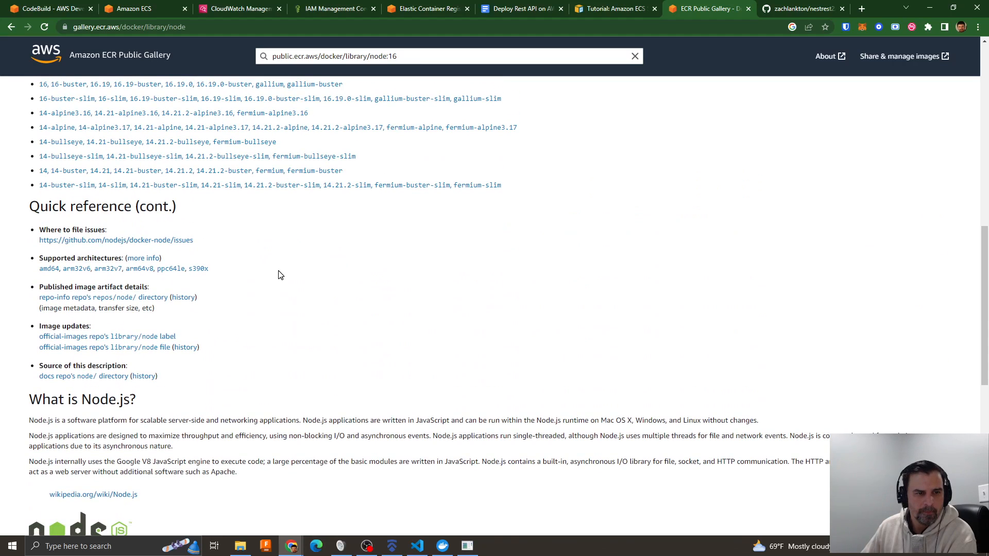
{"action": "scroll", "coordinate": [280, 275], "scroll_direction": "down", "scroll_amount": 7}
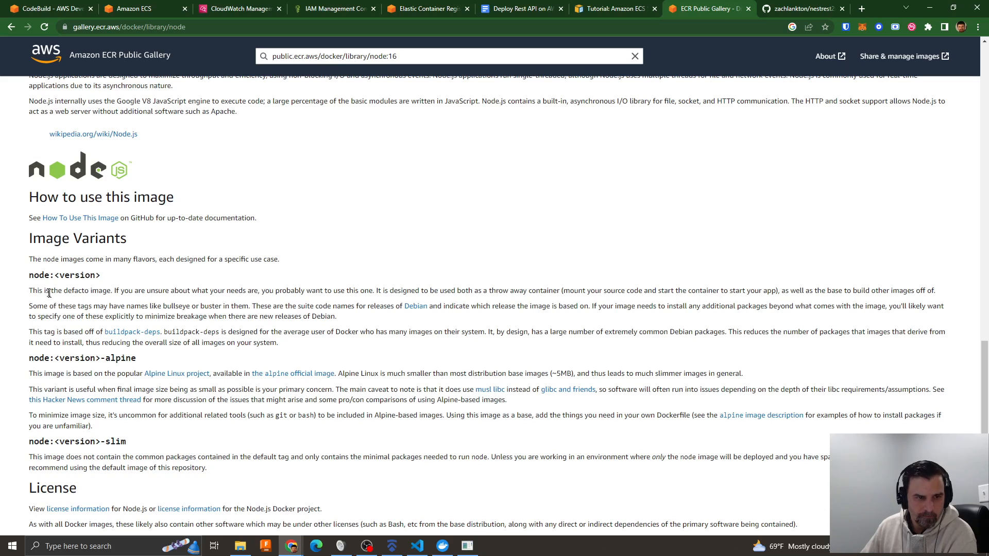
{"action": "left_click_drag", "start_coordinate": [30, 290], "coordinate": [162, 301]}
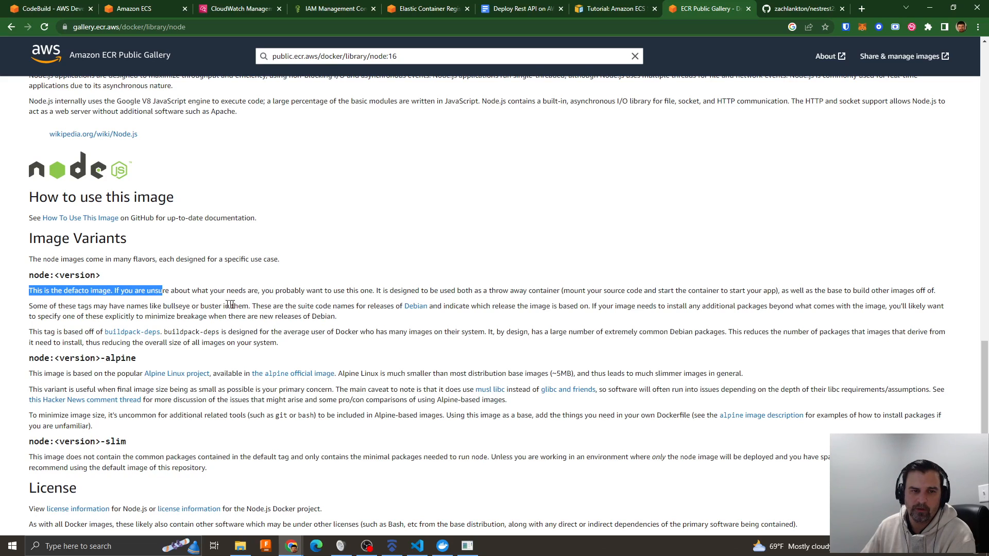
{"action": "left_click_drag", "start_coordinate": [255, 306], "coordinate": [683, 315]}
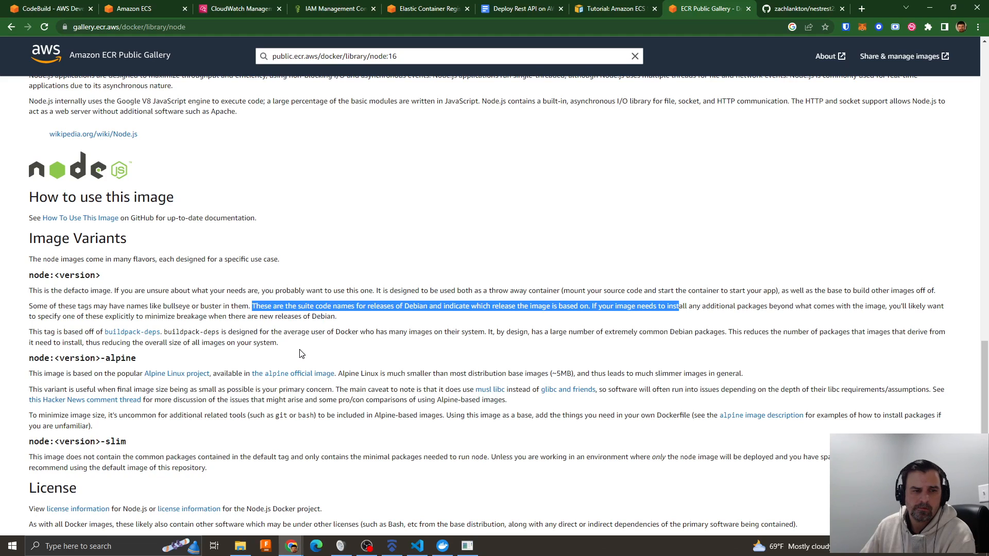
{"action": "scroll", "coordinate": [301, 353], "scroll_direction": "down", "scroll_amount": 2}
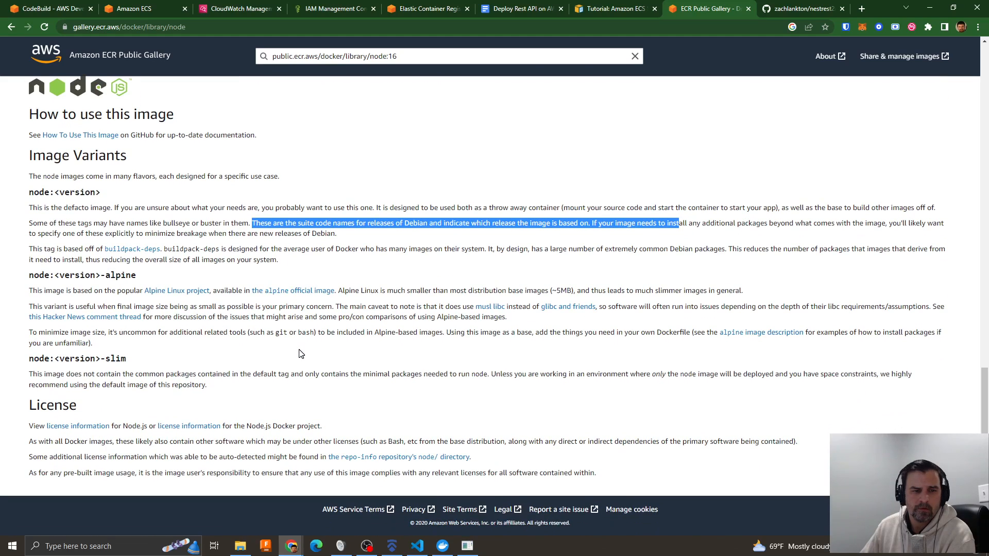
- Open the Dockerfile linked for the 16-buster tag from the supported tags list and look through its contents
{"action": "scroll", "coordinate": [301, 354], "scroll_direction": "up", "scroll_amount": 4}
{"action": "scroll", "coordinate": [301, 354], "scroll_direction": "up", "scroll_amount": 8}
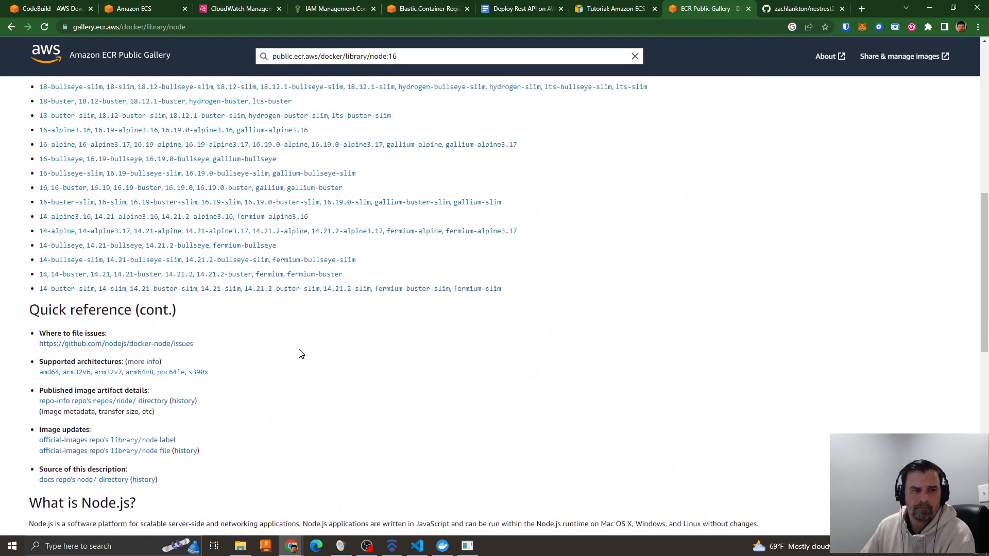
{"action": "scroll", "coordinate": [301, 354], "scroll_direction": "up", "scroll_amount": 2}
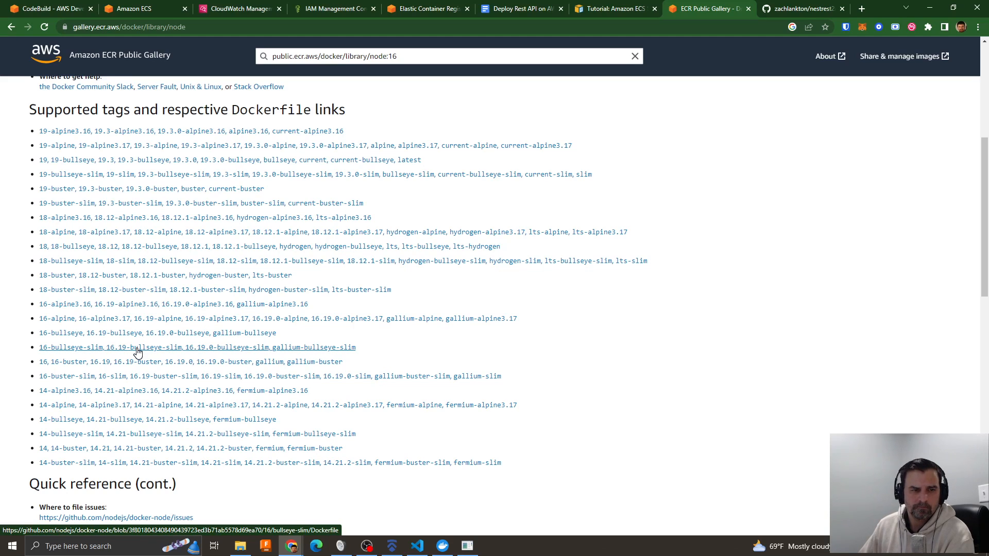
{"action": "left_click", "coordinate": [103, 363]}
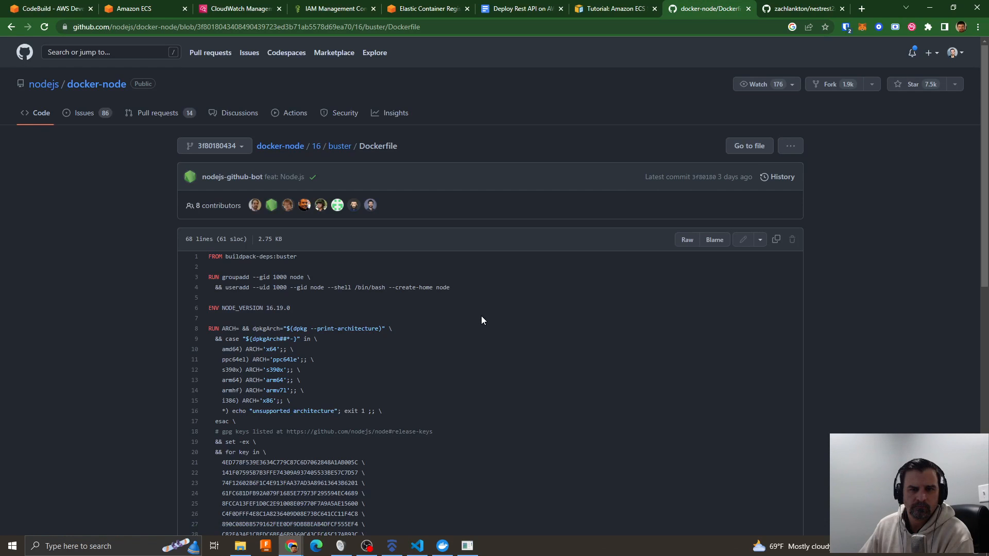
{"action": "scroll", "coordinate": [504, 337], "scroll_direction": "down", "scroll_amount": 10}
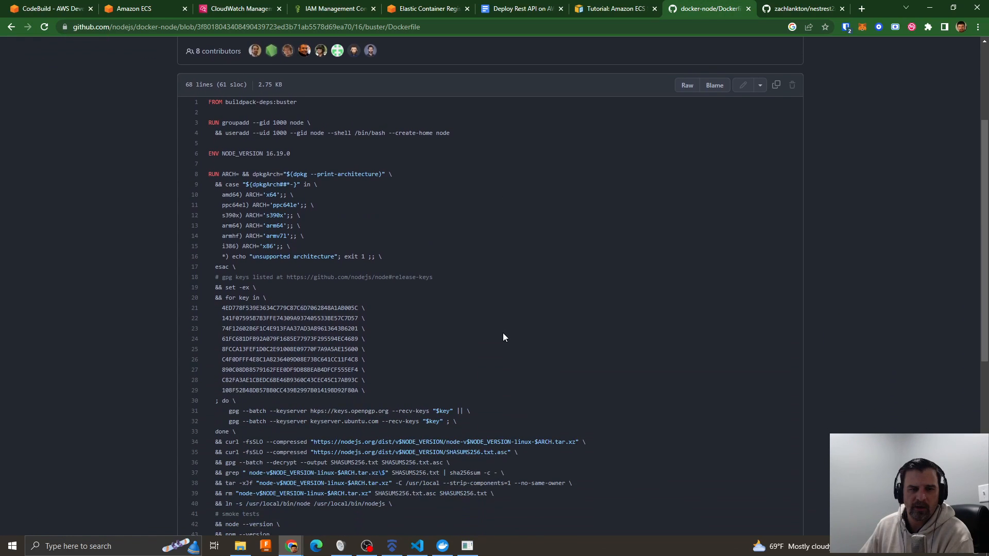
{"action": "scroll", "coordinate": [504, 338], "scroll_direction": "up", "scroll_amount": 10}
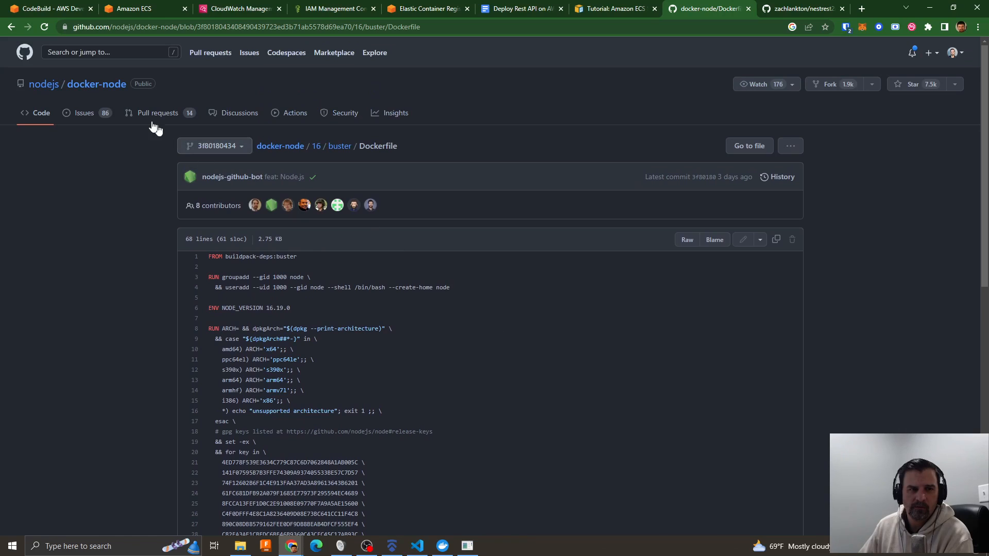
- Switch the docker-node repository's buster folder to the main branch and open the parent 16 folder
{"action": "left_click", "coordinate": [340, 146]}
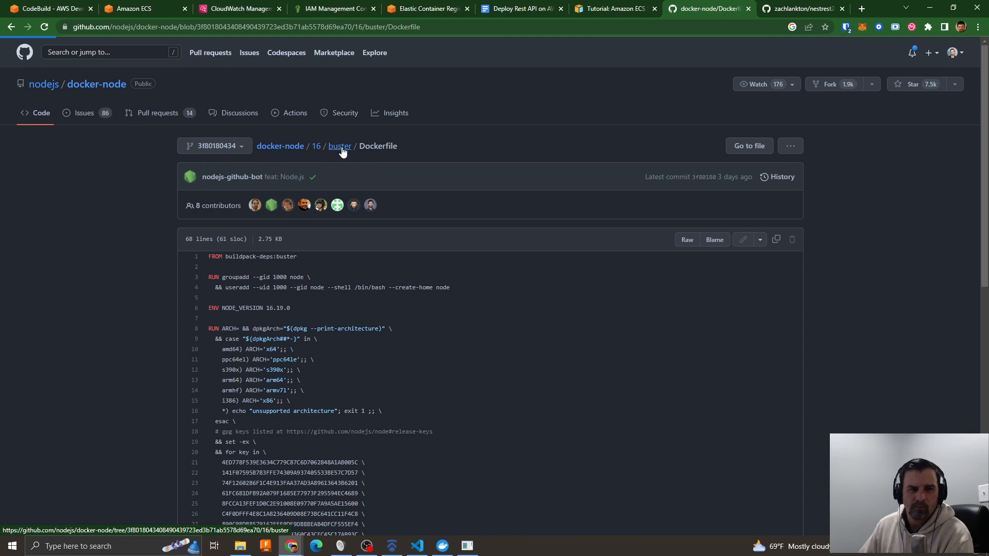
{"action": "left_click", "coordinate": [232, 148]}
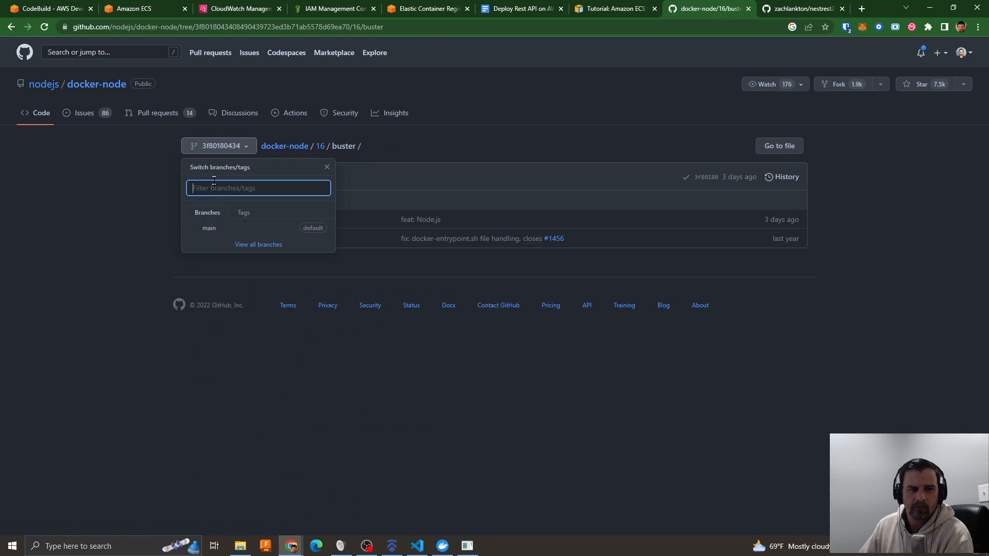
{"action": "left_click", "coordinate": [209, 228]}
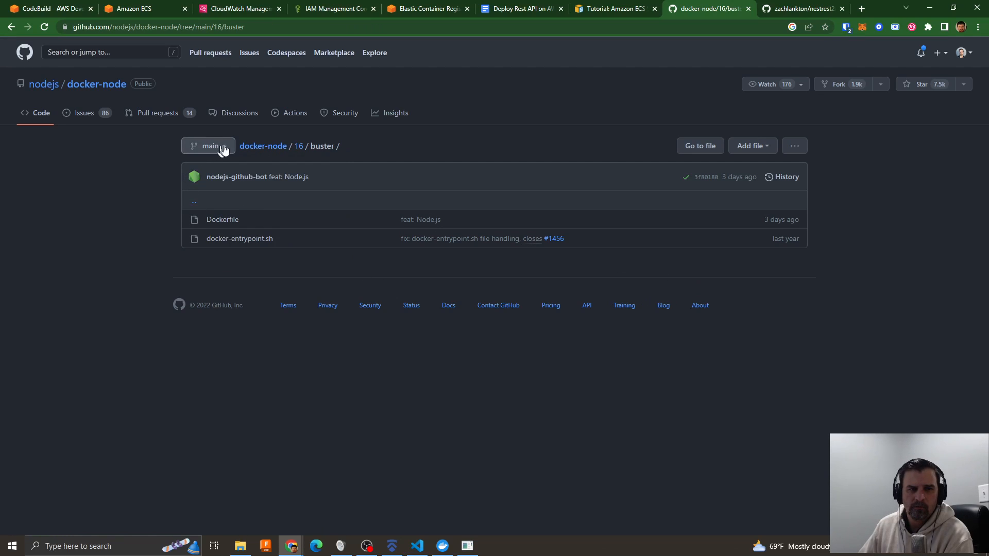
{"action": "left_click", "coordinate": [298, 146]}
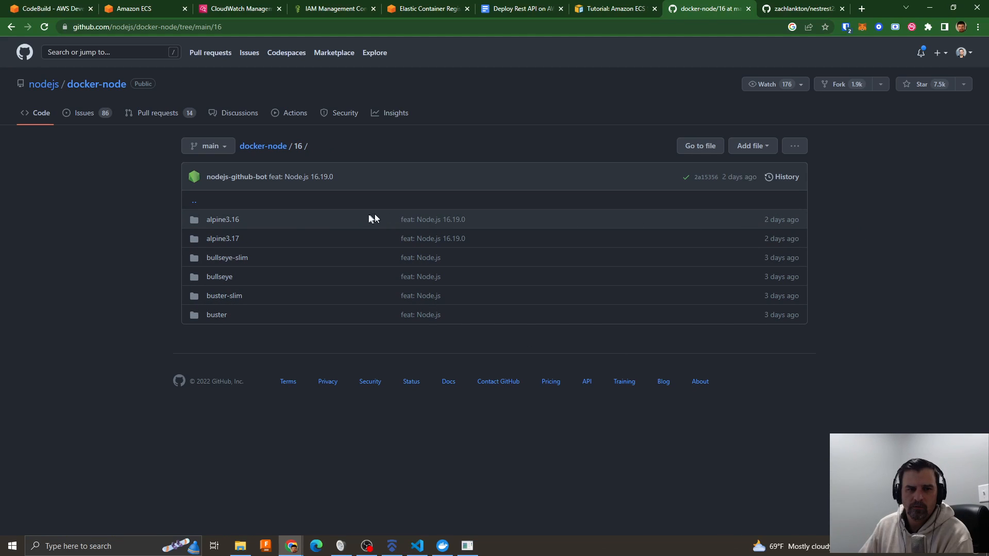
- Check the docker-node repository's tags and full branch list, and open the main branch
{"action": "left_click", "coordinate": [219, 149]}
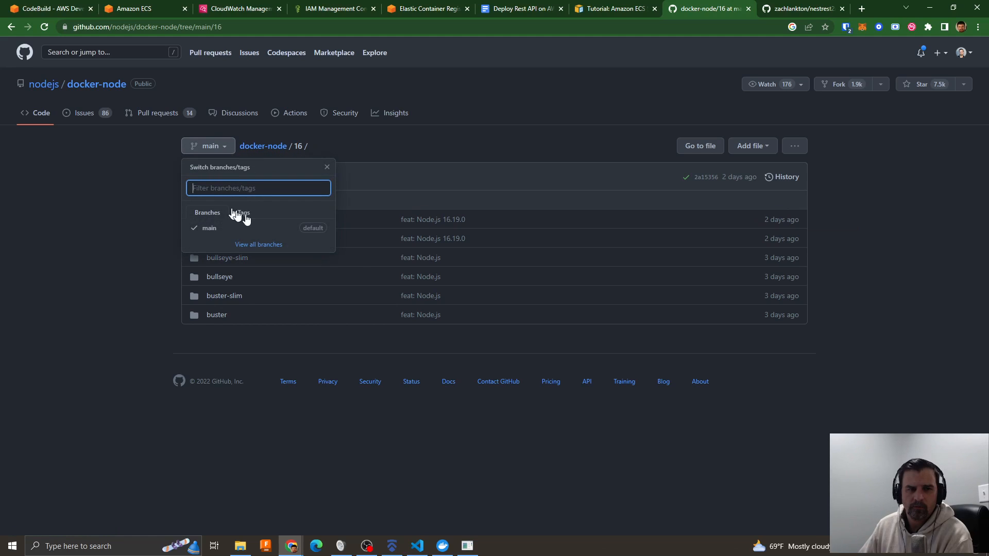
{"action": "left_click", "coordinate": [243, 213]}
{"action": "left_click", "coordinate": [207, 213]}
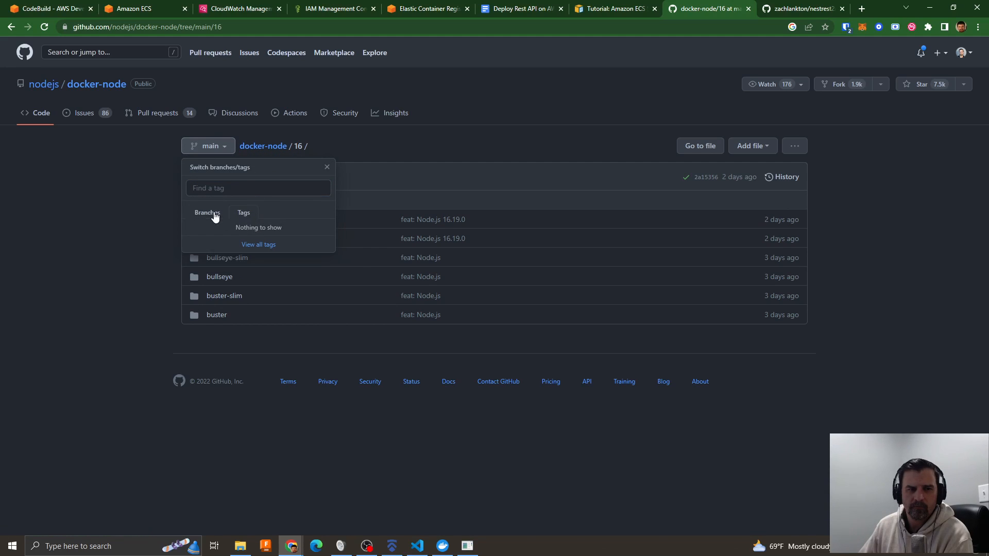
{"action": "left_click", "coordinate": [257, 245]}
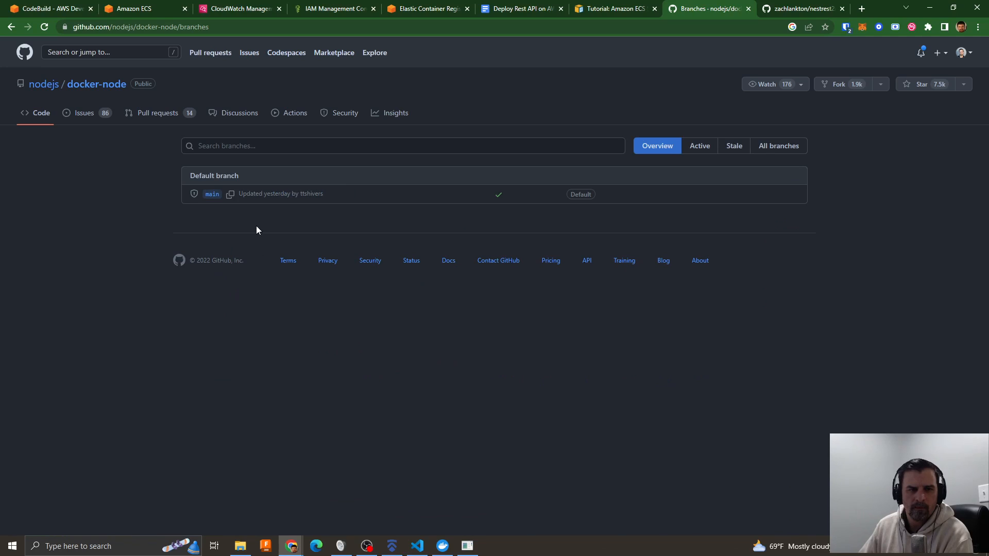
{"action": "left_click", "coordinate": [212, 199]}
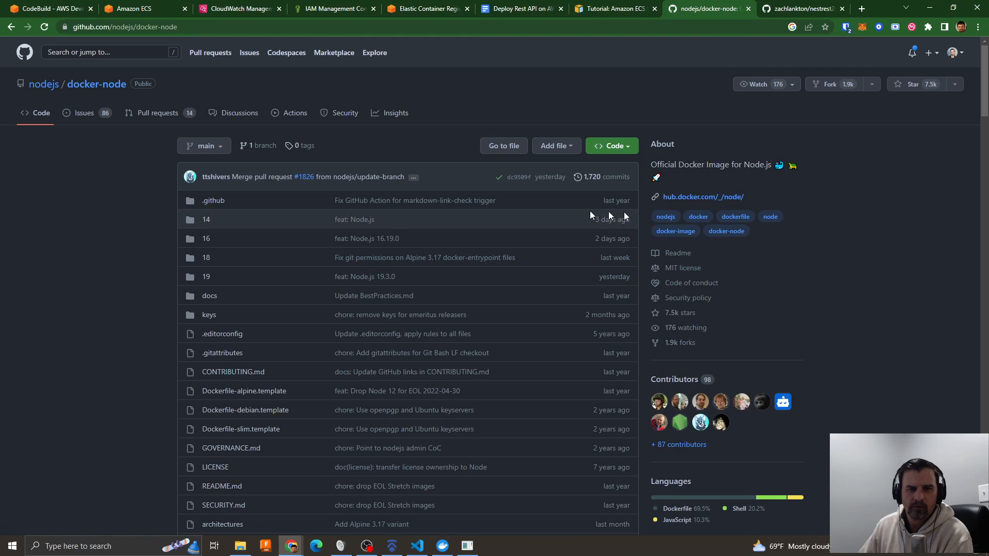
- Open the docker-node main branch's commit history and examine the changes in the "feat: Node.js 19.3.0" commit
{"action": "left_click", "coordinate": [595, 176]}
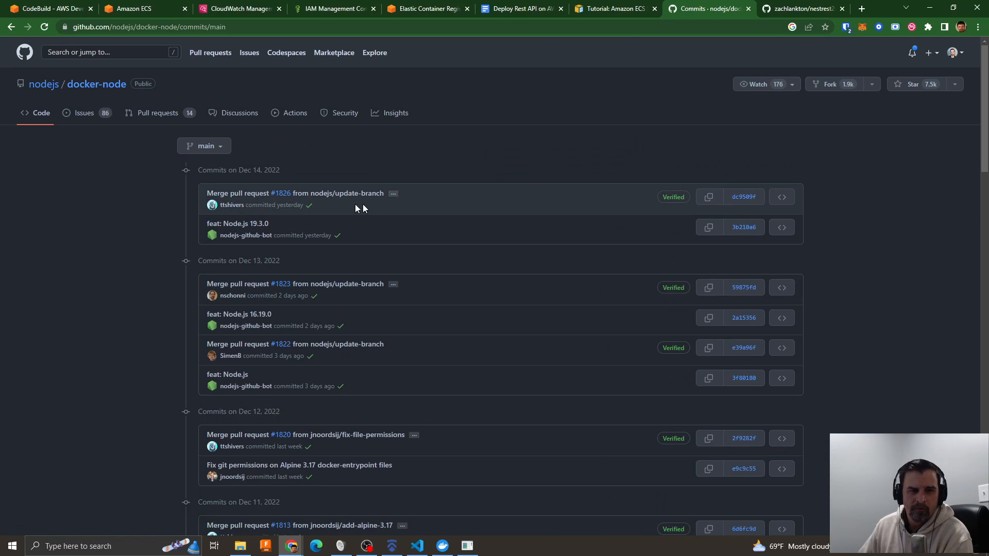
{"action": "left_click", "coordinate": [253, 224]}
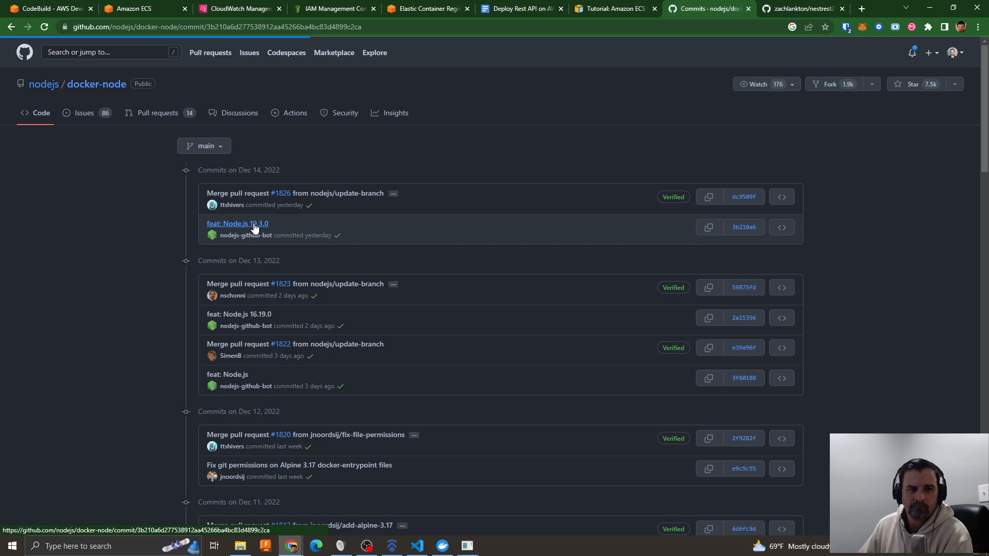
- Open nestrest-pipeline in AWS CodePipeline and check the status of its Build and Deploy stages
{"action": "left_click", "coordinate": [57, 9]}
{"action": "scroll", "coordinate": [418, 341], "scroll_direction": "down", "scroll_amount": 5}
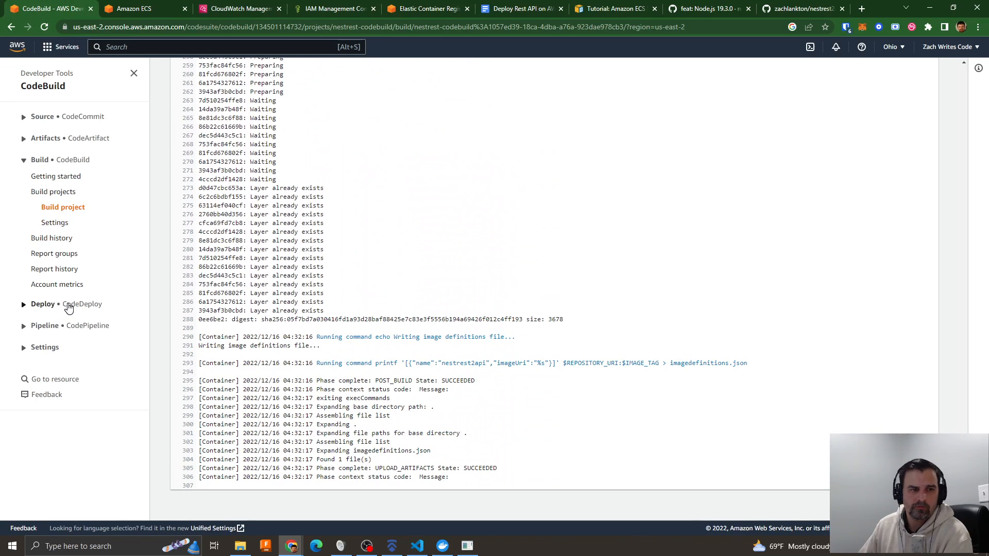
{"action": "left_click", "coordinate": [52, 306]}
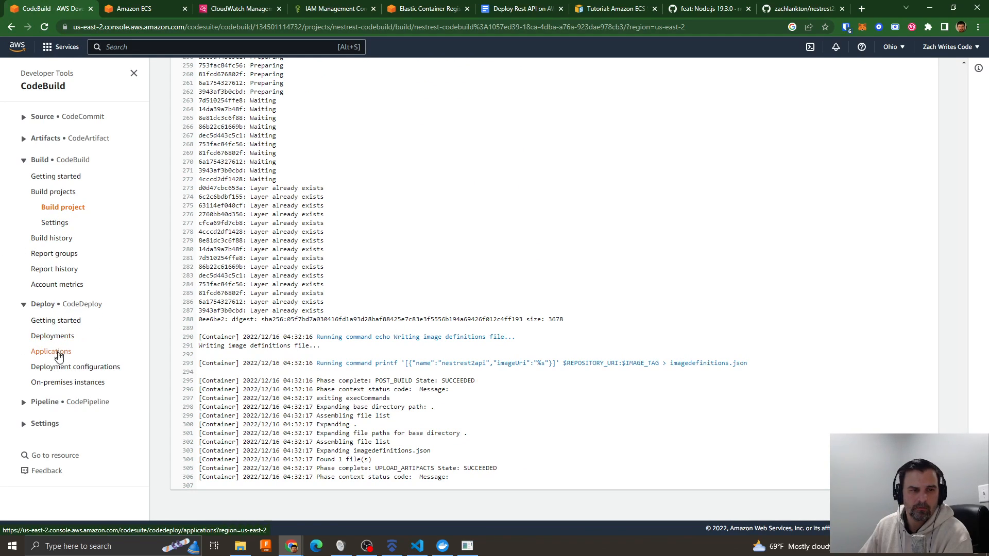
{"action": "left_click", "coordinate": [46, 402]}
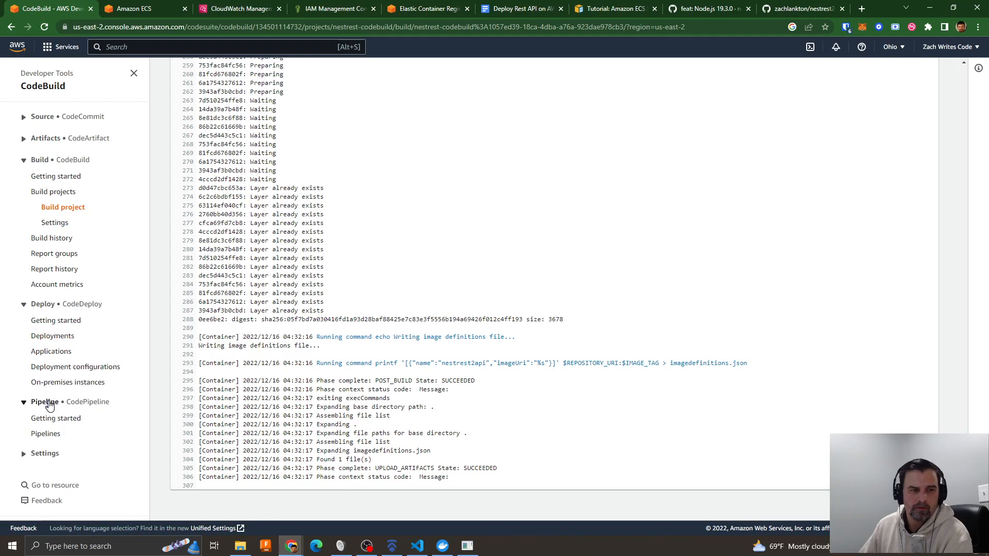
{"action": "left_click", "coordinate": [62, 432]}
{"action": "left_click", "coordinate": [224, 186]}
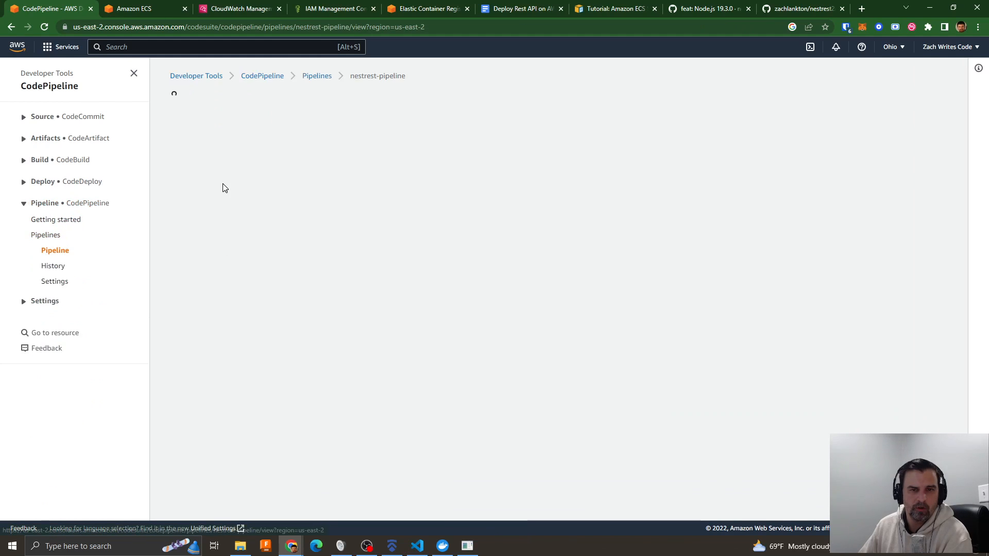
{"action": "scroll", "coordinate": [430, 319], "scroll_direction": "down", "scroll_amount": 3}
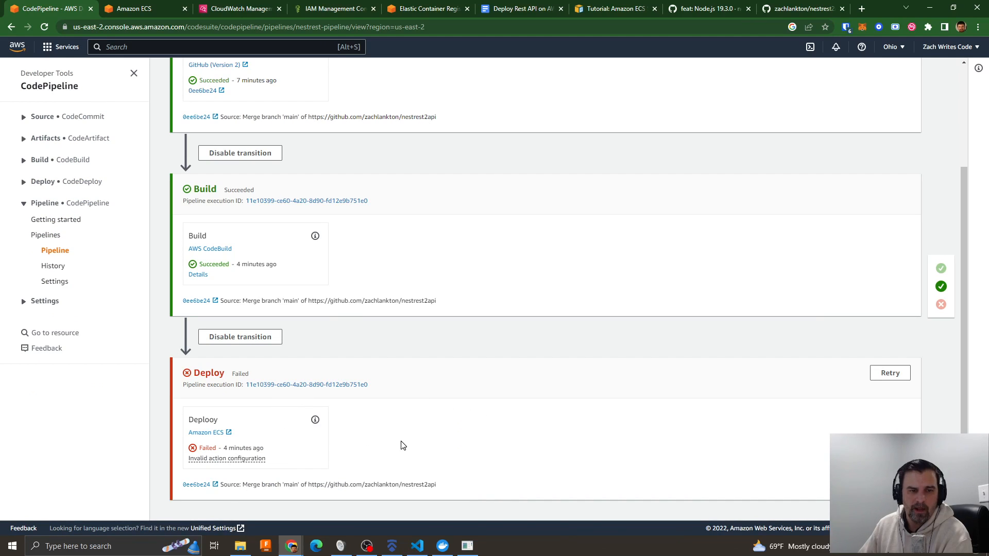
- Read through the nestrest-service logs in Amazon ECS and glance at the Dockerfile in Visual Studio Code
{"action": "left_click", "coordinate": [130, 9]}
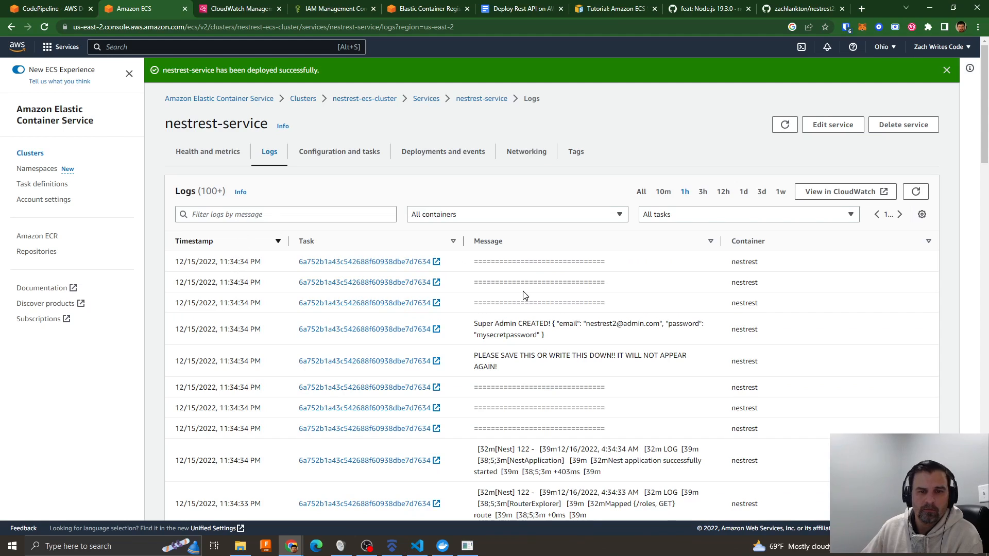
{"action": "scroll", "coordinate": [630, 403], "scroll_direction": "down", "scroll_amount": 4}
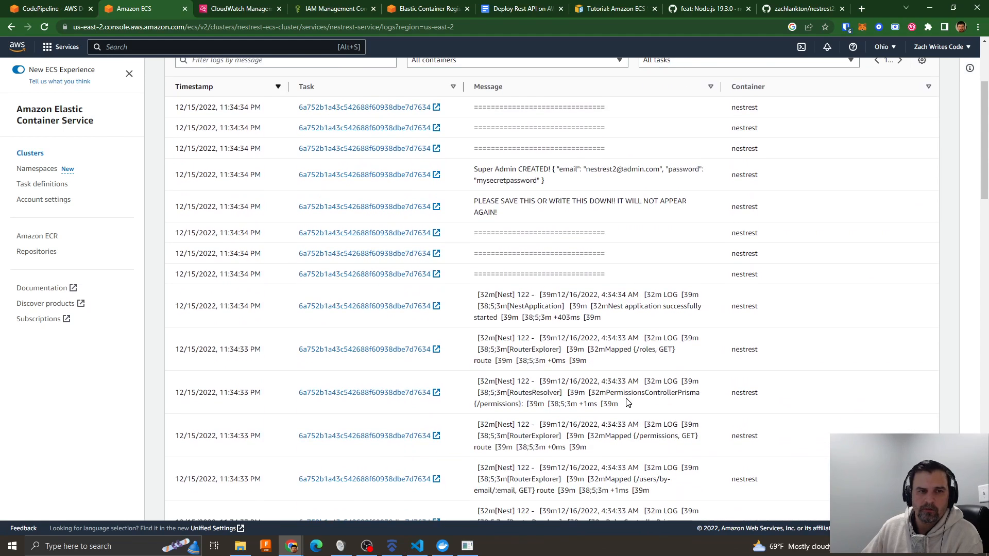
{"action": "scroll", "coordinate": [629, 403], "scroll_direction": "up", "scroll_amount": 3}
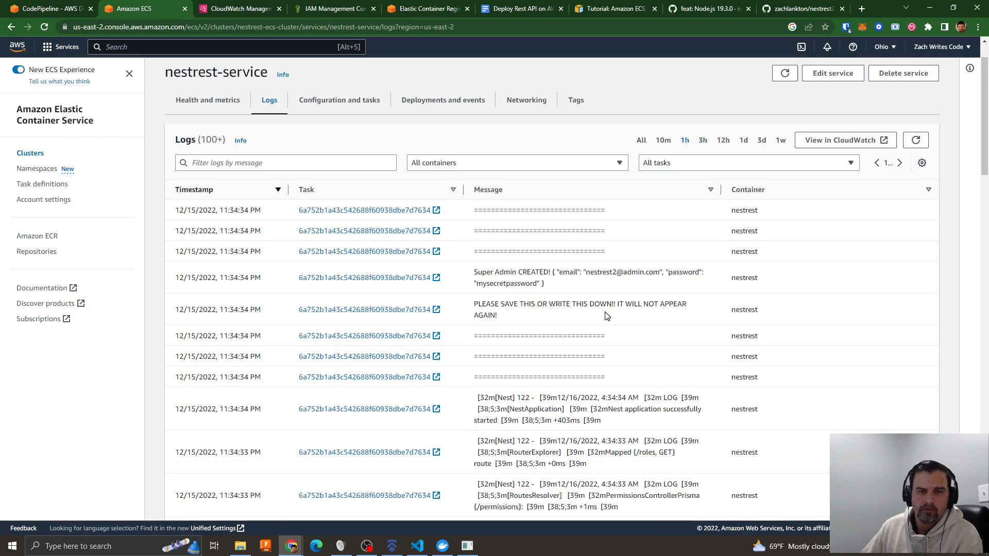
{"action": "scroll", "coordinate": [607, 317], "scroll_direction": "down", "scroll_amount": 20}
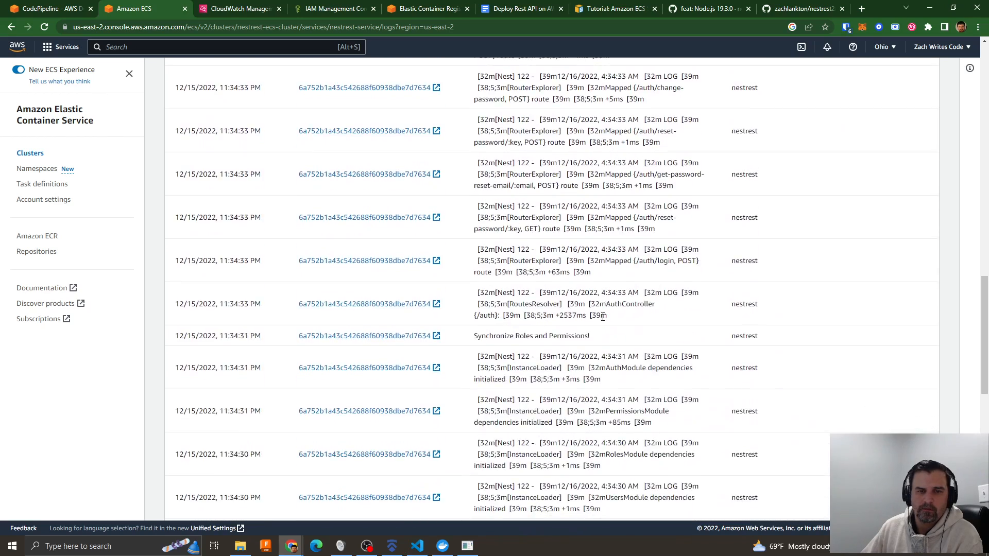
{"action": "scroll", "coordinate": [599, 322], "scroll_direction": "down", "scroll_amount": 2}
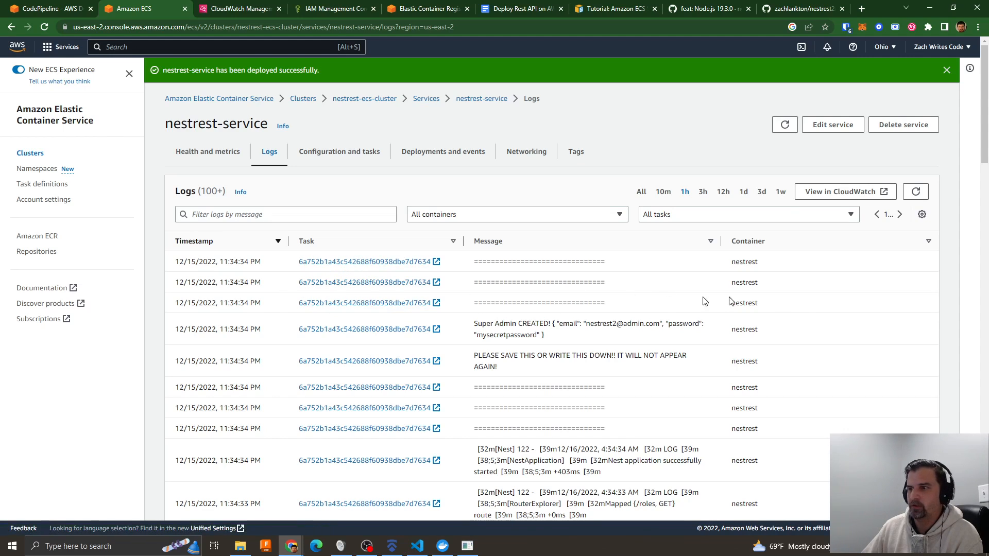
{"action": "key", "text": "alt+Tab"}
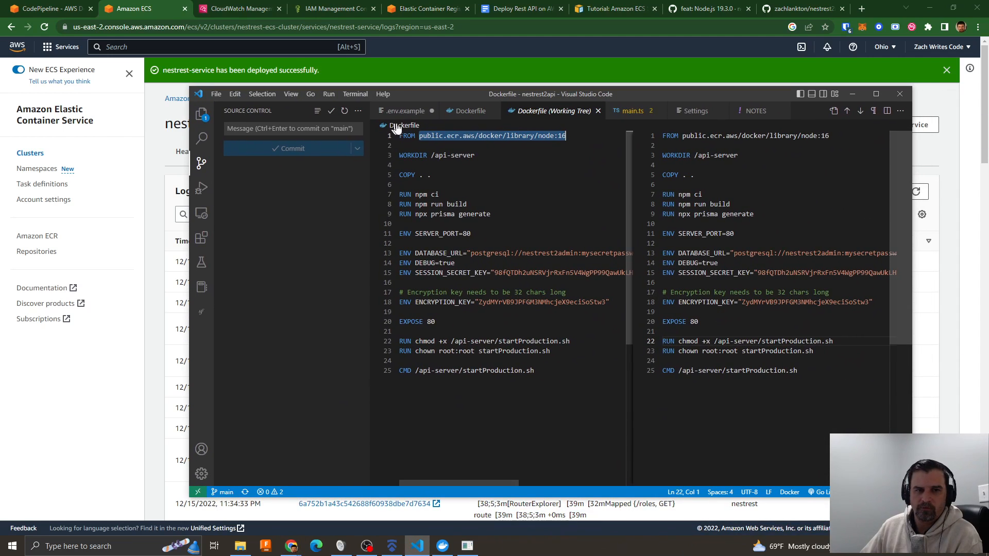
{"action": "left_click_drag", "start_coordinate": [400, 95], "coordinate": [988, 154]}
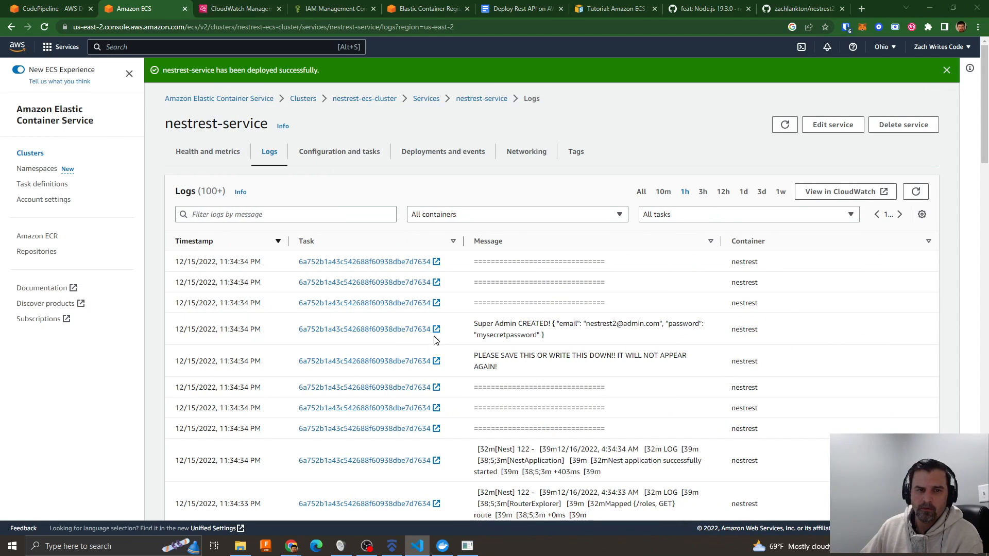
- Open a new revision form from nestrest-task-def:1 and check the end of the nestrest container's Image URI
{"action": "left_click", "coordinate": [43, 185]}
{"action": "left_click", "coordinate": [216, 231]}
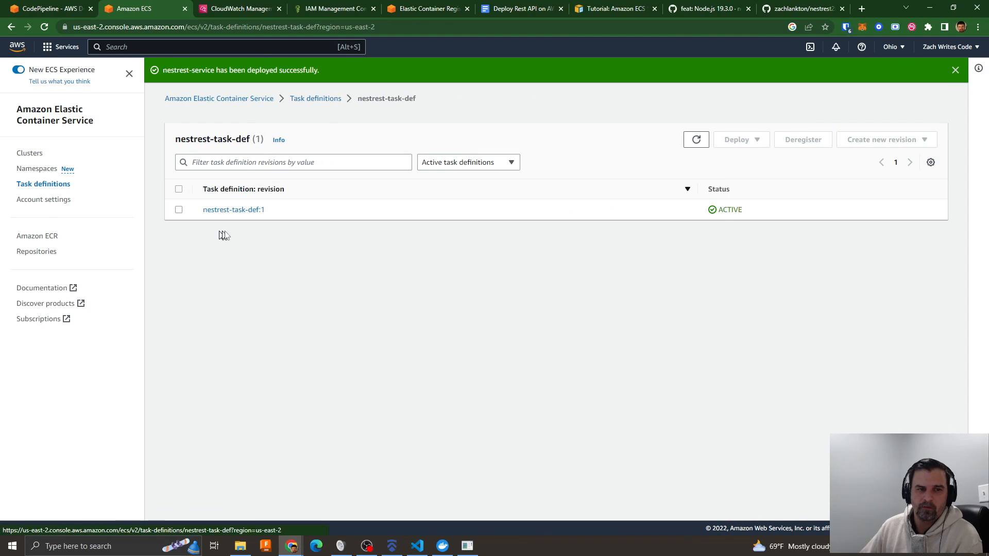
{"action": "left_click", "coordinate": [233, 211]}
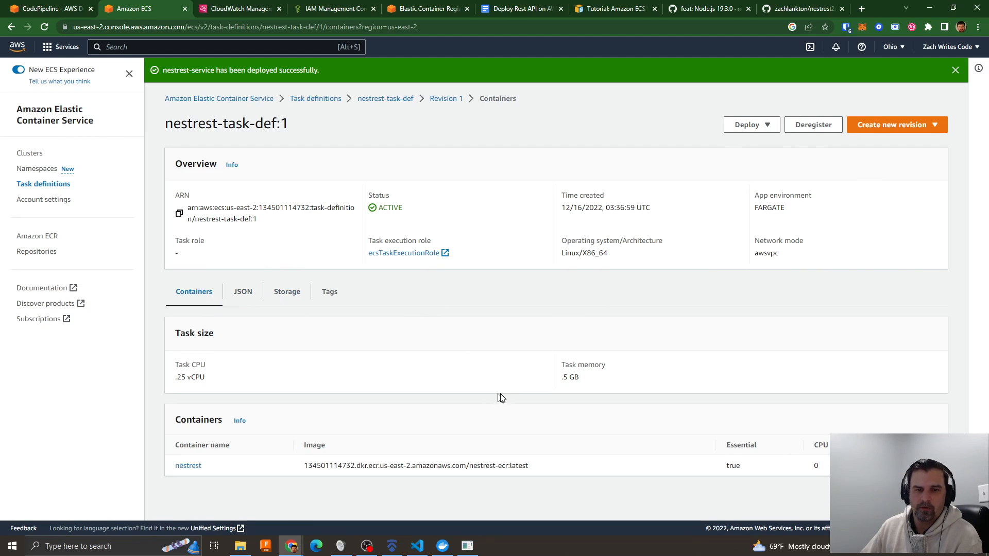
{"action": "left_click", "coordinate": [883, 128]}
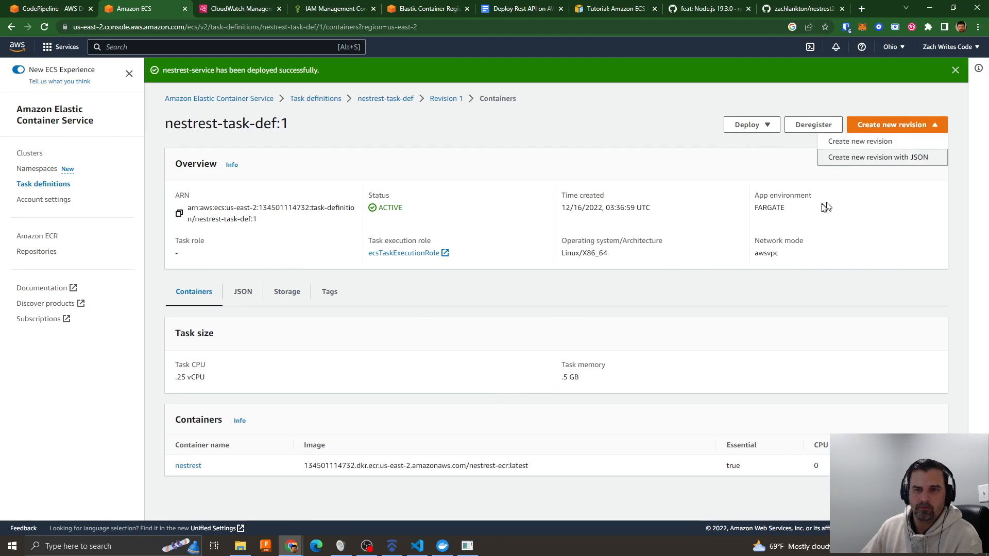
{"action": "left_click", "coordinate": [863, 143]}
{"action": "left_click", "coordinate": [407, 343]}
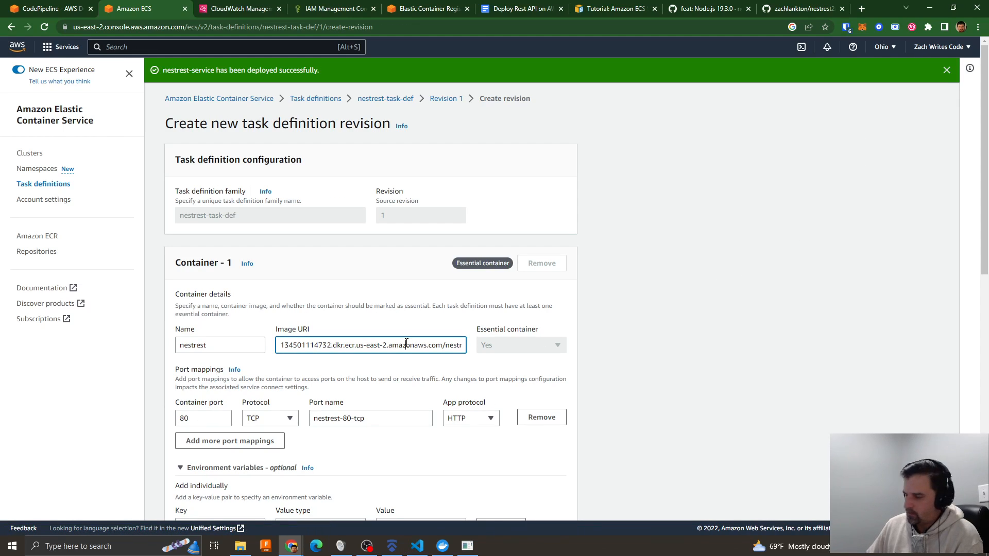
{"action": "key", "text": "Right"}
{"action": "key", "text": "Right"}
{"action": "key", "text": "Right"}
{"action": "key", "text": "Right"}
{"action": "key", "text": "Right"}
{"action": "key", "text": "Right"}
{"action": "key", "text": "Right"}
{"action": "key", "text": "Right"}
{"action": "key", "text": "Right"}
{"action": "key", "text": "Right"}
{"action": "key", "text": "Right"}
{"action": "key", "text": "Right"}
{"action": "key", "text": "Right"}
{"action": "key", "text": "Right"}
{"action": "key", "text": "Right"}
{"action": "key", "text": "Right"}
{"action": "key", "text": "Right"}
{"action": "key", "text": "Right"}
{"action": "key", "text": "Right"}
{"action": "key", "text": "Right"}
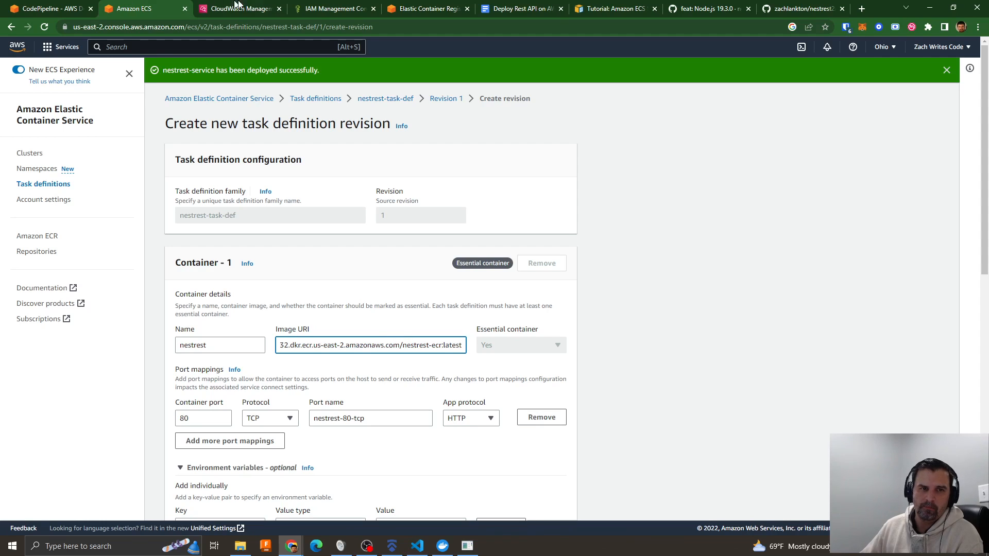
- Refresh the image list of the nestrest-ecr repository to check the pushed image tags
{"action": "left_click", "coordinate": [77, 15]}
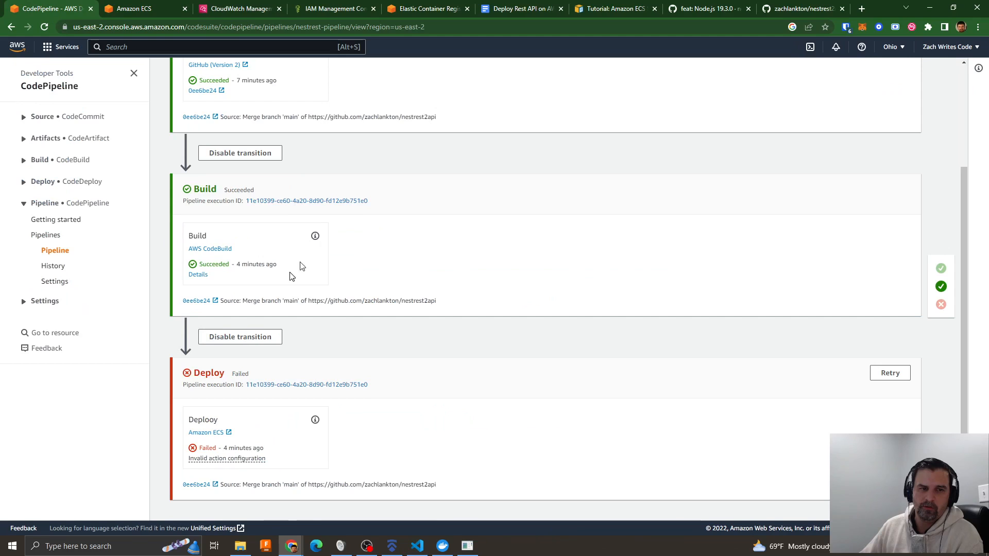
{"action": "left_click", "coordinate": [400, 8]}
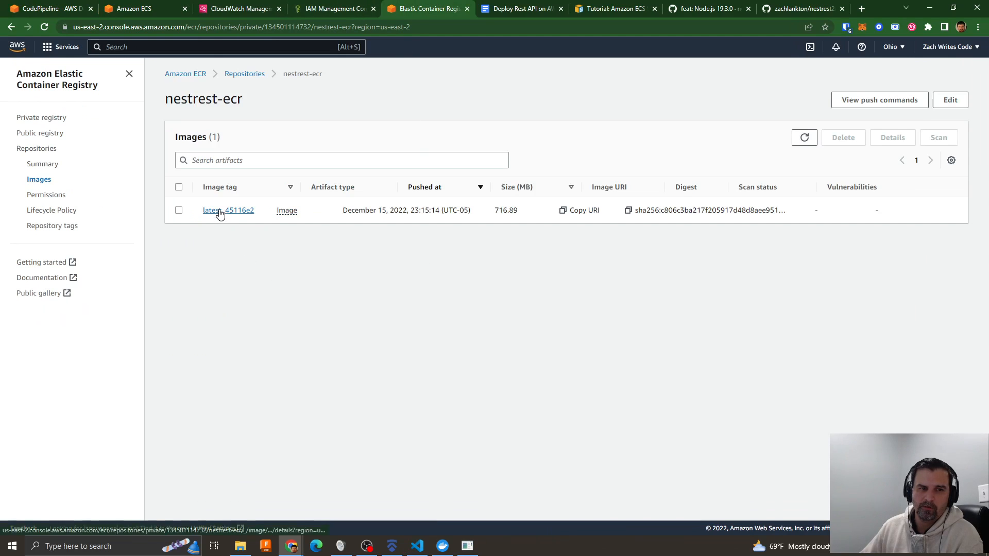
{"action": "left_click", "coordinate": [805, 138]}
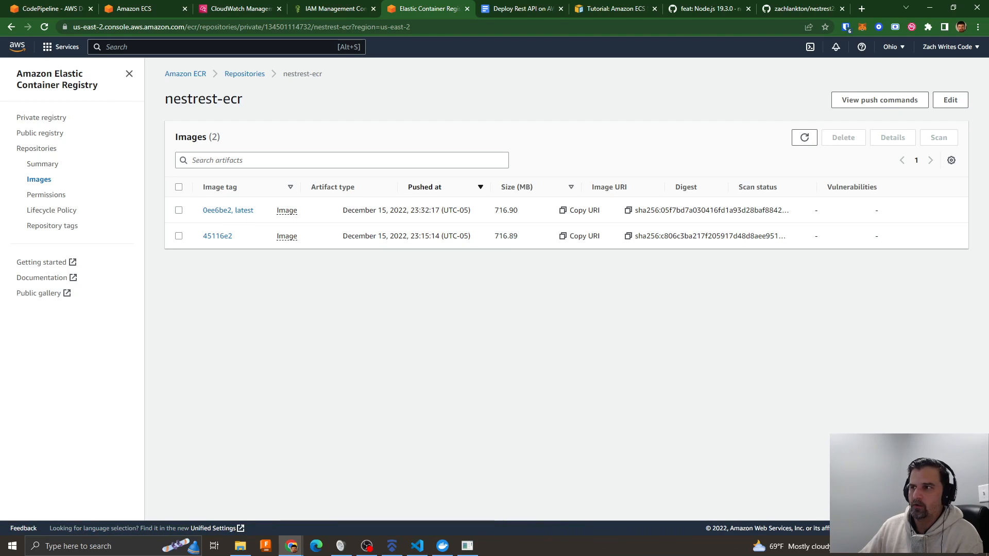
- Review the Dockerfile's chmod, chown and CMD lines for startProduction.sh in Visual Studio Code, then return to the browser
{"action": "key", "text": "alt+Tab"}
{"action": "left_click_drag", "start_coordinate": [530, 99], "coordinate": [432, 84]}
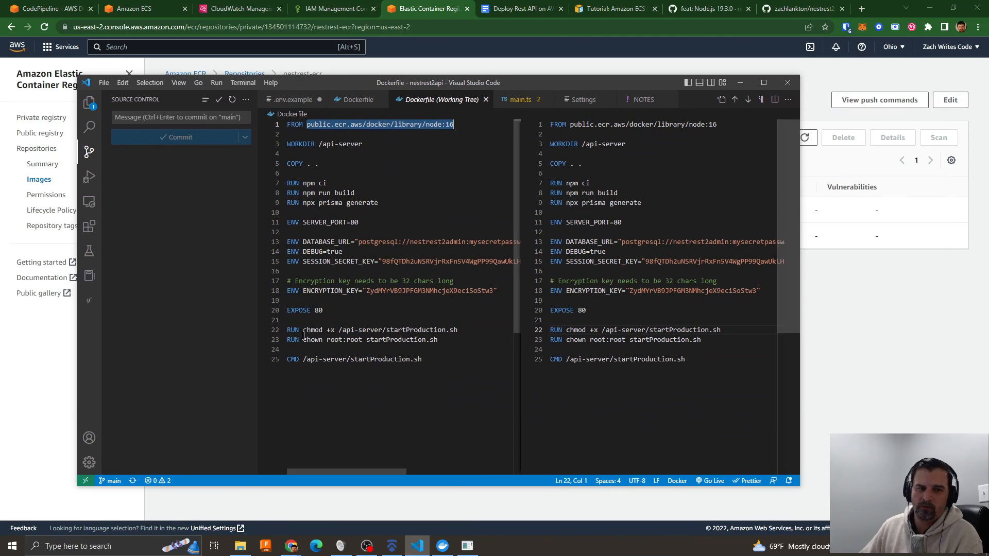
{"action": "left_click_drag", "start_coordinate": [288, 329], "coordinate": [439, 340]}
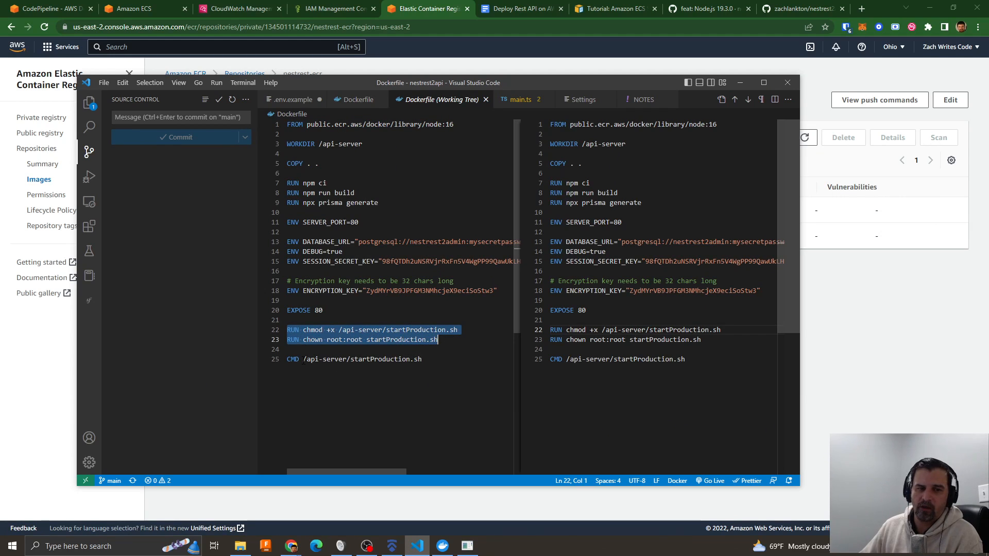
{"action": "left_click_drag", "start_coordinate": [303, 360], "coordinate": [423, 360]}
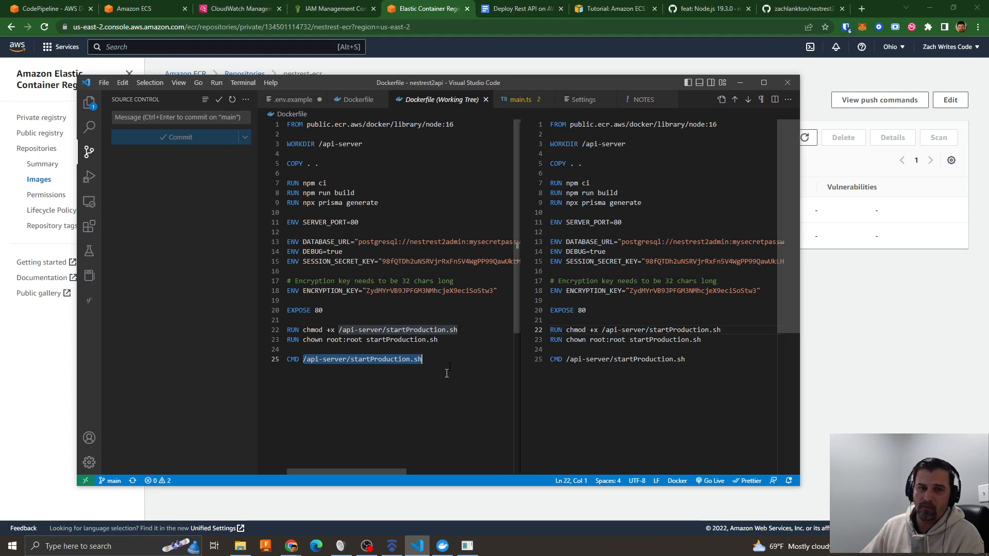
{"action": "left_click_drag", "start_coordinate": [486, 83], "coordinate": [486, 0]}
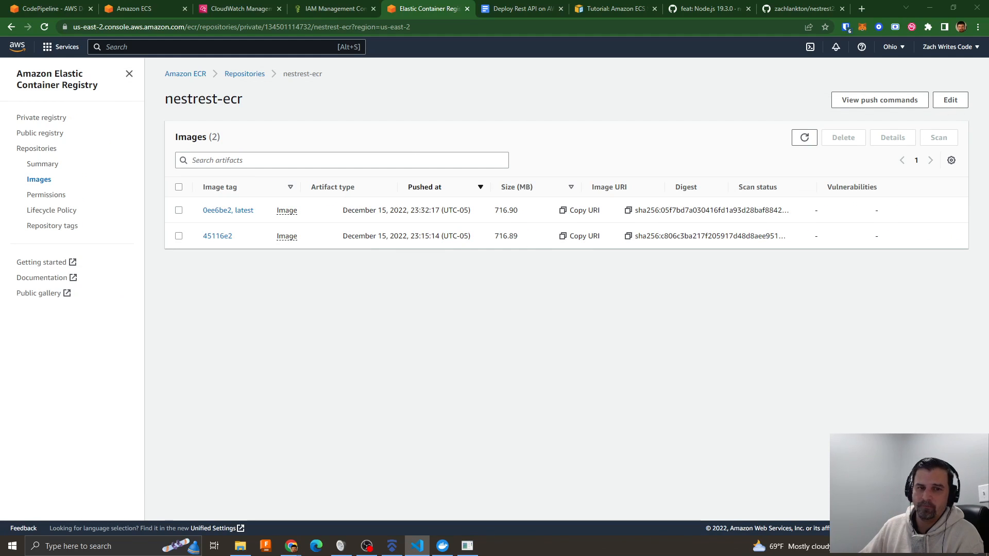
{"action": "left_click", "coordinate": [435, 379]}
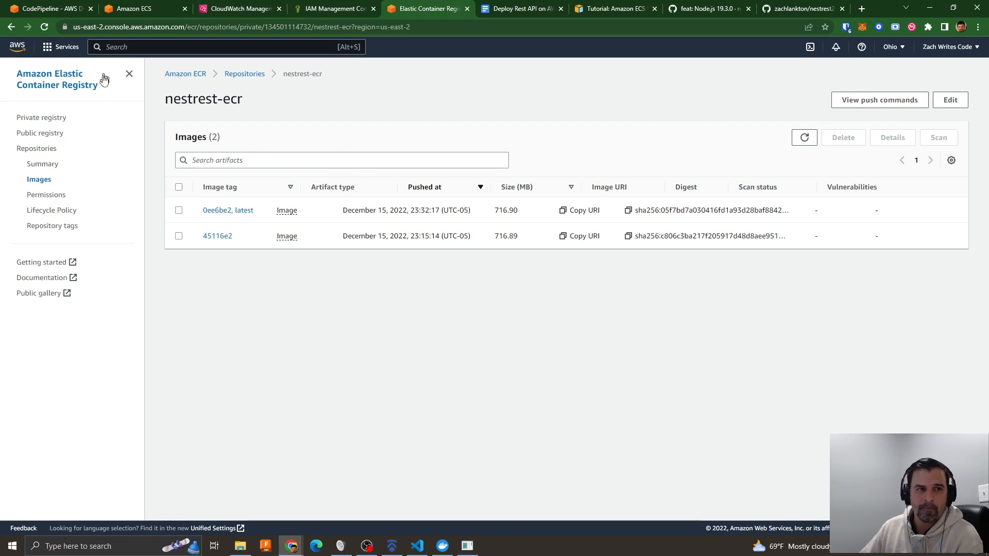
- Edit nestrest-pipeline's Deploy stage and open its Amazon ECS action for editing
{"action": "left_click", "coordinate": [34, 13]}
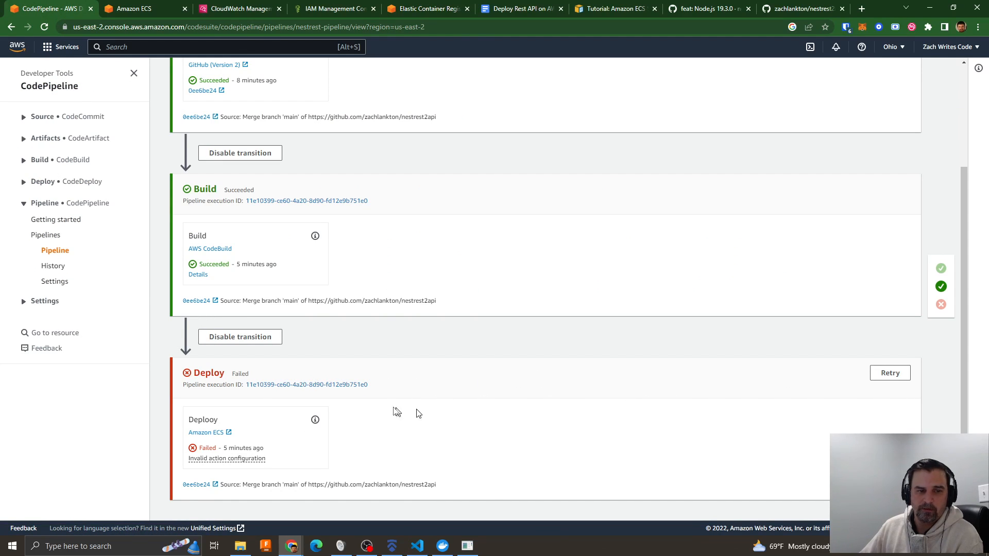
{"action": "scroll", "coordinate": [739, 369], "scroll_direction": "up", "scroll_amount": 3}
{"action": "left_click", "coordinate": [667, 100]}
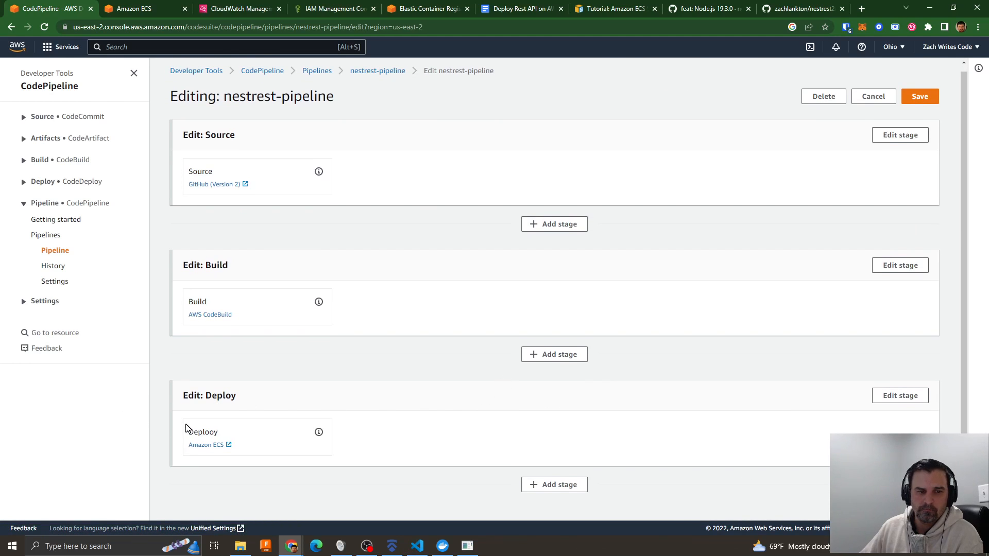
{"action": "left_click", "coordinate": [901, 395]}
{"action": "scroll", "coordinate": [285, 433], "scroll_direction": "down", "scroll_amount": 2}
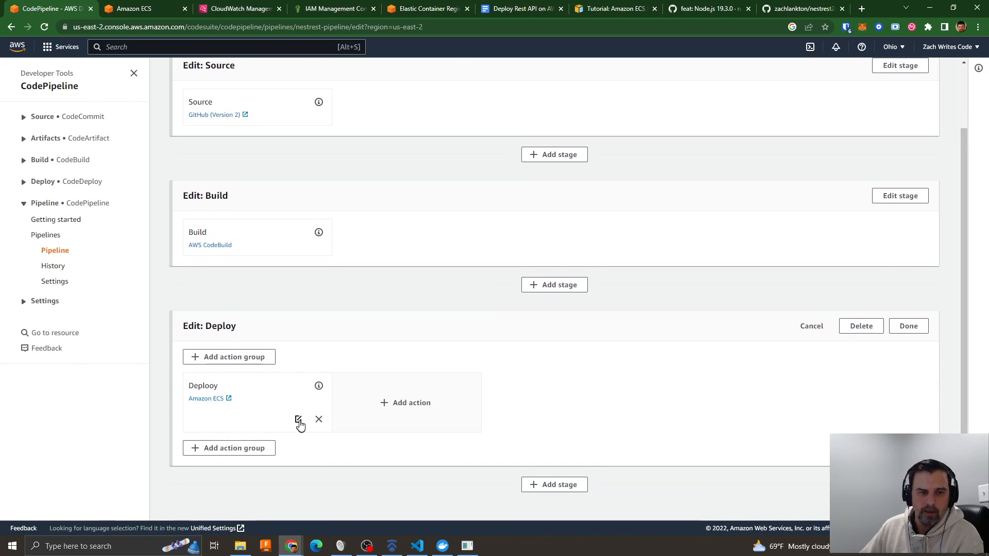
{"action": "left_click", "coordinate": [300, 424]}
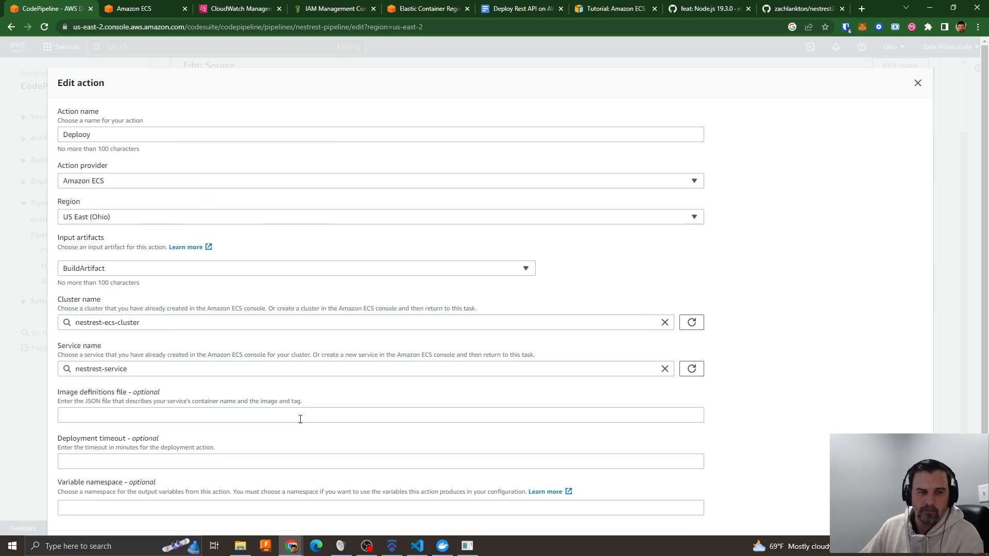
- Reselect nestrest-service as the service and nestrest-ecs-cluster as the cluster in the Deploy stage's ECS action
{"action": "left_click", "coordinate": [130, 273]}
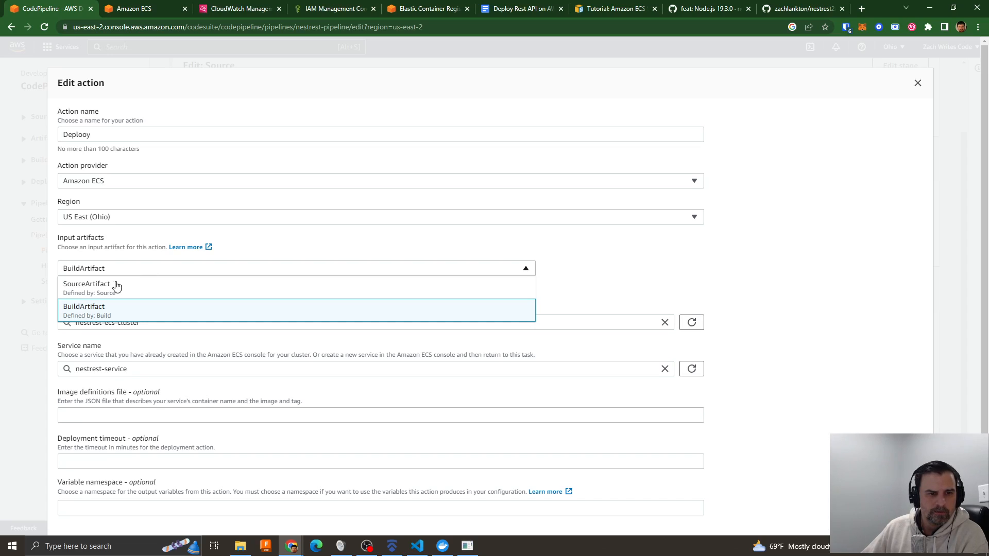
{"action": "left_click", "coordinate": [601, 287]}
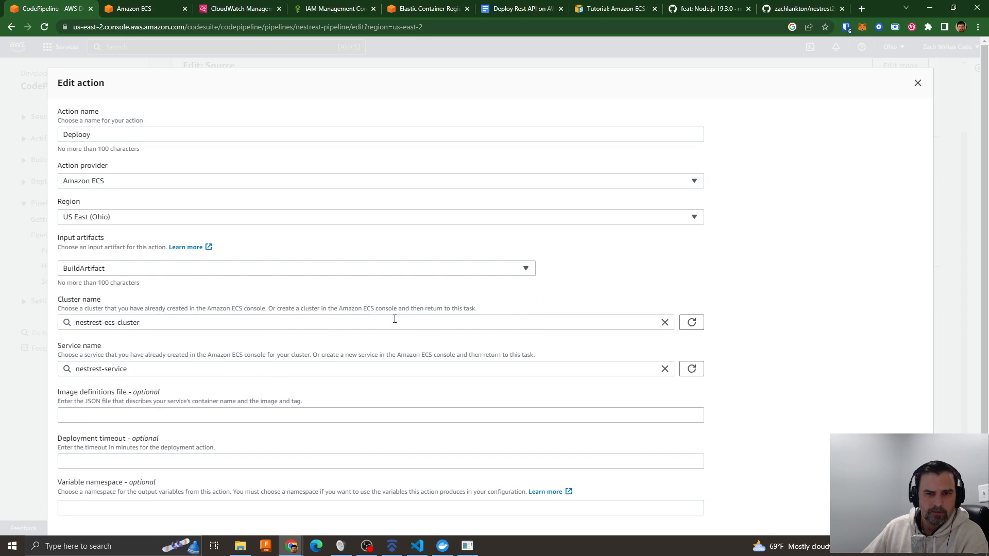
{"action": "left_click", "coordinate": [141, 370]}
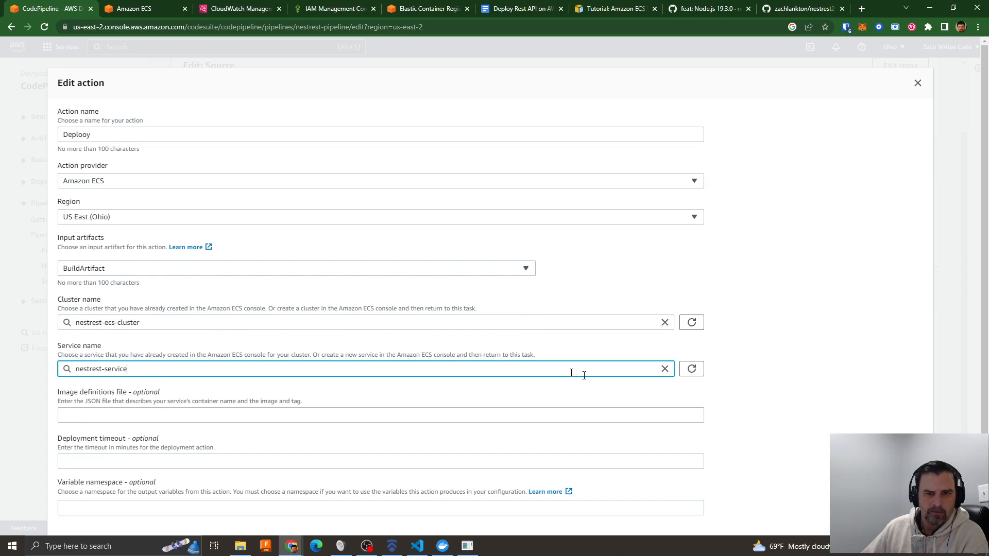
{"action": "left_click", "coordinate": [665, 369]}
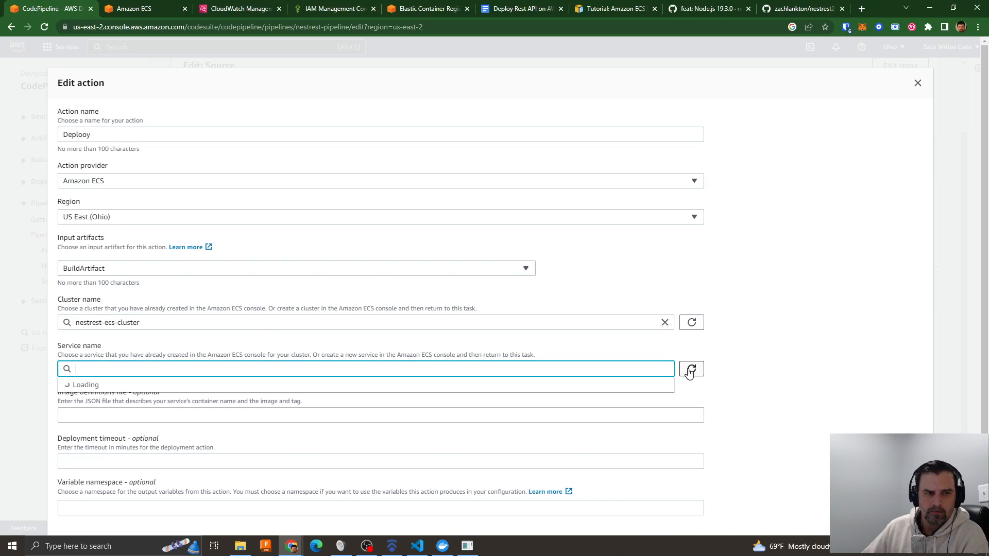
{"action": "left_click", "coordinate": [103, 384]}
{"action": "left_click", "coordinate": [152, 323]}
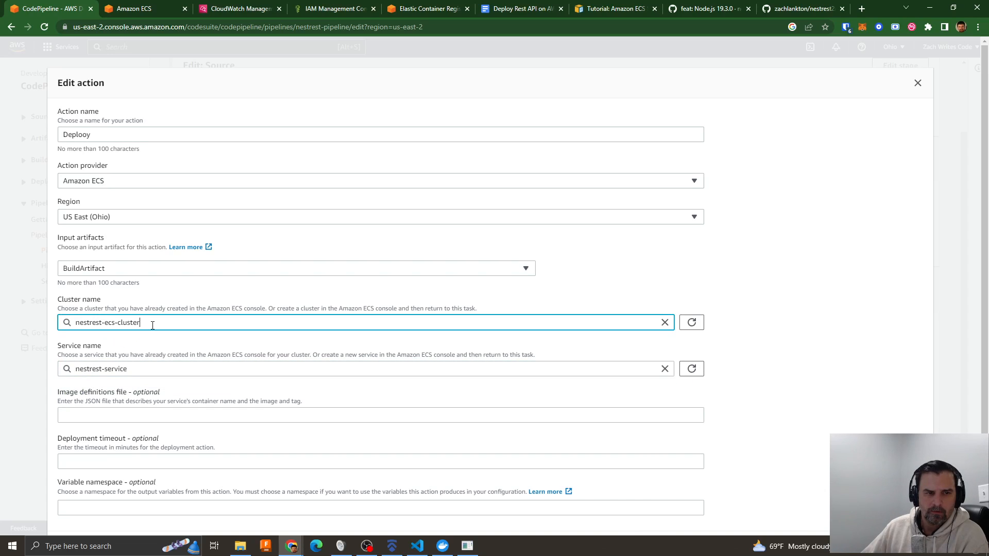
{"action": "left_click", "coordinate": [691, 325]}
{"action": "left_click", "coordinate": [125, 340]}
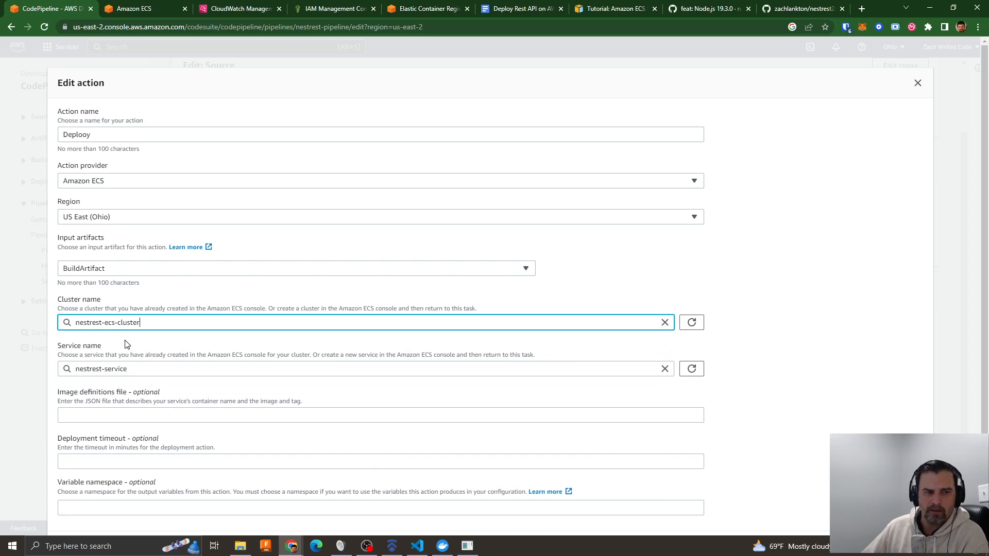
- Choose BuildArtifact as the ECS action's input artifact and finish editing the action
{"action": "left_click", "coordinate": [123, 268]}
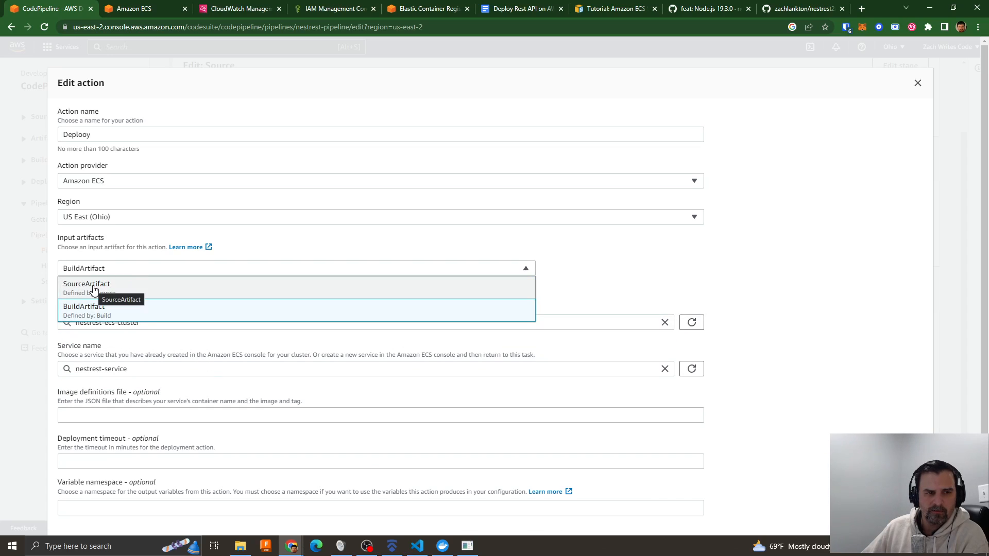
{"action": "left_click", "coordinate": [85, 309]}
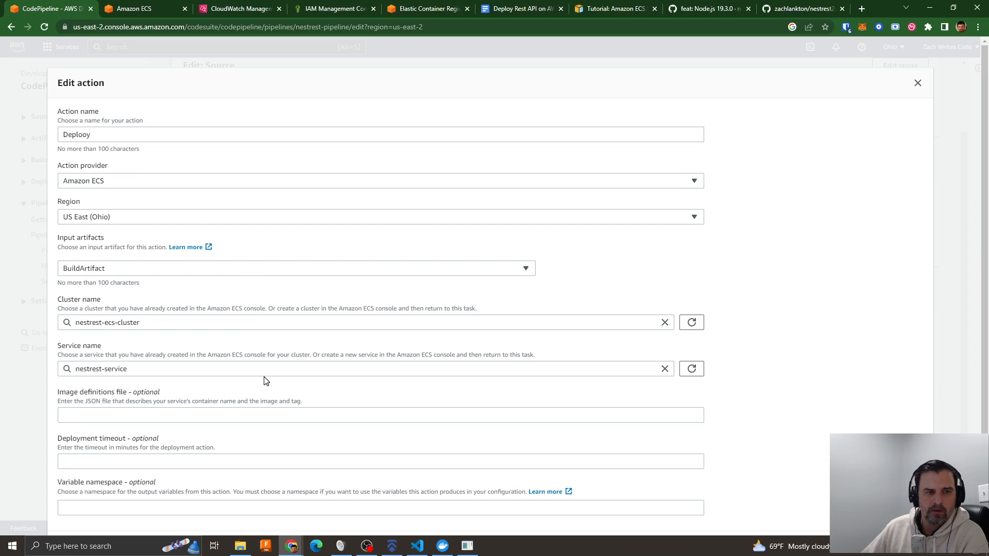
{"action": "scroll", "coordinate": [265, 380], "scroll_direction": "down", "scroll_amount": 1}
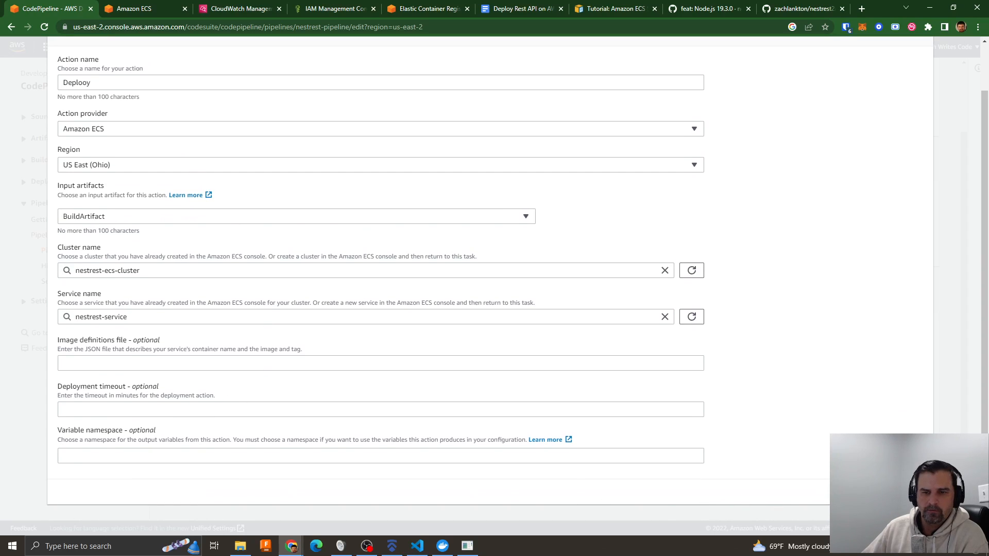
{"action": "left_click", "coordinate": [903, 491]}
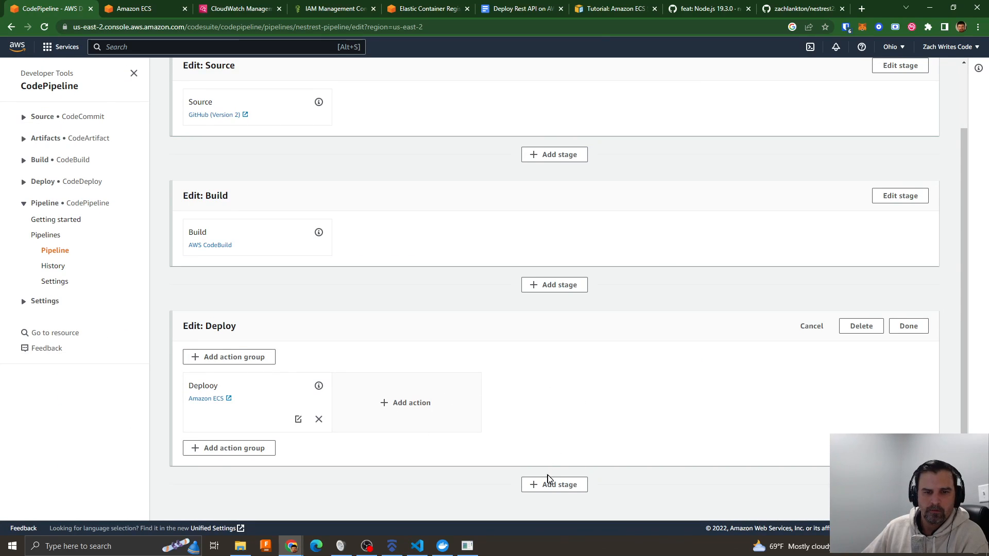
- Save the changes to nestrest-pipeline and confirm the save
{"action": "scroll", "coordinate": [772, 300], "scroll_direction": "up", "scroll_amount": 2}
{"action": "left_click", "coordinate": [925, 105]}
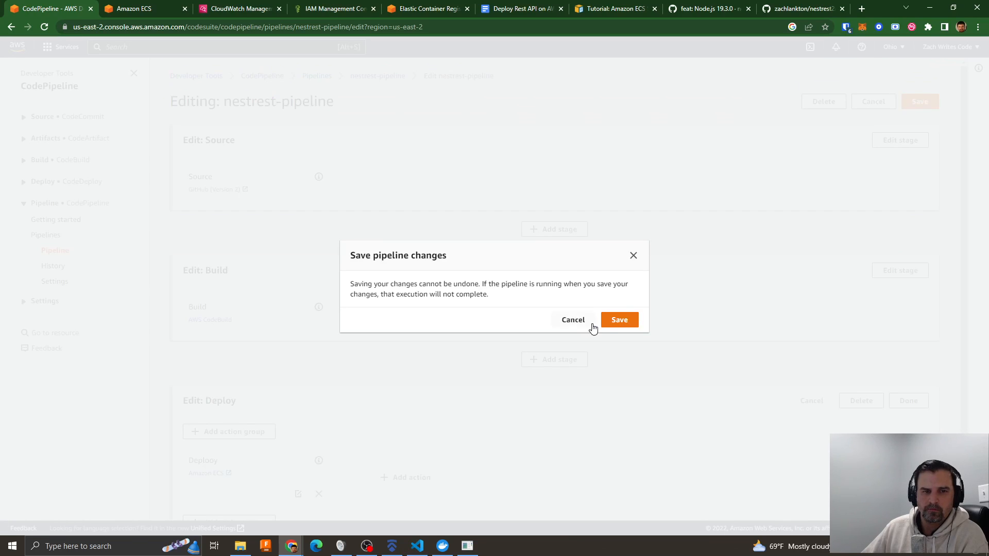
{"action": "left_click", "coordinate": [620, 320]}
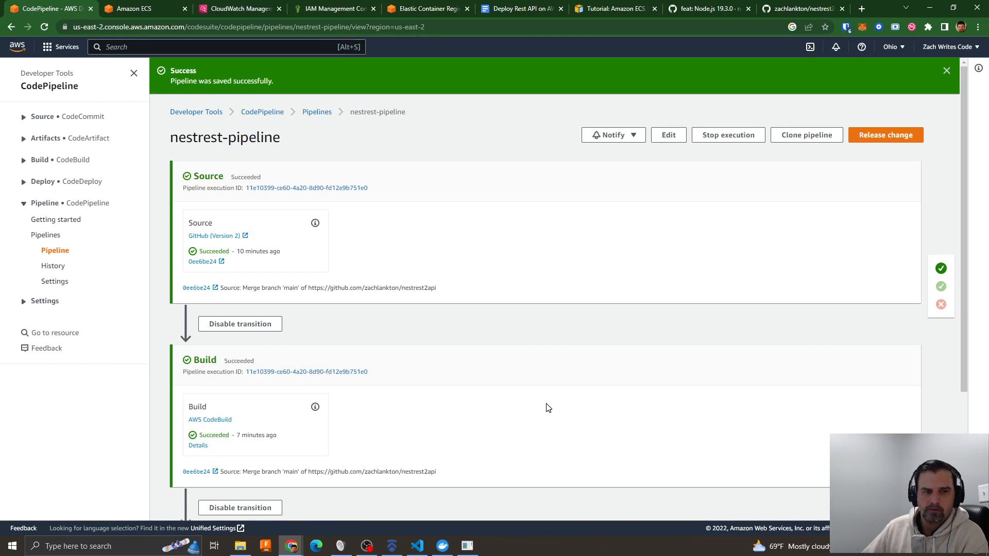
- Retry the pipeline's Deploy stage and read its action failure details, then switch to the Amazon ECS console
{"action": "scroll", "coordinate": [548, 409], "scroll_direction": "down", "scroll_amount": 3}
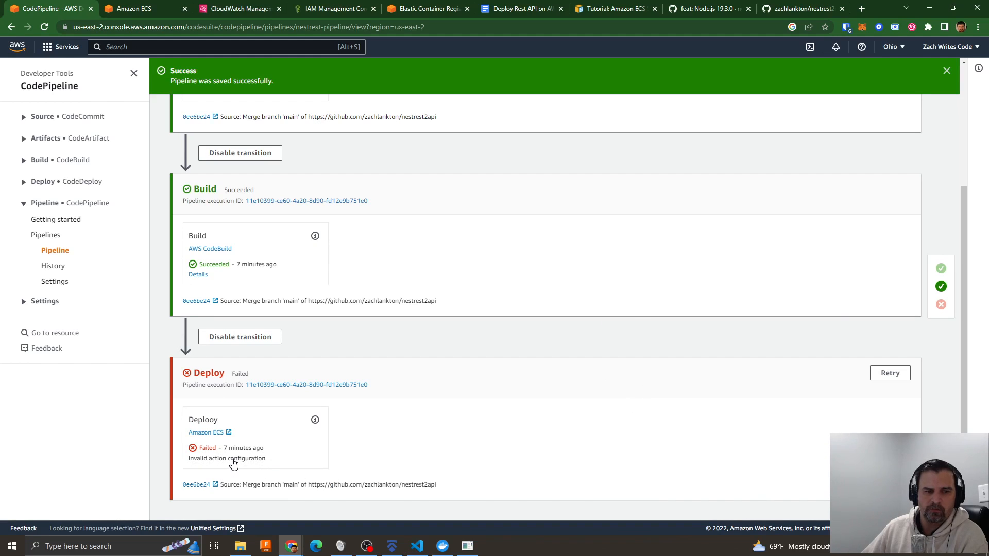
{"action": "left_click", "coordinate": [896, 374]}
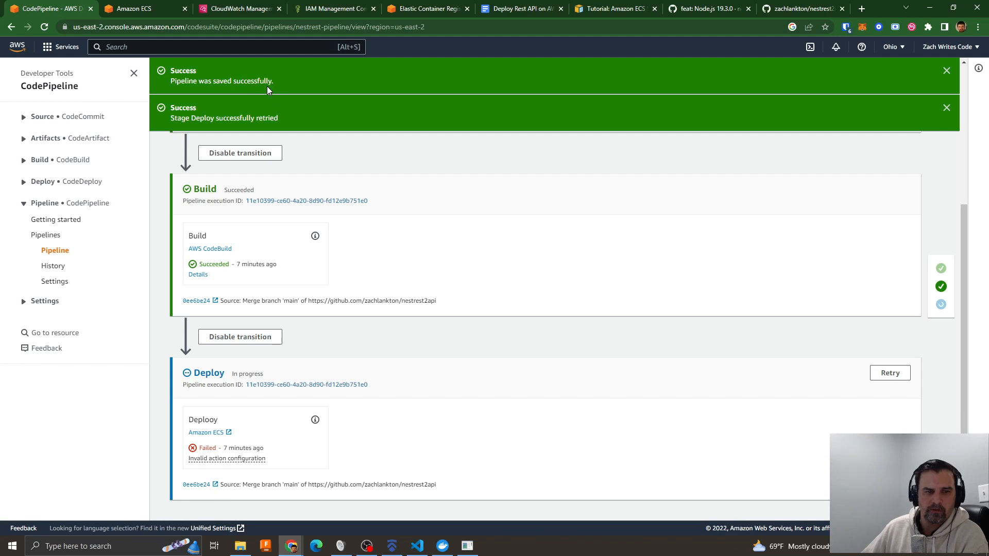
{"action": "left_click", "coordinate": [224, 459]}
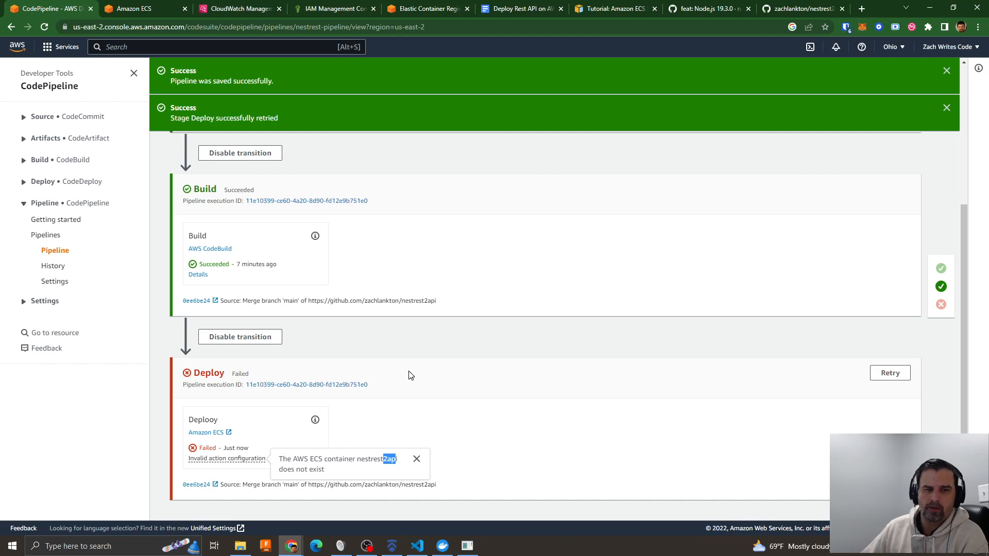
{"action": "left_click", "coordinate": [130, 8]}
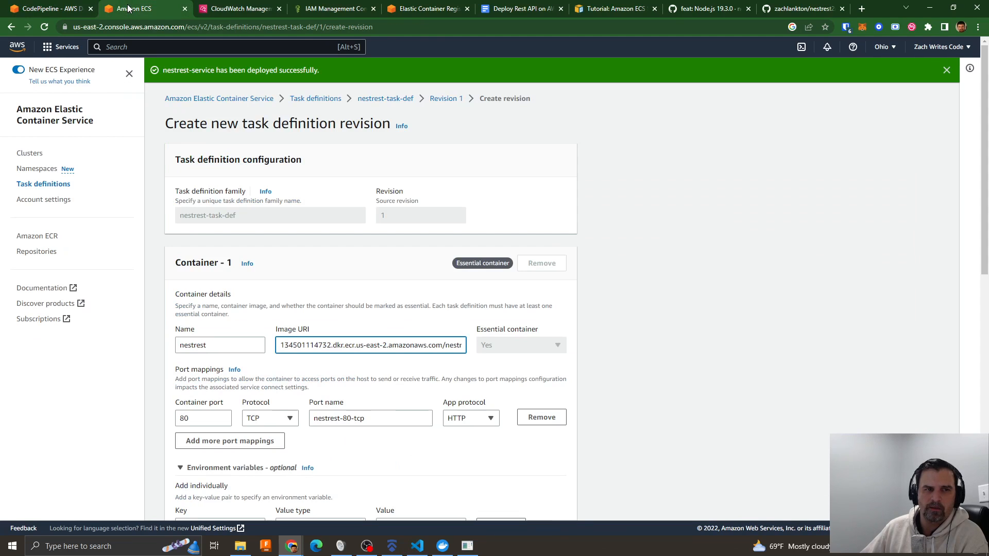
{"action": "left_click", "coordinate": [33, 184]}
{"action": "left_click", "coordinate": [923, 141]}
{"action": "left_click", "coordinate": [825, 155]}
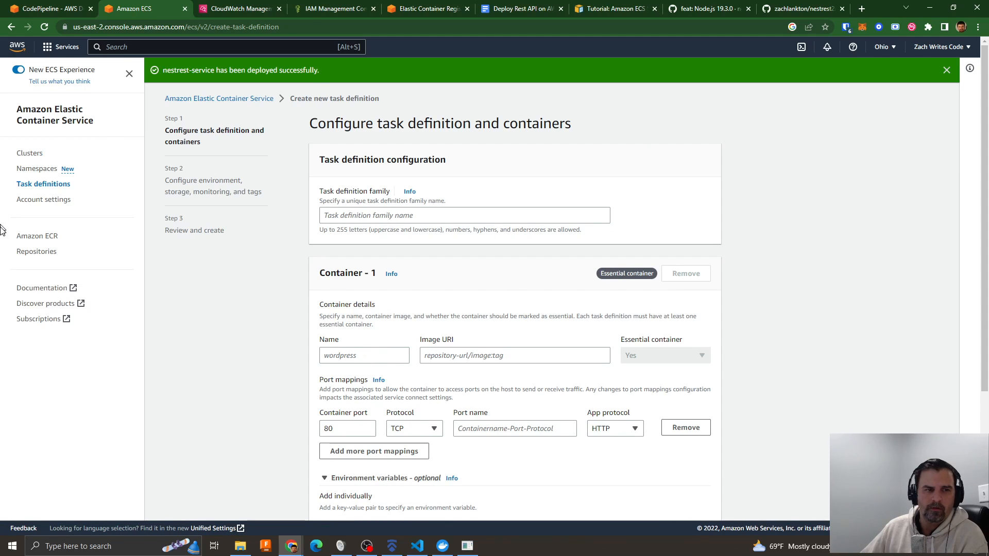
- Open a form for a new revision based on nestrest-task-def:1
{"action": "left_click", "coordinate": [34, 185]}
{"action": "left_click", "coordinate": [230, 231]}
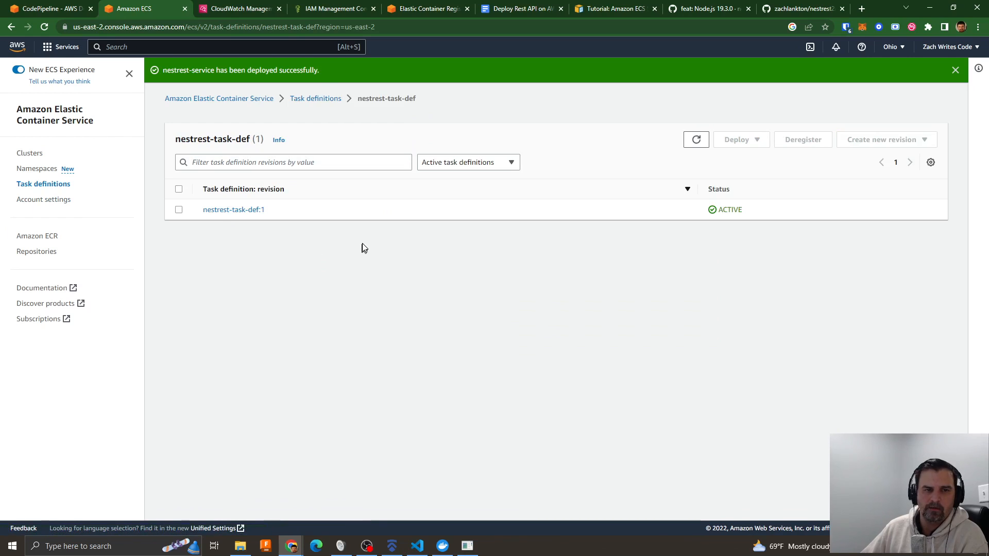
{"action": "left_click", "coordinate": [240, 211]}
{"action": "left_click", "coordinate": [889, 125]}
{"action": "left_click", "coordinate": [866, 146]}
- Rename the container to nestrest2api, create the task definition revision, and dismiss the notifications
{"action": "left_click", "coordinate": [206, 342]}
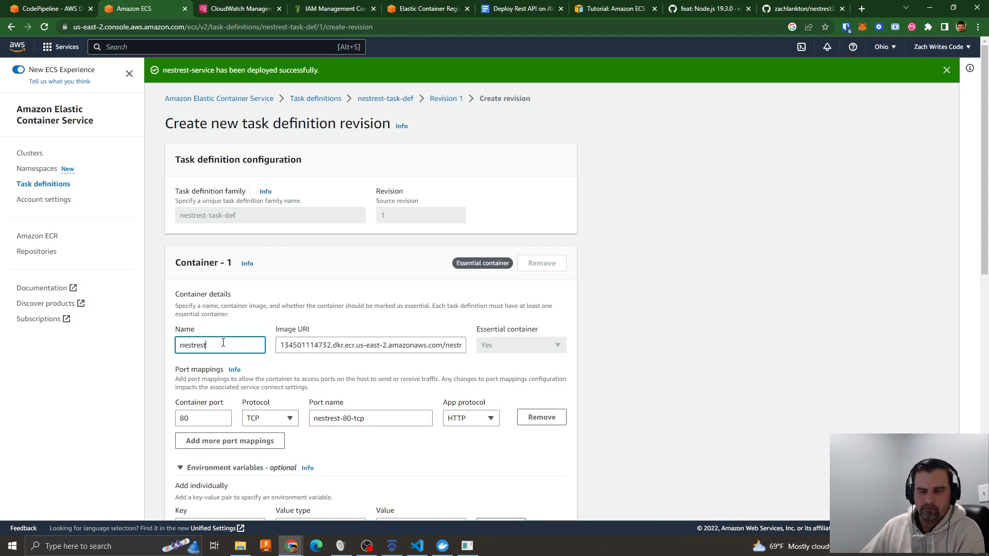
{"action": "type", "text": "2api"}
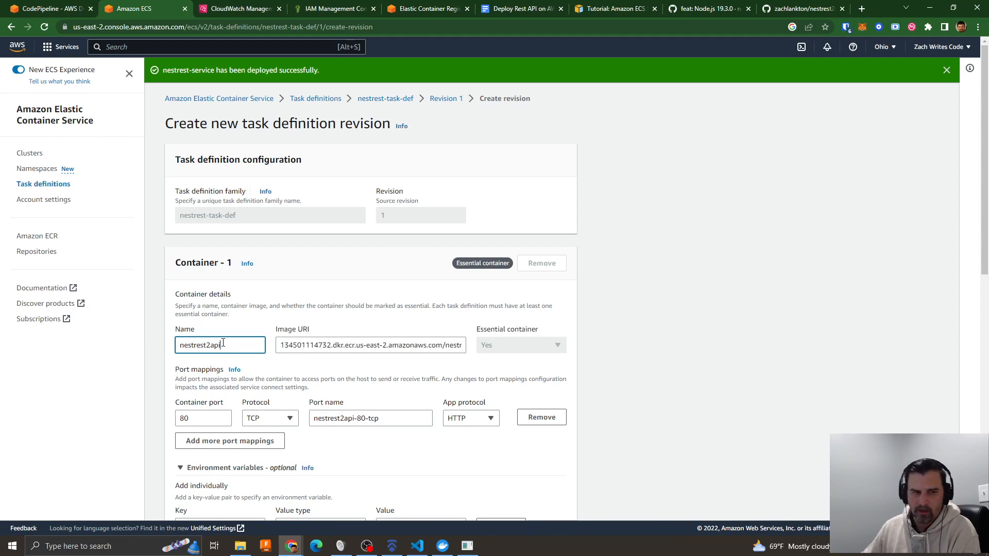
{"action": "scroll", "coordinate": [369, 379], "scroll_direction": "down", "scroll_amount": 10}
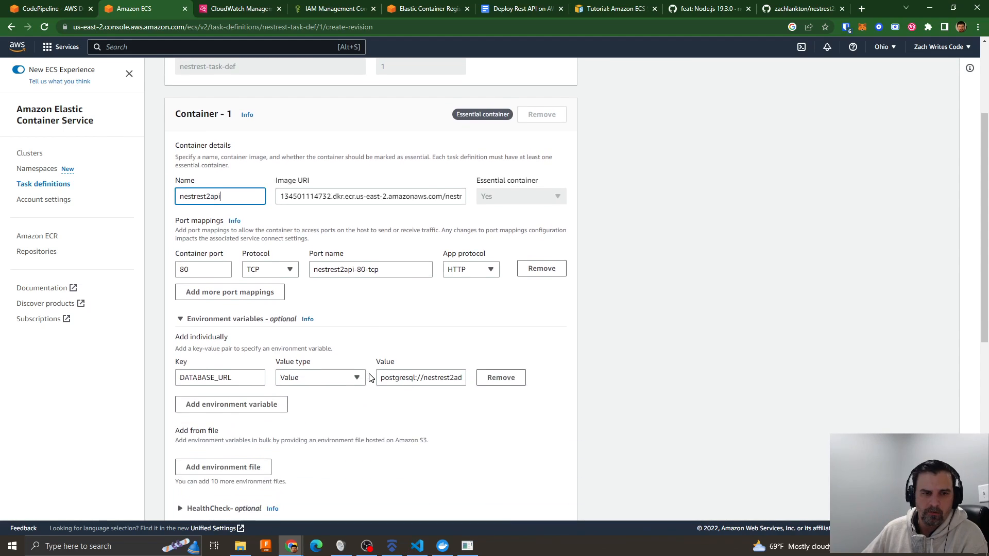
{"action": "left_click", "coordinate": [555, 502]}
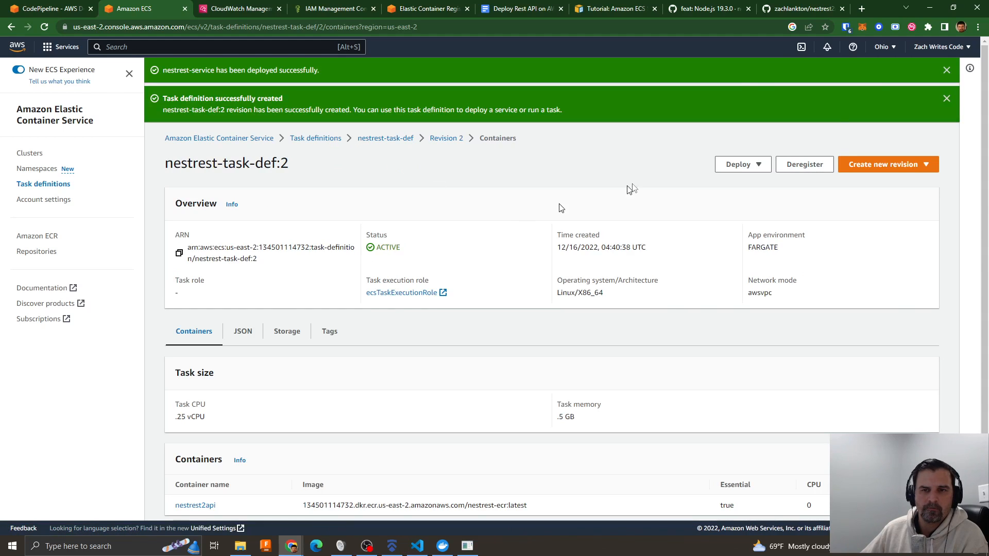
{"action": "left_click", "coordinate": [946, 99]}
{"action": "left_click", "coordinate": [947, 71]}
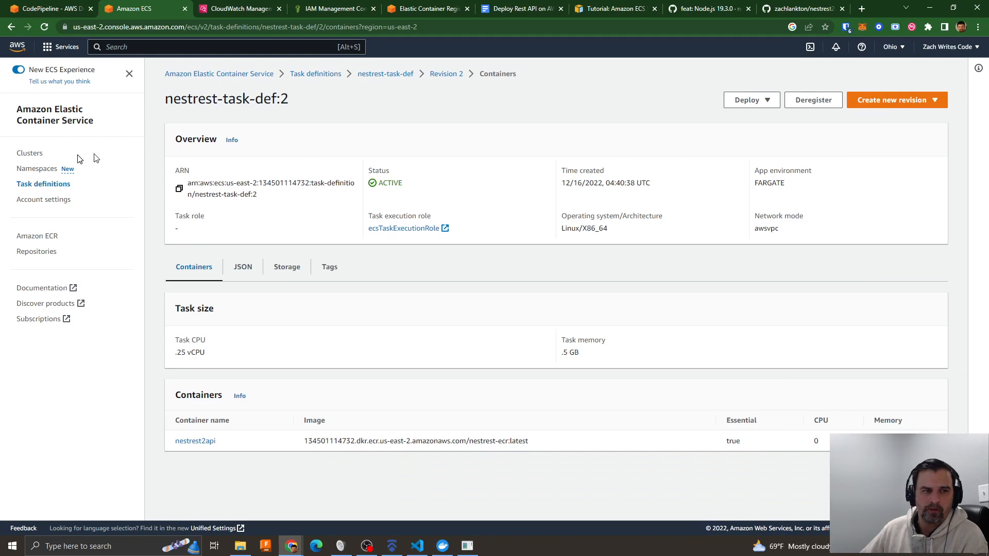
- Open the details of nestrest-service in nestrest-ecs-cluster
{"action": "left_click", "coordinate": [34, 154]}
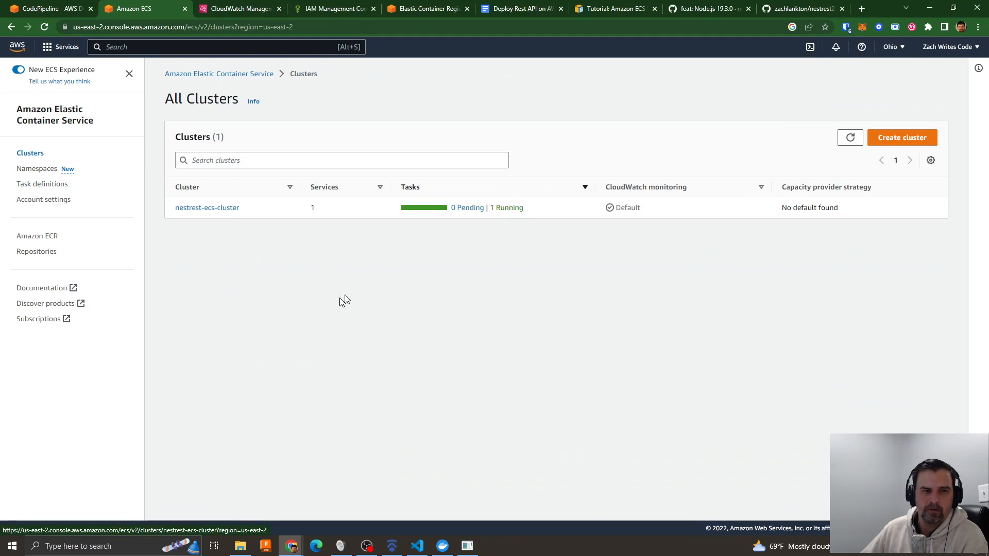
{"action": "left_click", "coordinate": [212, 209]}
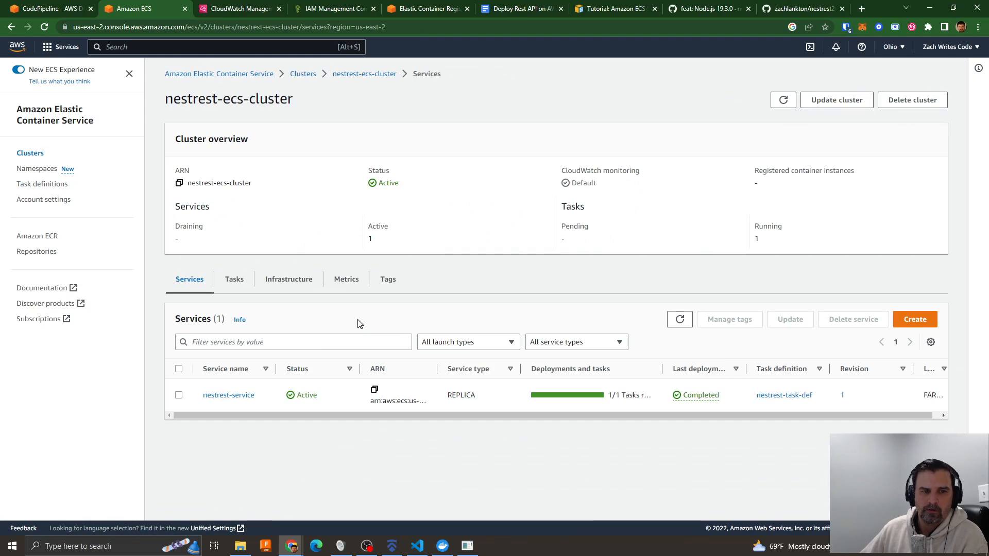
{"action": "left_click", "coordinate": [228, 396]}
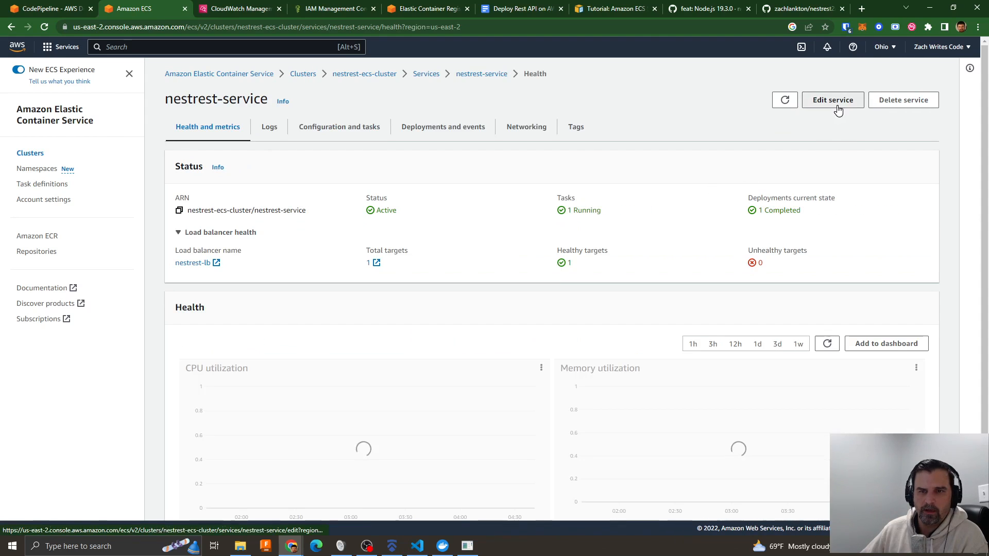
- Try to update nestrest-service to task definition revision 2 (LATEST)
{"action": "left_click", "coordinate": [833, 101]}
{"action": "left_click", "coordinate": [392, 237]}
{"action": "left_click", "coordinate": [349, 269]}
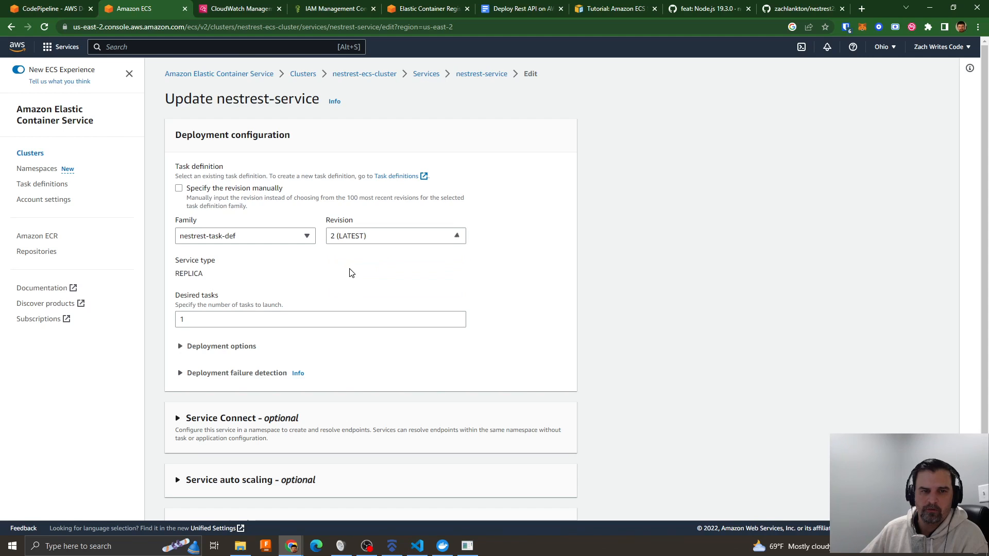
{"action": "scroll", "coordinate": [507, 282], "scroll_direction": "down", "scroll_amount": 1}
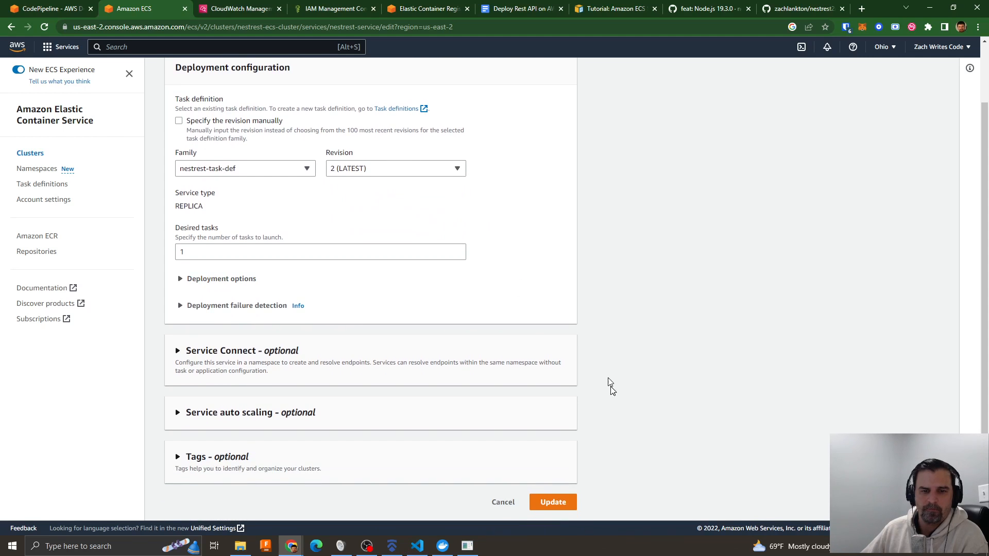
{"action": "left_click", "coordinate": [552, 503]}
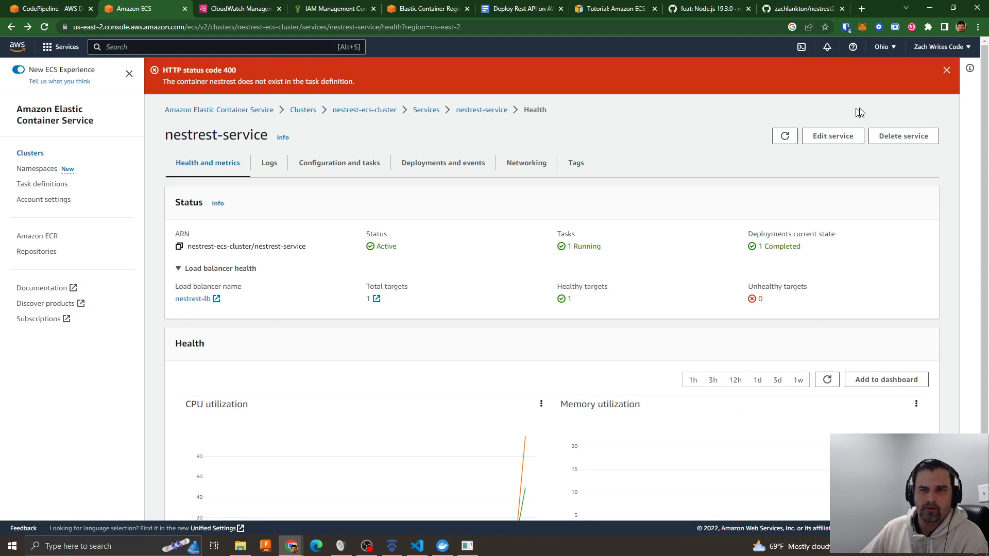
{"action": "left_click", "coordinate": [947, 70]}
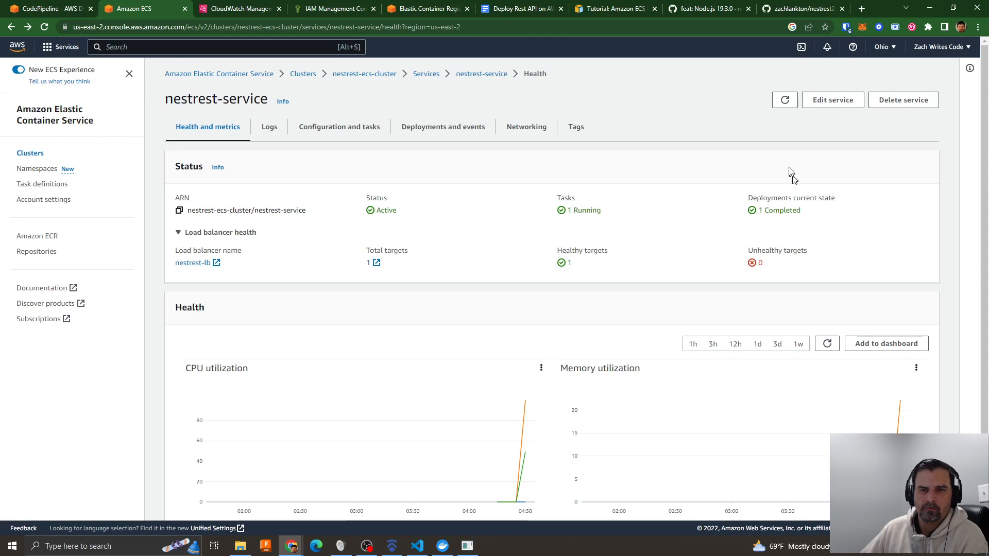
- Retry the nestrest-service update, reselecting the nestrest-task-def family and revision 2 (LATEST)
{"action": "left_click", "coordinate": [831, 102]}
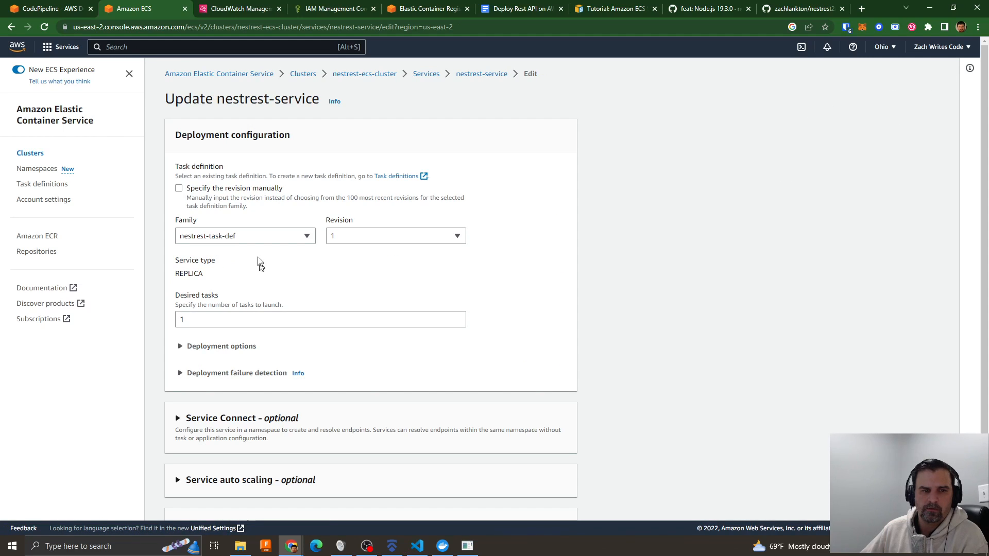
{"action": "left_click", "coordinate": [256, 236]}
{"action": "left_click", "coordinate": [217, 270]}
{"action": "left_click", "coordinate": [367, 239]}
{"action": "left_click", "coordinate": [360, 269]}
{"action": "scroll", "coordinate": [416, 266], "scroll_direction": "down", "scroll_amount": 3}
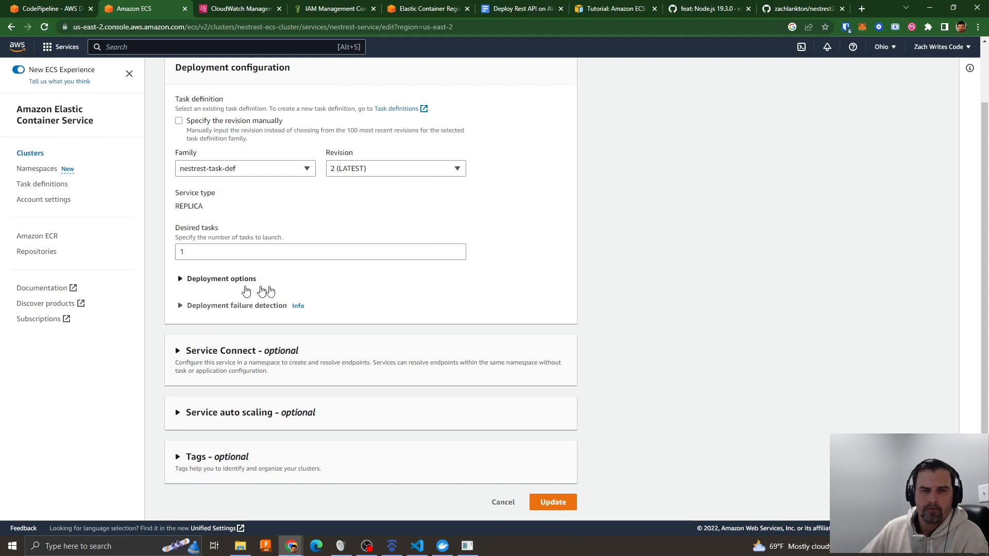
{"action": "left_click", "coordinate": [562, 502]}
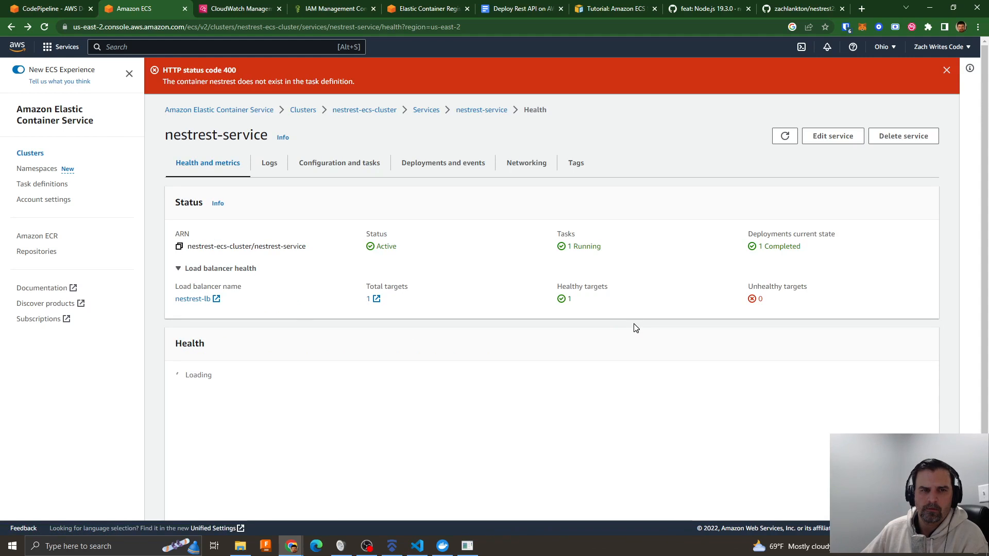
- Force delete nestrest-service, confirming the deletion with "delete"
{"action": "left_click", "coordinate": [899, 139]}
{"action": "left_click", "coordinate": [369, 352]}
{"action": "left_click", "coordinate": [361, 323]}
{"action": "left_click", "coordinate": [355, 316]}
{"action": "left_click", "coordinate": [373, 348]}
{"action": "type", "text": "delete"}
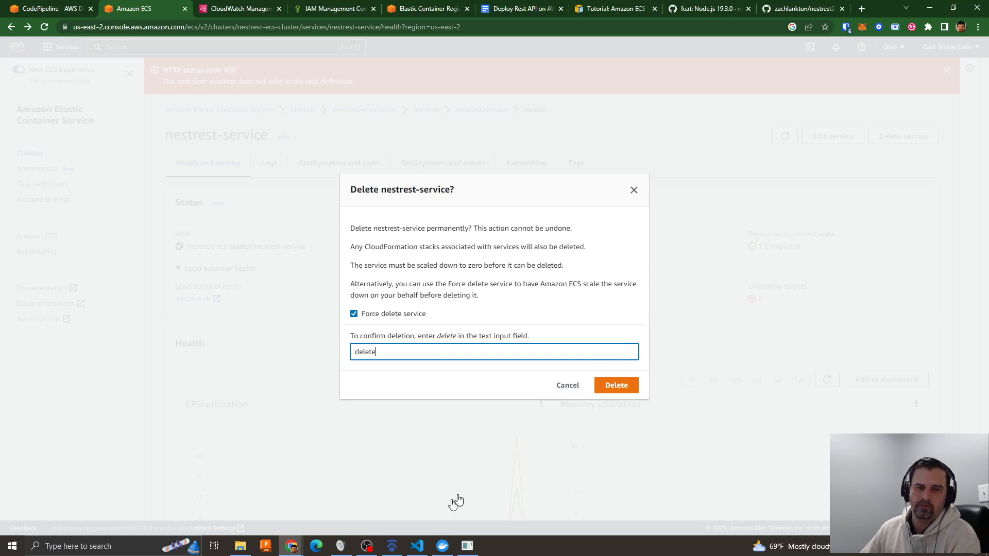
{"action": "left_click", "coordinate": [619, 391]}
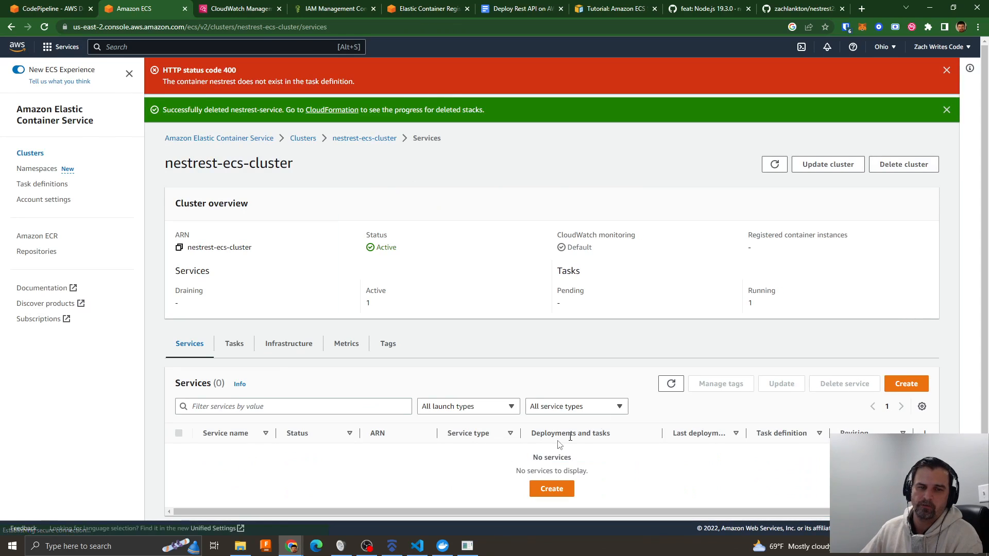
- Dismiss the notifications and start a new service in nestrest-ecs-cluster, using the Launch type compute option
{"action": "left_click", "coordinate": [947, 110]}
{"action": "left_click", "coordinate": [947, 70]}
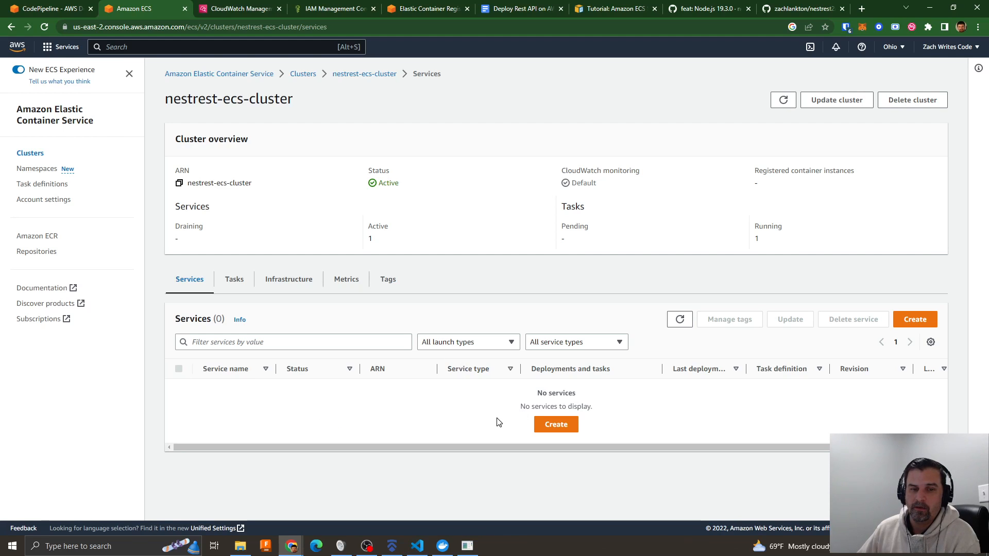
{"action": "left_click", "coordinate": [564, 424]}
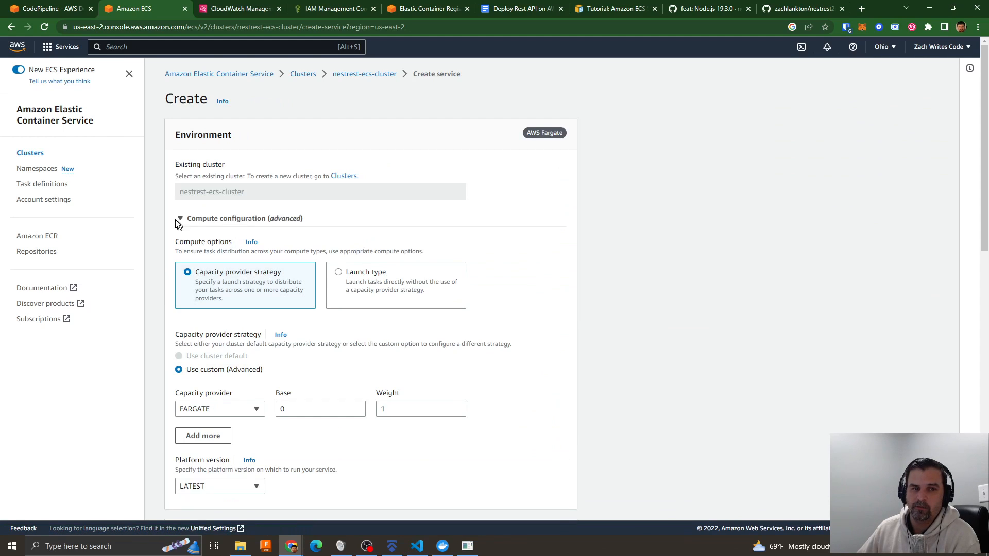
{"action": "scroll", "coordinate": [307, 376], "scroll_direction": "down", "scroll_amount": 3}
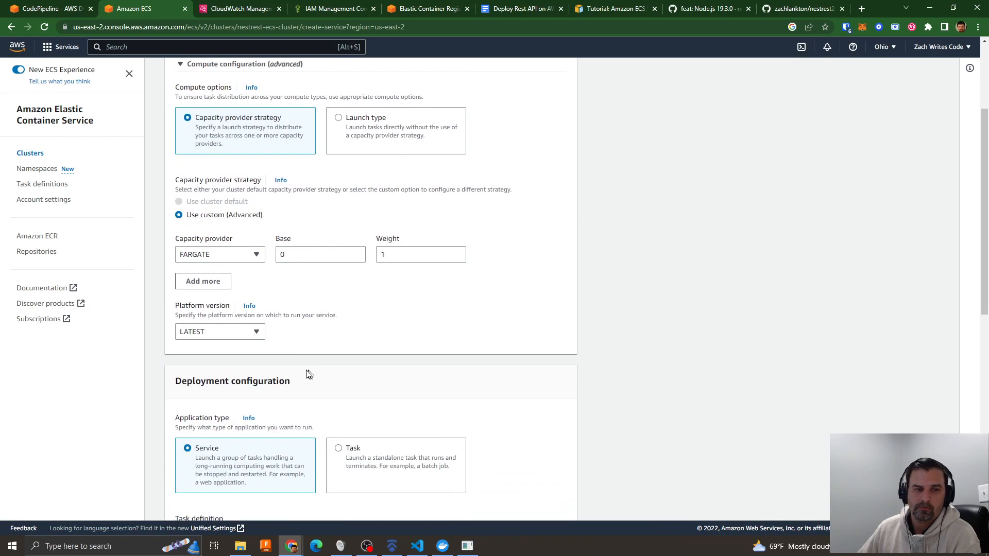
{"action": "left_click", "coordinate": [360, 136]}
- Set the task definition to nestrest-task-def revision 2 (LATEST) and name the service nestrest-service
{"action": "scroll", "coordinate": [404, 281], "scroll_direction": "down", "scroll_amount": 3}
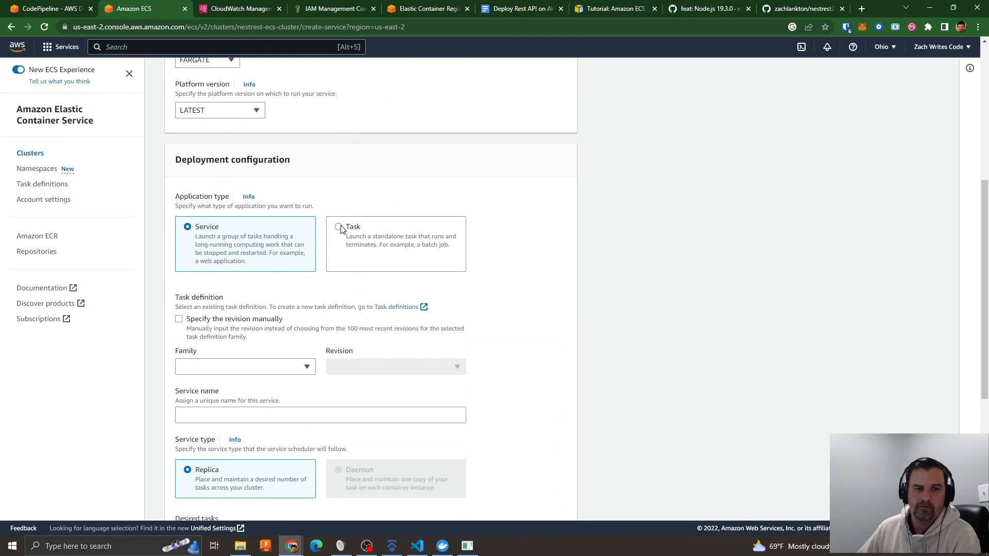
{"action": "left_click", "coordinate": [231, 368]}
{"action": "left_click", "coordinate": [211, 401]}
{"action": "left_click", "coordinate": [360, 372]}
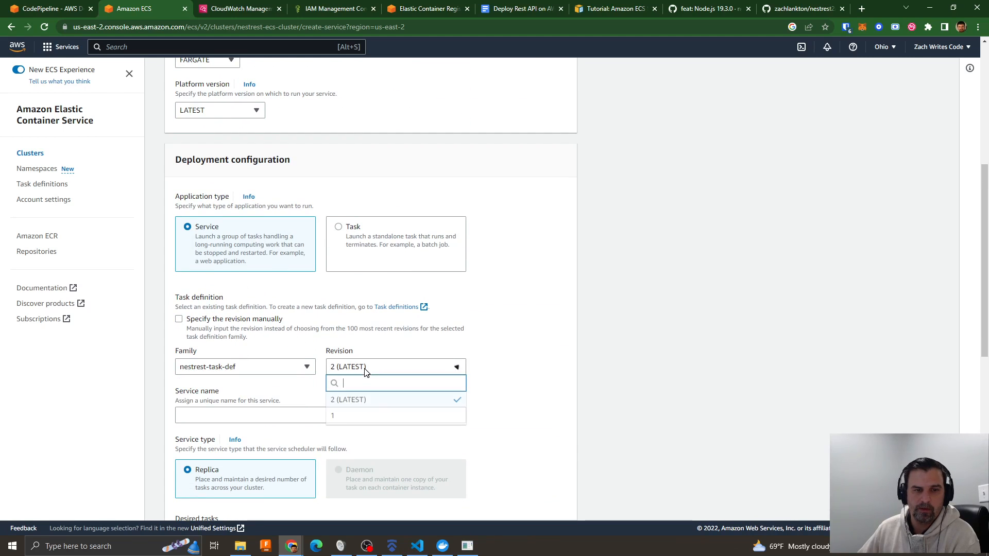
{"action": "left_click", "coordinate": [297, 385]}
{"action": "left_click", "coordinate": [242, 414]}
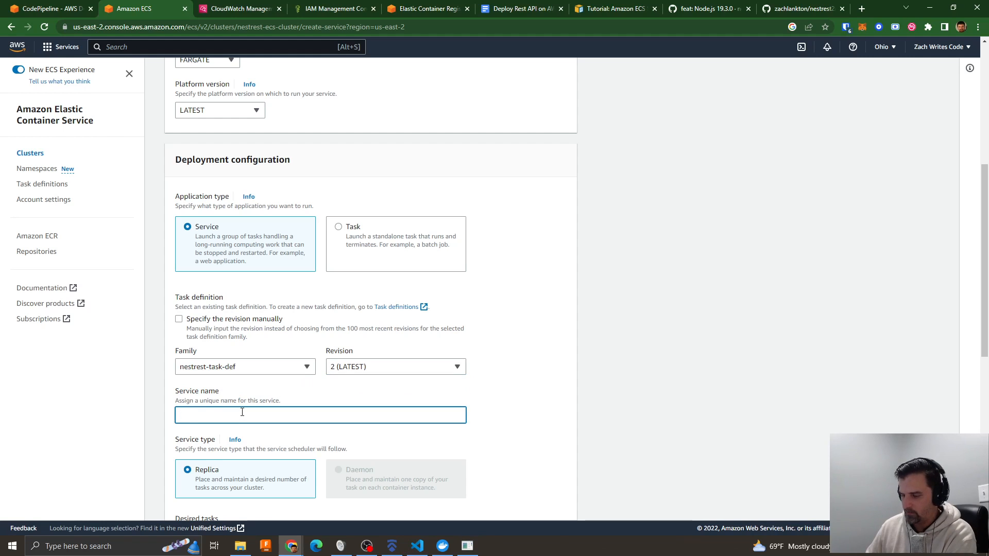
{"action": "type", "text": "nestrest-service"}
{"action": "left_click", "coordinate": [469, 428]}
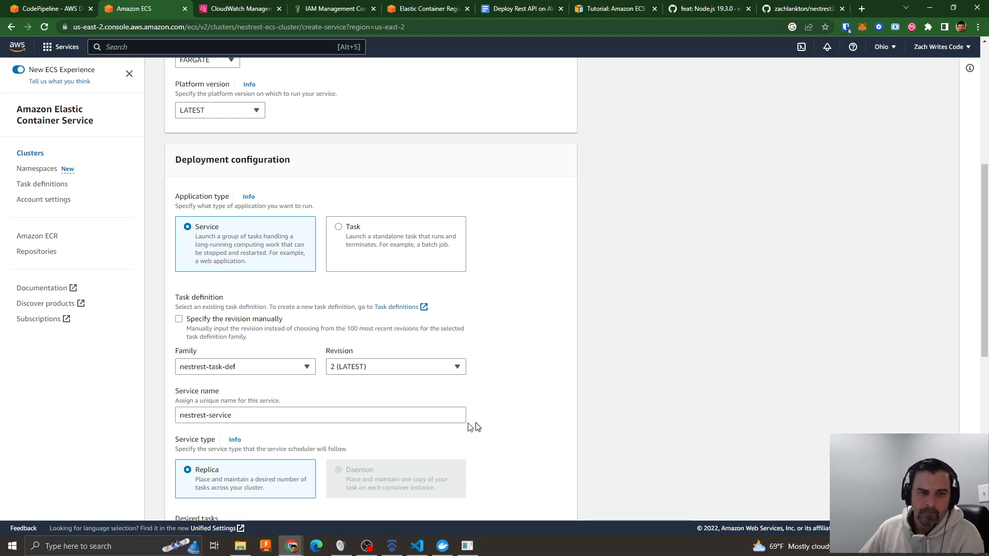
- Add a new Application Load Balancer named nestrest-lb to the service
{"action": "scroll", "coordinate": [471, 425], "scroll_direction": "down", "scroll_amount": 4}
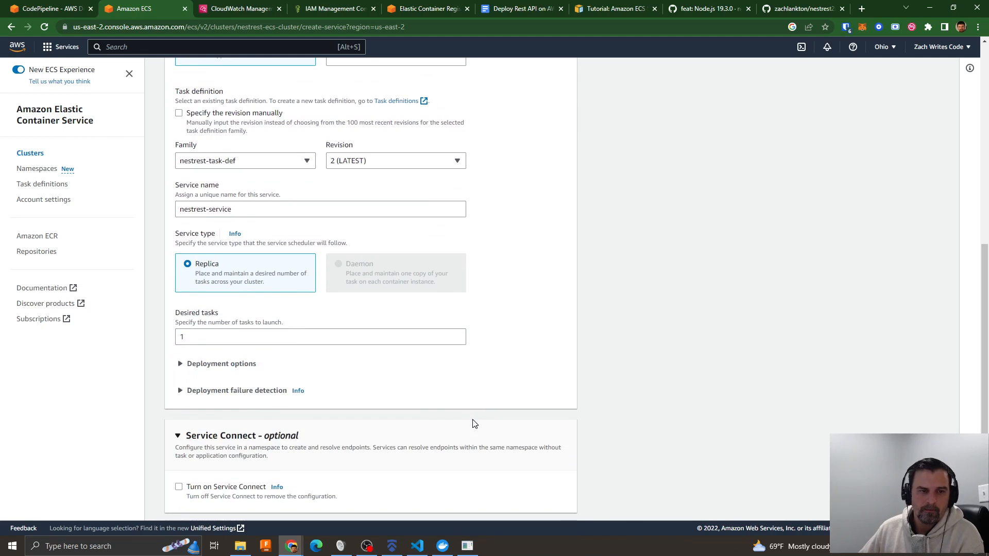
{"action": "scroll", "coordinate": [294, 342], "scroll_direction": "down", "scroll_amount": 4}
{"action": "left_click", "coordinate": [198, 350]}
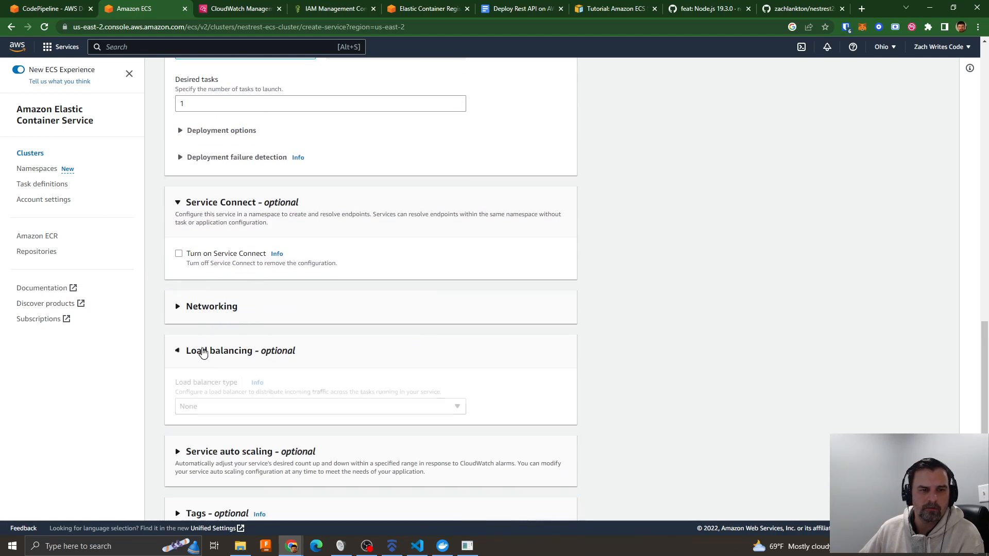
{"action": "left_click", "coordinate": [201, 407]}
{"action": "left_click", "coordinate": [206, 451]}
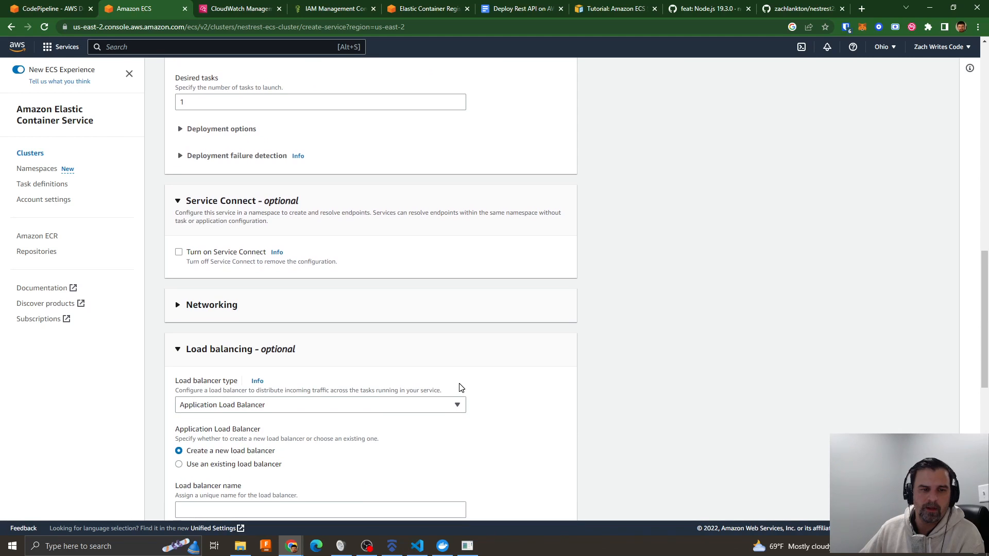
{"action": "scroll", "coordinate": [113, 319], "scroll_direction": "down", "scroll_amount": 7}
{"action": "scroll", "coordinate": [265, 221], "scroll_direction": "up", "scroll_amount": 3}
{"action": "left_click", "coordinate": [201, 303]}
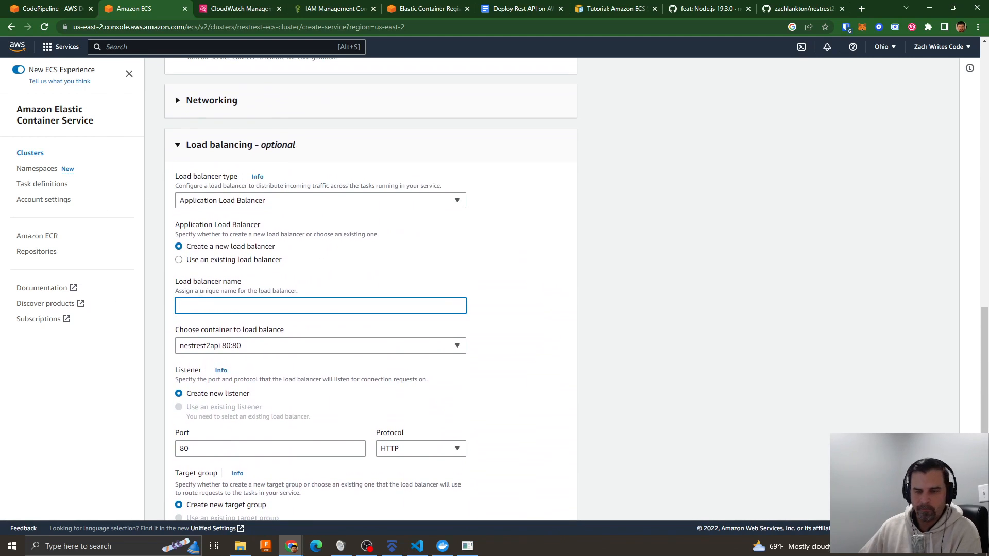
{"action": "type", "text": "nestrest-lb"}
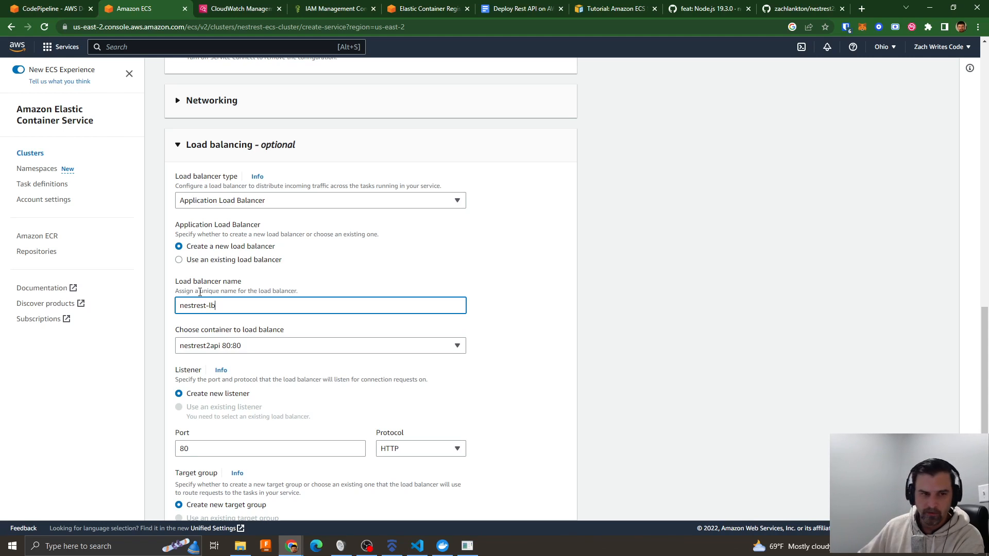
- Try to create the service with a new target group nestrest-target and health check path /api
{"action": "scroll", "coordinate": [475, 298], "scroll_direction": "down", "scroll_amount": 3}
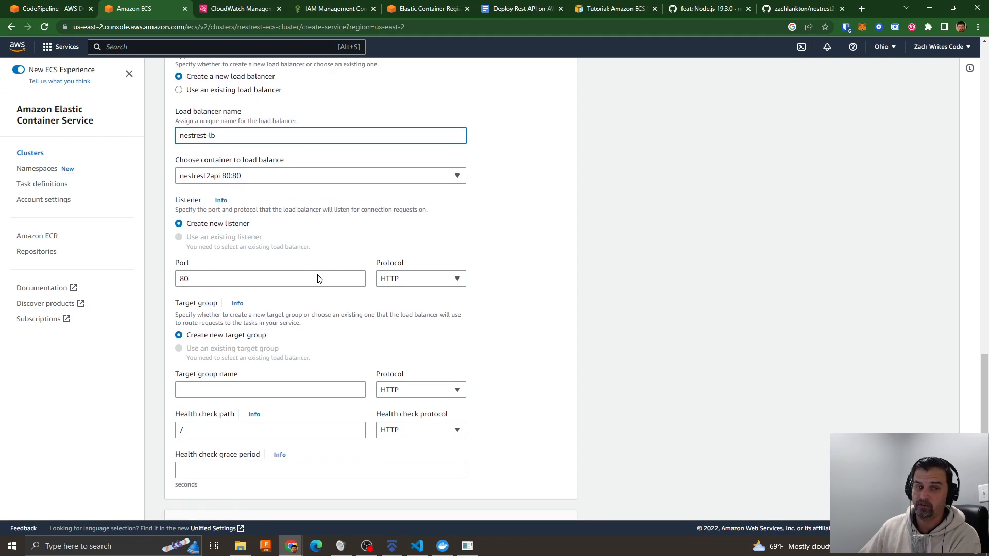
{"action": "scroll", "coordinate": [318, 281], "scroll_direction": "down", "scroll_amount": 2}
{"action": "left_click", "coordinate": [220, 297]}
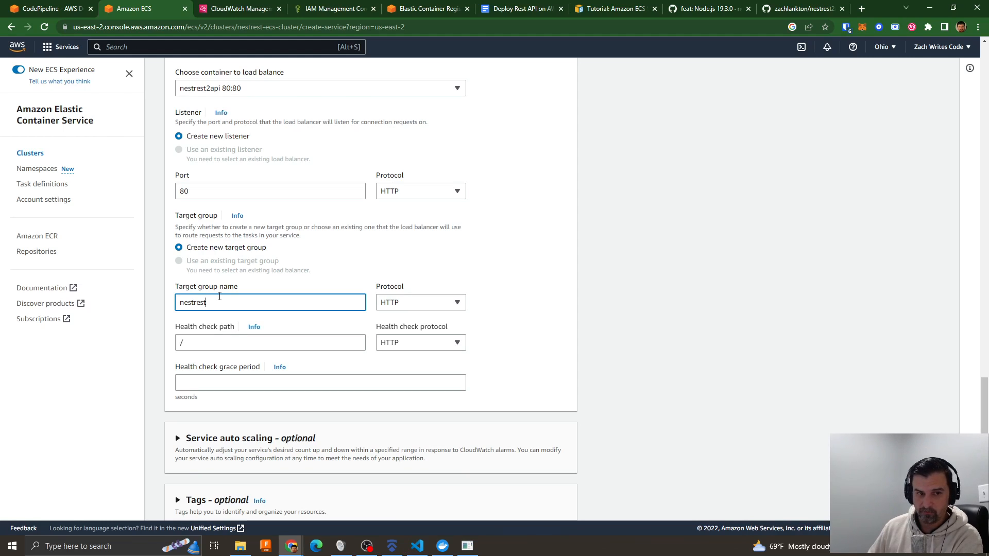
{"action": "type", "text": "nestrest-targert"}
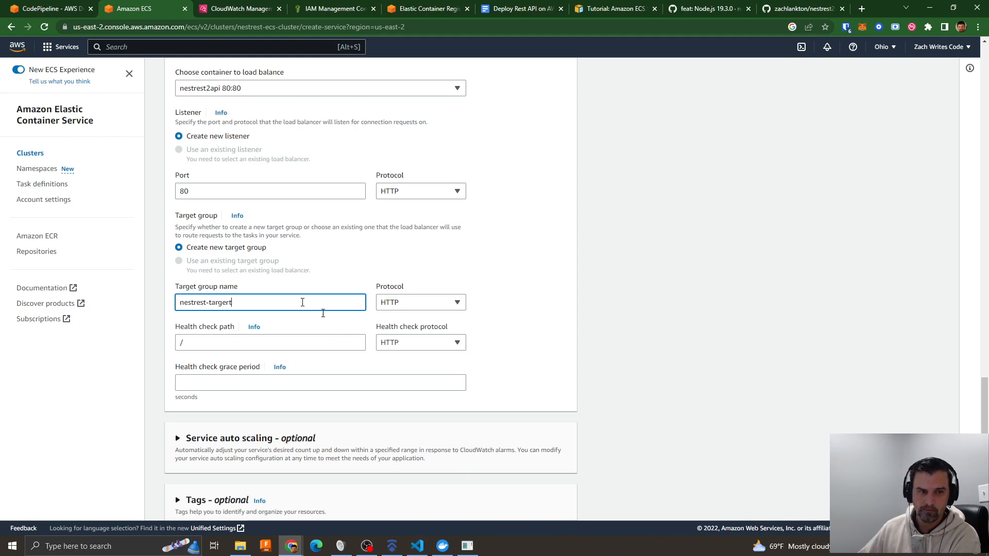
{"action": "key", "text": "BackSpace"}
{"action": "key", "text": "BackSpace"}
{"action": "type", "text": "t"}
{"action": "left_click", "coordinate": [244, 345]}
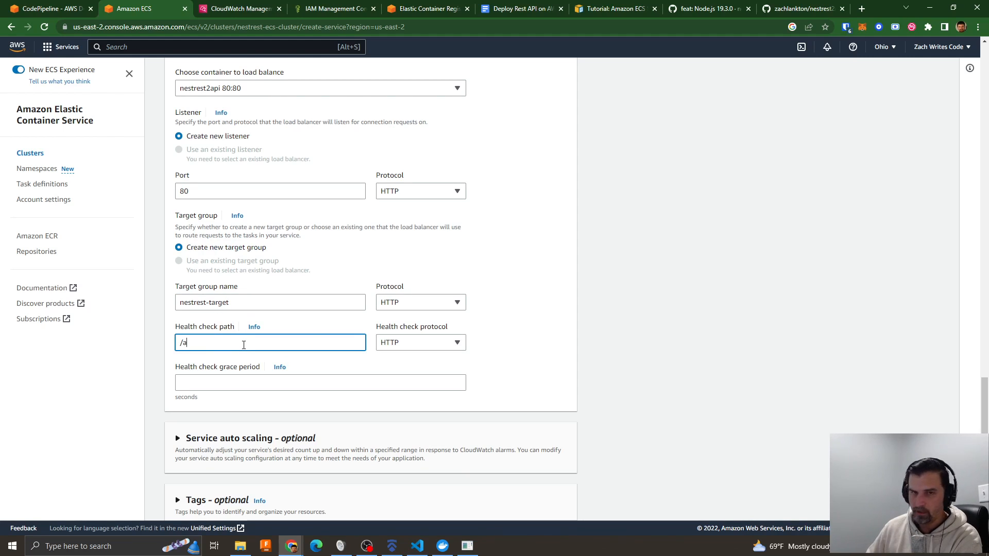
{"action": "left_click", "coordinate": [480, 362]}
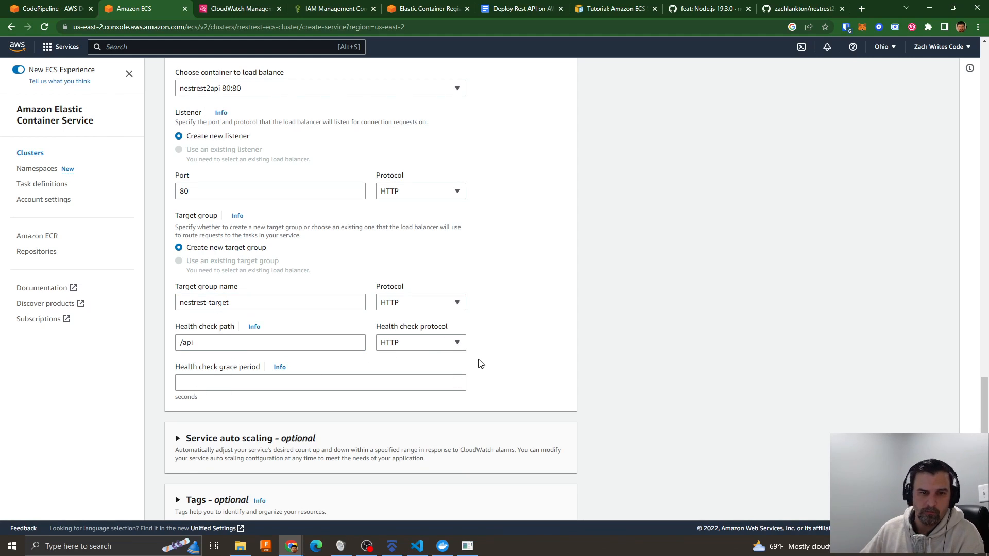
{"action": "scroll", "coordinate": [516, 362], "scroll_direction": "down", "scroll_amount": 1}
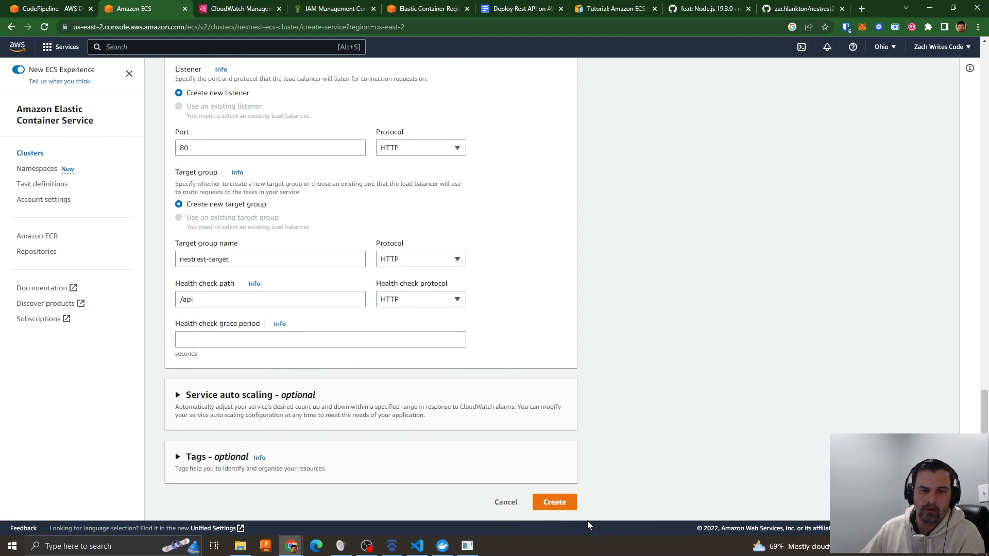
{"action": "left_click", "coordinate": [553, 502]}
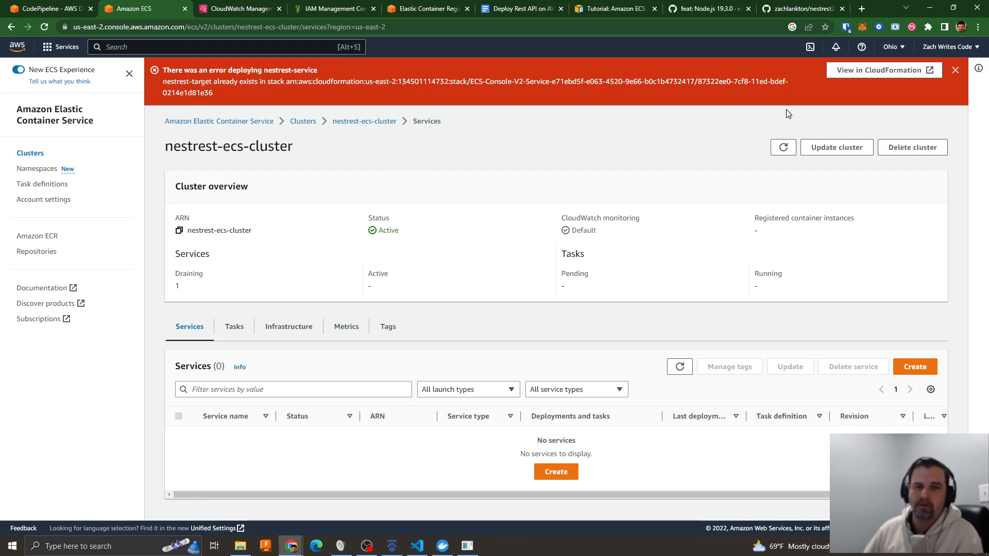
- Dismiss the deployment error and begin another service in the cluster with the Launch type compute option
{"action": "left_click", "coordinate": [955, 70]}
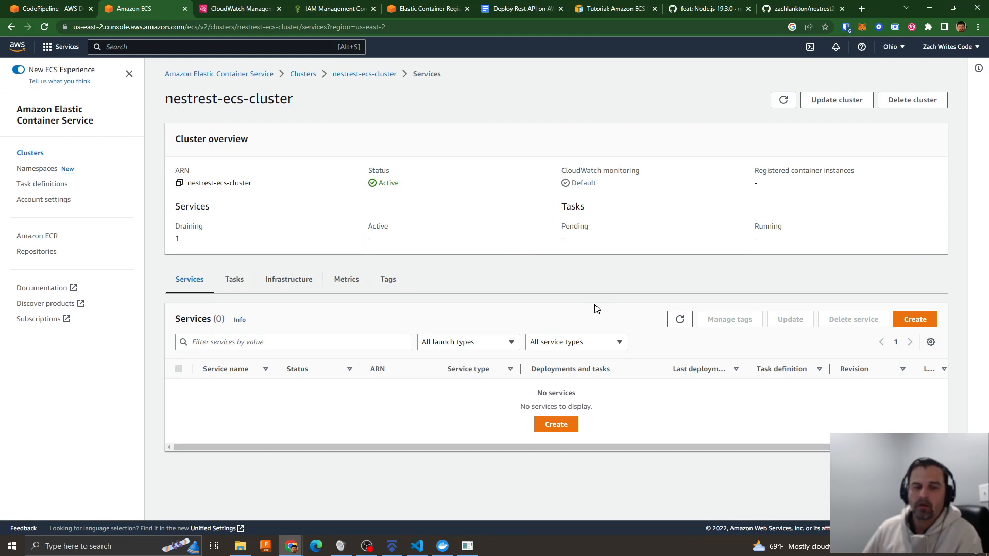
{"action": "left_click", "coordinate": [558, 424]}
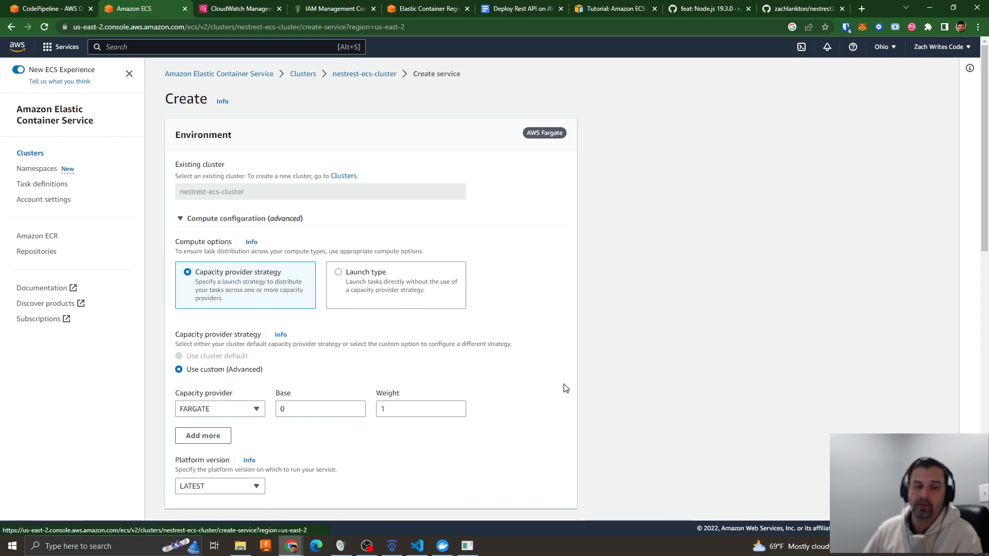
{"action": "left_click", "coordinate": [339, 273]}
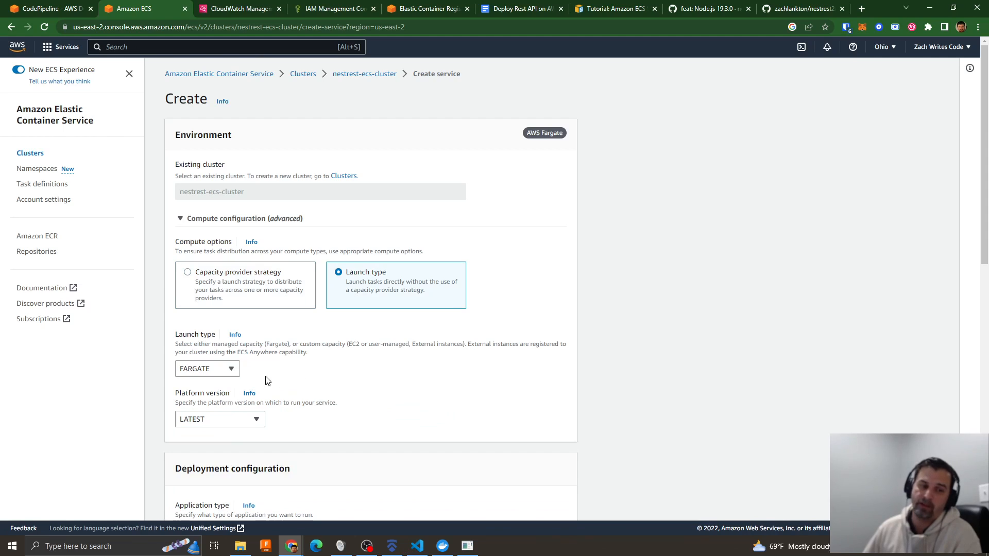
- Select the nestrest-task-def family with revision 2 (LATEST) as the service's task definition
{"action": "scroll", "coordinate": [371, 369], "scroll_direction": "down", "scroll_amount": 4}
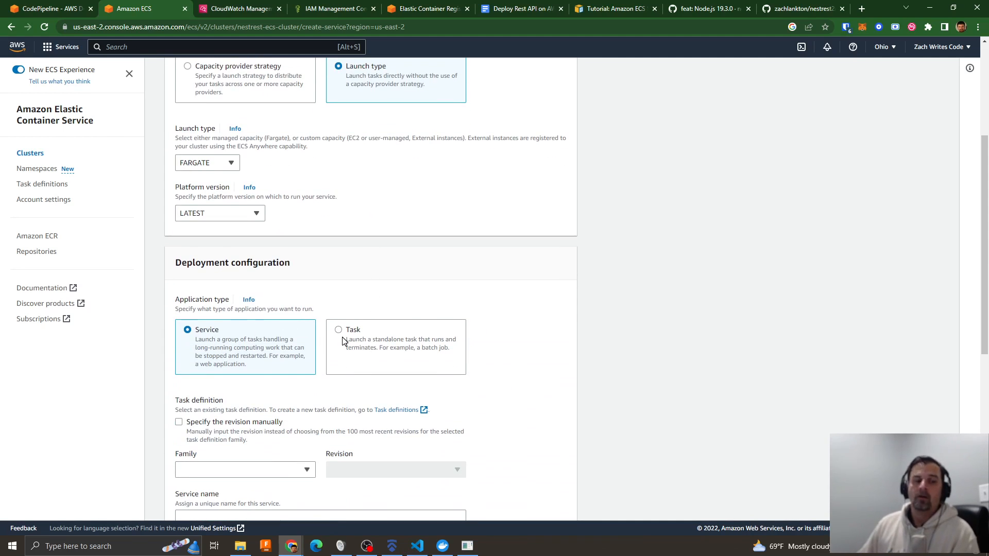
{"action": "scroll", "coordinate": [433, 337], "scroll_direction": "down", "scroll_amount": 4}
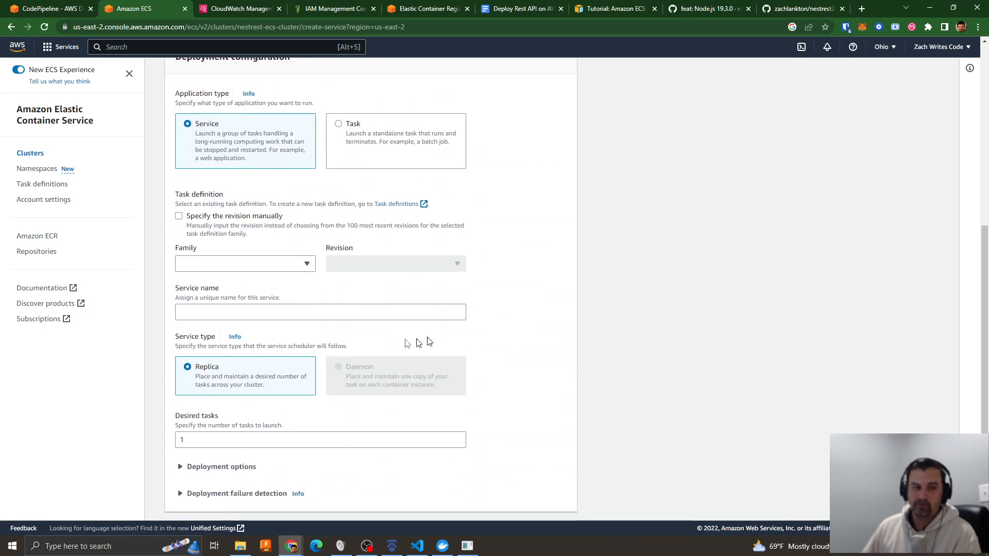
{"action": "scroll", "coordinate": [426, 255], "scroll_direction": "up", "scroll_amount": 6}
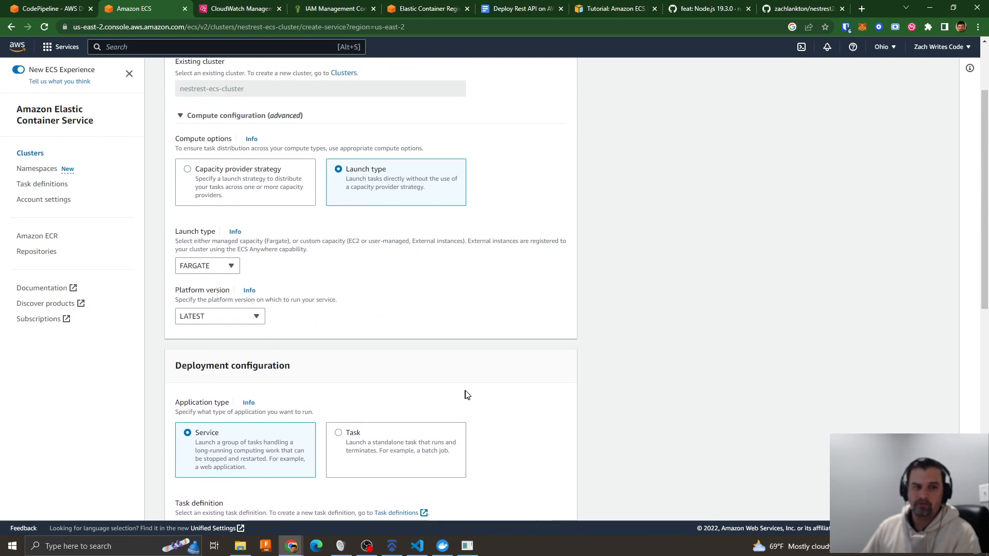
{"action": "scroll", "coordinate": [464, 393], "scroll_direction": "down", "scroll_amount": 3}
{"action": "left_click", "coordinate": [219, 418]}
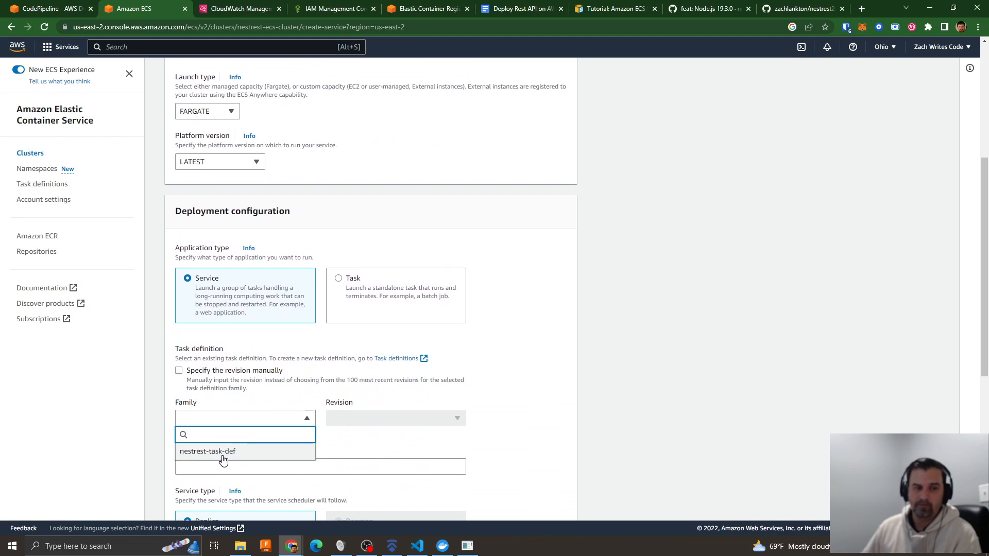
{"action": "left_click", "coordinate": [220, 452]}
{"action": "left_click", "coordinate": [363, 420]}
{"action": "left_click", "coordinate": [359, 456]}
- Name the service nestrest-service2
{"action": "scroll", "coordinate": [488, 377], "scroll_direction": "down", "scroll_amount": 3}
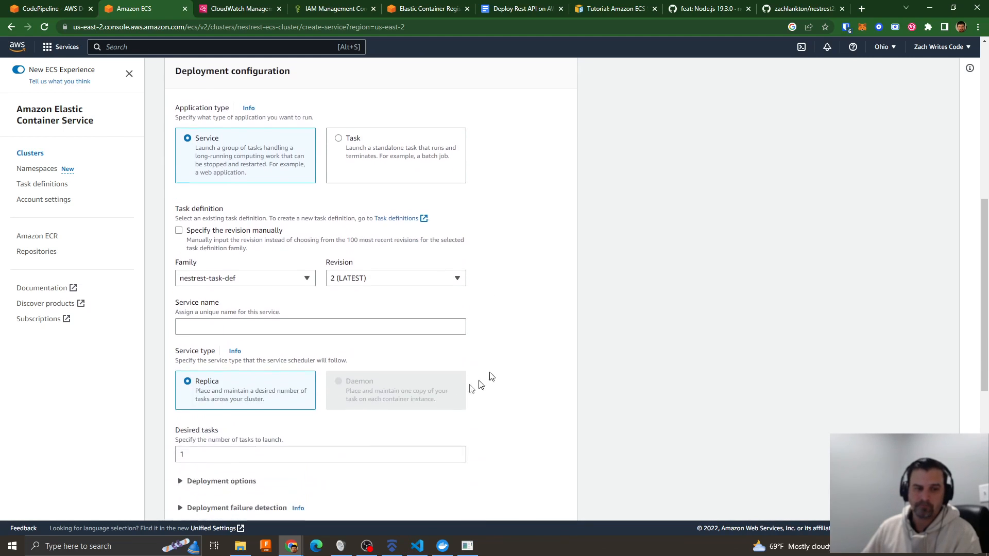
{"action": "left_click", "coordinate": [212, 315]}
{"action": "type", "text": "nest"}
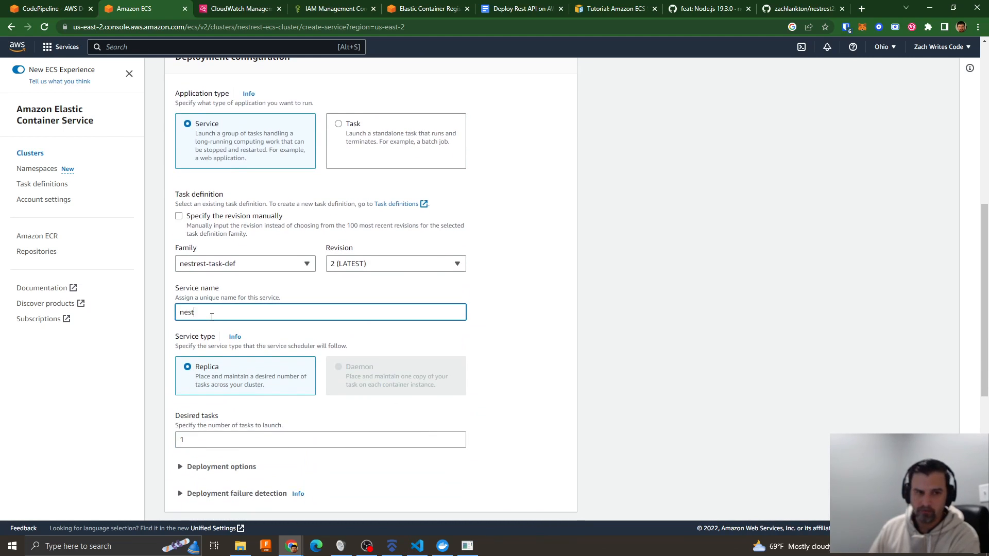
{"action": "type", "text": "rest-ser"}
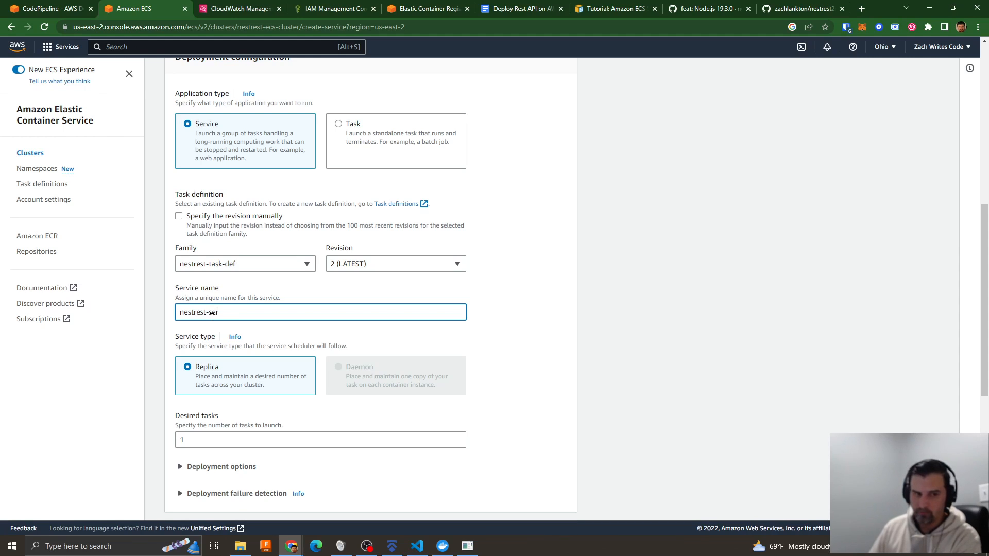
{"action": "type", "text": "veice2"}
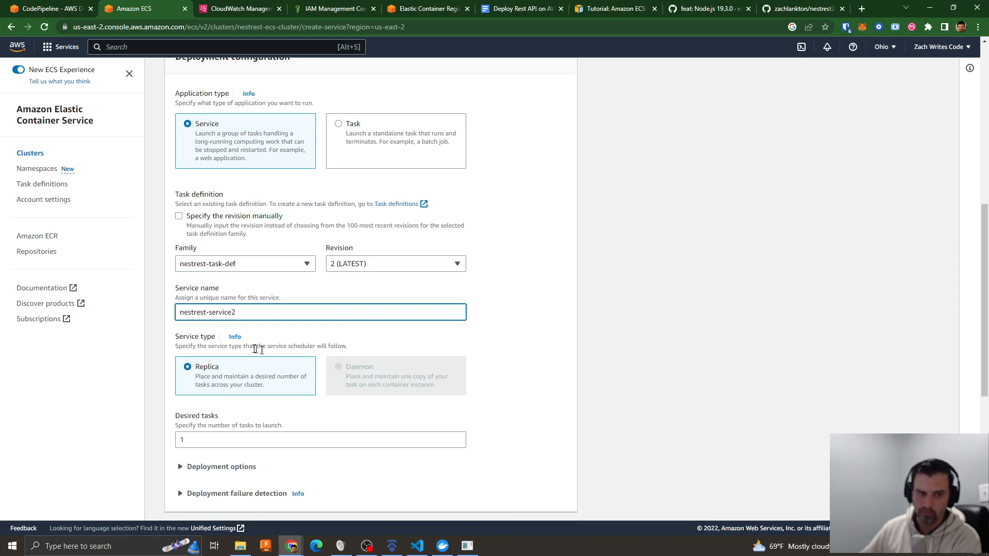
- Add a new Application Load Balancer named nestrest-lb2 to the service
{"action": "scroll", "coordinate": [375, 320], "scroll_direction": "down", "scroll_amount": 4}
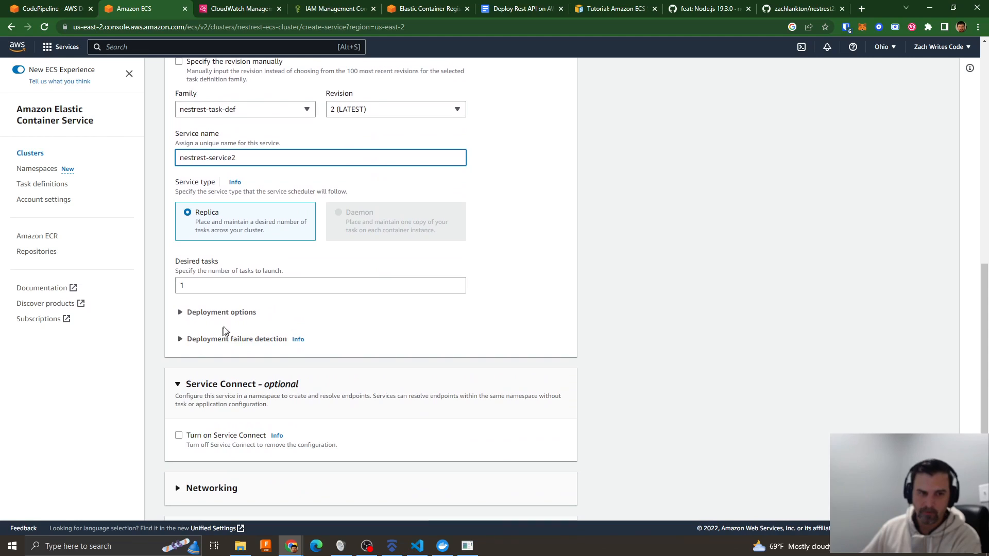
{"action": "scroll", "coordinate": [367, 401], "scroll_direction": "down", "scroll_amount": 2}
{"action": "left_click", "coordinate": [218, 431]}
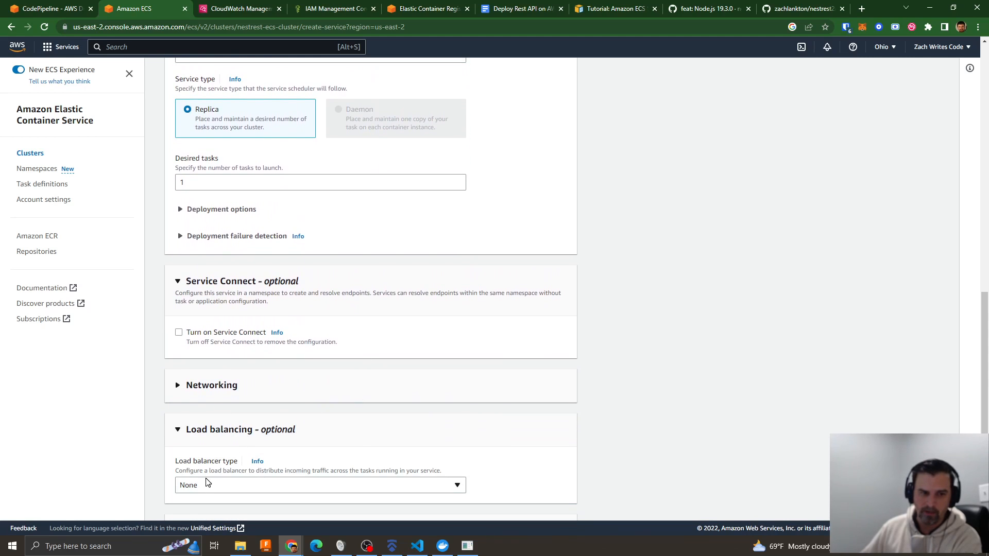
{"action": "left_click", "coordinate": [206, 485]}
{"action": "left_click", "coordinate": [216, 436]}
{"action": "scroll", "coordinate": [589, 369], "scroll_direction": "down", "scroll_amount": 5}
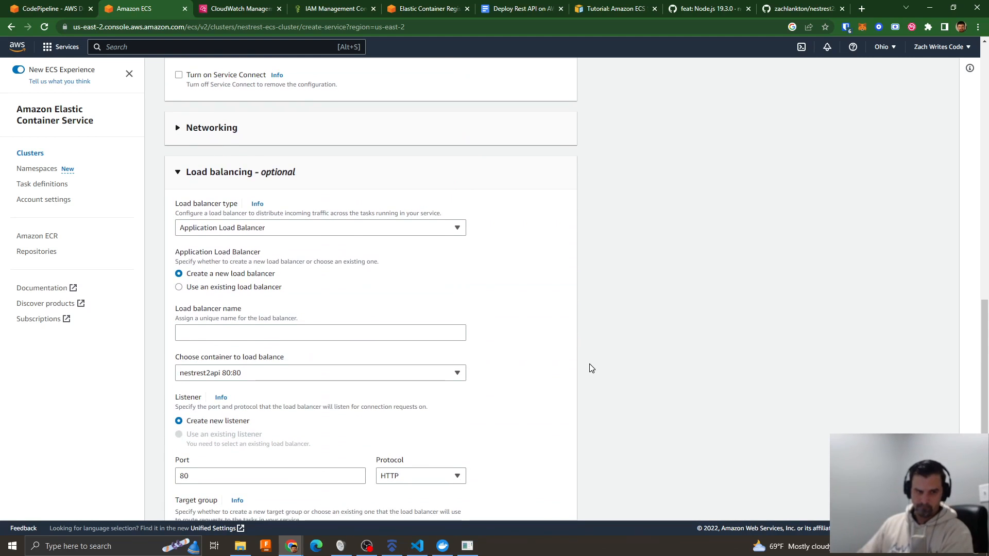
{"action": "left_click", "coordinate": [196, 332]}
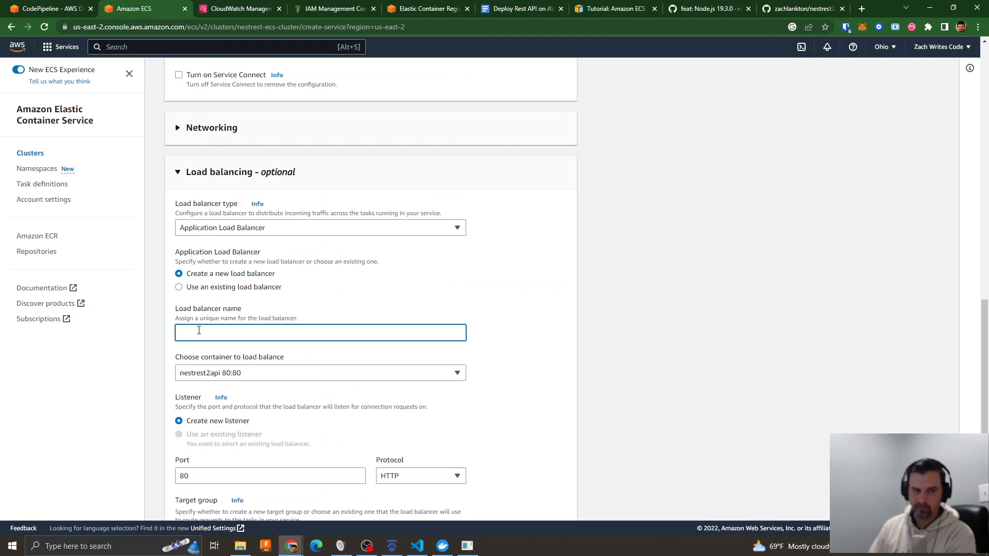
{"action": "type", "text": "neste"}
{"action": "key", "text": "BackSpace"}
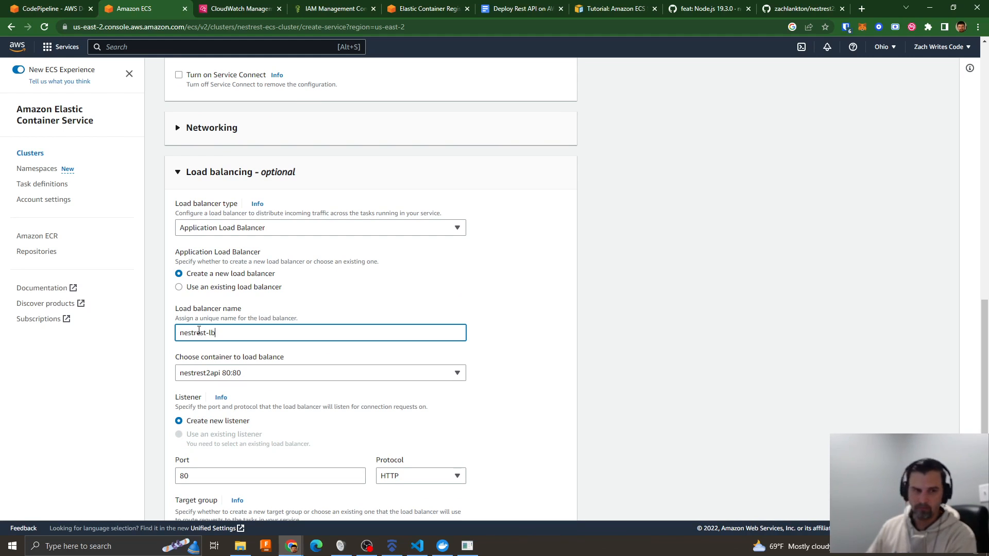
- Define a new target group nestrest-target2 with health check path /api and create the service
{"action": "scroll", "coordinate": [487, 367], "scroll_direction": "down", "scroll_amount": 5}
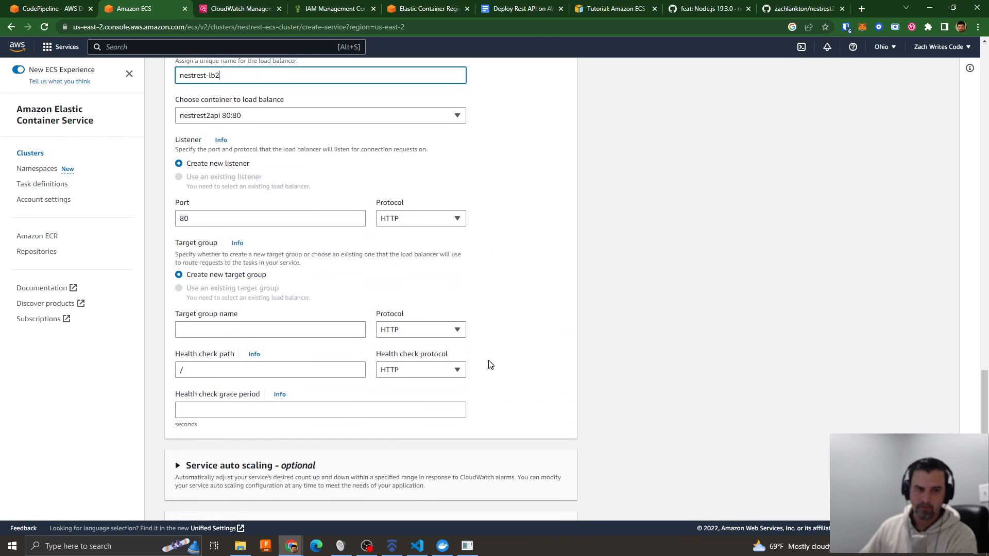
{"action": "left_click", "coordinate": [199, 331]}
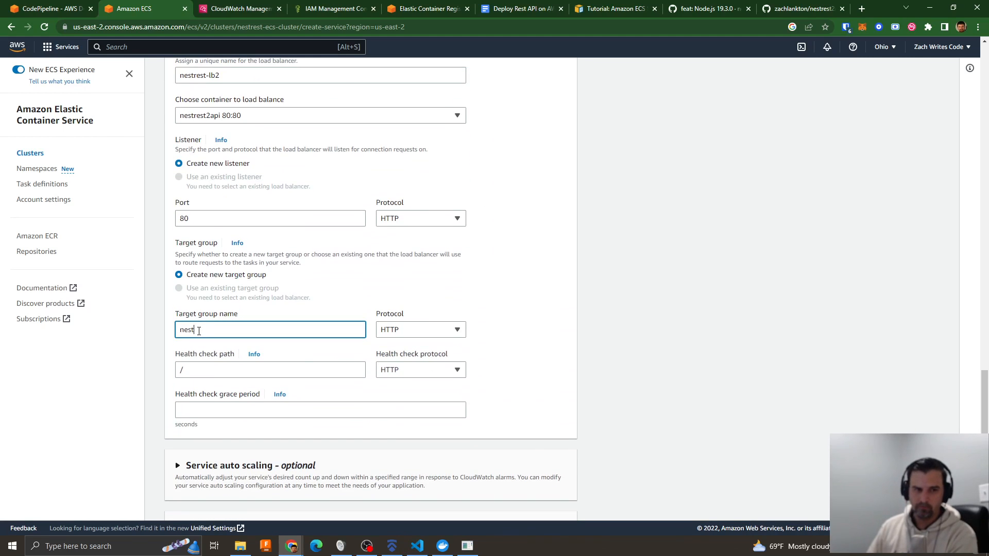
{"action": "type", "text": "nestrest-targ"}
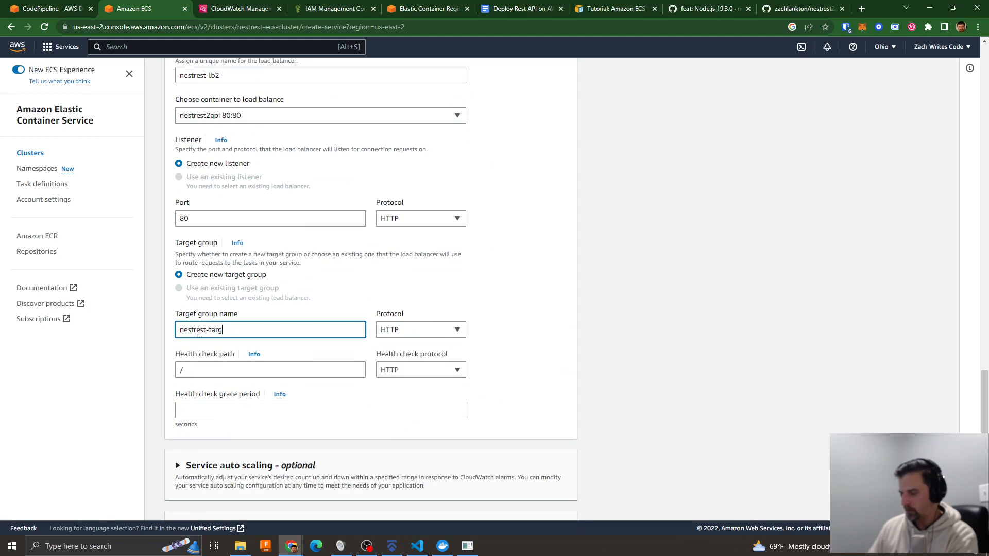
{"action": "type", "text": "et2"}
{"action": "left_click", "coordinate": [189, 373]}
{"action": "type", "text": "api"}
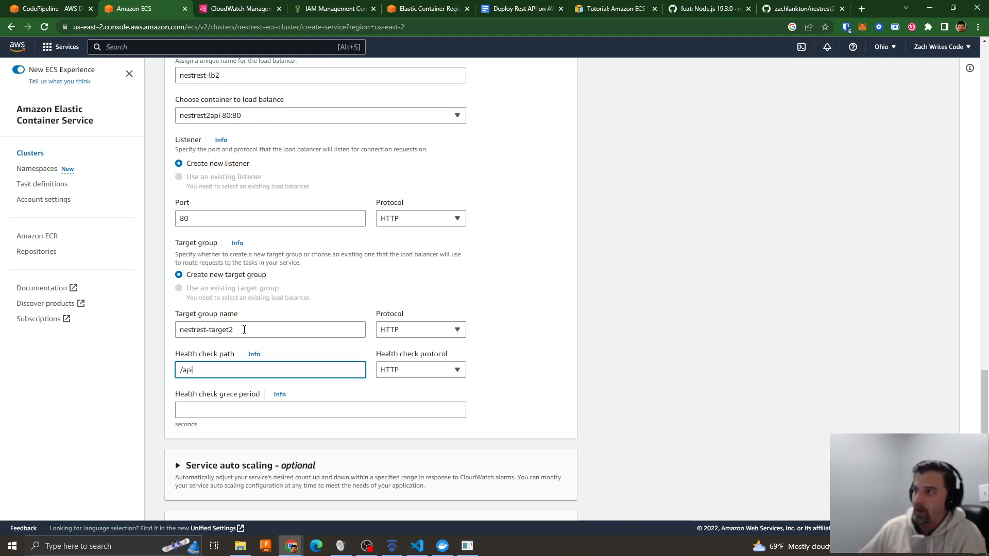
{"action": "left_click_drag", "start_coordinate": [239, 328], "coordinate": [204, 331]}
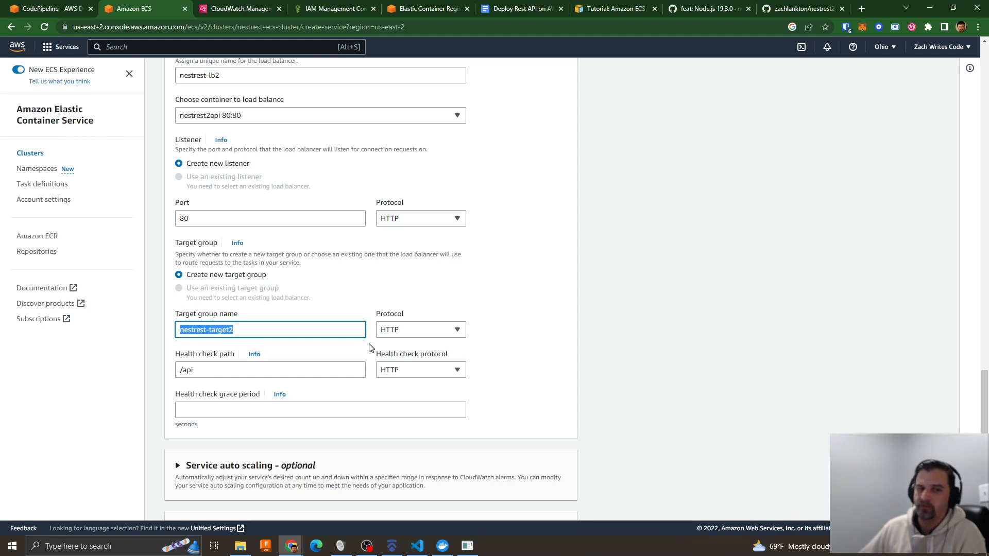
{"action": "scroll", "coordinate": [512, 409], "scroll_direction": "down", "scroll_amount": 2}
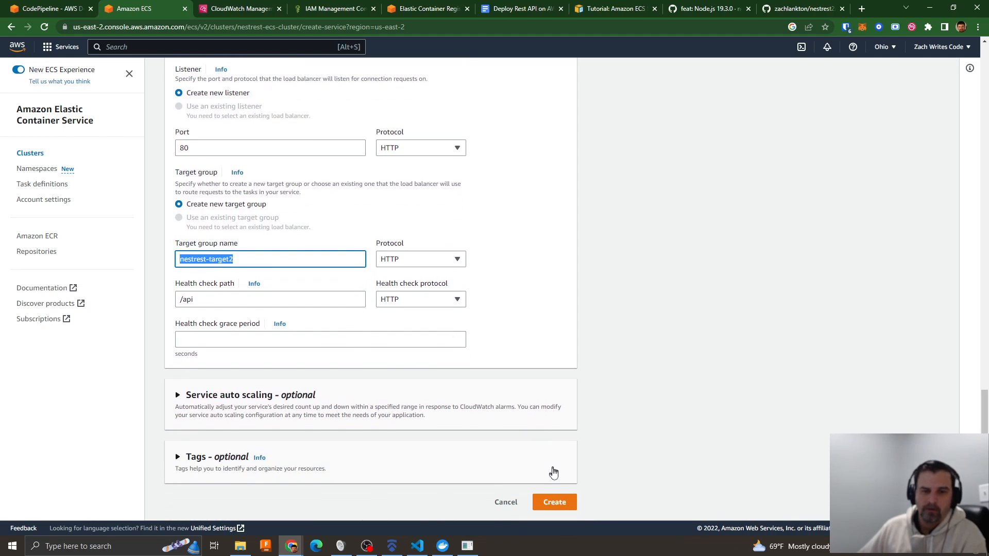
{"action": "left_click", "coordinate": [555, 502]}
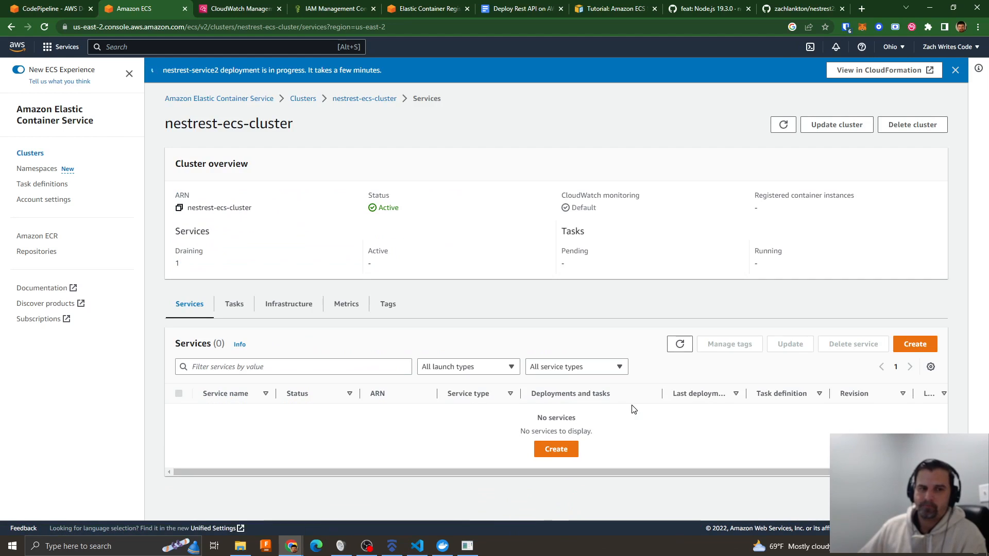
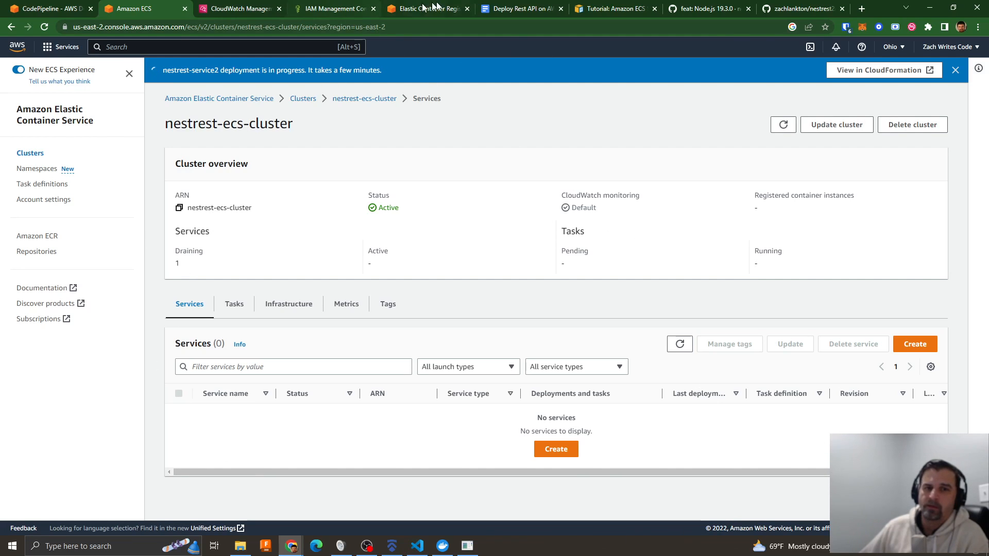
- Glance at the deployment outline document, then refresh the services list of nestrest-ecs-cluster and open nestrest-service2
{"action": "left_click", "coordinate": [536, 9]}
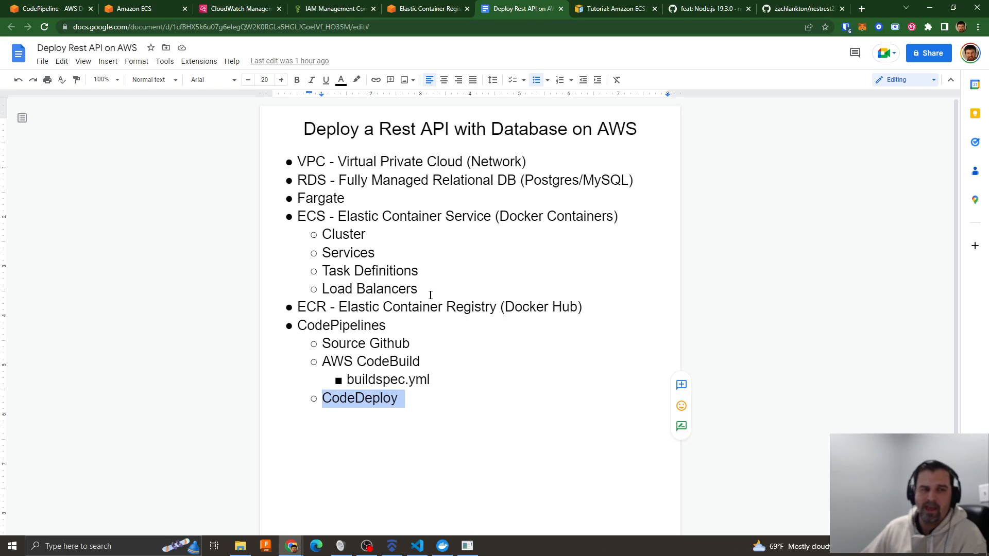
{"action": "left_click", "coordinate": [140, 11]}
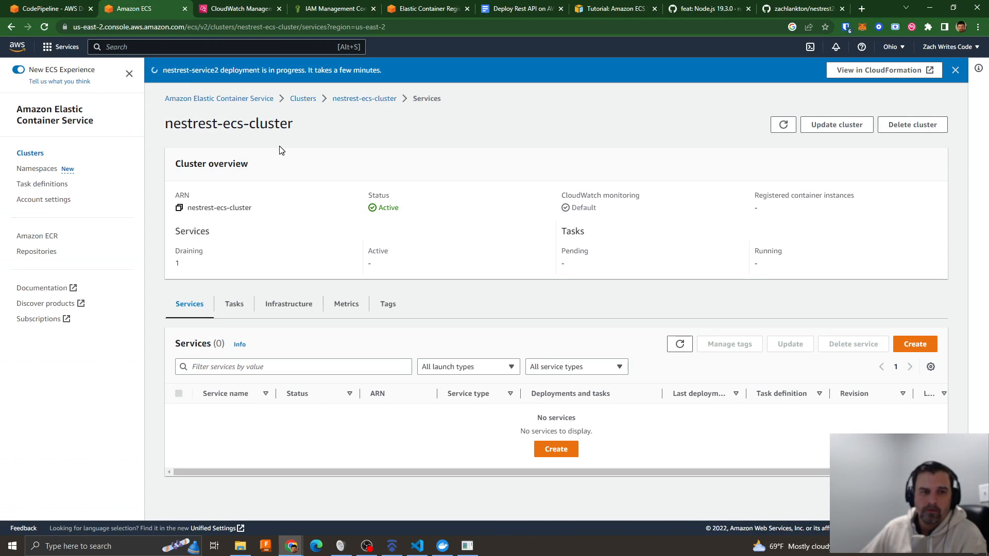
{"action": "left_click", "coordinate": [679, 344]}
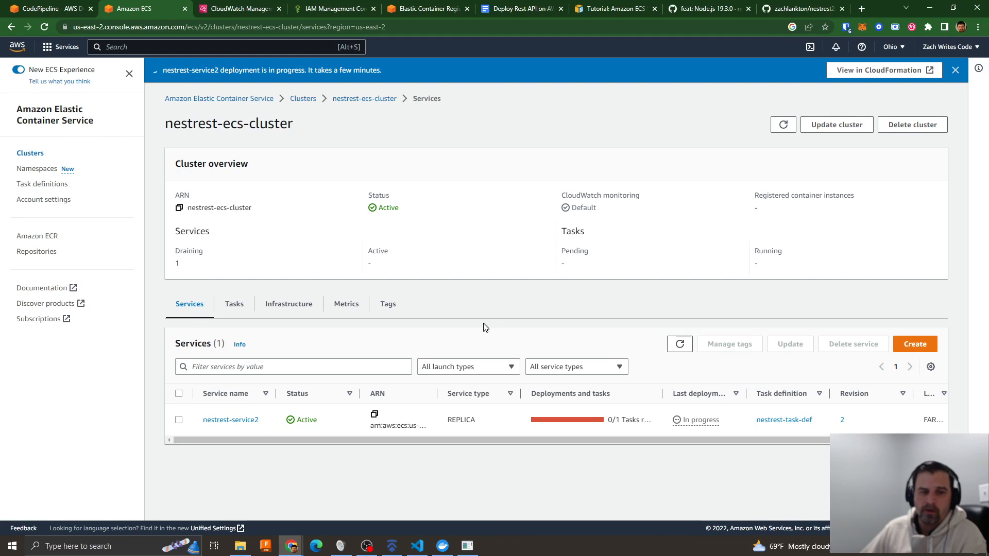
{"action": "left_click", "coordinate": [239, 421]}
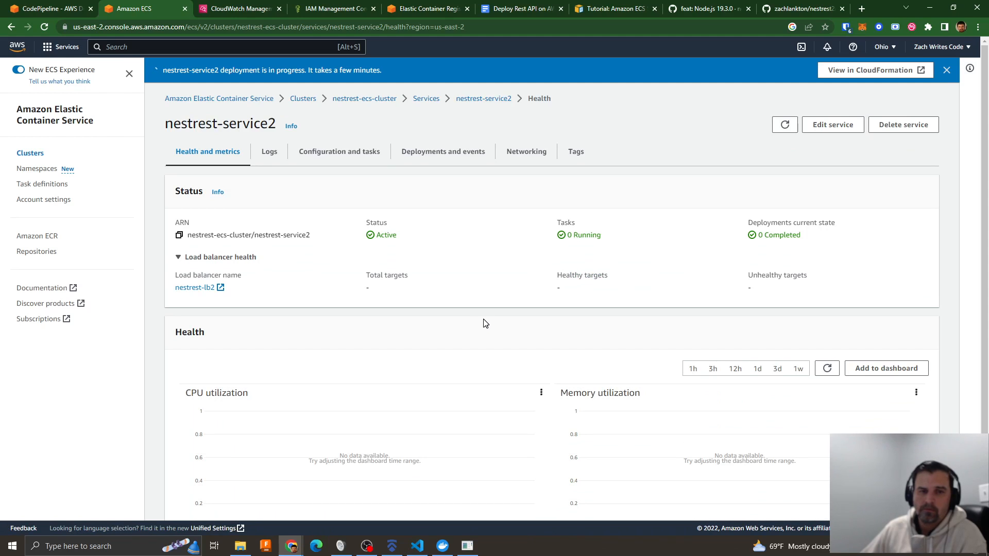
- Examine nestrest-service2's health metrics, its configuration and task status, and its logs
{"action": "scroll", "coordinate": [484, 322], "scroll_direction": "down", "scroll_amount": 2}
{"action": "scroll", "coordinate": [484, 316], "scroll_direction": "up", "scroll_amount": 2}
{"action": "left_click", "coordinate": [329, 153]}
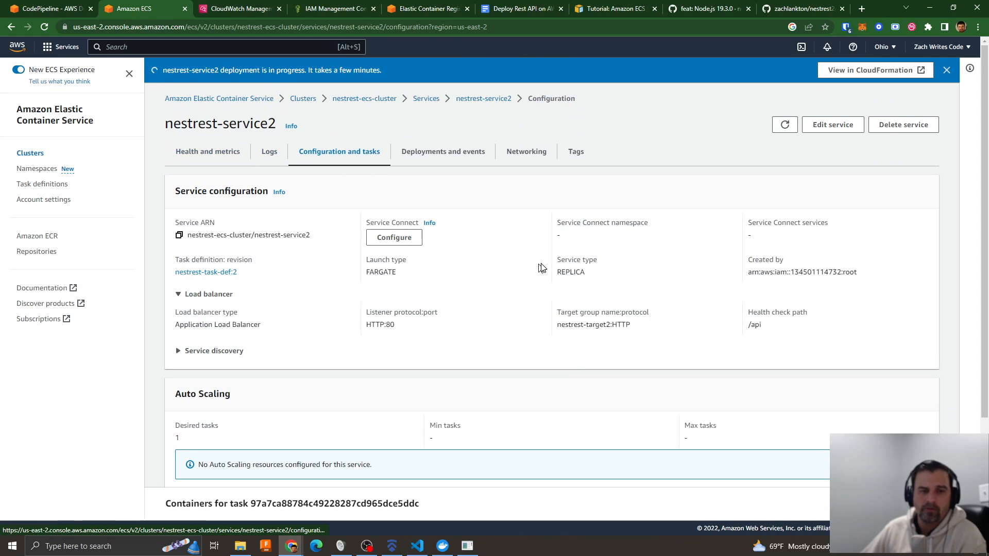
{"action": "scroll", "coordinate": [544, 267], "scroll_direction": "down", "scroll_amount": 3}
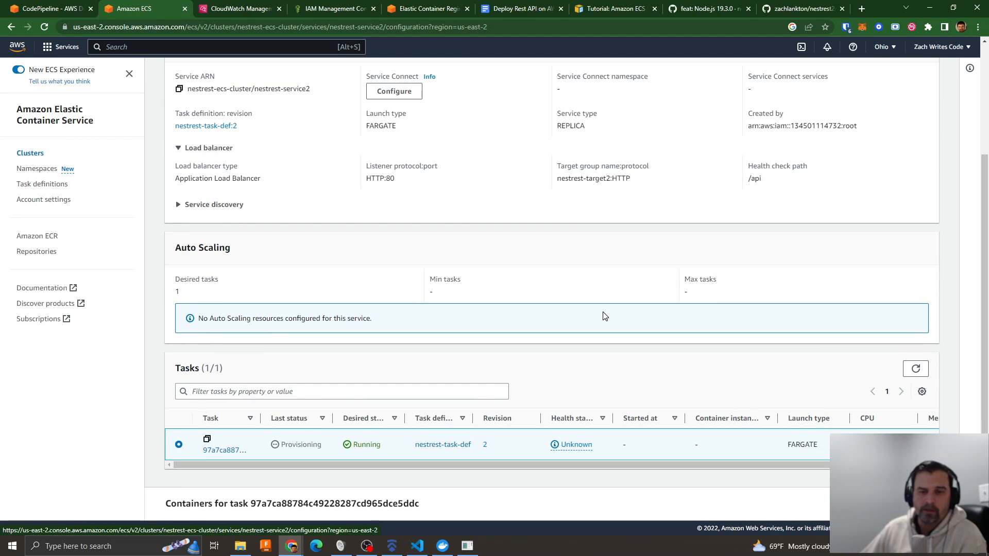
{"action": "scroll", "coordinate": [509, 365], "scroll_direction": "up", "scroll_amount": 3}
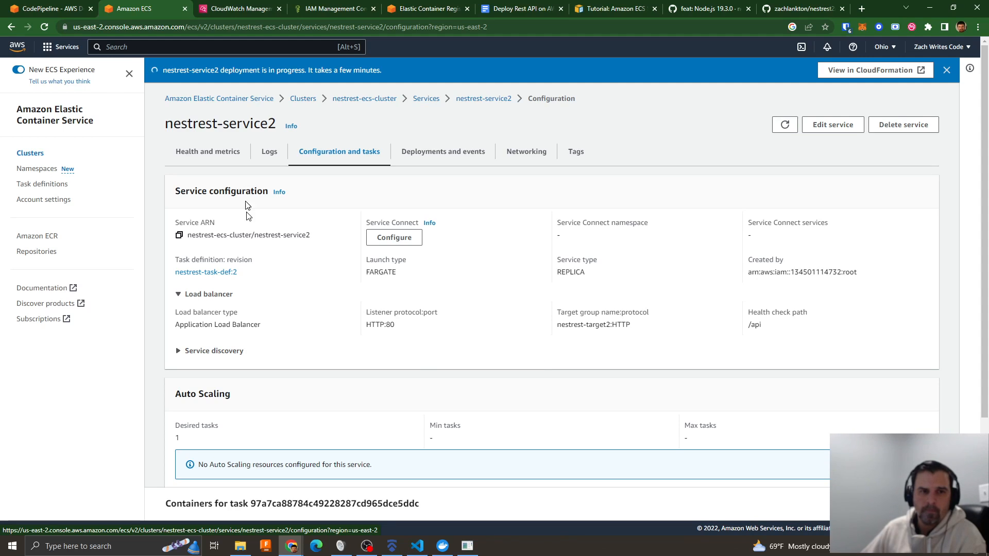
{"action": "scroll", "coordinate": [492, 291], "scroll_direction": "down", "scroll_amount": 3}
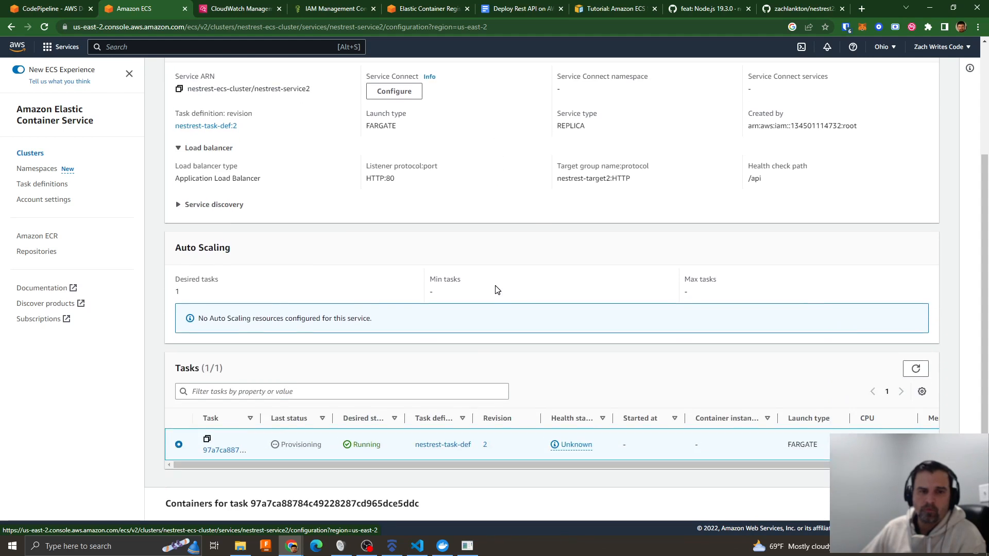
{"action": "scroll", "coordinate": [495, 287], "scroll_direction": "up", "scroll_amount": 3}
{"action": "left_click", "coordinate": [267, 155]}
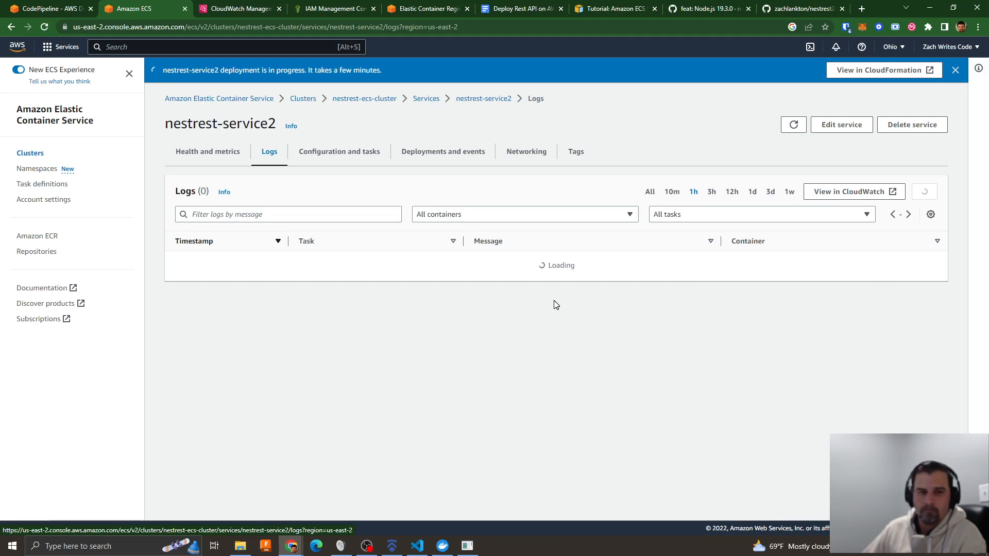
- Switch to CodePipeline and dismiss both success notifications on the nestrest-pipeline page
{"action": "left_click", "coordinate": [49, 9]}
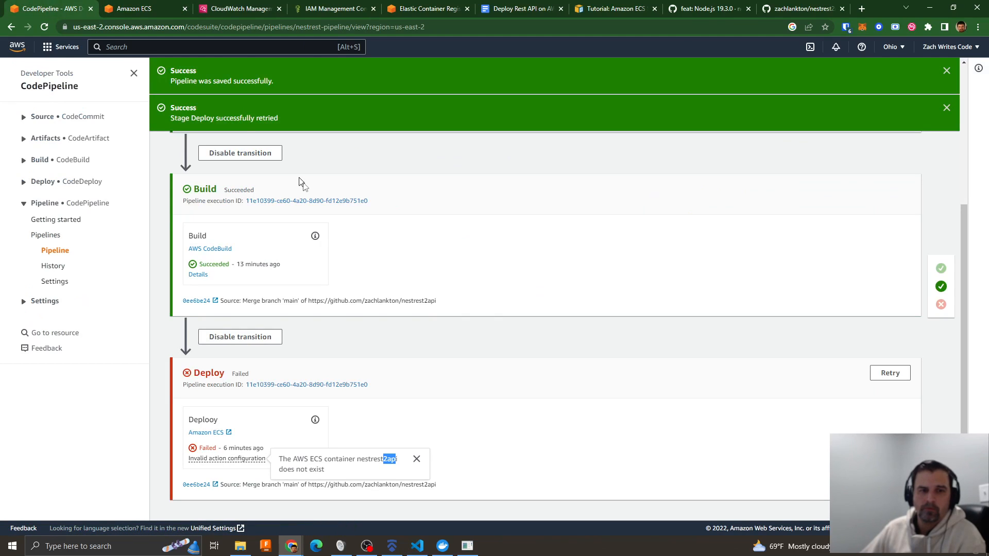
{"action": "left_click", "coordinate": [947, 108]}
{"action": "left_click", "coordinate": [947, 70]}
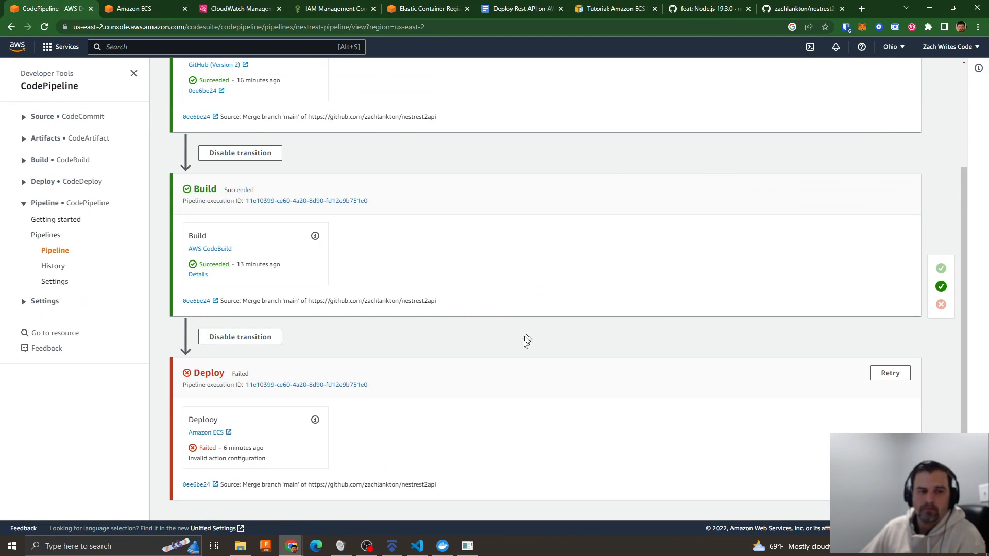
- Edit the Deploy stage of nestrest-pipeline, inspect its Amazon ECS action's cluster and service settings, and close them unchanged
{"action": "scroll", "coordinate": [416, 376], "scroll_direction": "up", "scroll_amount": 10}
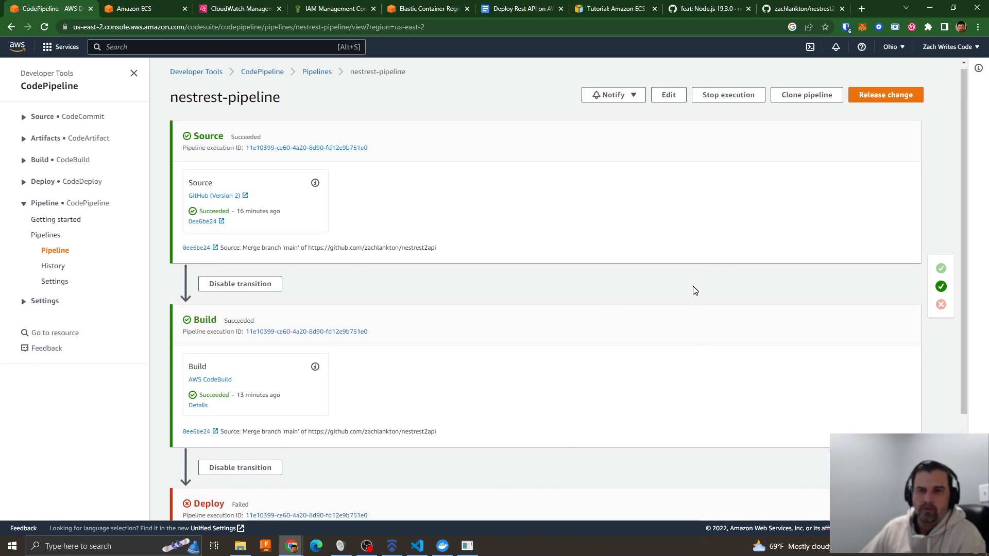
{"action": "left_click", "coordinate": [669, 95]}
{"action": "scroll", "coordinate": [650, 313], "scroll_direction": "down", "scroll_amount": 1}
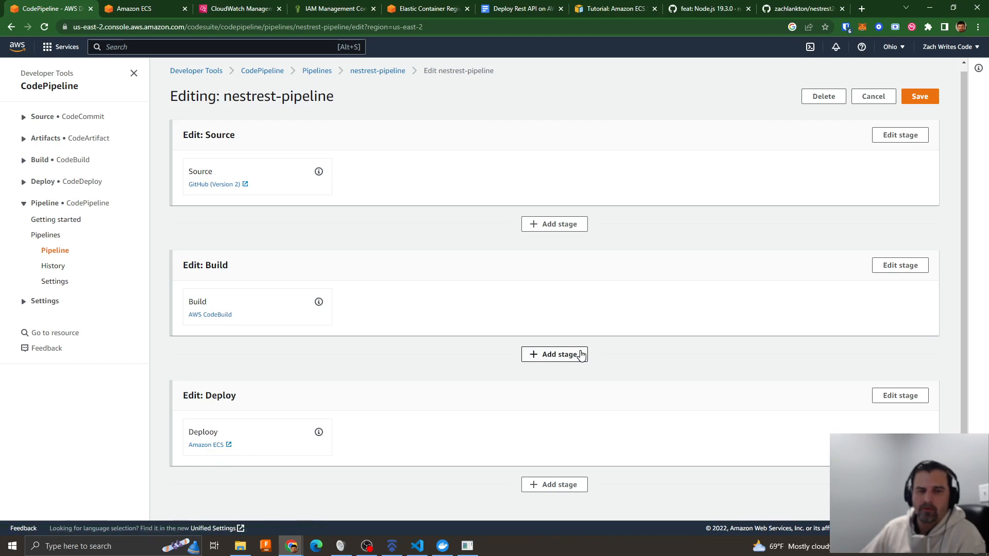
{"action": "left_click", "coordinate": [884, 398]}
{"action": "scroll", "coordinate": [317, 449], "scroll_direction": "down", "scroll_amount": 2}
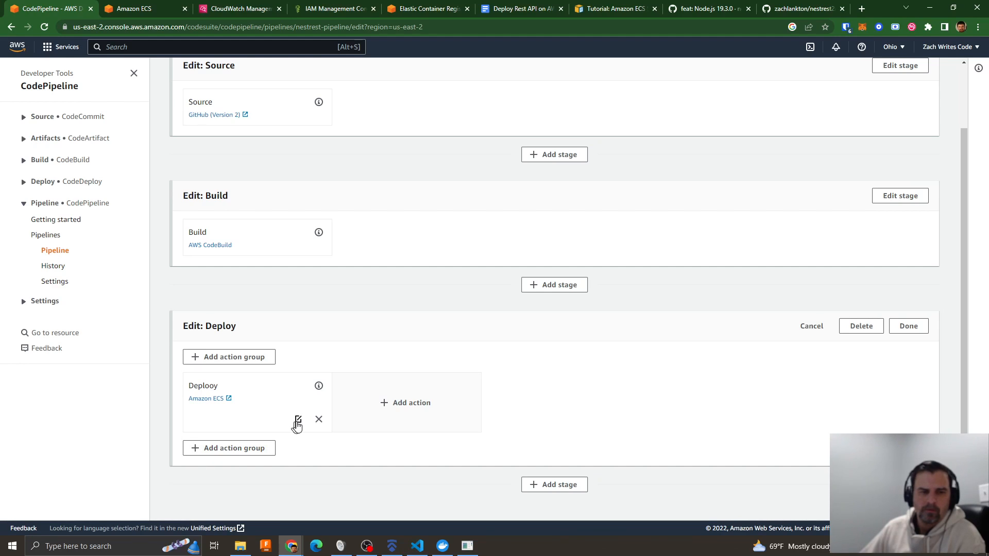
{"action": "left_click", "coordinate": [298, 420]}
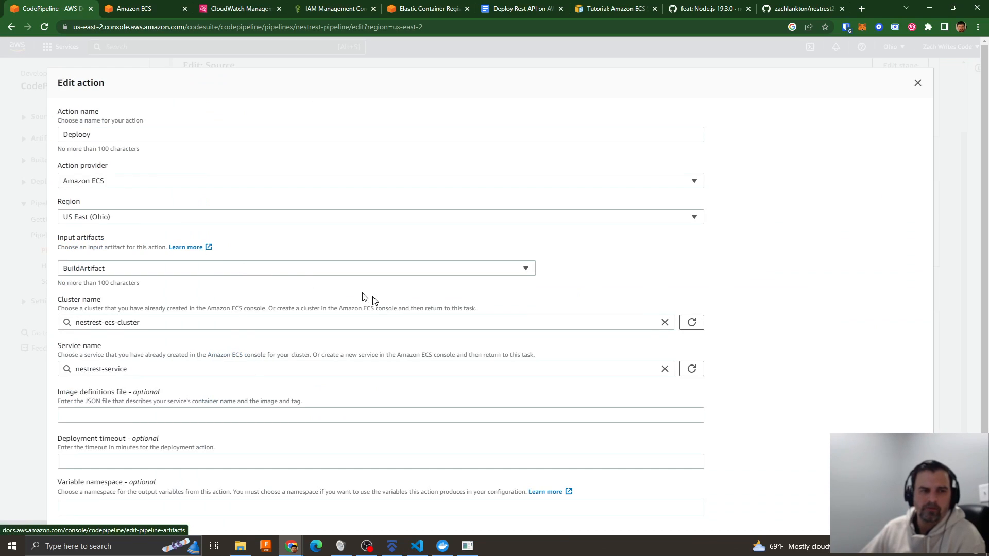
{"action": "scroll", "coordinate": [380, 304], "scroll_direction": "down", "scroll_amount": 1}
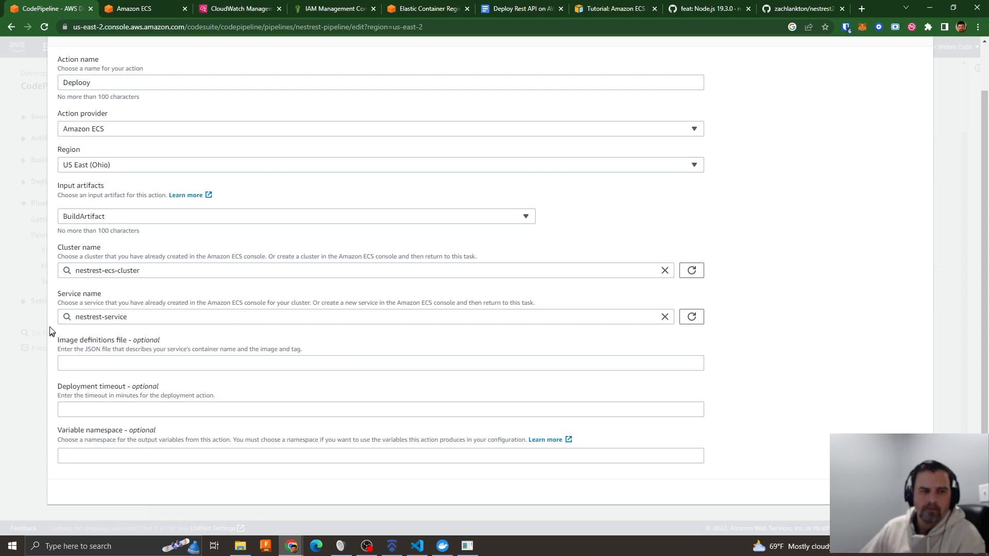
{"action": "scroll", "coordinate": [150, 312], "scroll_direction": "up", "scroll_amount": 1}
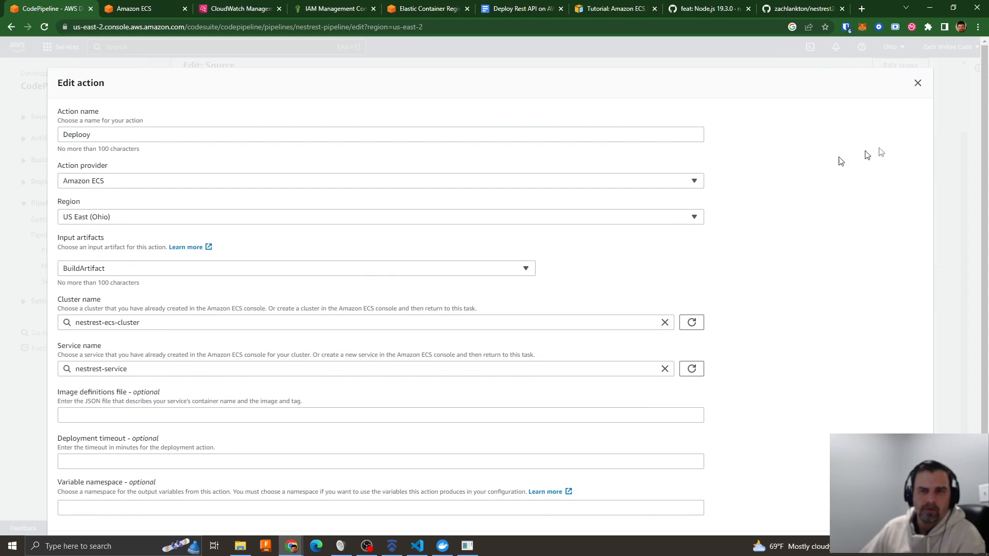
{"action": "left_click", "coordinate": [918, 84]}
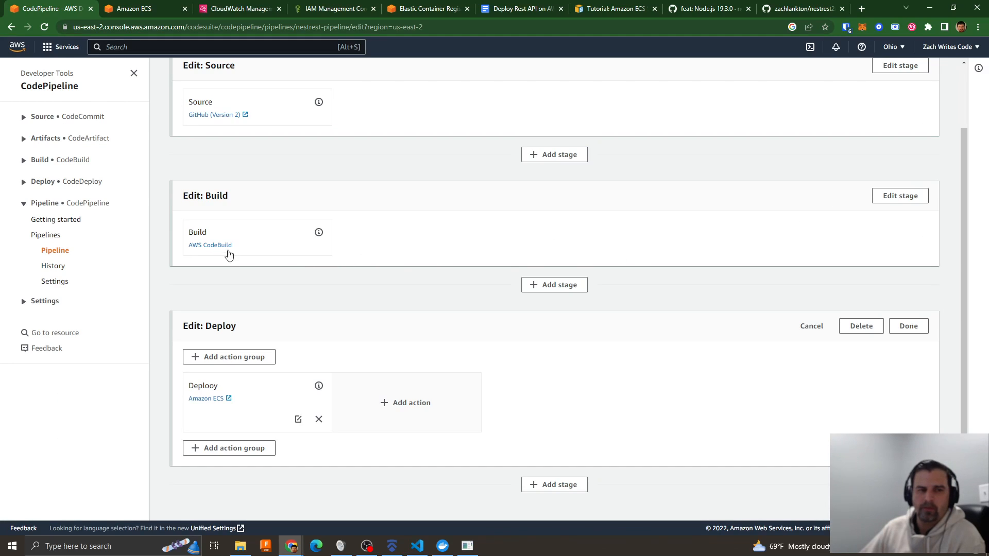
- Inspect the Build stage's CodeBuild action, including its environment variables and artifacts, then leave the pipeline editor without saving
{"action": "left_click", "coordinate": [889, 196]}
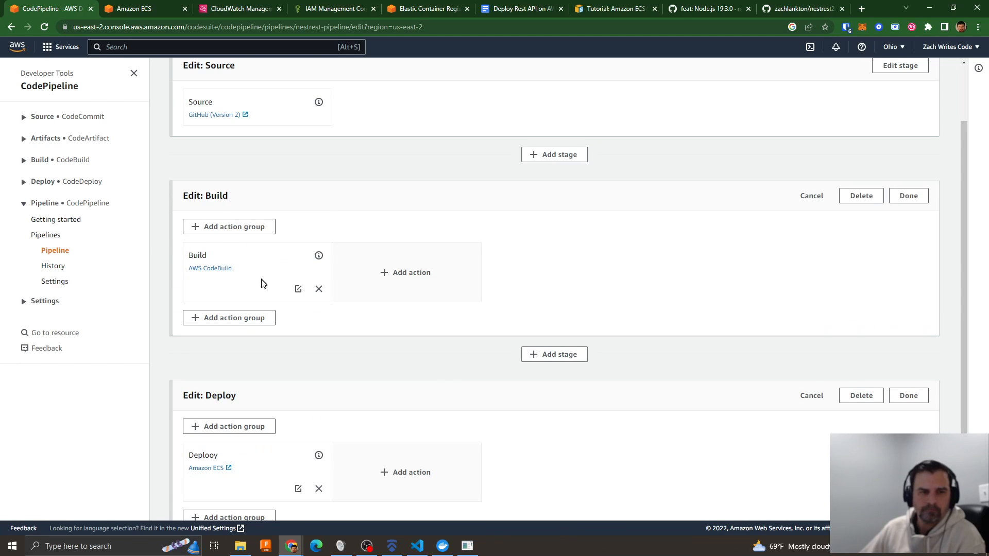
{"action": "left_click", "coordinate": [298, 288]}
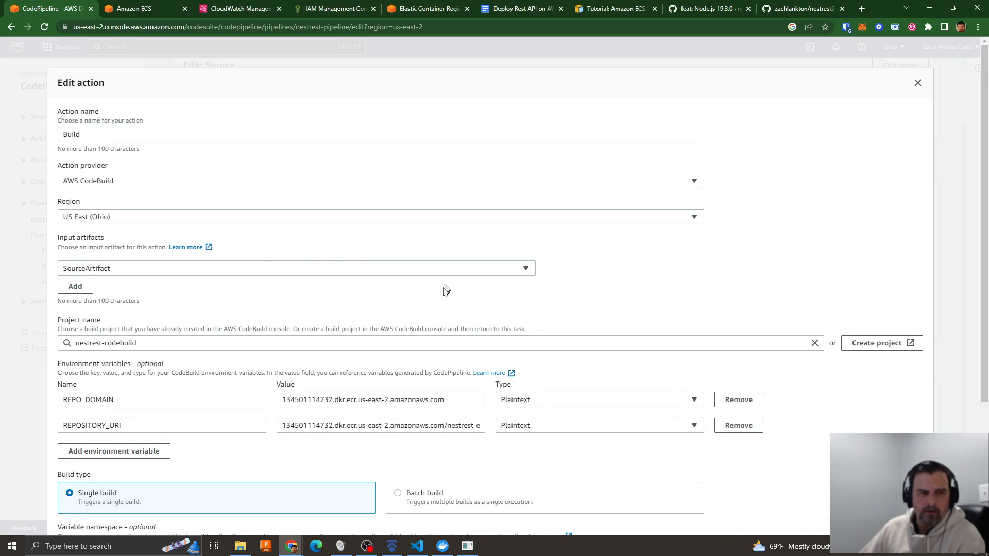
{"action": "scroll", "coordinate": [305, 257], "scroll_direction": "down", "scroll_amount": 3}
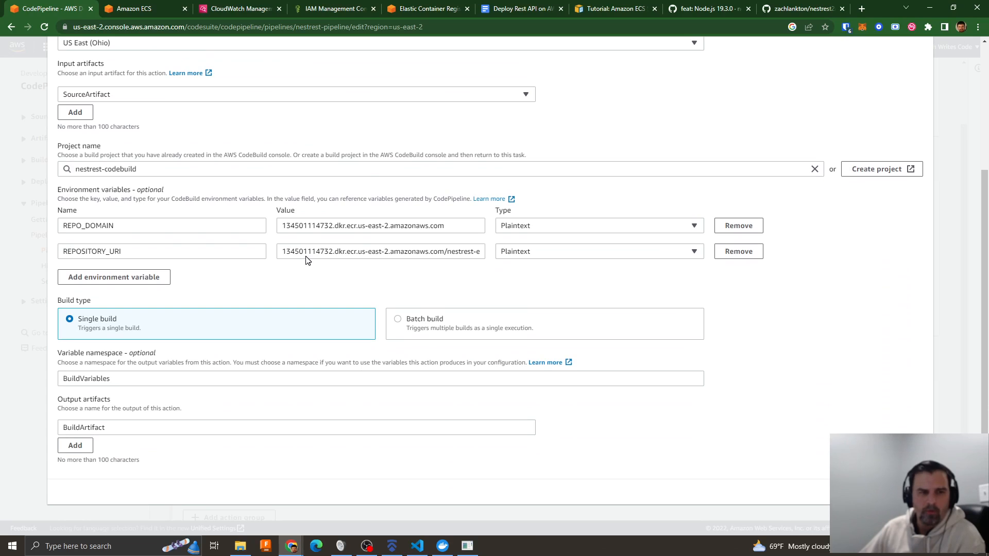
{"action": "scroll", "coordinate": [306, 256], "scroll_direction": "up", "scroll_amount": 3}
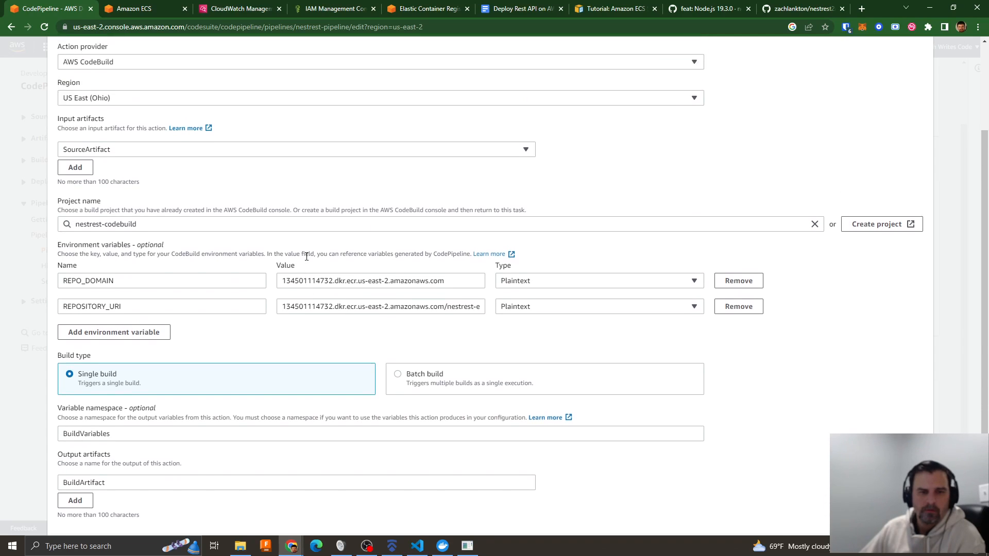
{"action": "left_click", "coordinate": [918, 83]}
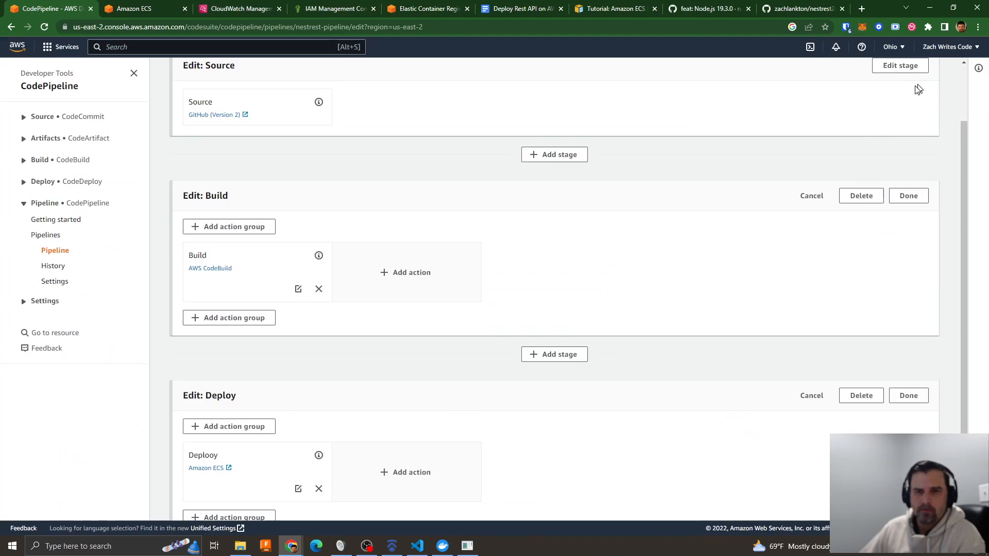
{"action": "scroll", "coordinate": [531, 256], "scroll_direction": "up", "scroll_amount": 2}
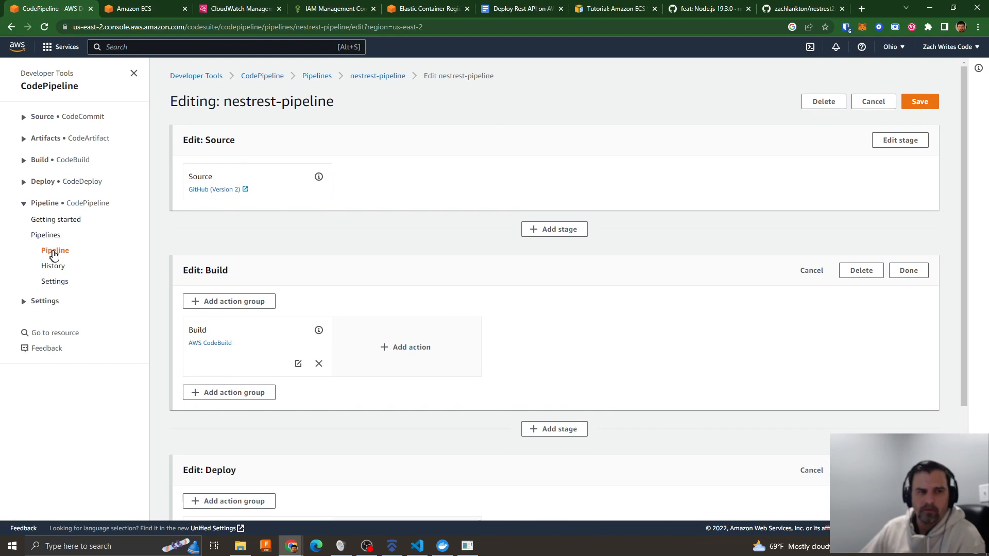
{"action": "left_click", "coordinate": [55, 250]}
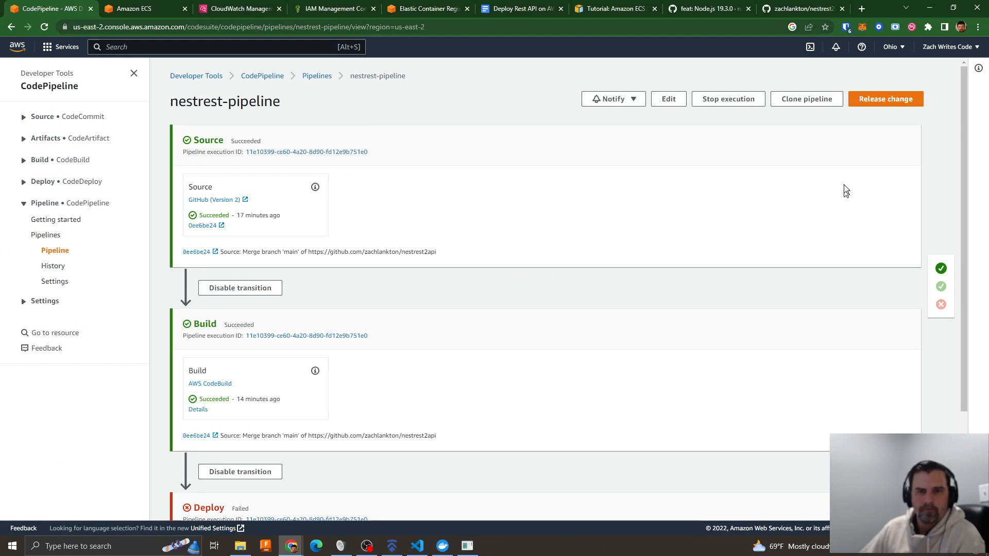
- Reopen the pipeline for editing, inspect the Source stage's GitHub action settings for repository, branch and output artifact, and close them
{"action": "left_click", "coordinate": [668, 99]}
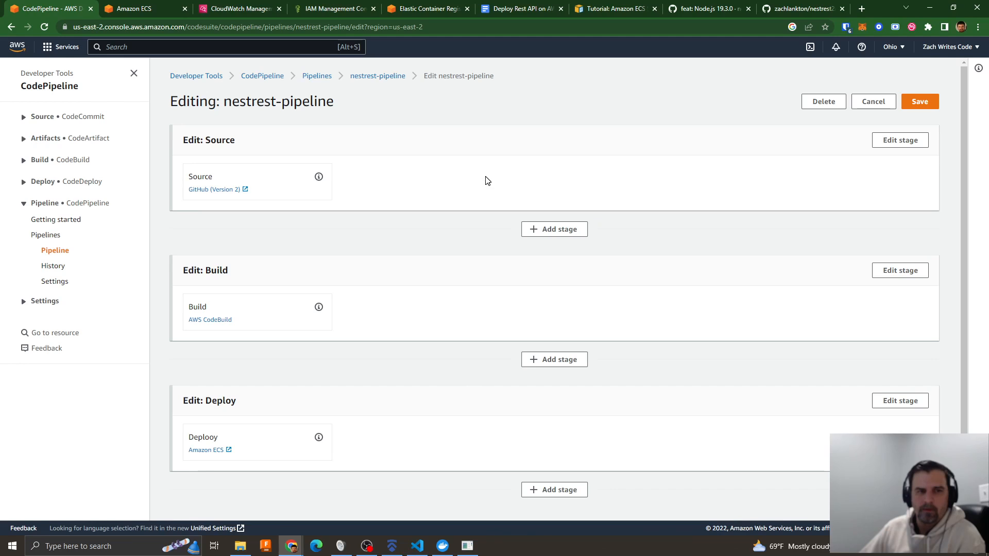
{"action": "left_click", "coordinate": [906, 147]}
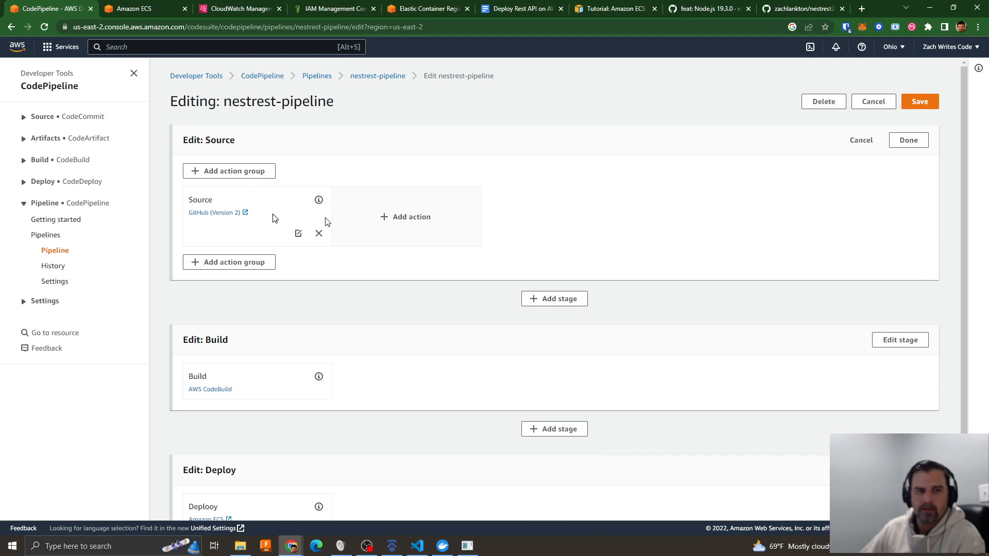
{"action": "left_click", "coordinate": [297, 234]}
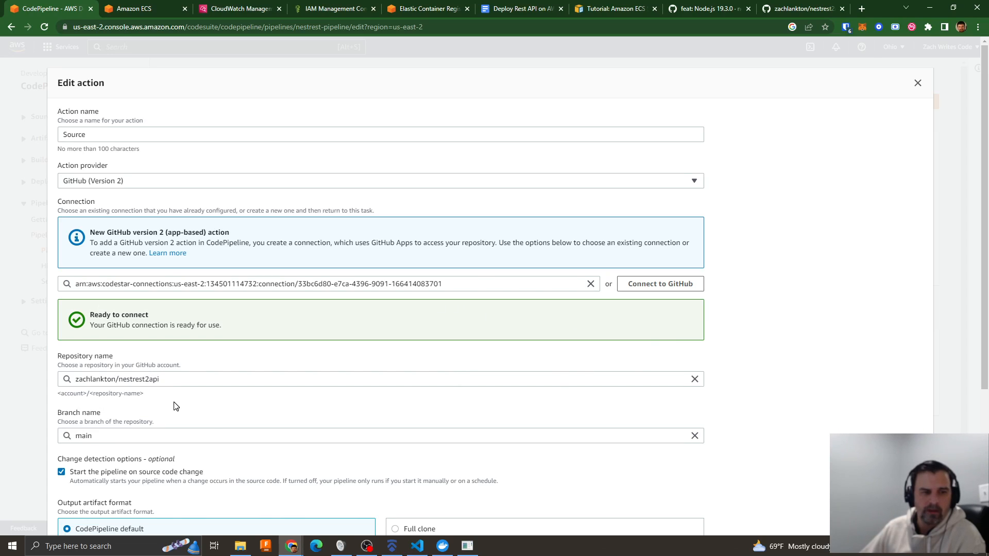
{"action": "scroll", "coordinate": [174, 407], "scroll_direction": "down", "scroll_amount": 3}
{"action": "scroll", "coordinate": [230, 331], "scroll_direction": "down", "scroll_amount": 1}
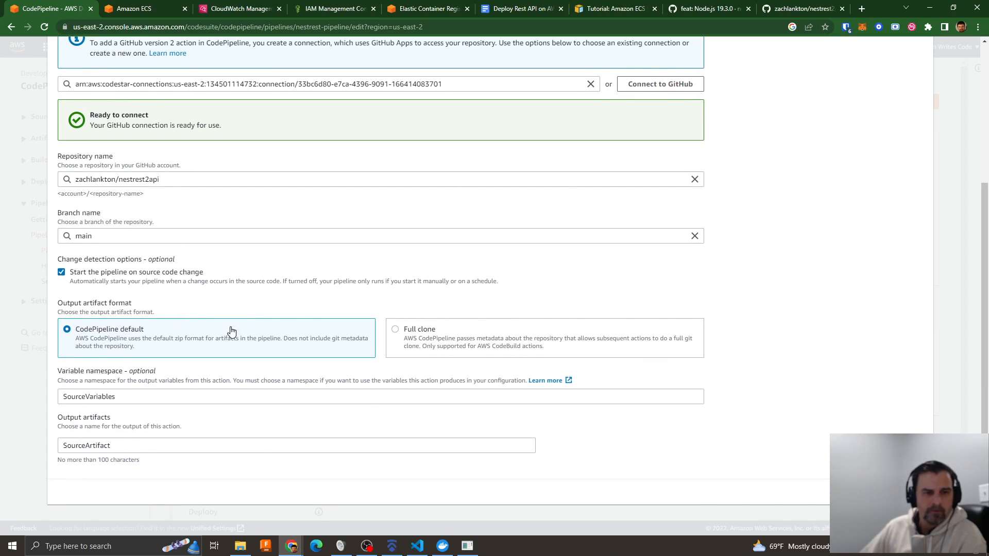
{"action": "scroll", "coordinate": [199, 363], "scroll_direction": "up", "scroll_amount": 3}
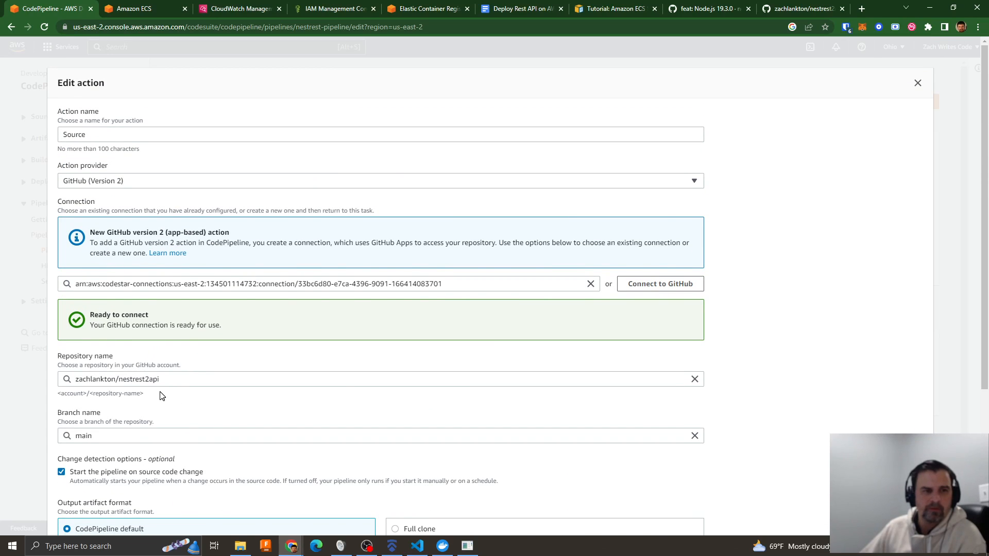
{"action": "left_click", "coordinate": [917, 84]}
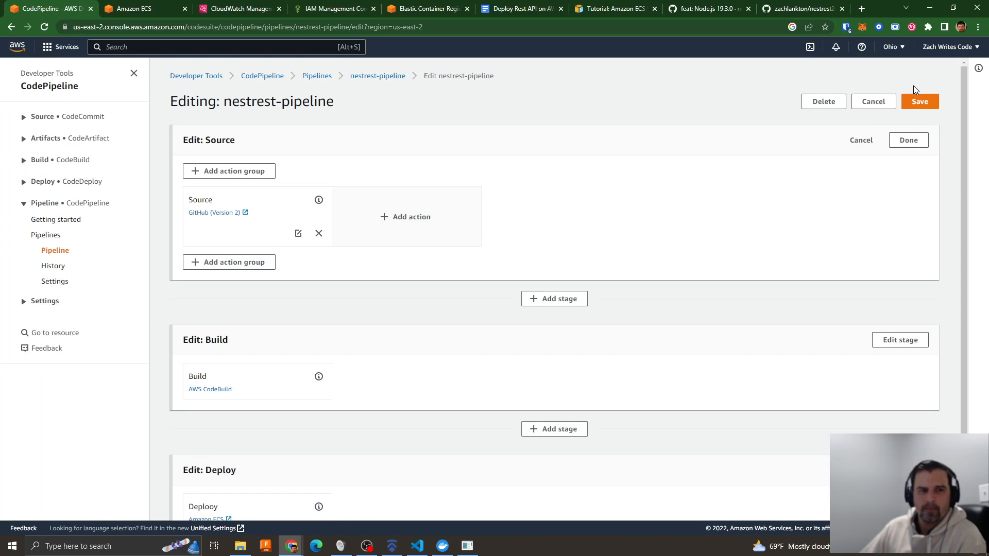
- Leave the editor for the list of pipelines and open nestrest-pipeline's overview from there
{"action": "left_click", "coordinate": [330, 79]}
{"action": "left_click", "coordinate": [184, 186]}
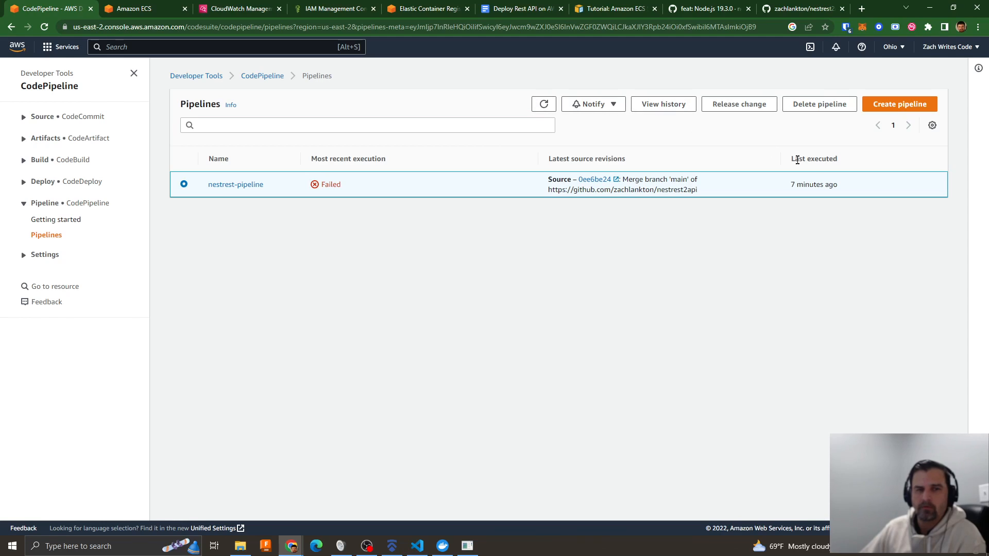
{"action": "left_click", "coordinate": [240, 186]}
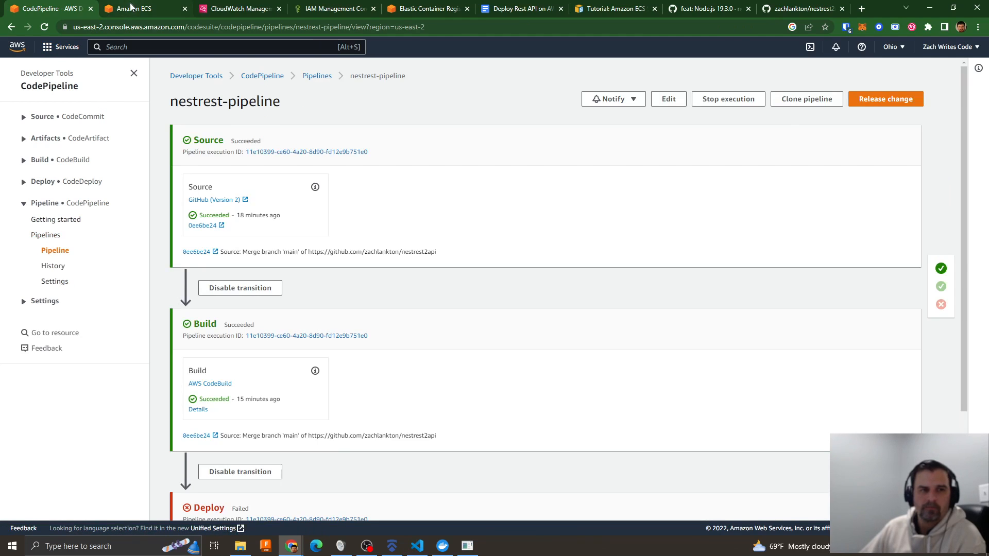
- Return to nestrest-service2 in Amazon ECS and read through the container's log messages
{"action": "left_click", "coordinate": [131, 7]}
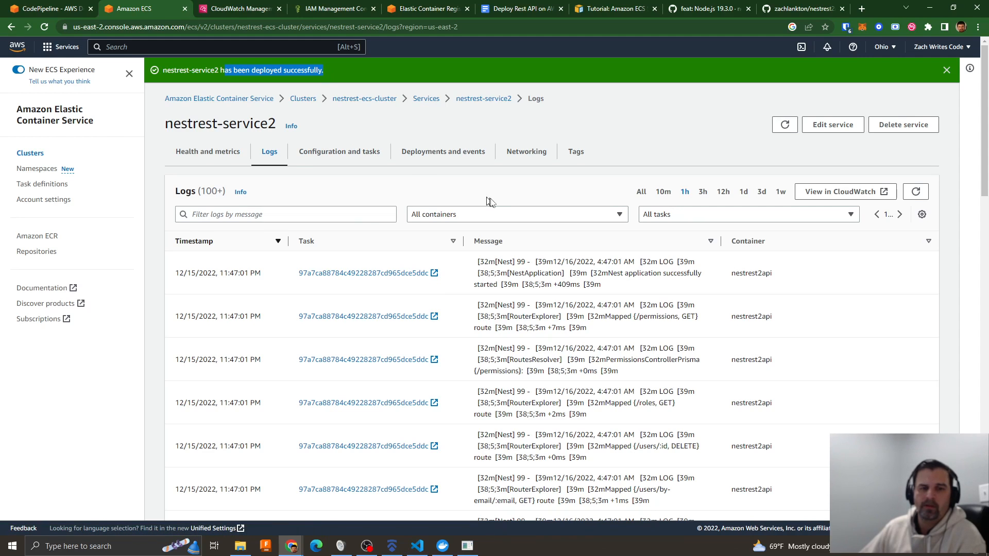
{"action": "scroll", "coordinate": [468, 324], "scroll_direction": "down", "scroll_amount": 7}
{"action": "scroll", "coordinate": [470, 374], "scroll_direction": "down", "scroll_amount": 6}
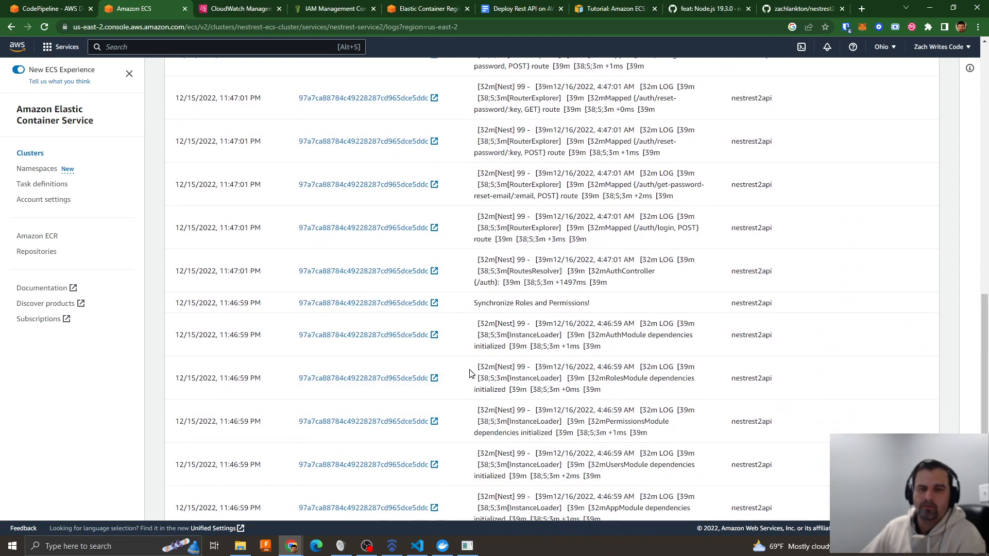
- Open the load balancer's DNS address from nestrest-service2's network configuration and close the CloudWatch tab
{"action": "scroll", "coordinate": [470, 378], "scroll_direction": "up", "scroll_amount": 13}
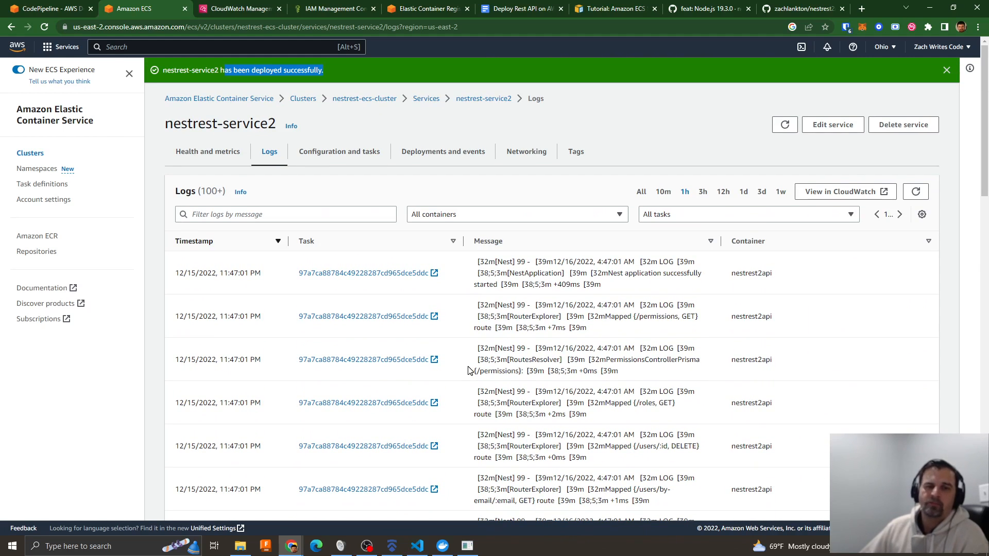
{"action": "left_click", "coordinate": [534, 155]}
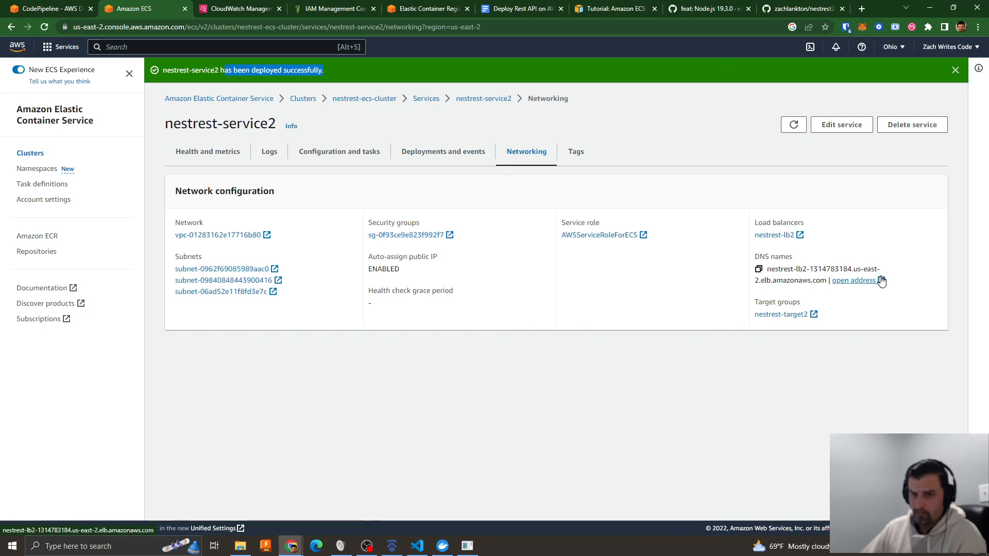
{"action": "left_click_drag", "start_coordinate": [768, 270], "coordinate": [812, 280]}
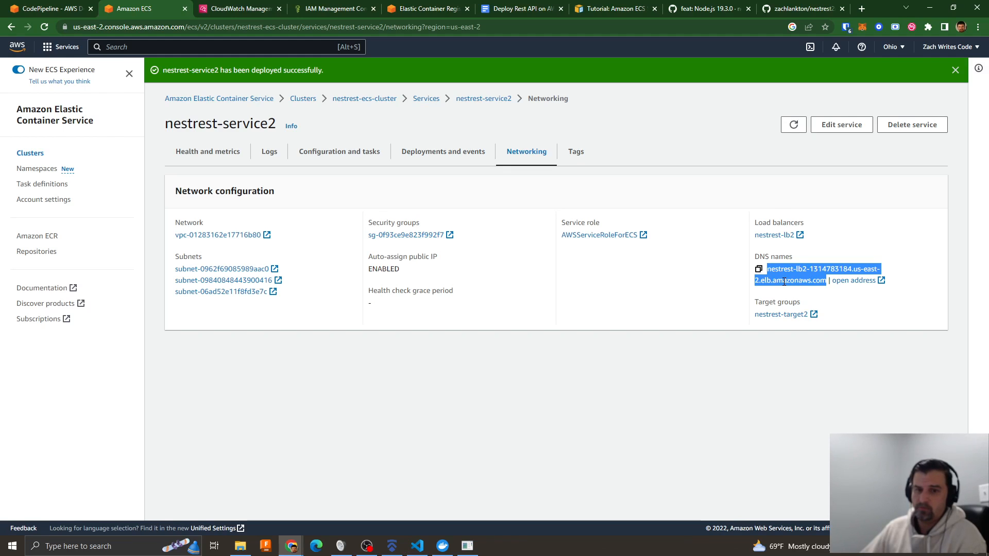
{"action": "left_click", "coordinate": [854, 281]}
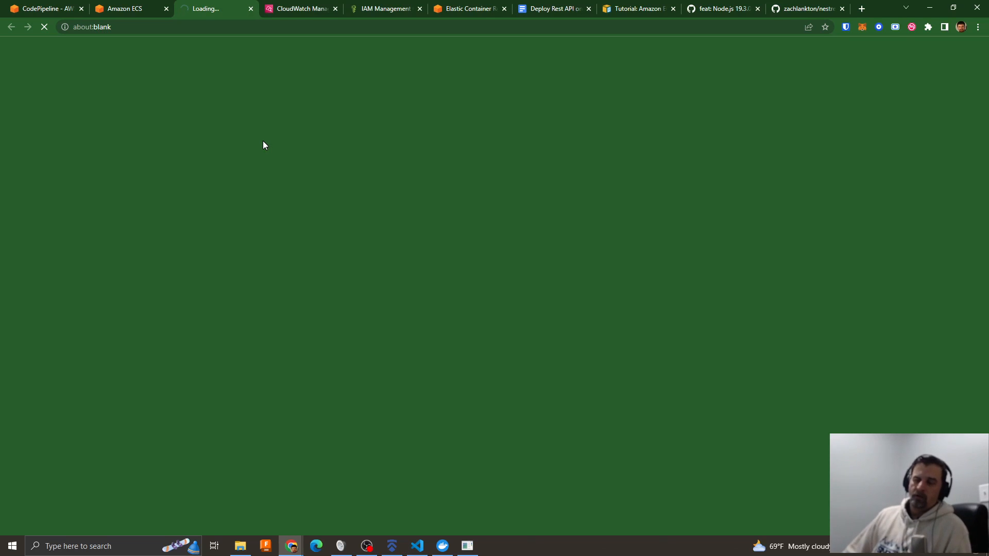
{"action": "left_click", "coordinate": [299, 8]}
{"action": "left_click", "coordinate": [336, 9]}
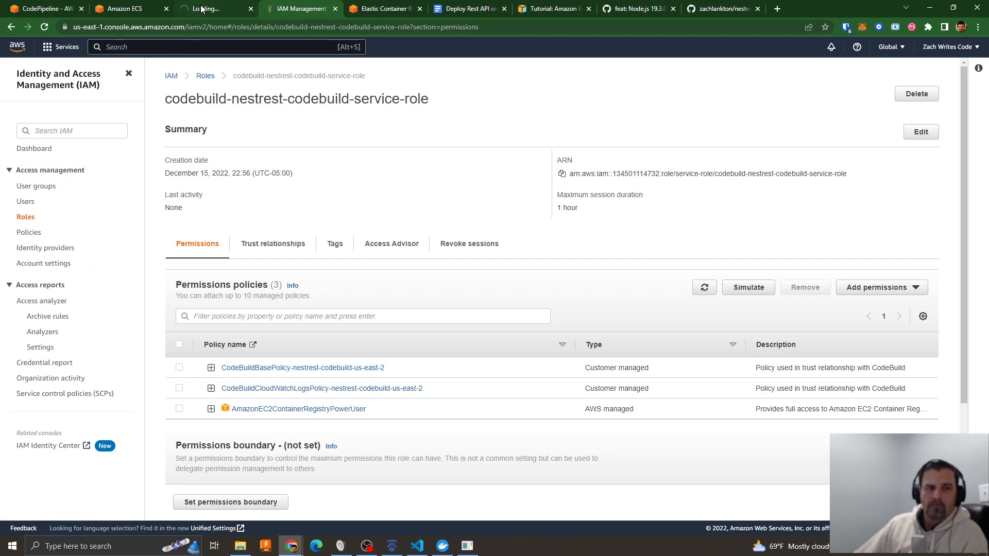
{"action": "left_click", "coordinate": [203, 9]}
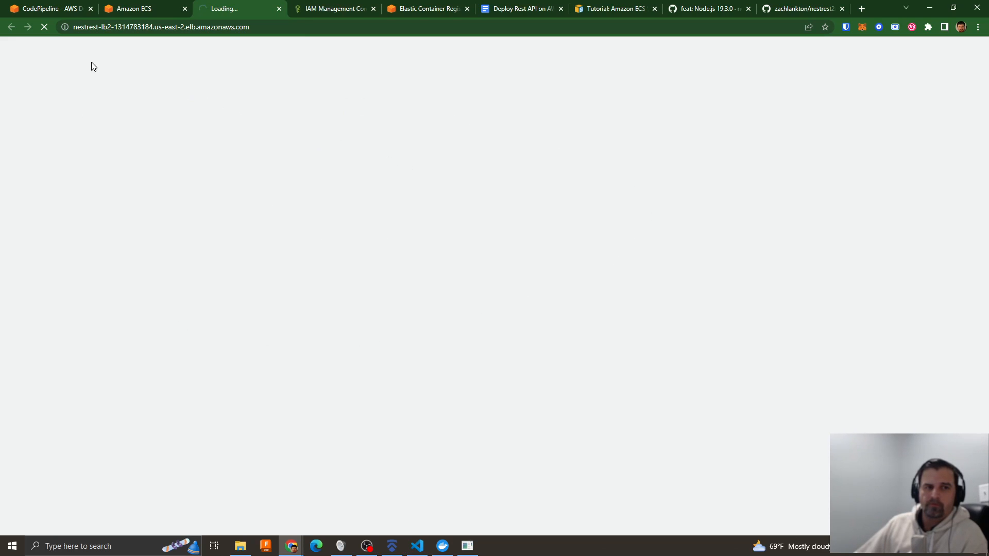
- Look up load balancer nestrest-lb2 in EC2 from the service's network configuration, checking the DNS address page as well
{"action": "left_click", "coordinate": [139, 11]}
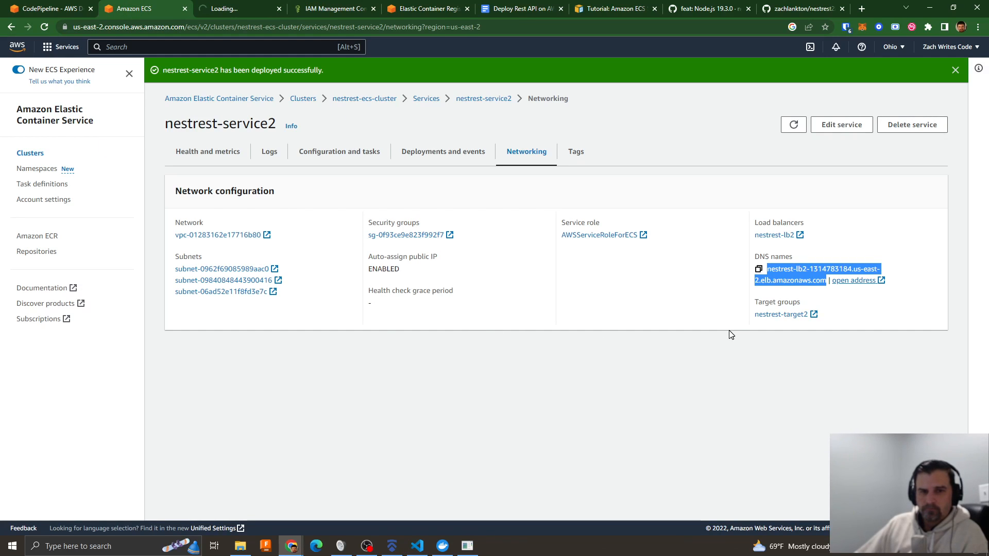
{"action": "left_click", "coordinate": [773, 235]}
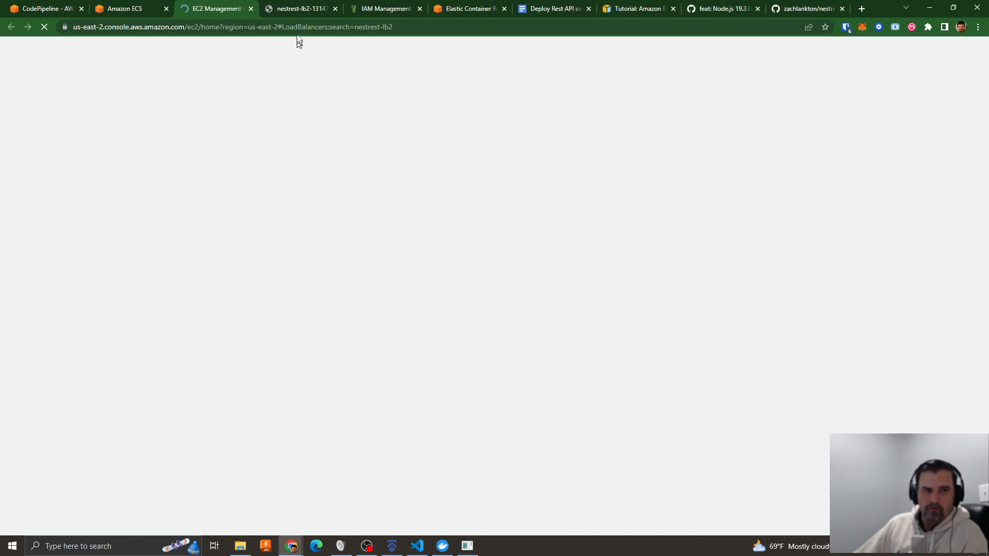
{"action": "left_click", "coordinate": [289, 11]}
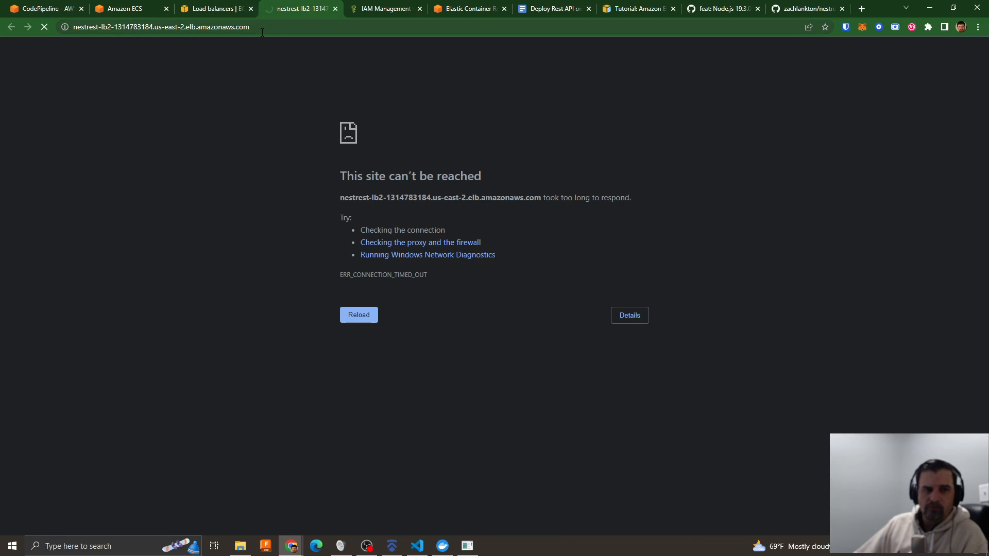
{"action": "left_click", "coordinate": [233, 11]}
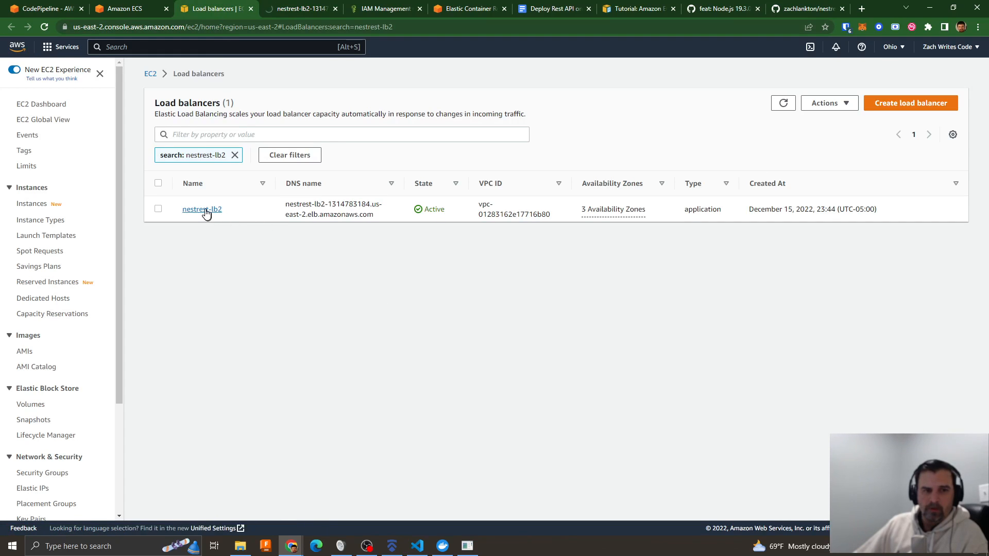
- Return to nestrest-service2 in Amazon ECS and review its logs, service configuration and tasks
{"action": "left_click", "coordinate": [118, 9]}
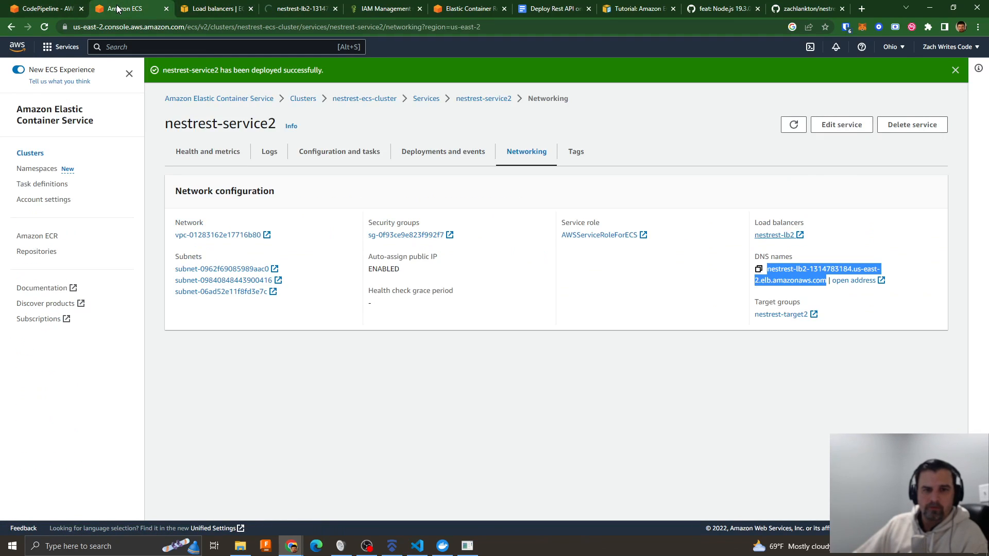
{"action": "left_click", "coordinate": [269, 152]}
{"action": "scroll", "coordinate": [462, 309], "scroll_direction": "down", "scroll_amount": 5}
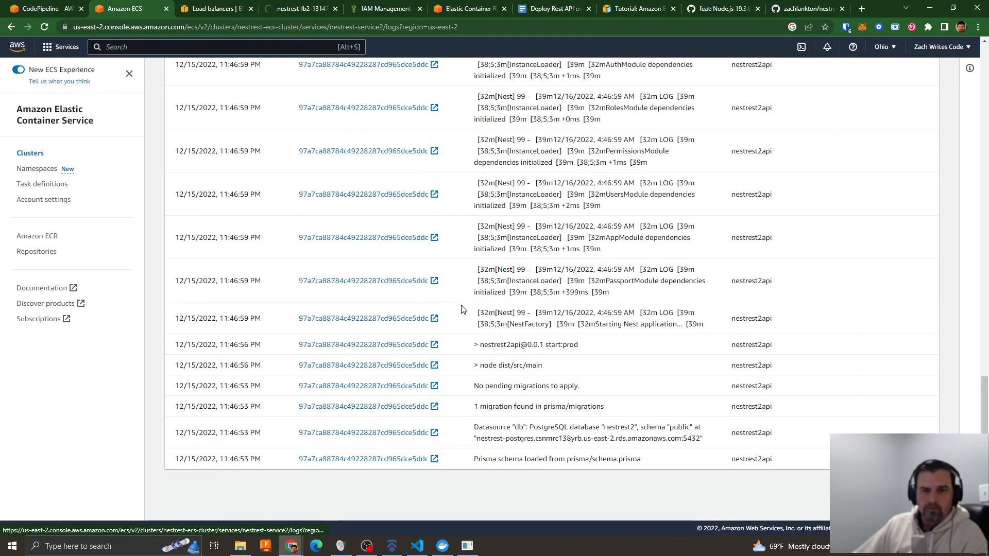
{"action": "scroll", "coordinate": [458, 306], "scroll_direction": "up", "scroll_amount": 10}
{"action": "left_click", "coordinate": [338, 153]}
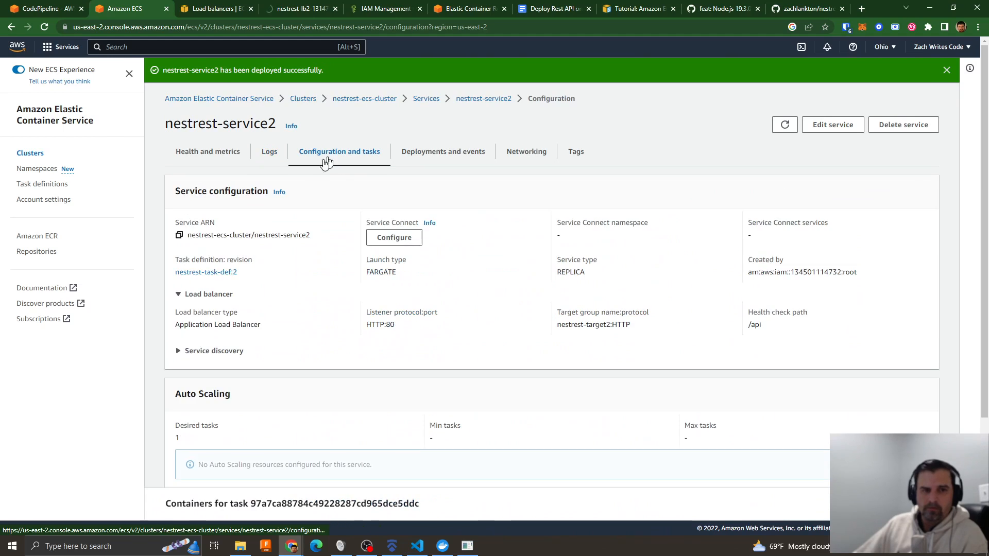
{"action": "scroll", "coordinate": [562, 315], "scroll_direction": "down", "scroll_amount": 3}
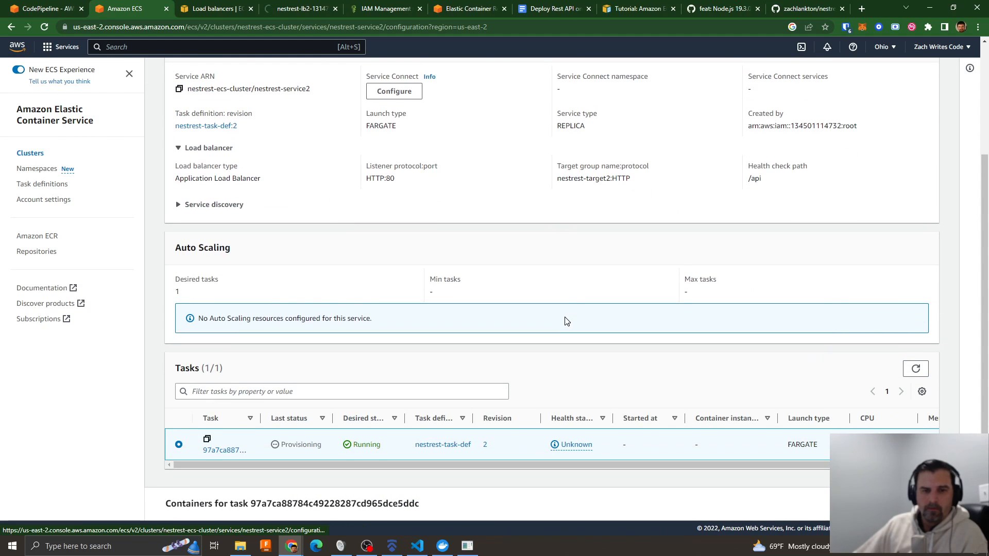
{"action": "scroll", "coordinate": [453, 376], "scroll_direction": "up", "scroll_amount": 3}
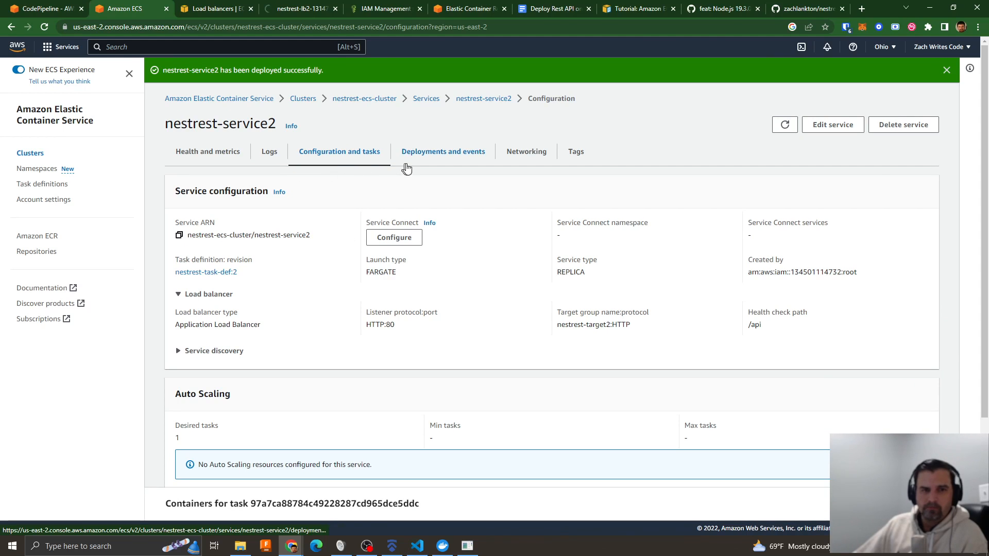
{"action": "left_click", "coordinate": [534, 155]}
- Recheck the DNS address page, open nestrest-lb2's details and follow its HTTP:80 listener to target group nestrest-target2
{"action": "left_click", "coordinate": [280, 12]}
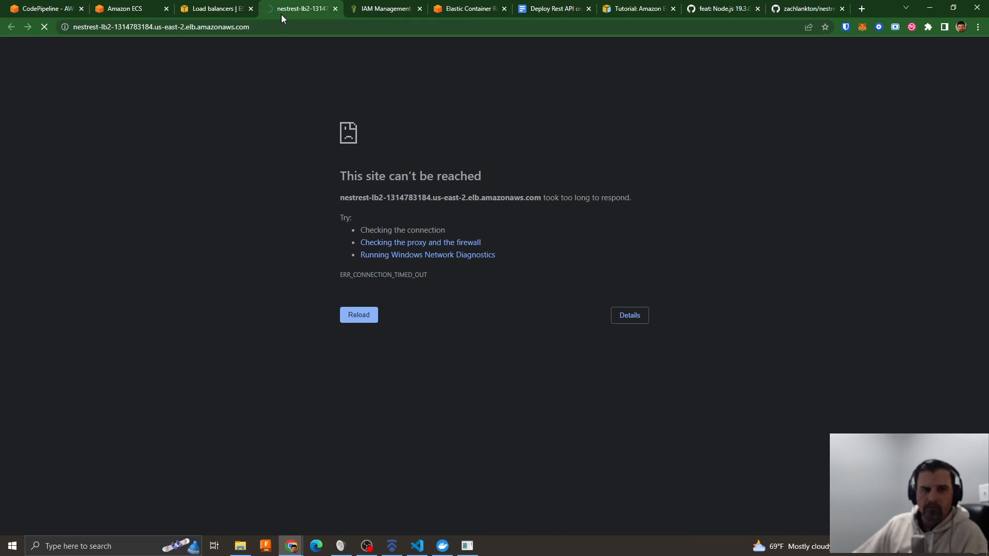
{"action": "left_click", "coordinate": [201, 13]}
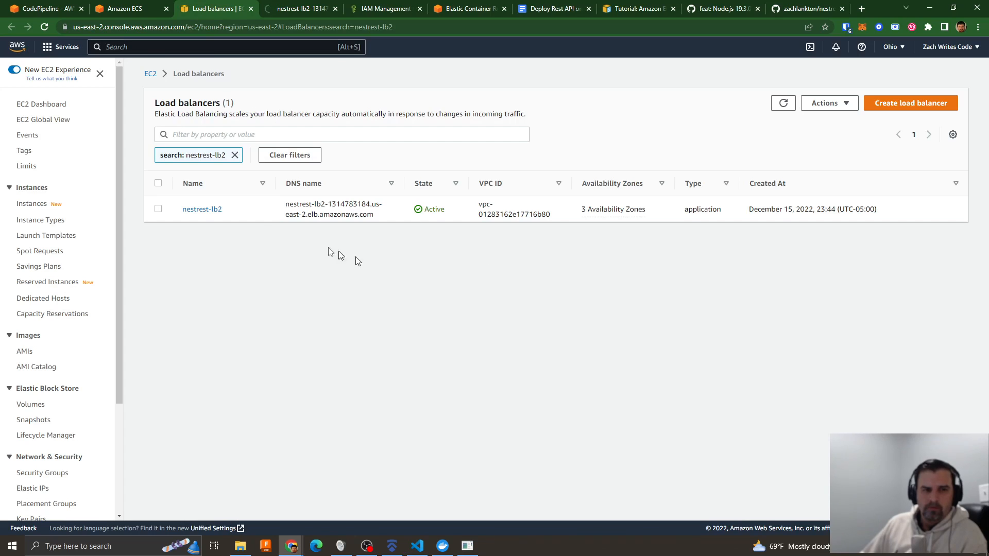
{"action": "left_click", "coordinate": [202, 209]}
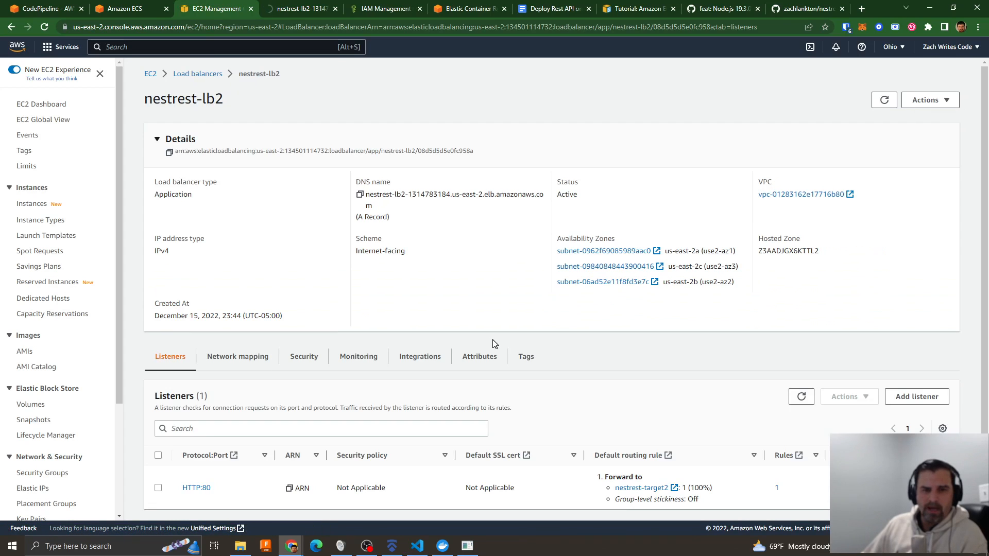
{"action": "scroll", "coordinate": [661, 376], "scroll_direction": "down", "scroll_amount": 1}
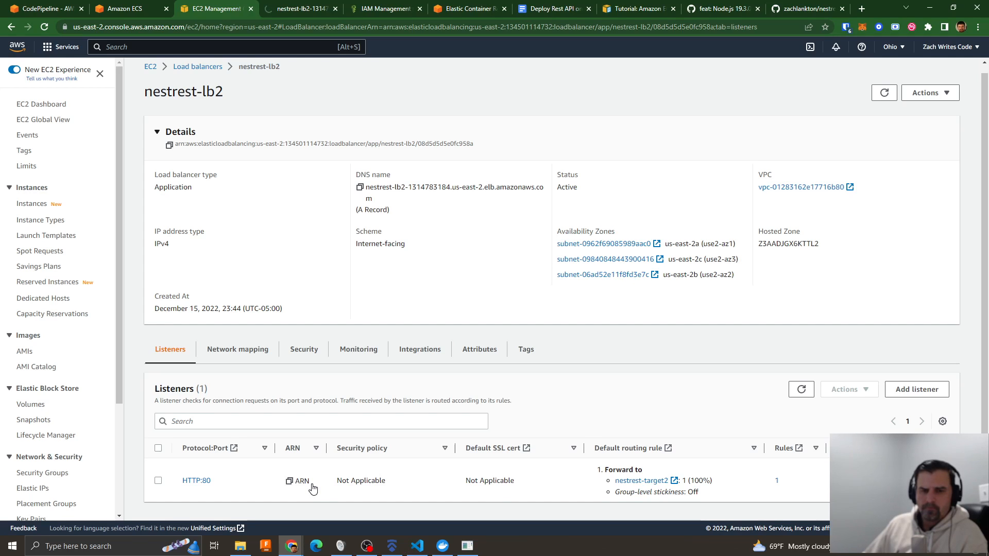
{"action": "left_click", "coordinate": [651, 480]}
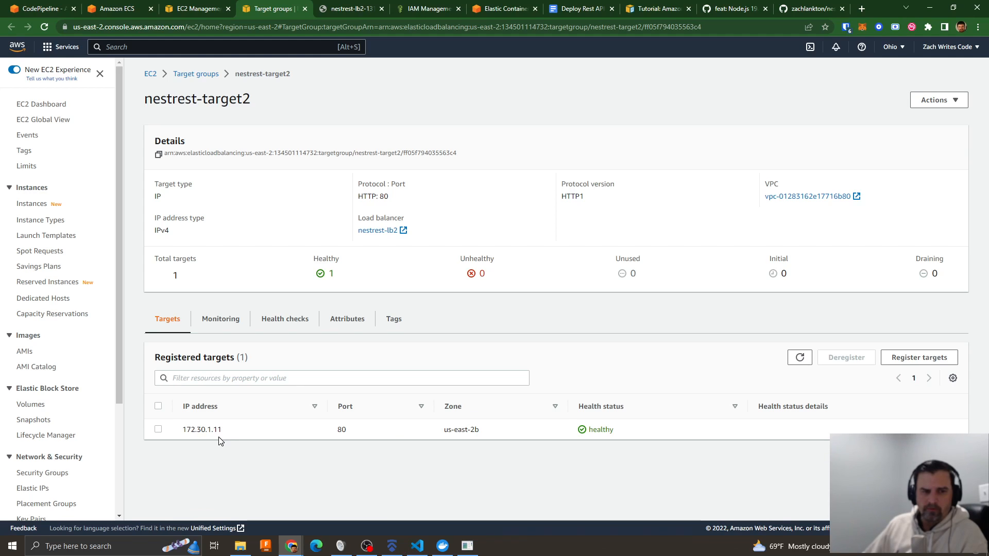
- Examine the registered target's IP address in nestrest-target2 while rechecking whether the load balancer address page loads
{"action": "left_click", "coordinate": [350, 11]}
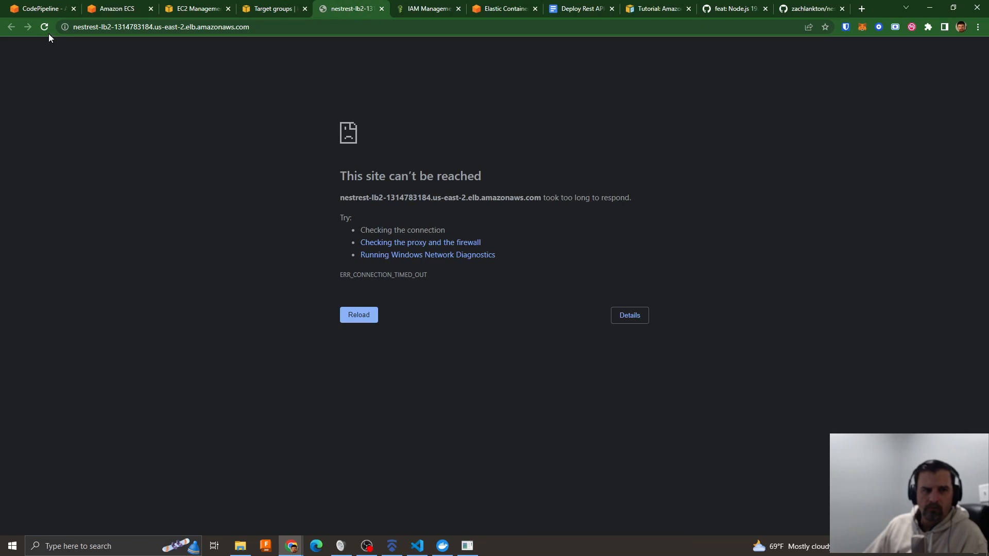
{"action": "left_click", "coordinate": [263, 8]}
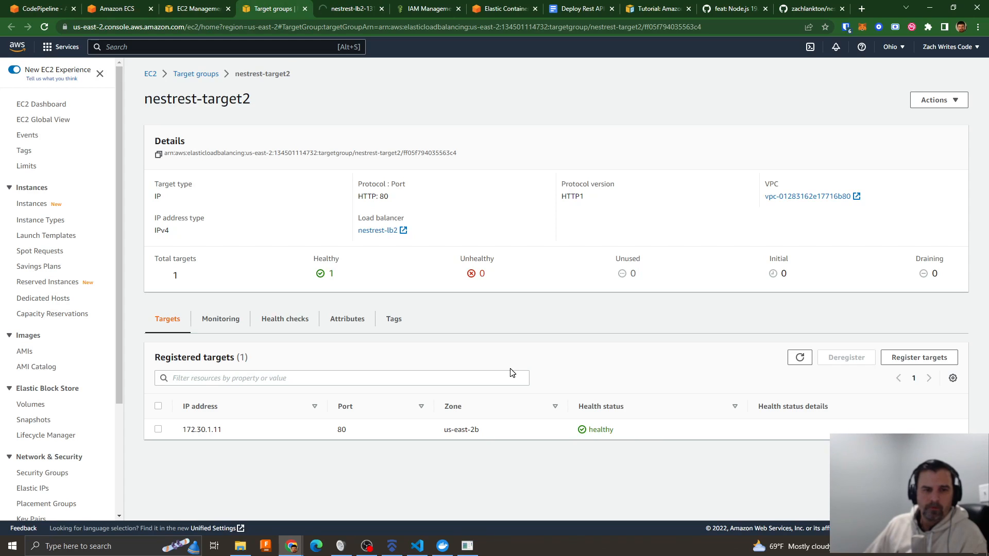
{"action": "left_click_drag", "start_coordinate": [181, 430], "coordinate": [236, 434]}
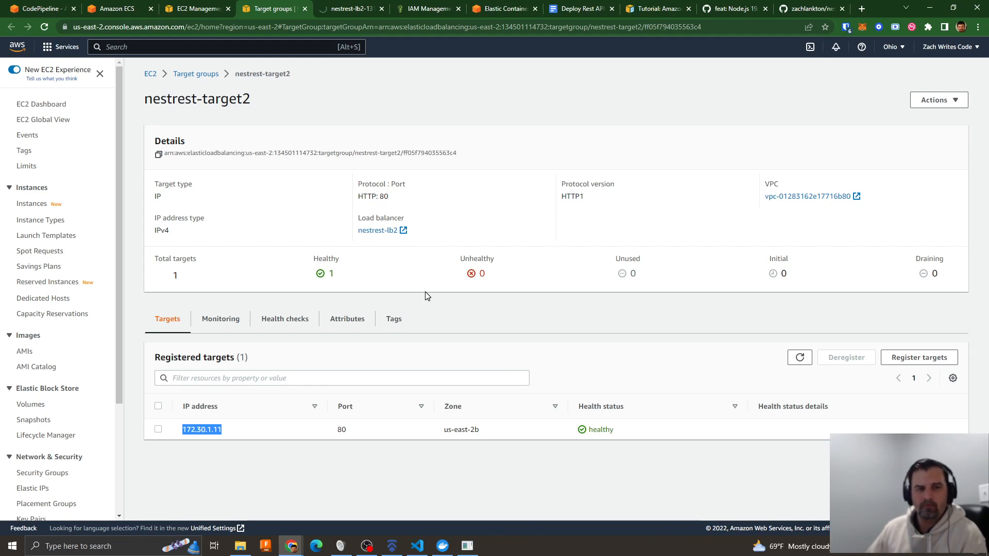
{"action": "left_click", "coordinate": [353, 10]}
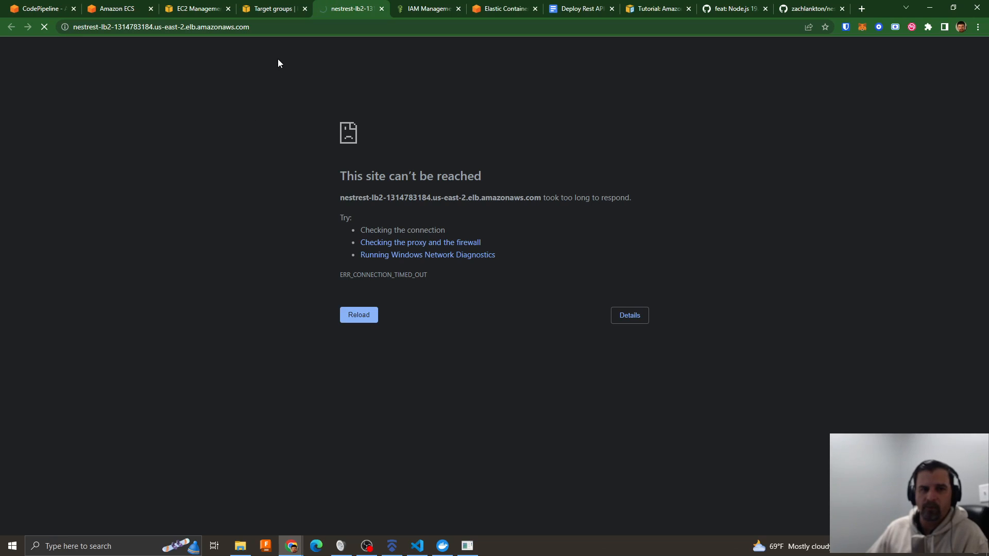
{"action": "left_click", "coordinate": [272, 12]}
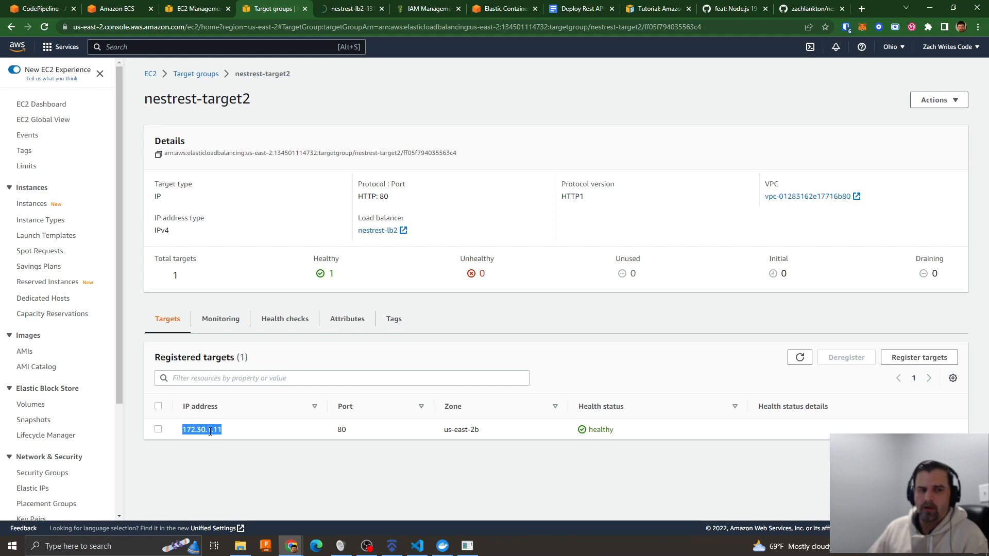
- Go back to nestrest-ecs-cluster in Amazon ECS and open the configuration of its running task
{"action": "left_click", "coordinate": [122, 10]}
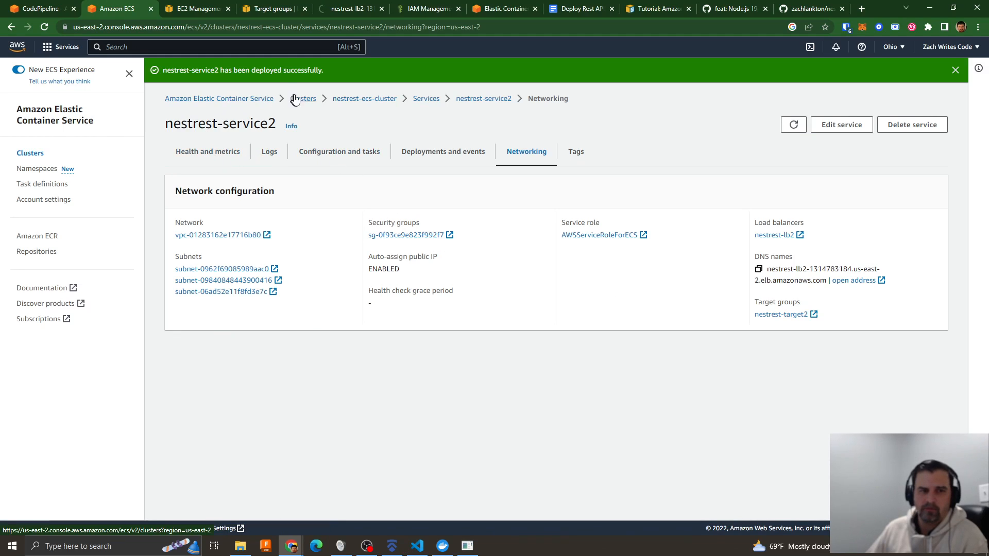
{"action": "left_click", "coordinate": [421, 99]}
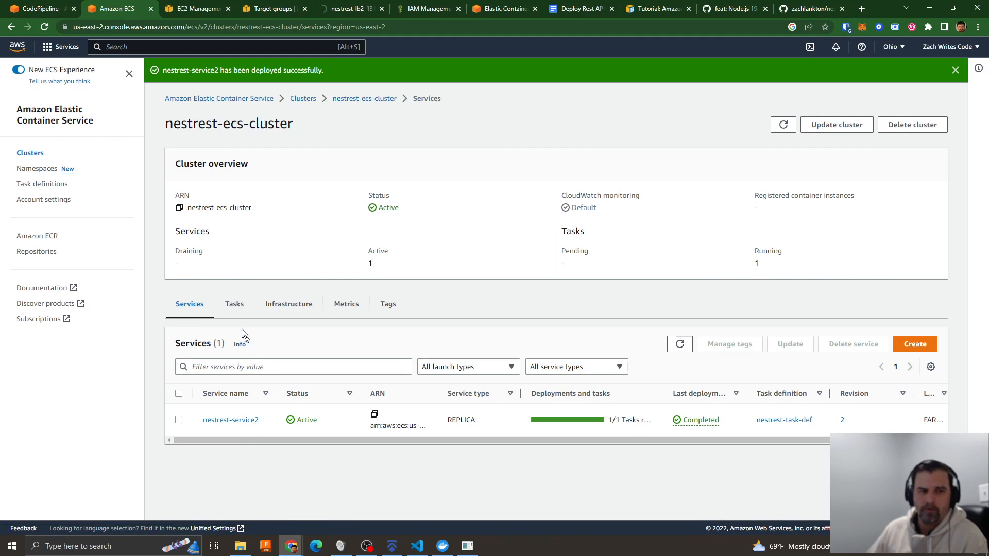
{"action": "left_click", "coordinate": [235, 309]}
{"action": "left_click", "coordinate": [226, 425]}
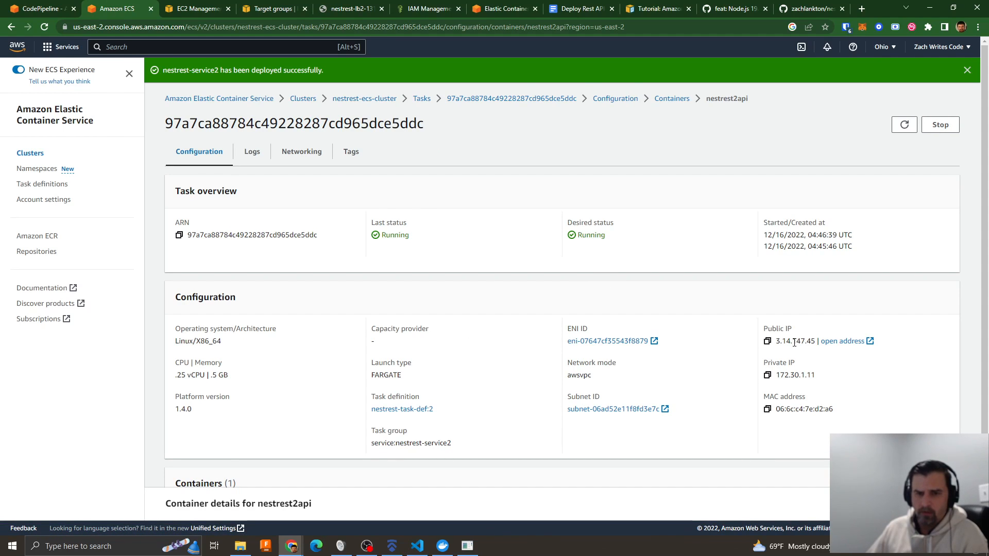
- Copy the task's public IP, open that address in the browser and return to the task details
{"action": "left_click", "coordinate": [772, 345]}
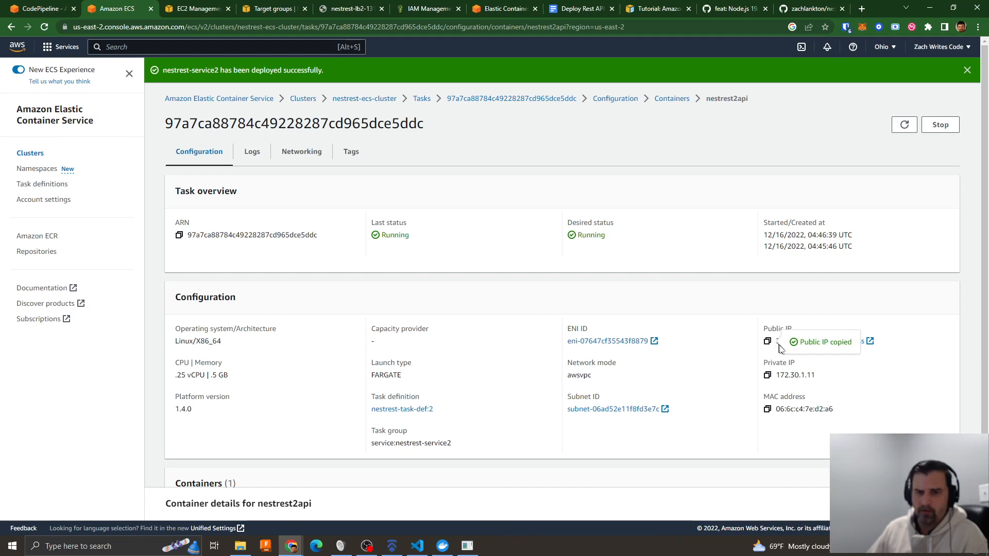
{"action": "left_click", "coordinate": [839, 343]}
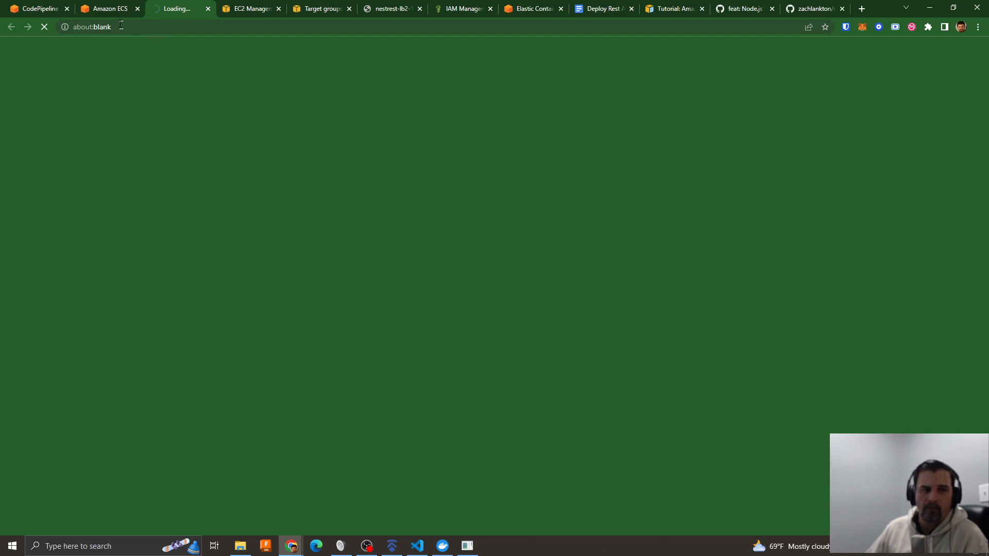
{"action": "left_click", "coordinate": [103, 9]}
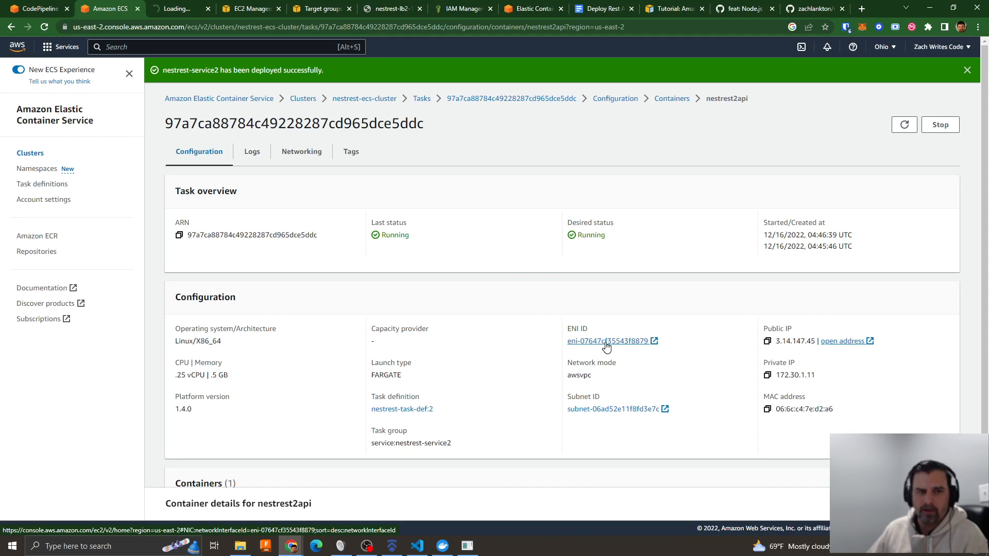
- From the task's networking details, open its network interface and the default security group attached to it
{"action": "left_click", "coordinate": [287, 154]}
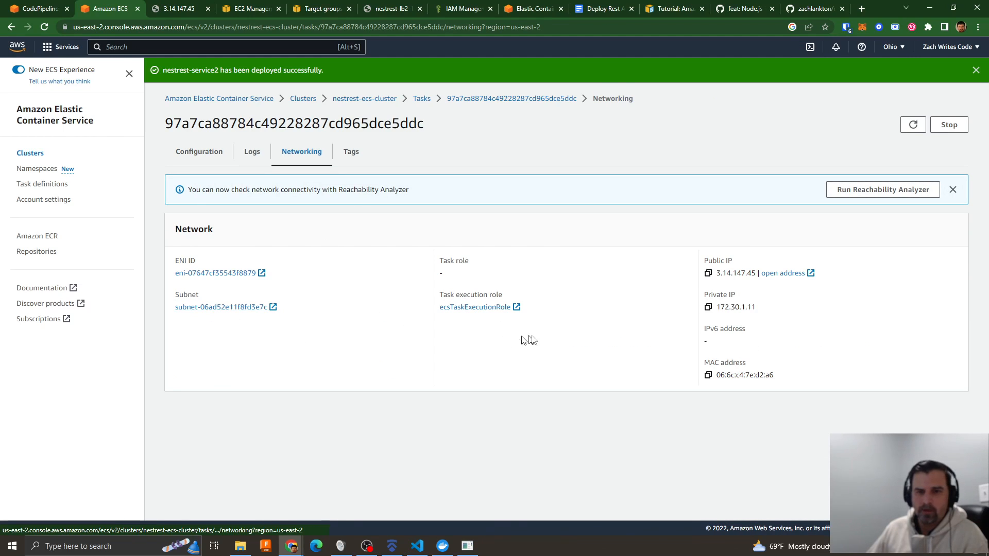
{"action": "left_click", "coordinate": [200, 273]}
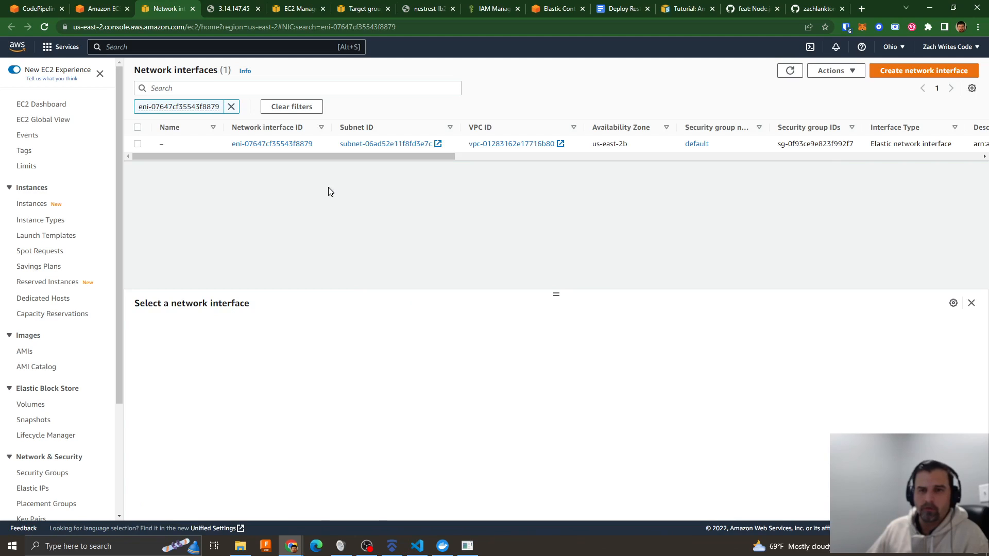
{"action": "left_click", "coordinate": [253, 146]}
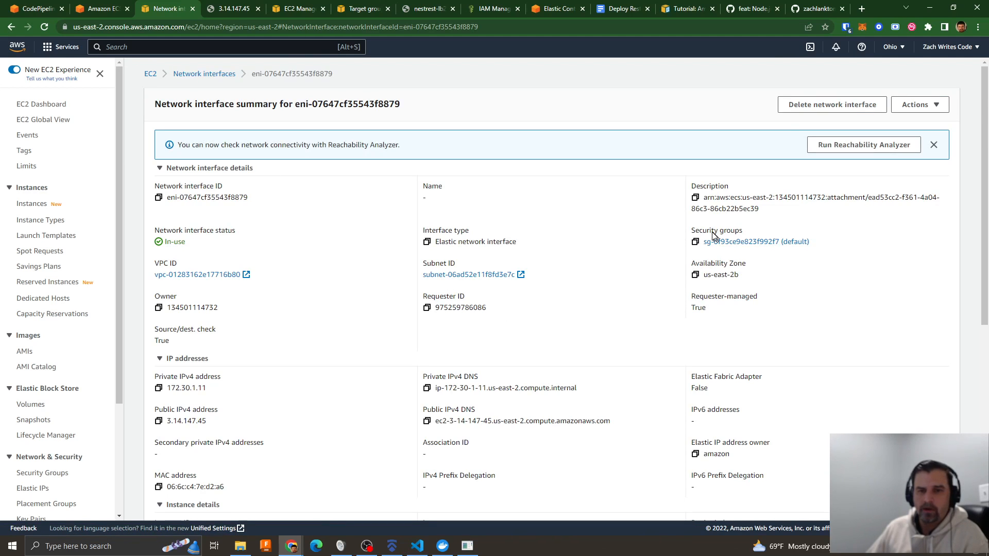
{"action": "left_click", "coordinate": [739, 242]}
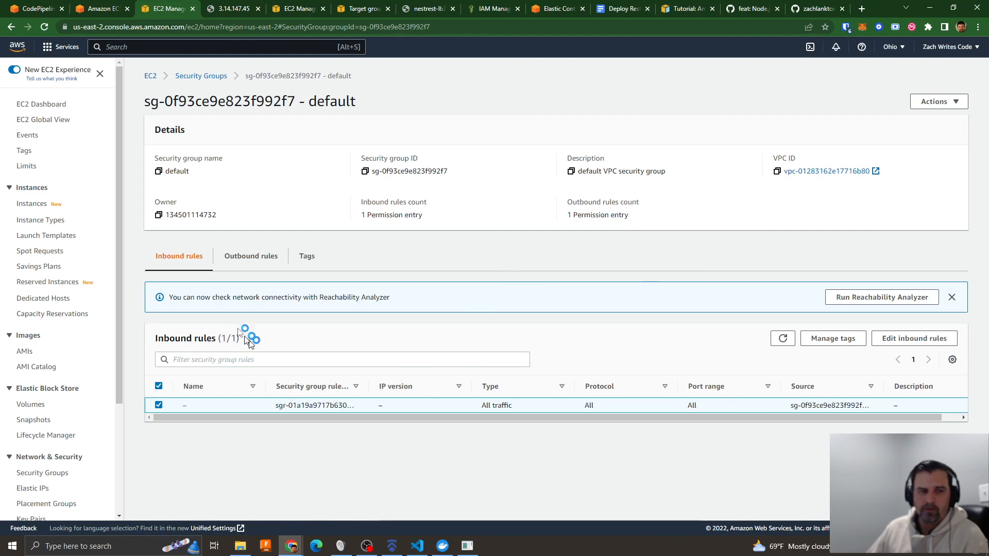
- Start editing the default security group's inbound rules and add a new rule
{"action": "left_click", "coordinate": [915, 338]}
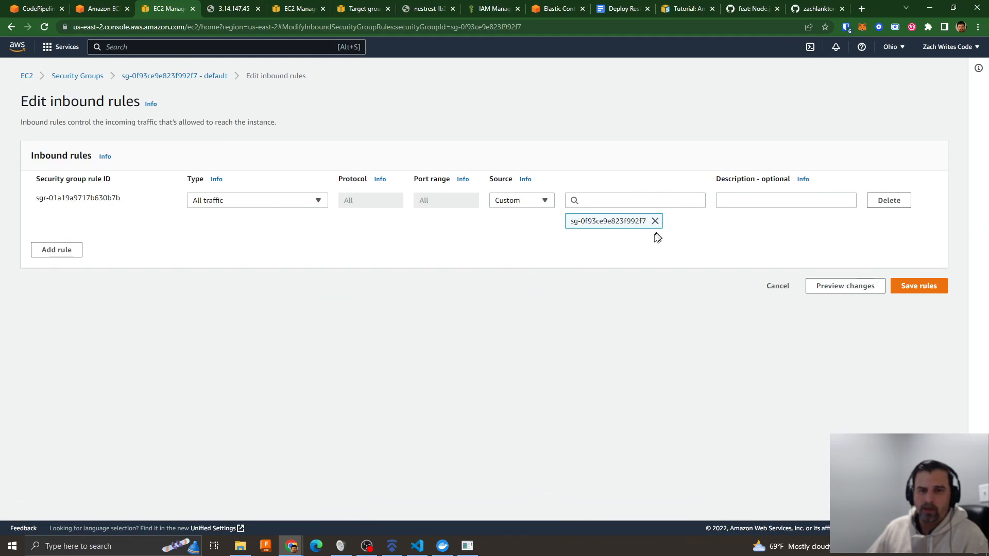
{"action": "left_click", "coordinate": [59, 256]}
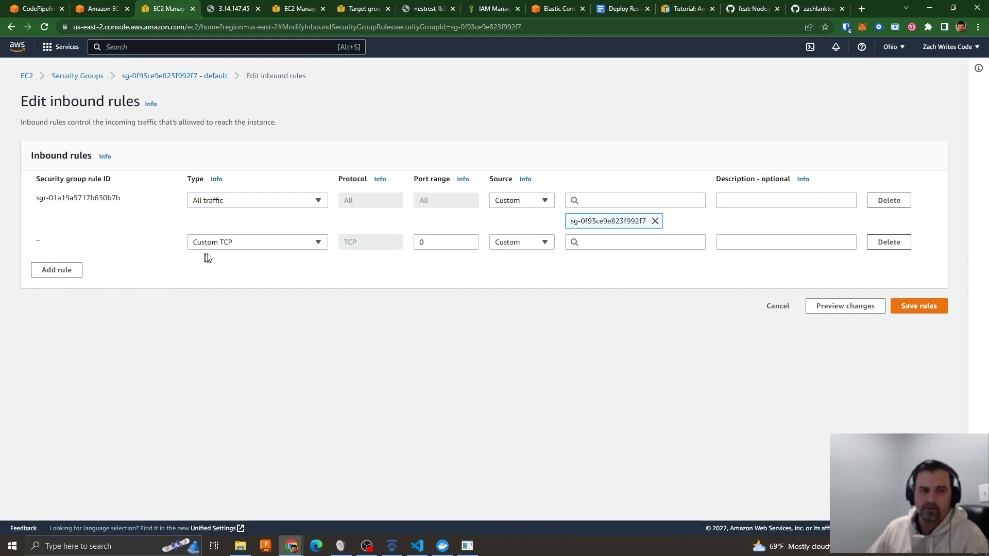
{"action": "left_click", "coordinate": [235, 243]}
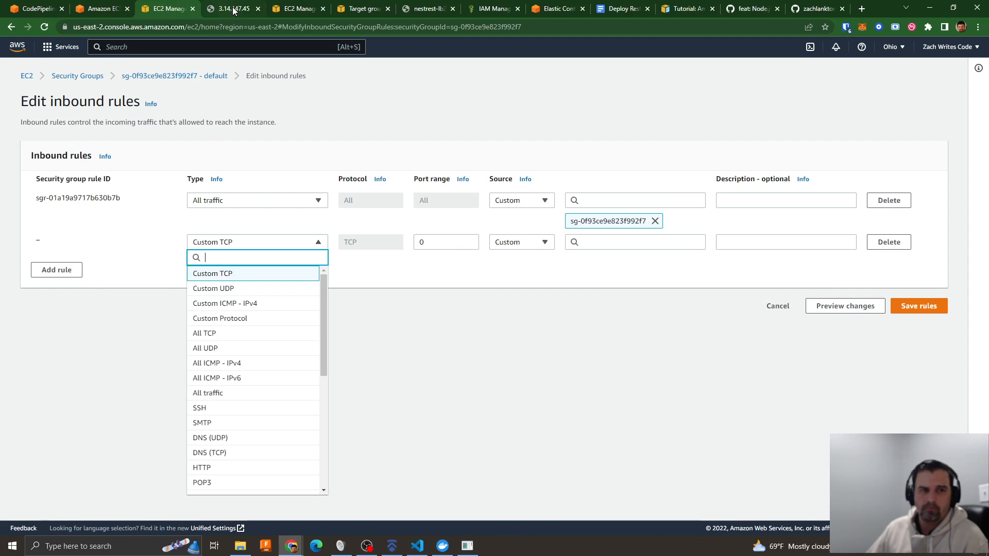
- Close the nestrest-lb2 and nestrest-target2 console pages and recheck the task's public IP page
{"action": "left_click", "coordinate": [231, 11]}
{"action": "left_click", "coordinate": [297, 9]}
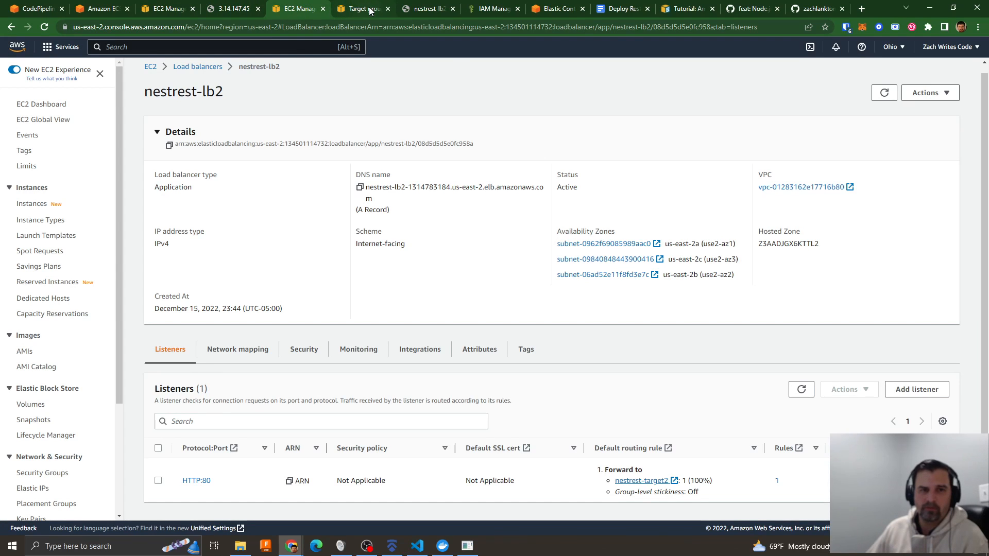
{"action": "left_click", "coordinate": [409, 8]}
{"action": "left_click", "coordinate": [360, 10]}
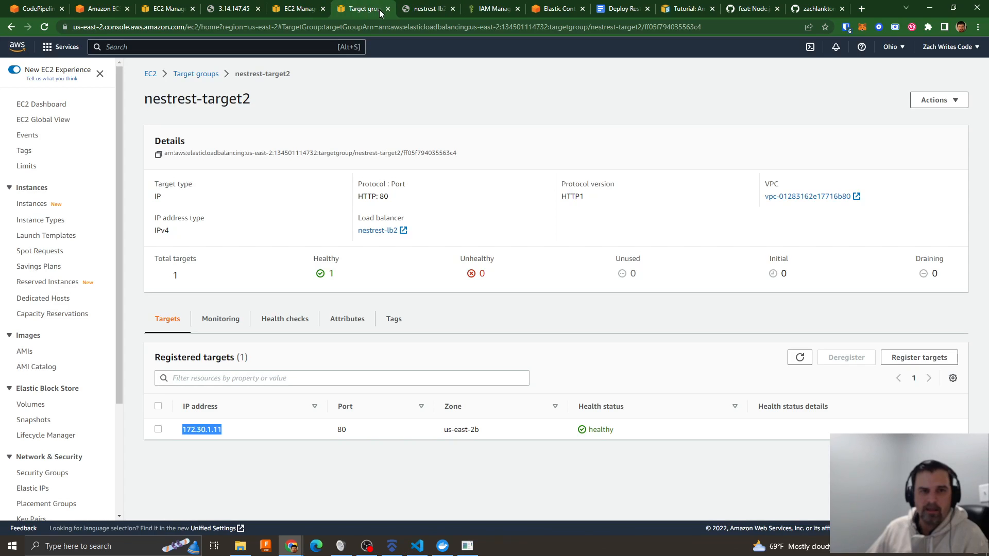
{"action": "left_click", "coordinate": [388, 10]}
{"action": "left_click", "coordinate": [323, 8]}
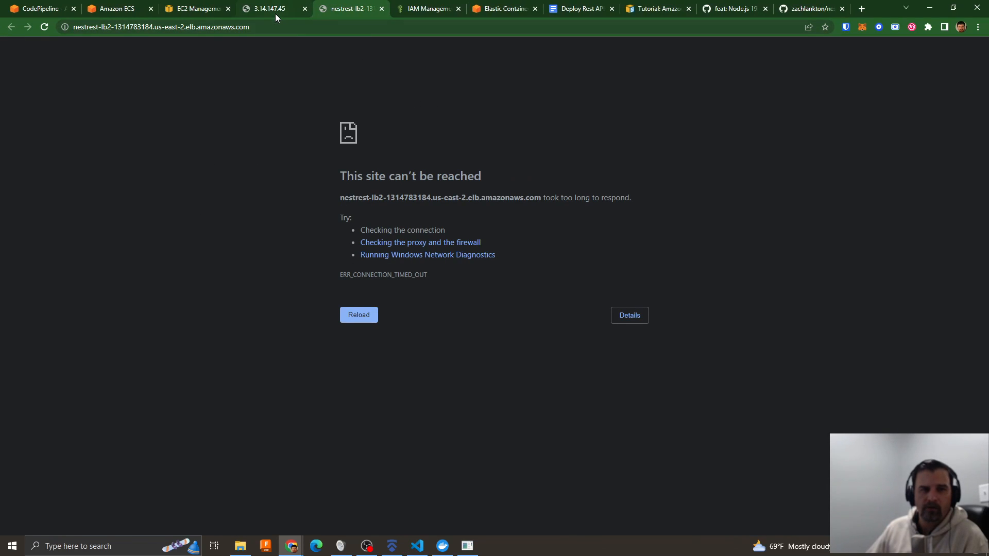
{"action": "left_click", "coordinate": [259, 9]}
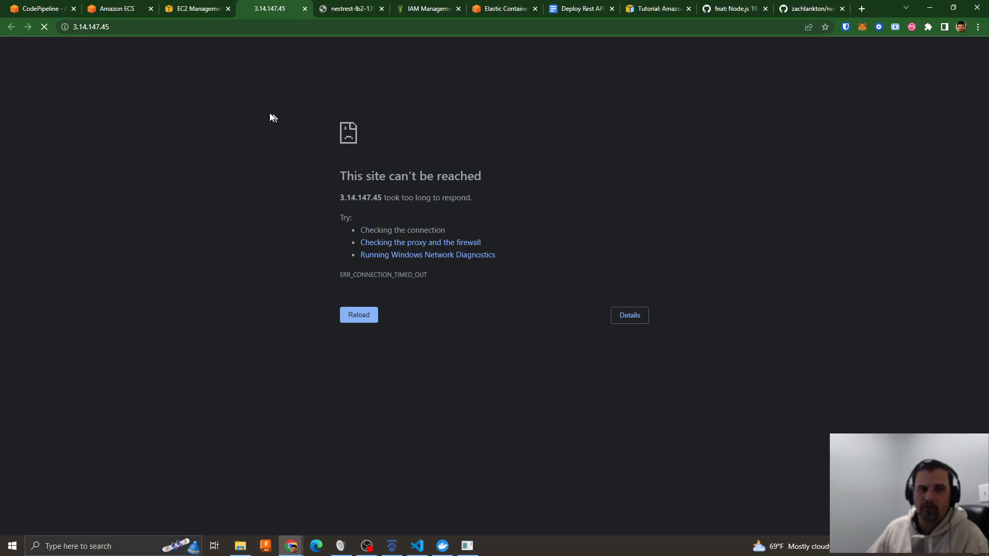
- Set the new inbound rule to All TCP with the source Anywhere-IPv4 (0.0.0.0/0) and save the rules
{"action": "left_click", "coordinate": [194, 11]}
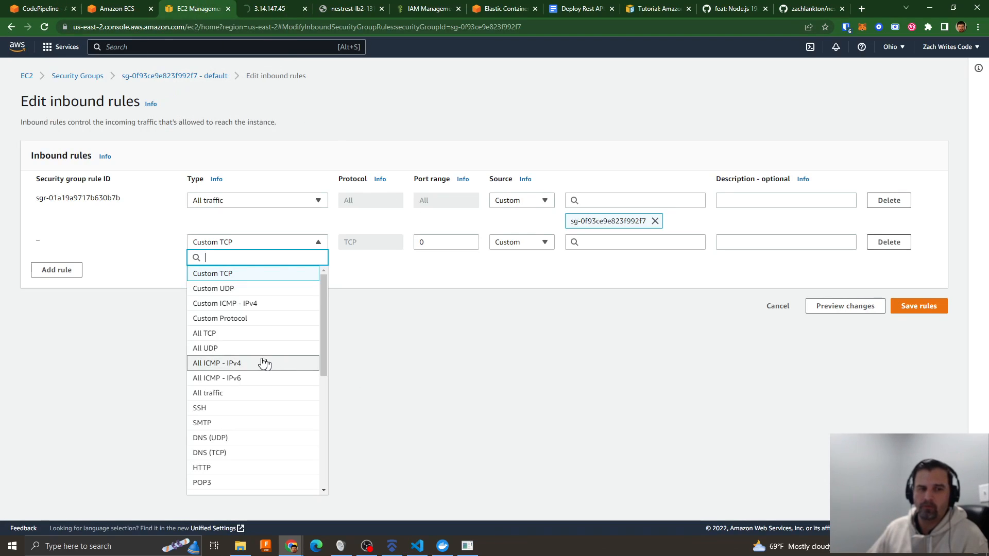
{"action": "left_click", "coordinate": [213, 338]}
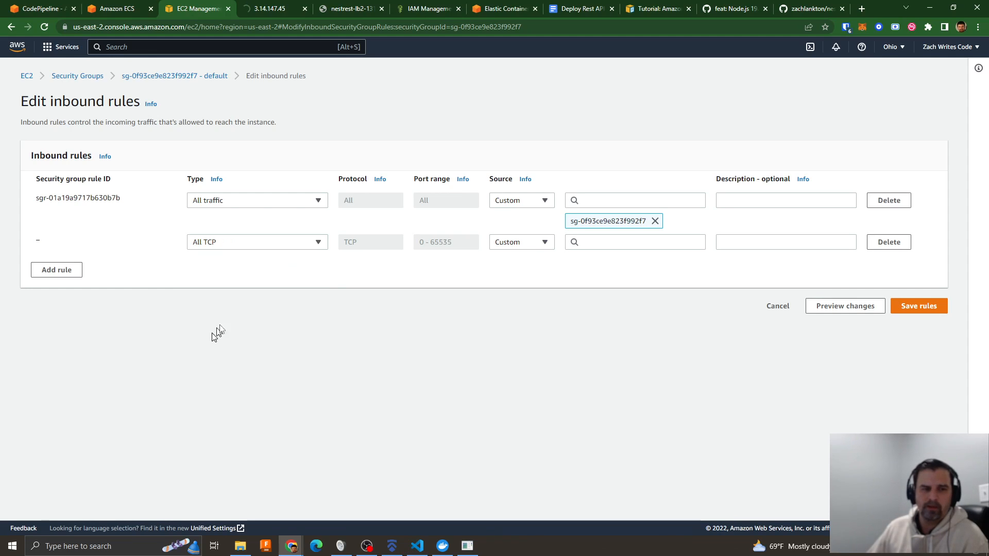
{"action": "left_click", "coordinate": [528, 249]}
{"action": "left_click", "coordinate": [516, 272]}
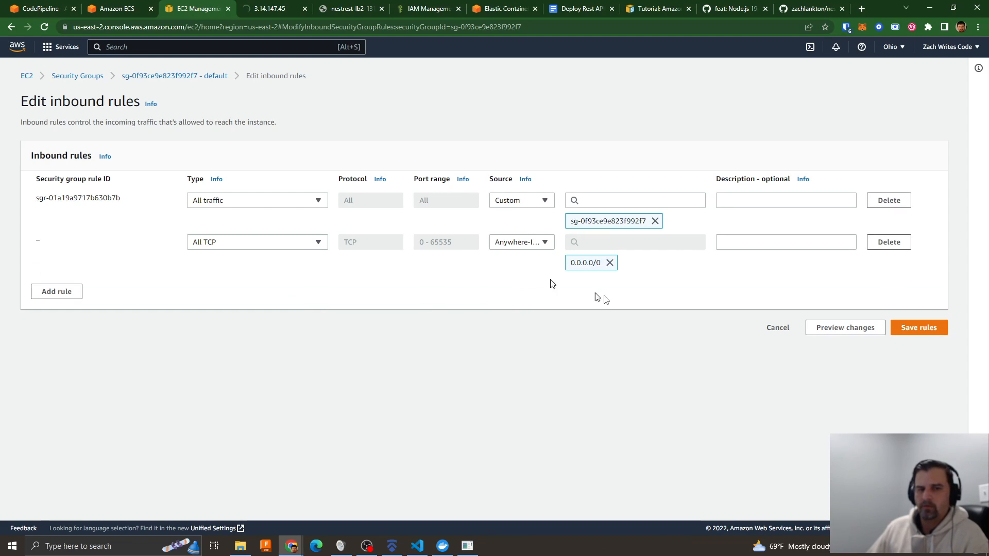
{"action": "left_click", "coordinate": [920, 334]}
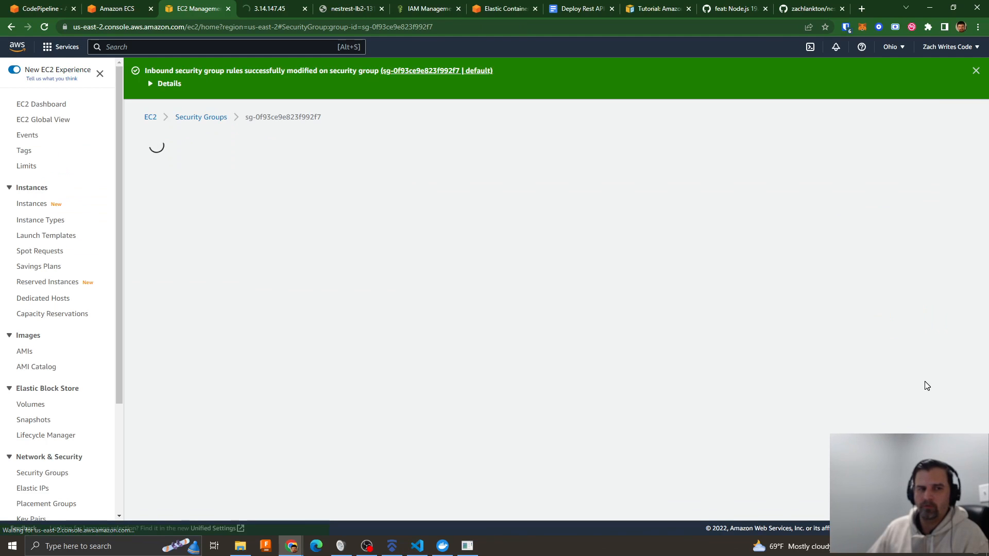
- Reload the task's public IP page and the nestrest-lb2 address page to test whether both respond
{"action": "left_click", "coordinate": [263, 9]}
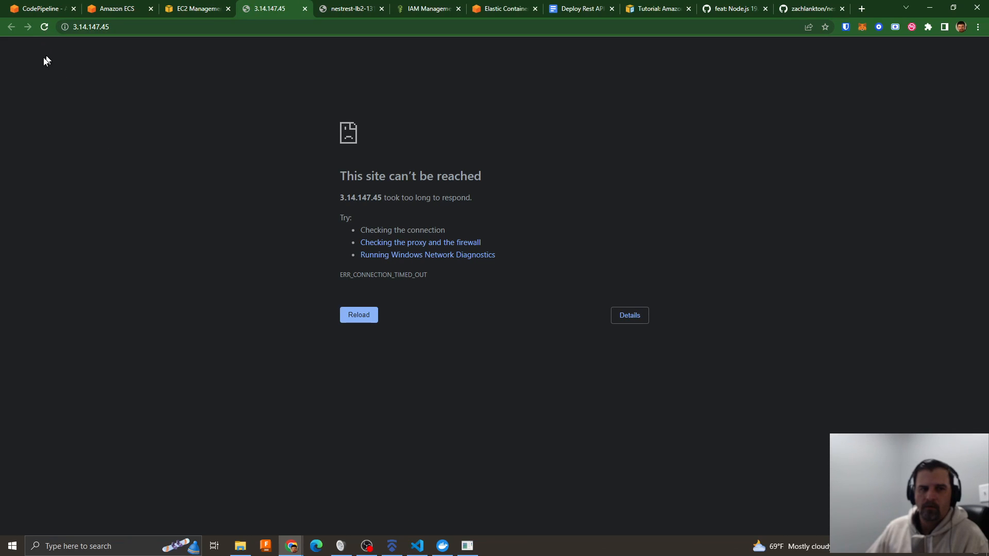
{"action": "left_click", "coordinate": [44, 26]}
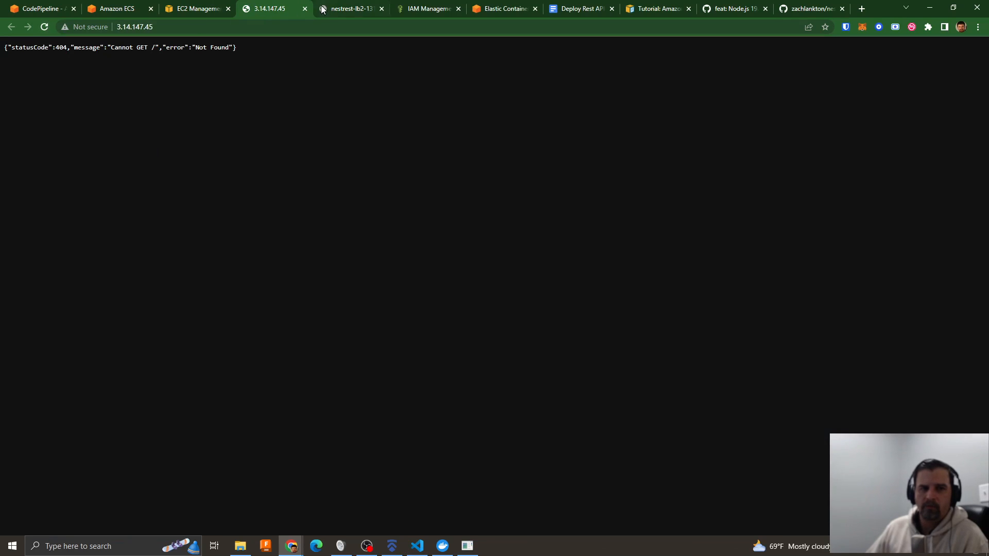
{"action": "left_click", "coordinate": [336, 10]}
{"action": "left_click", "coordinate": [45, 26]}
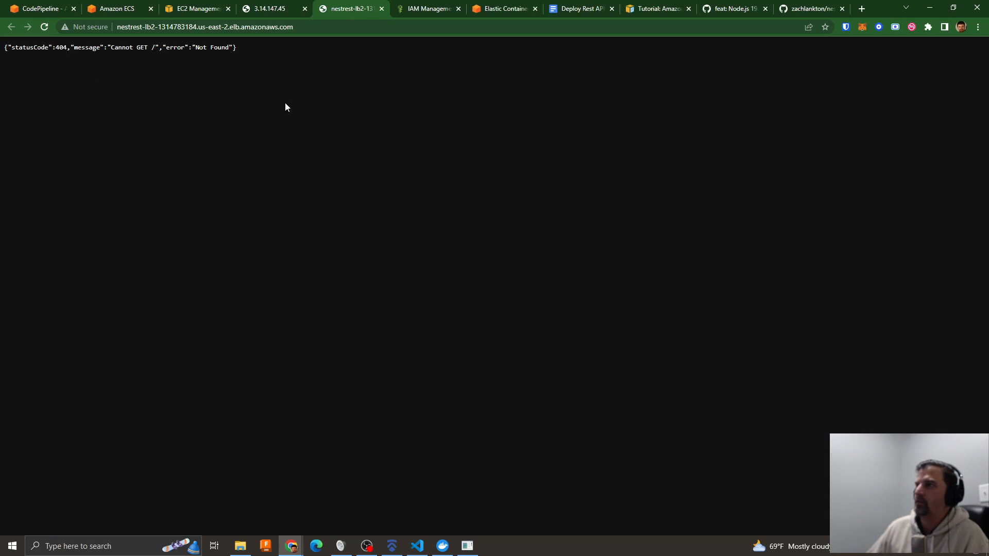
{"action": "left_click", "coordinate": [273, 10]}
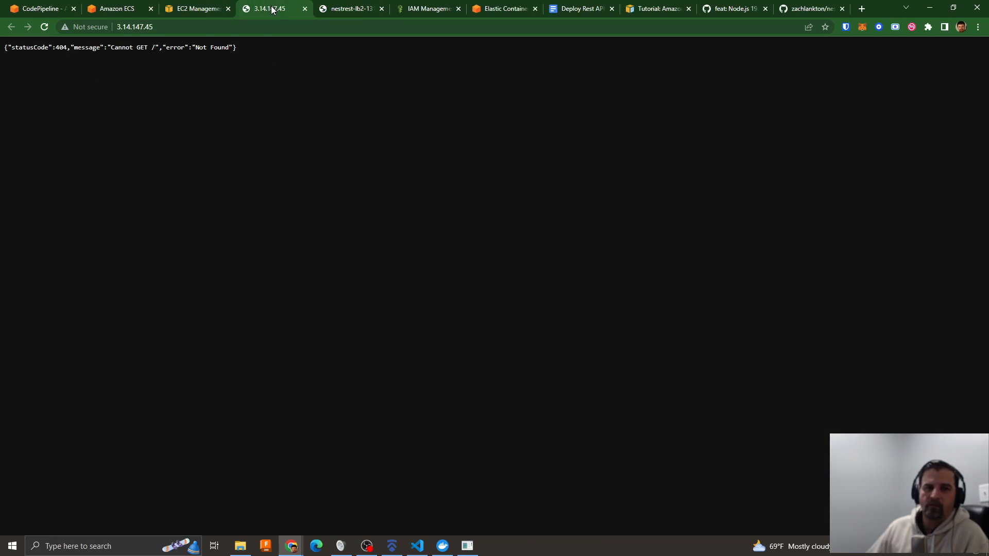
{"action": "left_click", "coordinate": [332, 11]}
- Review the default security group's saved inbound rules and close the task's public IP page, keeping the load balancer page
{"action": "left_click", "coordinate": [193, 10]}
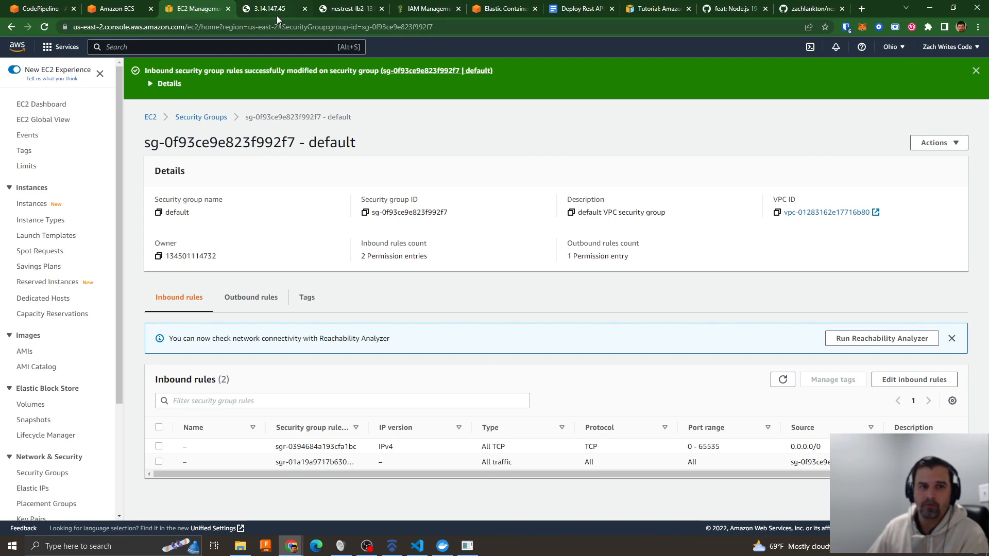
{"action": "left_click", "coordinate": [340, 10]}
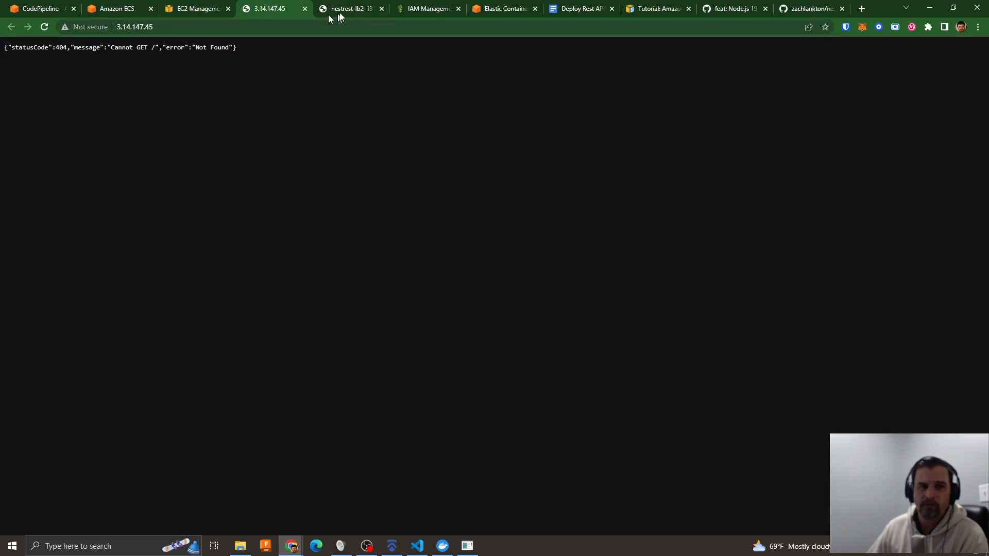
{"action": "left_click", "coordinate": [284, 10]}
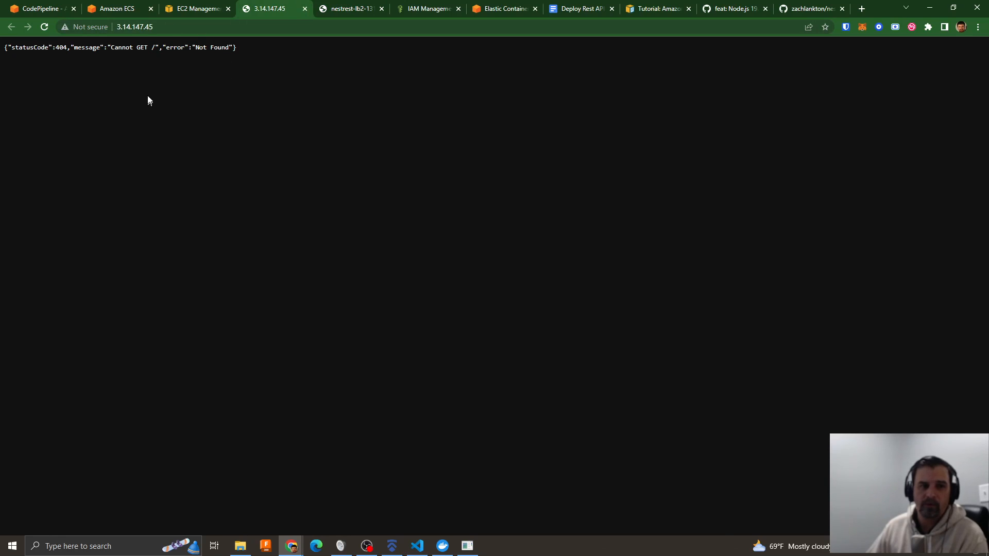
{"action": "left_click", "coordinate": [304, 8]}
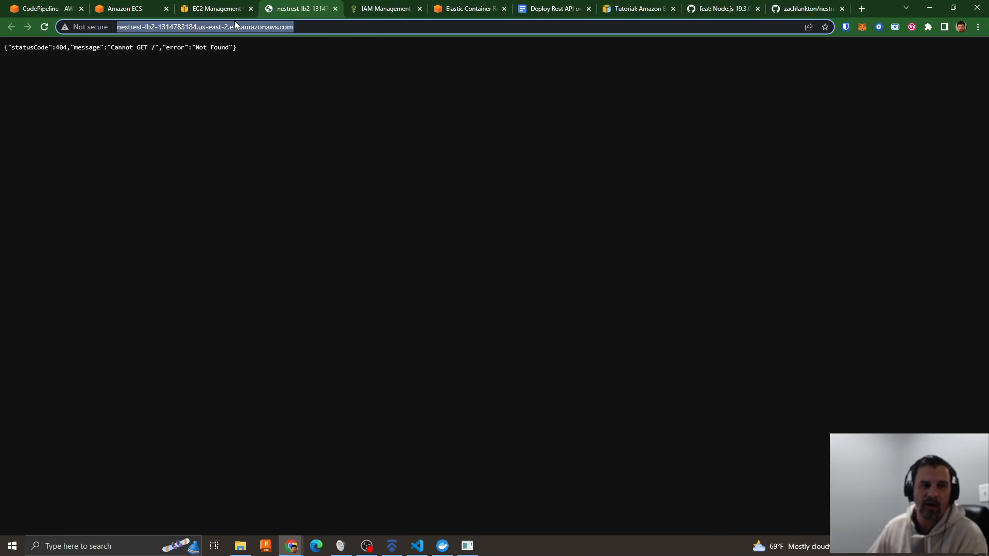
{"action": "left_click", "coordinate": [310, 67]}
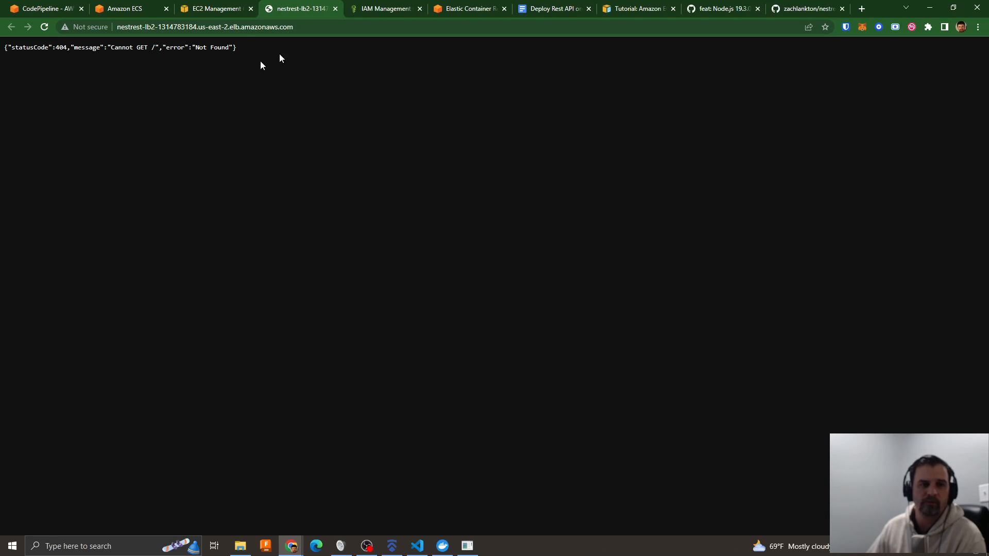
- Open the /api path on the load balancer address and expand the POST /auth/login endpoint
{"action": "left_click", "coordinate": [307, 29]}
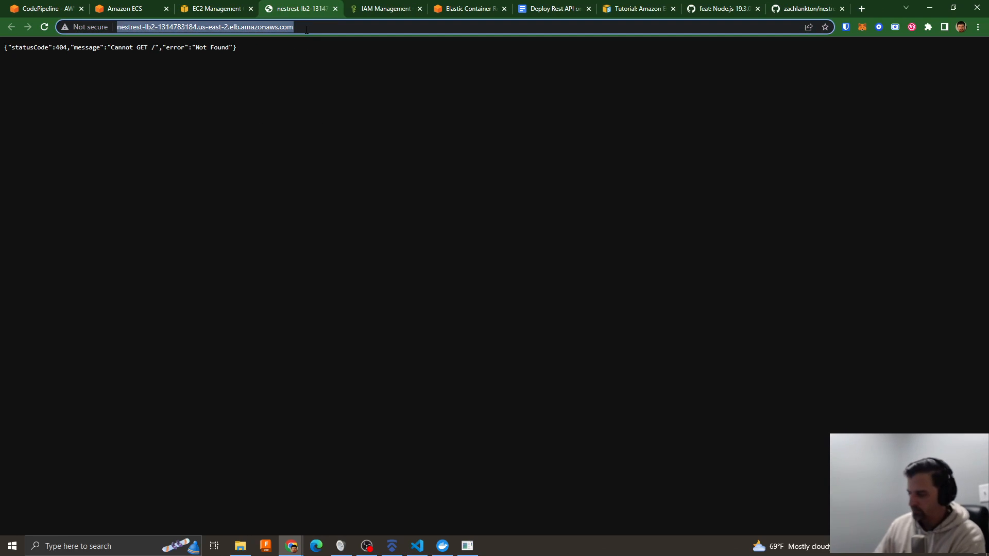
{"action": "left_click", "coordinate": [307, 28]}
{"action": "type", "text": "/api"}
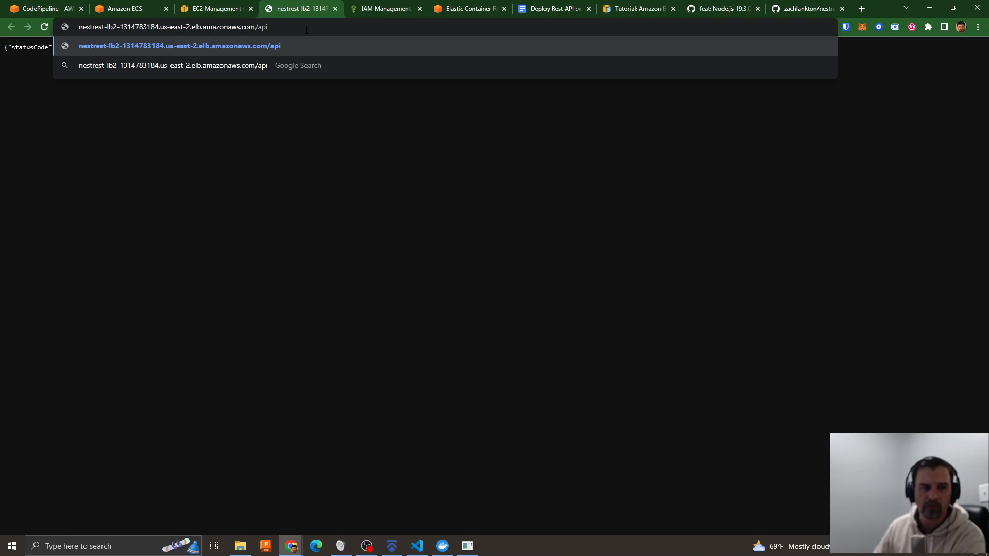
{"action": "key", "text": "Return"}
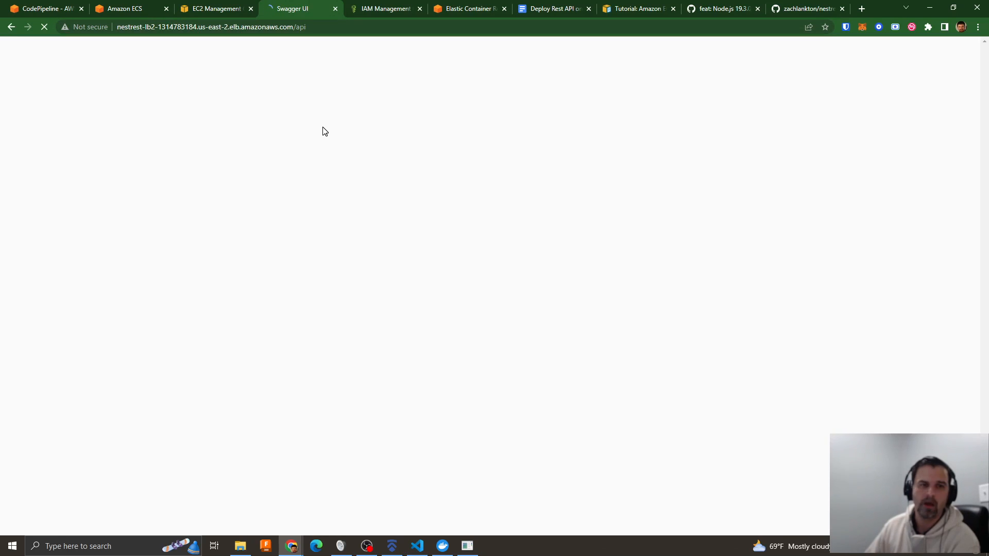
{"action": "left_click", "coordinate": [296, 246]}
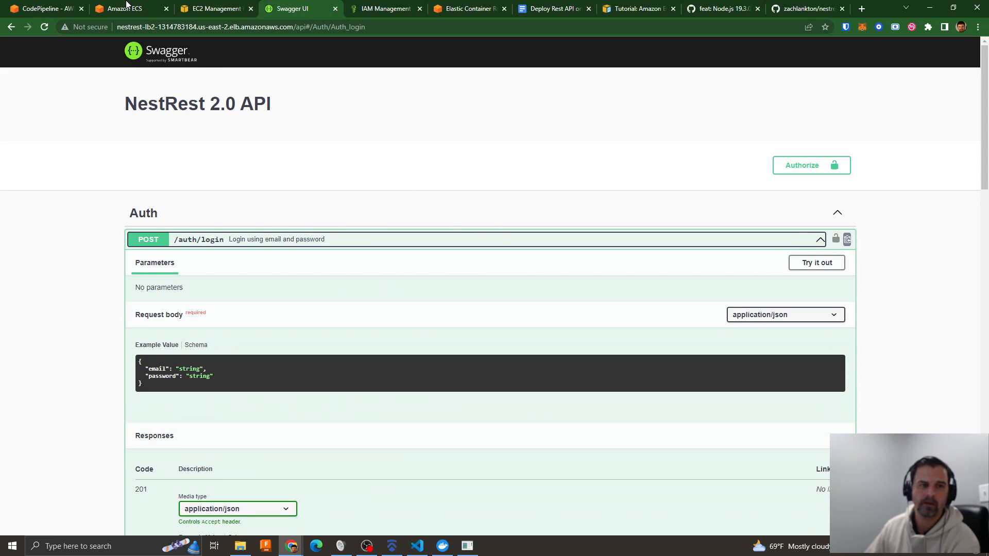
- Switch to Amazon ECS and examine the logs of the running nestrest-service2 task
{"action": "left_click", "coordinate": [135, 11]}
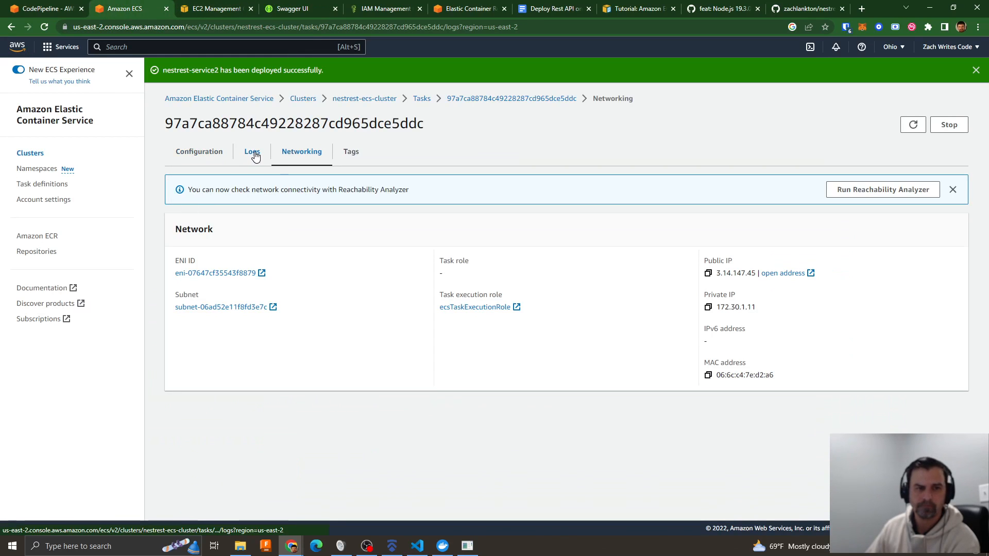
{"action": "left_click", "coordinate": [252, 152]}
{"action": "scroll", "coordinate": [575, 301], "scroll_direction": "down", "scroll_amount": 8}
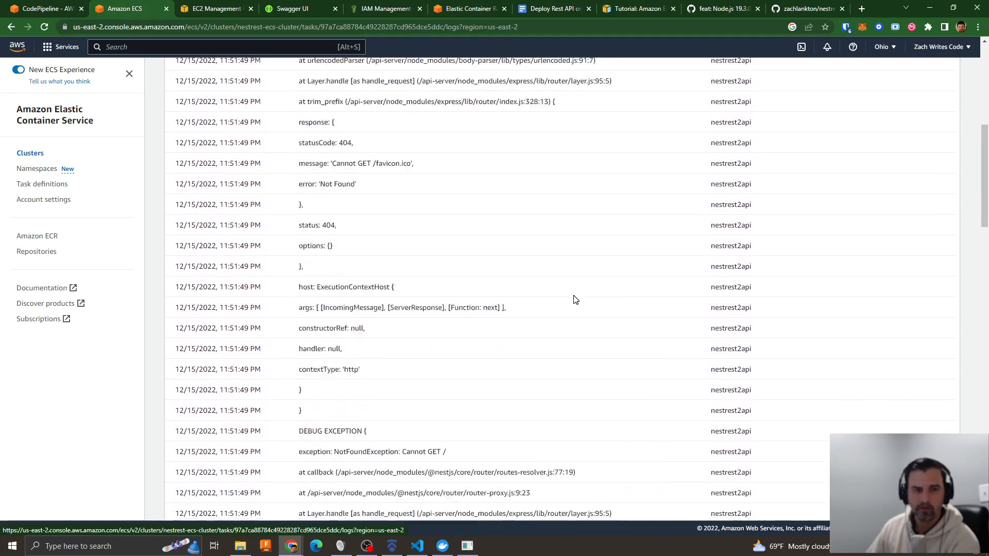
{"action": "scroll", "coordinate": [575, 300], "scroll_direction": "down", "scroll_amount": 10}
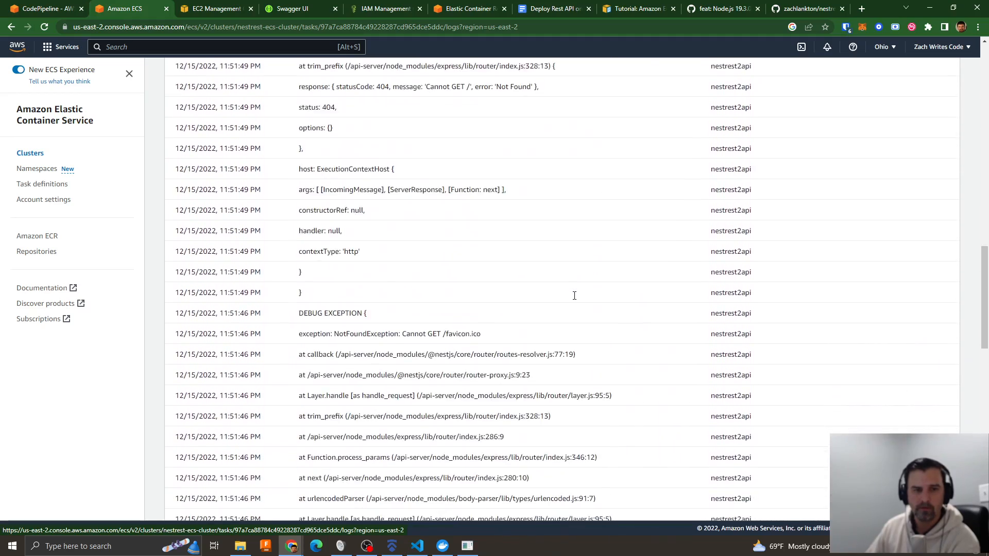
{"action": "scroll", "coordinate": [574, 295], "scroll_direction": "down", "scroll_amount": 5}
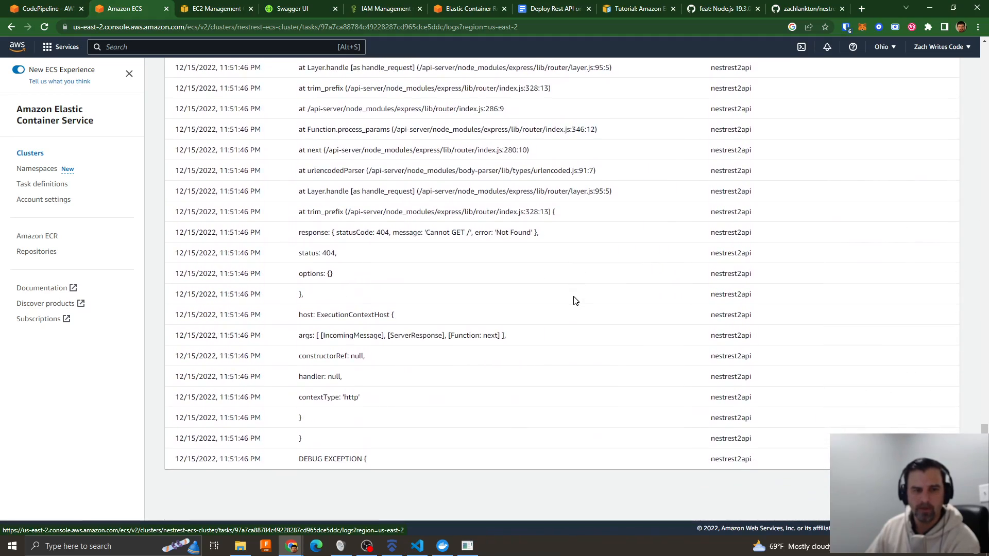
{"action": "scroll", "coordinate": [421, 243], "scroll_direction": "up", "scroll_amount": 20}
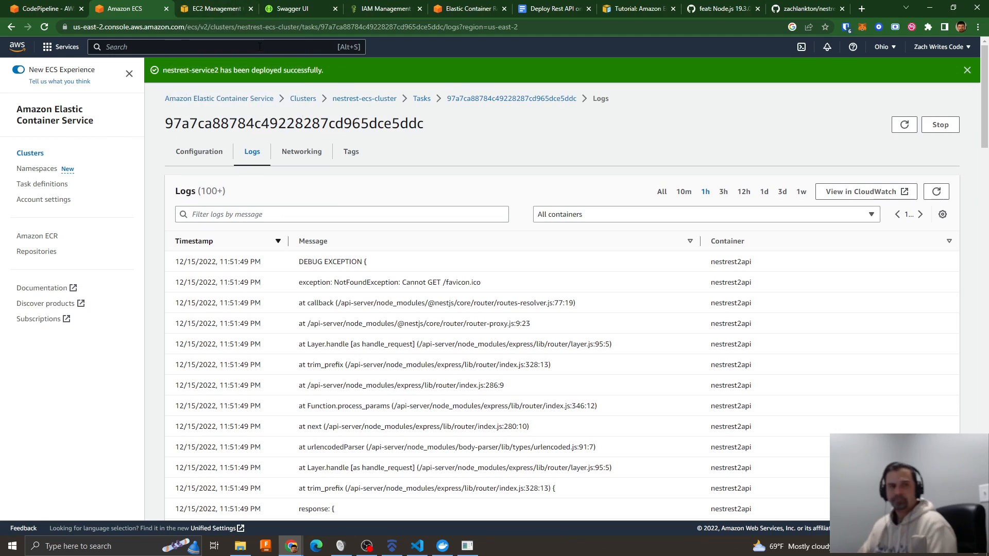
- Look up the default admin email in main.ts in Visual Studio Code, select it and return to the Swagger page
{"action": "left_click", "coordinate": [281, 9]}
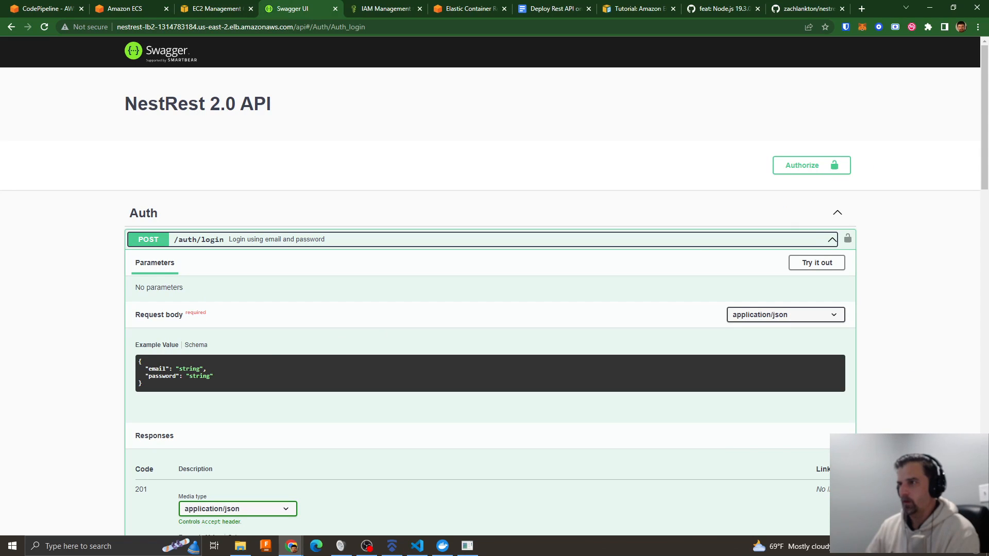
{"action": "left_click_drag", "start_coordinate": [988, 133], "coordinate": [445, 96]}
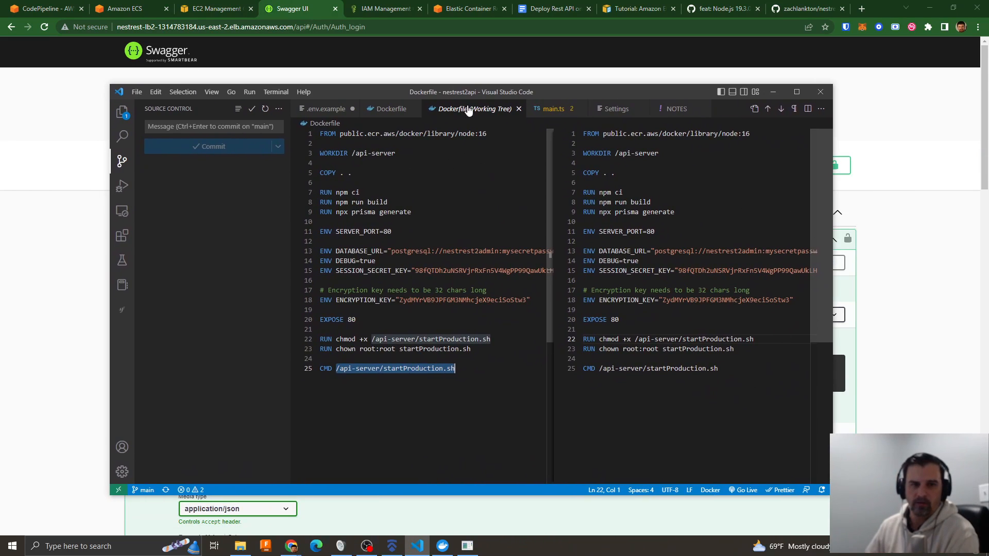
{"action": "left_click", "coordinate": [553, 109]}
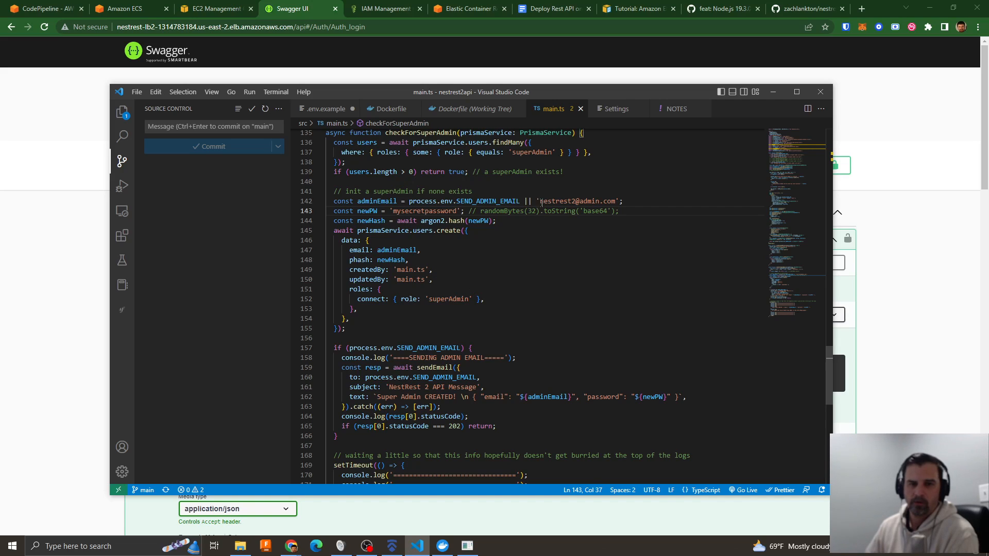
{"action": "left_click_drag", "start_coordinate": [615, 201], "coordinate": [540, 201]}
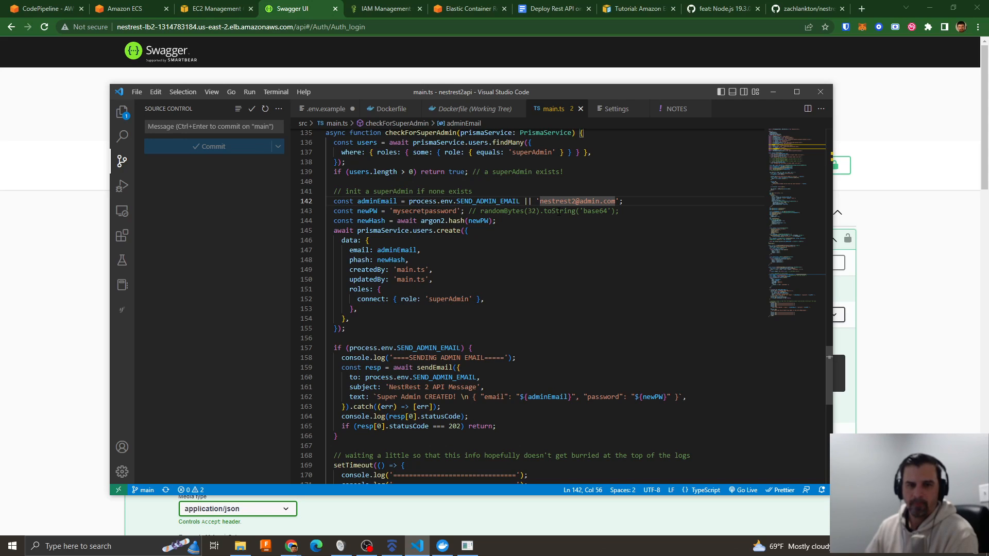
{"action": "left_click_drag", "start_coordinate": [476, 91], "coordinate": [988, 166]}
- Execute GET /auth/test-crypto on the Swagger page without logging in and select its response body
{"action": "scroll", "coordinate": [377, 330], "scroll_direction": "down", "scroll_amount": 1}
{"action": "scroll", "coordinate": [378, 330], "scroll_direction": "down", "scroll_amount": 14}
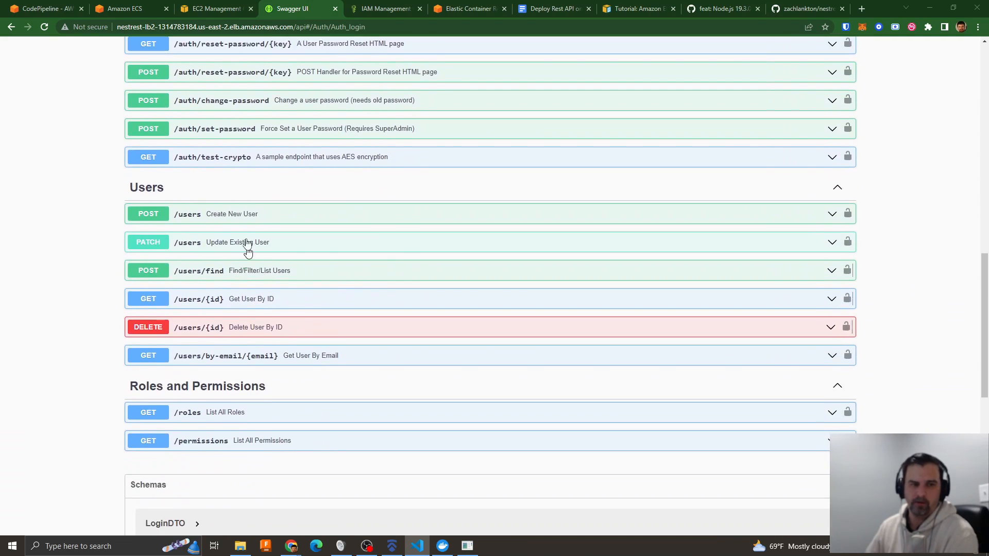
{"action": "left_click", "coordinate": [247, 163]}
{"action": "left_click", "coordinate": [800, 181]}
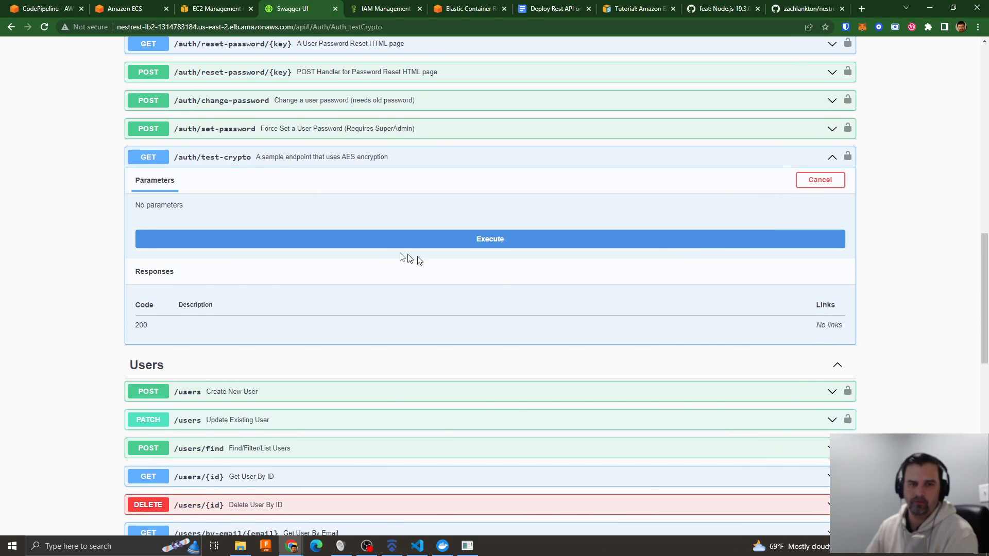
{"action": "left_click", "coordinate": [401, 239]}
{"action": "scroll", "coordinate": [158, 336], "scroll_direction": "down", "scroll_amount": 3}
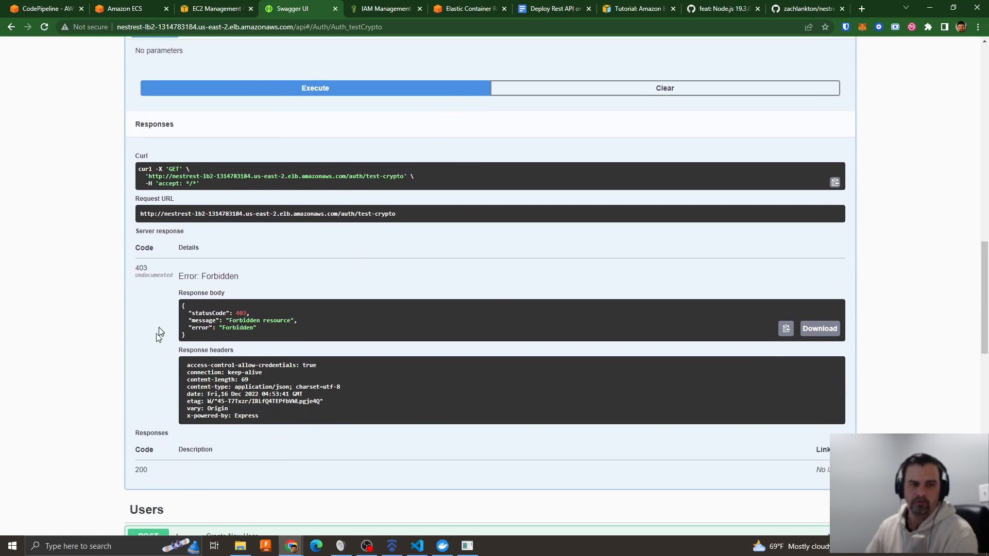
{"action": "left_click_drag", "start_coordinate": [186, 307], "coordinate": [279, 329]}
- Expand GET /roles, execute it without logging in and select the response body
{"action": "scroll", "coordinate": [381, 322], "scroll_direction": "down", "scroll_amount": 9}
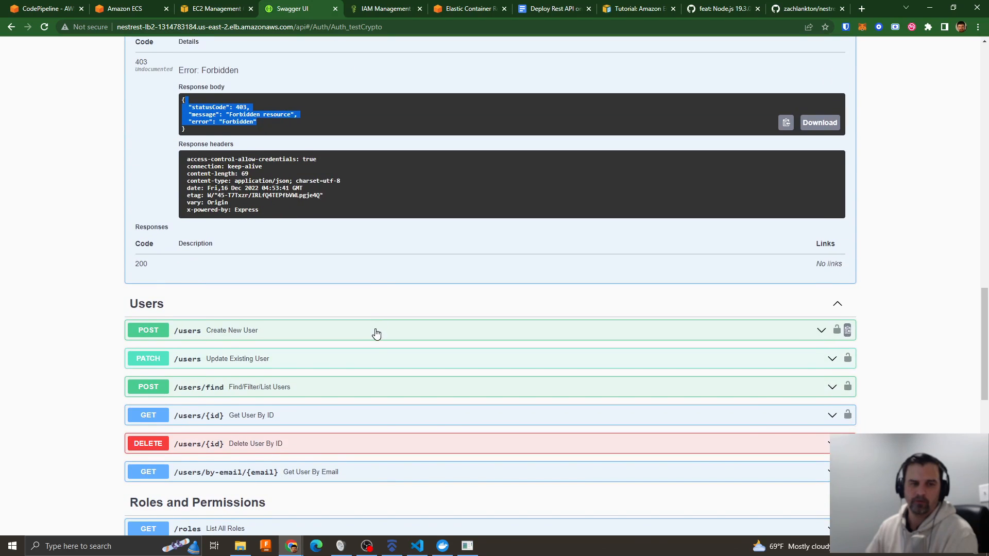
{"action": "left_click", "coordinate": [230, 271]}
{"action": "scroll", "coordinate": [410, 327], "scroll_direction": "down", "scroll_amount": 4}
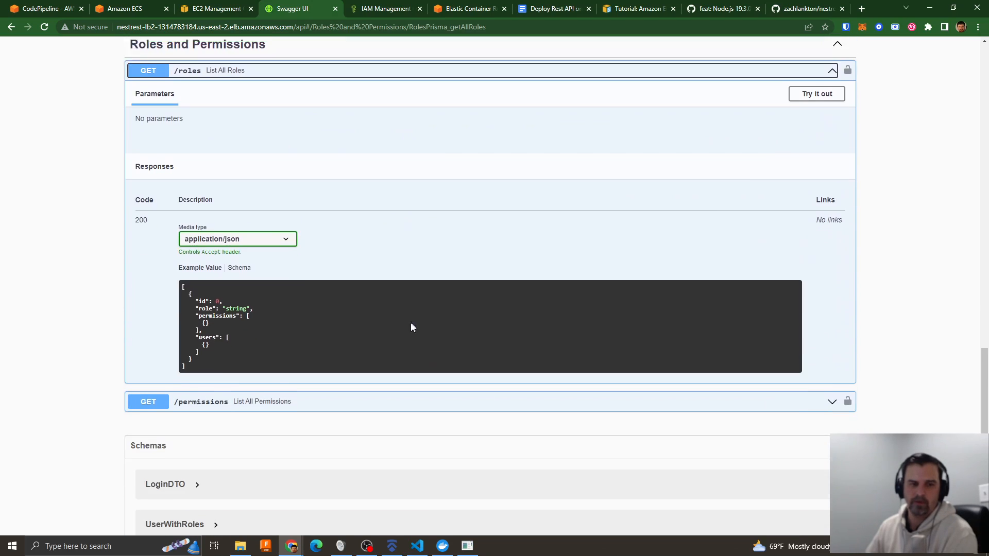
{"action": "left_click", "coordinate": [803, 88]}
{"action": "left_click", "coordinate": [325, 149]}
{"action": "scroll", "coordinate": [416, 292], "scroll_direction": "down", "scroll_amount": 4}
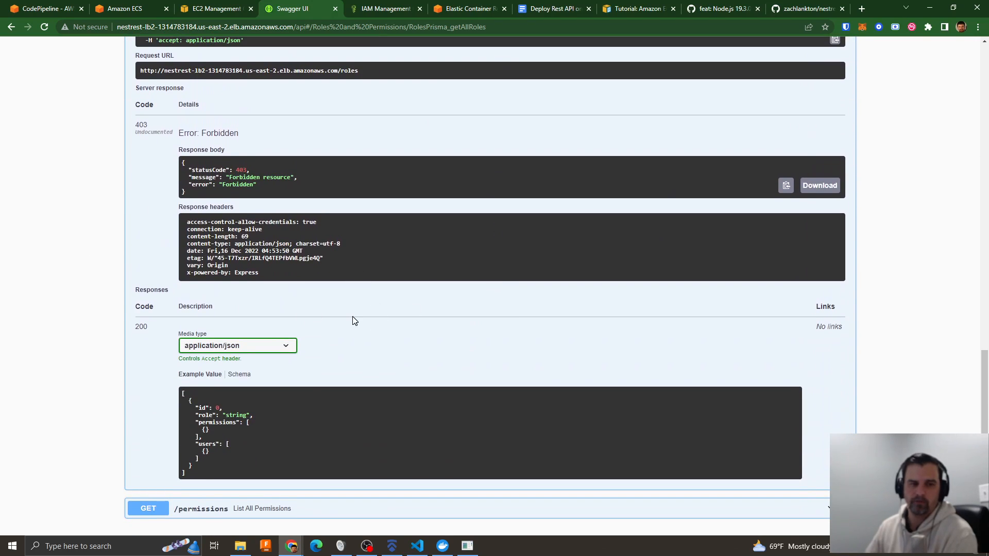
{"action": "scroll", "coordinate": [378, 321], "scroll_direction": "up", "scroll_amount": 4}
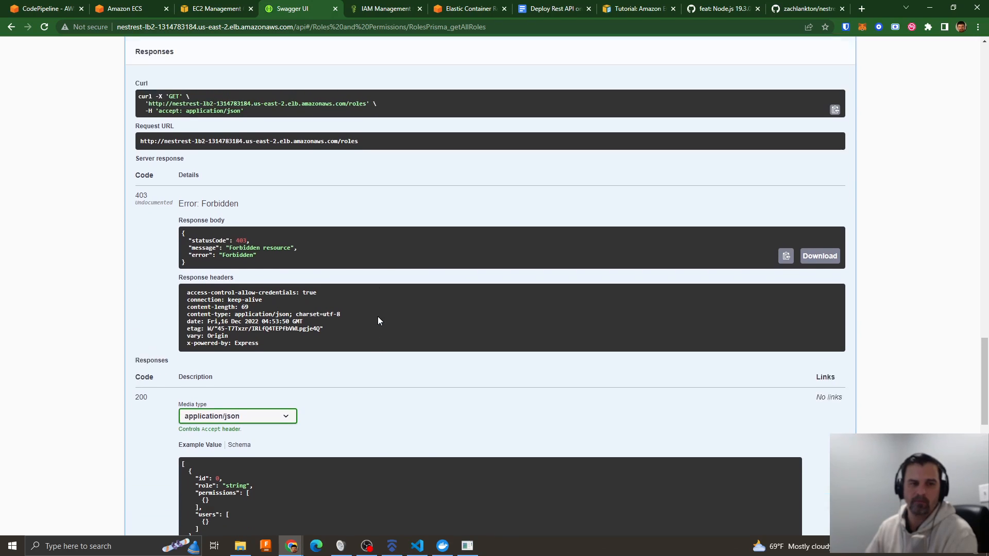
{"action": "left_click_drag", "start_coordinate": [185, 369], "coordinate": [247, 398]}
- Make the POST /auth/login request body editable and fill in the default admin's email address
{"action": "scroll", "coordinate": [440, 337], "scroll_direction": "up", "scroll_amount": 20}
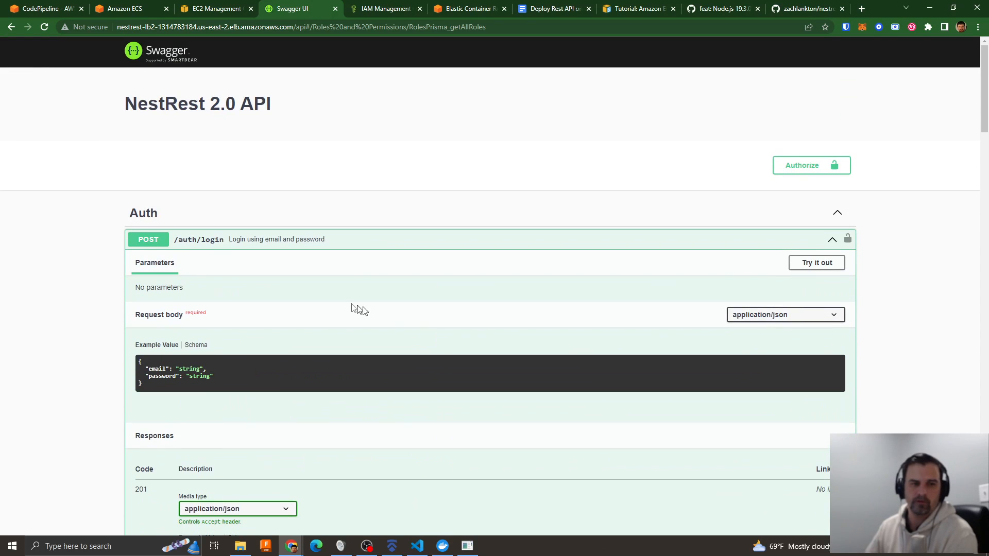
{"action": "left_click", "coordinate": [801, 264]}
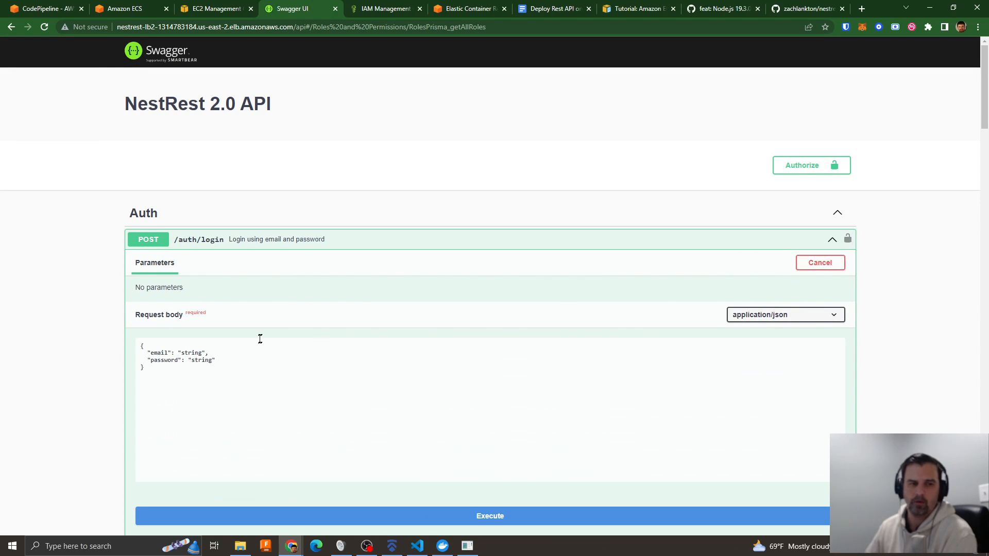
{"action": "double_click", "coordinate": [185, 354]}
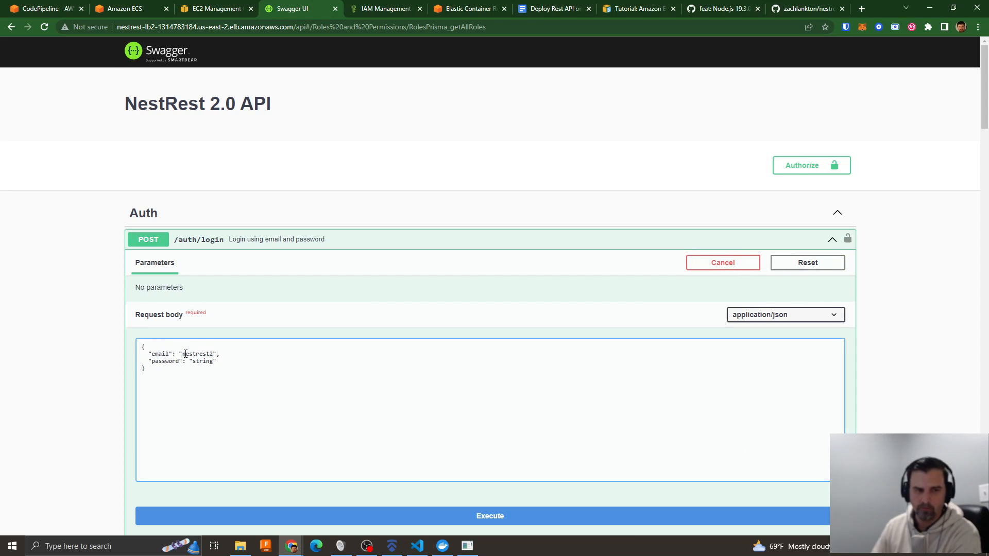
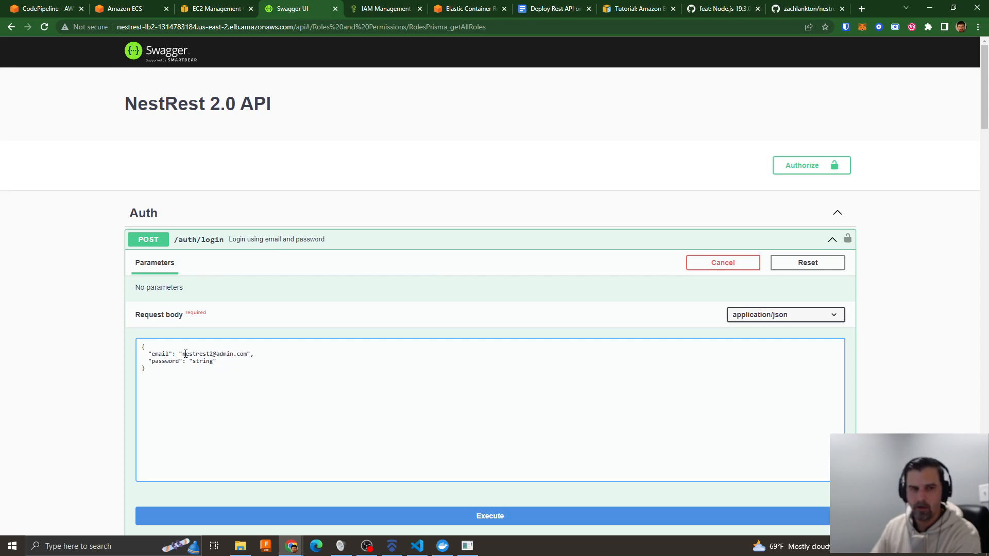
- Enter the admin password in the login request body, execute the request and select the returned response body
{"action": "double_click", "coordinate": [205, 363]}
{"action": "type", "text": "mysecre"}
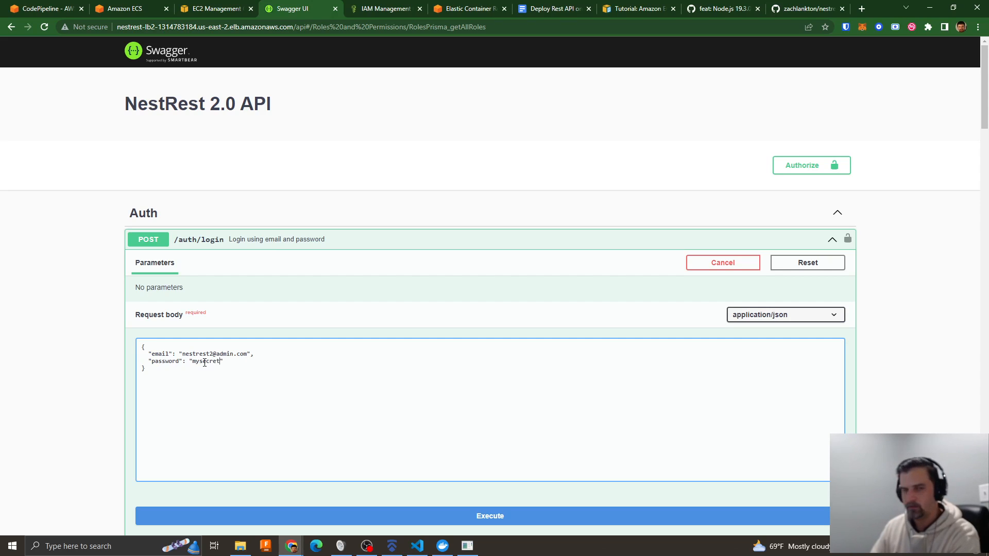
{"action": "type", "text": "tpas"}
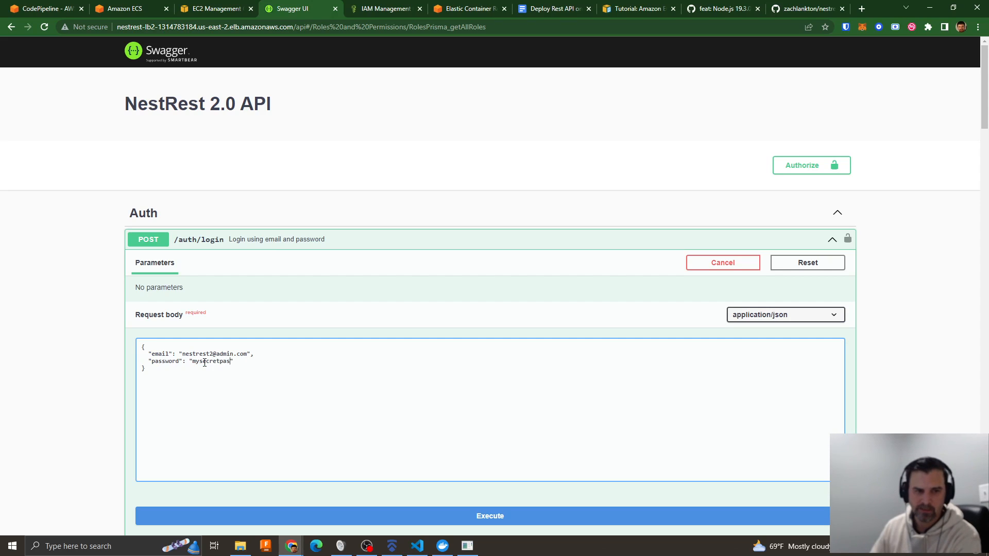
{"action": "type", "text": "sword"}
{"action": "left_click", "coordinate": [503, 517]}
{"action": "scroll", "coordinate": [482, 407], "scroll_direction": "down", "scroll_amount": 11}
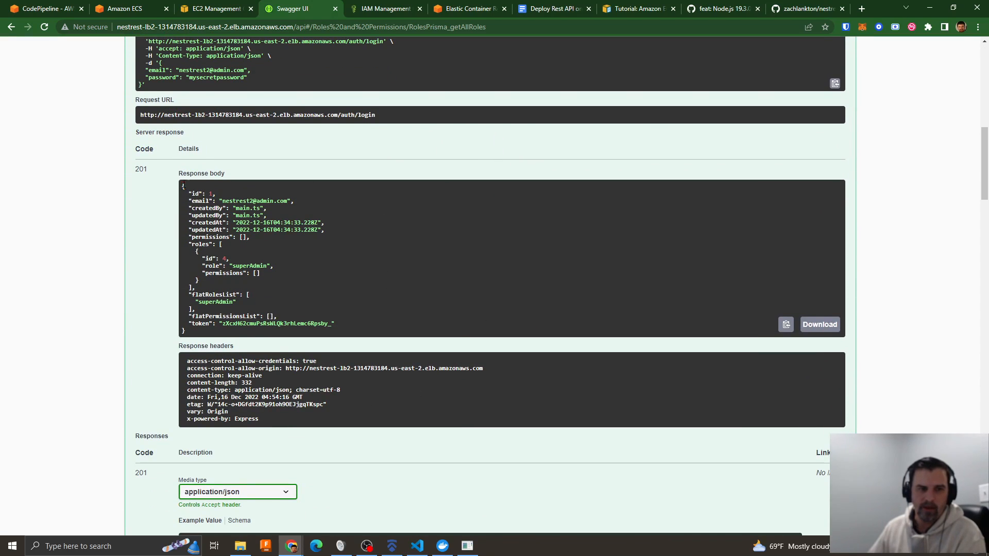
{"action": "left_click_drag", "start_coordinate": [181, 185], "coordinate": [341, 333]}
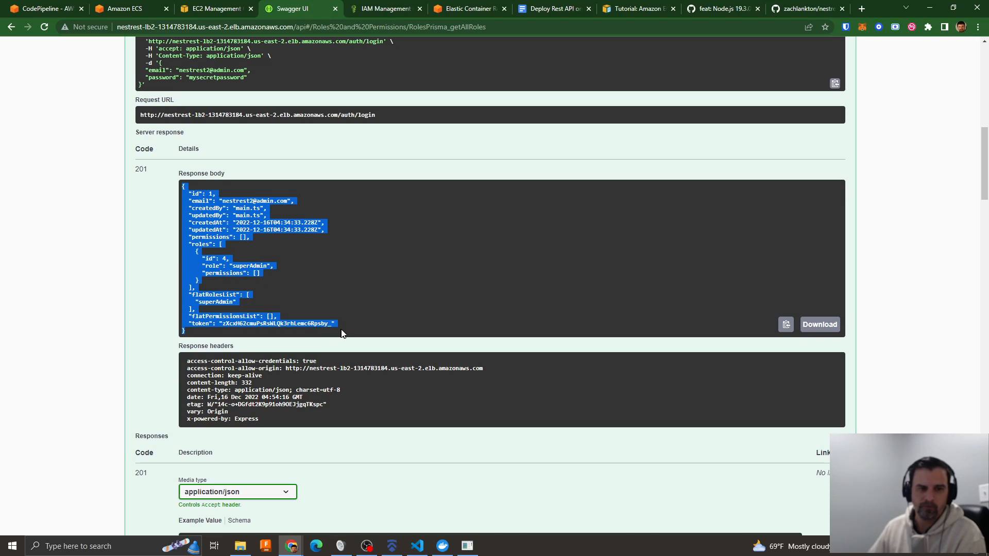
- Execute GET /auth/test-crypto again with the logged-in session and select its response body
{"action": "scroll", "coordinate": [489, 297], "scroll_direction": "down", "scroll_amount": 9}
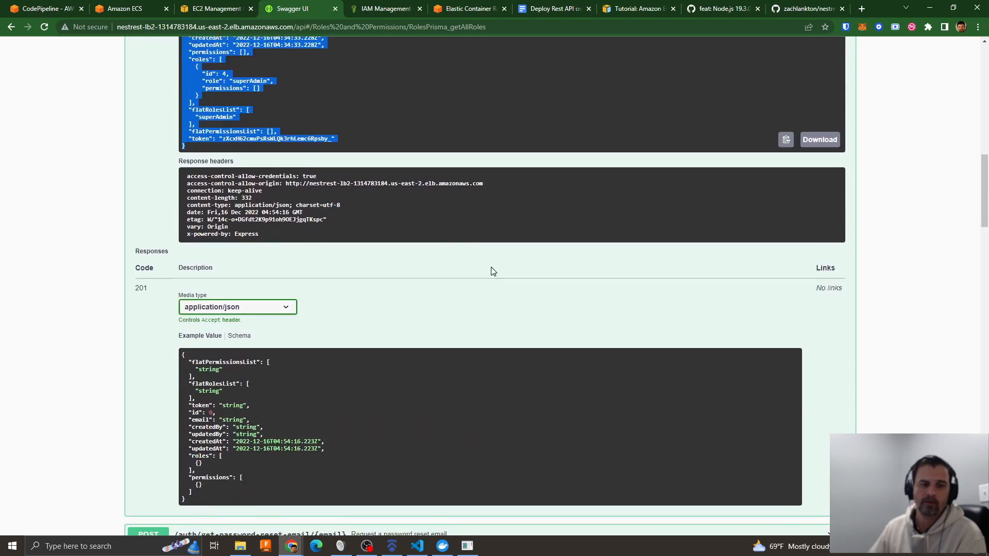
{"action": "scroll", "coordinate": [387, 353], "scroll_direction": "down", "scroll_amount": 8}
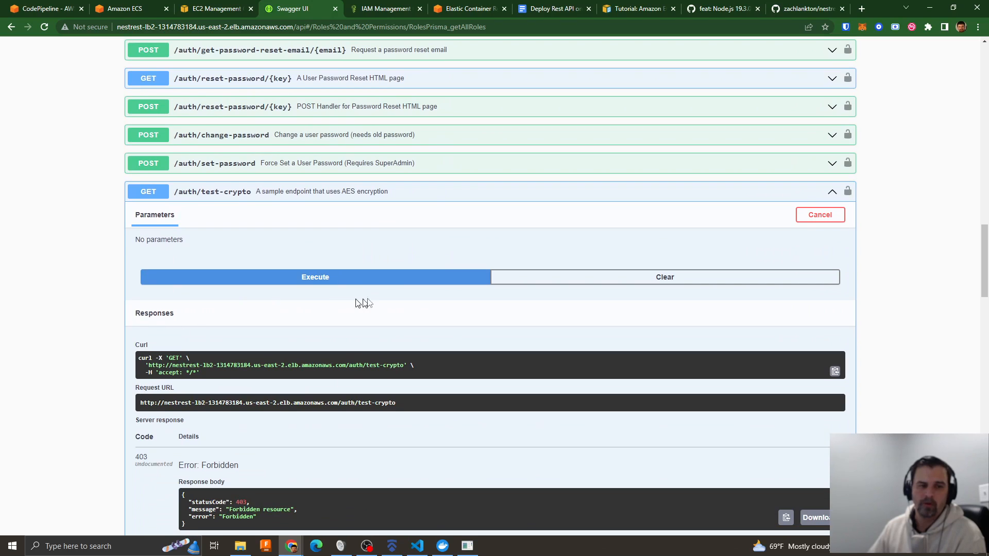
{"action": "scroll", "coordinate": [318, 169], "scroll_direction": "up", "scroll_amount": 4}
{"action": "scroll", "coordinate": [384, 256], "scroll_direction": "down", "scroll_amount": 1}
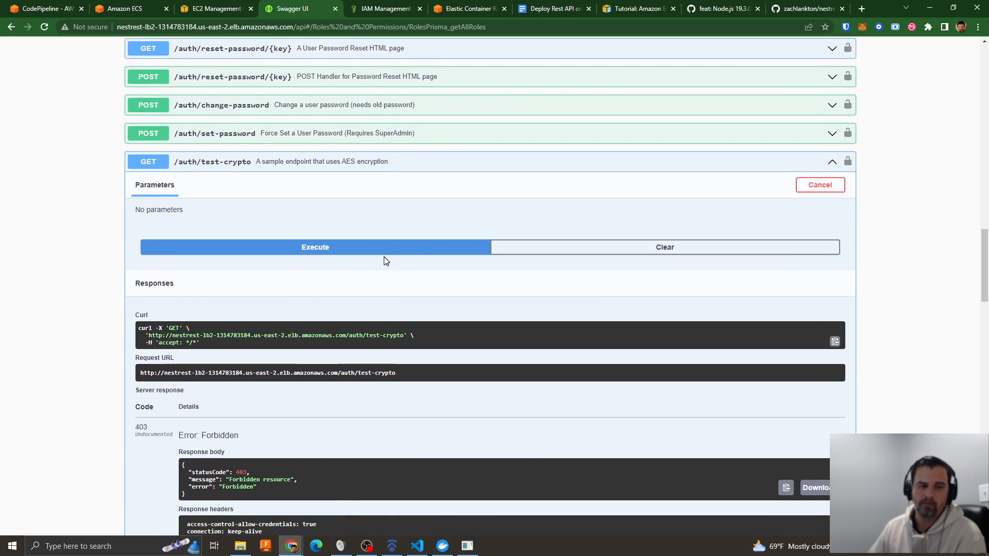
{"action": "left_click", "coordinate": [273, 230]}
{"action": "scroll", "coordinate": [367, 363], "scroll_direction": "down", "scroll_amount": 4}
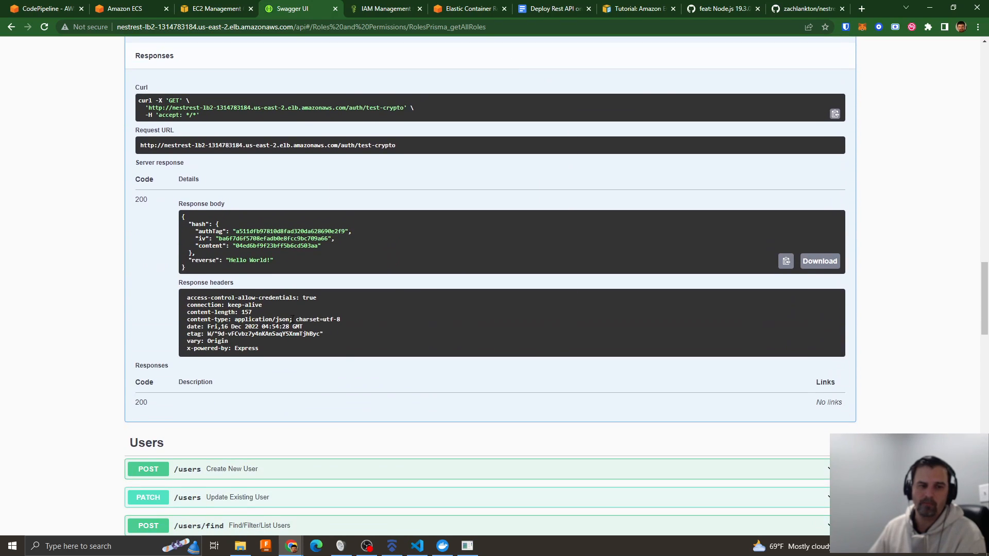
{"action": "left_click_drag", "start_coordinate": [277, 253], "coordinate": [157, 224]}
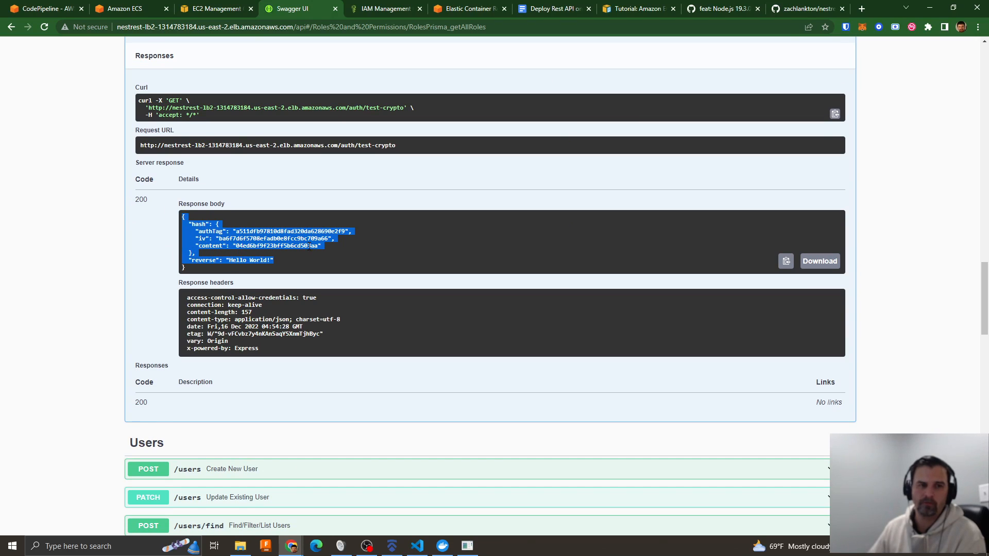
- Collapse the expanded /auth/login, /auth/test-crypto and /roles endpoints and return to the start of the page
{"action": "scroll", "coordinate": [500, 231], "scroll_direction": "up", "scroll_amount": 20}
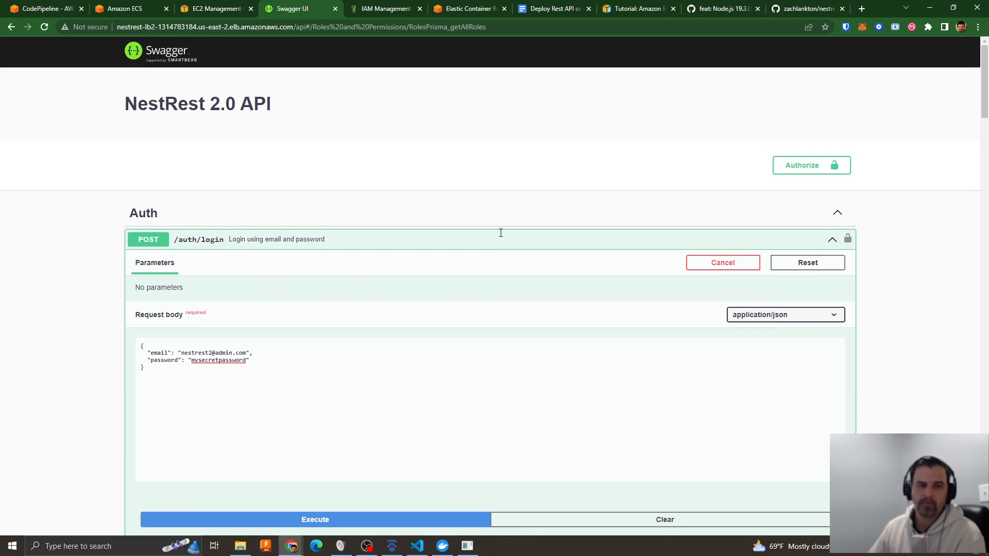
{"action": "left_click", "coordinate": [403, 242]}
{"action": "left_click", "coordinate": [247, 409]}
{"action": "scroll", "coordinate": [525, 380], "scroll_direction": "down", "scroll_amount": 4}
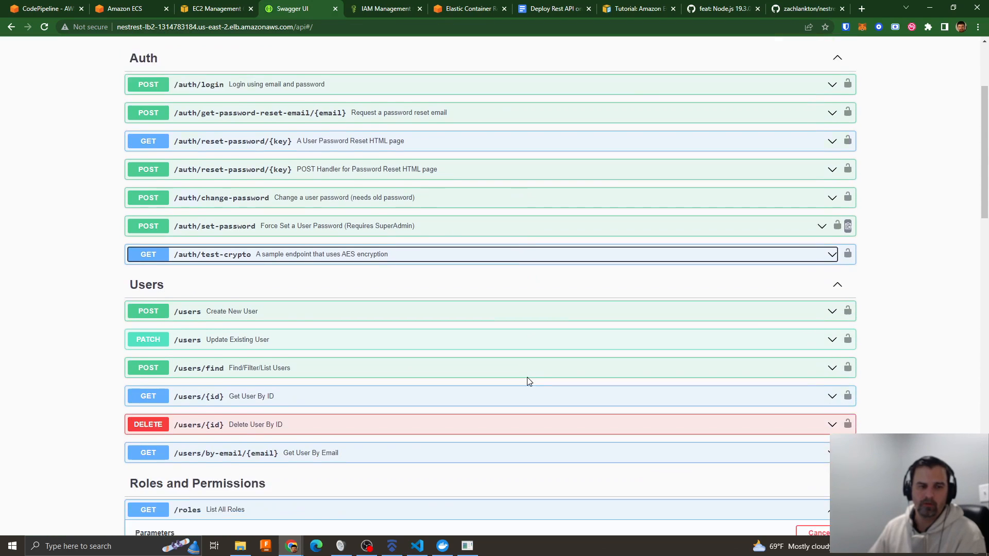
{"action": "scroll", "coordinate": [400, 367], "scroll_direction": "down", "scroll_amount": 2}
{"action": "left_click", "coordinate": [283, 354]}
{"action": "scroll", "coordinate": [433, 344], "scroll_direction": "down", "scroll_amount": 2}
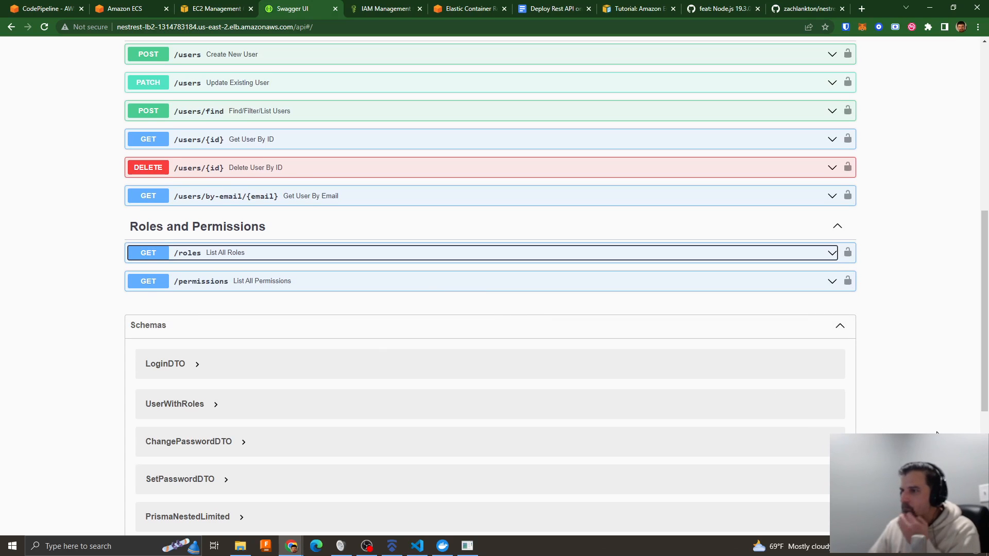
{"action": "scroll", "coordinate": [395, 452], "scroll_direction": "up", "scroll_amount": 8}
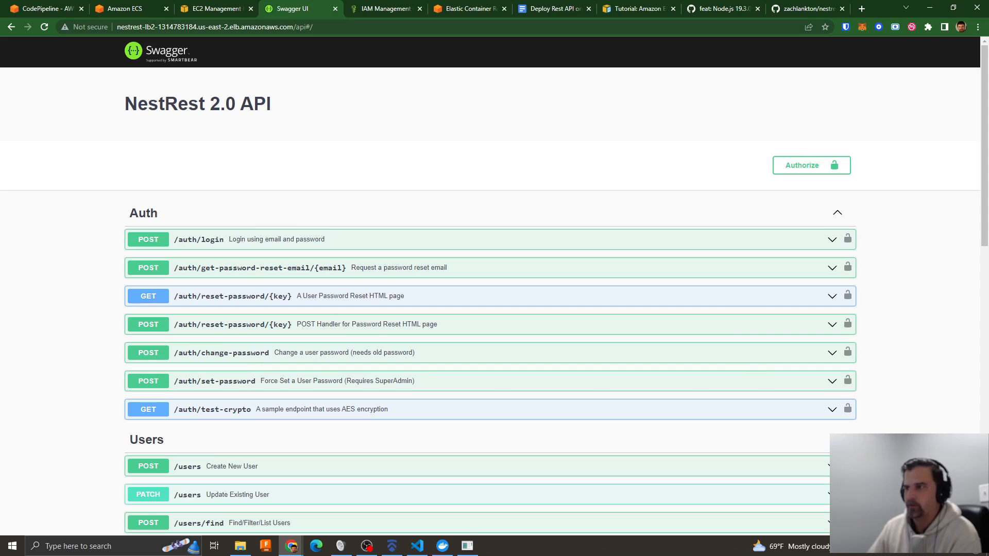
- Switch to Visual Studio Code and close all open editors, discarding the unsaved changes to .env.example
{"action": "key", "text": "alt+Tab"}
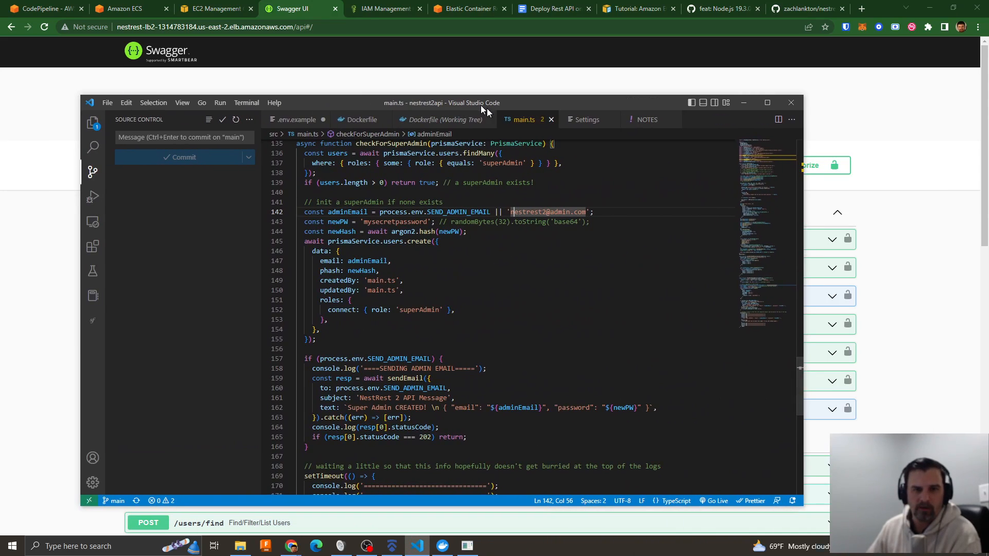
{"action": "right_click", "coordinate": [524, 122]}
{"action": "left_click", "coordinate": [552, 180]}
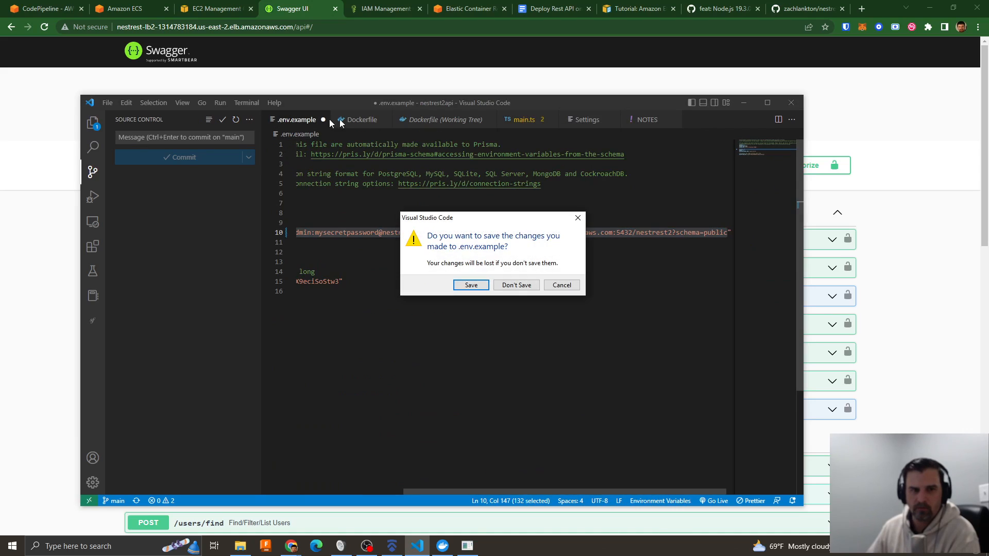
{"action": "left_click", "coordinate": [509, 286]}
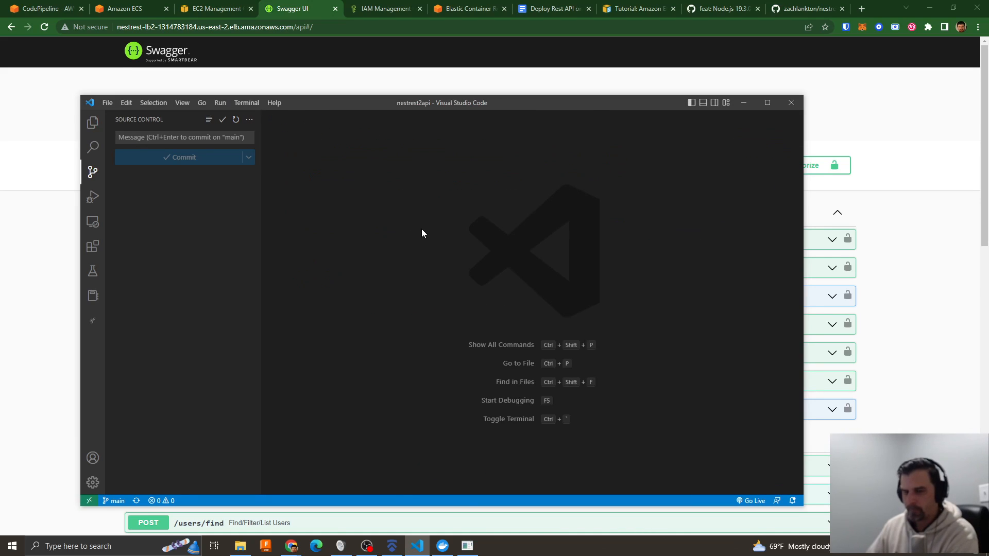
- Find and open auth.controller.ts and go to the AuthController class
{"action": "key", "text": "ctrl+p"}
{"action": "type", "text": "auth"}
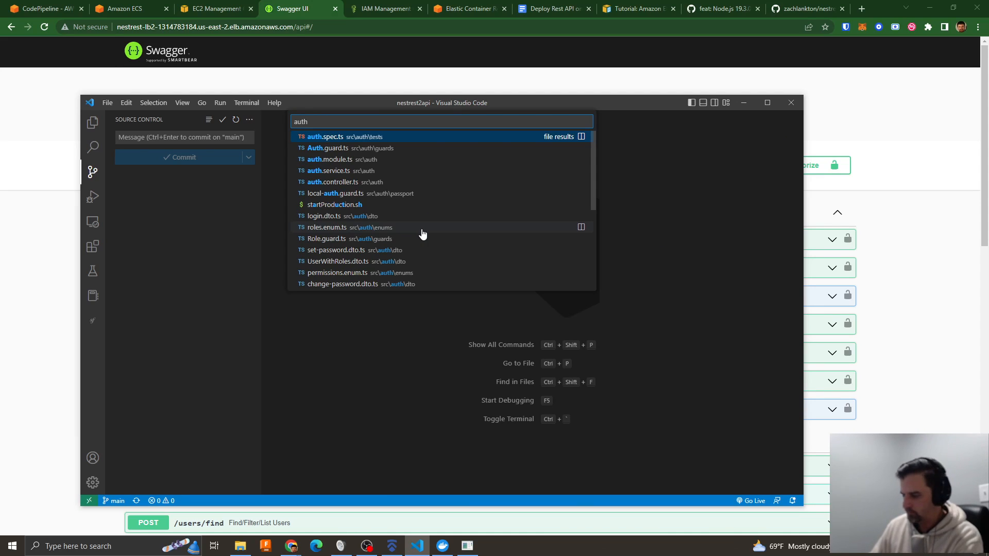
{"action": "type", "text": "controller"}
{"action": "key", "text": "Return"}
{"action": "scroll", "coordinate": [440, 200], "scroll_direction": "down", "scroll_amount": 9}
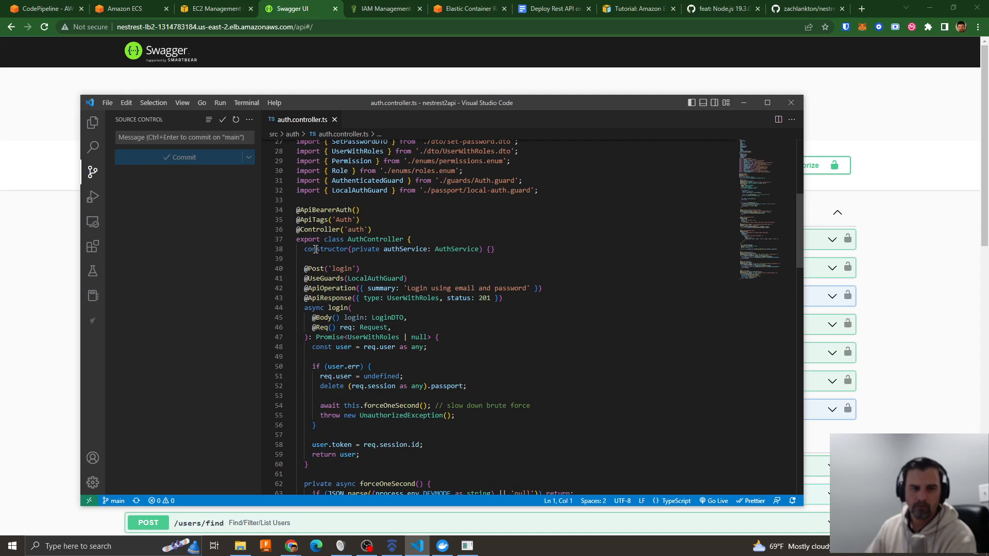
{"action": "left_click", "coordinate": [503, 249]}
{"action": "key", "text": "Return"}
{"action": "key", "text": "Return"}
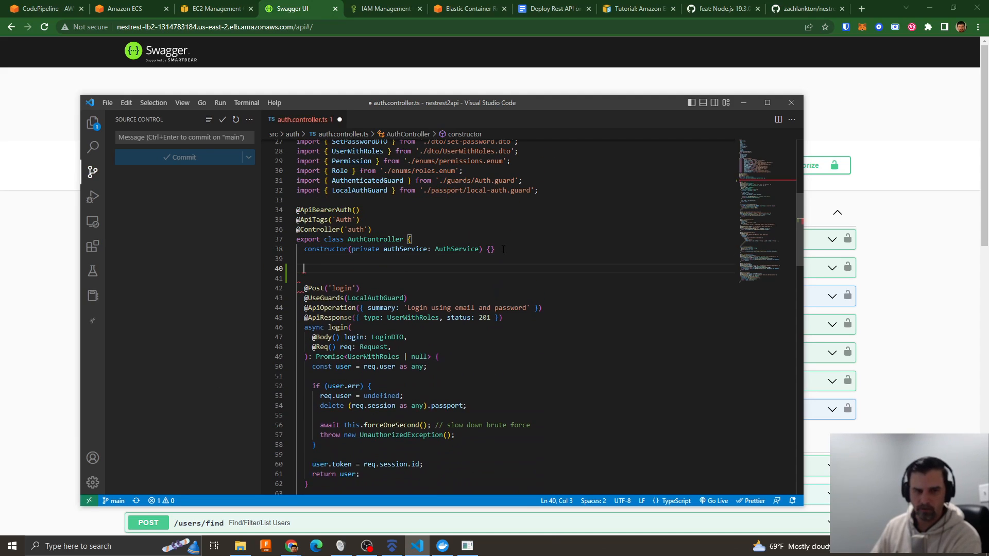
{"action": "type", "text": "@Get("}
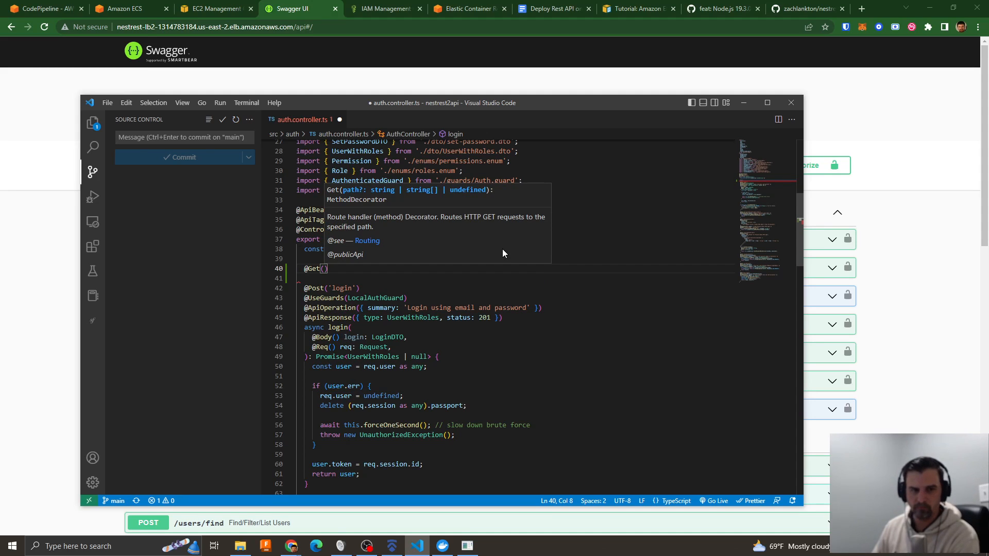
{"action": "type", "text": ")"}
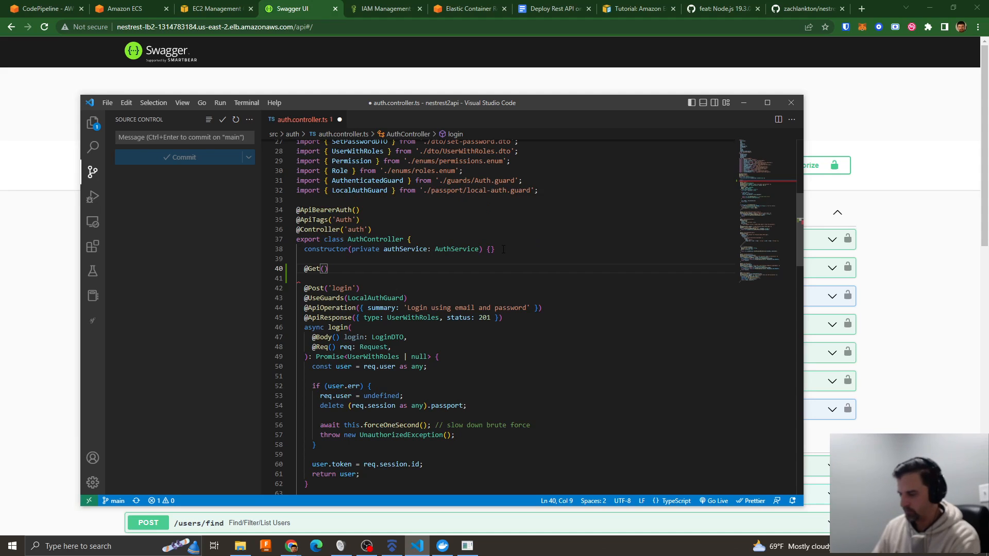
{"action": "key", "text": "Return"}
{"action": "type", "text": "testRoute"}
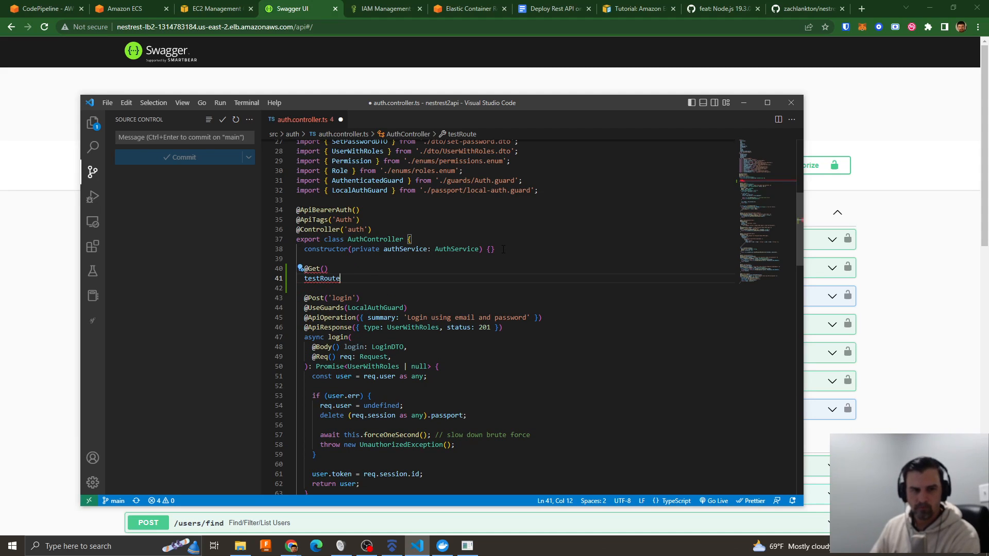
{"action": "type", "text": "("}
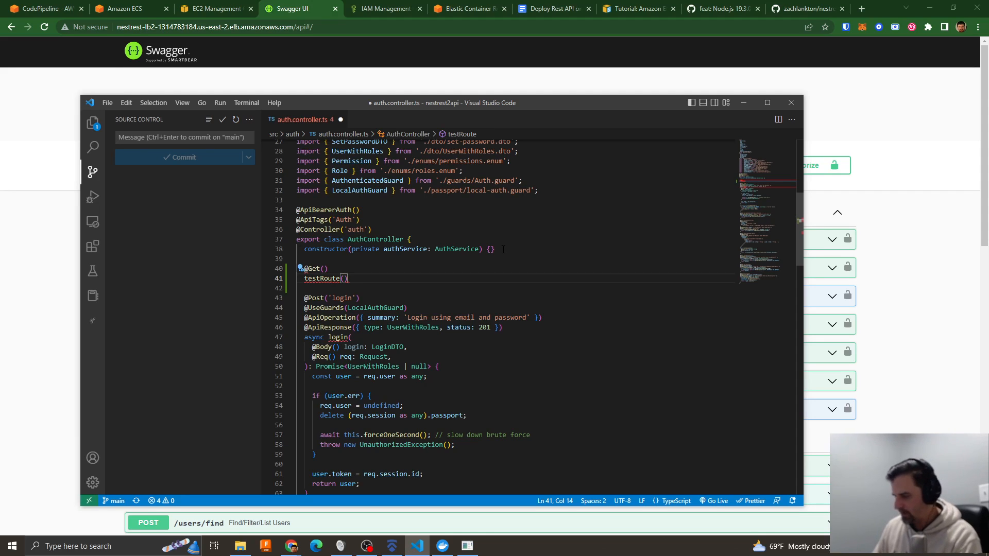
- Make testRoute() async, give it a body that returns "hello", and save auth.controller.ts
{"action": "left_click", "coordinate": [304, 278]}
{"action": "type", "text": "async"}
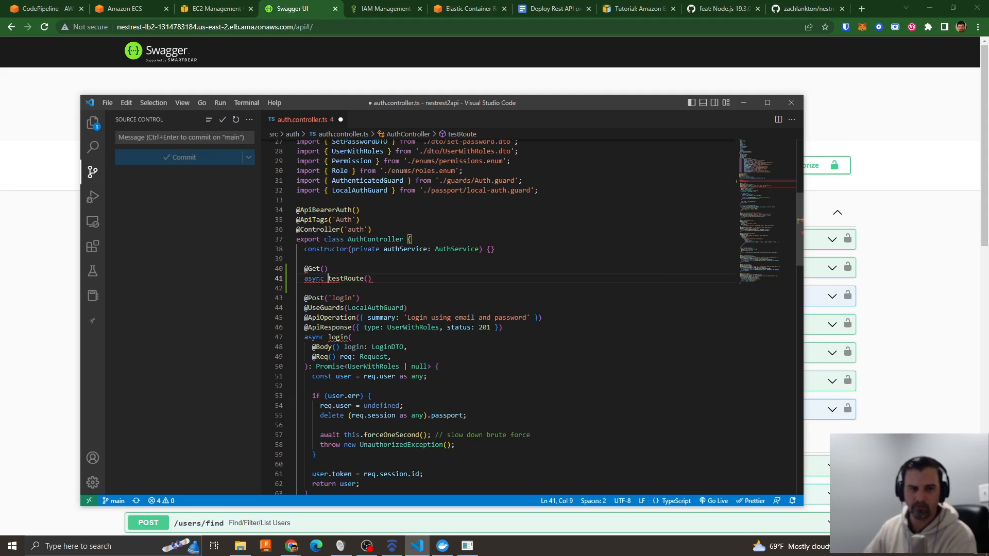
{"action": "left_click", "coordinate": [387, 278]}
{"action": "type", "text": "{}"}
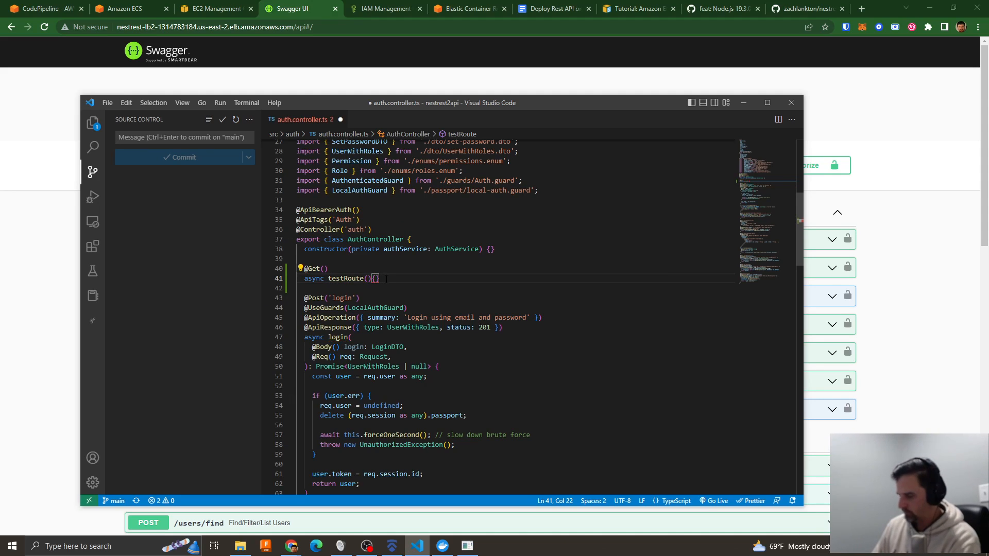
{"action": "key", "text": "Return"}
{"action": "type", "text": "return \"hell"}
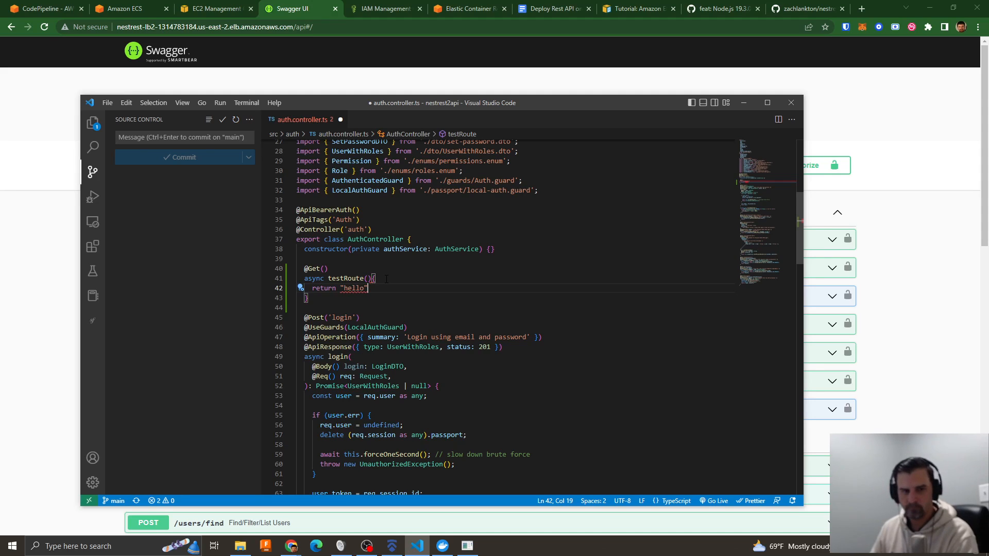
{"action": "type", "text": "o\""}
{"action": "key", "text": "ctrl+s"}
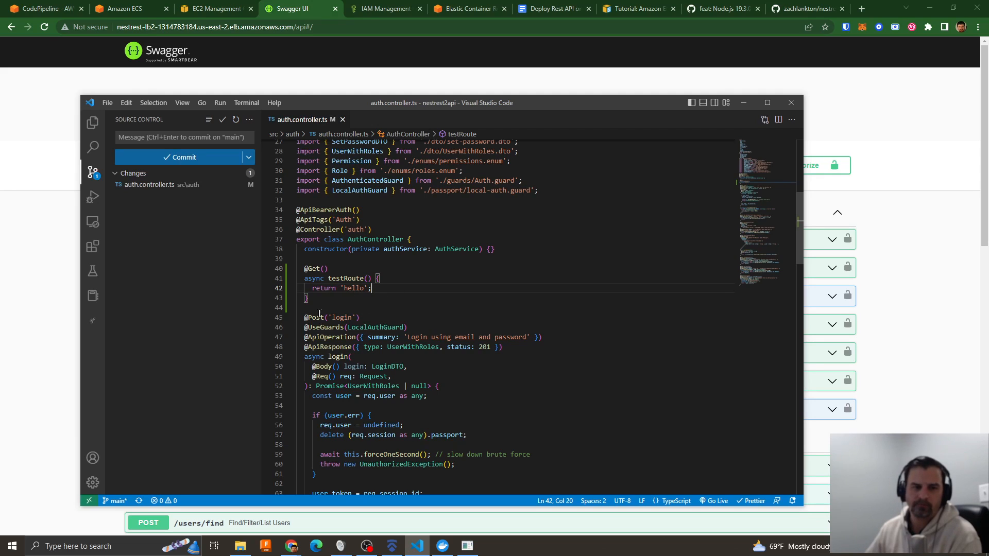
{"action": "scroll", "coordinate": [335, 289], "scroll_direction": "down", "scroll_amount": 2}
{"action": "scroll", "coordinate": [354, 245], "scroll_direction": "up", "scroll_amount": 2}
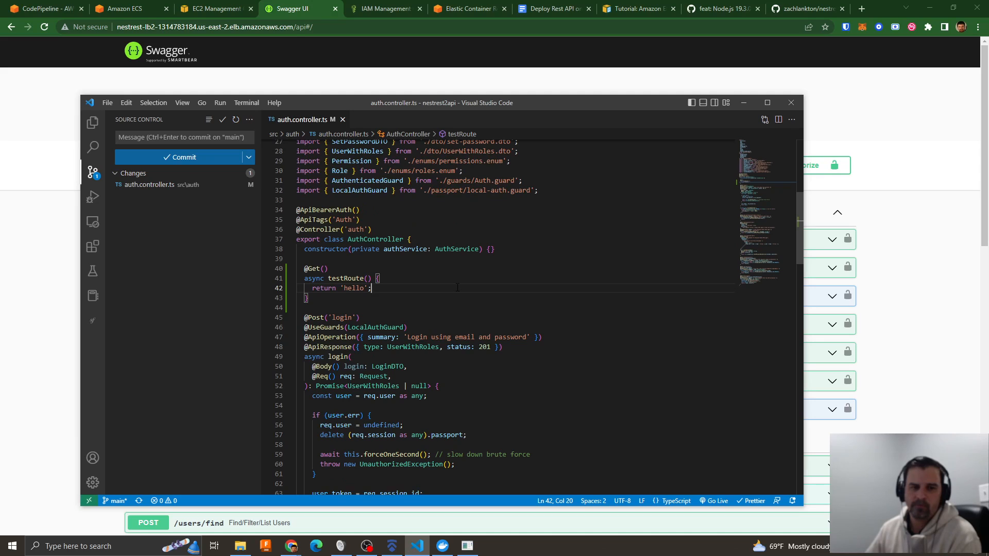
{"action": "scroll", "coordinate": [457, 287], "scroll_direction": "down", "scroll_amount": 2}
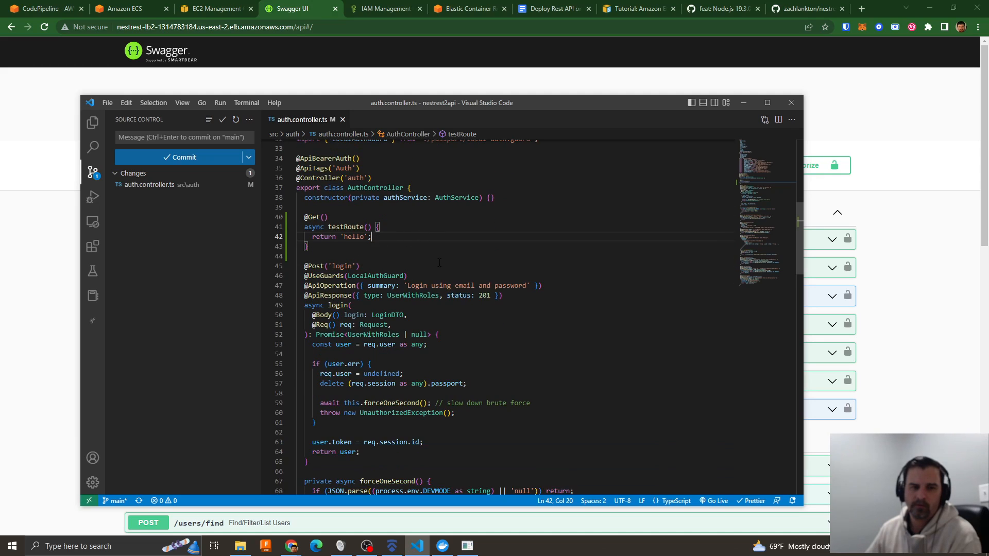
{"action": "scroll", "coordinate": [407, 252], "scroll_direction": "down", "scroll_amount": 2}
{"action": "mouse_move", "coordinate": [343, 224]}
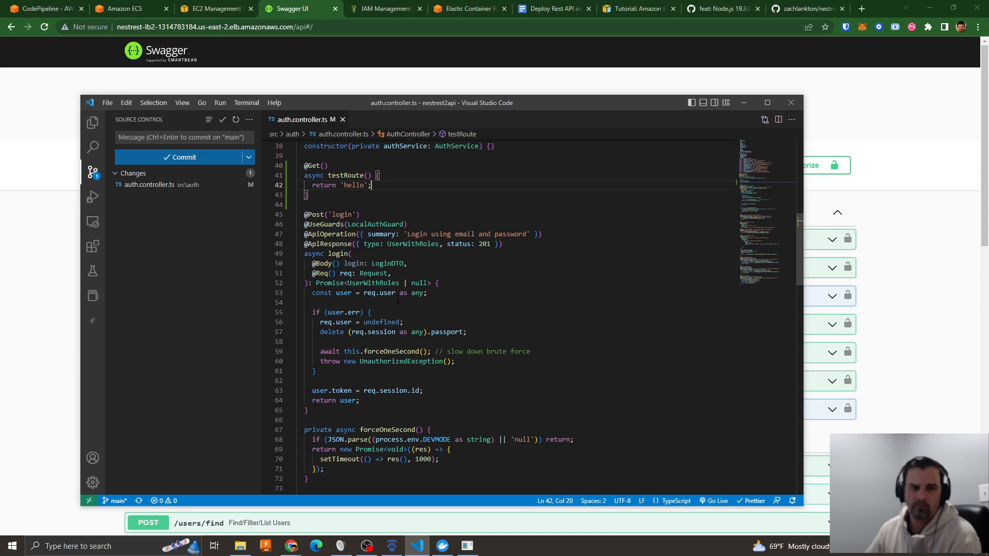
{"action": "mouse_move", "coordinate": [325, 275]}
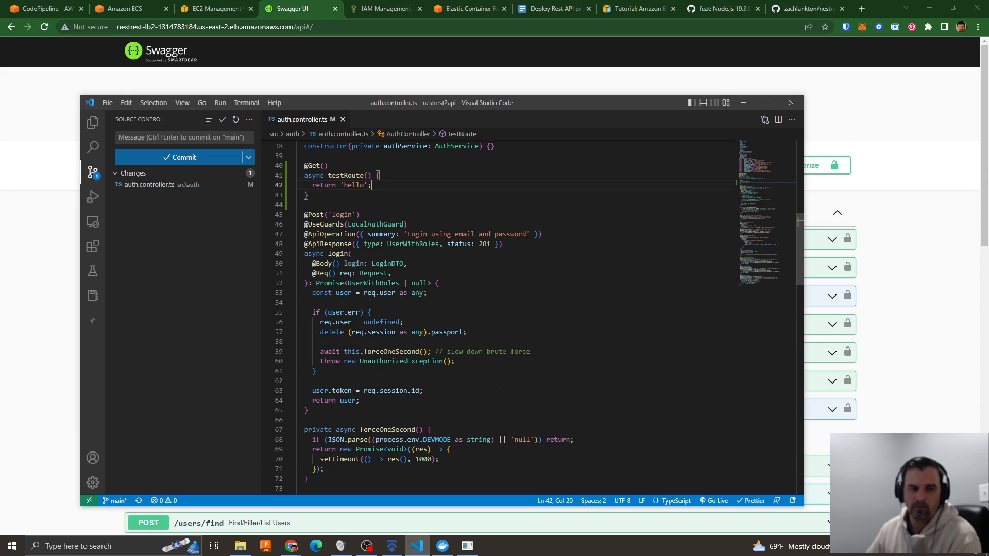
{"action": "scroll", "coordinate": [502, 384], "scroll_direction": "up", "scroll_amount": 3}
- Stage auth.controller.ts, commit it with the message "test pipeline" and sync the commit to origin/main
{"action": "right_click", "coordinate": [160, 187]}
{"action": "left_click", "coordinate": [195, 255]}
{"action": "left_click", "coordinate": [154, 137]}
{"action": "type", "text": "test "}
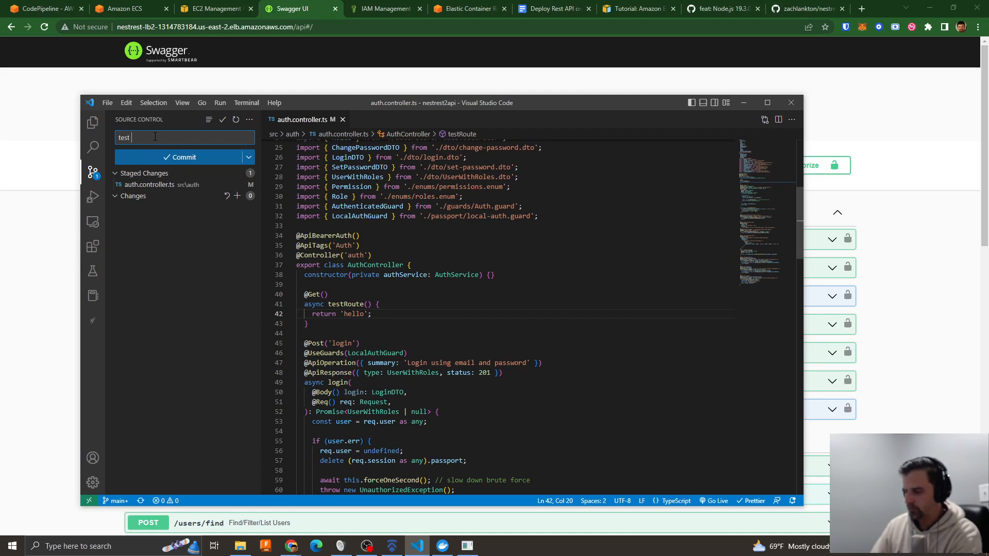
{"action": "type", "text": "pipeline"}
{"action": "left_click", "coordinate": [179, 158]}
{"action": "left_click", "coordinate": [181, 157]}
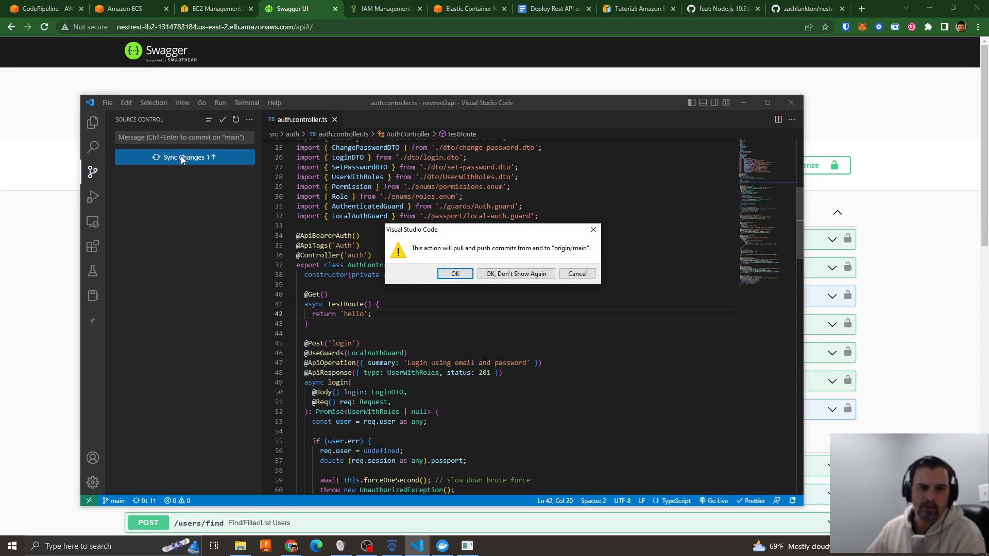
{"action": "left_click", "coordinate": [449, 276]}
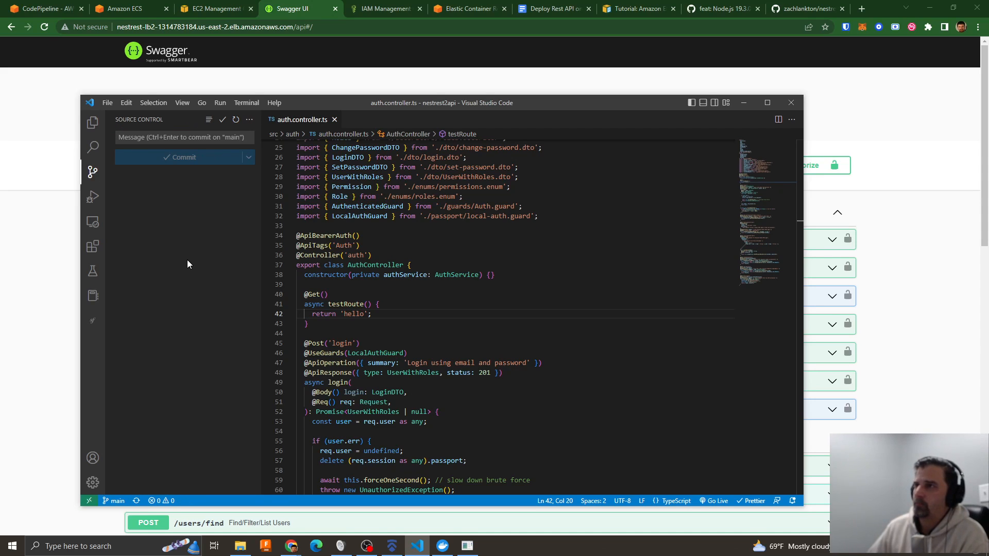
- Switch to Chrome, open the build details from nestrest-pipeline's Build stage, and close the docker-node commit page
{"action": "left_click", "coordinate": [49, 8]}
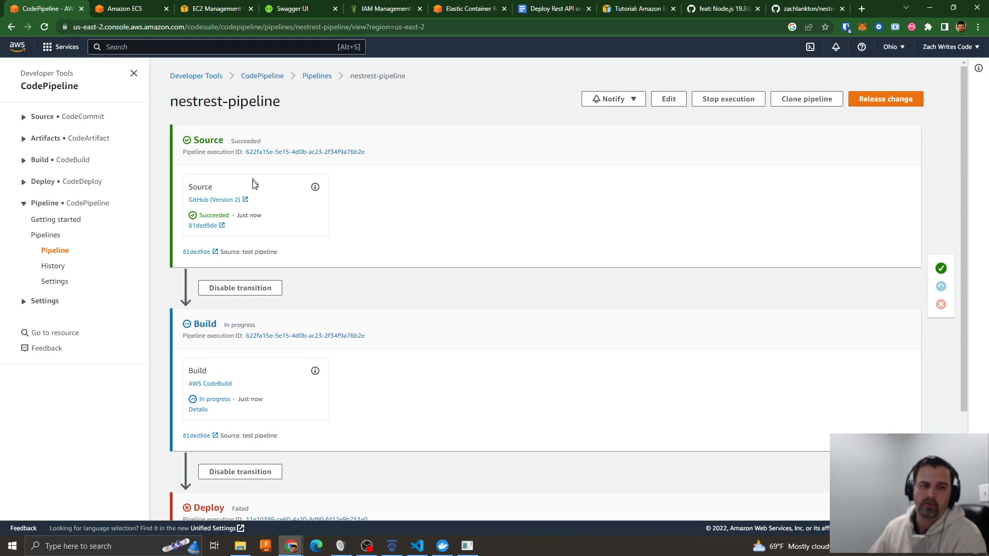
{"action": "left_click", "coordinate": [197, 410]}
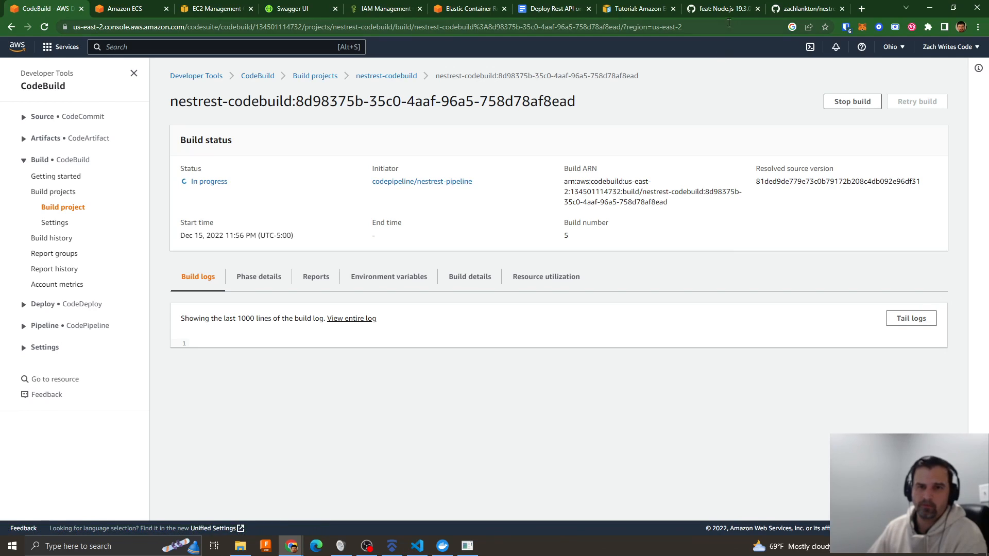
{"action": "left_click", "coordinate": [721, 9]}
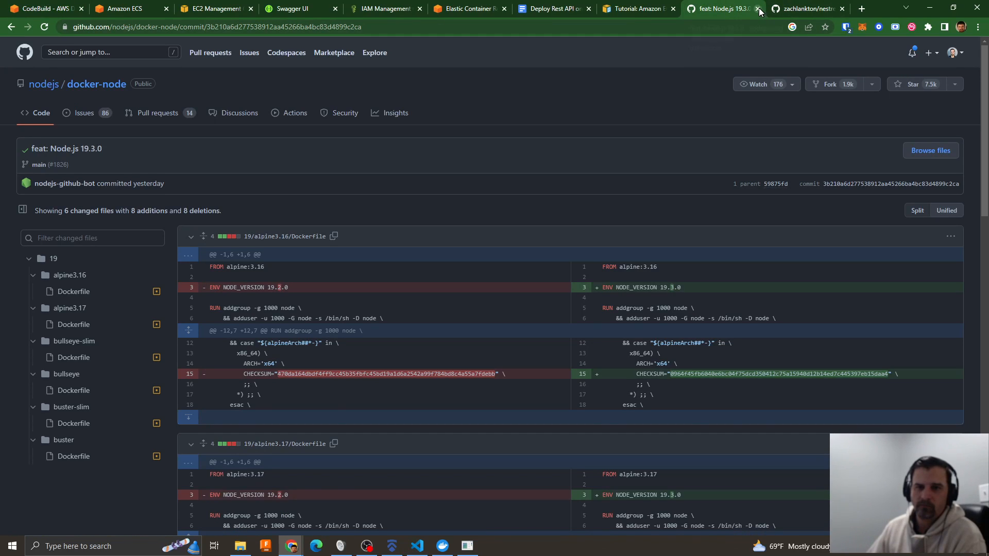
{"action": "left_click", "coordinate": [758, 8]}
- Review Step 3 of the Amazon ECS CodePipeline tutorial and the image list of the nestrest-ecr repository
{"action": "left_click", "coordinate": [693, 9]}
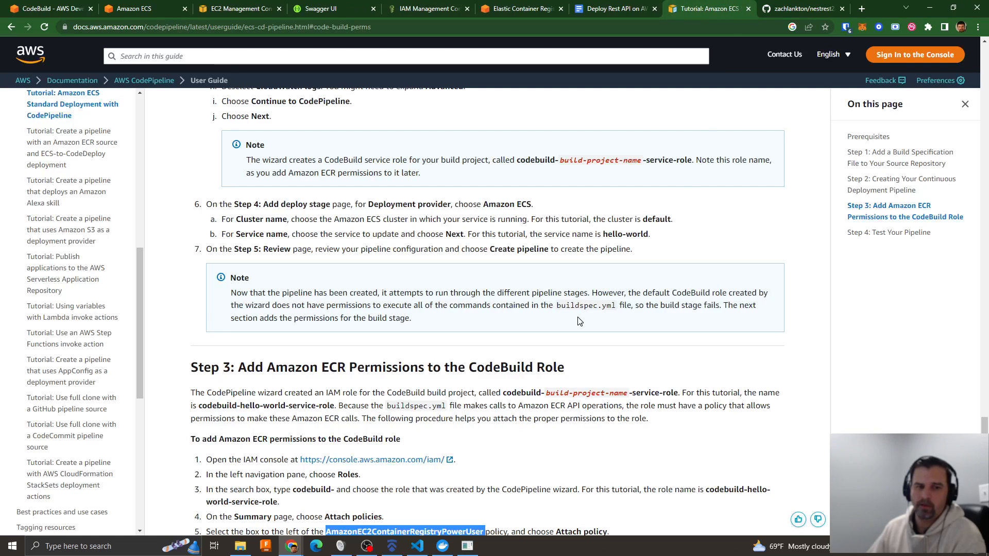
{"action": "scroll", "coordinate": [579, 322], "scroll_direction": "down", "scroll_amount": 3}
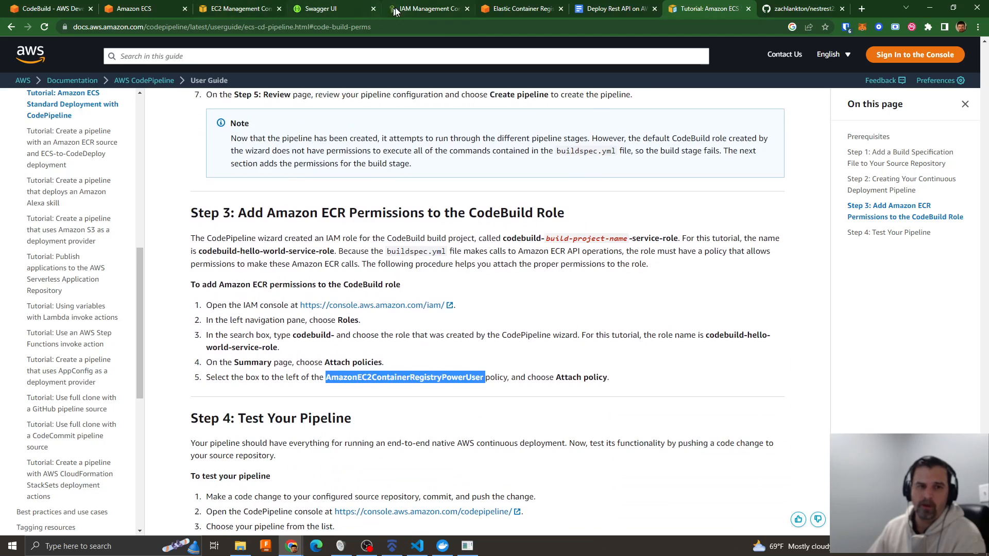
{"action": "left_click", "coordinate": [522, 9]}
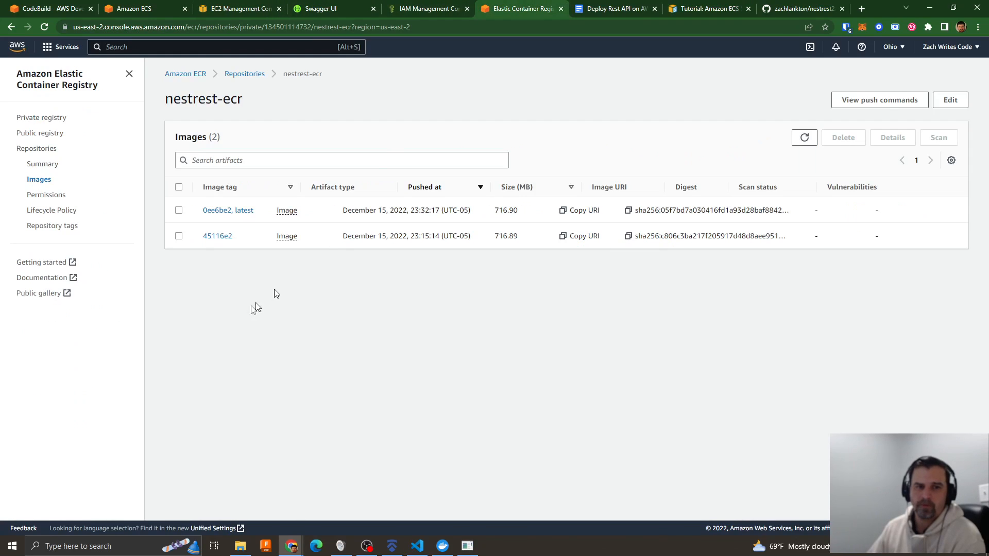
- In the Deploy Rest API on AWS document, add the sub-item "Add Rule to Role" directly under AWS CodeBuild
{"action": "left_click", "coordinate": [617, 8]}
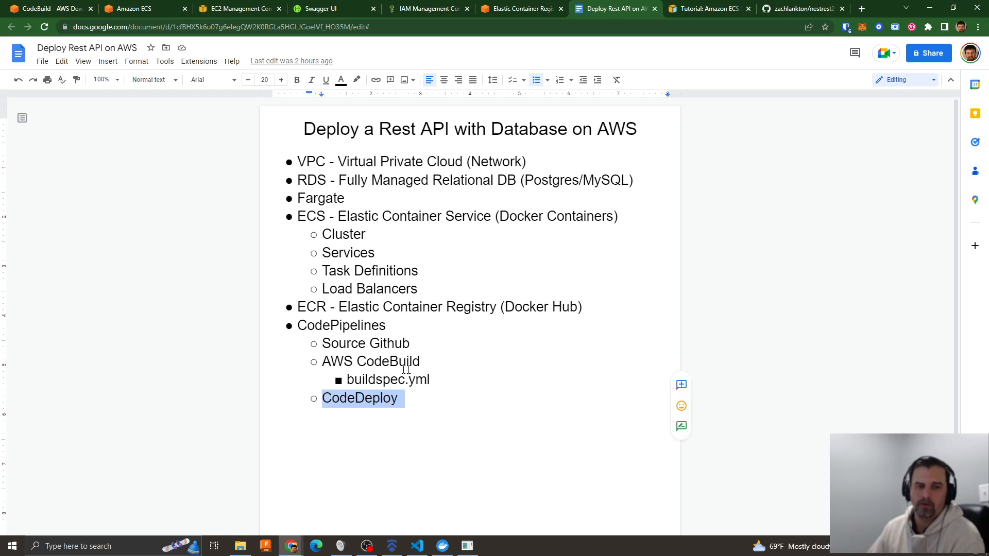
{"action": "left_click", "coordinate": [428, 363]}
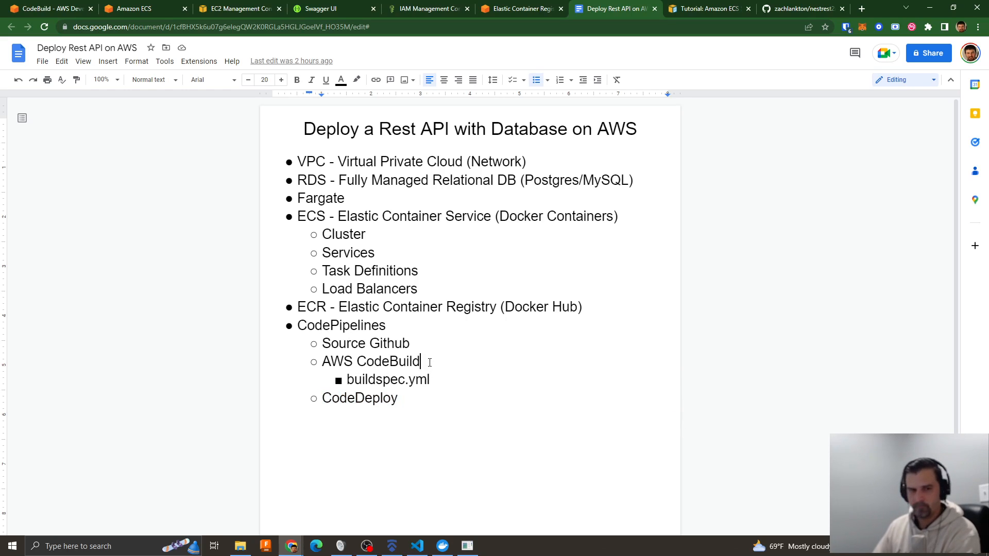
{"action": "key", "text": "Return"}
{"action": "key", "text": "Tab"}
{"action": "type", "text": "Add Rul;e"}
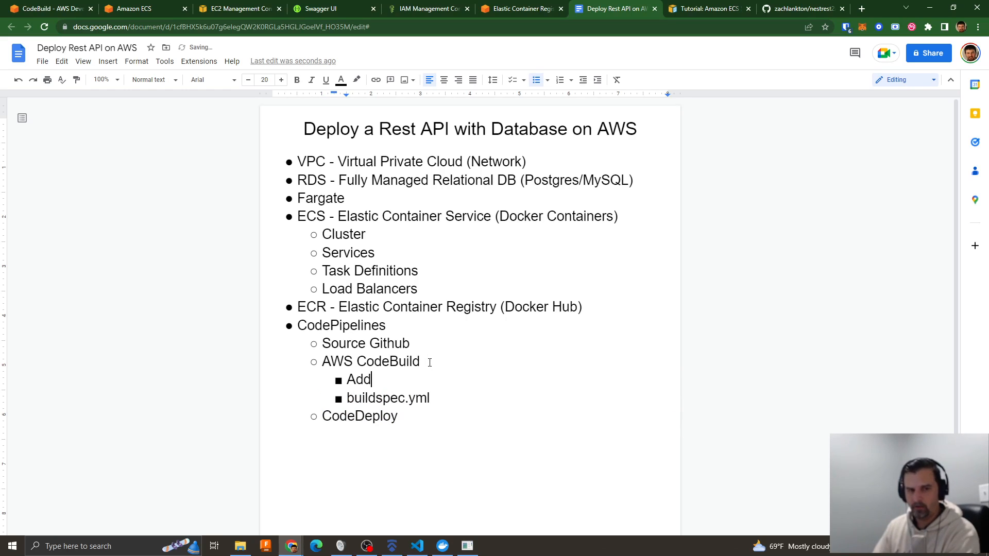
{"action": "key", "text": "BackSpace"}
{"action": "key", "text": "BackSpace"}
{"action": "type", "text": "e"}
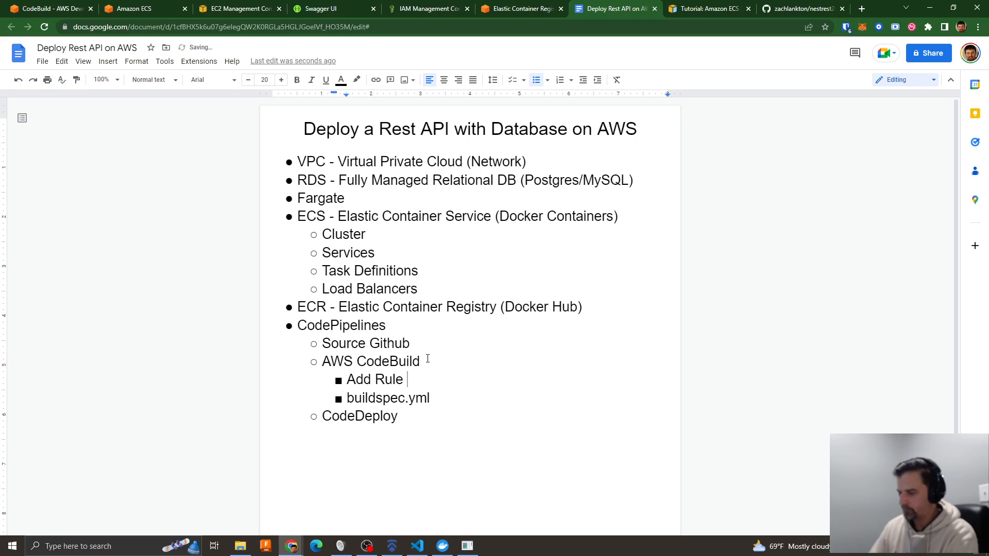
{"action": "type", "text": " to Role"}
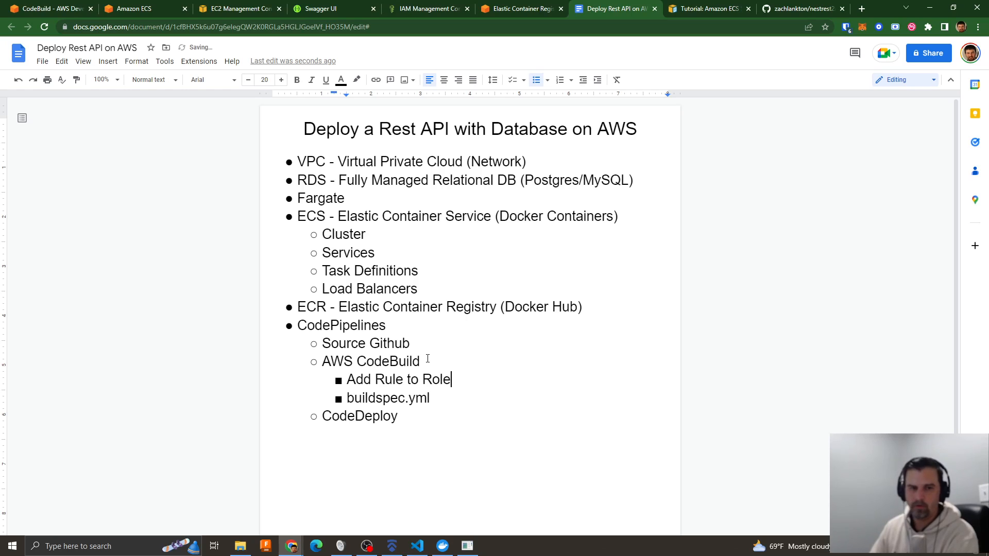
- Nest a bullet under "Add Rule to Role" containing the policy name AmazonEC2ContainerRegistryPowerUser, copied from the AWS tutorial
{"action": "key", "text": "Return"}
{"action": "key", "text": "Tab"}
{"action": "left_click", "coordinate": [687, 10]}
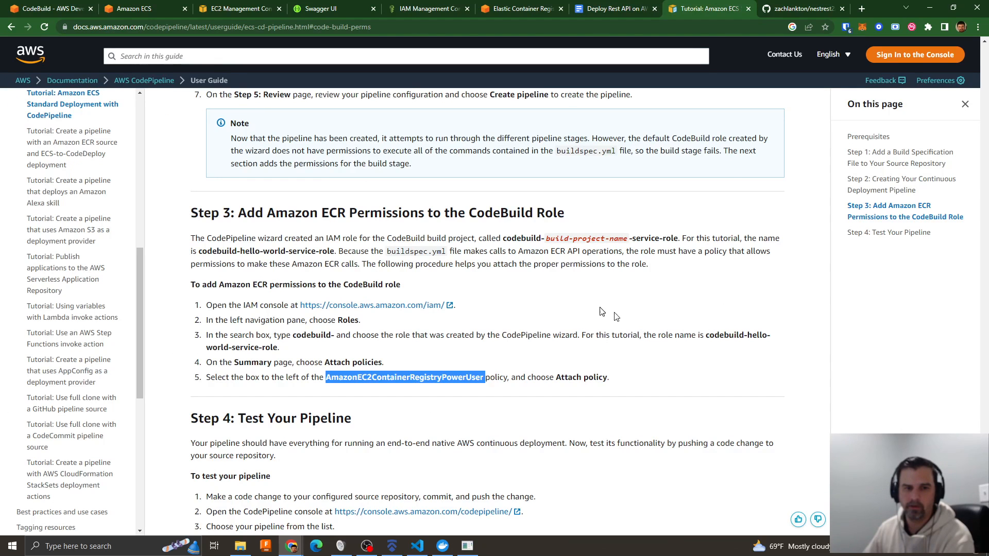
{"action": "right_click", "coordinate": [453, 374]}
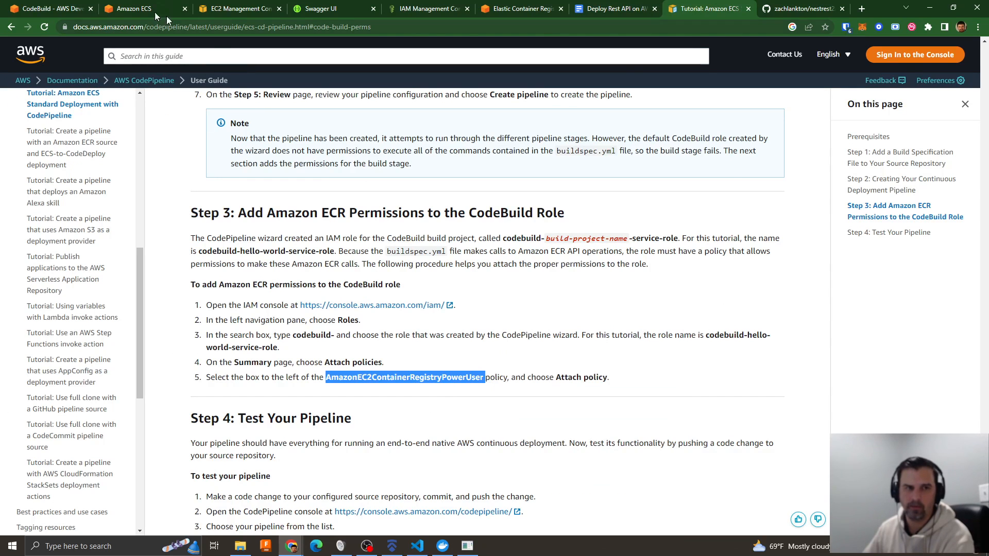
{"action": "left_click", "coordinate": [574, 10]}
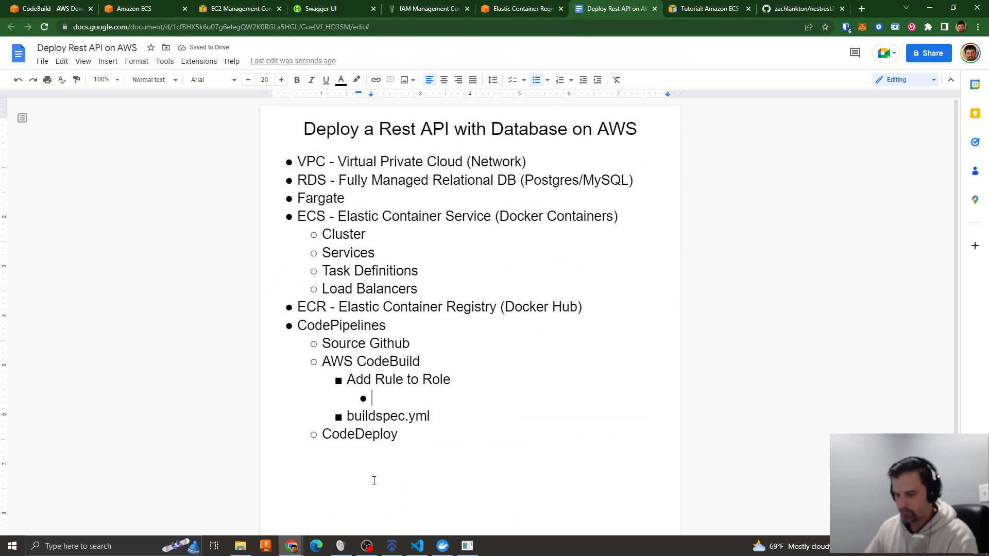
{"action": "type", "text": "AmazonEC2ContainerRegistryPowerUser"}
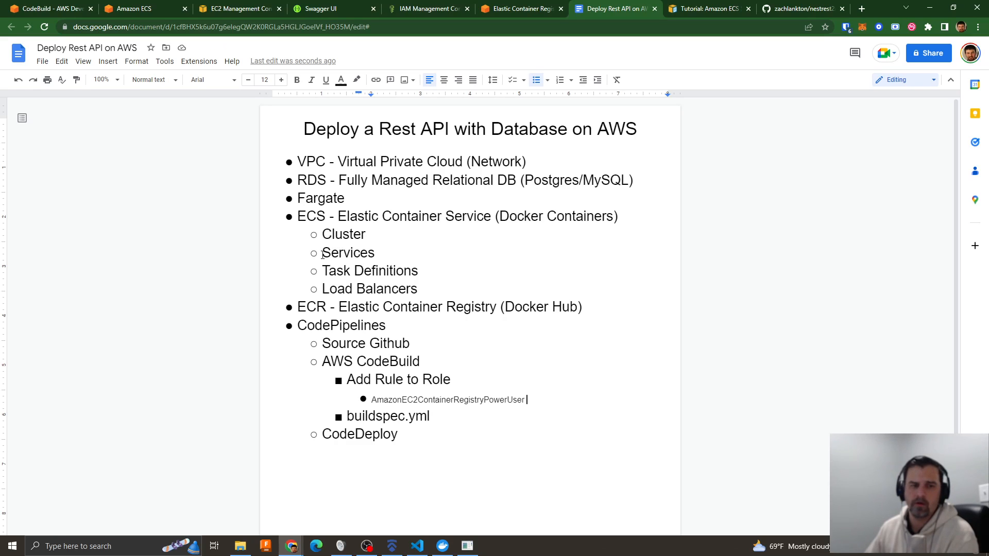
- Highlight the ECS sub-items from Cluster to Load Balancers and review the ECS task logs and the default security group's inbound rules
{"action": "left_click_drag", "start_coordinate": [324, 238], "coordinate": [441, 298]}
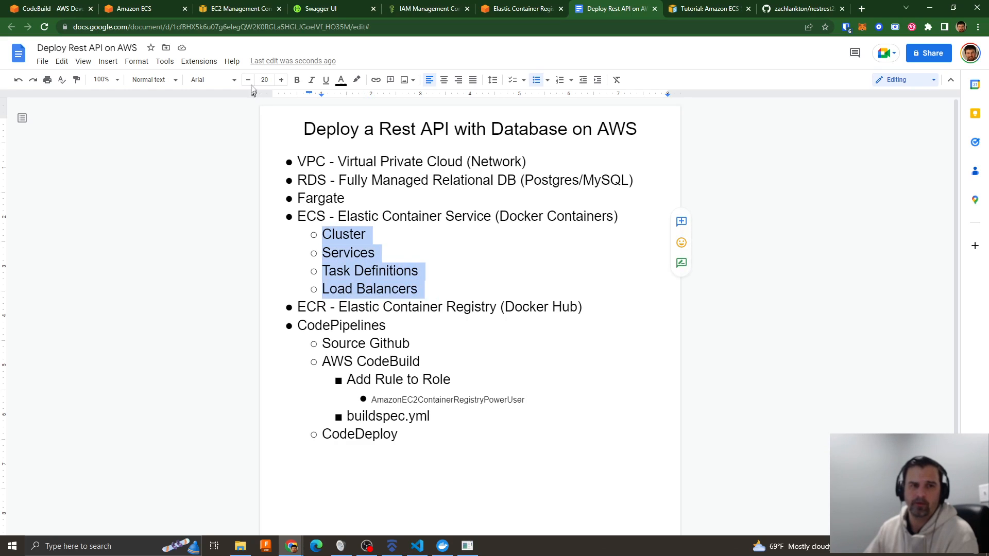
{"action": "left_click", "coordinate": [238, 11]}
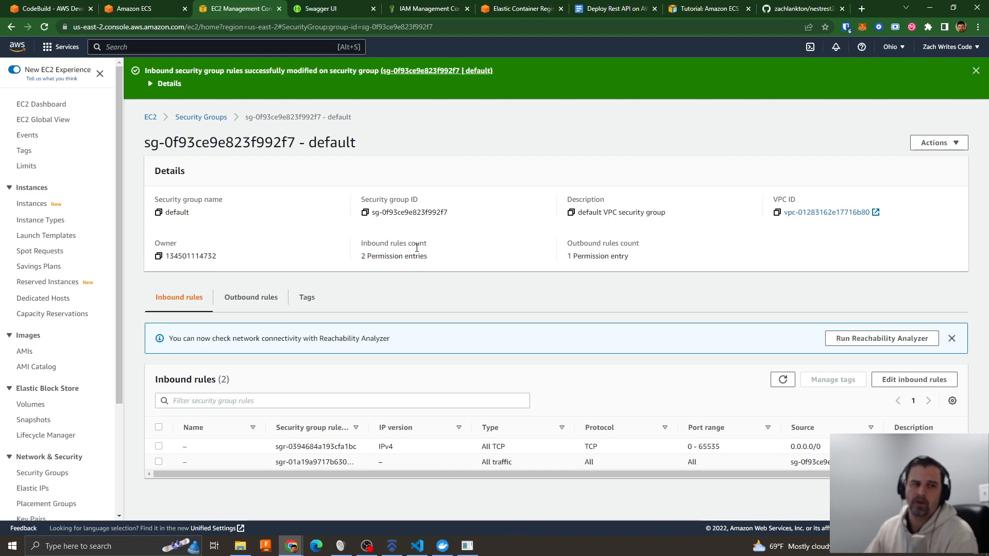
{"action": "left_click", "coordinate": [155, 12]}
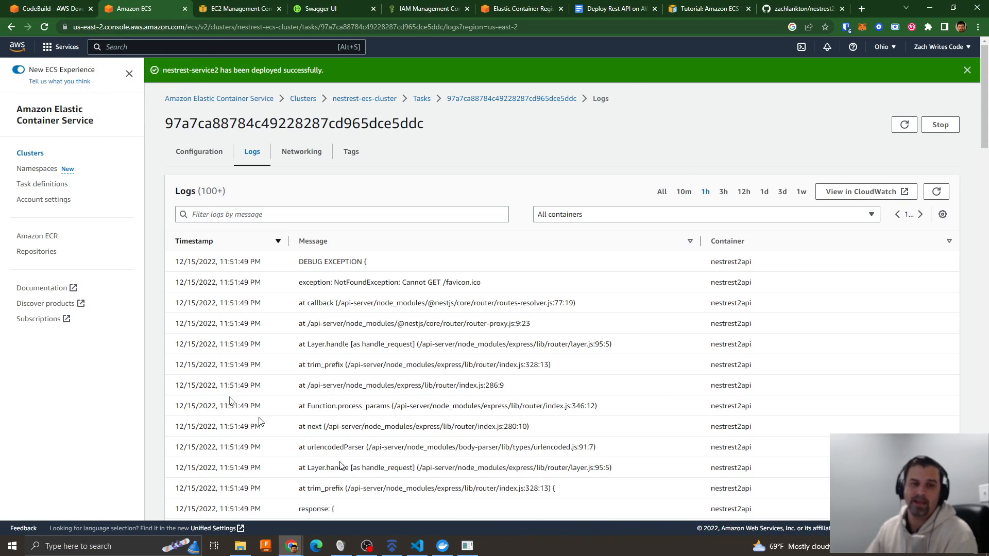
{"action": "left_click", "coordinate": [229, 13]}
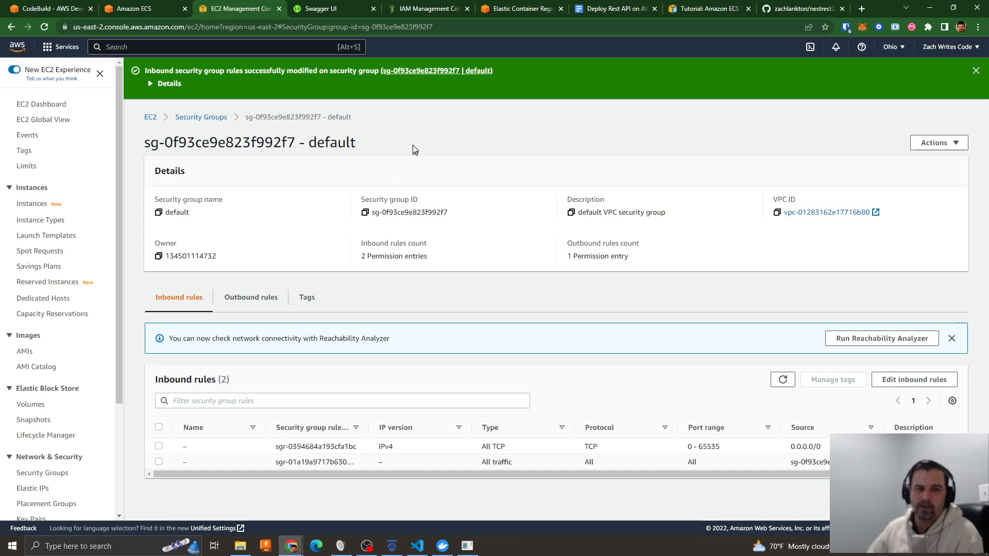
- Open nestrest-pipeline in CodePipeline and examine the error details of its Deploy stage
{"action": "left_click", "coordinate": [134, 10]}
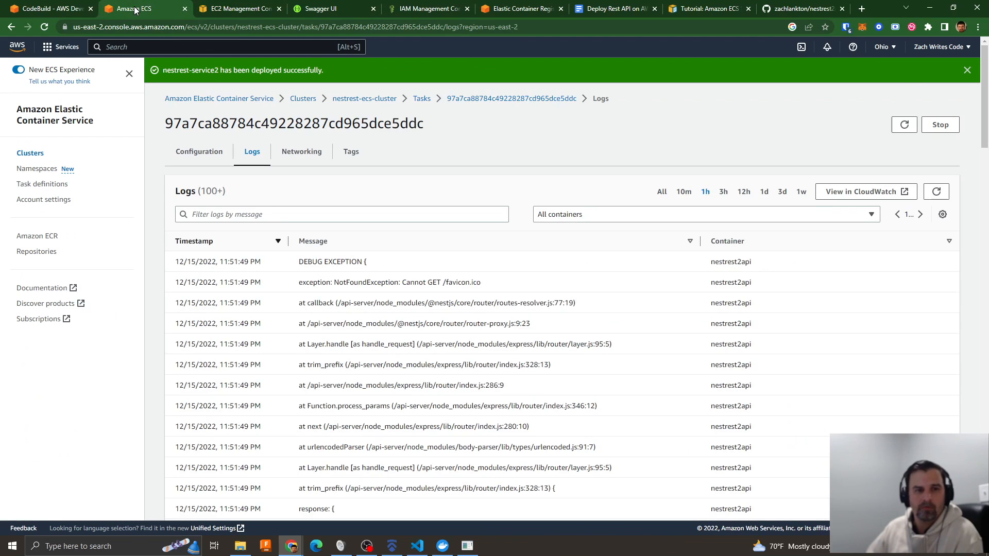
{"action": "left_click", "coordinate": [63, 12]}
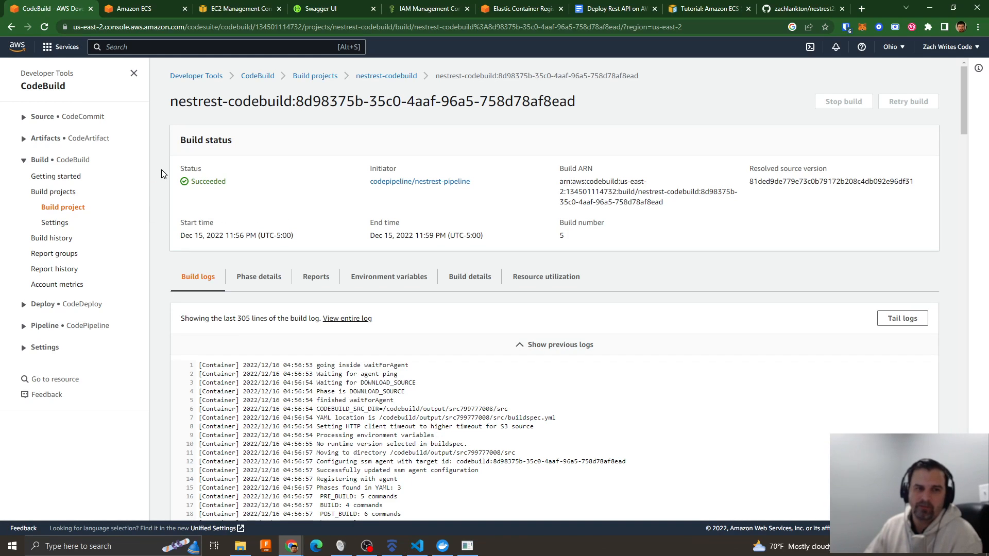
{"action": "left_click", "coordinate": [45, 325]}
{"action": "left_click", "coordinate": [48, 358]}
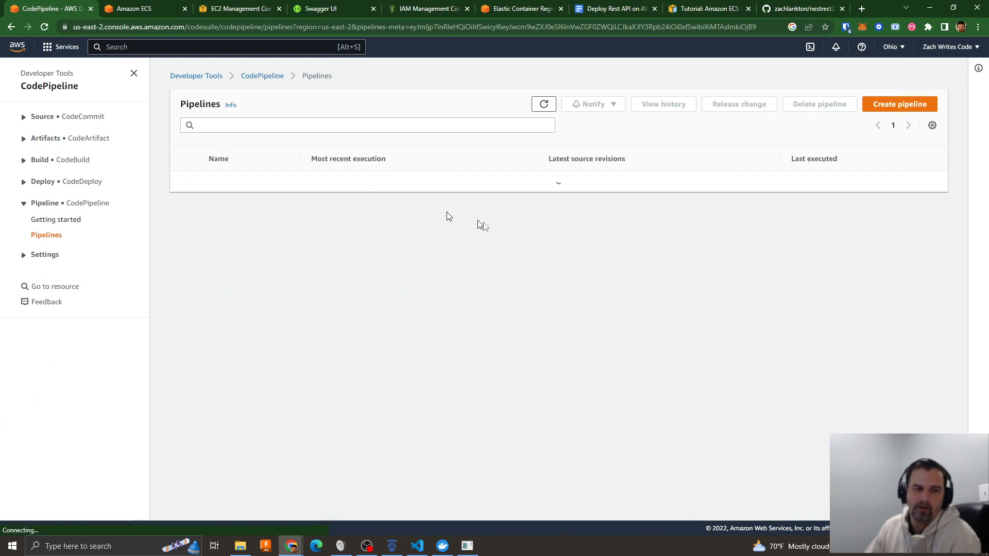
{"action": "left_click", "coordinate": [234, 183]}
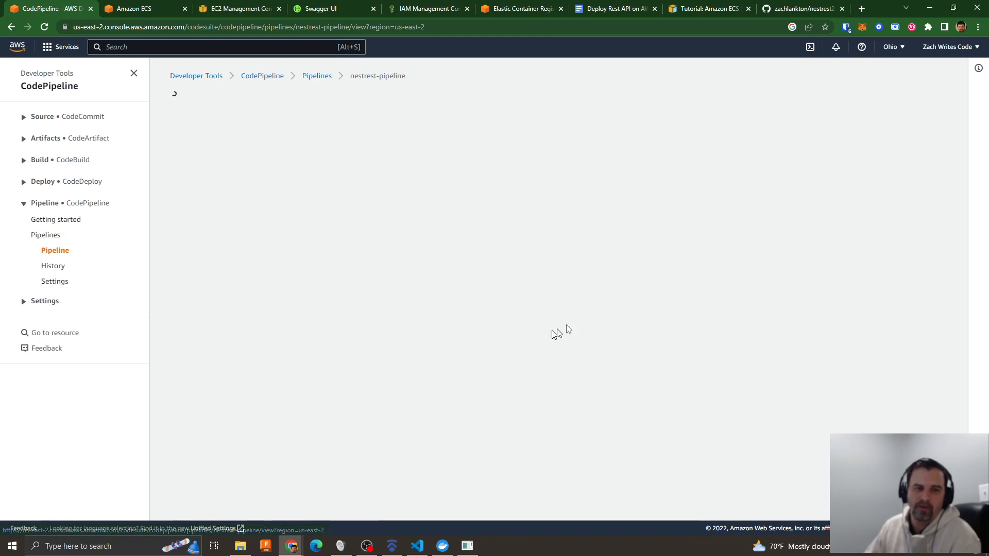
{"action": "scroll", "coordinate": [454, 294], "scroll_direction": "down", "scroll_amount": 3}
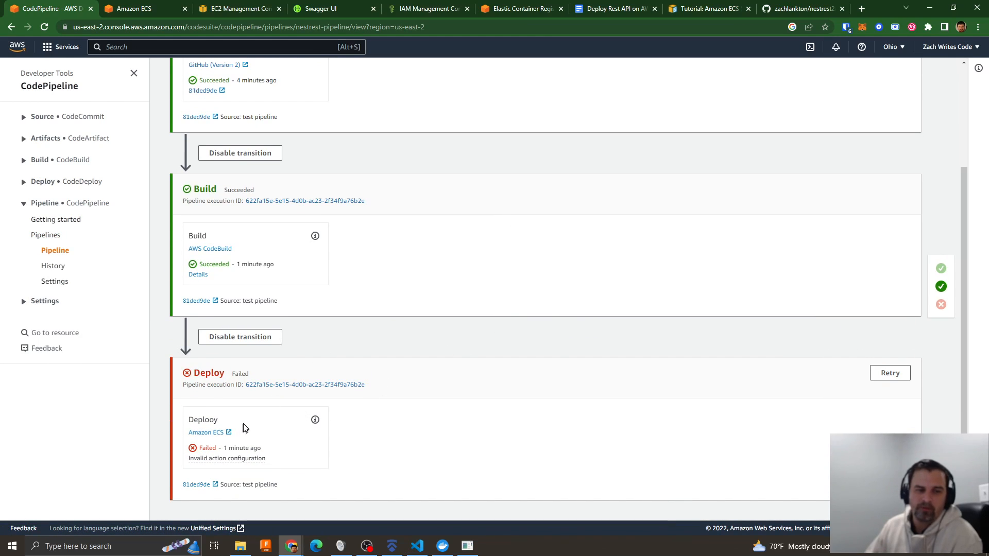
{"action": "left_click", "coordinate": [225, 460]}
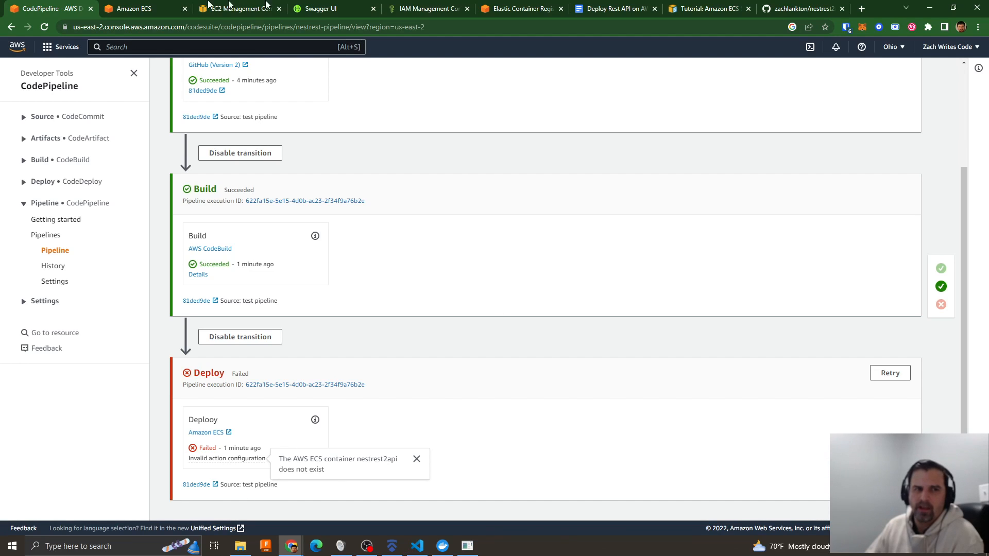
- Open the latest revision of nestrest-task-def in Amazon ECS to check its container name
{"action": "left_click", "coordinate": [157, 8]}
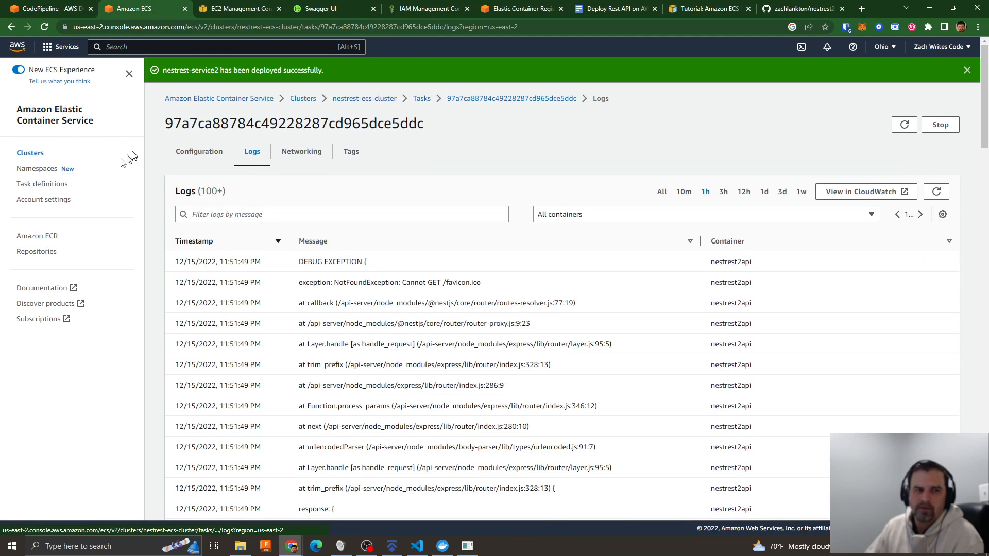
{"action": "left_click", "coordinate": [49, 188]}
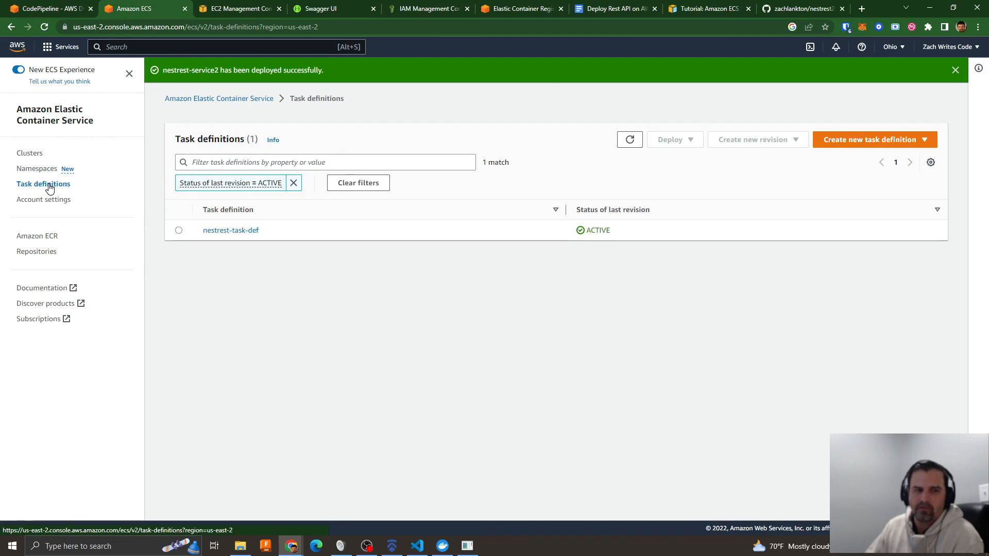
{"action": "left_click", "coordinate": [855, 141]}
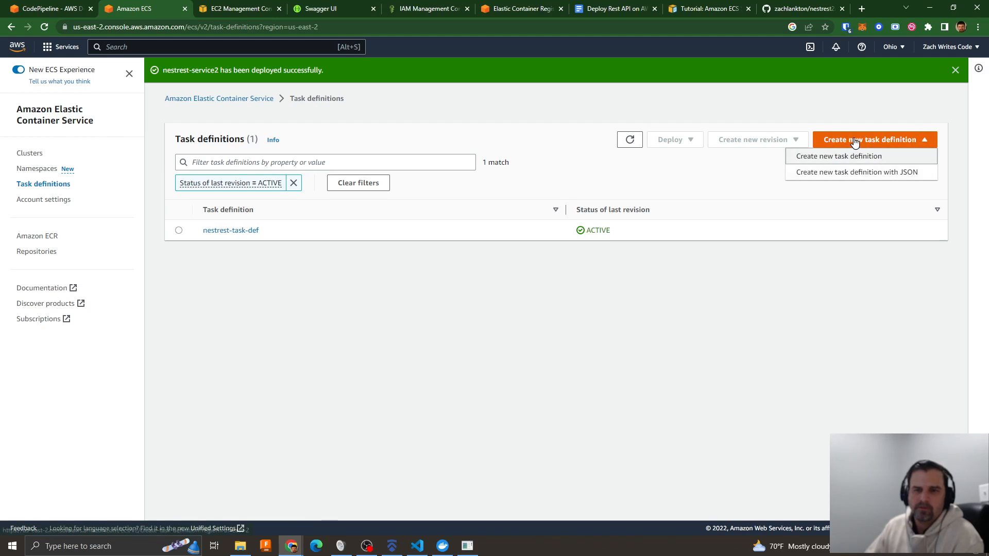
{"action": "left_click", "coordinate": [229, 270]}
{"action": "left_click", "coordinate": [231, 232]}
{"action": "left_click", "coordinate": [245, 212]}
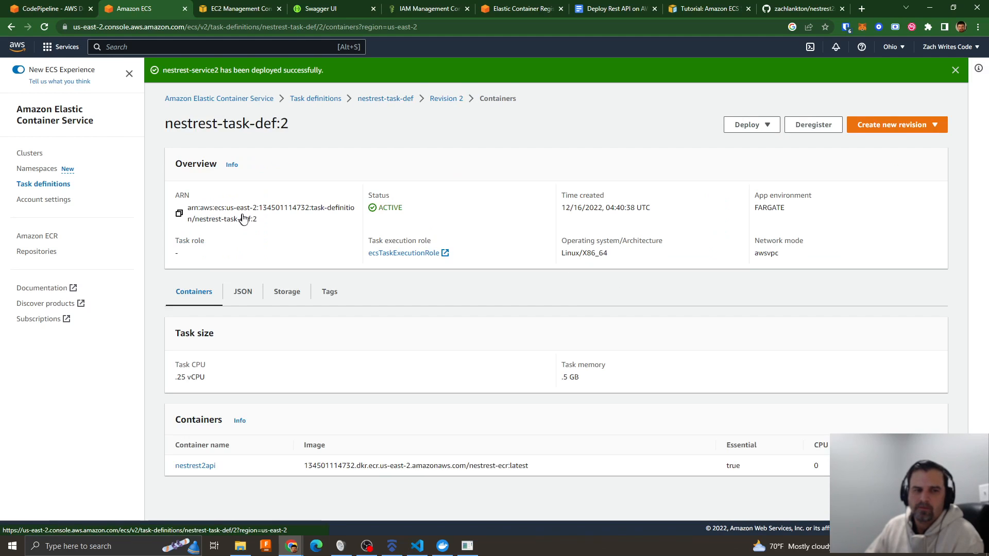
- Review the container, port and environment settings in a new task definition revision form, then return to the pipeline and dismiss the error details
{"action": "left_click", "coordinate": [889, 128]}
{"action": "left_click", "coordinate": [880, 141]}
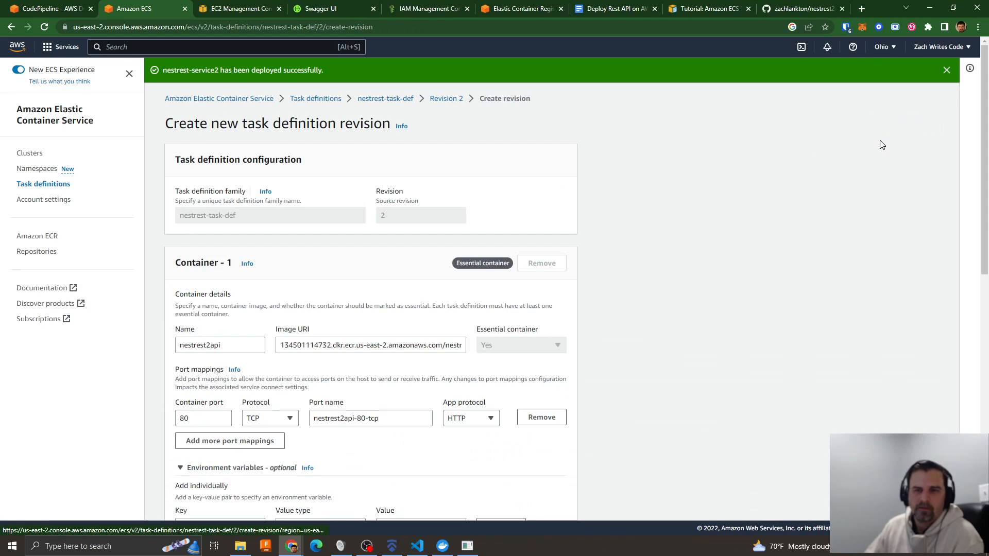
{"action": "scroll", "coordinate": [337, 293], "scroll_direction": "down", "scroll_amount": 5}
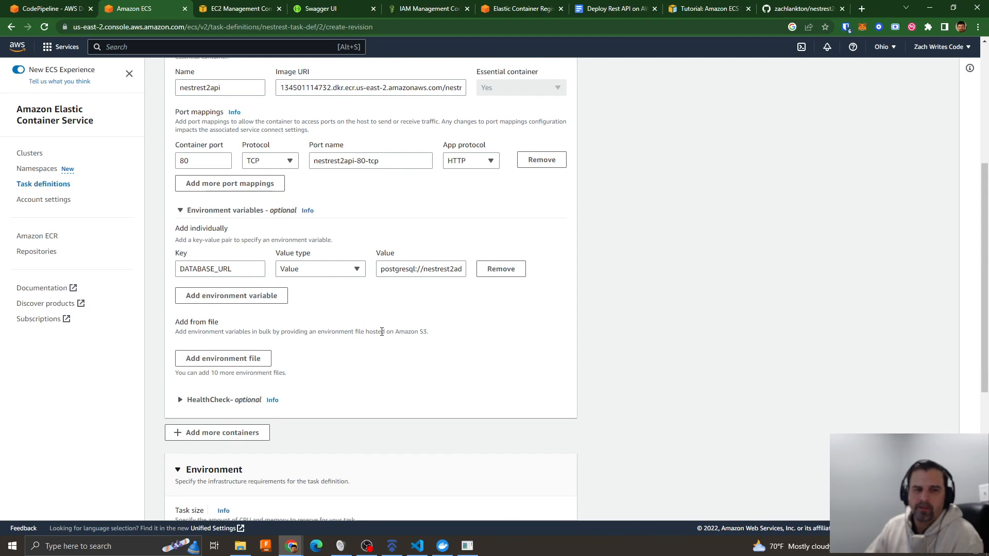
{"action": "scroll", "coordinate": [381, 332], "scroll_direction": "up", "scroll_amount": 5}
{"action": "left_click", "coordinate": [42, 9]}
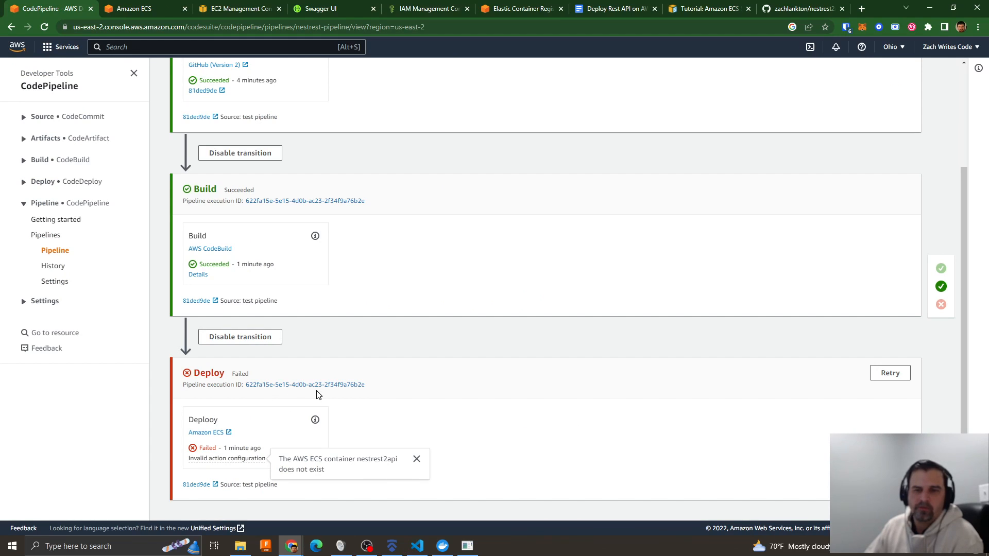
{"action": "left_click", "coordinate": [417, 458]}
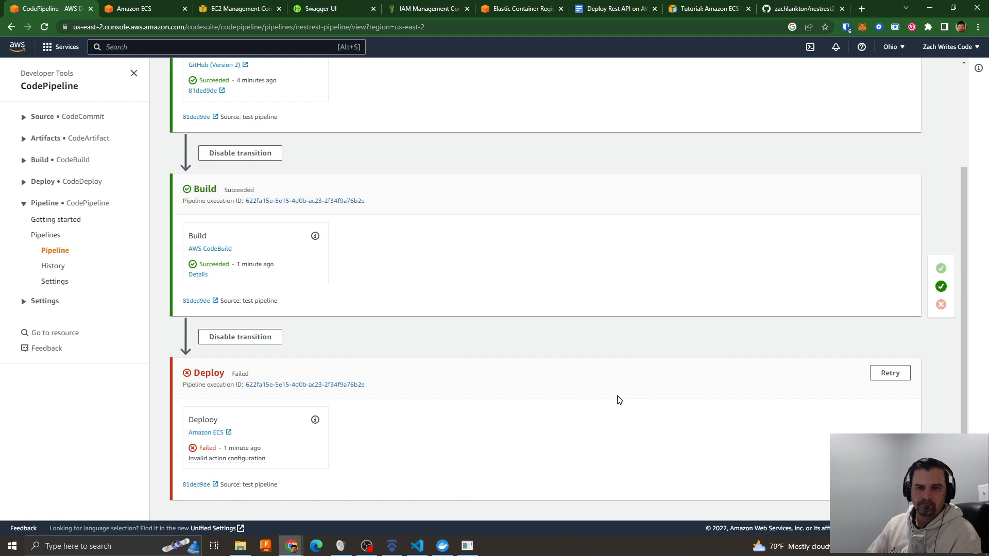
- Open the Deploy stage's action in nestrest-pipeline for editing and reselect Amazon ECS as the action provider
{"action": "scroll", "coordinate": [642, 389], "scroll_direction": "up", "scroll_amount": 3}
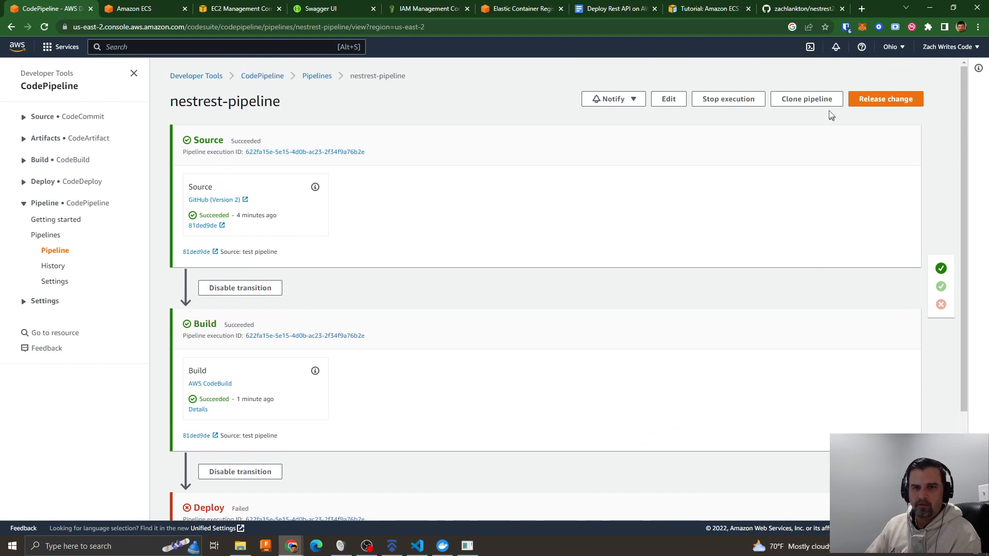
{"action": "left_click", "coordinate": [670, 99]}
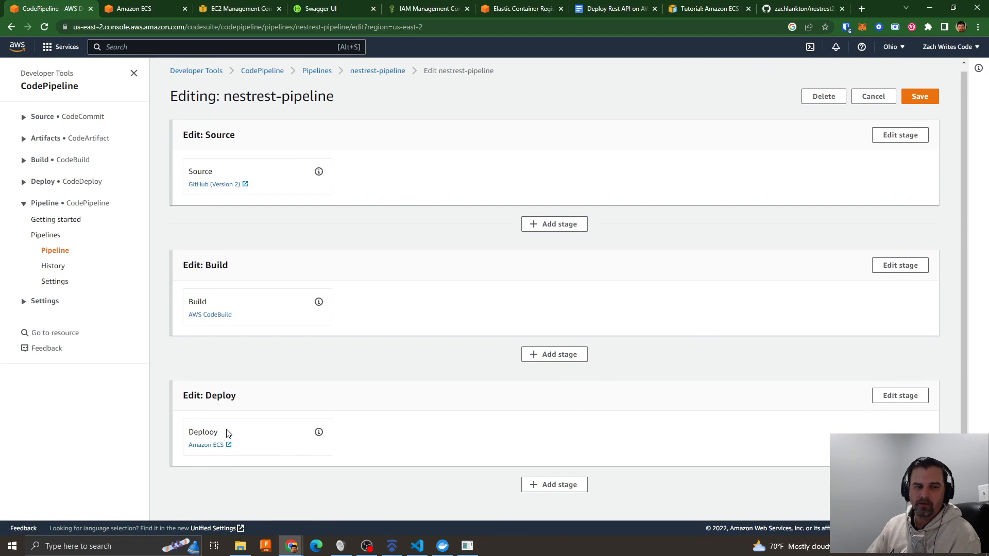
{"action": "left_click", "coordinate": [882, 396]}
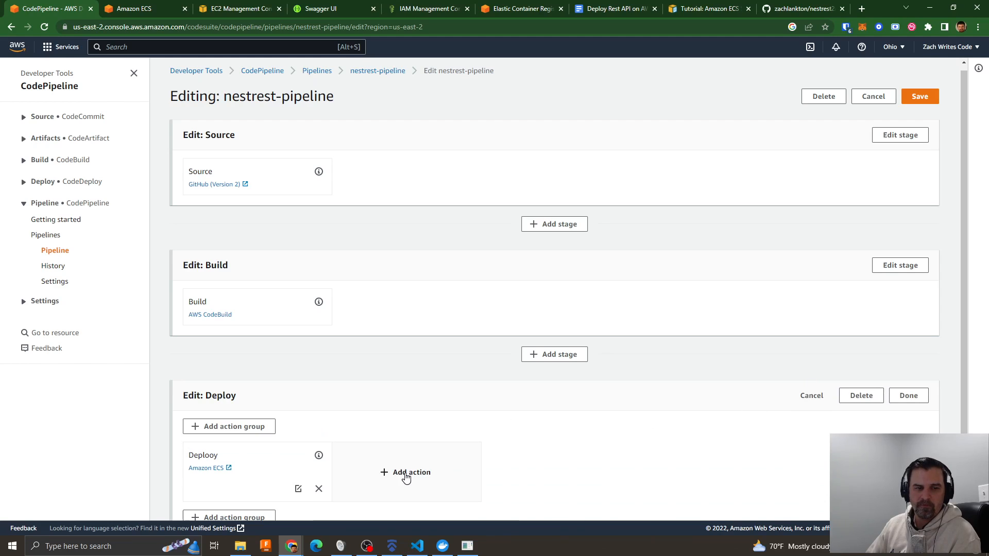
{"action": "scroll", "coordinate": [278, 471], "scroll_direction": "down", "scroll_amount": 2}
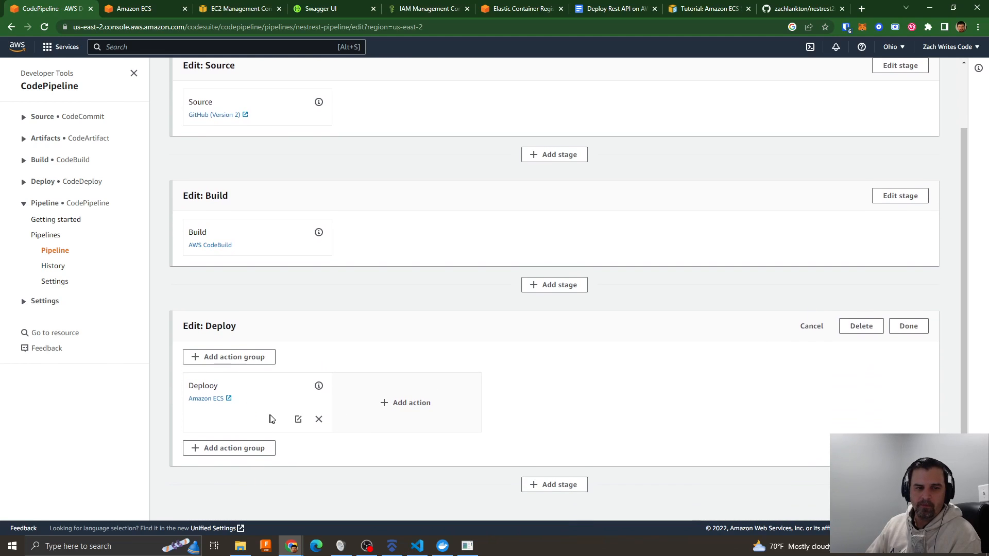
{"action": "left_click", "coordinate": [298, 418]}
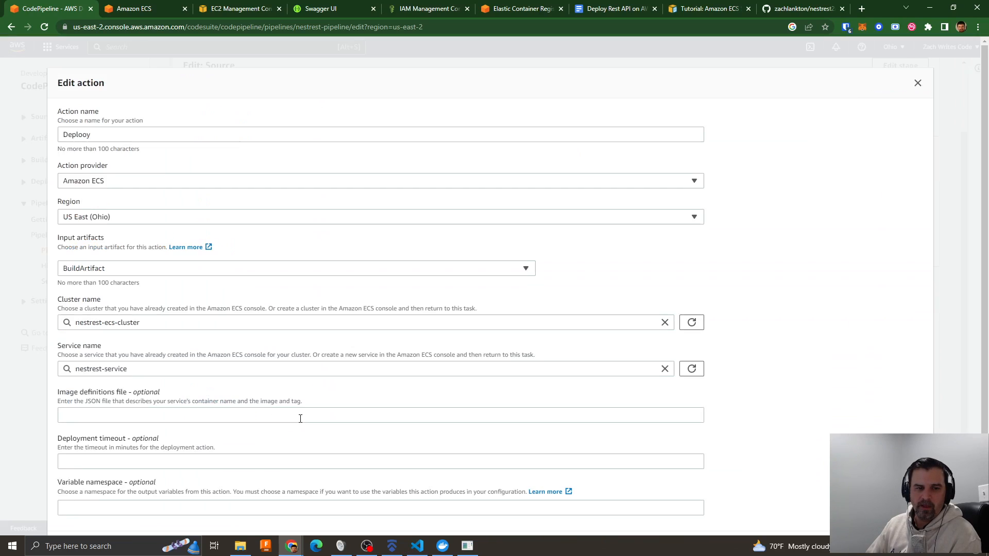
{"action": "left_click", "coordinate": [124, 185]}
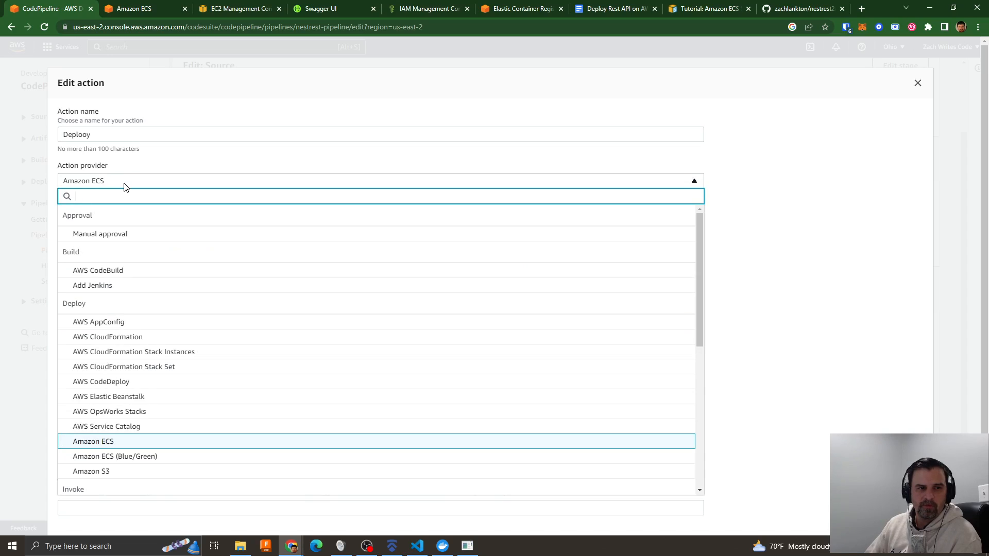
{"action": "left_click", "coordinate": [111, 442]}
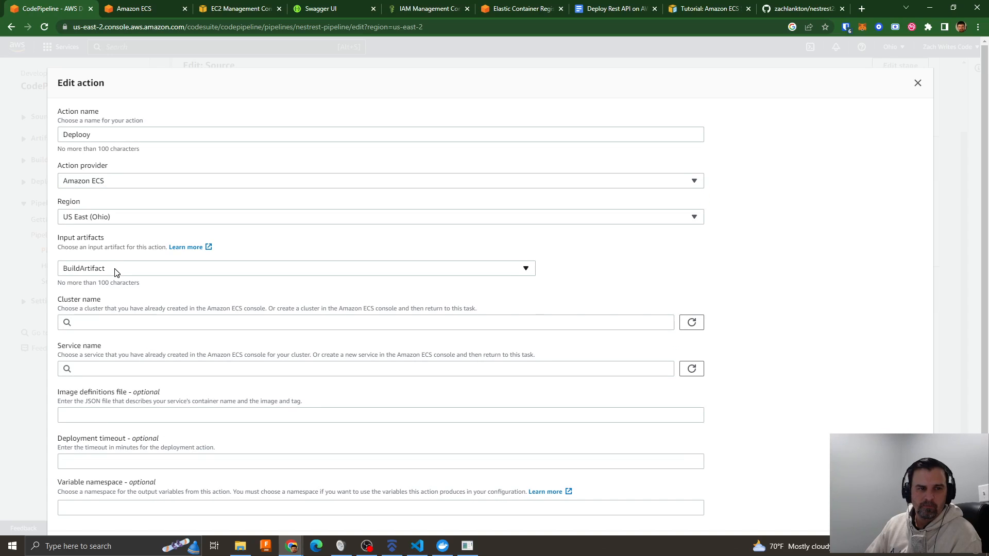
- Set the action's input artifact to BuildArtifact, the cluster to nestrest-ecs-cluster and the service to nestrest-service2, and apply the edit
{"action": "left_click", "coordinate": [115, 268]}
{"action": "left_click", "coordinate": [115, 311]}
{"action": "left_click", "coordinate": [151, 325]}
{"action": "left_click", "coordinate": [108, 339]}
{"action": "left_click", "coordinate": [129, 368]}
{"action": "left_click", "coordinate": [97, 386]}
{"action": "scroll", "coordinate": [258, 396], "scroll_direction": "down", "scroll_amount": 1}
{"action": "scroll", "coordinate": [260, 398], "scroll_direction": "down", "scroll_amount": 1}
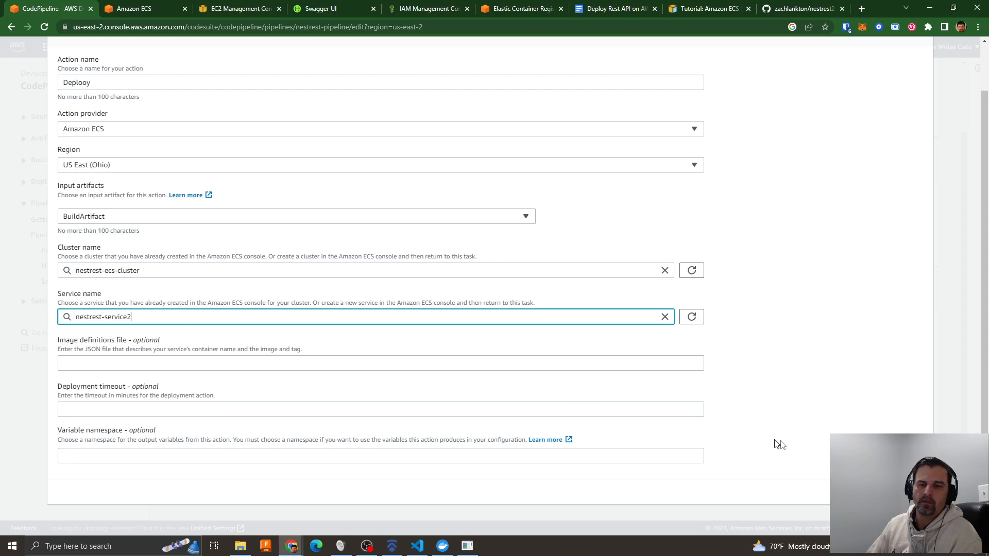
{"action": "left_click", "coordinate": [903, 491]}
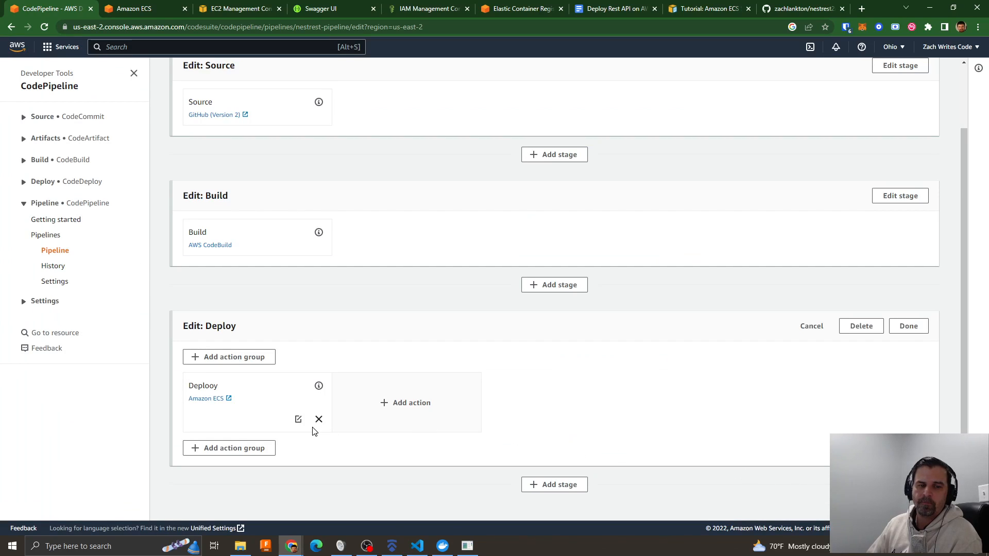
- Finish editing the Deploy stage and save the pipeline changes
{"action": "left_click", "coordinate": [909, 327]}
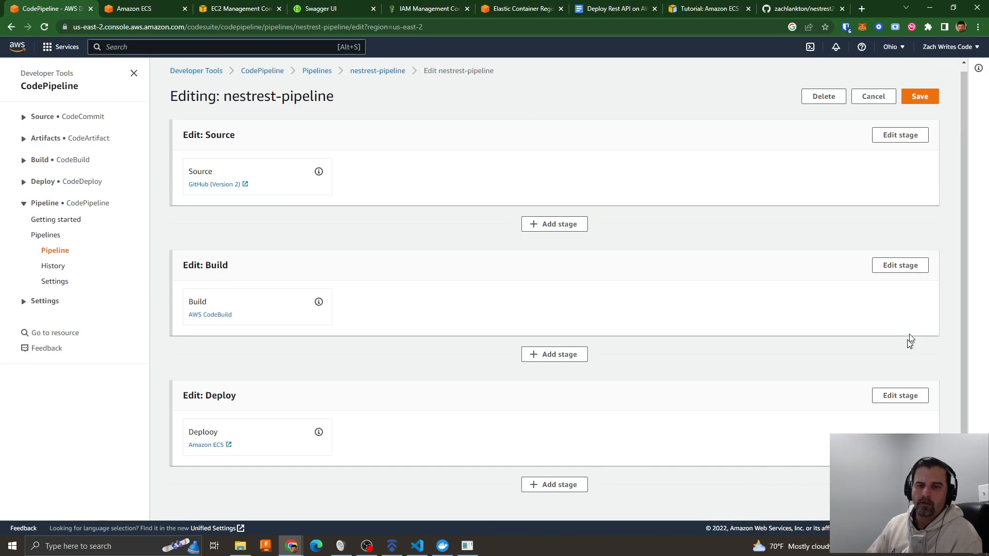
{"action": "left_click", "coordinate": [922, 96]}
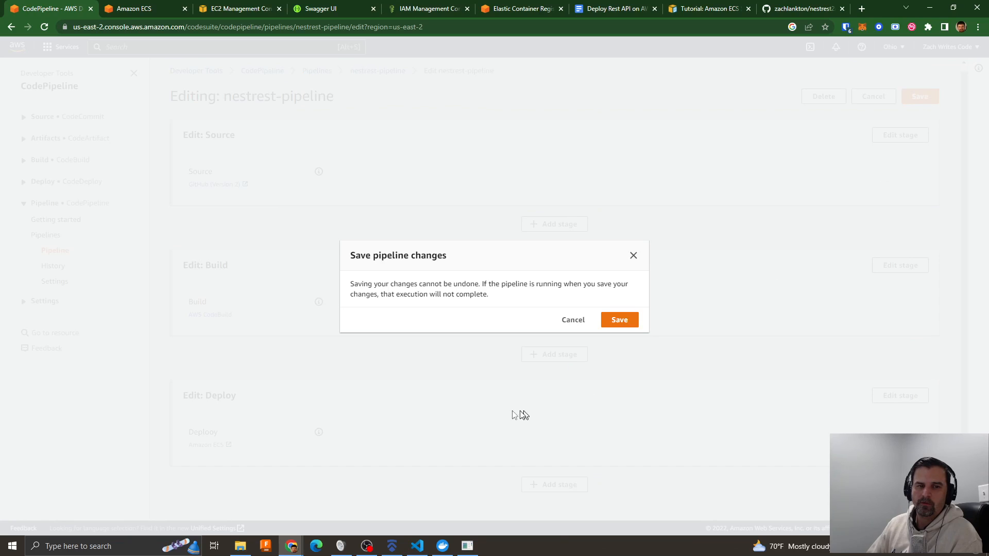
{"action": "left_click", "coordinate": [621, 324]}
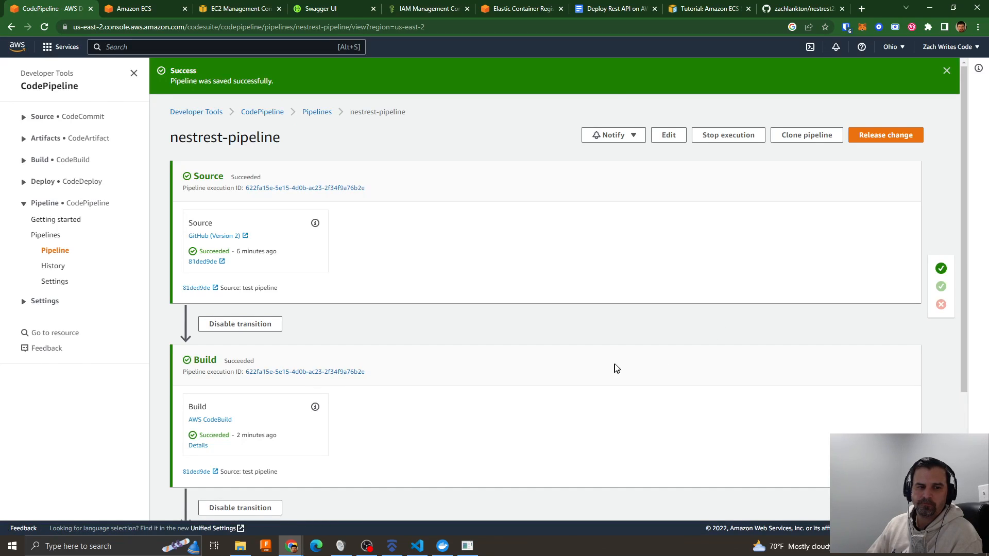
- Try to retry the Deploy stage of nestrest-pipeline and dismiss the notifications
{"action": "scroll", "coordinate": [617, 369], "scroll_direction": "down", "scroll_amount": 3}
{"action": "left_click", "coordinate": [893, 375]}
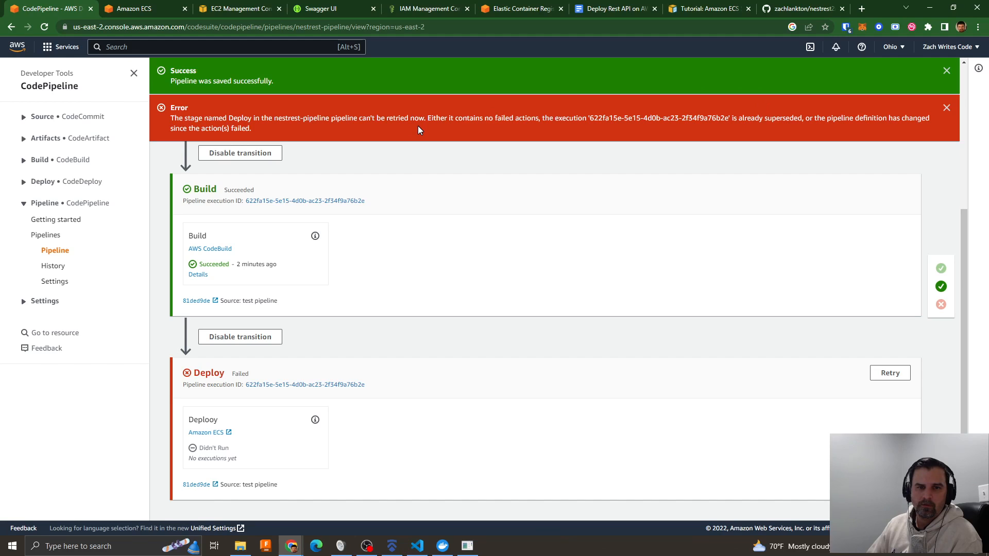
{"action": "left_click", "coordinate": [944, 108]}
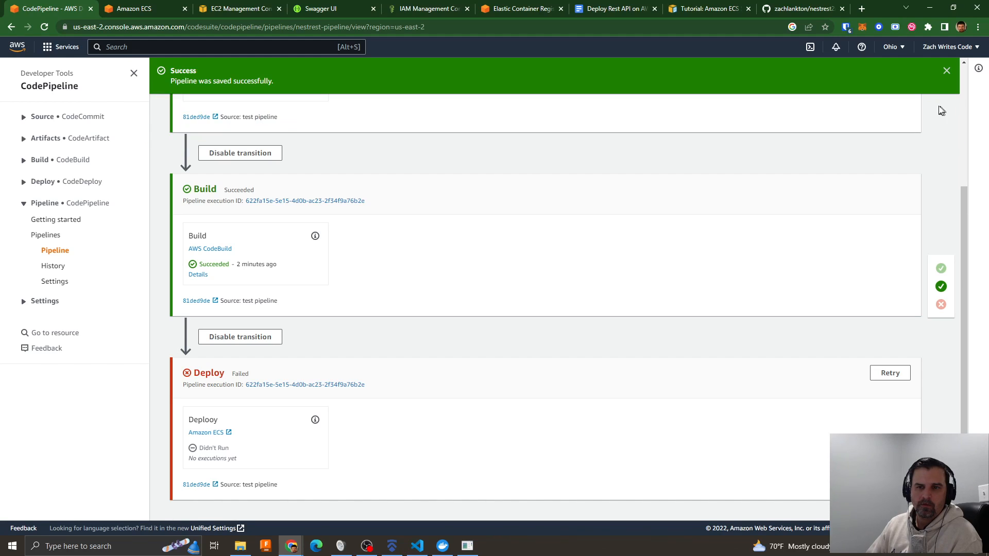
{"action": "left_click", "coordinate": [946, 71]}
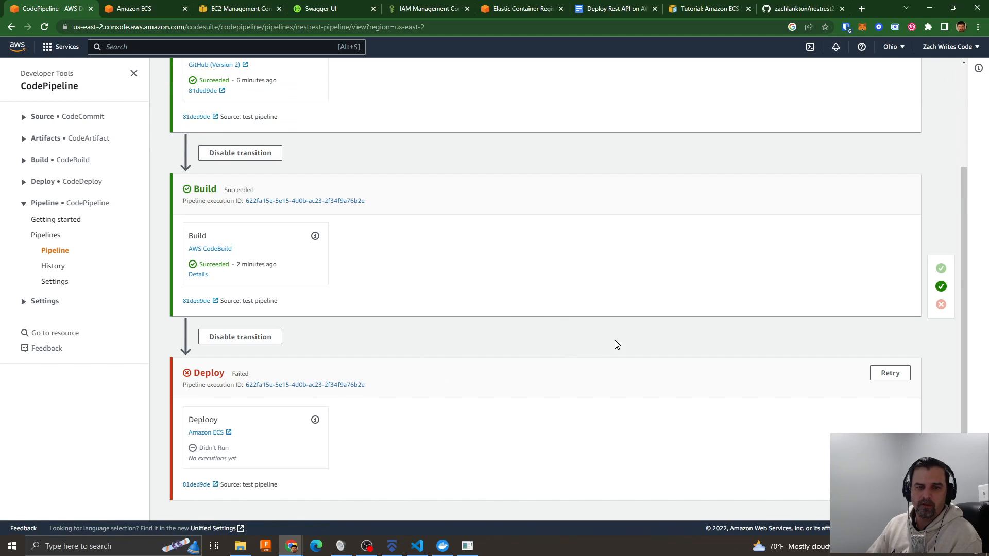
{"action": "scroll", "coordinate": [499, 361], "scroll_direction": "up", "scroll_amount": 1}
{"action": "scroll", "coordinate": [498, 361], "scroll_direction": "up", "scroll_amount": 2}
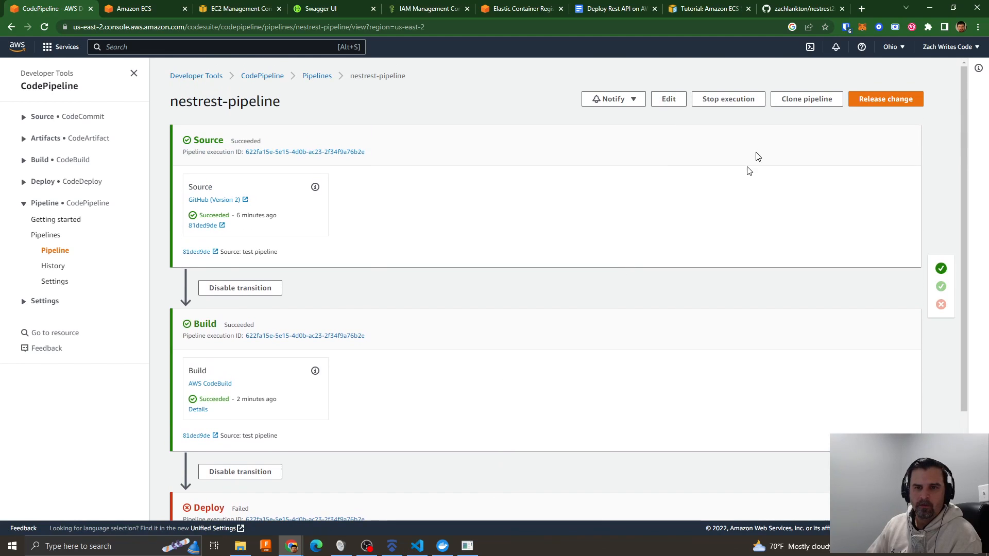
{"action": "left_click", "coordinate": [726, 99]}
{"action": "left_click", "coordinate": [469, 135]}
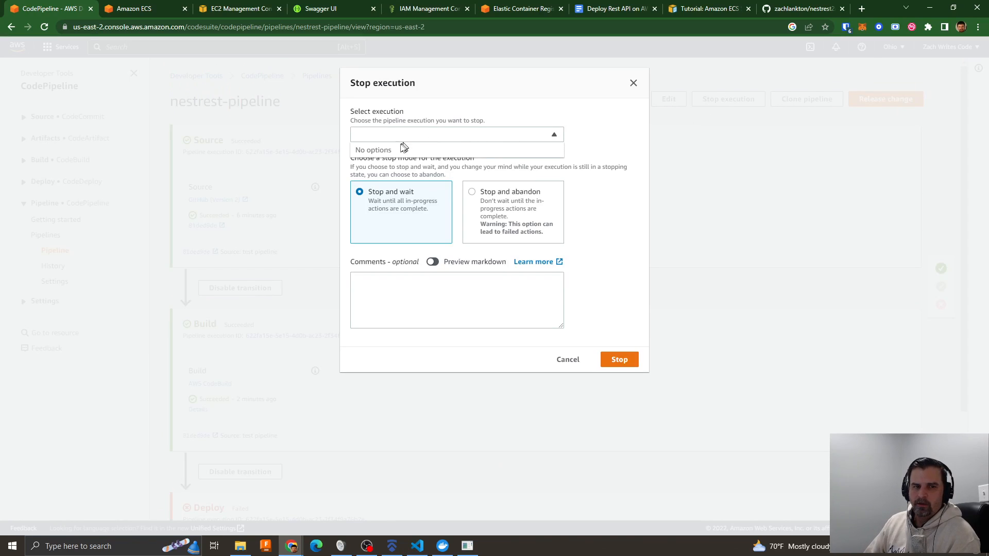
{"action": "left_click", "coordinate": [503, 203]}
{"action": "left_click", "coordinate": [469, 134]}
{"action": "left_click", "coordinate": [421, 216]}
{"action": "left_click", "coordinate": [501, 206]}
{"action": "left_click", "coordinate": [573, 361]}
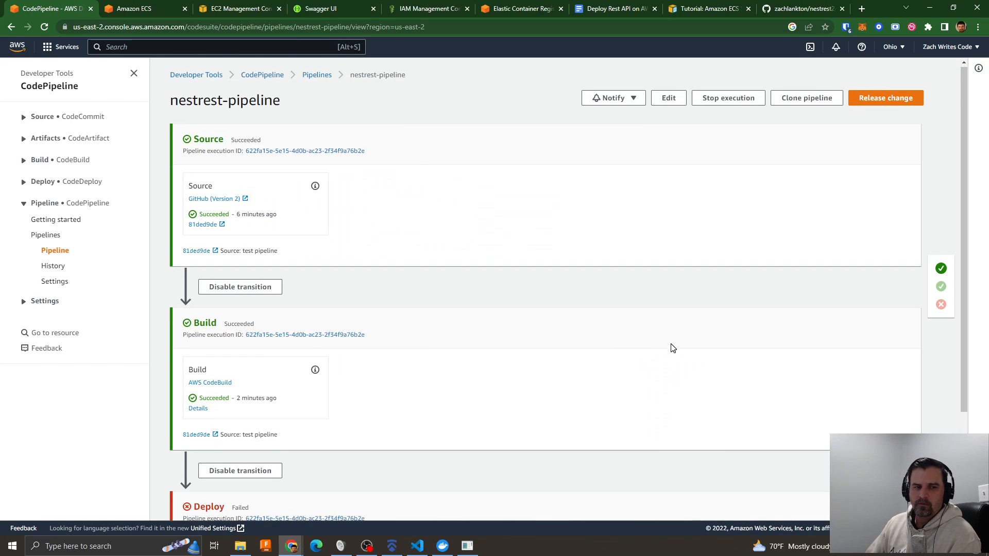
- Try once more to rerun the failed Deploy stage and dismiss the error
{"action": "scroll", "coordinate": [672, 348], "scroll_direction": "down", "scroll_amount": 3}
{"action": "left_click", "coordinate": [889, 373]}
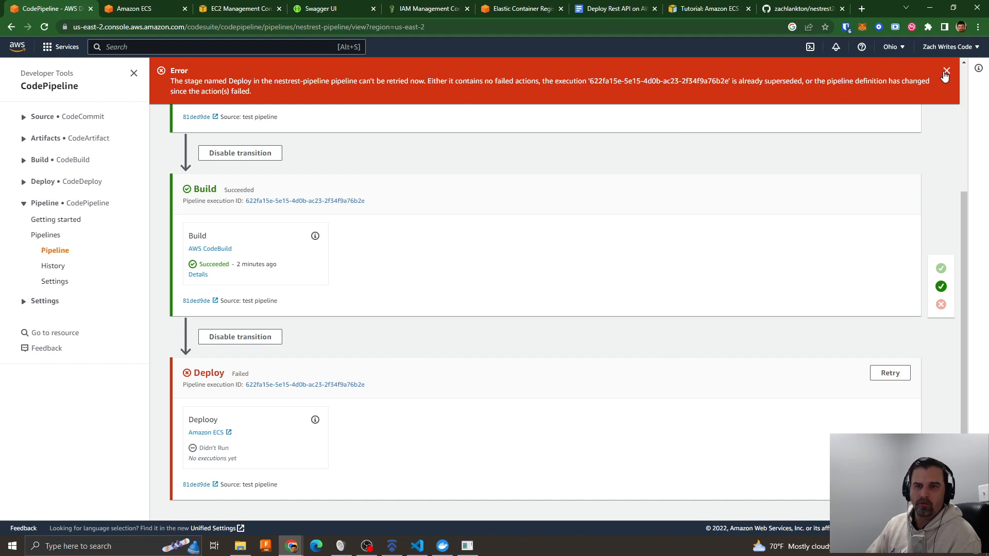
{"action": "left_click", "coordinate": [946, 71]}
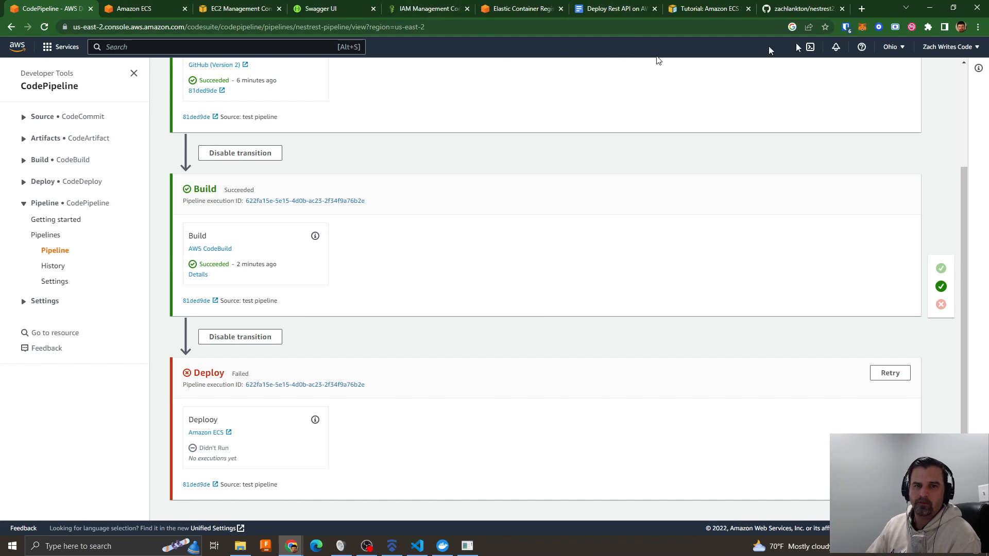
{"action": "left_click", "coordinate": [801, 9]}
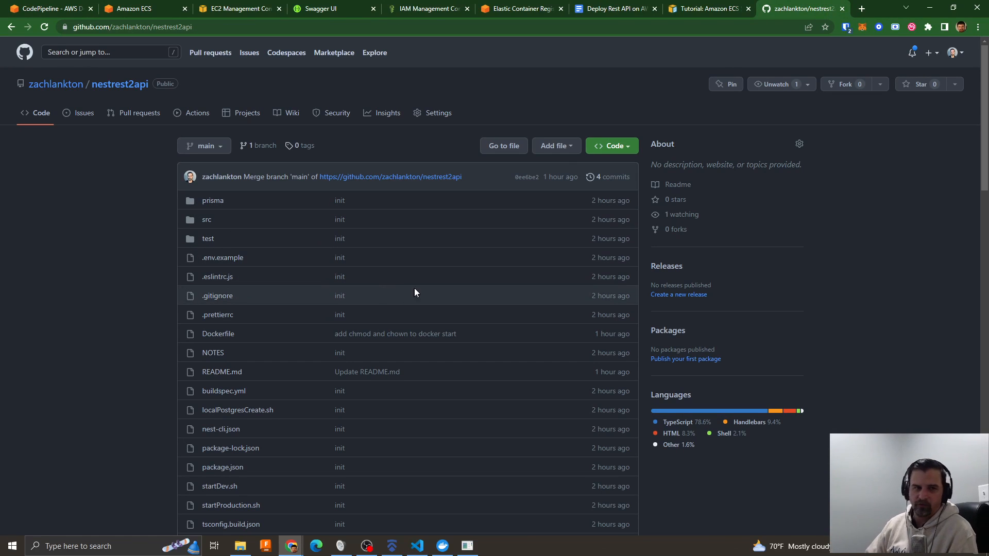
{"action": "left_click", "coordinate": [117, 11]}
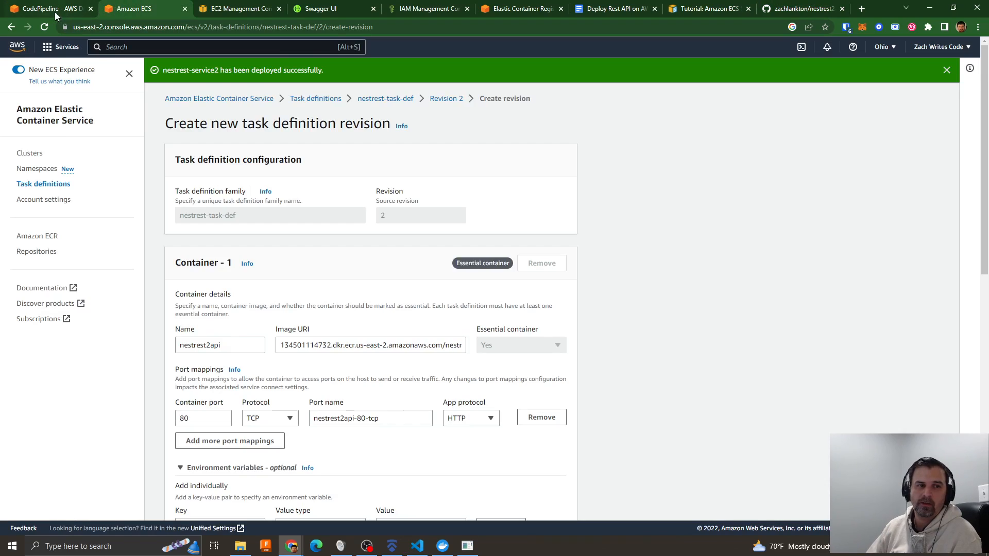
{"action": "left_click", "coordinate": [56, 16]}
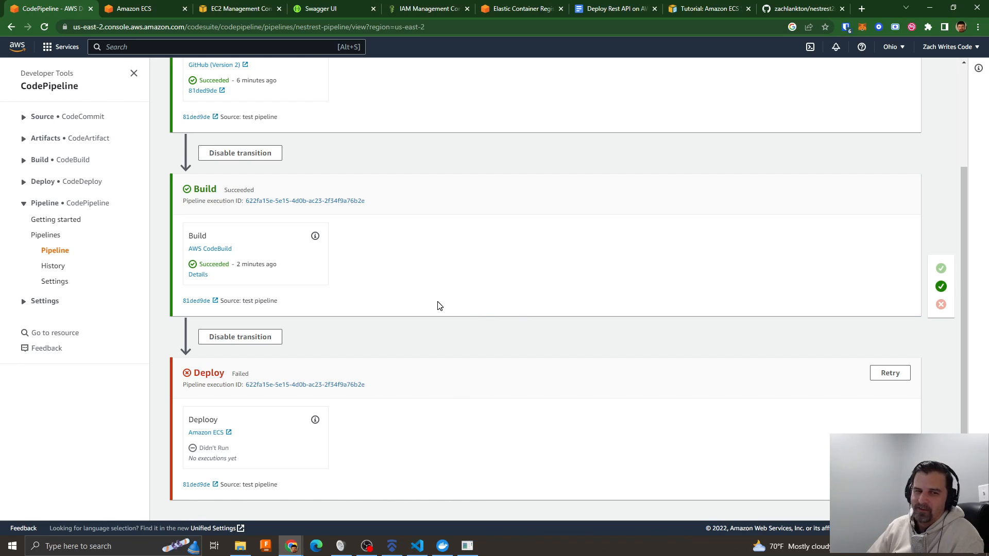
{"action": "scroll", "coordinate": [440, 304], "scroll_direction": "up", "scroll_amount": 3}
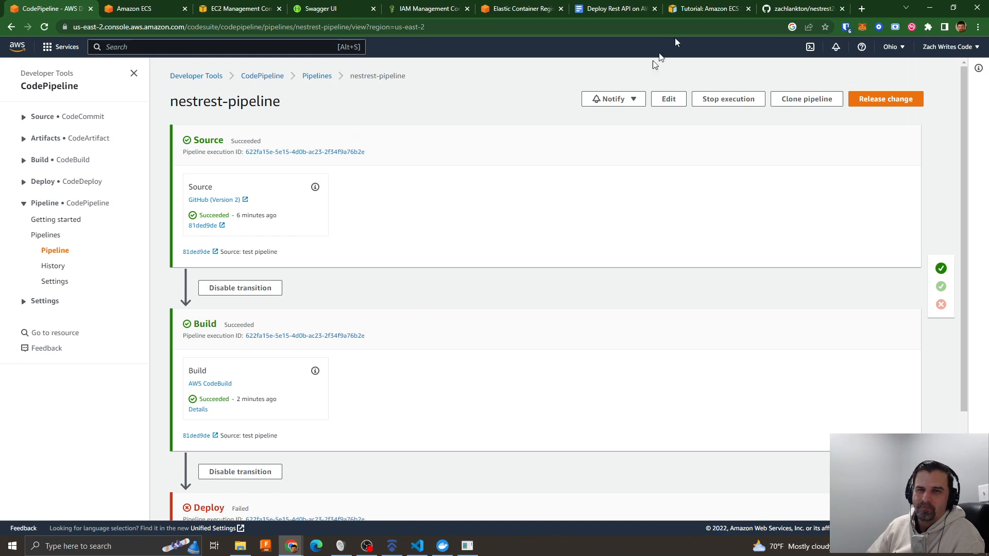
- In the nestrest2api GitHub repository, remove a blank line from README.md and commit the change directly to the main branch
{"action": "left_click", "coordinate": [802, 9]}
{"action": "scroll", "coordinate": [385, 299], "scroll_direction": "down", "scroll_amount": 4}
{"action": "scroll", "coordinate": [289, 261], "scroll_direction": "up", "scroll_amount": 3}
{"action": "scroll", "coordinate": [307, 268], "scroll_direction": "down", "scroll_amount": 2}
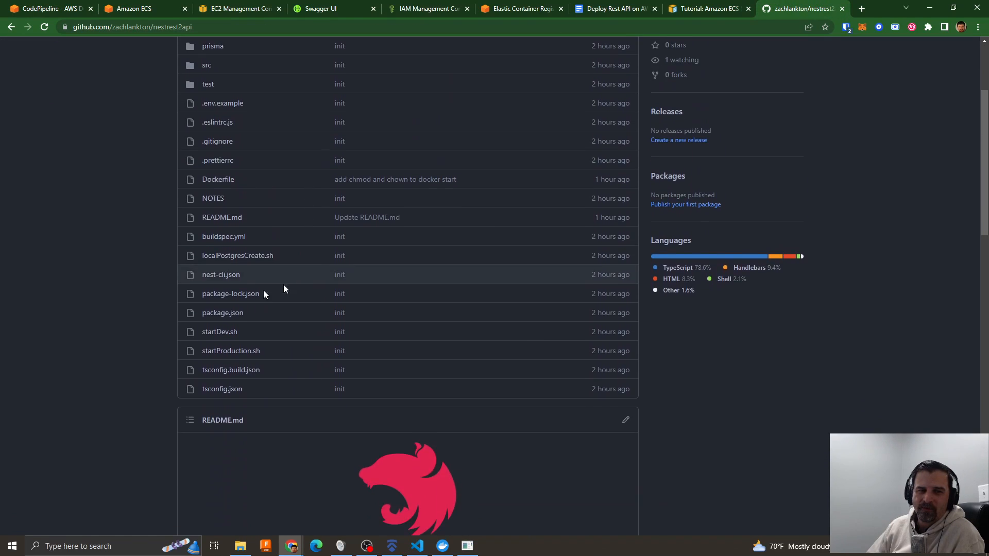
{"action": "left_click", "coordinate": [232, 215]}
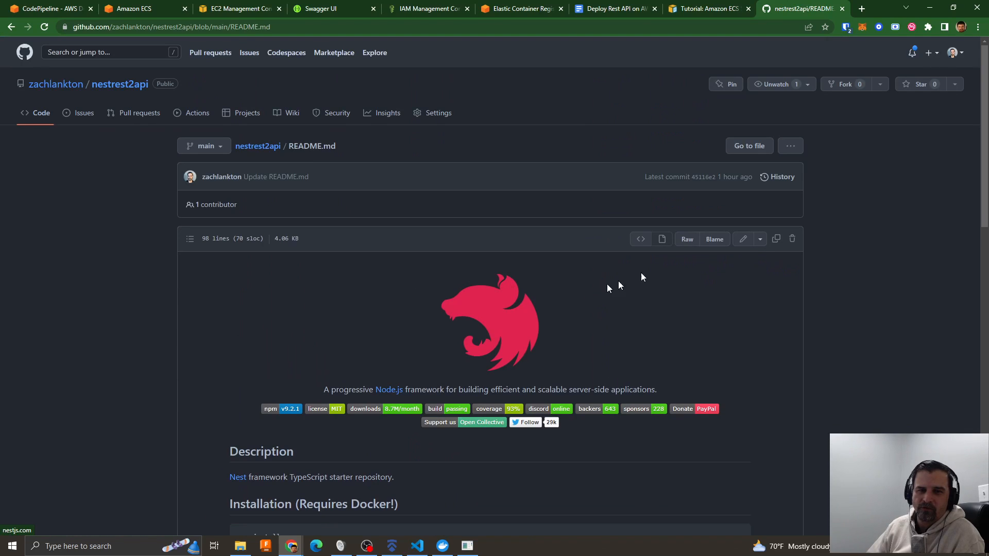
{"action": "left_click", "coordinate": [743, 239]}
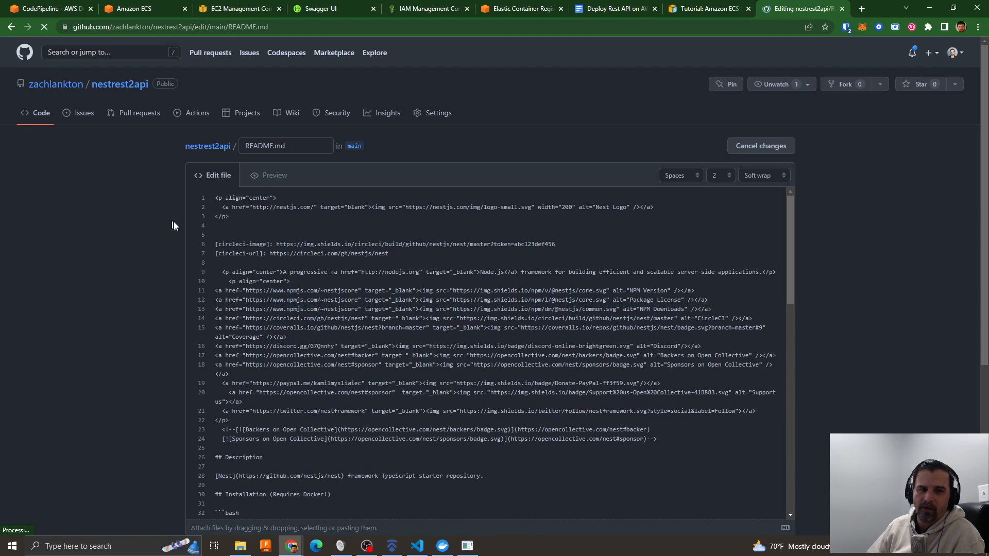
{"action": "scroll", "coordinate": [223, 232], "scroll_direction": "down", "scroll_amount": 15}
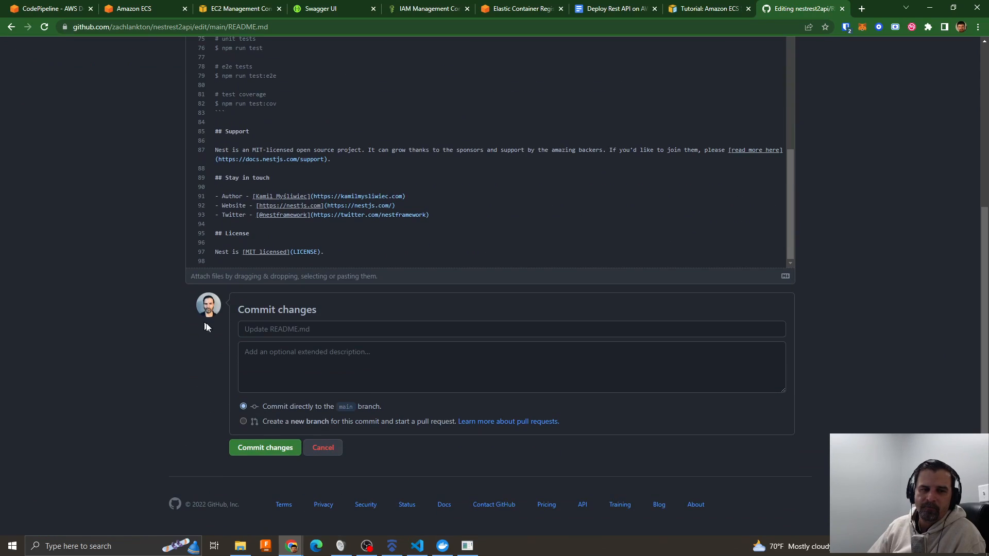
{"action": "left_click", "coordinate": [273, 449]}
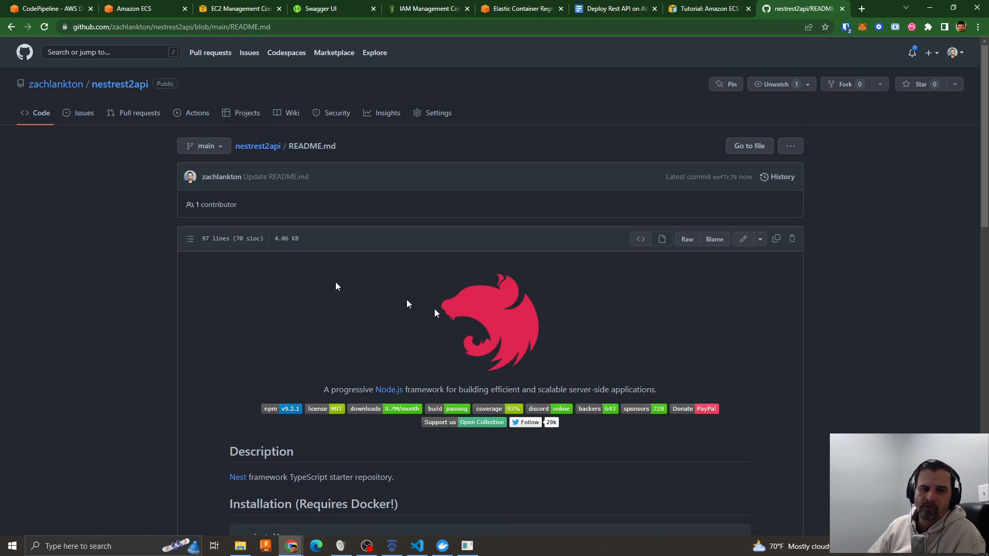
{"action": "scroll", "coordinate": [534, 350], "scroll_direction": "down", "scroll_amount": 14}
{"action": "scroll", "coordinate": [508, 363], "scroll_direction": "down", "scroll_amount": 3}
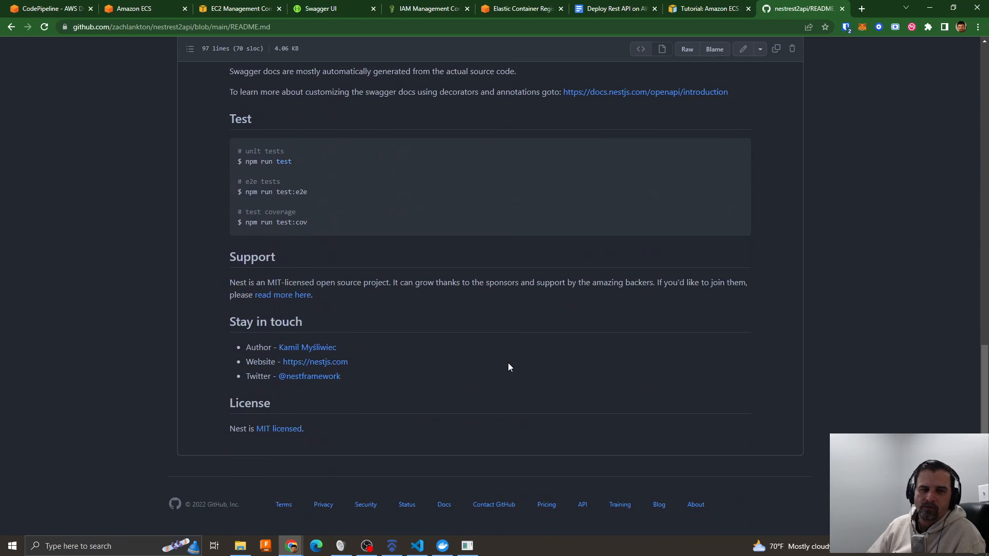
{"action": "scroll", "coordinate": [508, 362], "scroll_direction": "up", "scroll_amount": 16}
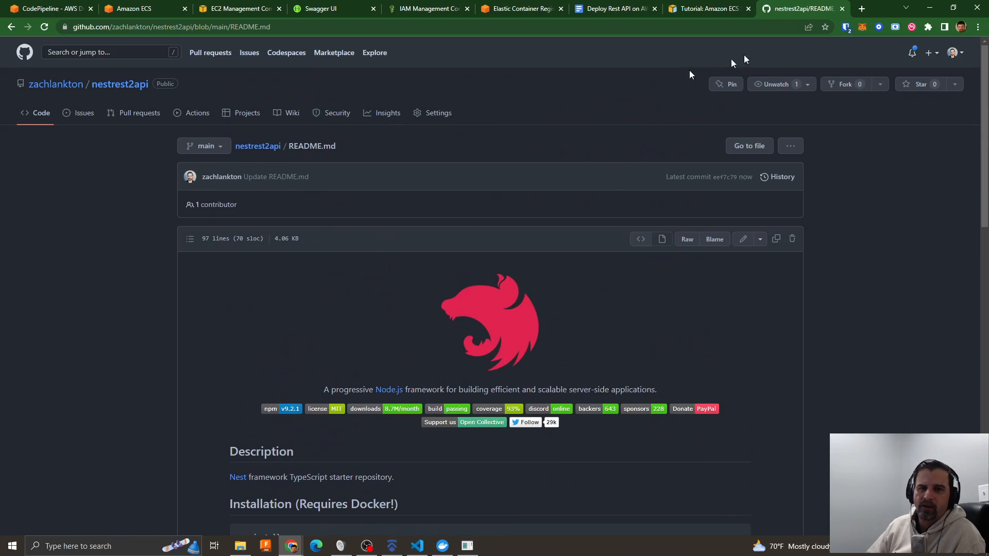
- Check how the README commit progresses through the Source, Build and Deploy stages of nestrest-pipeline
{"action": "left_click", "coordinate": [145, 14]}
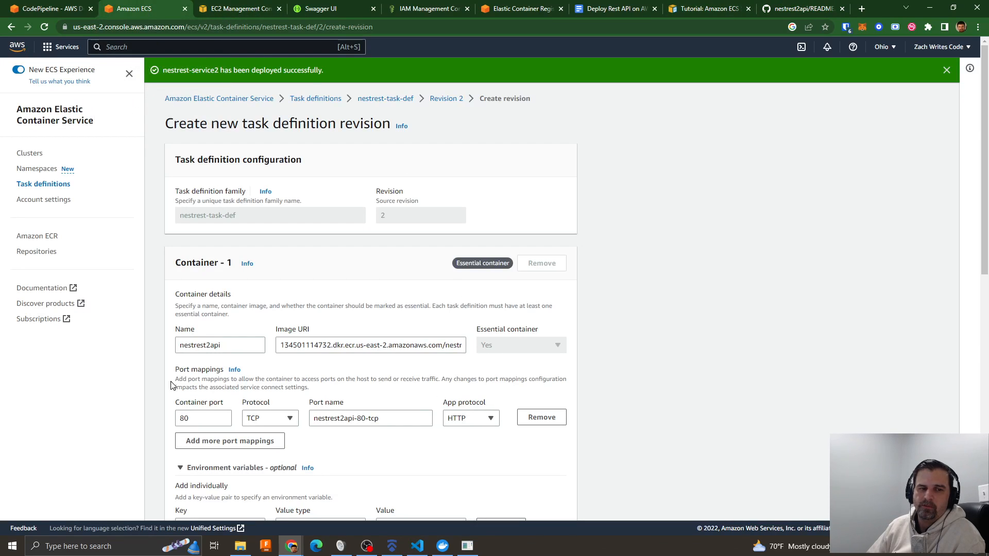
{"action": "scroll", "coordinate": [469, 315], "scroll_direction": "down", "scroll_amount": 4}
{"action": "scroll", "coordinate": [470, 315], "scroll_direction": "up", "scroll_amount": 4}
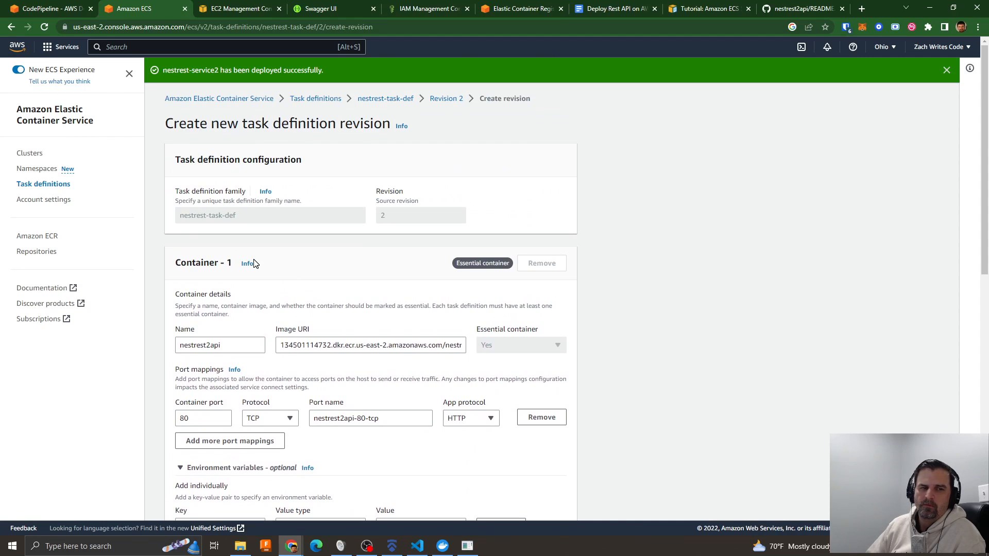
{"action": "left_click", "coordinate": [67, 9]}
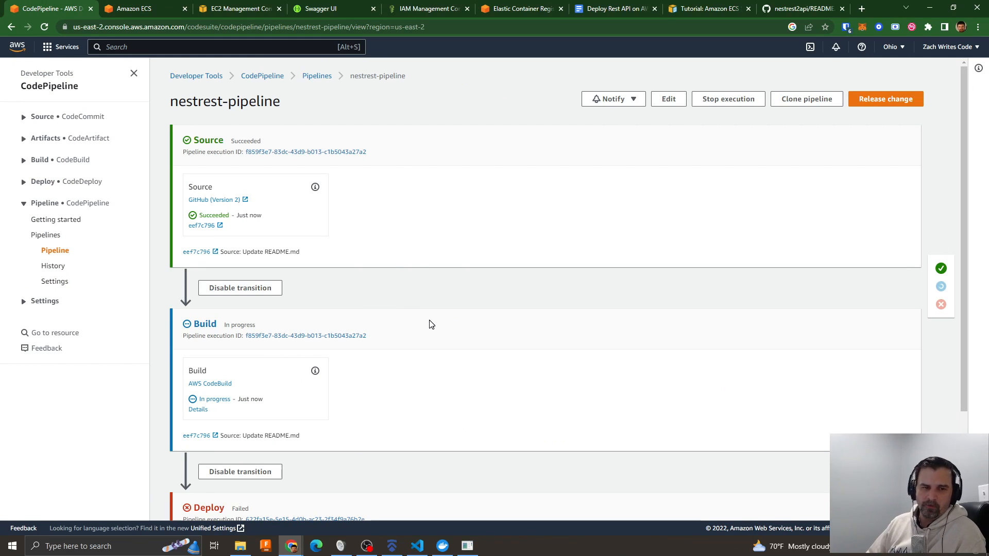
{"action": "scroll", "coordinate": [430, 324], "scroll_direction": "down", "scroll_amount": 3}
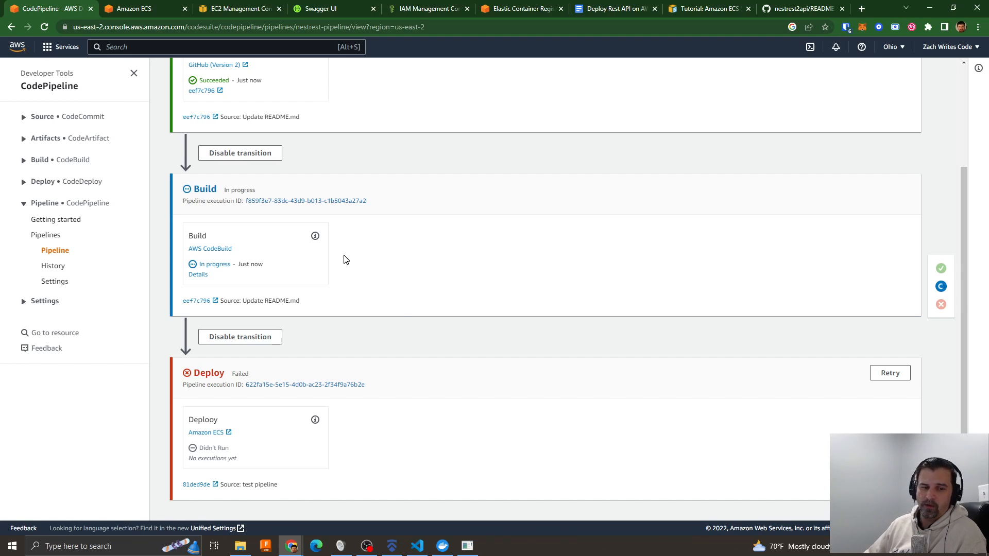
- Switch to Visual Studio Code, examine the build phases and artifacts in buildspec.yml, and move the editor window aside
{"action": "key", "text": "super+Tab"}
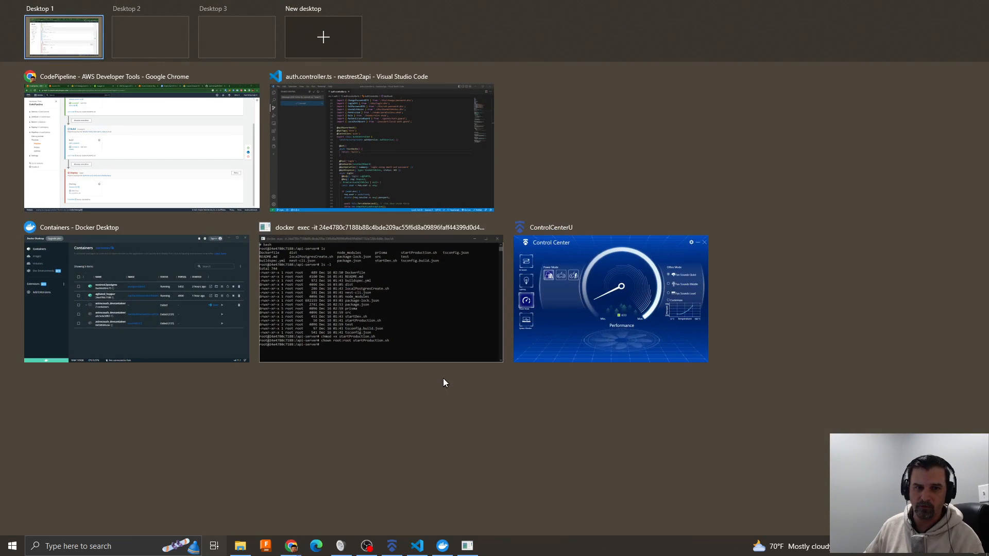
{"action": "left_click", "coordinate": [362, 129]}
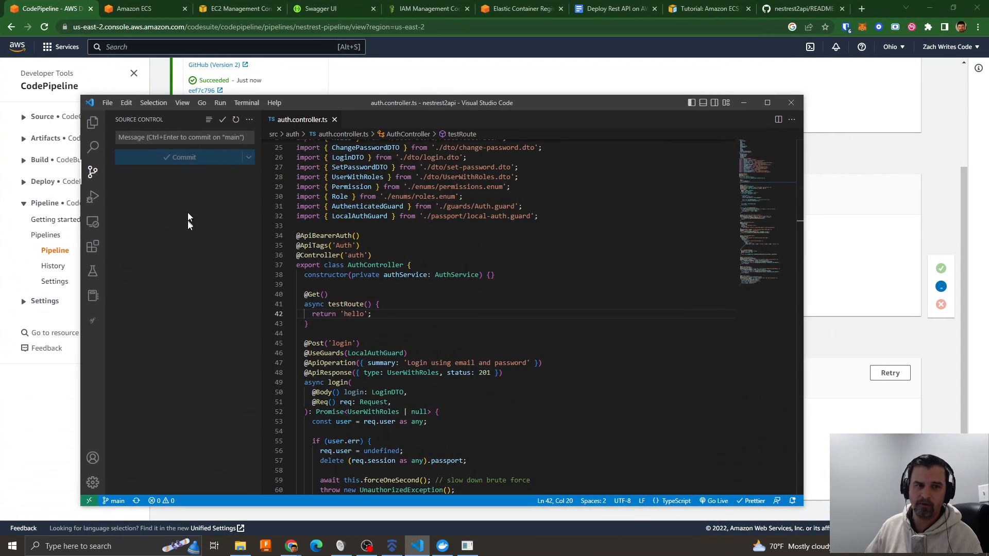
{"action": "left_click", "coordinate": [92, 122]}
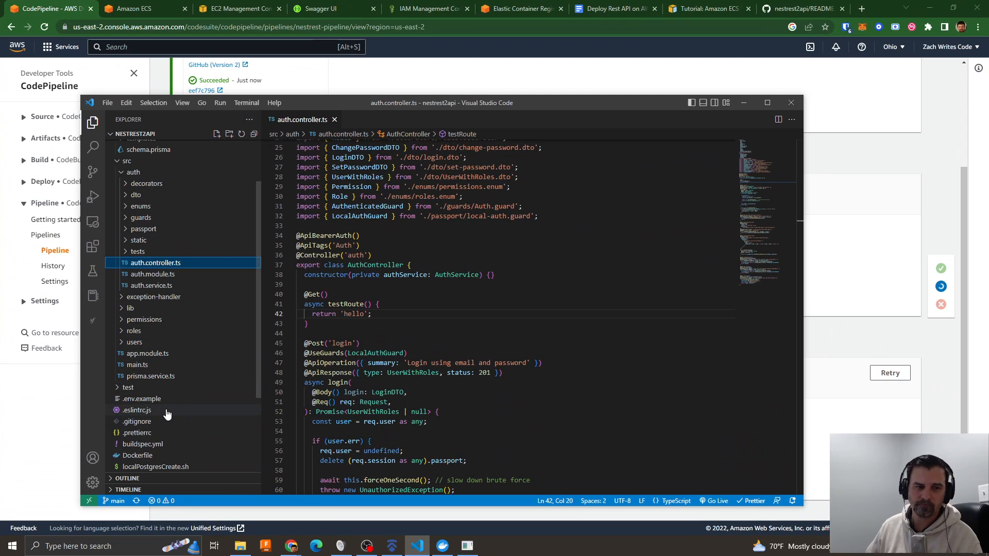
{"action": "scroll", "coordinate": [164, 412], "scroll_direction": "down", "scroll_amount": 2}
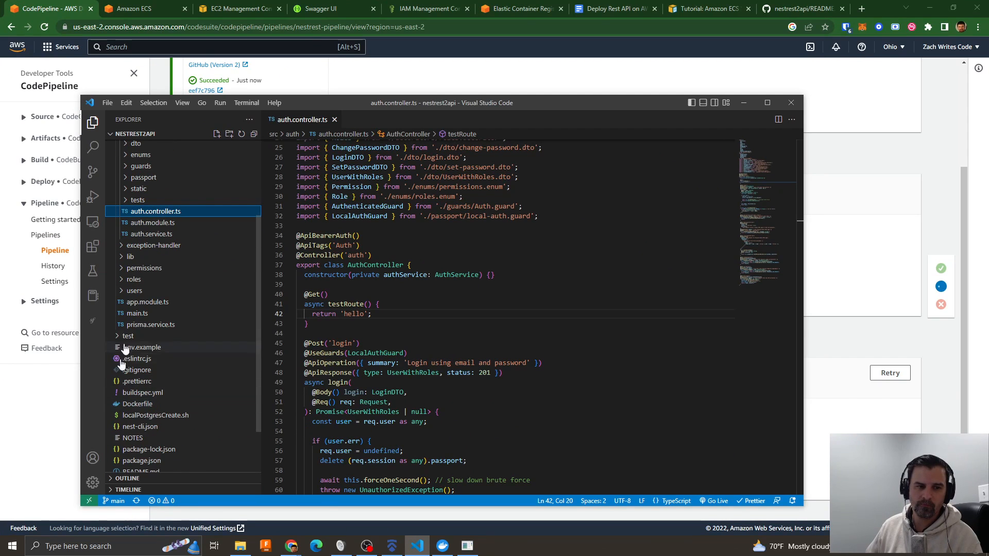
{"action": "left_click", "coordinate": [147, 394]}
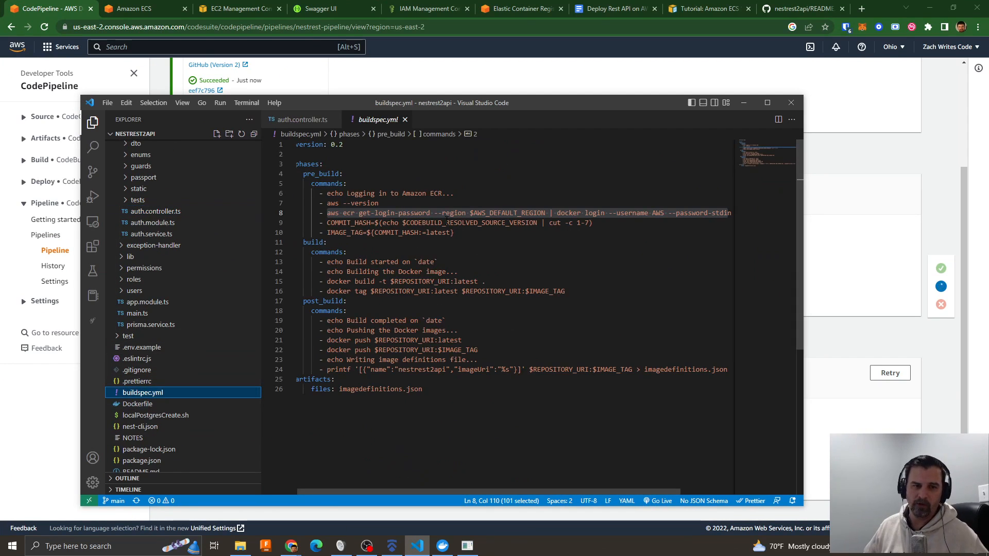
{"action": "left_click", "coordinate": [435, 252]}
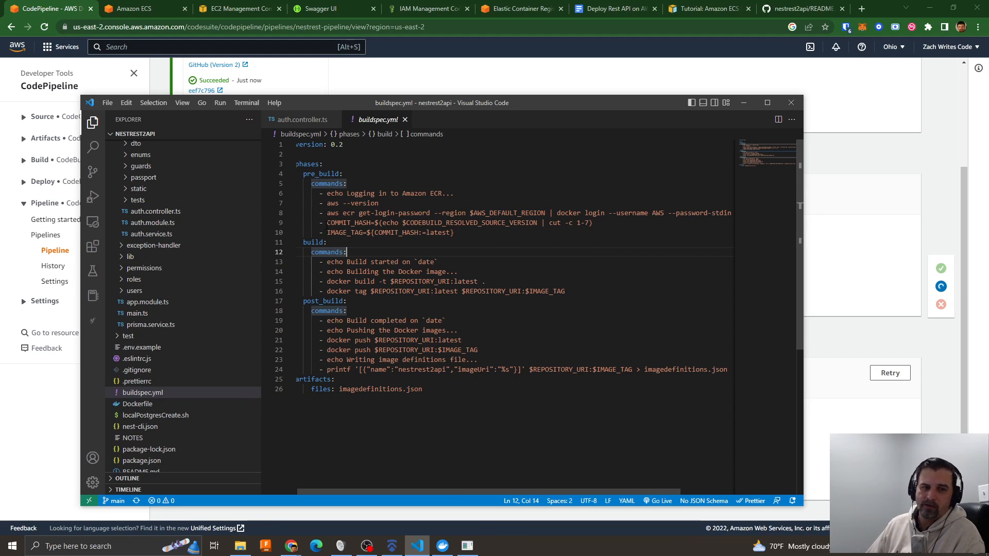
{"action": "left_click_drag", "start_coordinate": [388, 103], "coordinate": [441, 101]}
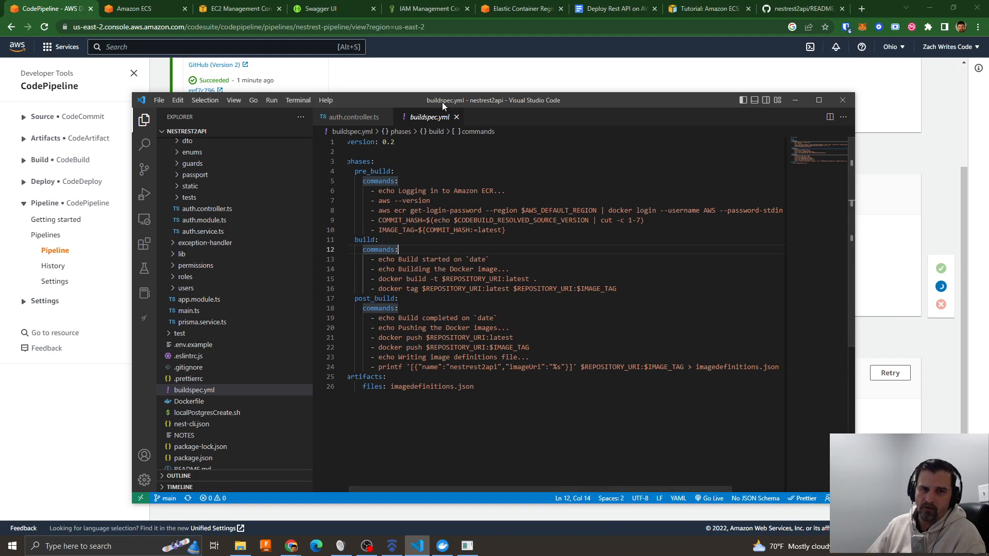
{"action": "left_click_drag", "start_coordinate": [442, 102], "coordinate": [988, 111]}
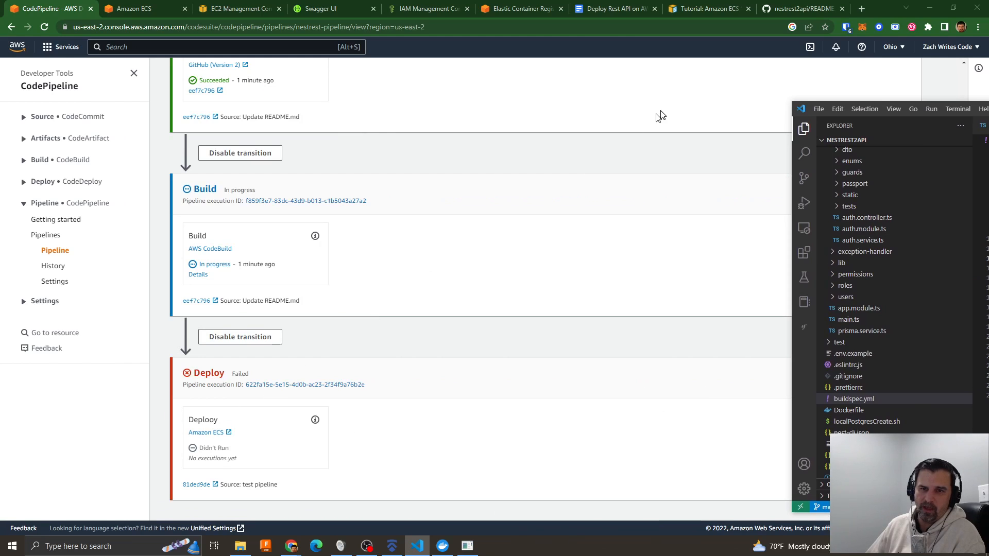
{"action": "left_click_drag", "start_coordinate": [988, 110], "coordinate": [562, 98]}
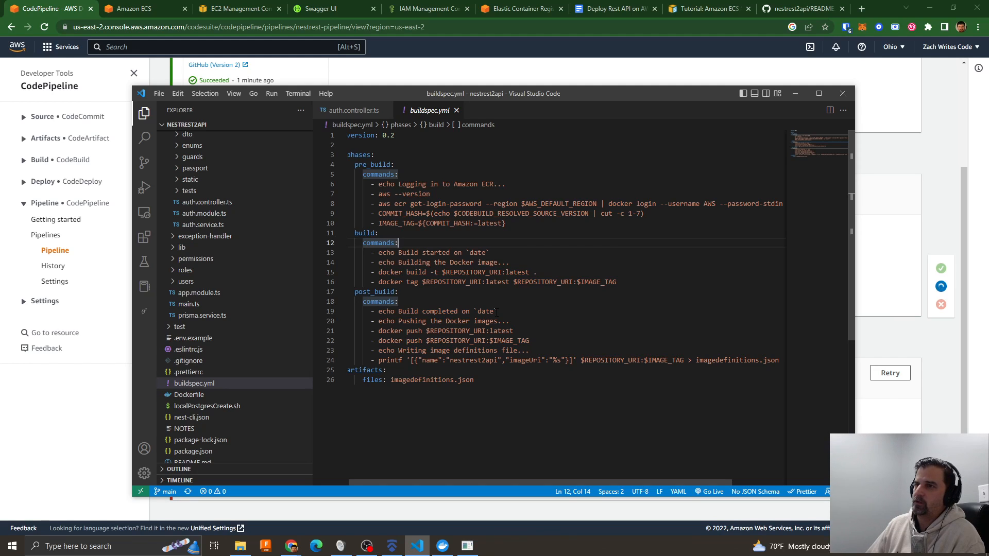
{"action": "left_click_drag", "start_coordinate": [520, 94], "coordinate": [988, 52]}
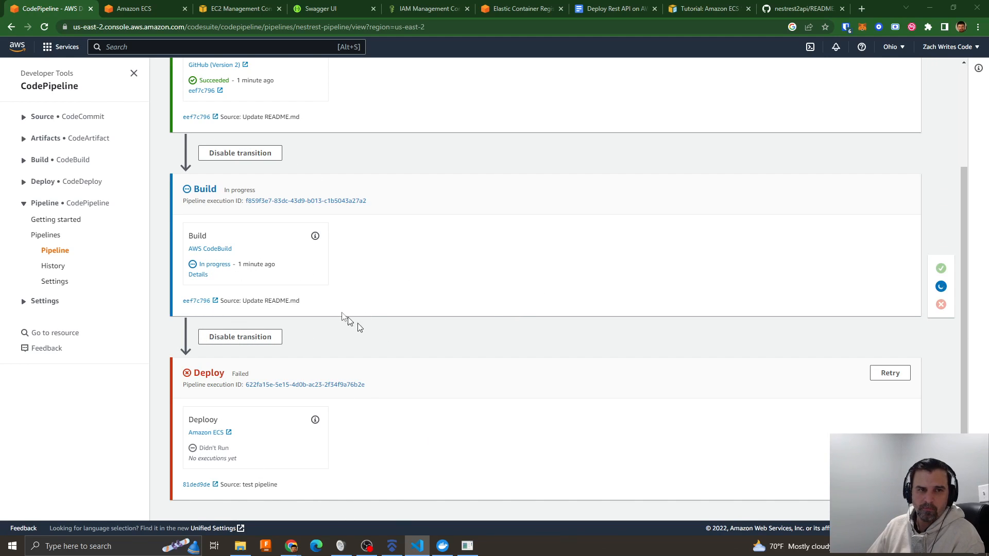
- In Amazon ECS, start a new task definition revision based on nestrest-task-def:2
{"action": "left_click", "coordinate": [157, 9]}
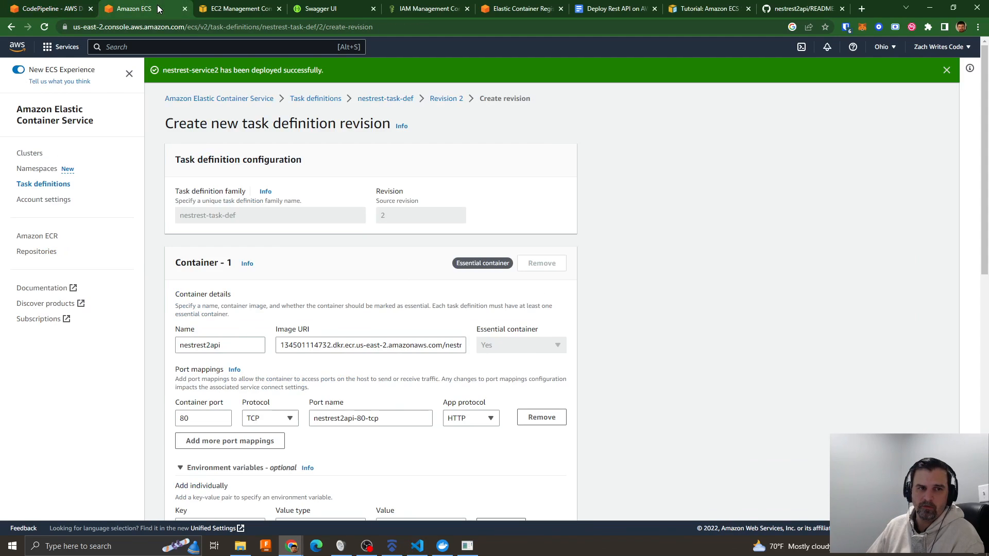
{"action": "left_click", "coordinate": [40, 185]}
{"action": "left_click", "coordinate": [248, 230]}
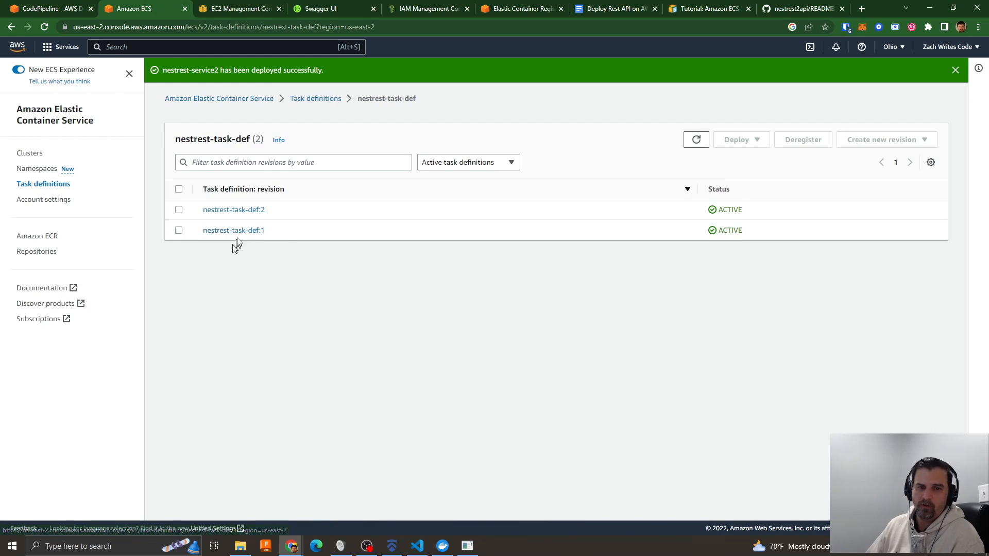
{"action": "left_click", "coordinate": [237, 211]}
{"action": "left_click", "coordinate": [865, 128]}
{"action": "left_click", "coordinate": [860, 142]}
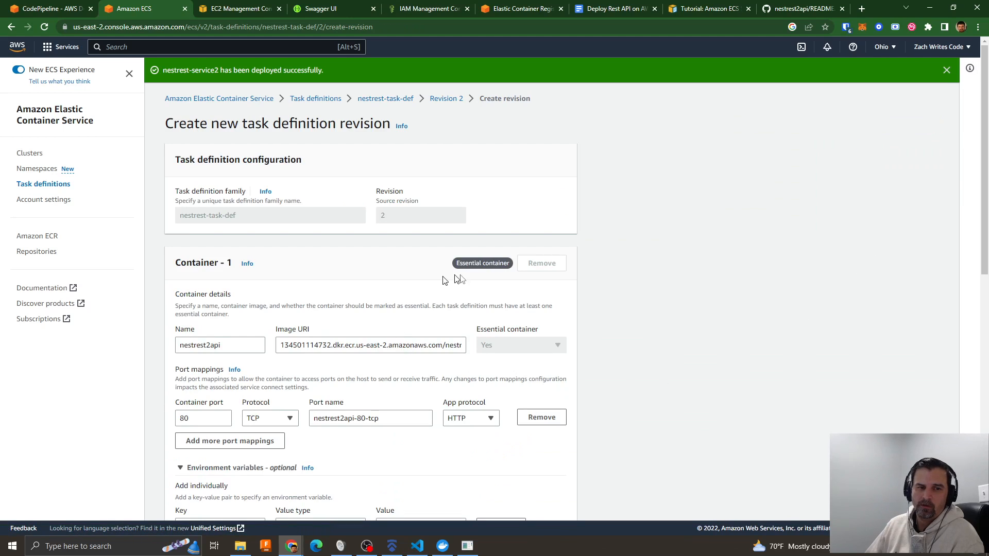
- Review the new revision's container and environment settings, including the tag at the end of the image URI
{"action": "scroll", "coordinate": [589, 291], "scroll_direction": "down", "scroll_amount": 2}
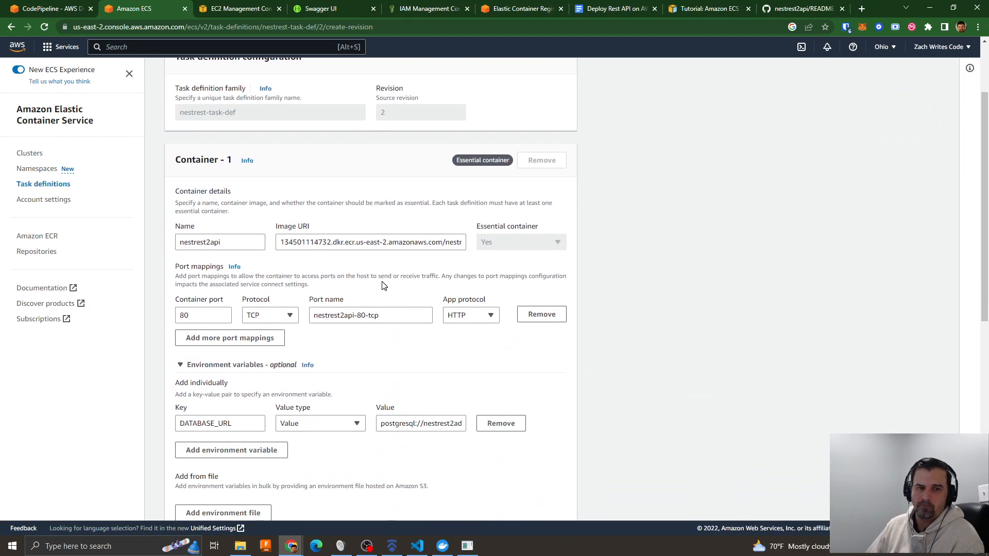
{"action": "scroll", "coordinate": [476, 304], "scroll_direction": "down", "scroll_amount": 9}
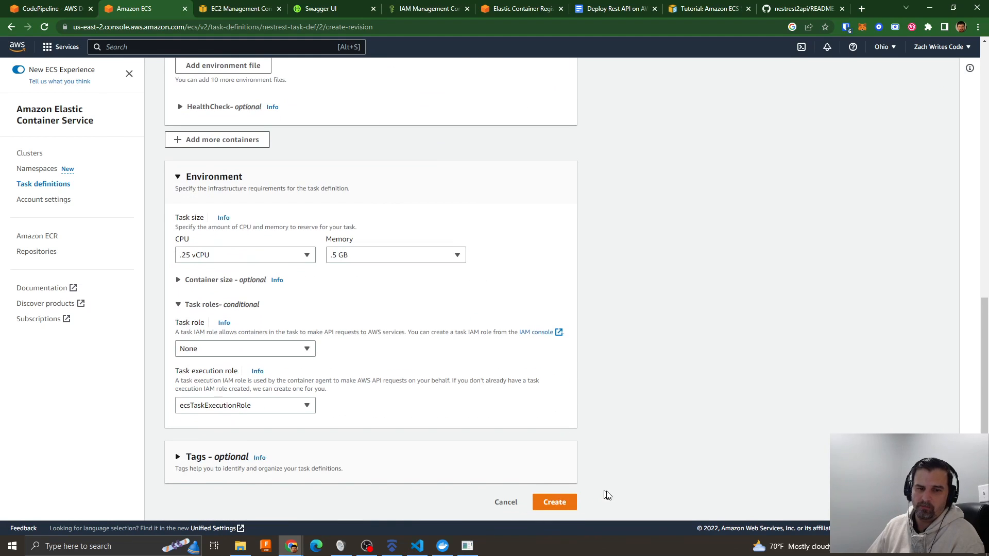
{"action": "scroll", "coordinate": [570, 292], "scroll_direction": "up", "scroll_amount": 4}
{"action": "scroll", "coordinate": [569, 296], "scroll_direction": "up", "scroll_amount": 3}
{"action": "left_click", "coordinate": [406, 157]}
{"action": "key", "text": "End"}
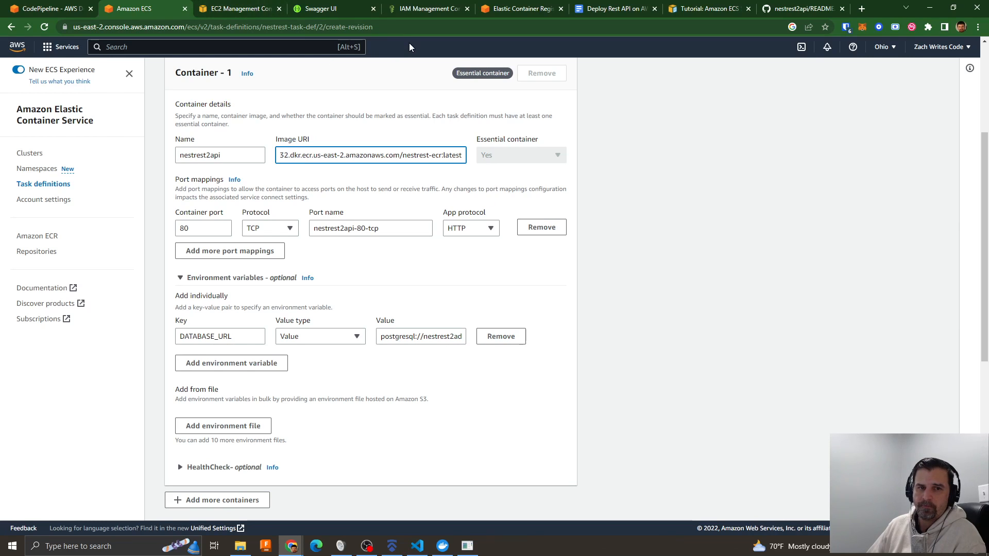
- Inspect the image tags in the nestrest-ecr repository and return to the task definition revision form
{"action": "left_click", "coordinate": [413, 12]}
{"action": "left_click_drag", "start_coordinate": [406, 20], "coordinate": [337, 92]}
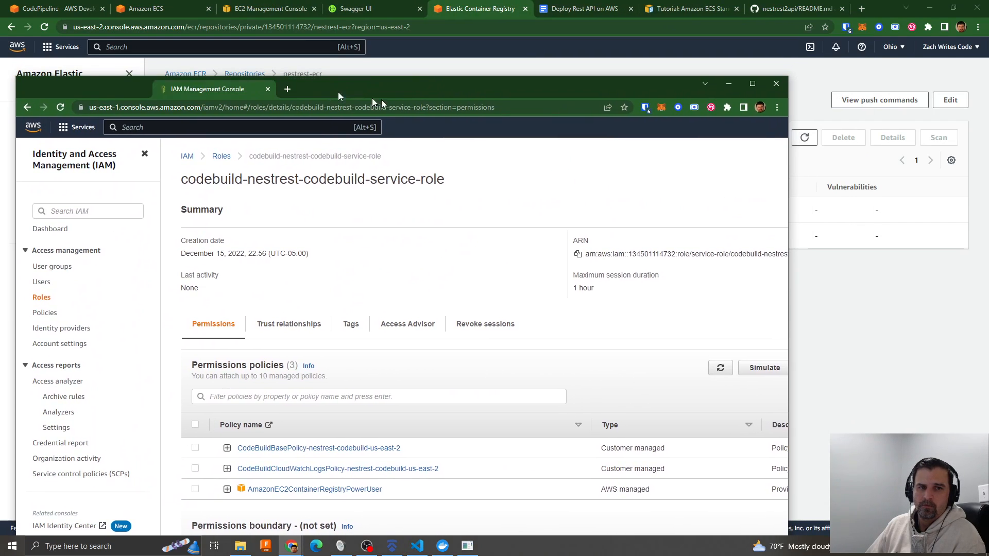
{"action": "left_click", "coordinate": [135, 91]}
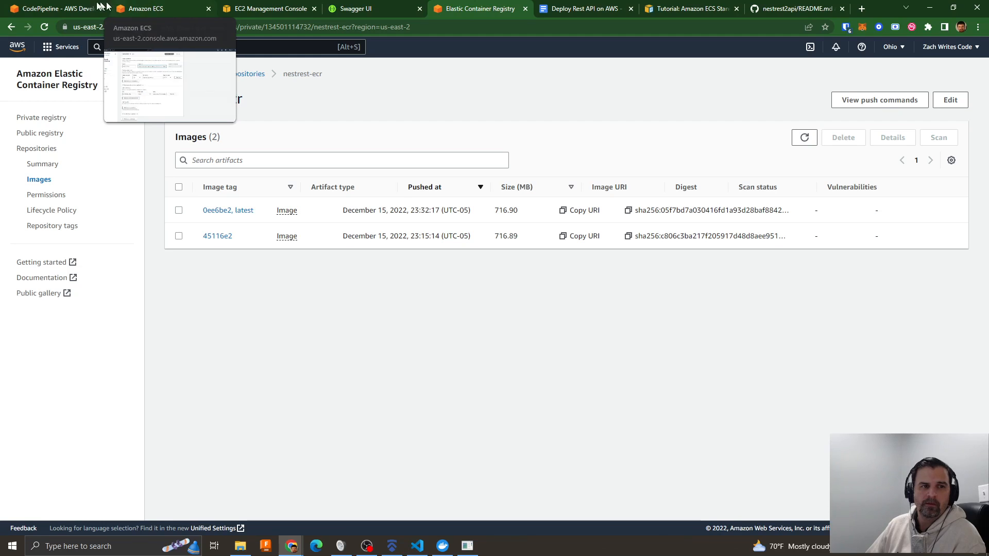
{"action": "left_click", "coordinate": [145, 9]}
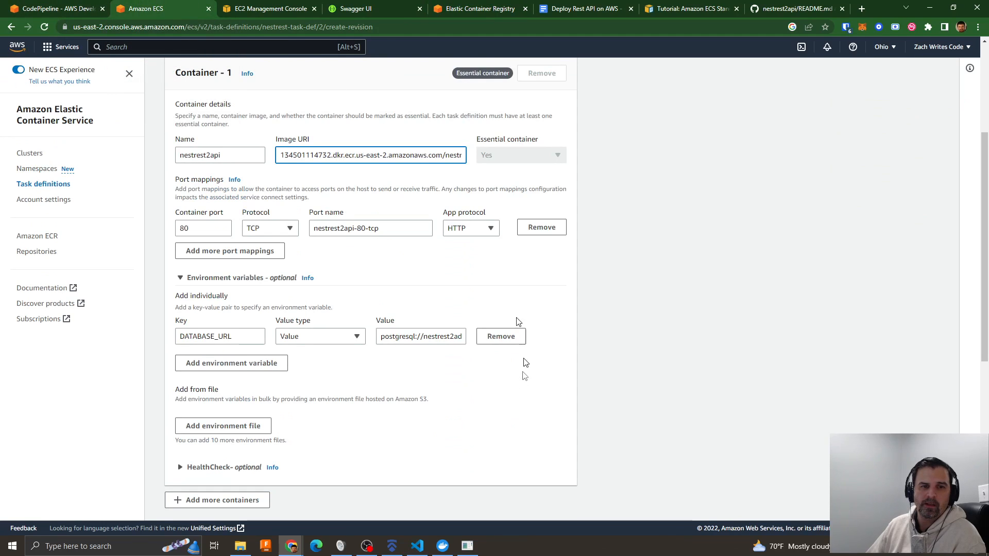
{"action": "scroll", "coordinate": [446, 392], "scroll_direction": "up", "scroll_amount": 1}
{"action": "scroll", "coordinate": [446, 392], "scroll_direction": "up", "scroll_amount": 3}
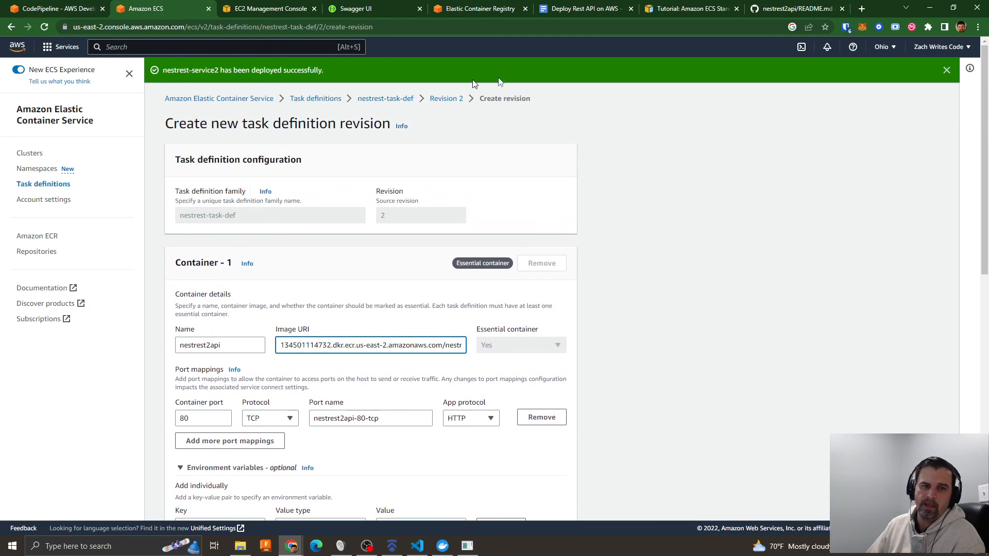
- Leave the task definition revision form and open the update form for nestrest-service2 in nestrest-ecs-cluster
{"action": "scroll", "coordinate": [667, 218], "scroll_direction": "down", "scroll_amount": 4}
{"action": "scroll", "coordinate": [654, 227], "scroll_direction": "up", "scroll_amount": 4}
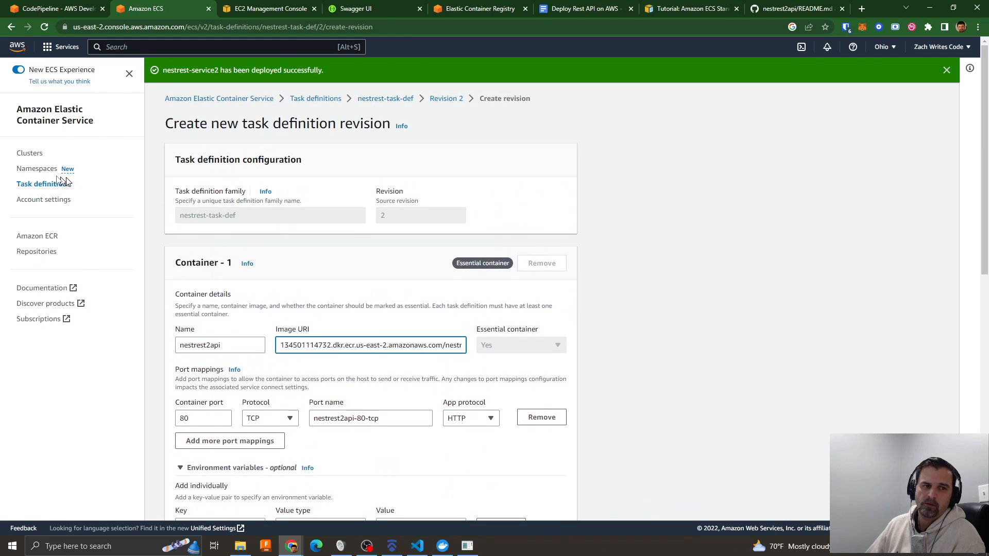
{"action": "left_click", "coordinate": [30, 154]}
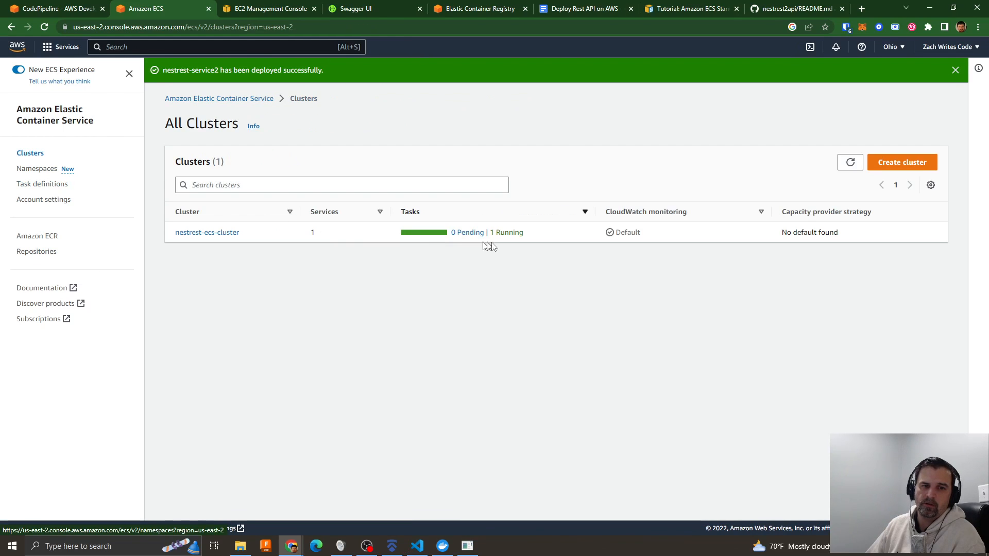
{"action": "left_click", "coordinate": [212, 232]}
{"action": "left_click", "coordinate": [225, 419]}
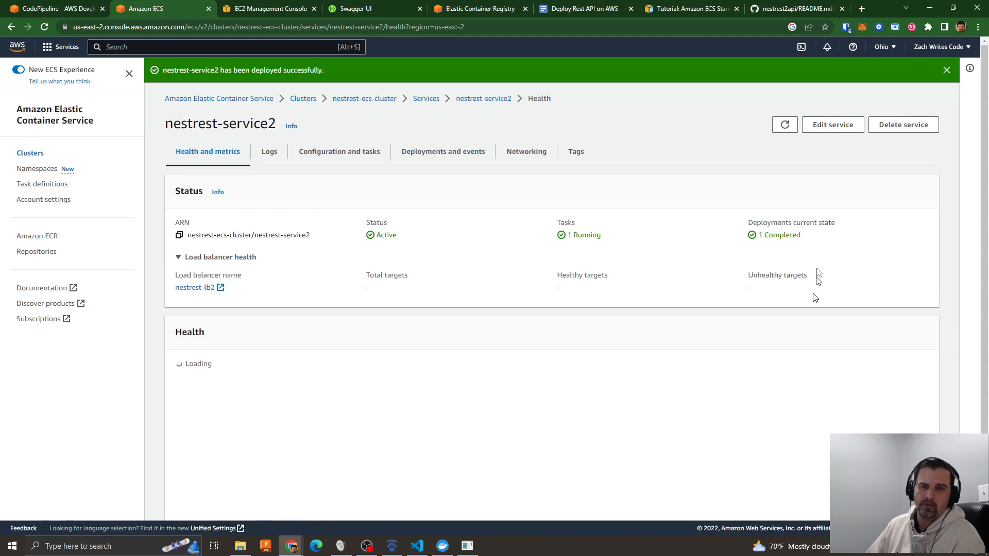
{"action": "left_click", "coordinate": [836, 128]}
- Examine the task definition revision choices in the nestrest-service2 update form, checking the pipeline's build stage in between
{"action": "left_click", "coordinate": [376, 261]}
{"action": "left_click", "coordinate": [513, 249]}
{"action": "left_click", "coordinate": [49, 9]}
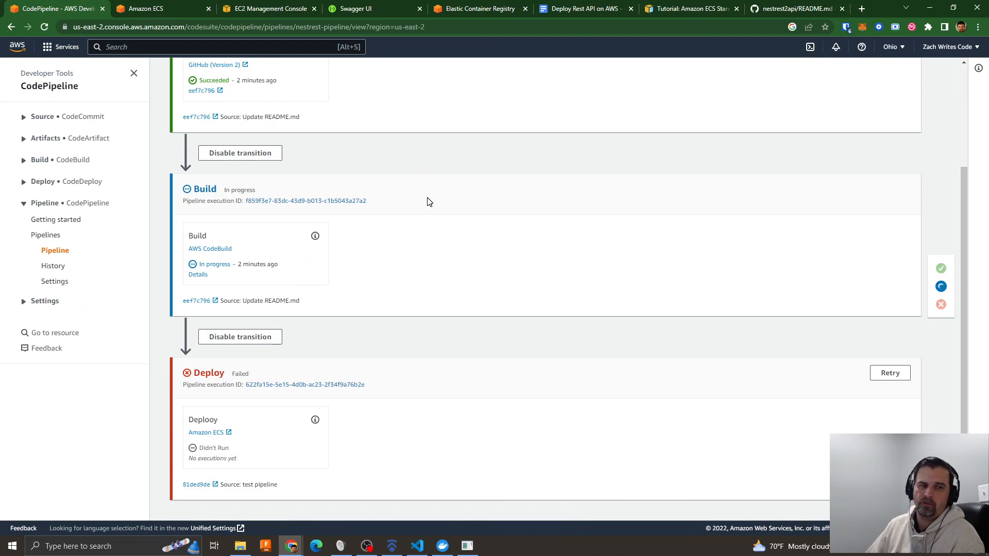
{"action": "left_click", "coordinate": [147, 9]}
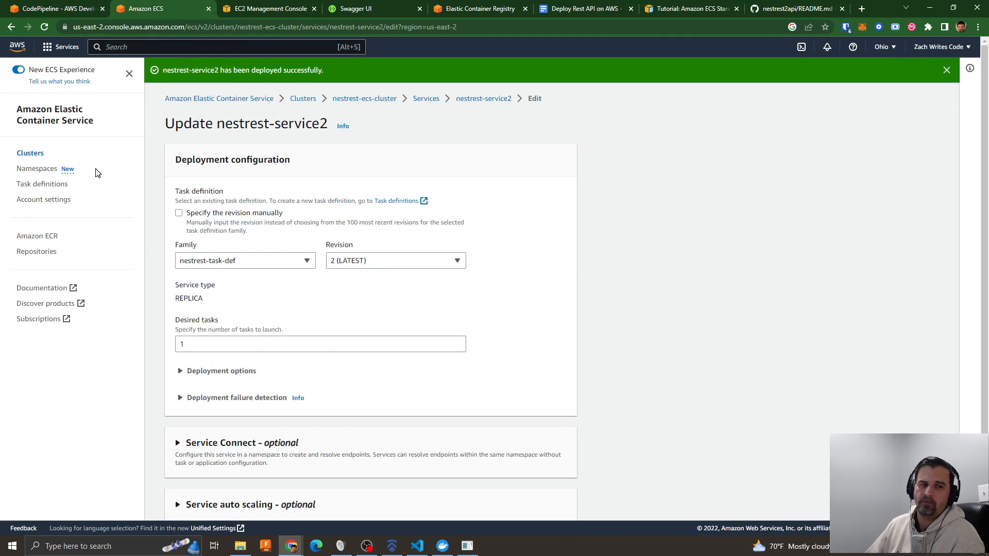
{"action": "left_click", "coordinate": [366, 260]}
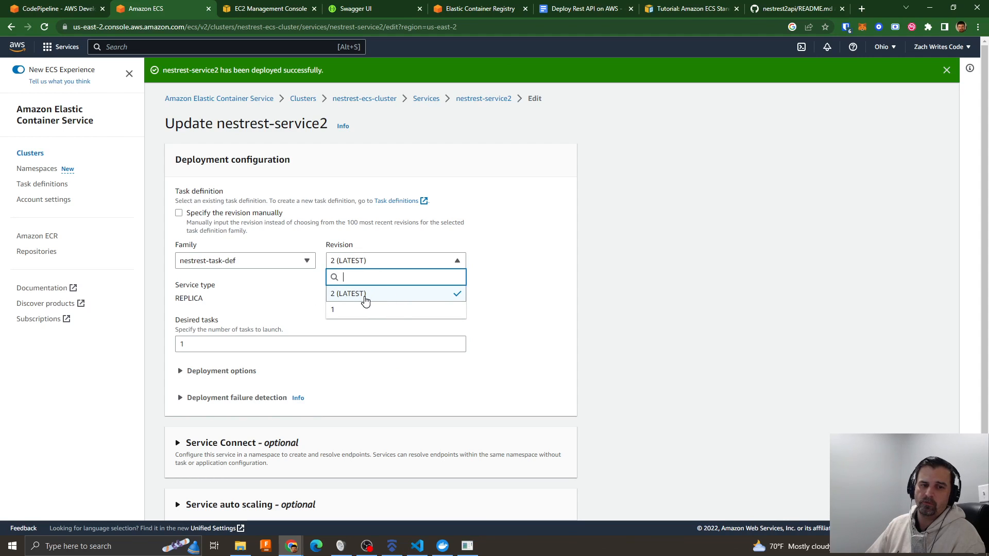
{"action": "left_click", "coordinate": [550, 318]}
{"action": "scroll", "coordinate": [554, 325], "scroll_direction": "down", "scroll_amount": 2}
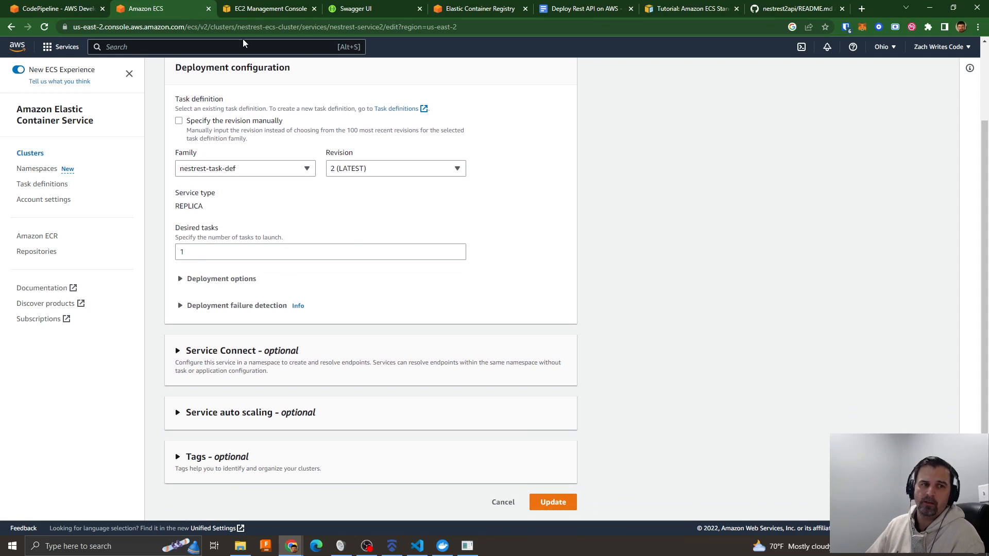
{"action": "scroll", "coordinate": [353, 123], "scroll_direction": "up", "scroll_amount": 2}
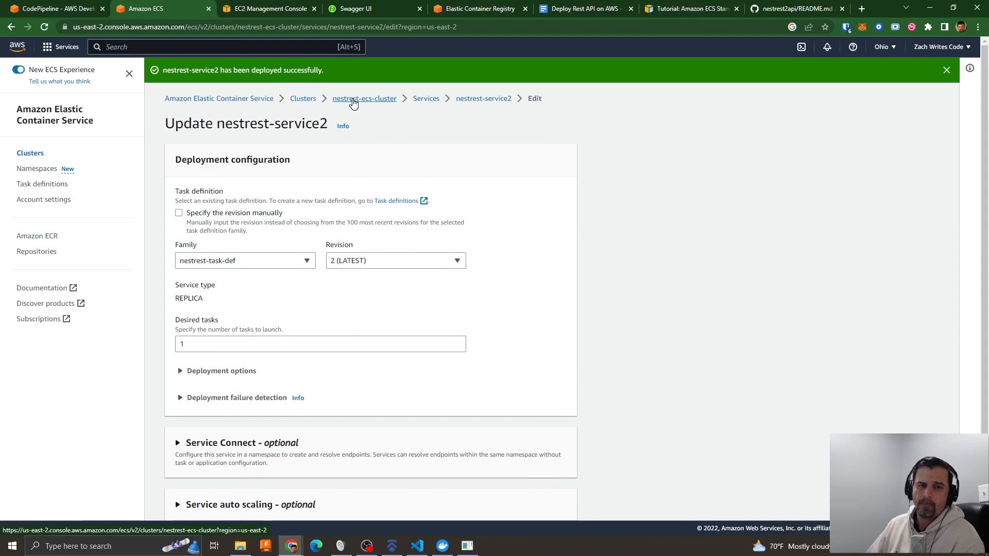
- Leave the service update form, view the tasks of nestrest-ecs-cluster, and check the pipeline's build and deploy stages
{"action": "left_click", "coordinate": [354, 101]}
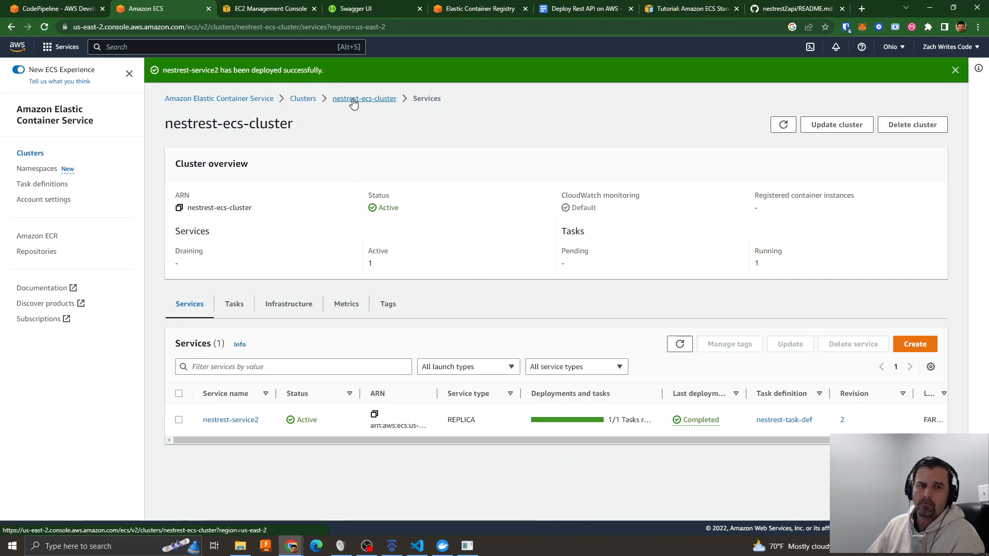
{"action": "left_click", "coordinate": [241, 310]}
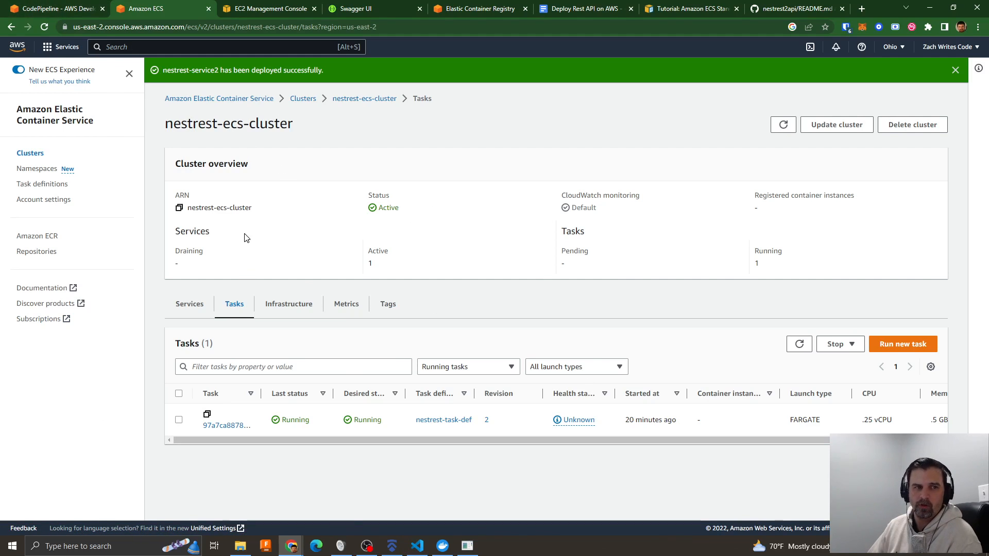
{"action": "left_click", "coordinate": [57, 9]}
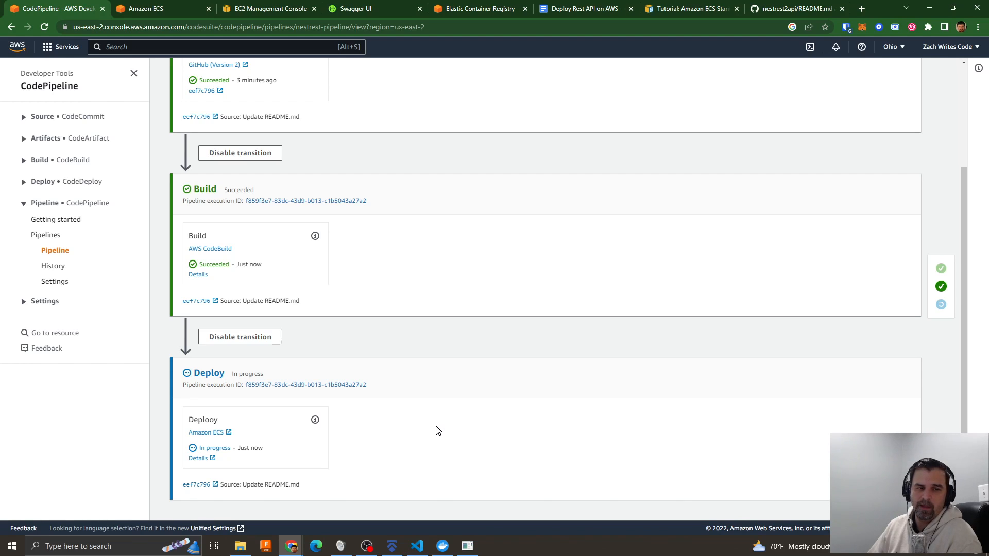
- Highlight the image tag of nestrest-task-def:3 in Amazon ECS and compare it with the refreshed image list in nestrest-ecr
{"action": "left_click", "coordinate": [165, 11]}
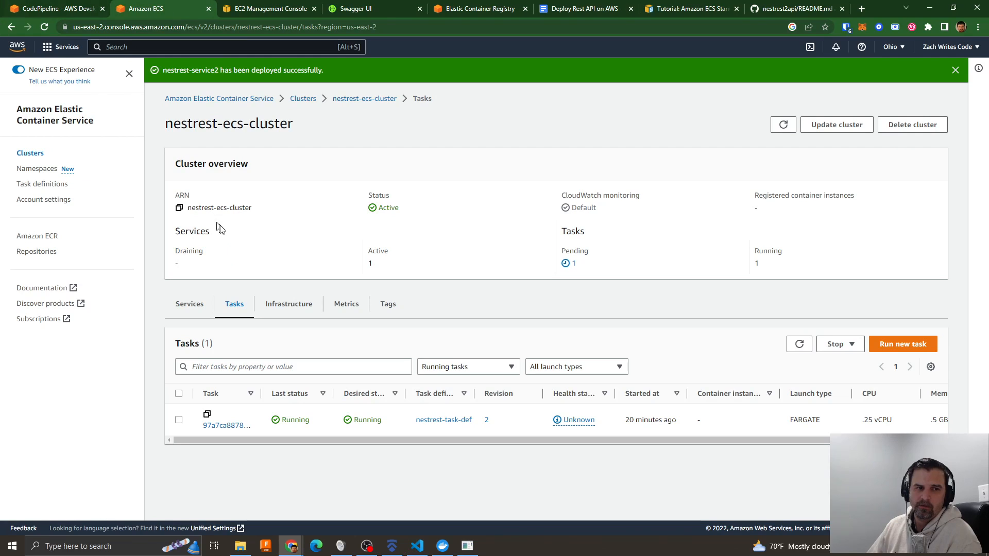
{"action": "left_click", "coordinate": [25, 185]}
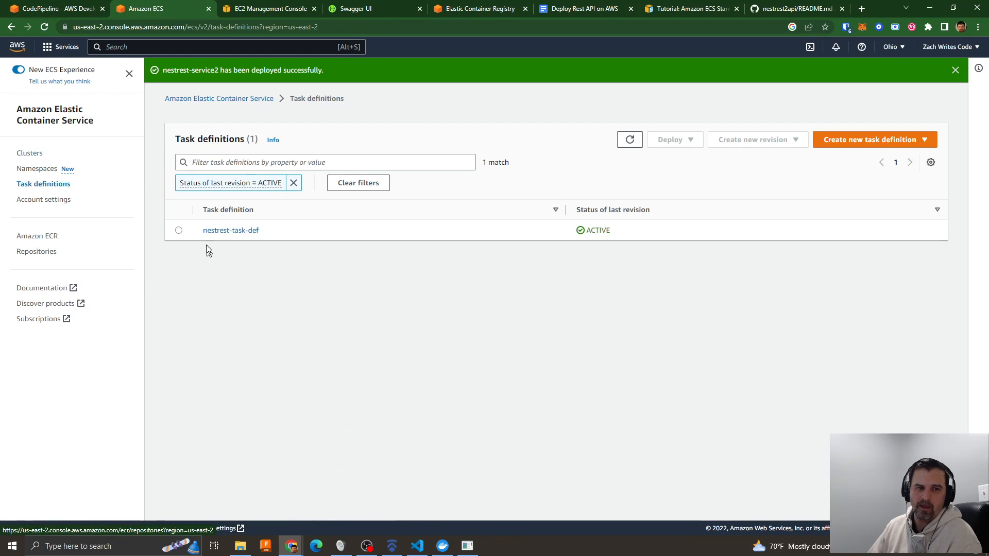
{"action": "left_click", "coordinate": [212, 231]}
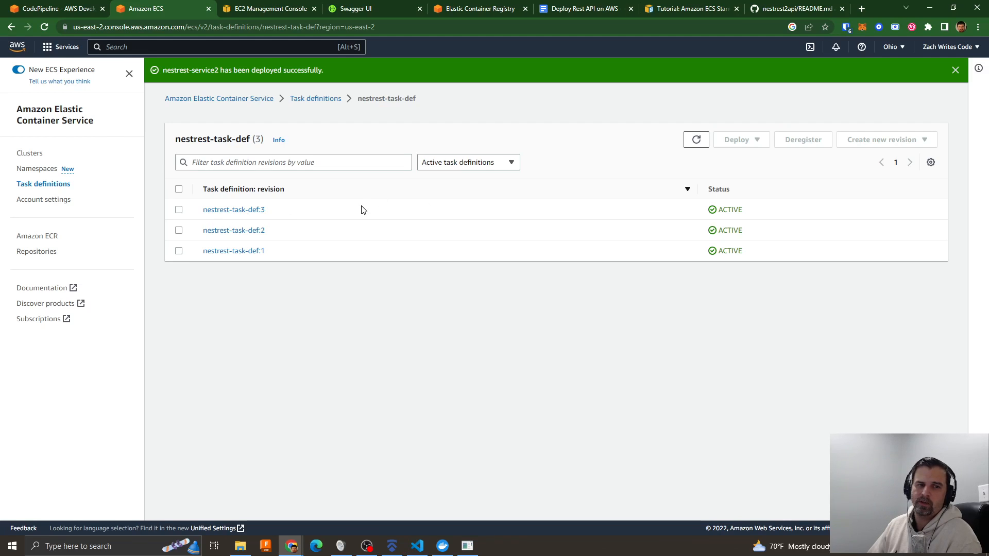
{"action": "left_click", "coordinate": [230, 212]}
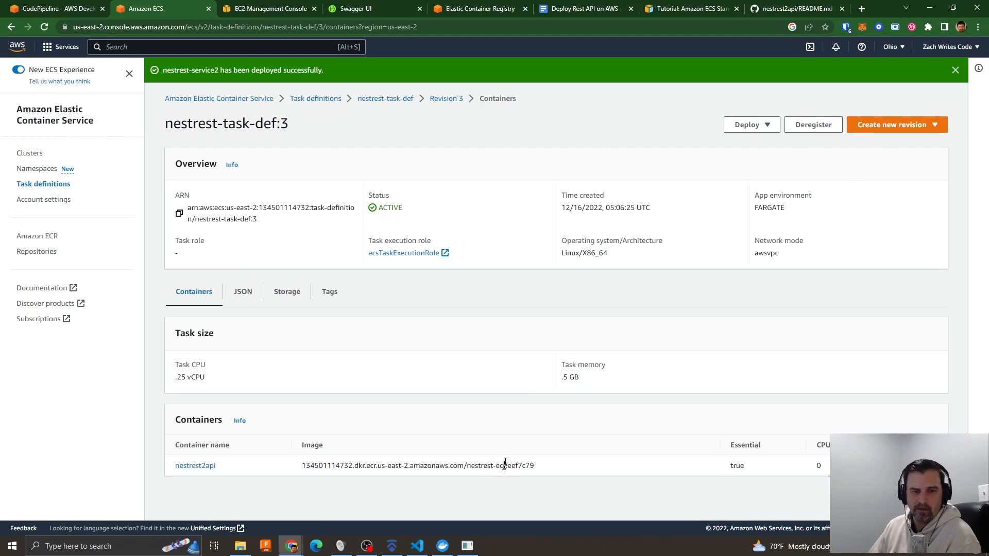
{"action": "left_click_drag", "start_coordinate": [508, 468], "coordinate": [540, 470]}
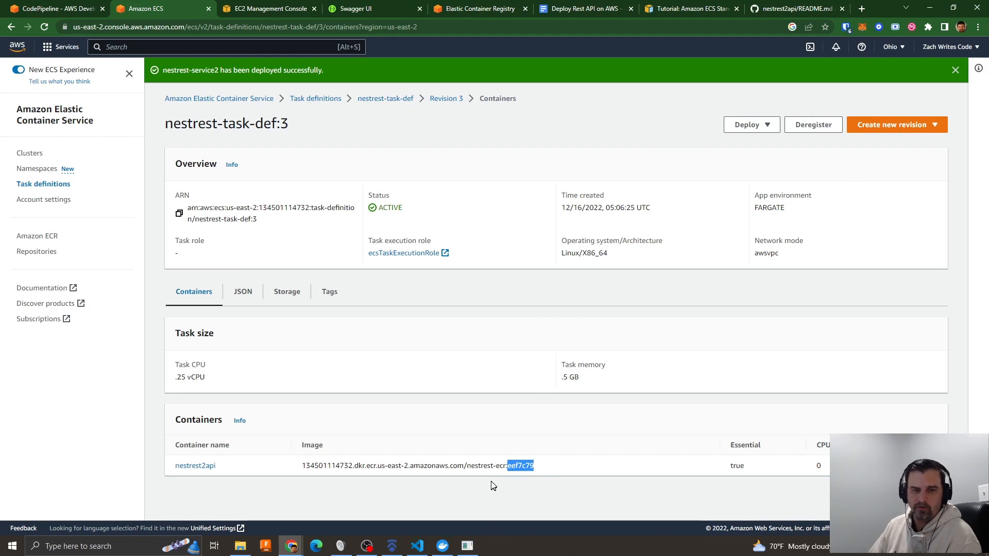
{"action": "left_click", "coordinate": [447, 15]}
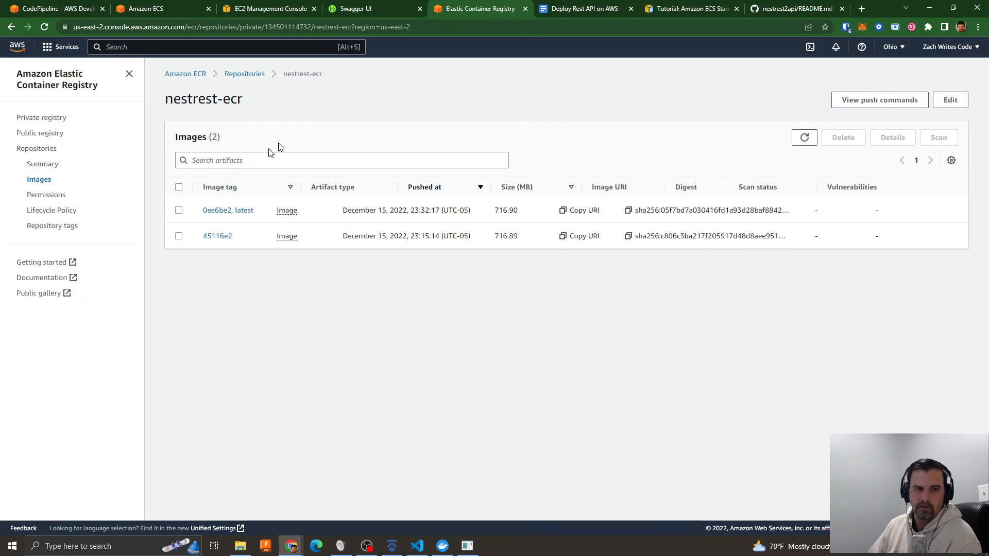
{"action": "left_click", "coordinate": [796, 140]}
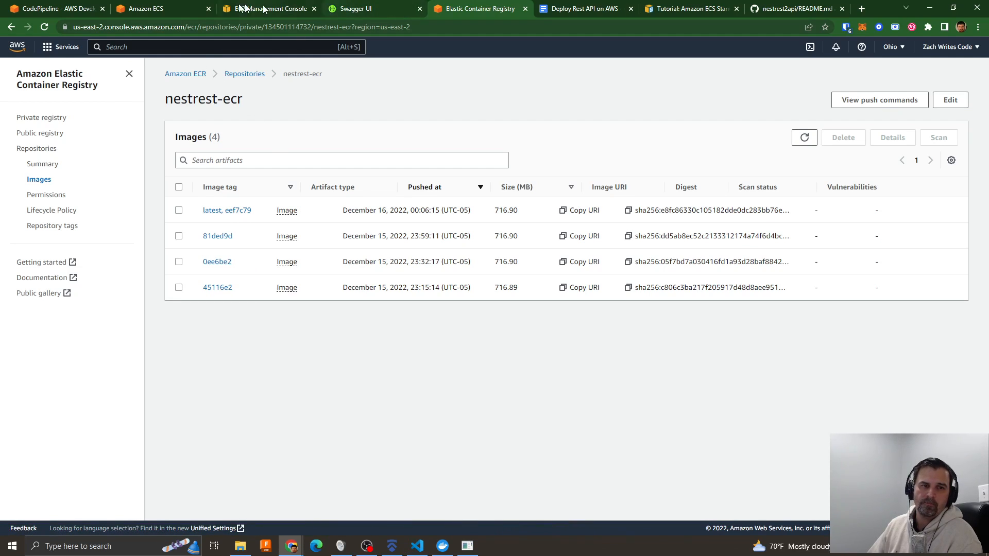
- Return to Amazon ECS and review the services and tasks of nestrest-ecs-cluster
{"action": "left_click", "coordinate": [146, 8]}
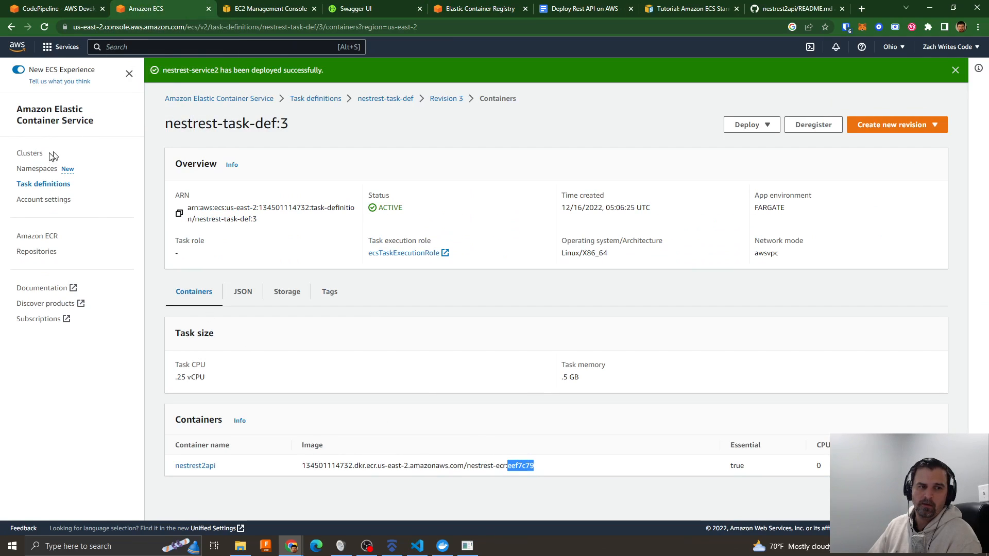
{"action": "left_click", "coordinate": [24, 154]}
{"action": "left_click", "coordinate": [238, 233]}
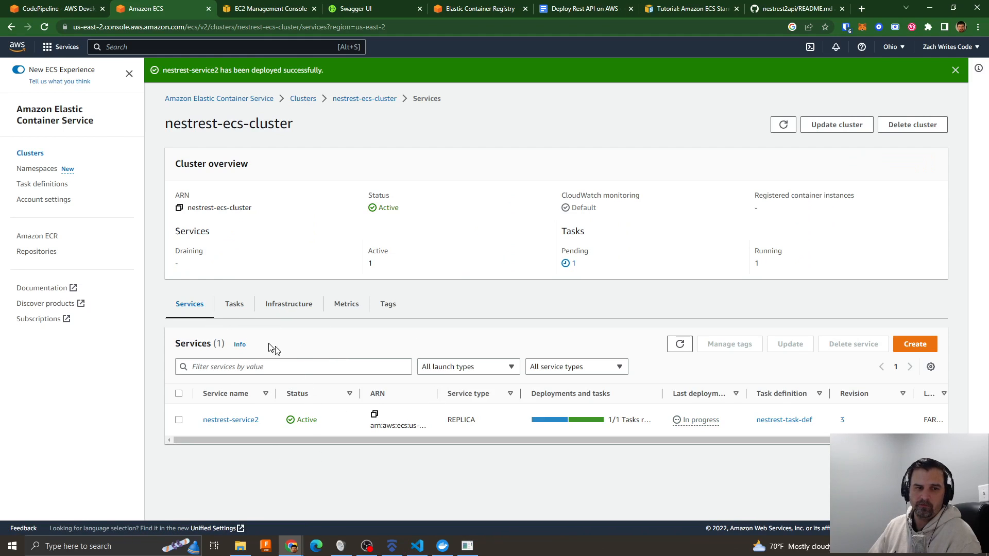
{"action": "left_click", "coordinate": [235, 305]}
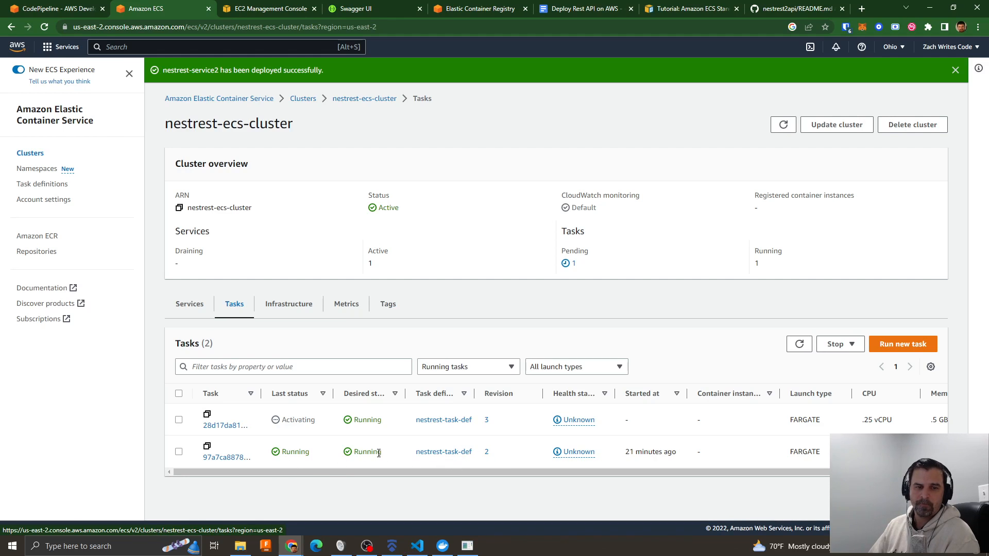
- Switch to the NestRest 2.0 API Swagger page, execute the GET /auth/test-crypto endpoint, and review its response
{"action": "left_click", "coordinate": [573, 9]}
{"action": "left_click", "coordinate": [765, 8]}
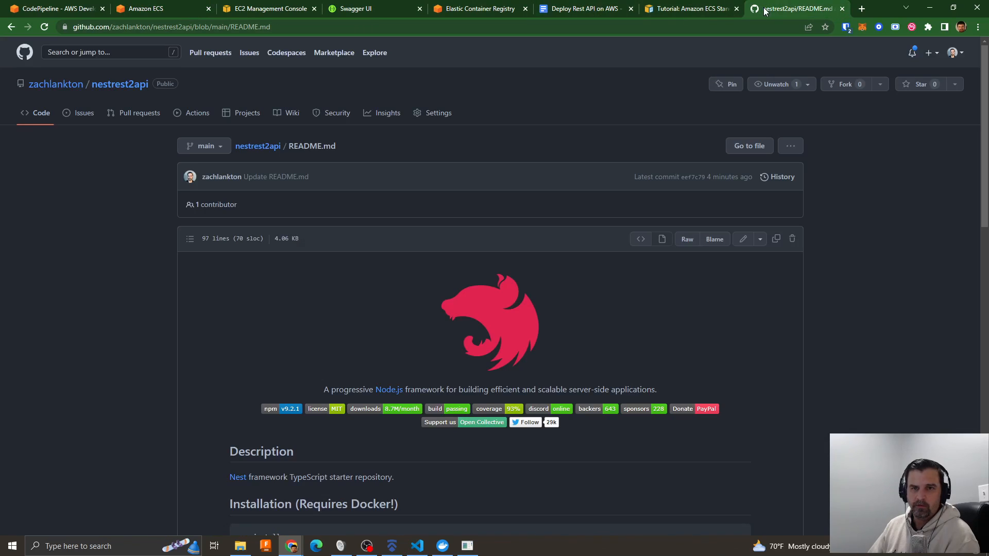
{"action": "left_click", "coordinate": [605, 10]}
{"action": "left_click", "coordinate": [460, 10]}
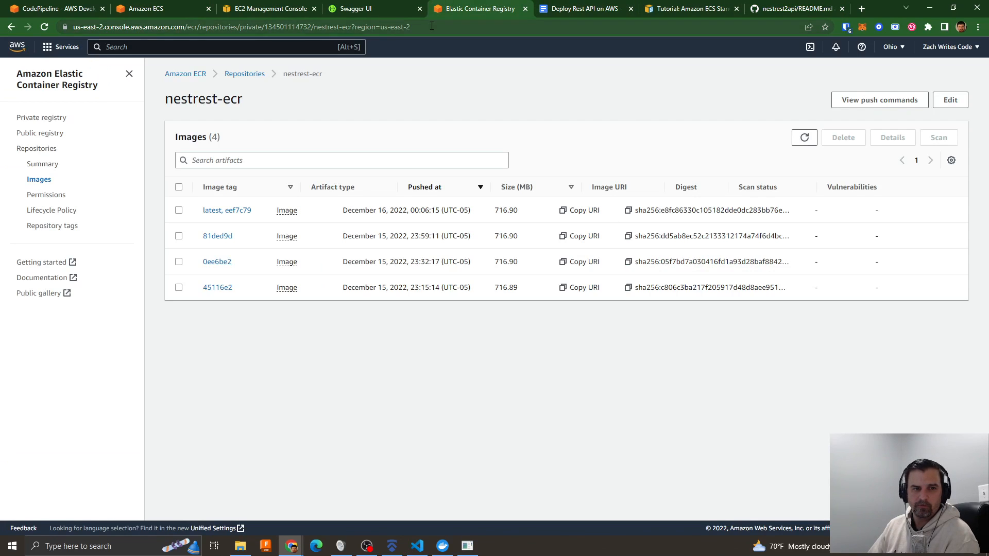
{"action": "left_click", "coordinate": [350, 9]}
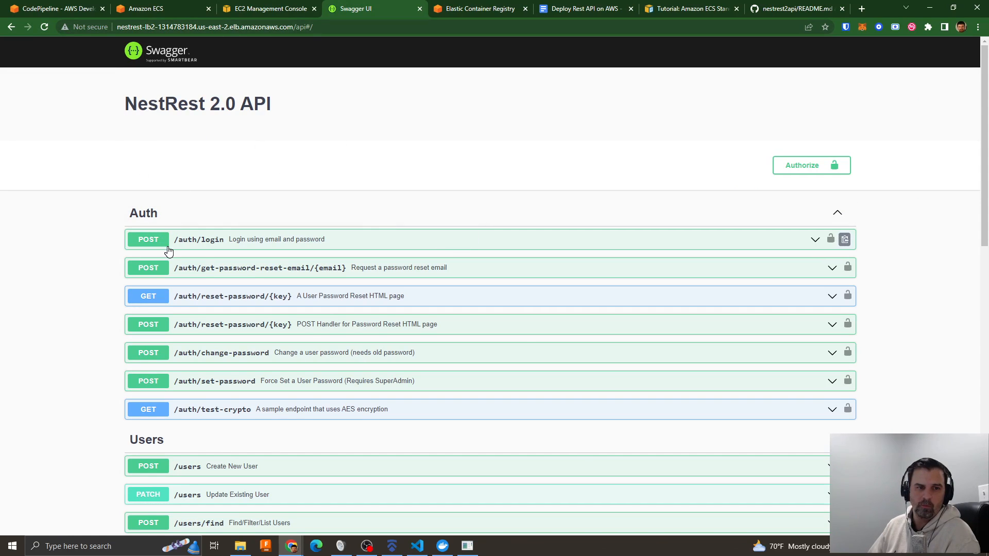
{"action": "left_click", "coordinate": [258, 409]}
{"action": "scroll", "coordinate": [369, 428], "scroll_direction": "down", "scroll_amount": 5}
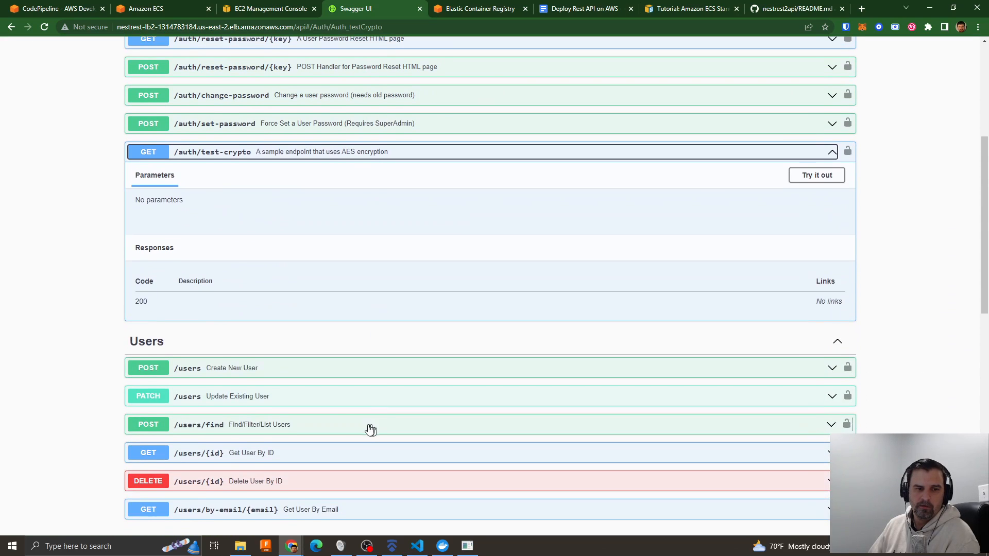
{"action": "left_click", "coordinate": [793, 179]}
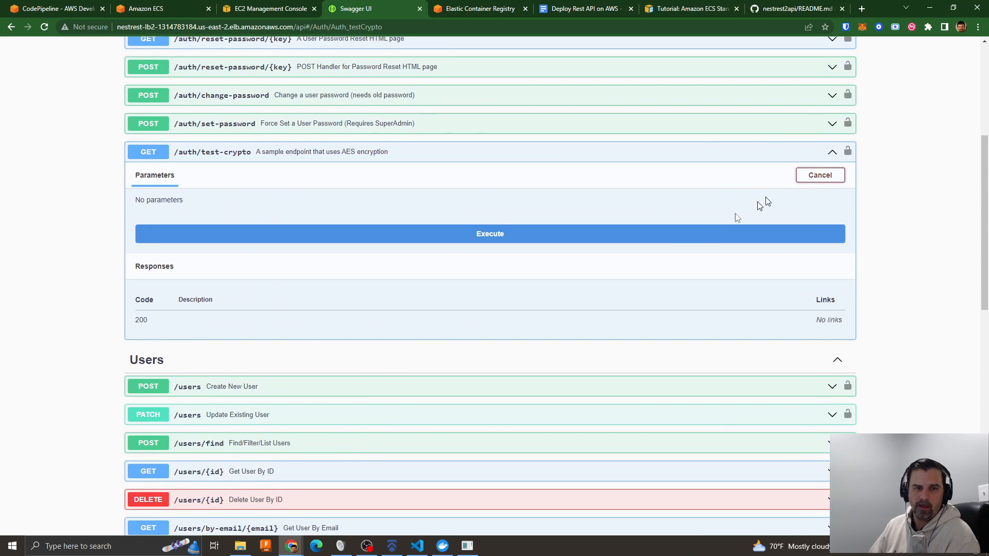
{"action": "left_click", "coordinate": [390, 241]}
{"action": "scroll", "coordinate": [395, 421], "scroll_direction": "down", "scroll_amount": 3}
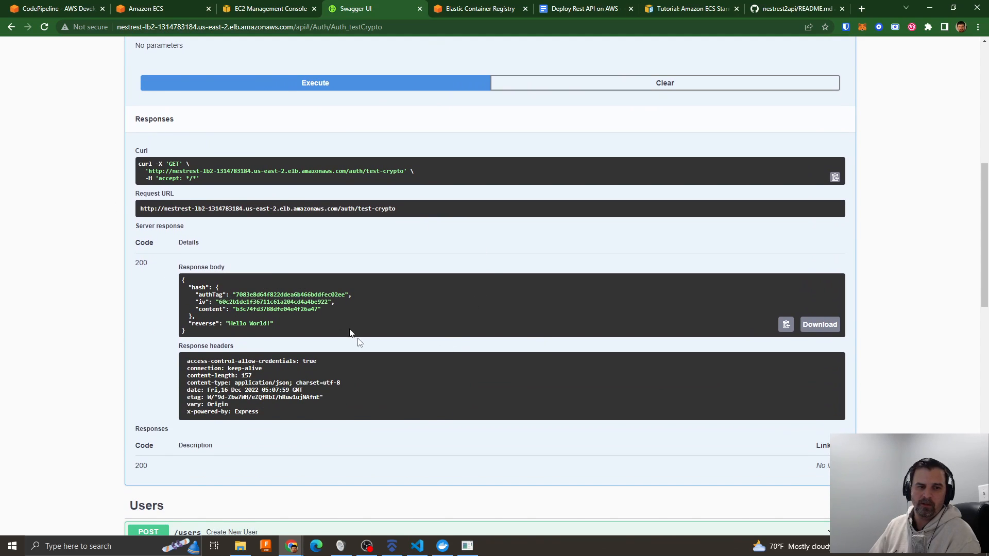
{"action": "scroll", "coordinate": [245, 290], "scroll_direction": "up", "scroll_amount": 8}
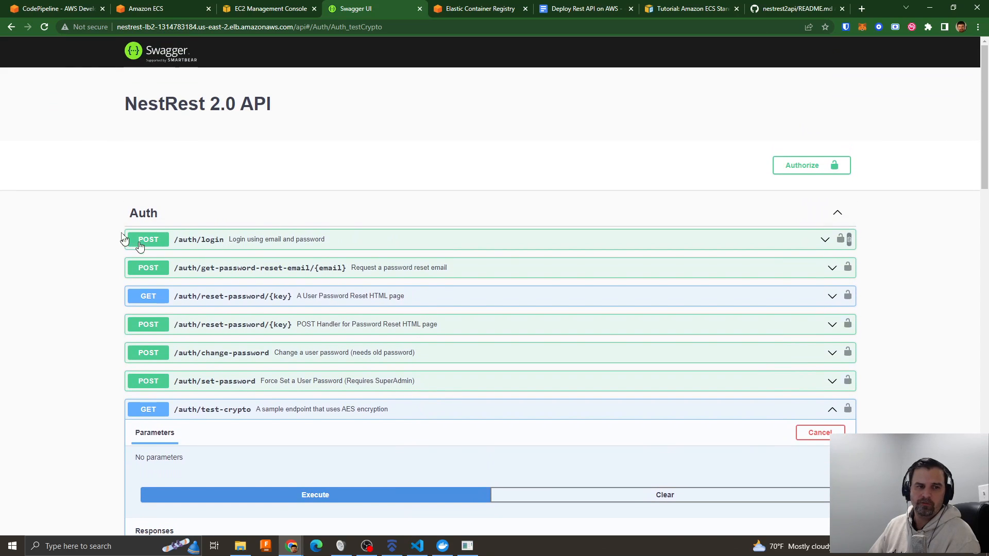
- Return to the nestrest-ecs-cluster tasks and refresh the list twice to monitor the replacement of the old task
{"action": "left_click", "coordinate": [147, 11]}
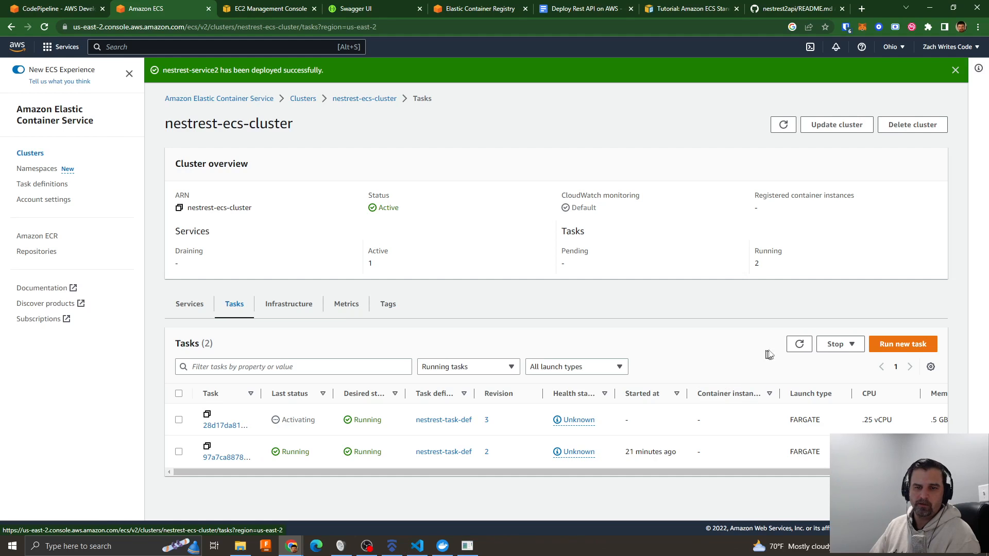
{"action": "left_click", "coordinate": [799, 344]}
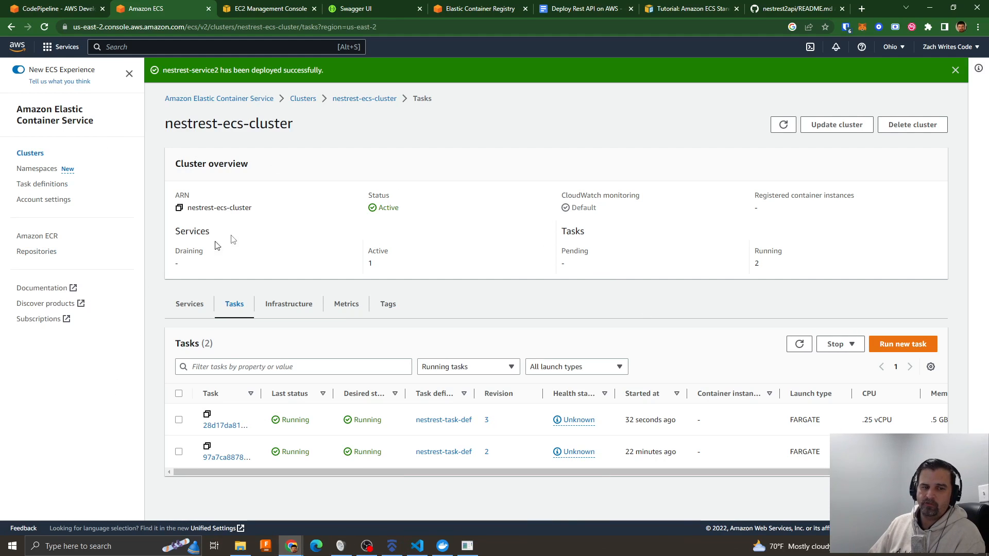
{"action": "left_click", "coordinate": [800, 344]}
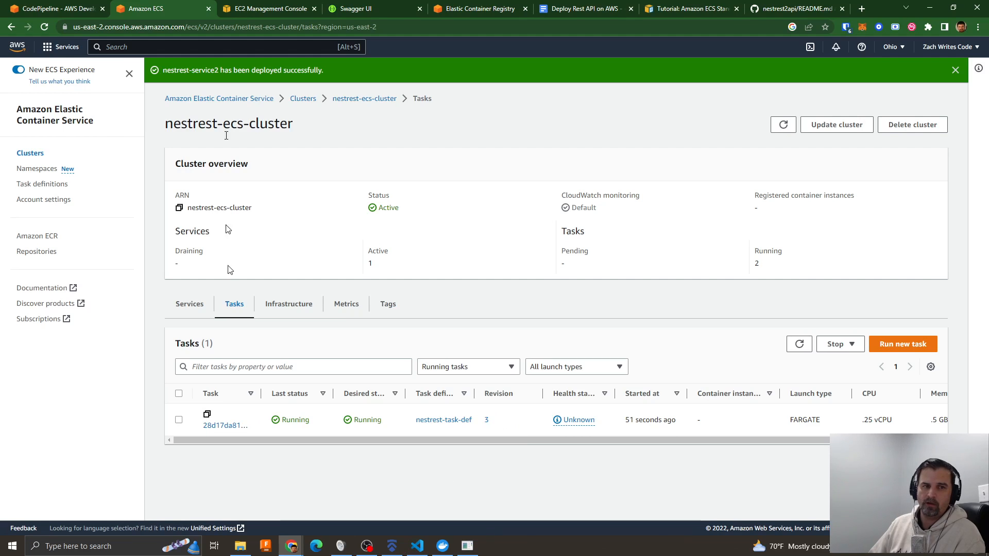
- Reload the Swagger page, collapse the GET /auth/test-crypto endpoint, and examine the listed Auth routes
{"action": "left_click", "coordinate": [355, 9]}
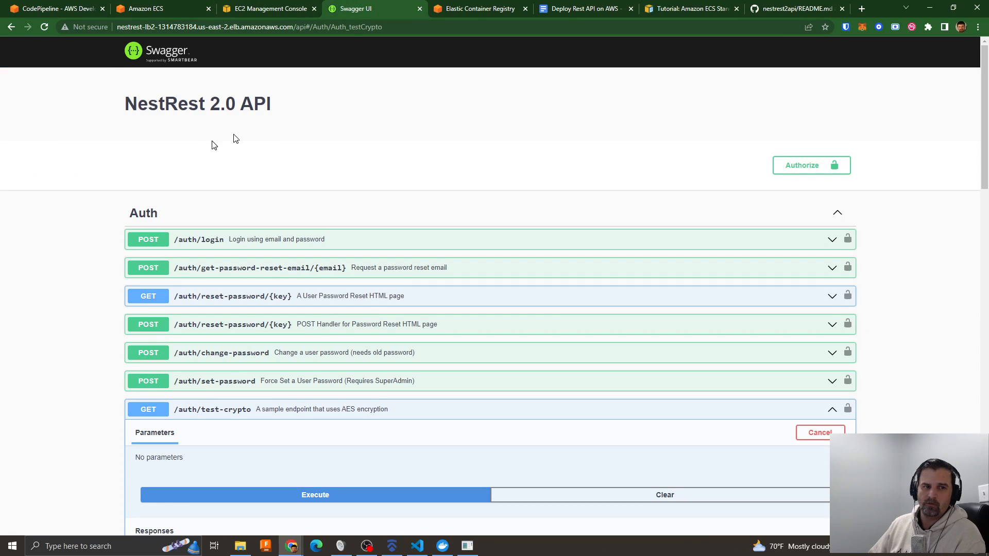
{"action": "left_click", "coordinate": [45, 27]}
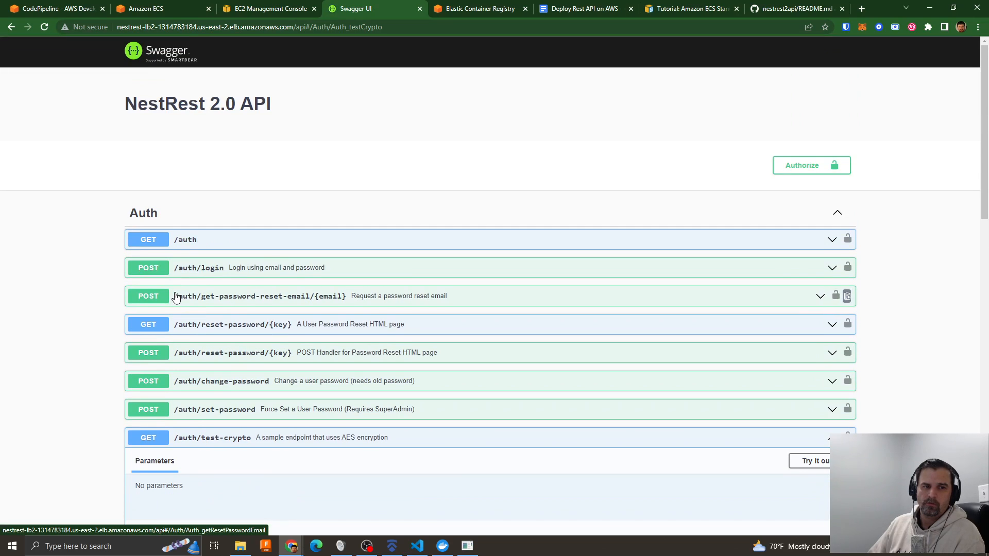
{"action": "left_click", "coordinate": [226, 437]}
- Switch to Visual Studio Code and show auth.controller.ts to examine the testRoute handler
{"action": "left_click", "coordinate": [417, 546]}
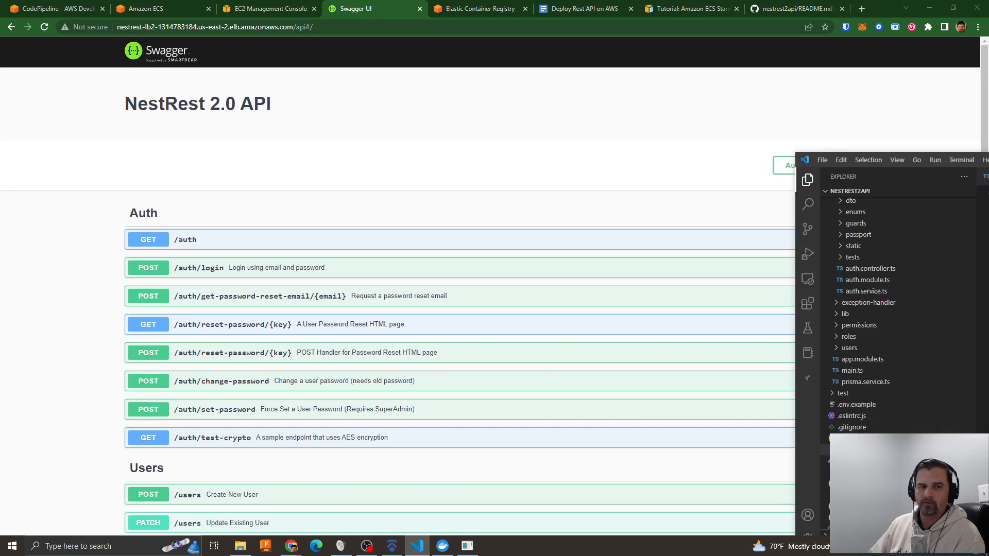
{"action": "left_click", "coordinate": [356, 127]}
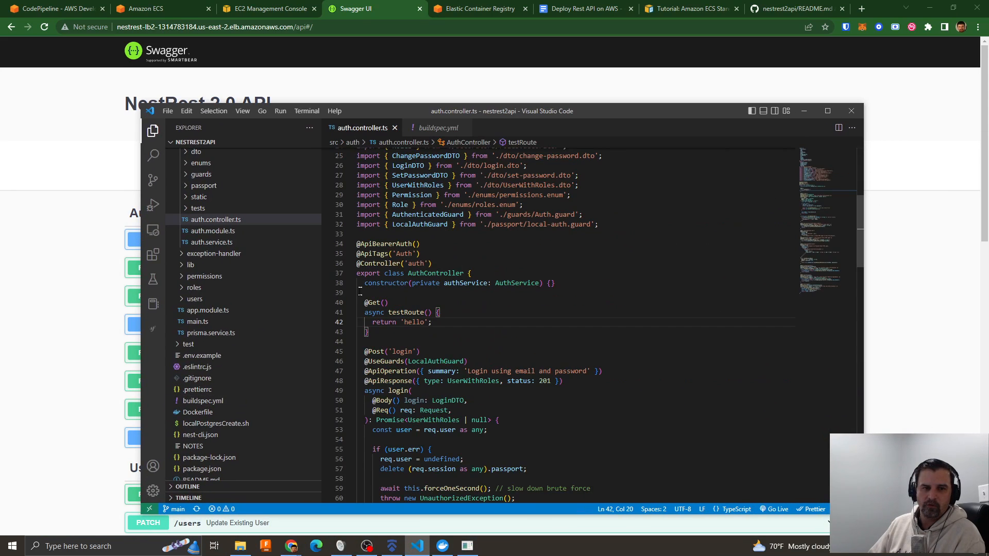
- Highlight the testRoute handler code in auth.controller.ts, then move the editor window aside to uncover the Swagger page
{"action": "left_click_drag", "start_coordinate": [365, 304], "coordinate": [387, 337]}
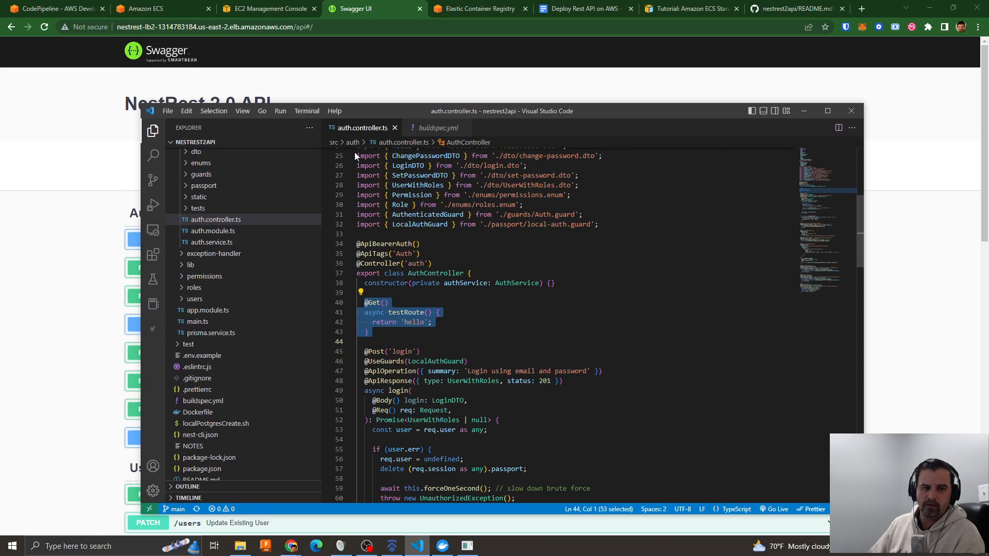
{"action": "left_click_drag", "start_coordinate": [343, 111], "coordinate": [988, 42]}
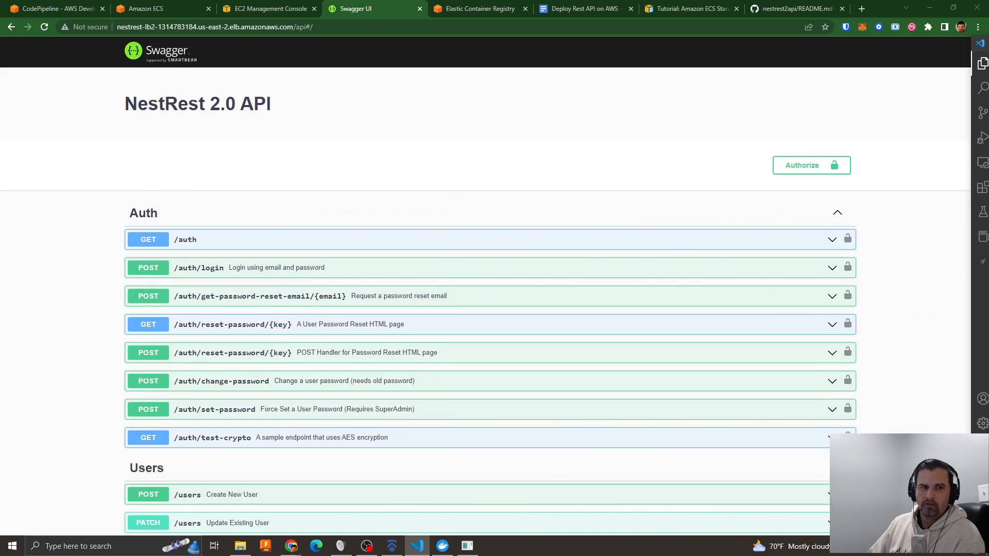
- Execute the GET /auth endpoint on the Swagger page and examine its response body before collapsing the endpoint
{"action": "left_click", "coordinate": [252, 226]}
{"action": "left_click", "coordinate": [486, 238]}
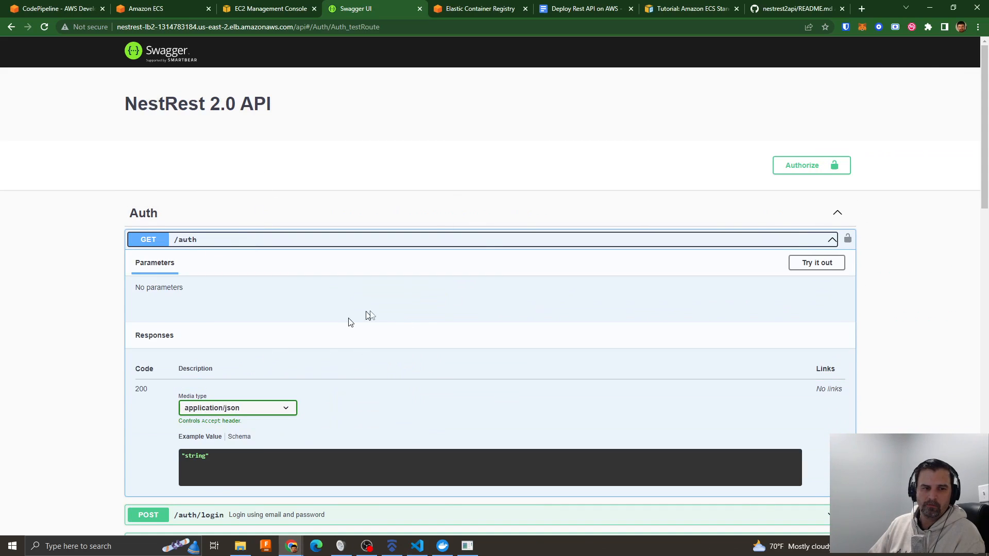
{"action": "scroll", "coordinate": [432, 333], "scroll_direction": "down", "scroll_amount": 3}
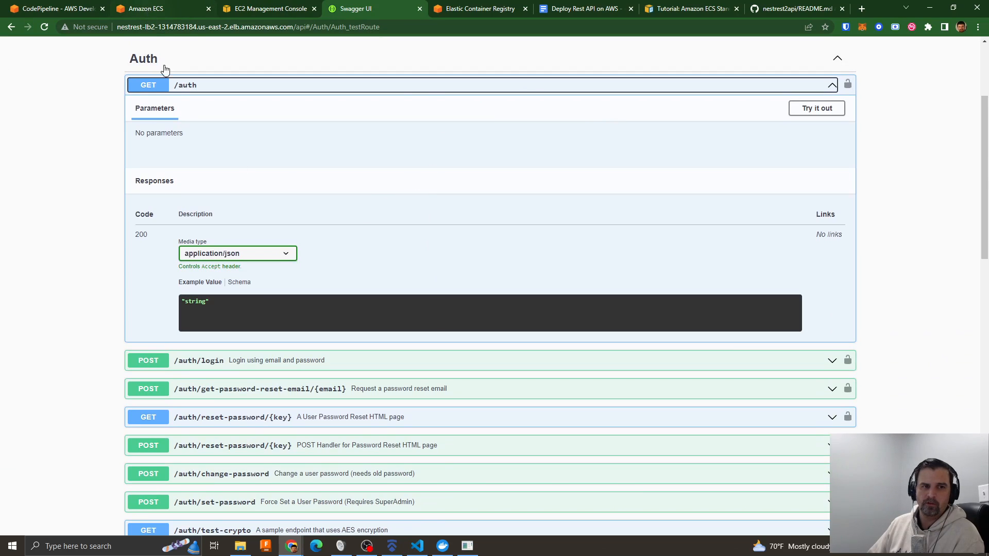
{"action": "left_click", "coordinate": [817, 109]}
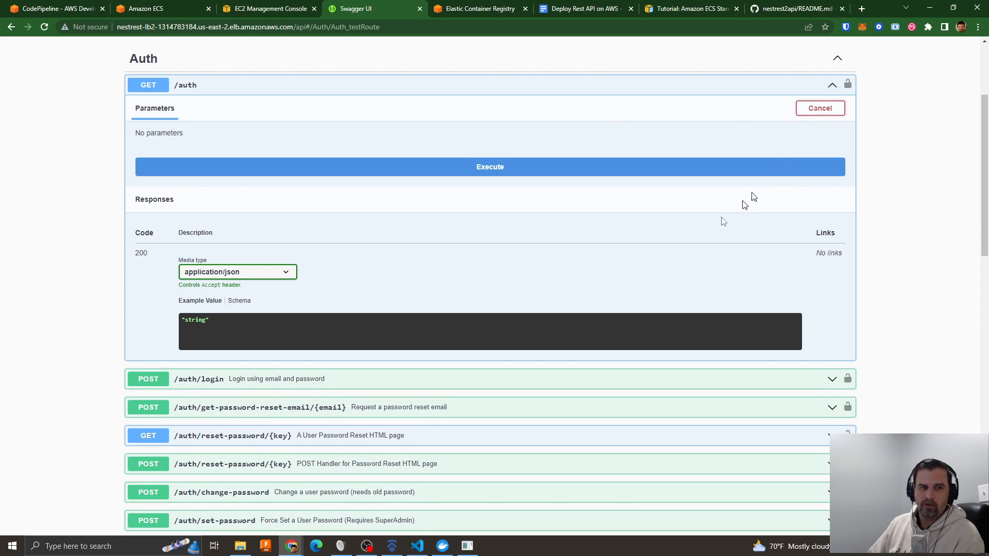
{"action": "left_click", "coordinate": [486, 170]}
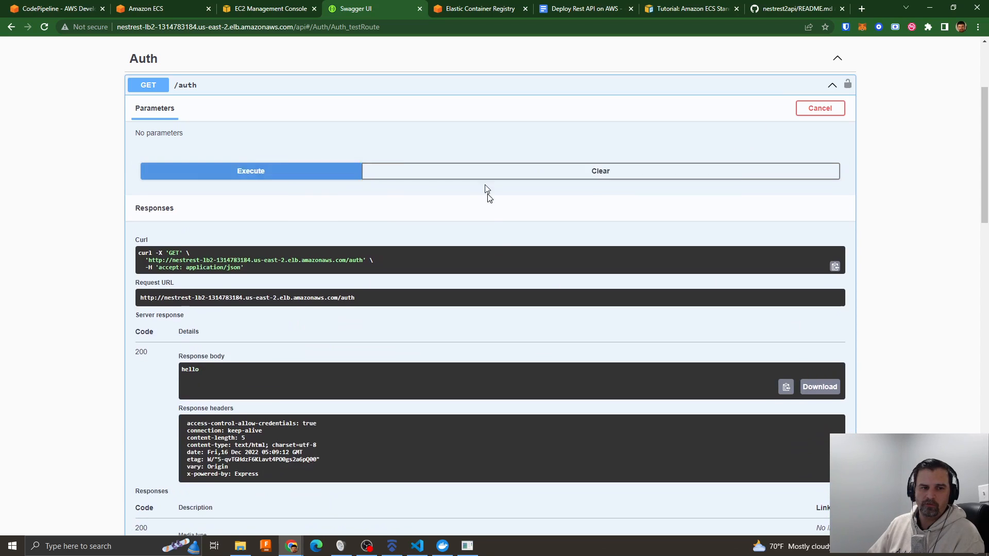
{"action": "double_click", "coordinate": [202, 369]}
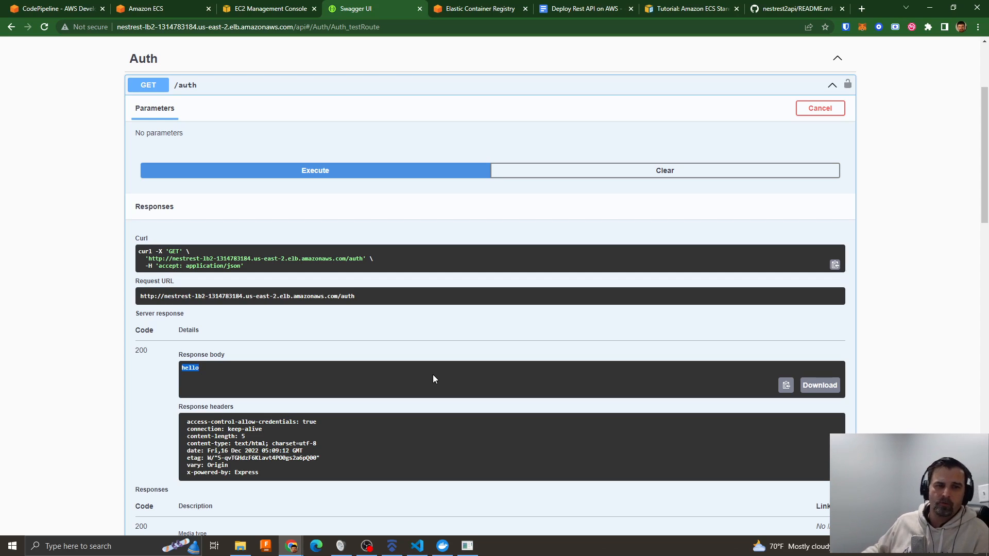
{"action": "left_click", "coordinate": [483, 91]}
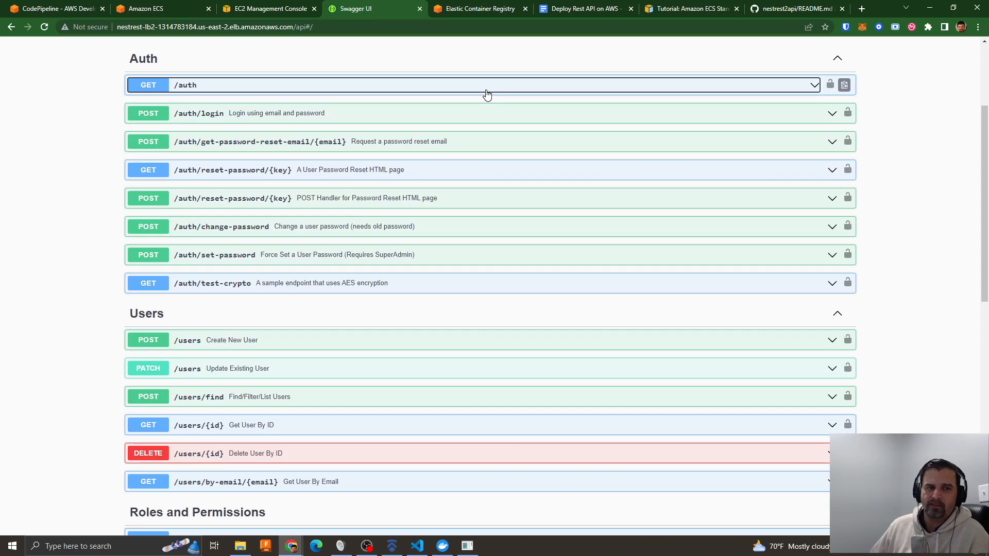